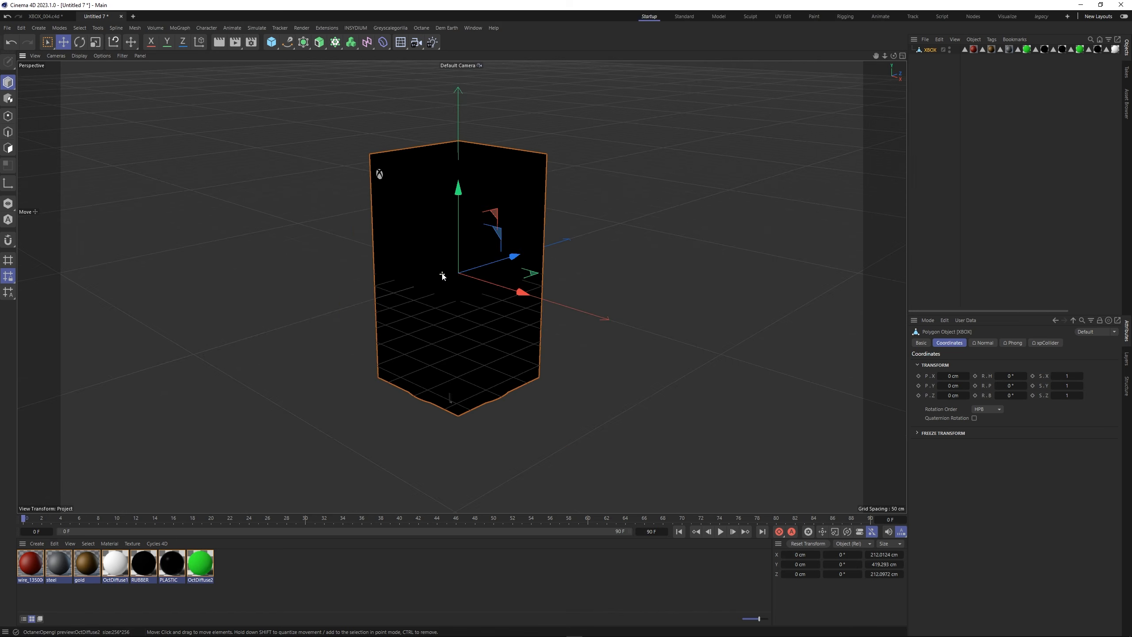
Raise the XBOX model vertically to a Y position of 210 cm so it stands on the ground level.
key(F3)
drag(462, 241, 557, 78)
key(F1)
alt+middle_drag(455, 252, 480, 308)
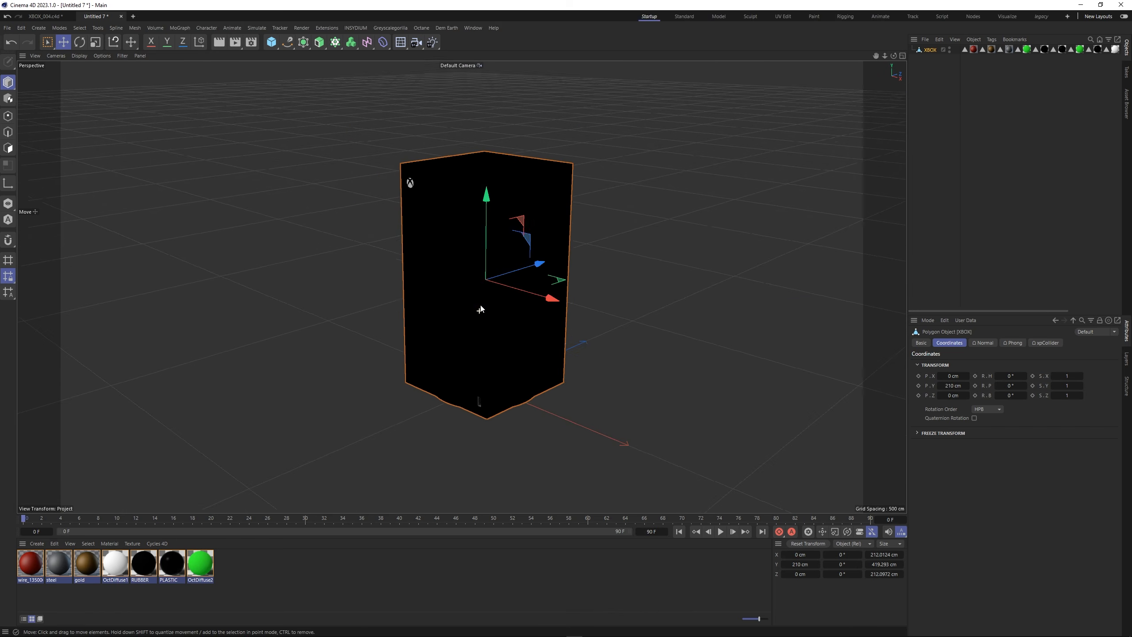
alt+drag(480, 309, 480, 330)
alt+middle_drag(480, 330, 490, 278)
alt+drag(490, 277, 473, 304)
Hide the workplane grid and turn off material display in the viewport.
click(123, 55)
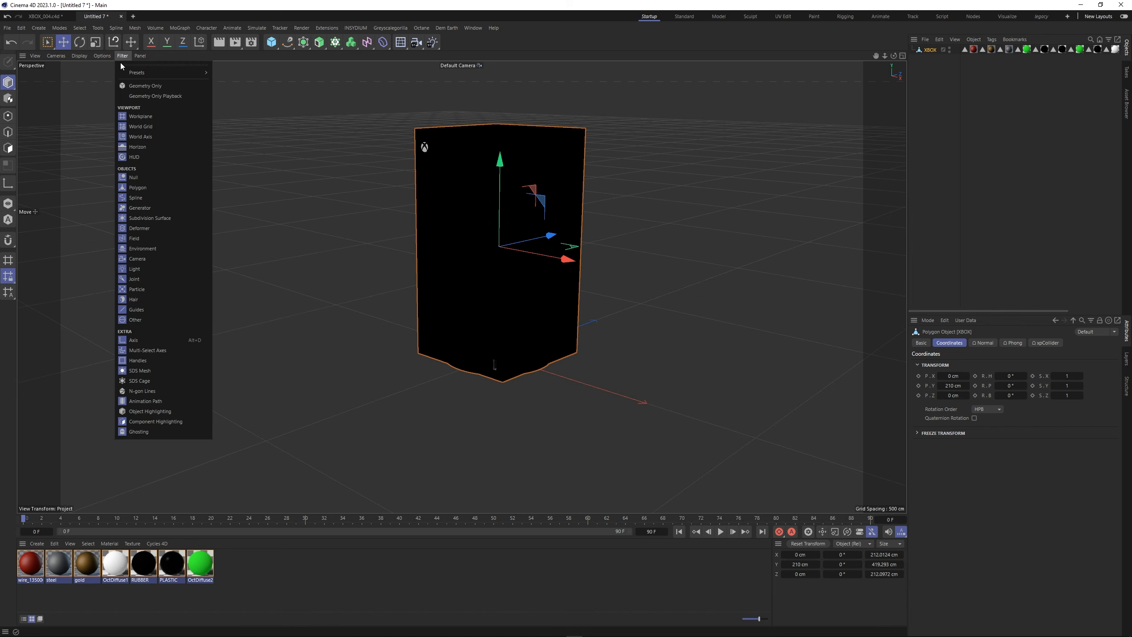
click(148, 116)
click(102, 55)
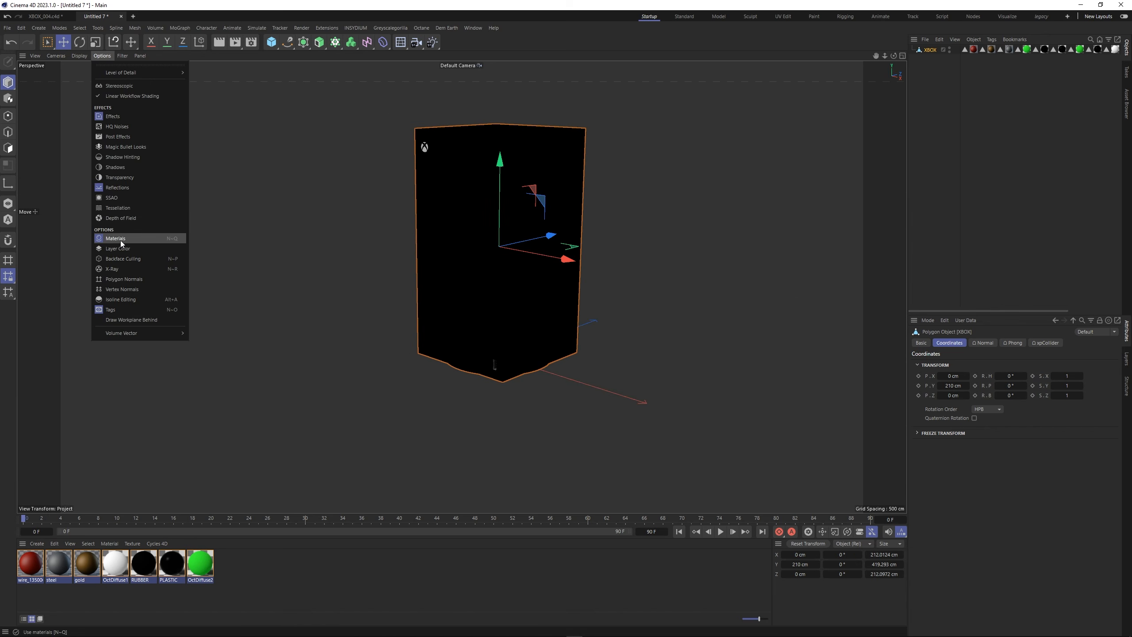
click(144, 238)
alt+drag(471, 251, 465, 283)
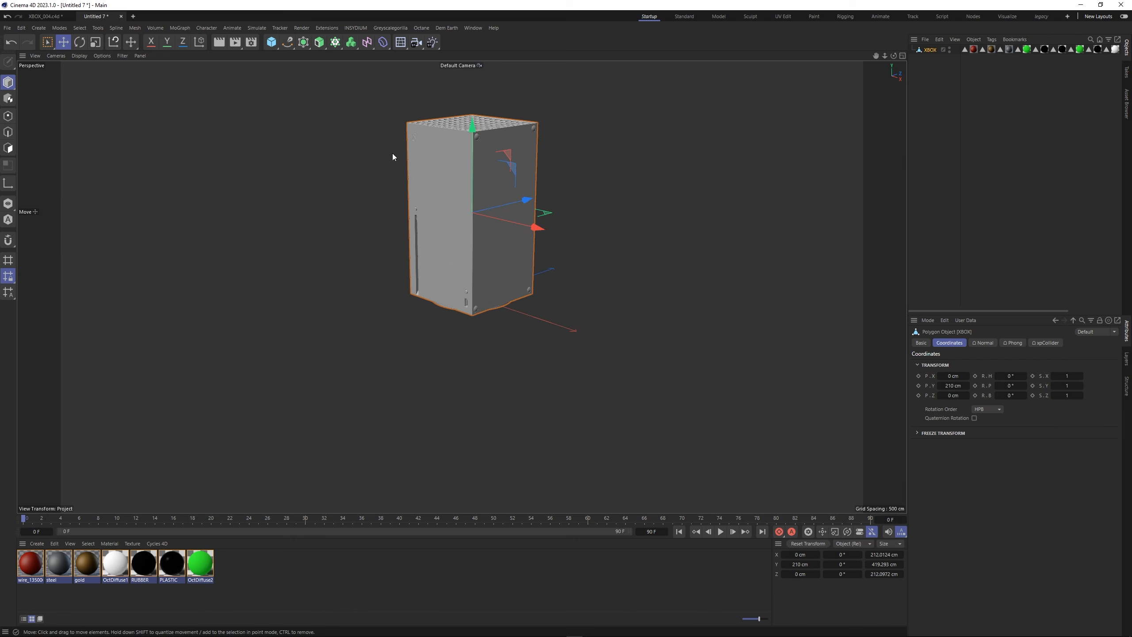
Add a cube and lower it directly beneath the XBOX, to a Y position of about -101 cm.
click(271, 42)
key(F3)
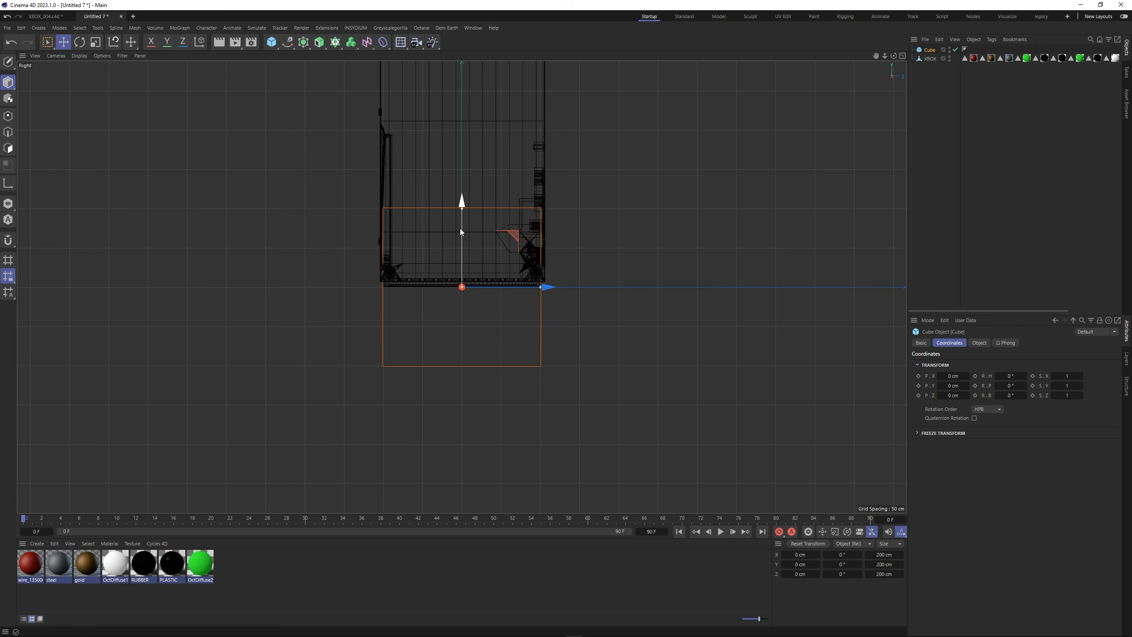
drag(460, 229, 459, 311)
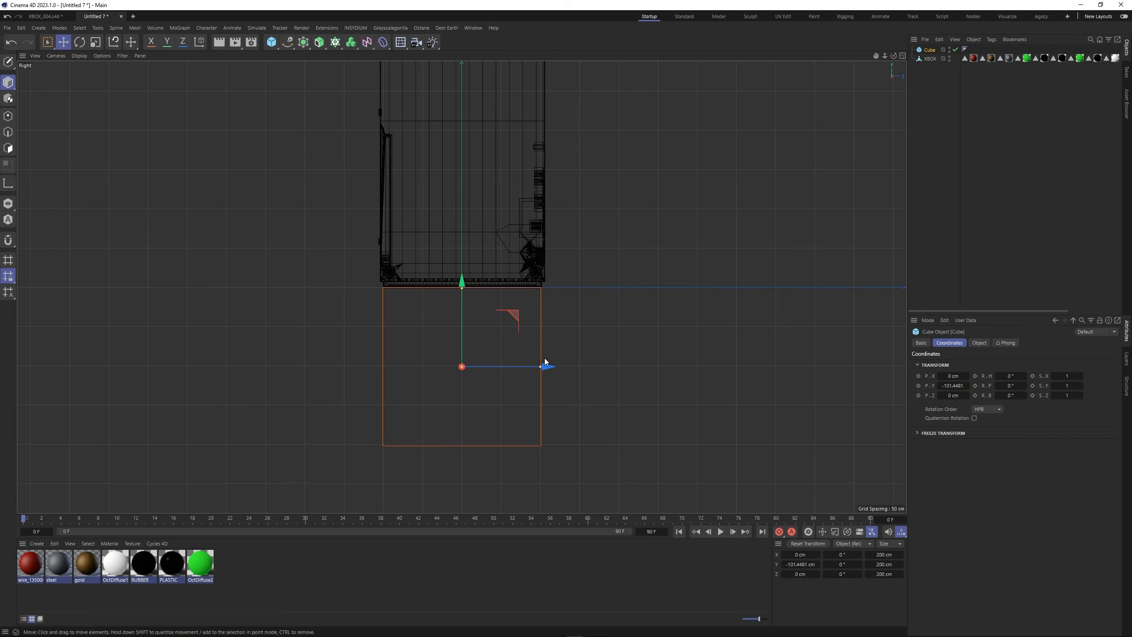
Stretch the cube into a long platform, setting its size to 3000 cm in X and 650 cm in Z.
drag(541, 366, 678, 376)
key(F2)
key(F1)
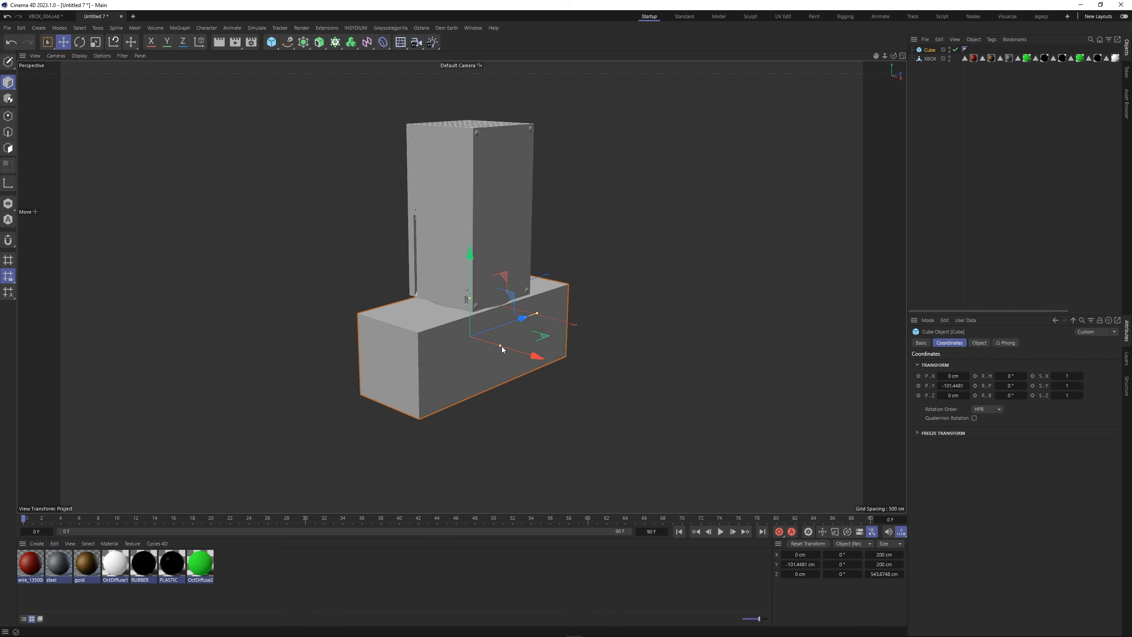
drag(501, 345, 515, 346)
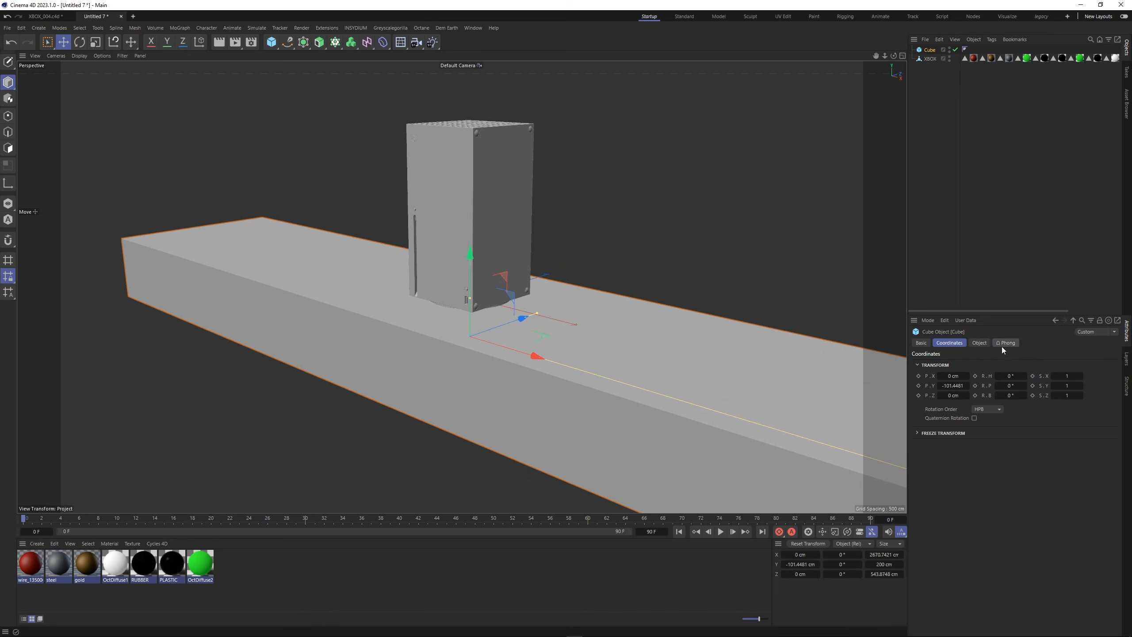
click(979, 342)
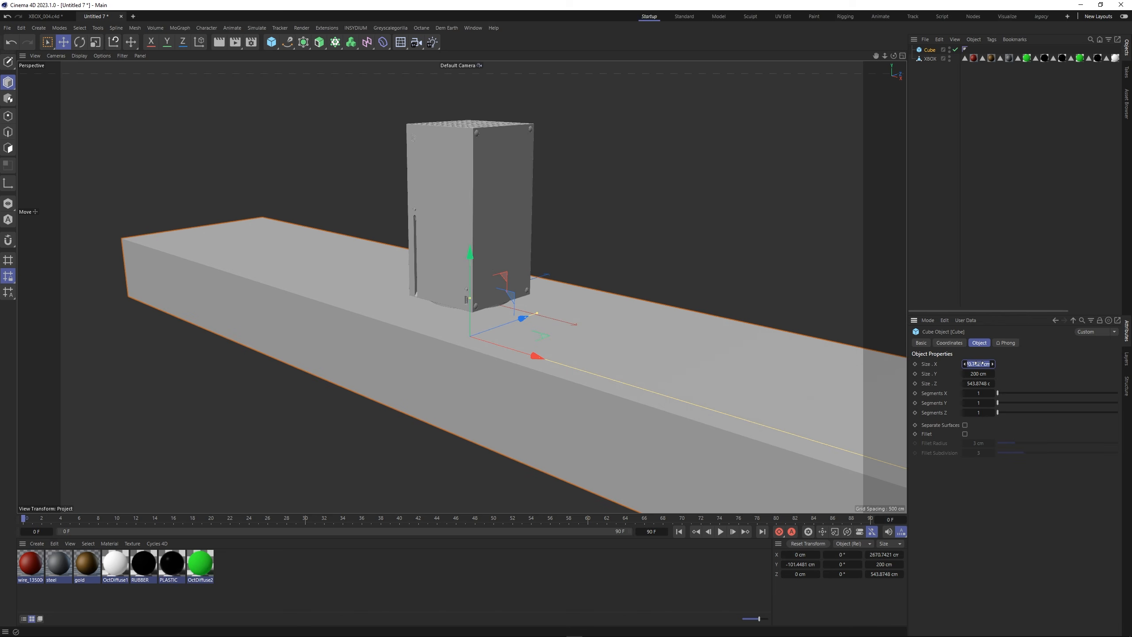
key(Tab)
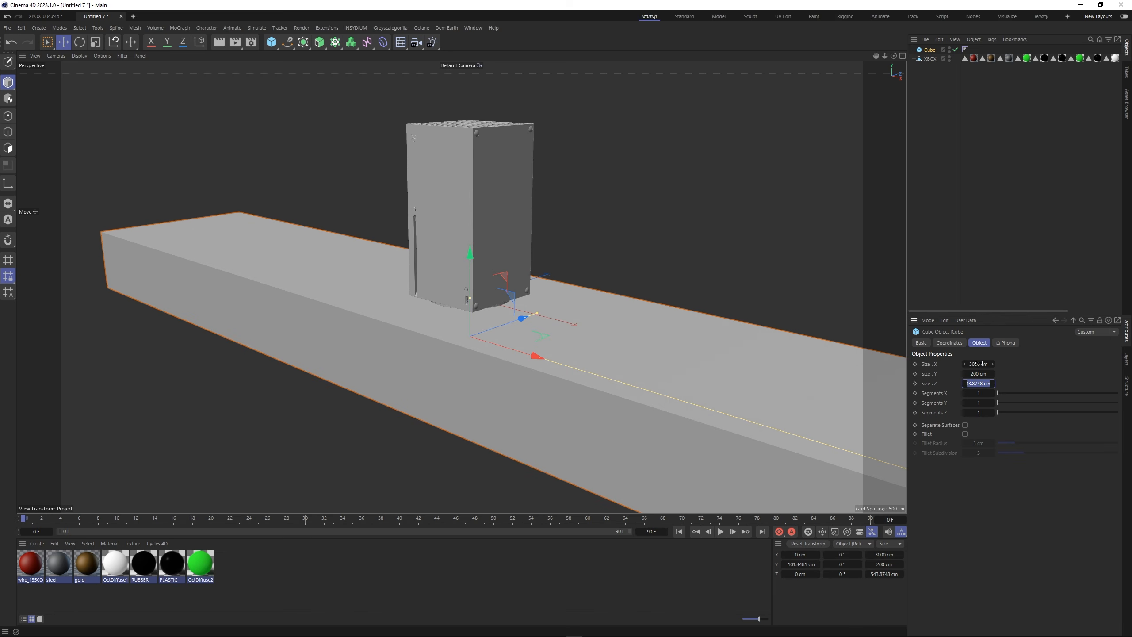
text(650)
key(Return)
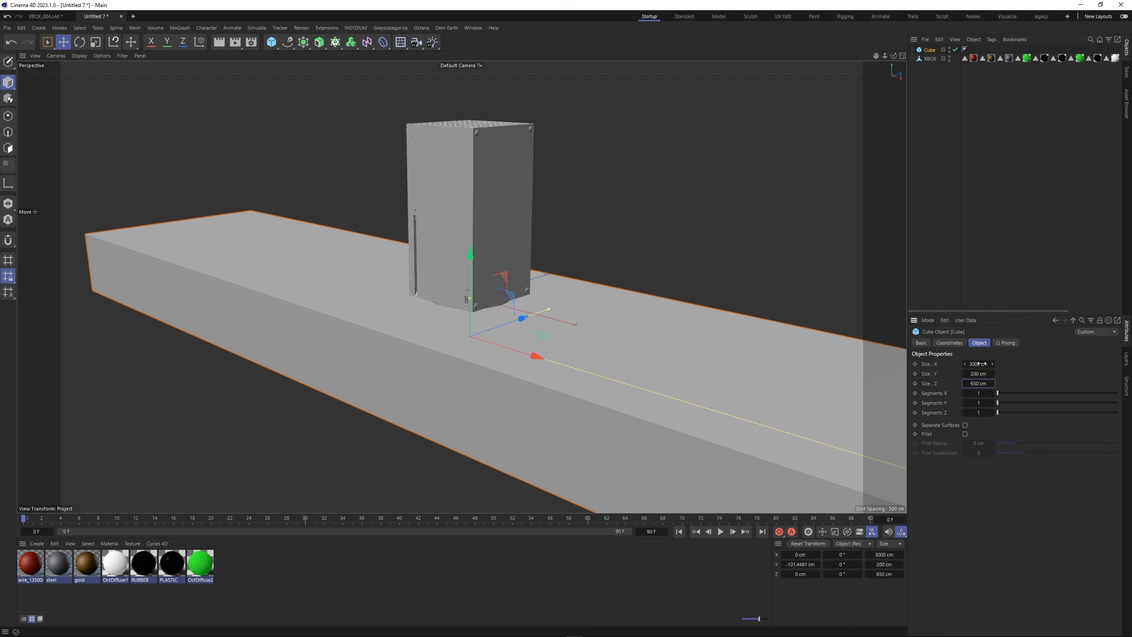
Shift the platform cube back to about 224 cm in Z and enable a fillet on its edges.
mouse_move(522, 318)
mouse_down()
mouse_move(555, 309)
mouse_move(542, 308)
mouse_up()
click(966, 434)
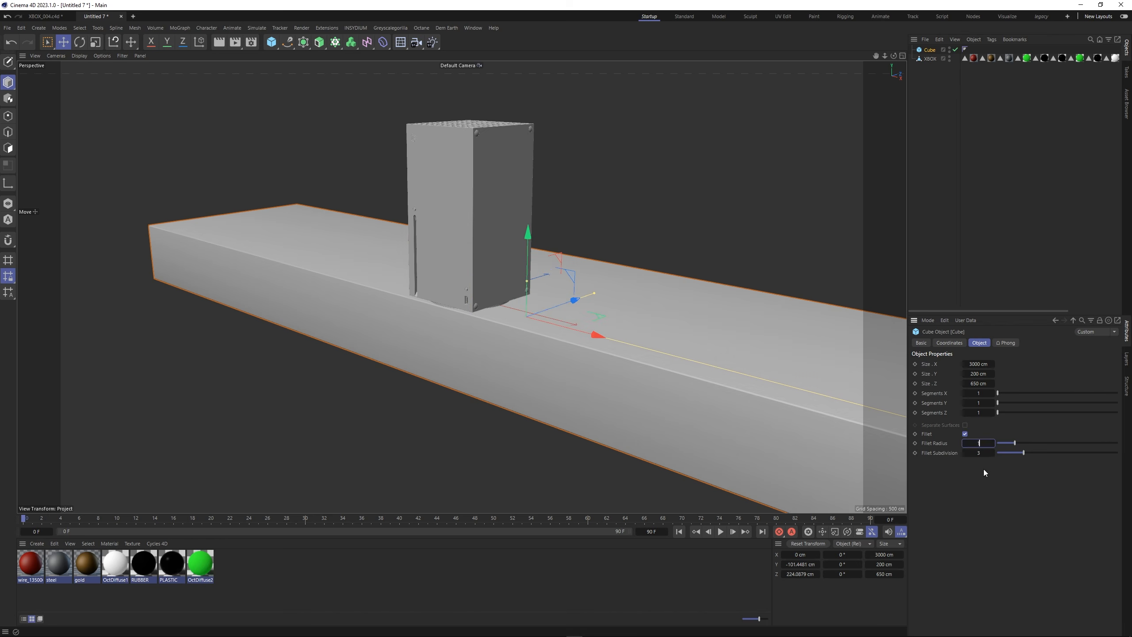
click(1018, 179)
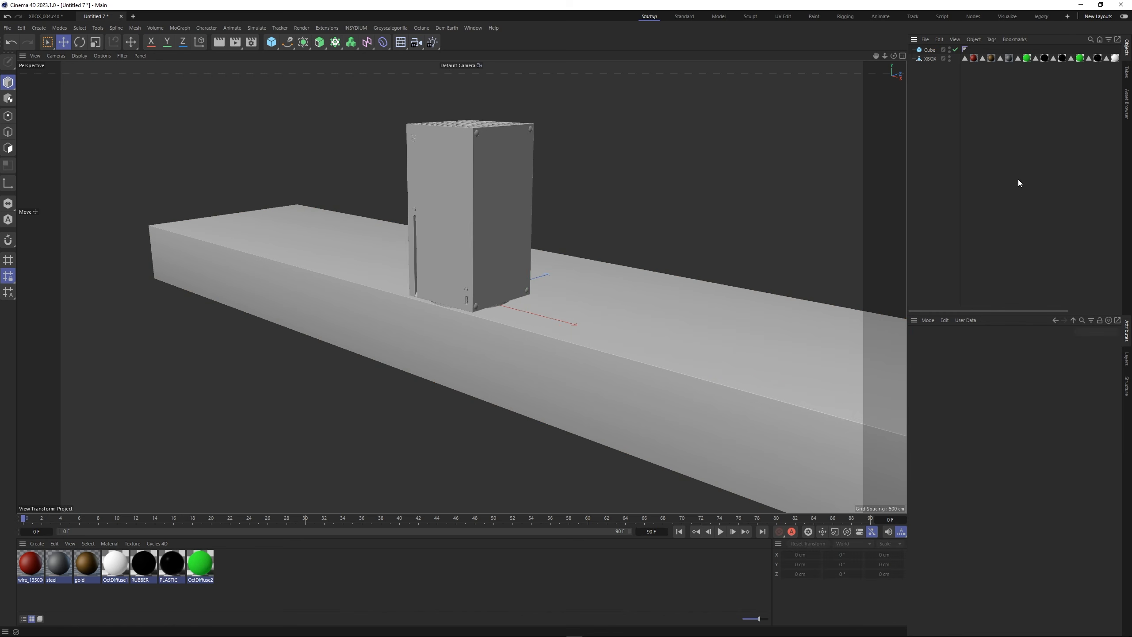
Add a camera and set the render output size to 2048 x 2048 pixels.
click(417, 42)
click(252, 46)
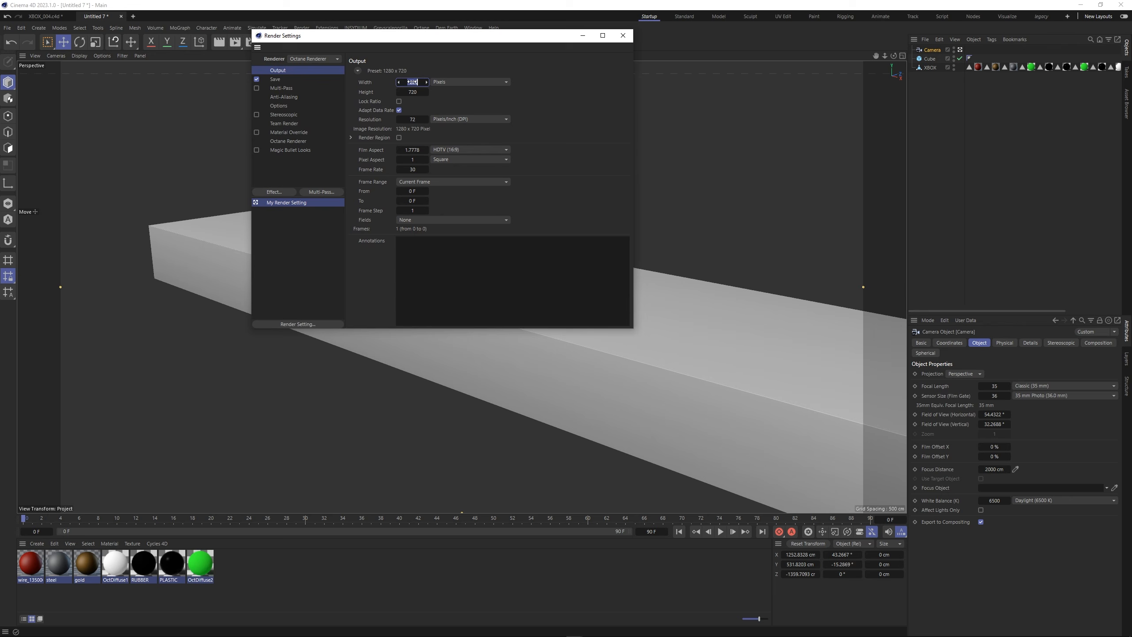
key(Tab)
text(2048)
key(Return)
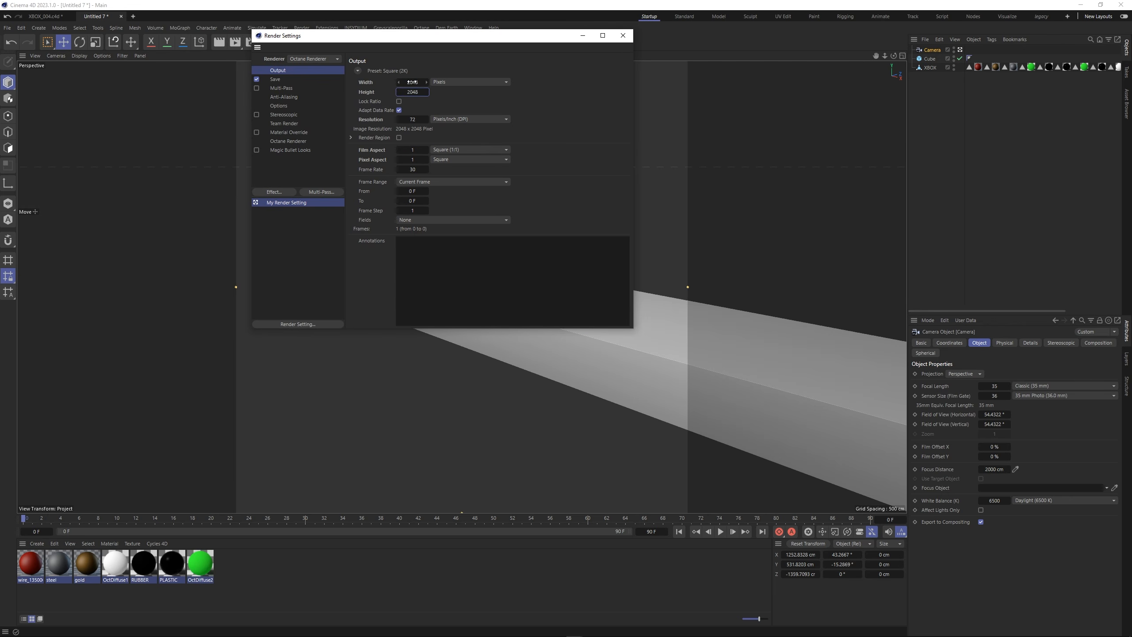
click(623, 36)
Set the opacity of the viewport's tinted safe-frame border to 100%.
key(shift+v)
drag(1060, 433, 1131, 435)
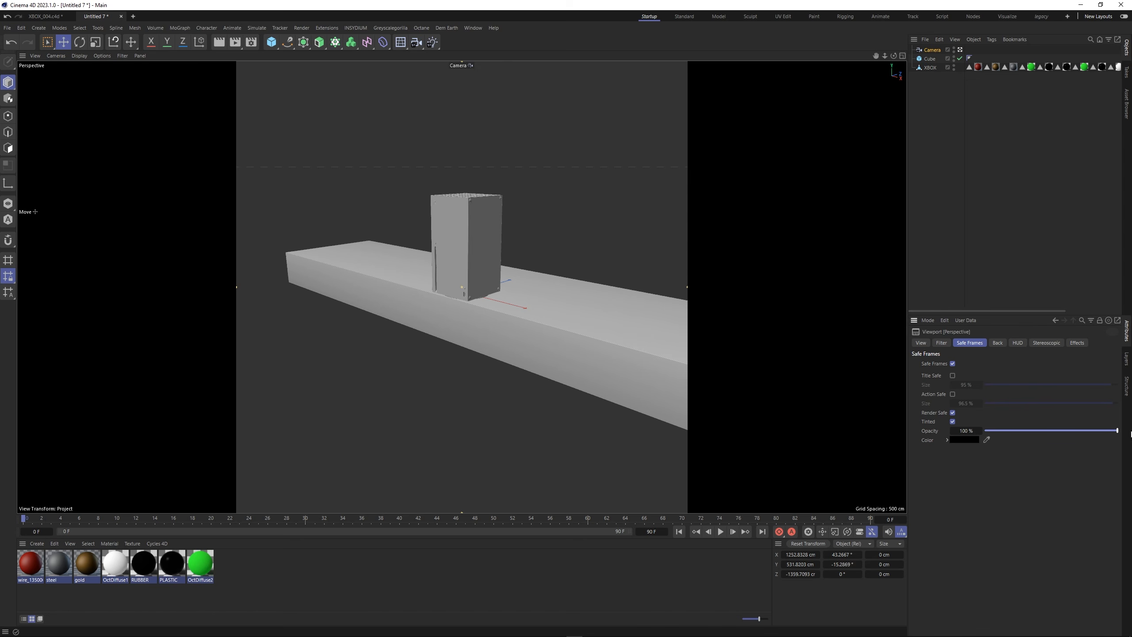
Set the camera's focal length to 200 mm.
click(931, 50)
click(1037, 385)
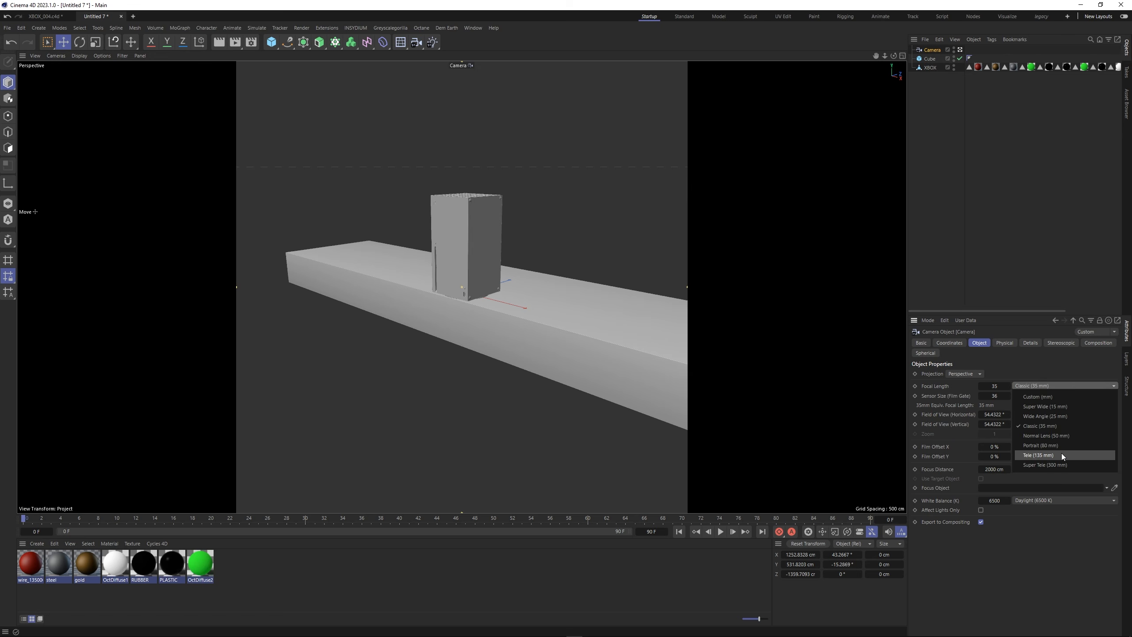
click(1059, 457)
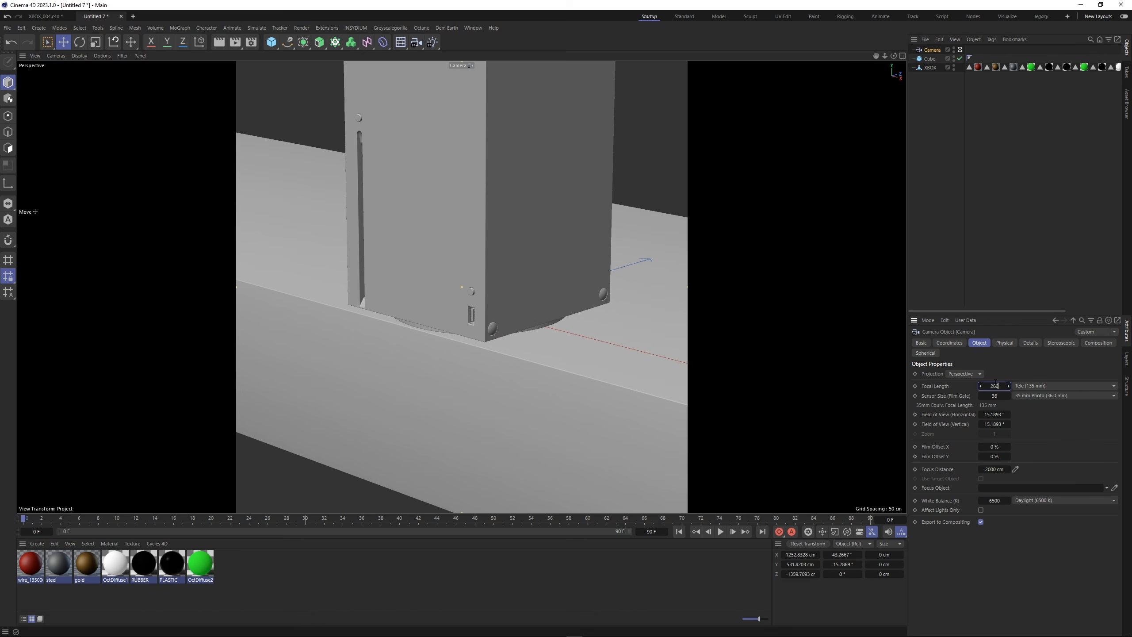
key(Return)
Reposition the camera to frame the whole XBOX from a low angle with the platform's front edge beneath it.
scroll(443, 226, down, 3)
alt+middle_drag(460, 230, 473, 319)
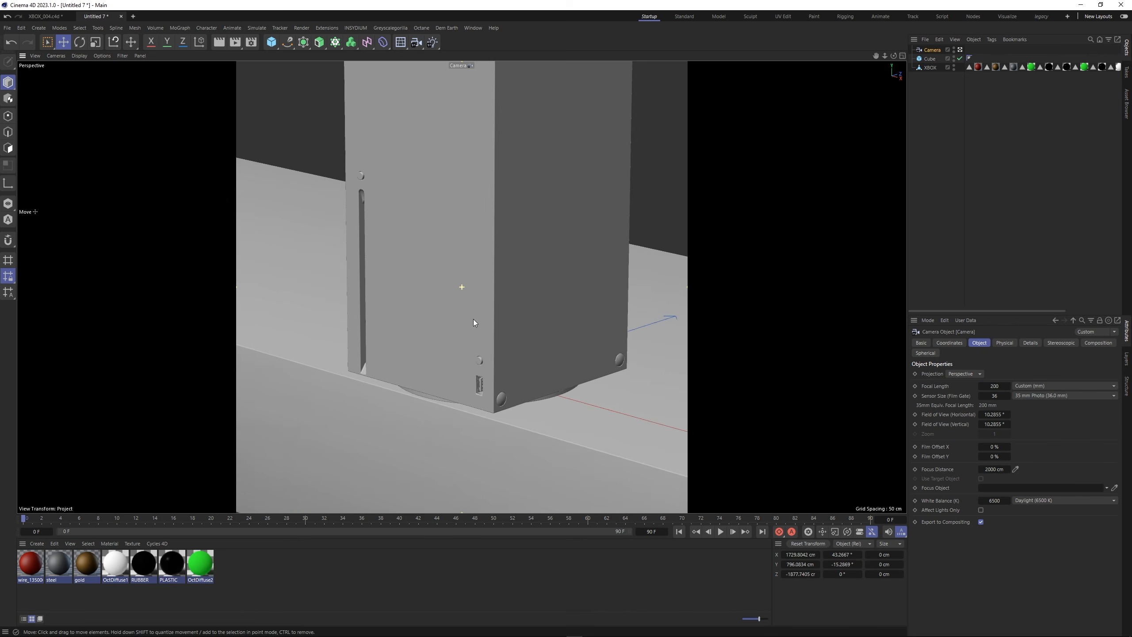
alt+drag(474, 319, 485, 341)
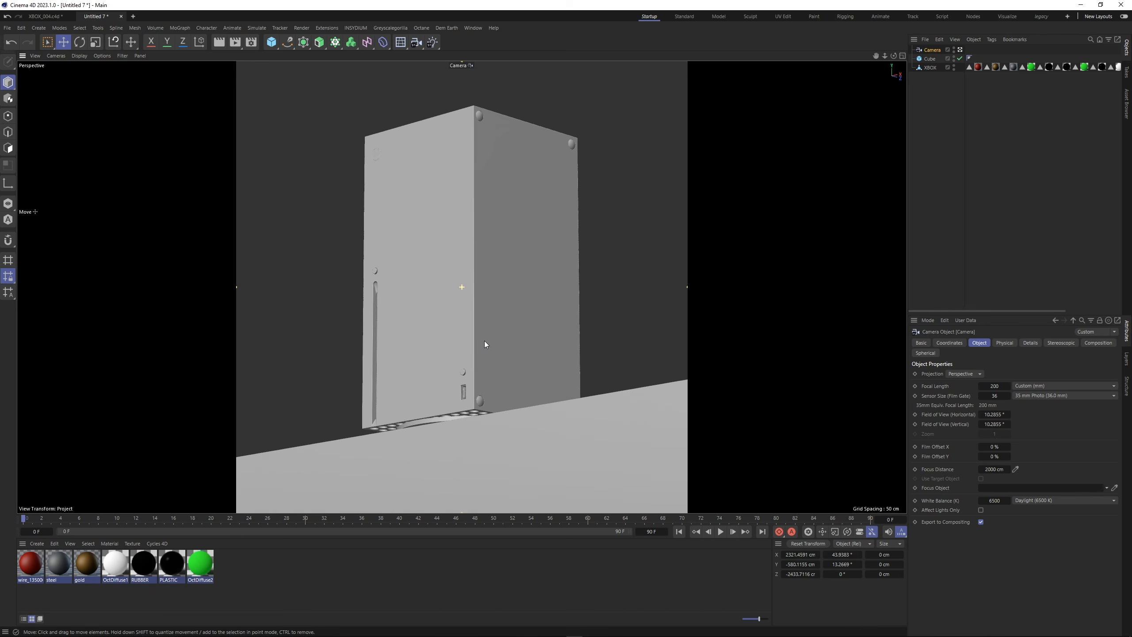
alt+middle_drag(485, 341, 533, 348)
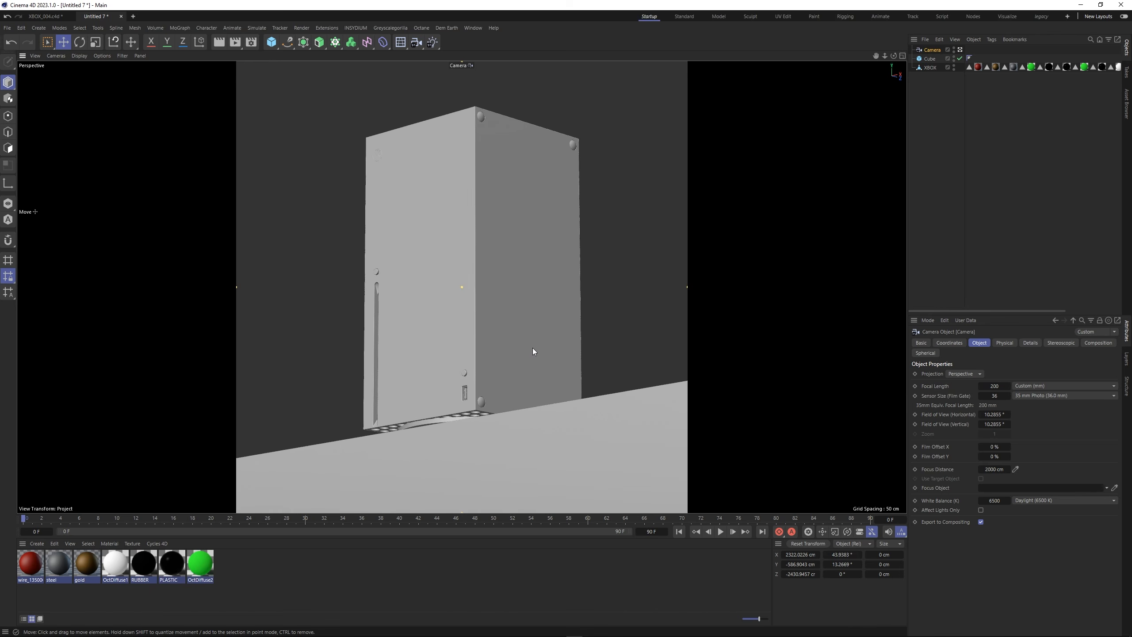
click(939, 190)
click(930, 68)
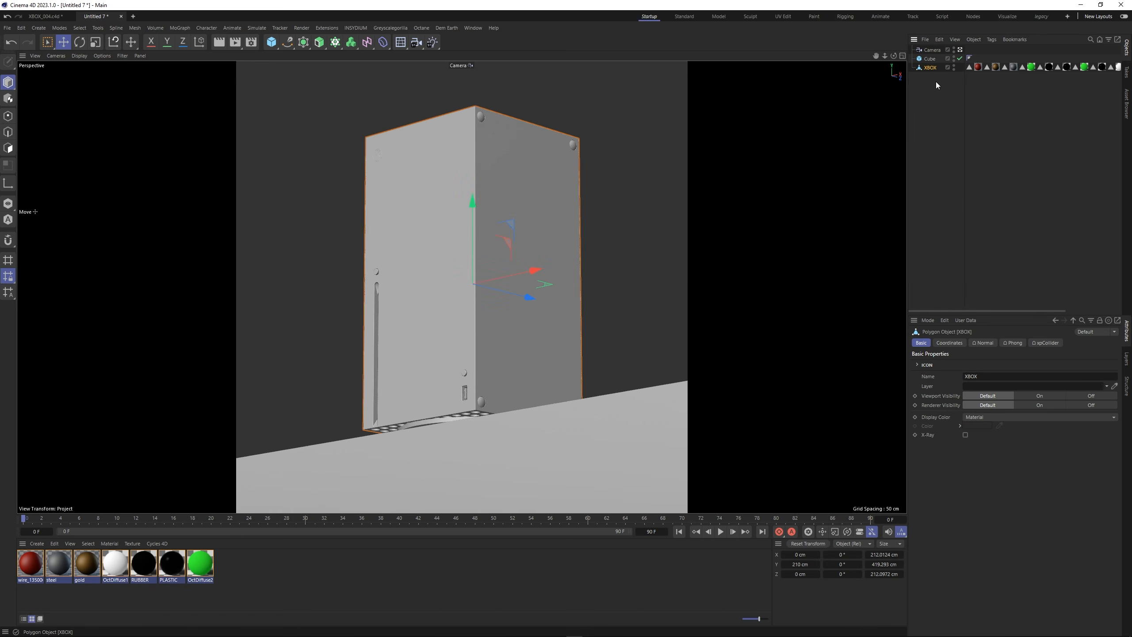
click(937, 85)
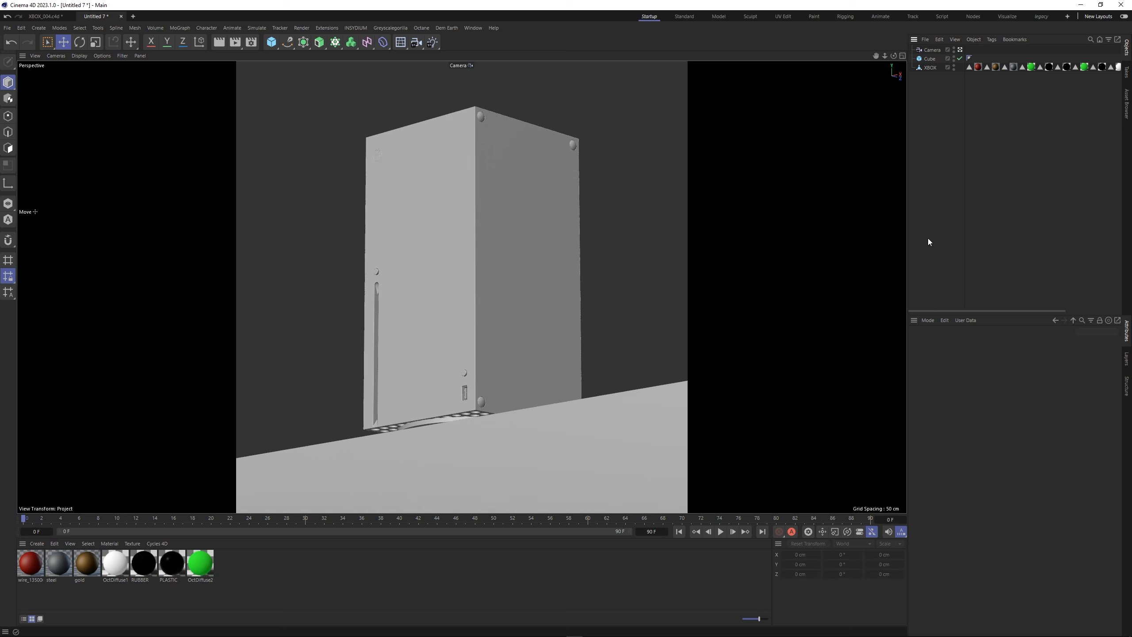
Dock the Octane Live Viewer beside the viewport and render the scene with the PT kernel.
click(435, 53)
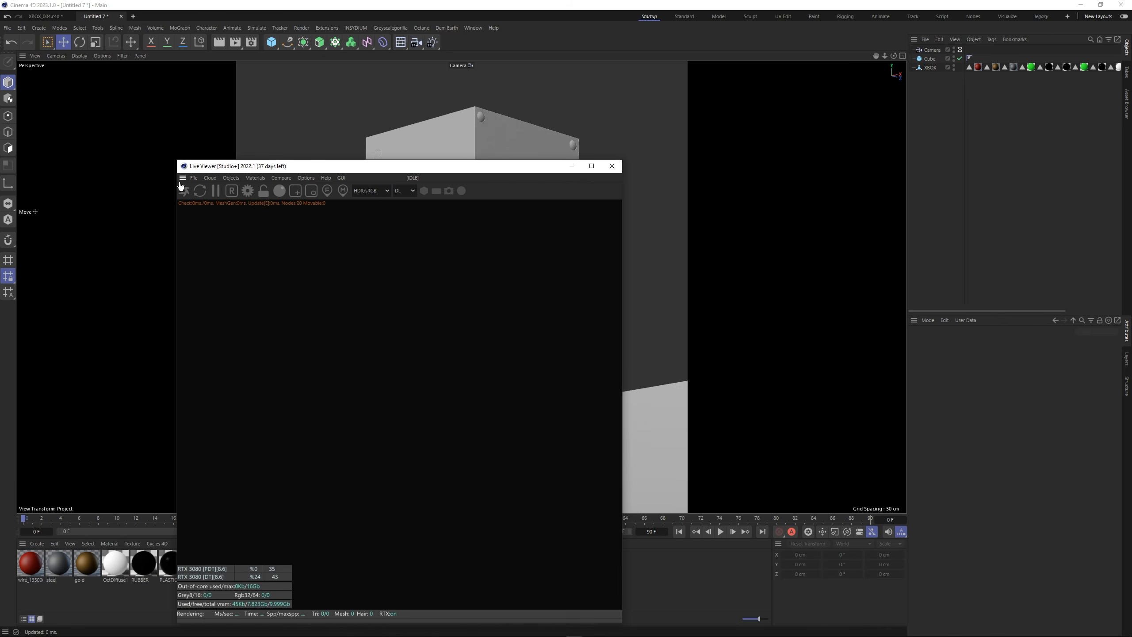
drag(185, 180, 31, 75)
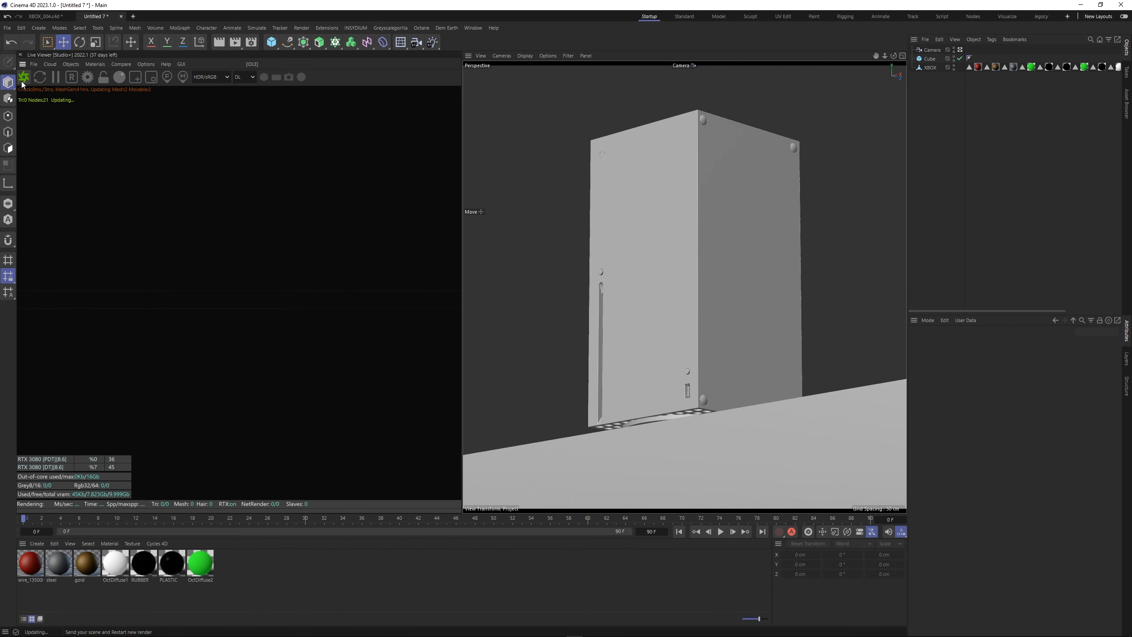
click(244, 76)
click(252, 111)
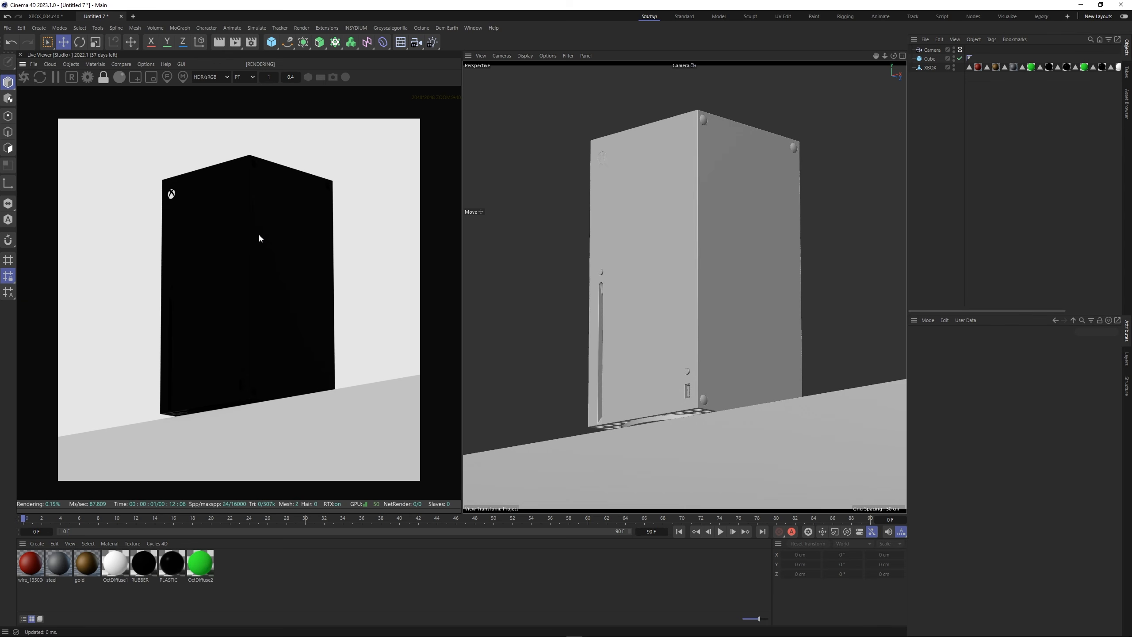
Add an Octane texture environment and rename it SHADOW.
click(71, 65)
click(89, 92)
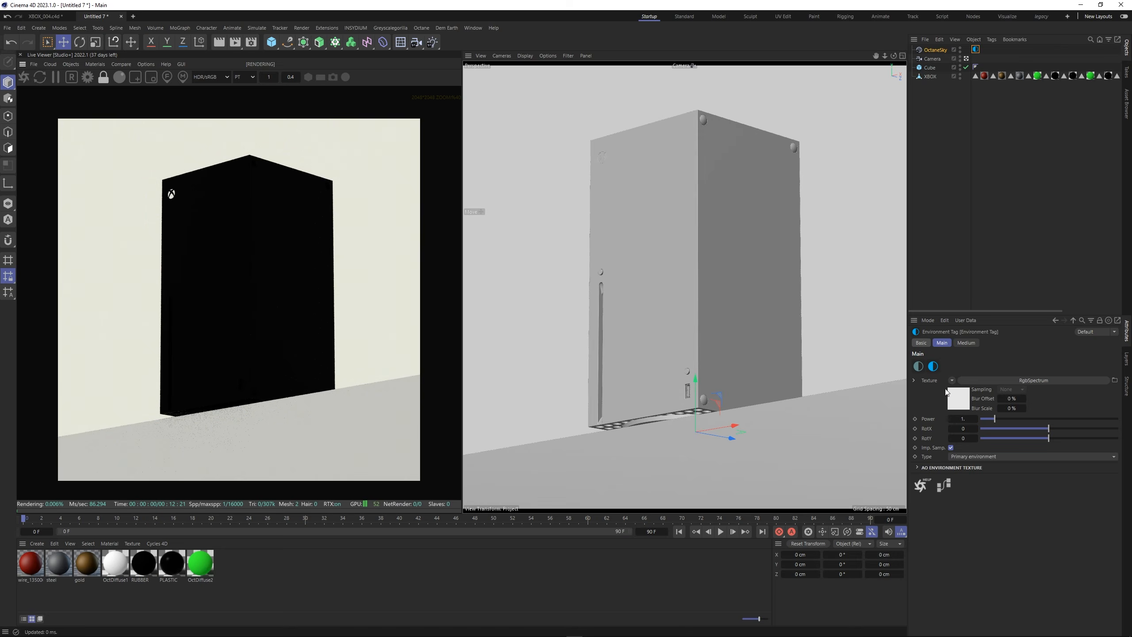
double_click(941, 50)
text(SHADOW)
key(Return)
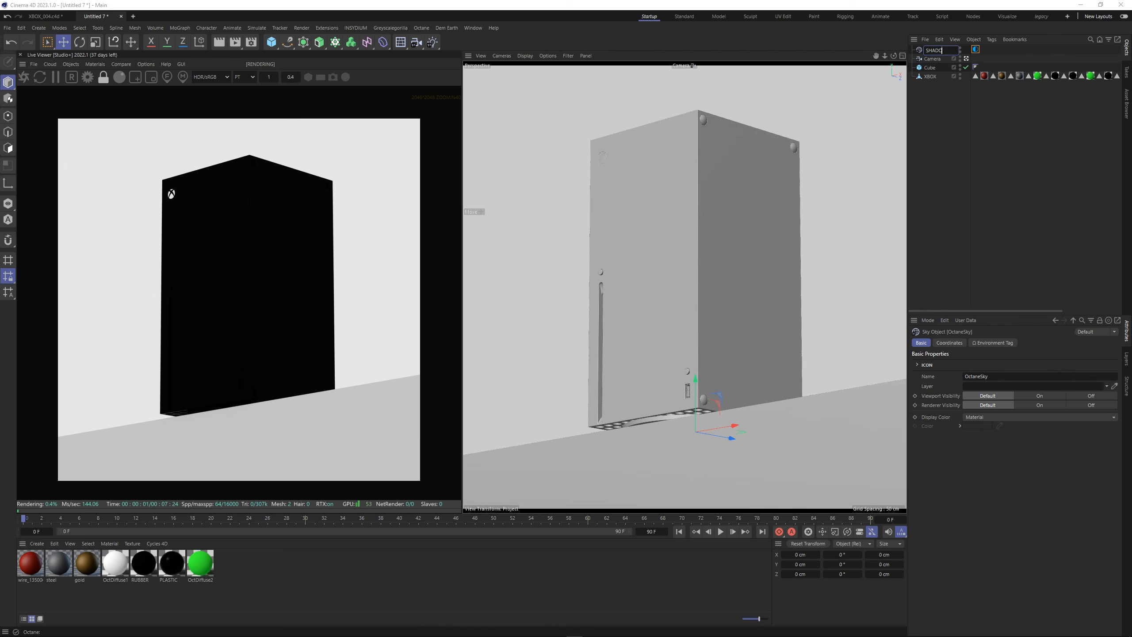
Set the SHADOW environment's RgbSpectrum texture colour to black.
click(973, 49)
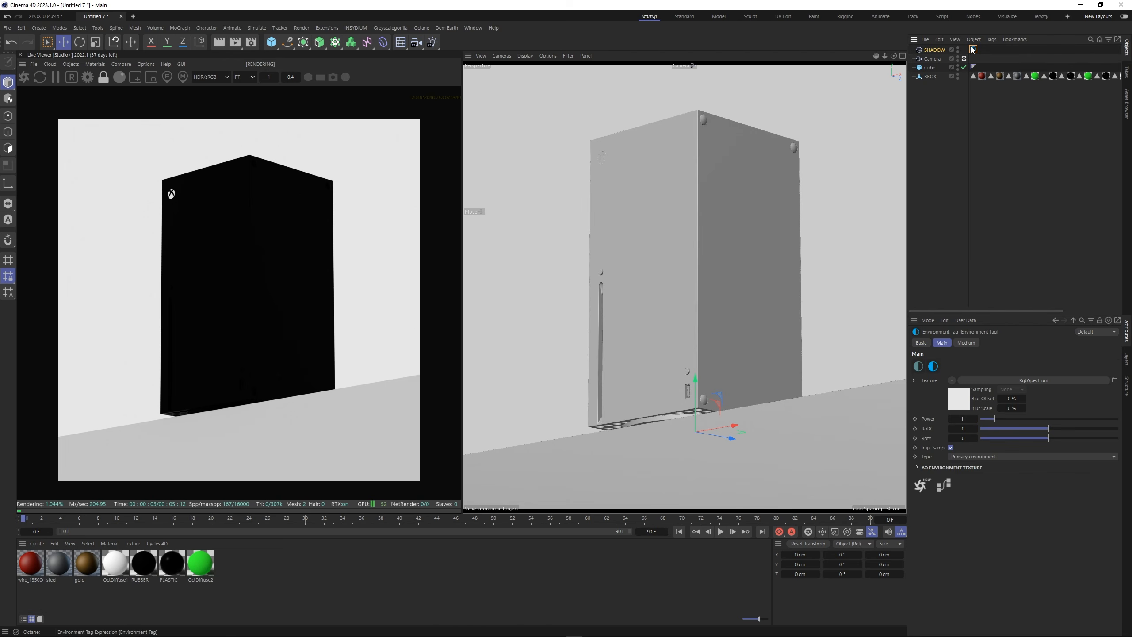
click(965, 403)
drag(996, 406, 965, 406)
click(981, 116)
Duplicate the SHADOW environment and rename the copy BG.
click(921, 49)
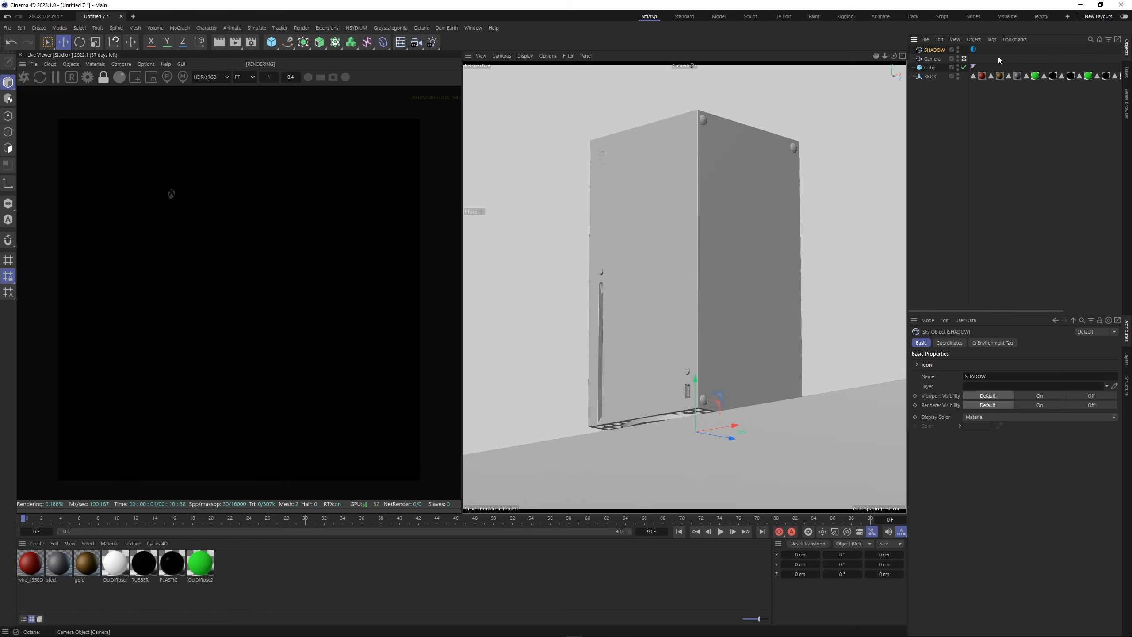
key(ctrl+c)
key(ctrl+v)
text(BG)
Set the BG environment's RgbSpectrum colour to white with a brightness value of 100%.
click(976, 49)
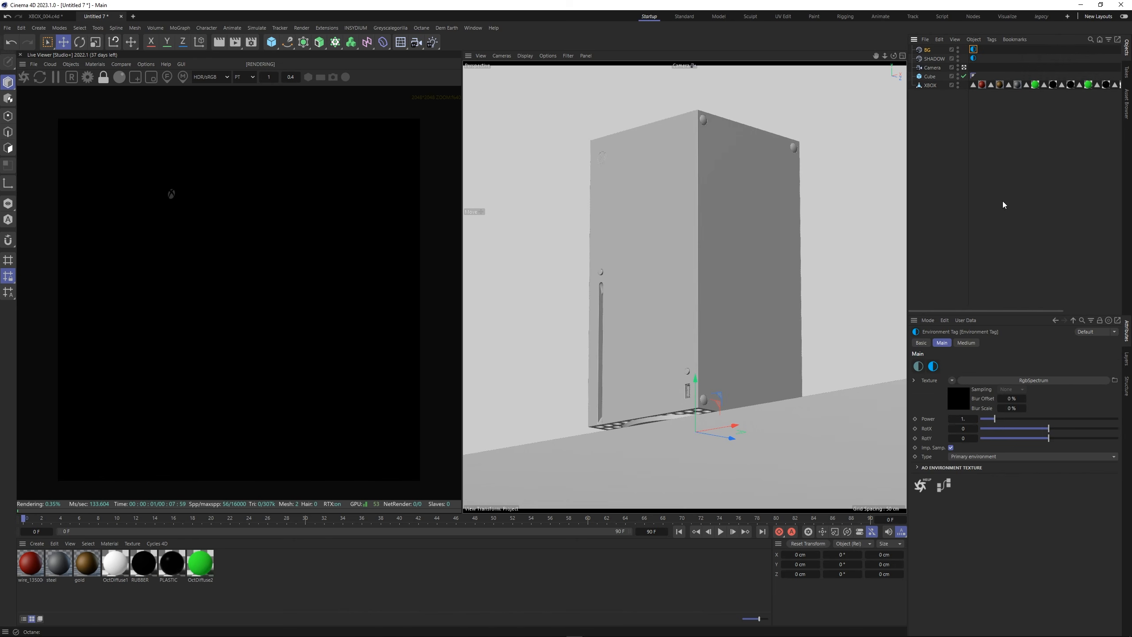
click(1034, 380)
drag(976, 406, 1113, 407)
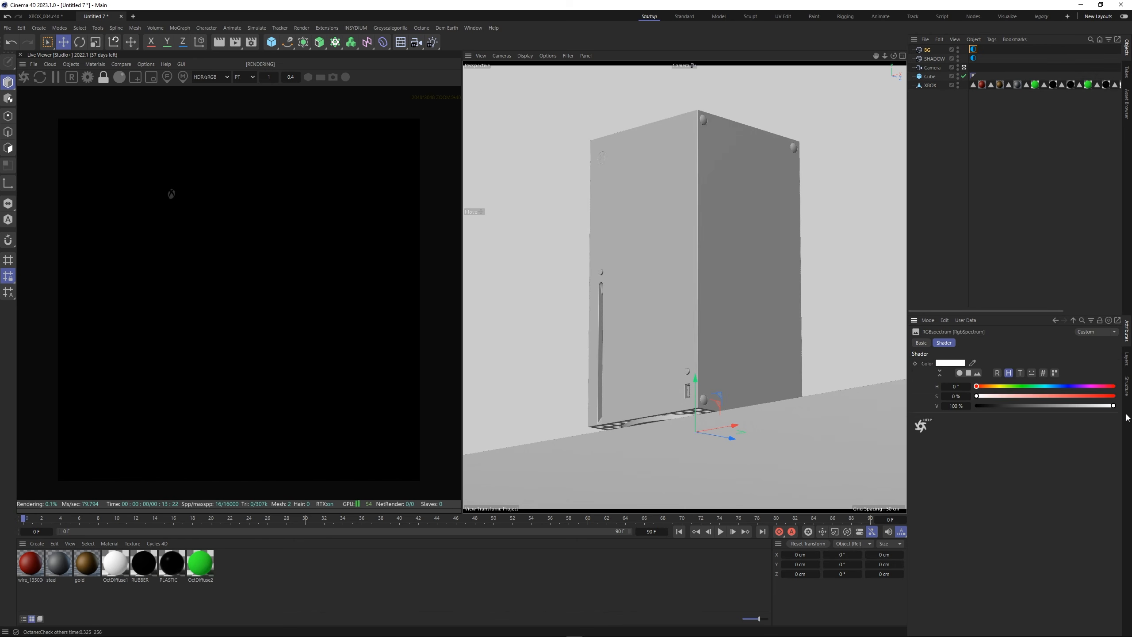
Add an Octane area light and attach a Target tag to it.
click(71, 64)
mouse_move(93, 104)
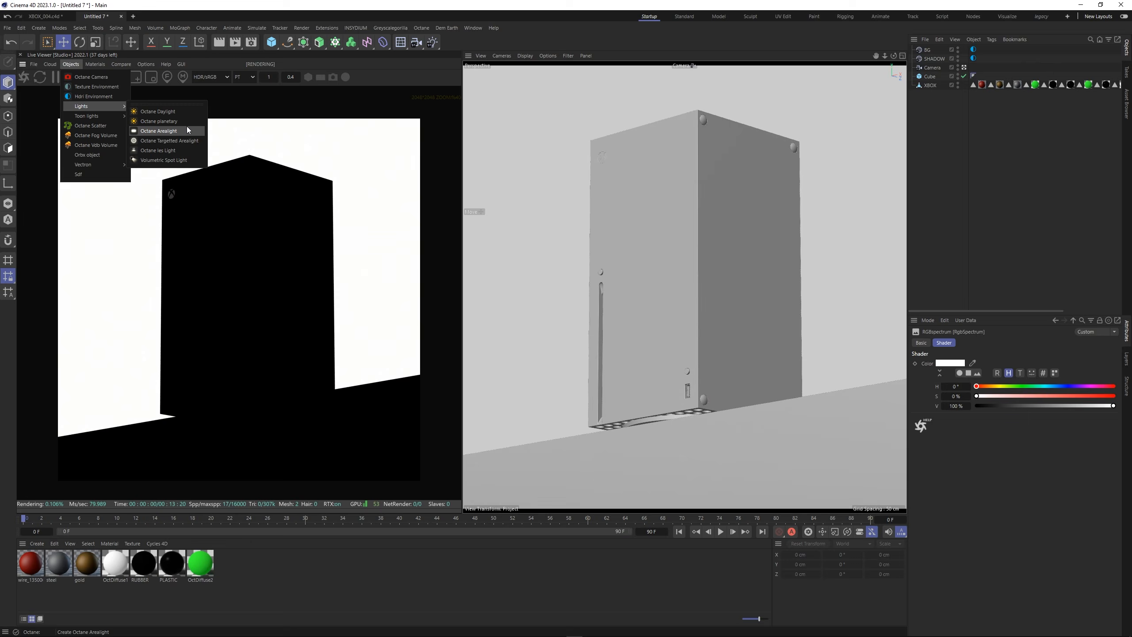
click(163, 129)
right_click(936, 56)
mouse_move(1007, 68)
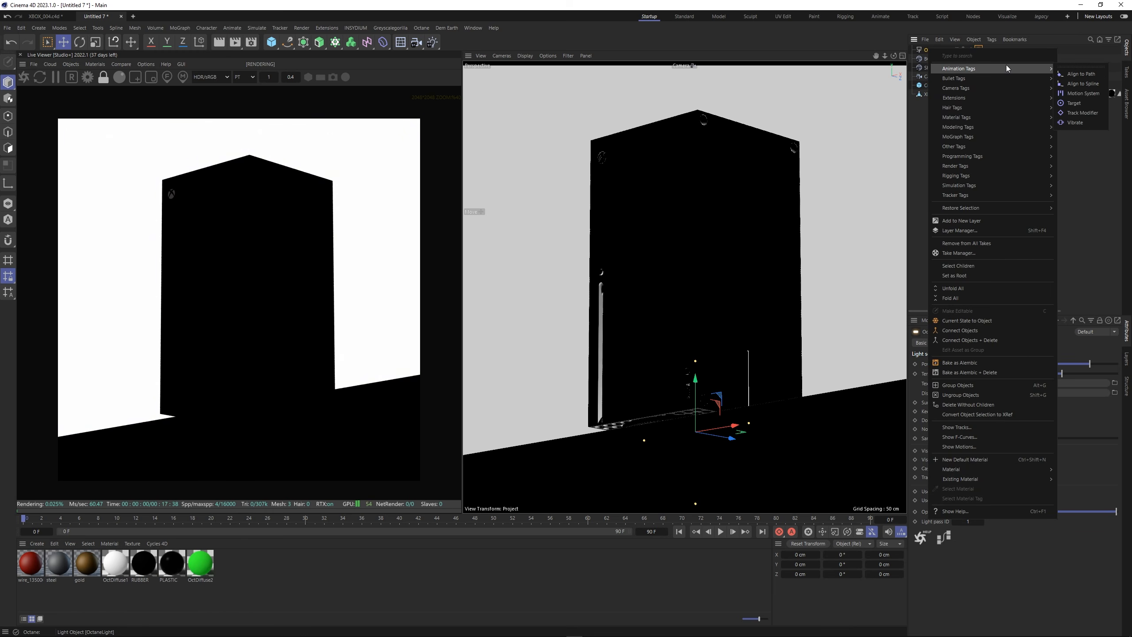
click(1076, 103)
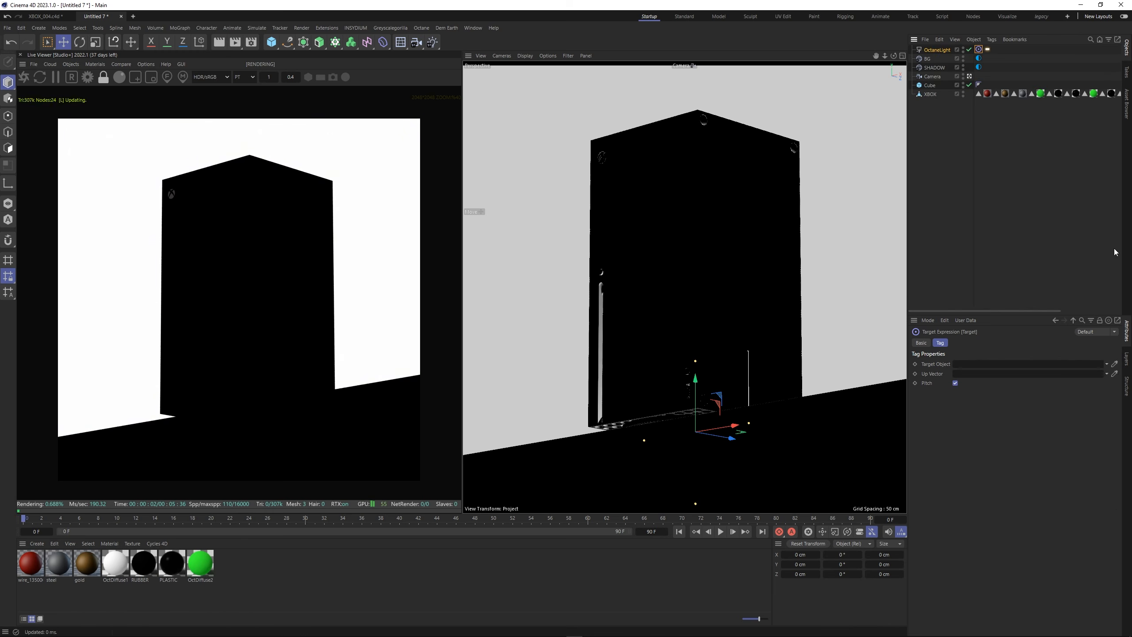
Set the XBOX as the area light's target object and show the scene in a free perspective view.
click(930, 96)
key(F2)
click(502, 56)
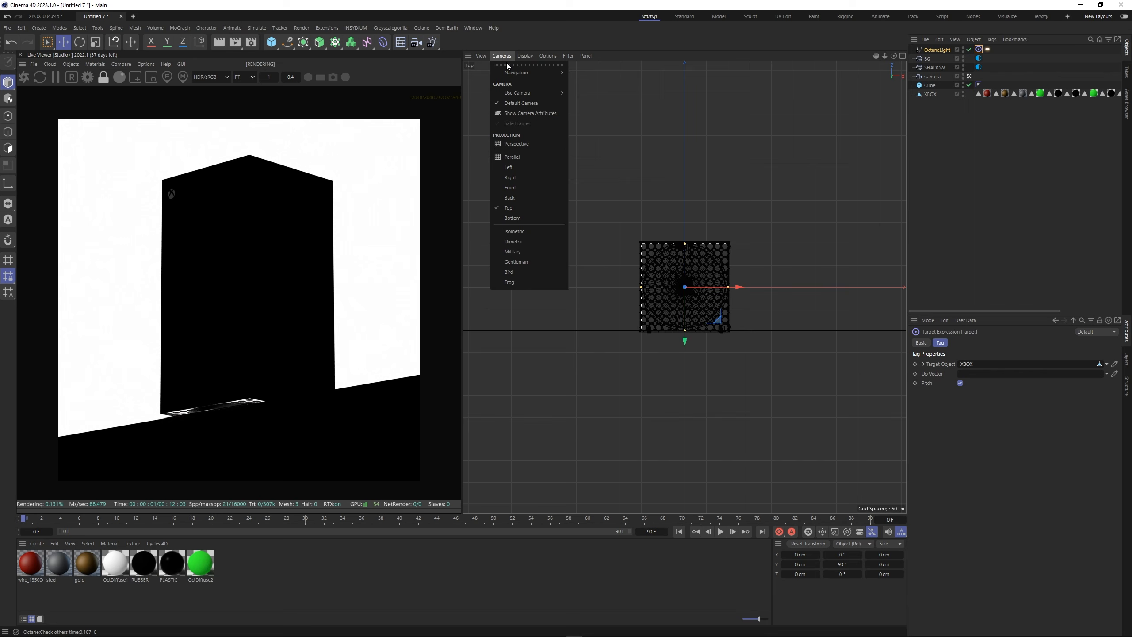
click(517, 144)
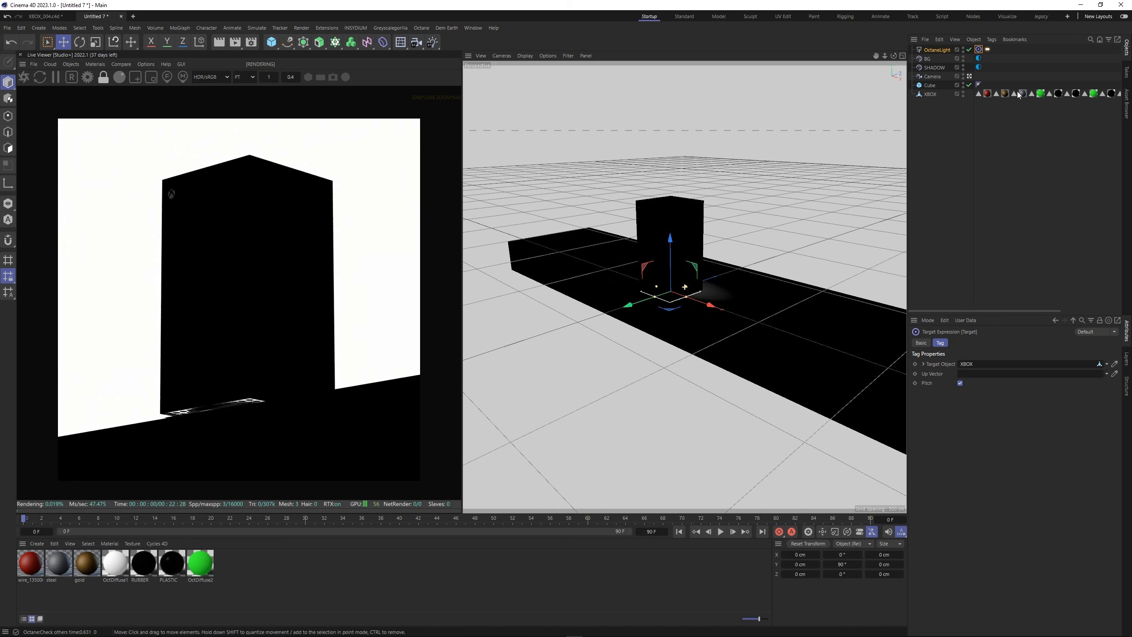
Hide the BG and SHADOW environments in the viewport and turn off the viewport grid.
drag(963, 57, 963, 66)
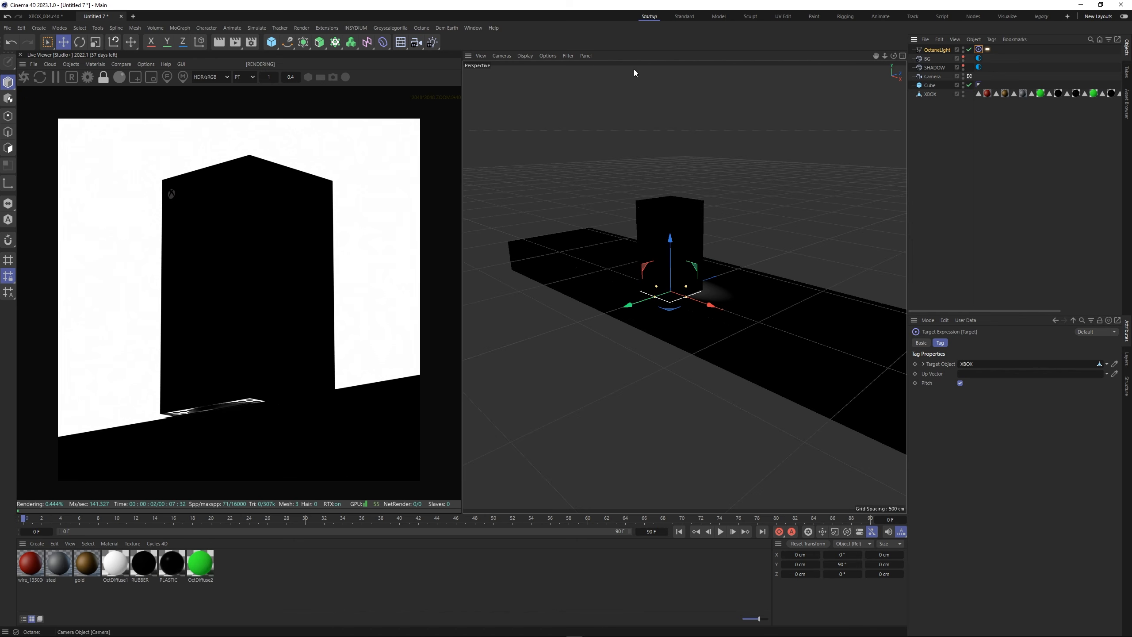
click(568, 55)
click(583, 116)
click(548, 56)
click(560, 238)
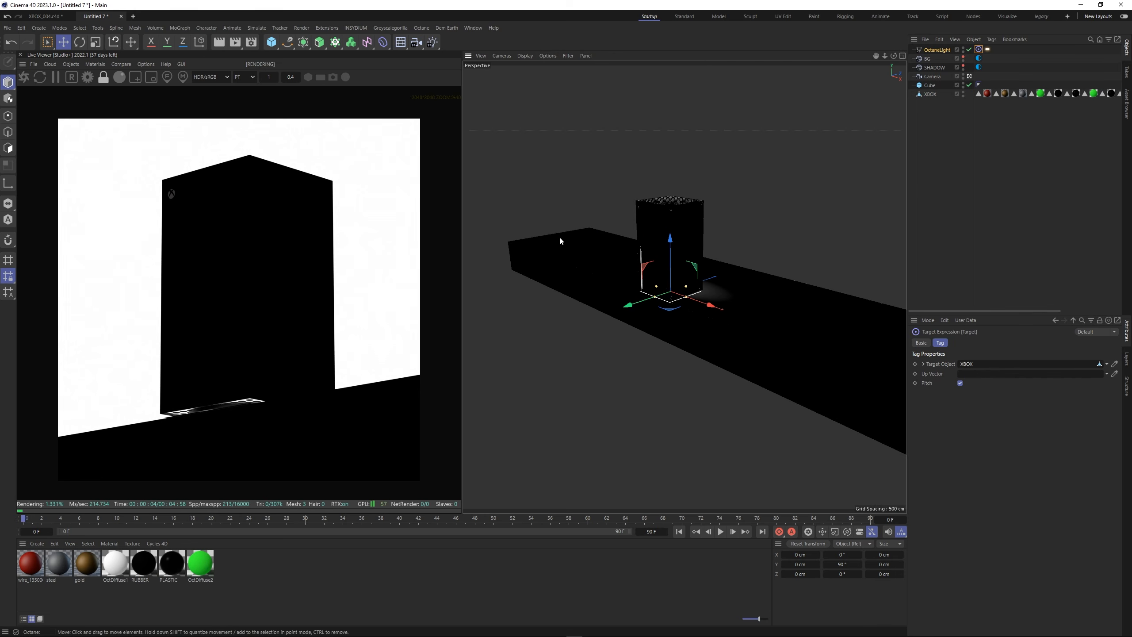
Reshape the area light into a tall strip and place it beside the XBOX at about X -1243, Y 443, Z -430 cm.
drag(559, 235, 522, 237)
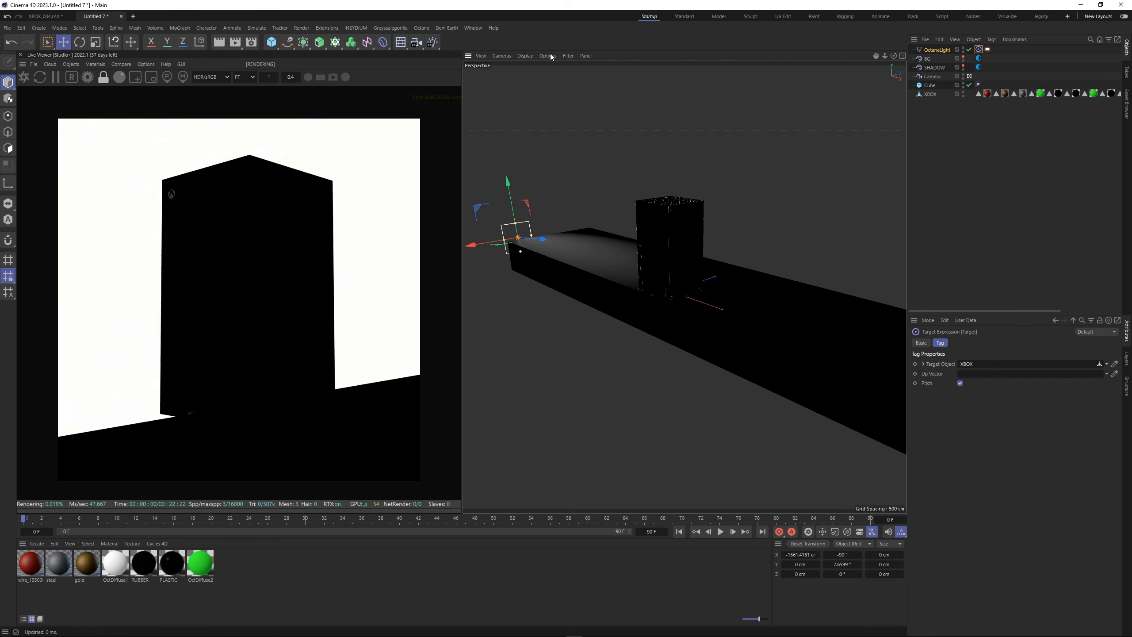
drag(507, 182, 511, 134)
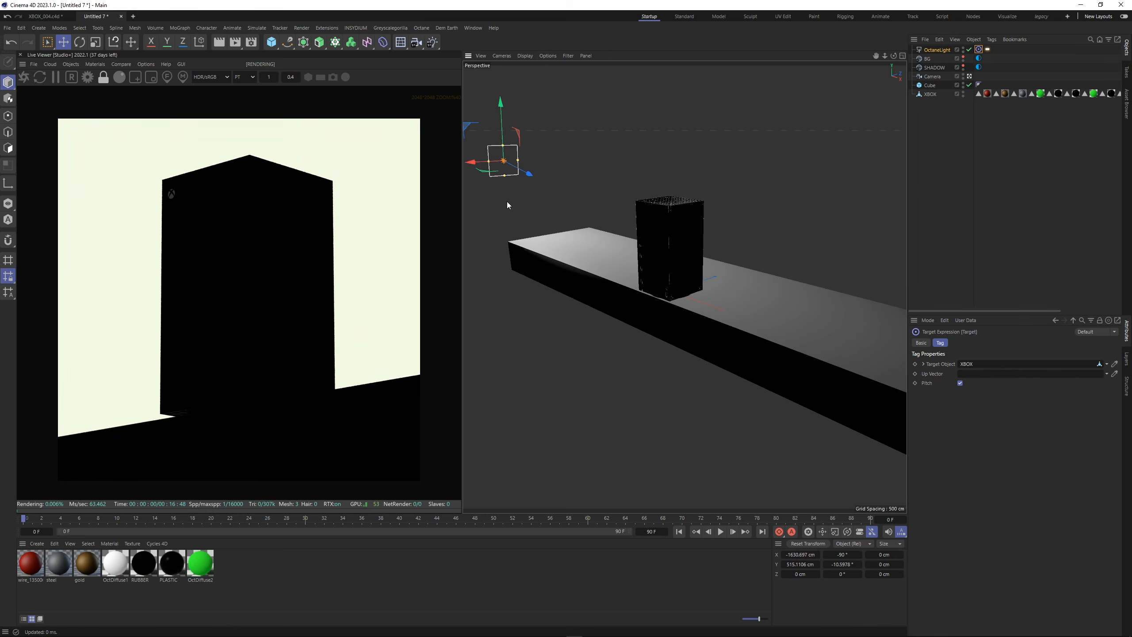
alt+drag(582, 237, 593, 210)
drag(532, 154, 465, 168)
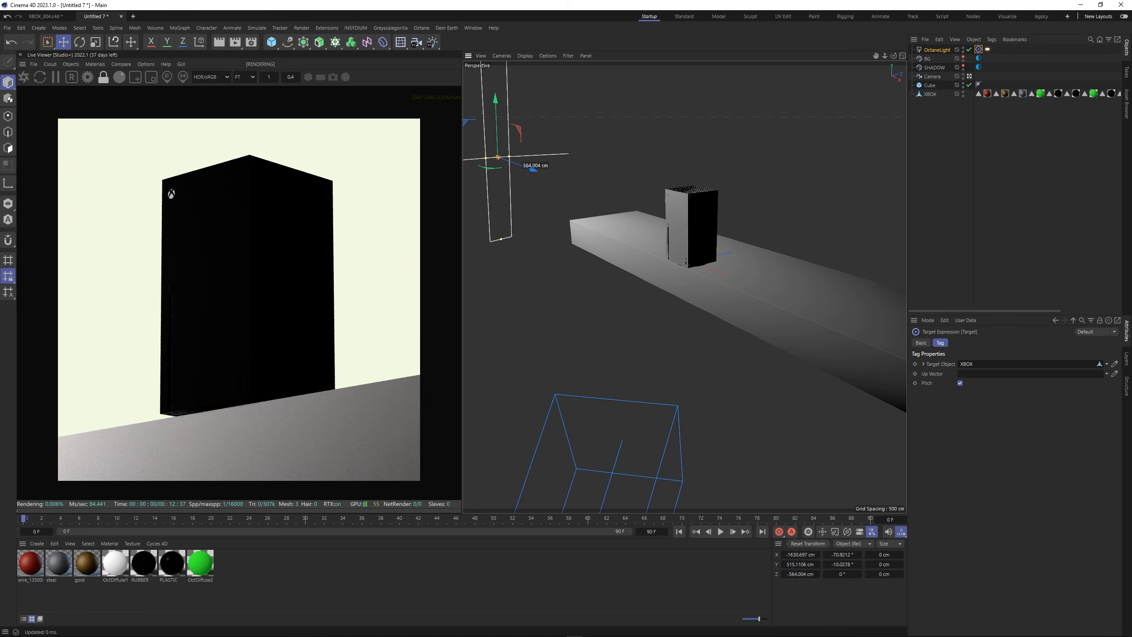
drag(534, 168, 565, 192)
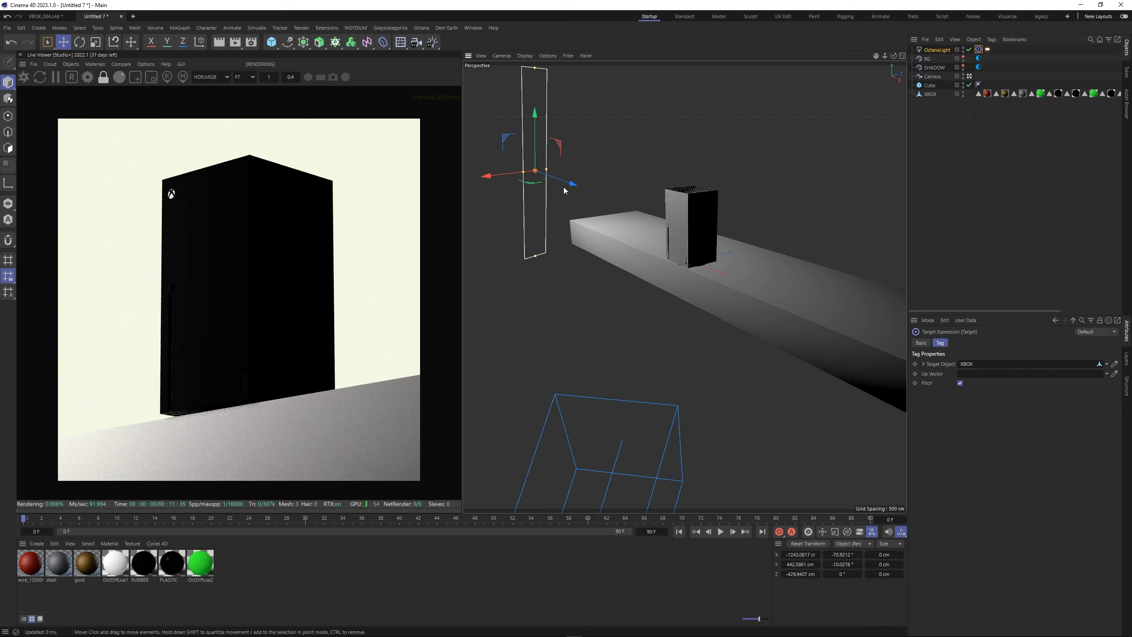
Add an Octane camera tag to the Camera.
click(931, 76)
right_click(935, 77)
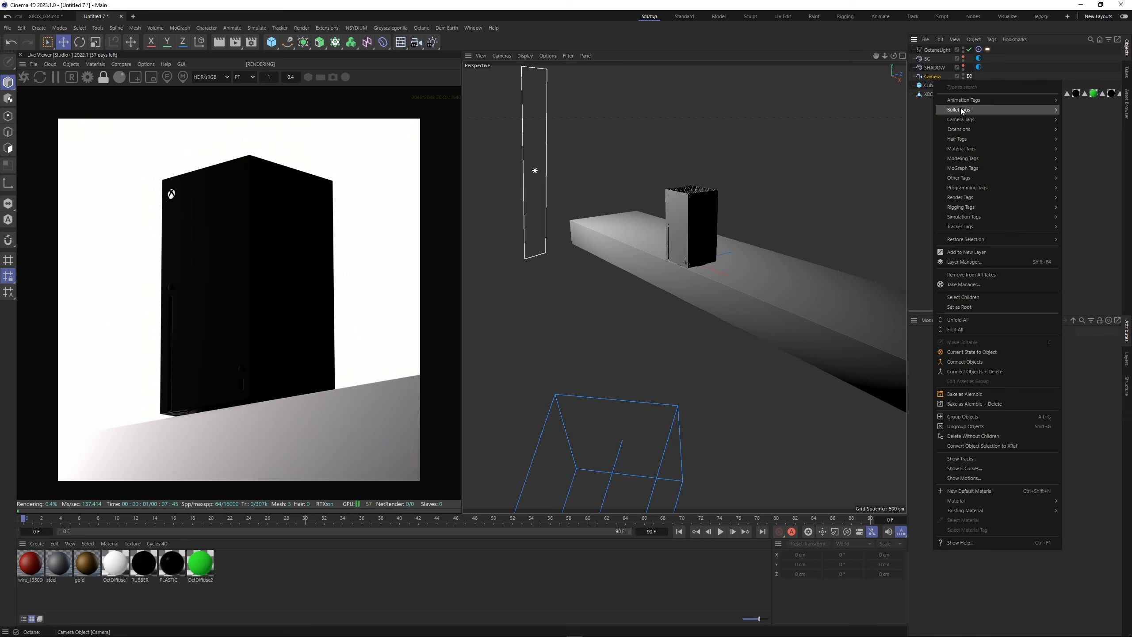
mouse_move(959, 129)
mouse_move(1092, 130)
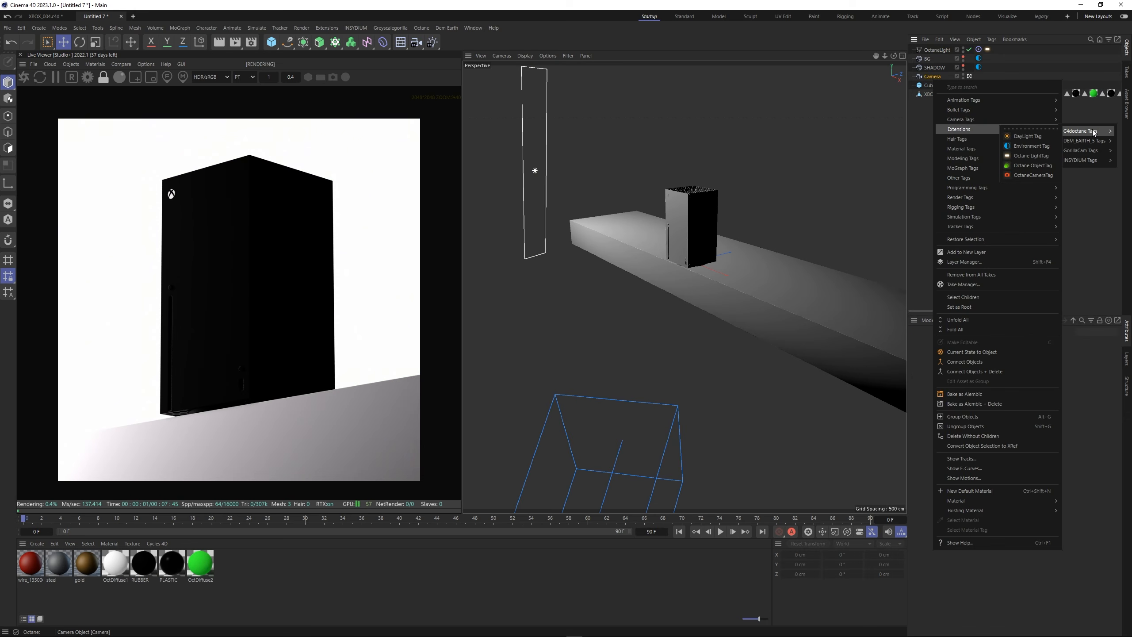
click(1028, 174)
Enable the Camera Imager with ACES tone mapping, highlight compression 1 and exposure about 1.8.
click(975, 372)
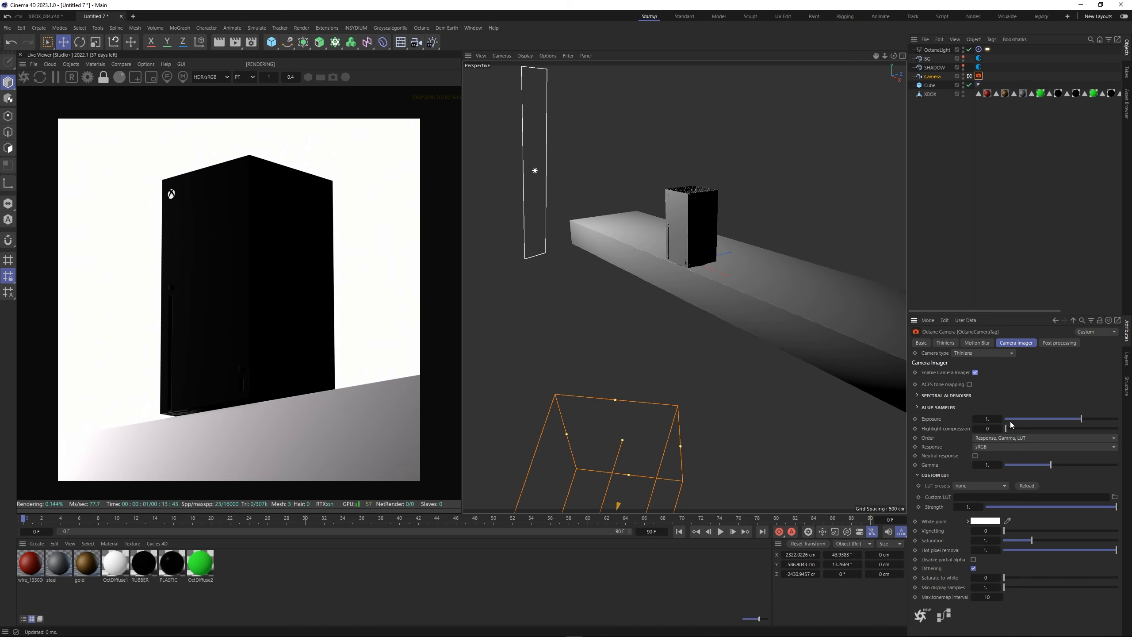
click(970, 384)
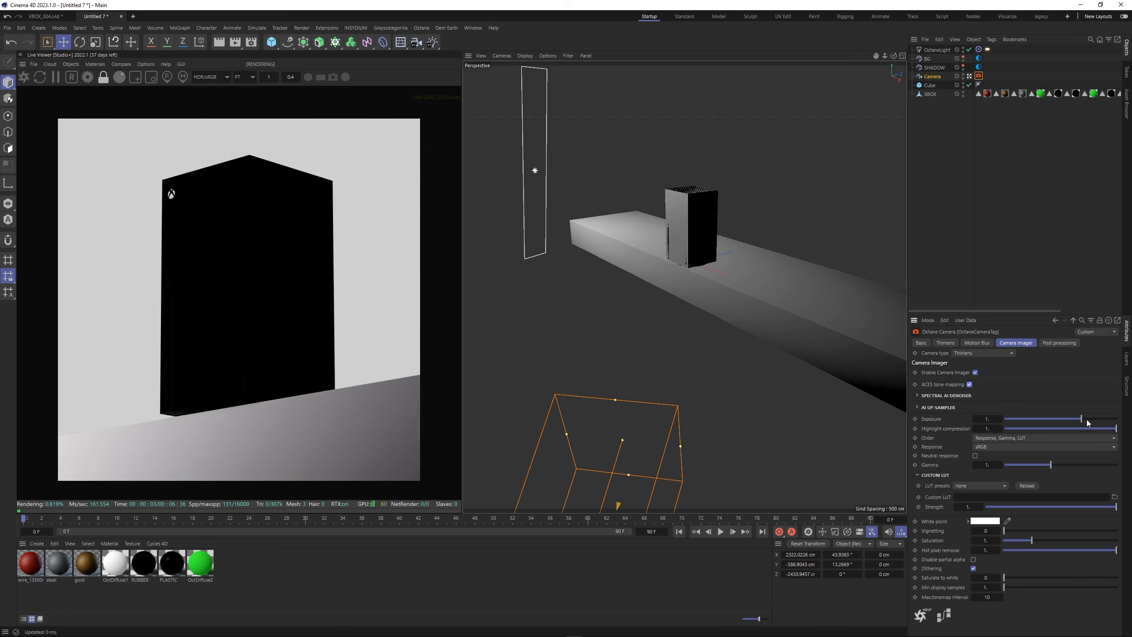
click(1011, 156)
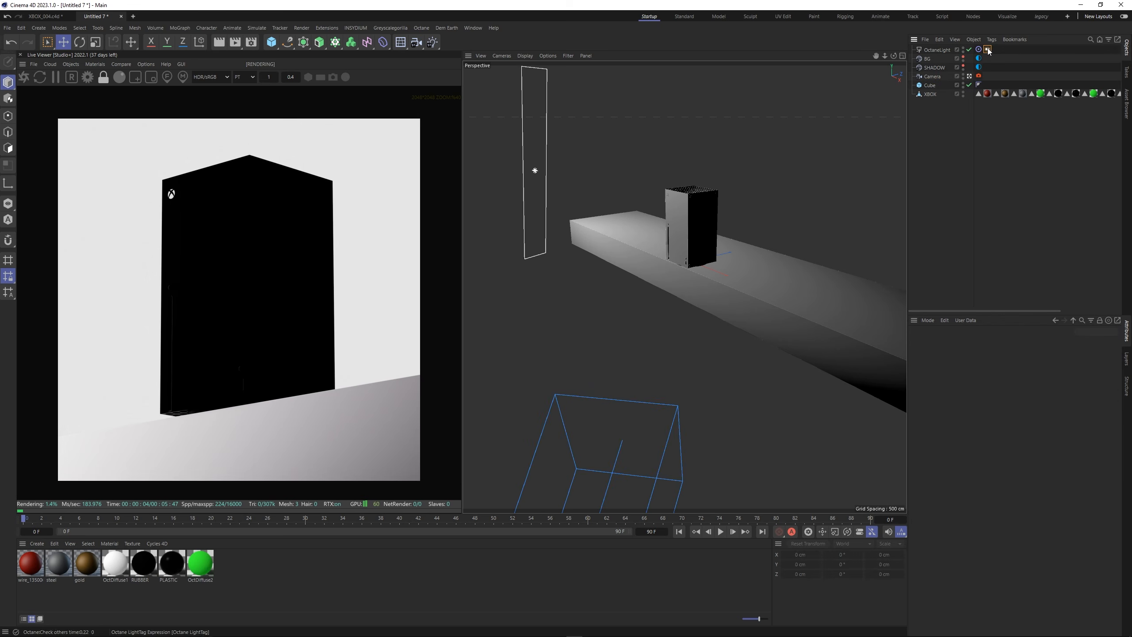
Set the area light's sampling rate to 2048 and its power to 1000.
click(988, 49)
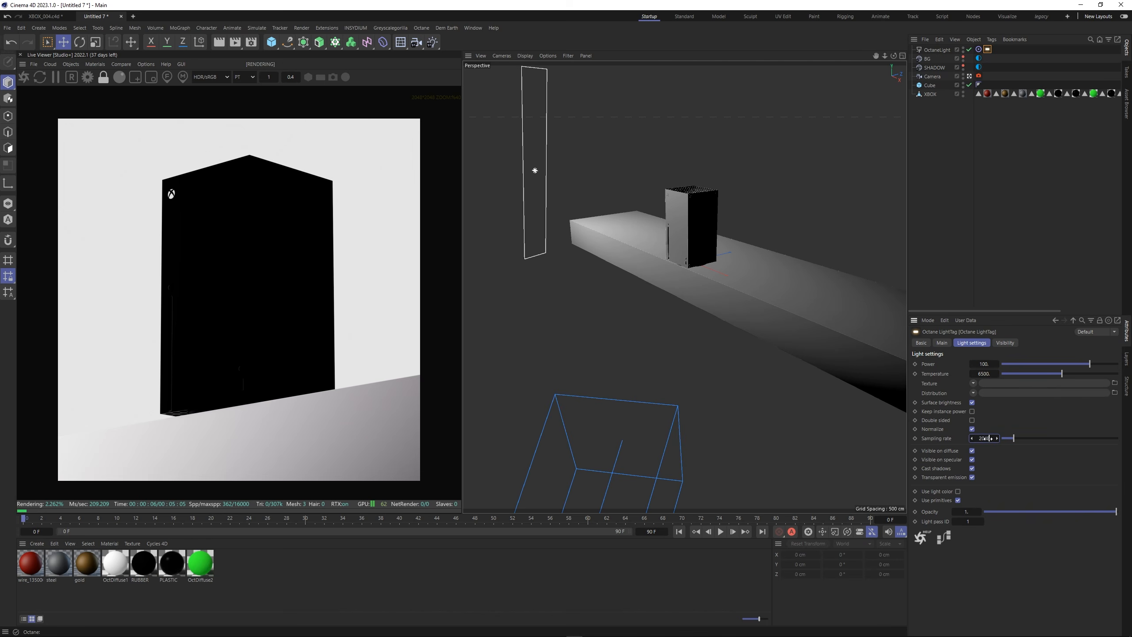
drag(988, 438, 1026, 438)
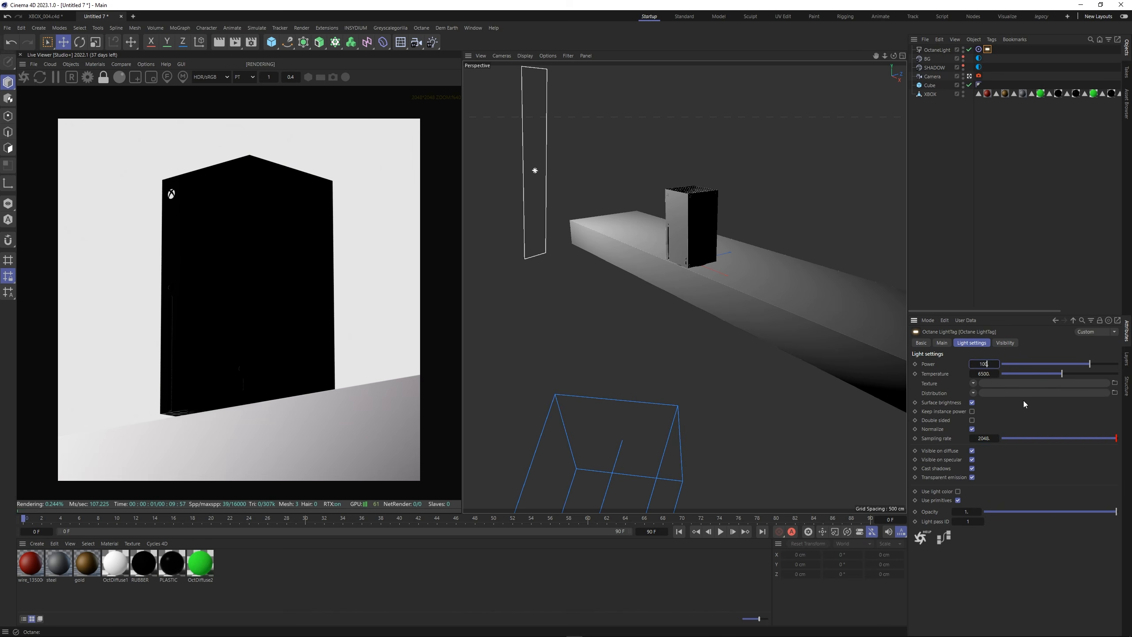
text(0)
key(Return)
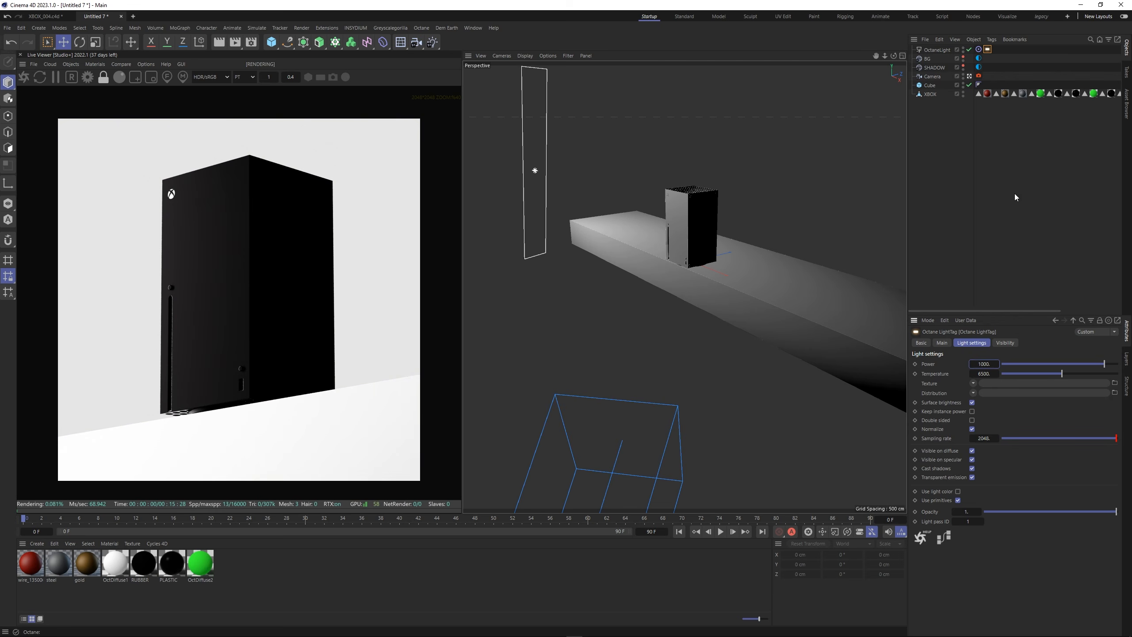
Duplicate the strip light and position the copy on the opposite side of the XBOX, near the platform's far end.
click(938, 50)
scroll(602, 248, down, 3)
key(w)
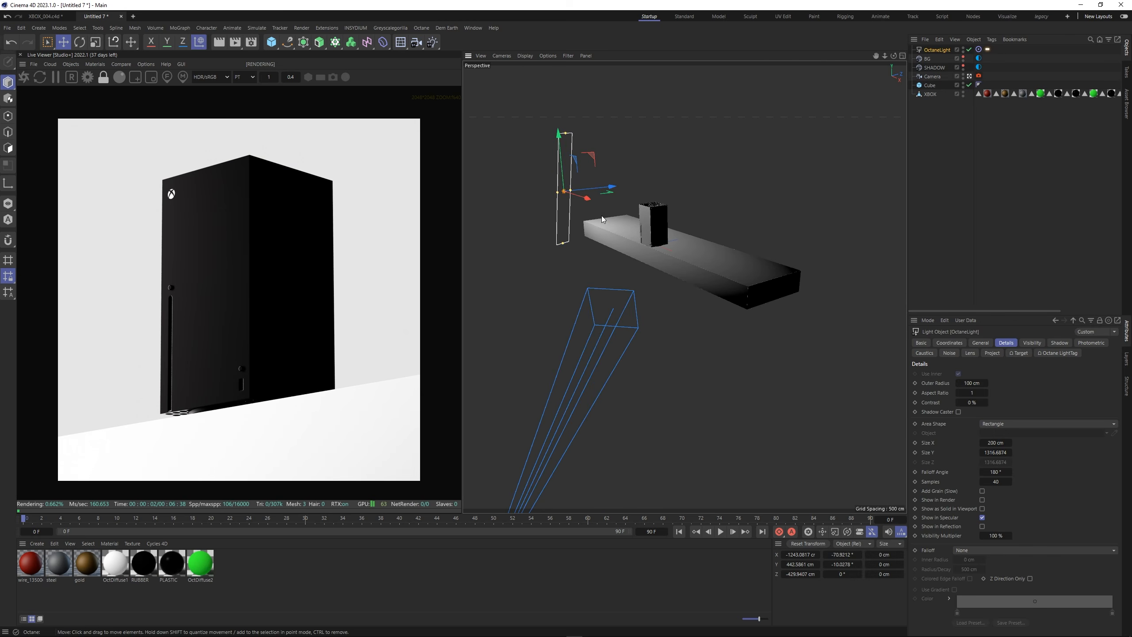
ctrl+drag(584, 196, 832, 243)
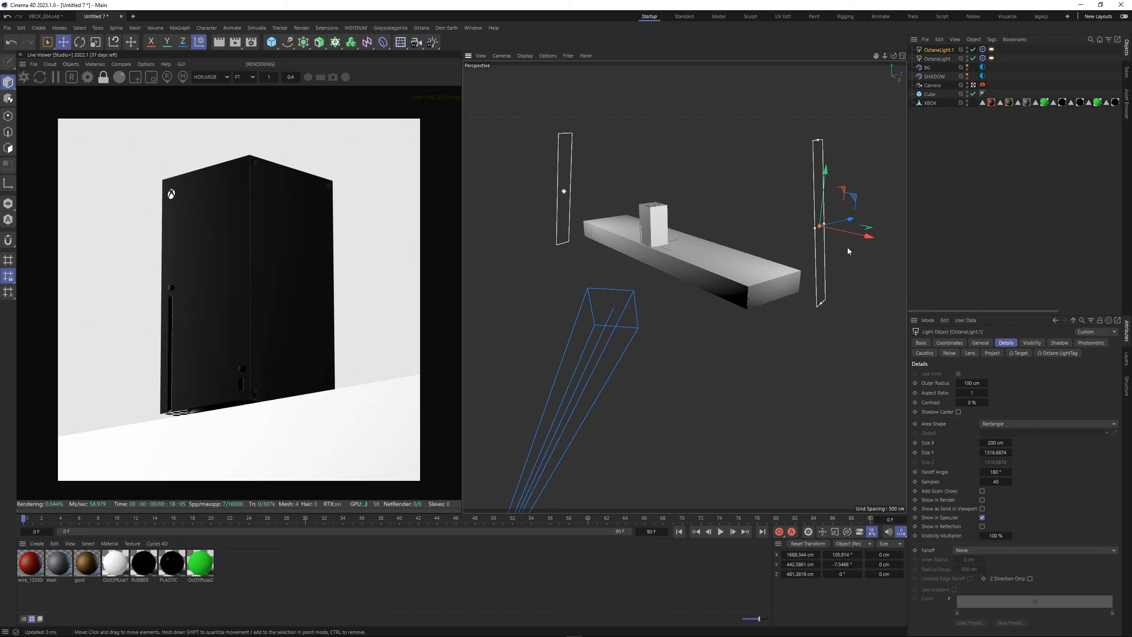
drag(847, 234, 828, 206)
click(1009, 184)
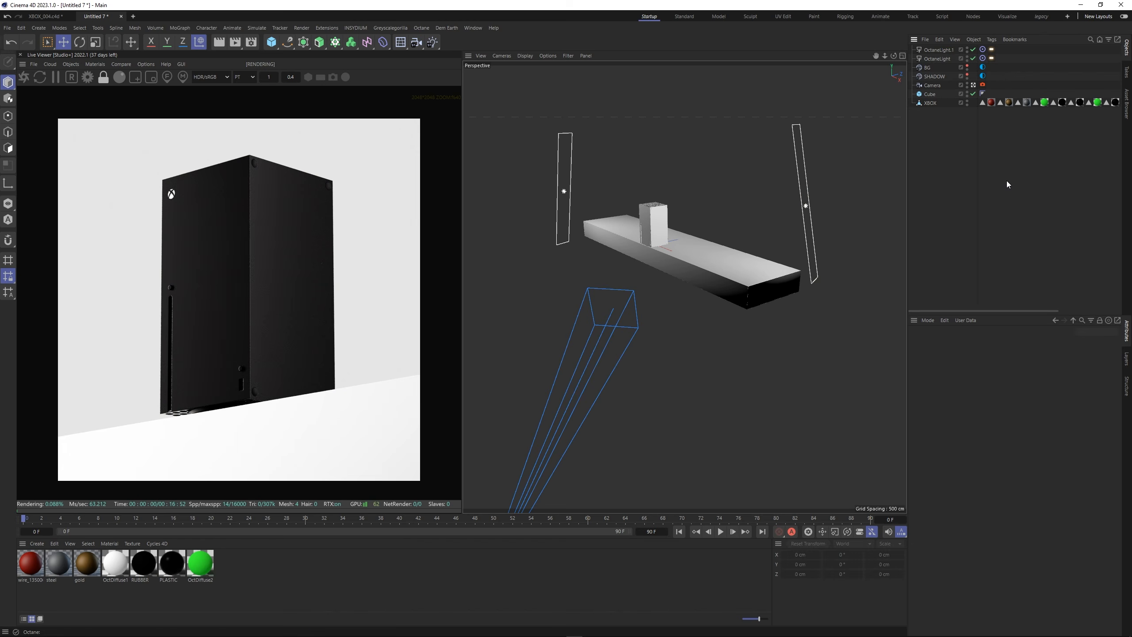
Shift the platform cube along Z to about 233 cm and return to the view through the scene camera.
click(702, 246)
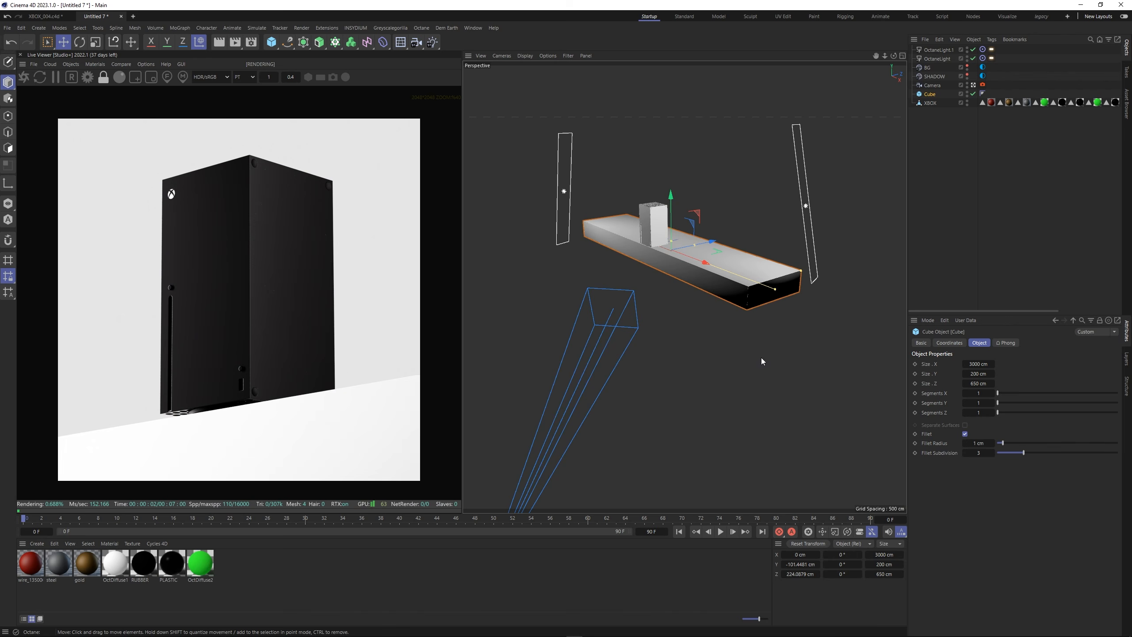
drag(702, 246, 710, 243)
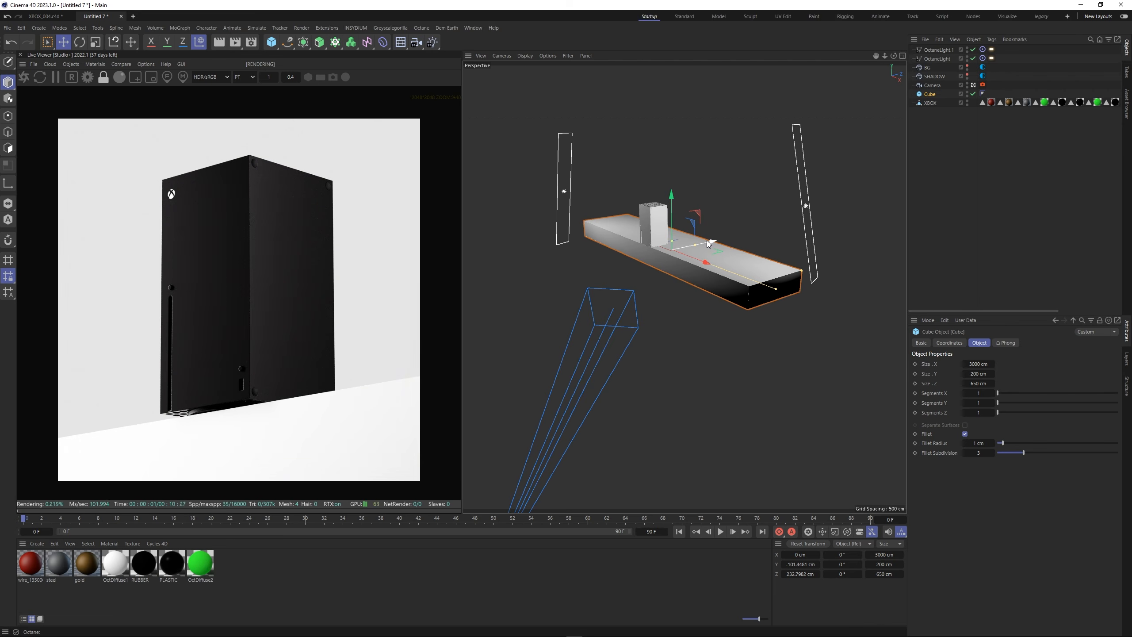
key(F1)
click(999, 184)
Reframe the camera slightly farther back, leaving more space around the XBOX.
alt+right_drag(690, 254, 686, 253)
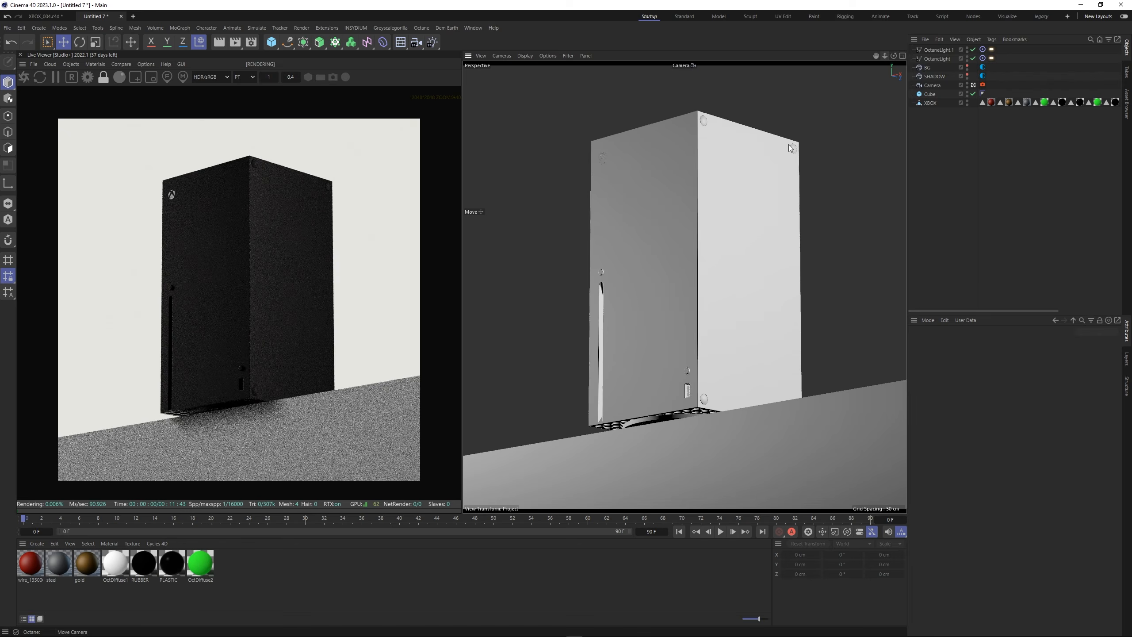
alt+middle_drag(686, 254, 680, 250)
alt+right_drag(680, 250, 678, 265)
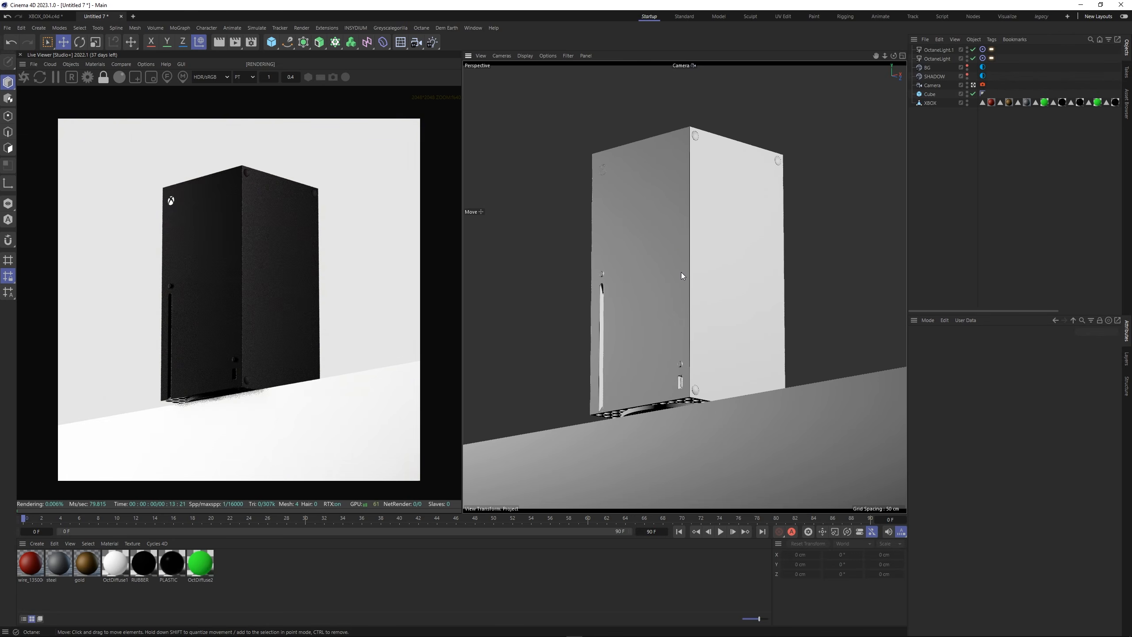
alt+middle_drag(682, 271, 674, 273)
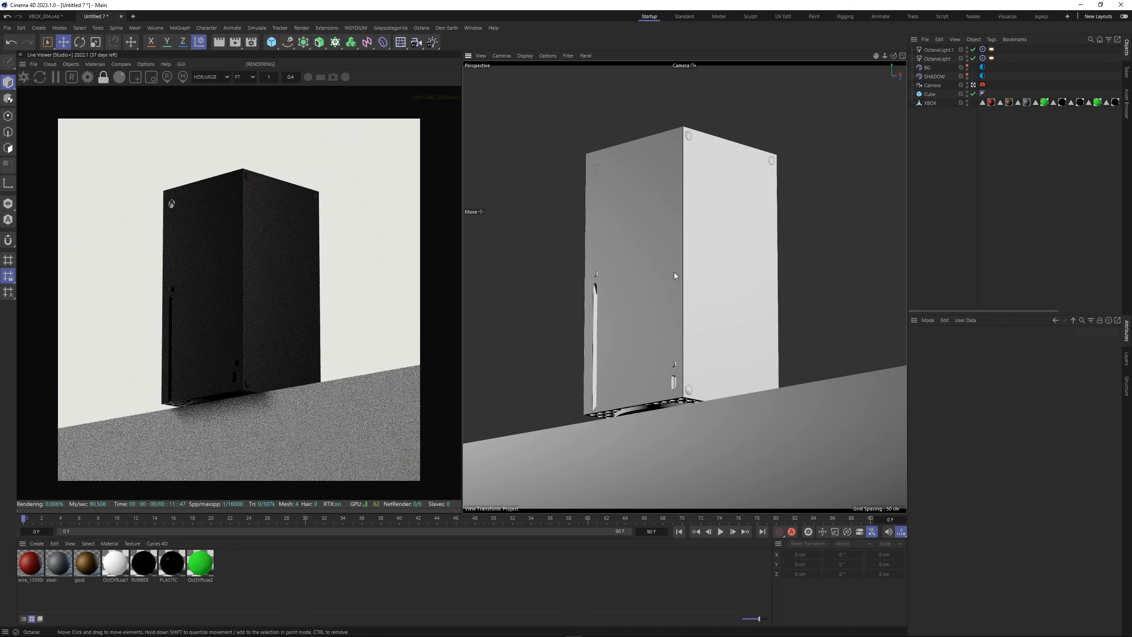
Enable post processing on the Octane camera tag and set the bloom power to about 3.75.
click(983, 85)
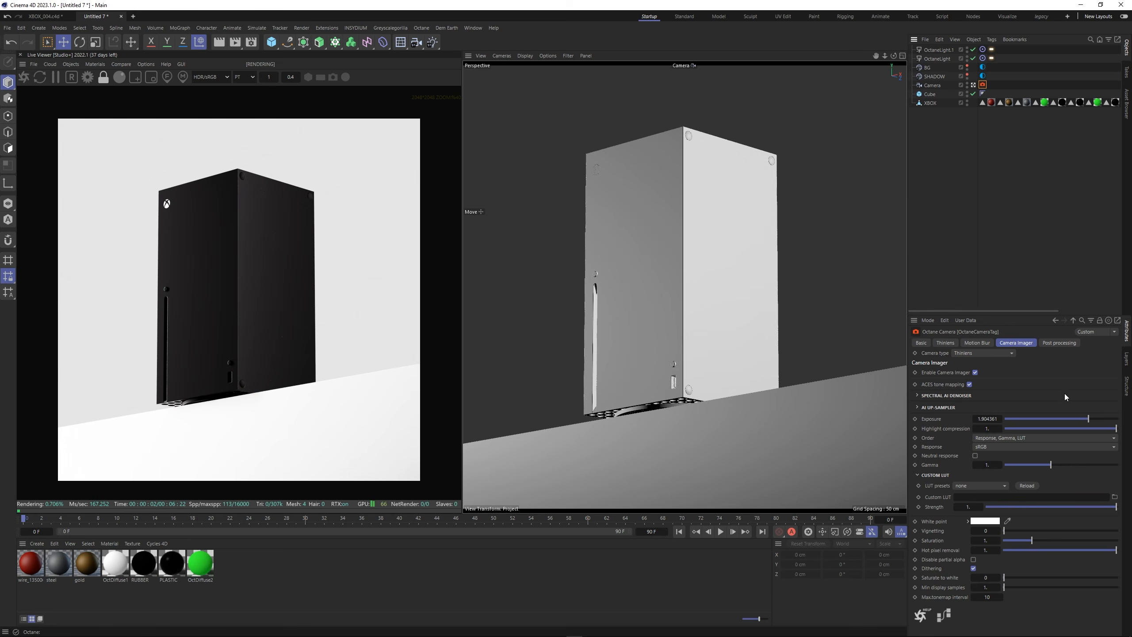
click(1066, 344)
click(942, 372)
drag(1015, 382, 1068, 386)
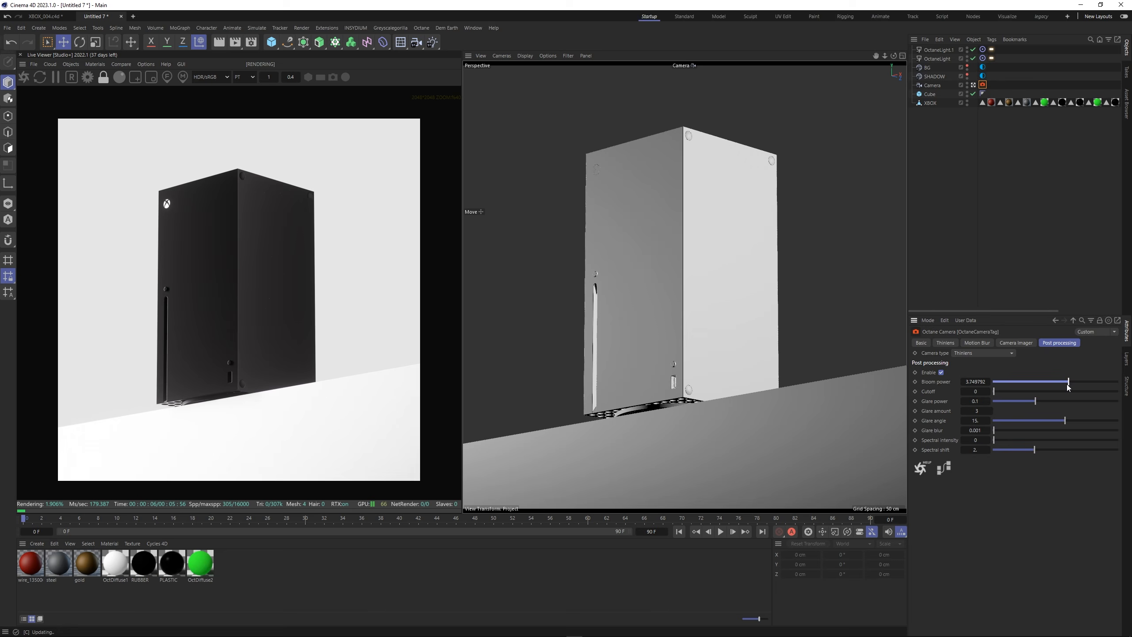
click(1025, 298)
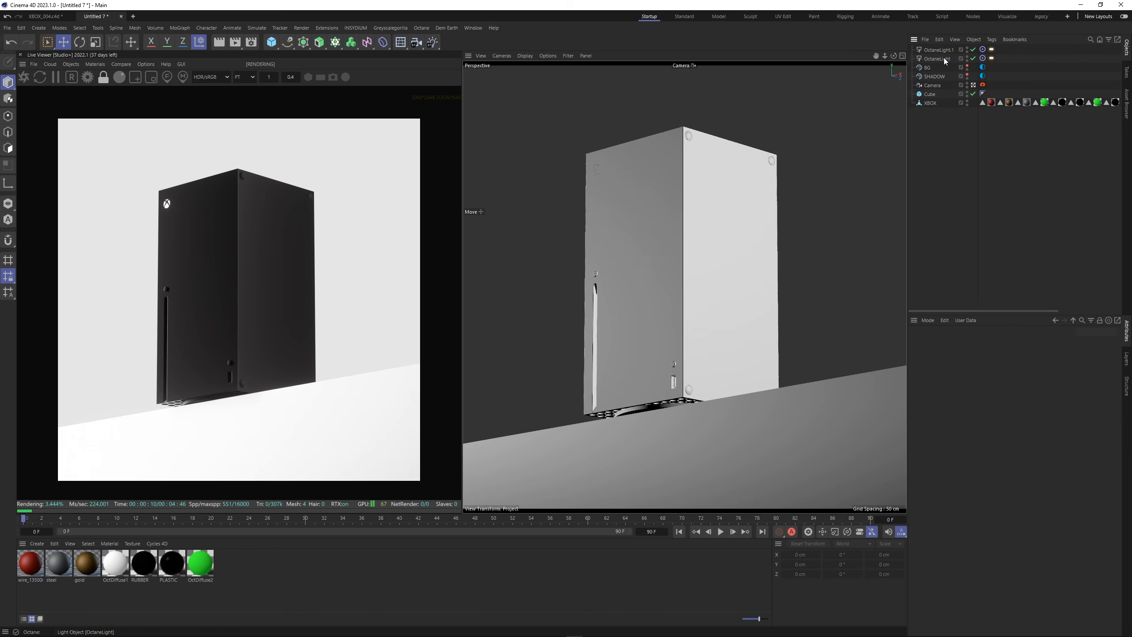
Replace the BG environment's RgbSpectrum texture with a Gradient.
click(983, 67)
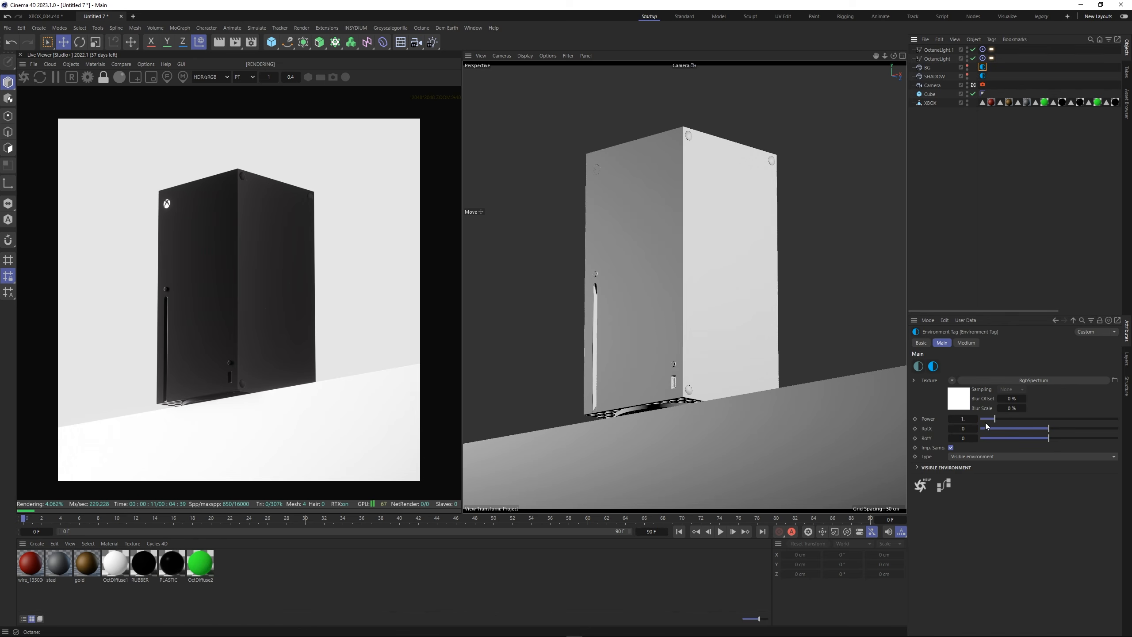
click(954, 380)
click(963, 226)
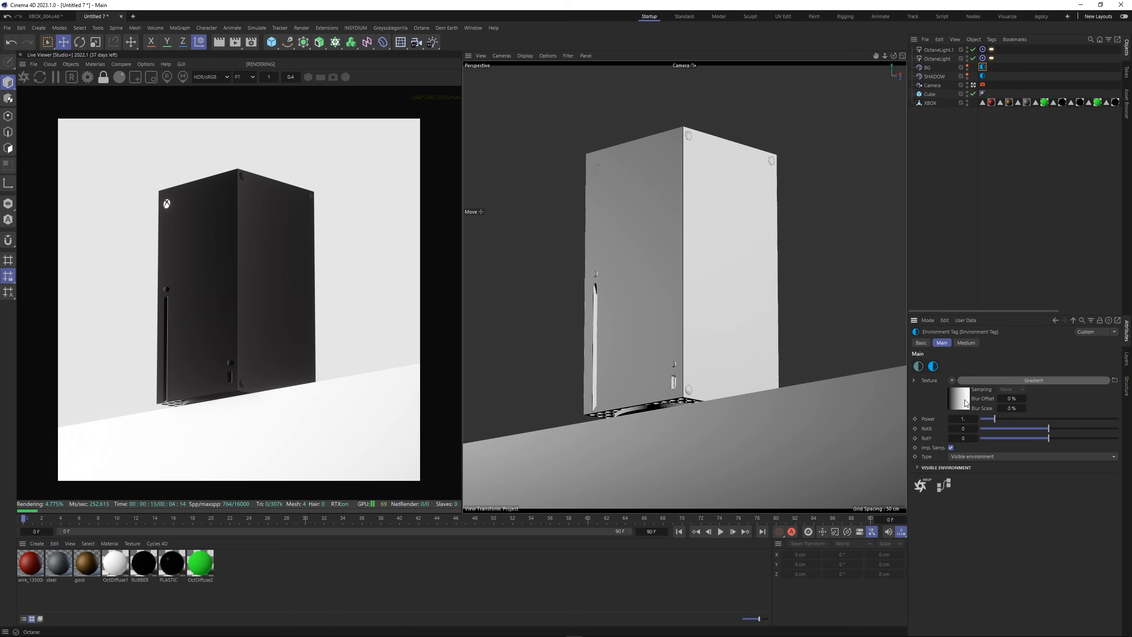
Set the gradient type to 2D - V and shape it as white with a short fade to black just past the middle.
click(970, 456)
click(960, 471)
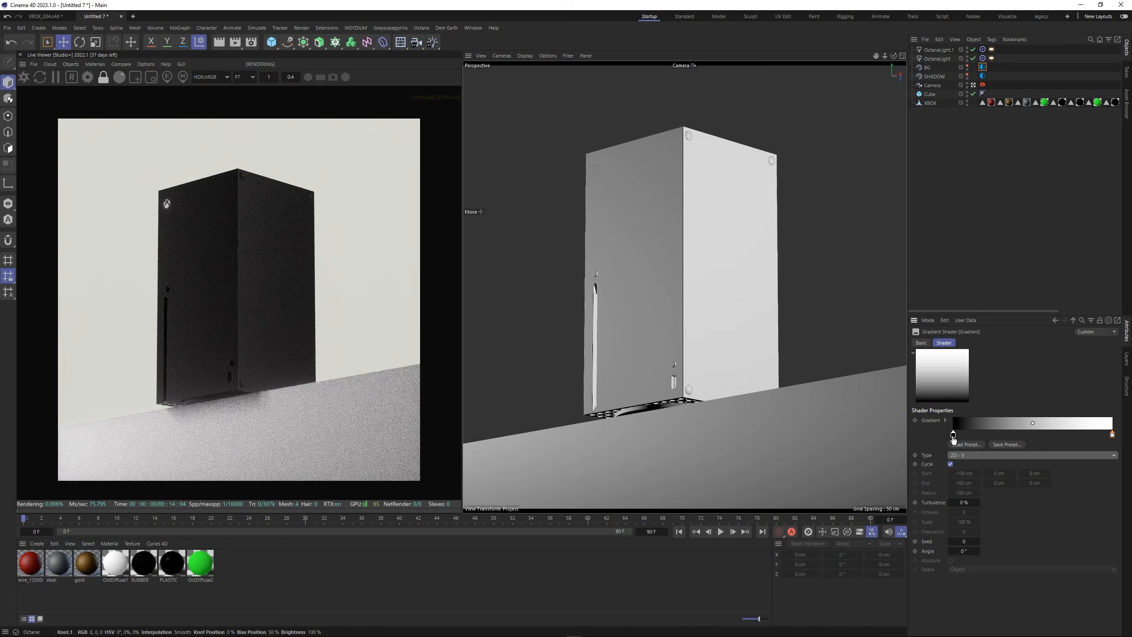
drag(954, 435, 1022, 435)
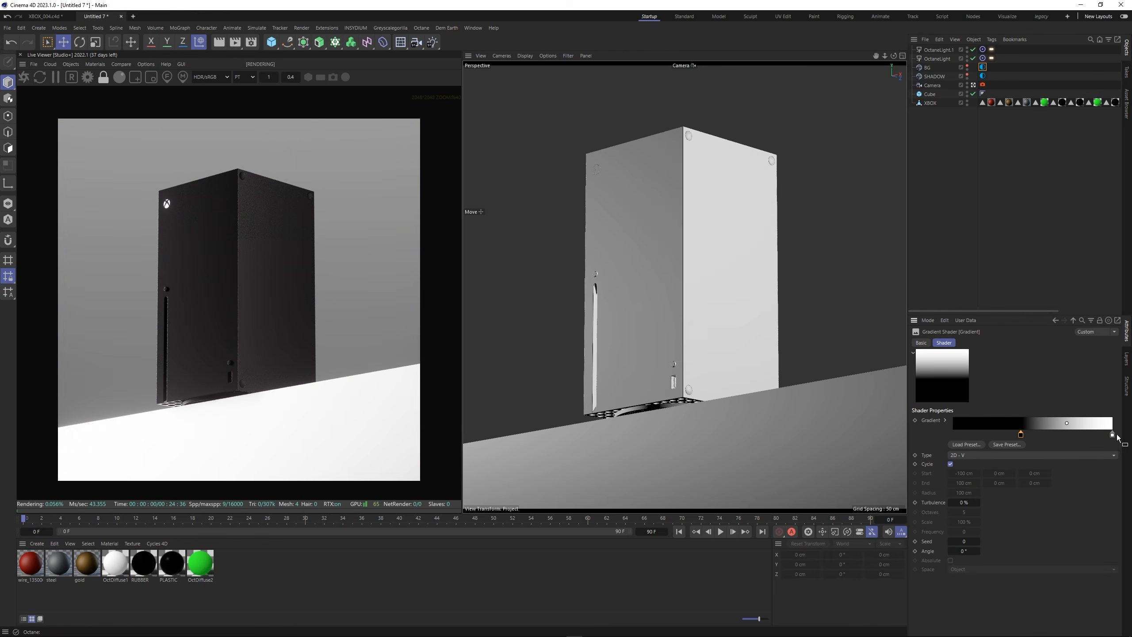
drag(1112, 434, 1056, 436)
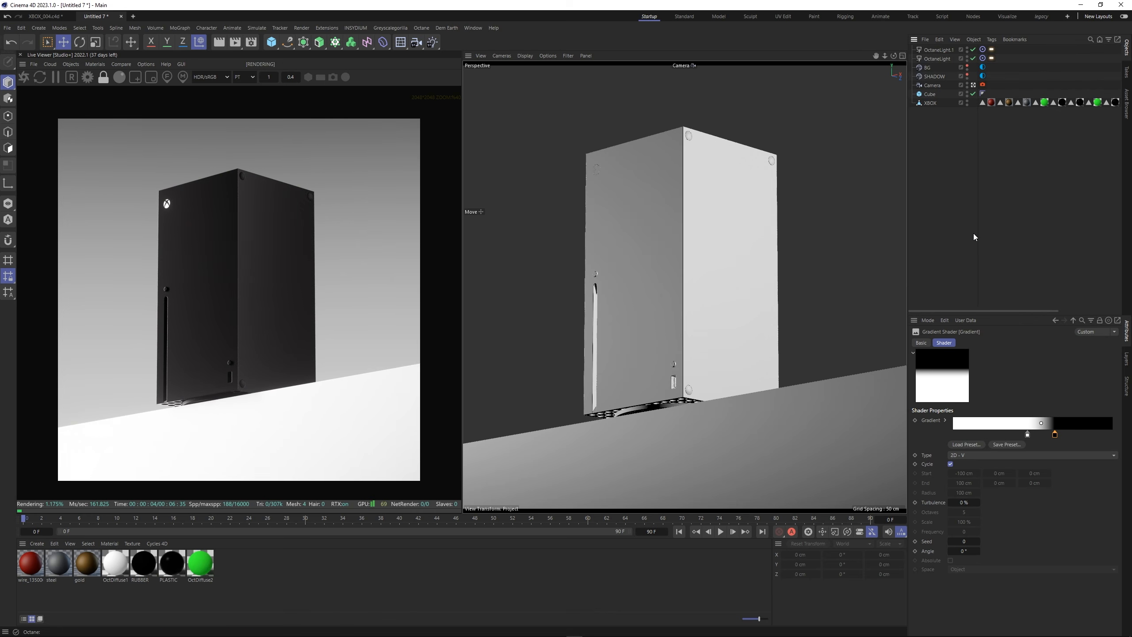
Switch to Quixel Bridge and open the Surfaces category of the purchased assets.
click(624, 630)
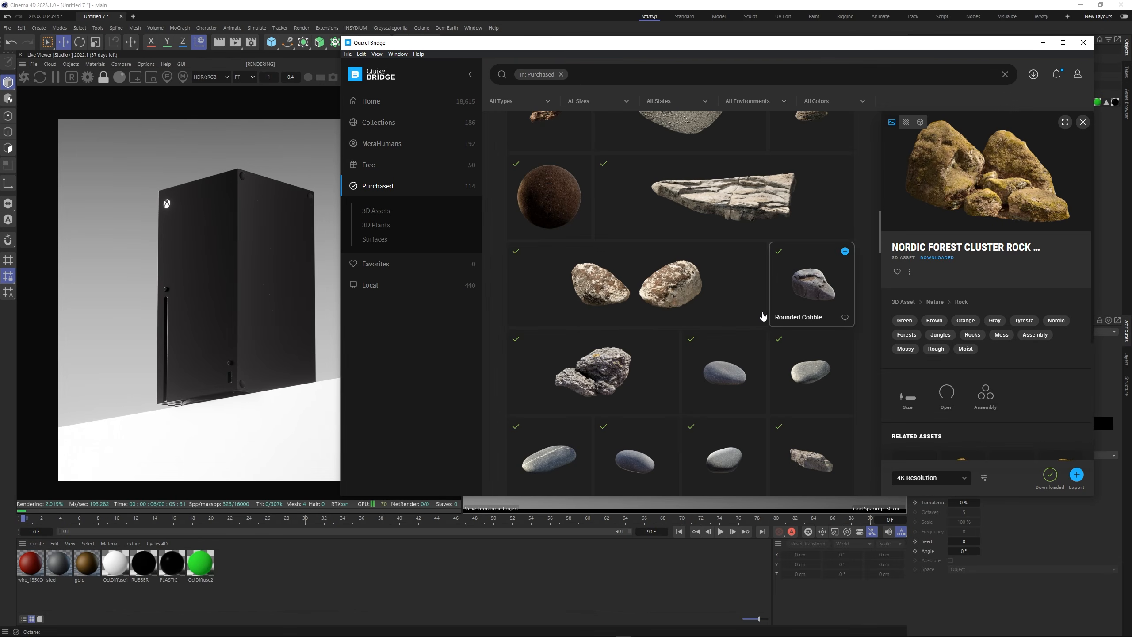
scroll(763, 316, up, 10)
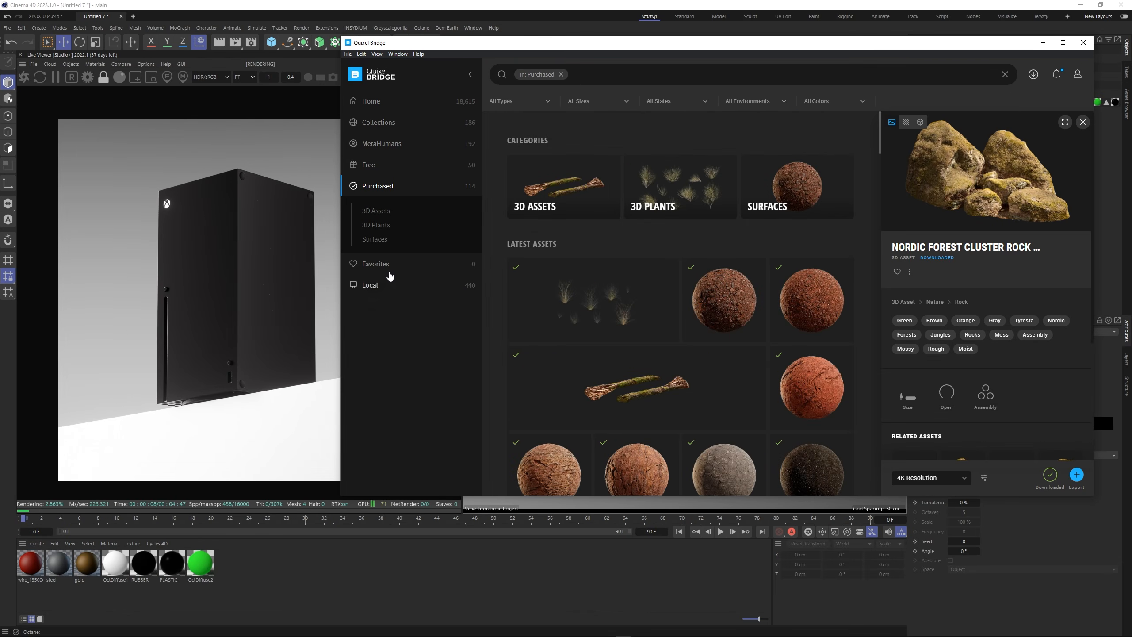
click(797, 188)
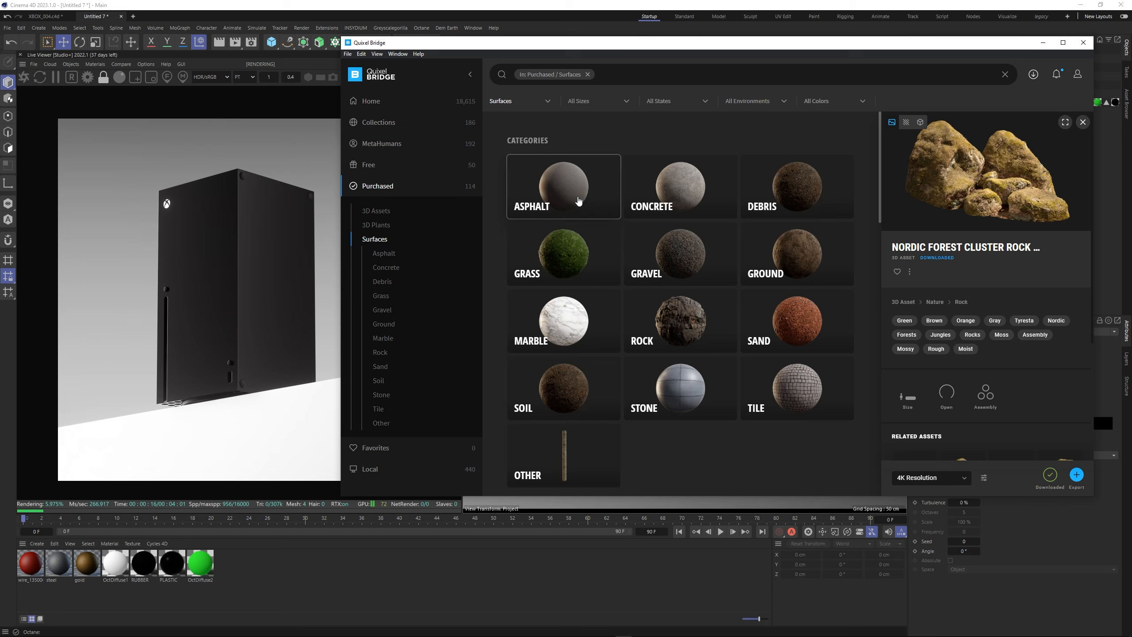
click(578, 201)
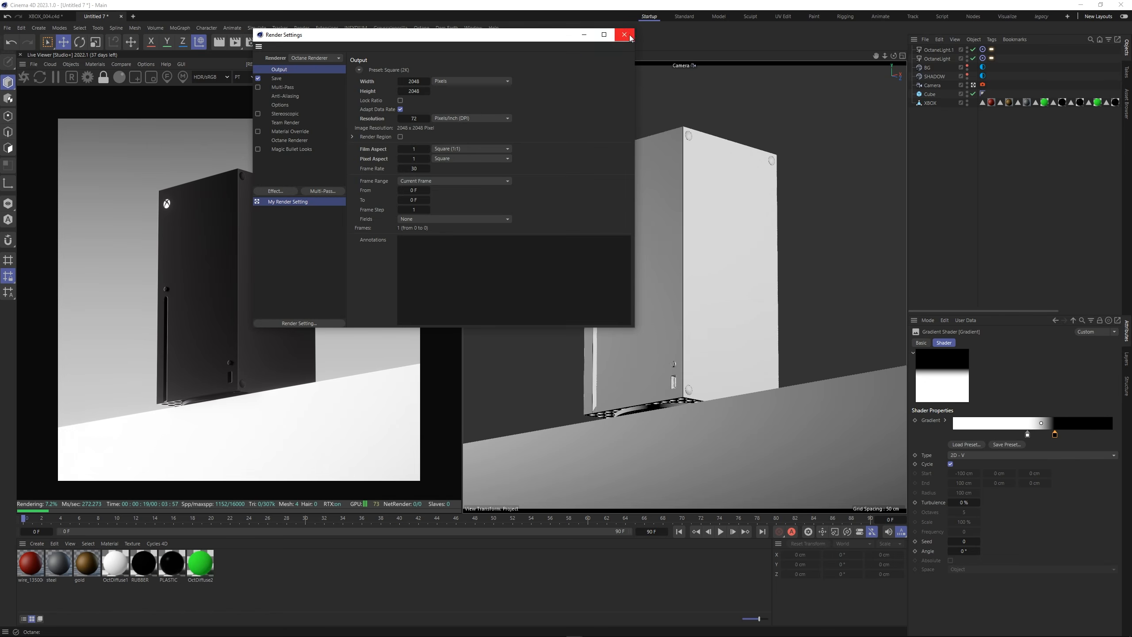
click(624, 34)
click(575, 630)
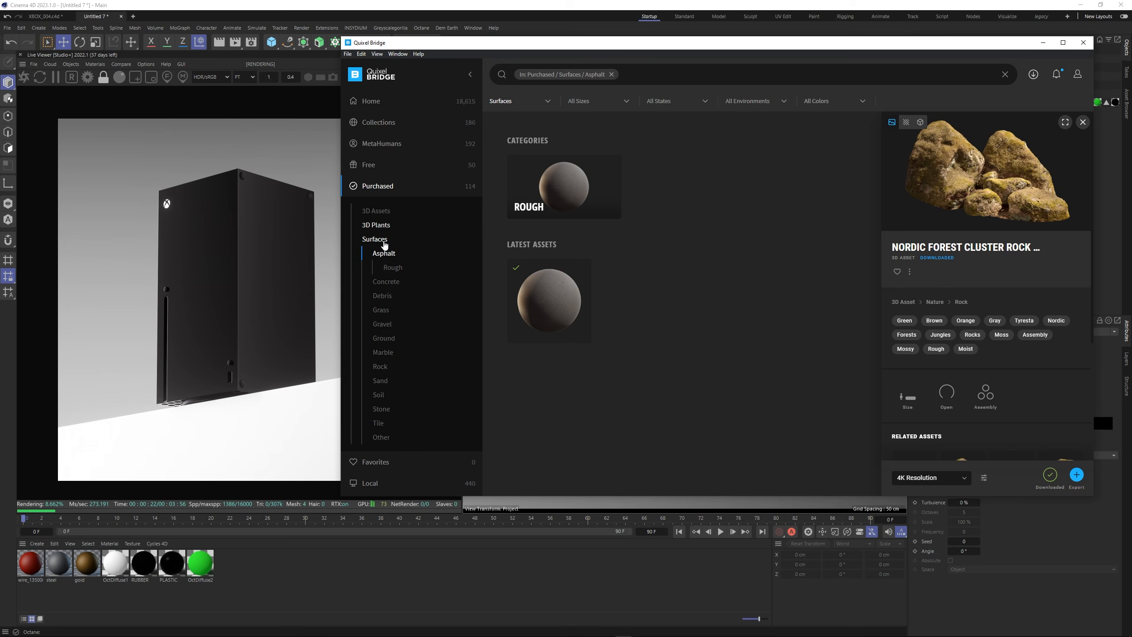
click(376, 244)
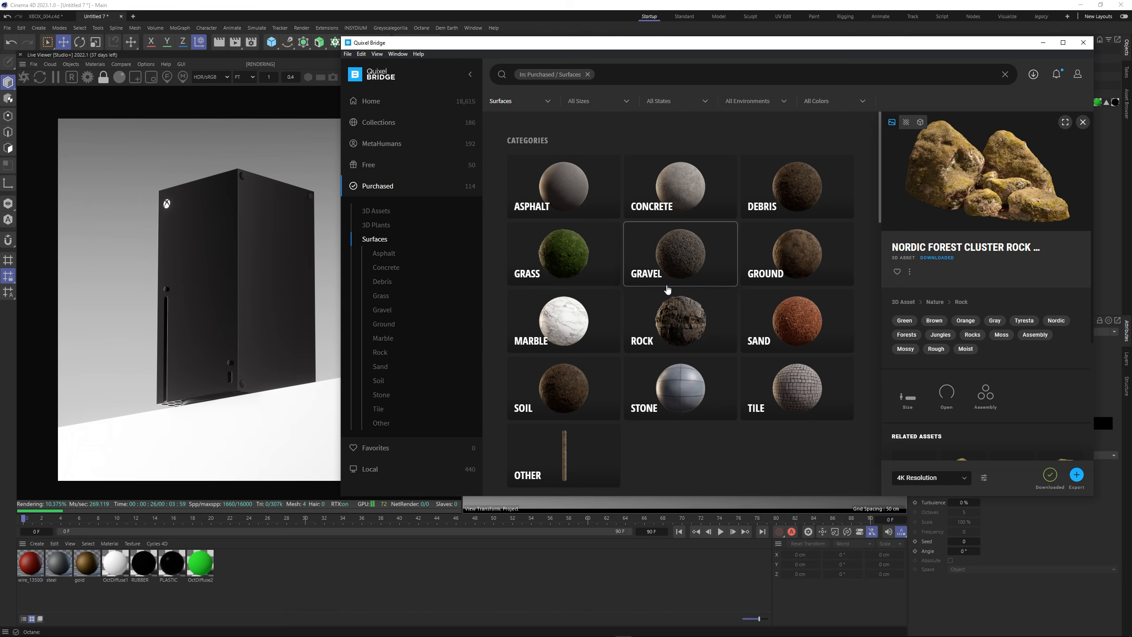
Export the Concrete Pavement surface from the Concrete category to Cinema 4D and minimize Quixel Bridge.
click(675, 205)
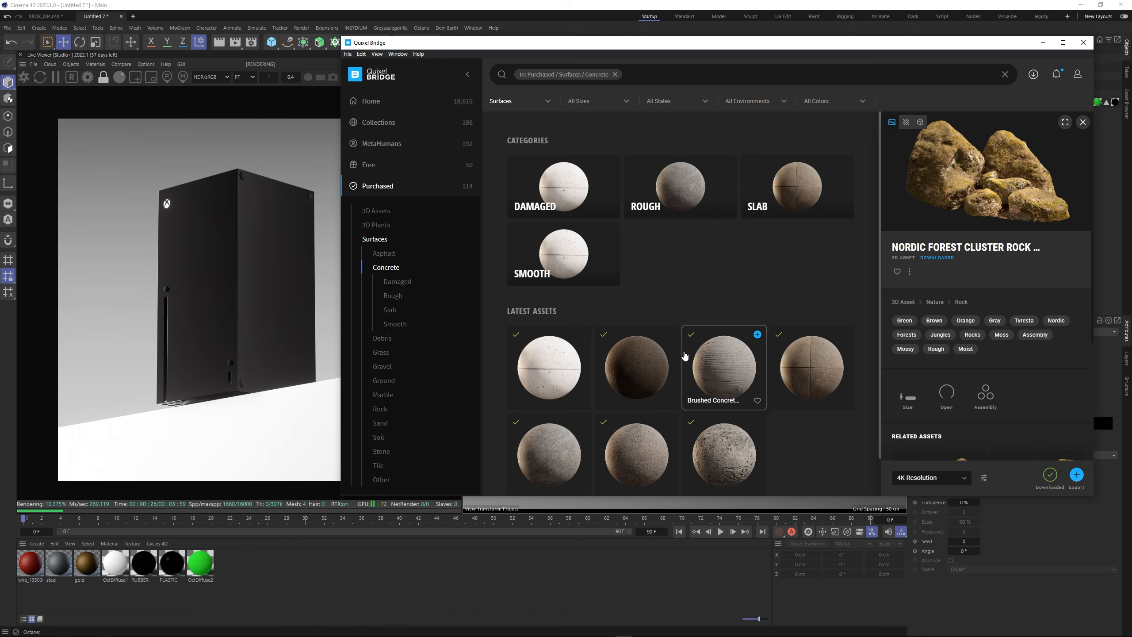
scroll(650, 348, down, 1)
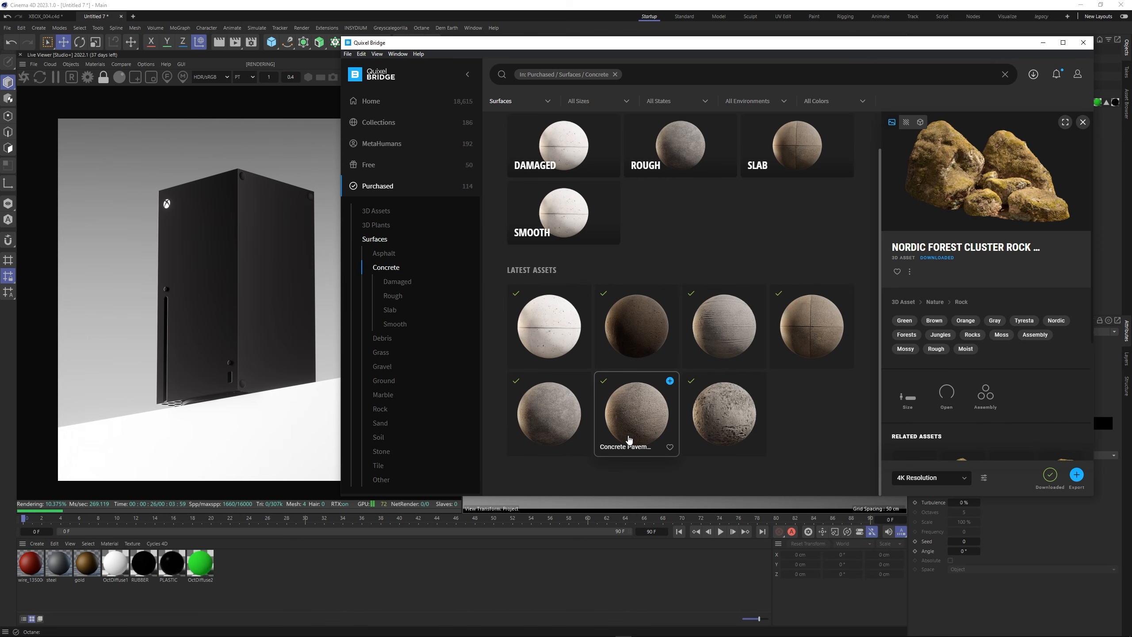
click(670, 381)
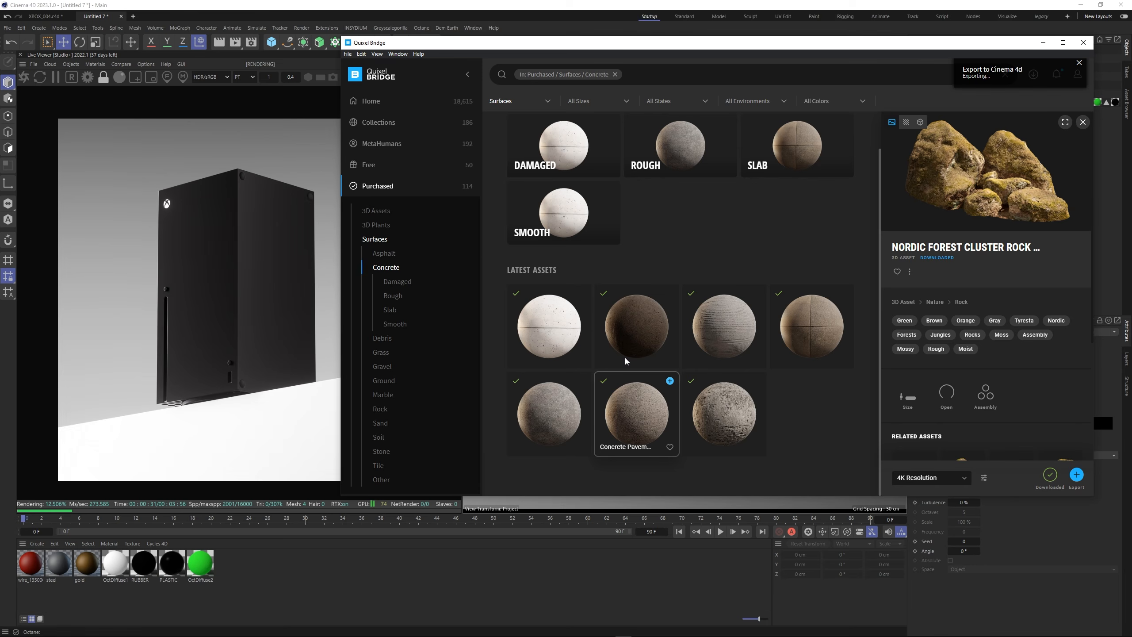
click(1039, 45)
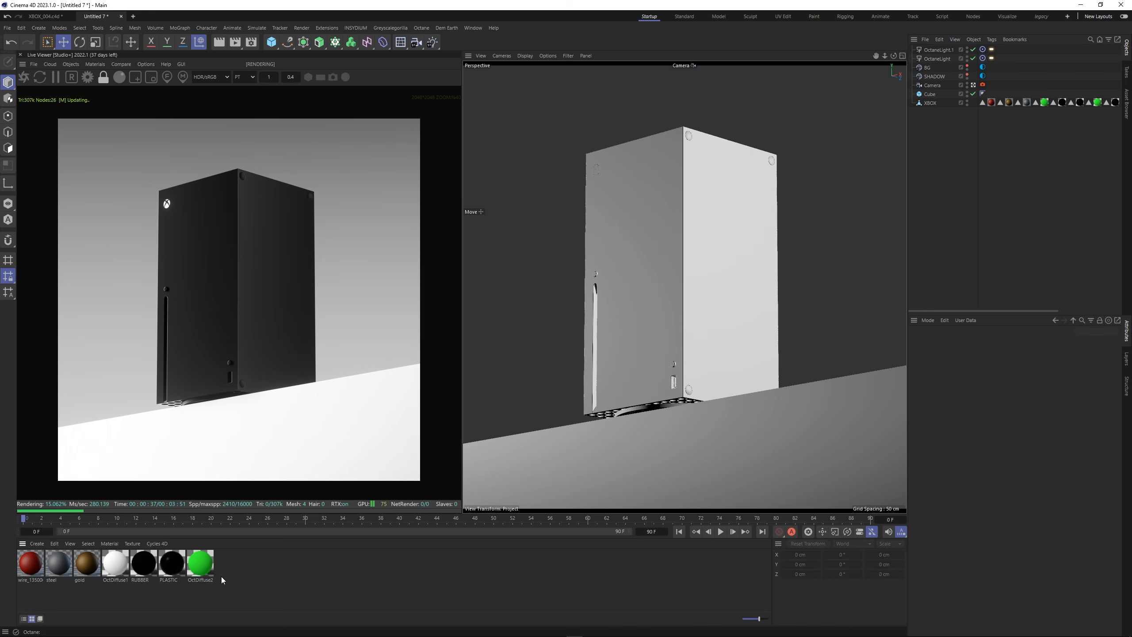
Apply the imported concrete material to the platform and open it in the Octane Node Editor, clear of the render preview.
drag(32, 573, 567, 416)
click(95, 64)
click(101, 86)
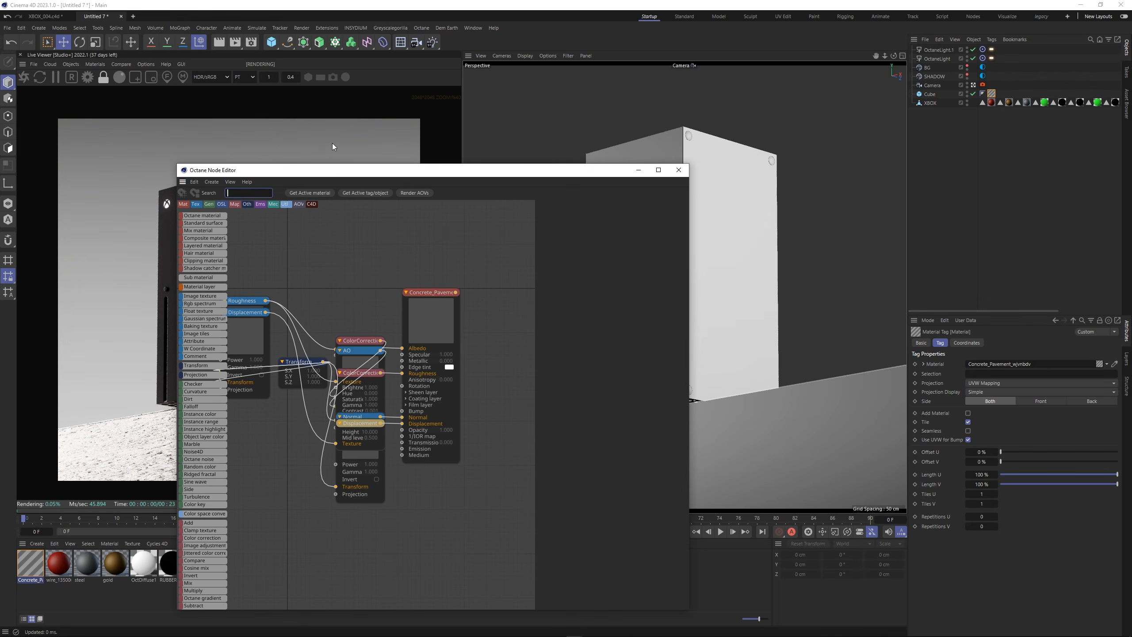
drag(327, 165, 652, 114)
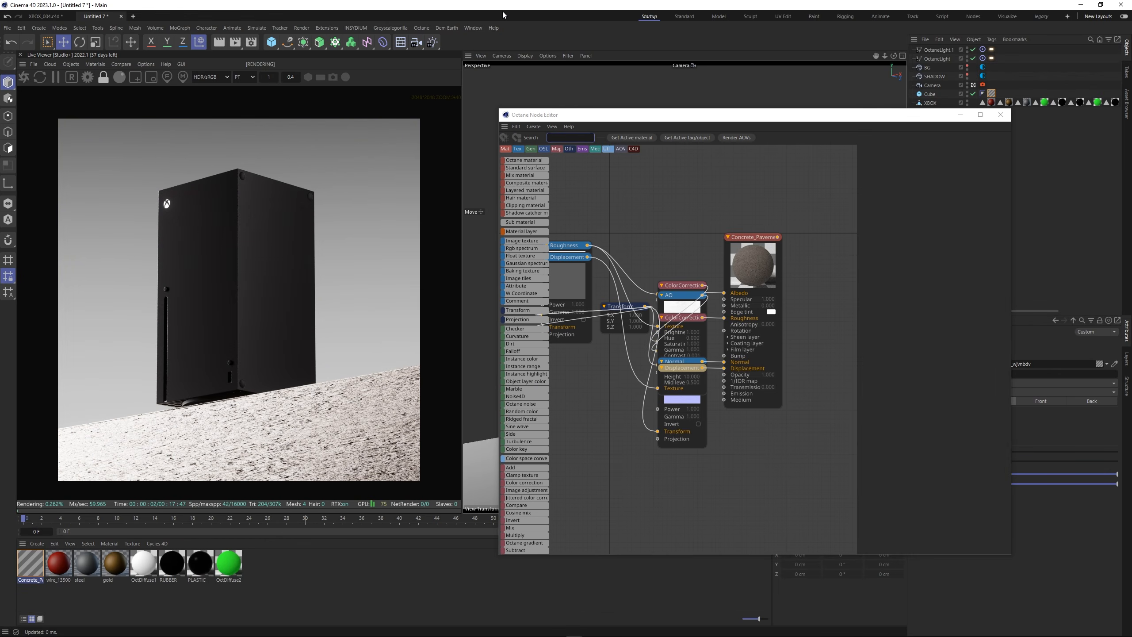
Save the project as XBOX_SCENE_NEW_002 in the PROJECT FILES folder.
key(ctrl+s)
text(XBOX_SCENE_N)
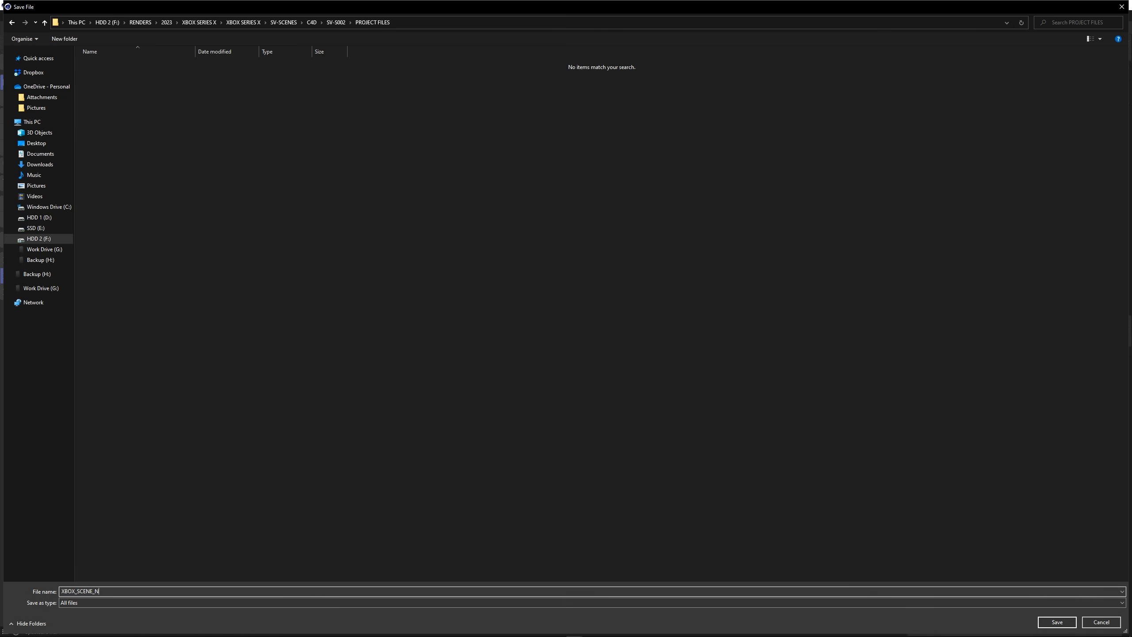
text(EW_002)
key(Return)
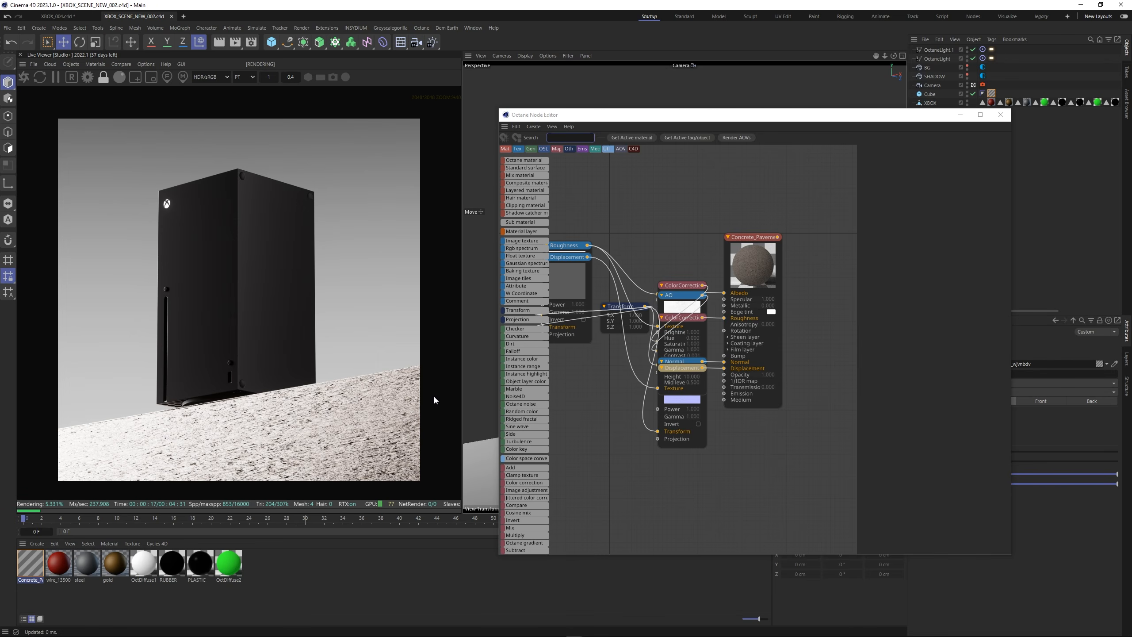
Spread out the overlapping concrete nodes, stacking the Albedo, Roughness, Normal and Displacement textures in a column beside the Transform node.
middle_drag(704, 245, 749, 217)
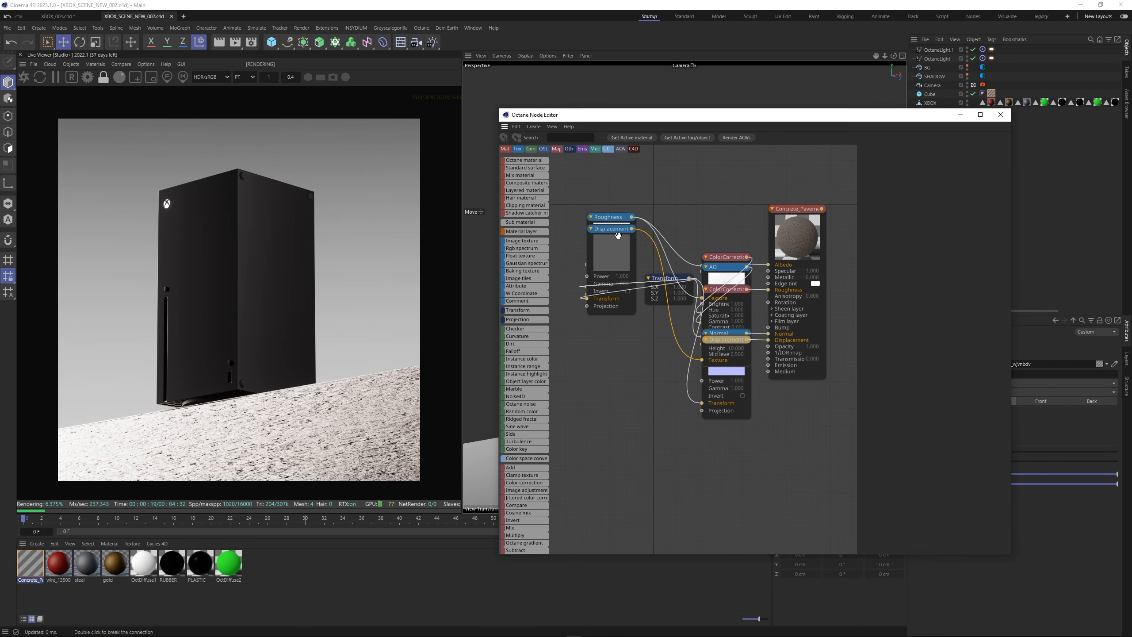
drag(616, 230, 628, 346)
drag(665, 281, 542, 339)
middle_drag(649, 316, 692, 298)
drag(660, 223, 659, 163)
drag(660, 291, 662, 264)
drag(672, 357, 655, 509)
drag(770, 323, 779, 470)
drag(772, 342, 660, 361)
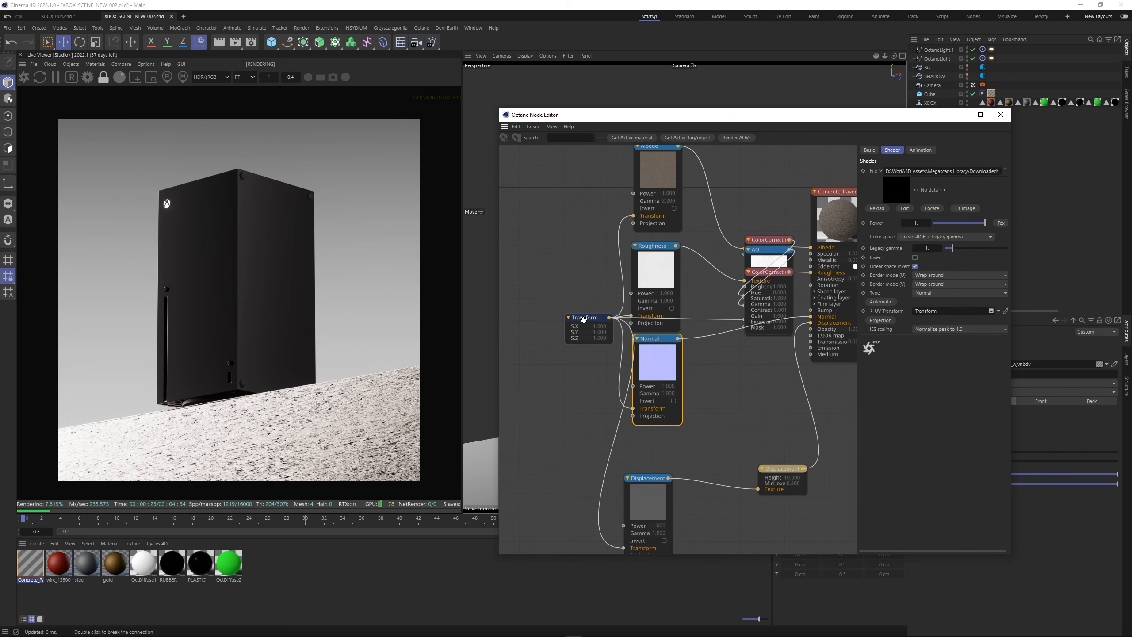
Make room in the texture column and place the AO texture between Roughness and Normal, with Displacement beneath them.
drag(588, 320, 539, 324)
drag(767, 279, 760, 366)
drag(658, 359, 659, 415)
drag(655, 488, 660, 517)
drag(661, 410, 662, 432)
drag(783, 252, 670, 343)
middle_drag(709, 476, 723, 392)
drag(715, 510, 668, 381)
Arrange the Multiply node and both color correction nodes beside the textures feeding them, and move the displacement node up closer.
middle_drag(721, 303, 719, 330)
middle_drag(779, 188, 753, 318)
drag(753, 318, 770, 226)
drag(716, 377, 701, 244)
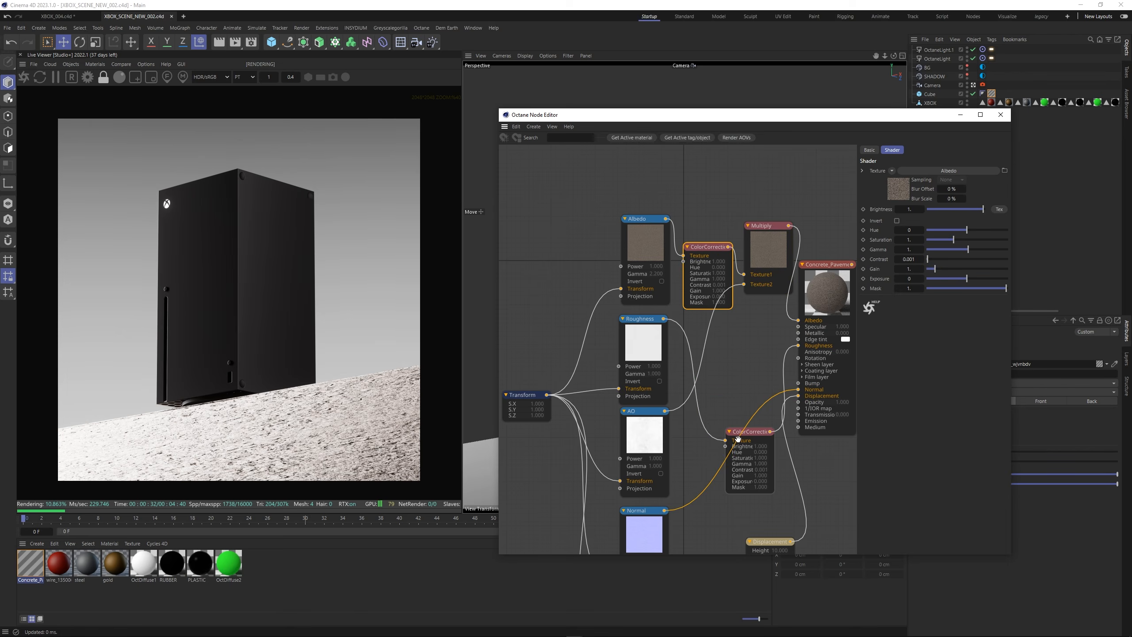
drag(738, 439, 693, 326)
middle_drag(766, 421, 766, 369)
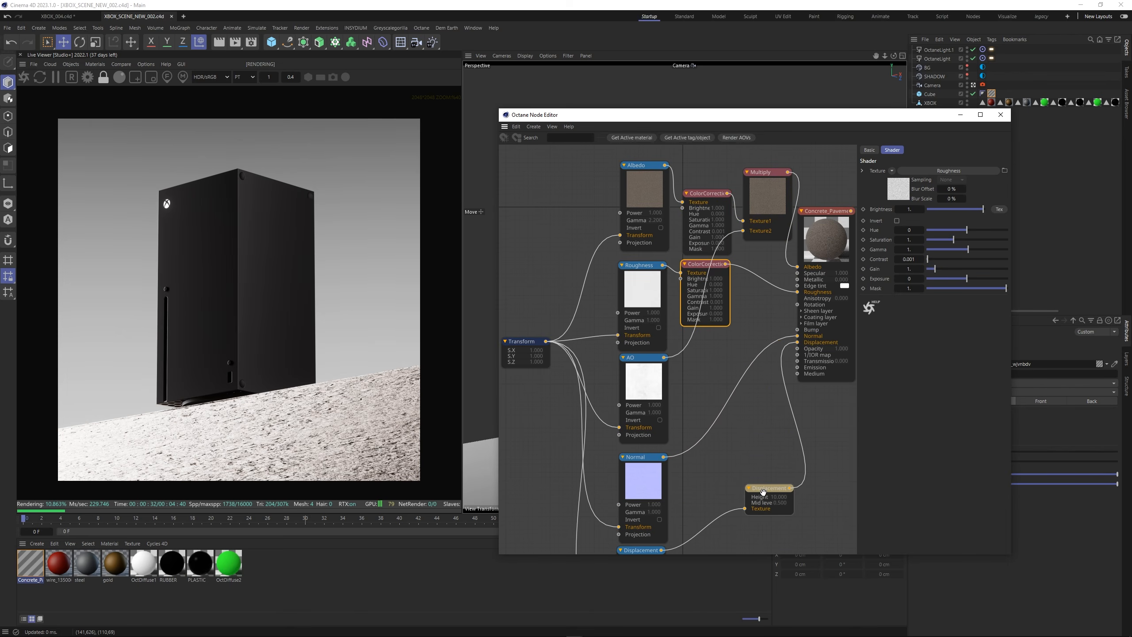
drag(763, 492, 741, 424)
Add a Texture Projection node and connect it to the Projection inputs of the Albedo, Roughness, AO, Normal and Displacement textures.
mouse_move(526, 352)
middle_drag(581, 321, 614, 318)
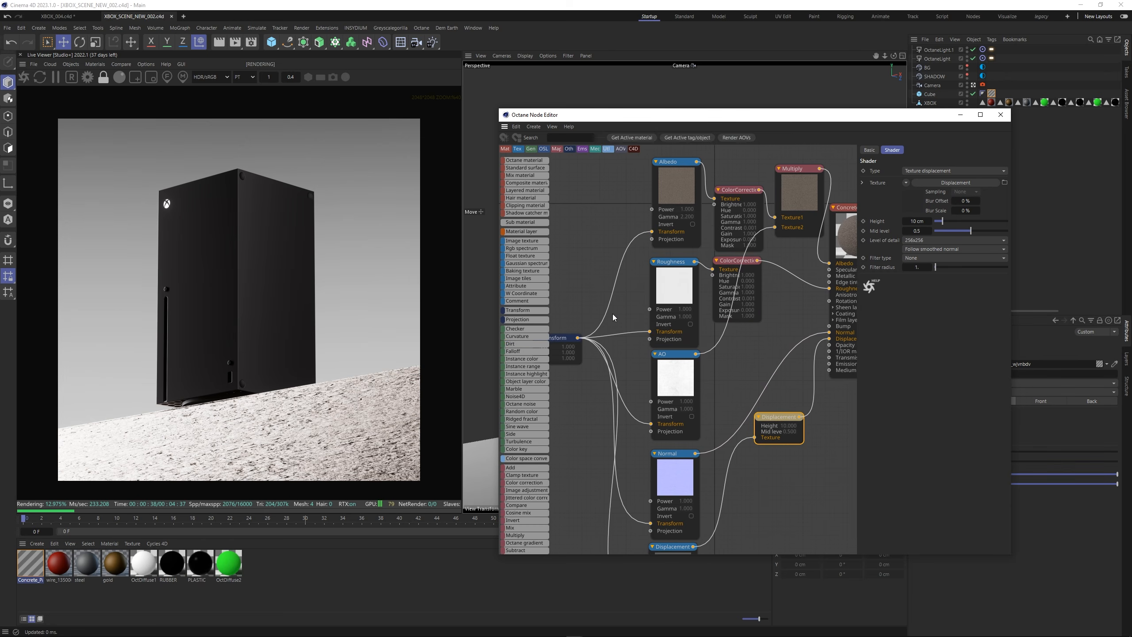
click(674, 211)
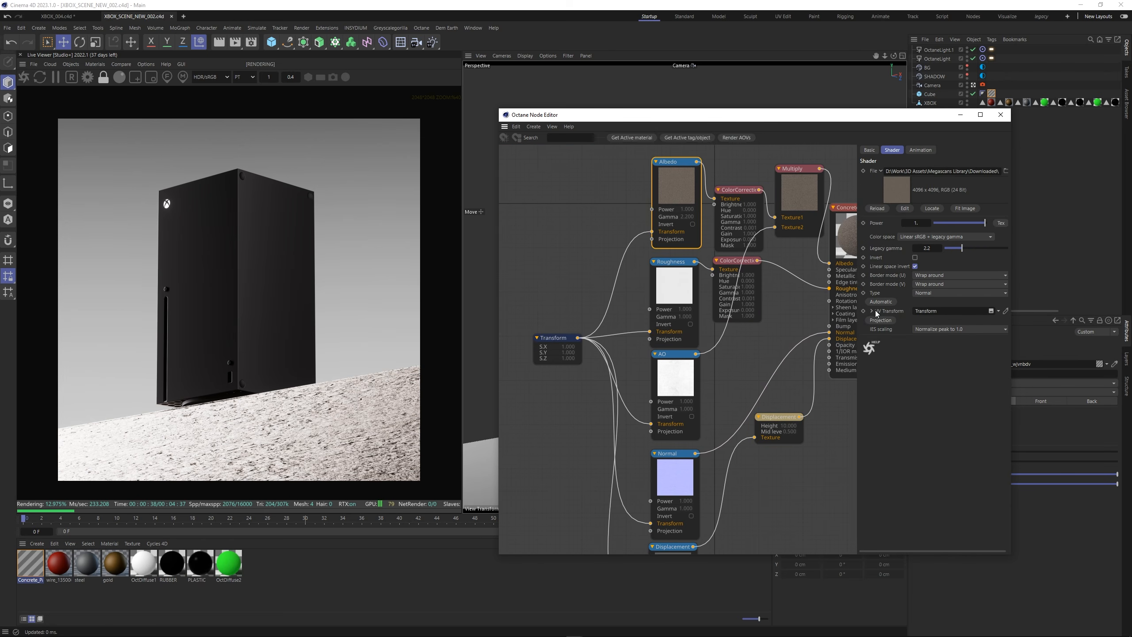
middle_drag(699, 286, 738, 237)
drag(691, 191, 691, 383)
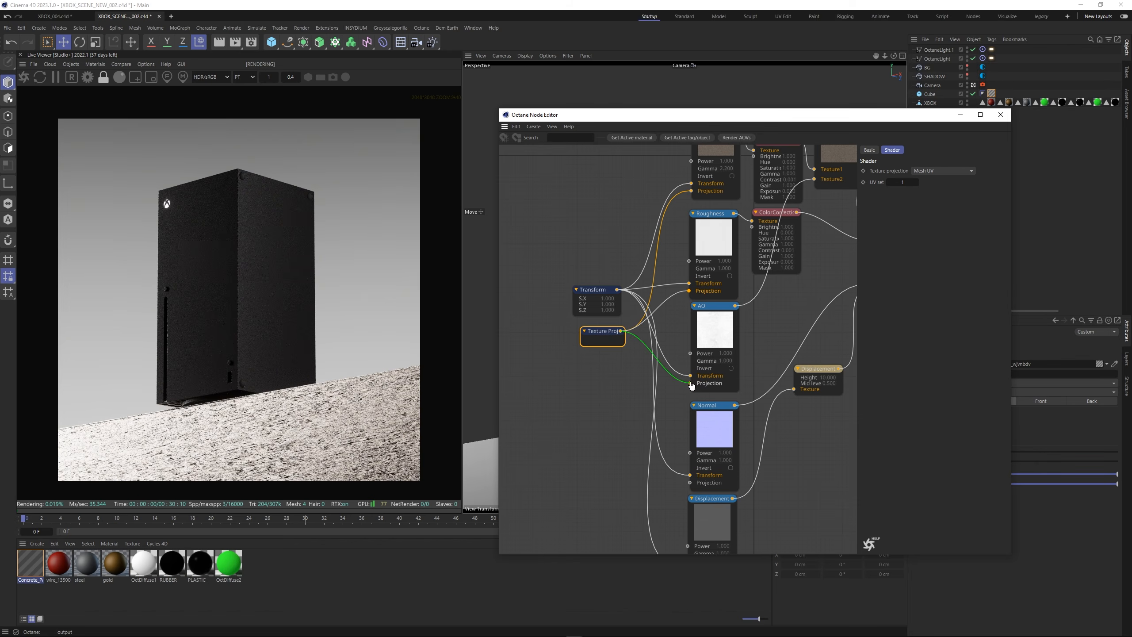
middle_drag(675, 411, 683, 351)
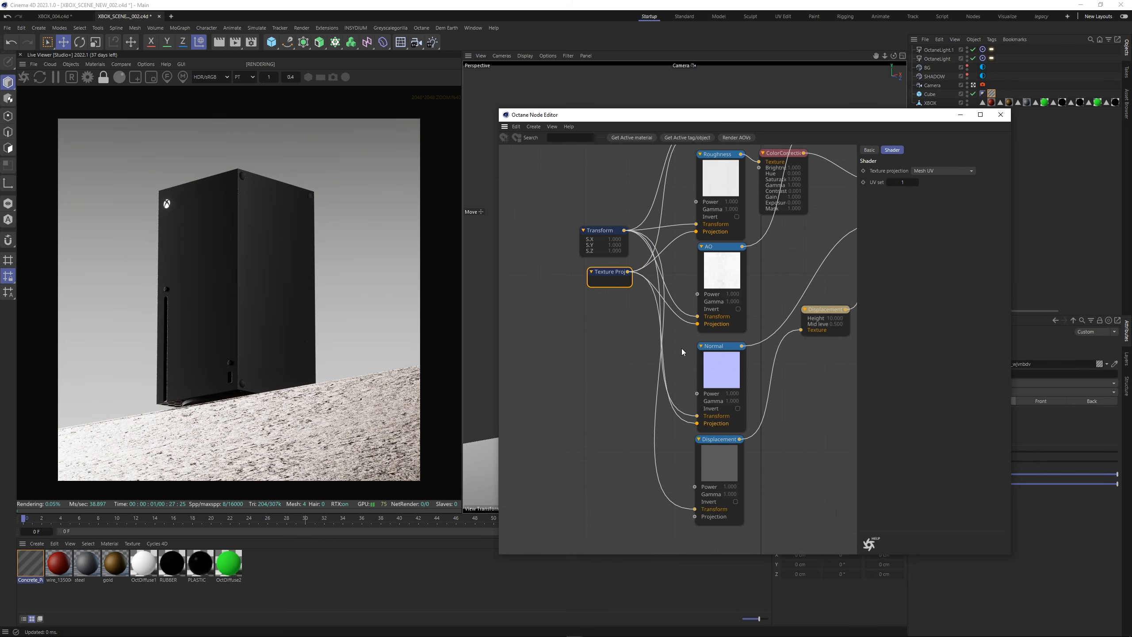
drag(628, 272, 695, 516)
middle_drag(622, 340, 594, 453)
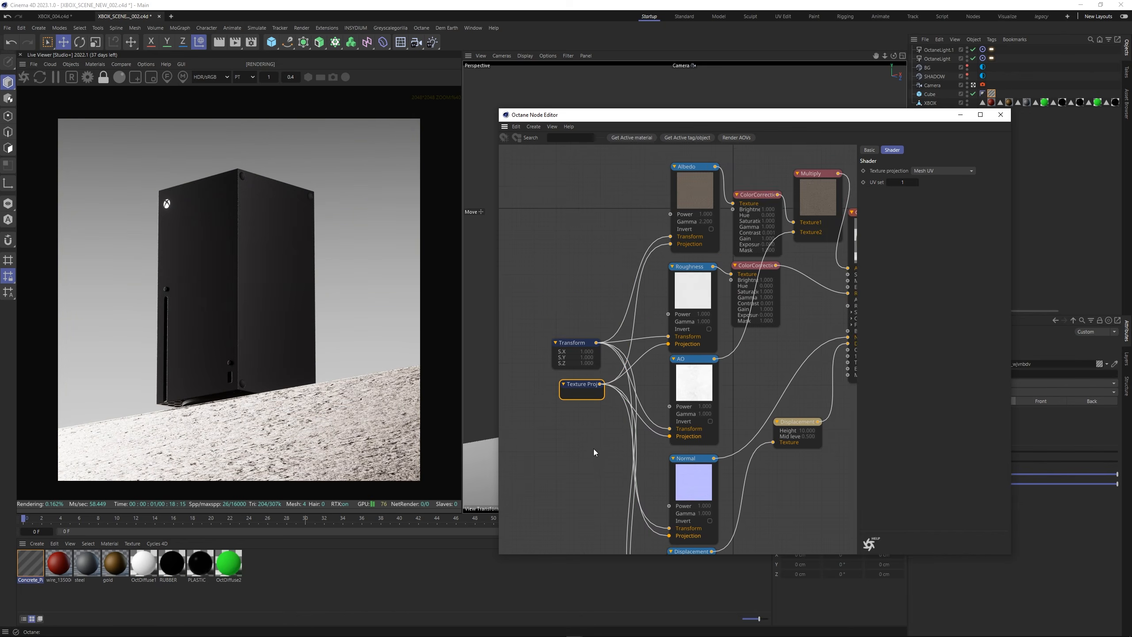
Set the shared texture projection to Box and lock the aspect ratio of the Transform node's scale.
click(916, 172)
click(919, 183)
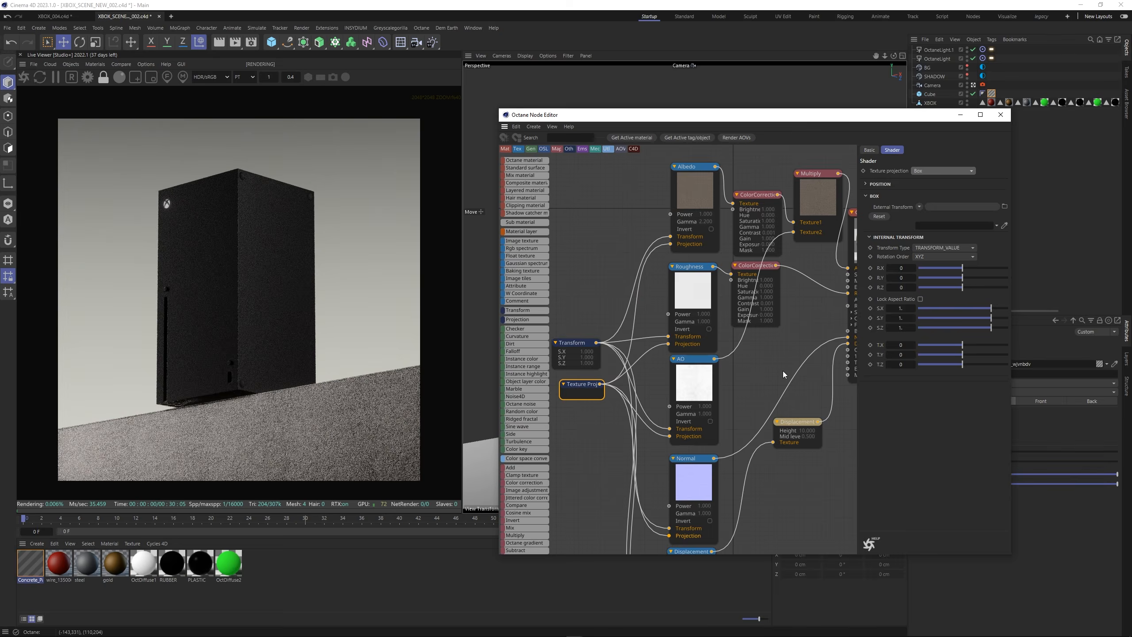
middle_drag(784, 374, 725, 367)
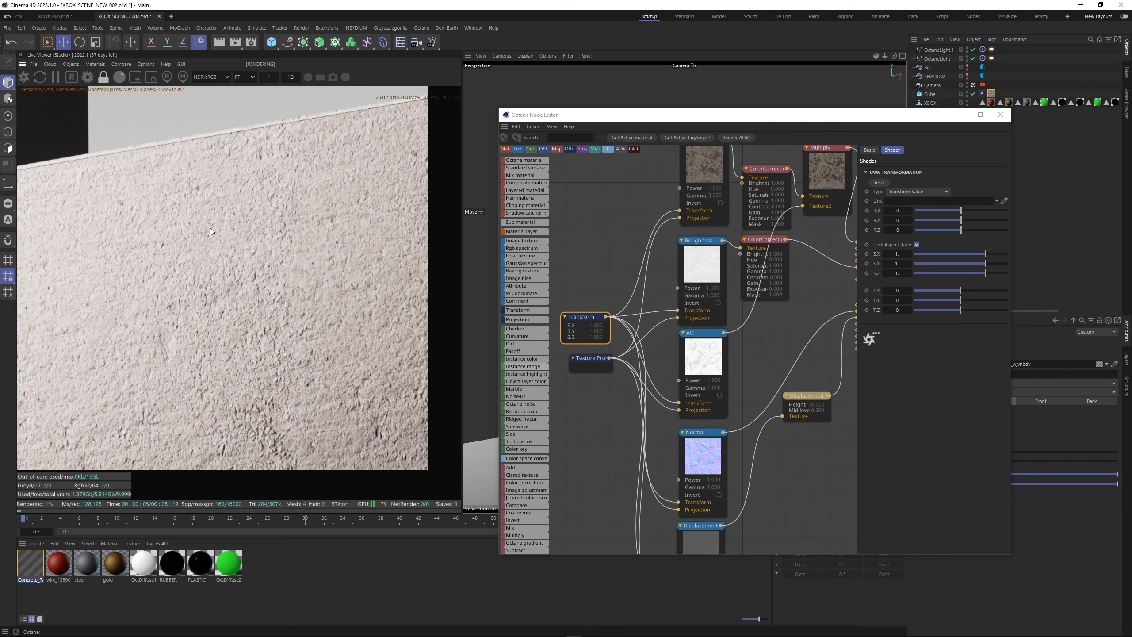
Try a uniform scale of about 0.56 on the concrete material's Transform node.
drag(211, 228, 254, 295)
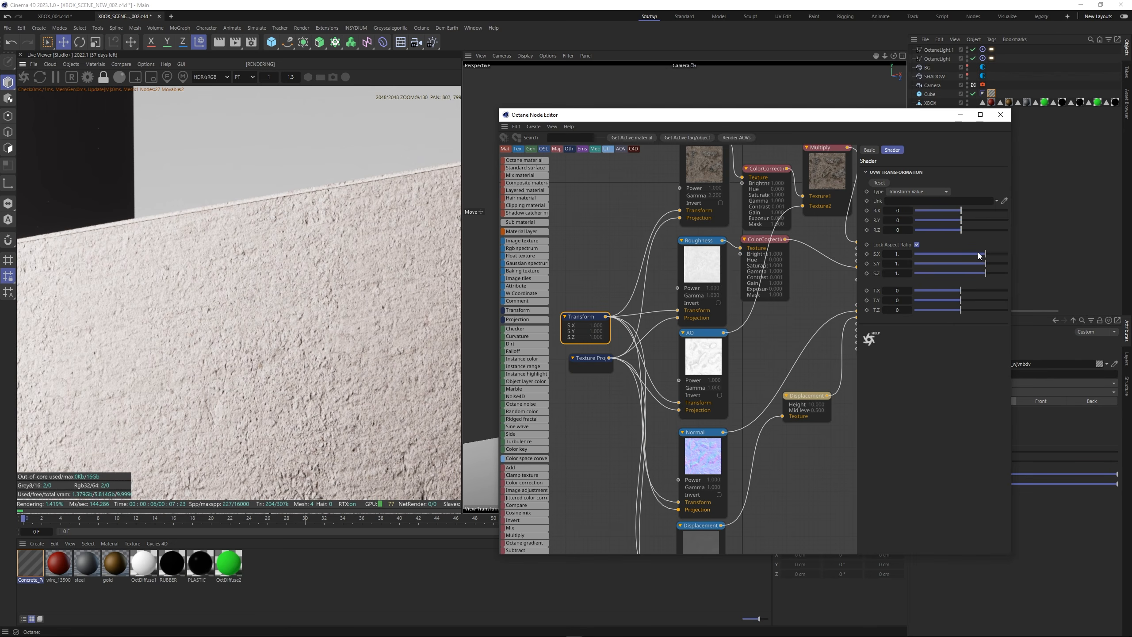
drag(979, 255, 979, 254)
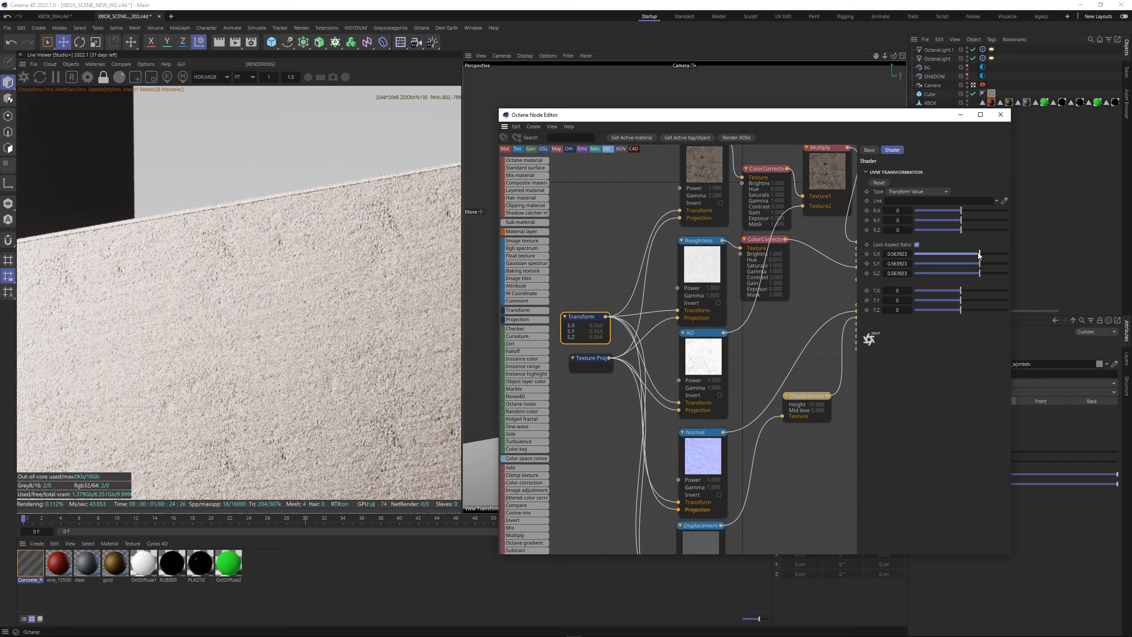
Set the displacement node's level of detail to 8192x8192 and its mid level to 0.25.
click(807, 396)
click(927, 240)
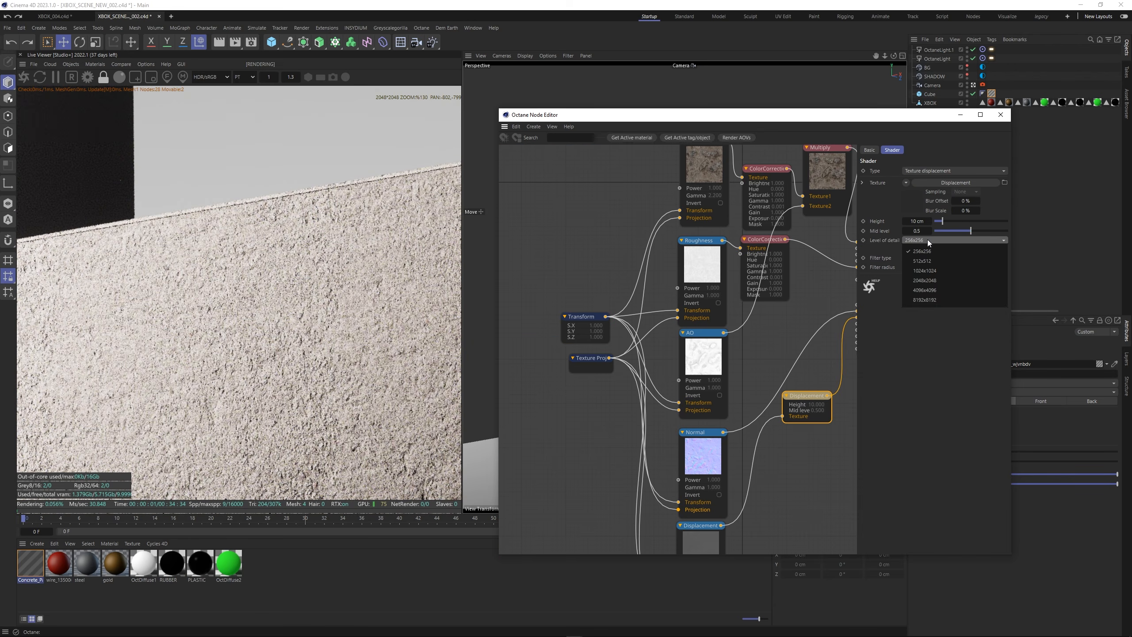
click(929, 301)
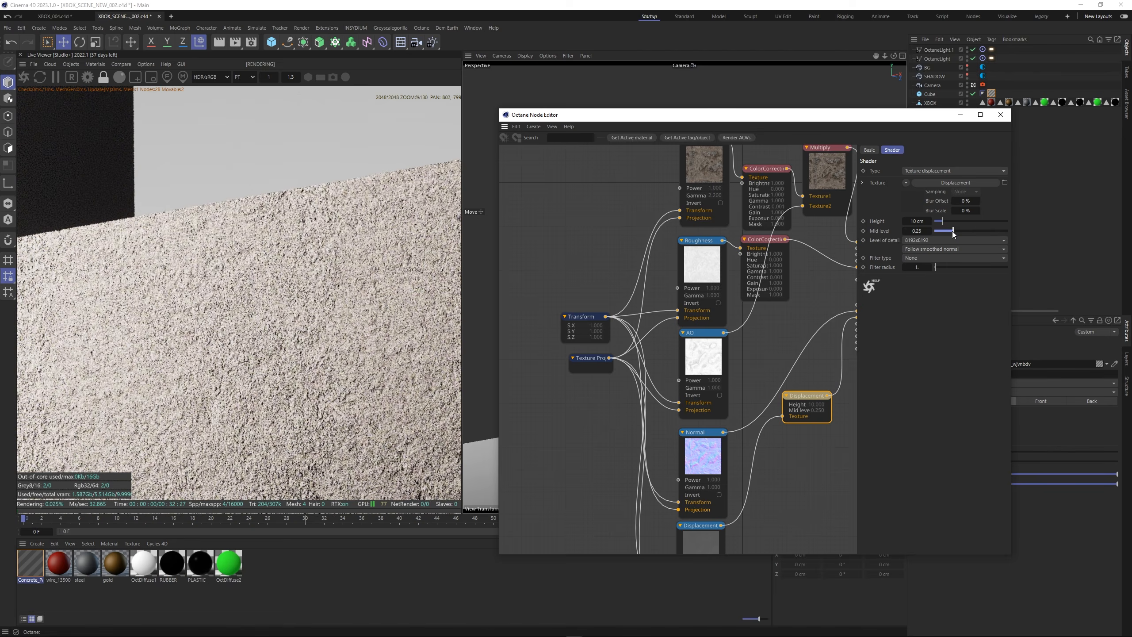
Set the Albedo color correction's saturation to about 0.118 and its gamma to about 3.29.
drag(248, 327, 618, 308)
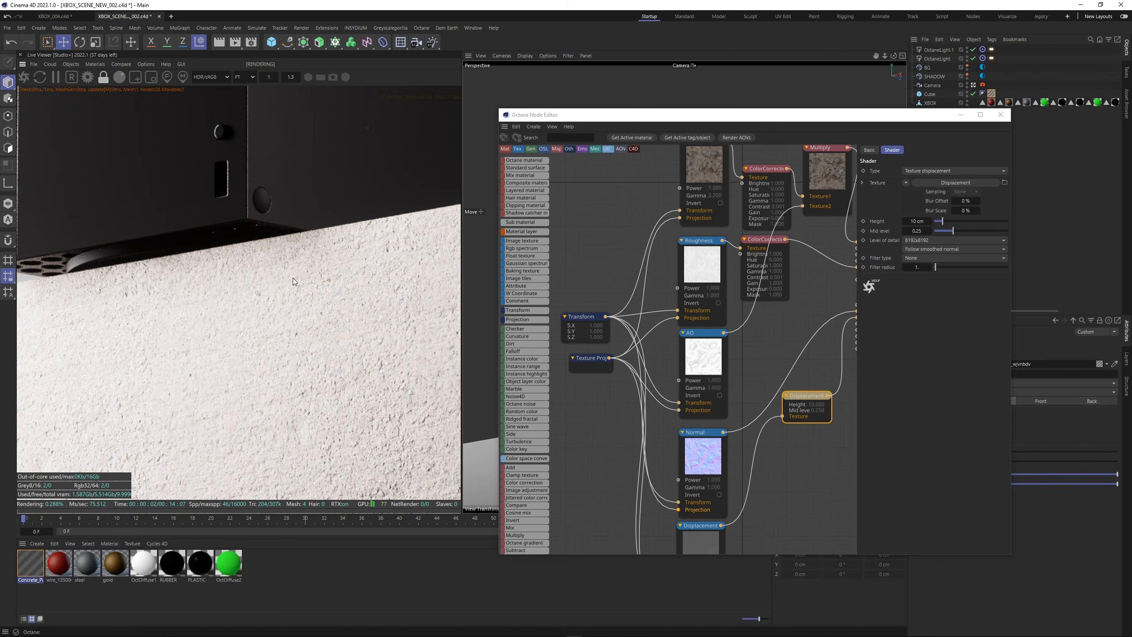
drag(290, 298, 407, 196)
click(759, 171)
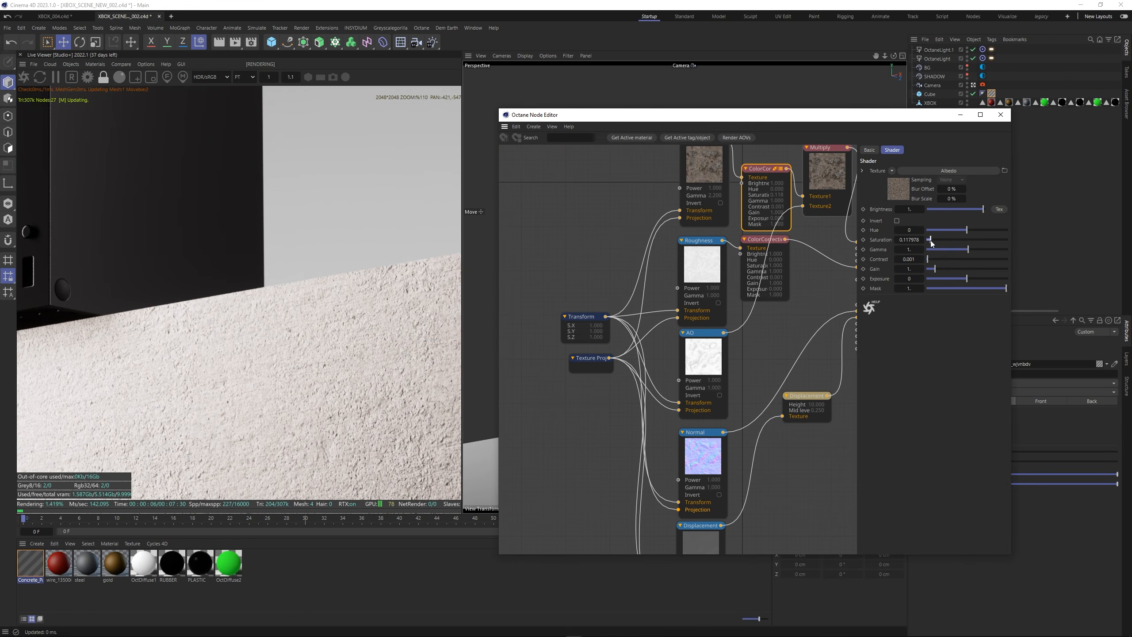
drag(968, 249, 979, 251)
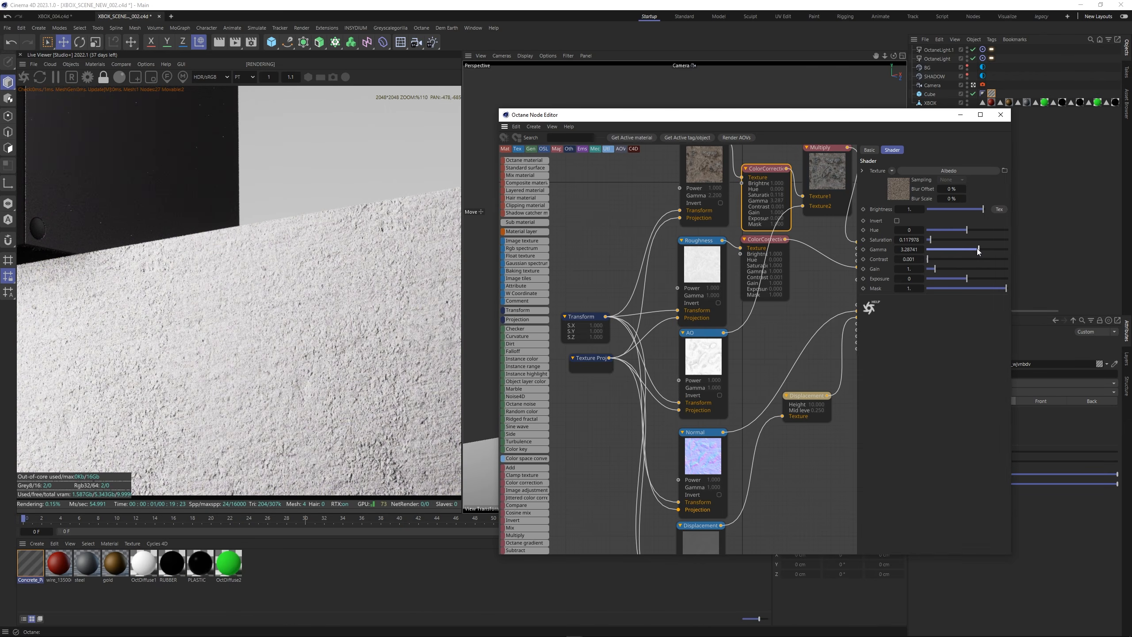
Set the Transform node's uniform scale to 1.4 and inspect the concrete around the base of the XBOX in the render.
scroll(258, 269, down, 4)
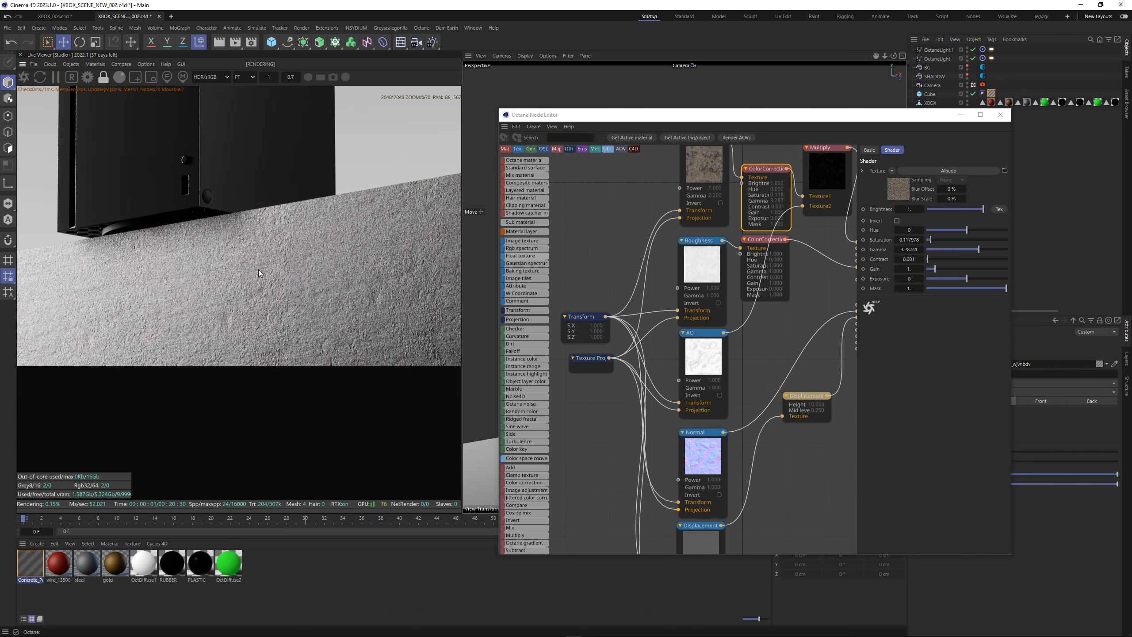
scroll(271, 281, up, 1)
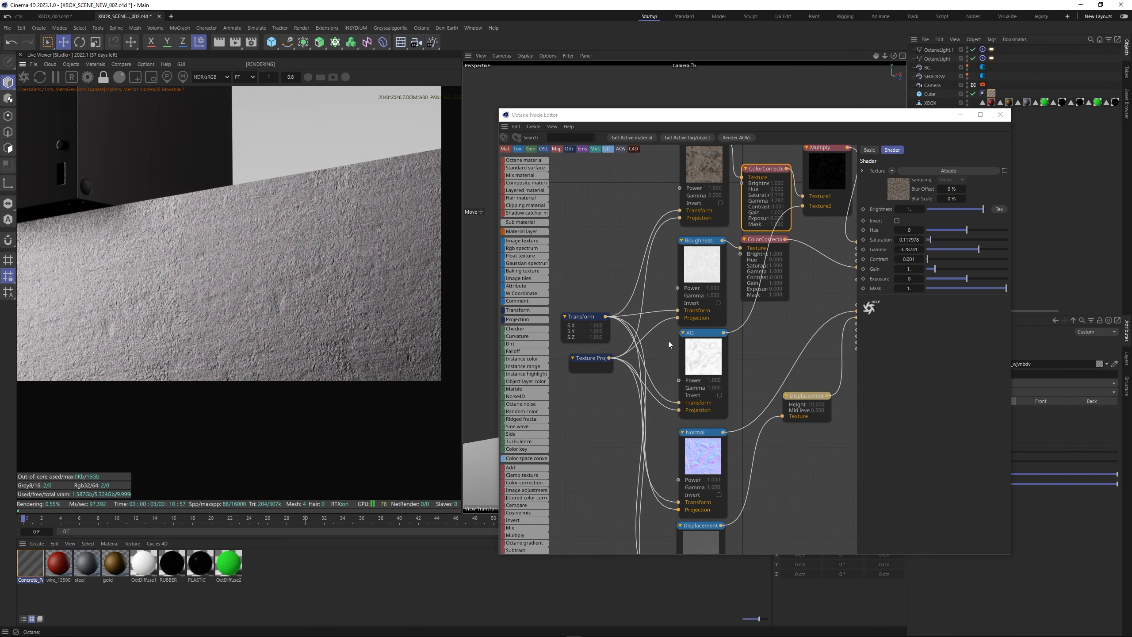
click(586, 322)
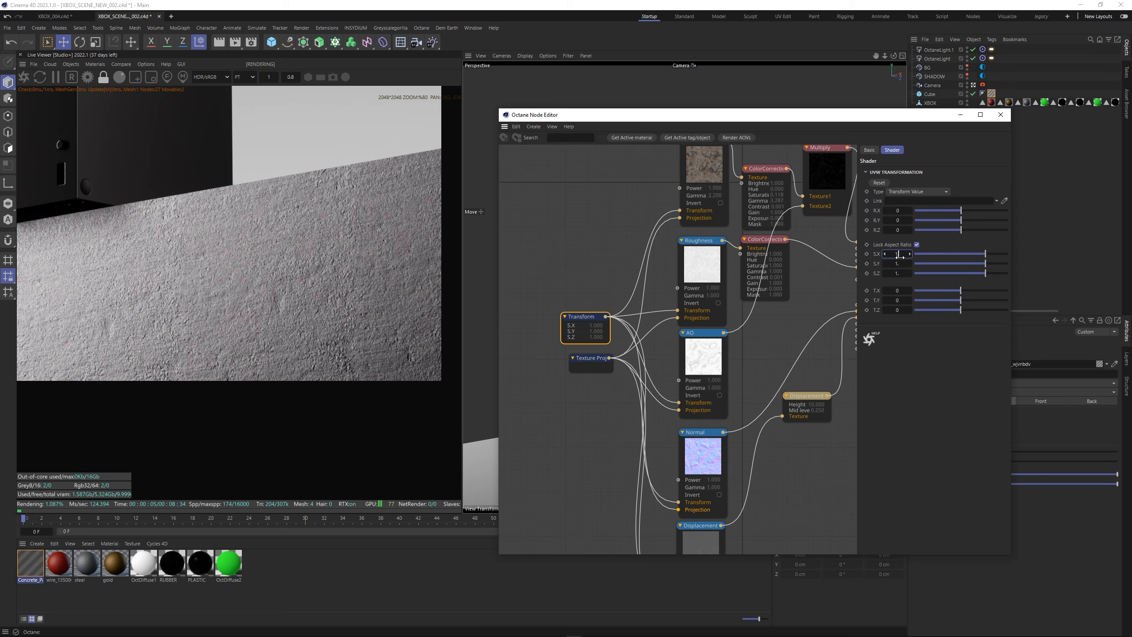
scroll(267, 201, down, 3)
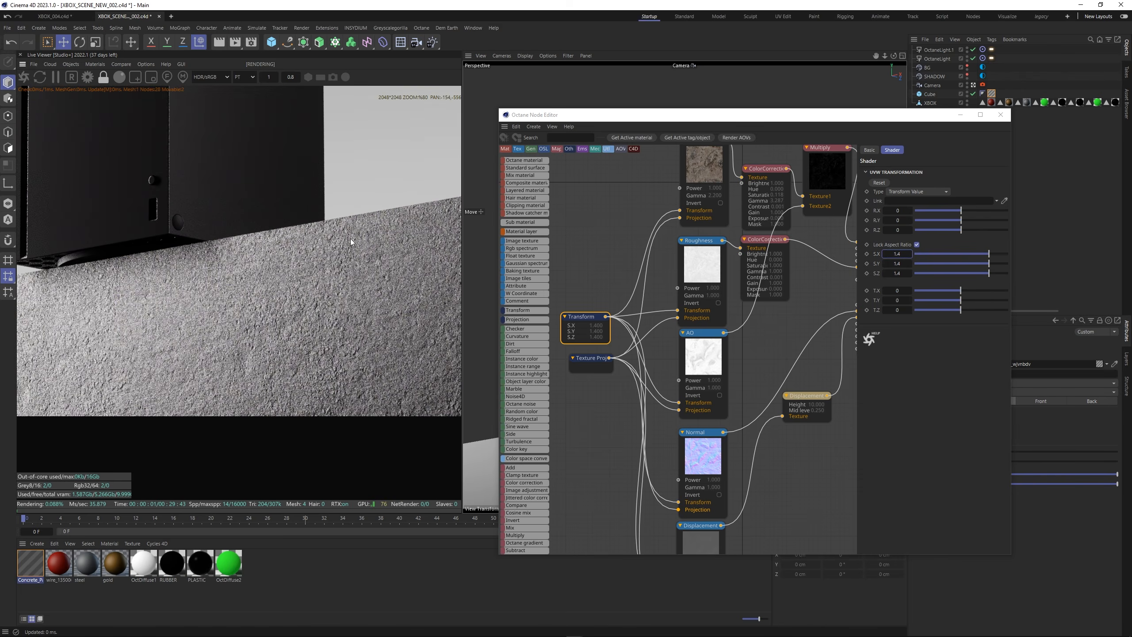
scroll(284, 276, down, 1)
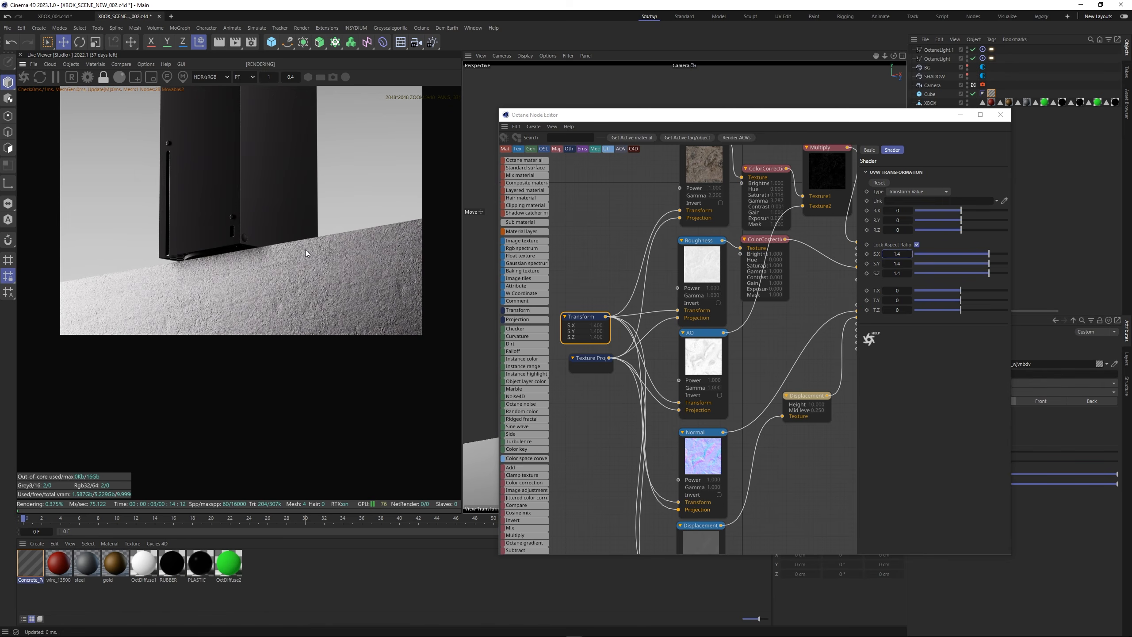
scroll(254, 313, up, 3)
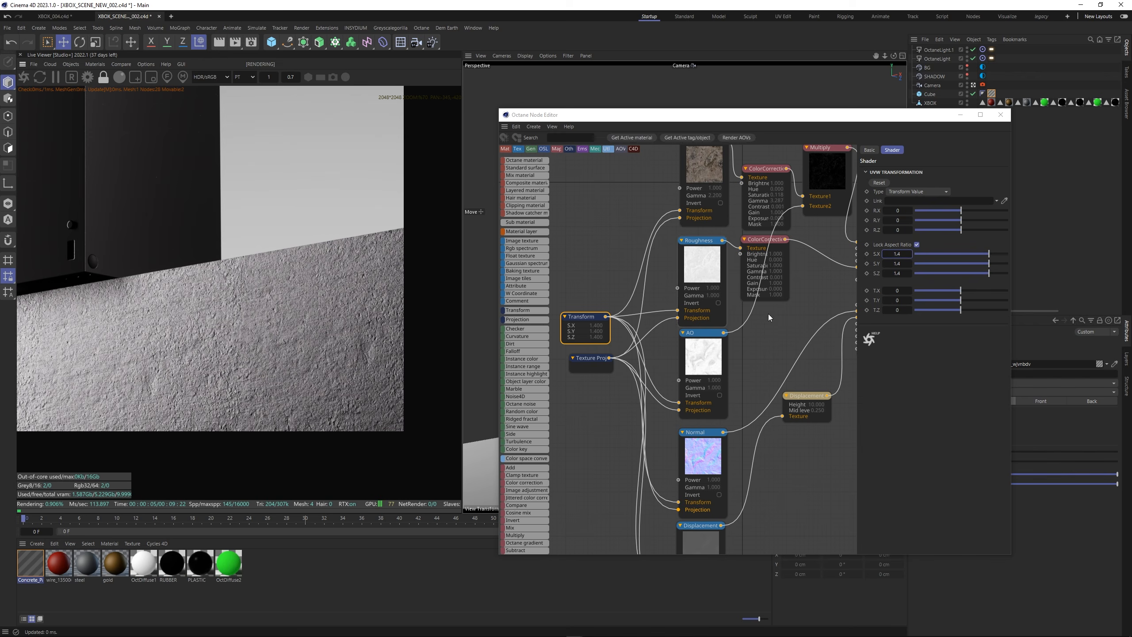
Set the concrete Transform node's uniform scale to 2 and inspect the platform in the render.
key(Return)
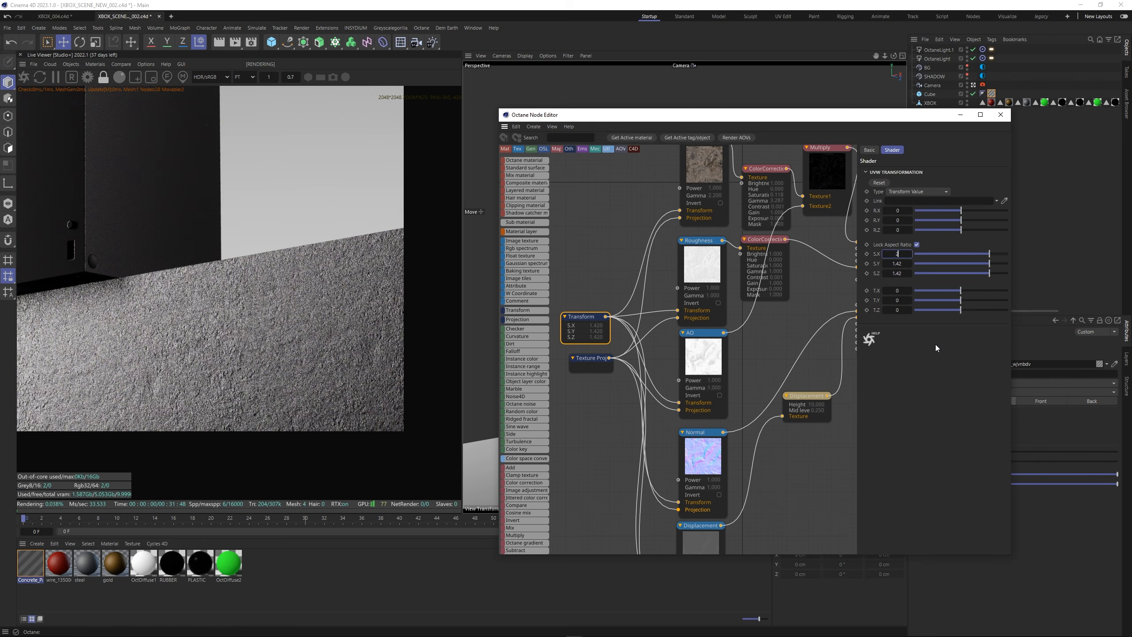
middle_drag(313, 272, 259, 295)
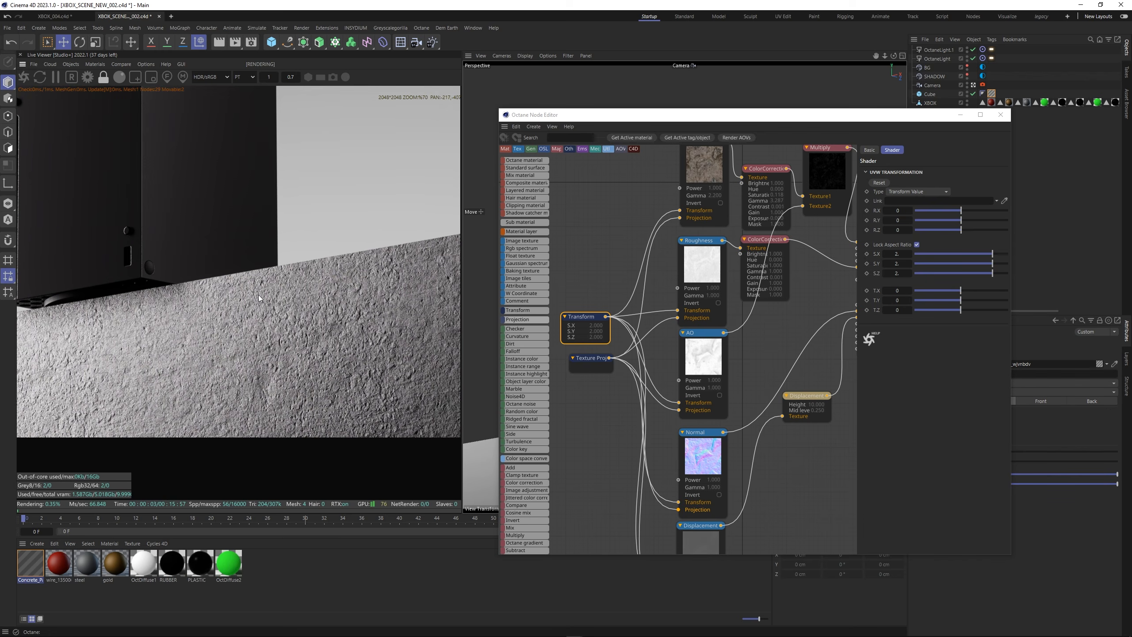
Adjust the Roughness color correction's gamma to about 0.77, and set the Albedo color correction's saturation to about 0.32 and gamma to about 1.3.
middle_drag(737, 282, 700, 304)
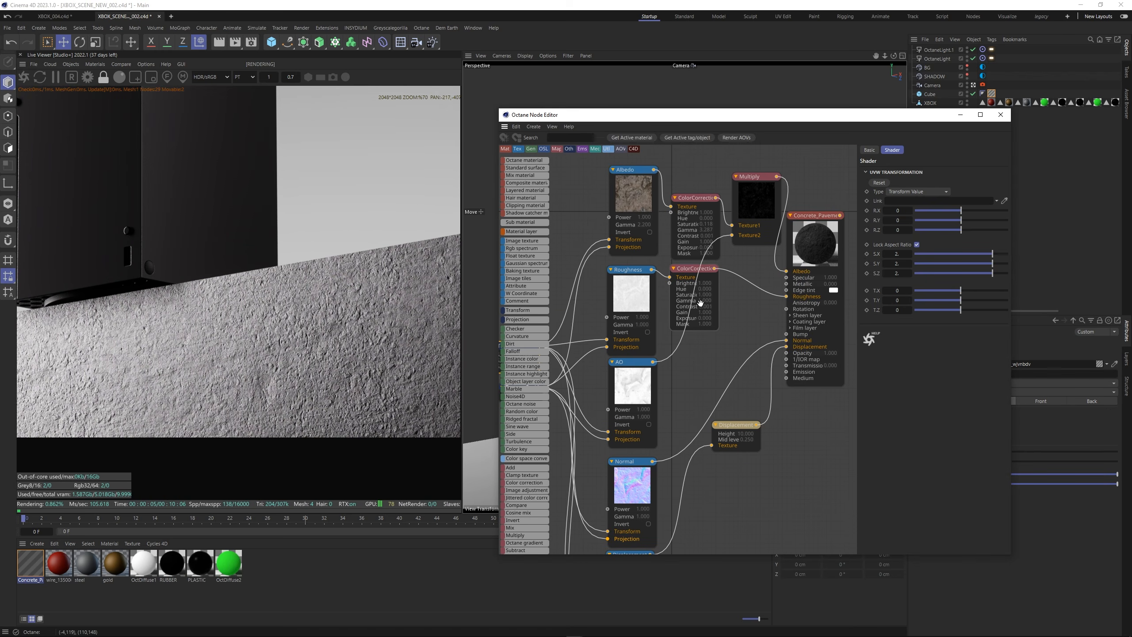
click(679, 274)
drag(966, 253, 937, 244)
click(695, 198)
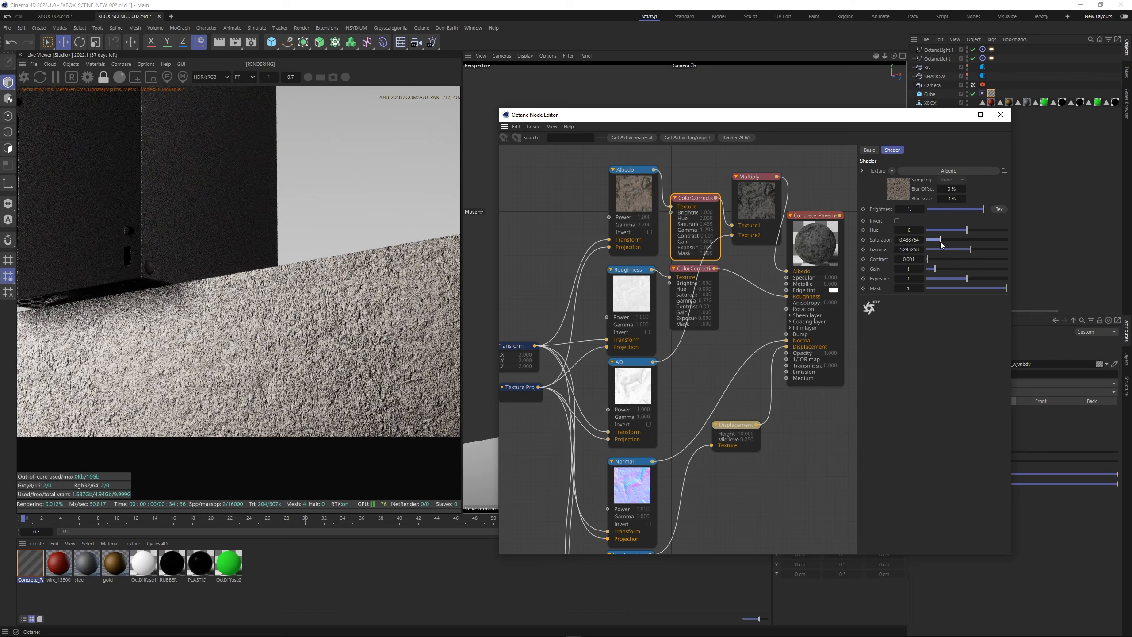
scroll(230, 288, down, 3)
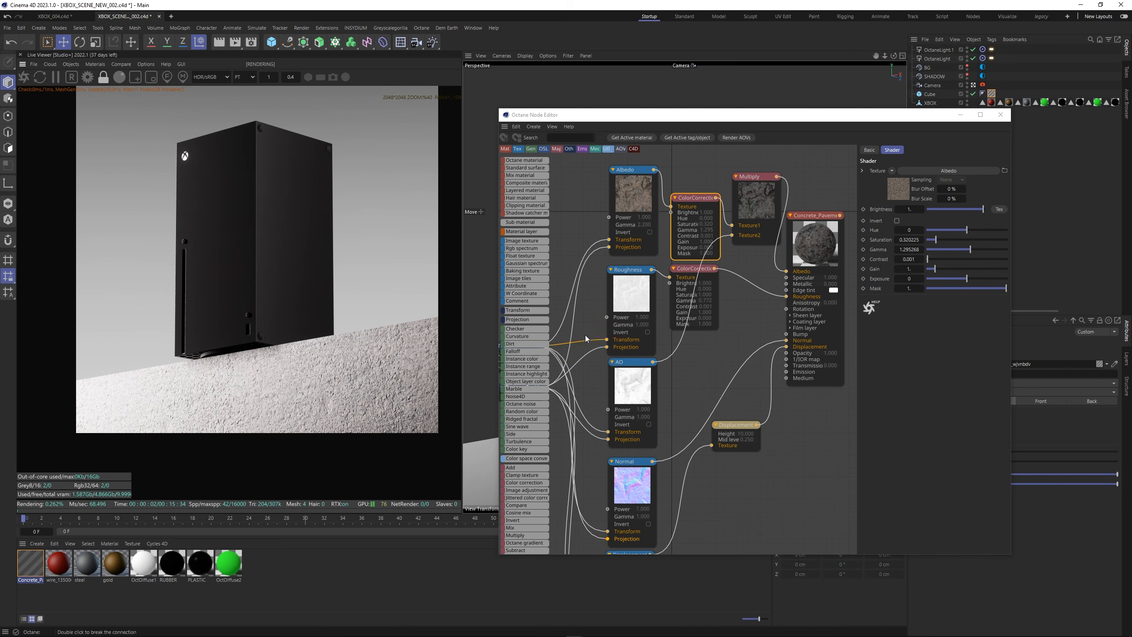
Unlock the aspect ratio on the concrete Transform node, set its Y scale to about 1.21, and inspect the concrete surface.
middle_drag(763, 311, 804, 289)
click(561, 332)
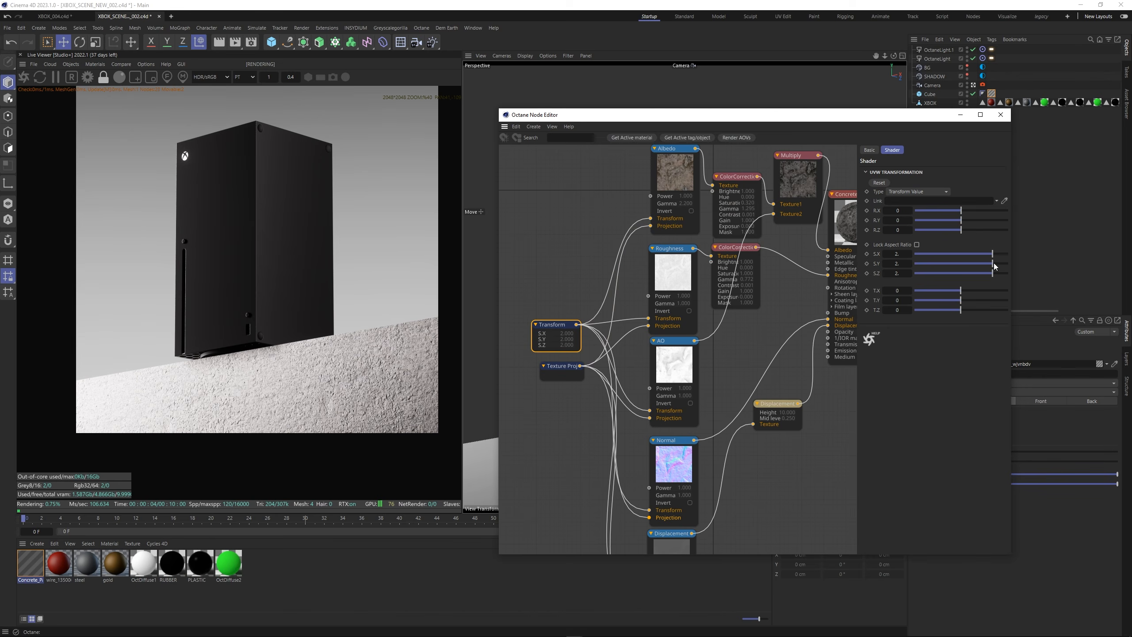
drag(985, 263, 985, 261)
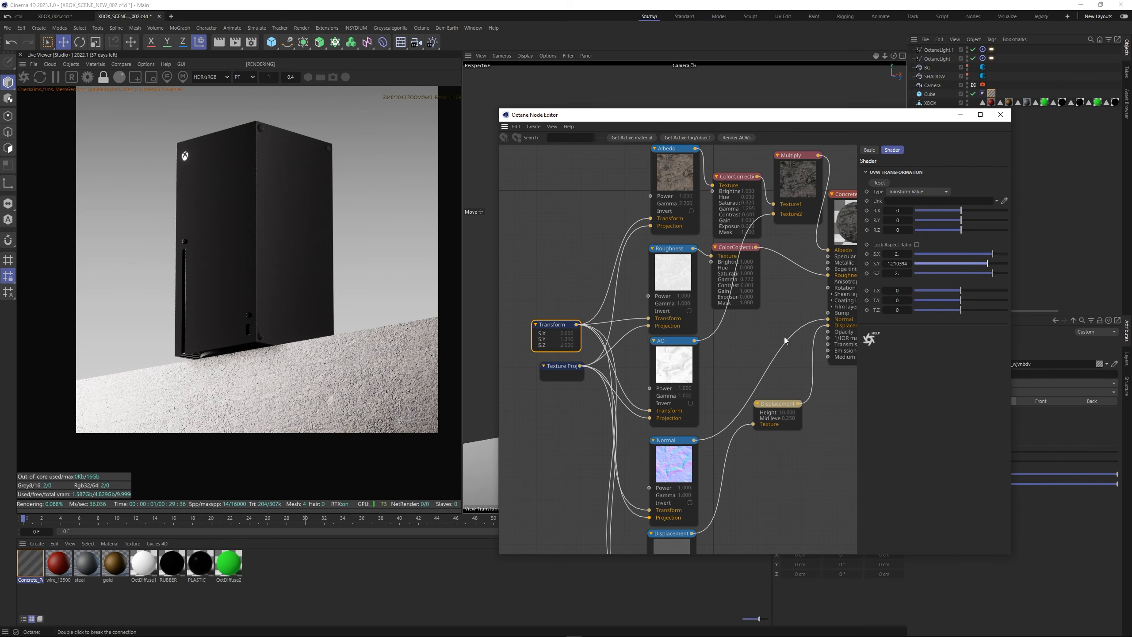
middle_drag(786, 340, 690, 225)
scroll(236, 255, up, 5)
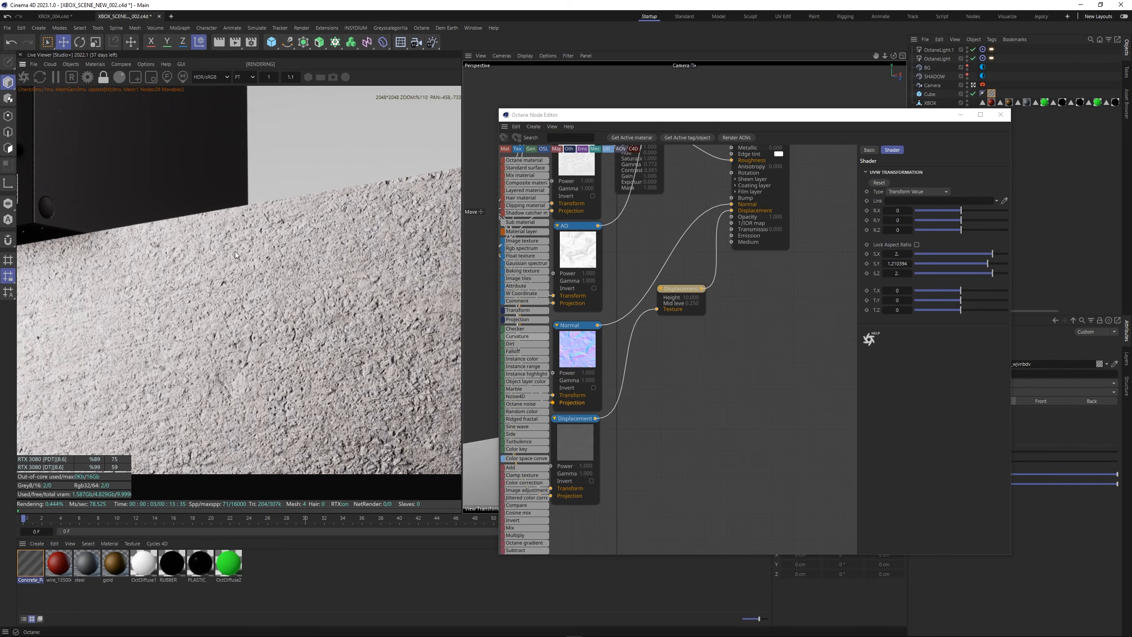
middle_drag(237, 255, 185, 332)
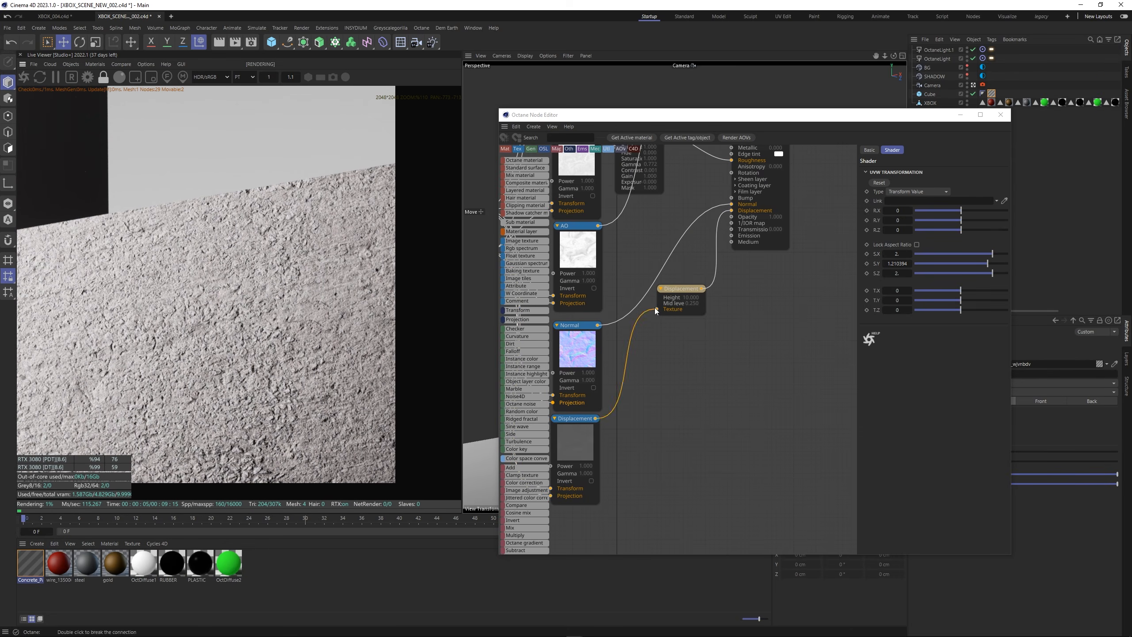
Close the node editor and set the platform cube's fillet radius to 2 cm.
click(1001, 115)
click(930, 94)
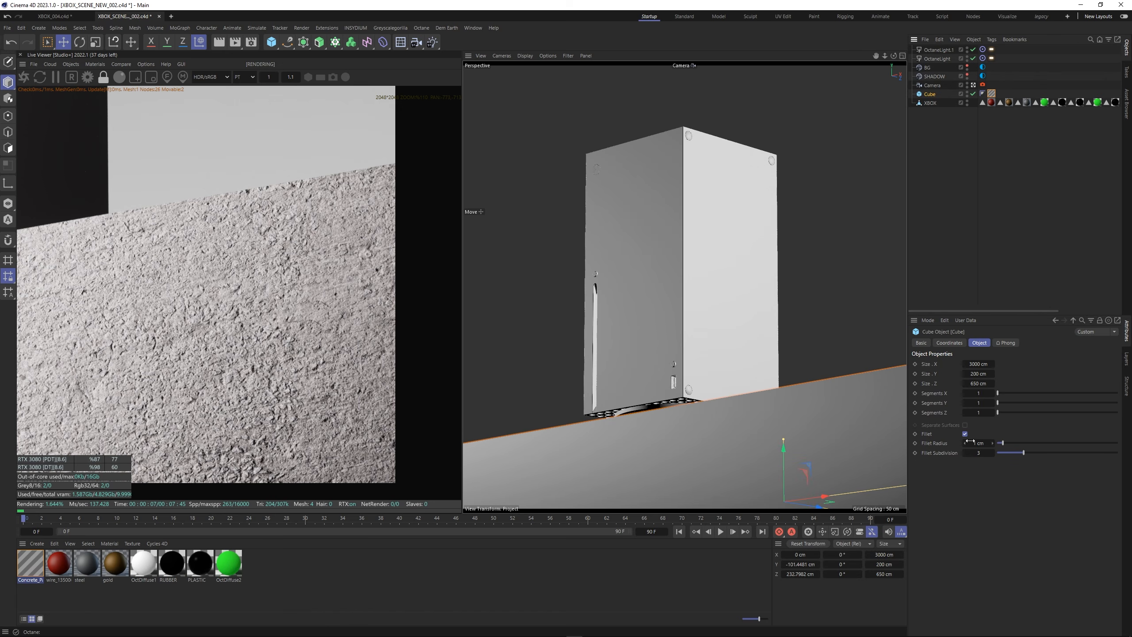
mouse_move(161, 263)
middle_down()
mouse_move(420, 263)
mouse_move(165, 263)
middle_up()
scroll(165, 263, up, 1)
Reopen the Octane Node Editor, add an Octane noise node, and connect it to the concrete material's Bump input.
click(95, 64)
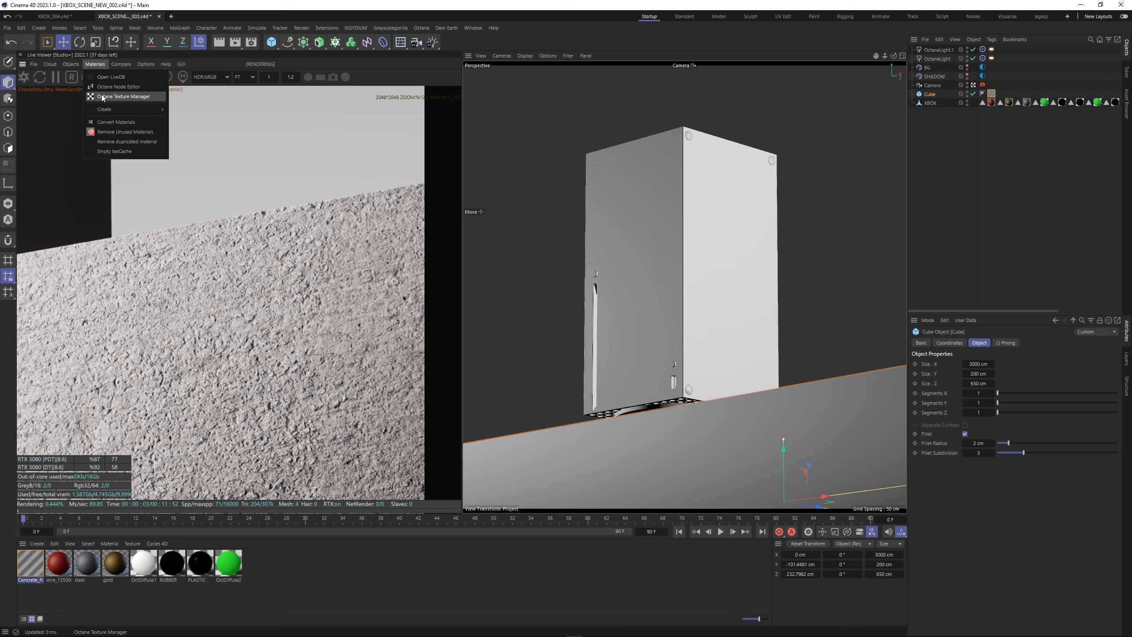
click(116, 93)
drag(453, 170, 859, 106)
middle_drag(196, 280, 270, 239)
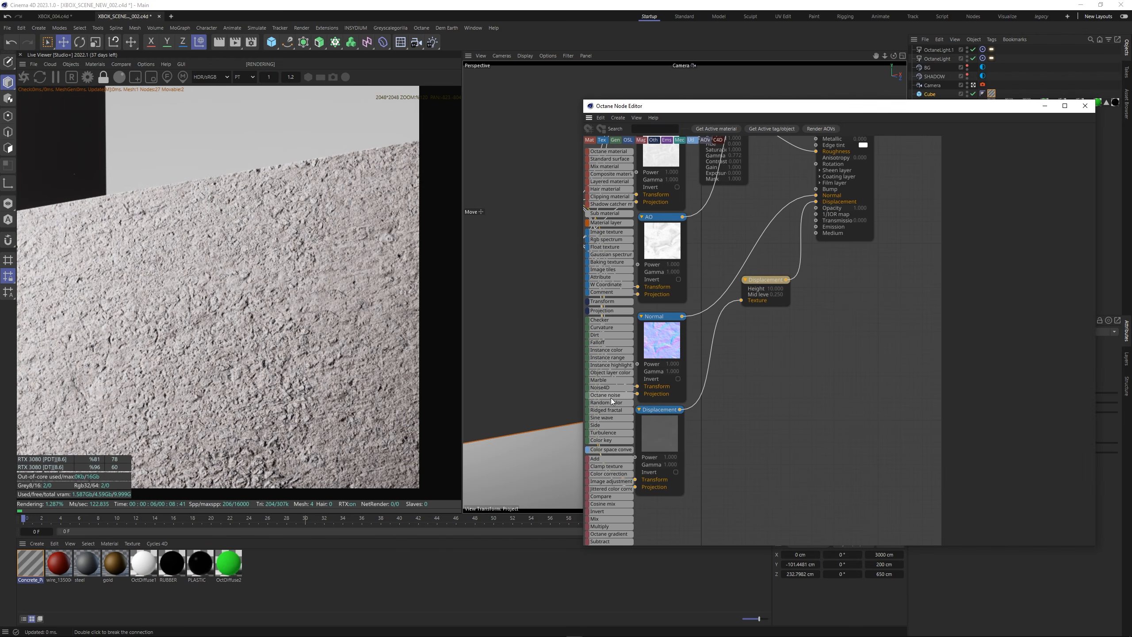
drag(610, 395, 822, 271)
drag(816, 195, 816, 189)
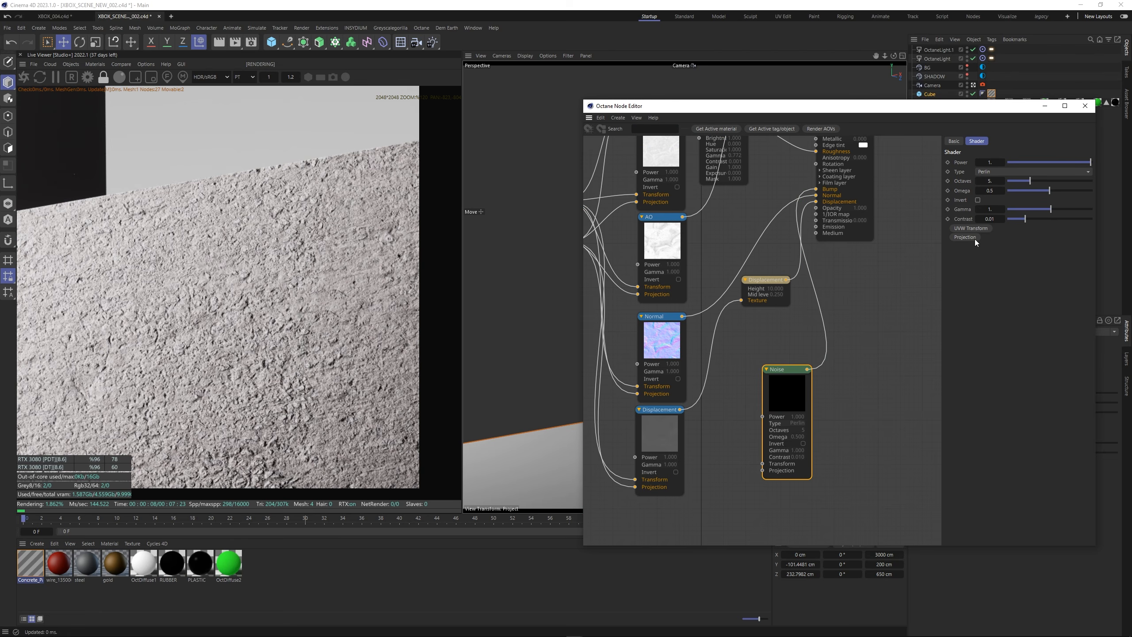
Add UVW Transform and Projection nodes to the Noise node and set the texture projection to Box.
click(971, 228)
click(965, 237)
drag(738, 419, 799, 418)
click(1010, 162)
Solo the Noise node and set its Transform node's uniform scale to about 0.14.
click(760, 383)
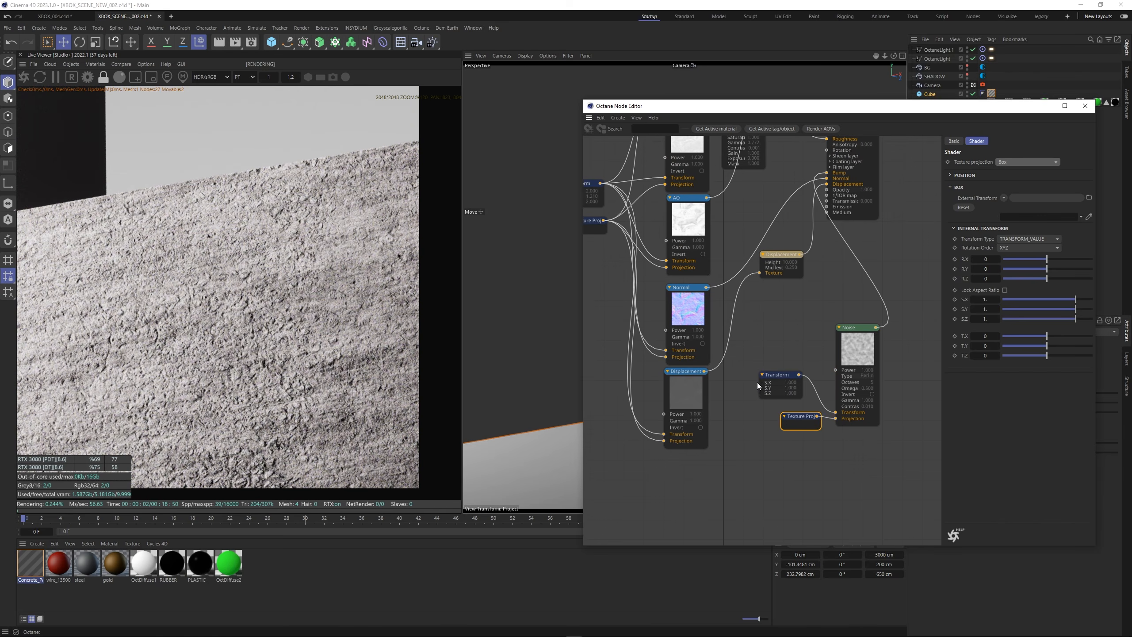
right_click(867, 352)
click(875, 369)
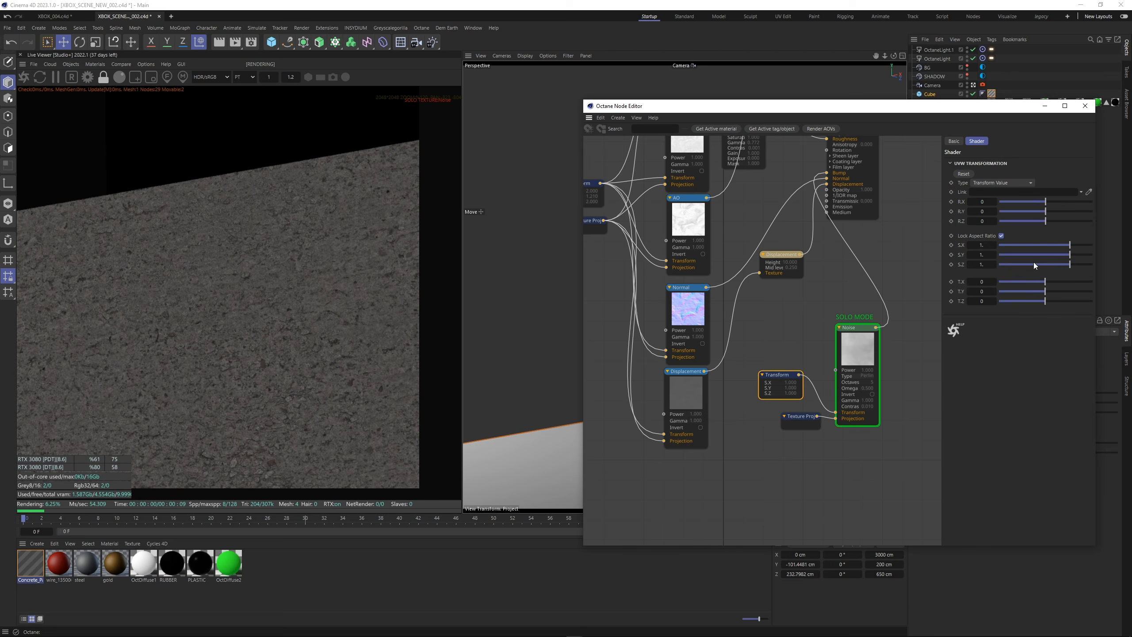
drag(1070, 245, 1050, 248)
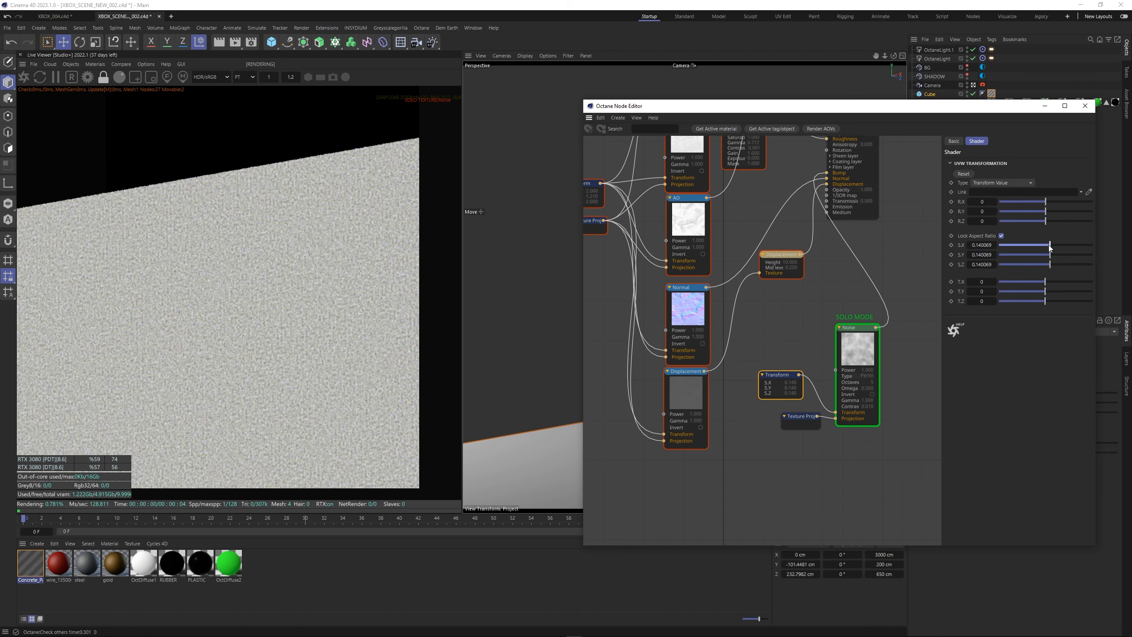
Set the Noise node's octaves to 1 and omega to about 0.023, and its Transform node's uniform scale to about 0.078.
click(877, 349)
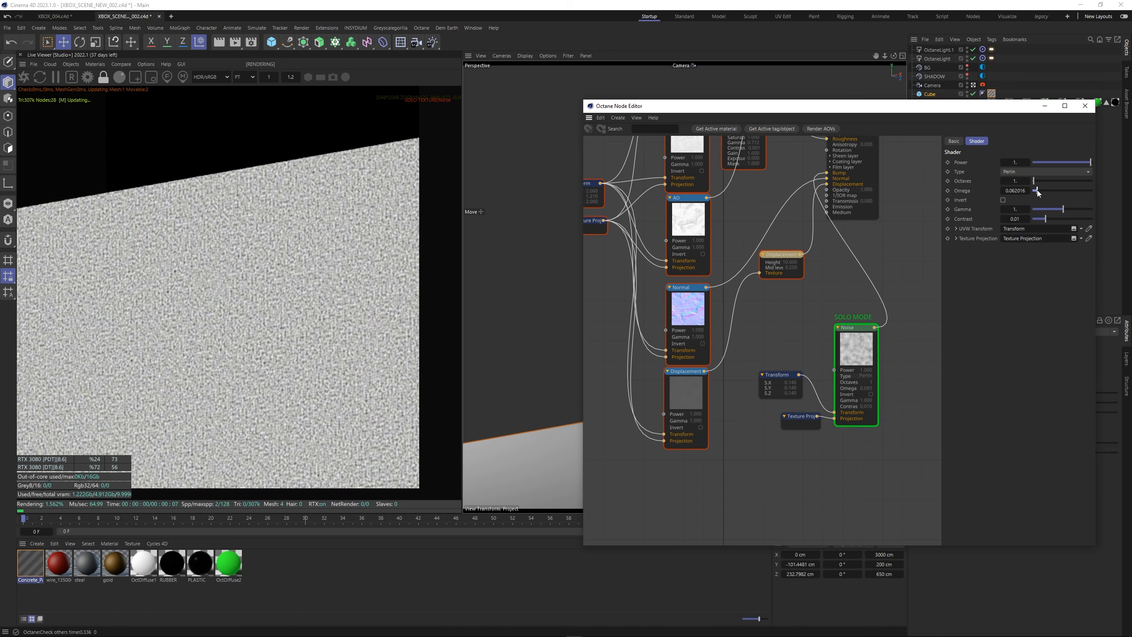
click(768, 374)
drag(1046, 249, 1043, 248)
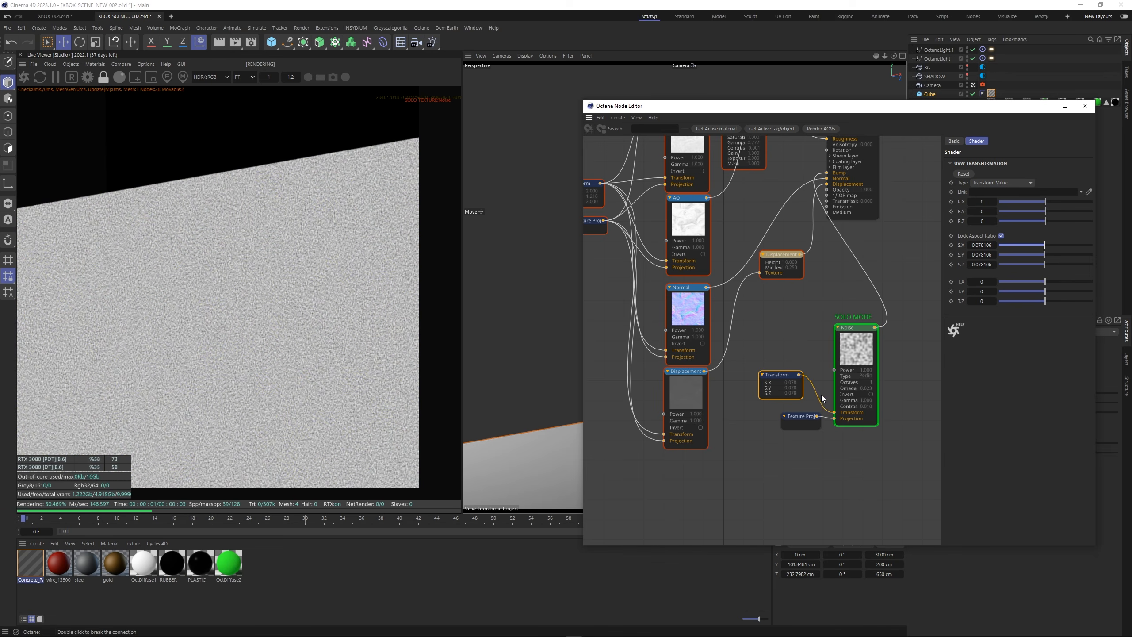
Turn off solo mode, set the bump Noise node's gamma to about 5.35, and inspect the concrete in the render.
right_click(842, 354)
click(874, 375)
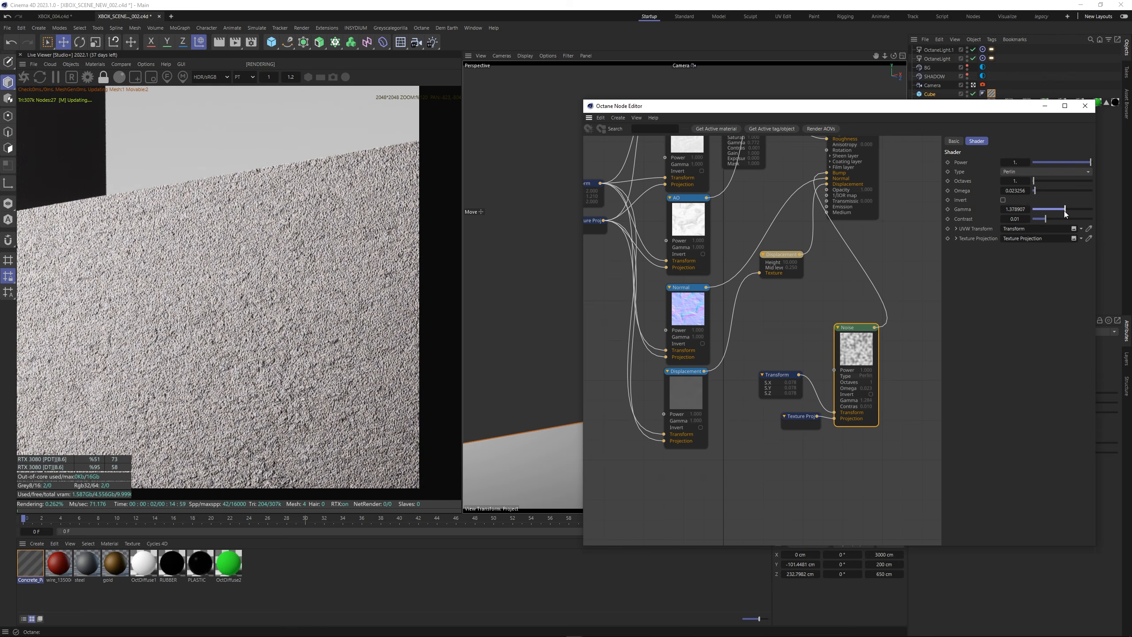
drag(1065, 213, 1074, 214)
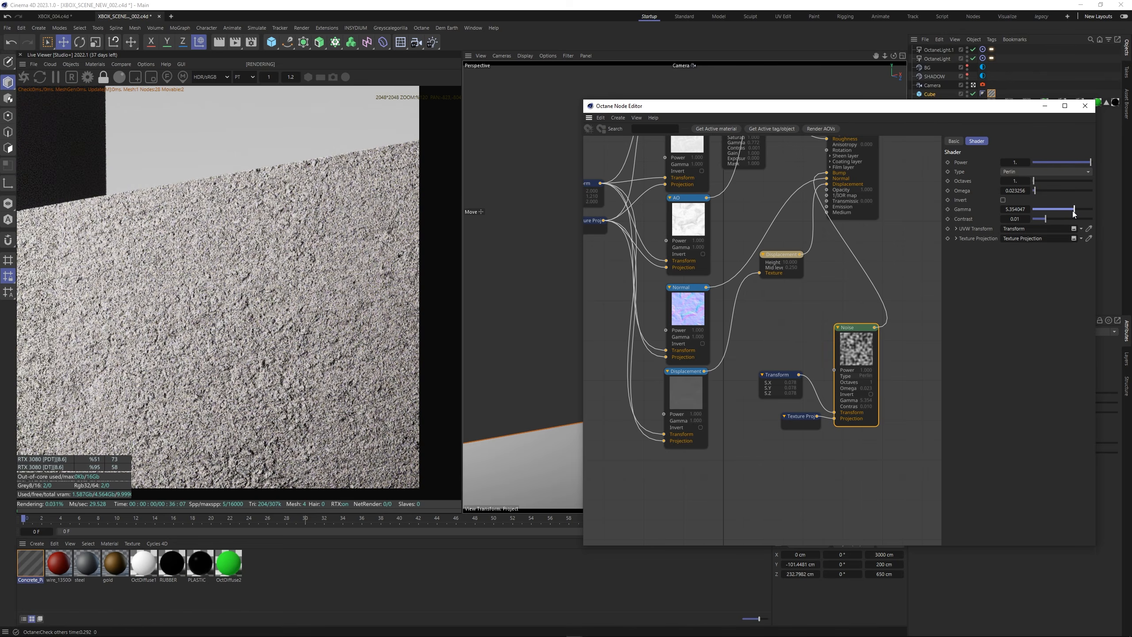
drag(263, 289, 417, 240)
Duplicate the Noise node group and delete the copied Transform and Texture Projection nodes.
middle_drag(846, 299, 819, 382)
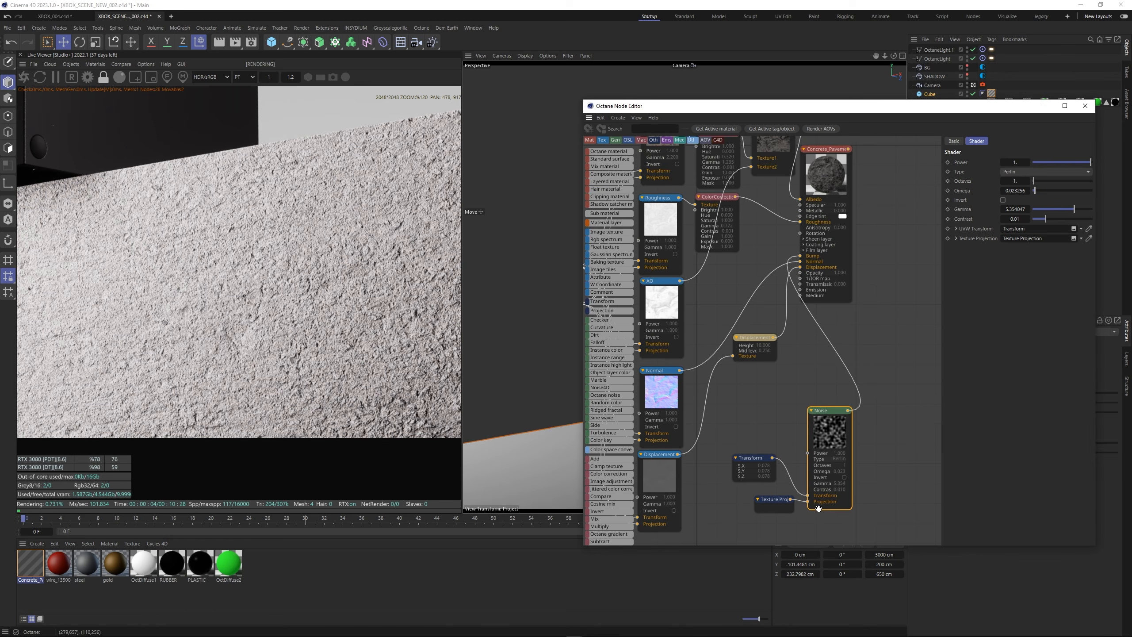
drag(847, 525, 749, 428)
drag(815, 441, 819, 382)
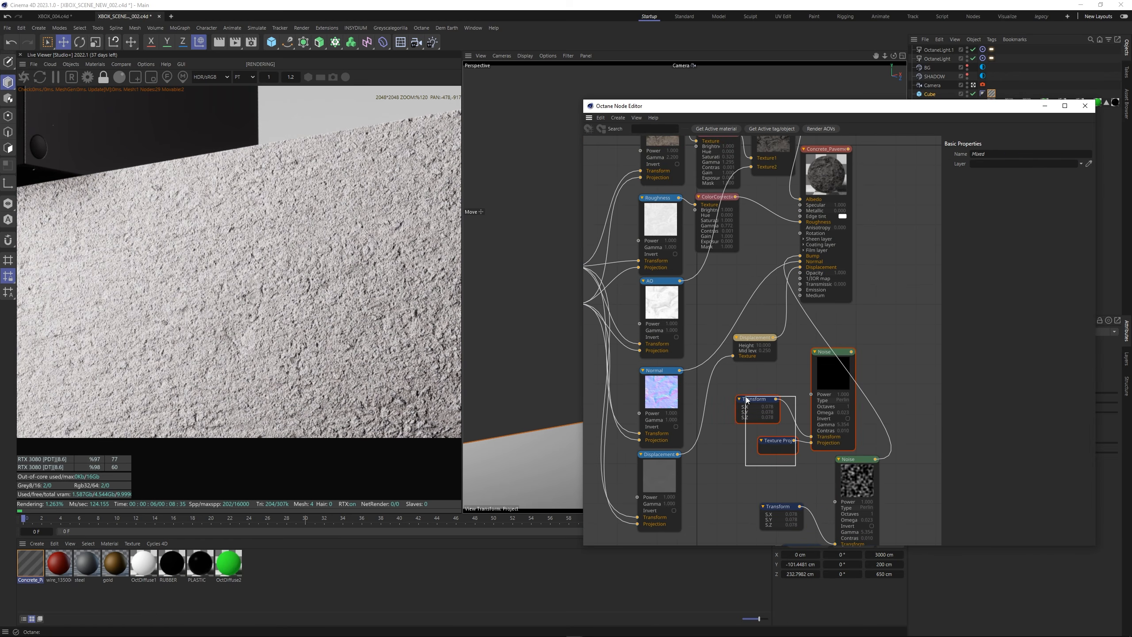
key(Delete)
Connect the original noise Transform and Texture Projection to the copied Noise node, and link that node to the material's Roughness input.
scroll(739, 453, down, 2)
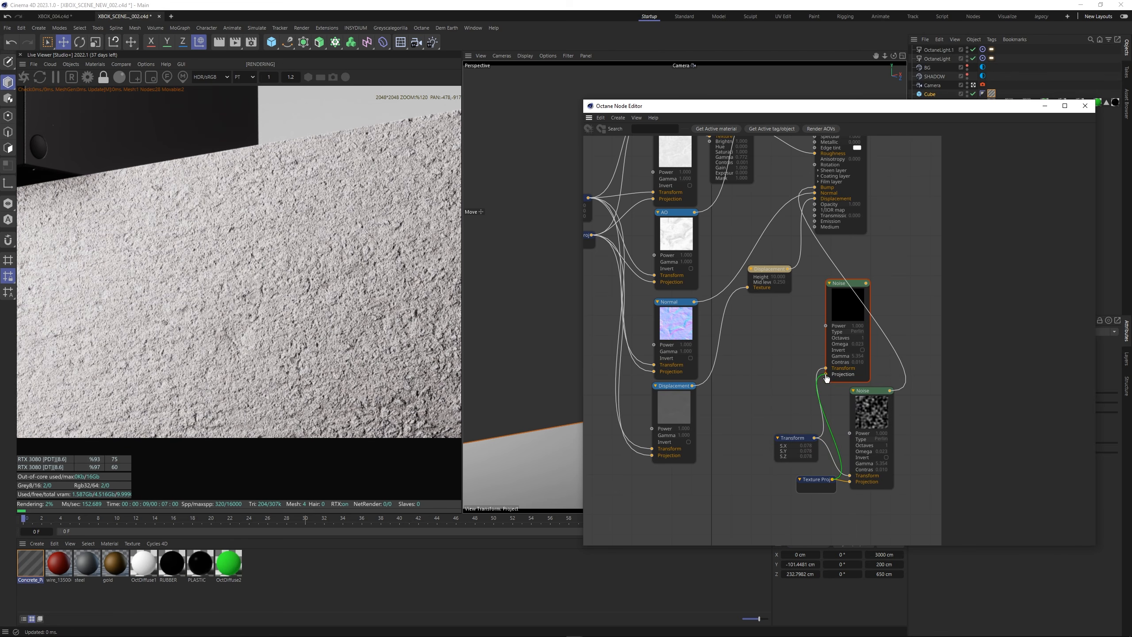
drag(826, 374, 826, 374)
middle_drag(813, 307, 785, 430)
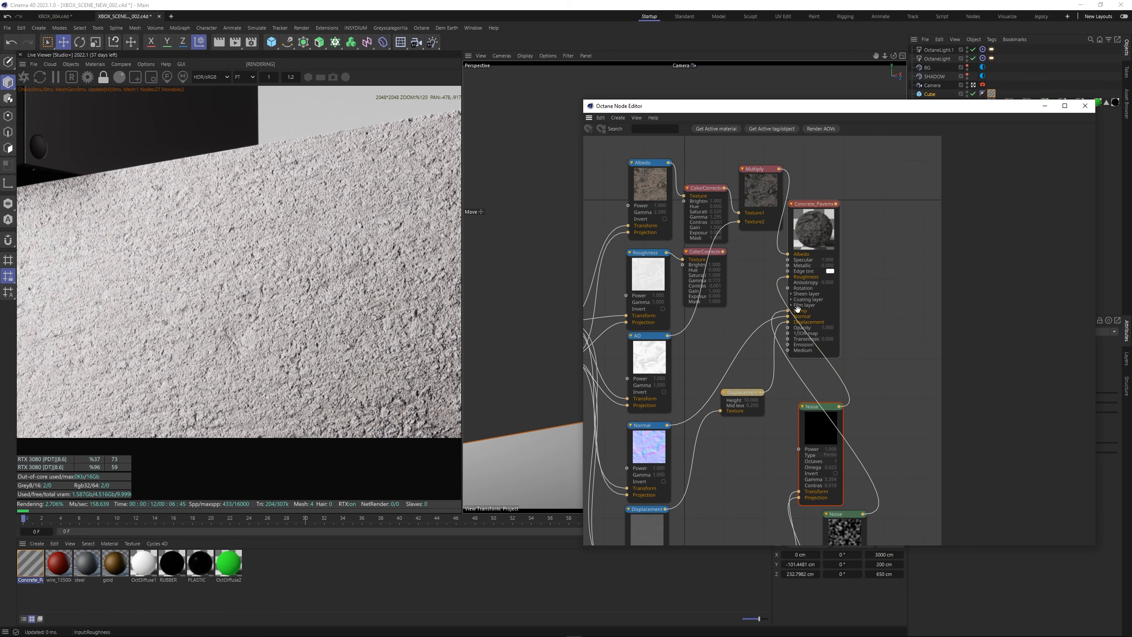
Lower the gamma and raise the contrast of the Noise node feeding Roughness.
click(820, 421)
mouse_move(1074, 210)
mouse_down()
mouse_move(1051, 212)
mouse_move(1069, 219)
mouse_move(1056, 211)
mouse_up()
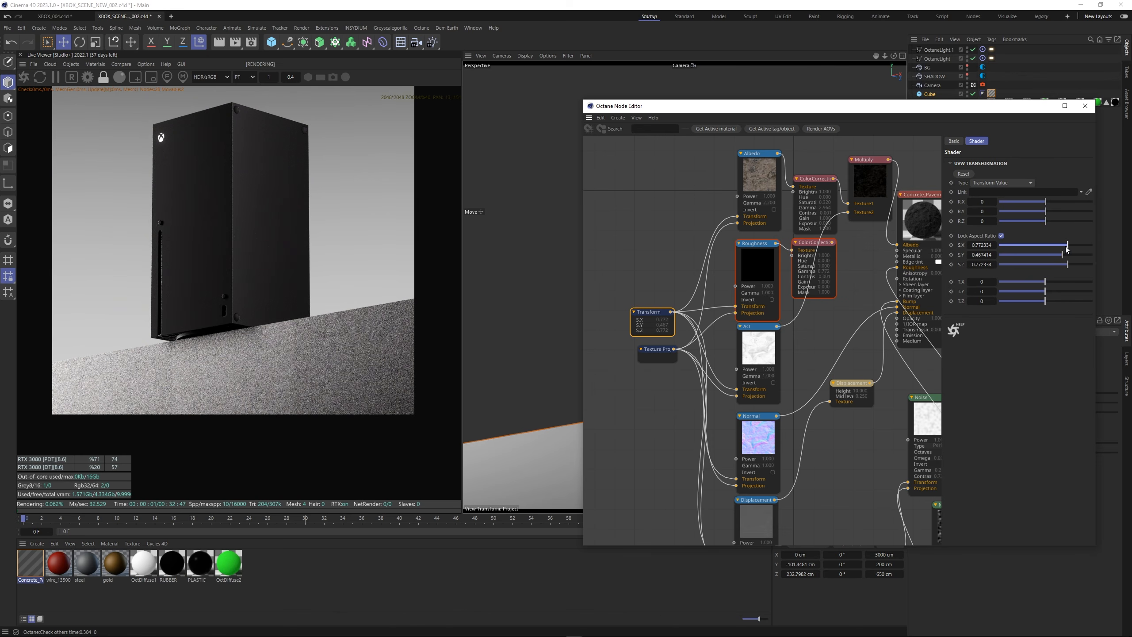
Scale the concrete Transform node proportionally to about 2.08 in X and Z and 1.26 in Y, and inspect the XBOX on its platform.
drag(1068, 249, 1071, 250)
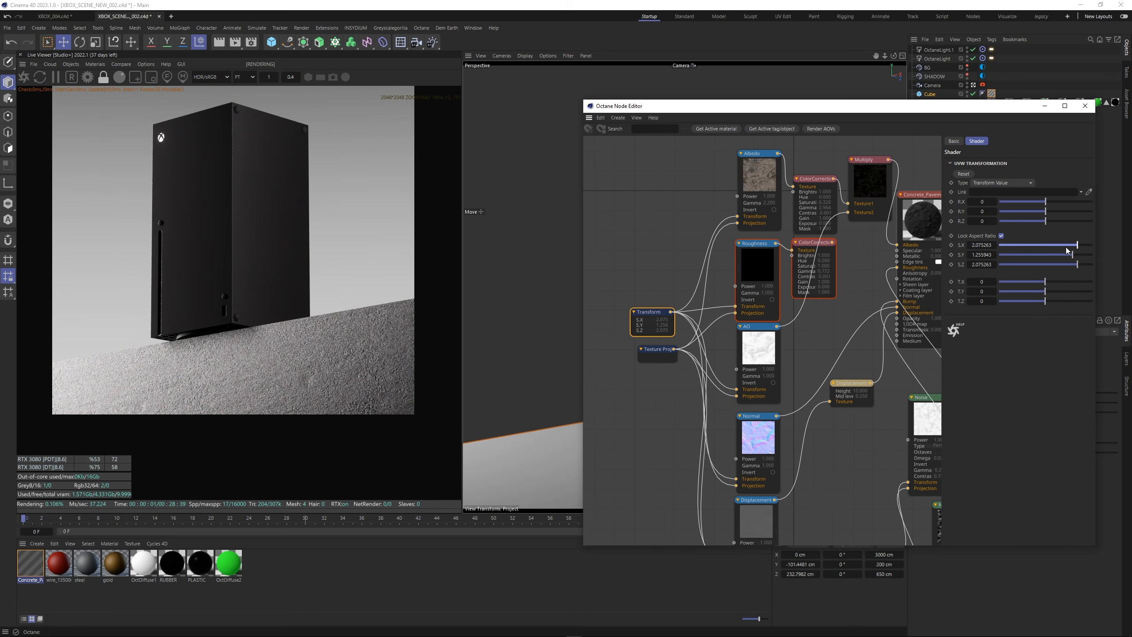
scroll(315, 391, up, 3)
scroll(200, 250, up, 3)
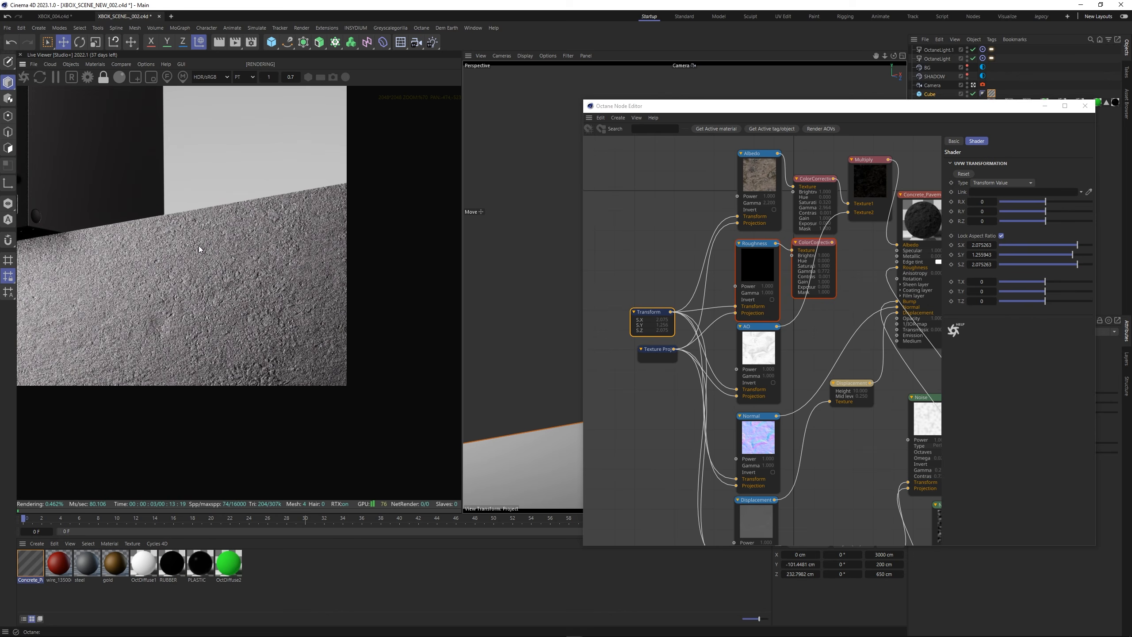
middle_drag(200, 246, 515, 282)
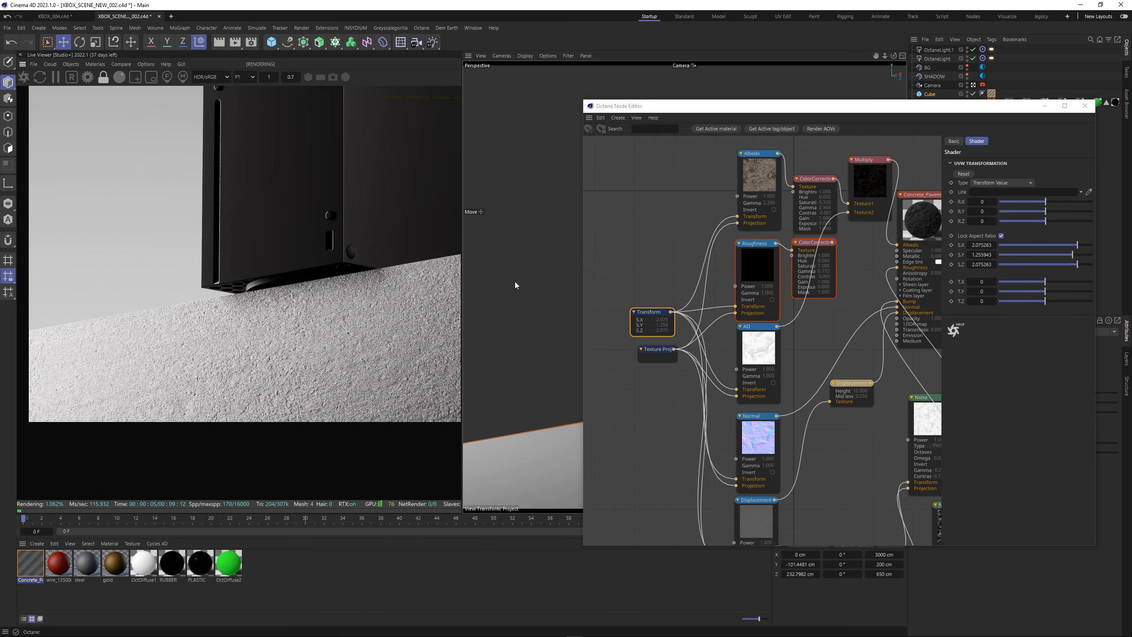
middle_drag(359, 227, 212, 276)
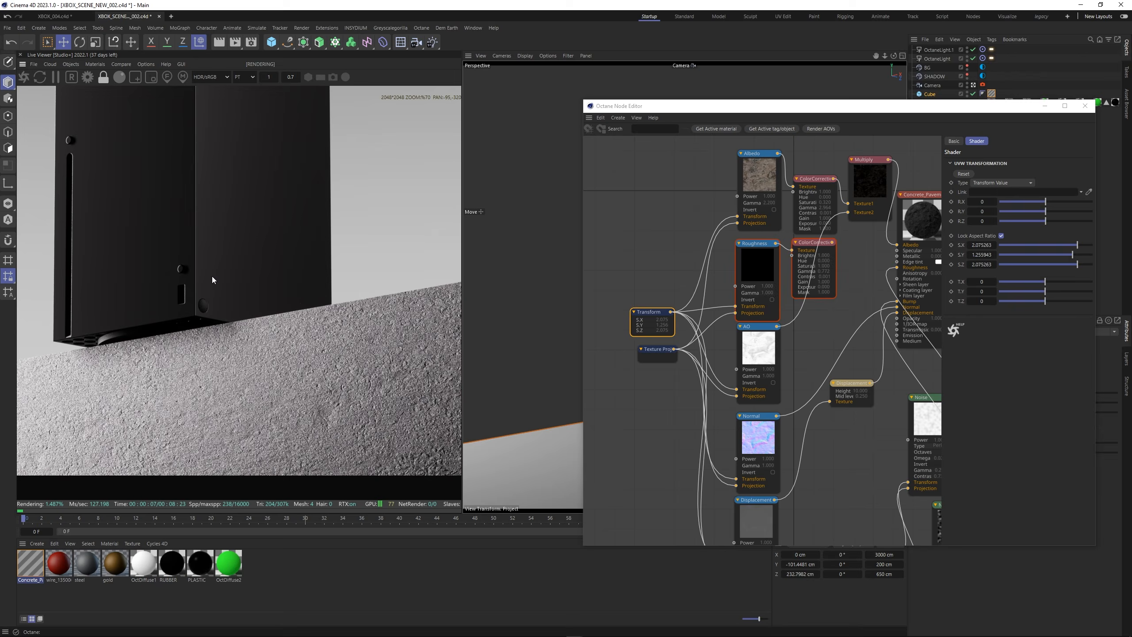
scroll(213, 276, down, 1)
middle_drag(214, 230, 218, 356)
scroll(218, 265, down, 1)
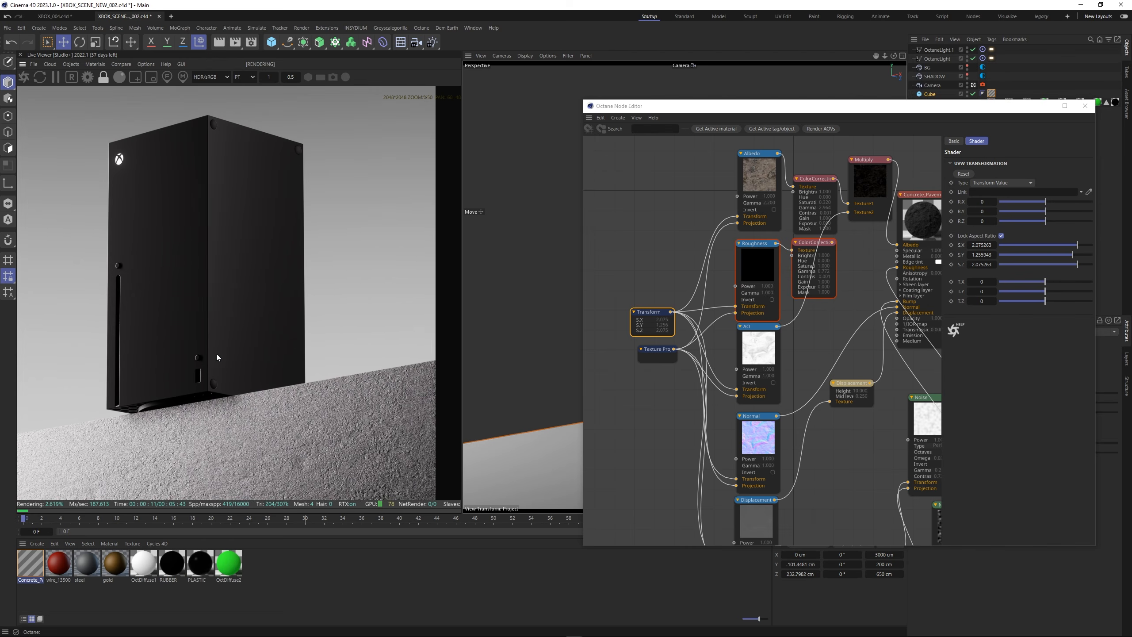
scroll(214, 356, down, 1)
Set the Albedo color correction's gamma to about 4.97 and the roughness Noise node's gamma to about 0.23.
click(822, 182)
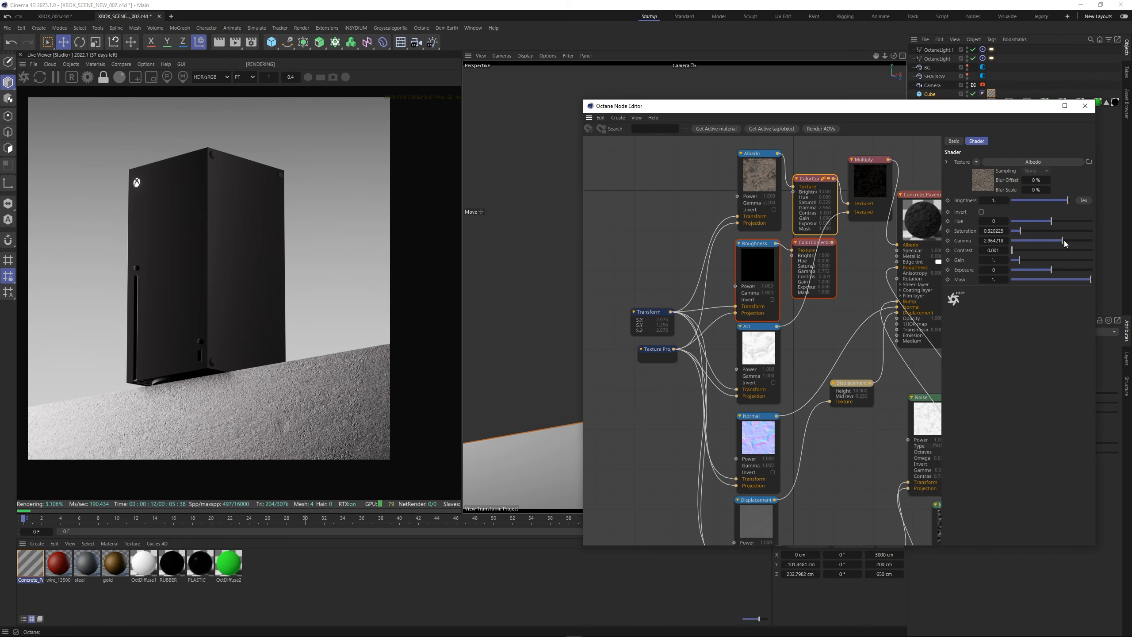
drag(1068, 245, 1066, 245)
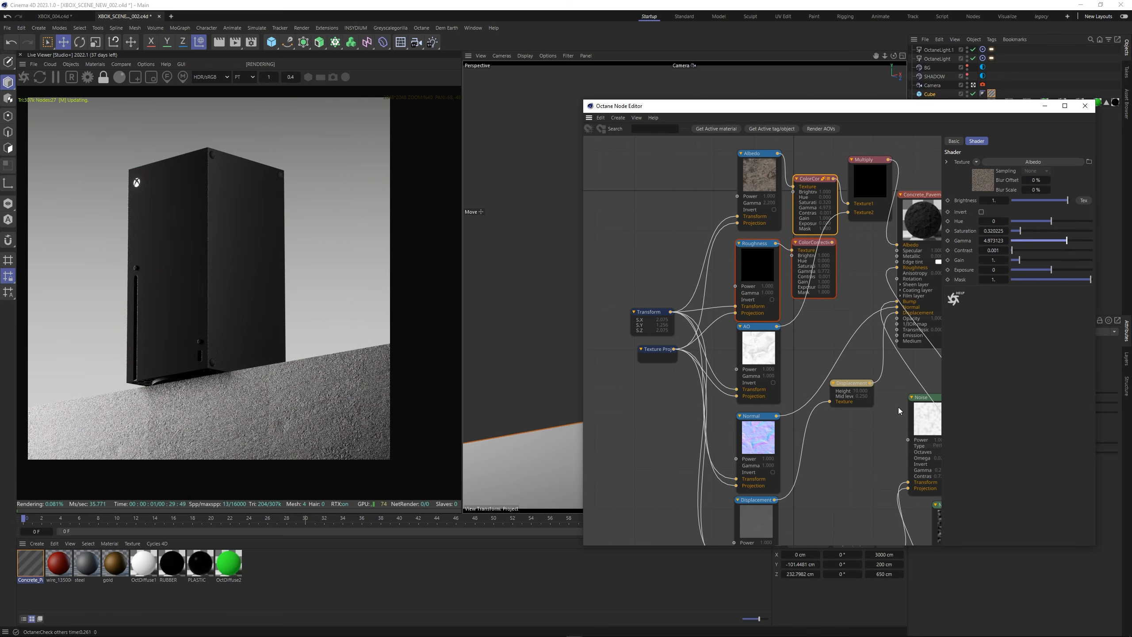
middle_drag(912, 417, 852, 396)
click(851, 396)
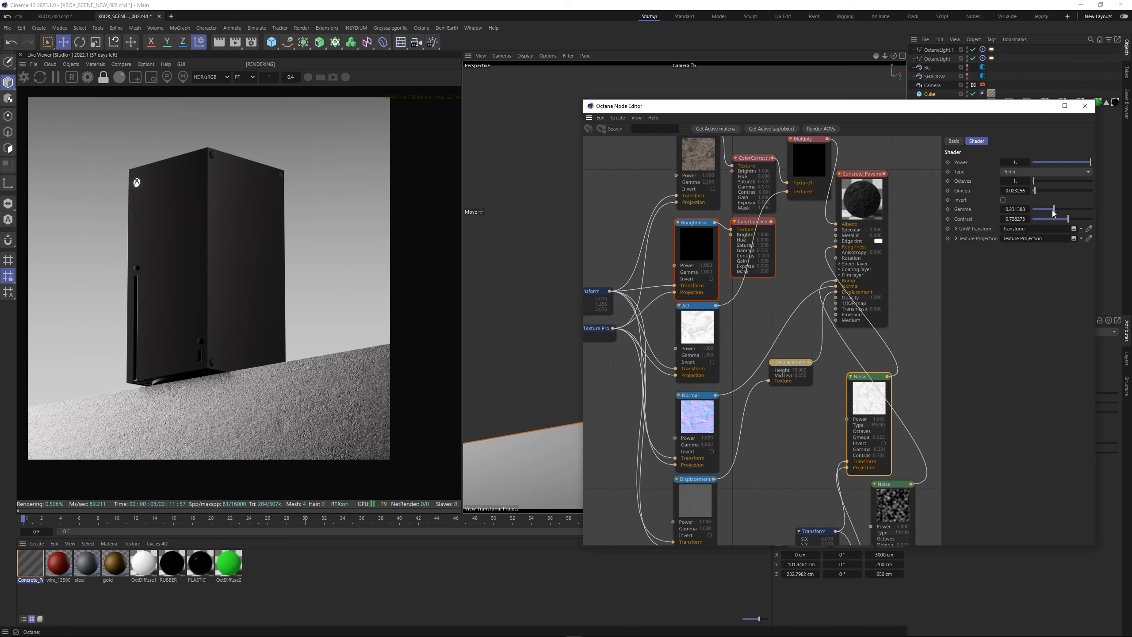
Set the concrete material's specular to about 0.45, and its displacement to 15.625 cm height with a 0.1125 mid level.
click(862, 215)
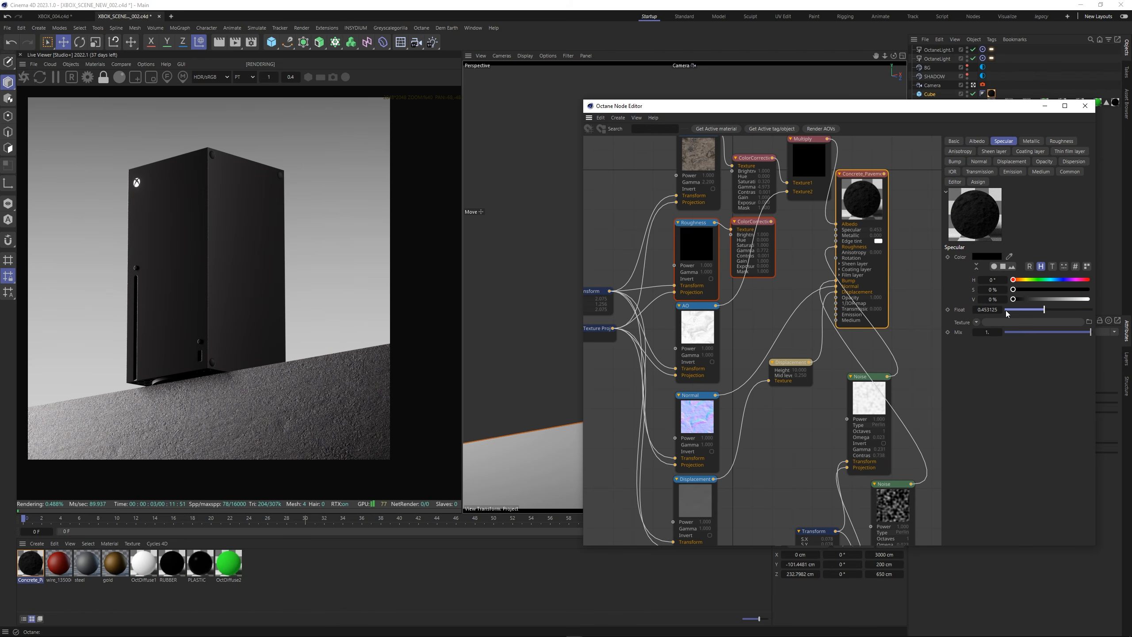
click(798, 367)
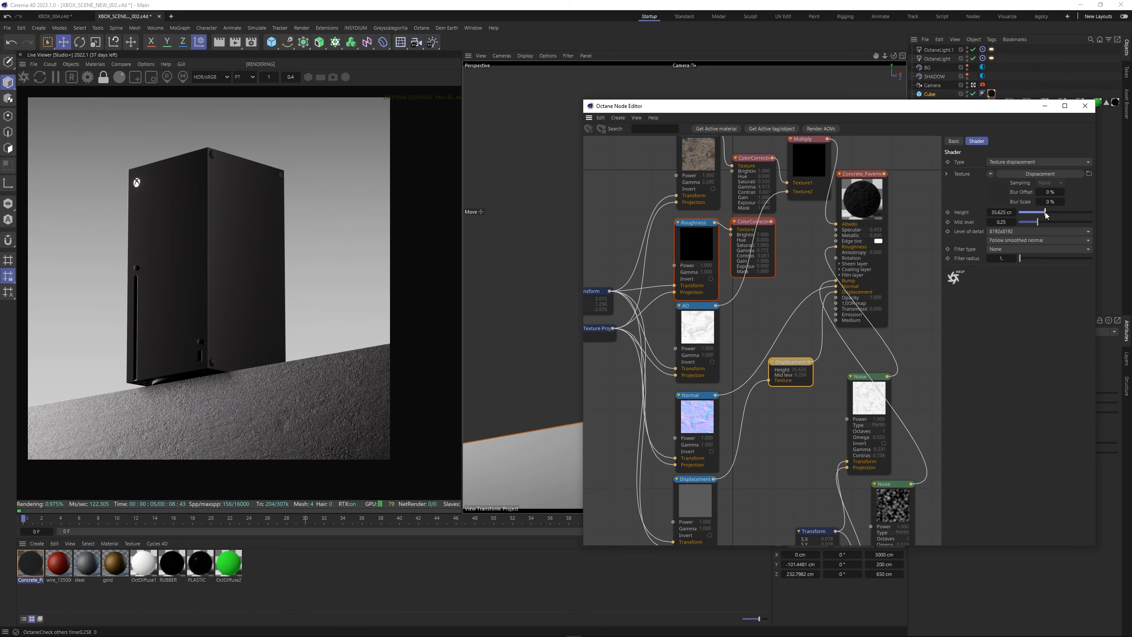
click(1028, 223)
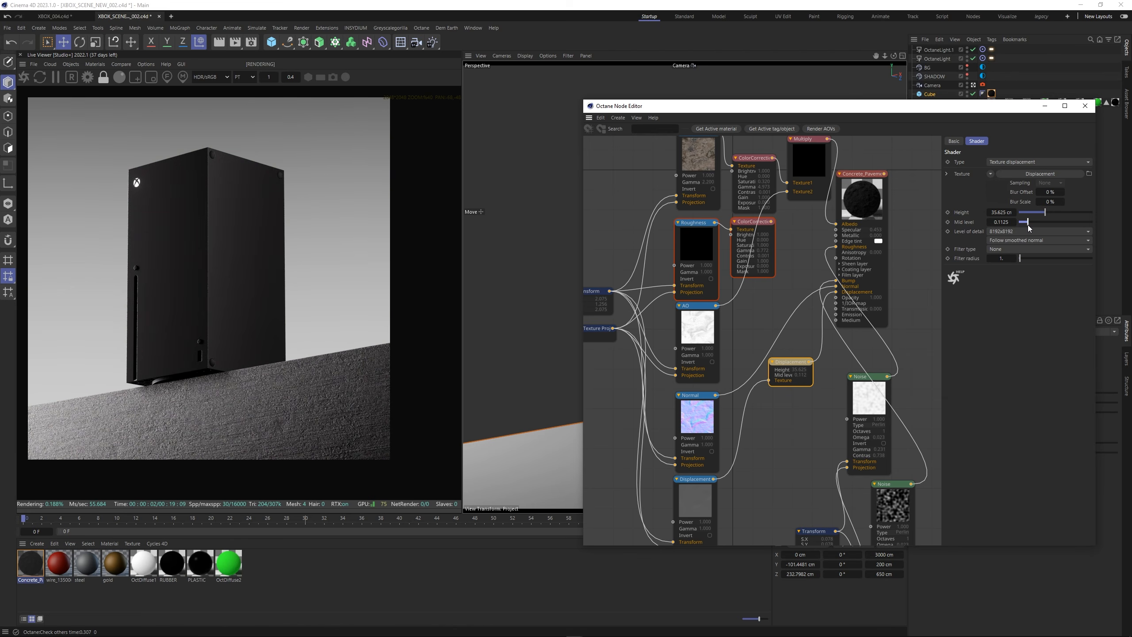
scroll(316, 283, up, 3)
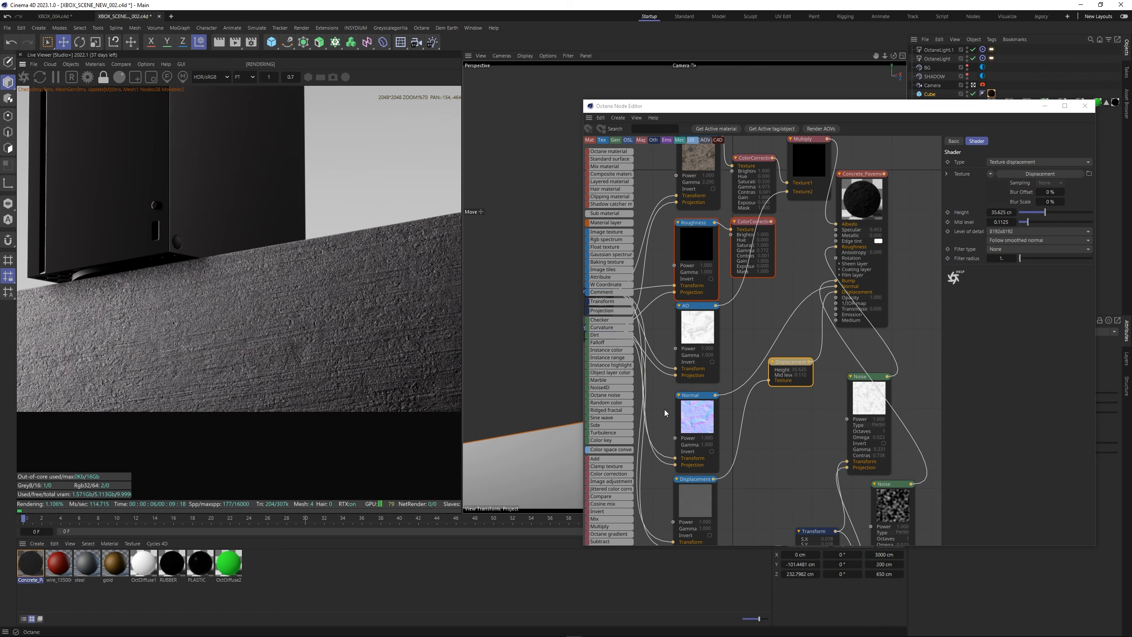
click(1031, 212)
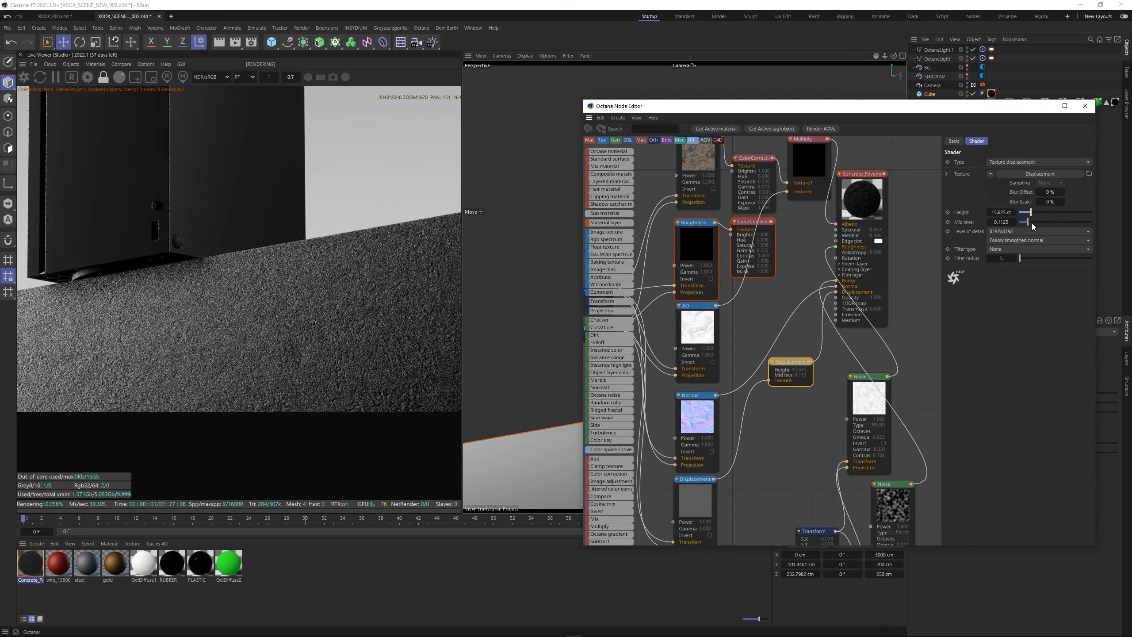
scroll(306, 280, down, 4)
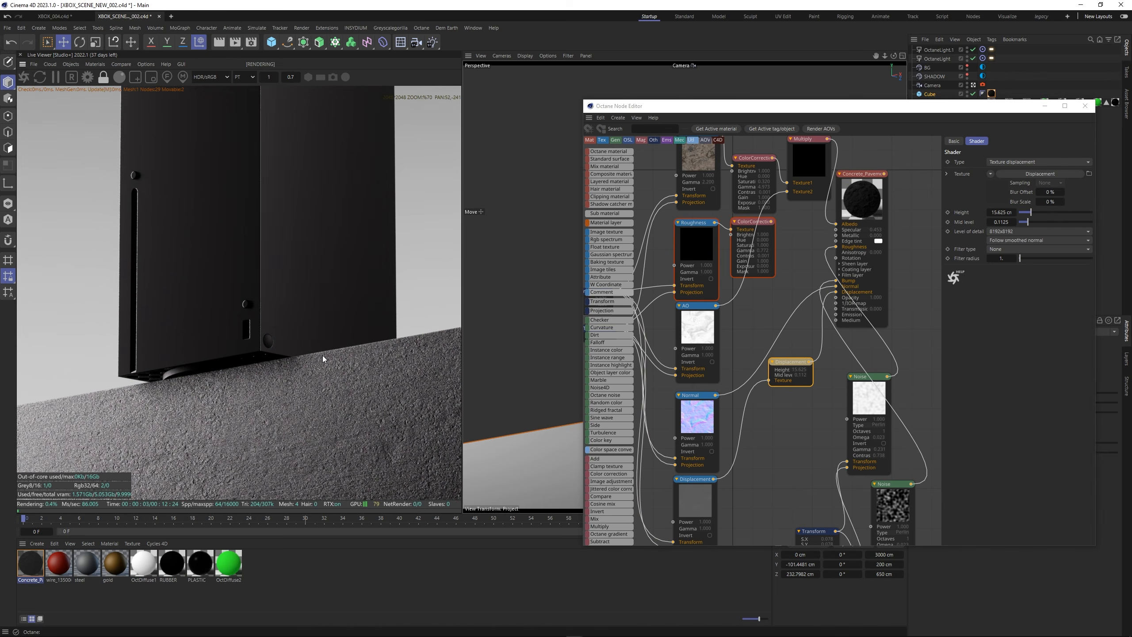
scroll(281, 369, up, 1)
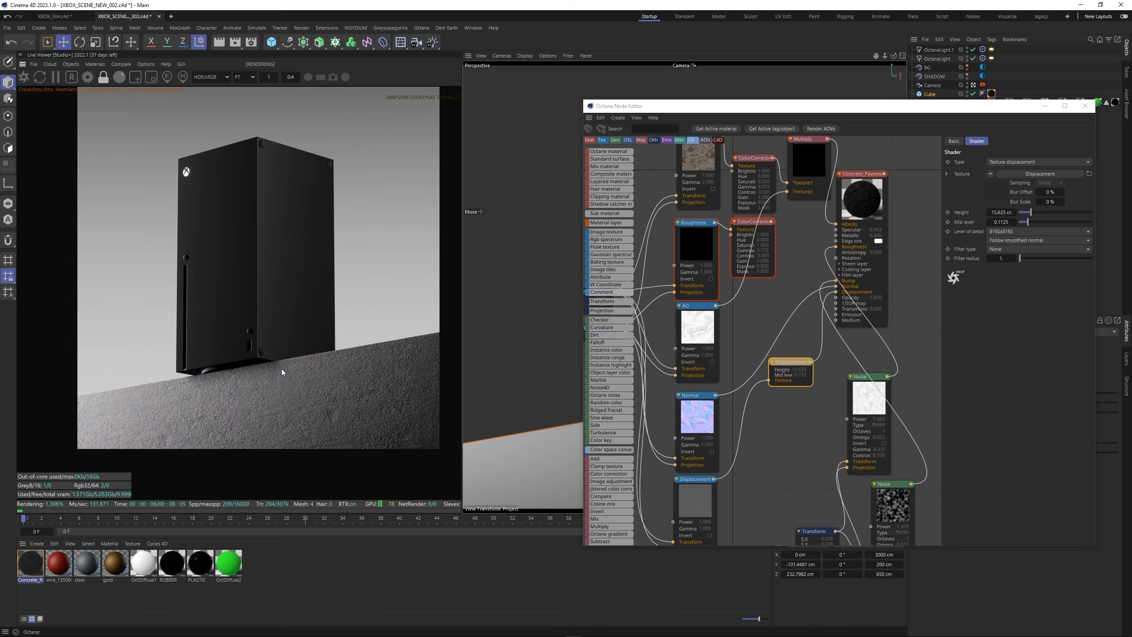
Set the Albedo color correction's saturation to about 0.83 and its gamma to about 1.23.
middle_drag(770, 326, 765, 382)
click(749, 214)
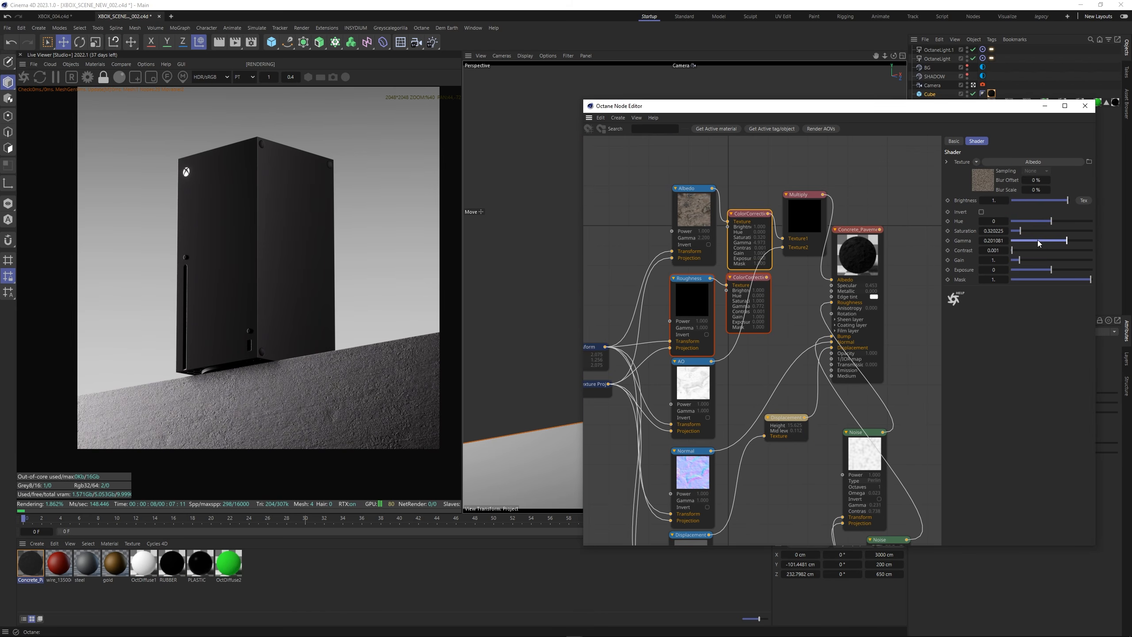
mouse_move(1038, 241)
mouse_down()
mouse_move(1054, 242)
mouse_move(1034, 233)
mouse_up()
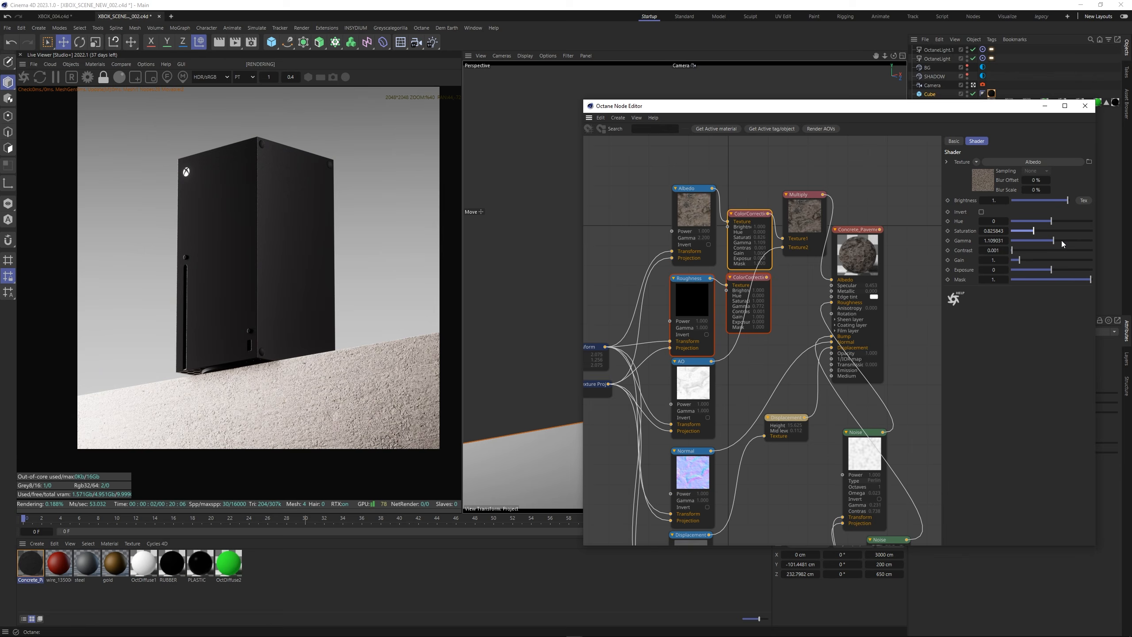
drag(1061, 241, 1056, 241)
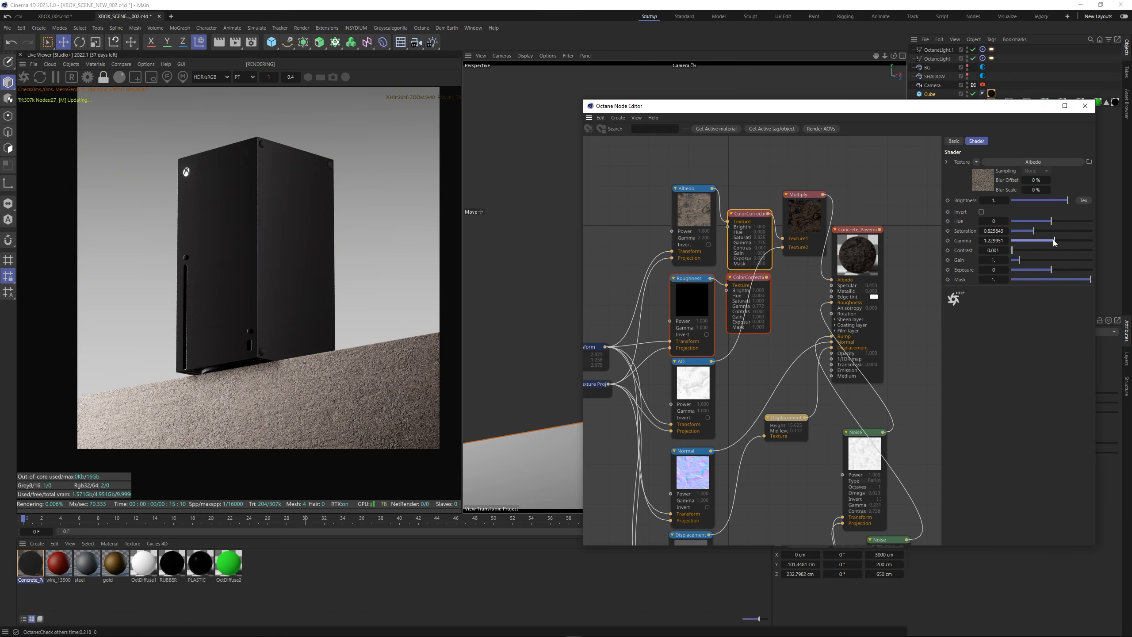
Set the Octane camera tag's vignetting to about 0.34 and its exposure to about 1.99 in the camera imager settings.
click(984, 93)
click(983, 85)
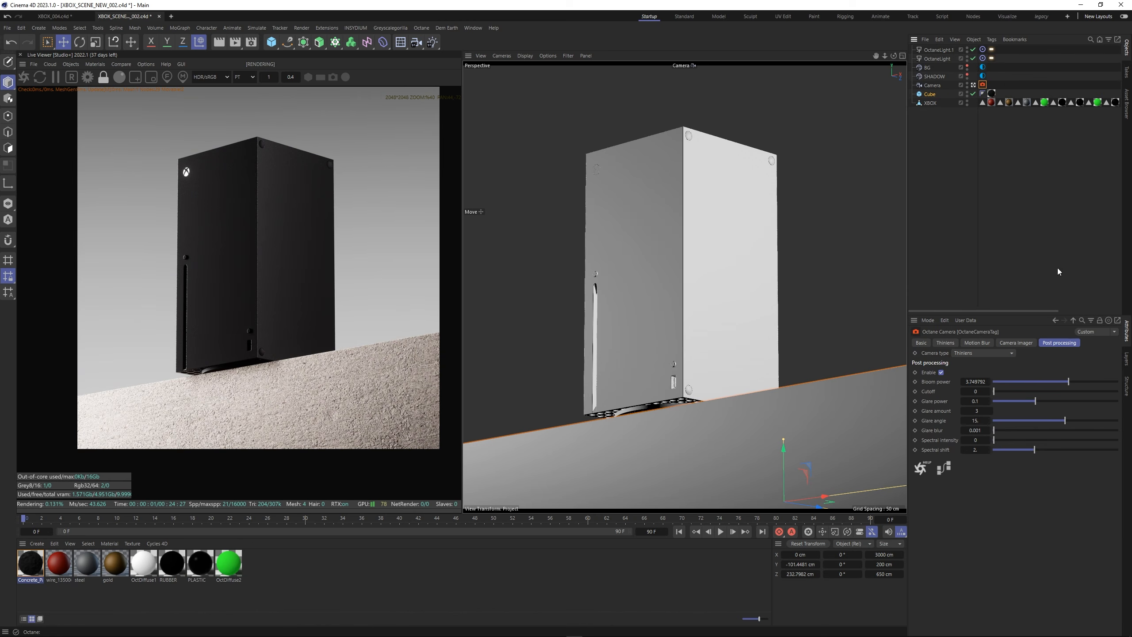
click(1016, 342)
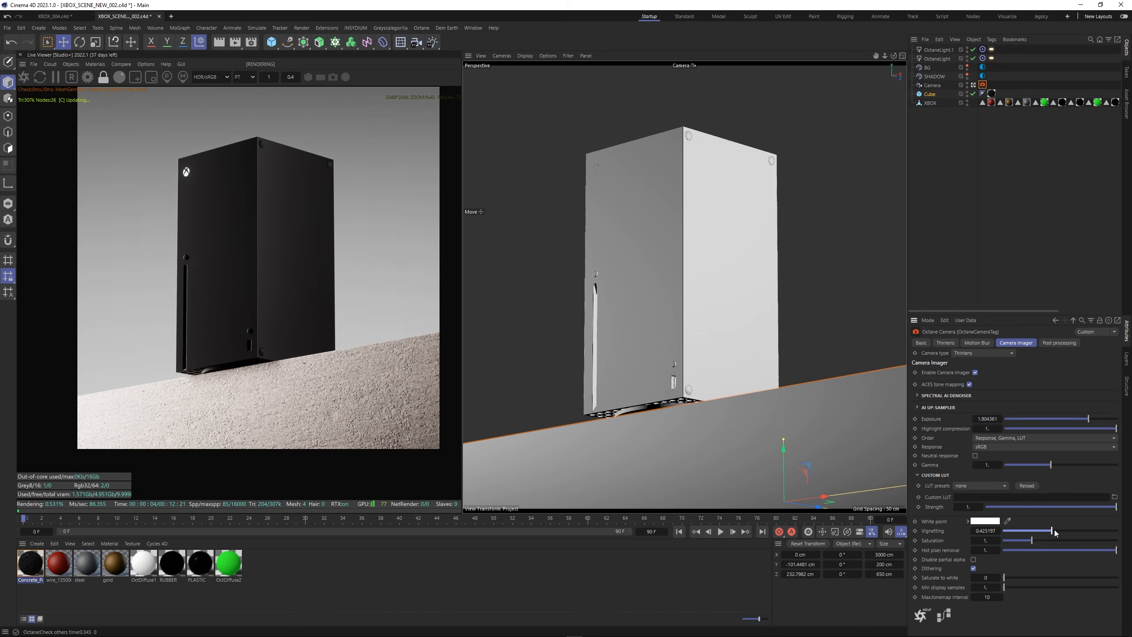
drag(1055, 533, 1043, 530)
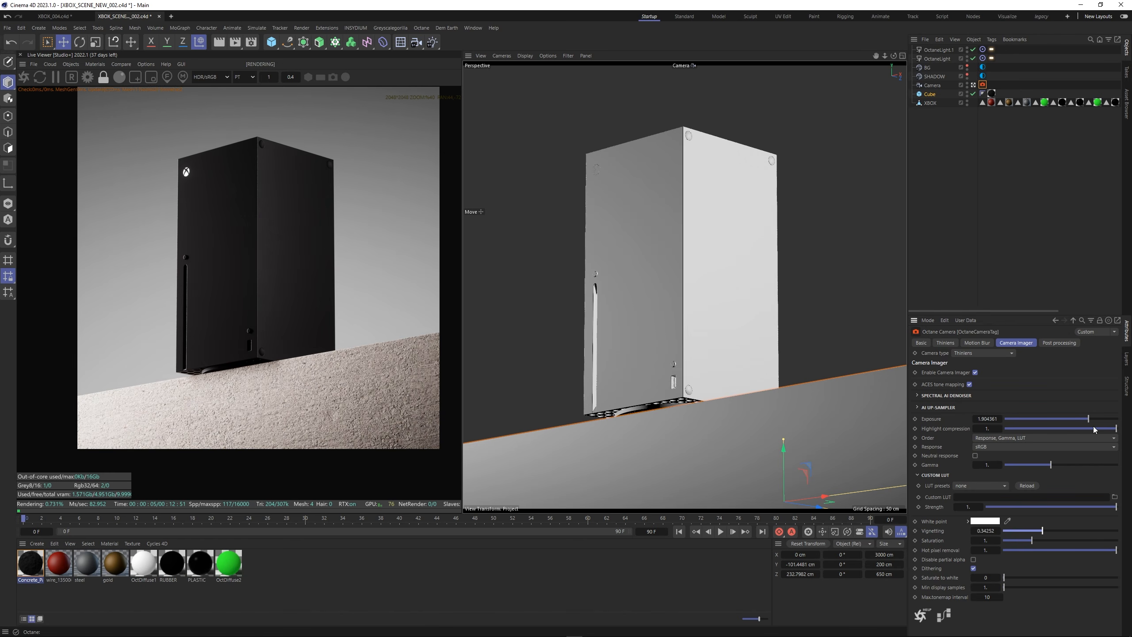
drag(1090, 419, 1088, 418)
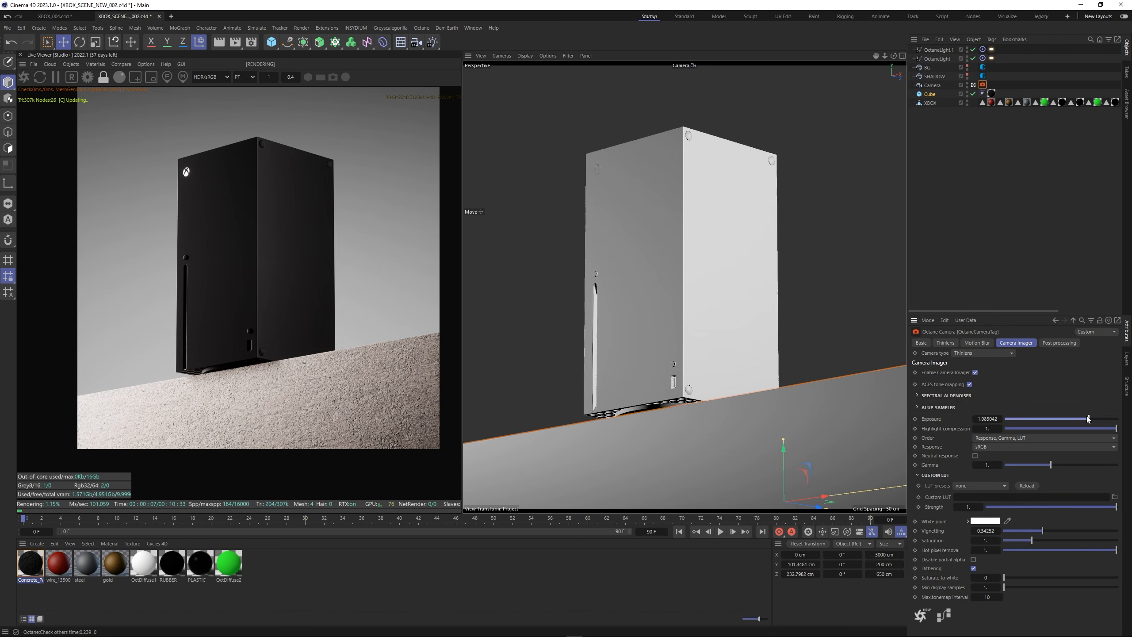
drag(359, 283, 342, 324)
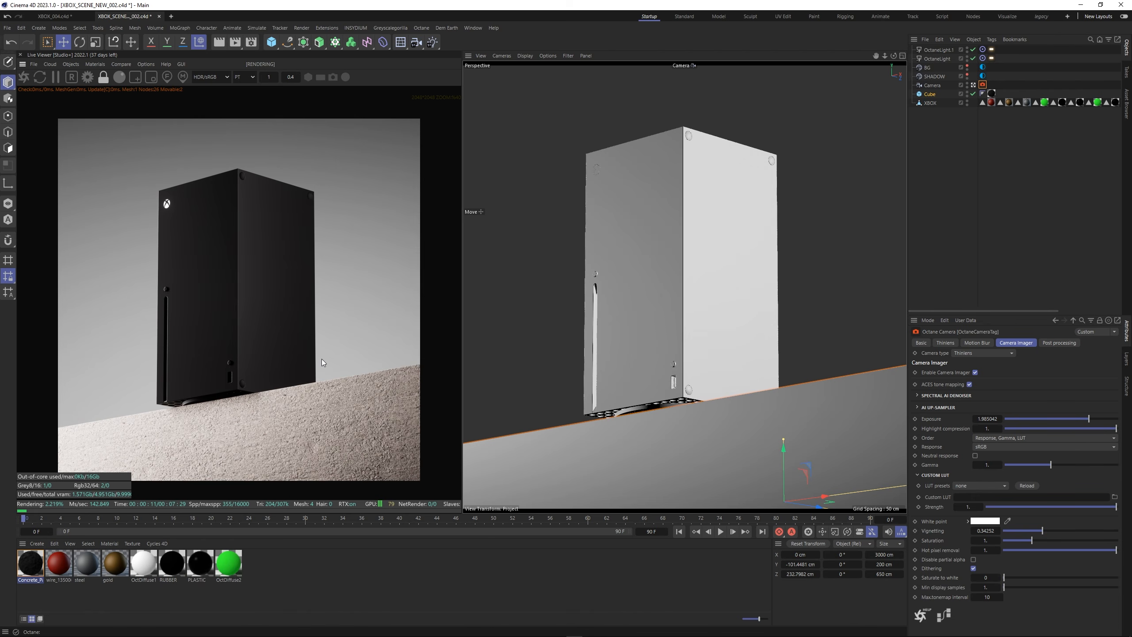
Duplicate the camera, orbit the copy to a higher angle showing the XBOX's top grille, and inspect the concrete around its base.
click(1012, 200)
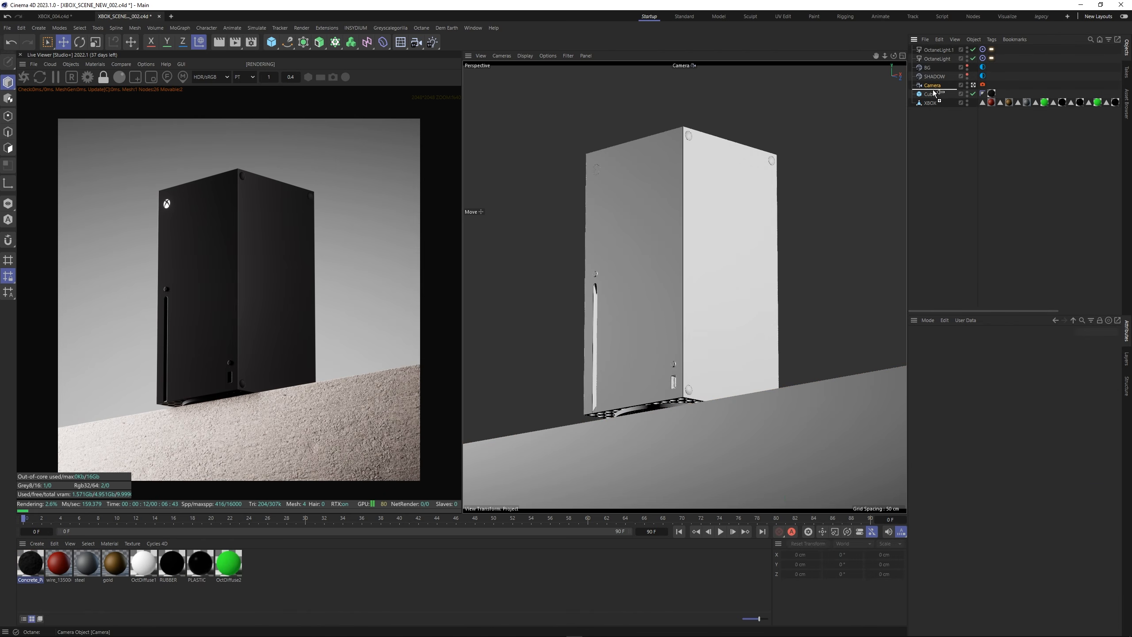
ctrl+drag(934, 93, 934, 92)
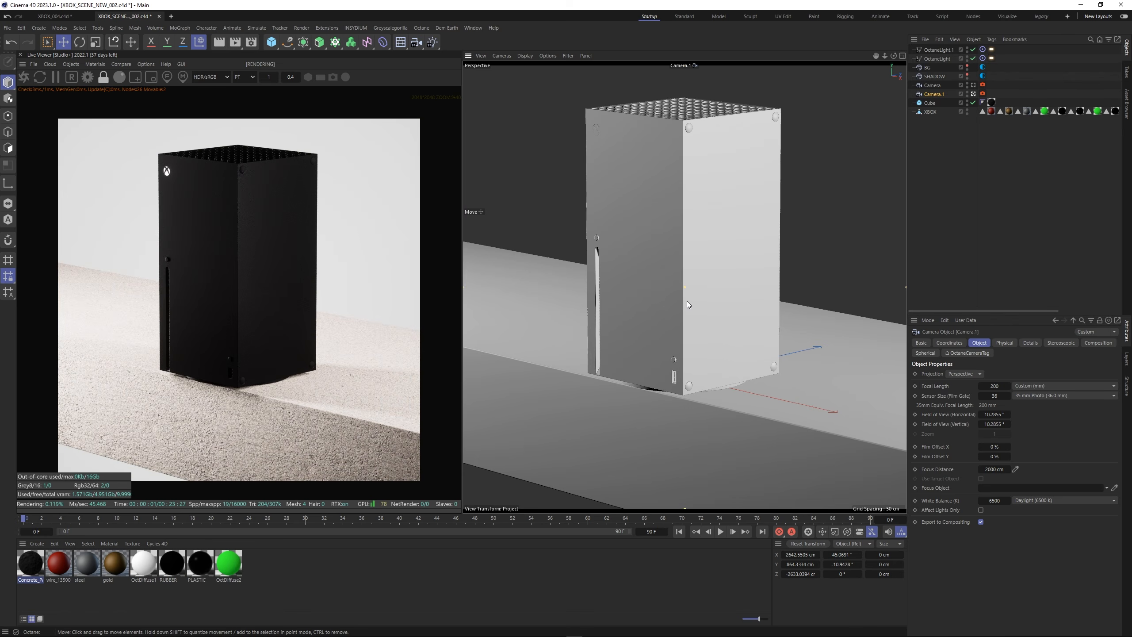
scroll(270, 395, up, 5)
middle_drag(361, 436, 356, 230)
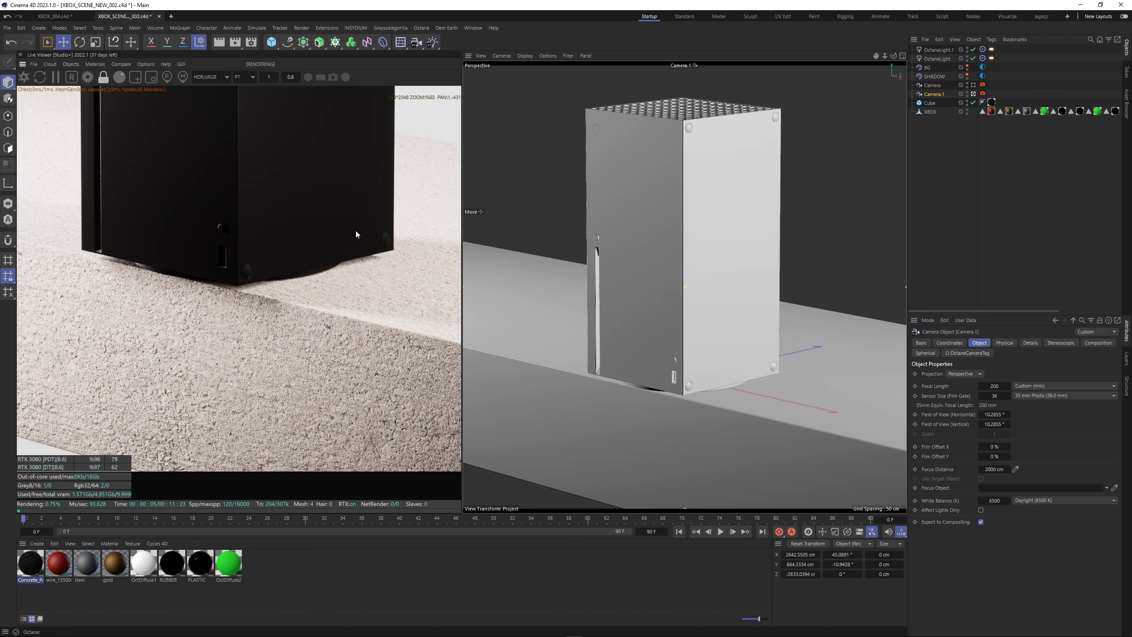
scroll(248, 269, down, 2)
middle_drag(248, 269, 264, 233)
scroll(266, 315, down, 3)
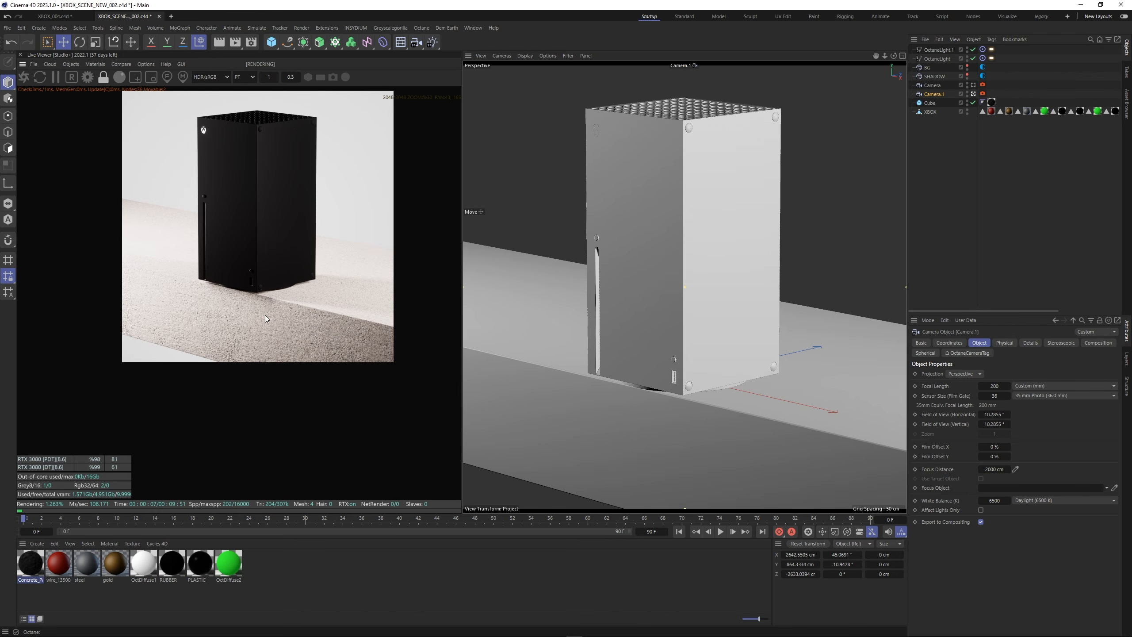
middle_drag(269, 305, 272, 320)
Set the platform cube's Y size to 500 cm and lower it about 150 cm so it sits beneath the XBOX.
click(711, 424)
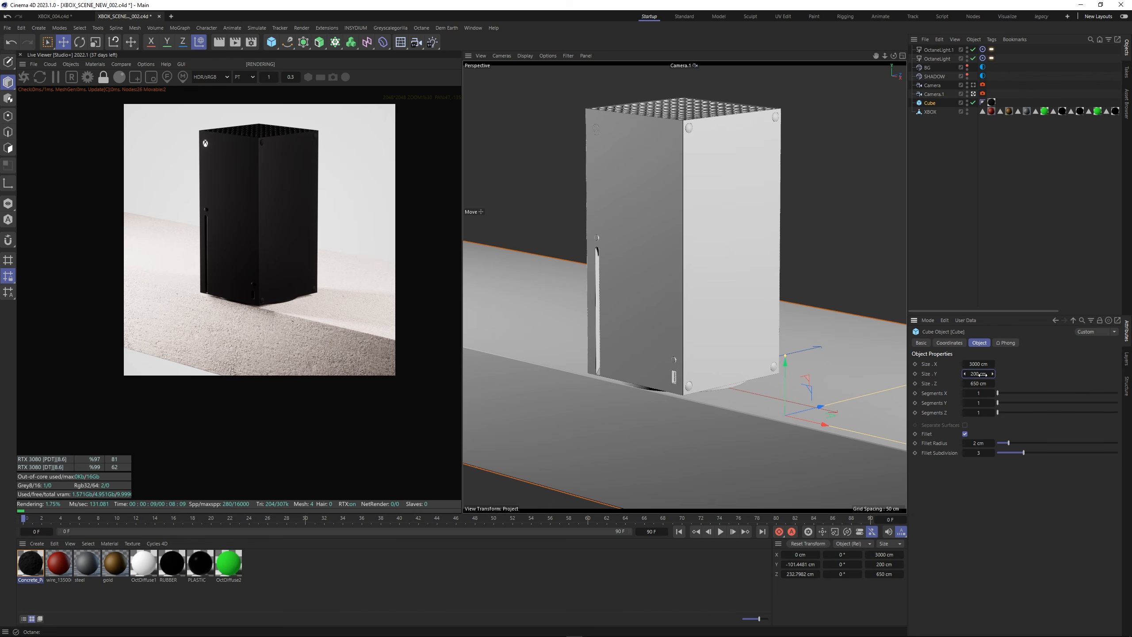
text(500)
key(Return)
key(F3)
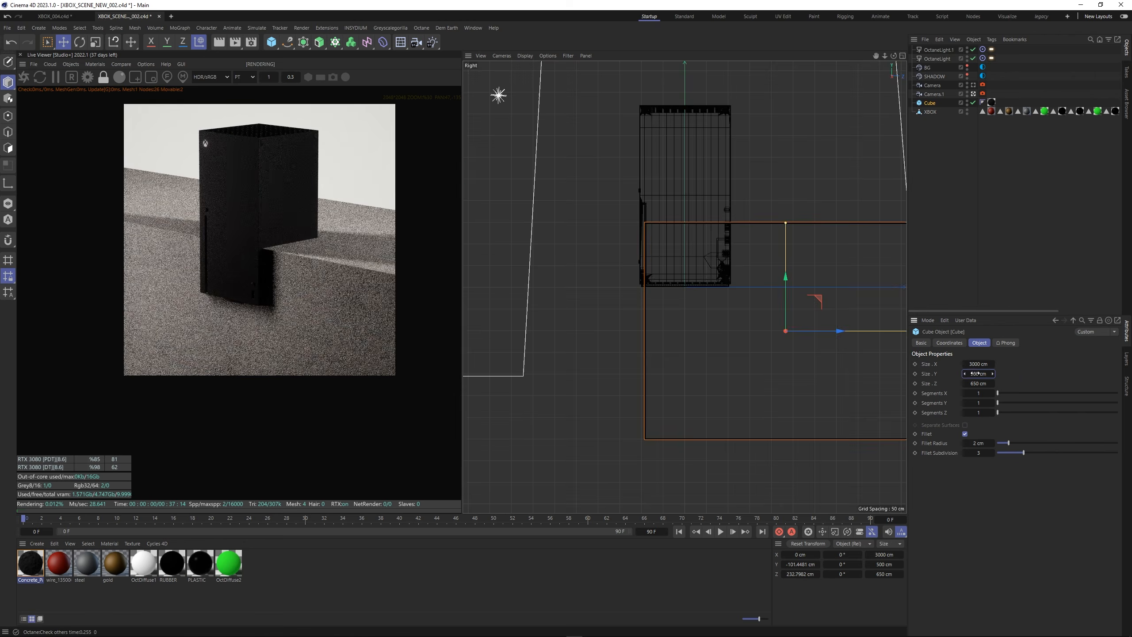
drag(786, 293, 771, 359)
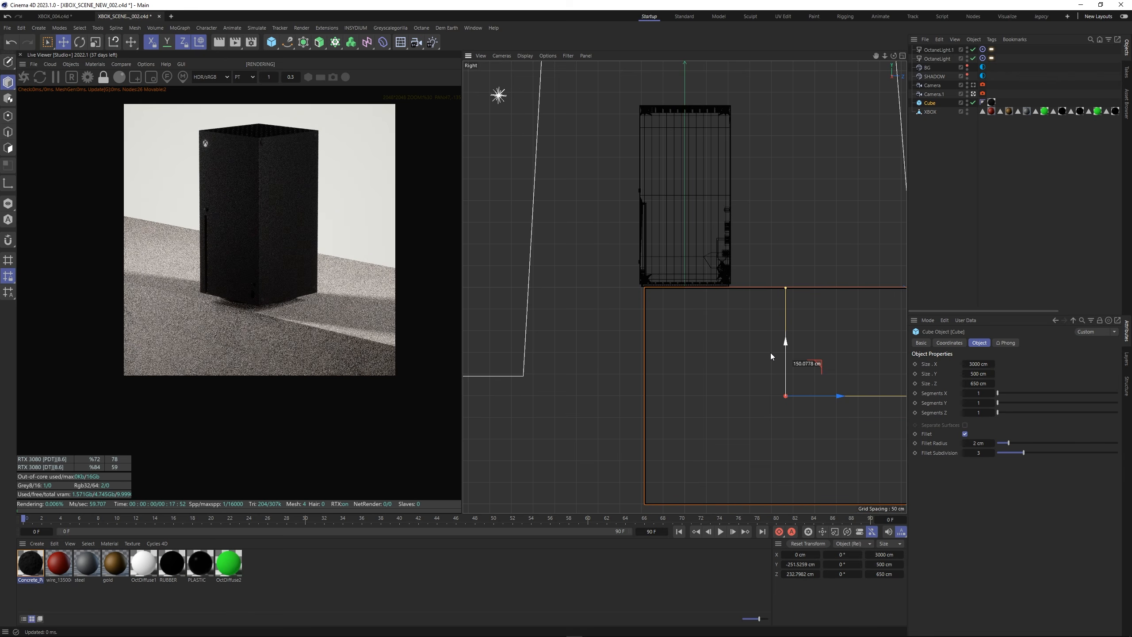
Fine-tune the platform cube's Y position to about -250.94 cm against the XBOX's base, and return to the perspective view.
scroll(707, 285, up, 2)
alt+right_drag(707, 285, 737, 277)
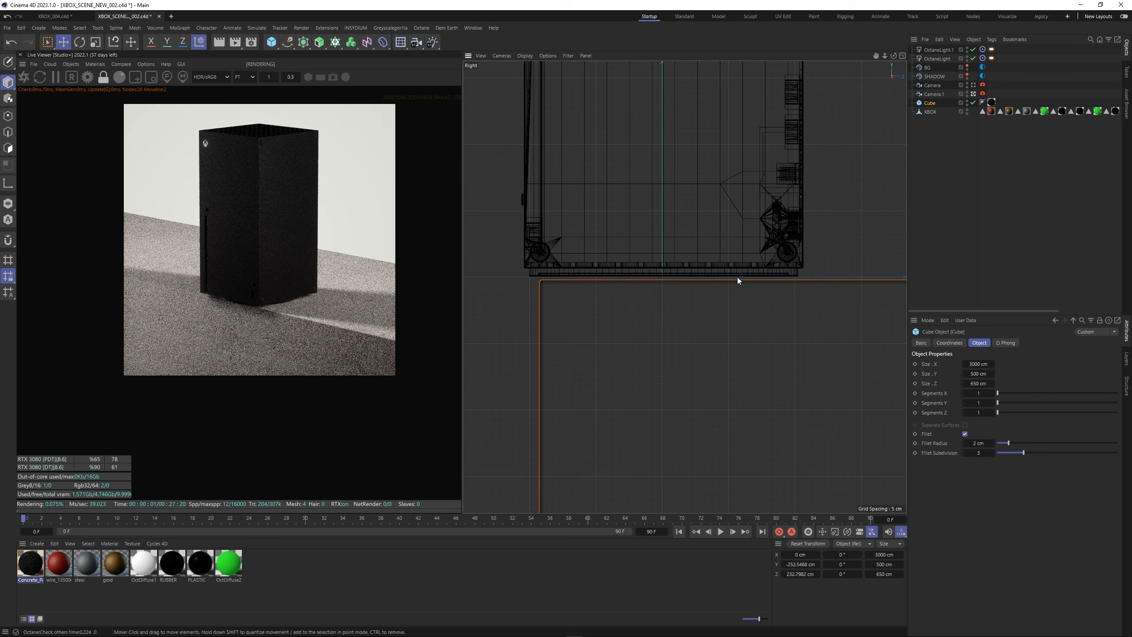
alt+middle_drag(861, 430, 777, 391)
scroll(870, 466, down, 3)
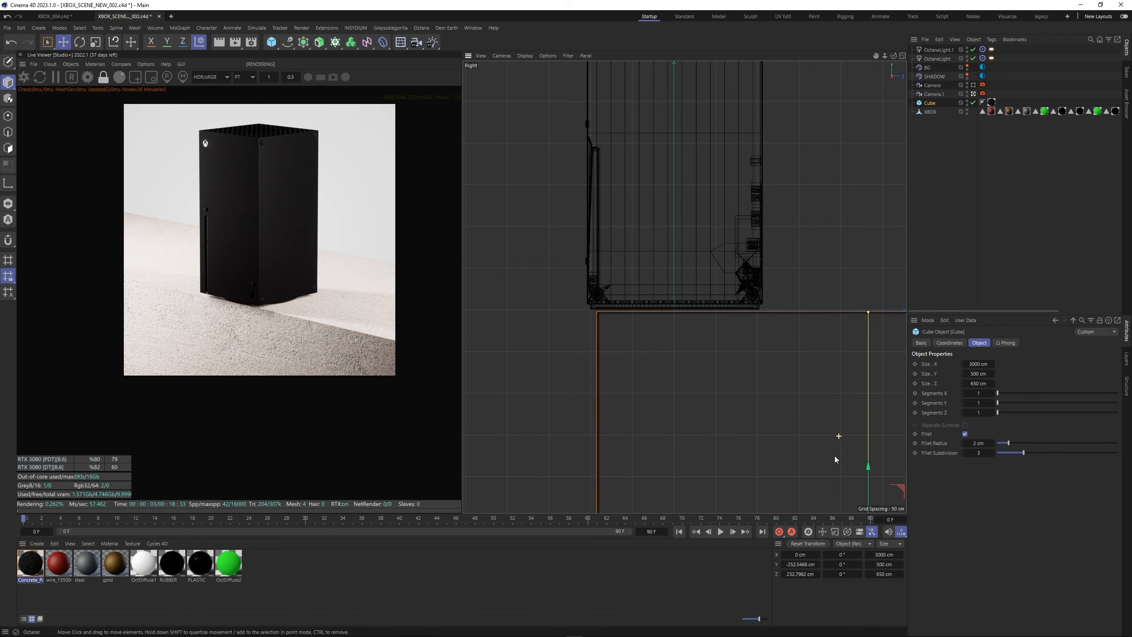
drag(870, 484, 872, 483)
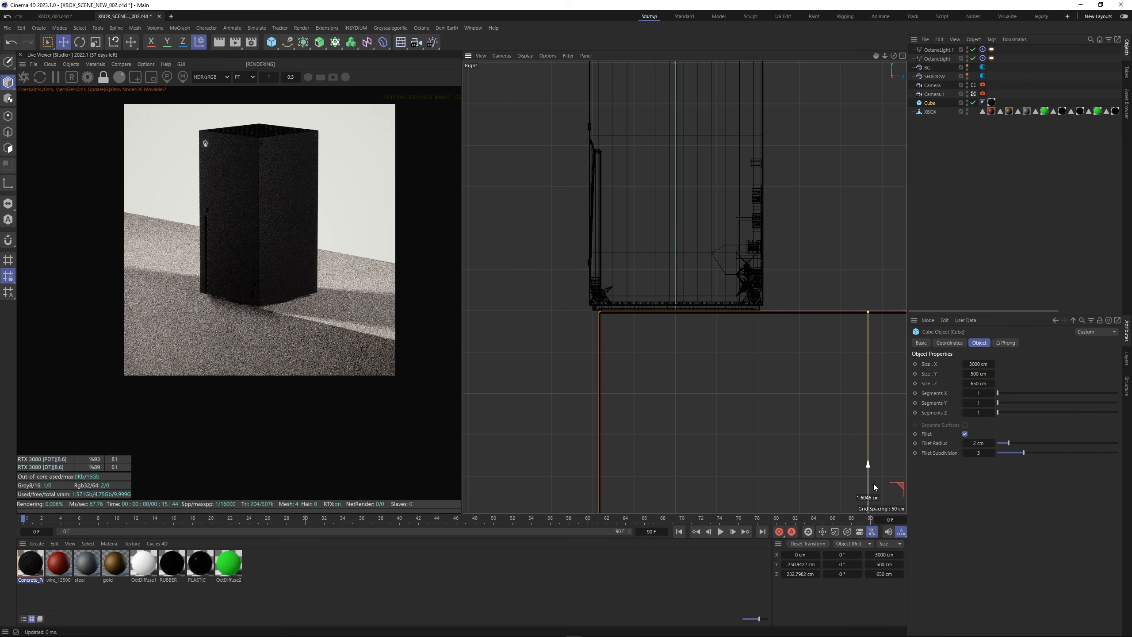
key(F1)
Reduce the concrete Transform node's X scale, lock its aspect ratio, and scale it to about 1.32 in X, 1.20 in Y and 1.98 in Z.
scroll(271, 365, up, 3)
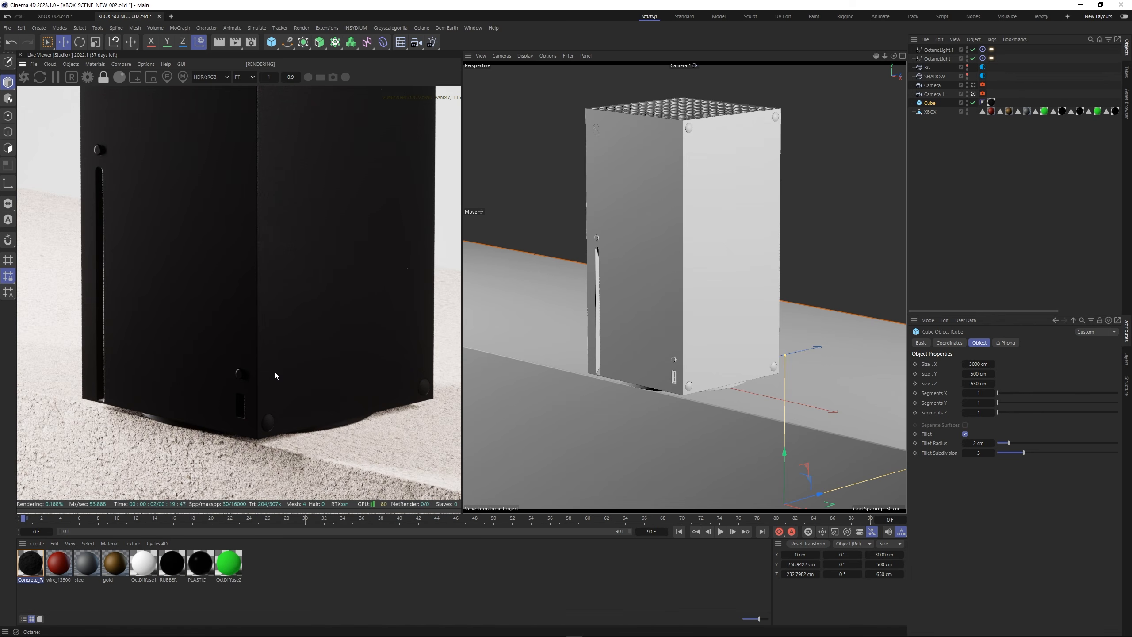
scroll(275, 372, up, 3)
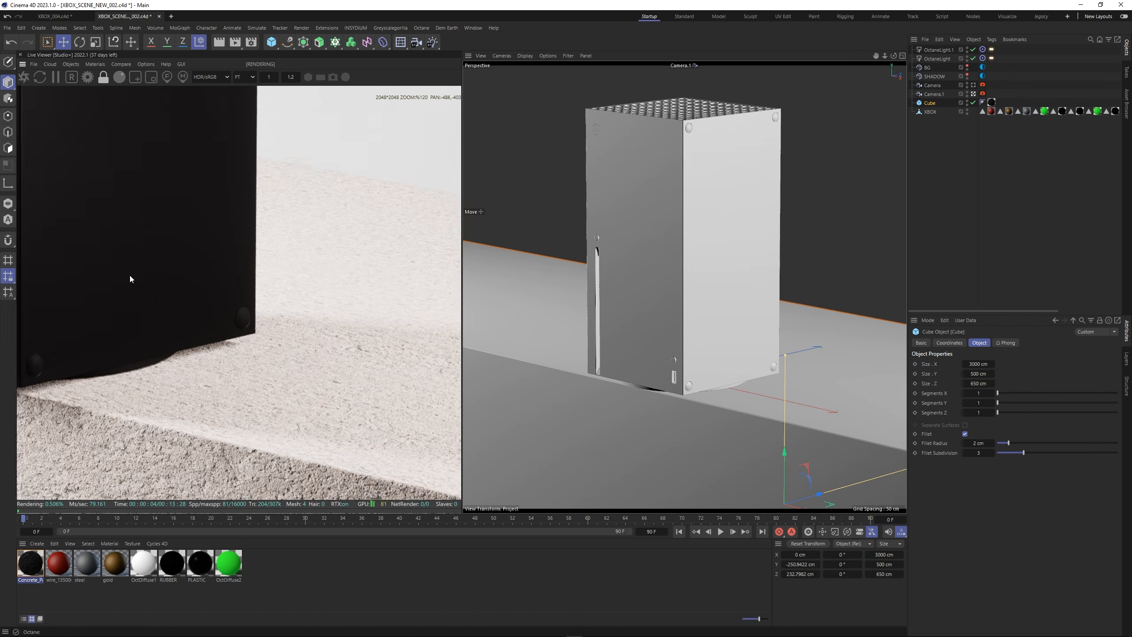
scroll(217, 325, down, 2)
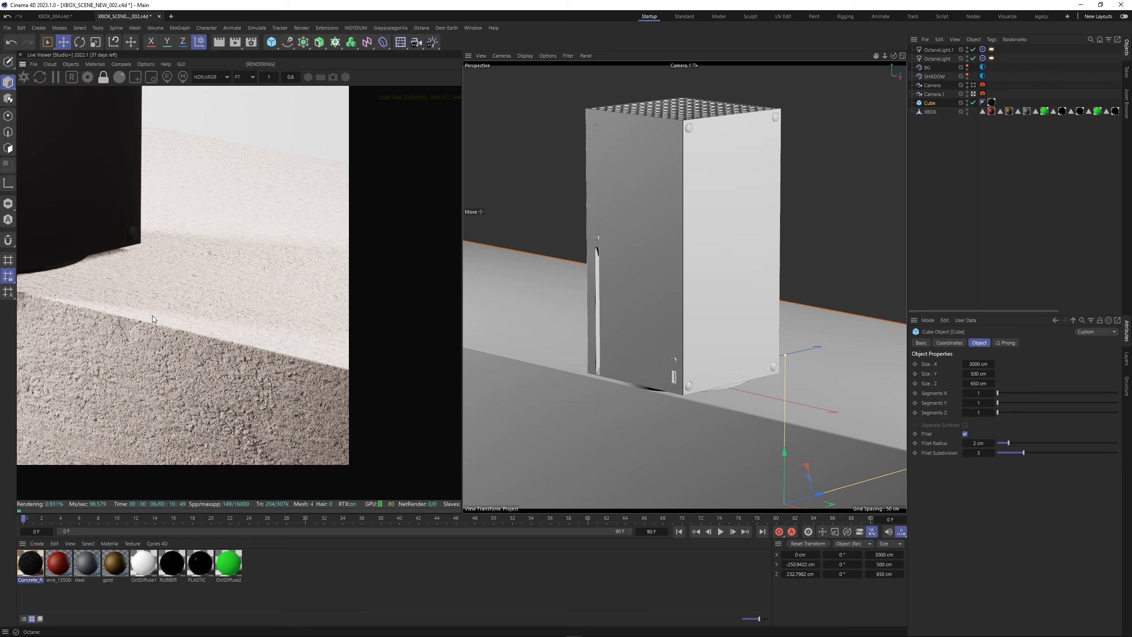
middle_drag(164, 317, 356, 366)
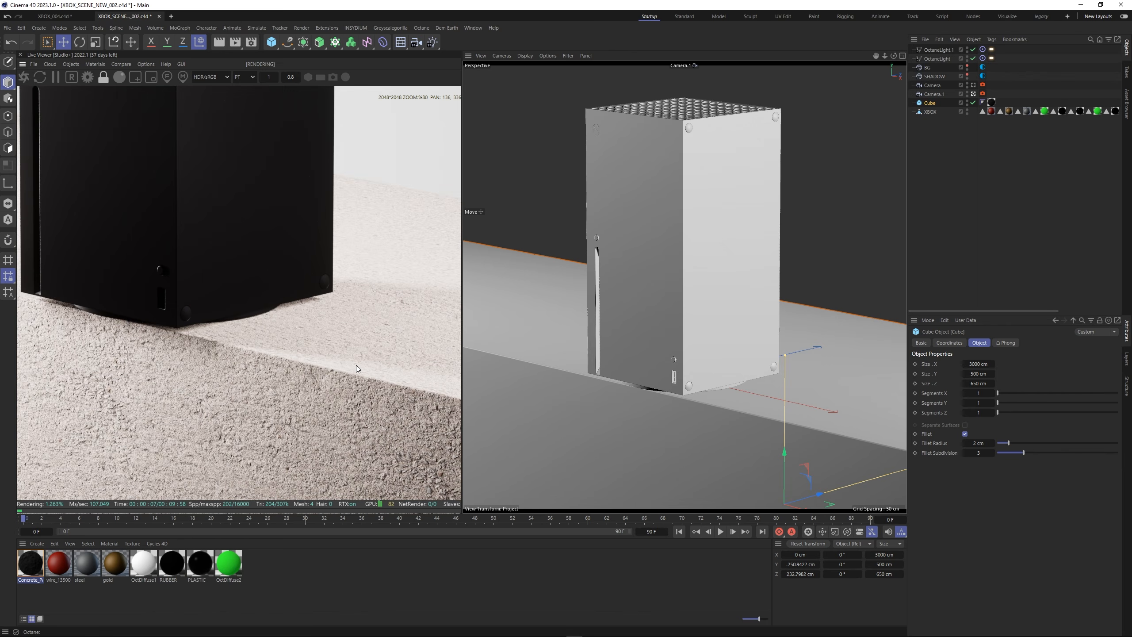
scroll(229, 304, down, 3)
scroll(258, 346, up, 1)
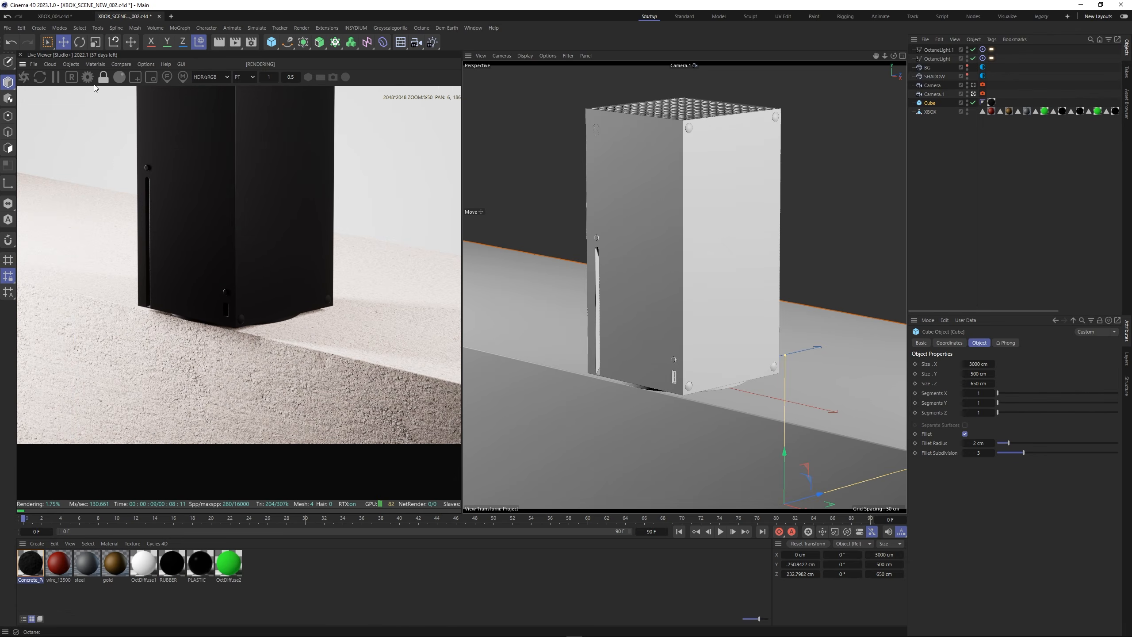
click(95, 63)
click(111, 83)
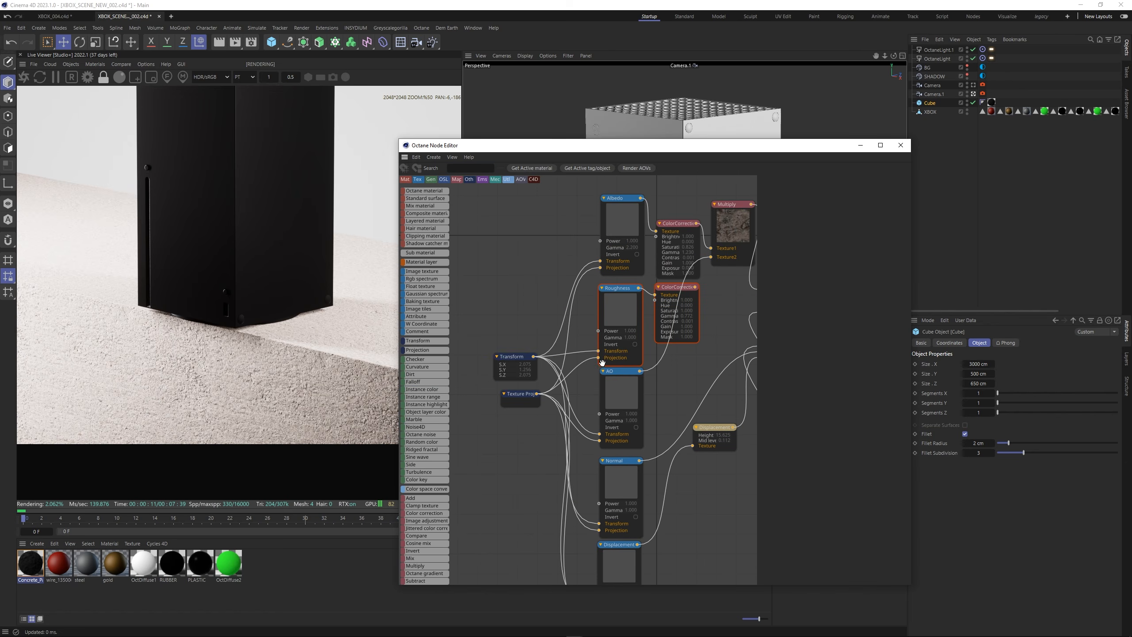
click(515, 359)
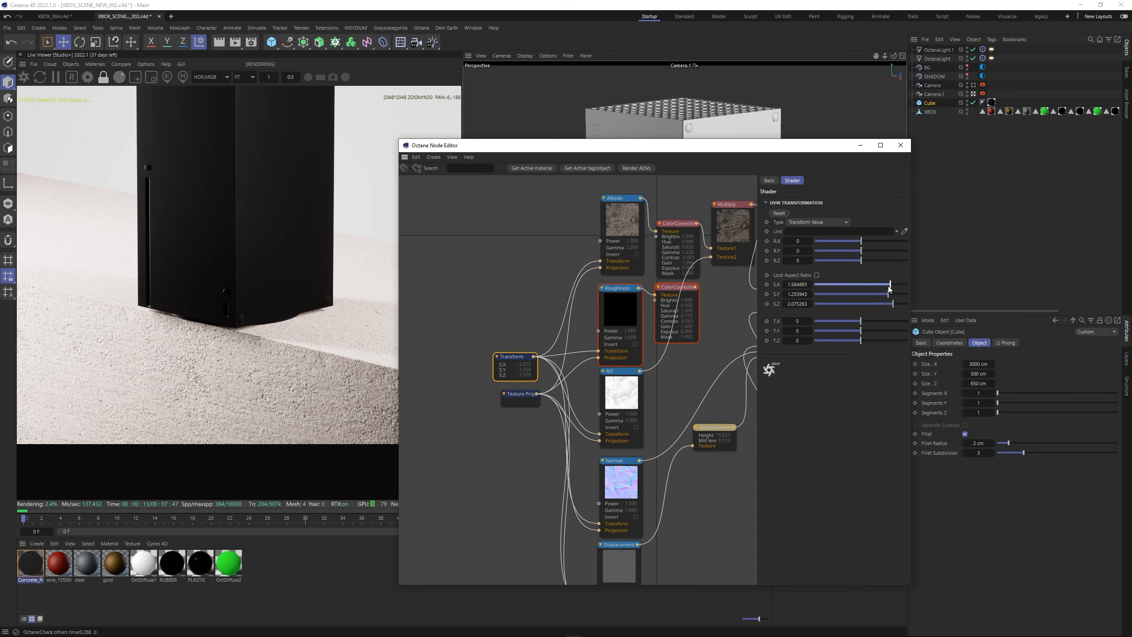
drag(889, 288, 888, 288)
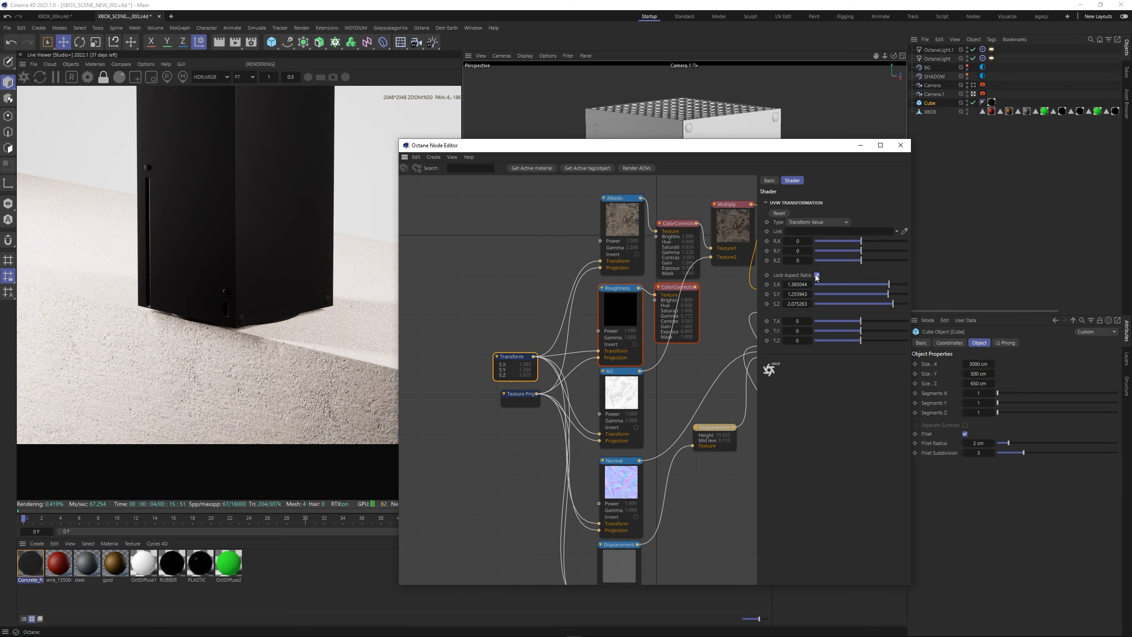
drag(884, 286, 885, 286)
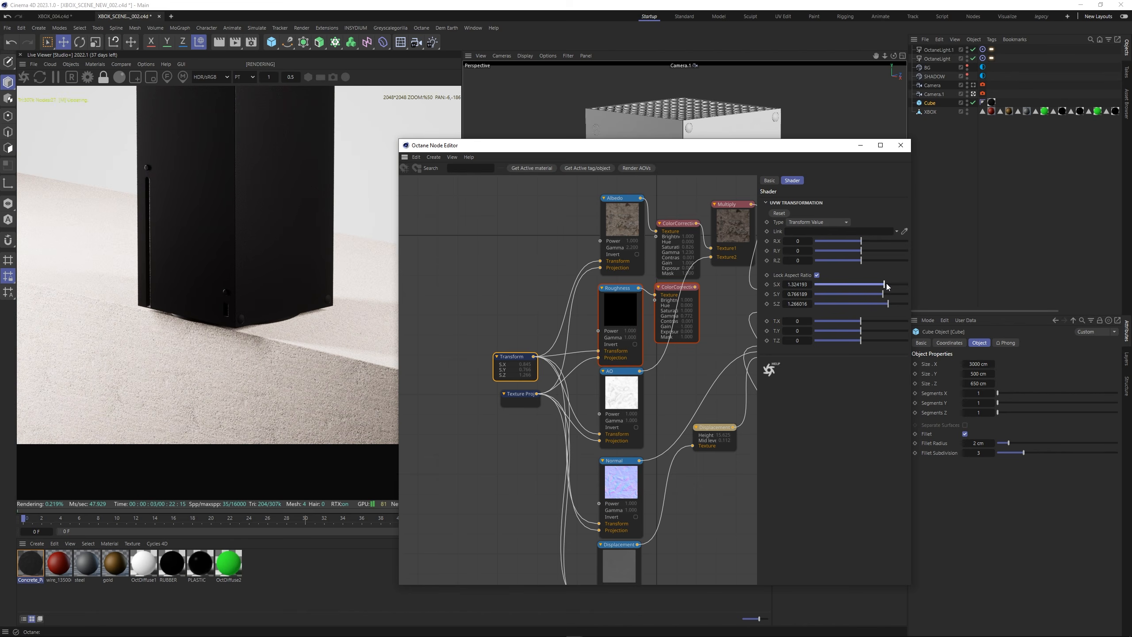
drag(887, 286, 887, 287)
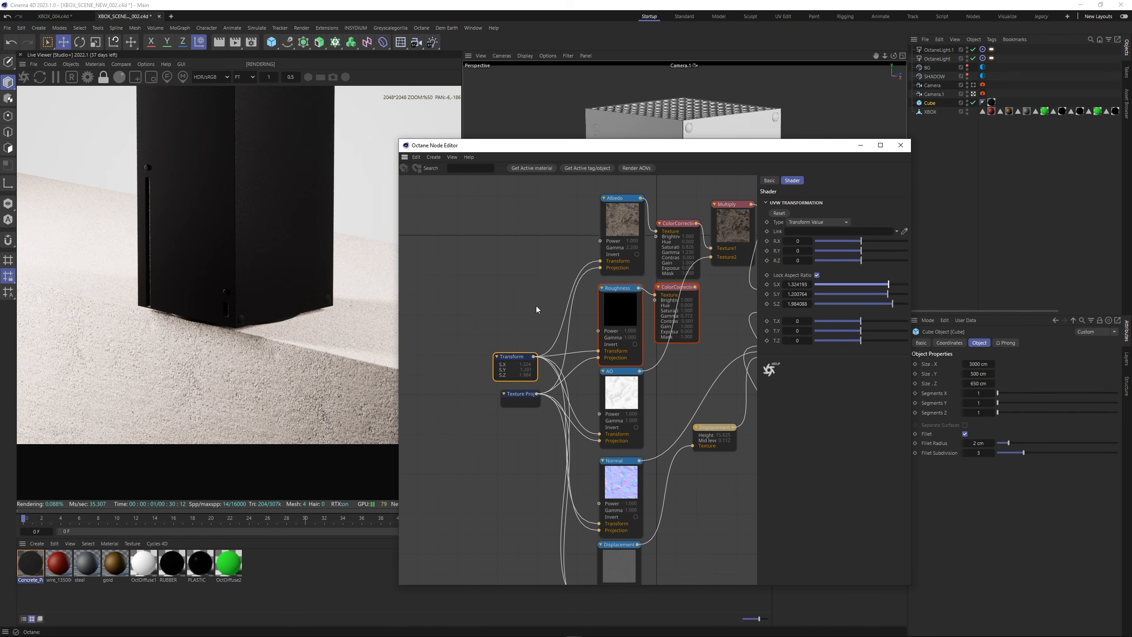
Inspect the rescaled concrete texture around the XBOX's base in the render, and close the node editor.
scroll(246, 380, up, 3)
middle_drag(246, 380, 96, 301)
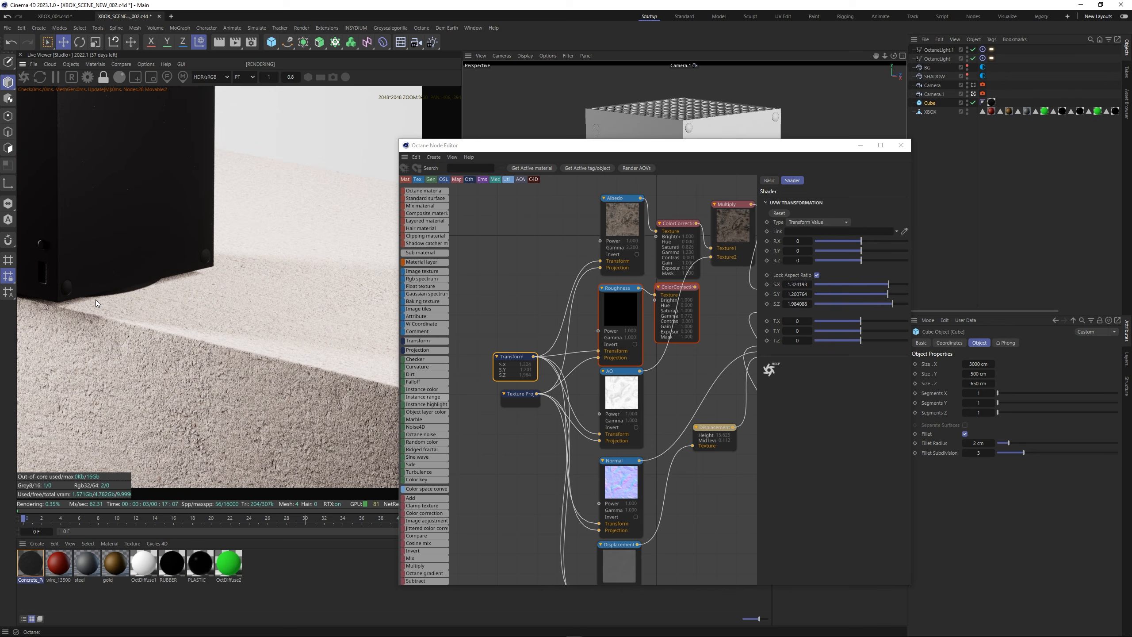
scroll(225, 322, down, 5)
middle_drag(224, 322, 256, 347)
scroll(269, 316, down, 3)
scroll(256, 347, up, 2)
click(900, 145)
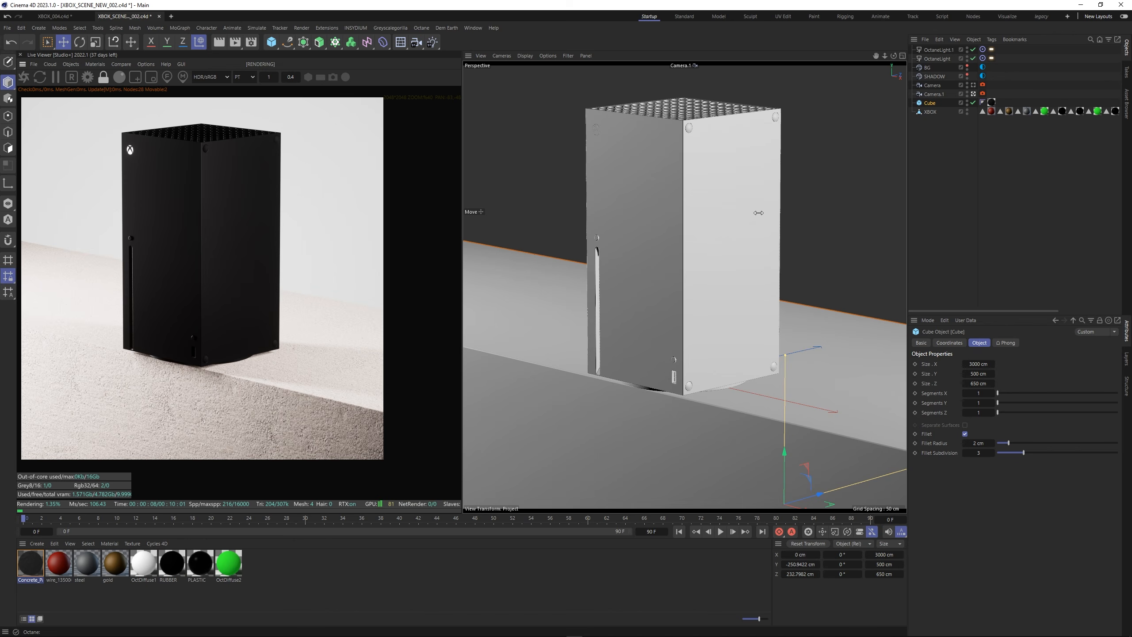
Orbit Camera.1 down to a nearly eye-level angle on the XBOX and inspect the framing in the render.
alt+drag(685, 234, 686, 221)
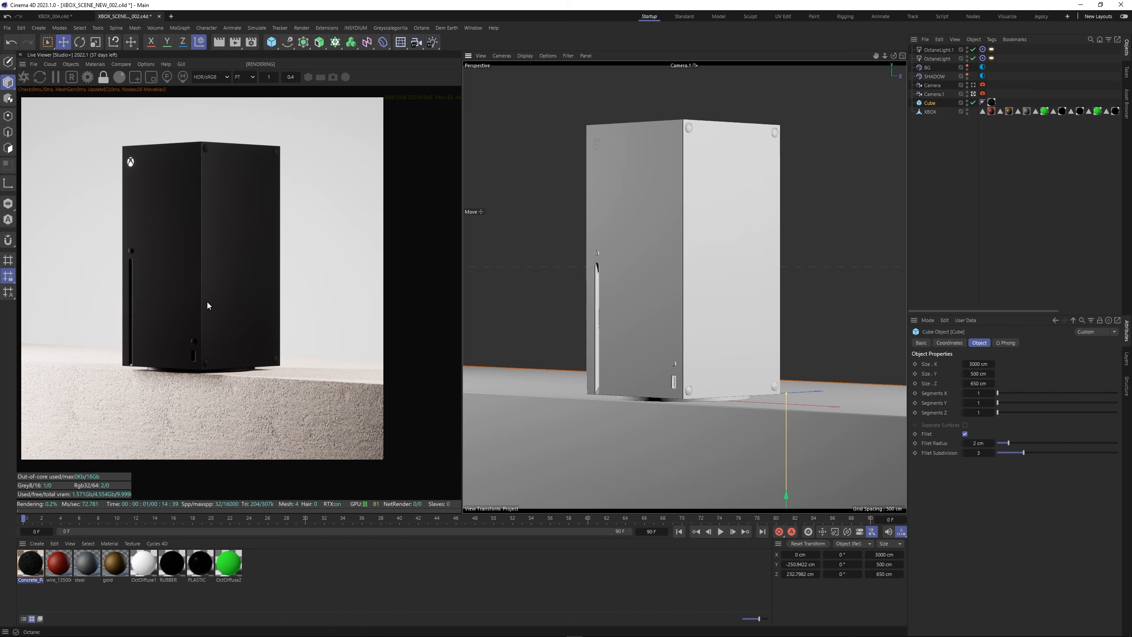
scroll(207, 302, down, 1)
scroll(207, 302, up, 1)
middle_drag(207, 302, 266, 320)
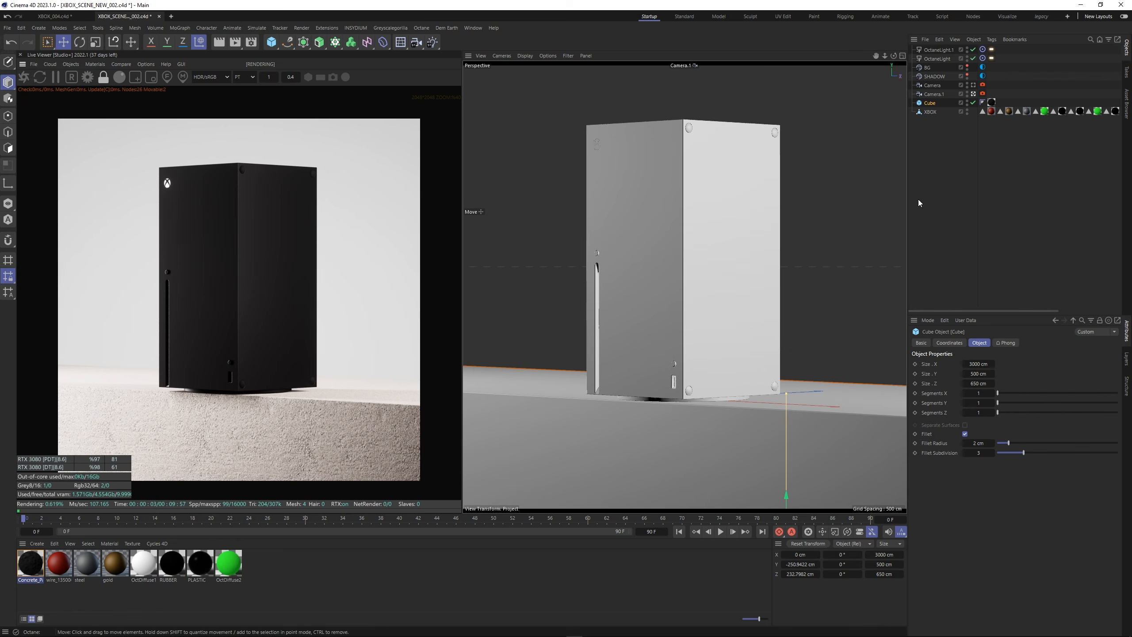
Remove the concrete material from the platform cube and browse the Plaster surfaces in Quixel Bridge.
click(997, 75)
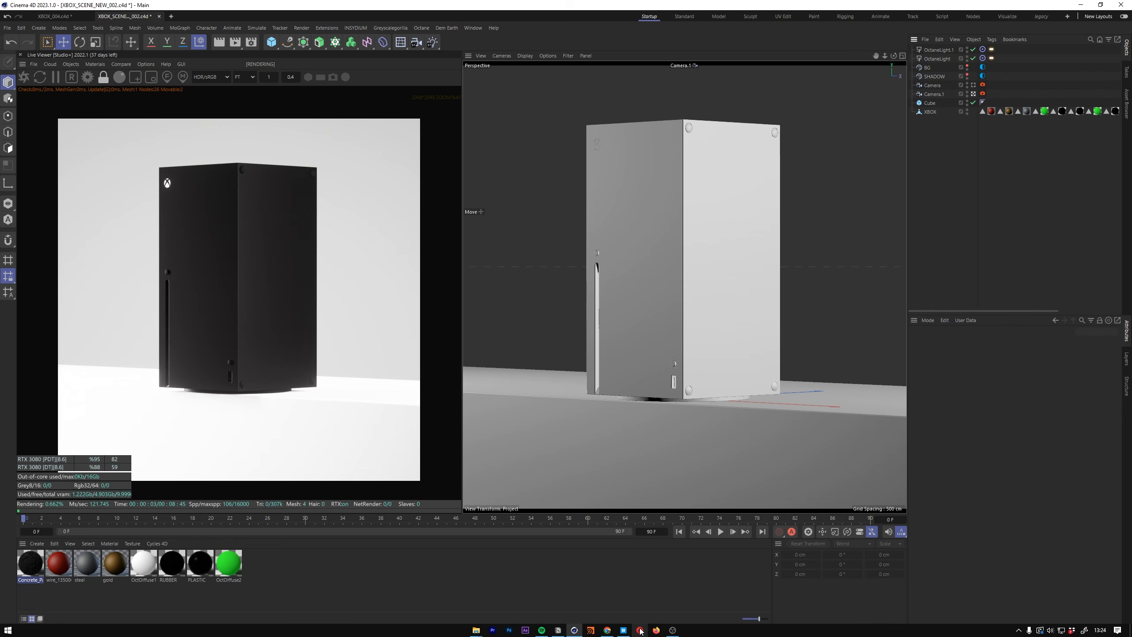
click(624, 631)
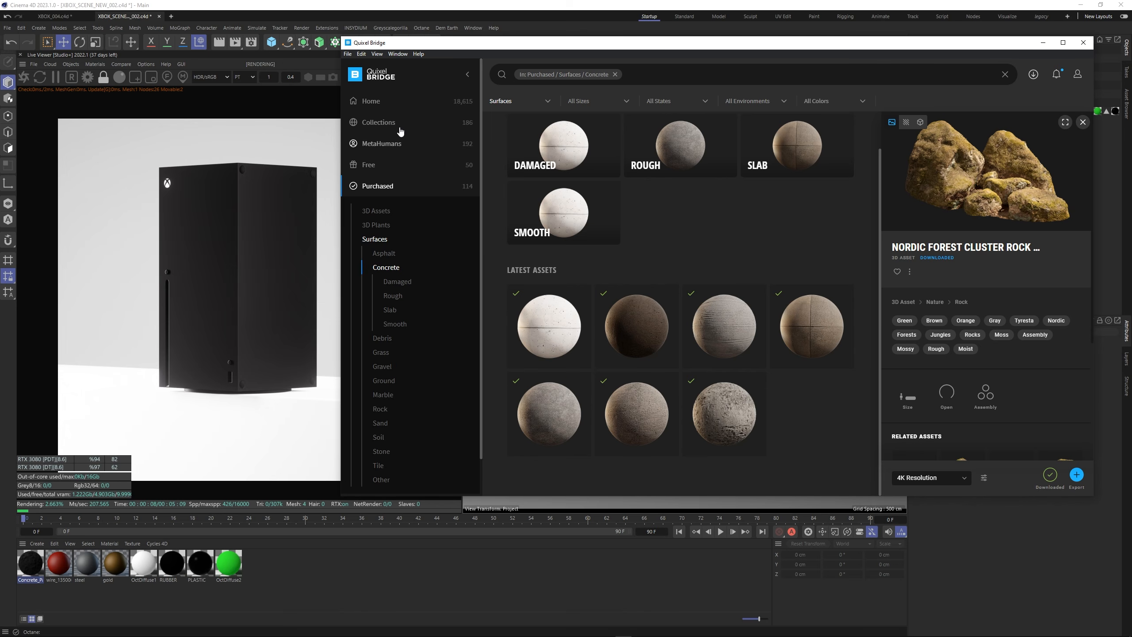
click(385, 107)
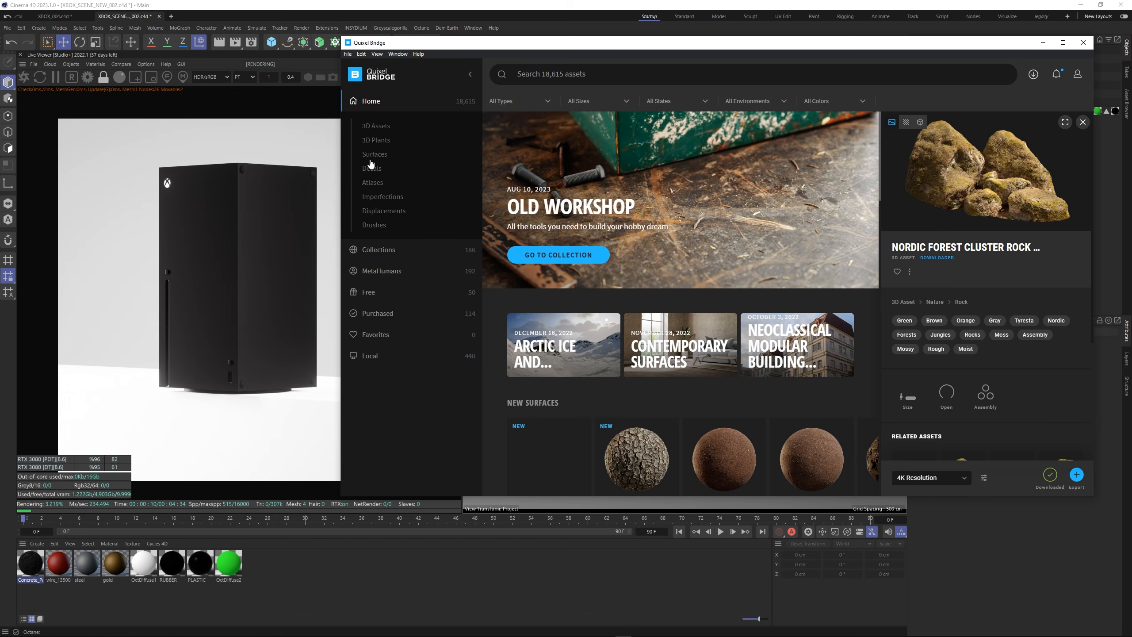
click(374, 154)
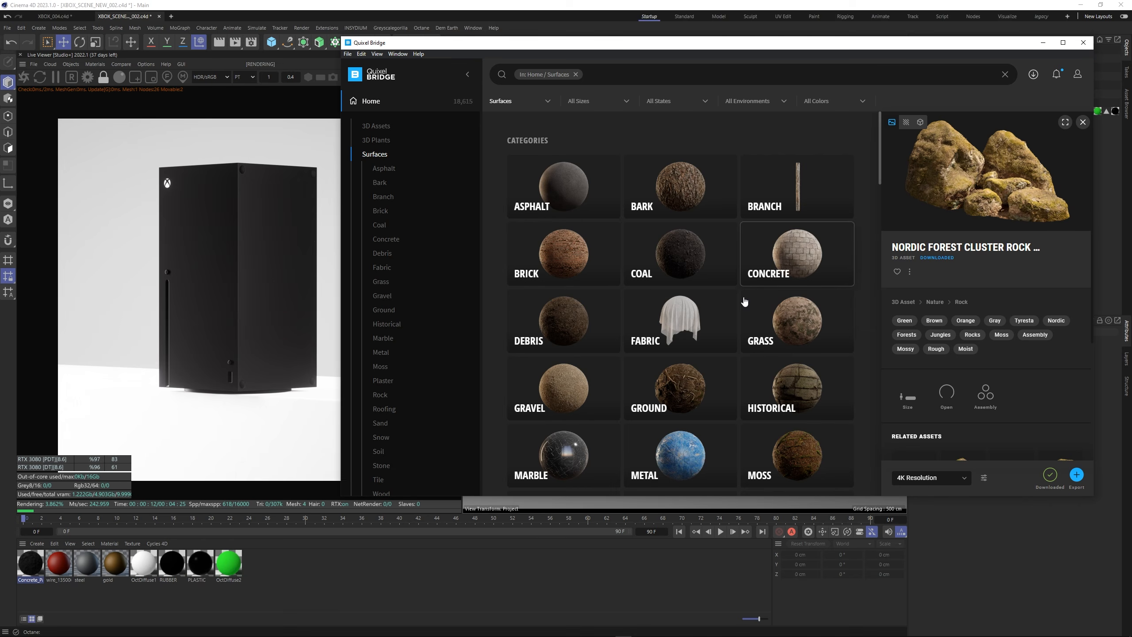
scroll(679, 268, down, 3)
scroll(680, 276, down, 2)
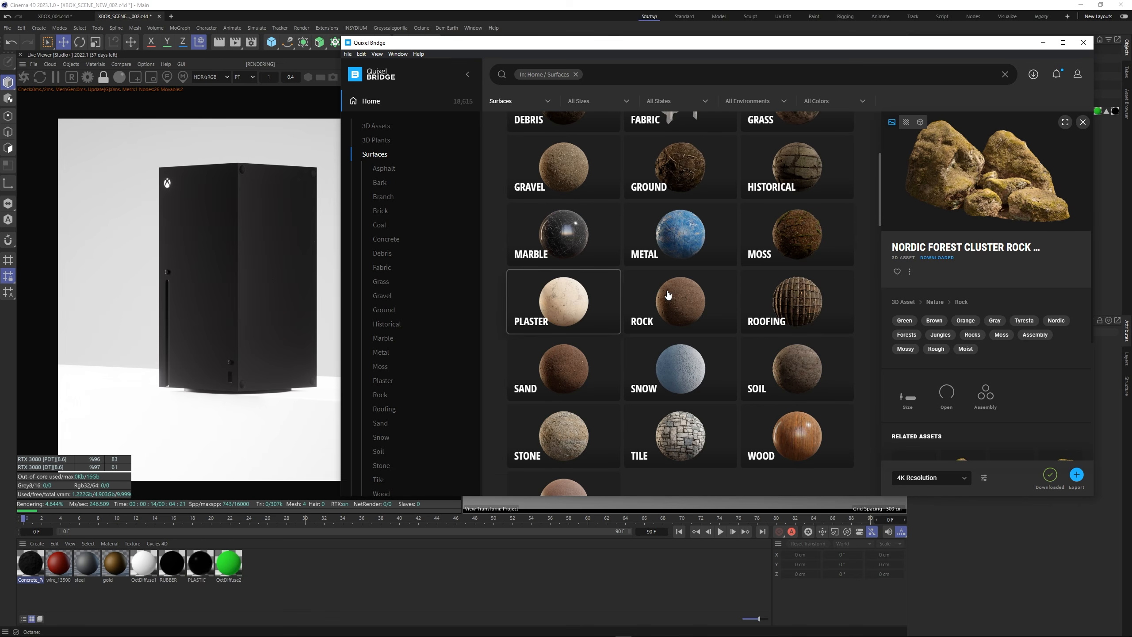
scroll(687, 354, down, 2)
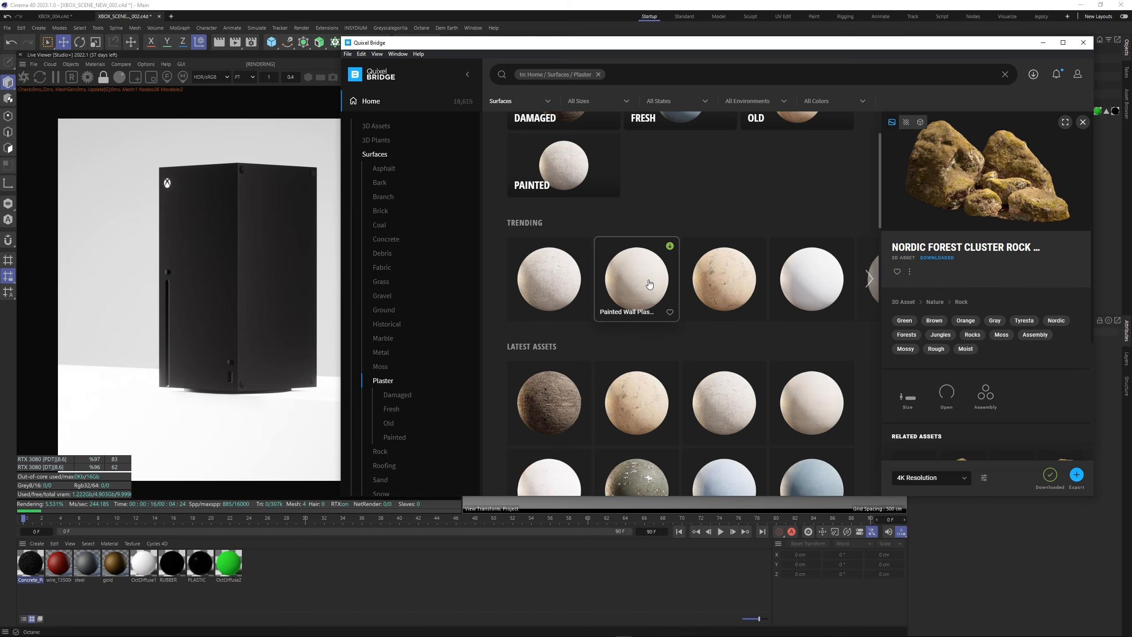
Download the Stucco Facade plaster surface at 4K resolution.
scroll(651, 281, down, 3)
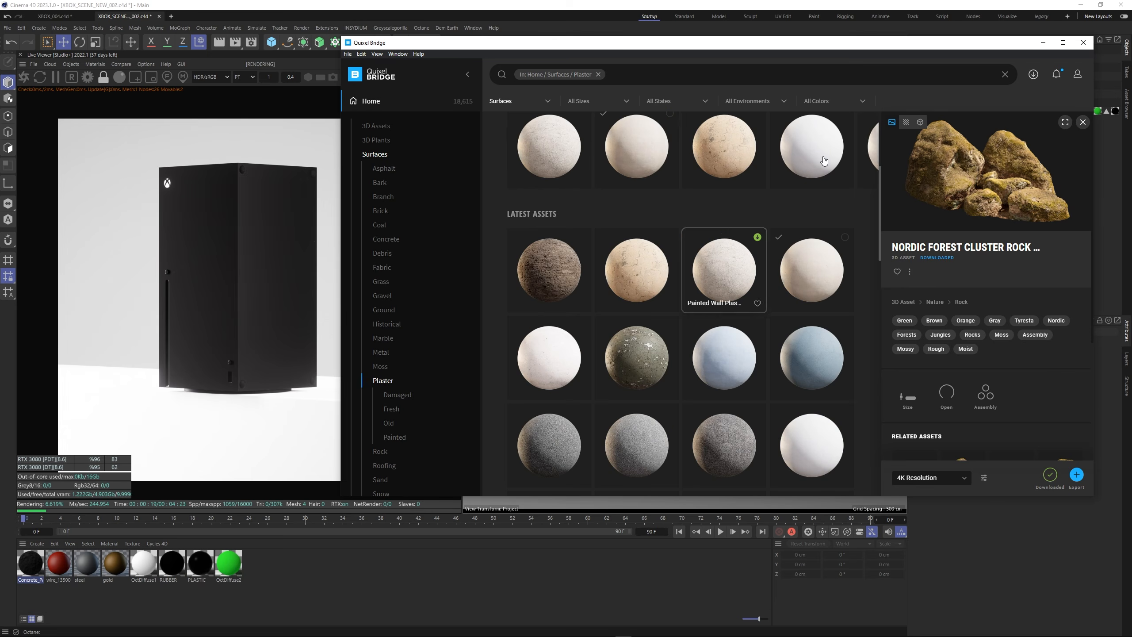
scroll(802, 201, up, 1)
click(807, 203)
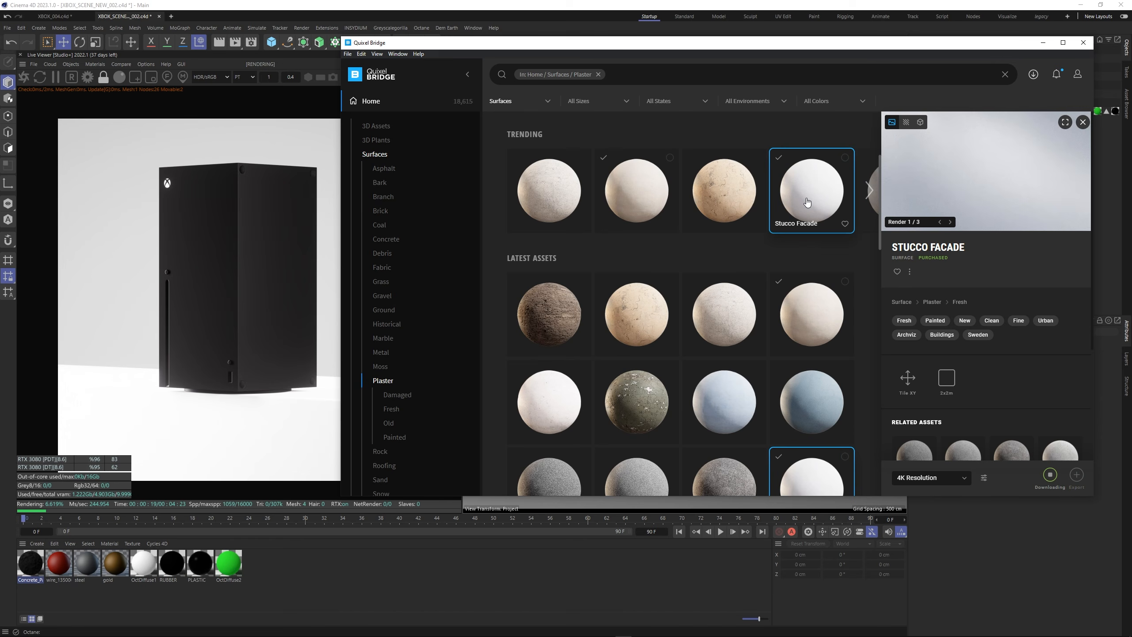
scroll(794, 223, down, 1)
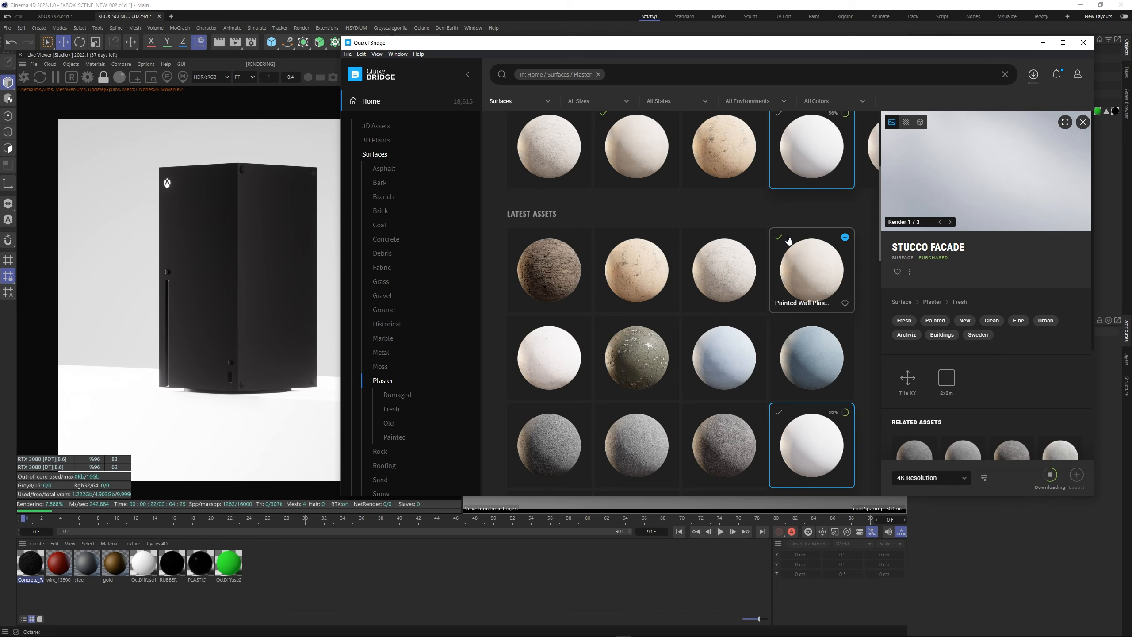
Download the Painted Wall Plaster surface at 4K resolution, export it to Cinema 4D, and return to the scene.
click(548, 368)
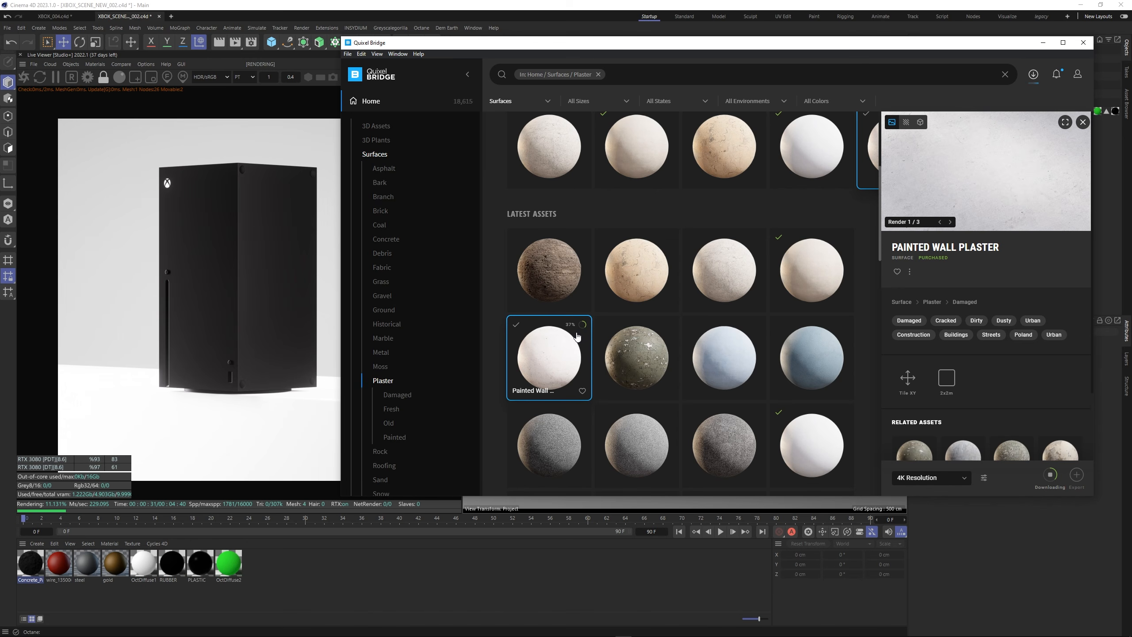
click(584, 326)
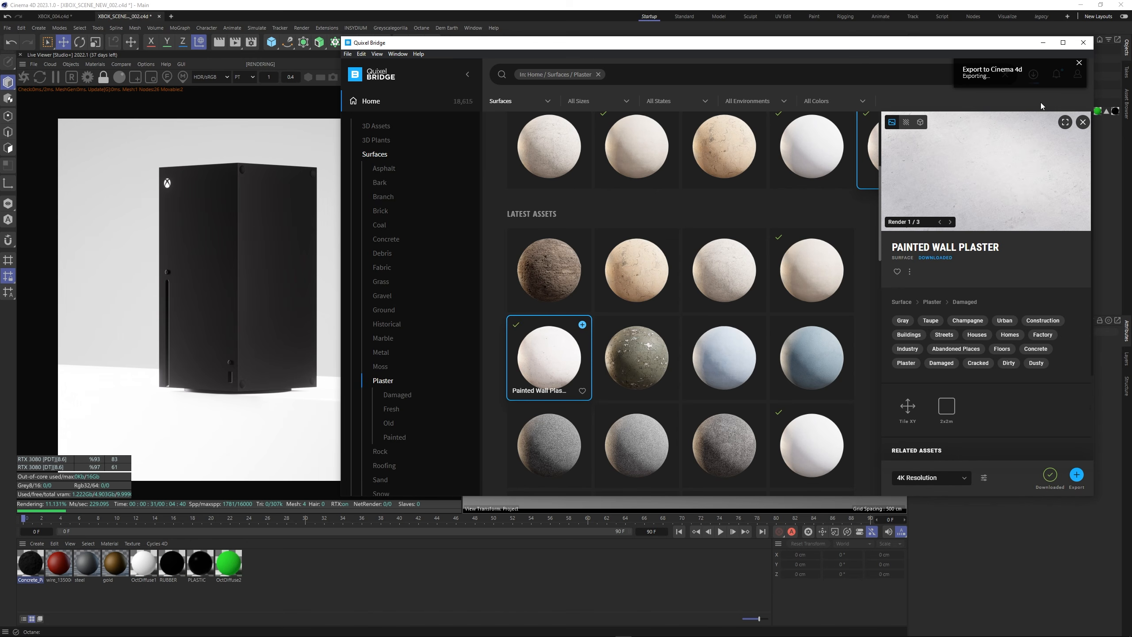
click(1043, 42)
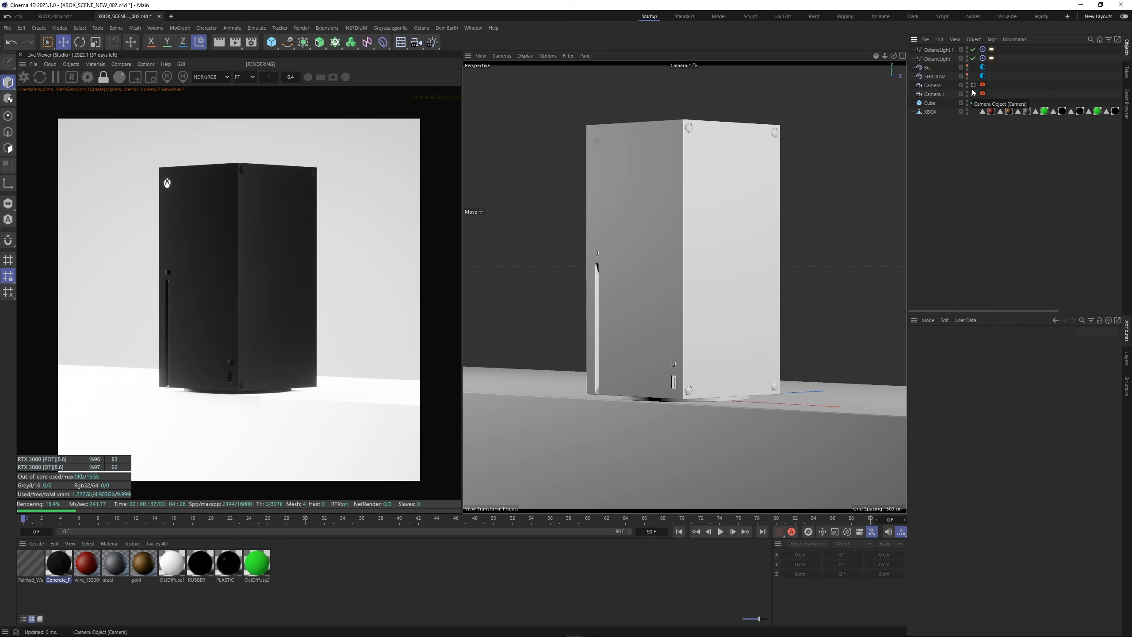
Look through the original low-angle Camera and apply the Painted Wall material to the platform cube.
click(973, 85)
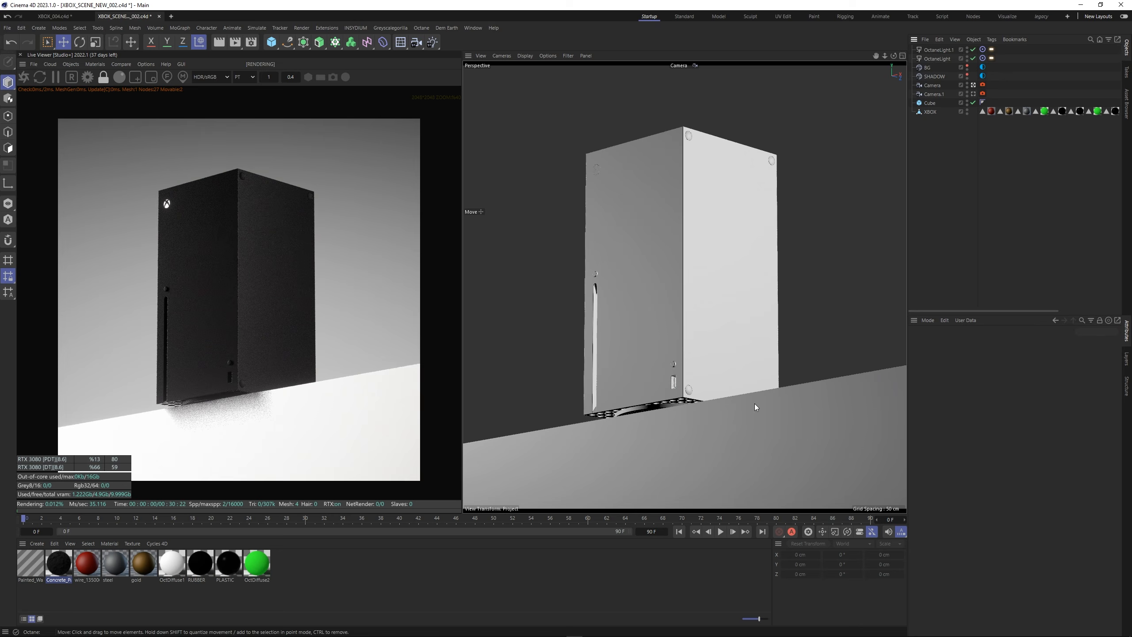
click(17, 576)
drag(922, 112, 923, 104)
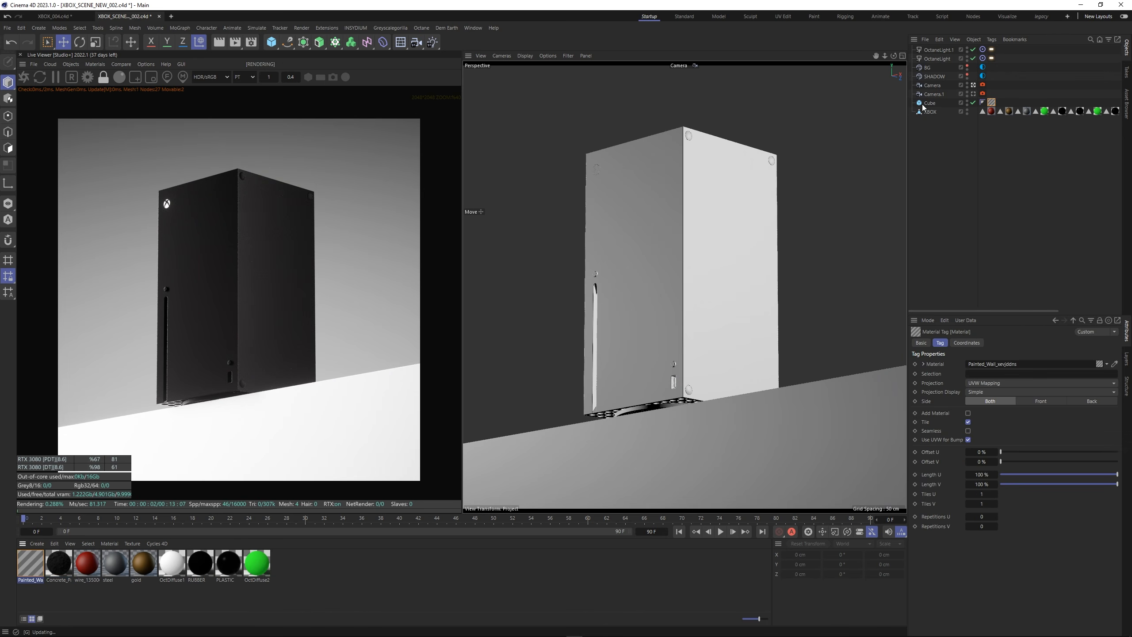
Open the Painted Wall material's node graph and place the editor window clear of the live render.
click(95, 64)
click(105, 86)
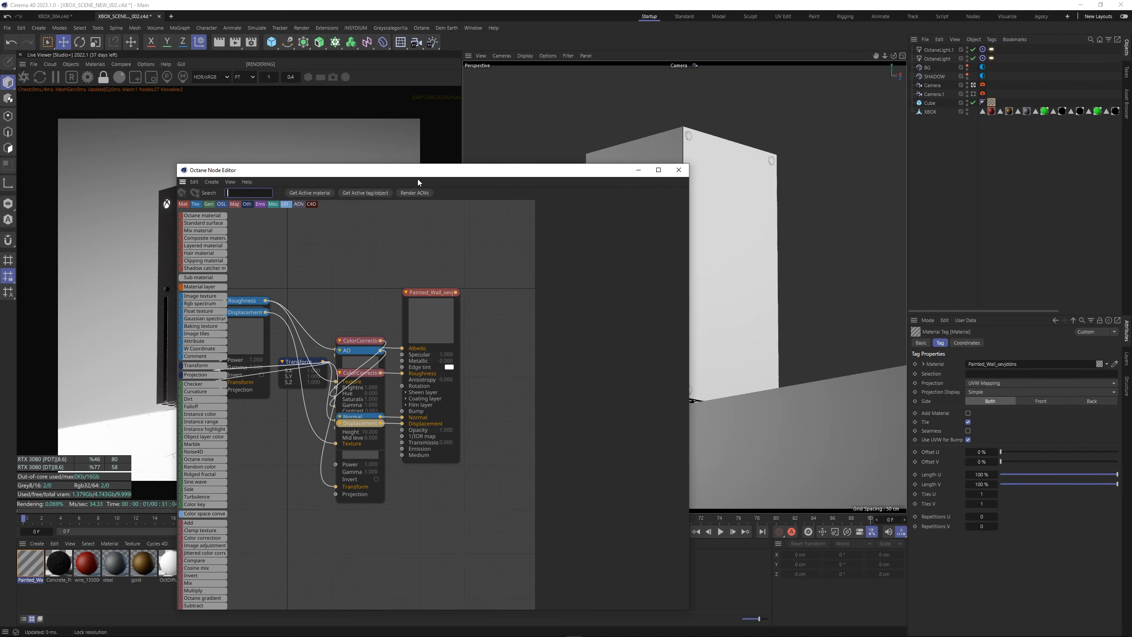
drag(417, 174, 702, 90)
middle_drag(662, 199, 721, 177)
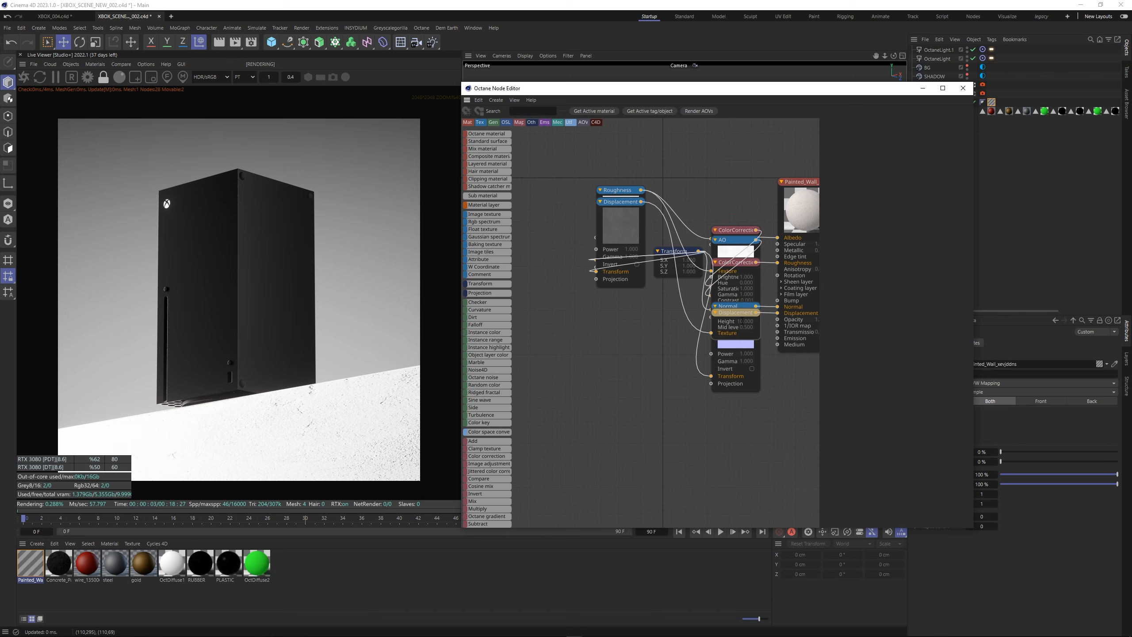
Pull apart the overlapping displacement and texture nodes, and place the Transform node left of the texture maps.
drag(739, 319, 799, 460)
drag(639, 220, 678, 365)
drag(617, 248, 572, 366)
drag(621, 223, 581, 163)
drag(677, 263, 437, 326)
middle_drag(661, 274, 712, 248)
Stack the Albedo, Roughness, Normal, AO and Displacement texture nodes in a single column beside the Transform node.
drag(780, 215, 603, 437)
drag(622, 289, 601, 343)
drag(716, 348, 617, 551)
drag(799, 287, 711, 354)
drag(619, 351, 648, 212)
drag(691, 356, 620, 303)
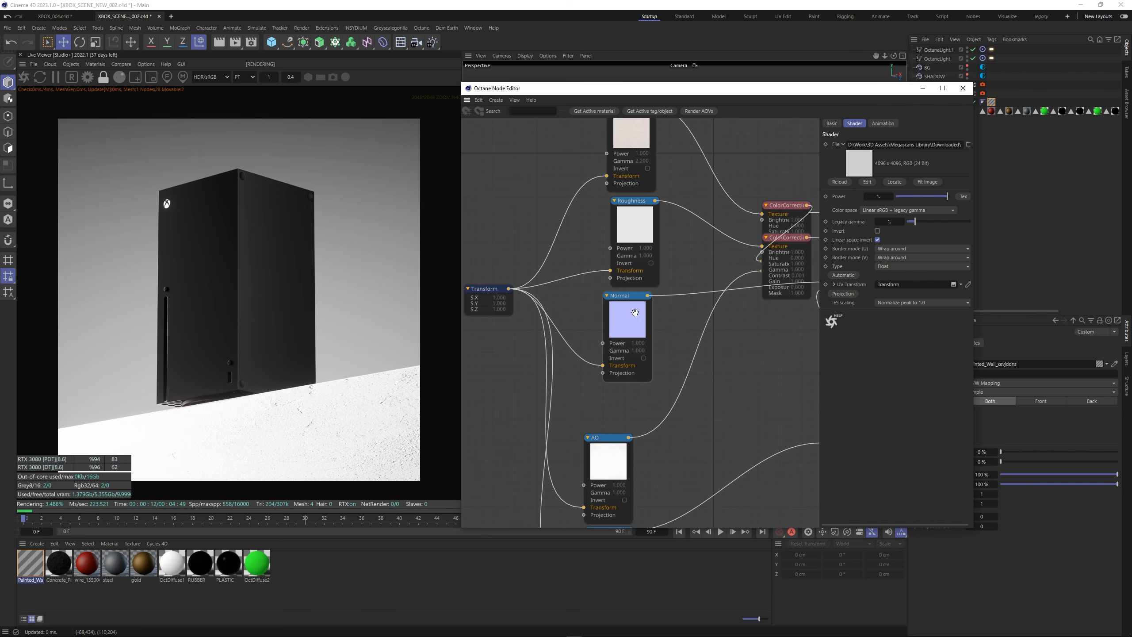
drag(599, 438, 618, 389)
middle_drag(616, 522, 591, 472)
drag(591, 472, 590, 429)
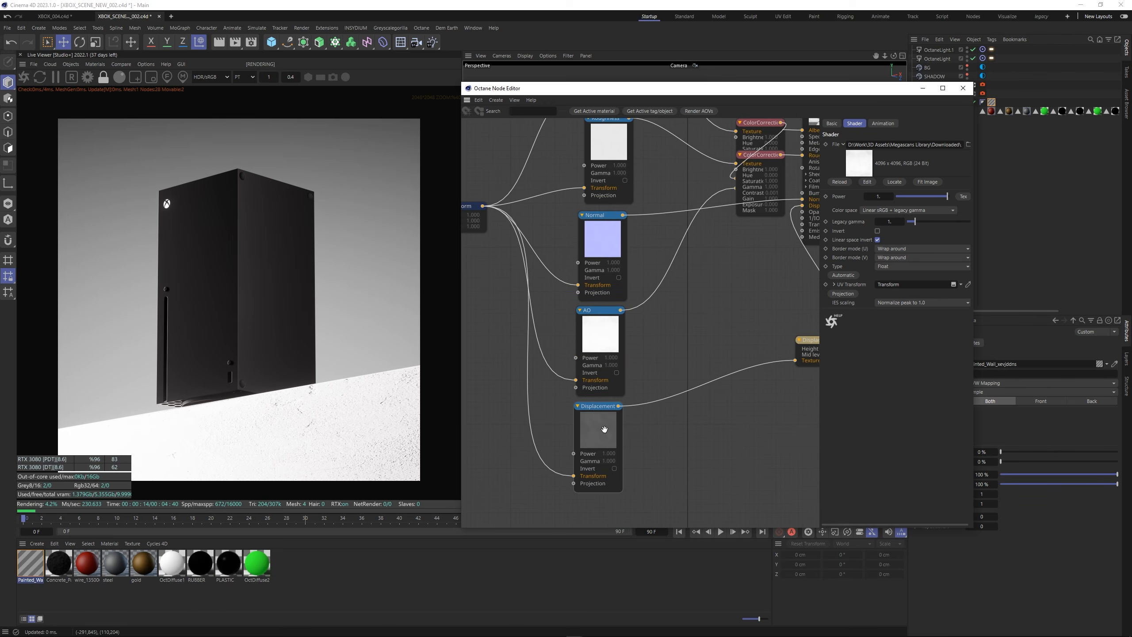
middle_drag(590, 428, 568, 592)
Arrange the Multiply, two ColorCorrection and Displacement nodes in a column between the texture maps and the Painted Wall material.
drag(736, 318, 716, 407)
drag(736, 299, 694, 222)
drag(667, 325, 692, 301)
drag(716, 406, 692, 371)
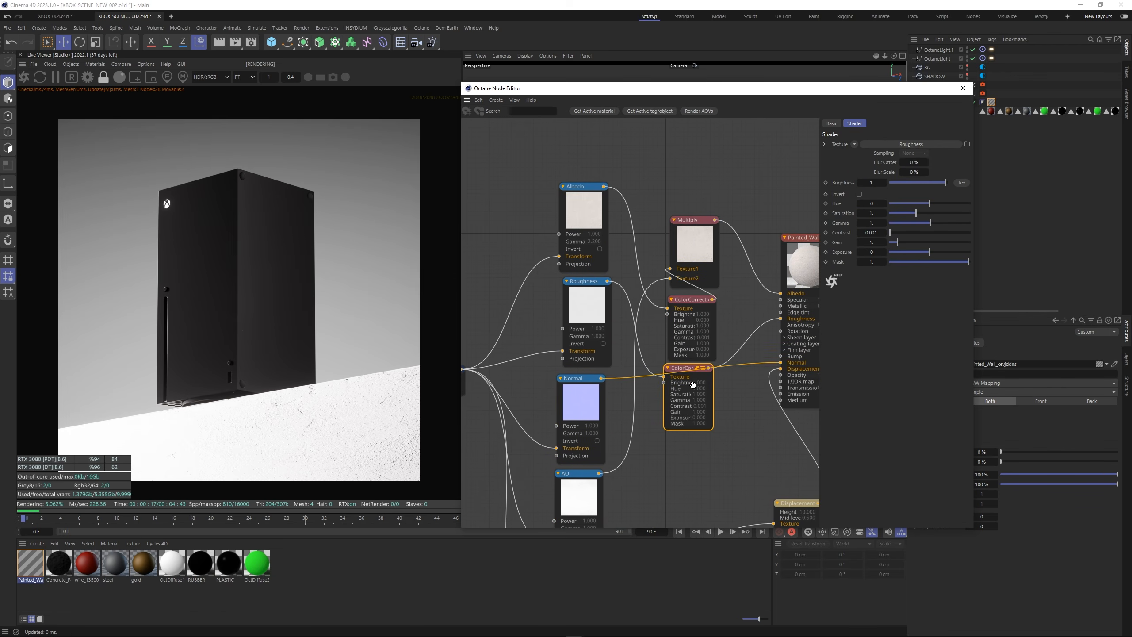
middle_drag(522, 355, 617, 314)
scroll(618, 314, down, 2)
drag(651, 160, 734, 522)
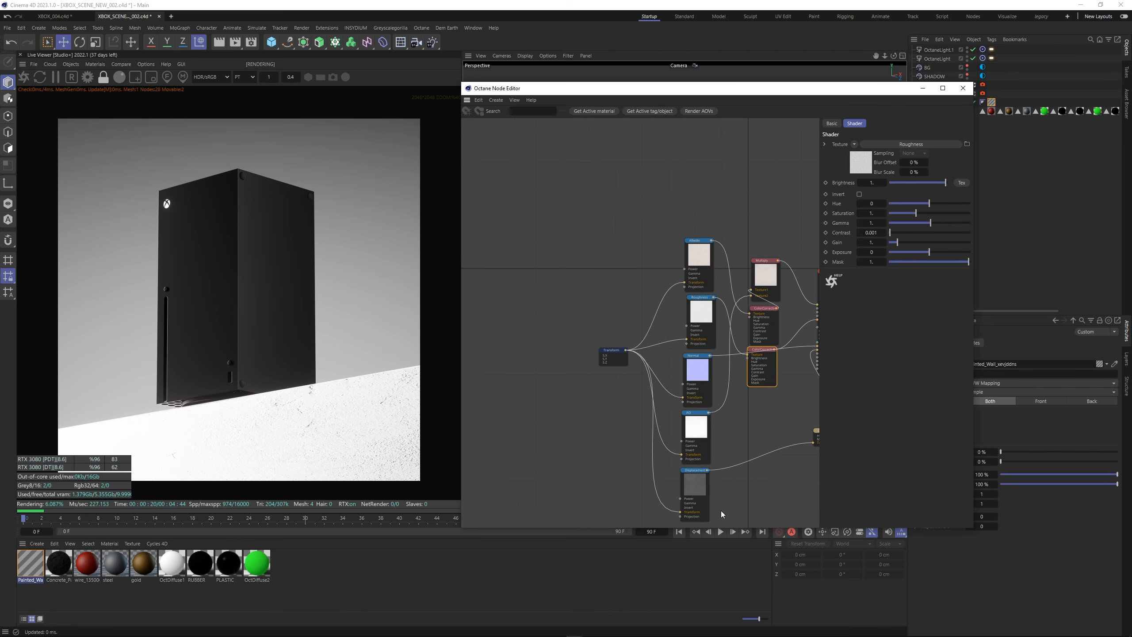
scroll(729, 413, down, 3)
drag(729, 425, 663, 389)
scroll(663, 389, up, 2)
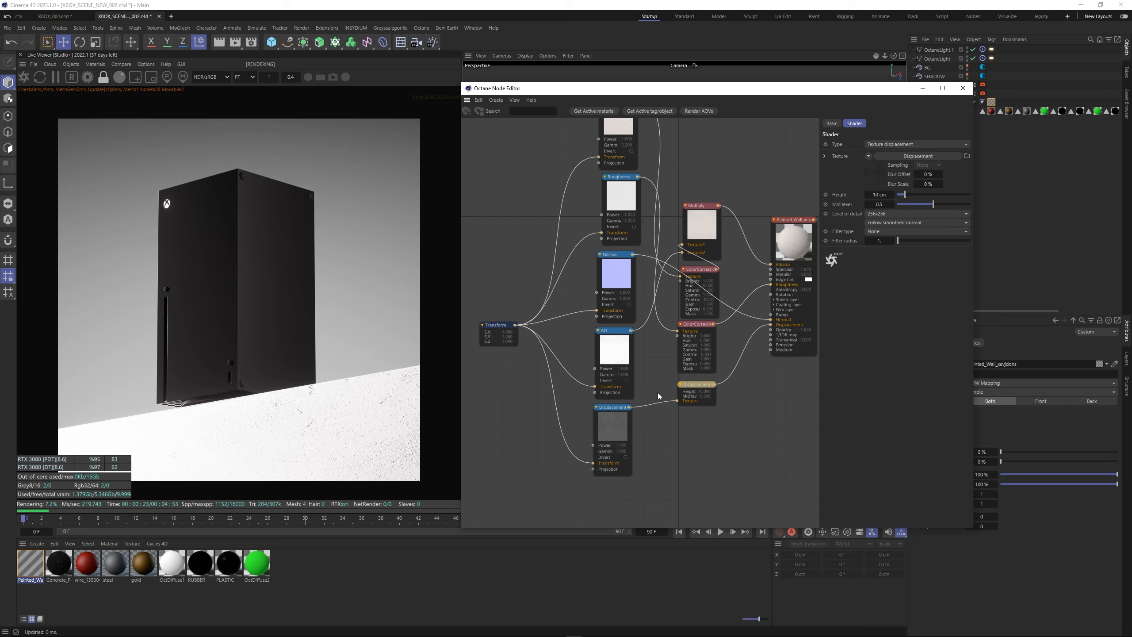
Add a Texture Projection node to the Roughness map and place it beneath the Transform node.
scroll(658, 393, up, 2)
middle_drag(658, 393, 728, 368)
click(680, 148)
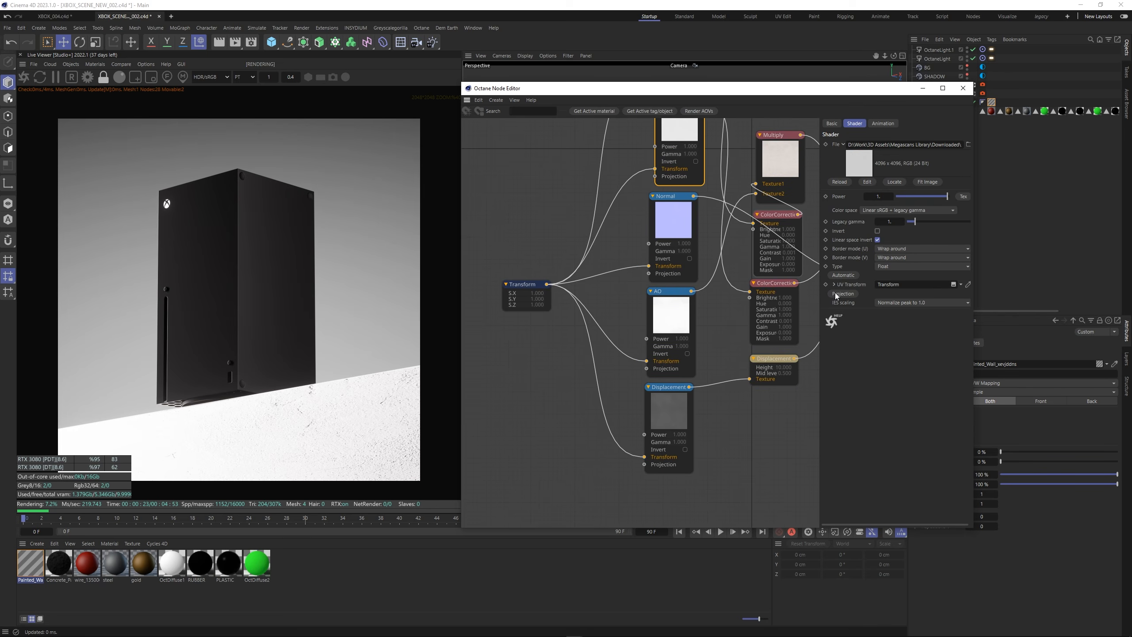
click(836, 295)
drag(633, 176, 544, 323)
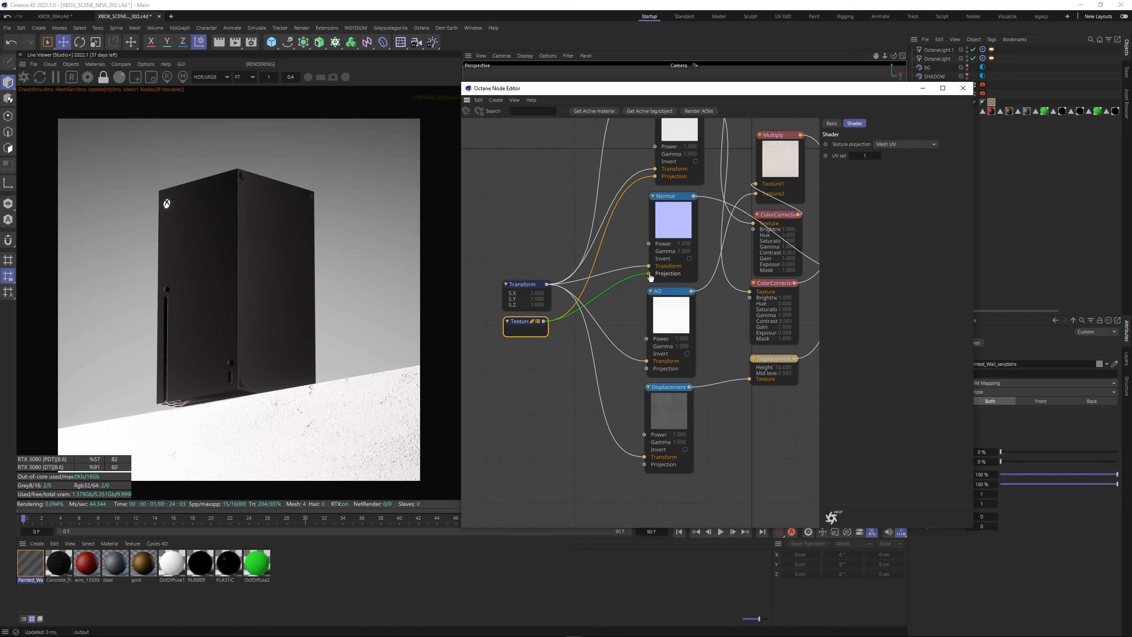
Connect the Texture Projection node to the Projection inputs of the Normal, AO, Displacement and Albedo maps.
drag(650, 278, 649, 274)
drag(654, 371, 647, 368)
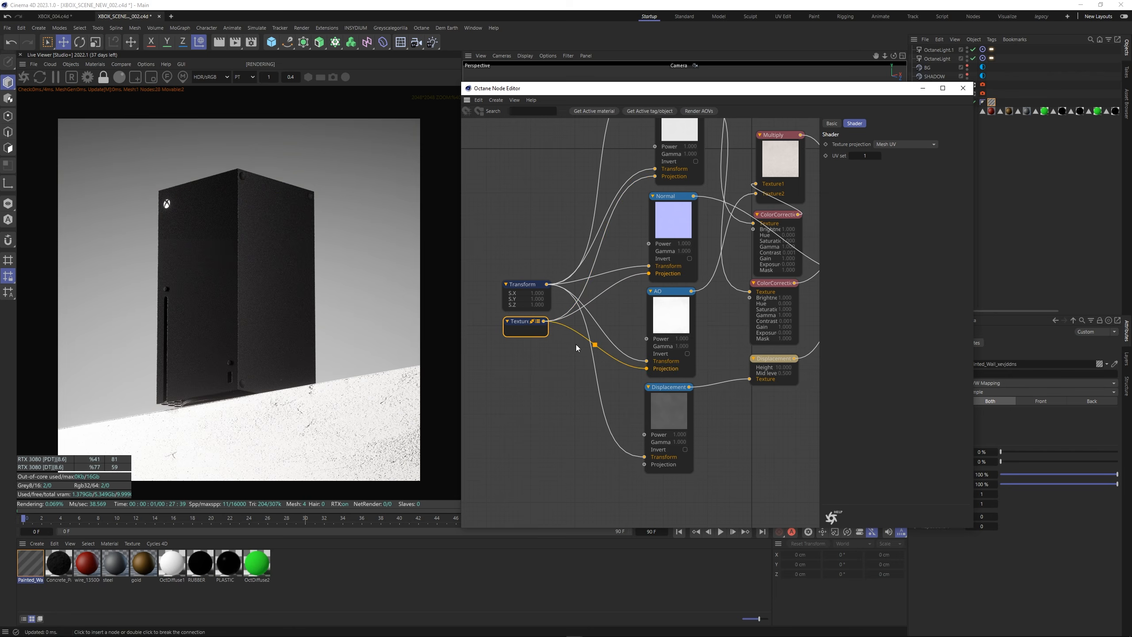
drag(649, 466, 645, 464)
middle_drag(619, 309, 646, 431)
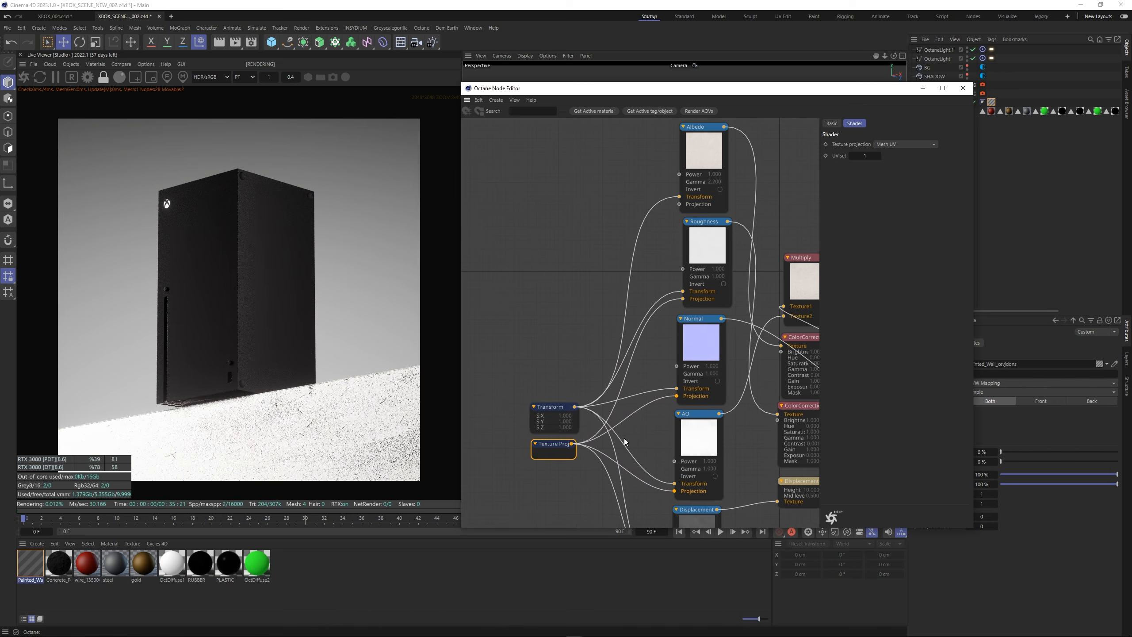
drag(572, 443, 683, 206)
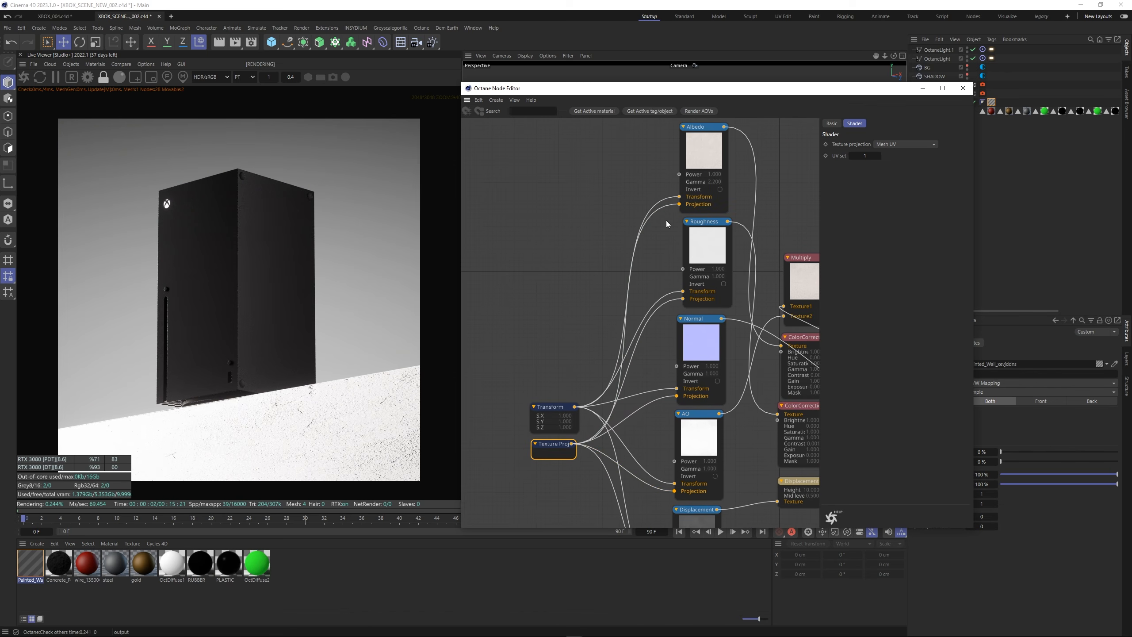
Change the Texture Projection's type, and scale the plaster's Transform node uniformly to about 1.27 with the aspect ratio locked.
click(891, 144)
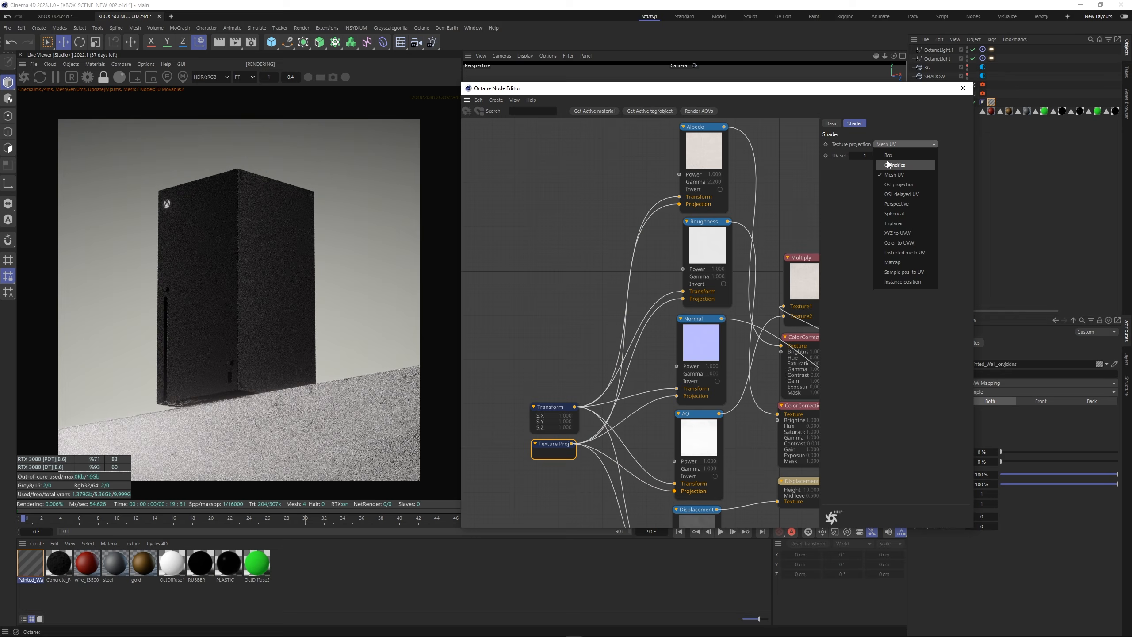
click(547, 412)
drag(941, 227, 940, 229)
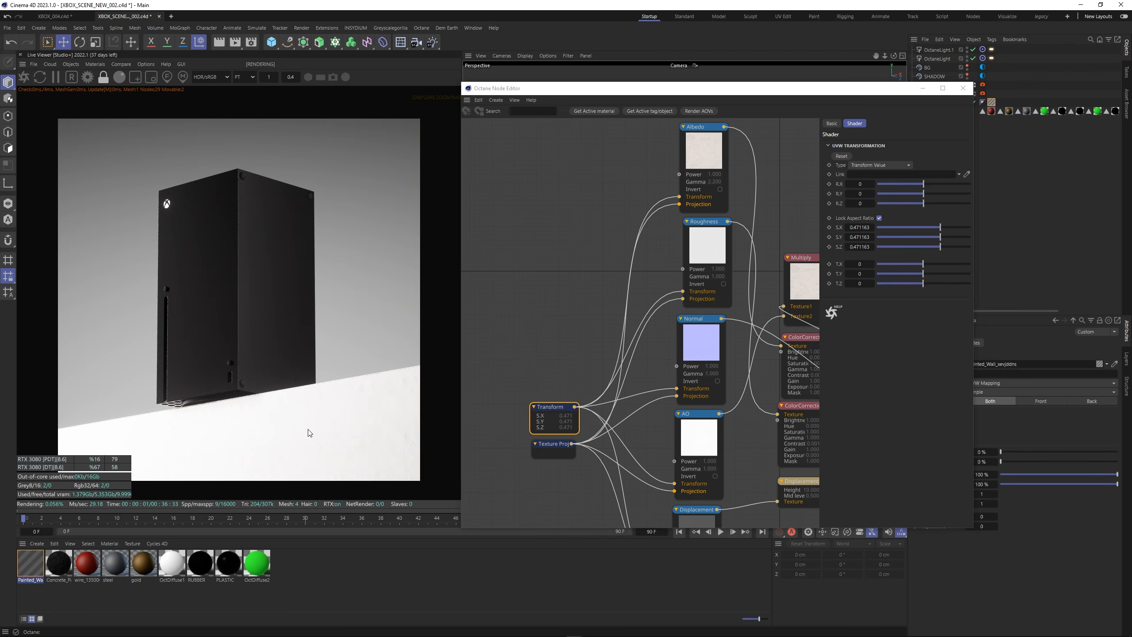
scroll(308, 435, up, 5)
drag(380, 367, 419, 301)
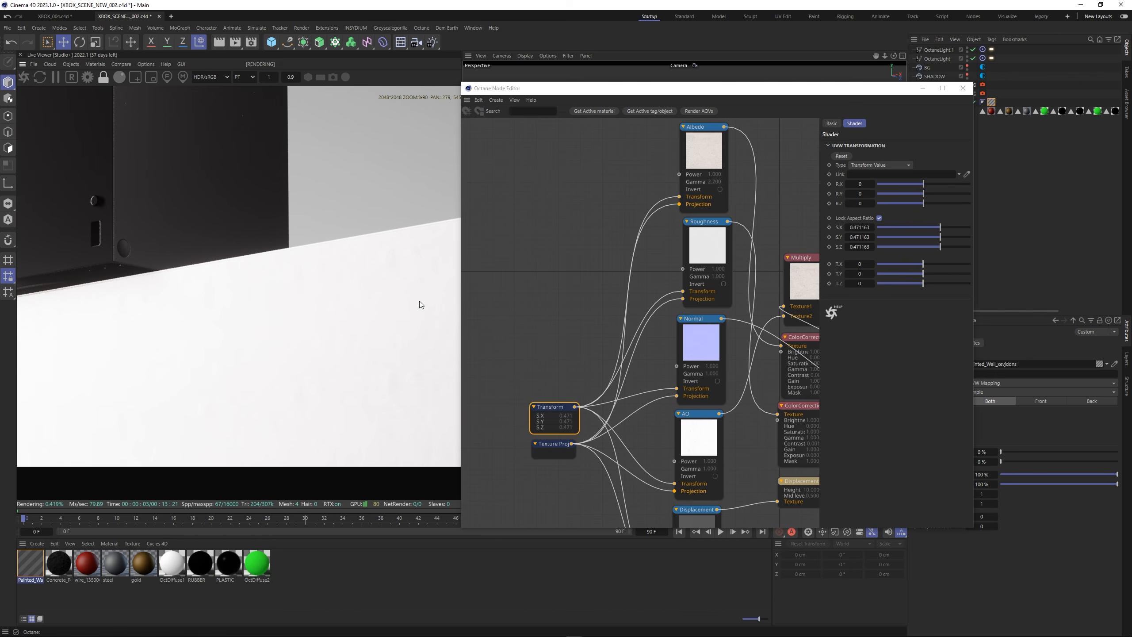
click(948, 229)
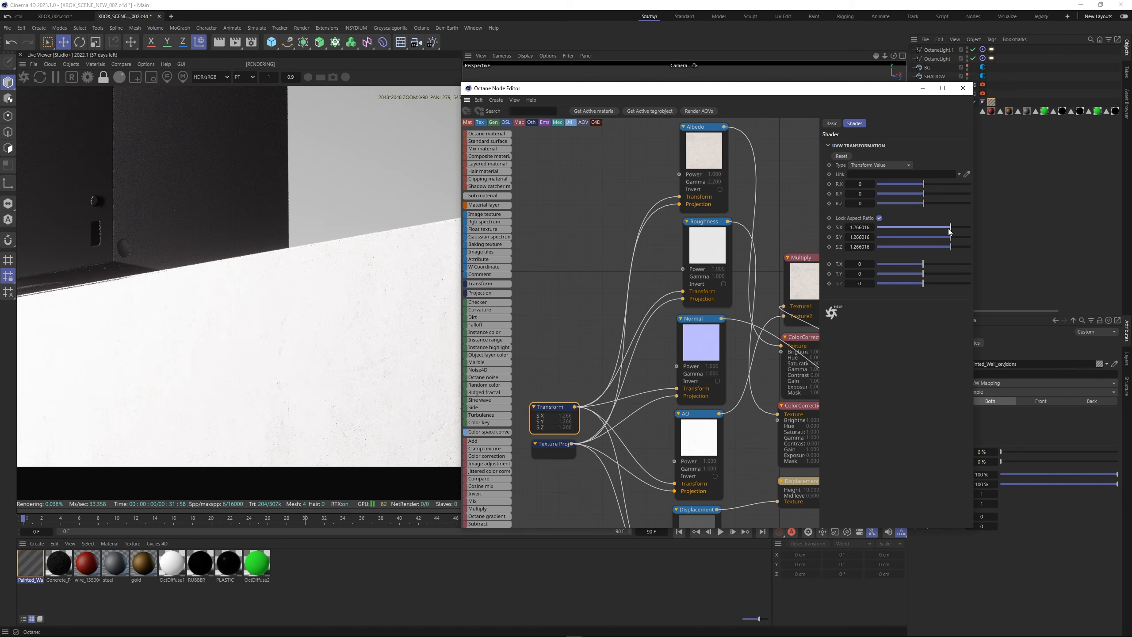
Set the plaster's Displacement node to a 4096x4096 level of detail and a mid level of about 0.306.
middle_drag(704, 288, 577, 264)
click(674, 464)
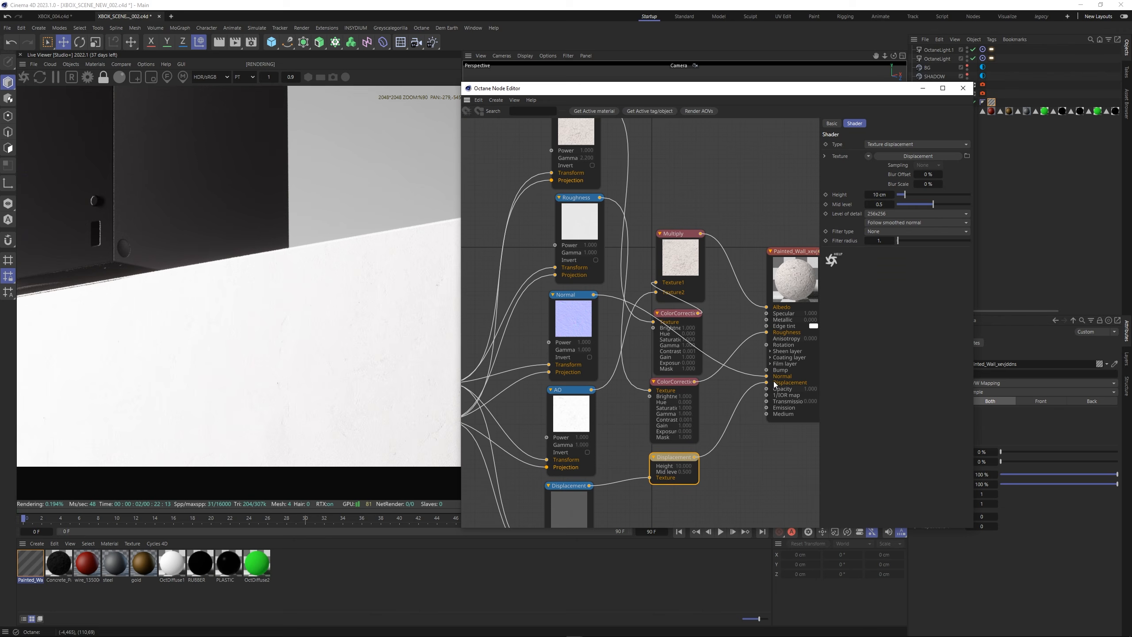
click(883, 213)
click(896, 263)
drag(933, 204, 920, 206)
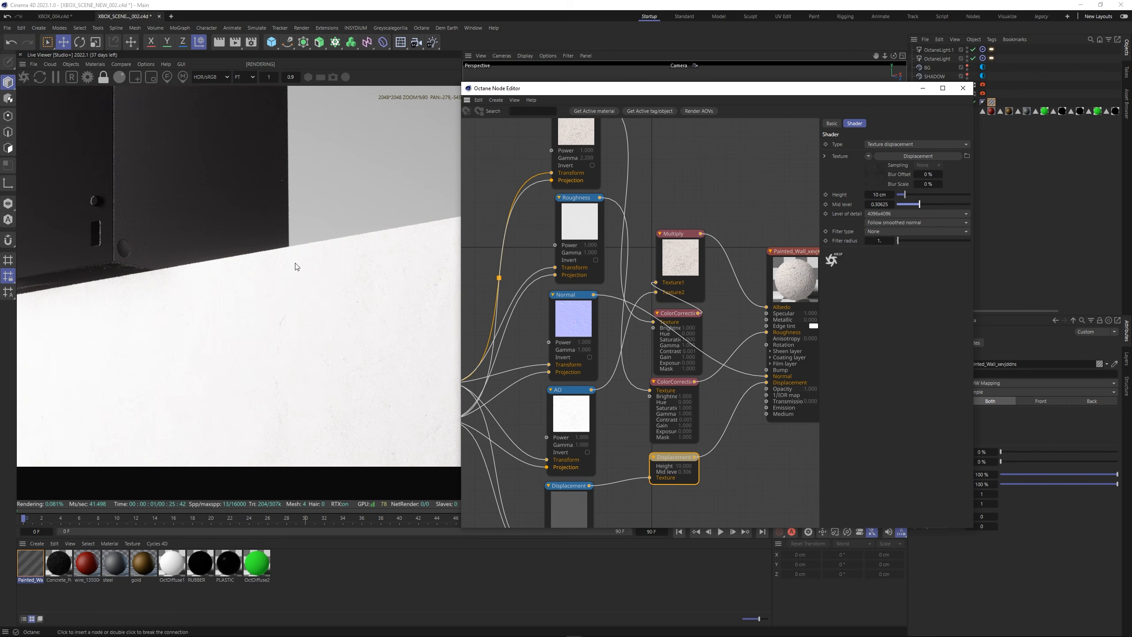
drag(221, 265, 205, 237)
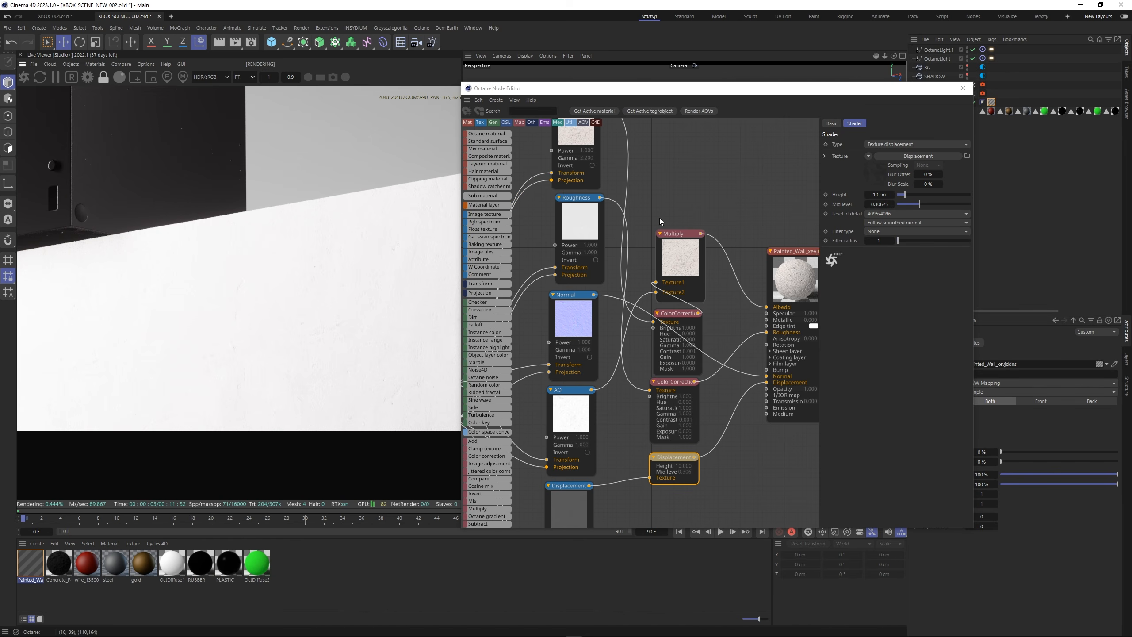
Rearrange the Multiply node and the albedo's ColorCorrection node so they sit side by side beneath the material's upper inputs.
click(676, 313)
scroll(669, 316, up, 3)
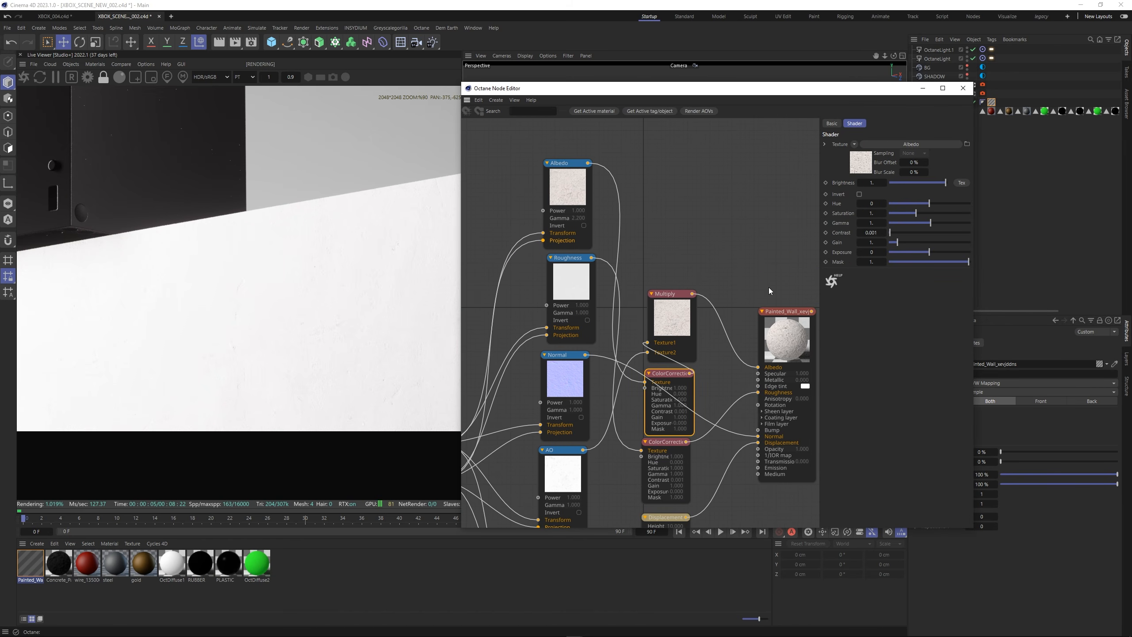
drag(669, 293, 702, 257)
drag(666, 375, 637, 279)
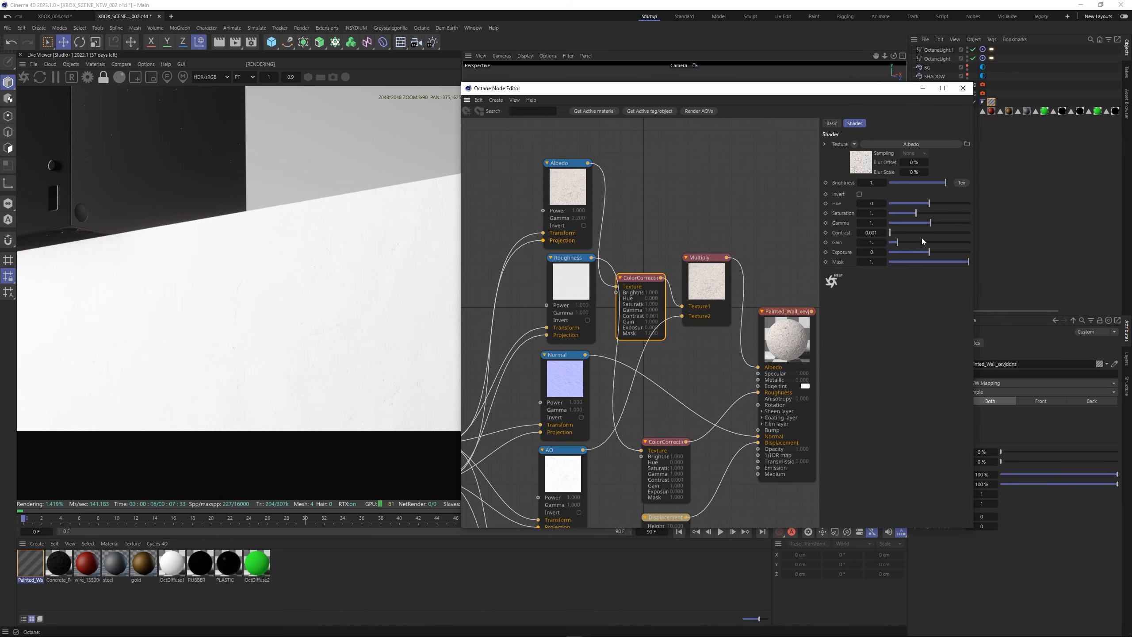
Set the albedo ColorCorrection to saturation 0, contrast about 12.85 and gamma about 1.3, checking the plaster in the render.
mouse_move(936, 227)
mouse_down()
mouse_move(950, 227)
mouse_move(921, 231)
mouse_move(948, 232)
mouse_up()
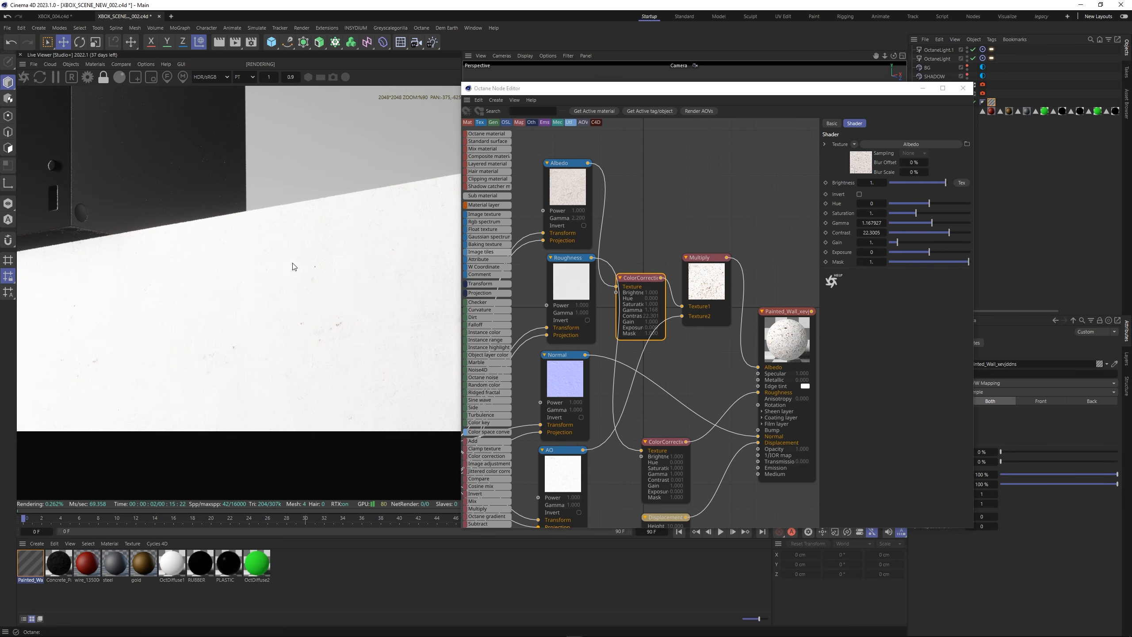
scroll(346, 275, down, 4)
scroll(352, 286, up, 1)
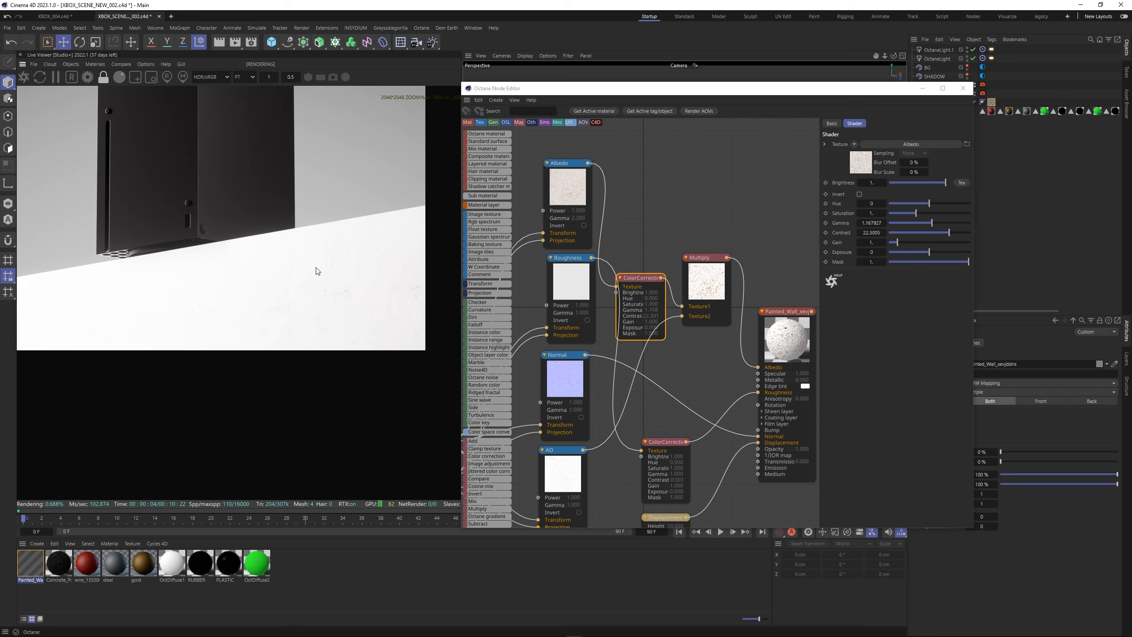
scroll(327, 287, up, 2)
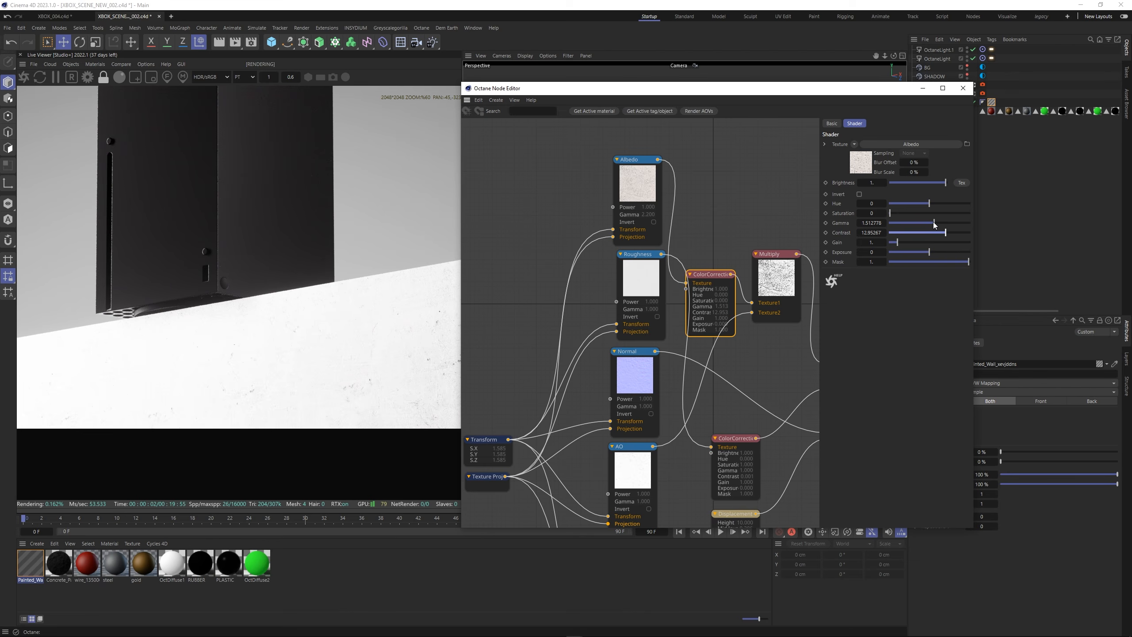
drag(934, 224, 932, 223)
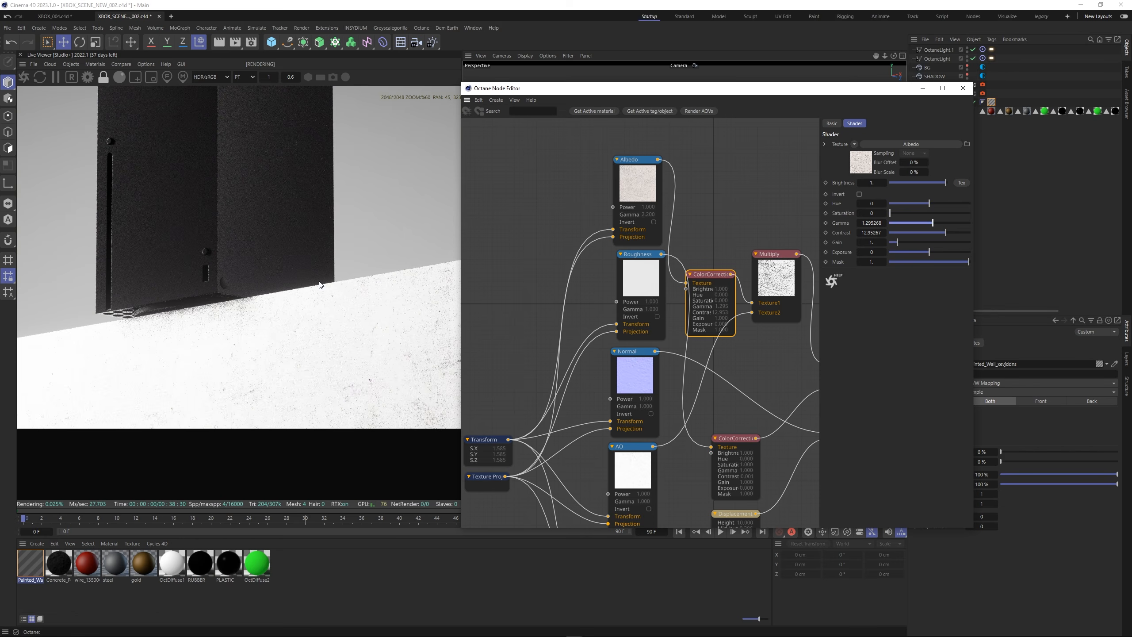
middle_drag(249, 283, 236, 305)
scroll(236, 305, down, 2)
scroll(233, 298, up, 2)
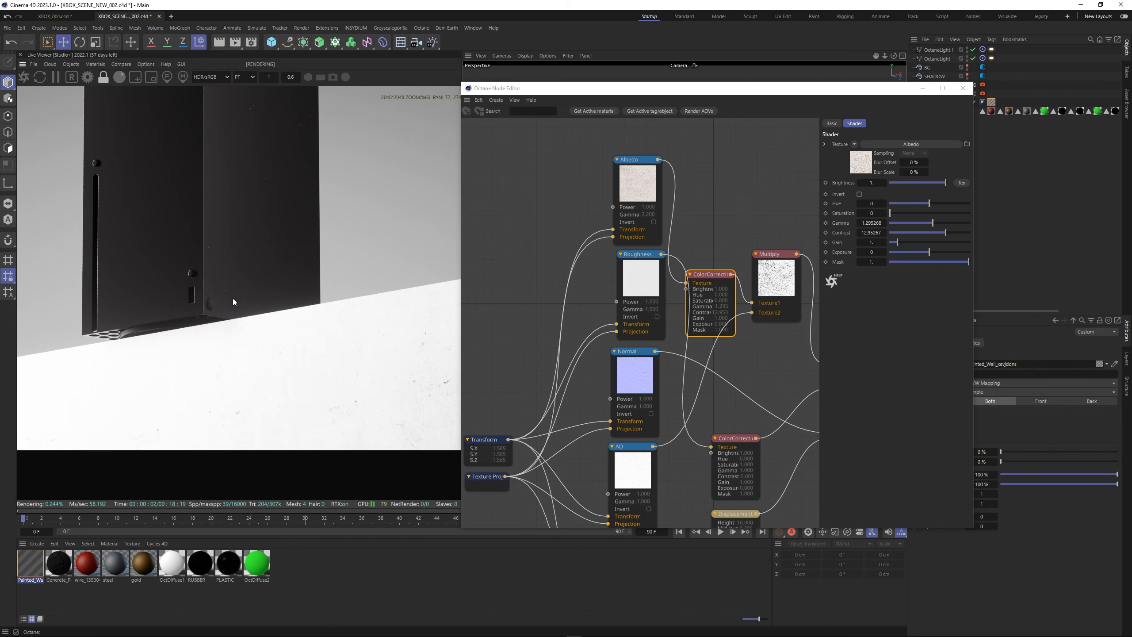
scroll(252, 267, down, 2)
middle_drag(283, 321, 304, 349)
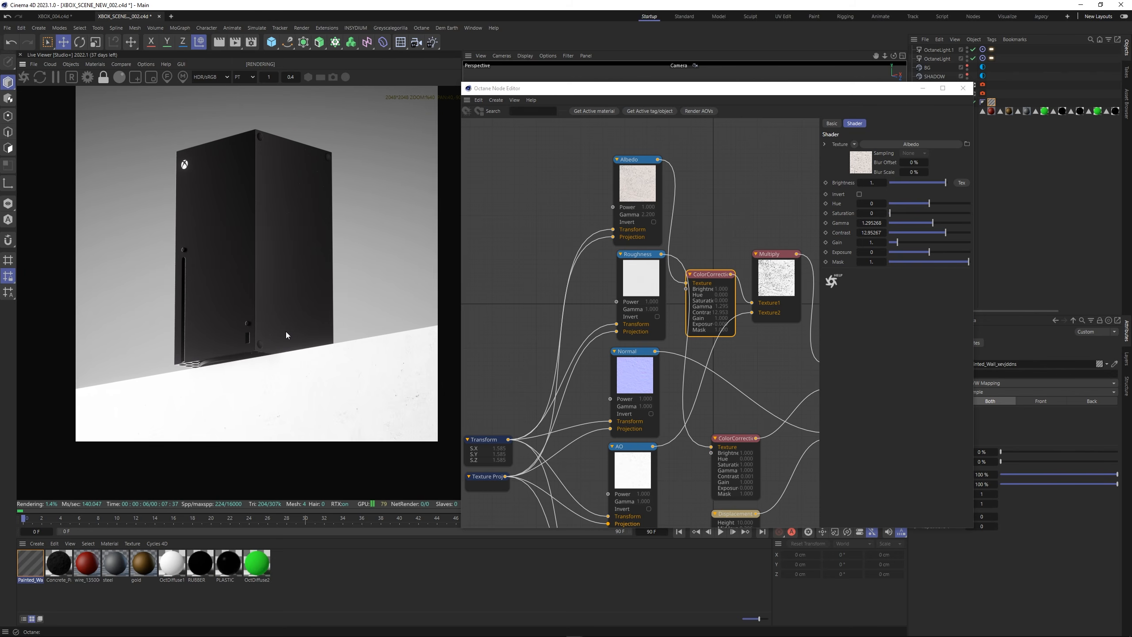
scroll(282, 257, down, 1)
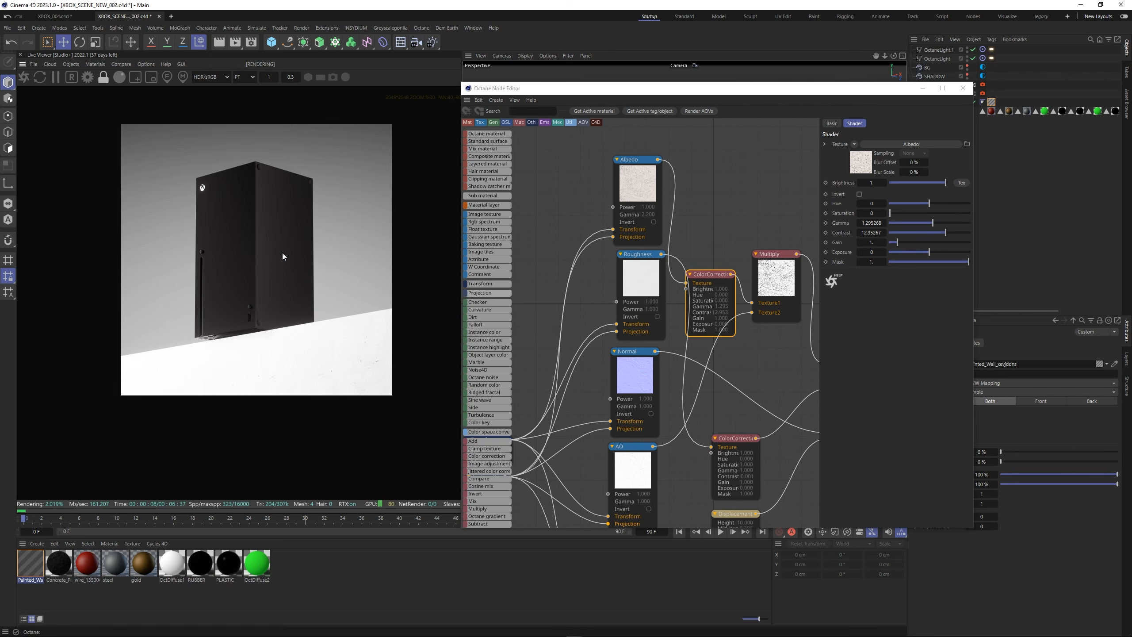
Close the node editor and move the gradient shader's white knot closer to the black knot.
click(964, 89)
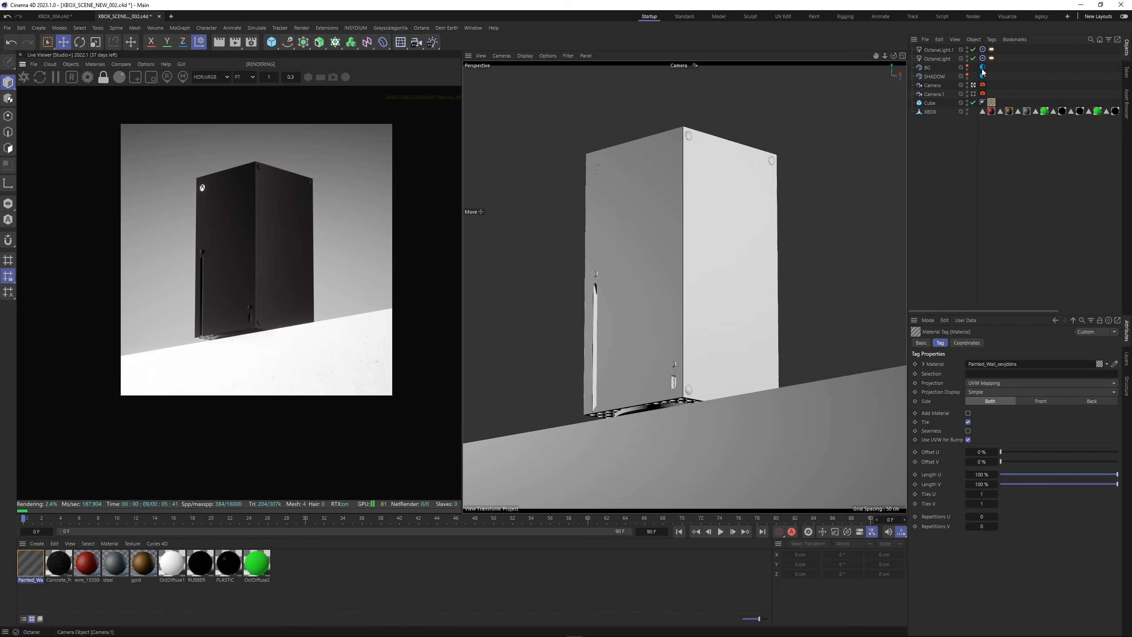
drag(1029, 437, 1036, 437)
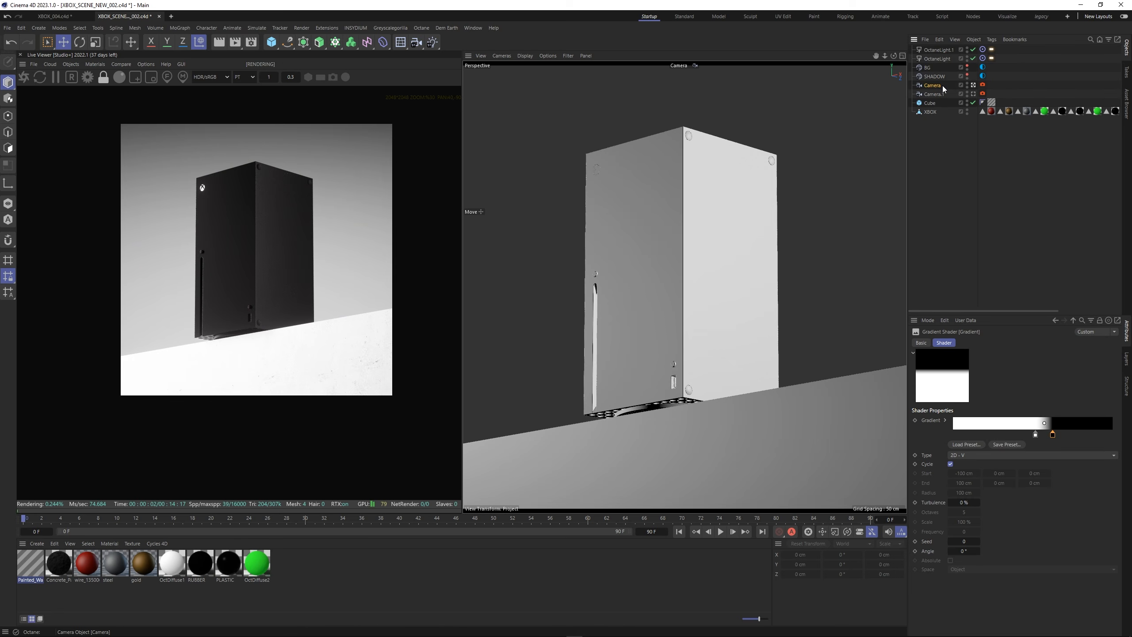
Duplicate the Camera object and look through the new Camera.2.
ctrl+drag(943, 86, 944, 91)
click(974, 94)
click(955, 343)
Set Camera.2's X and Y positions to 0 cm and its heading and pitch rotations to 0°.
click(957, 385)
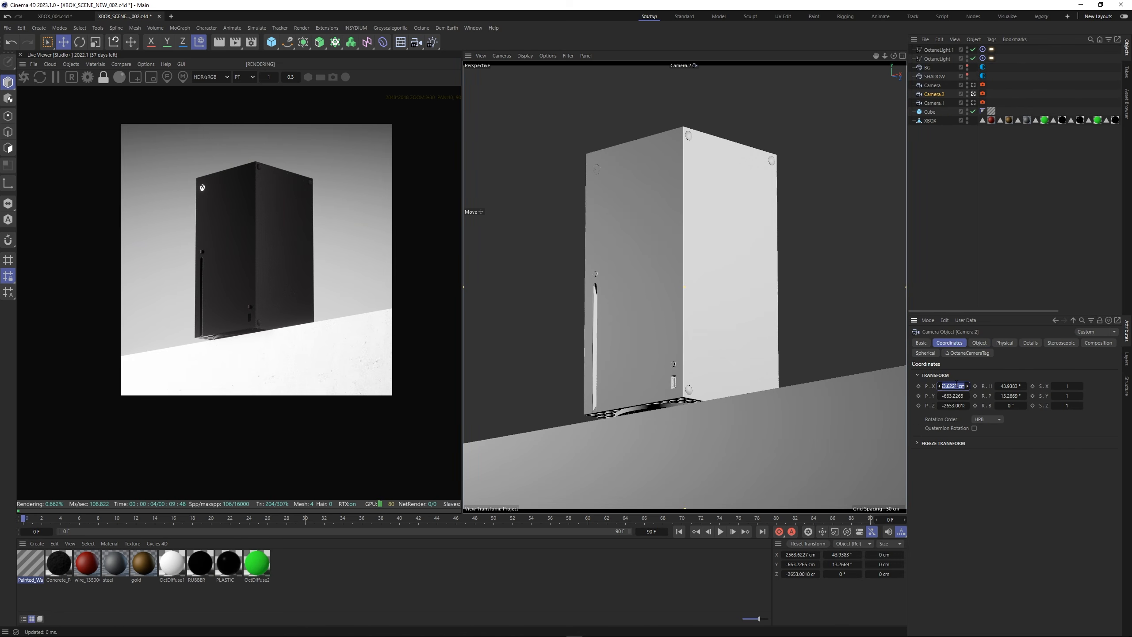
text(0)
key(Tab)
text(0)
key(Tab)
key(Tab)
text(0)
key(Tab)
text(0)
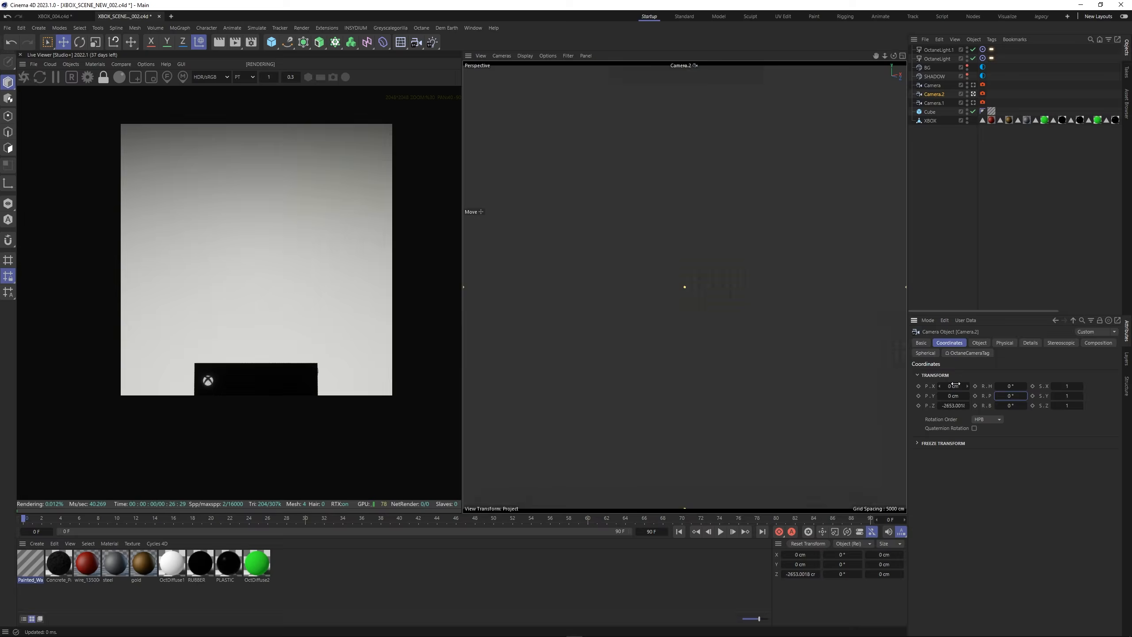
key(Return)
Raise Camera.2 and adjust its distance to frame the whole XBOX front-on, centred in the view.
drag(954, 395, 1048, 395)
mouse_move(886, 55)
mouse_down()
mouse_move(869, 56)
mouse_move(887, 53)
mouse_up()
click(955, 151)
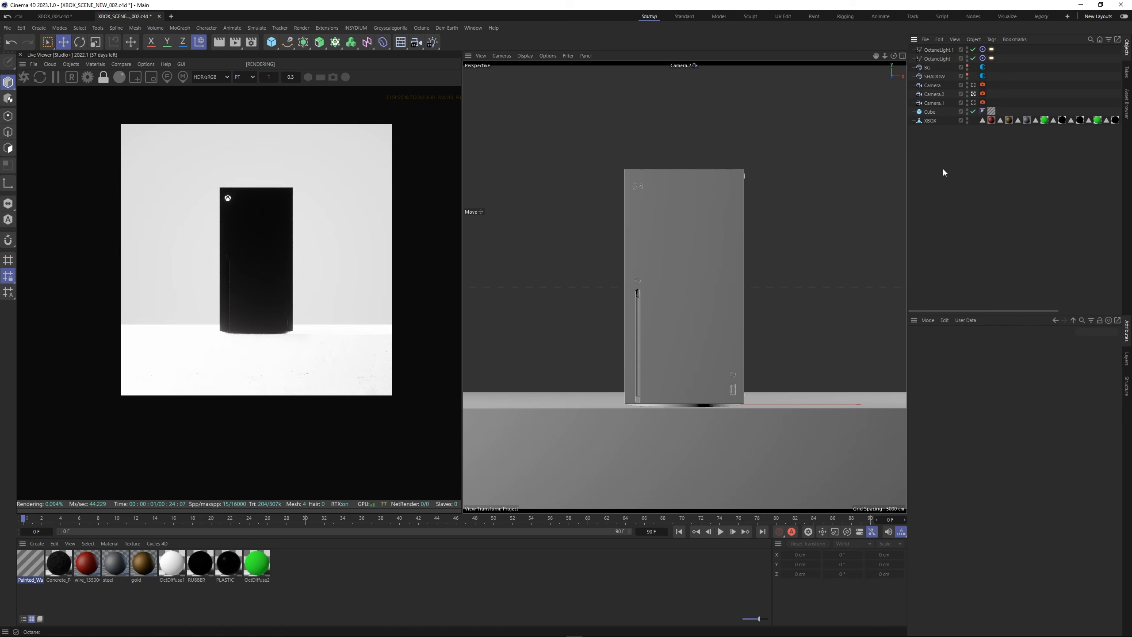
Look through Camera.1 and try rotating the XBOX to a heading of -5°.
click(974, 103)
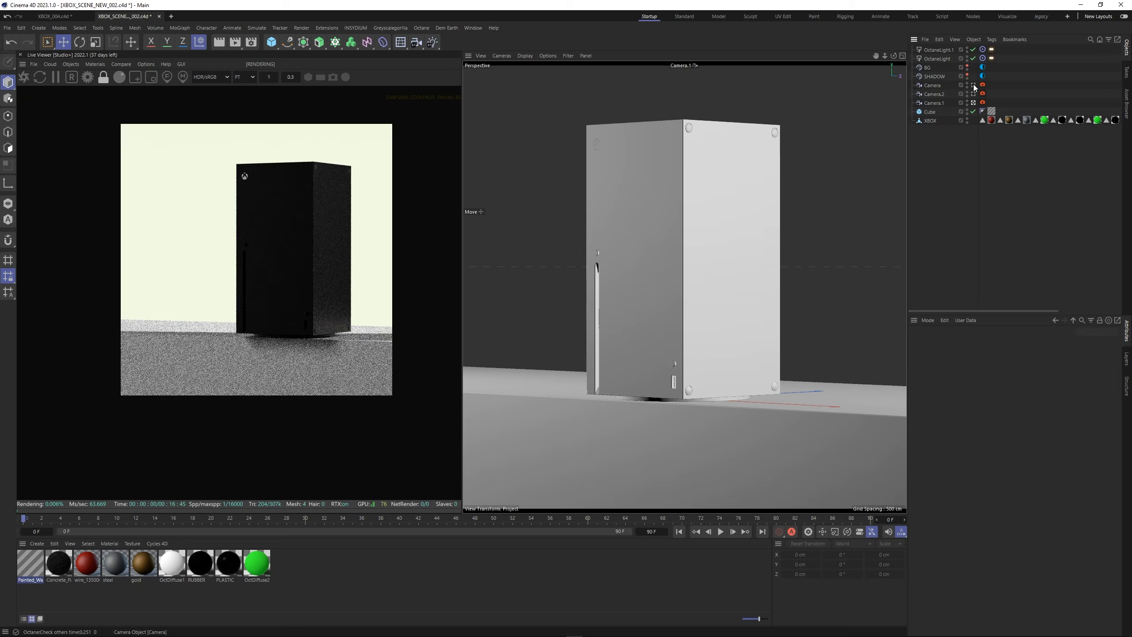
click(930, 120)
key(r)
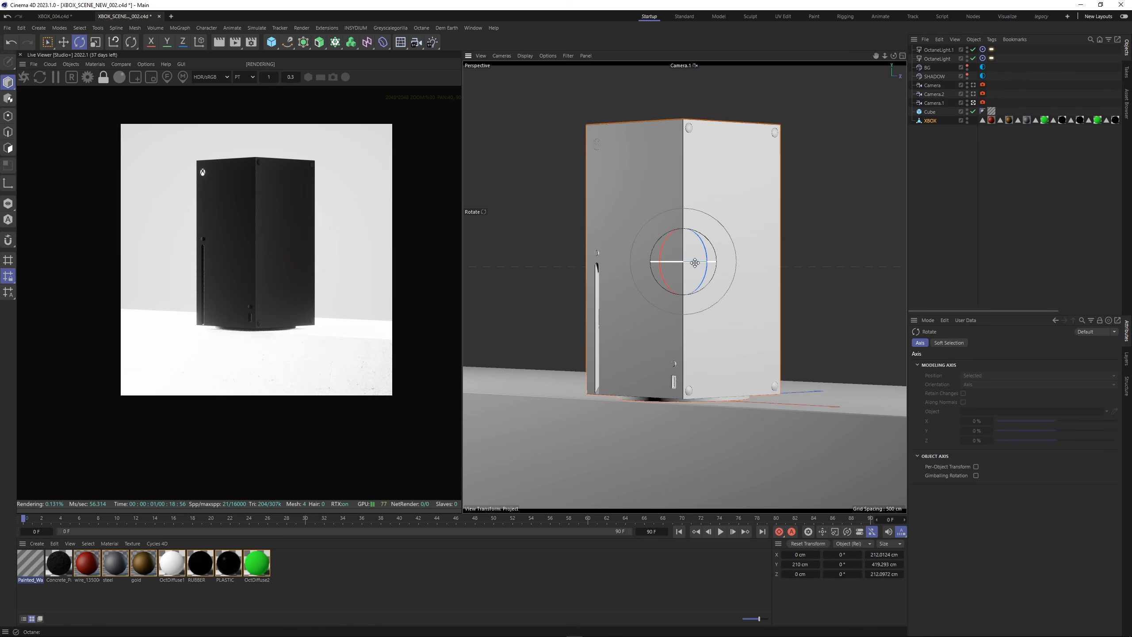
drag(696, 263, 684, 261)
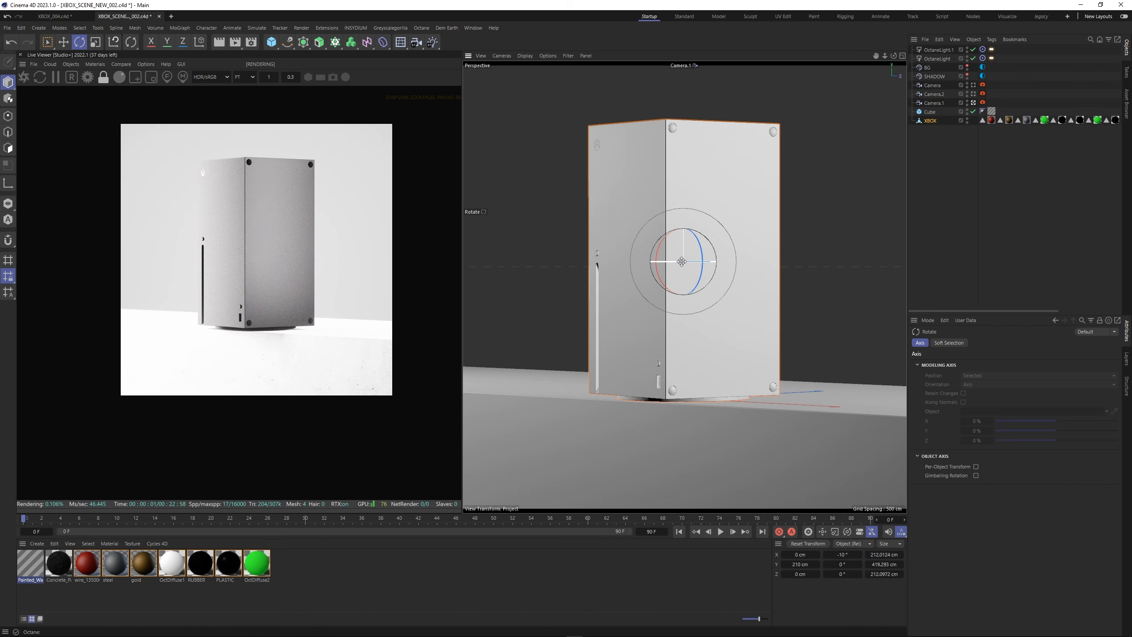
drag(683, 261, 686, 261)
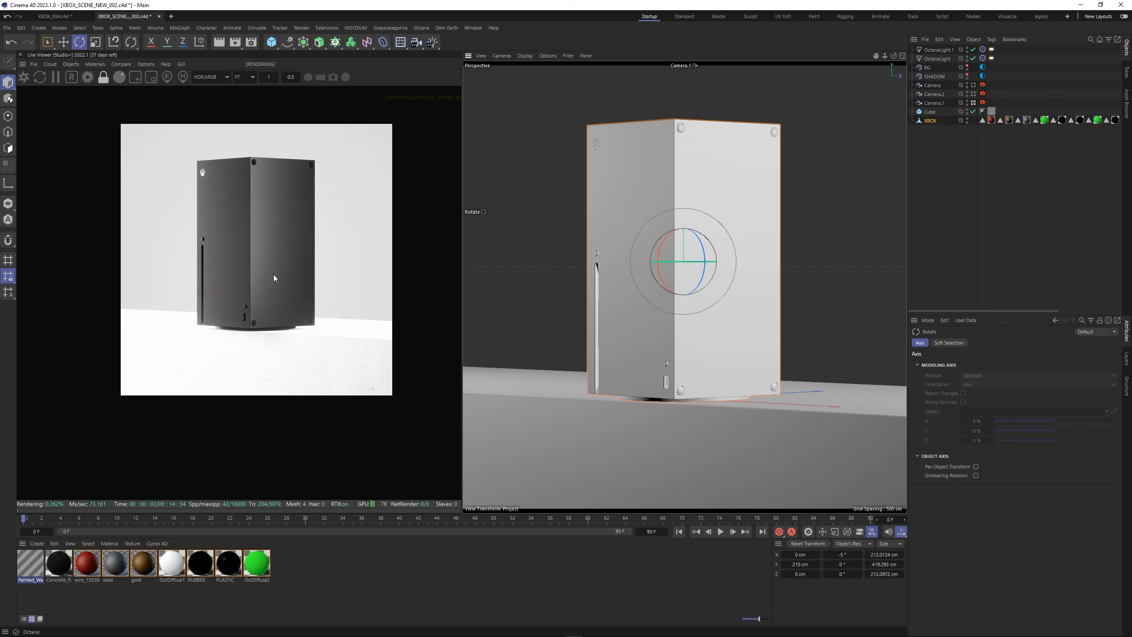
Inspect the console's reflections in the render and try rotating the XBOX further to a heading of -15°.
scroll(244, 316, up, 3)
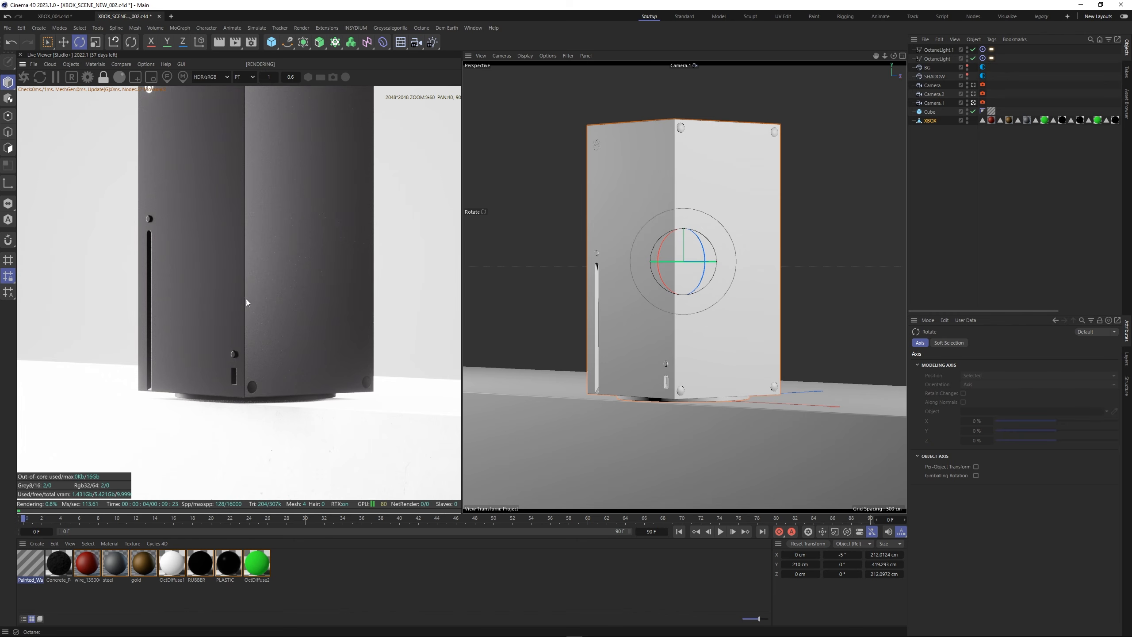
middle_drag(260, 239, 262, 278)
scroll(262, 278, down, 1)
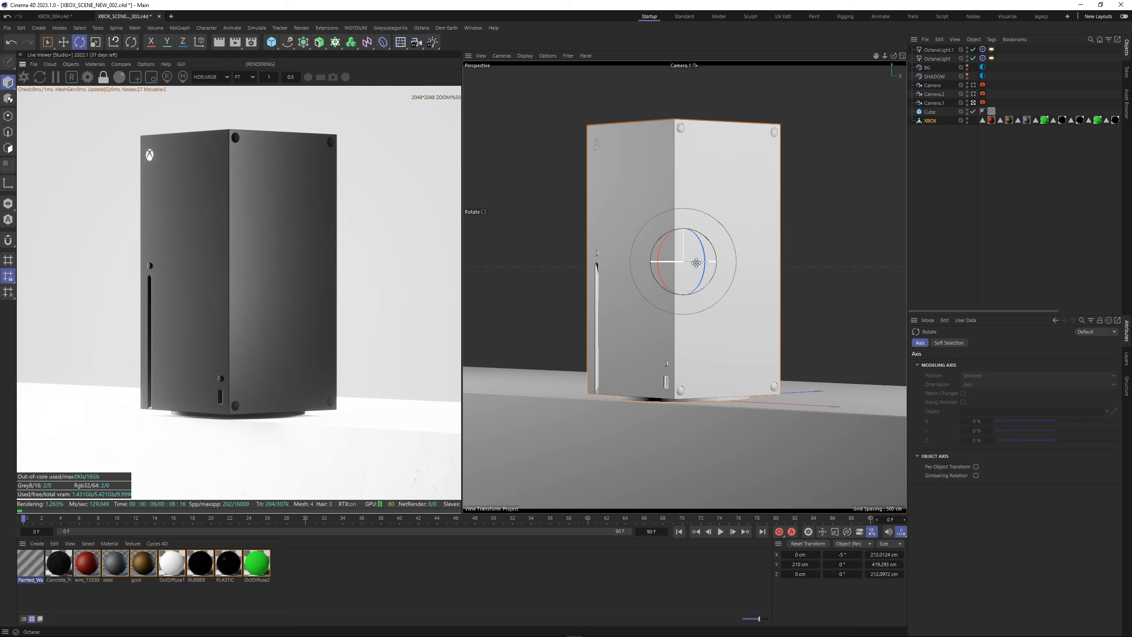
drag(678, 261, 684, 263)
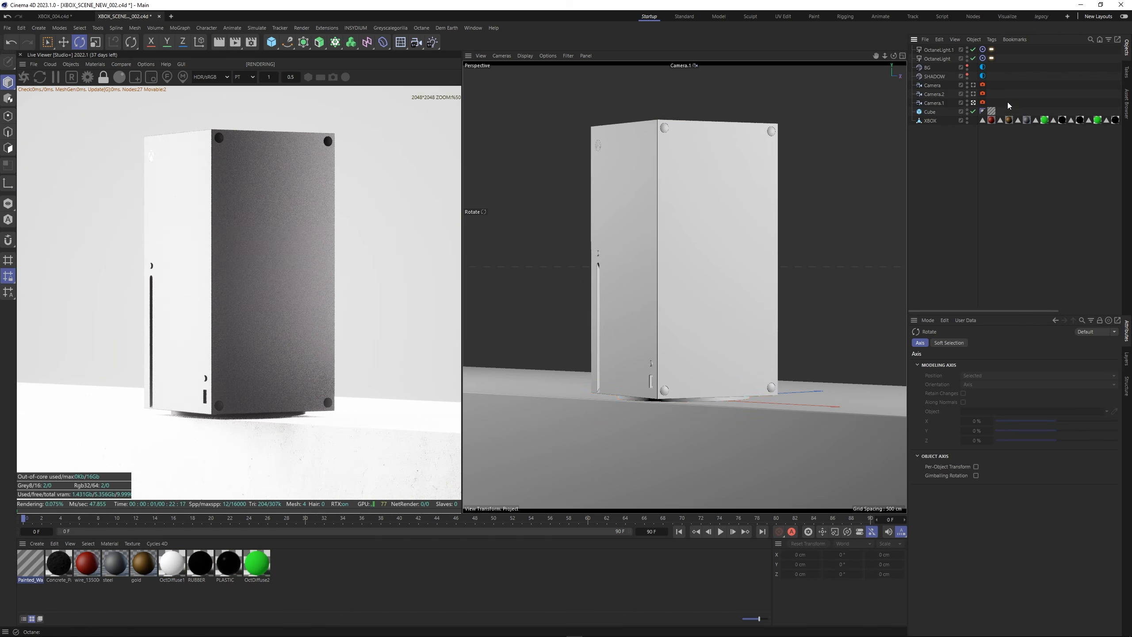
Check the rotated XBOX through Camera and Camera.2 in the render.
click(975, 85)
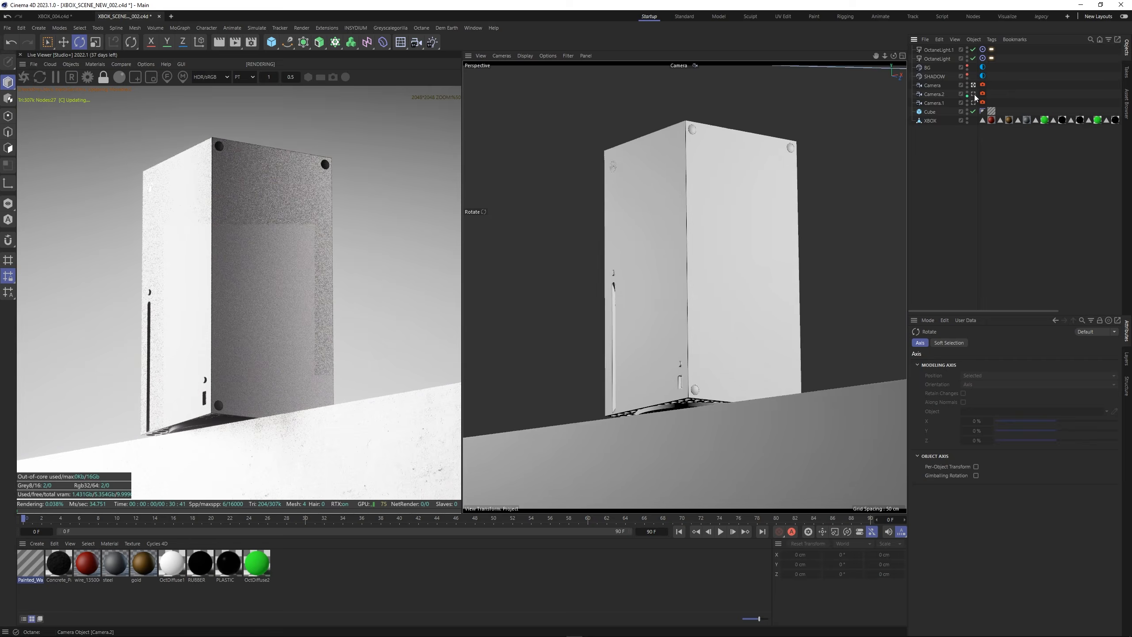
click(974, 94)
click(970, 96)
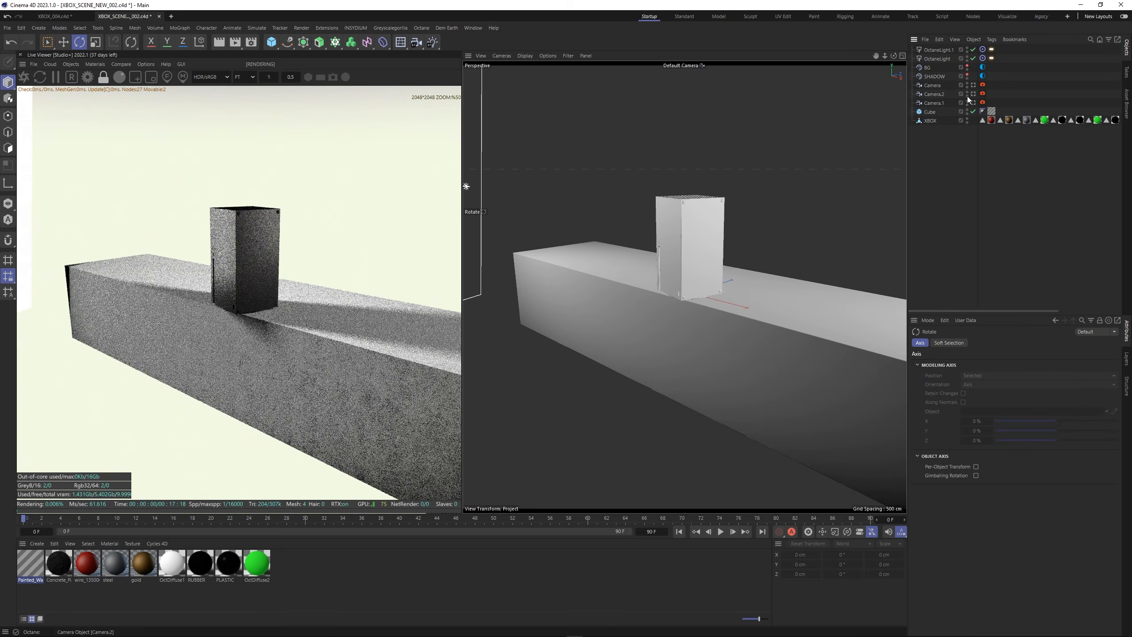
key(ctrl+z)
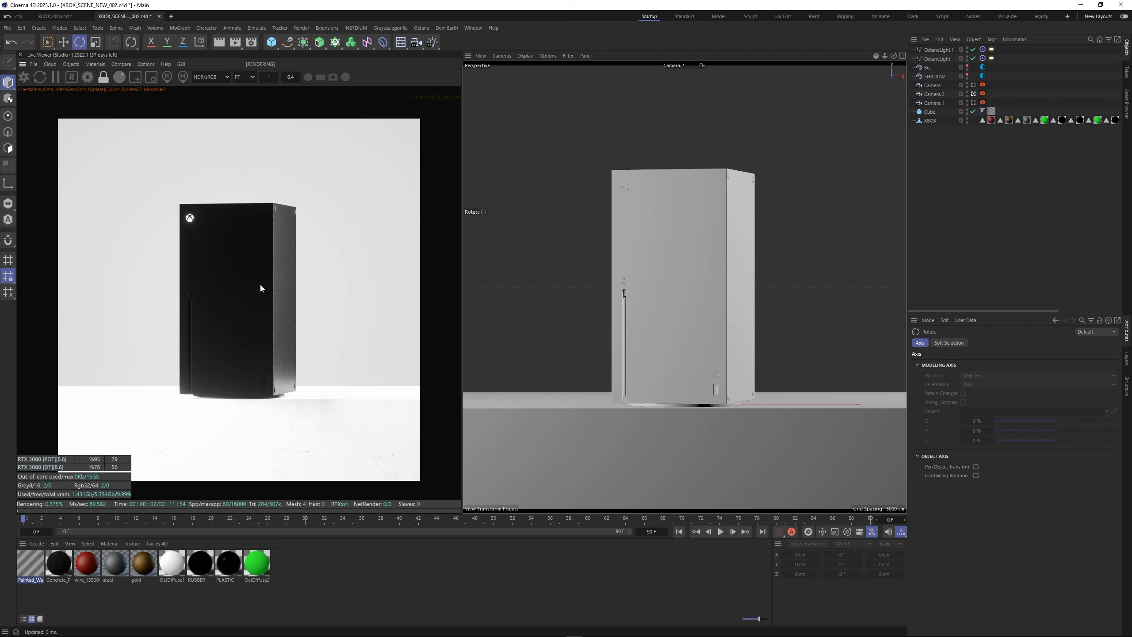
scroll(261, 288, down, 1)
click(802, 446)
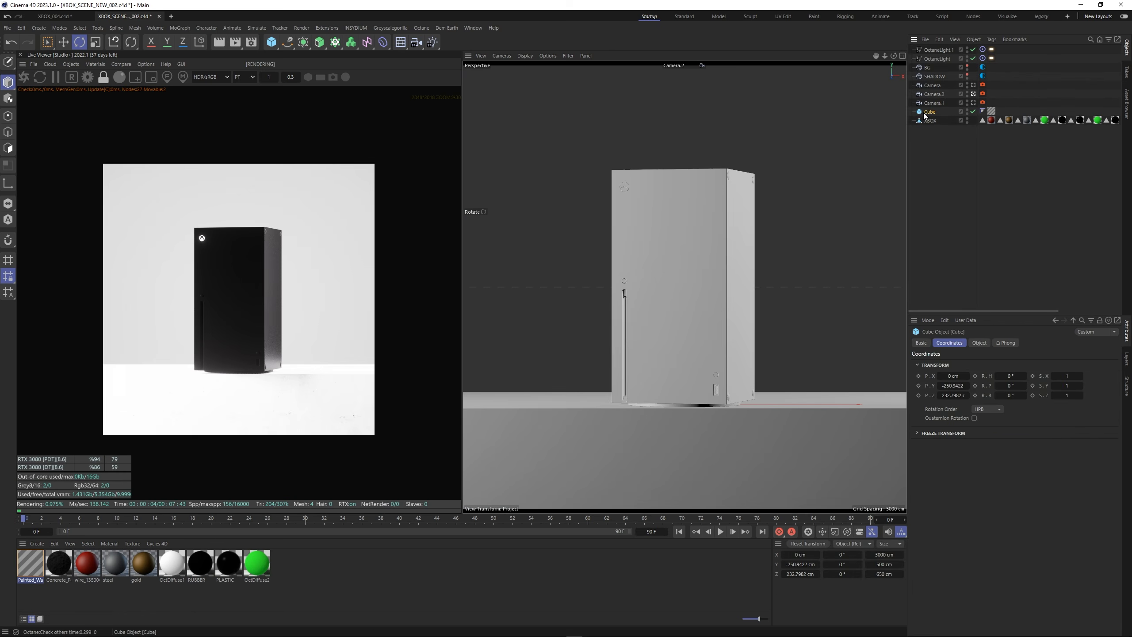
Set the XBOX's heading rotation to 0° and switch back to the original Camera's view.
click(930, 120)
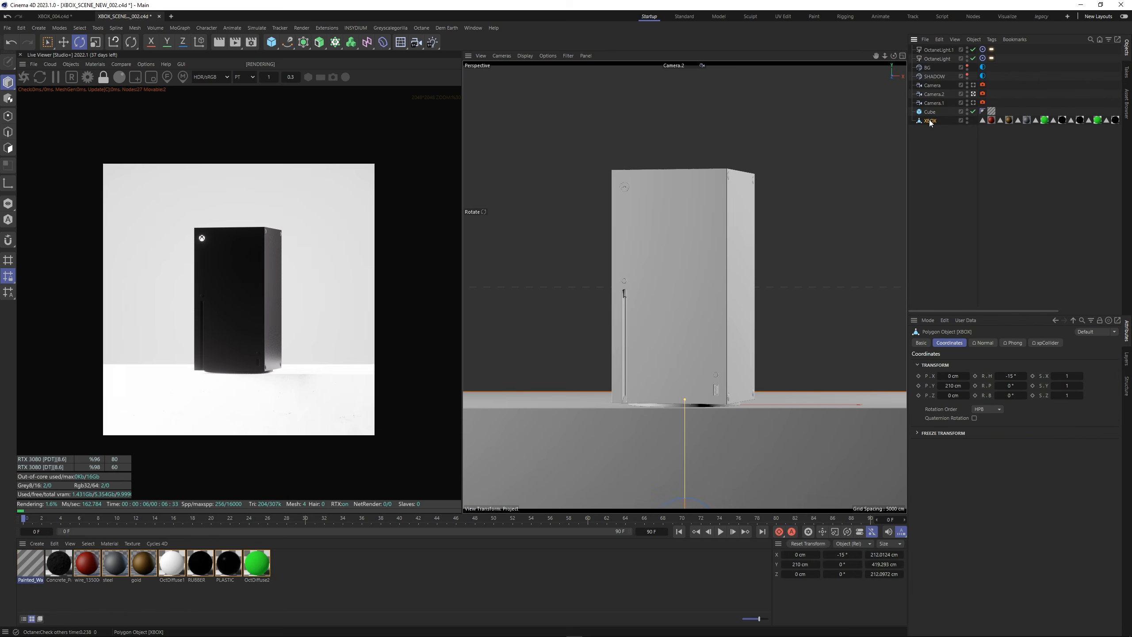
text(0)
key(Return)
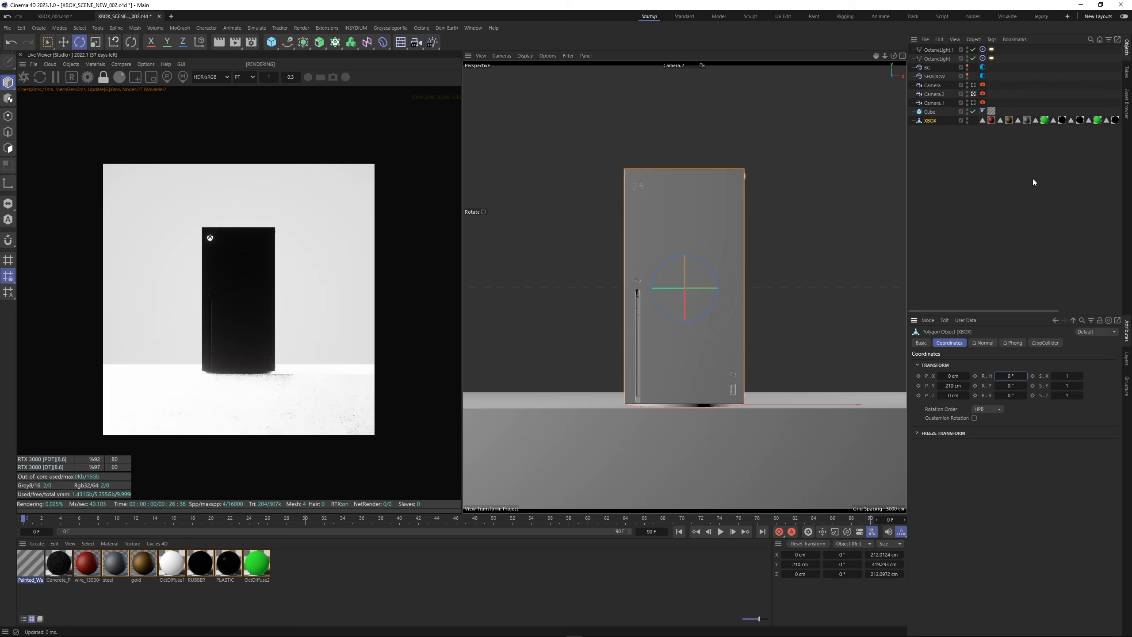
click(1031, 182)
click(974, 85)
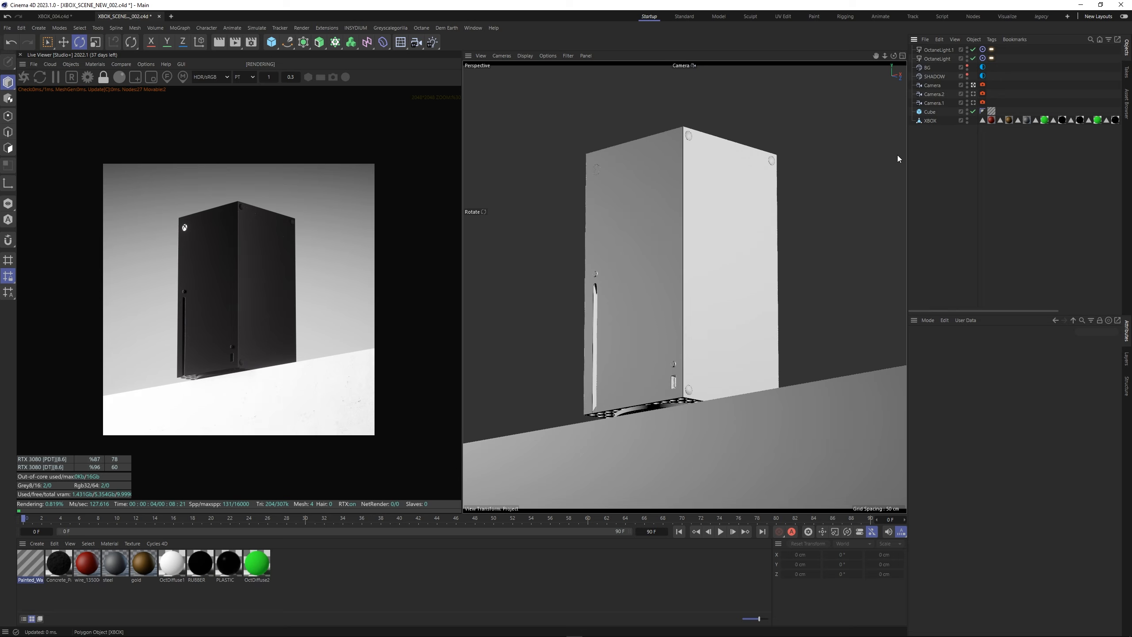
scroll(310, 367, up, 1)
middle_drag(319, 365, 319, 305)
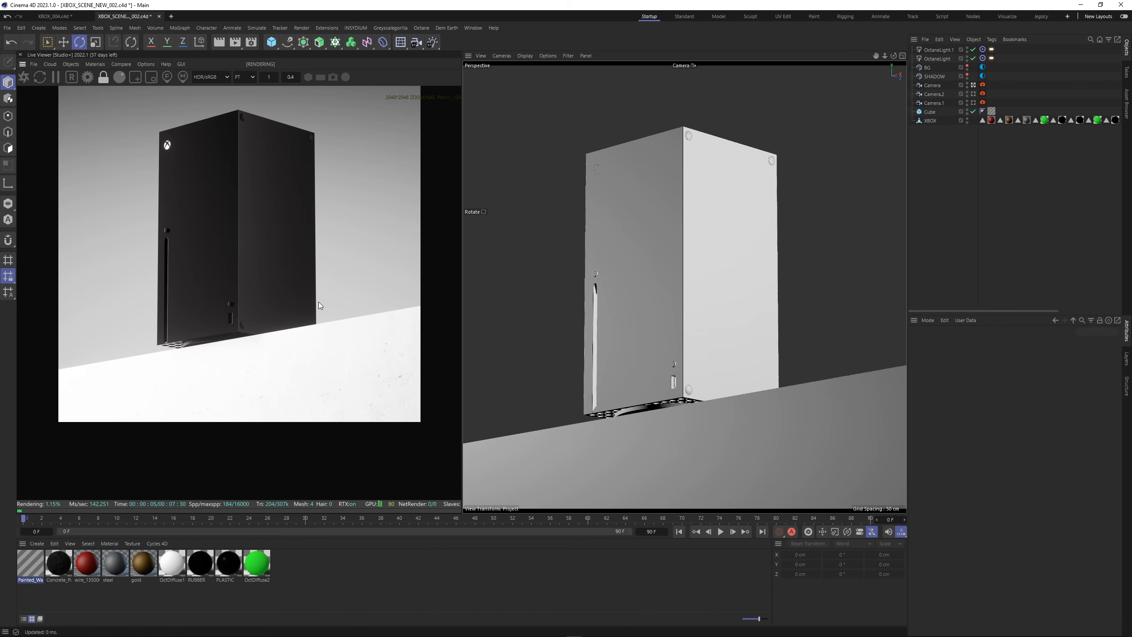
In the Painted Wall's node graph, disconnect the Multiply node from Albedo and connect a new RGB Spectrum node there instead.
click(95, 64)
click(111, 75)
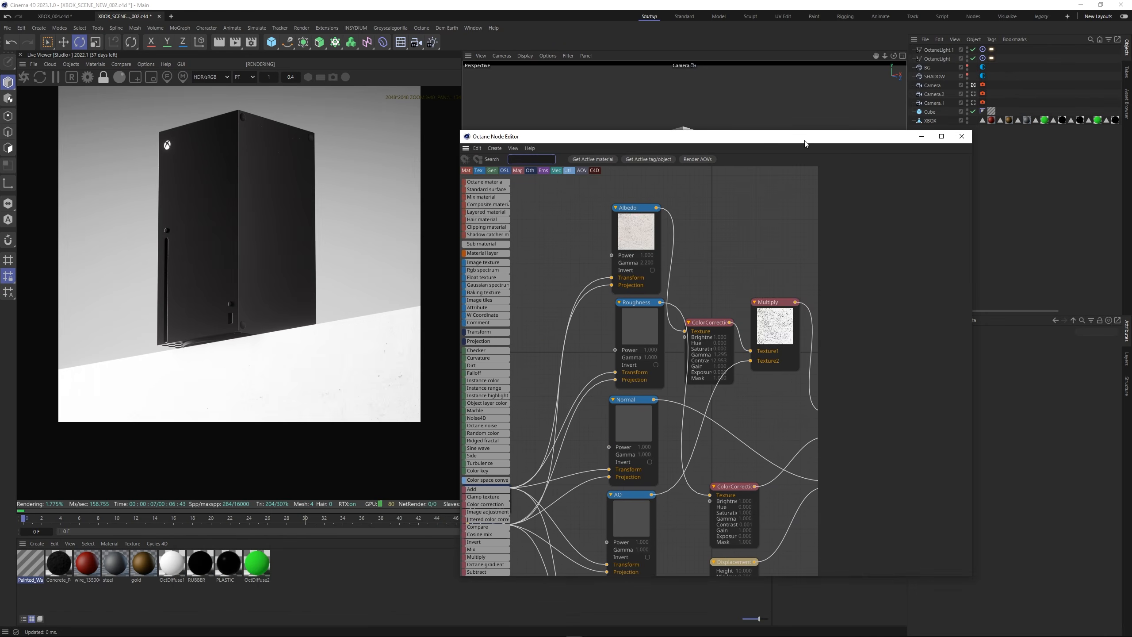
double_click(656, 318)
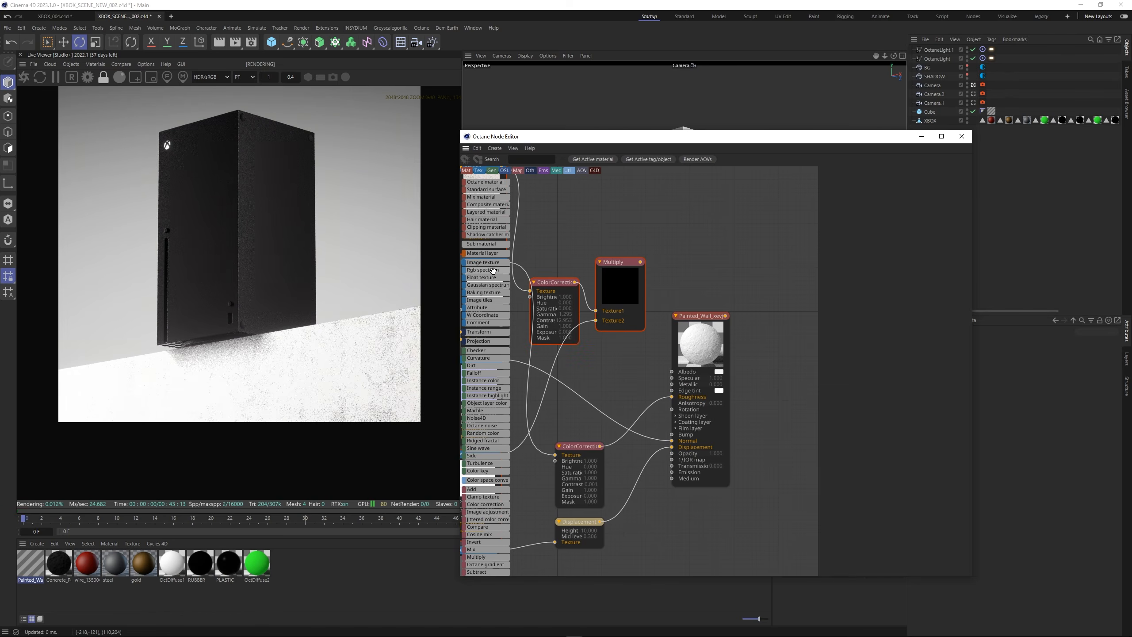
drag(483, 270, 651, 240)
drag(679, 407, 672, 371)
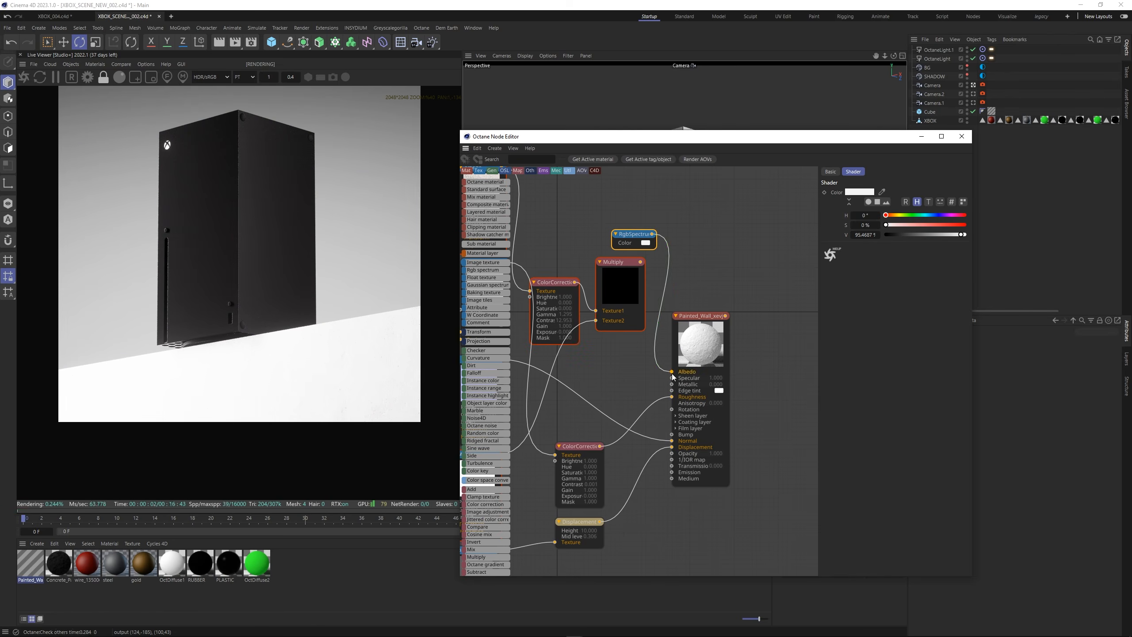
Darken the RGB Spectrum color to a value of about 61% and inspect the plaster platform in the render.
mouse_move(961, 234)
mouse_down()
mouse_move(892, 234)
mouse_move(941, 236)
mouse_up()
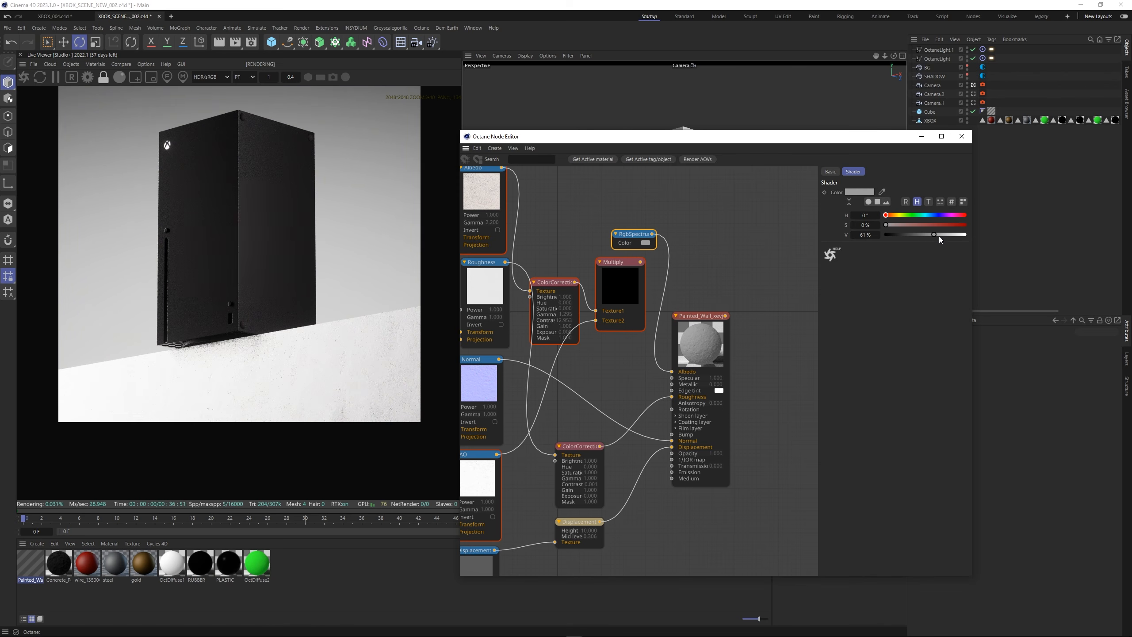
middle_drag(632, 391, 665, 351)
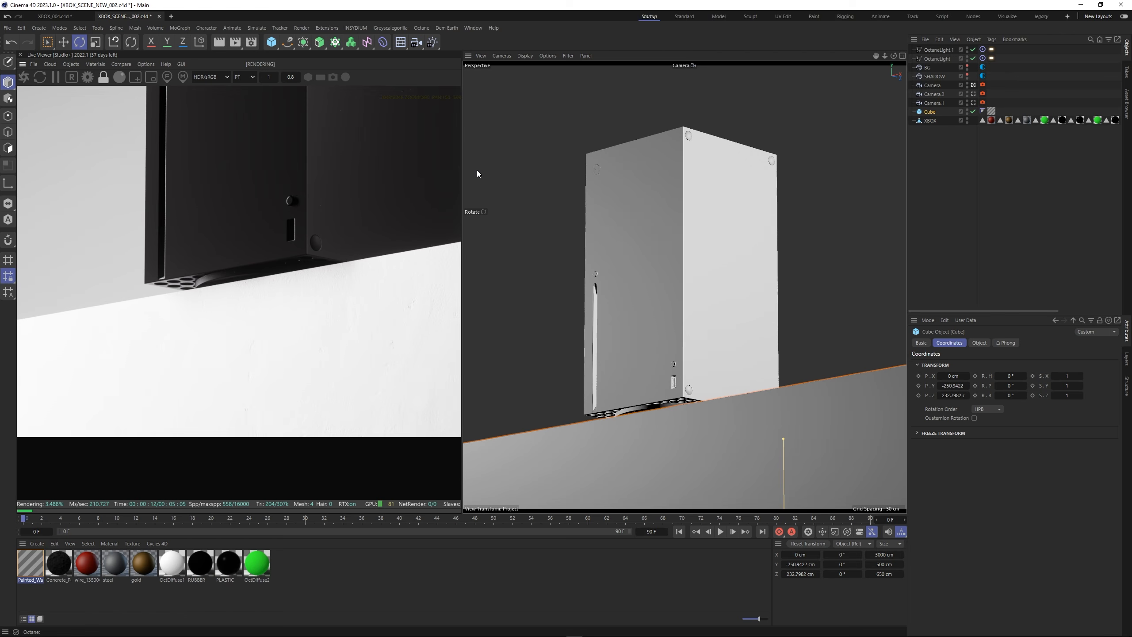
middle_drag(454, 171, 205, 259)
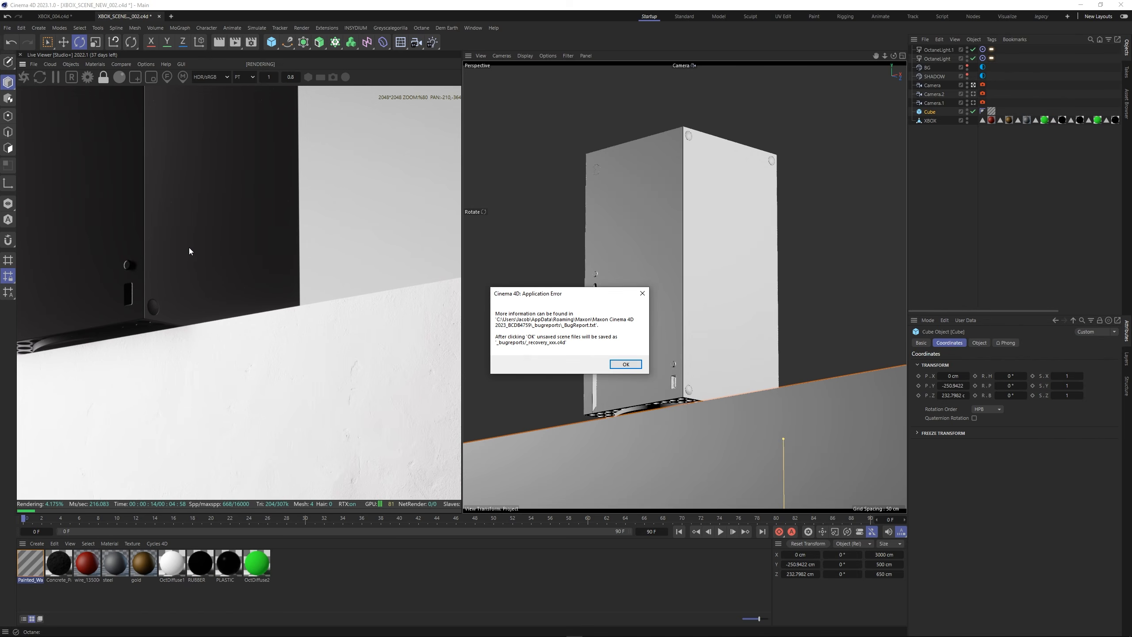
Dismiss the application error, reopen the XBOX_SCENE_NEW_002.c4d project and widen the object and attribute managers.
click(620, 366)
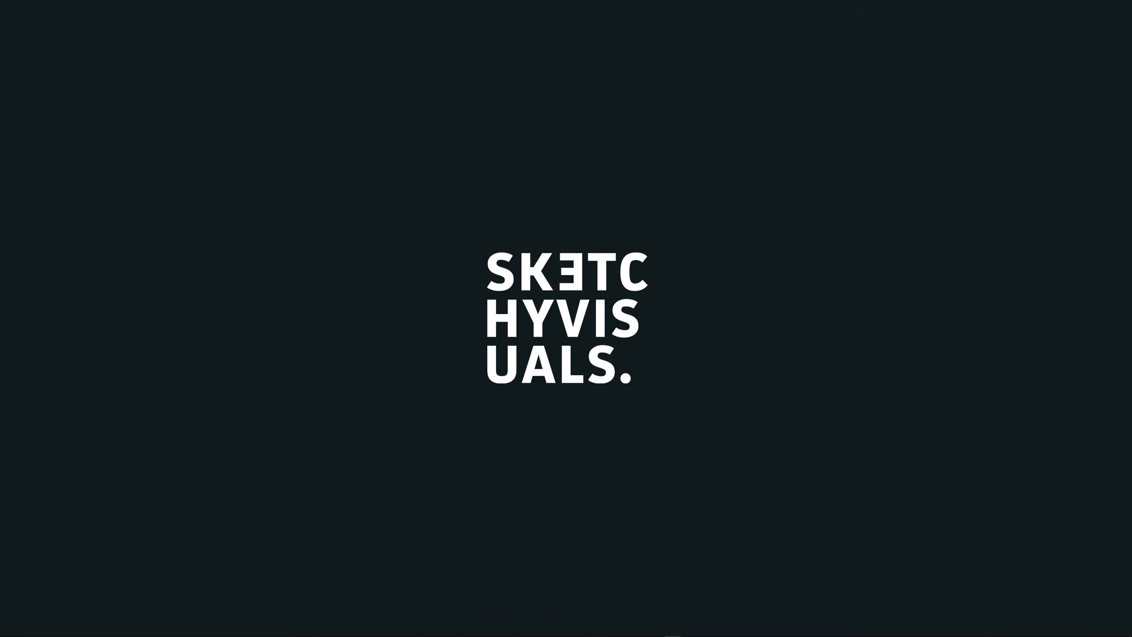
mouse_move(476, 630)
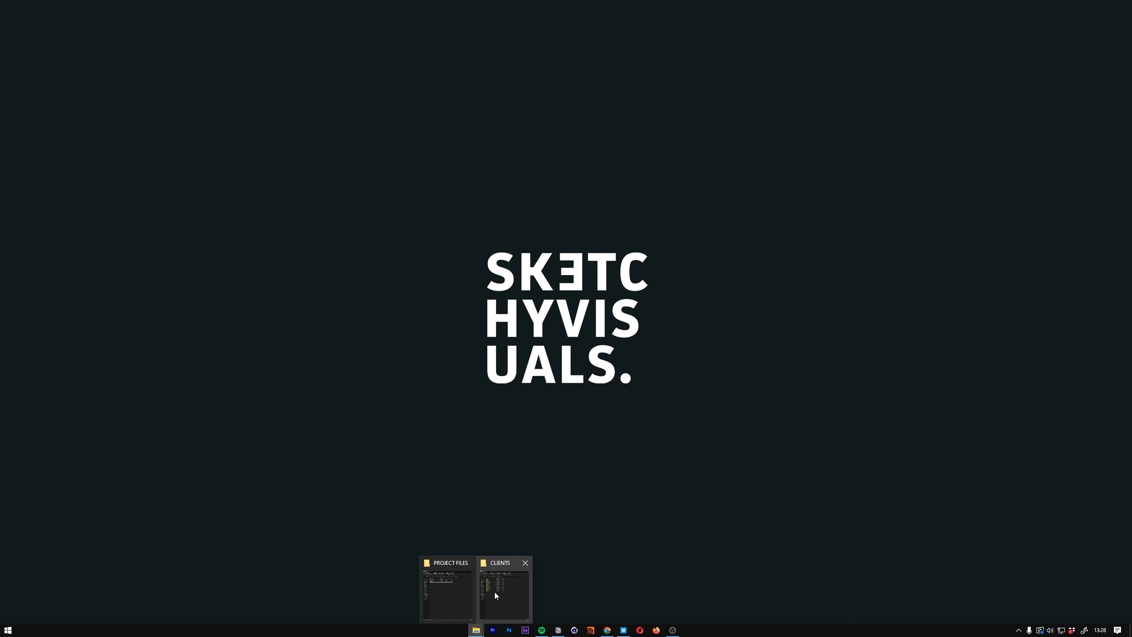
click(463, 584)
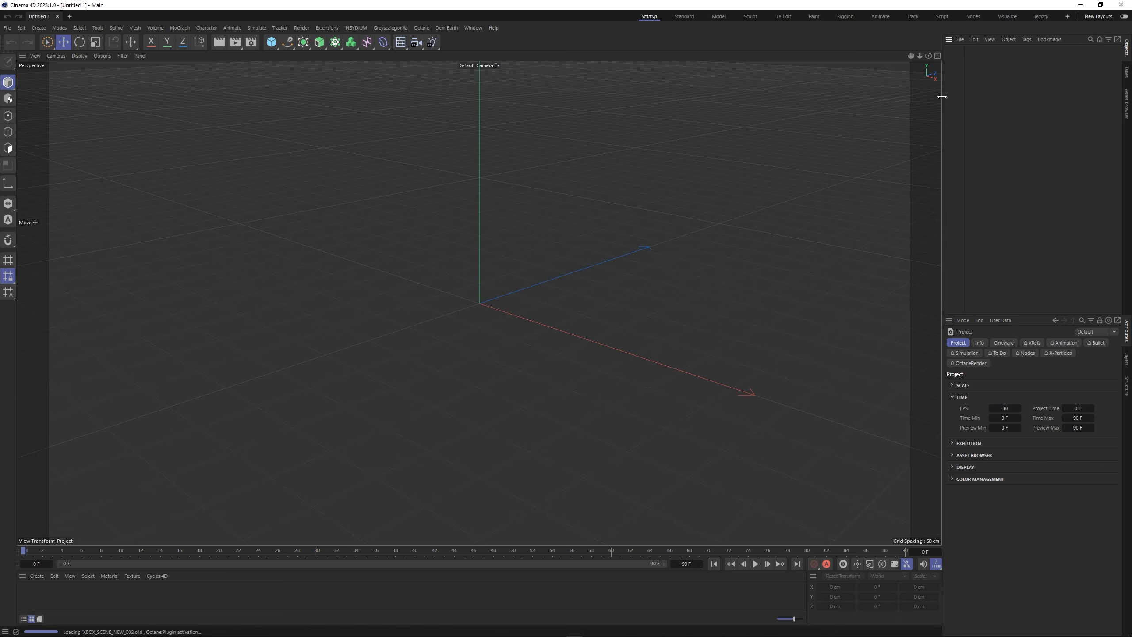
drag(942, 97, 885, 103)
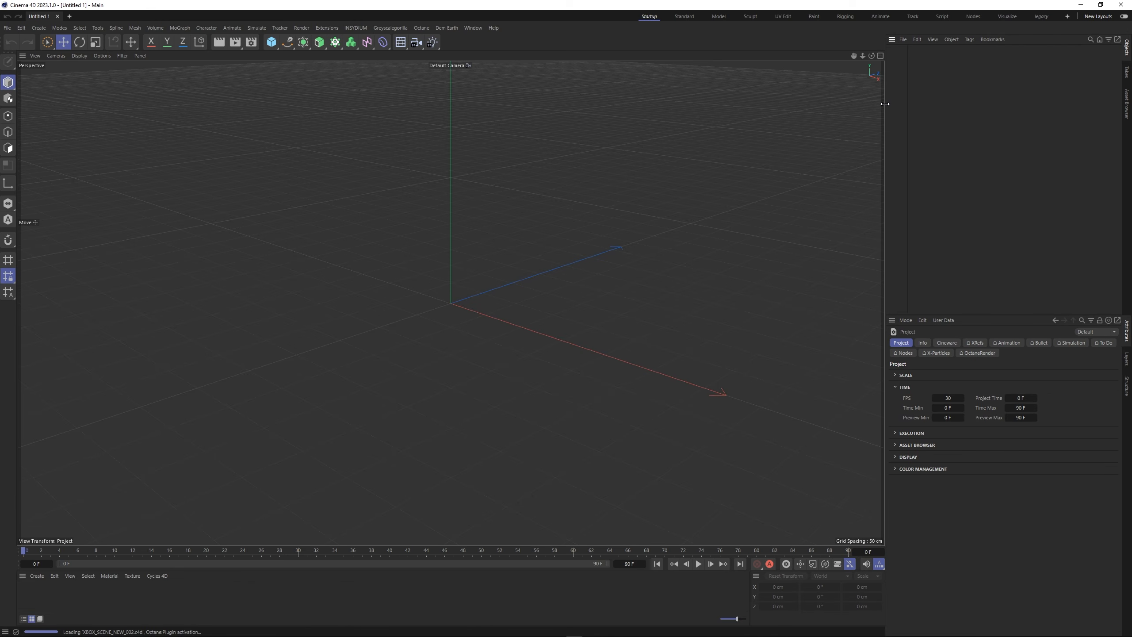
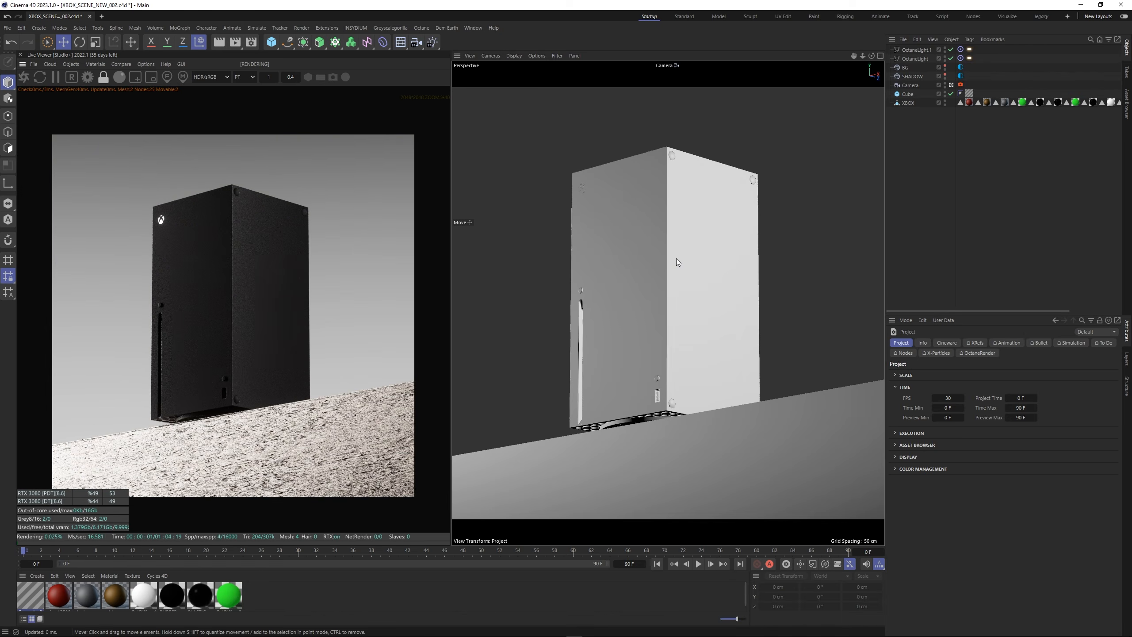
Remove the Cube's material tag, delete the striped plaster material and enable a fillet on the Cube.
click(968, 94)
key(Delete)
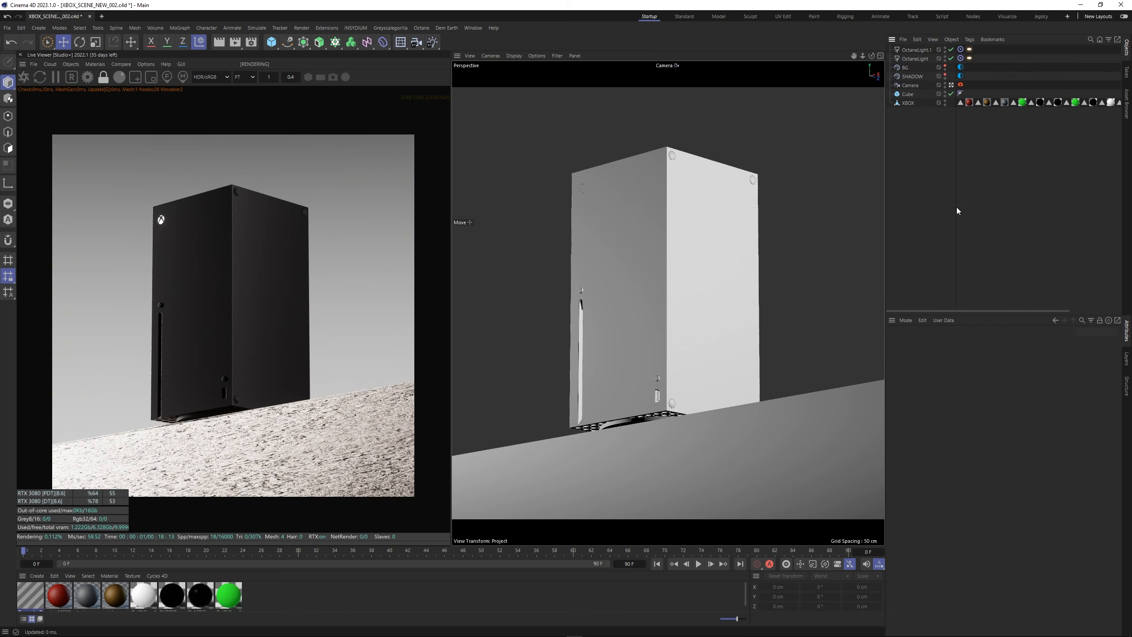
click(32, 598)
key(Delete)
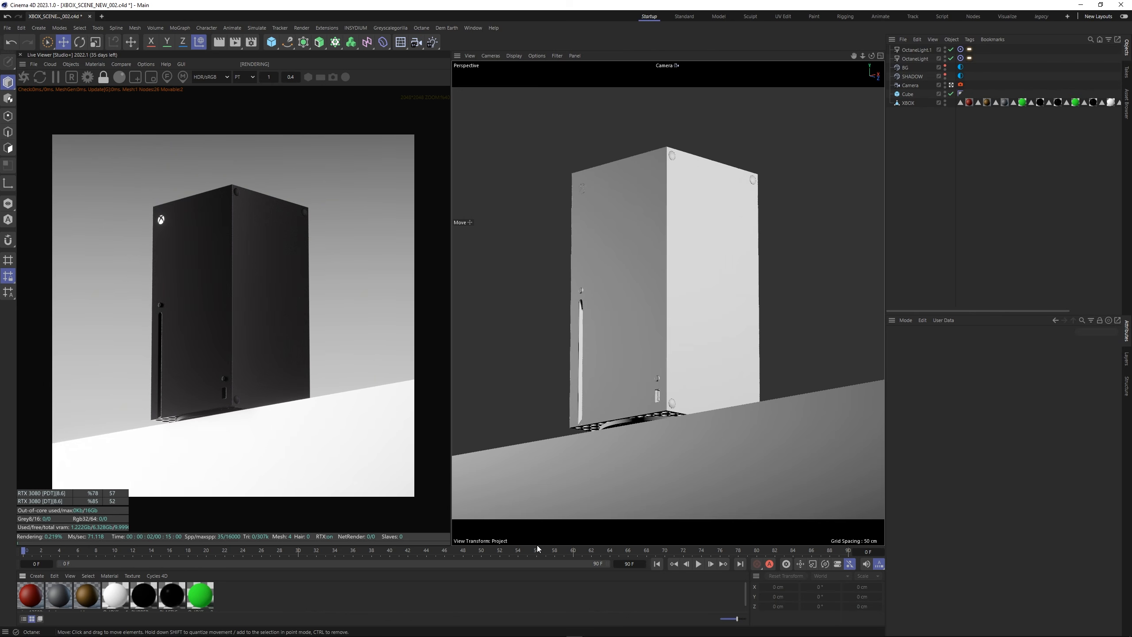
drag(538, 546, 538, 527)
click(908, 95)
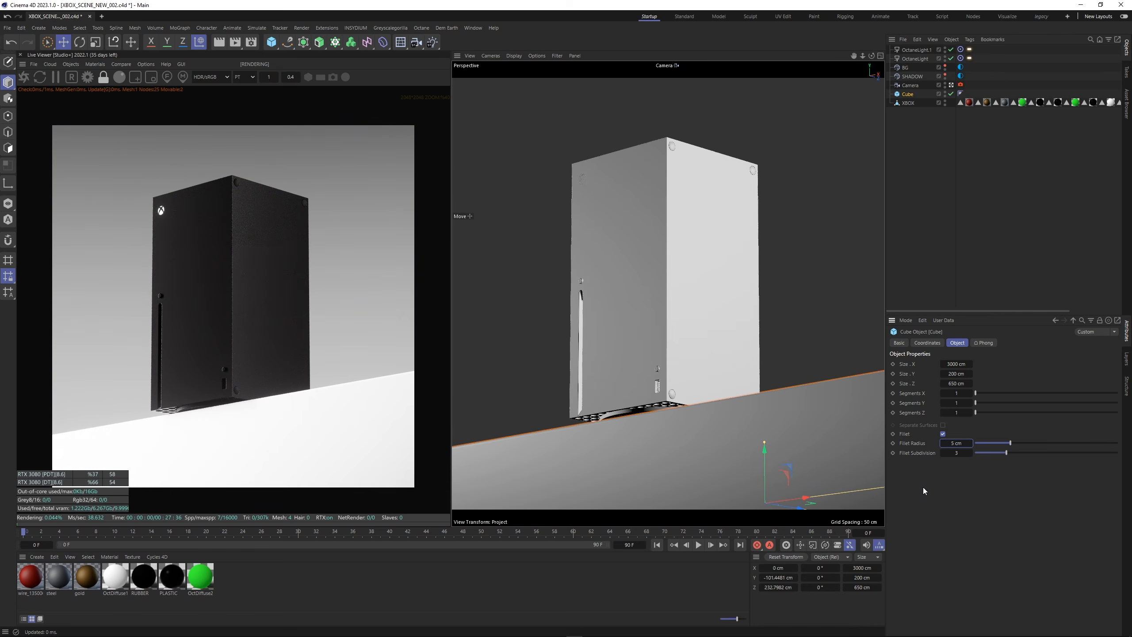
Create a new Octane Glossy material and assign it to the platform Cube.
click(914, 50)
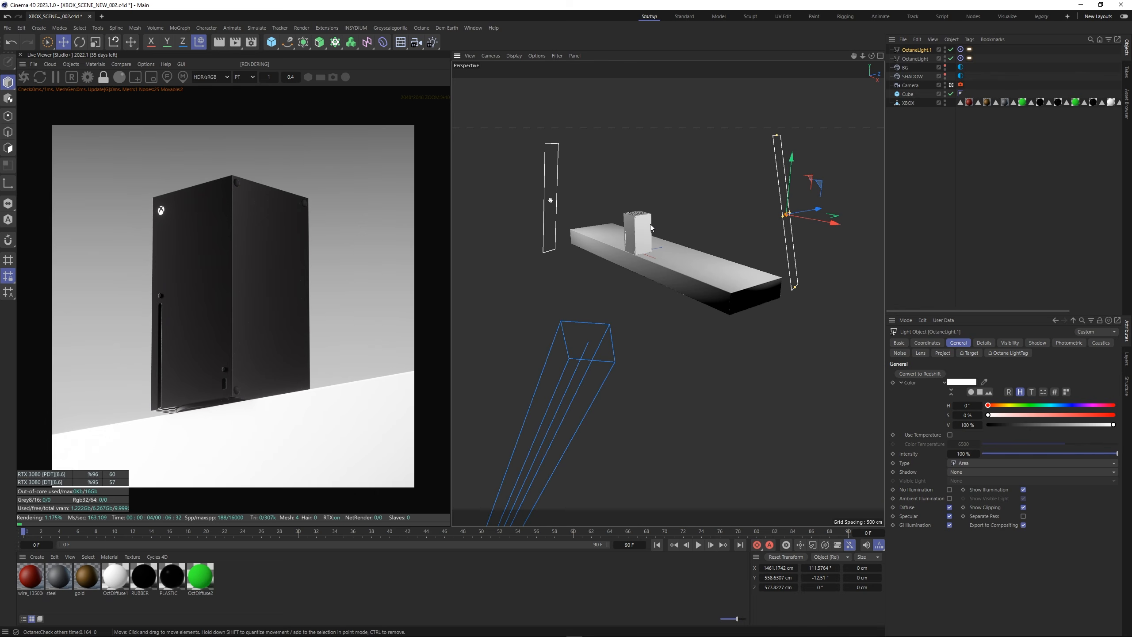
scroll(631, 246, down, 1)
scroll(631, 243, down, 1)
alt+middle_drag(633, 246, 647, 272)
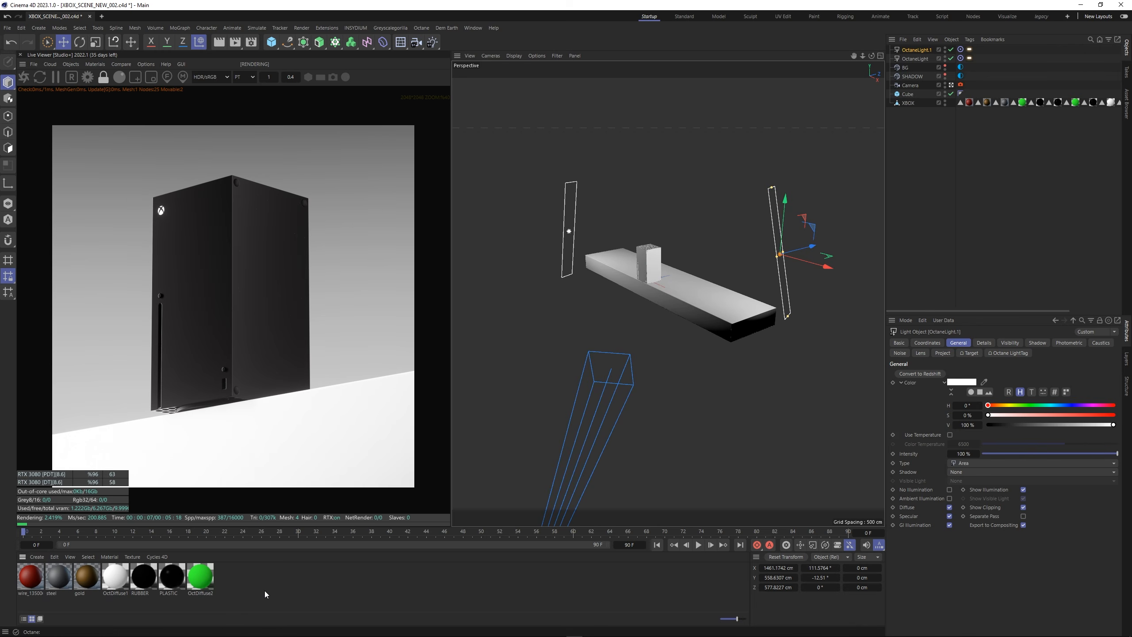
click(96, 64)
mouse_move(116, 111)
click(196, 119)
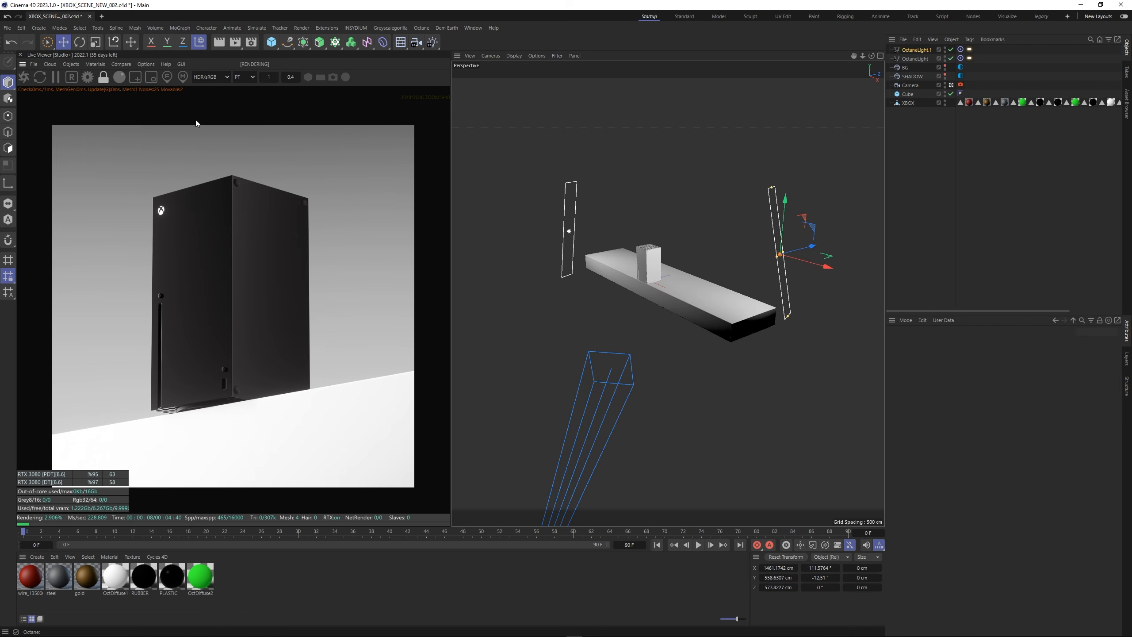
drag(666, 300, 666, 299)
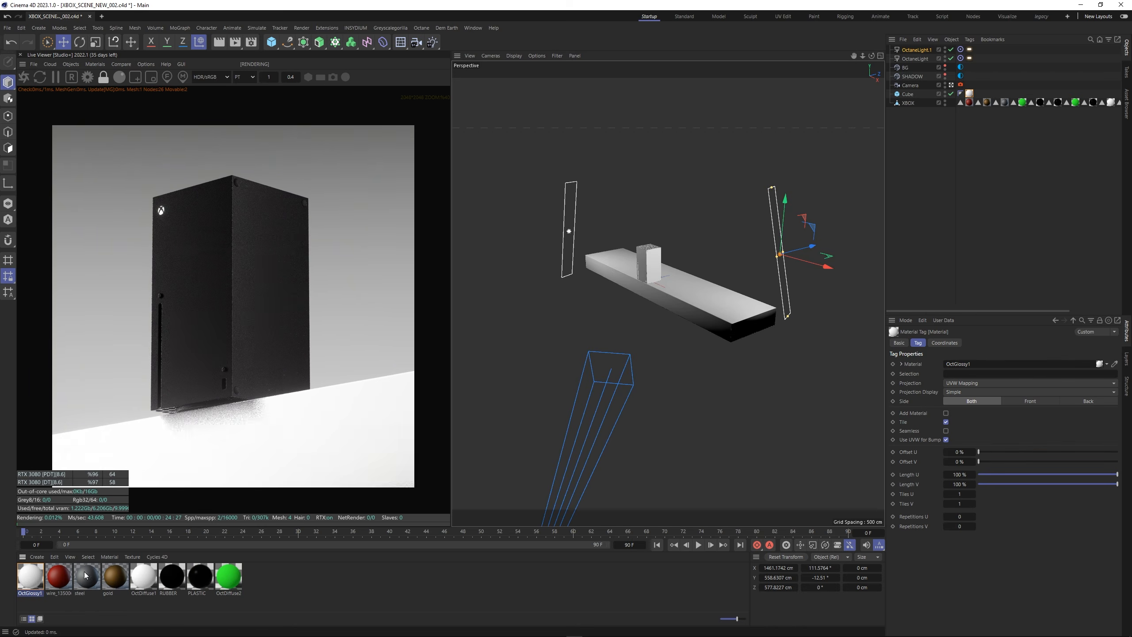
Set the index of the OctGlossy1 material to 3.
click(979, 343)
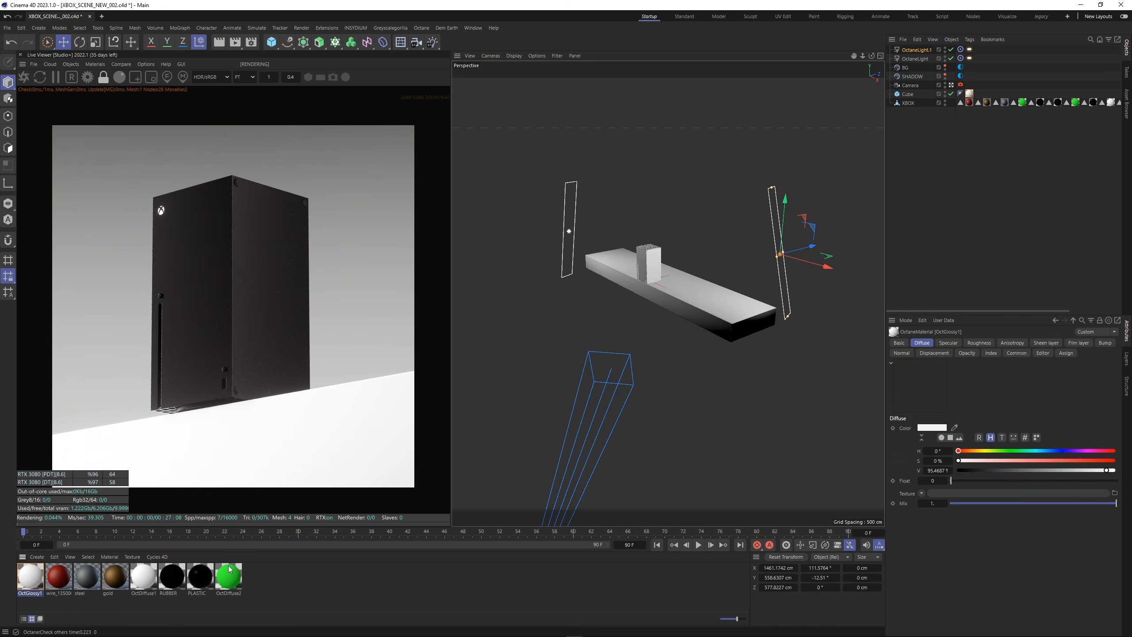
click(950, 346)
click(992, 353)
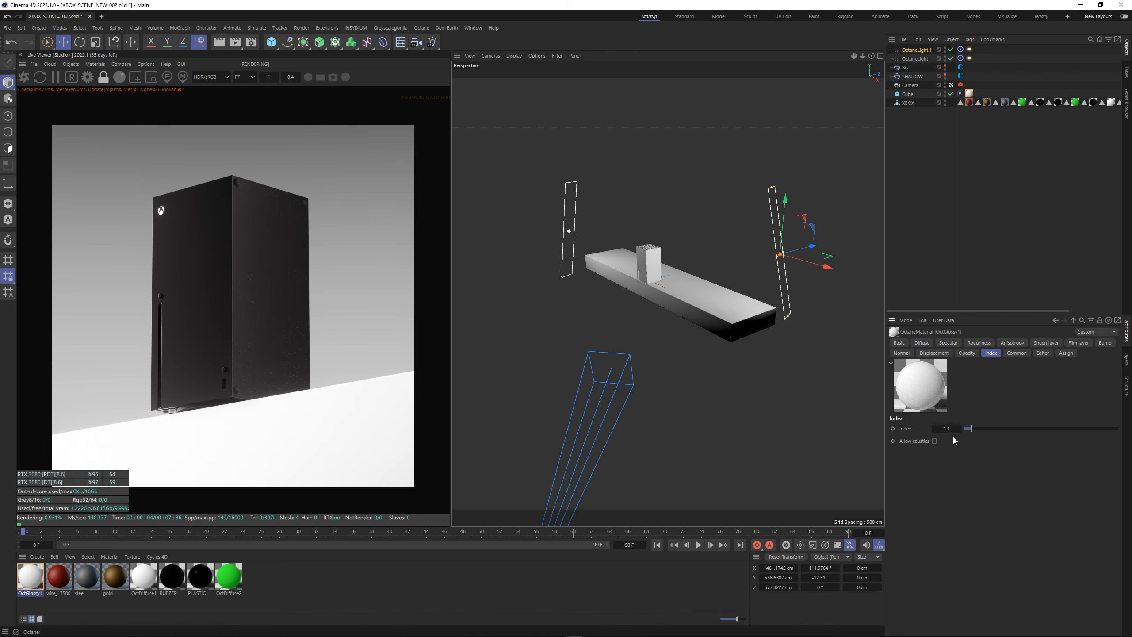
double_click(947, 428)
text(3)
key(Return)
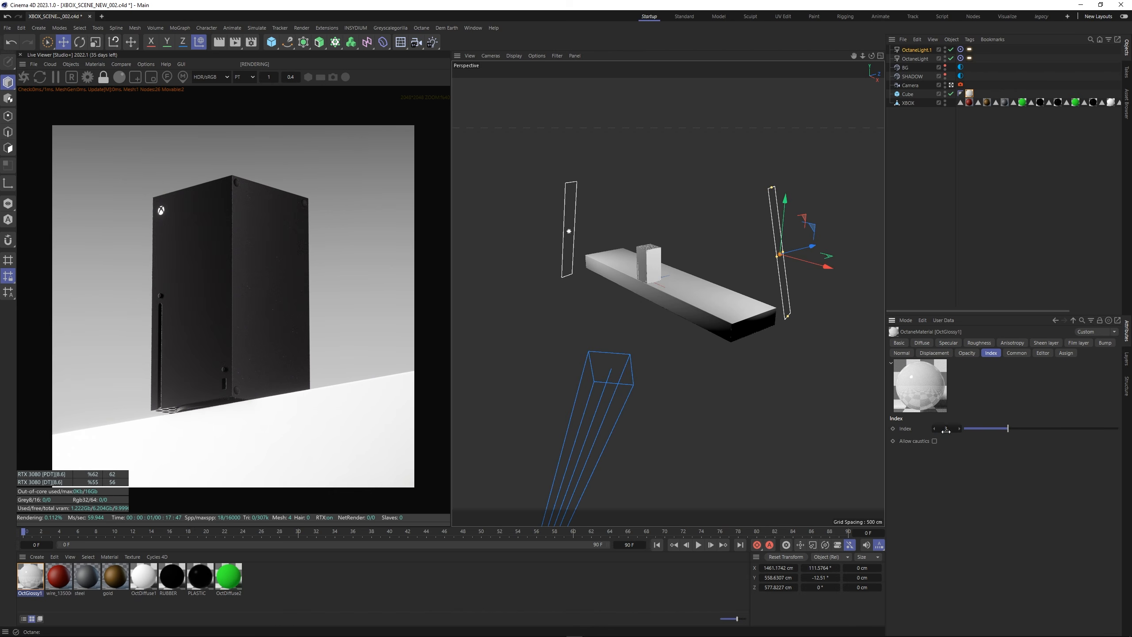
Show the OctGlossy1 material's roughness settings and inspect the console up close in the render.
click(972, 342)
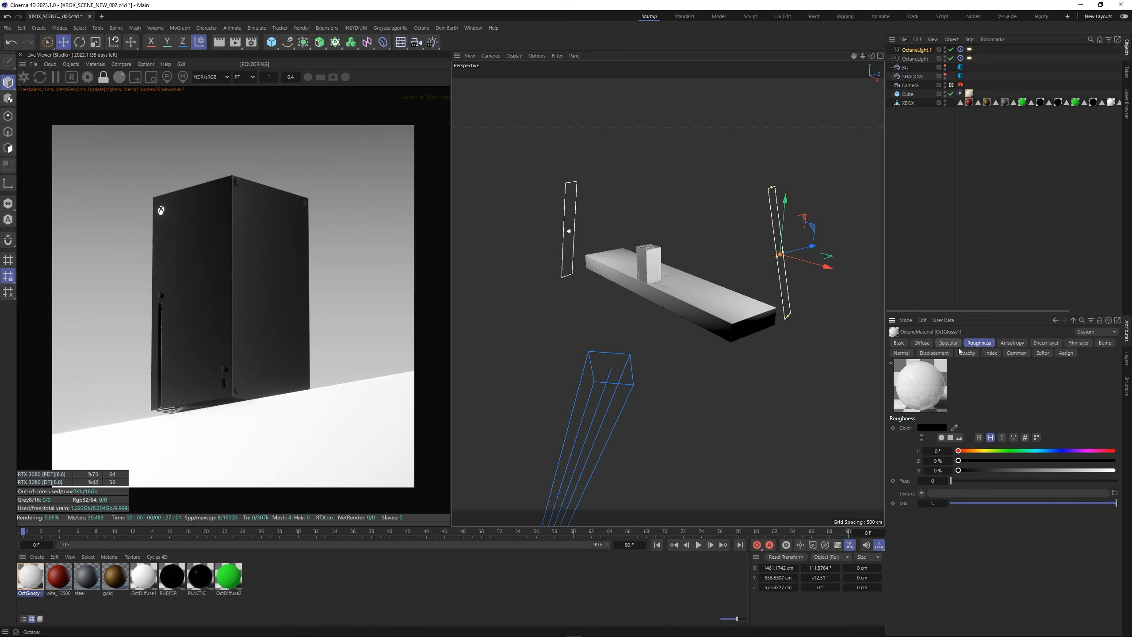
scroll(226, 363, up, 2)
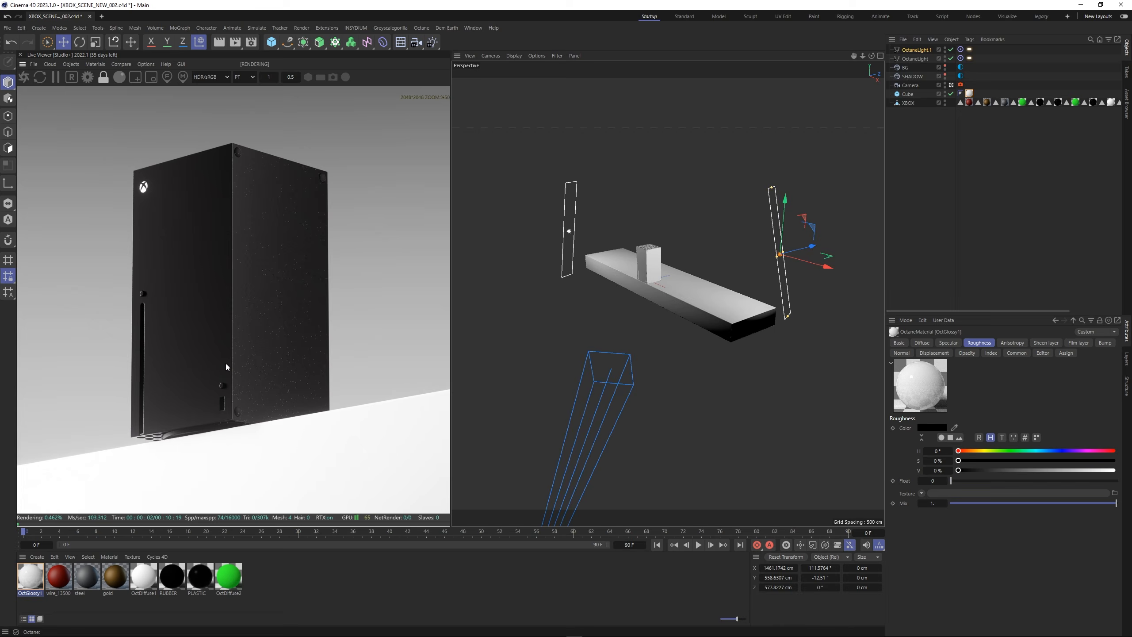
scroll(226, 363, down, 2)
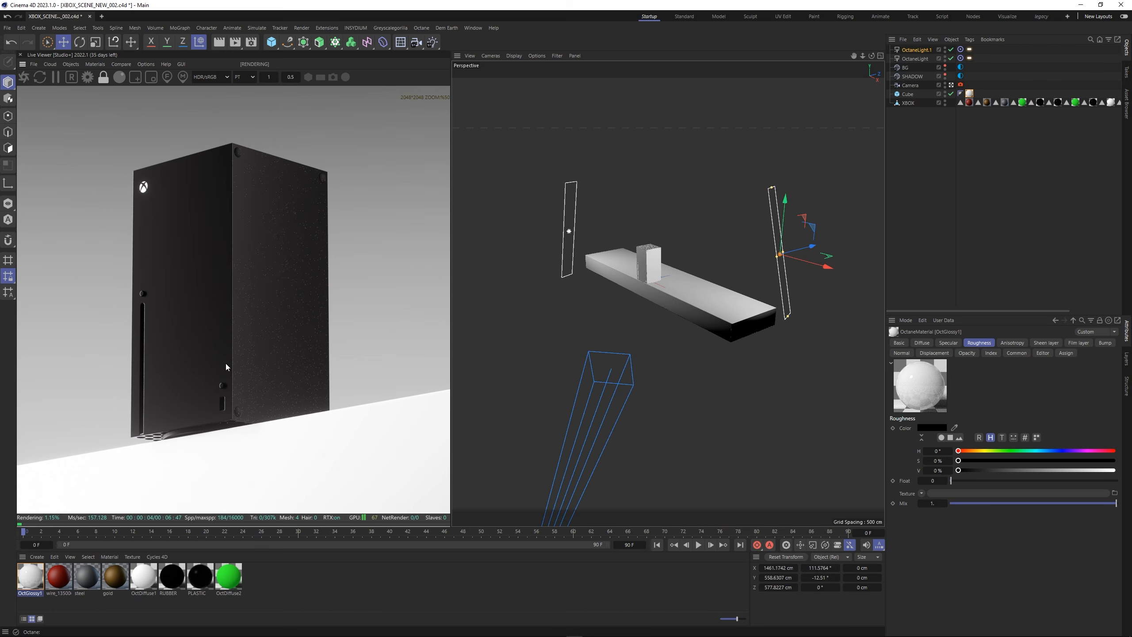
Try lower hot pixel removal values in the Camera's imager settings and return it to 1.
click(970, 49)
click(961, 85)
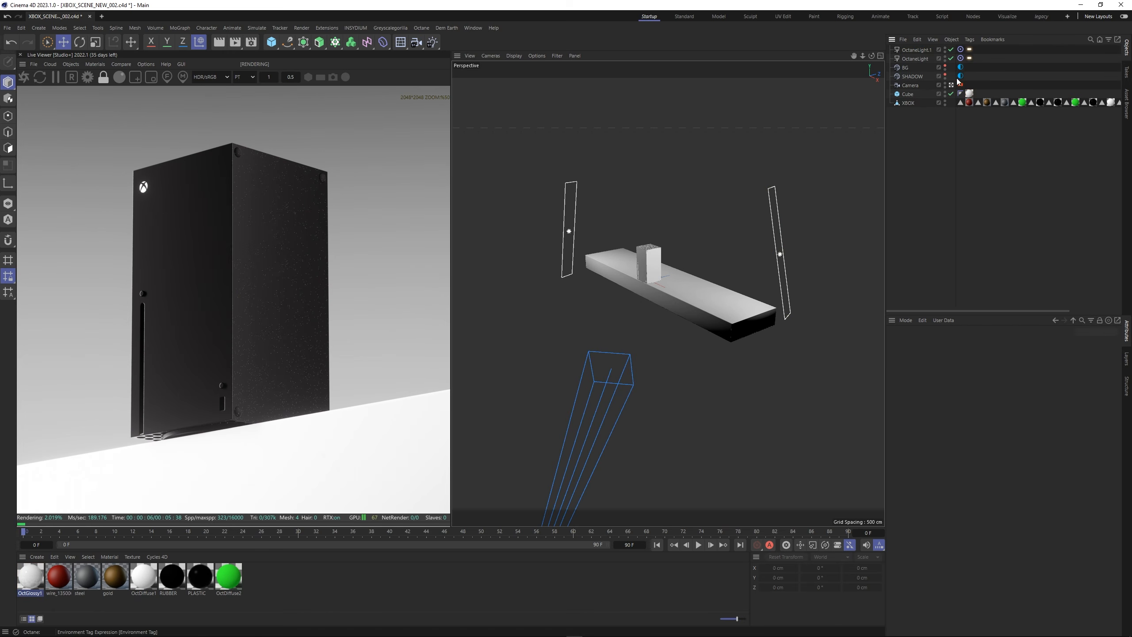
click(999, 342)
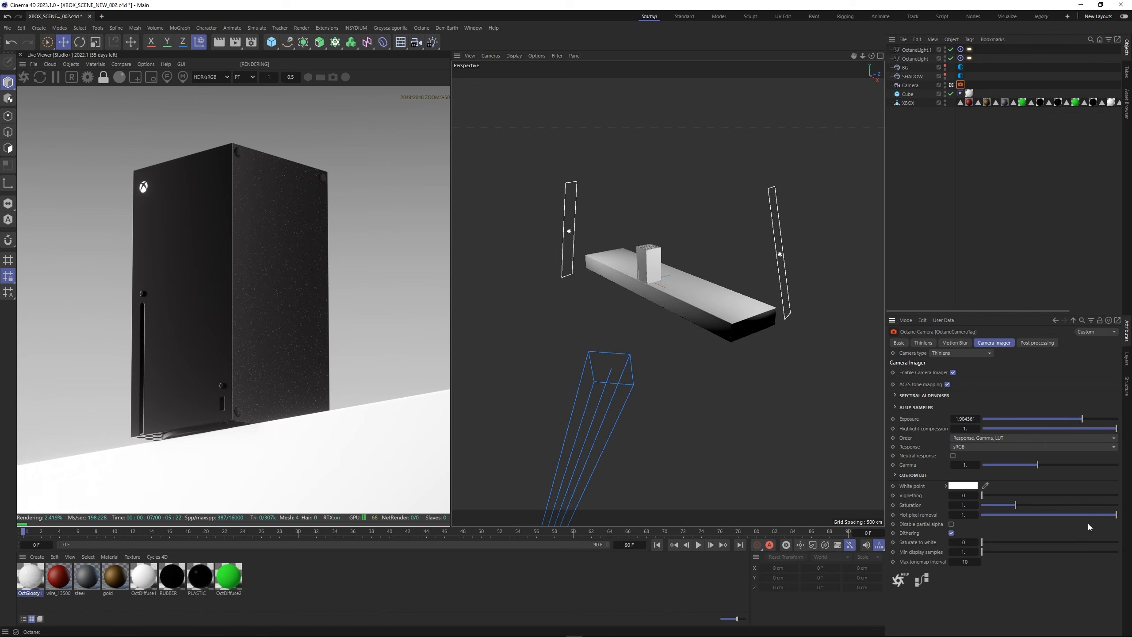
drag(1111, 516, 1092, 514)
drag(1091, 514, 1014, 513)
drag(1004, 516, 1114, 517)
click(1048, 243)
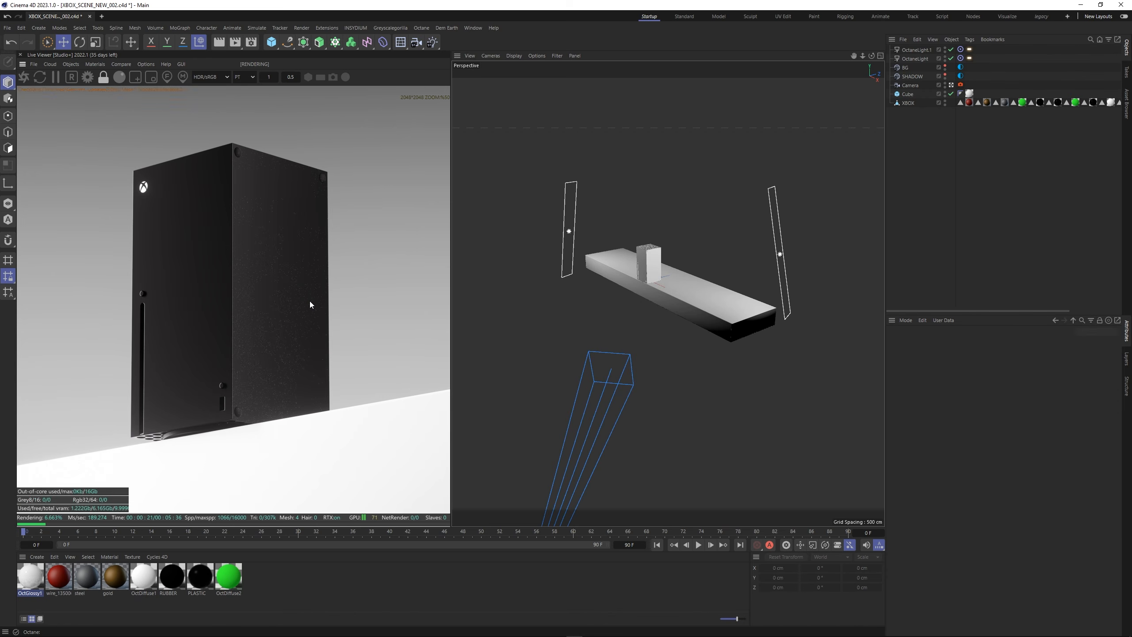
Check the Octane light tag's light settings against the full render.
scroll(310, 301, down, 1)
click(970, 57)
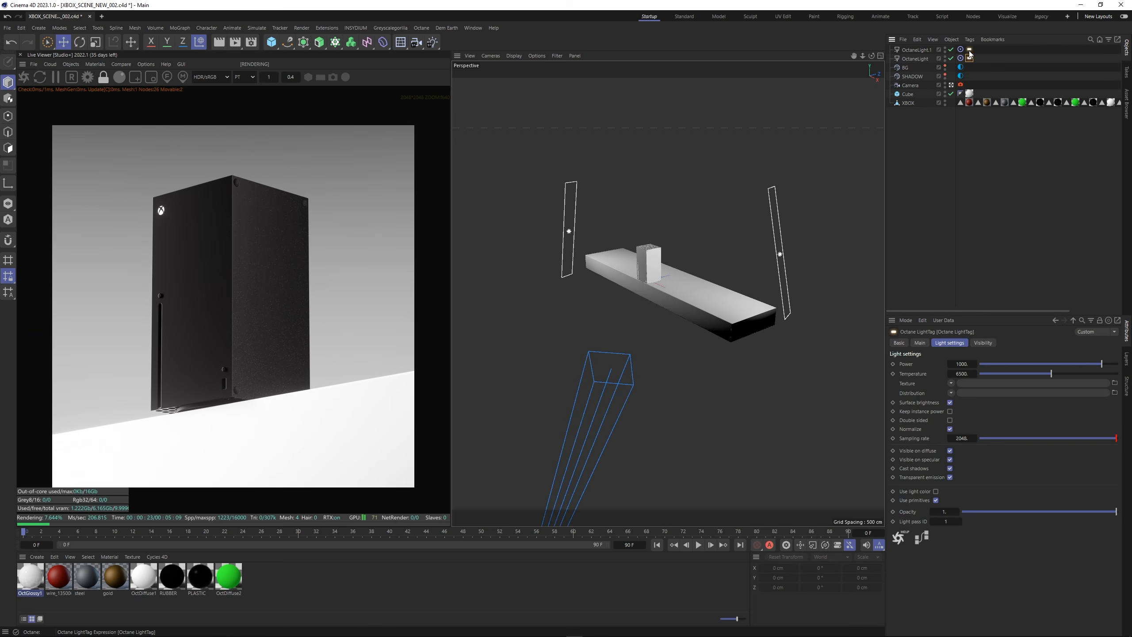
click(992, 136)
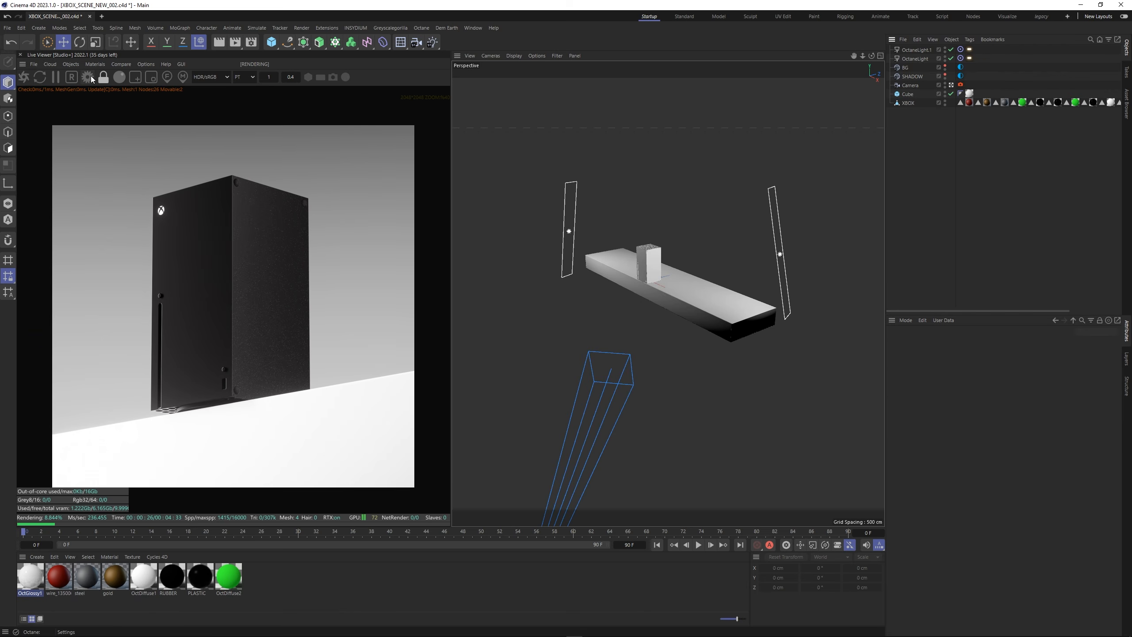
In the Octane path tracing kernel, set max samples to 2048 and both diffuse and specular depth to 8.
click(88, 76)
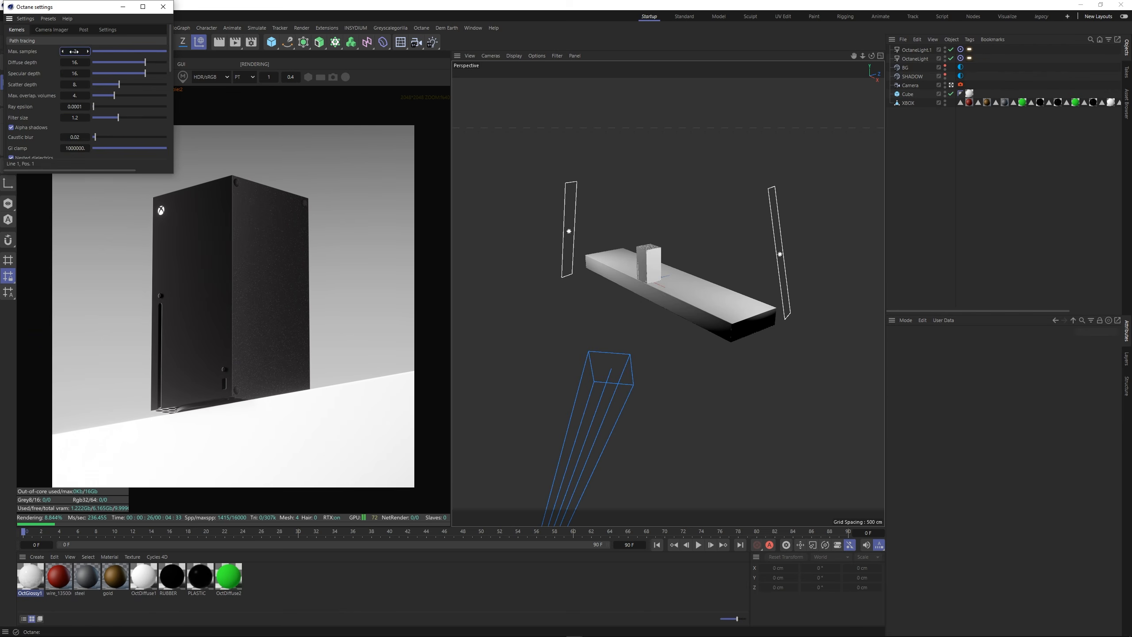
text(8)
key(Tab)
text(8)
key(Tab)
key(Tab)
key(Tab)
key(Tab)
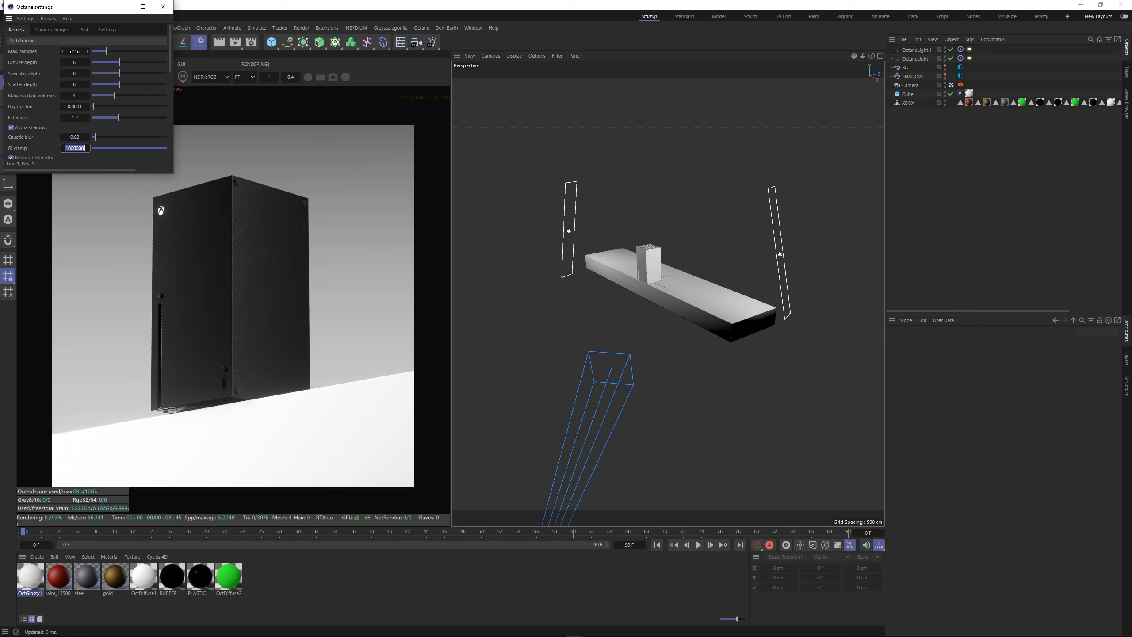
click(163, 6)
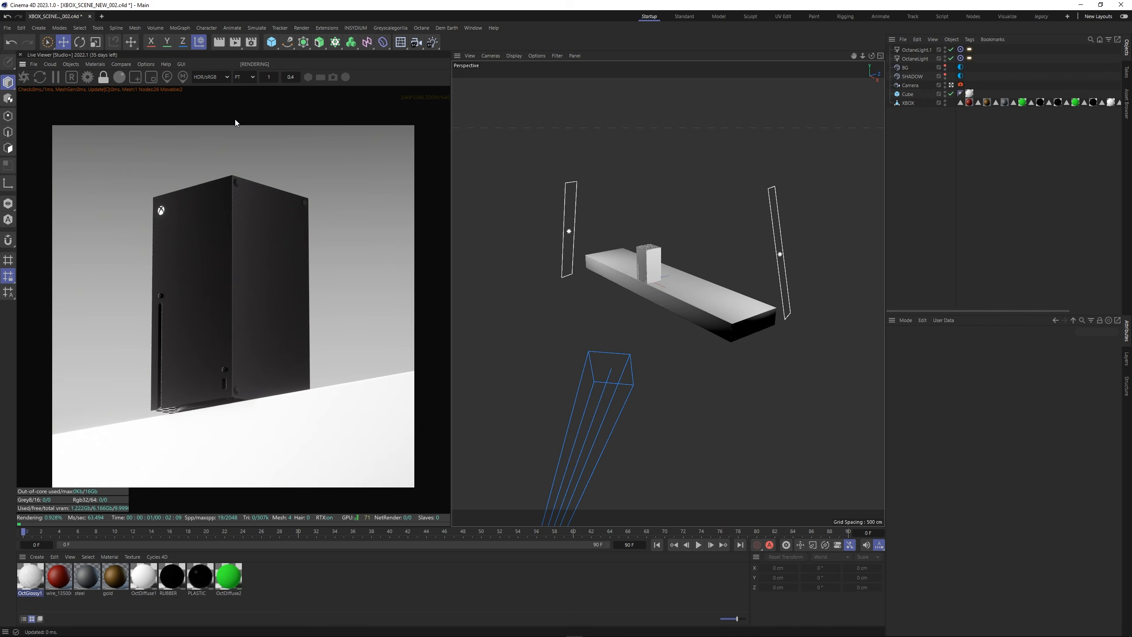
Rename the OctGlossy1 material to BOX and darken its diffuse color.
scroll(262, 266, up, 4)
scroll(243, 294, down, 4)
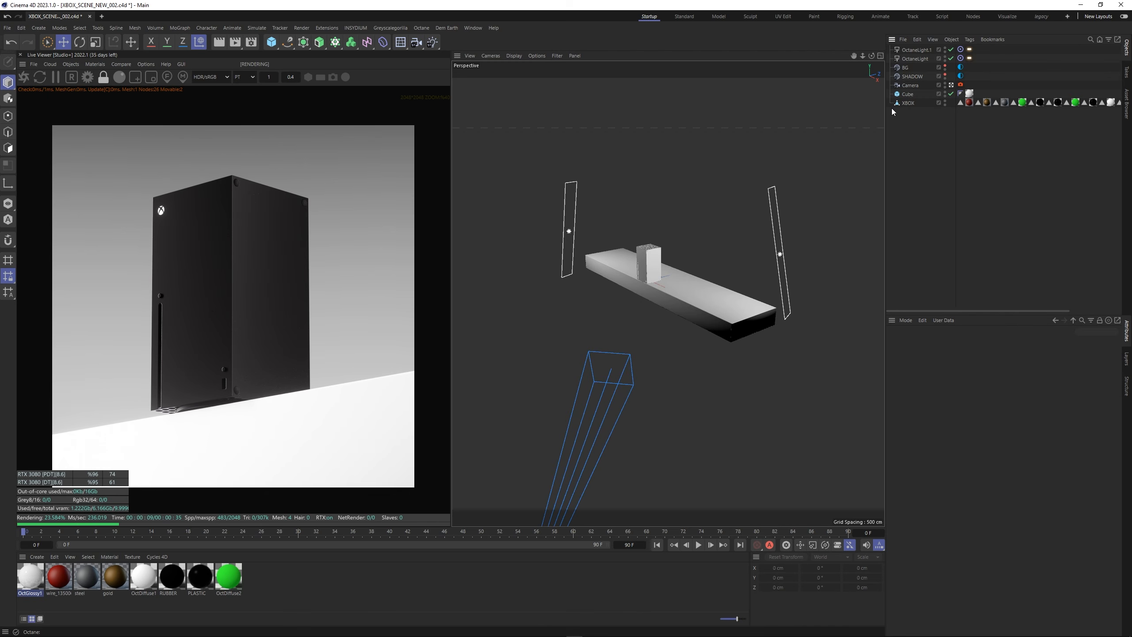
click(95, 63)
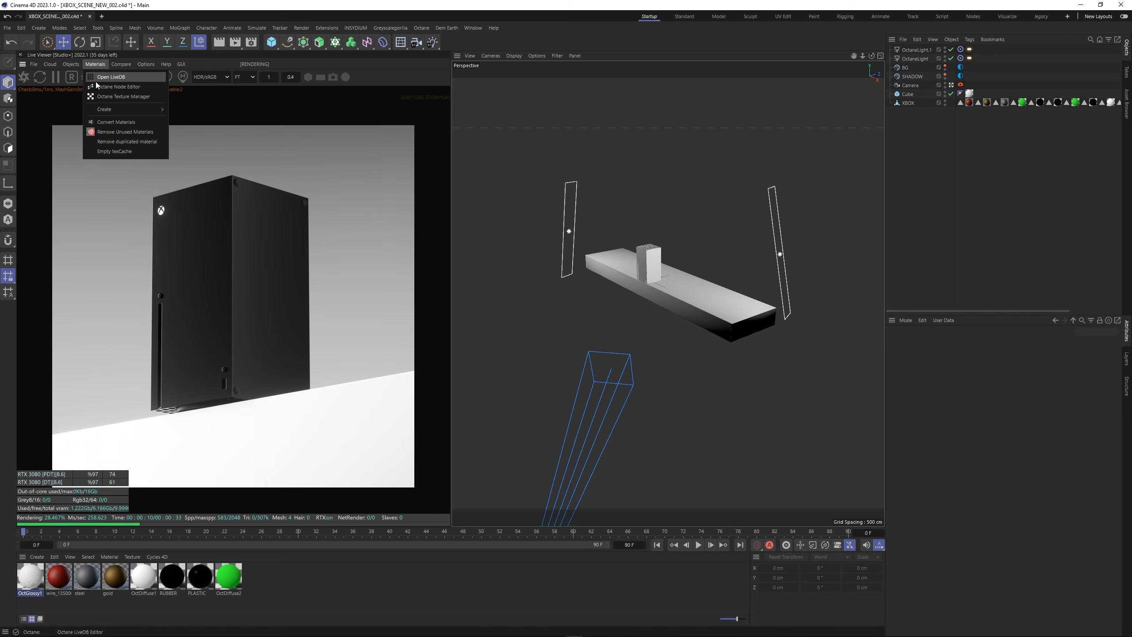
click(31, 592)
double_click(32, 592)
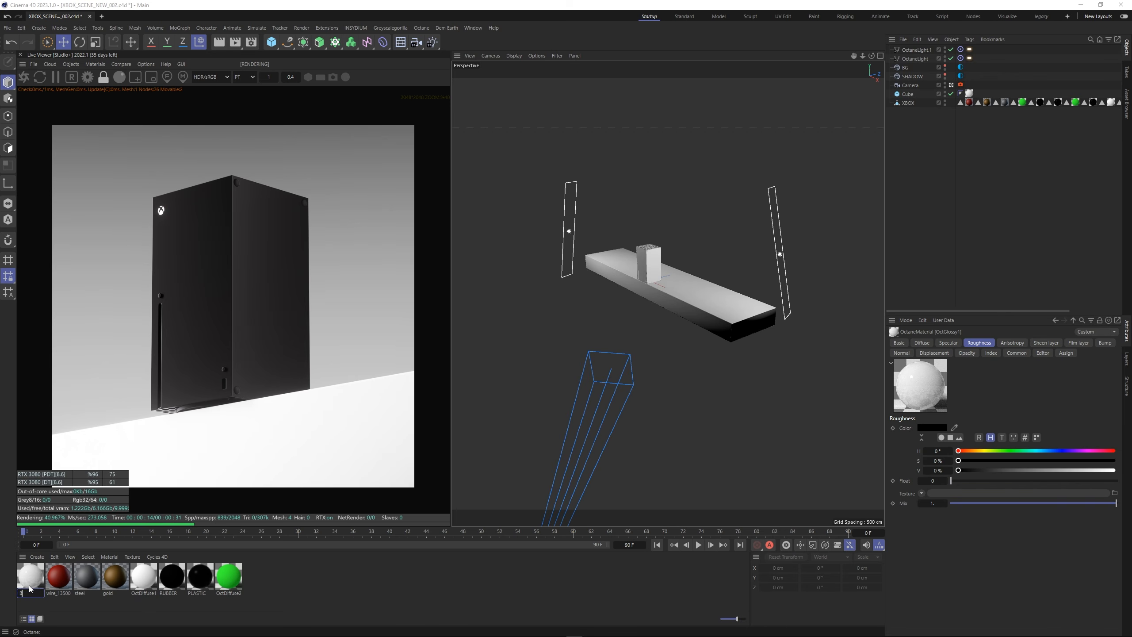
text(BOX)
key(Return)
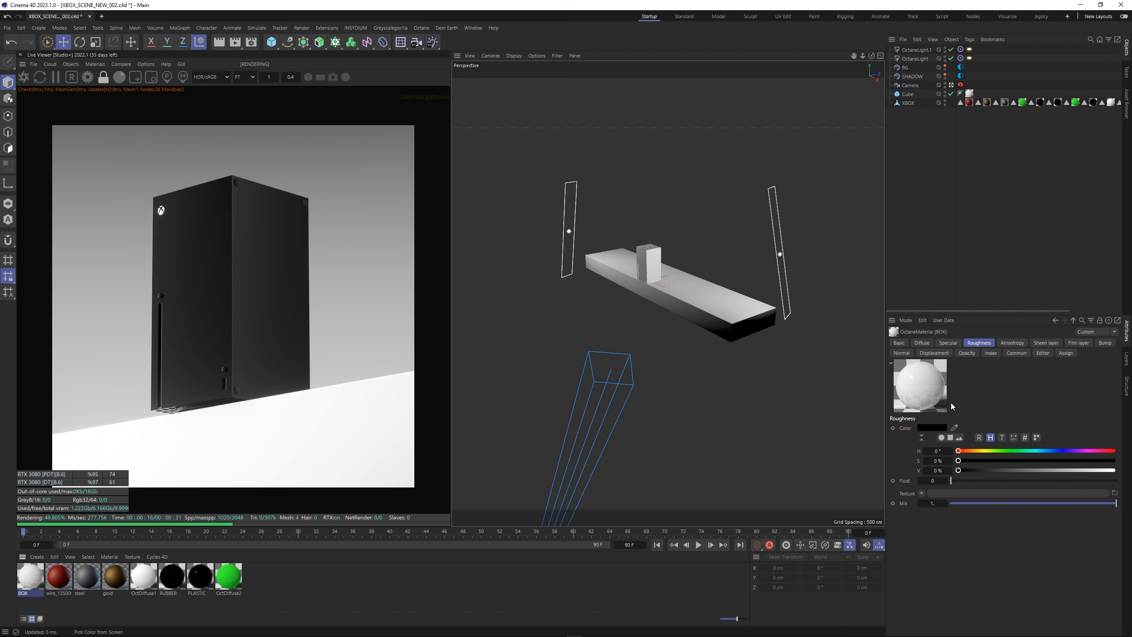
click(926, 343)
drag(1060, 470, 1022, 467)
Enable the platform Cube's fillet with a 1 cm radius.
click(908, 94)
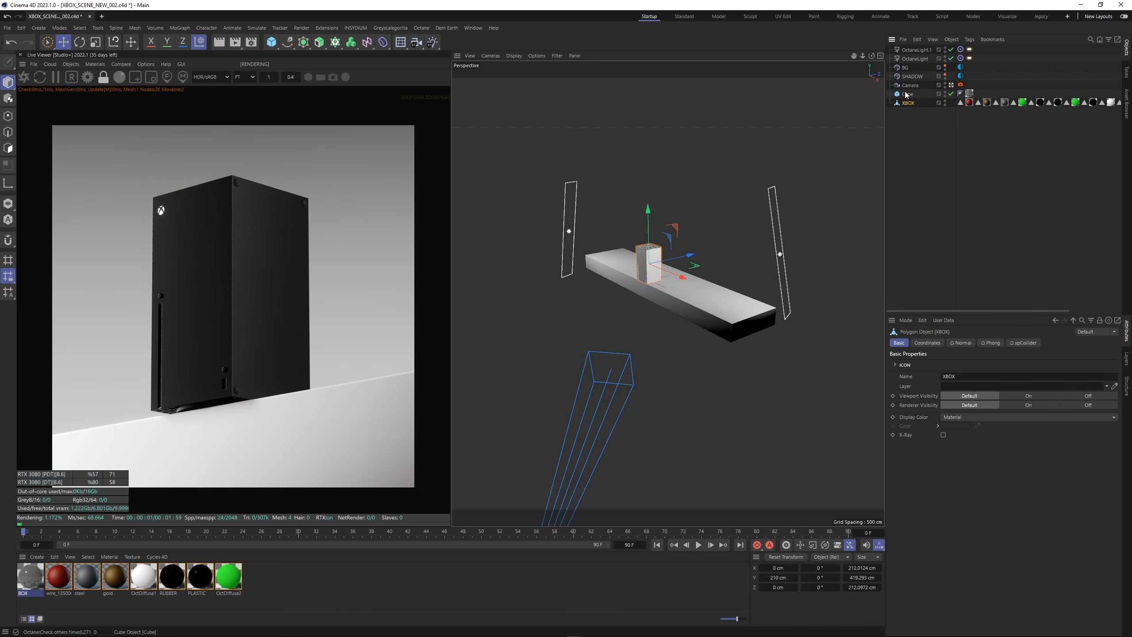
click(943, 433)
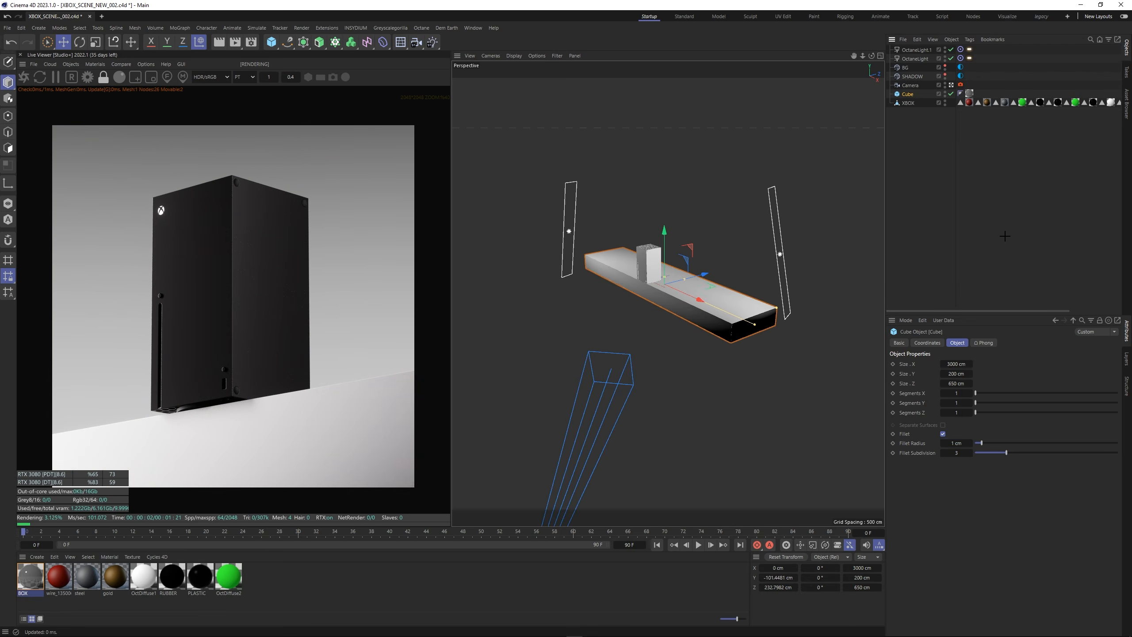
In the Octane camera imager, set vignetting to about 0.13 and exposure to about 2.65.
click(961, 85)
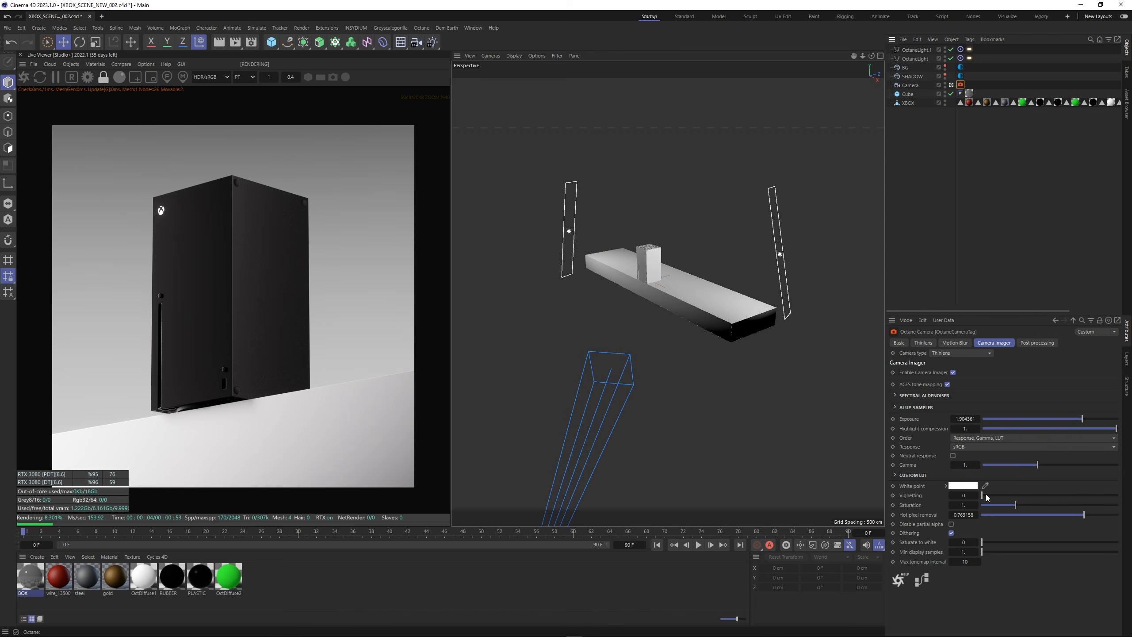
drag(986, 495, 999, 495)
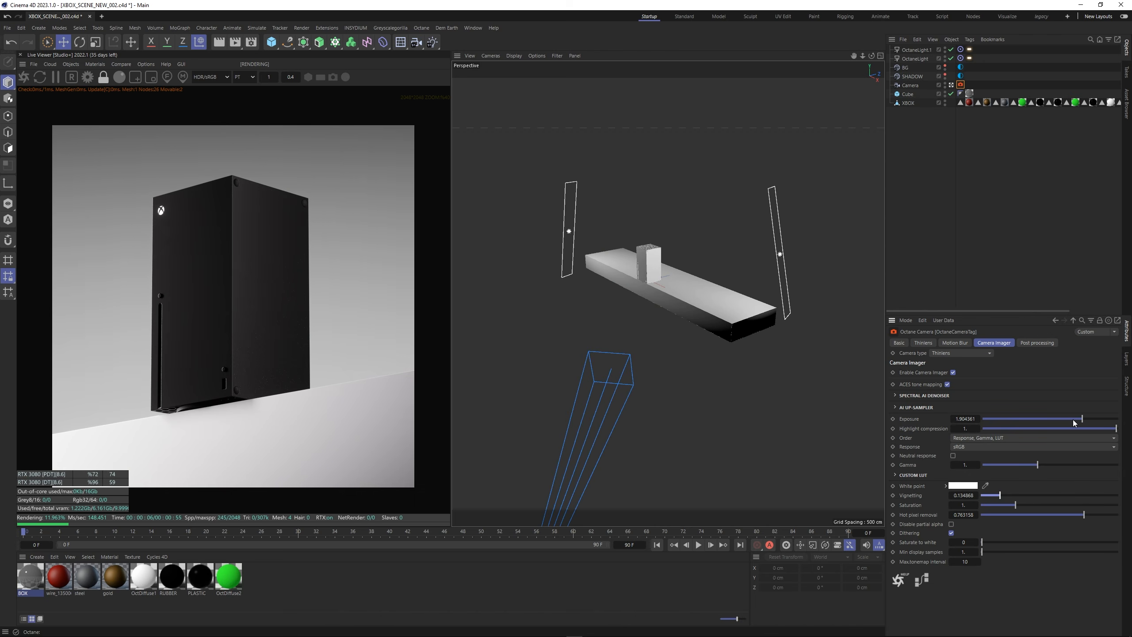
drag(1075, 421, 1087, 420)
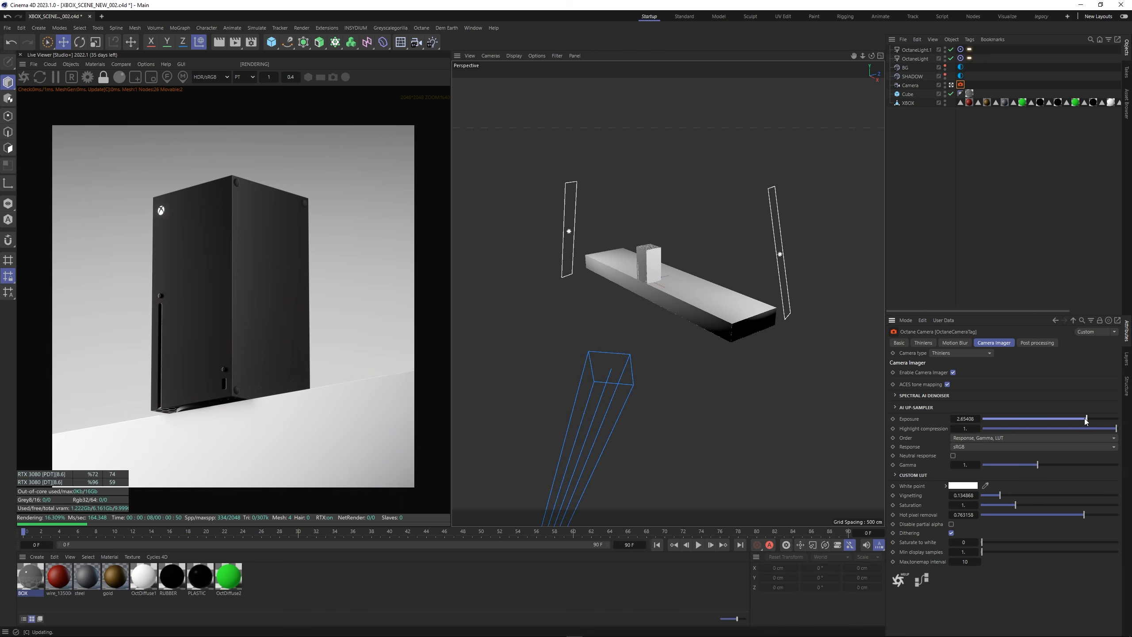
scroll(259, 338, down, 1)
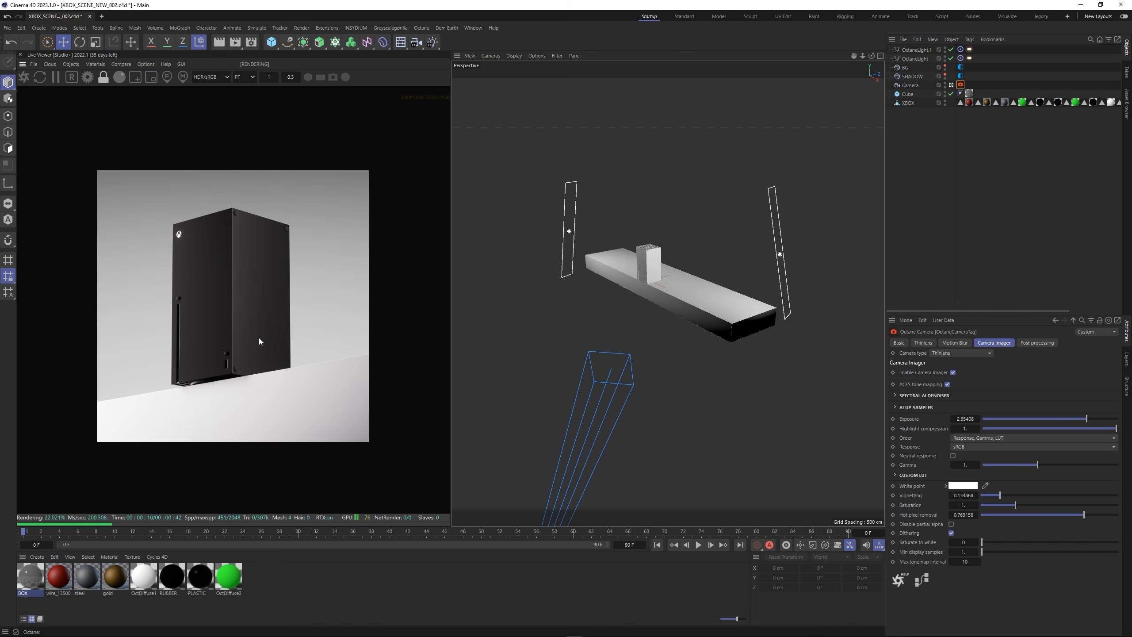
scroll(260, 338, up, 1)
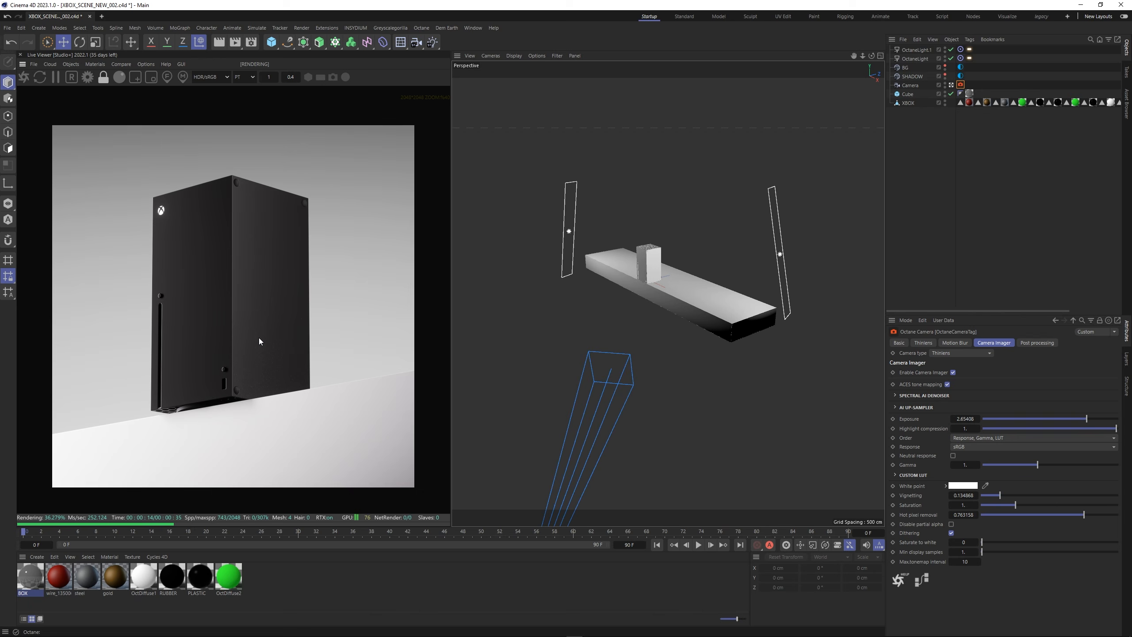
Duplicate OctaneLight and disable the two original area lights, leaving only the copy active.
click(974, 161)
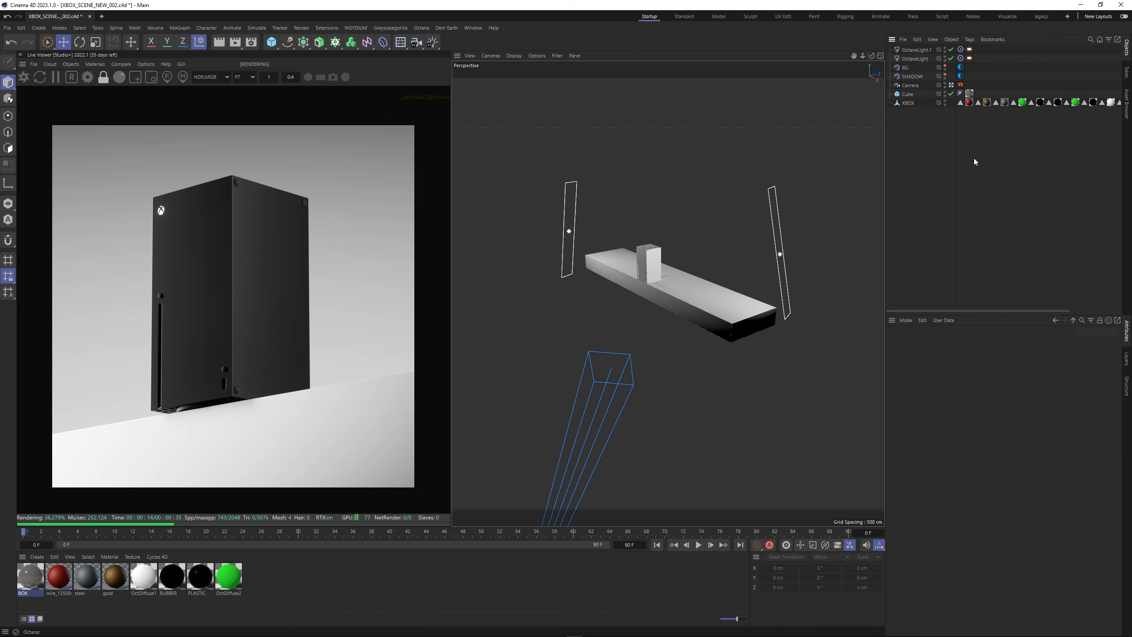
click(919, 59)
ctrl+drag(918, 58, 921, 64)
click(951, 50)
click(951, 59)
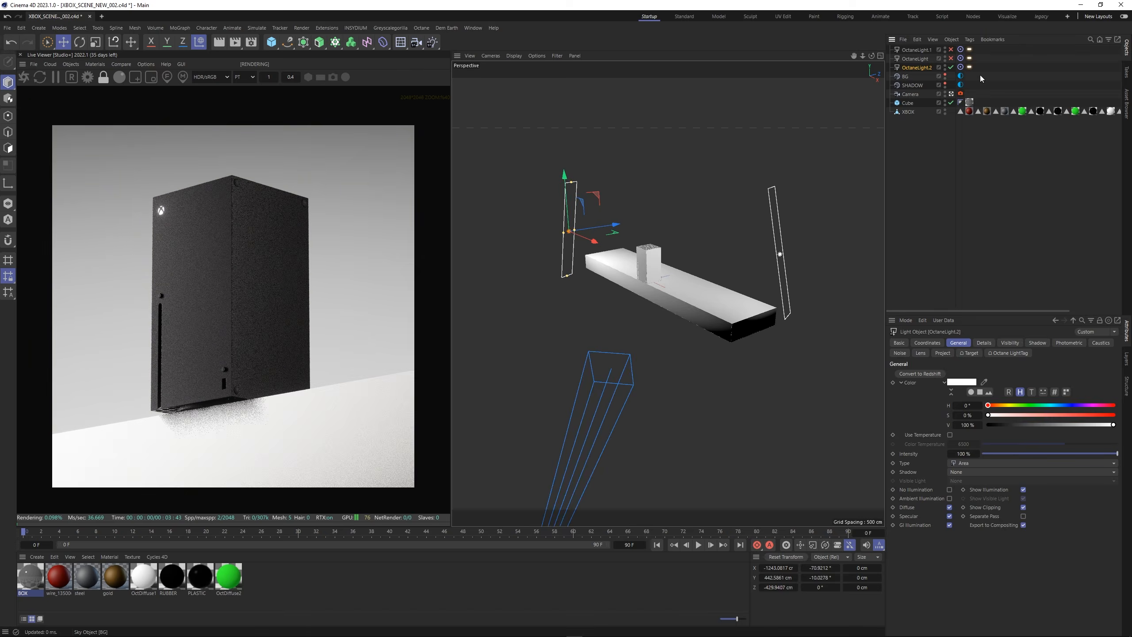
Load YTGOBO_8k-GOBO_19.jpg as an ImageTexture in the duplicated light's distribution, with Box projection and a UV transform.
click(970, 67)
click(951, 383)
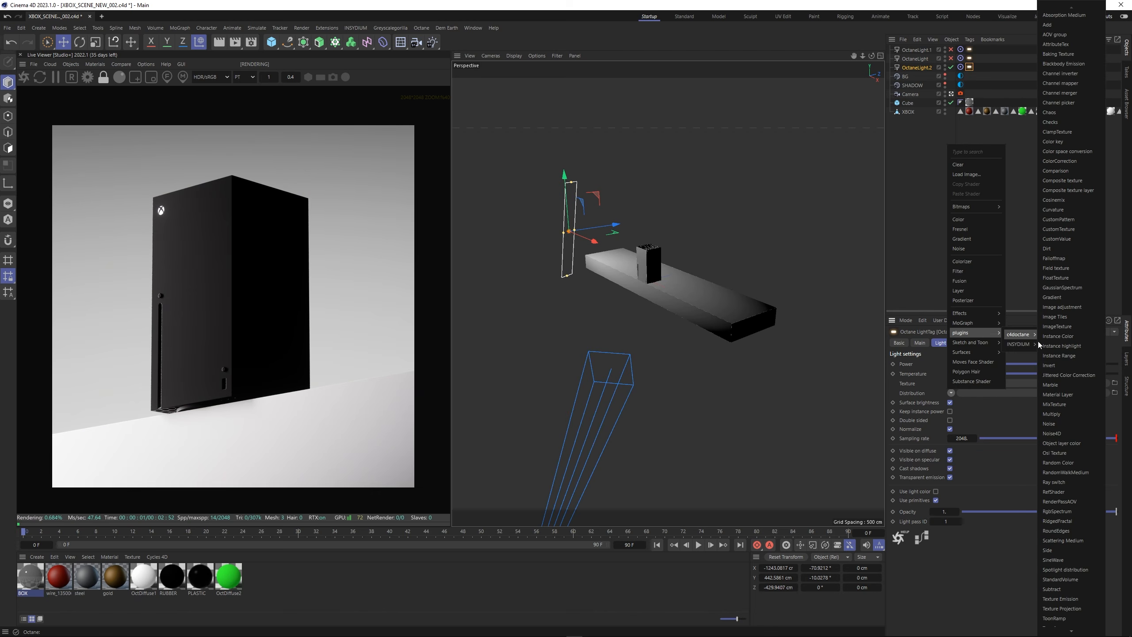
click(1060, 327)
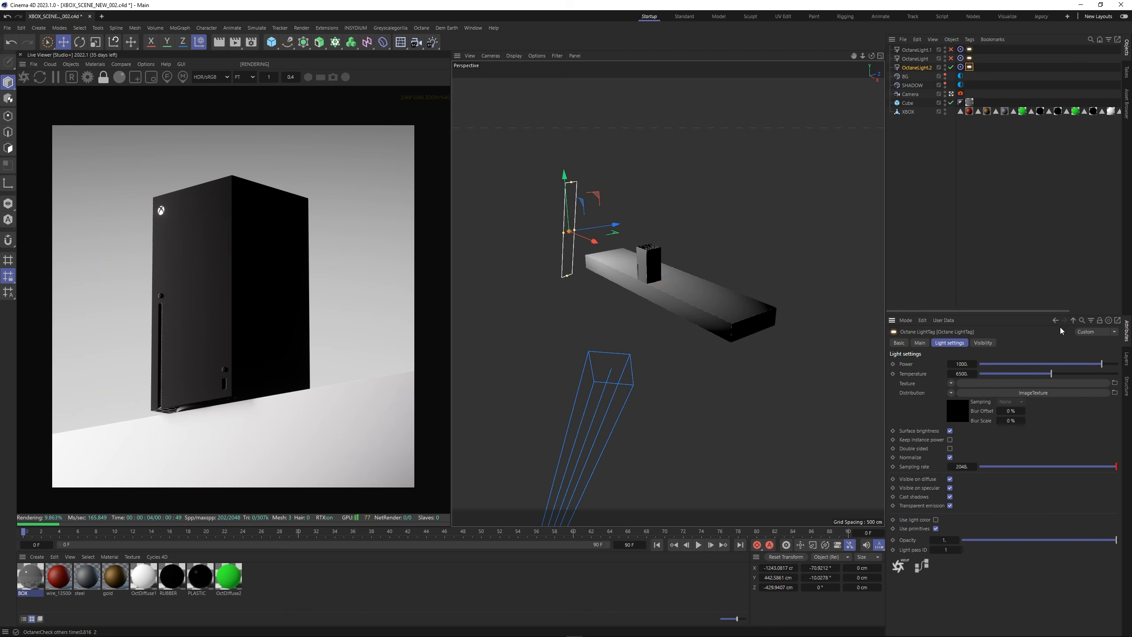
click(956, 406)
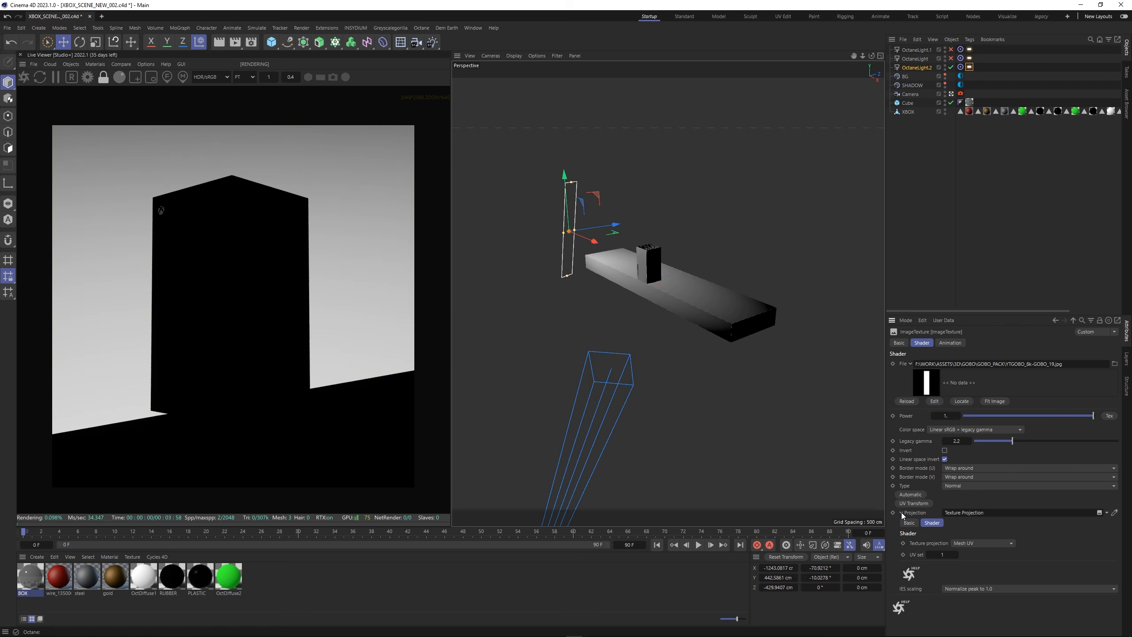
click(959, 512)
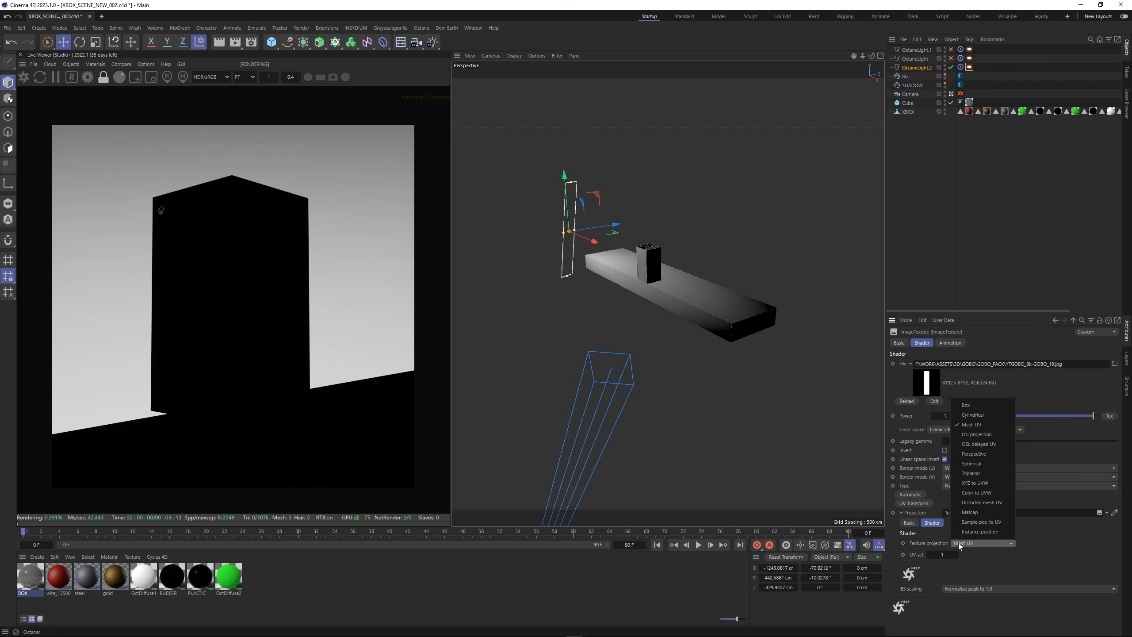
click(973, 406)
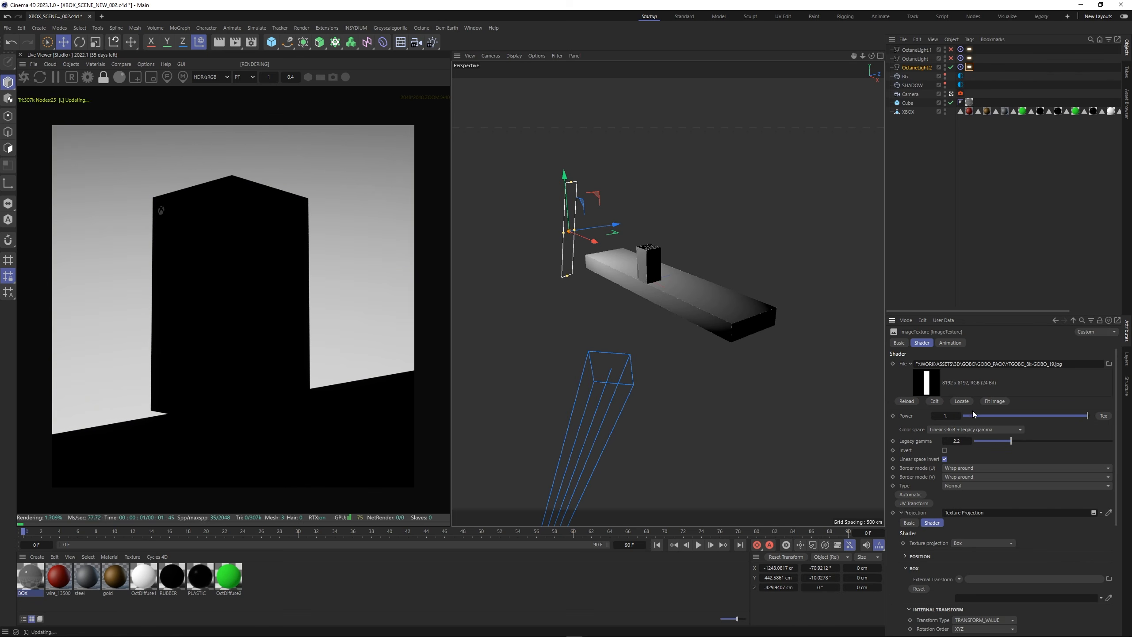
click(902, 504)
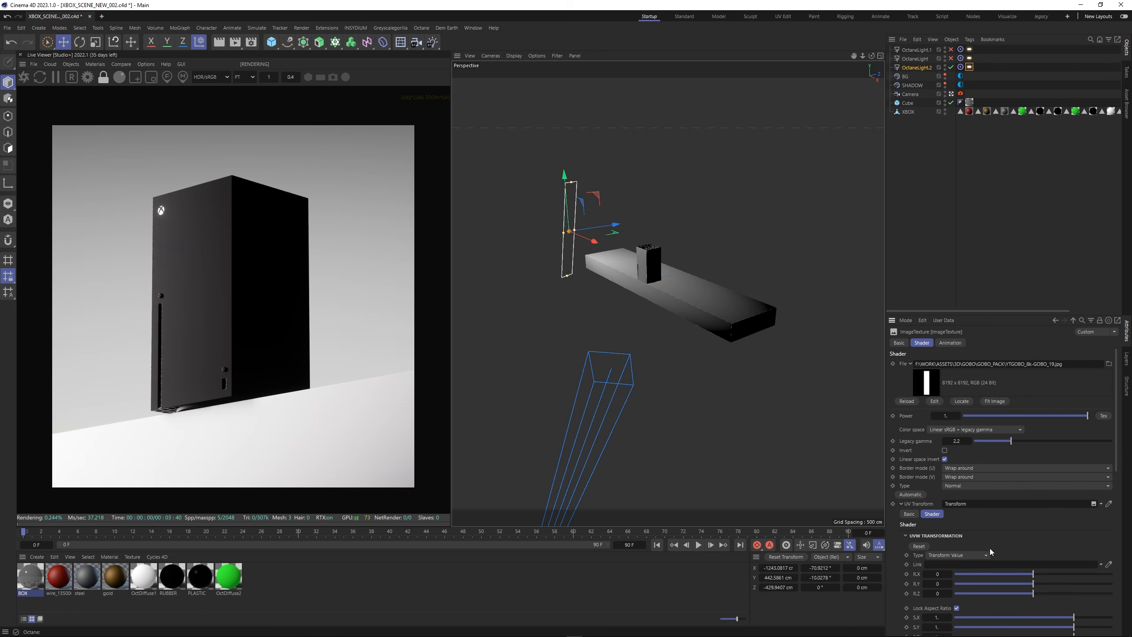
Set the duplicated light's area size to 50 cm in both X and Y.
click(916, 67)
click(979, 343)
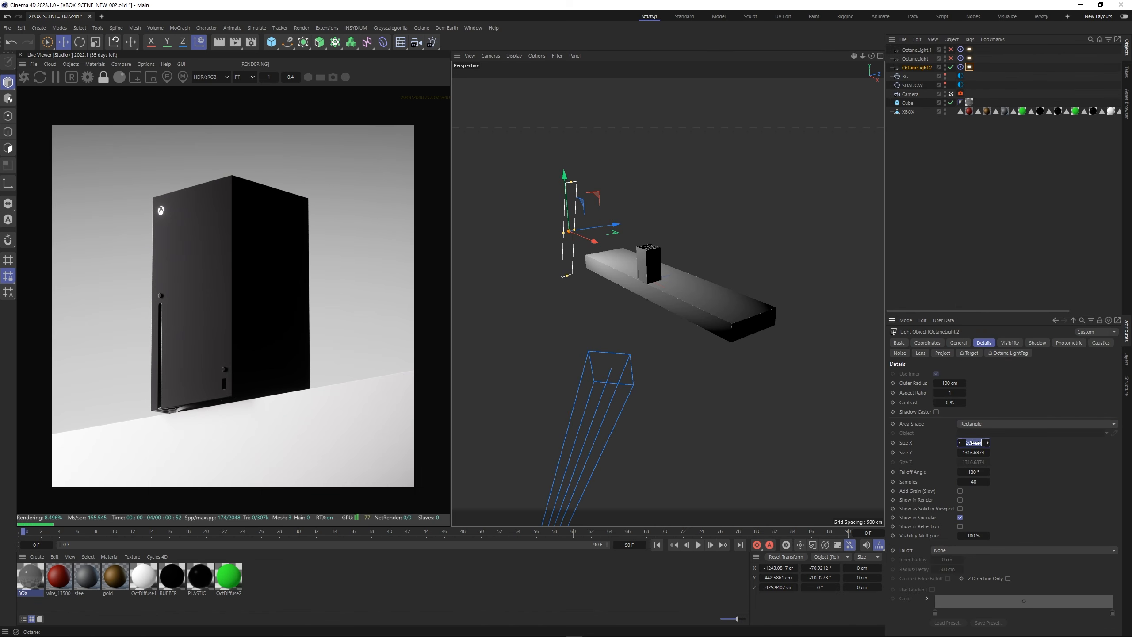
text(50)
key(Tab)
text(50)
key(Return)
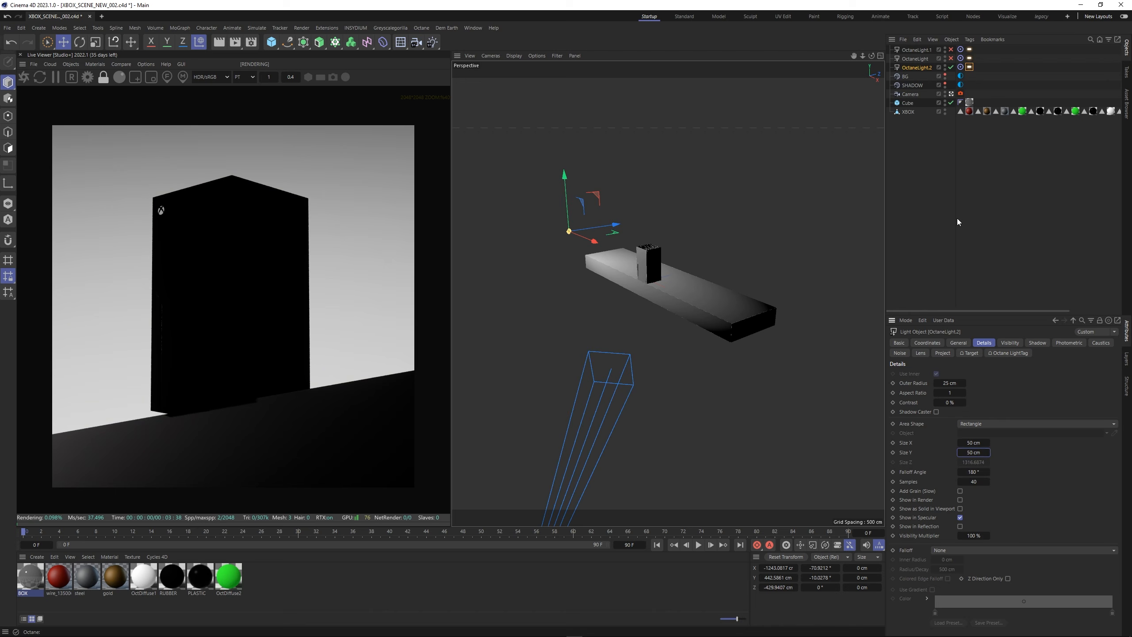
Scale the gobo texture's UV transform uniformly down to about 0.49.
click(970, 67)
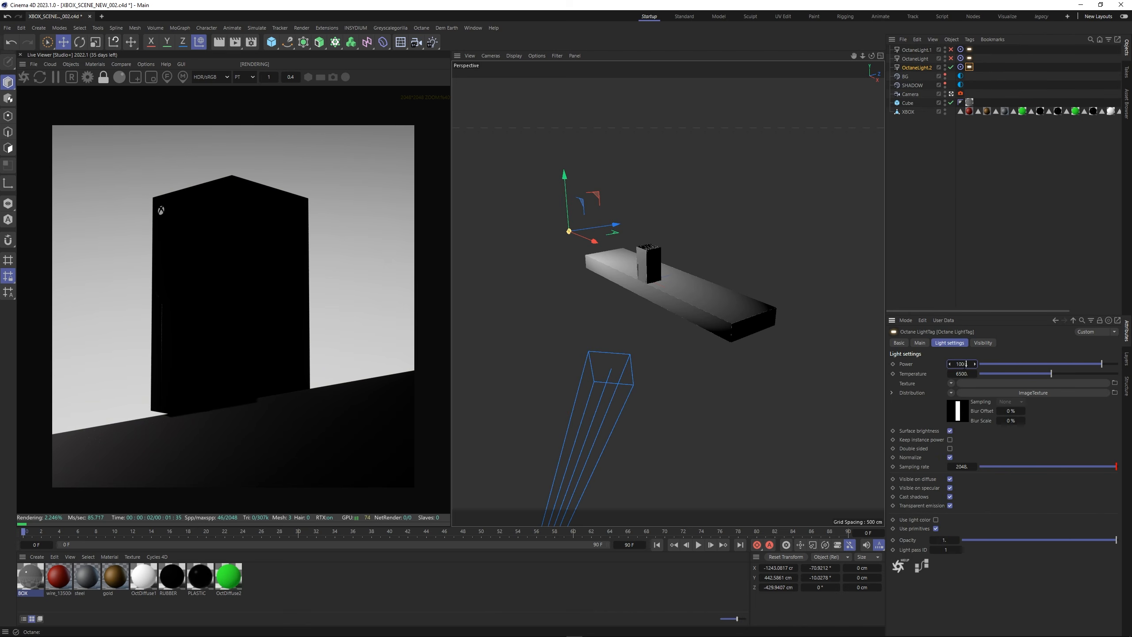
click(962, 415)
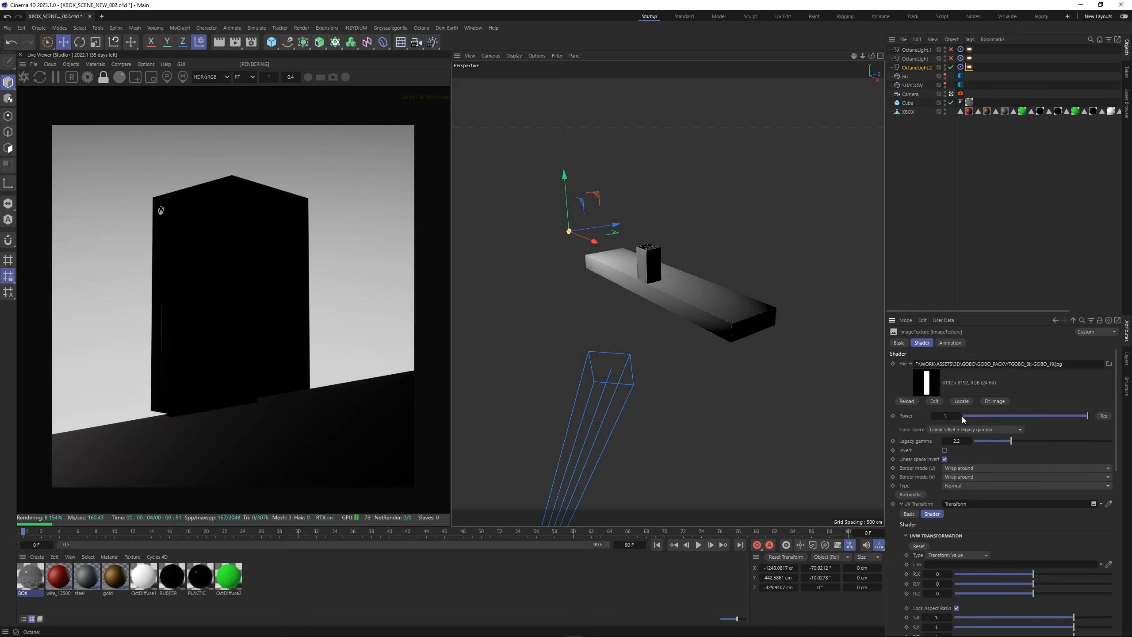
drag(1074, 618, 1058, 619)
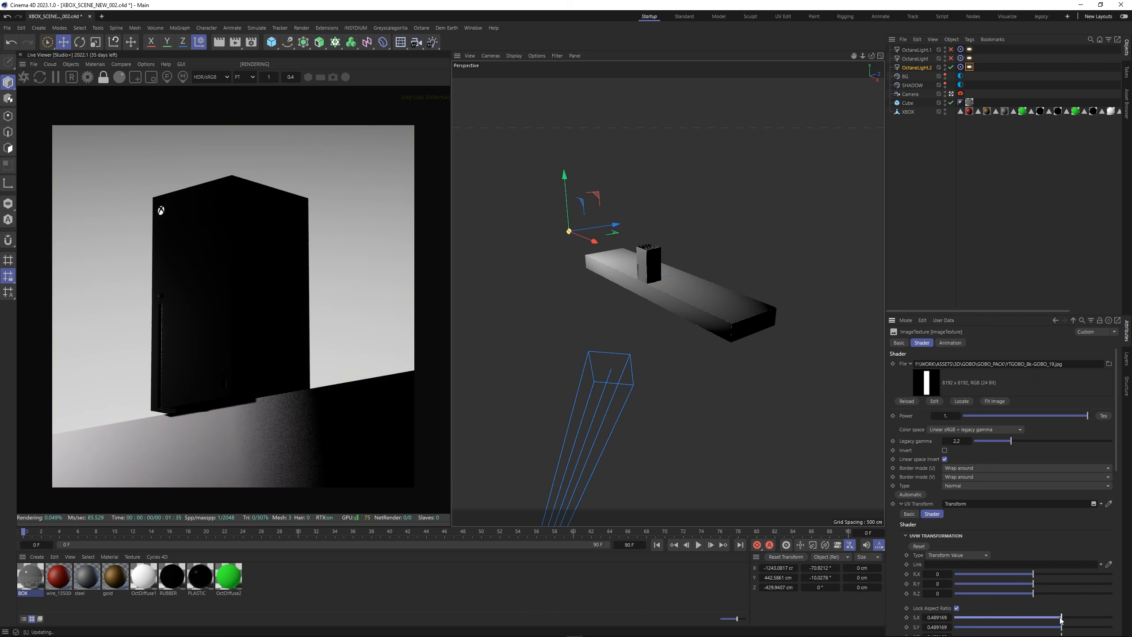
Set the gobo light's power to 40000 and move it to about X -1022, Y 479, Z -497 cm.
click(924, 67)
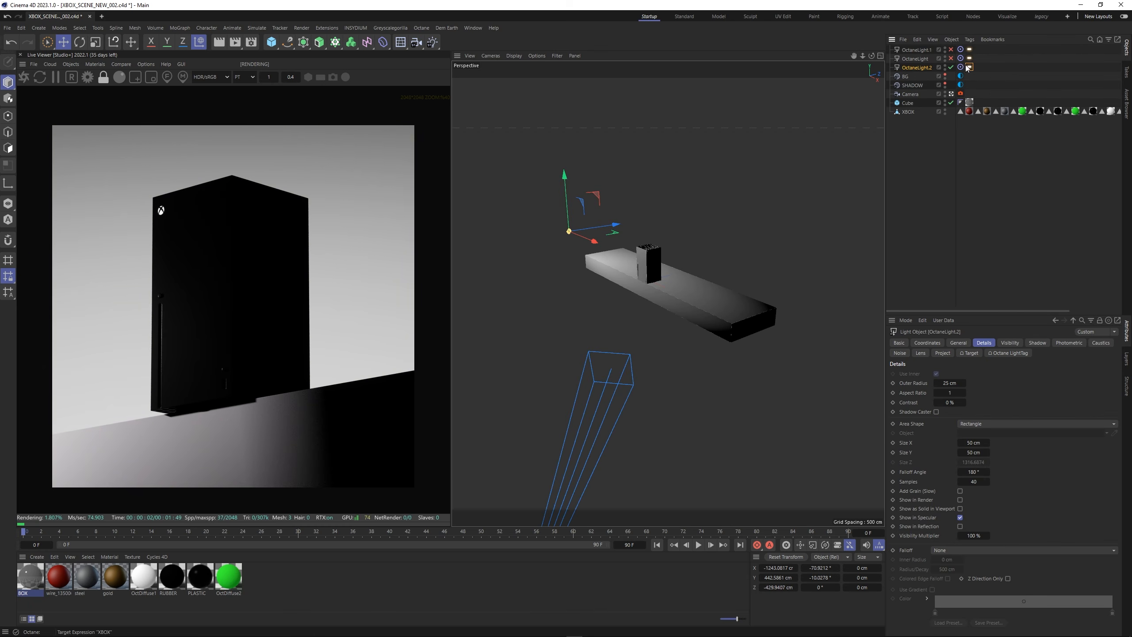
click(1009, 353)
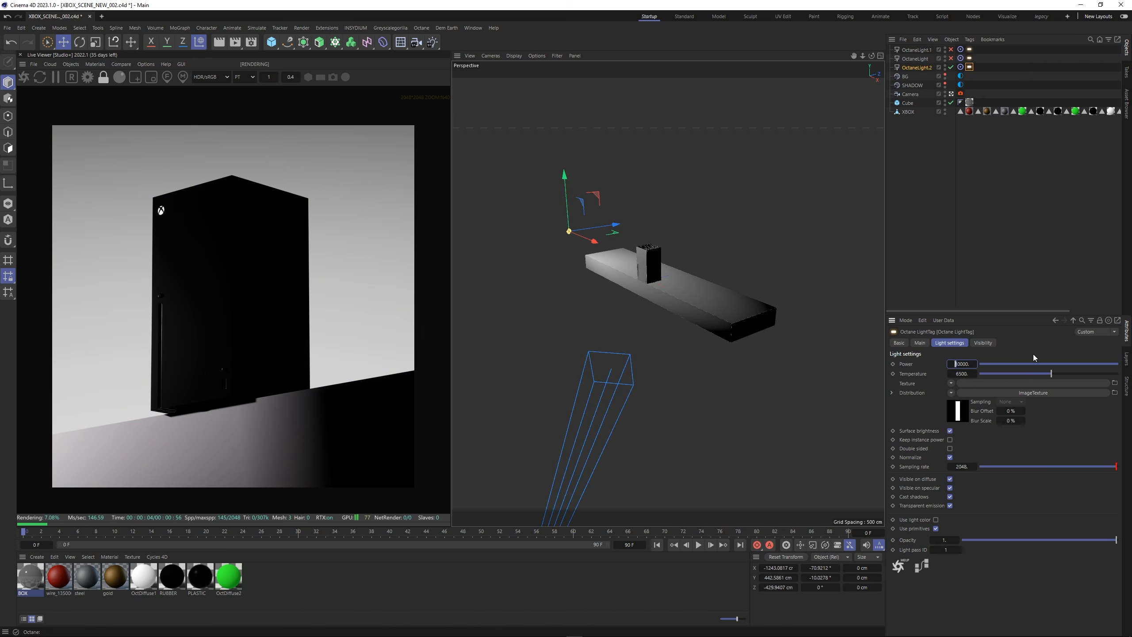
text(4)
key(Return)
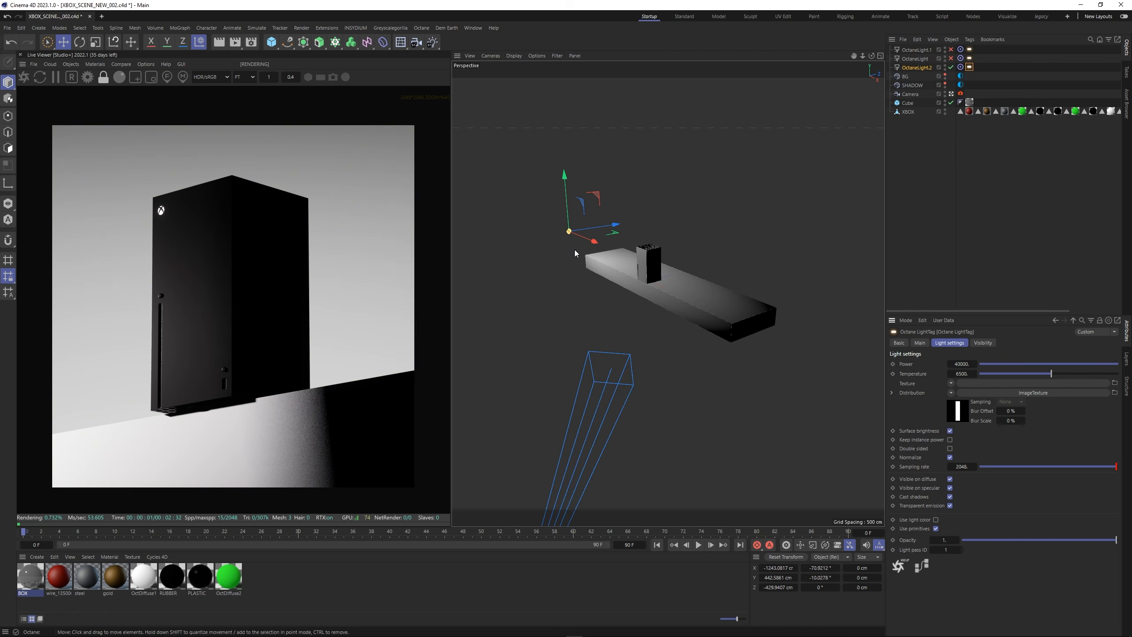
mouse_move(589, 237)
mouse_down()
mouse_move(556, 242)
mouse_move(578, 244)
mouse_up()
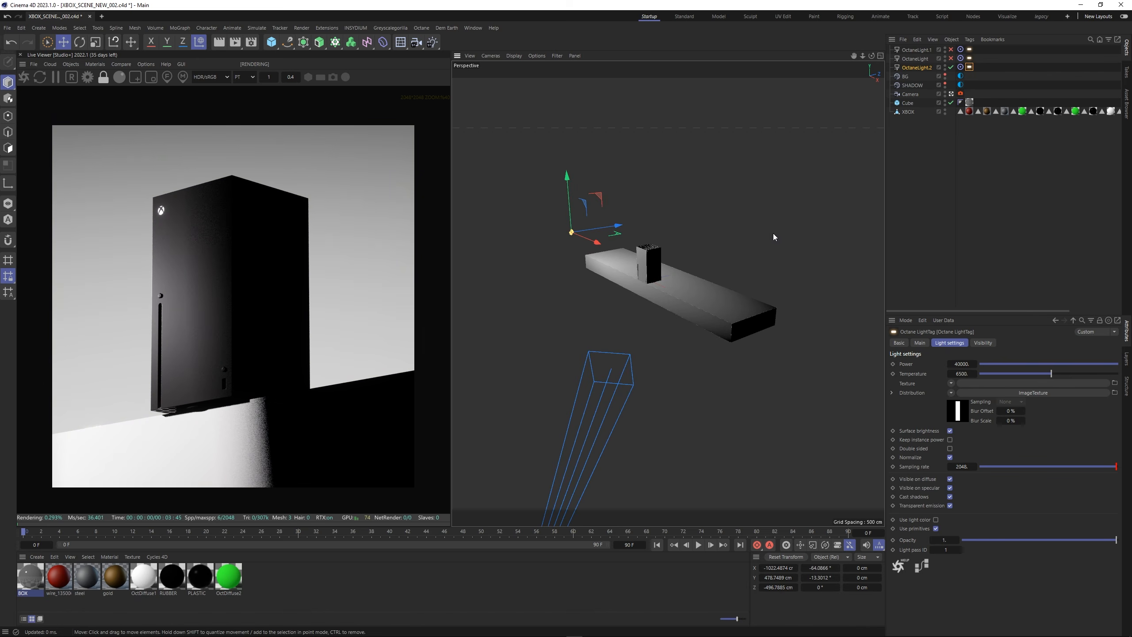
Rotate the gobo texture about 16.5 in Z, scale it to about 0.42, and offset it about -0.04 in X and -0.07 in Y.
click(961, 67)
click(970, 67)
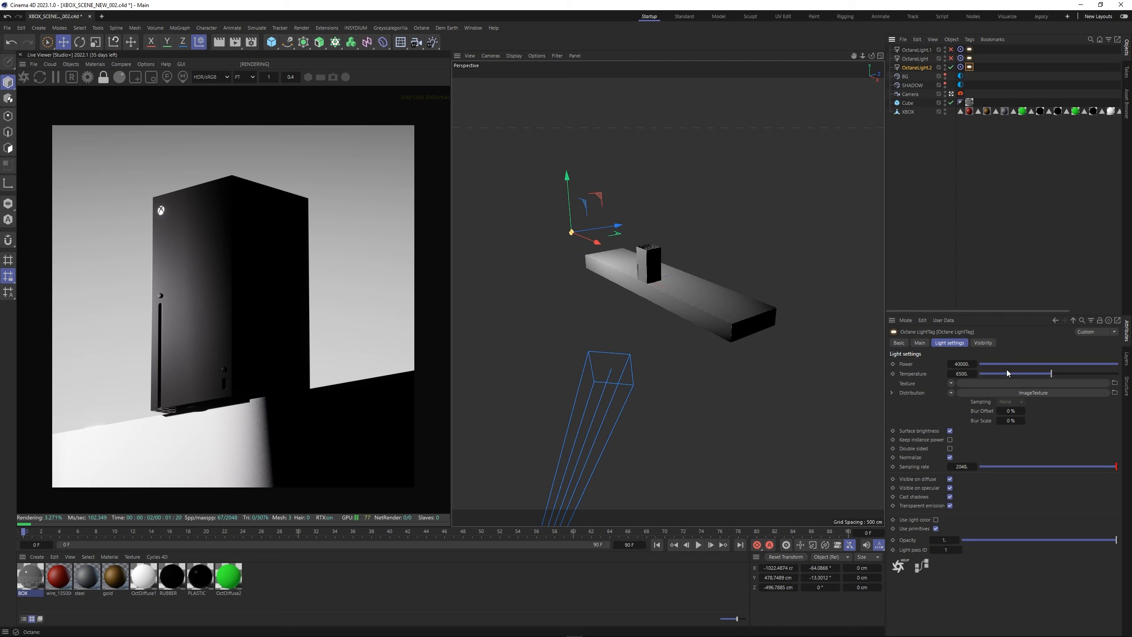
click(1034, 393)
scroll(1109, 457, down, 3)
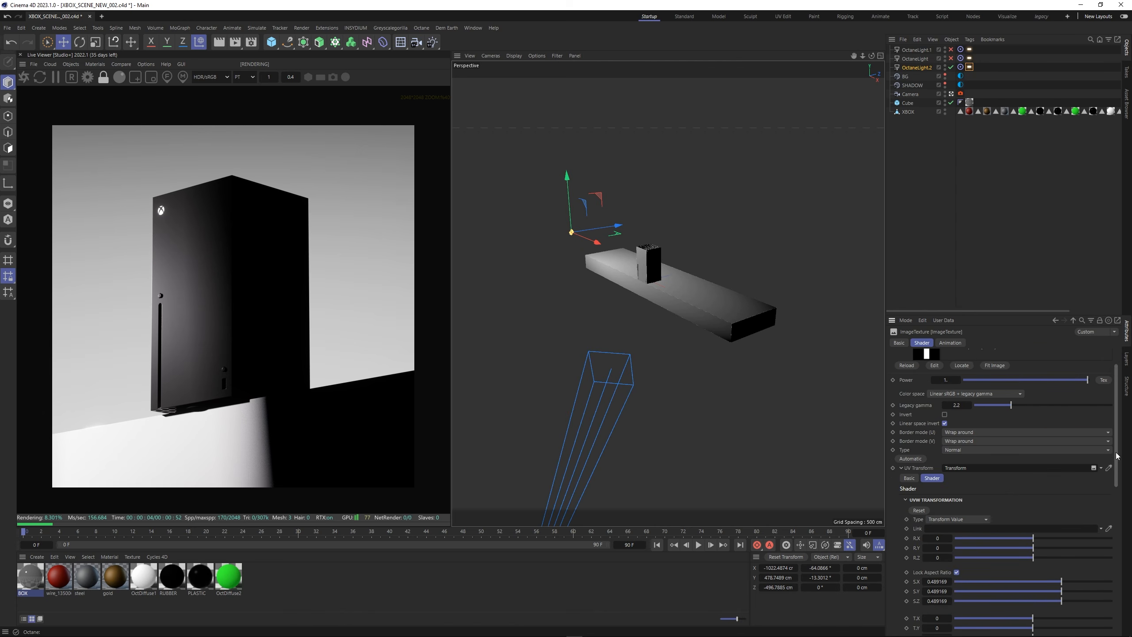
drag(1052, 553, 1031, 554)
drag(1034, 493, 1037, 493)
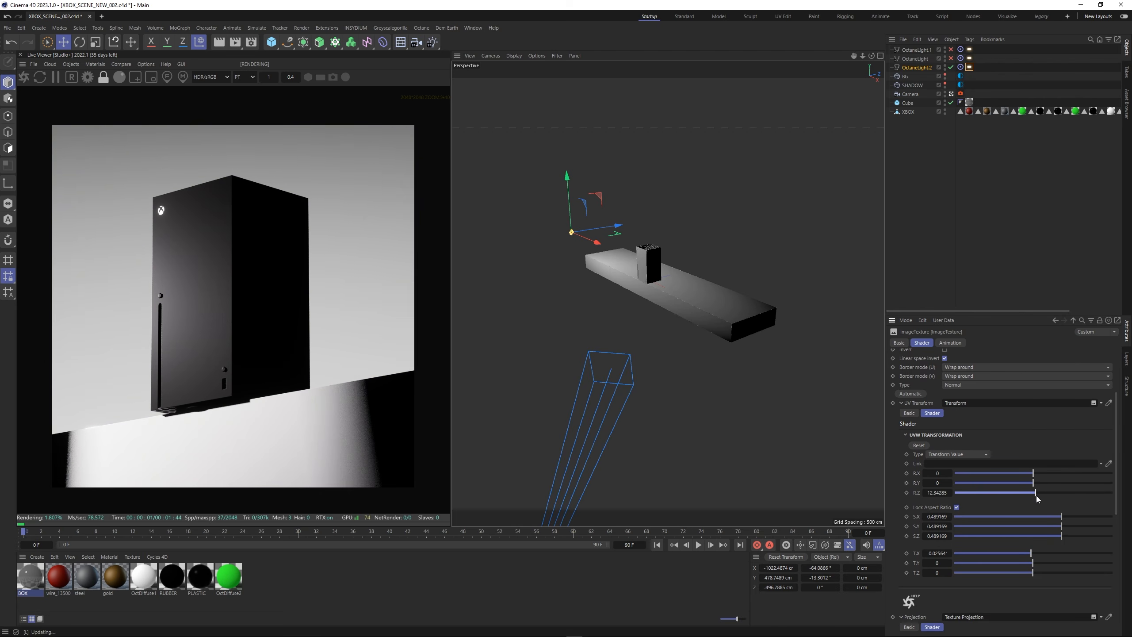
drag(1031, 552, 1029, 553)
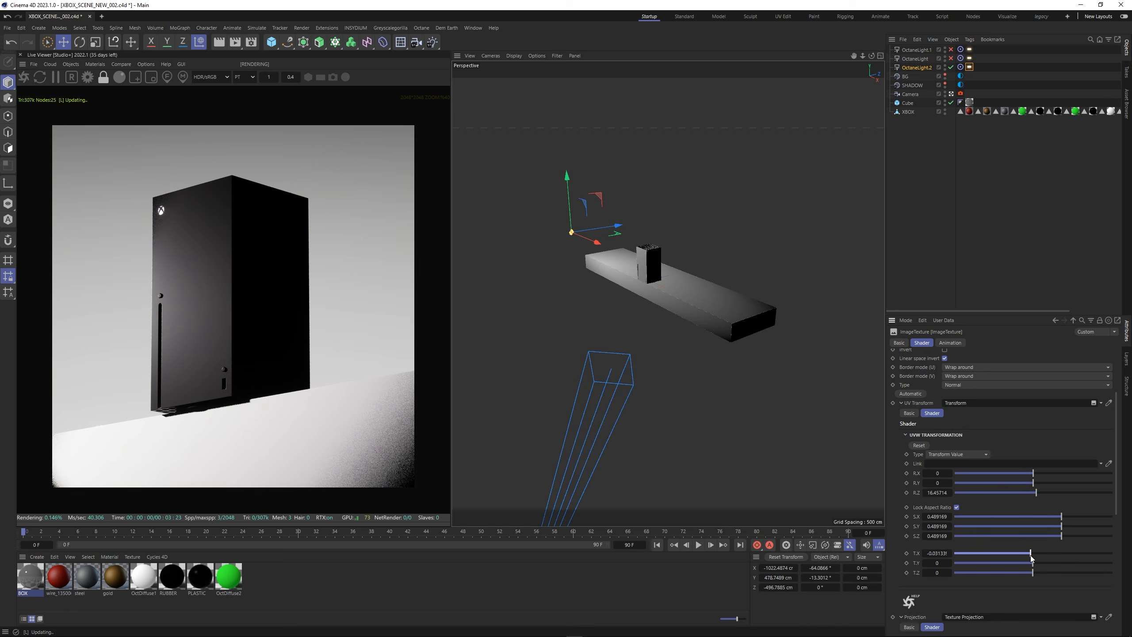
drag(1030, 557, 1031, 556)
drag(1062, 517, 1059, 516)
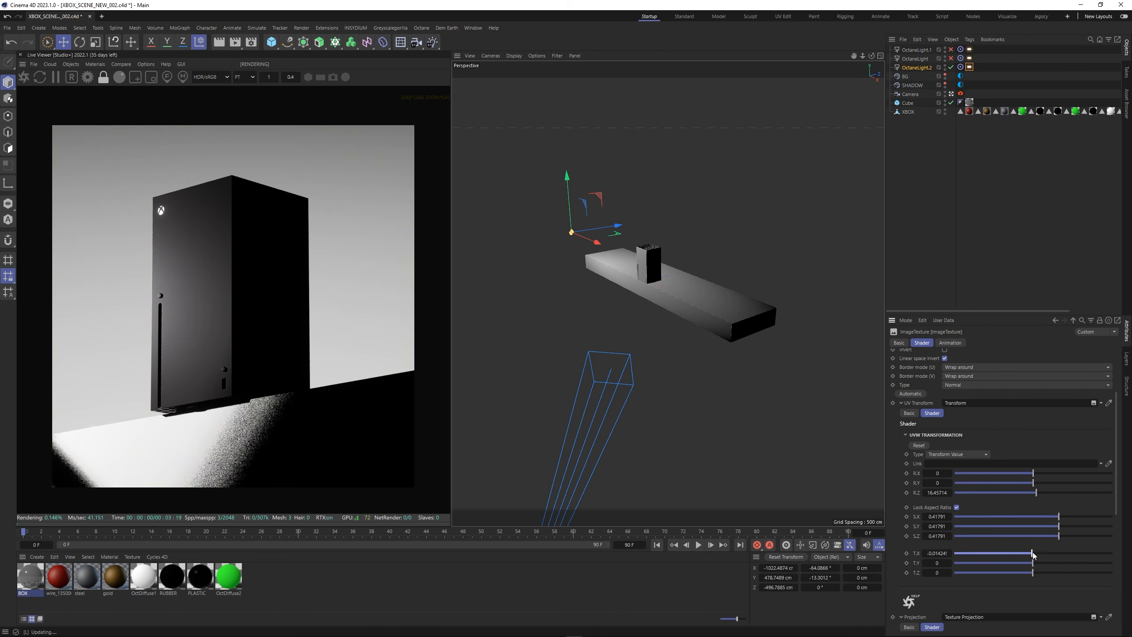
drag(1031, 556, 1030, 565)
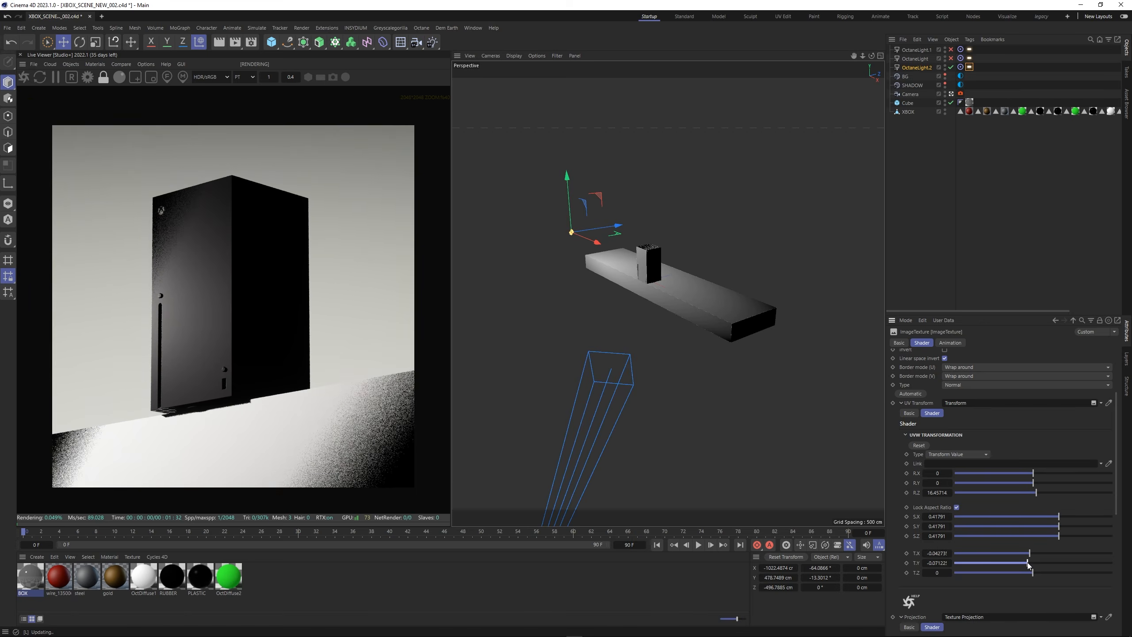
Brighten the SHADOW environment's RGB color to a value of 21%, and briefly compare the render with OctaneLight enabled.
click(961, 85)
click(1022, 379)
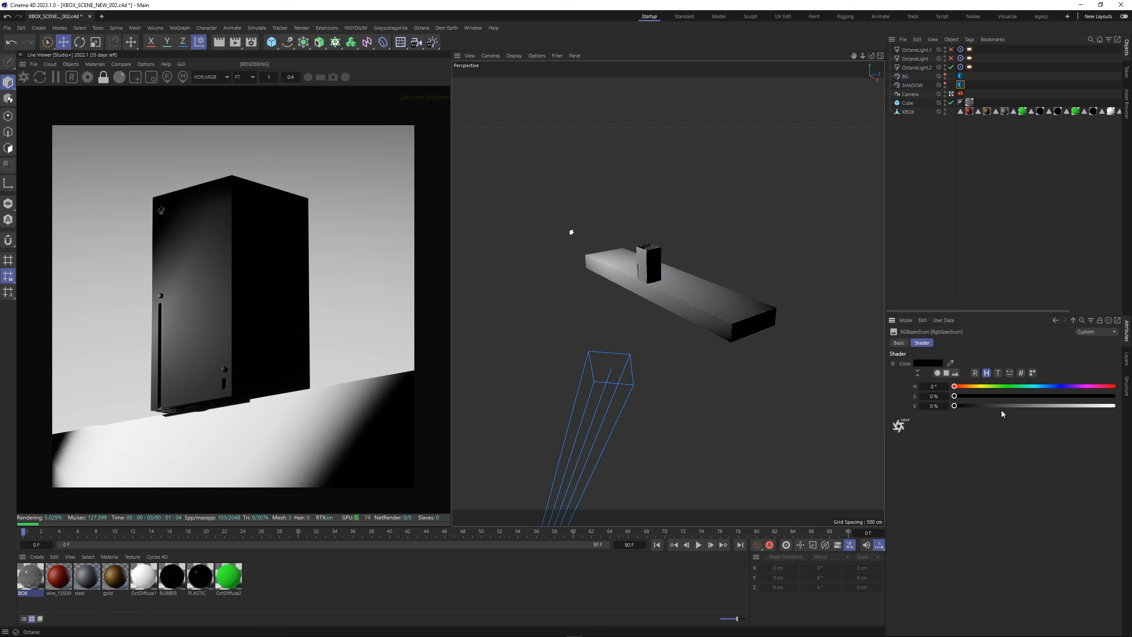
click(1005, 405)
drag(1005, 406, 977, 407)
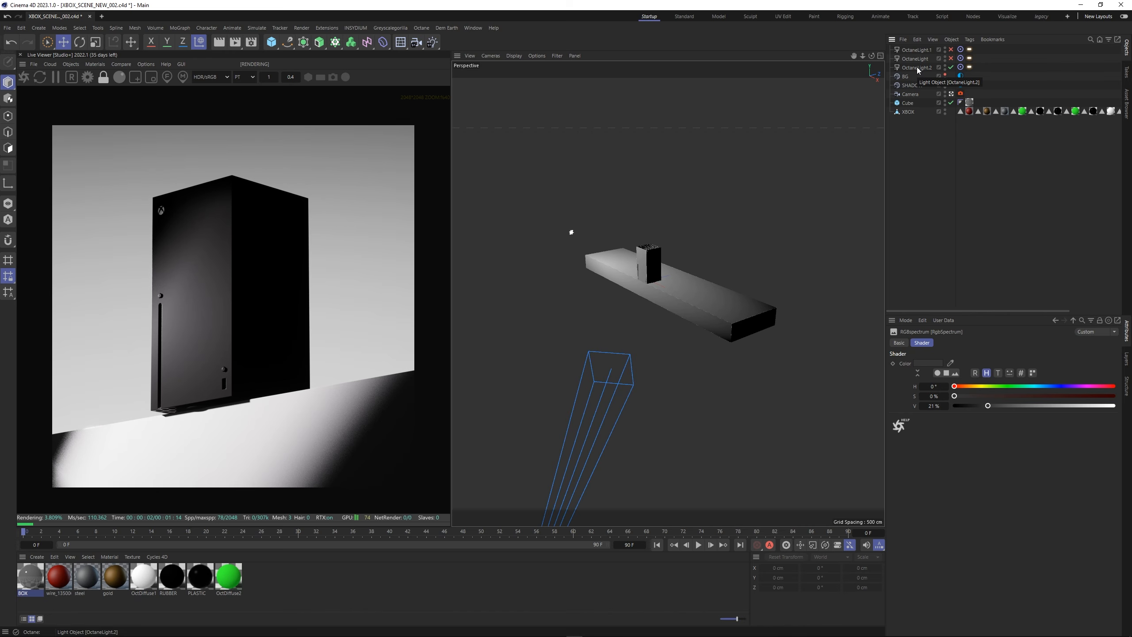
click(951, 58)
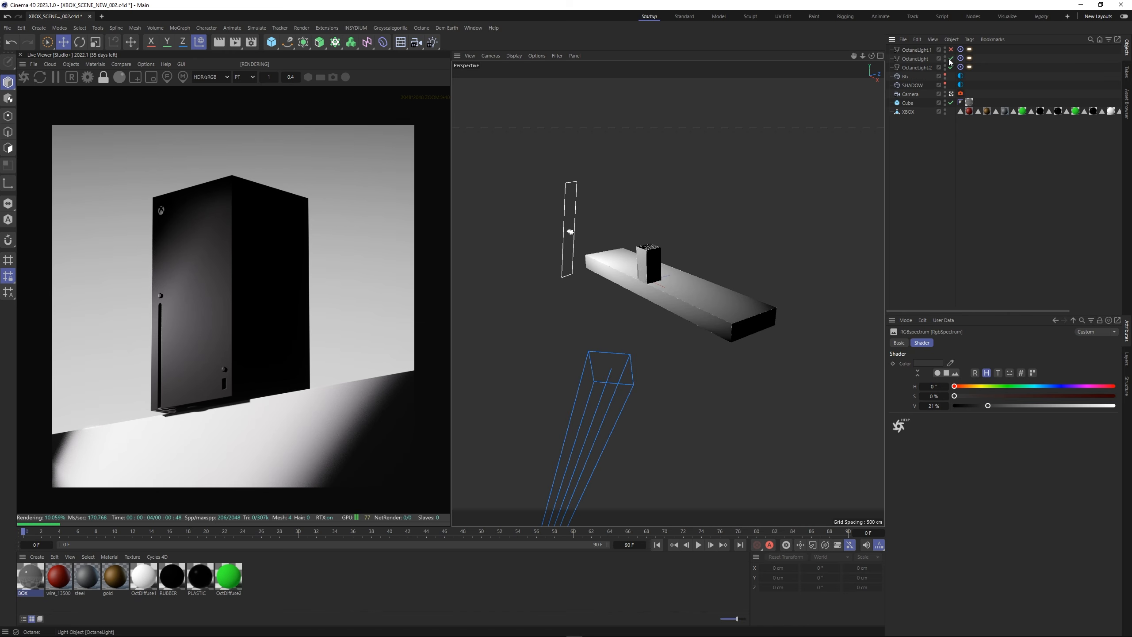
click(951, 58)
Add an Octane Object tag to the platform Cube and enable its light pass mask in the object layer settings.
right_click(907, 103)
mouse_move(952, 145)
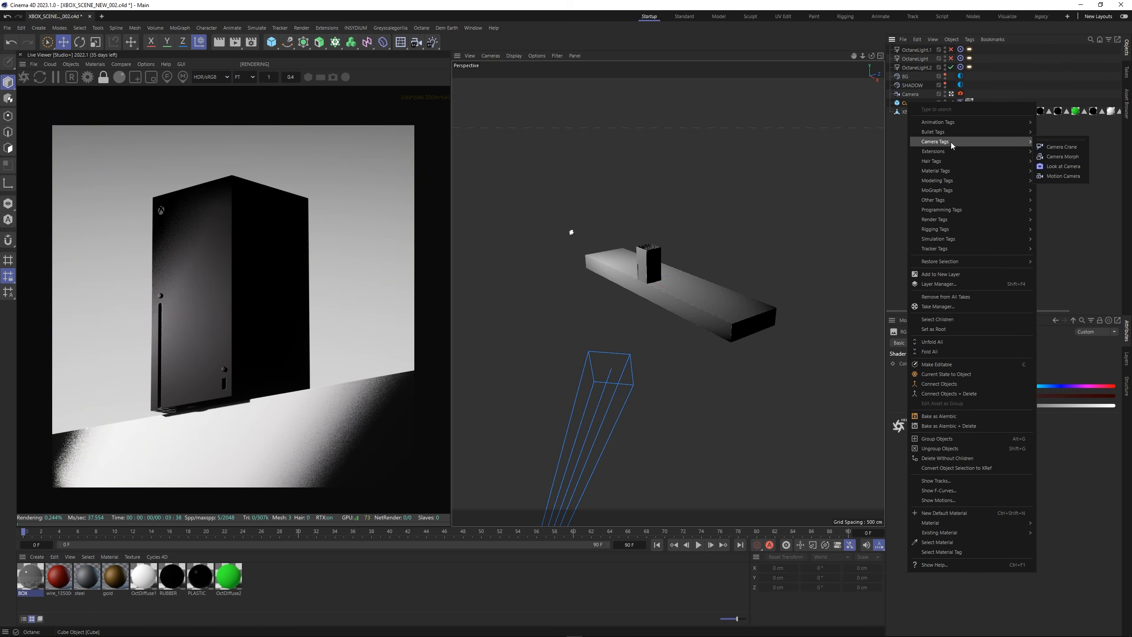
click(1062, 192)
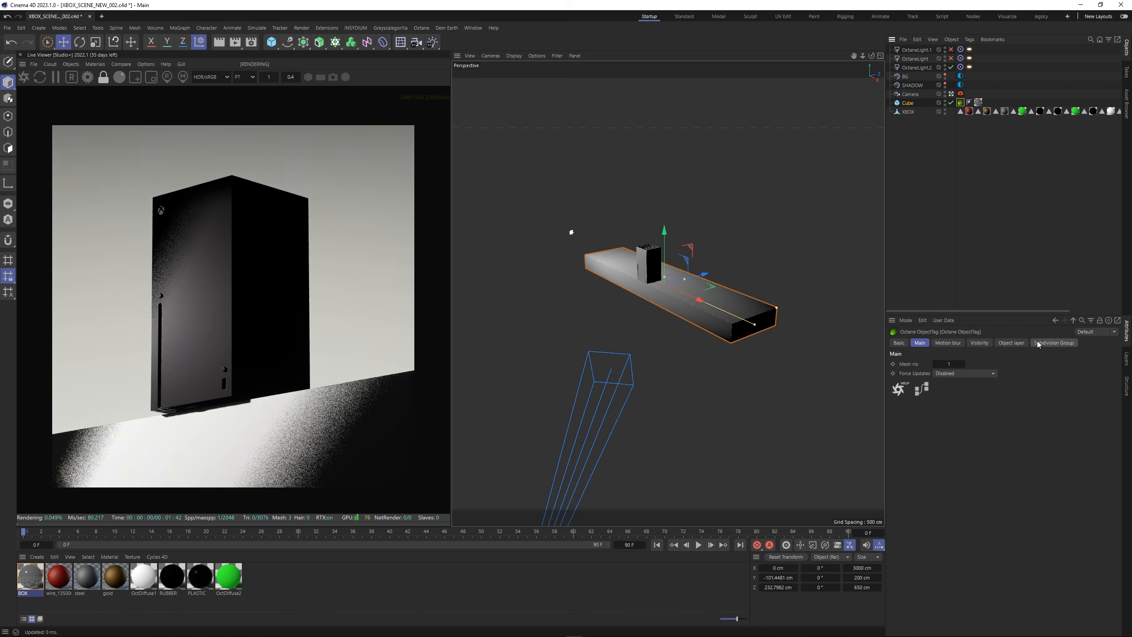
click(1012, 342)
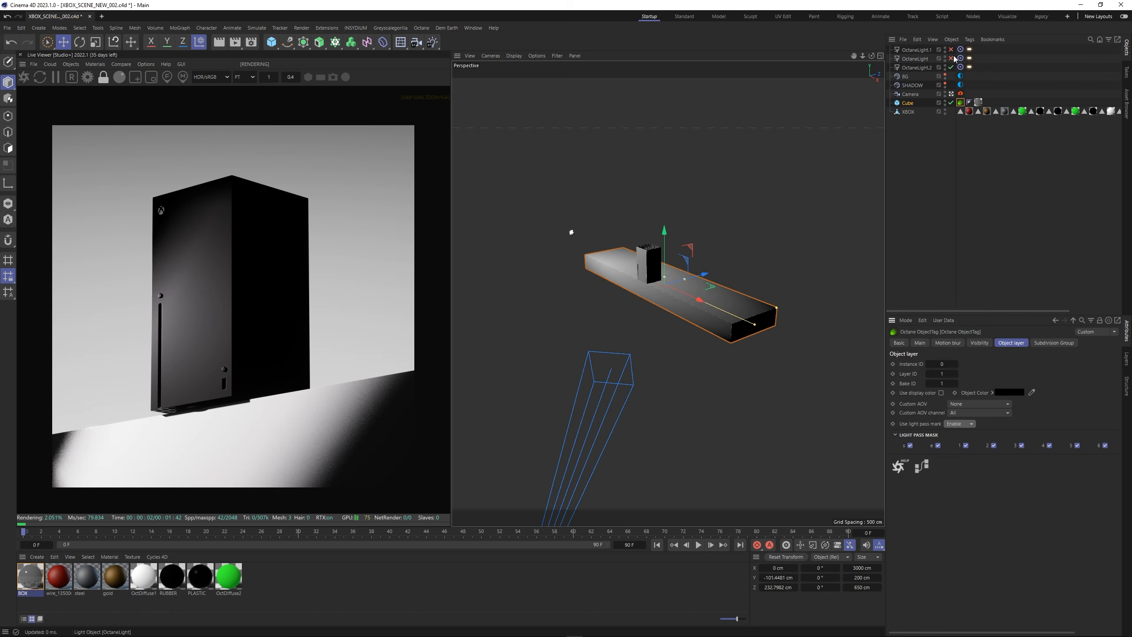
Set OctaneLight.1's light pass ID to 2, enable that light, and open the platform Cube's light pass mask settings.
click(970, 49)
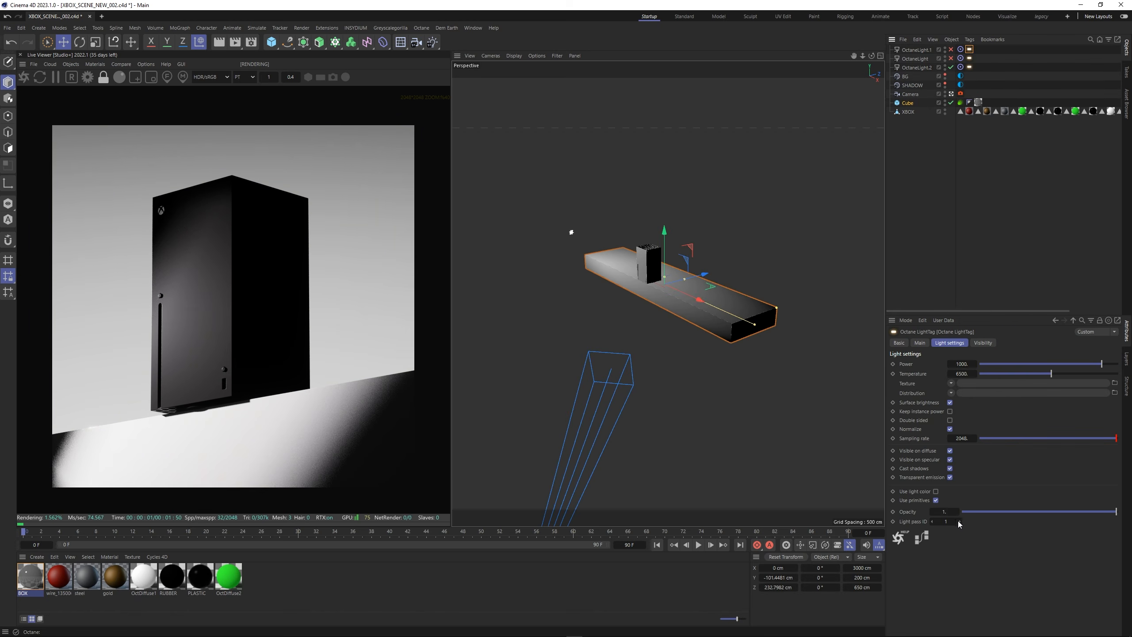
click(946, 51)
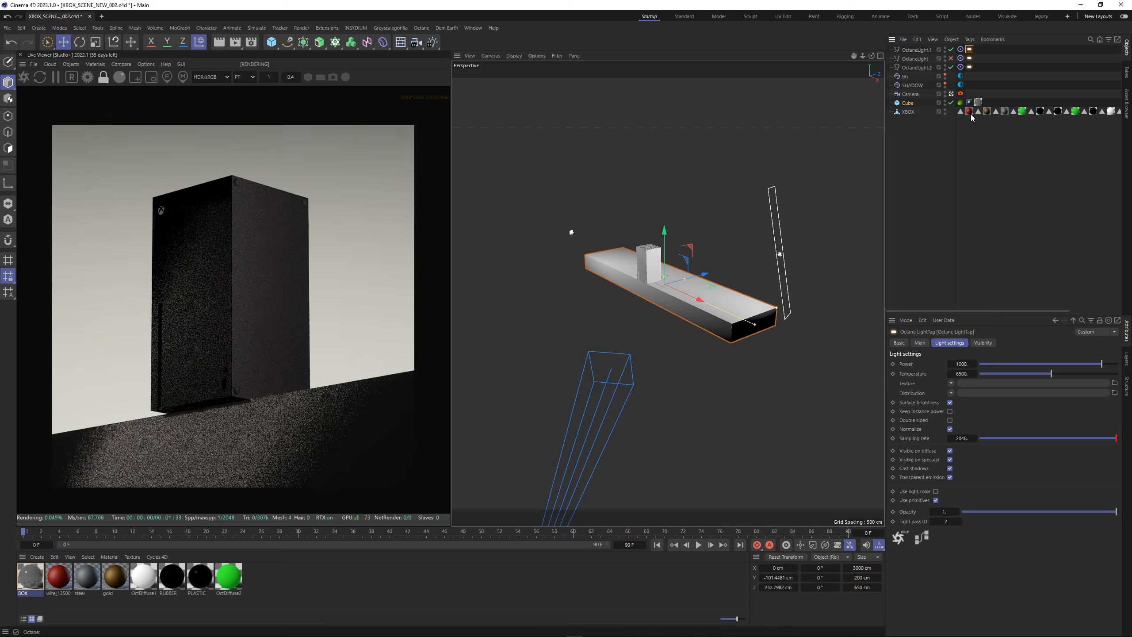
click(961, 102)
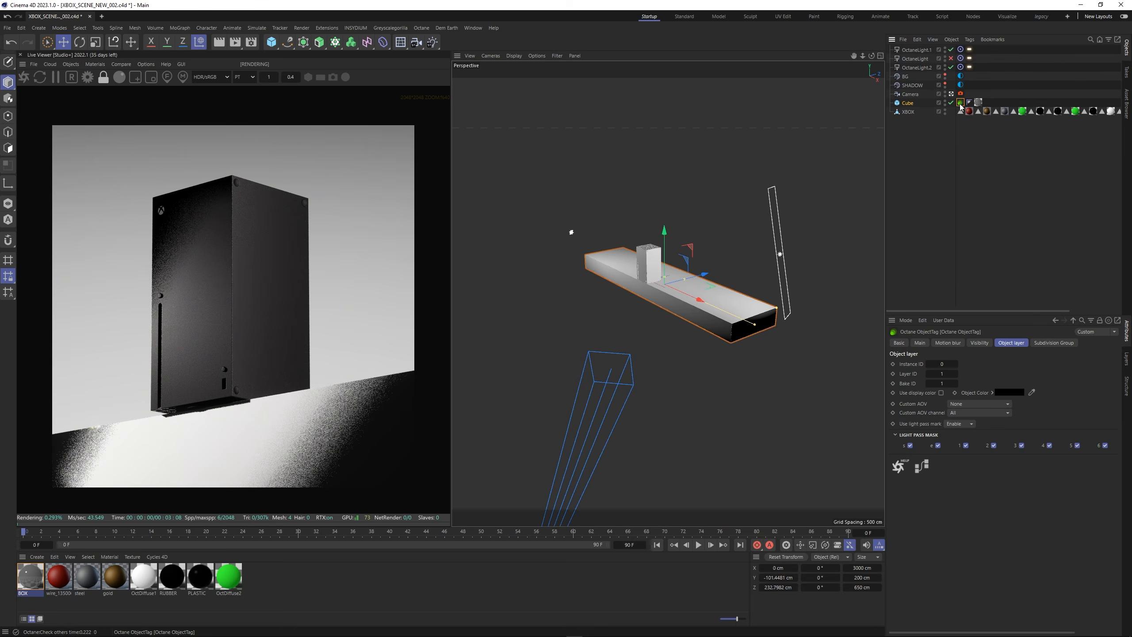
click(1034, 262)
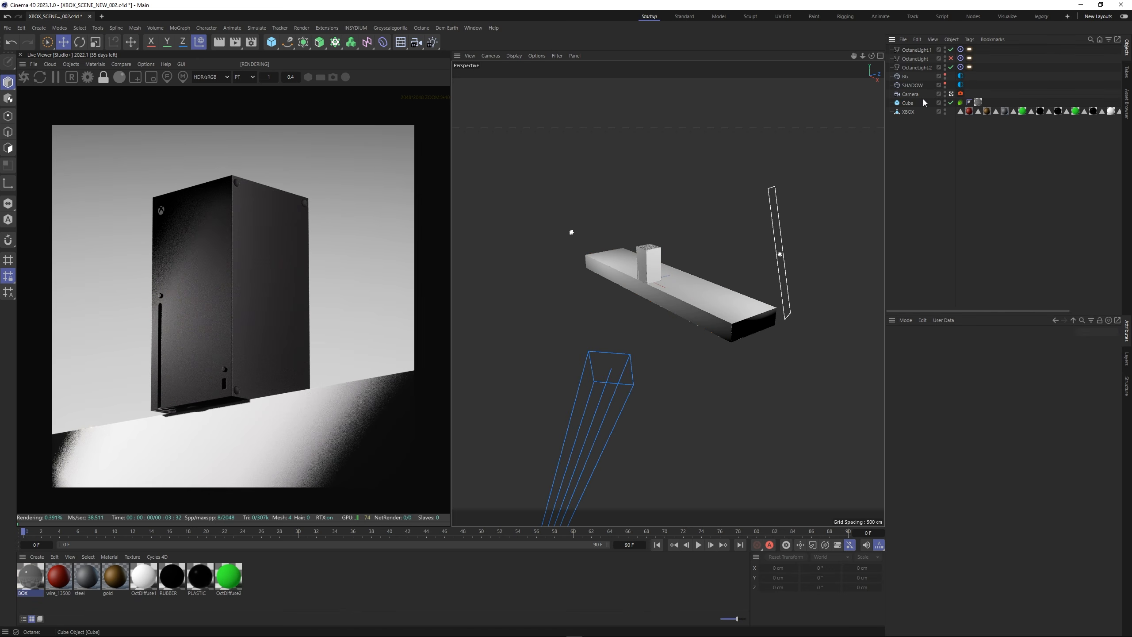
Duplicate OctaneLight.1 and move the copy behind the XBOX to about X -838, Y 236, Z 692 cm.
click(914, 50)
drag(816, 261, 579, 250)
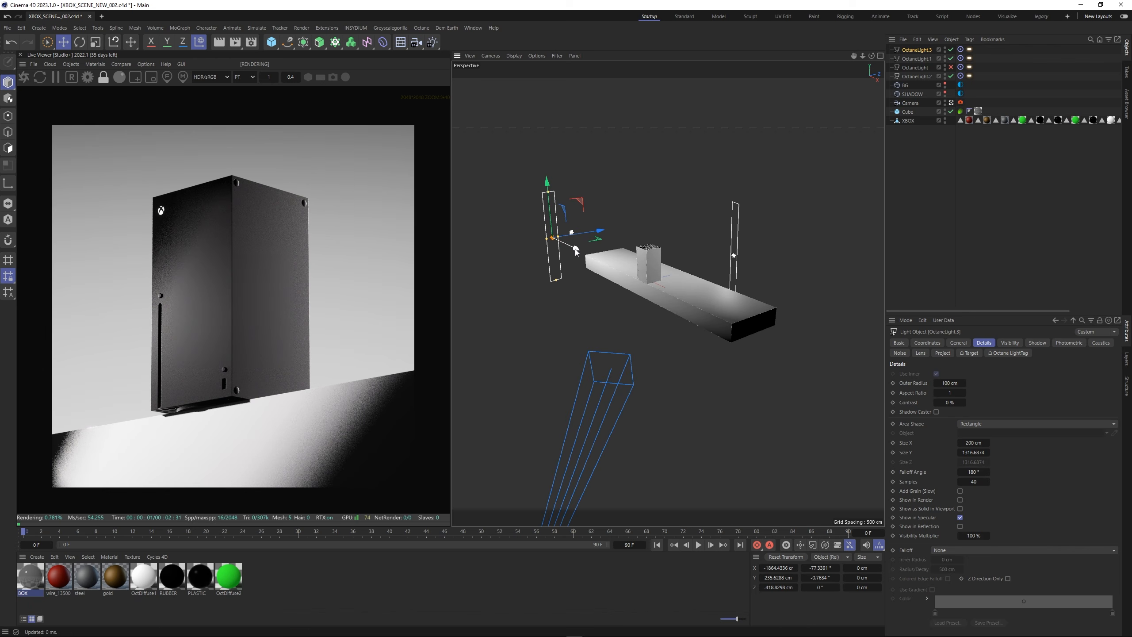
drag(565, 258, 591, 260)
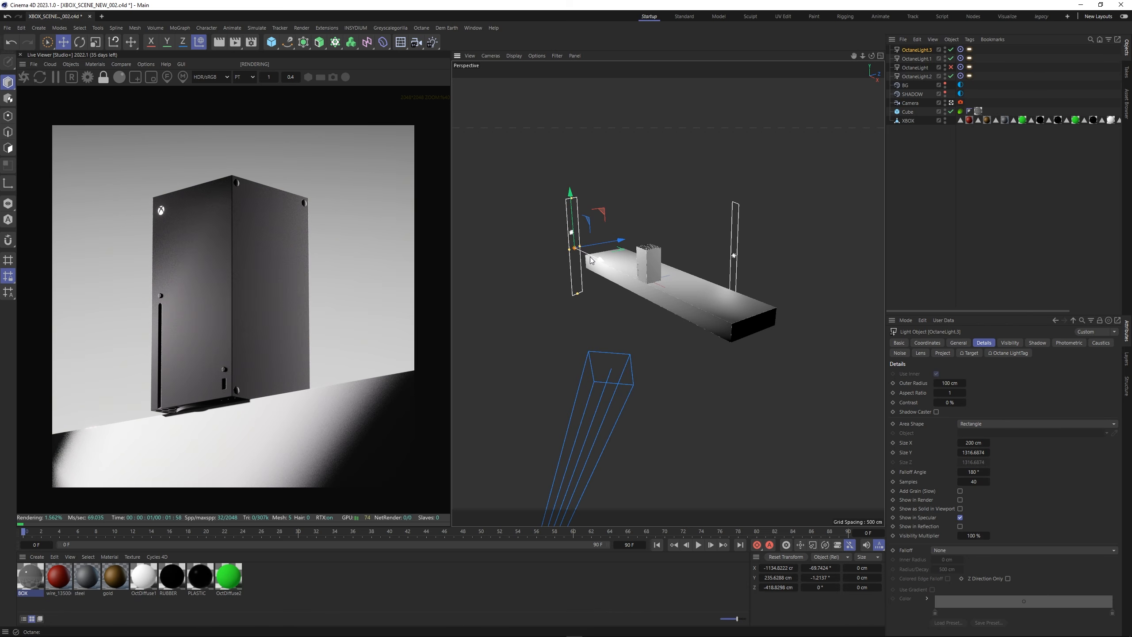
drag(591, 260, 670, 255)
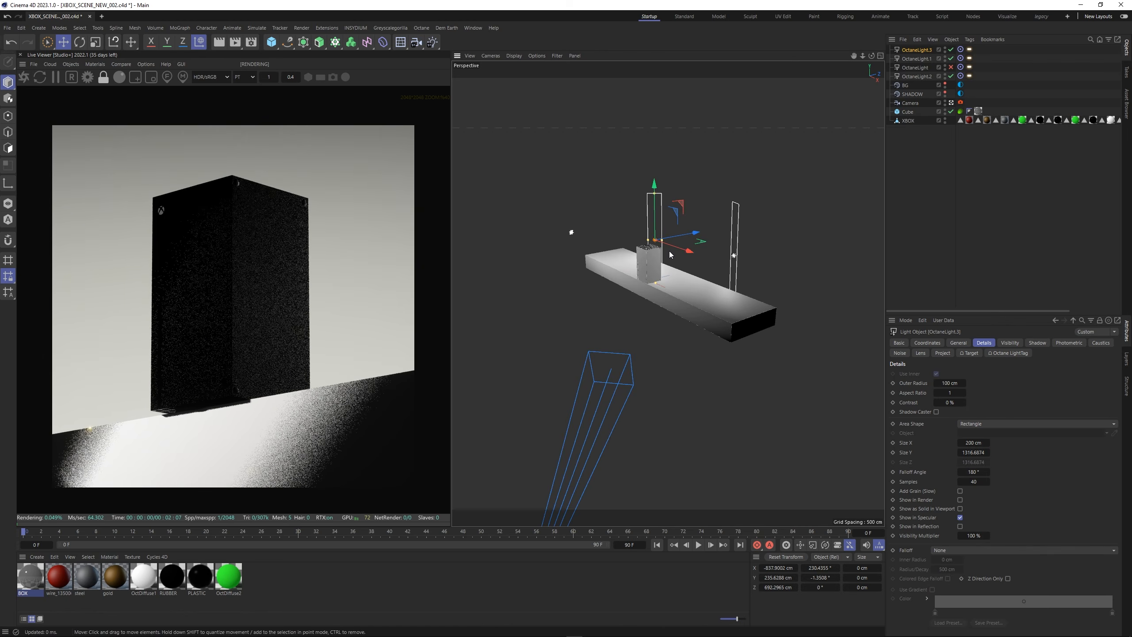
Compare the render with the duplicated light on and off, and leave that light disabled.
click(951, 50)
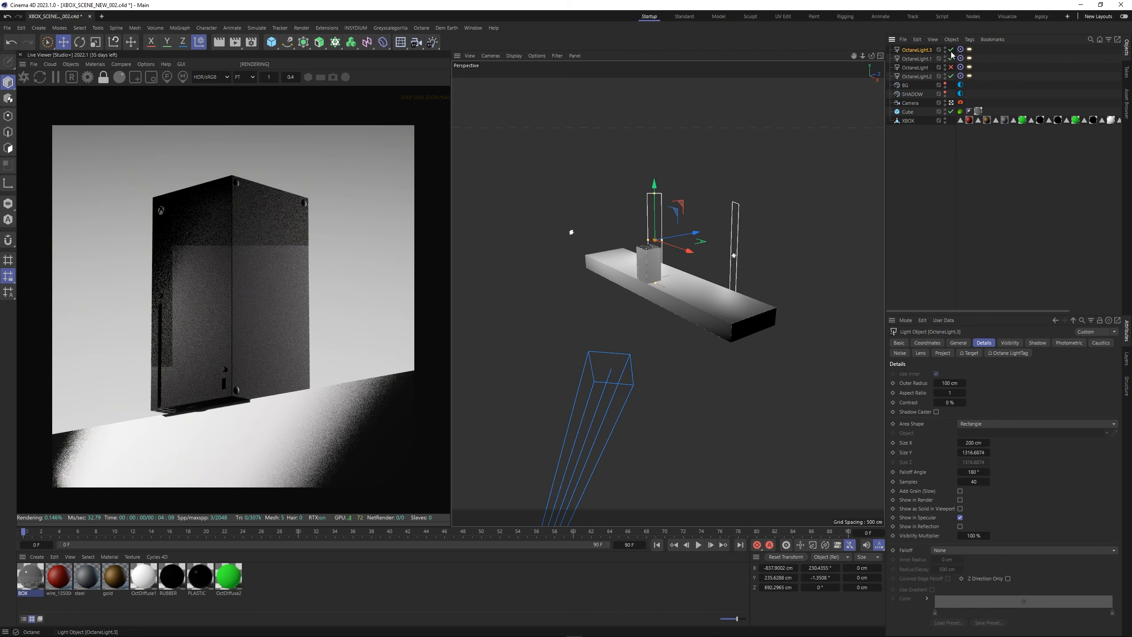
click(952, 52)
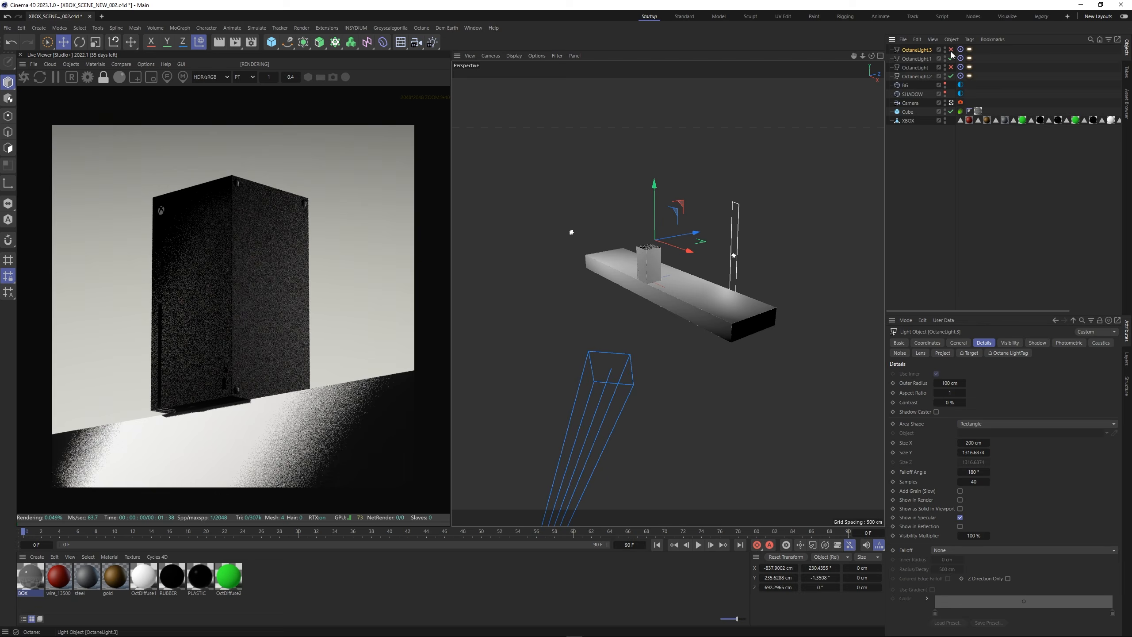
click(952, 52)
click(951, 51)
click(298, 581)
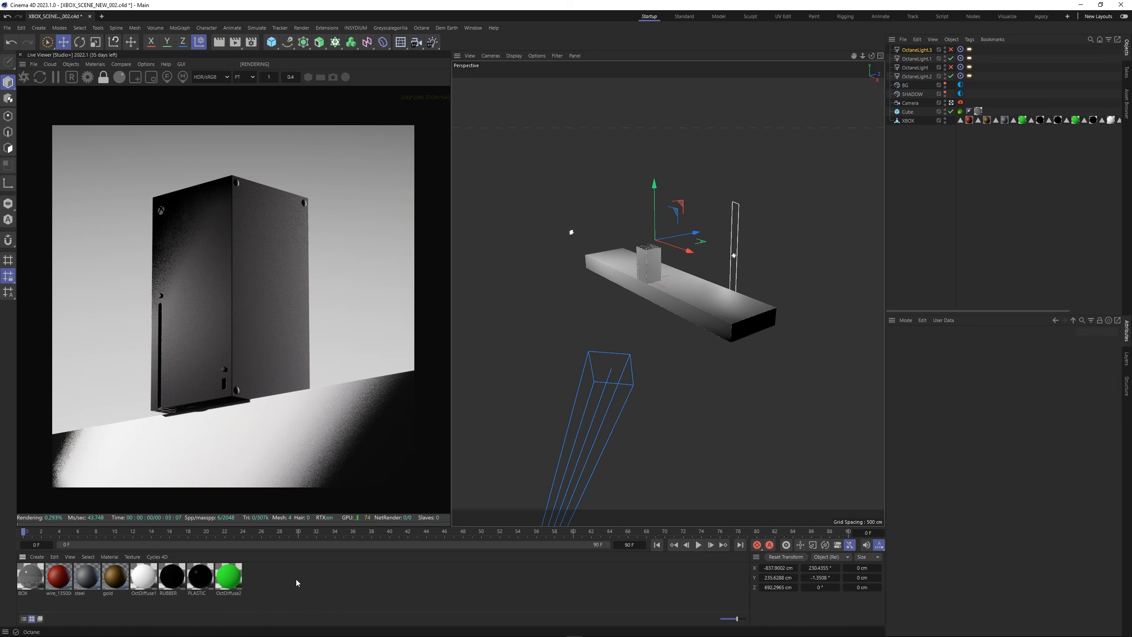
Look through the camera and inspect the XBOX's polygon selections and their tags.
key(F1)
click(582, 203)
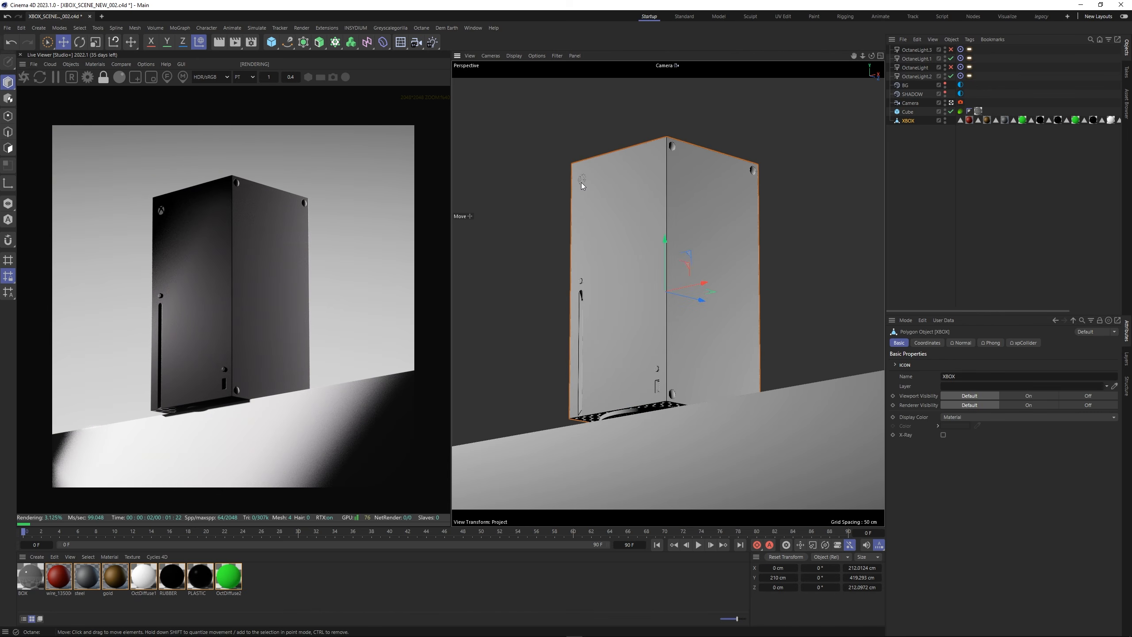
click(8, 148)
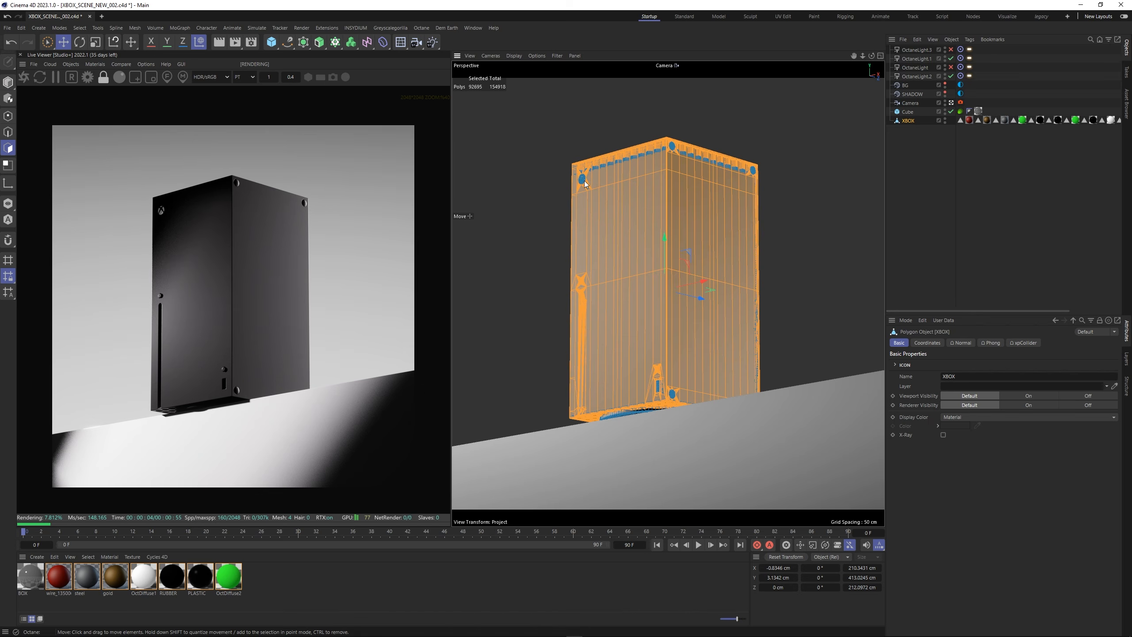
click(997, 176)
scroll(1057, 120, right, 3)
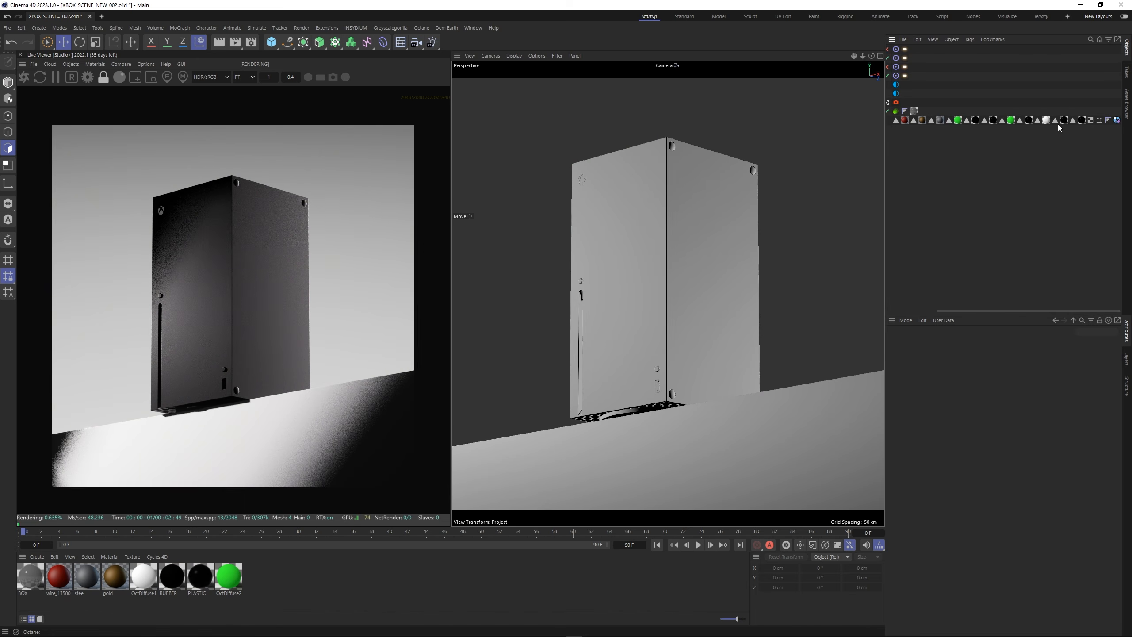
click(1055, 121)
Set the blackbody emission power of the OctDiffuse1 material to 25 in the Octane Node Editor.
click(144, 577)
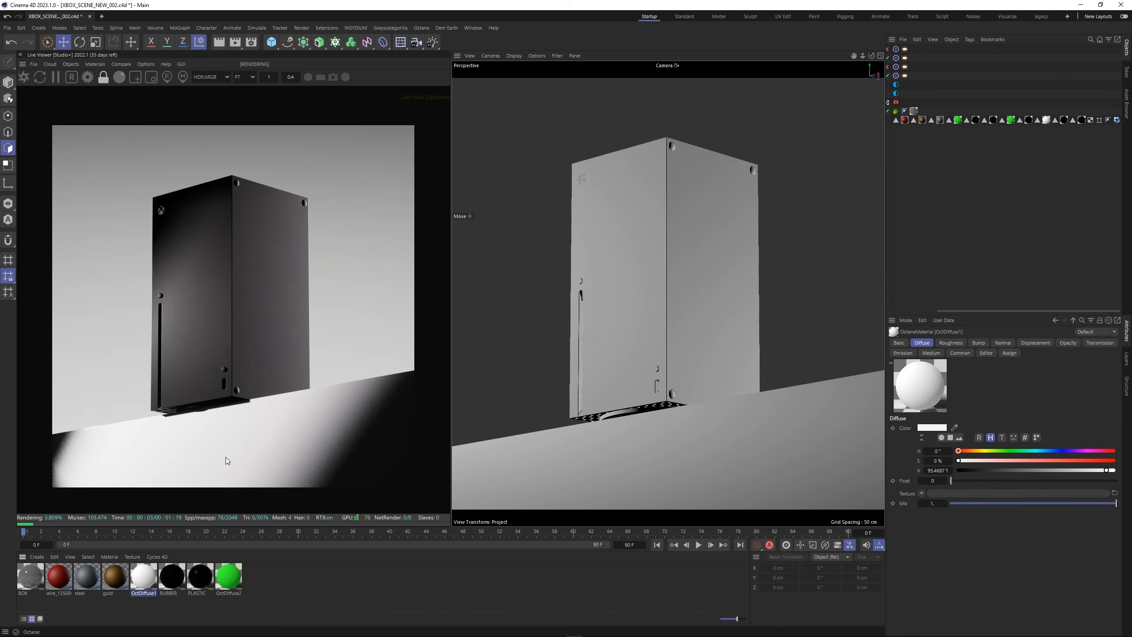
click(99, 65)
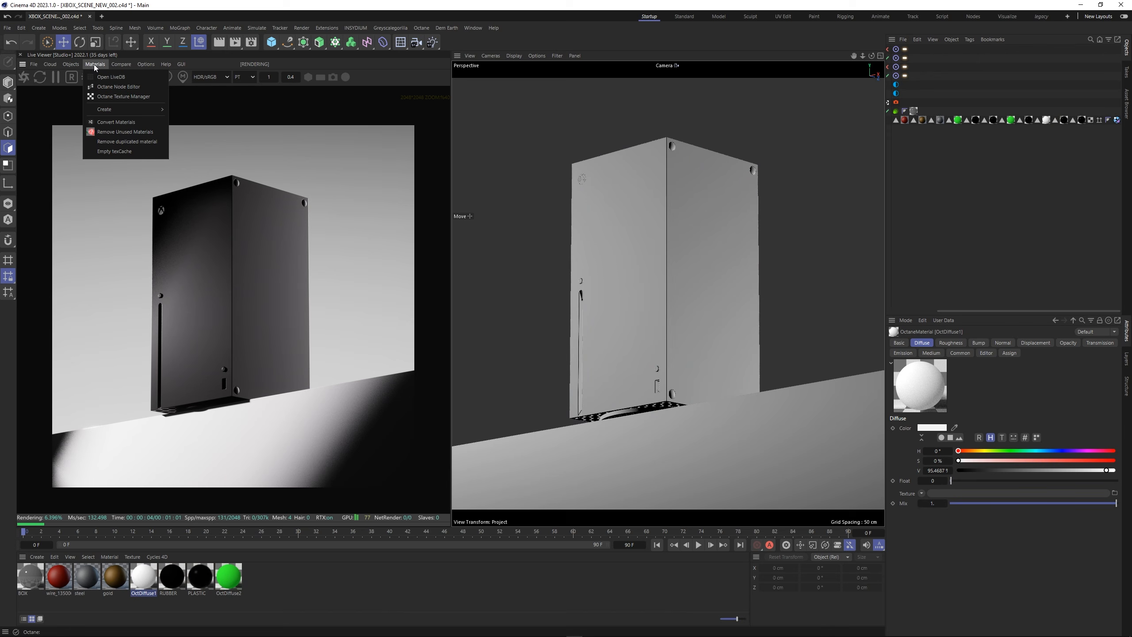
click(102, 87)
drag(319, 185, 503, 113)
middle_drag(511, 267, 474, 213)
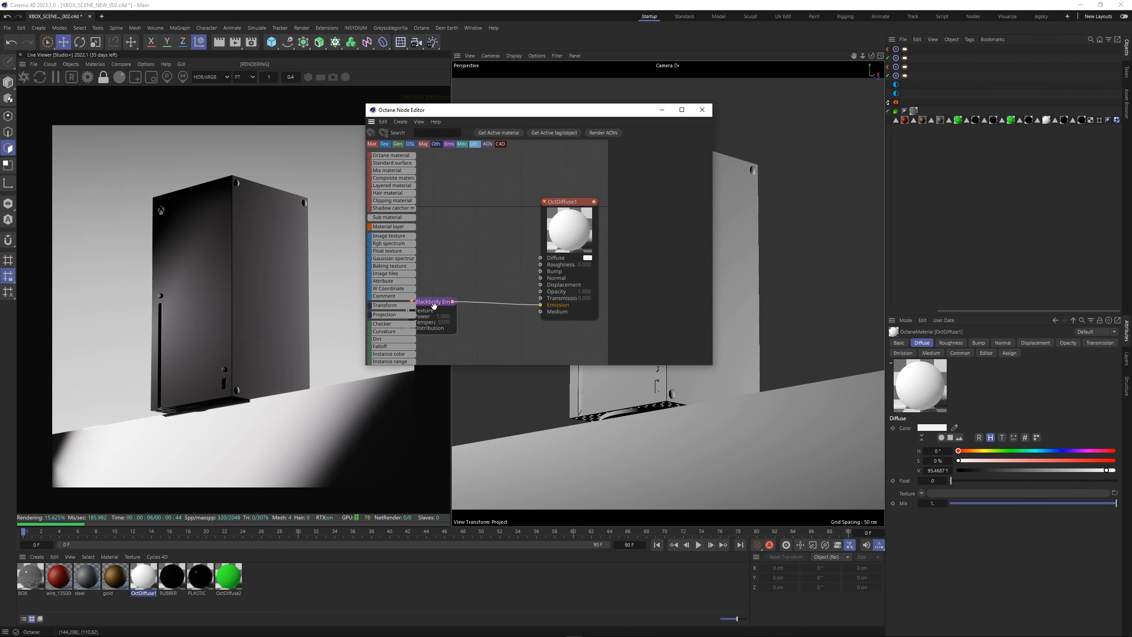
click(434, 307)
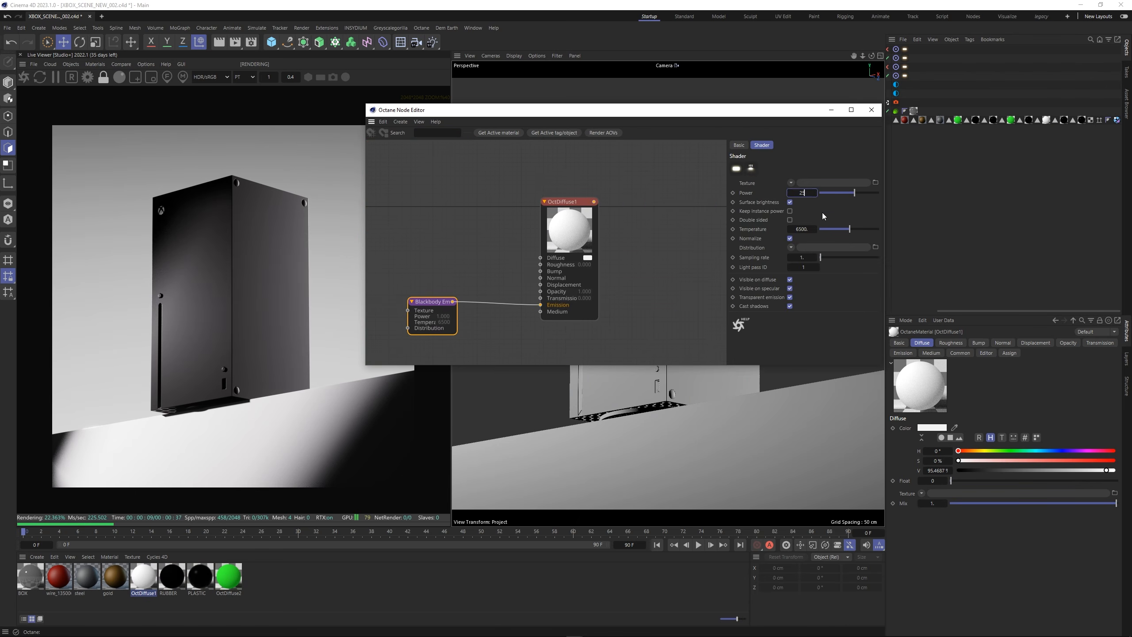
text(25)
key(Return)
click(871, 110)
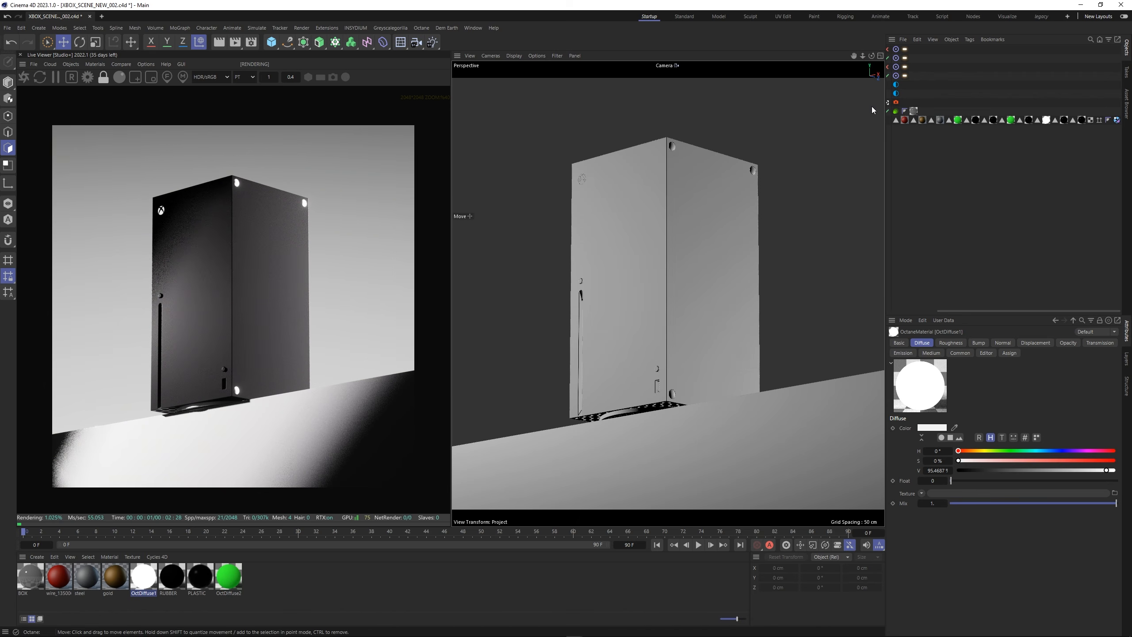
Check which XBOX polygons the Plastic_black and Body_noise selection tags cover.
click(1055, 119)
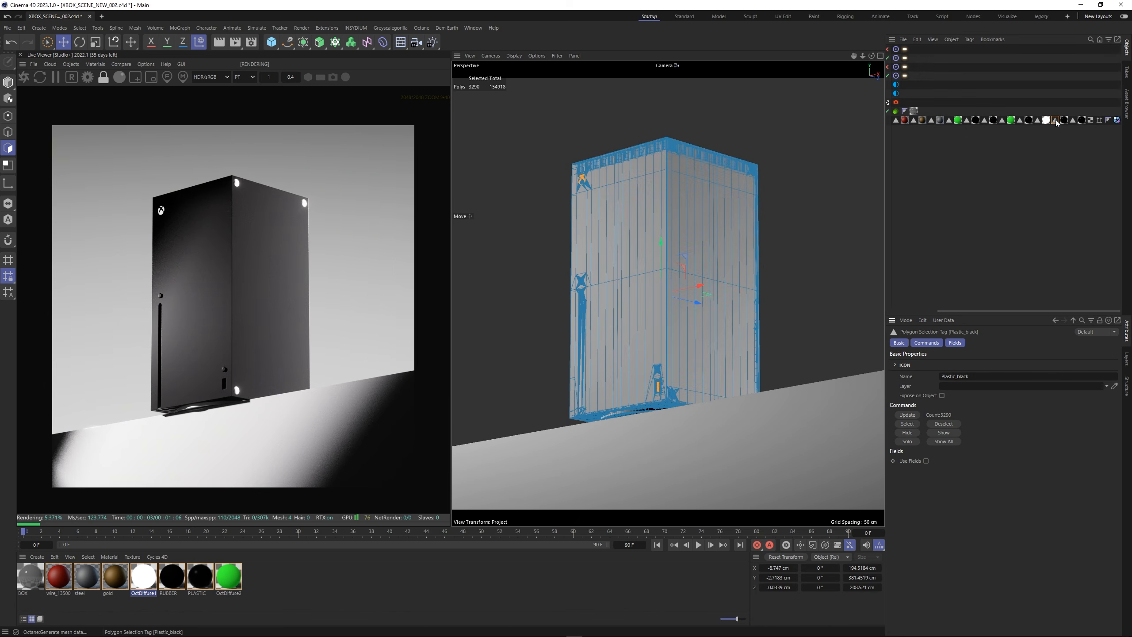
click(1046, 156)
click(1073, 120)
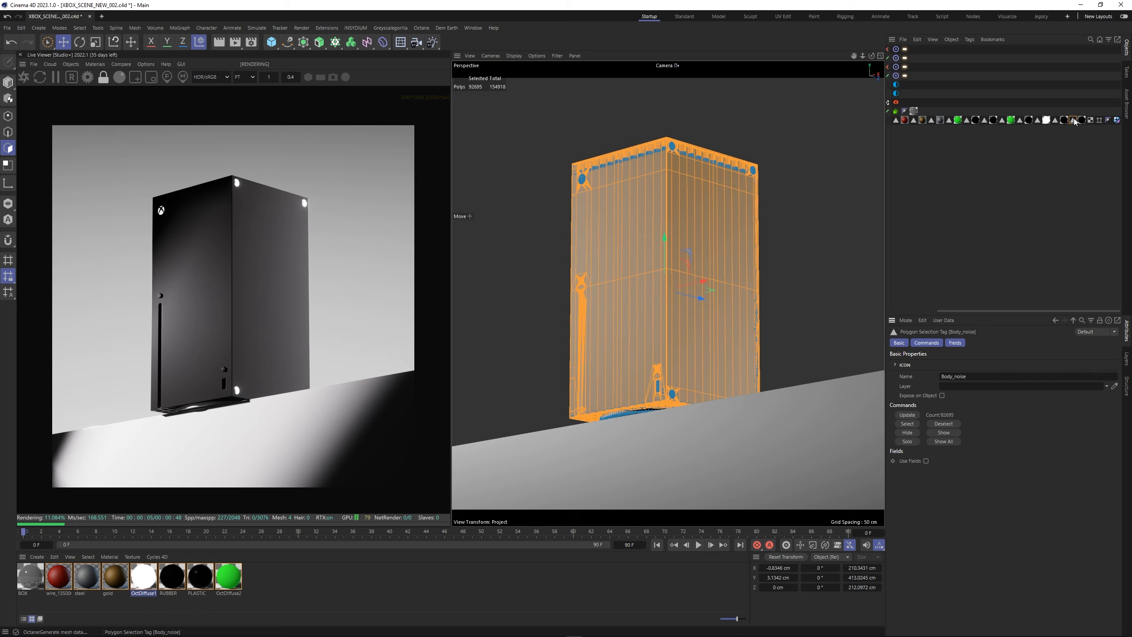
click(1055, 120)
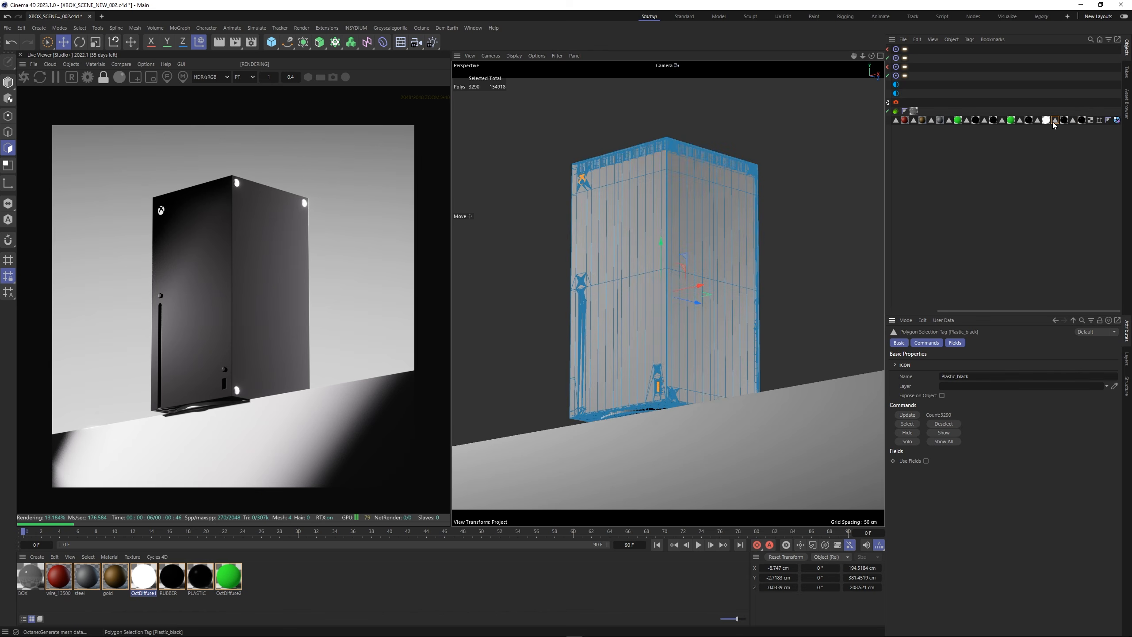
Select the Rubber_black polygons of the XBOX and assign the RUBBER material to them.
click(967, 120)
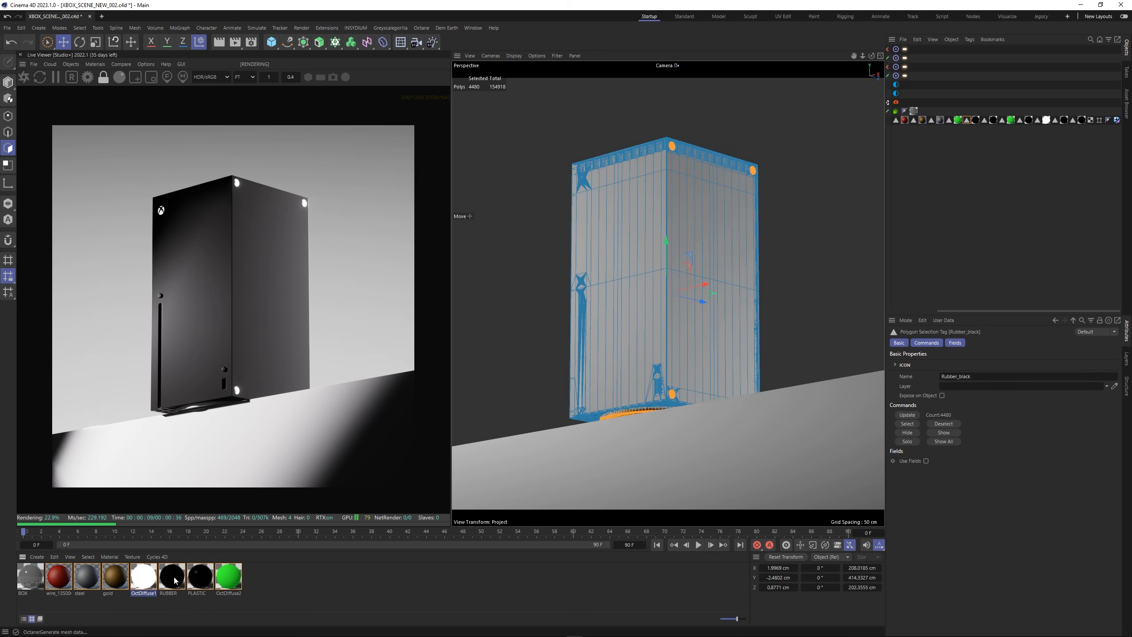
drag(175, 580, 444, 422)
drag(672, 143, 673, 146)
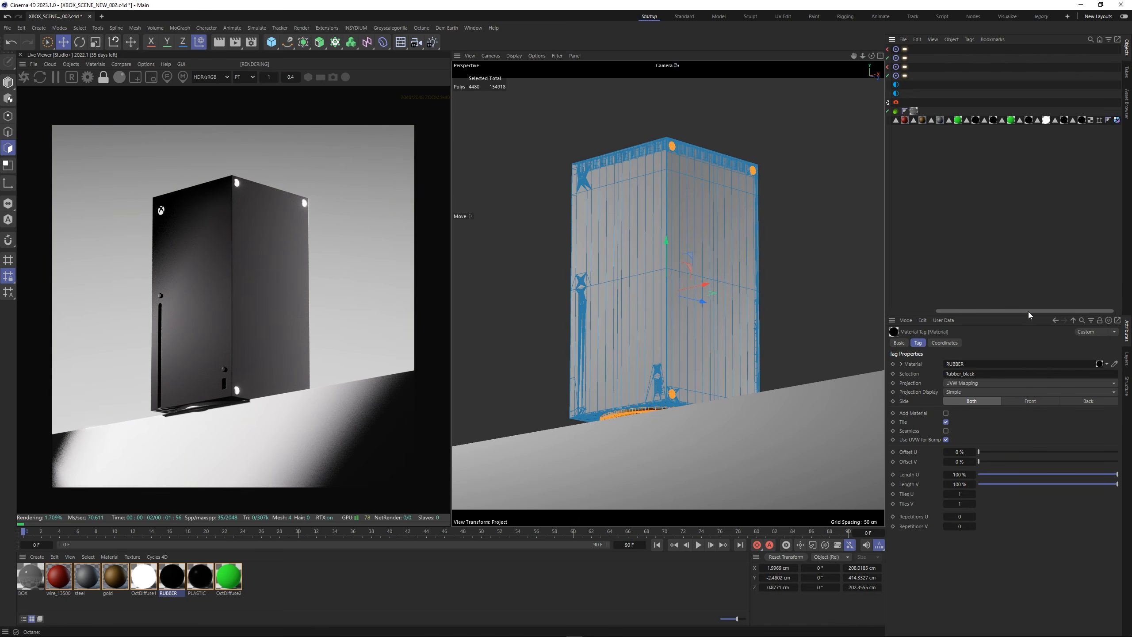
mouse_move(1028, 312)
mouse_down()
mouse_move(1076, 306)
mouse_move(1007, 324)
mouse_move(1007, 313)
mouse_up()
click(1092, 201)
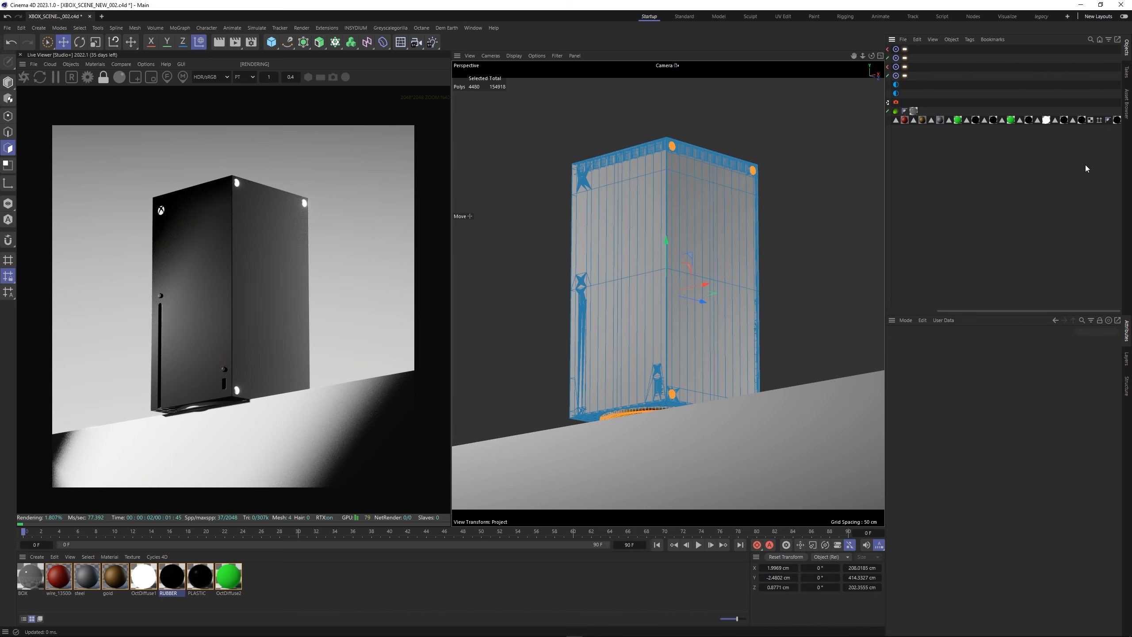
Inspect the XBOX's PLASTIC material tags and the polygons of the Body_noise and Logo selections.
click(1082, 120)
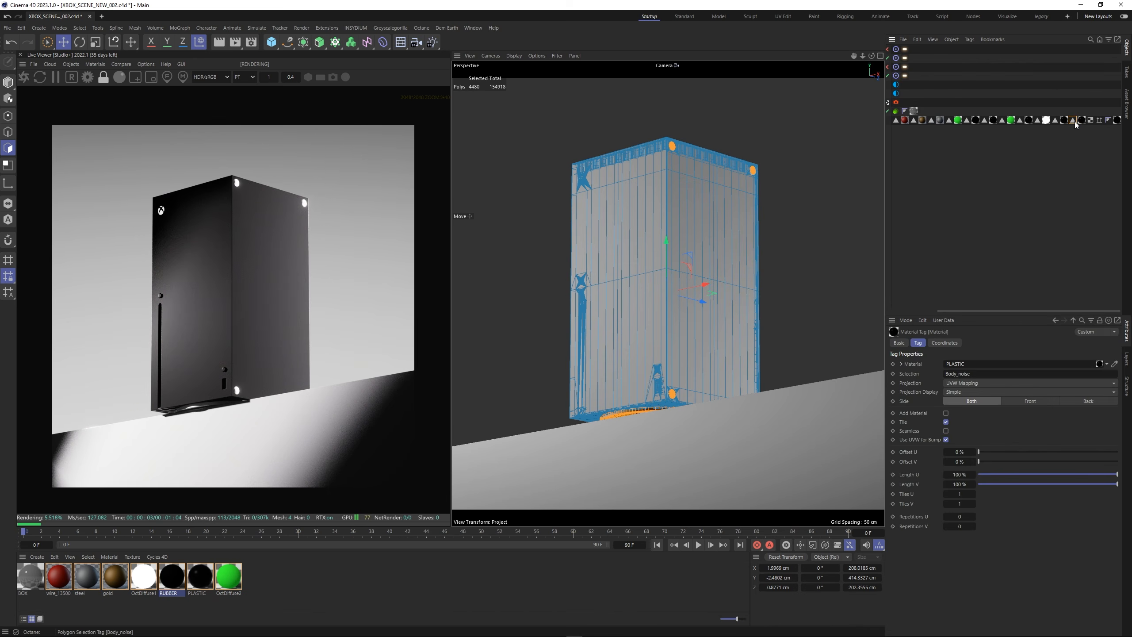
double_click(1074, 120)
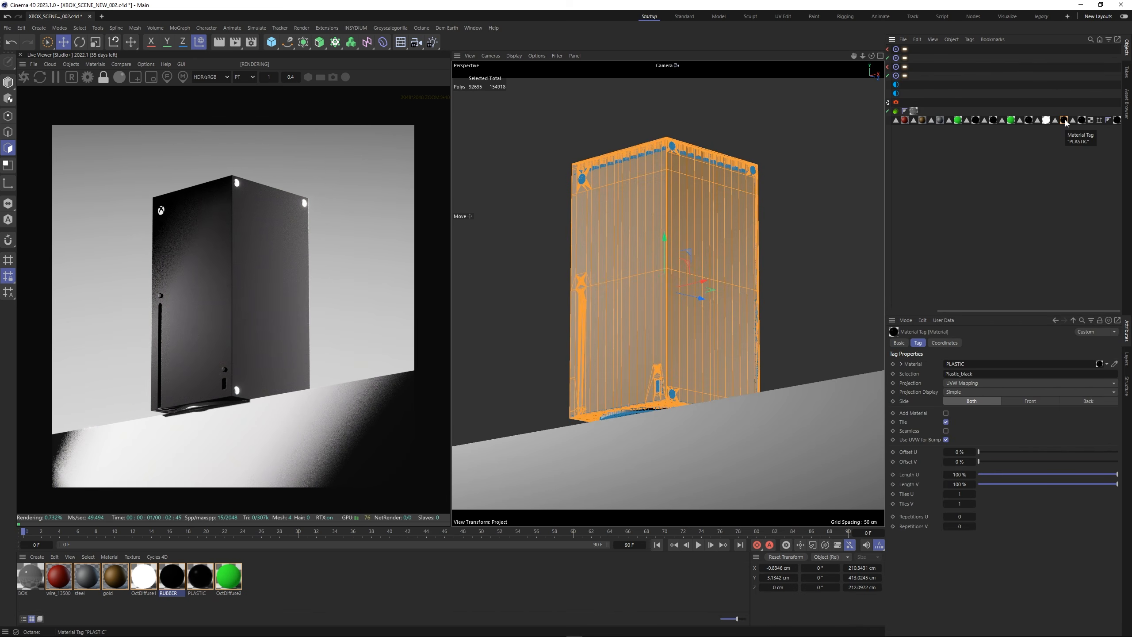
click(1030, 121)
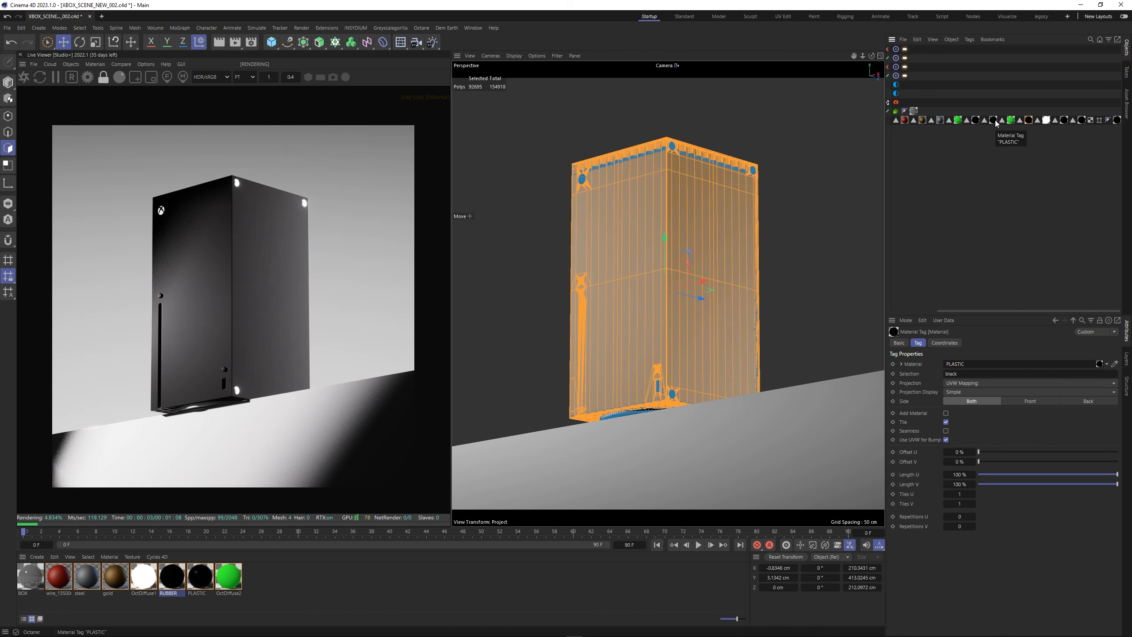
double_click(1039, 120)
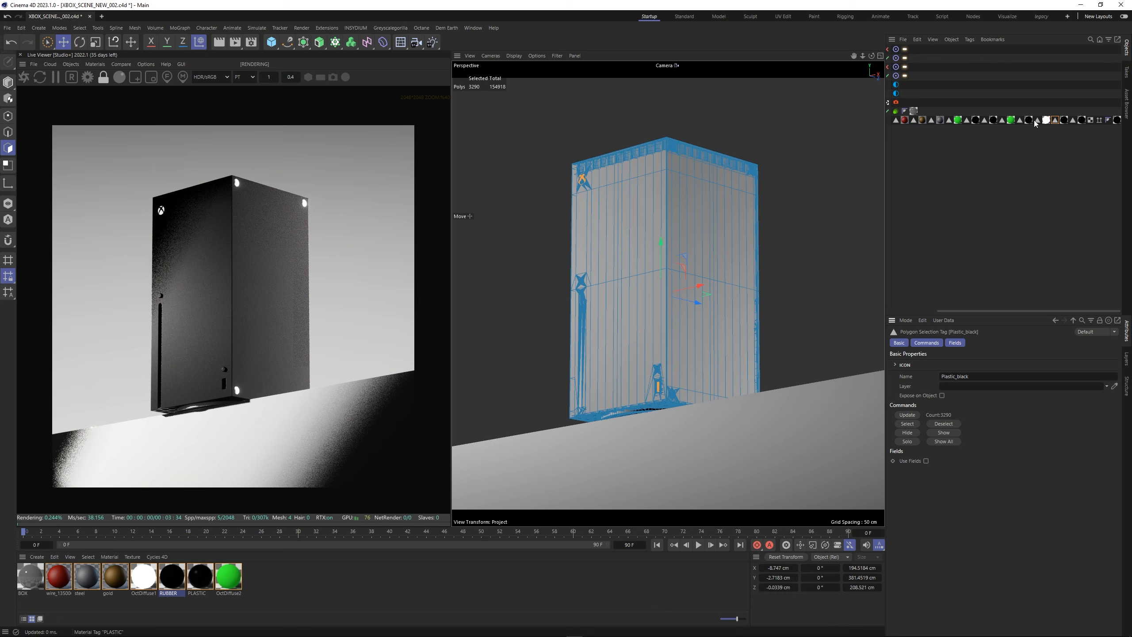
Try deleting the OctDiffuse1 material tag from the XBOX's Logo selection, and undo the deletion.
click(1046, 120)
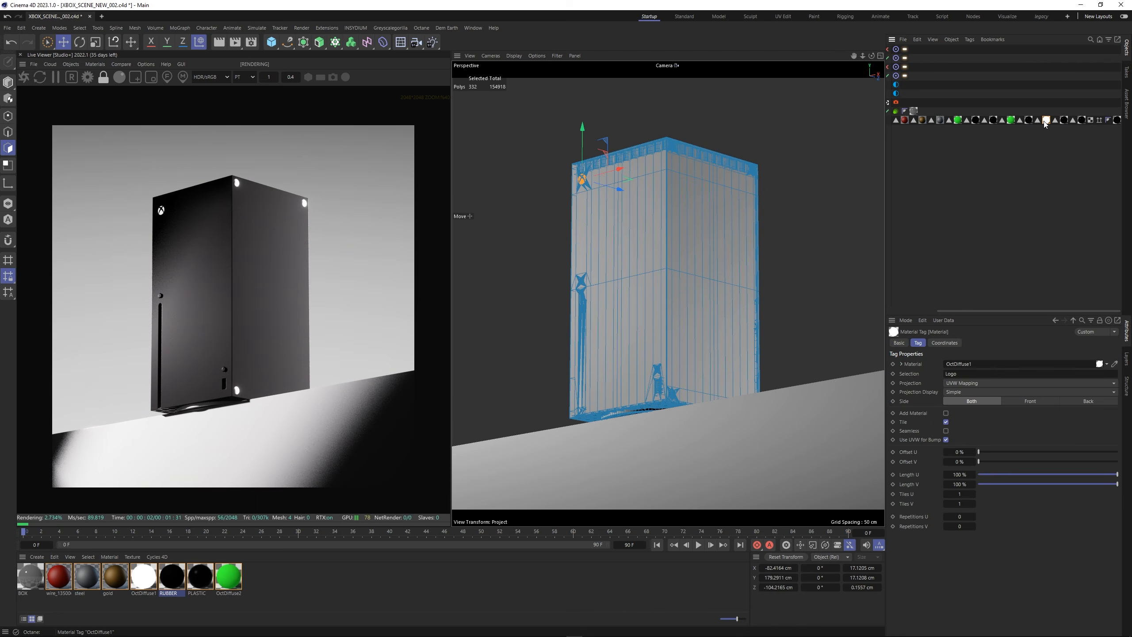
key(Delete)
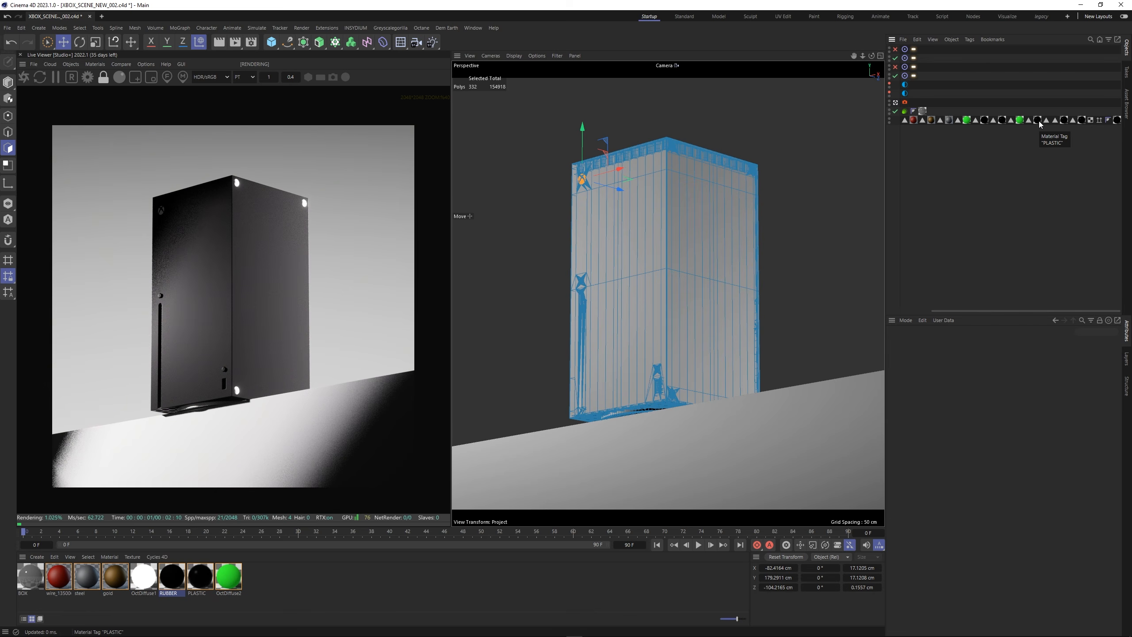
key(ctrl+z)
Switch OctaneLight.1 off and back on to compare its effect on the render.
drag(983, 311, 937, 311)
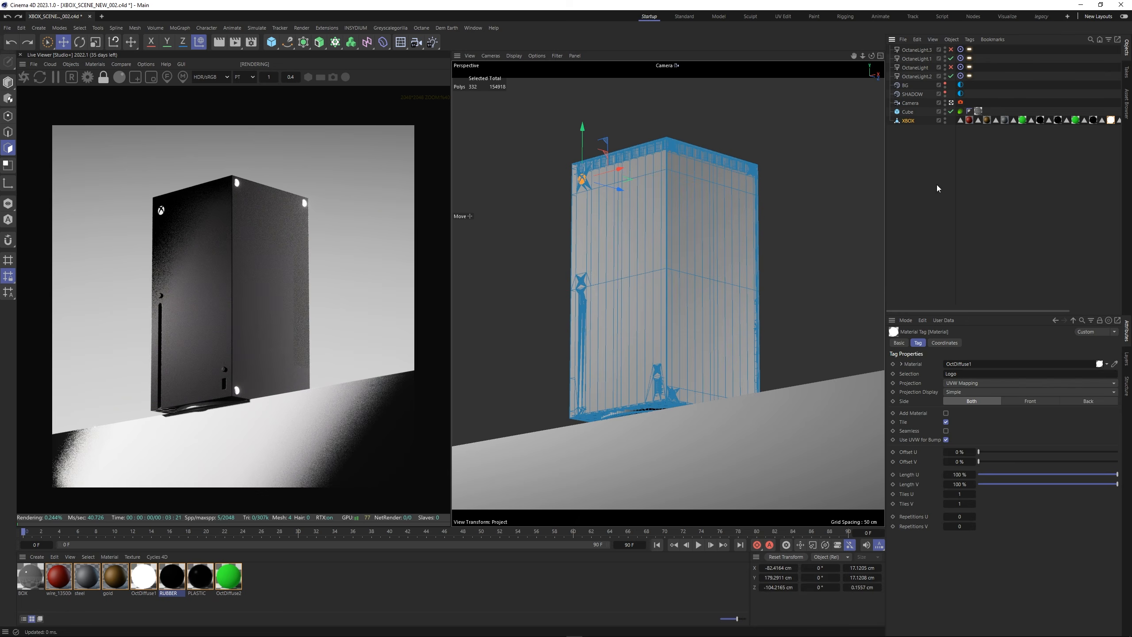
click(938, 188)
click(951, 60)
click(951, 60)
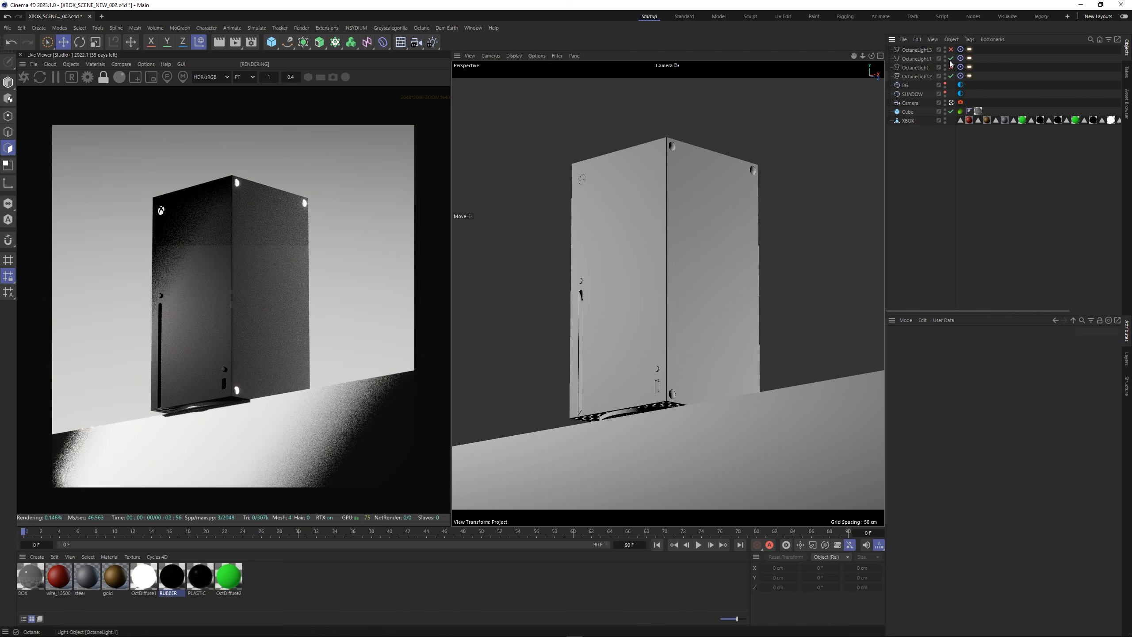
Check the RUBBER material tag restricted to Rubber_black at the end of the XBOX's tags and remove it.
drag(978, 311, 1028, 311)
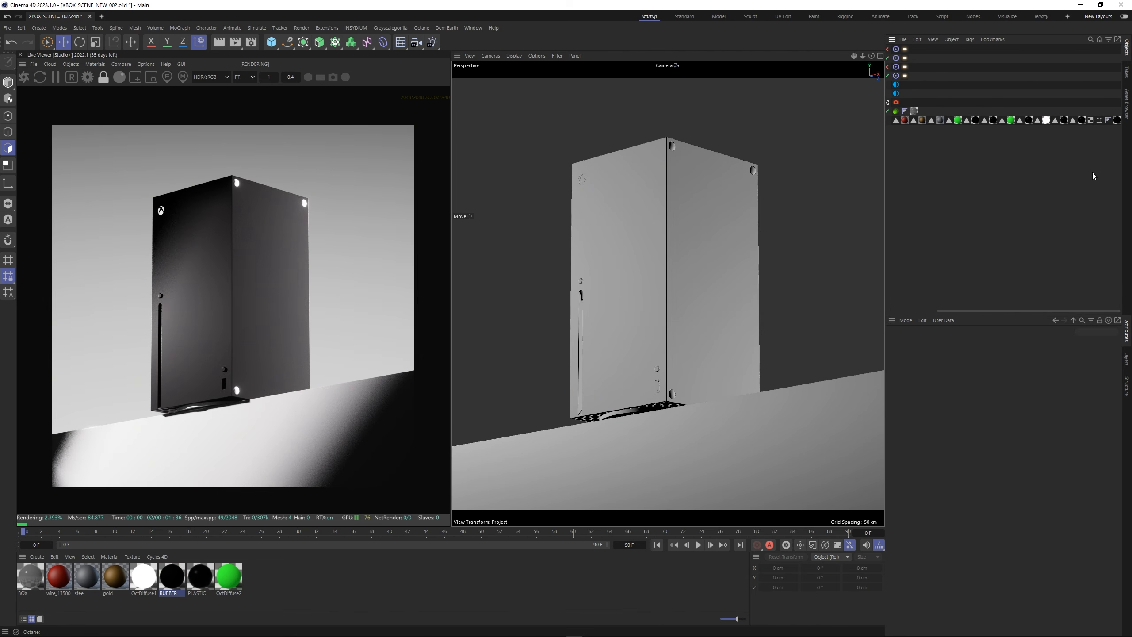
click(173, 579)
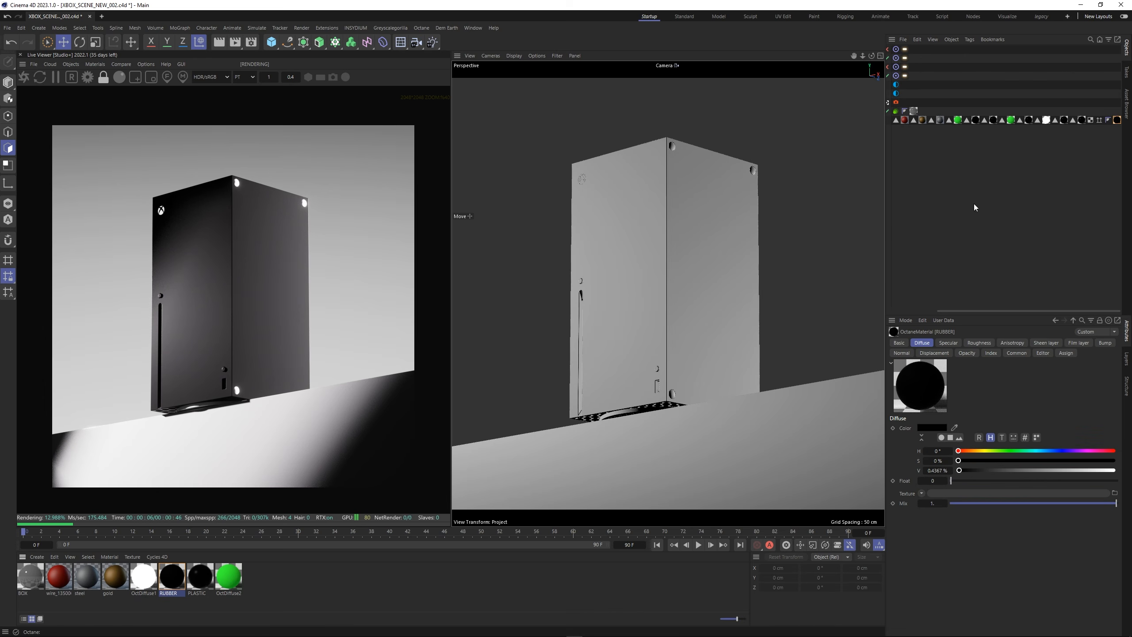
click(1117, 120)
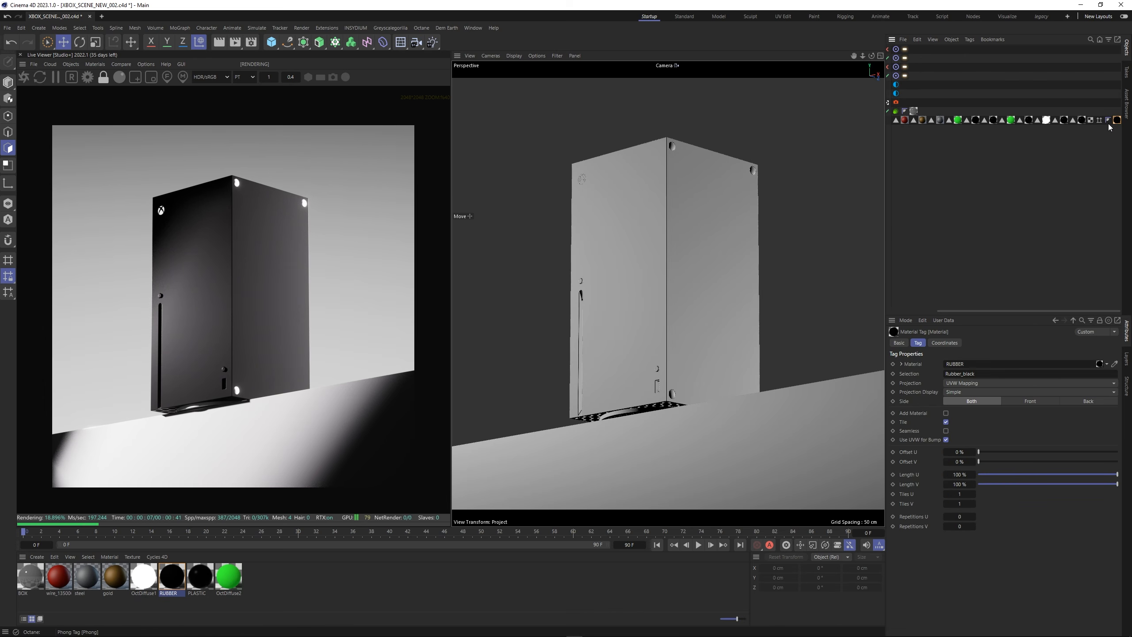
click(672, 149)
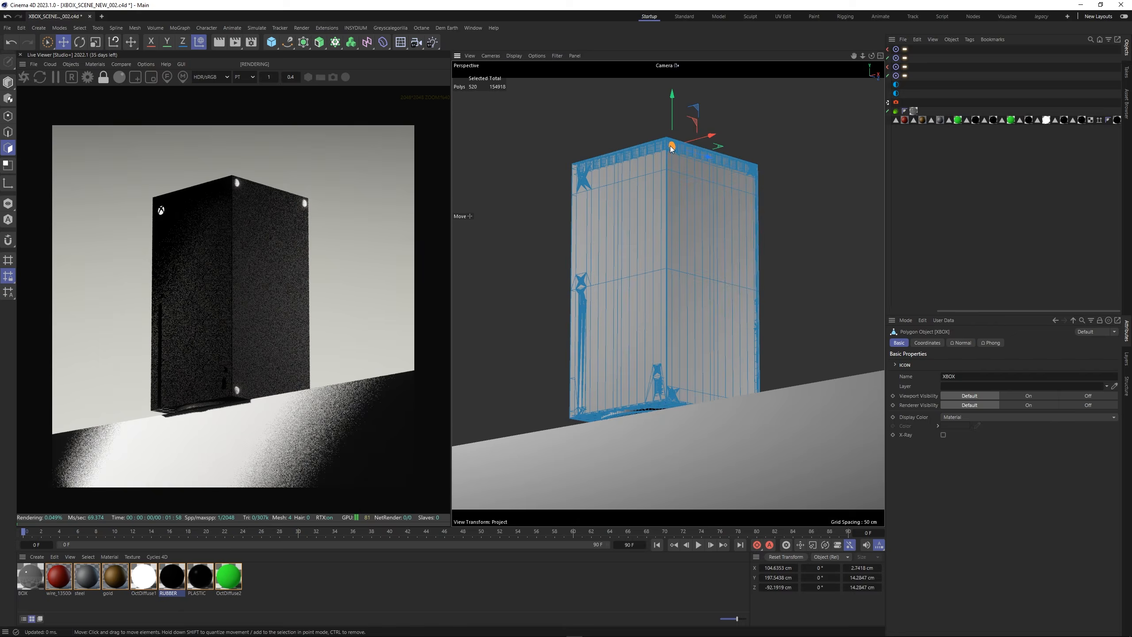
click(1055, 175)
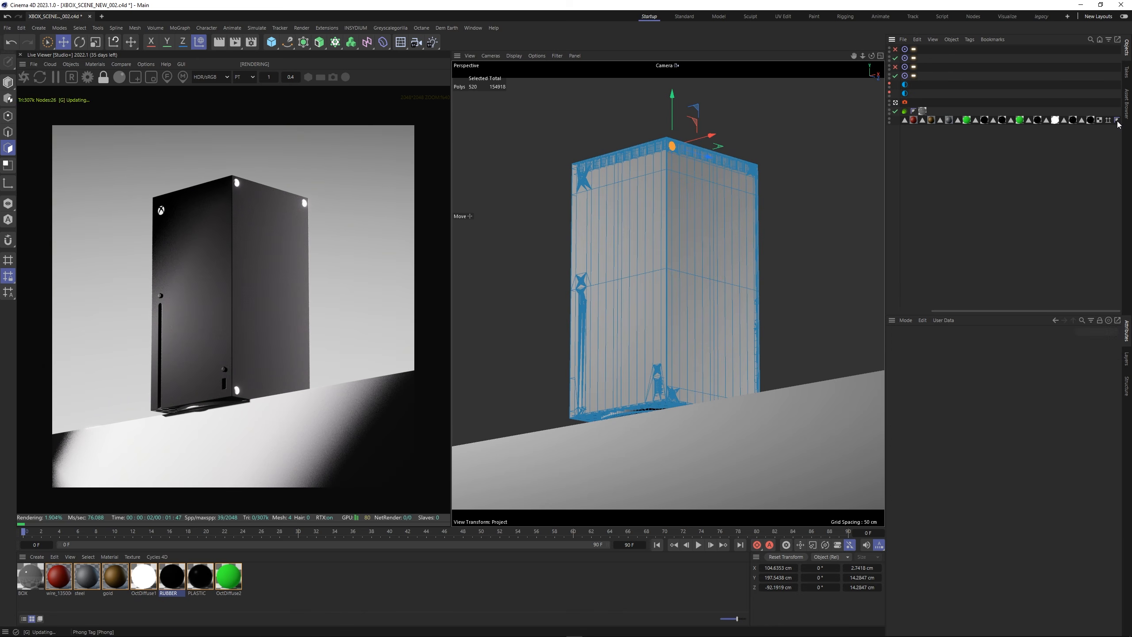
Check the XBOX's Body_noise and Body_back selections, and assign the RUBBER material to its Rubber_black polygons.
click(1028, 121)
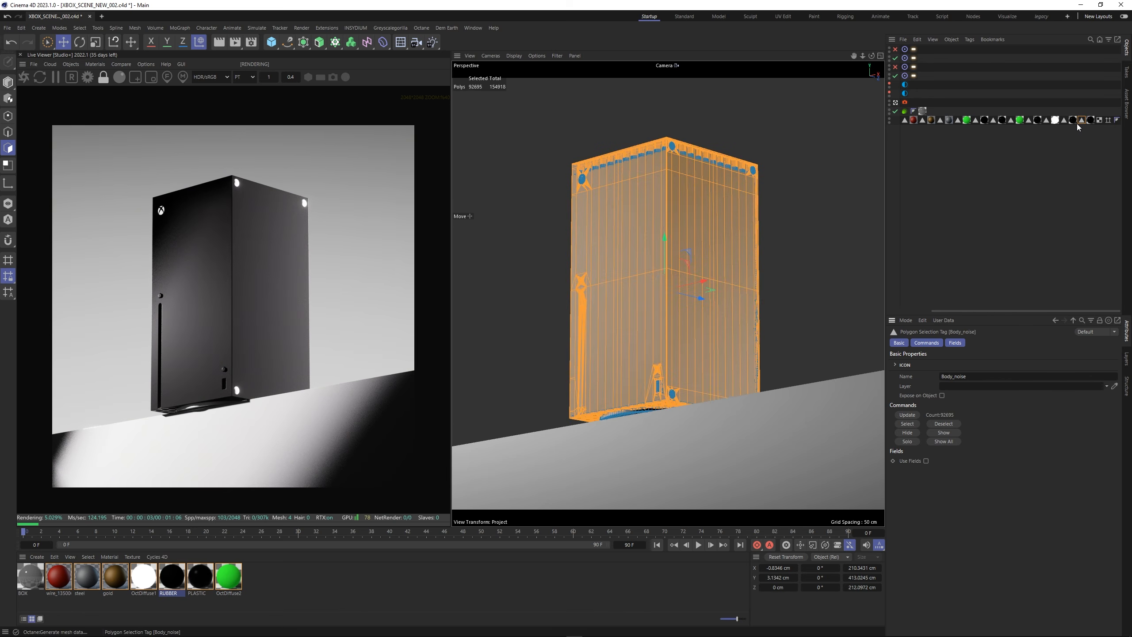
click(994, 121)
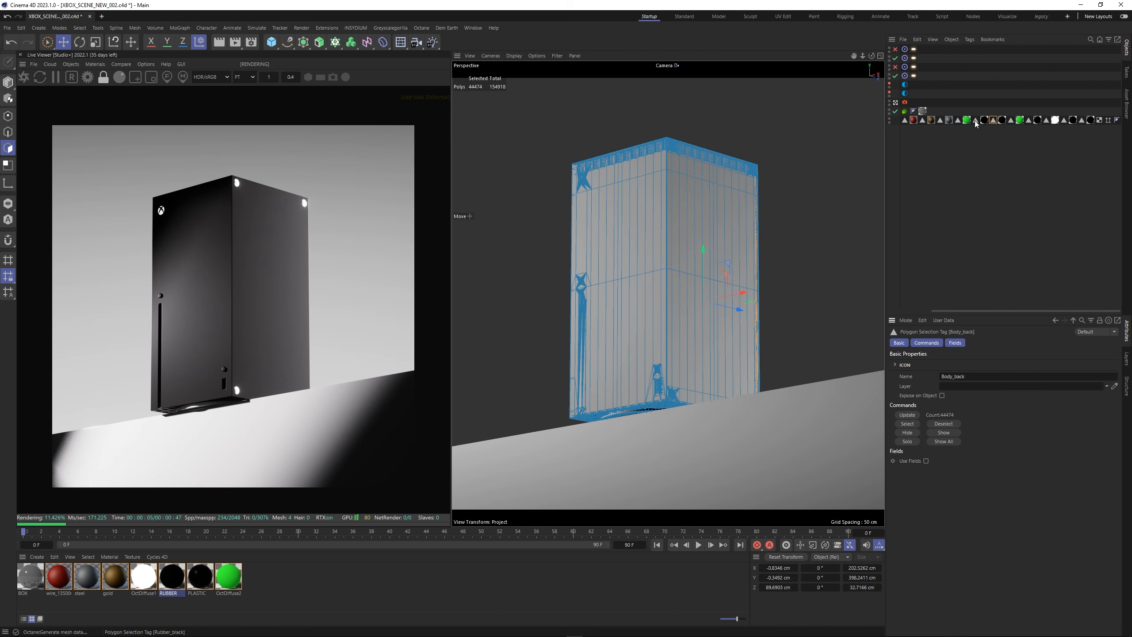
click(975, 121)
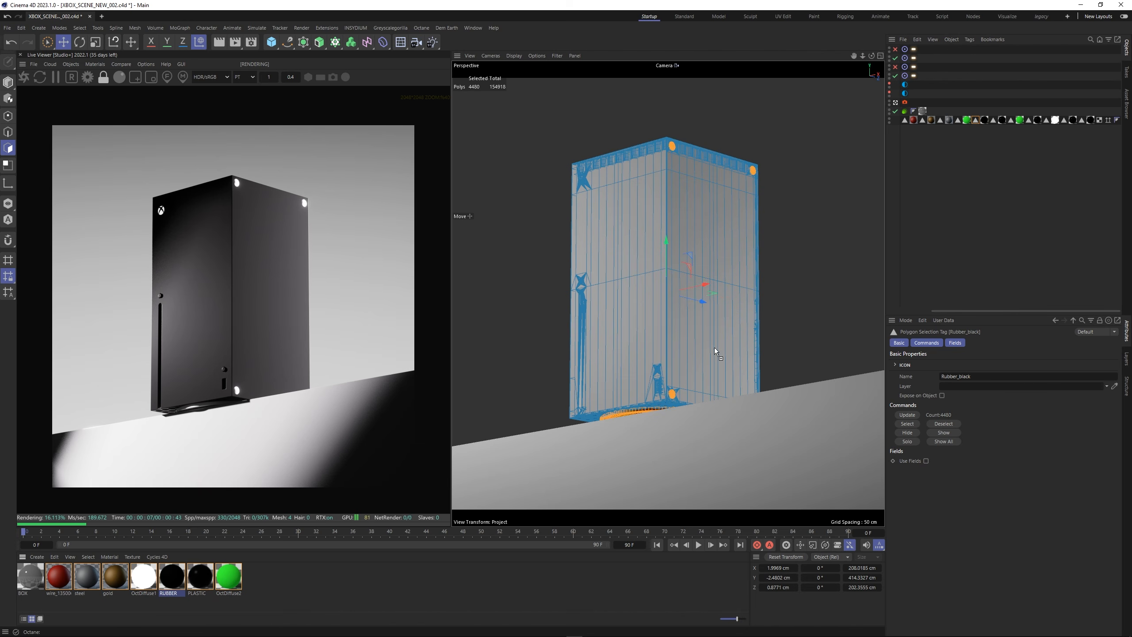
drag(674, 151, 675, 152)
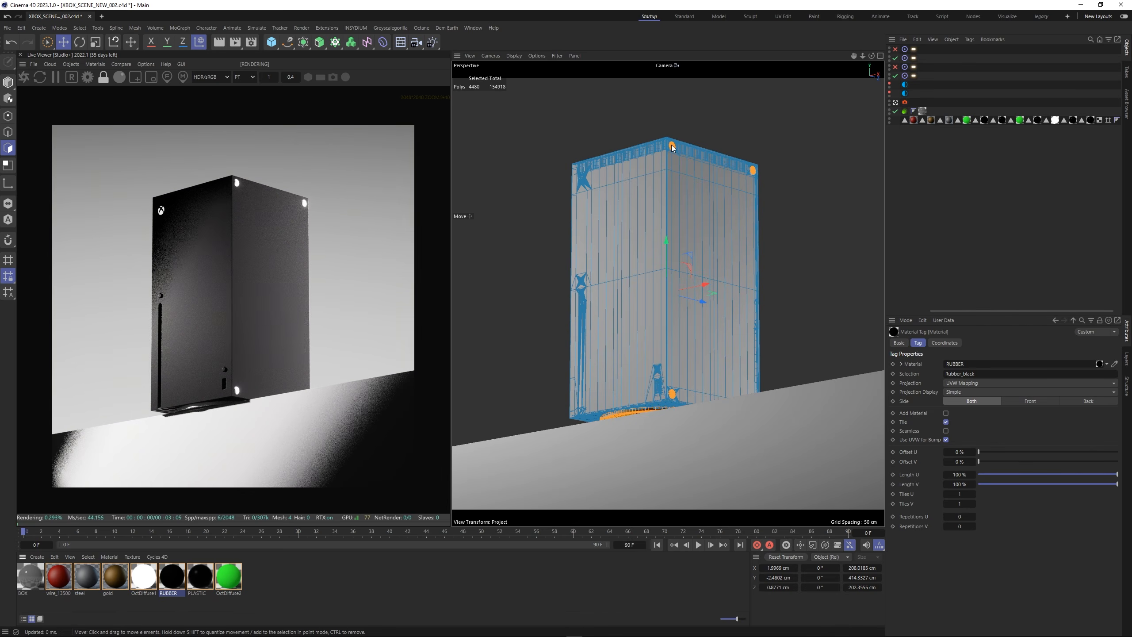
Switch OctaneLight.2 and OctaneLight.1 off and back on to compare their effect on the XBOX render.
click(913, 120)
drag(942, 311, 902, 298)
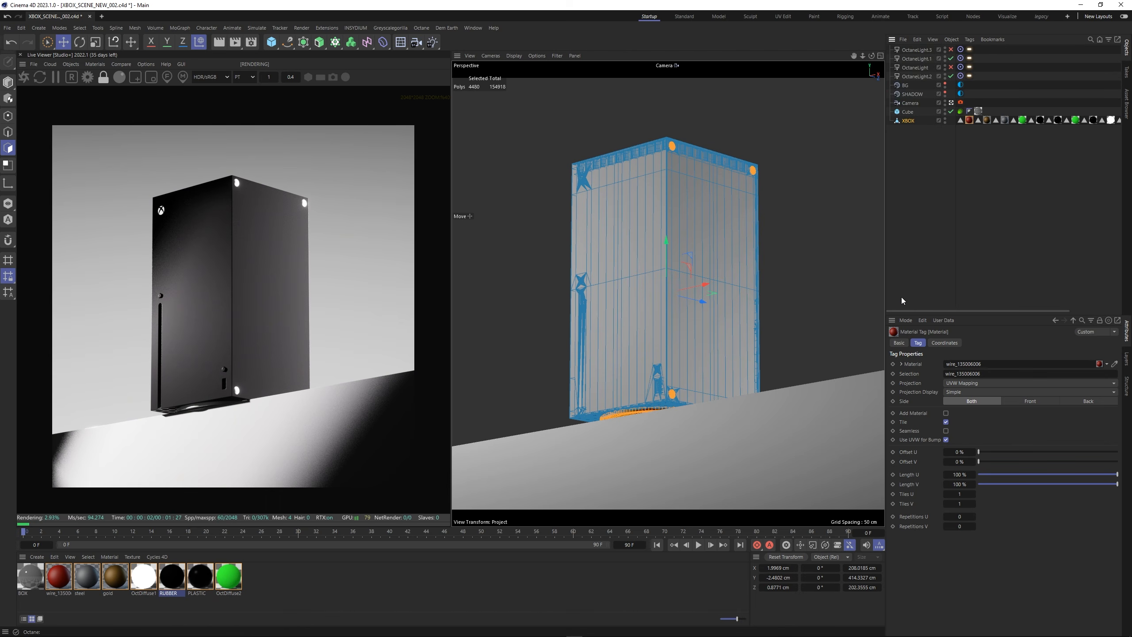
click(951, 76)
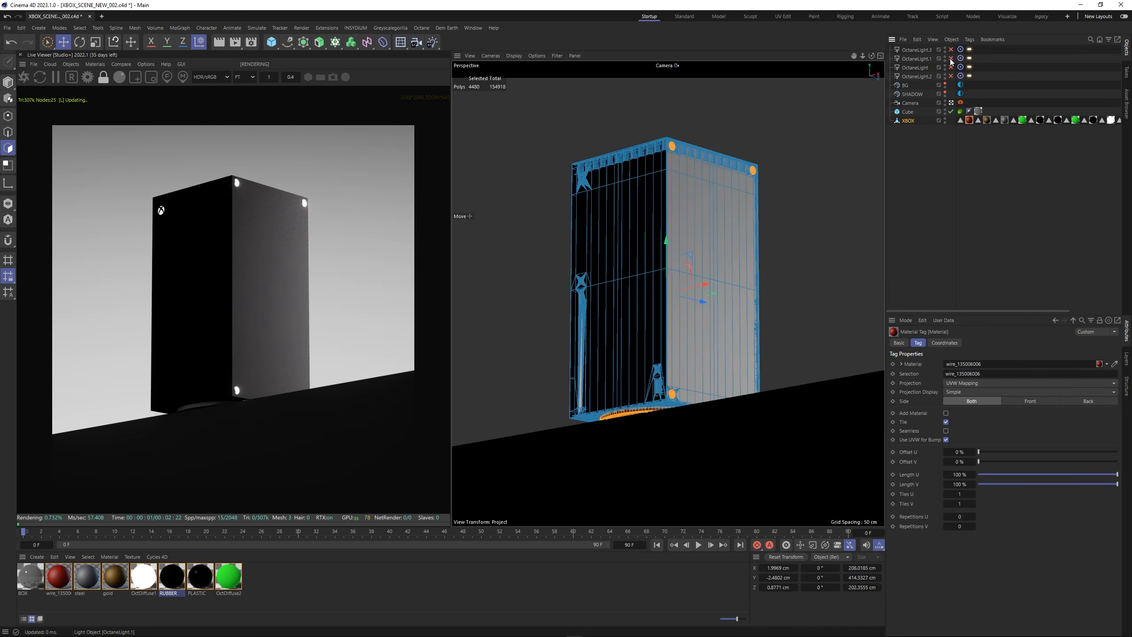
click(951, 59)
click(951, 58)
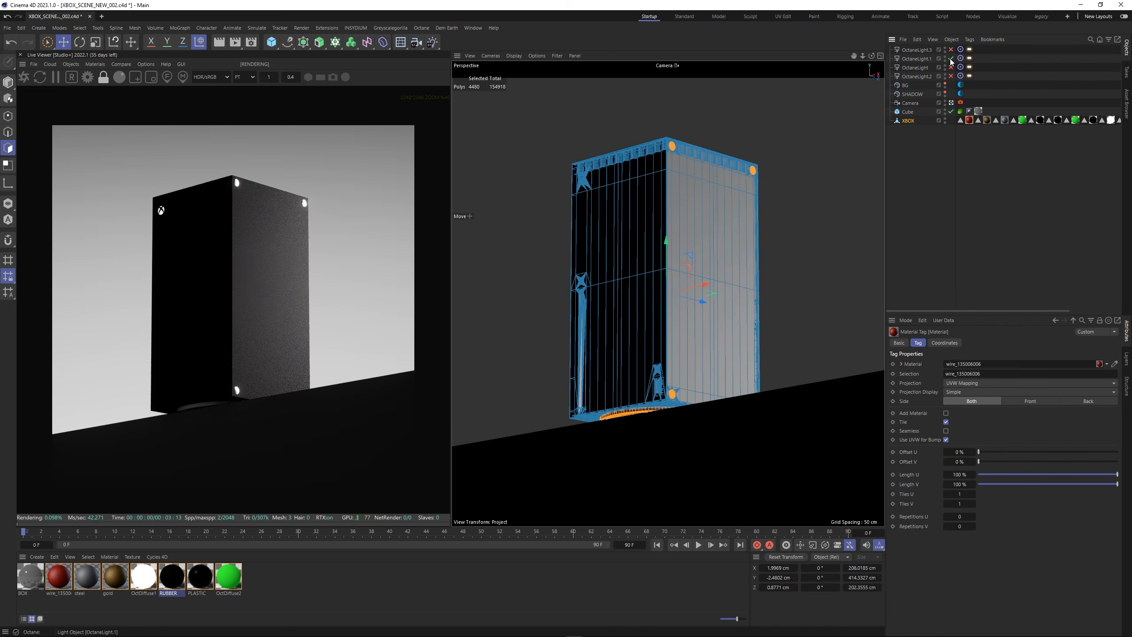
click(951, 75)
click(763, 201)
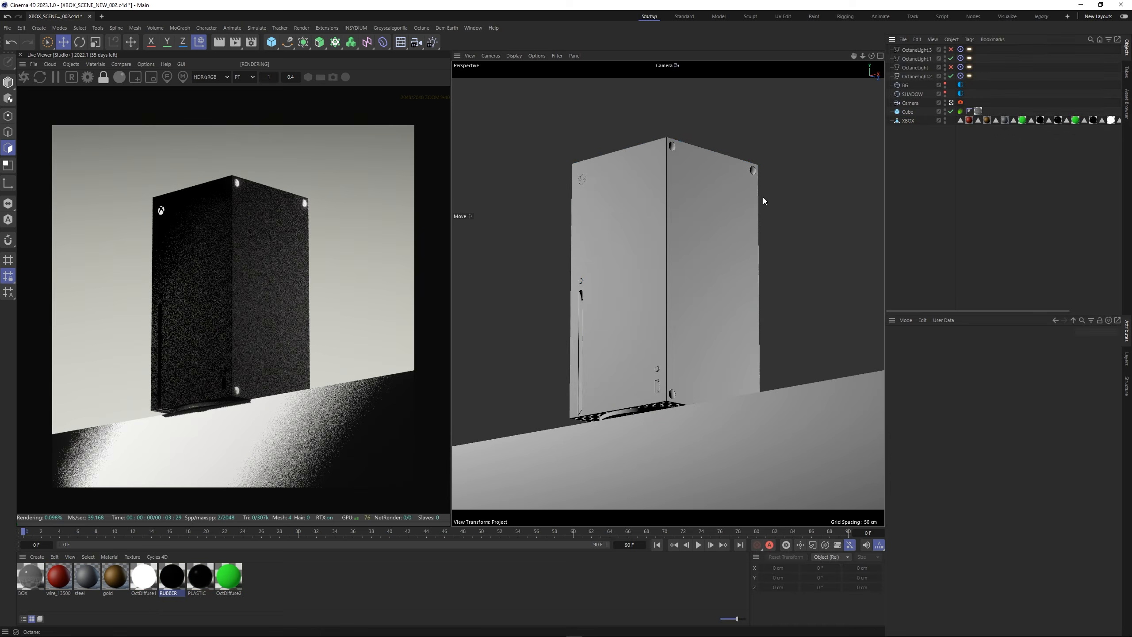
Restart the Octane live render to refresh the rubber parts, and switch OctaneLight.1 off and back on for comparison.
click(22, 79)
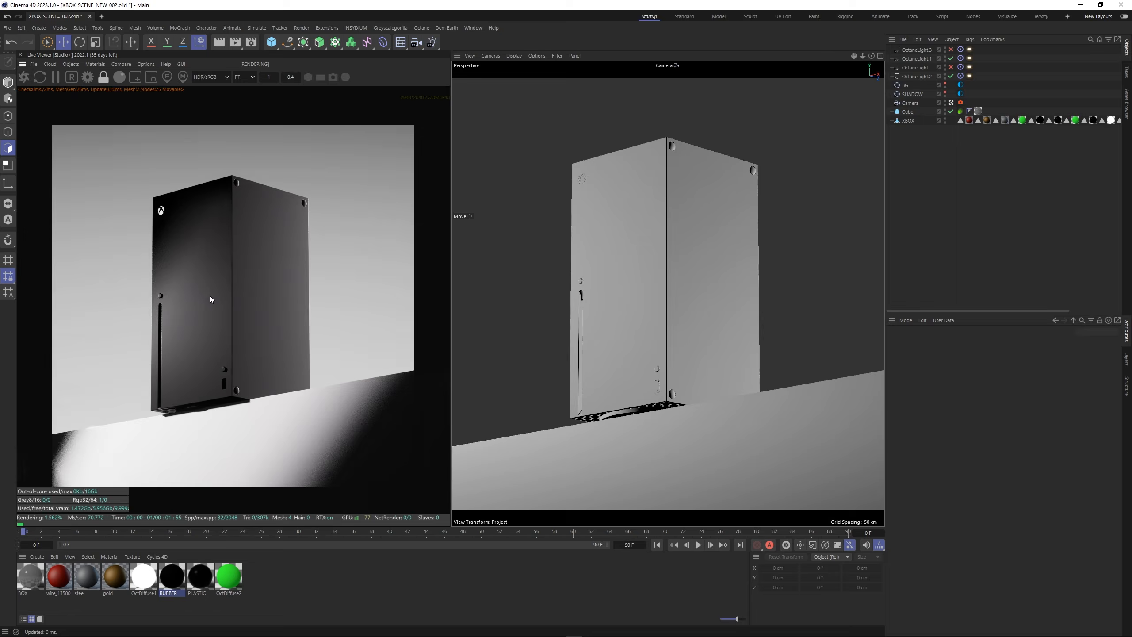
scroll(211, 300, up, 1)
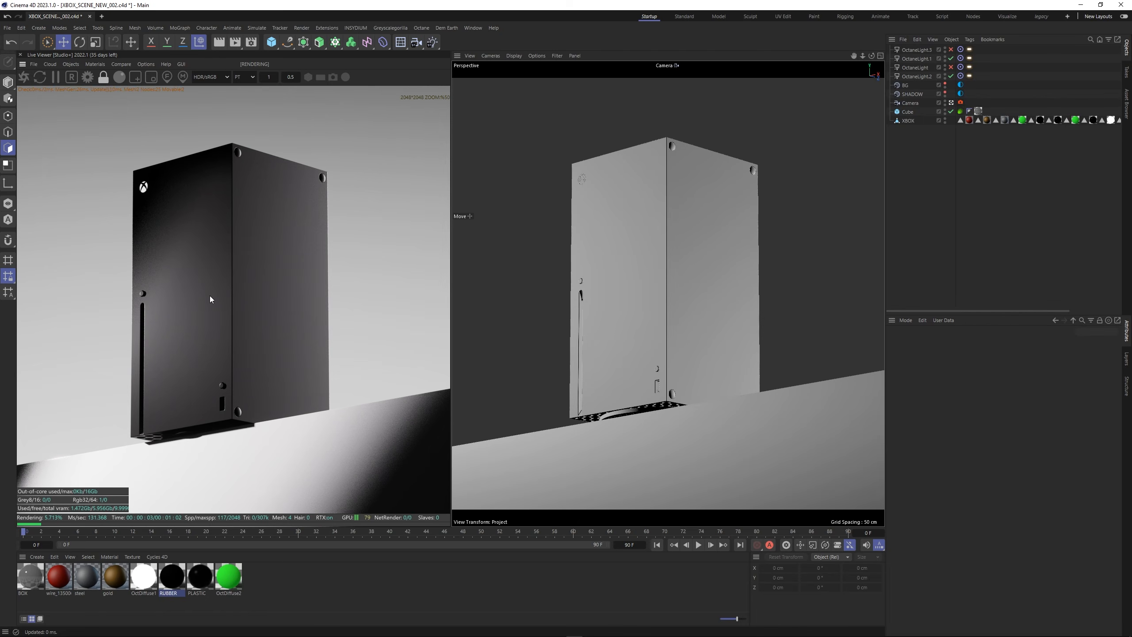
scroll(207, 295, down, 1)
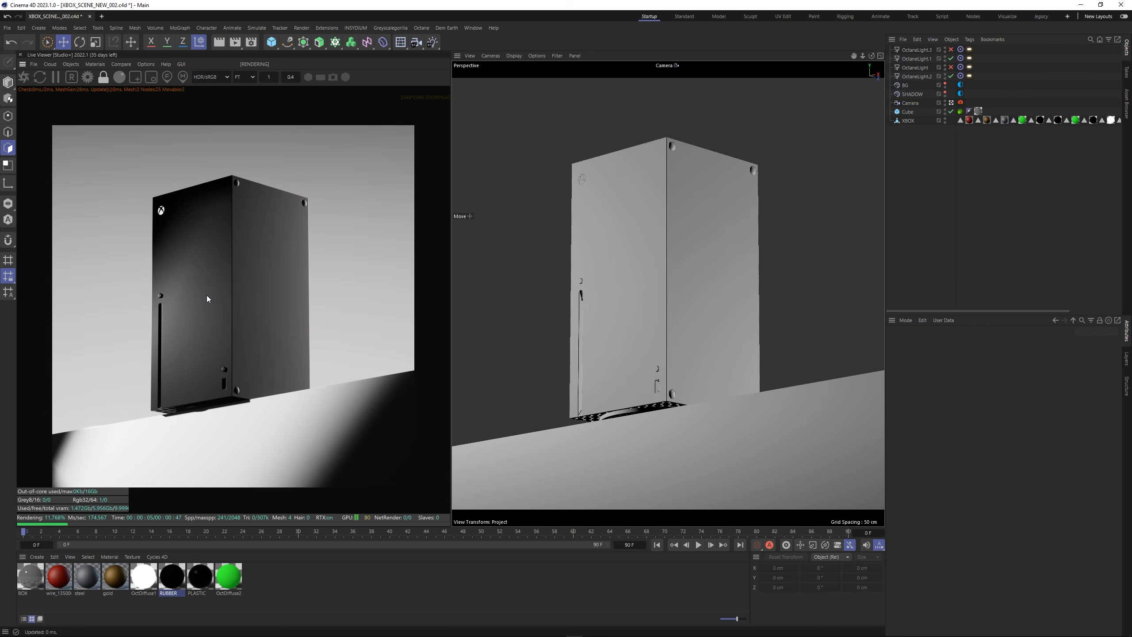
scroll(207, 296, up, 2)
scroll(207, 296, down, 1)
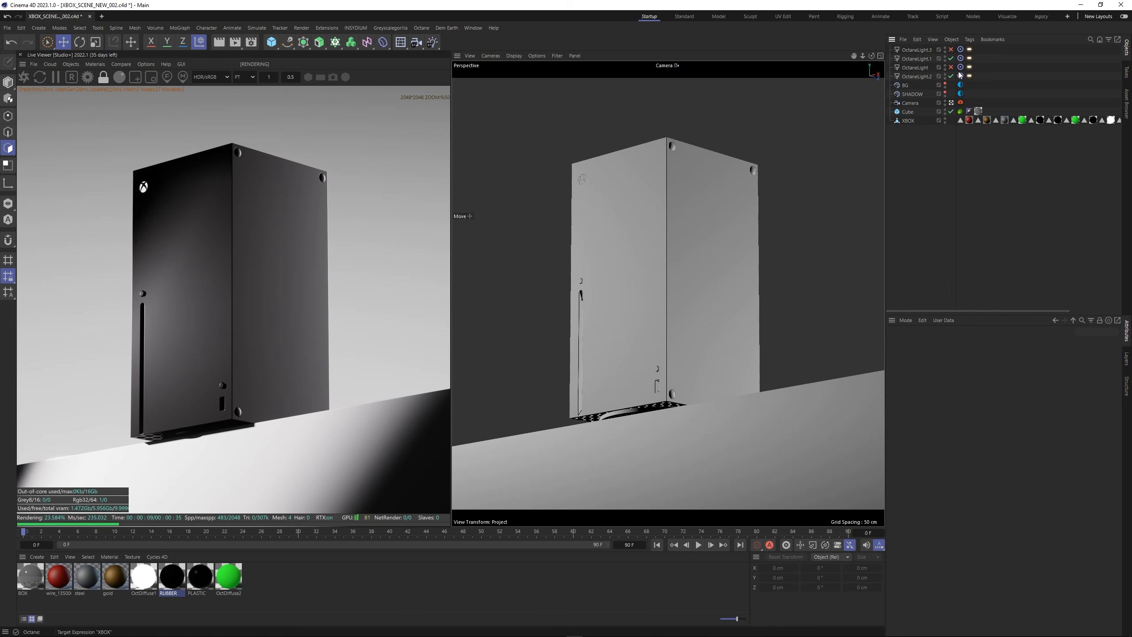
click(952, 59)
click(952, 60)
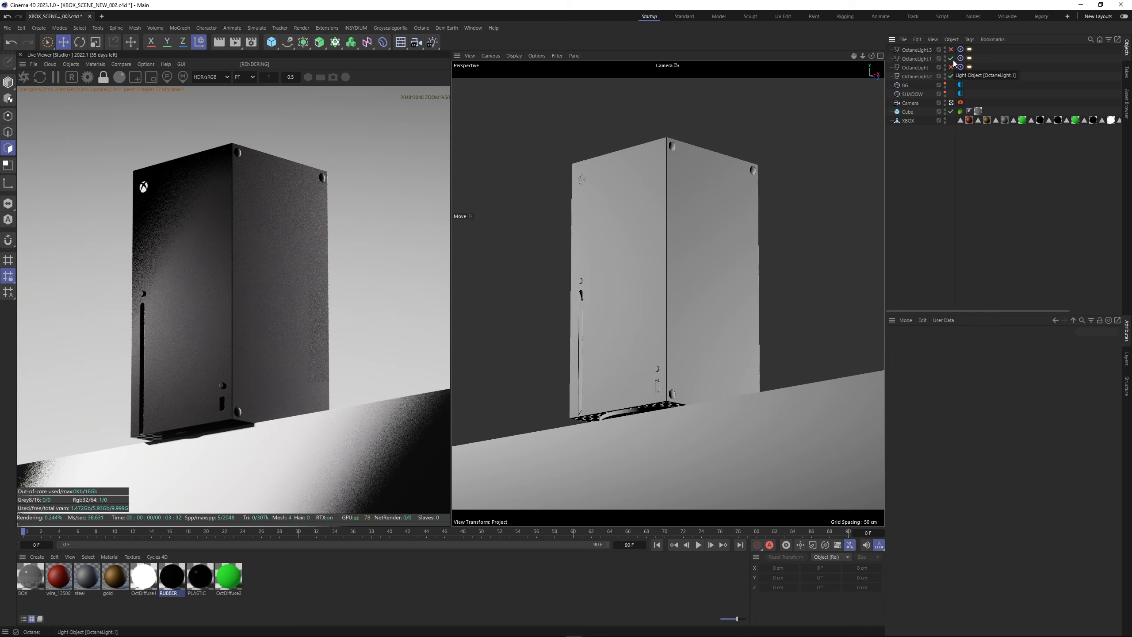
Lower OctaneLight.2 beside the floor block and scale the gobo image in its distribution to about 0.464 with the aspect ratio locked.
click(916, 76)
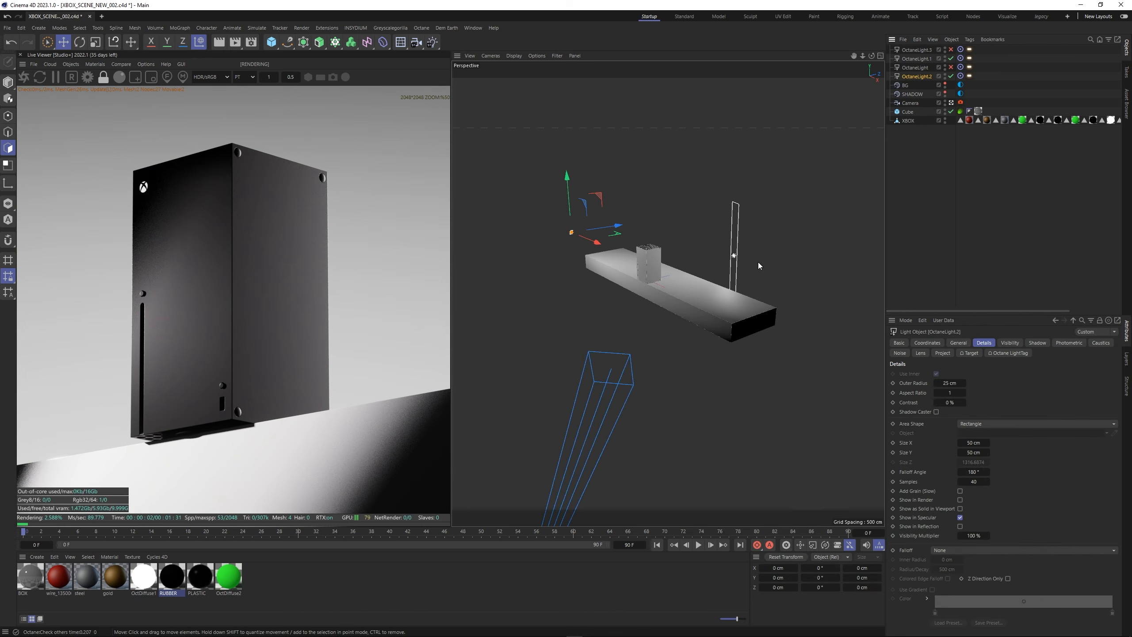
drag(567, 212, 569, 227)
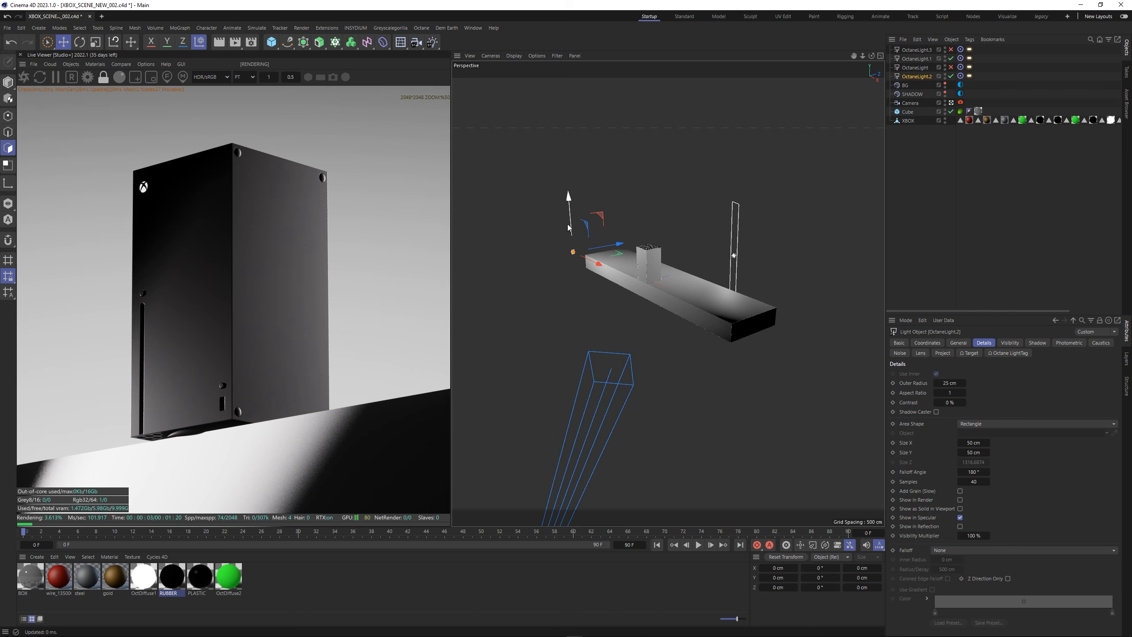
scroll(226, 328, down, 2)
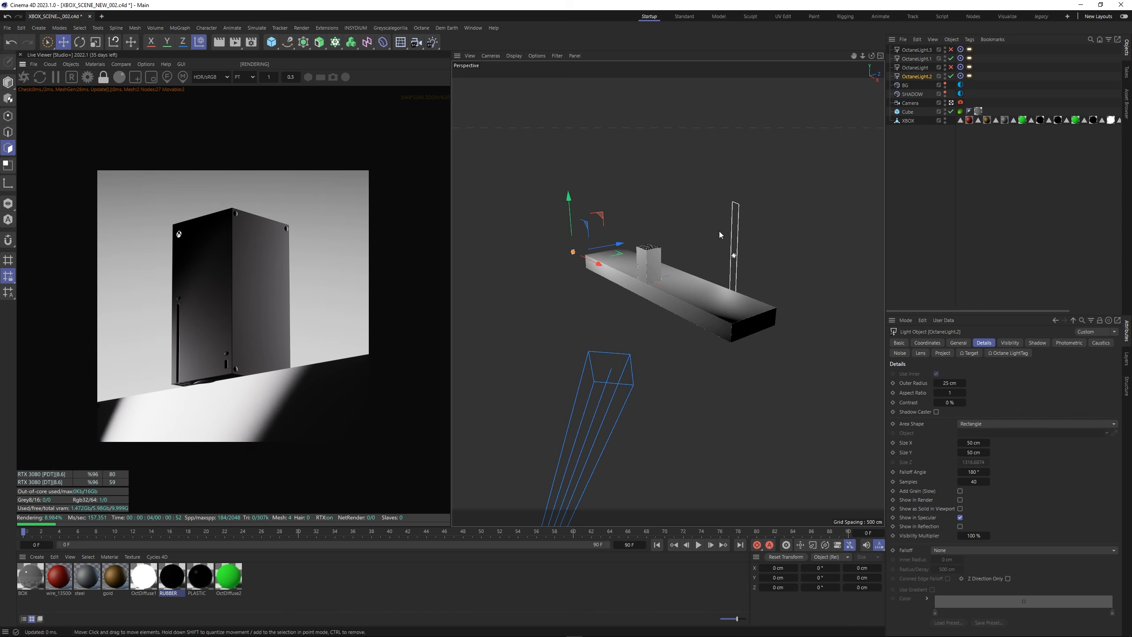
click(970, 76)
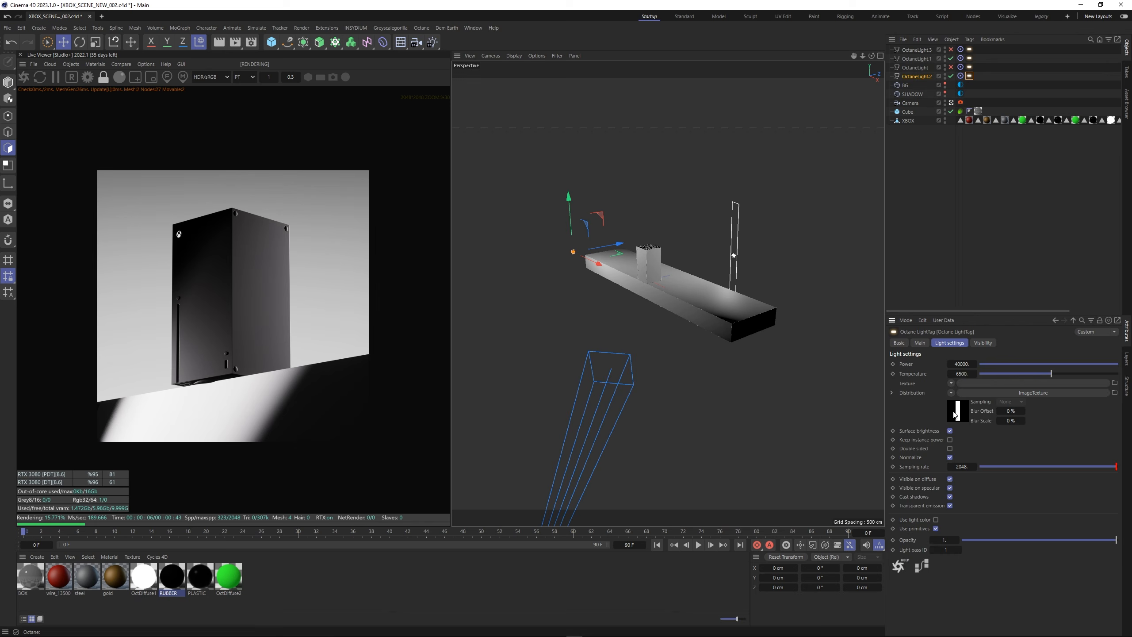
click(954, 415)
drag(1058, 620, 1060, 619)
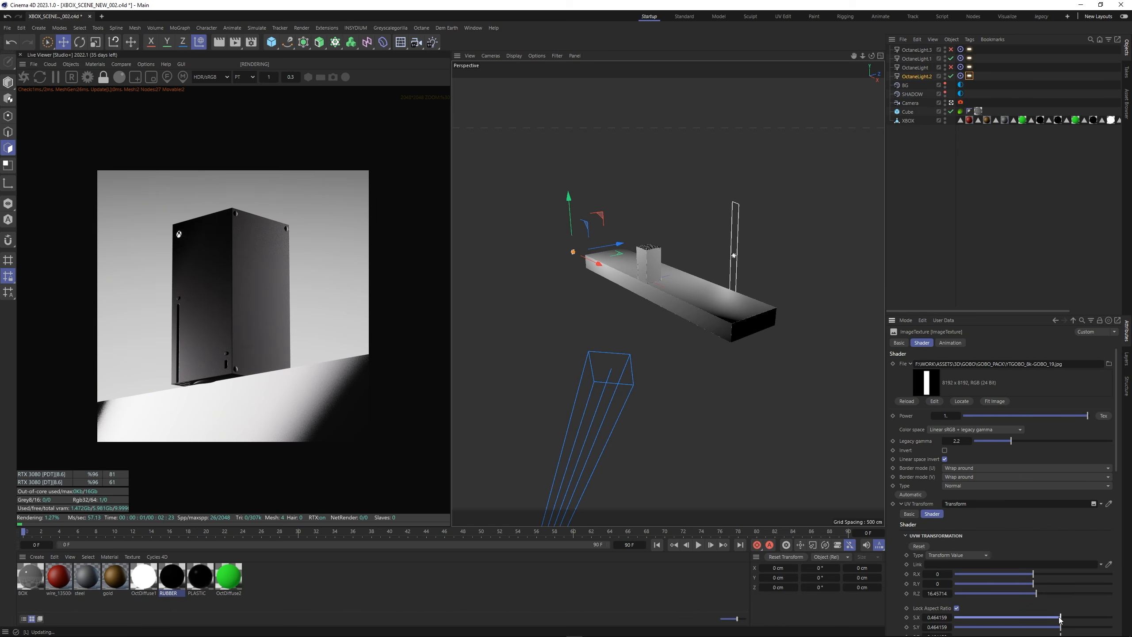
Duplicate the camera, look through the copy and orbit it to a more frontal view of the console.
ctrl+drag(910, 103, 948, 117)
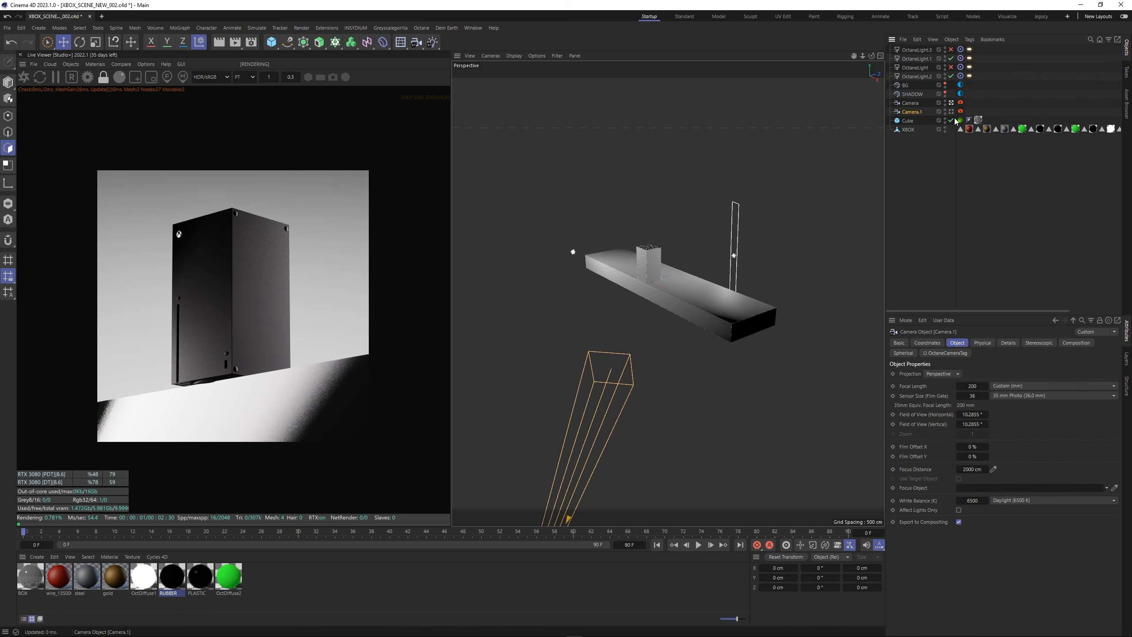
click(951, 111)
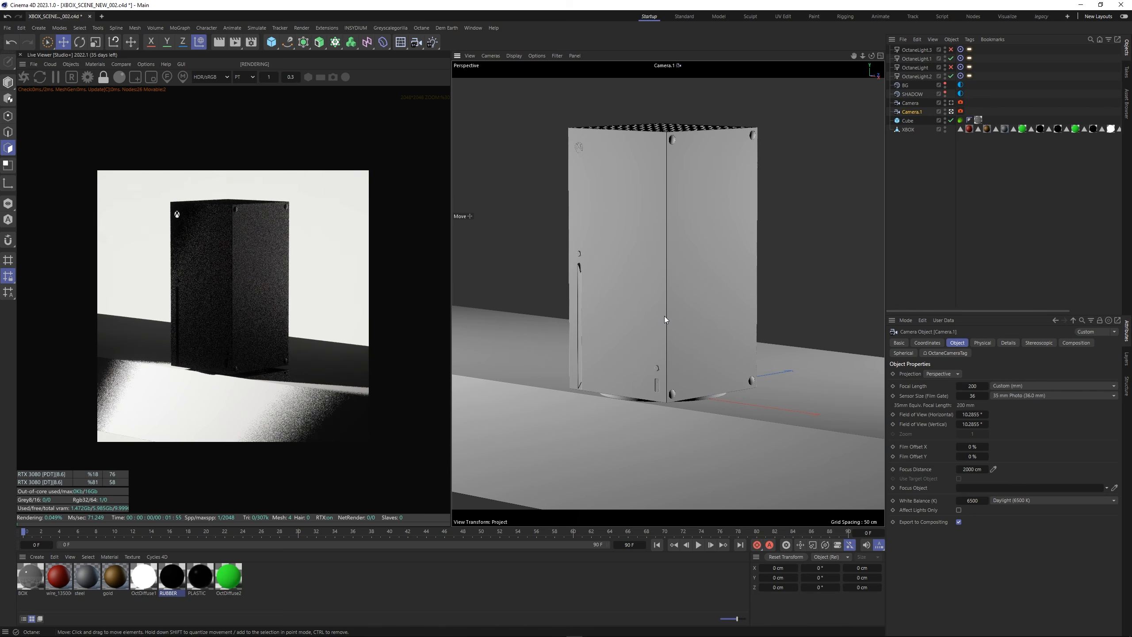
alt+drag(665, 319, 659, 310)
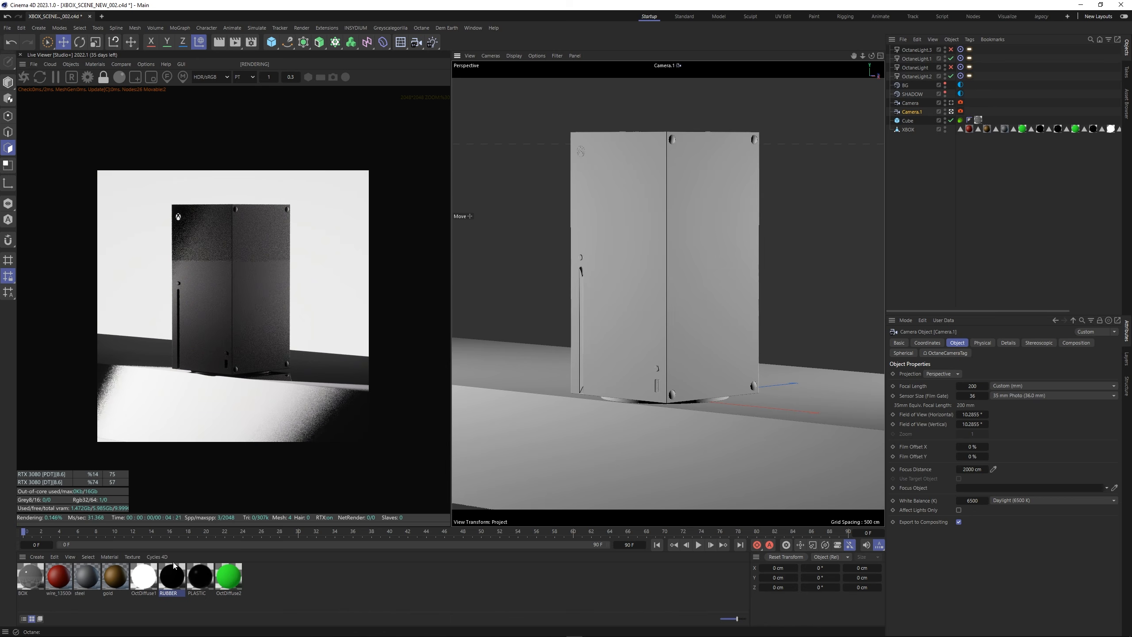
Set the BOX material's roughness float to about 0.82 and its specular float to about 0.163.
click(33, 587)
click(979, 344)
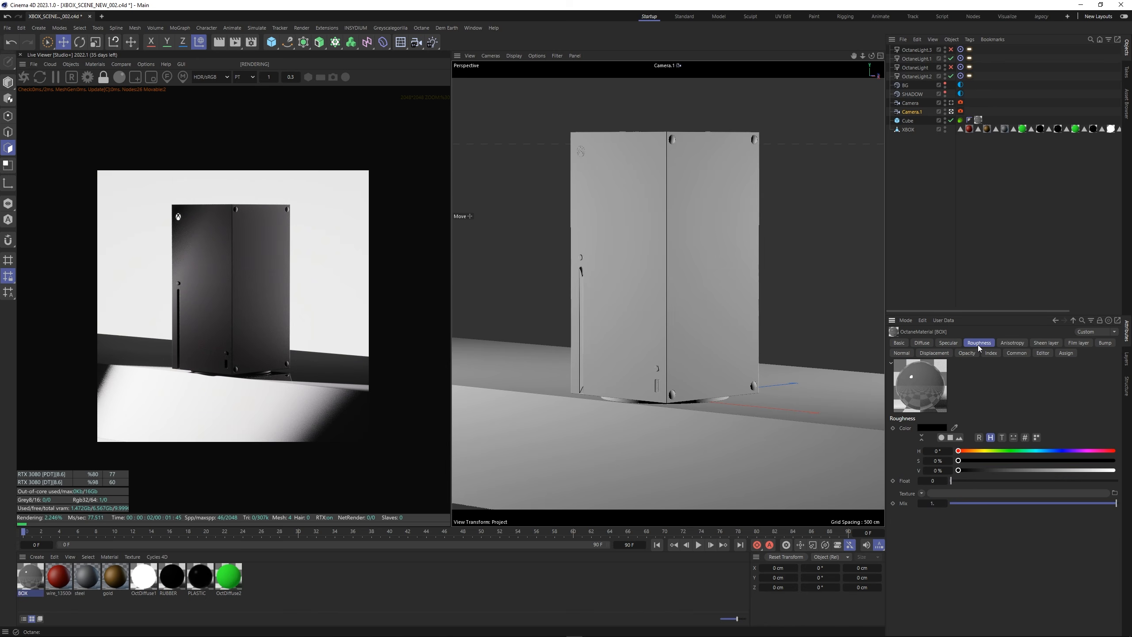
click(1000, 481)
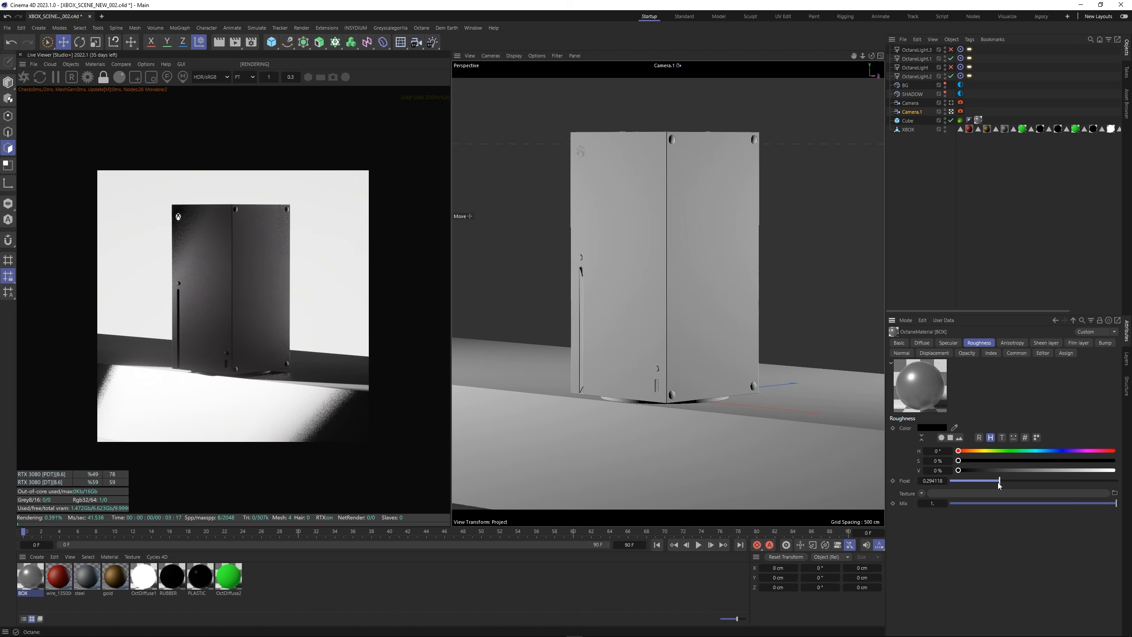
drag(998, 481, 1087, 481)
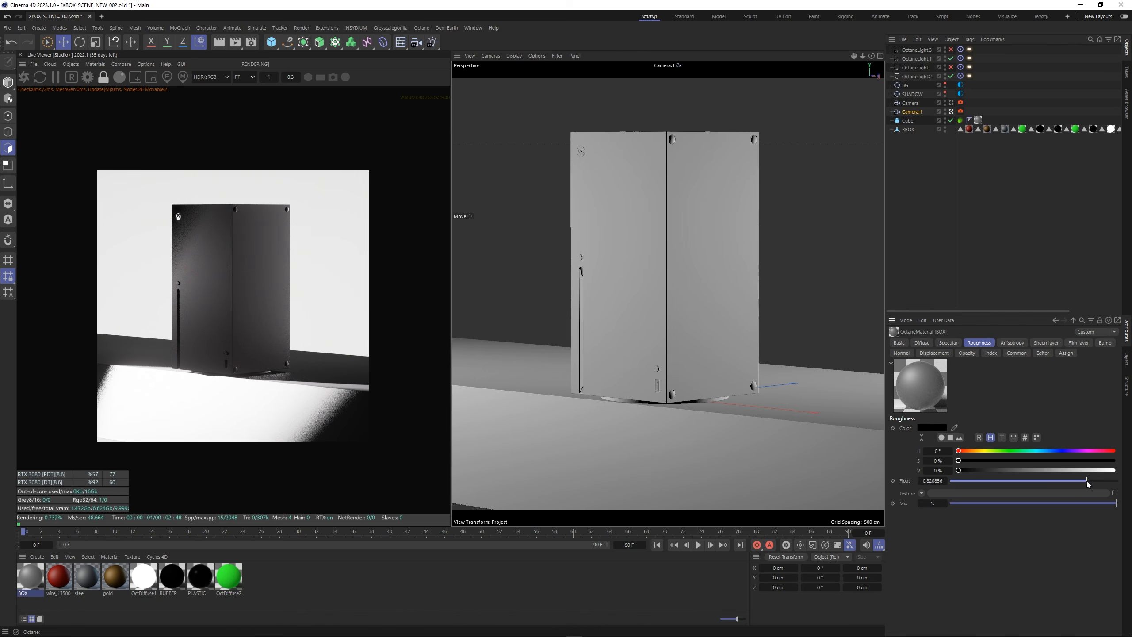
click(949, 342)
click(977, 481)
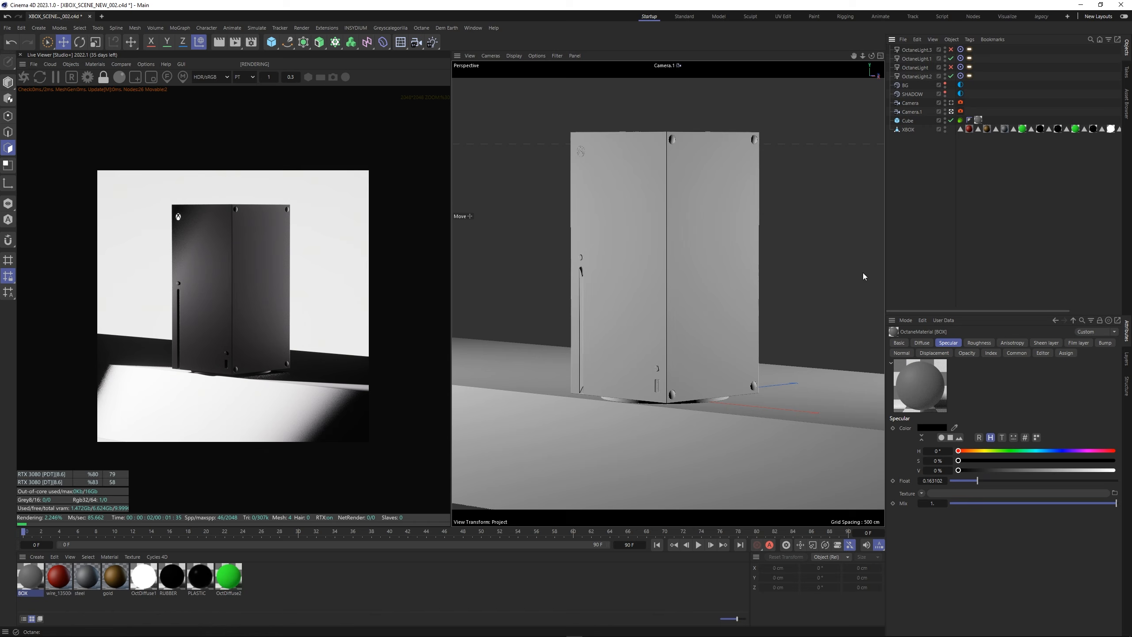
Delete the duplicated camera, look through the original camera and pull it back slightly from the console.
alt+drag(649, 288, 642, 297)
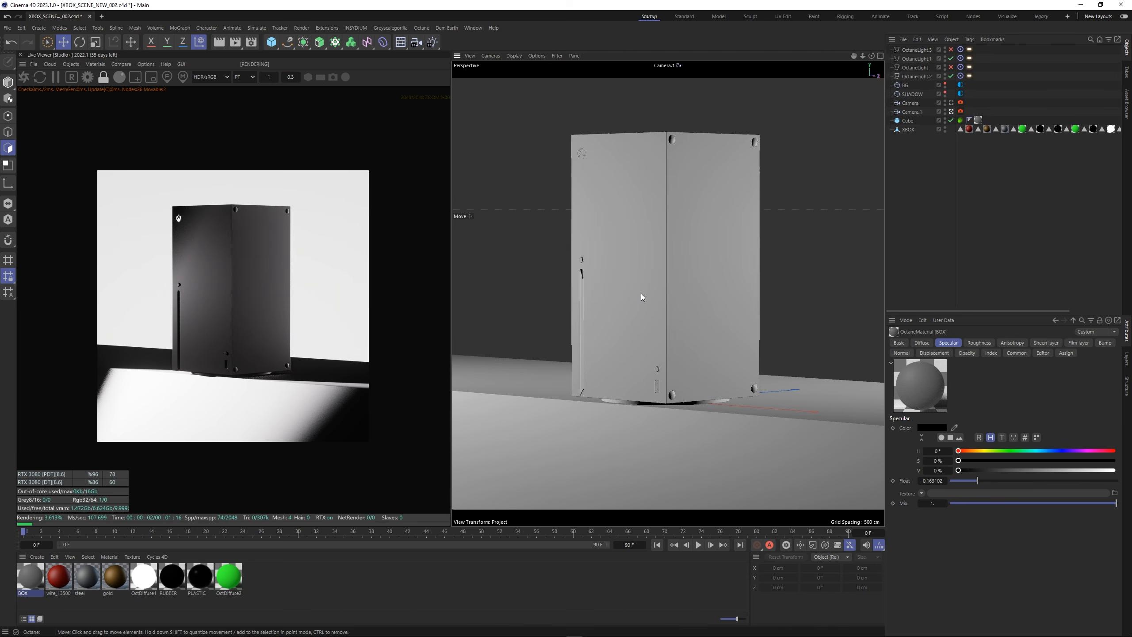
click(913, 112)
key(Delete)
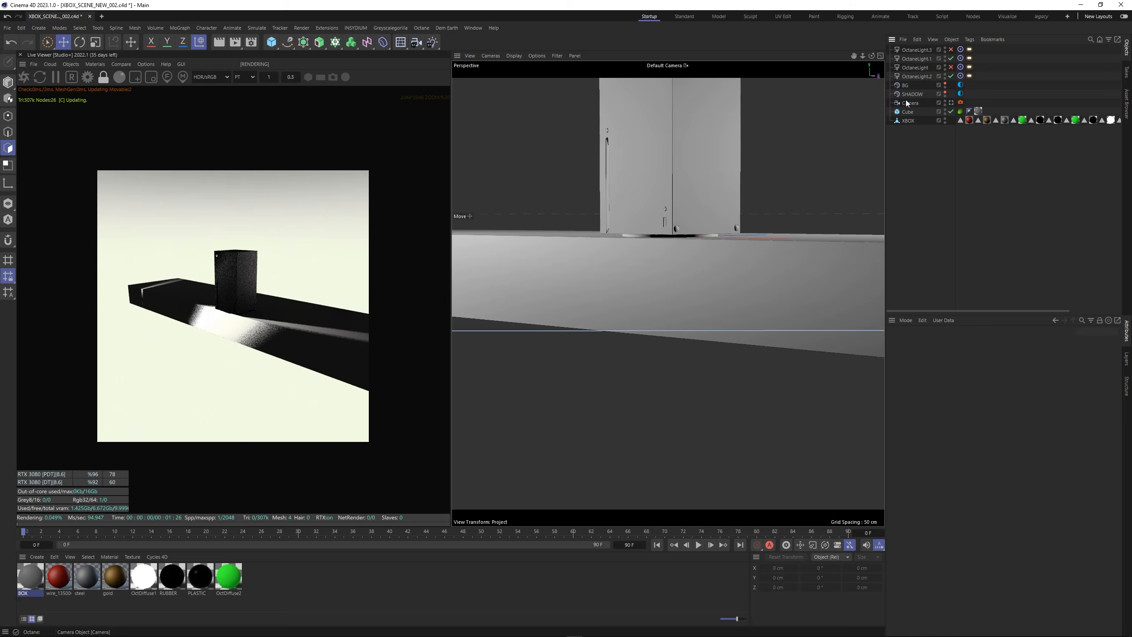
click(909, 103)
drag(862, 56, 862, 57)
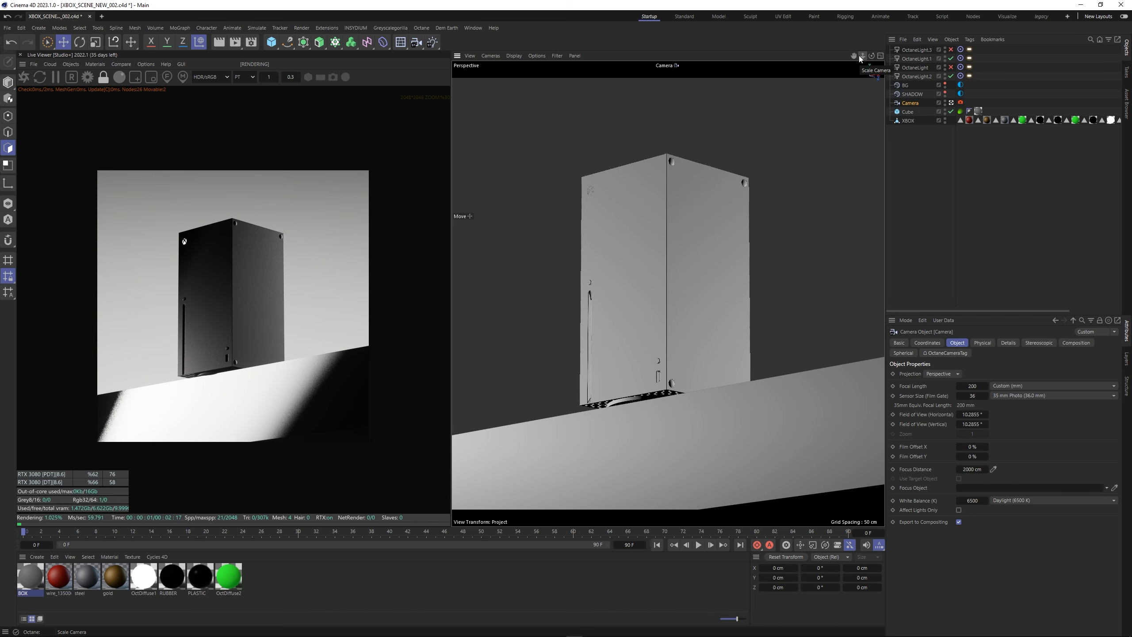
Set the floor cube's Y size to 500 cm and lower it to about Y -250.16 cm, directly beneath the console.
click(907, 121)
click(909, 113)
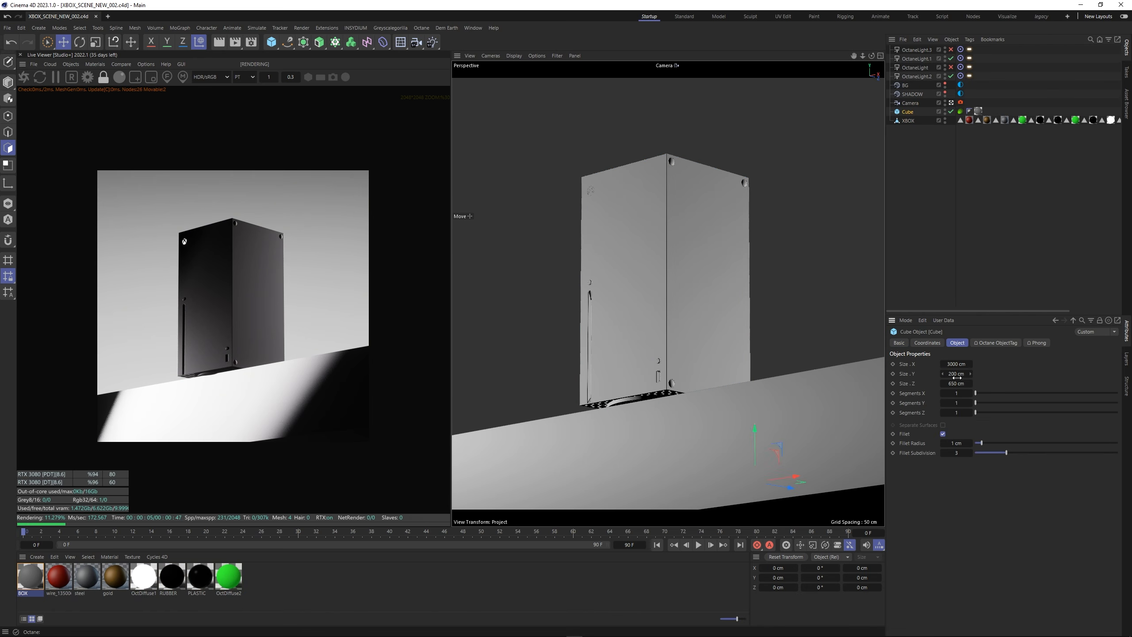
key(Return)
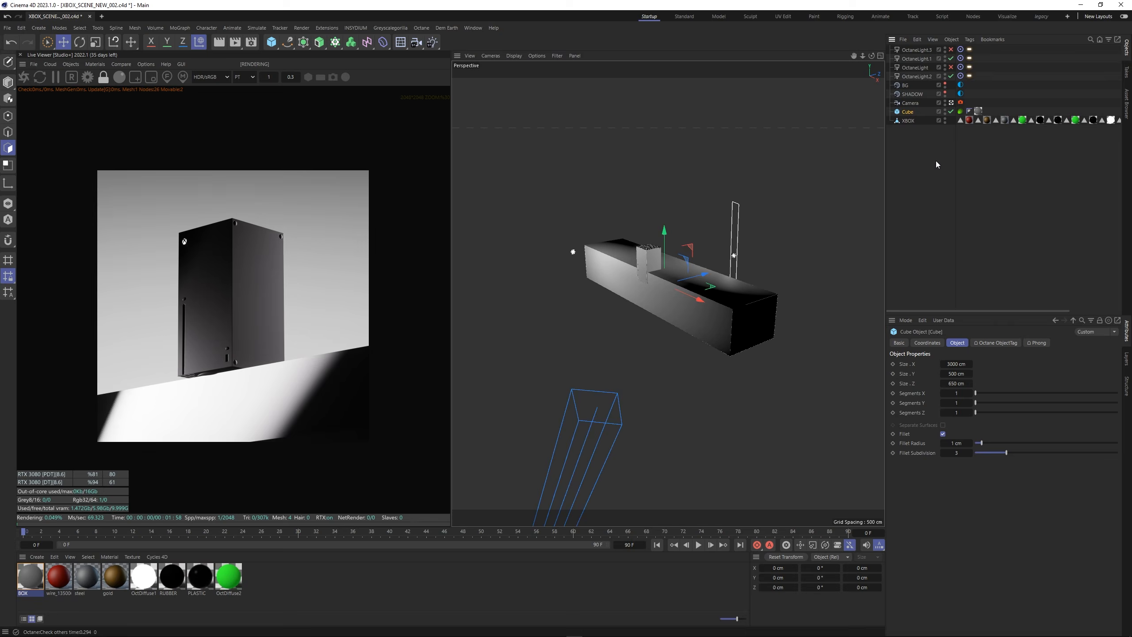
key(F3)
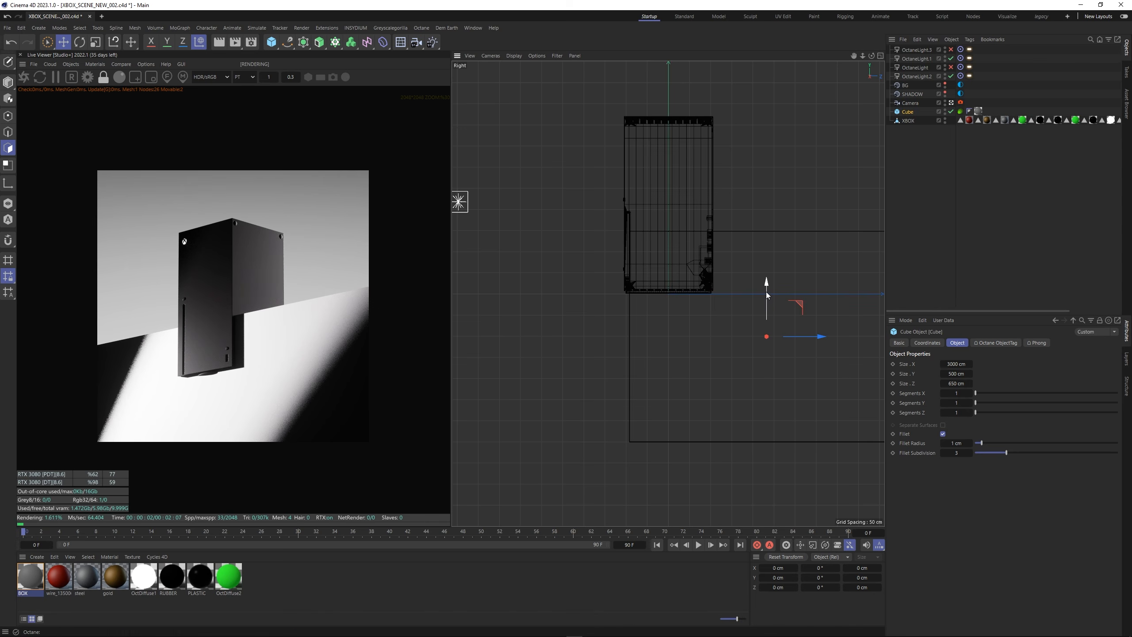
drag(766, 293, 749, 356)
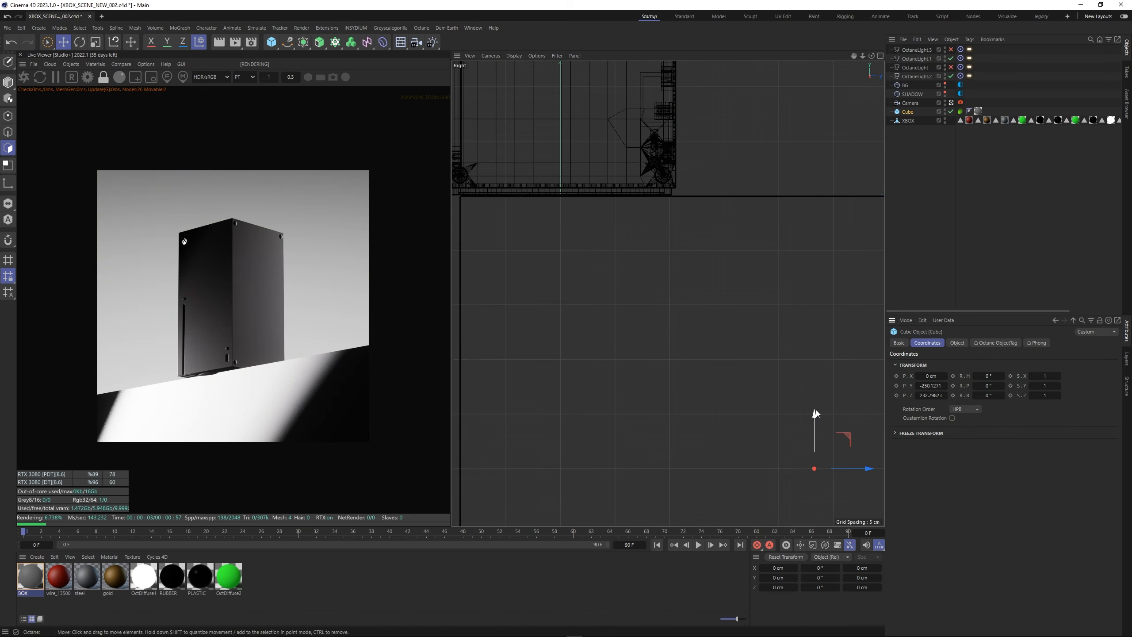
drag(817, 412, 815, 414)
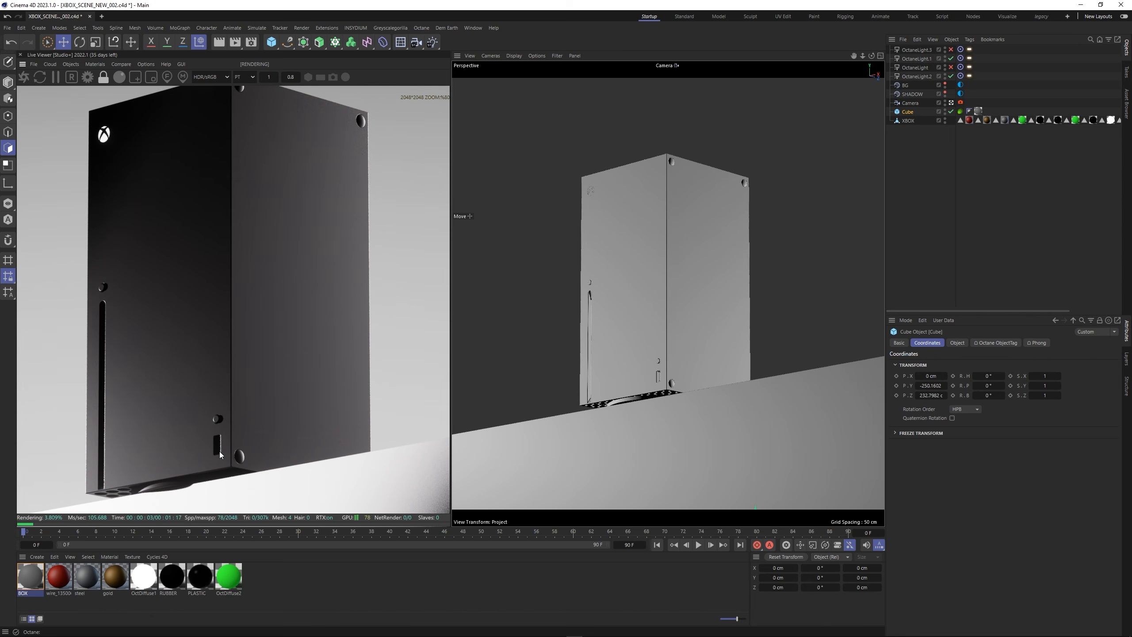
Try rotating the XBOX model about its vertical axis to a heading of about -5.4°.
click(669, 284)
key(r)
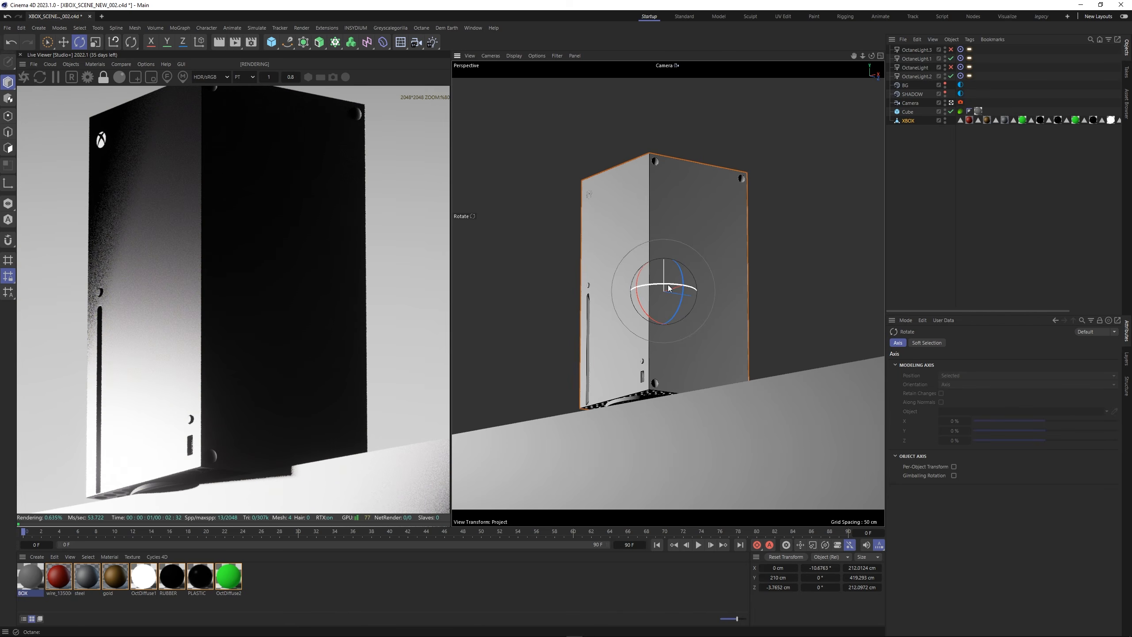
drag(668, 285, 670, 285)
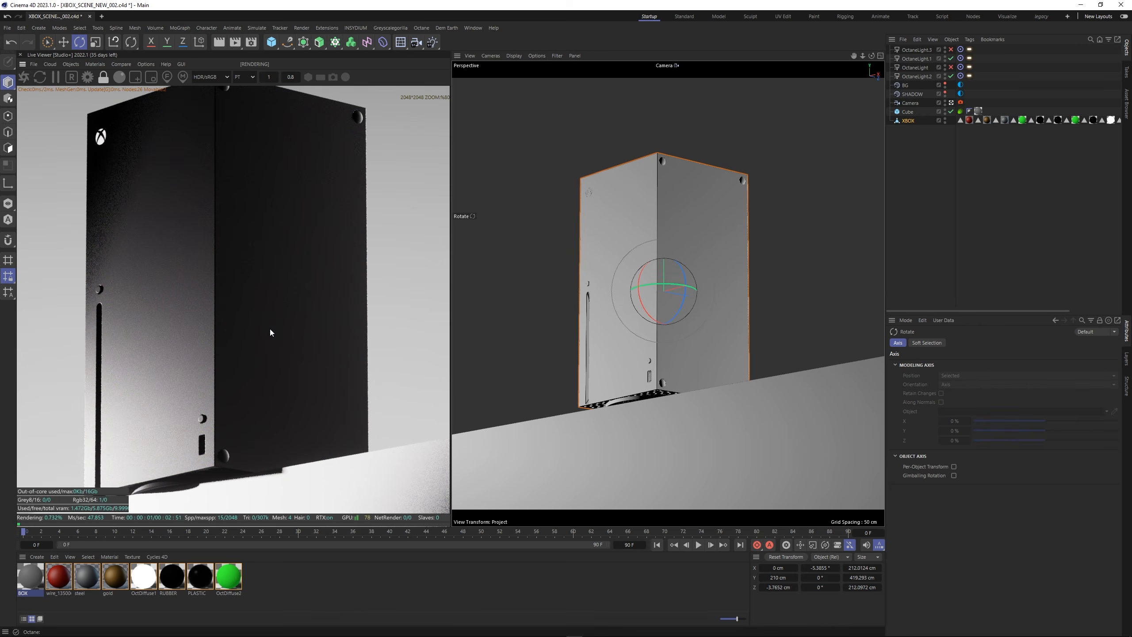
scroll(268, 329, down, 1)
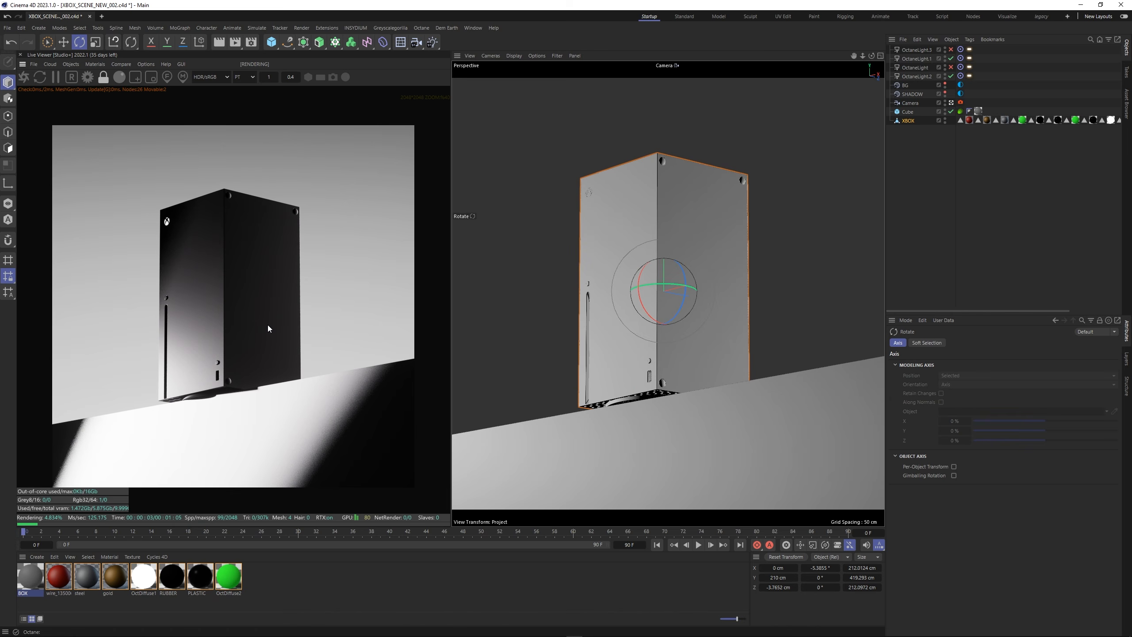
key(ctrl+z)
key(e)
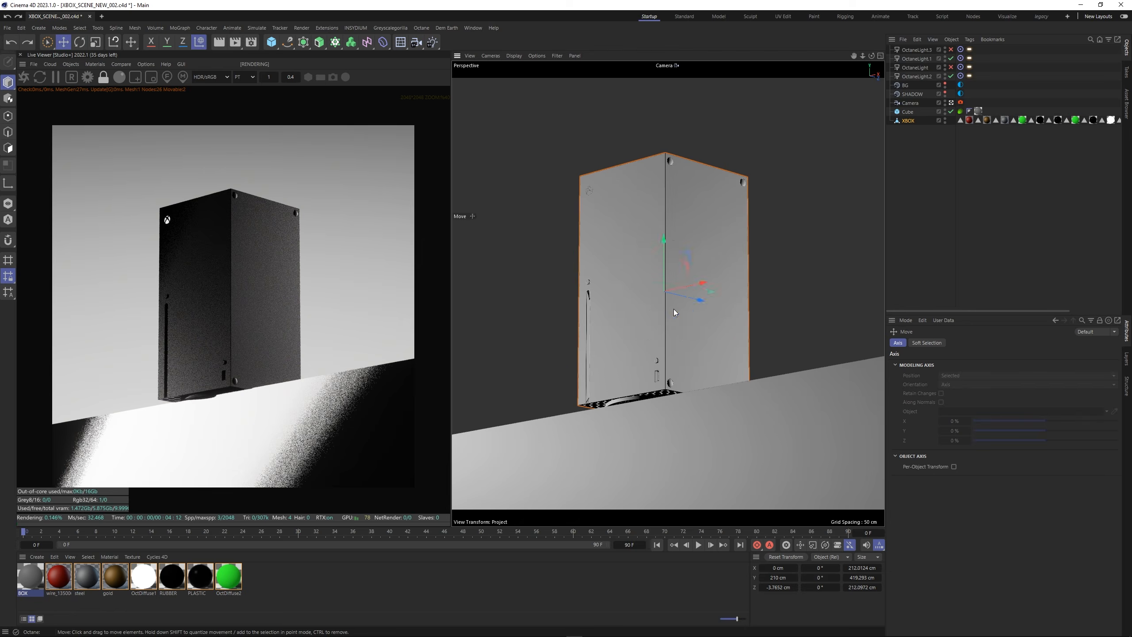
click(875, 230)
Enable the light named OctaneLight and set its light pass ID to 2.
click(951, 103)
click(916, 76)
click(951, 67)
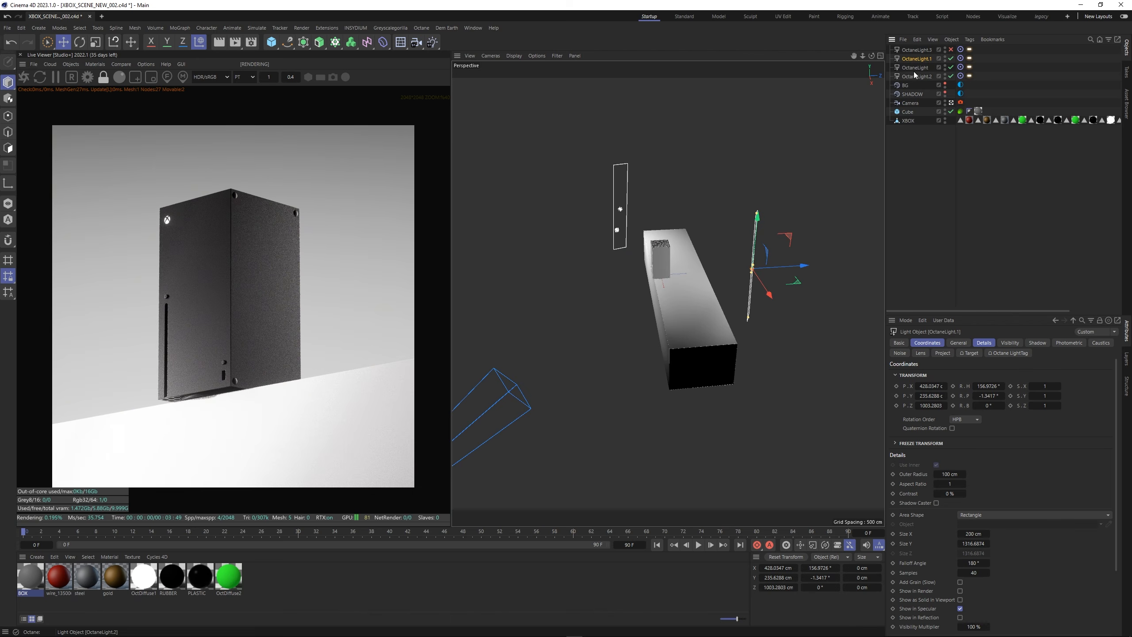
click(915, 67)
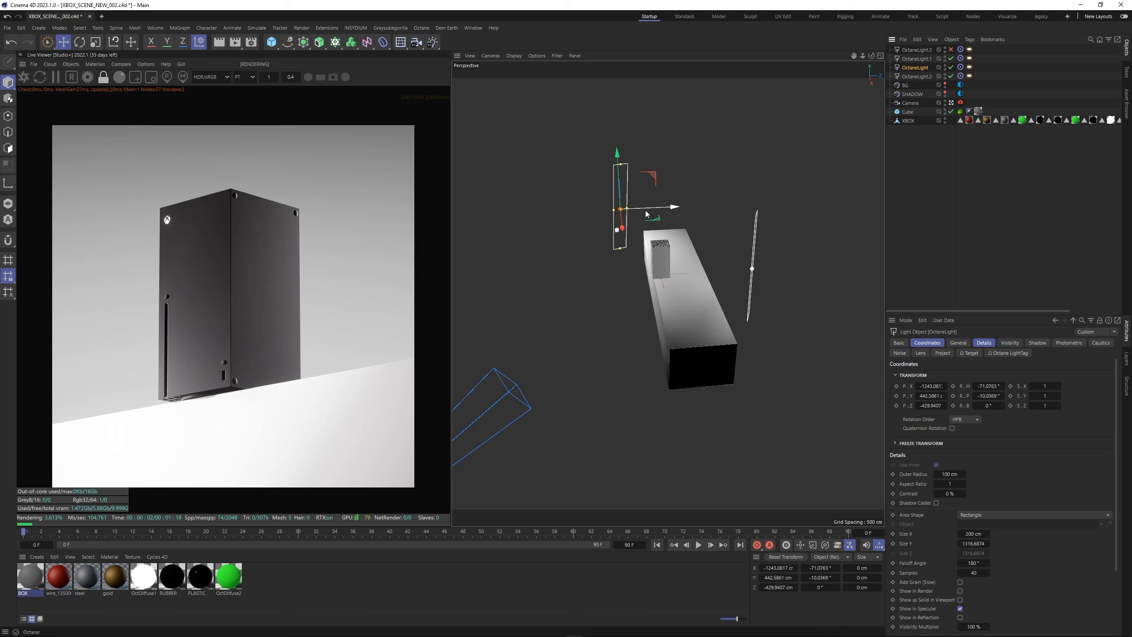
click(970, 67)
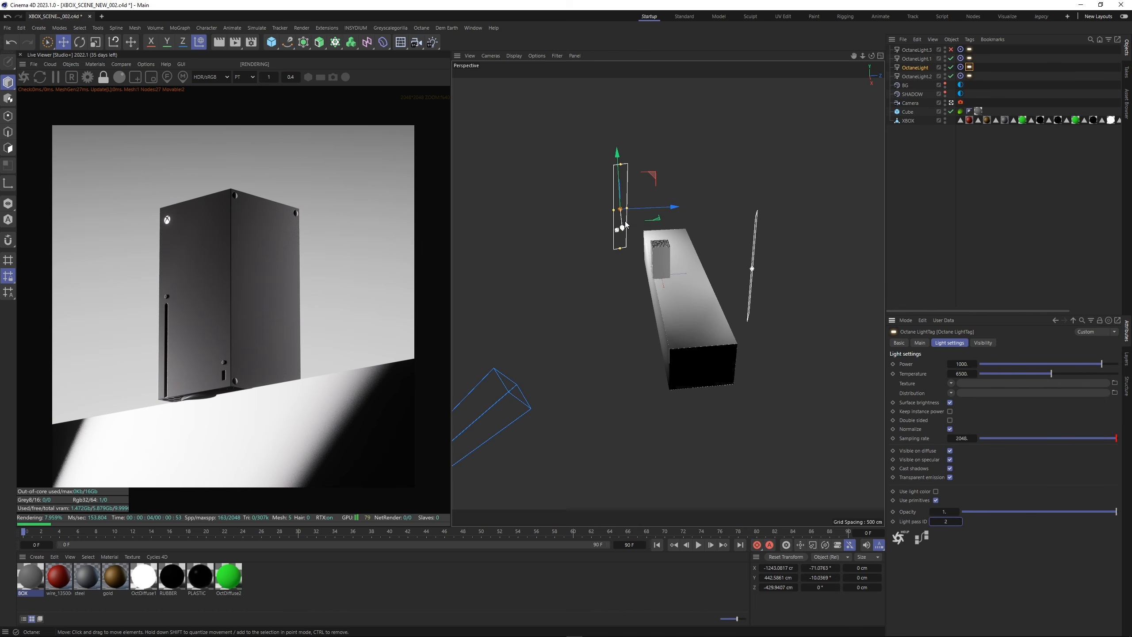
Move OctaneLight farther from the console, to about X -2885 cm and Z -731 cm, and check the render.
mouse_move(626, 225)
mouse_down()
mouse_move(644, 191)
mouse_move(621, 209)
mouse_up()
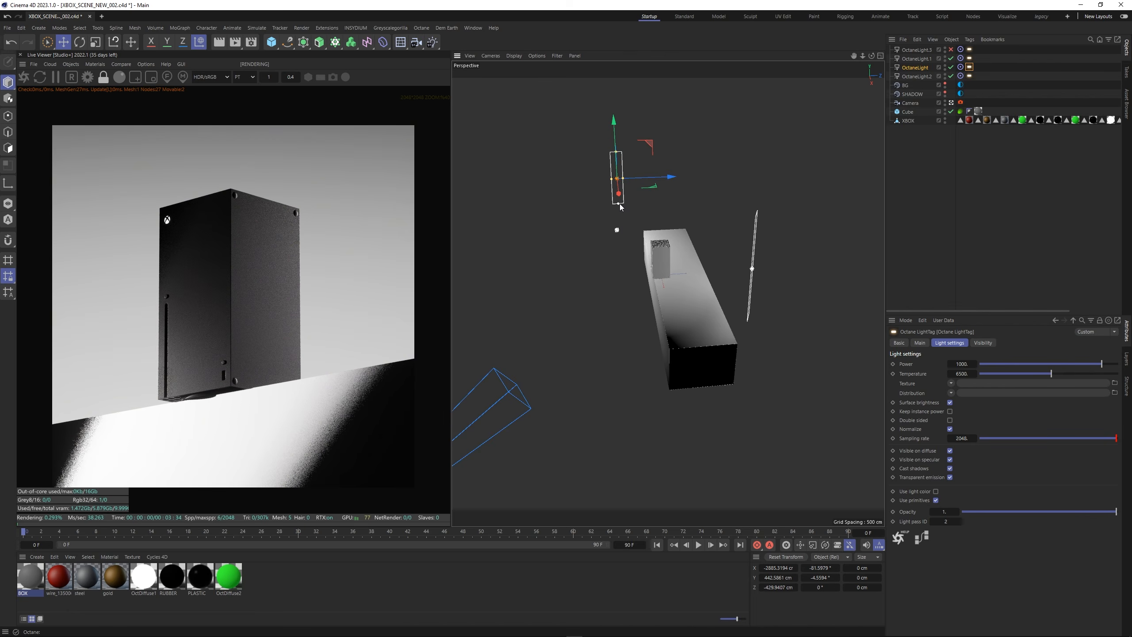
drag(639, 179, 621, 181)
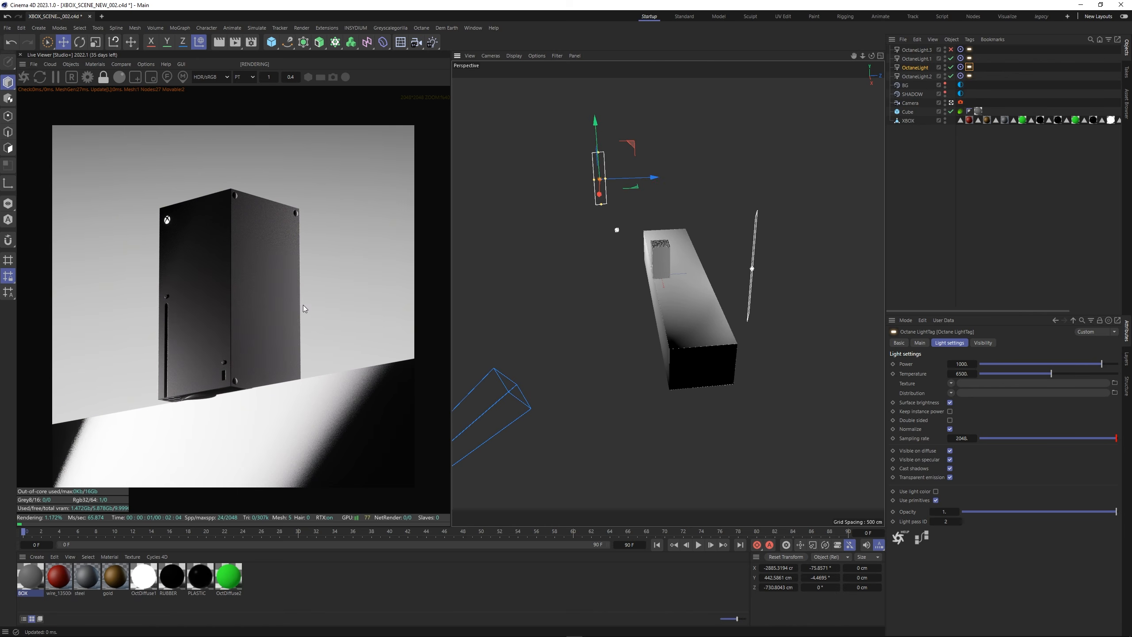
scroll(233, 313, down, 1)
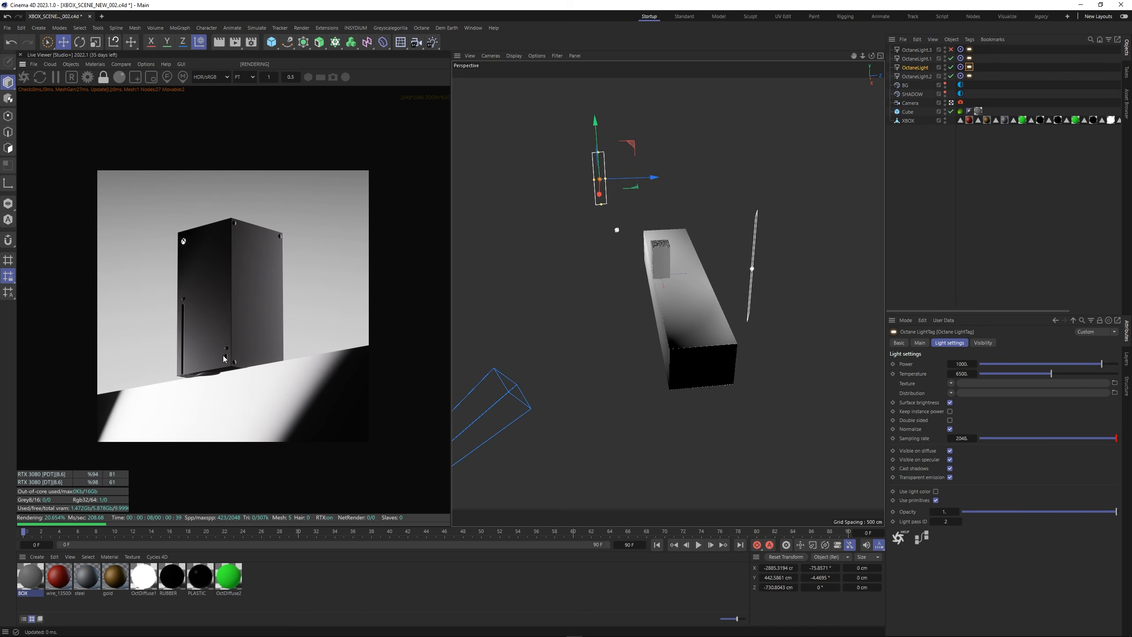
scroll(223, 356, down, 1)
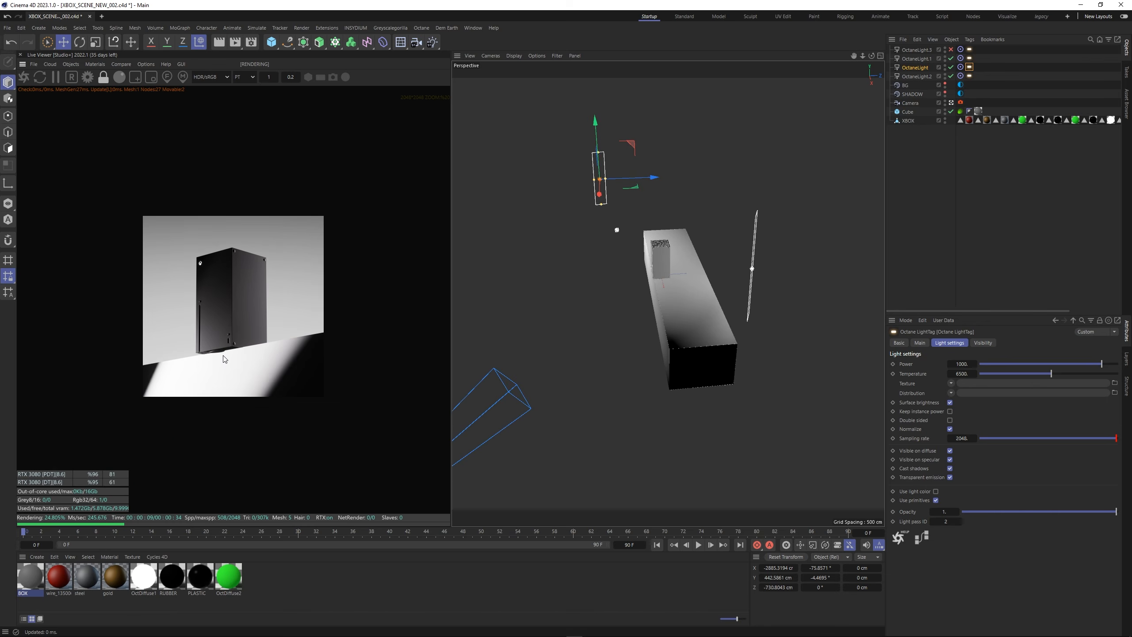
scroll(224, 359, up, 1)
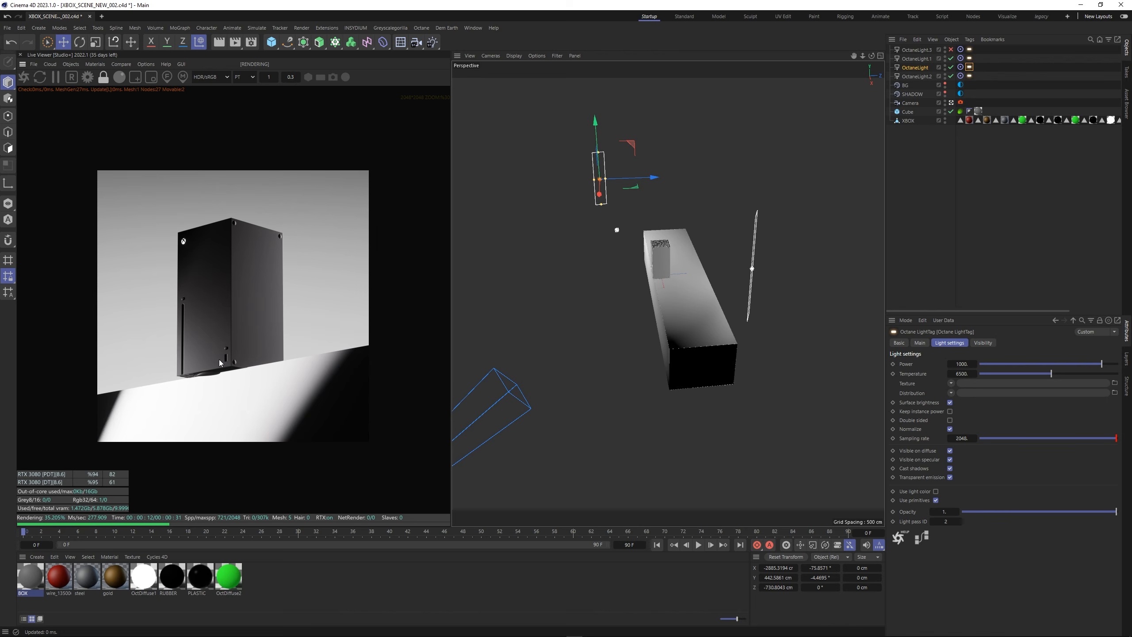
Add a plane oriented to +Z, place it at about Z 578 cm behind the console and widen it to about 2860 cm.
click(970, 76)
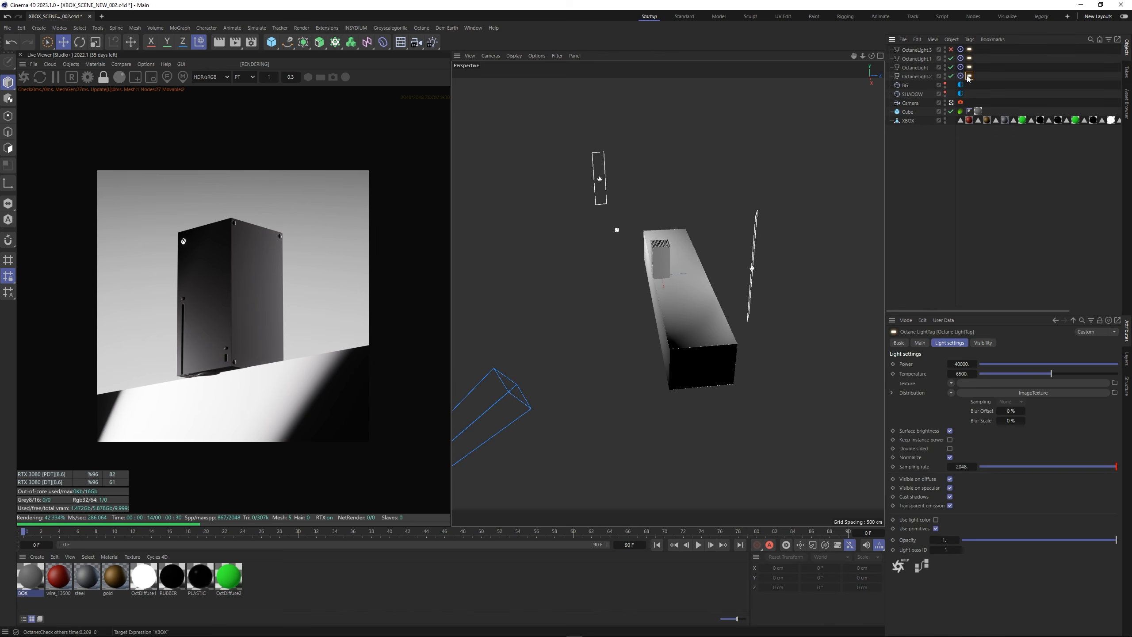
click(1072, 403)
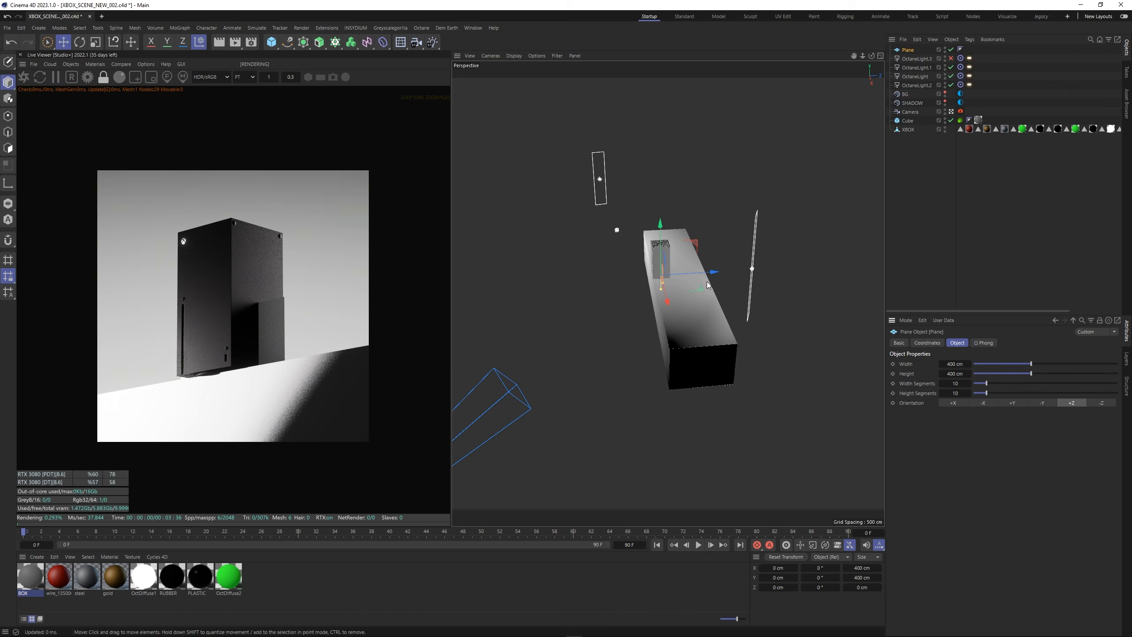
drag(697, 277, 742, 343)
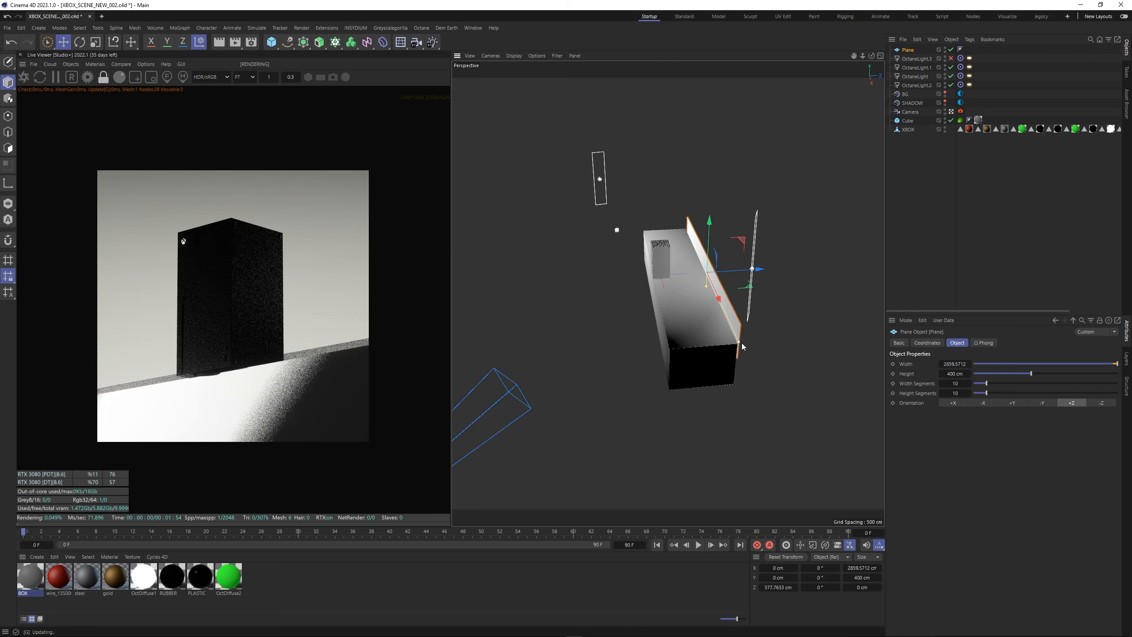
Enlarge the plane to about 3002 by 2981 cm, shift it in depth behind the set and apply the BOX material.
drag(708, 288, 701, 370)
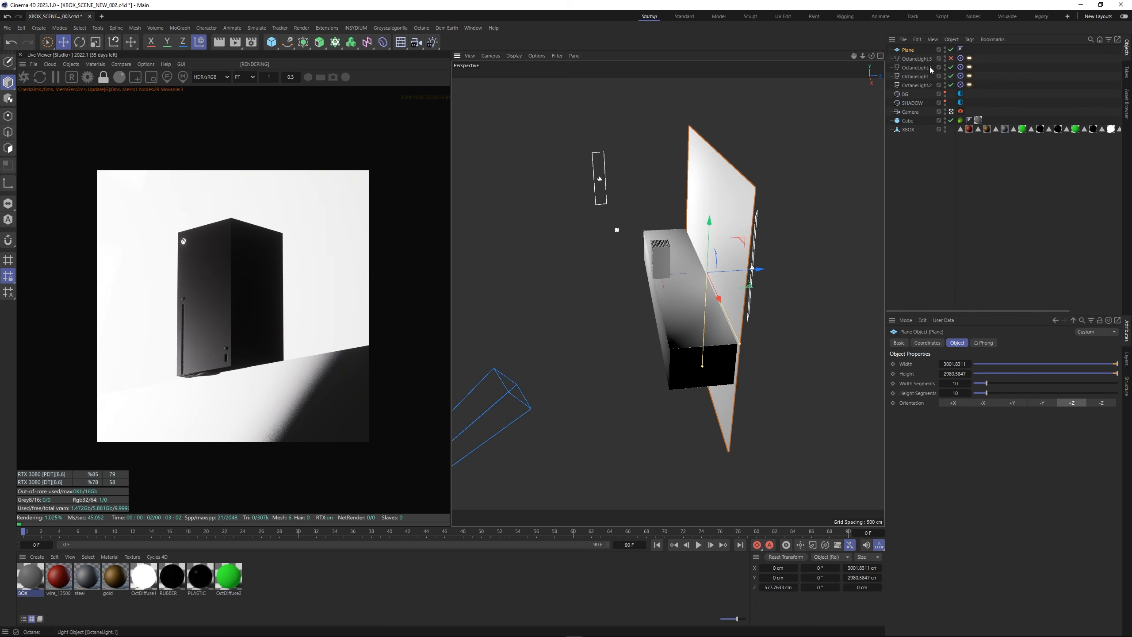
mouse_move(738, 278)
mouse_down()
mouse_move(776, 276)
mouse_move(751, 270)
mouse_up()
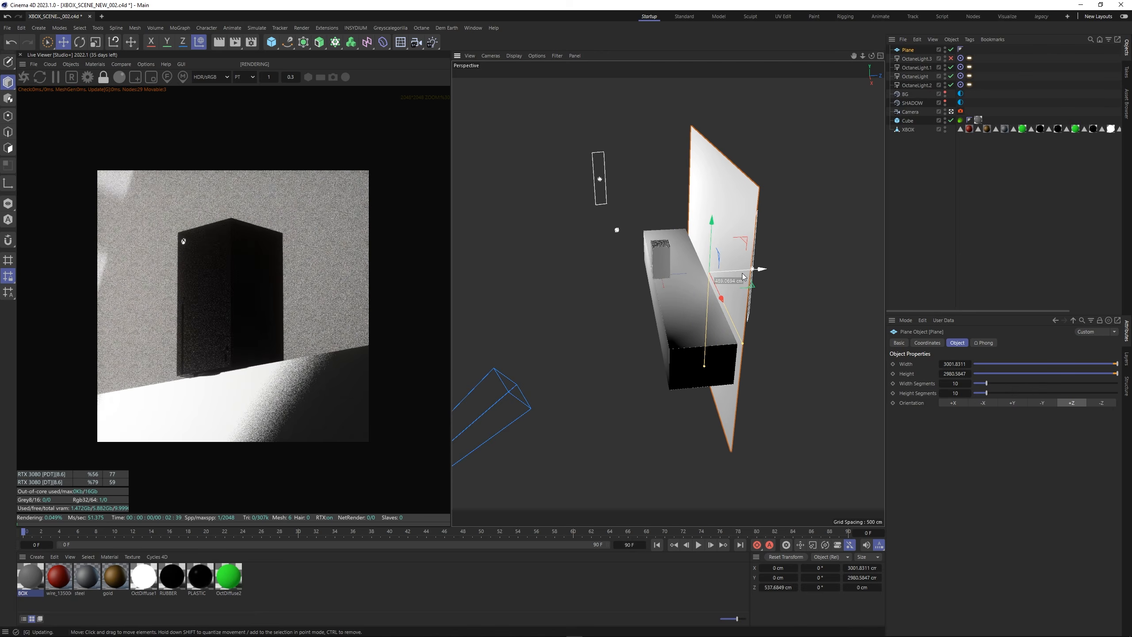
drag(30, 576, 703, 217)
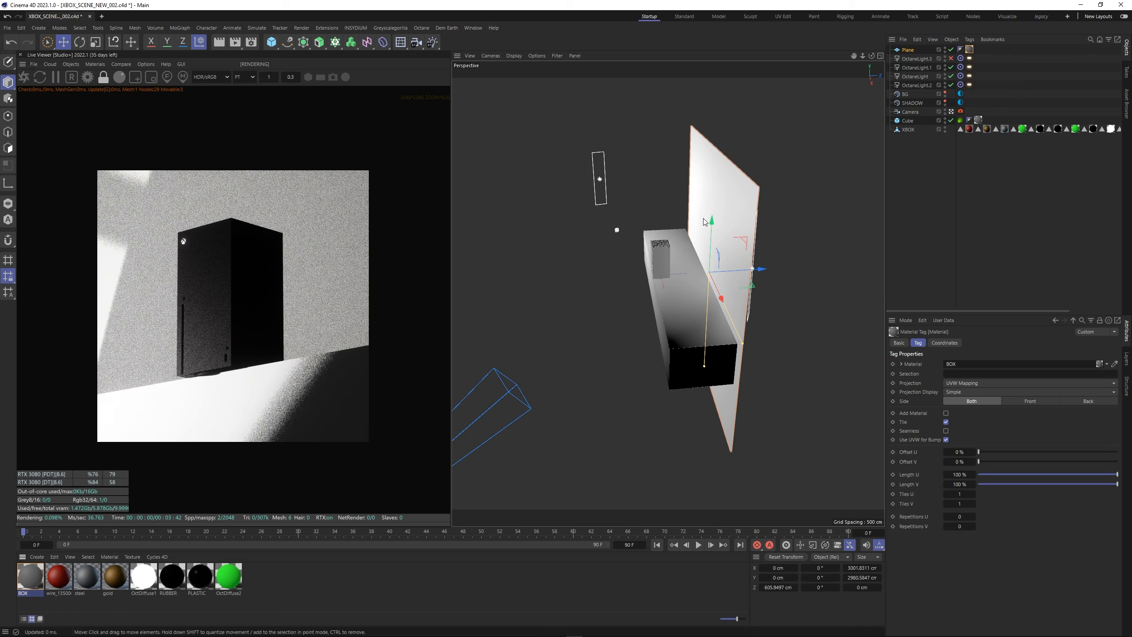
Set the brightness of the SHADOW environment's RGB colour to 35%.
click(961, 102)
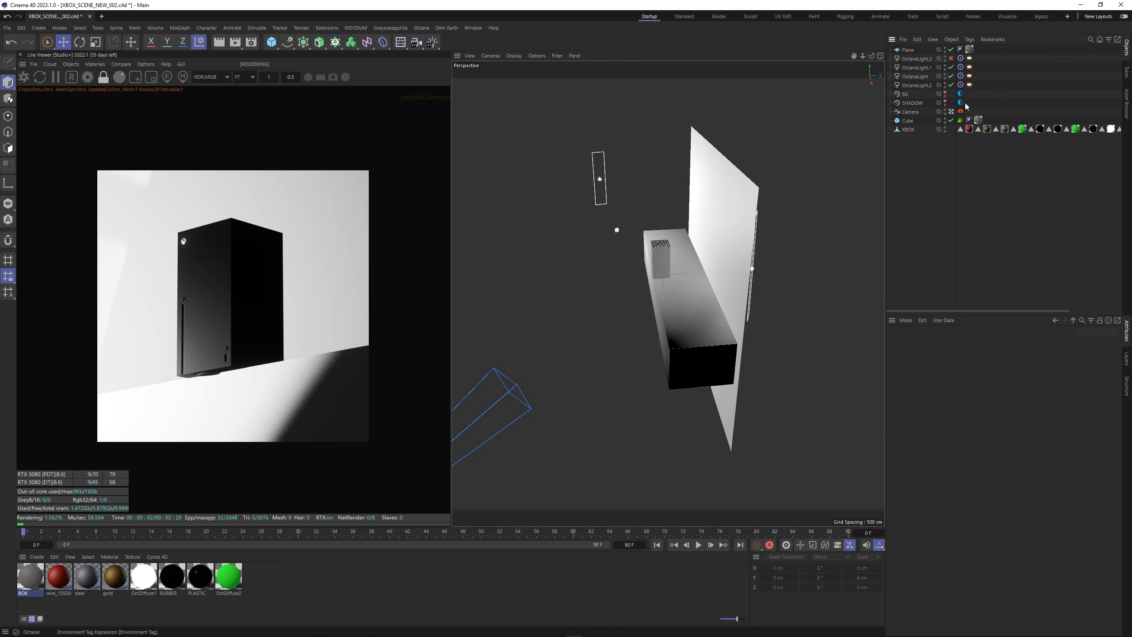
click(973, 379)
click(962, 407)
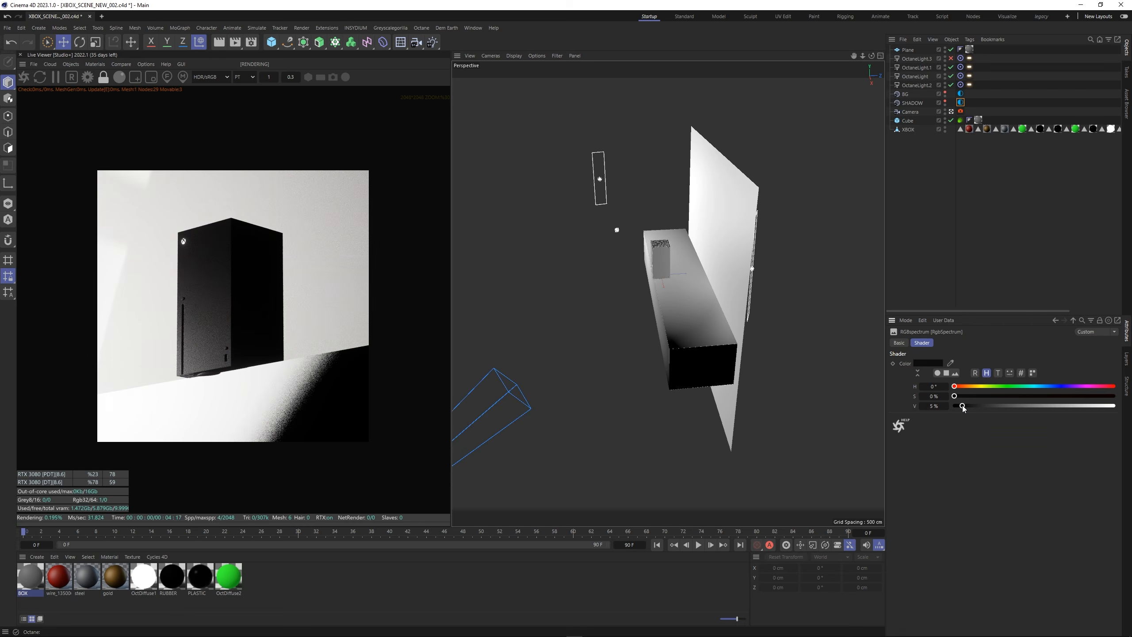
drag(963, 406, 1010, 406)
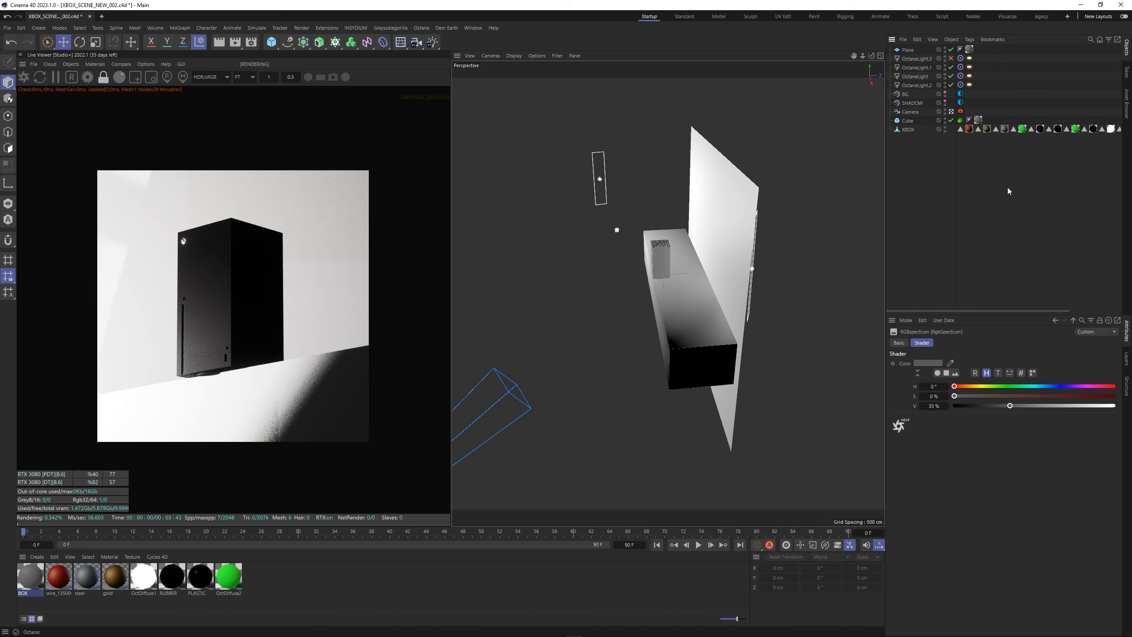
Copy the cube's Octane object tag onto the plane so it uses the same light pass mask.
ctrl+drag(960, 53, 961, 51)
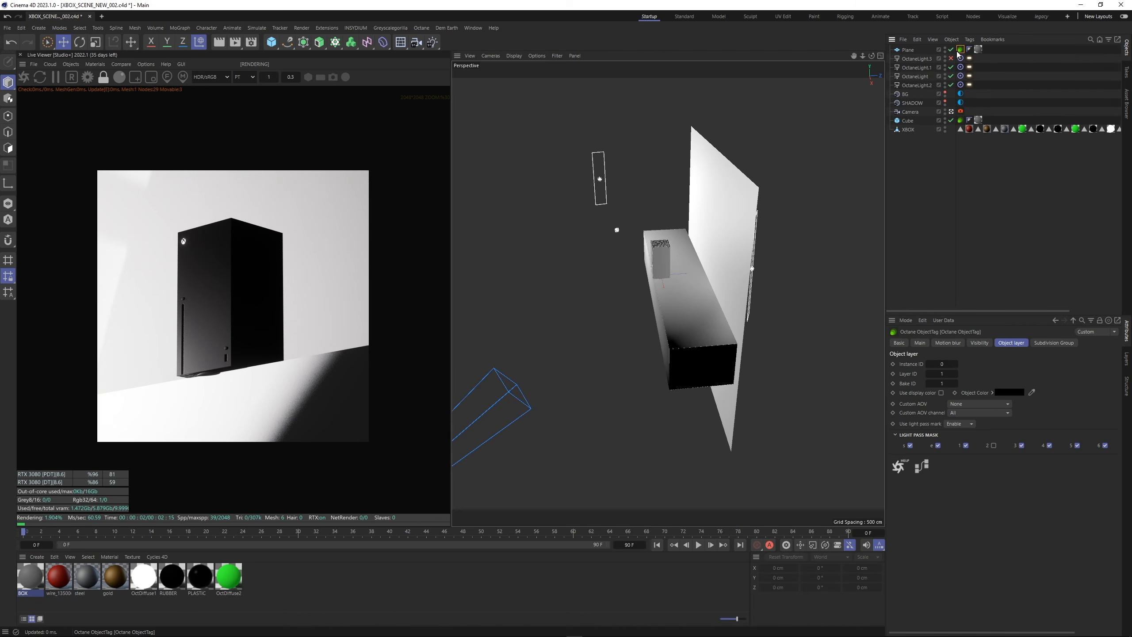
click(919, 138)
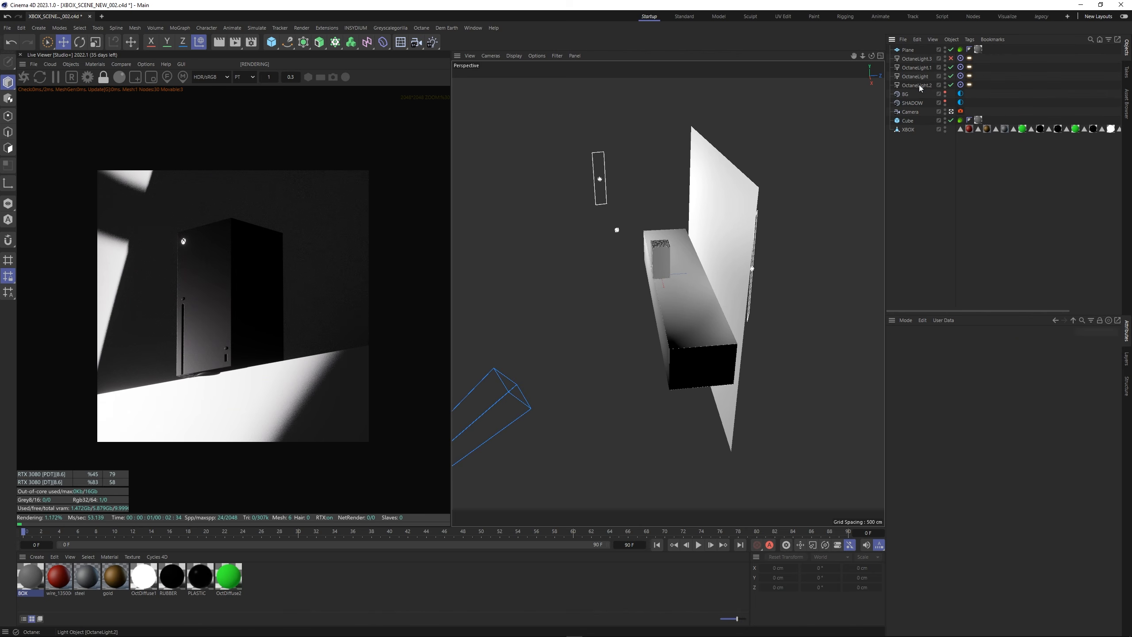
Duplicate the light OctaneLight.2 and reposition the copy in the scene.
ctrl+drag(922, 90, 922, 92)
drag(644, 242, 574, 175)
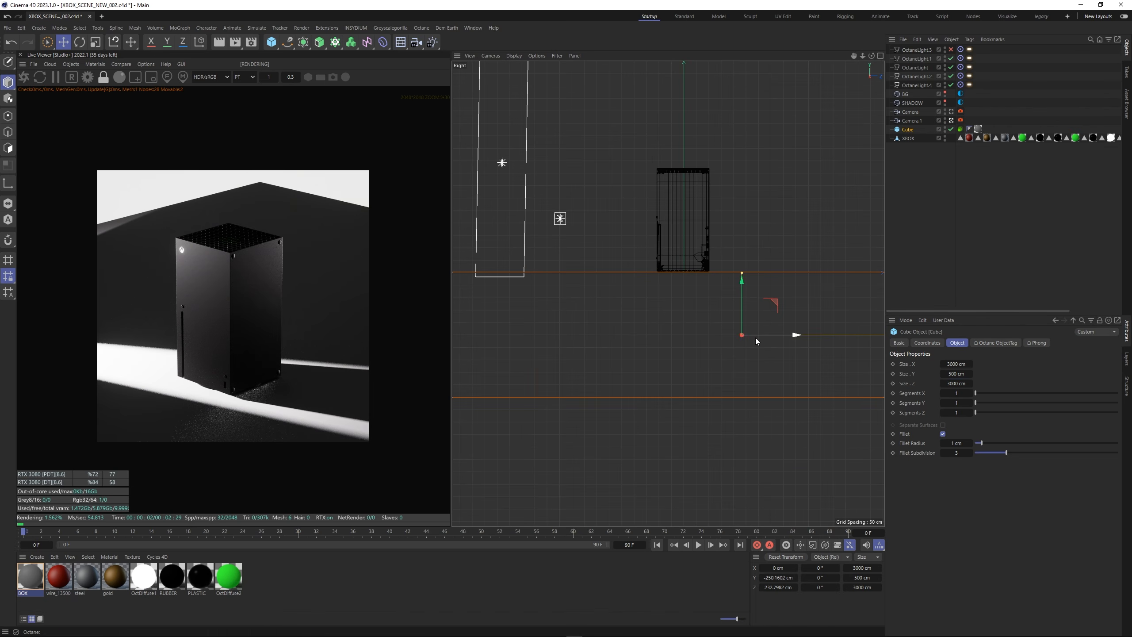
Move the cube back along Z to about 1406 cm and set its X size to 5000 cm.
drag(755, 335, 1038, 335)
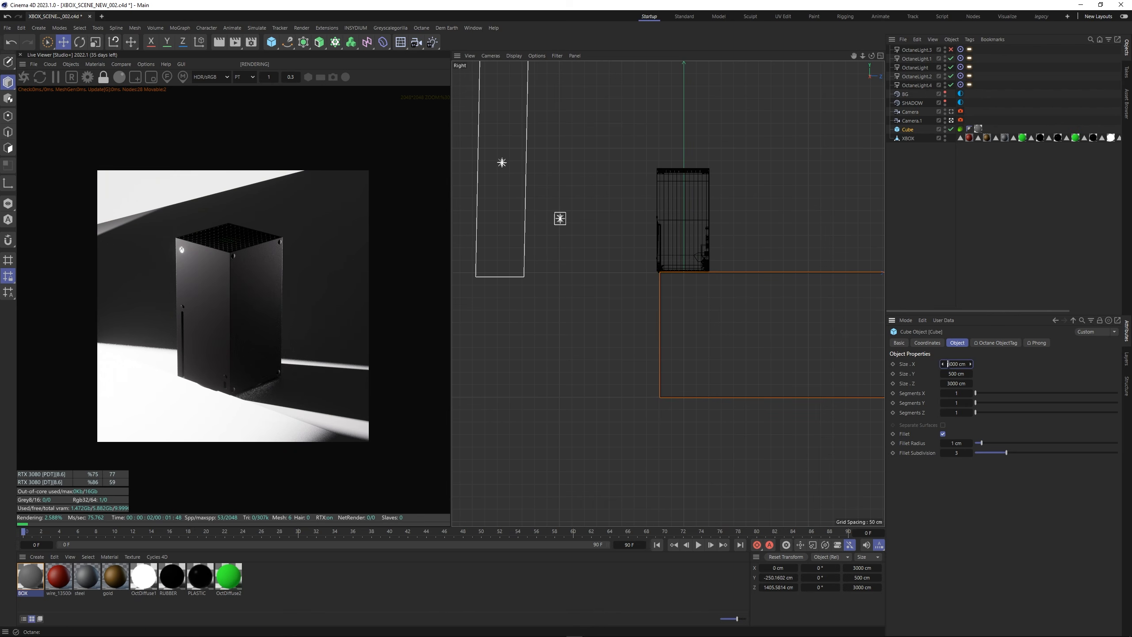
click(963, 364)
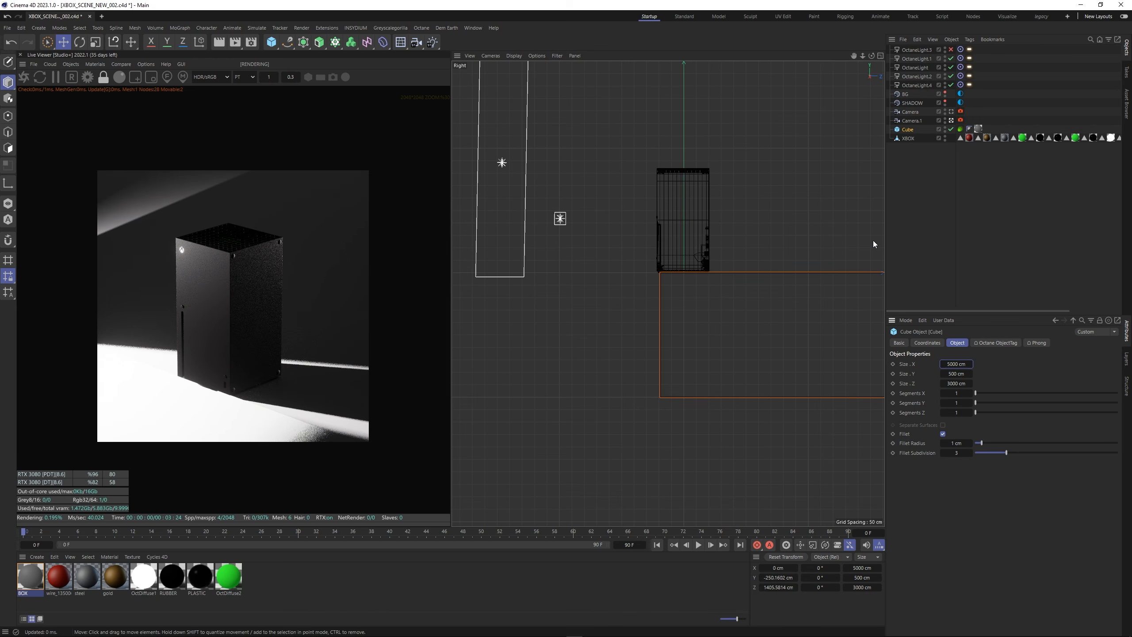
key(F1)
alt+drag(714, 275, 743, 267)
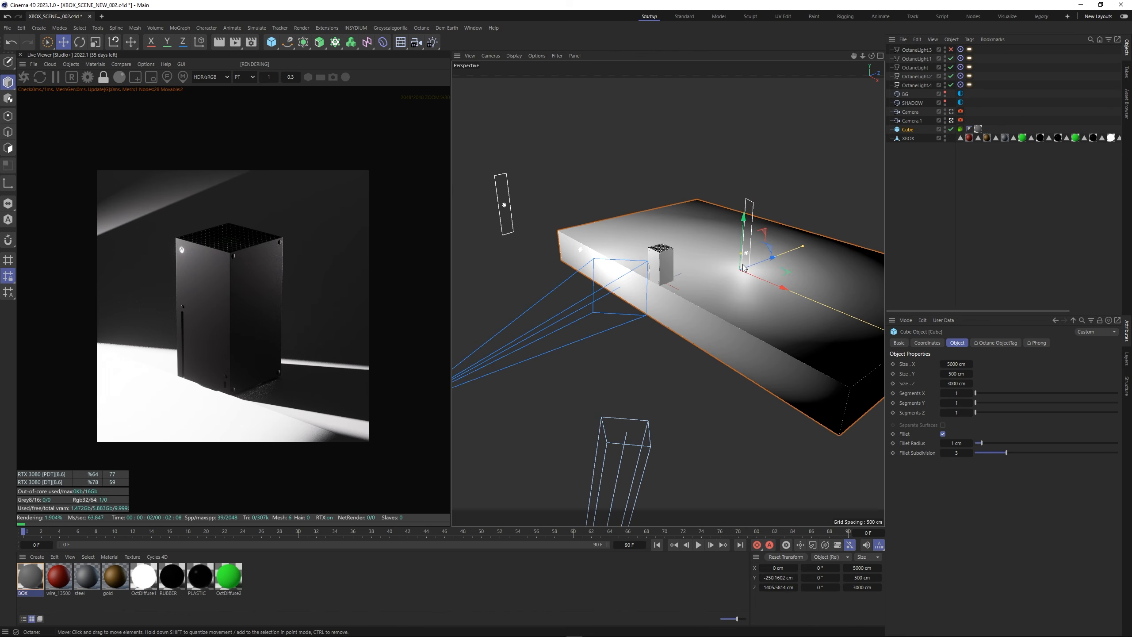
Inspect the lights around the console and delete OctaneLight.4.
click(747, 258)
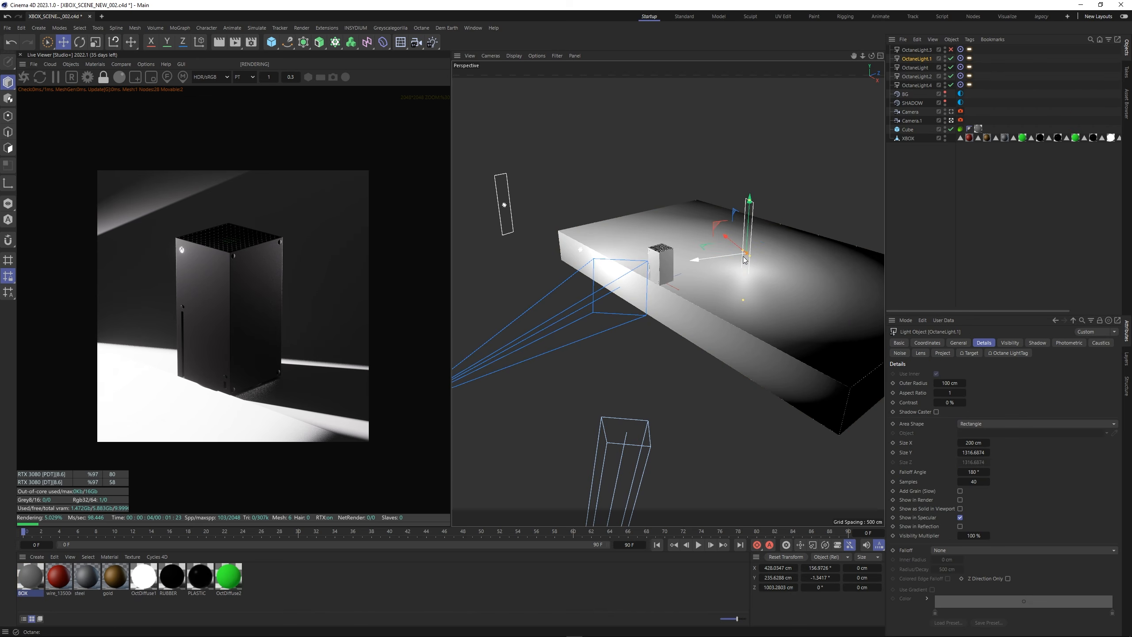
click(953, 243)
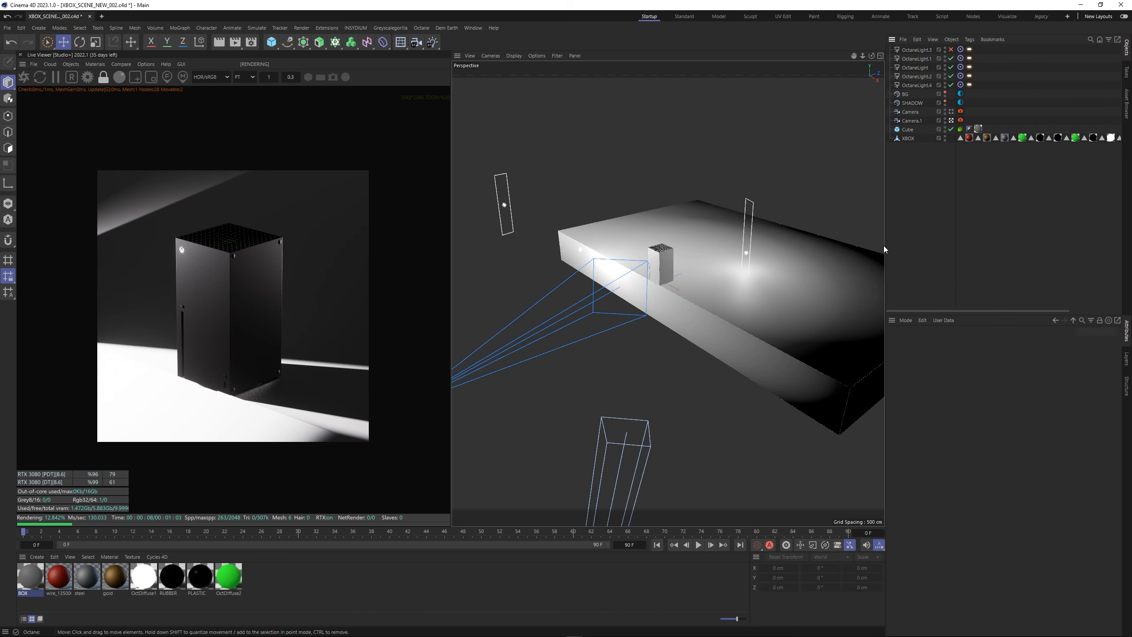
click(506, 208)
click(920, 78)
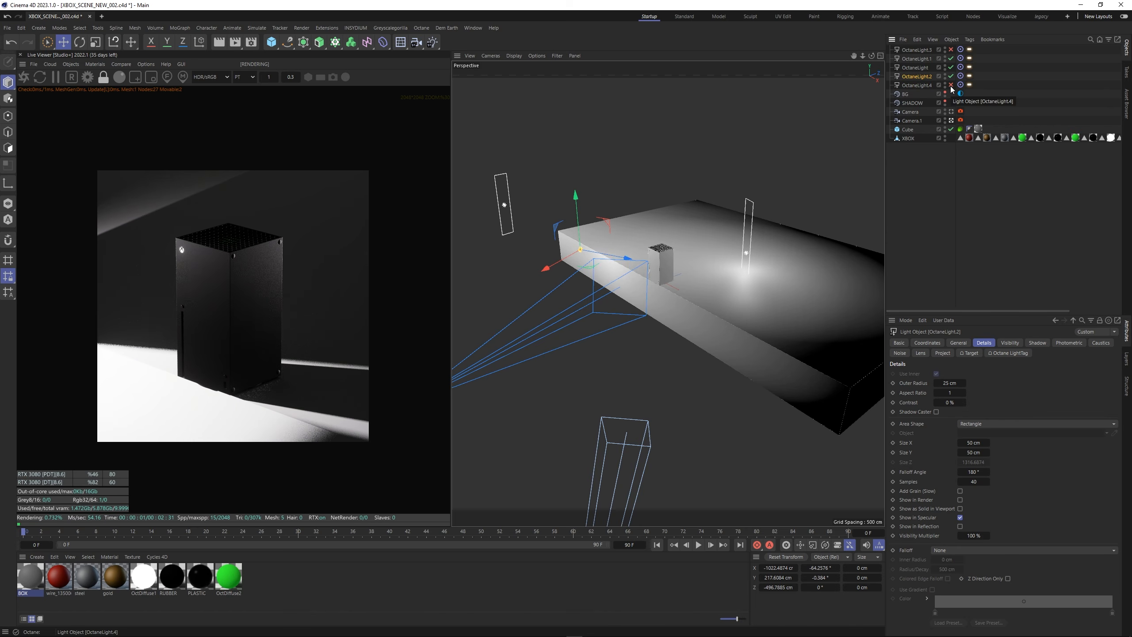
click(918, 86)
key(Delete)
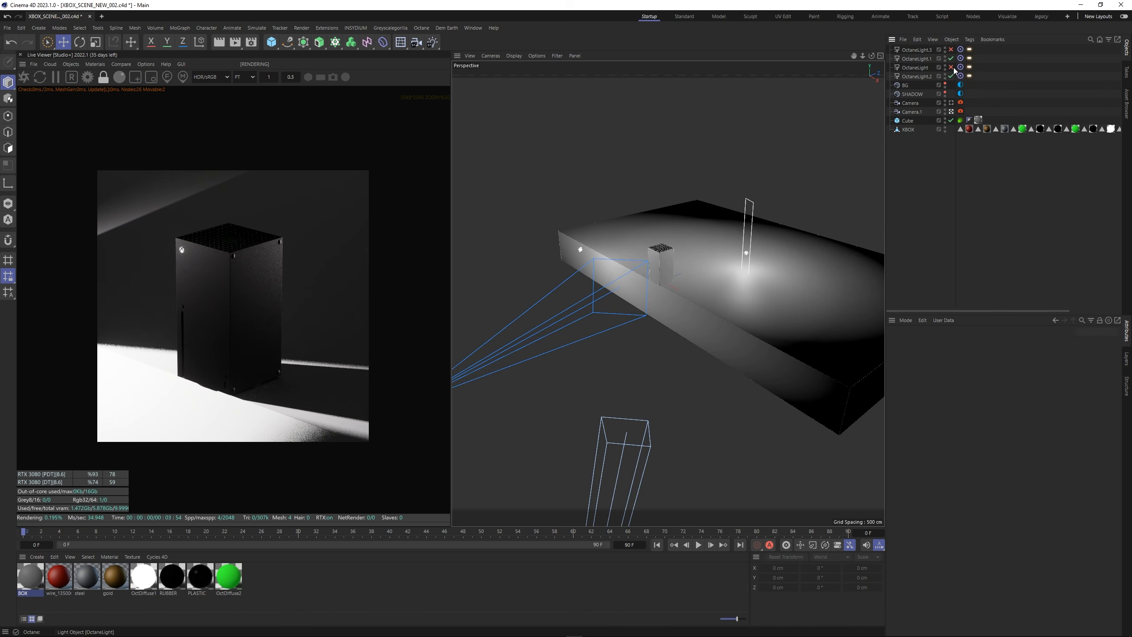
Toggle OctaneLight.1 and OctaneLight to compare their effect, and move OctaneLight.2 to about X -1360, Y 303, Z -838 cm.
click(951, 58)
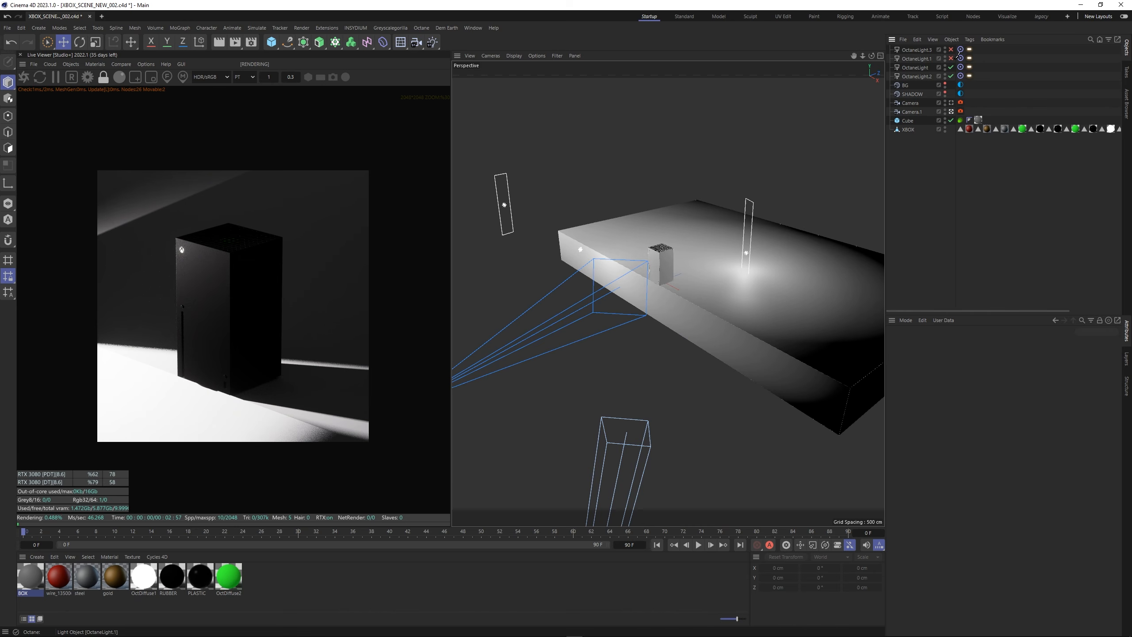
click(951, 67)
click(920, 76)
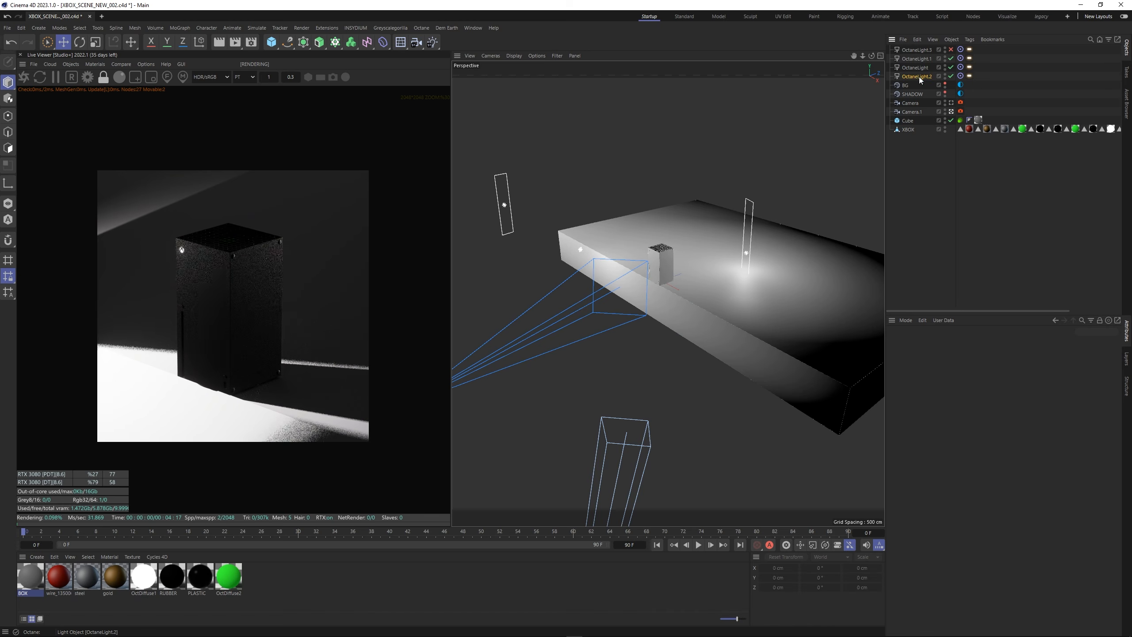
drag(623, 256, 584, 245)
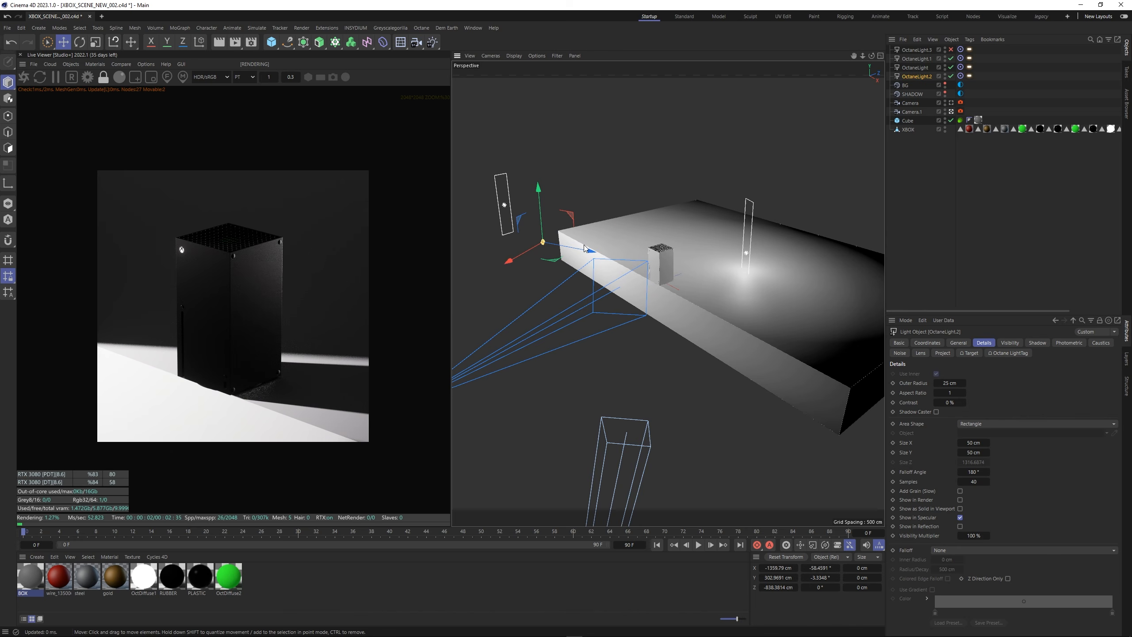
Rename the green OctDiffuse2 material LIGHT and connect a Blackbody Emission node to its Emission input.
scroll(219, 384, up, 4)
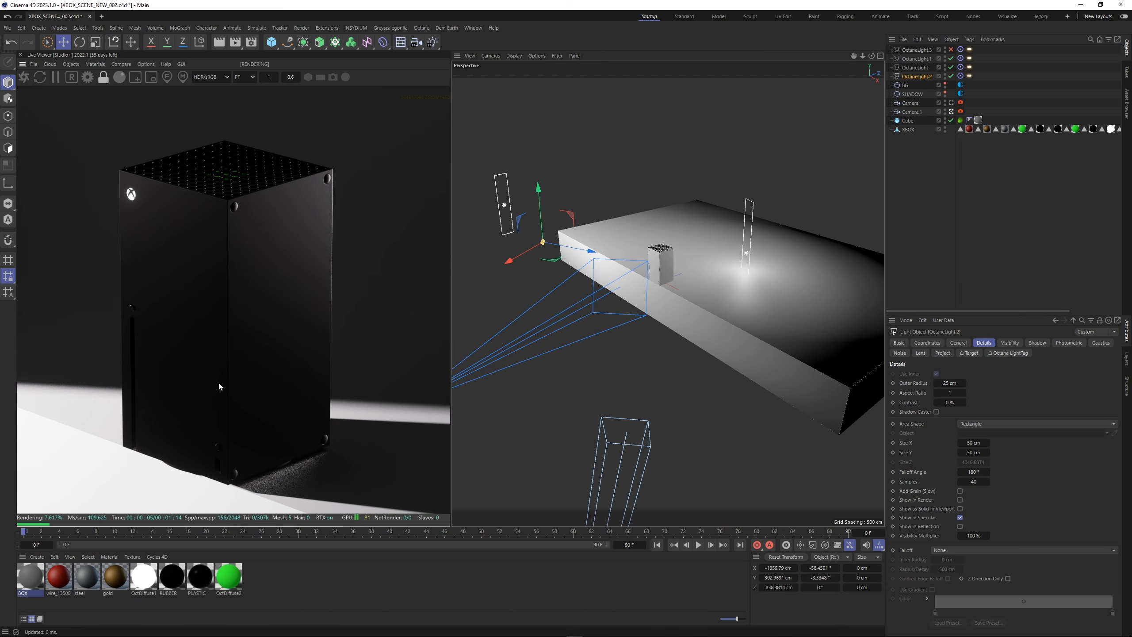
click(227, 584)
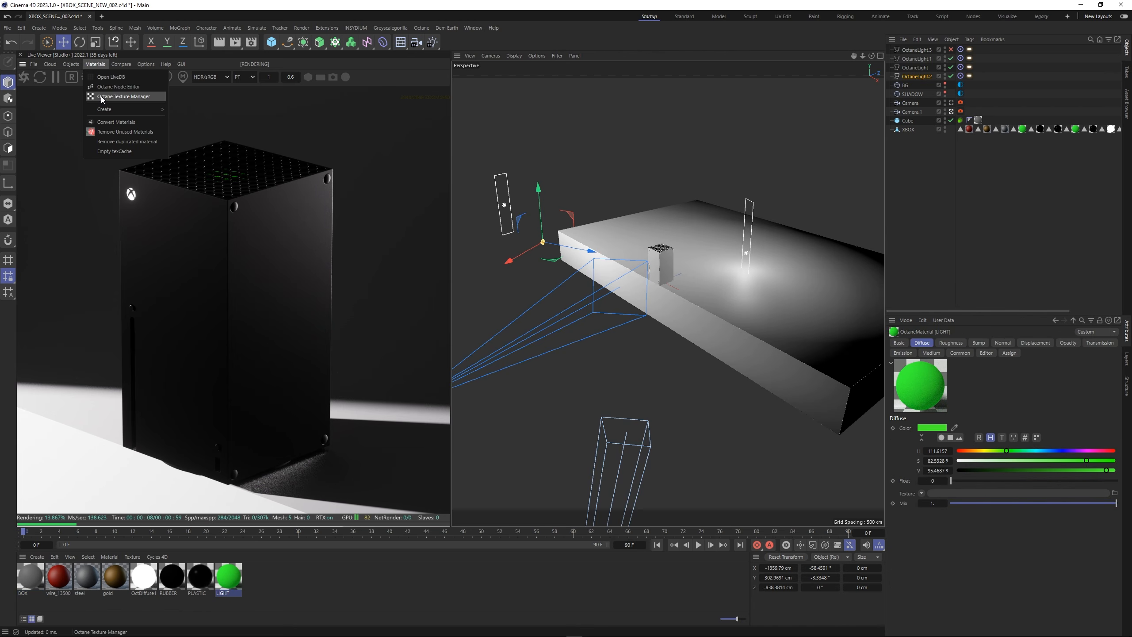
click(119, 77)
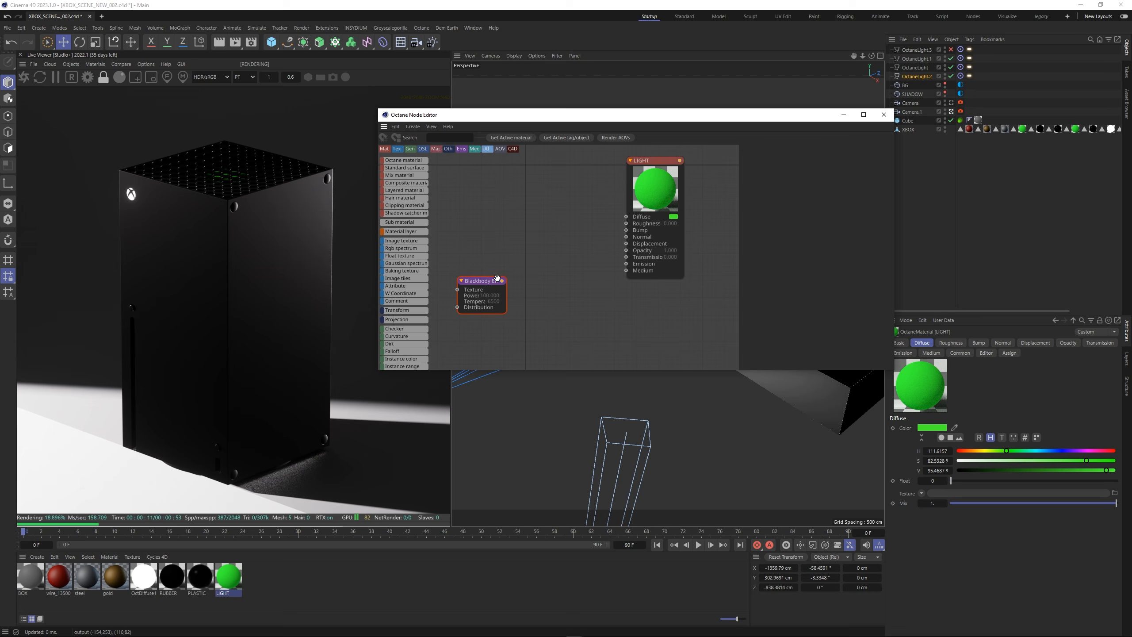
drag(567, 271, 626, 264)
middle_drag(548, 245, 593, 252)
Add an RGB Spectrum node with LIGHT's green diffuse colour and connect it to the material's Diffuse input and the blackbody emission's Texture input.
click(697, 193)
click(875, 255)
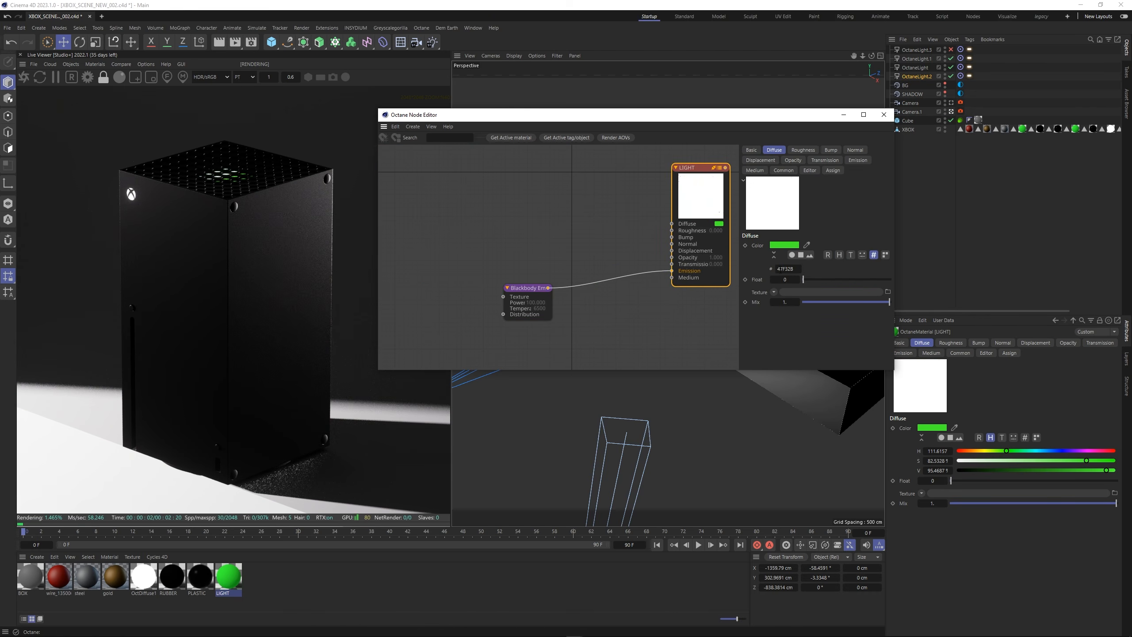
mouse_move(396, 214)
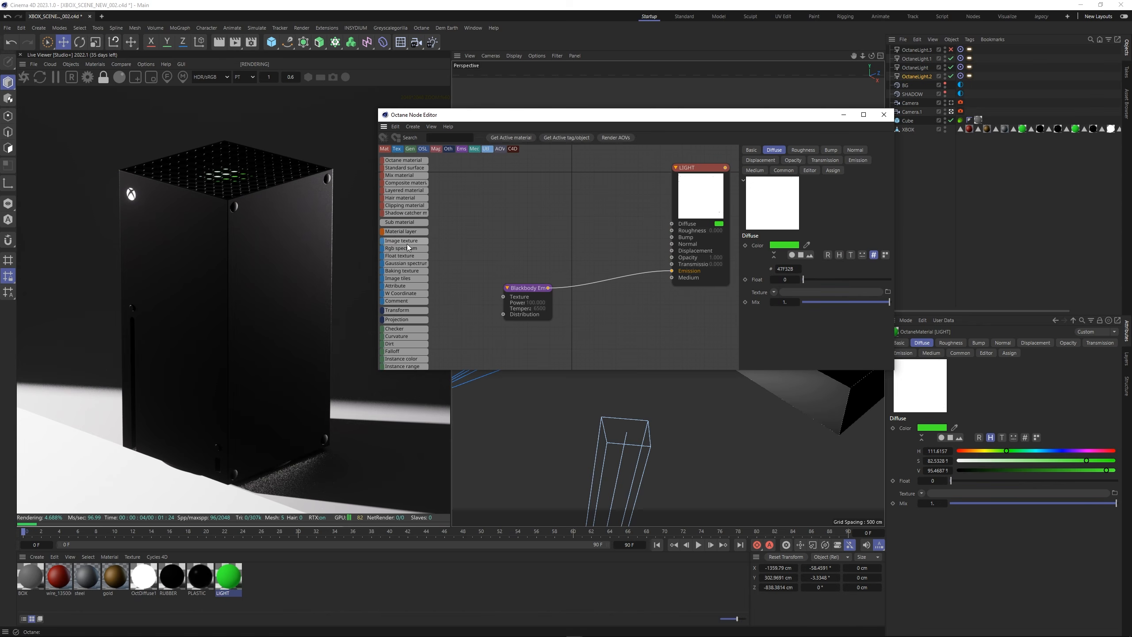
drag(525, 212, 530, 219)
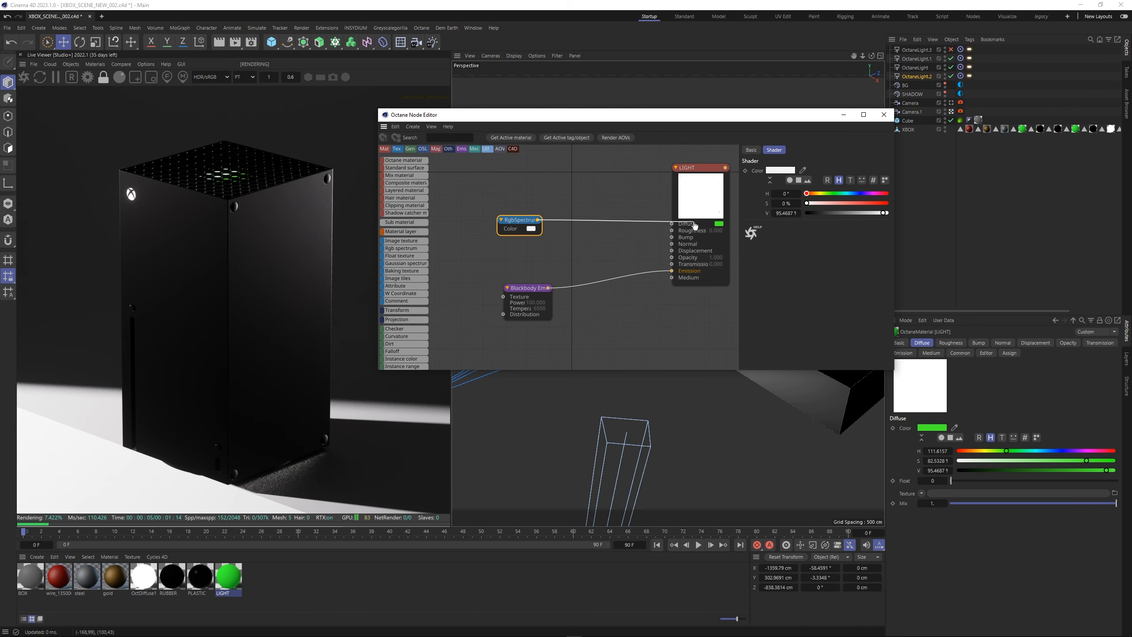
drag(678, 229, 673, 224)
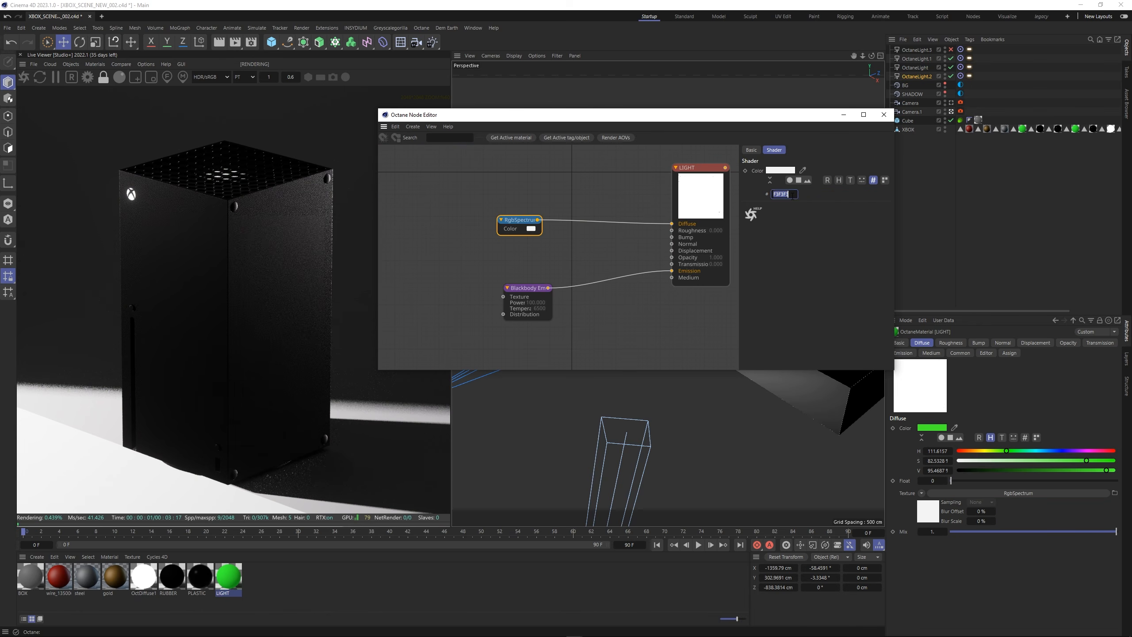
drag(539, 220, 504, 297)
drag(527, 288, 561, 287)
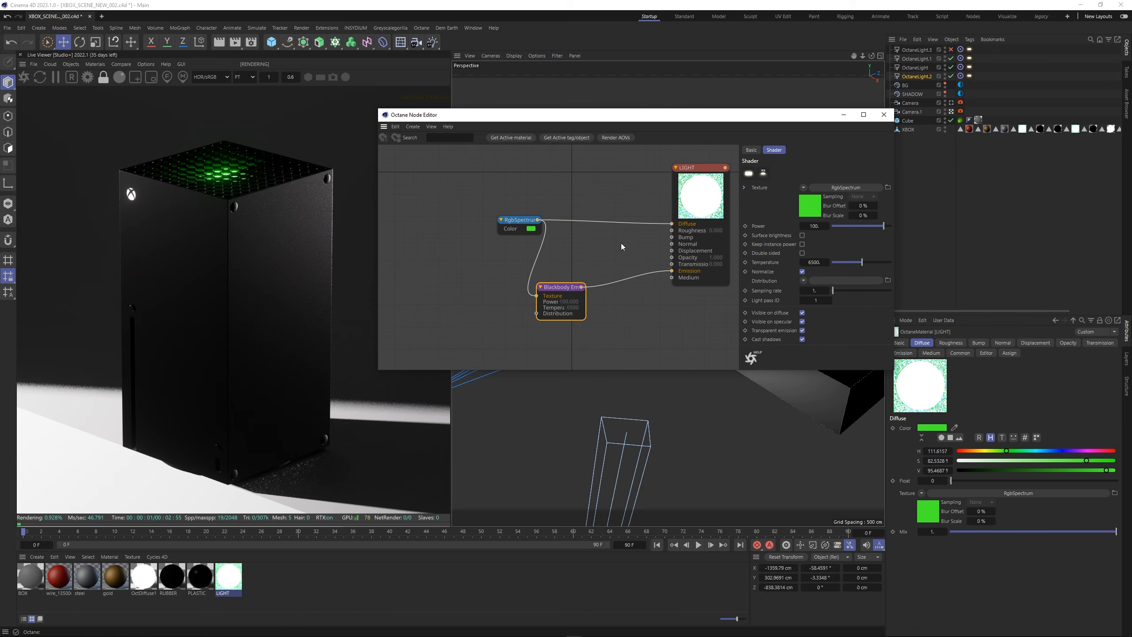
Set the blackbody emission's sampling rate to 2048 and its power to 125, and close the node editor.
drag(897, 270, 1010, 270)
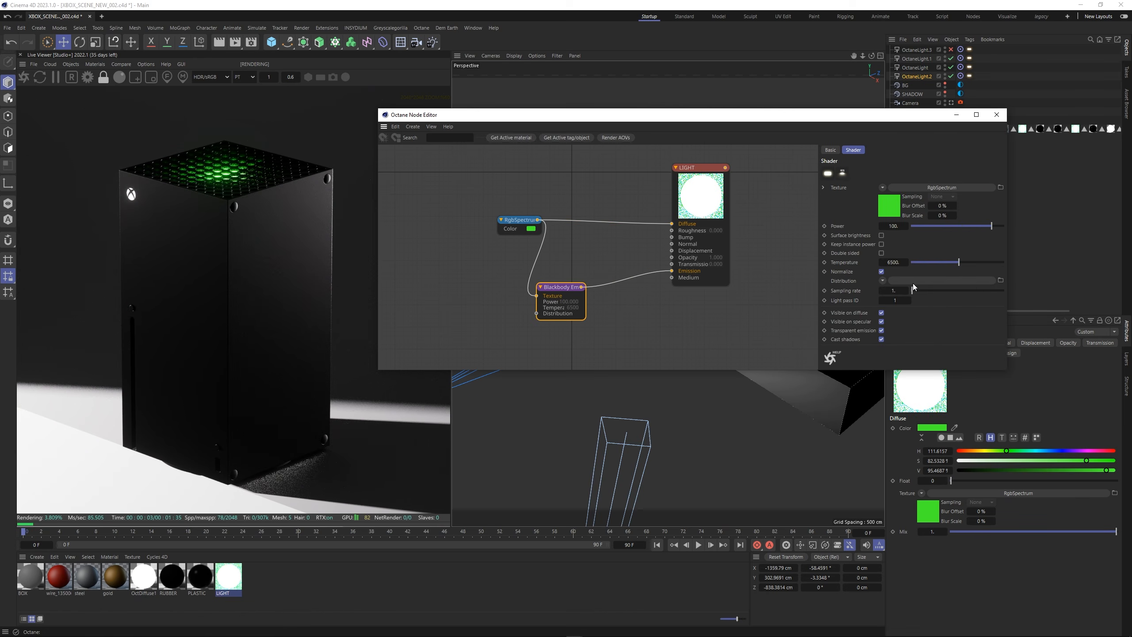
drag(887, 290, 918, 291)
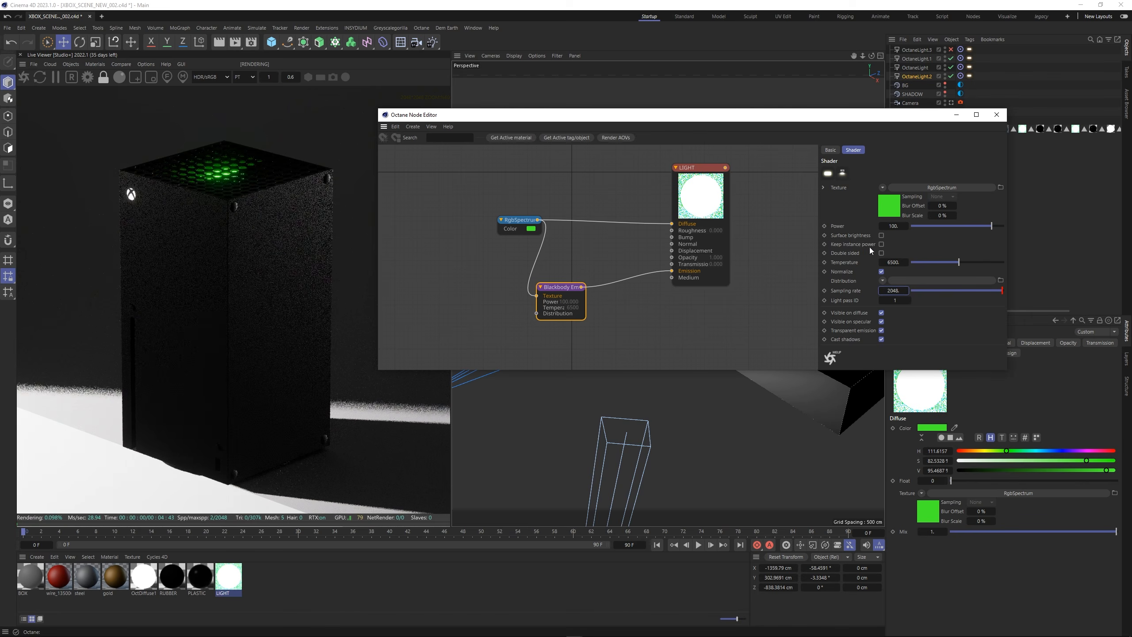
mouse_move(992, 226)
mouse_down()
mouse_move(1001, 227)
mouse_move(990, 228)
mouse_up()
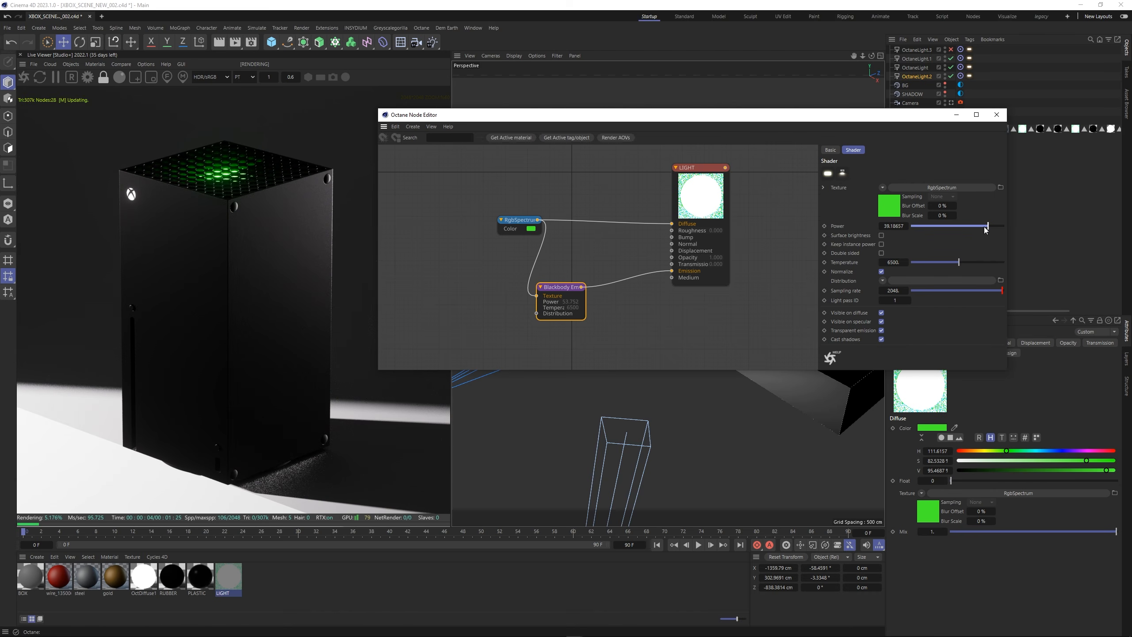
mouse_move(985, 230)
mouse_down()
mouse_move(1014, 228)
mouse_move(987, 228)
mouse_up()
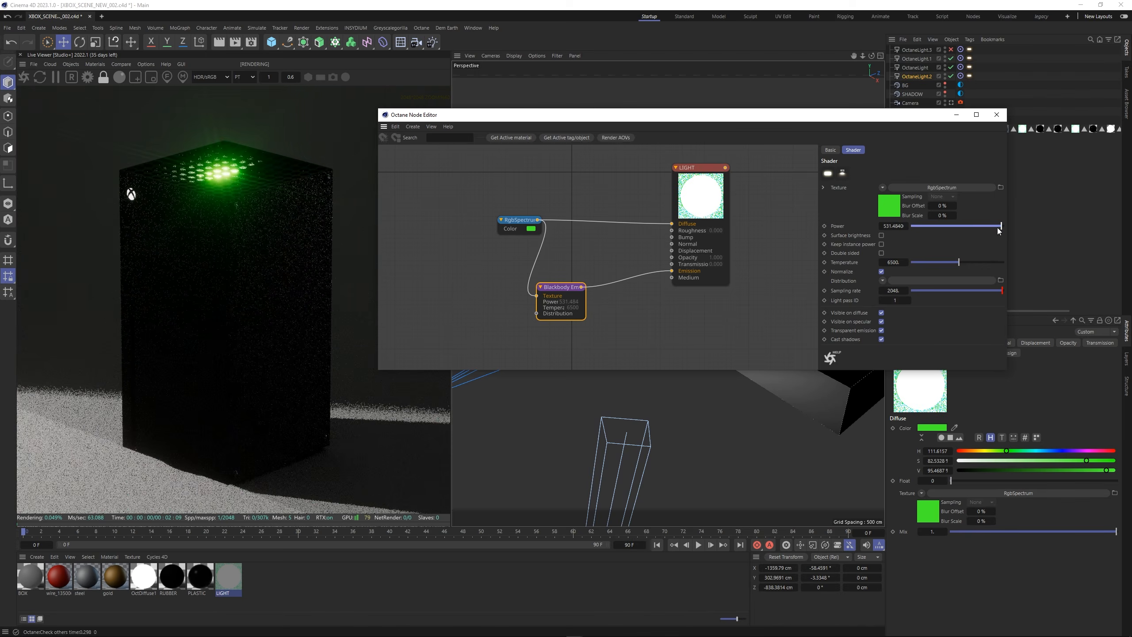
double_click(889, 226)
text(125)
key(Return)
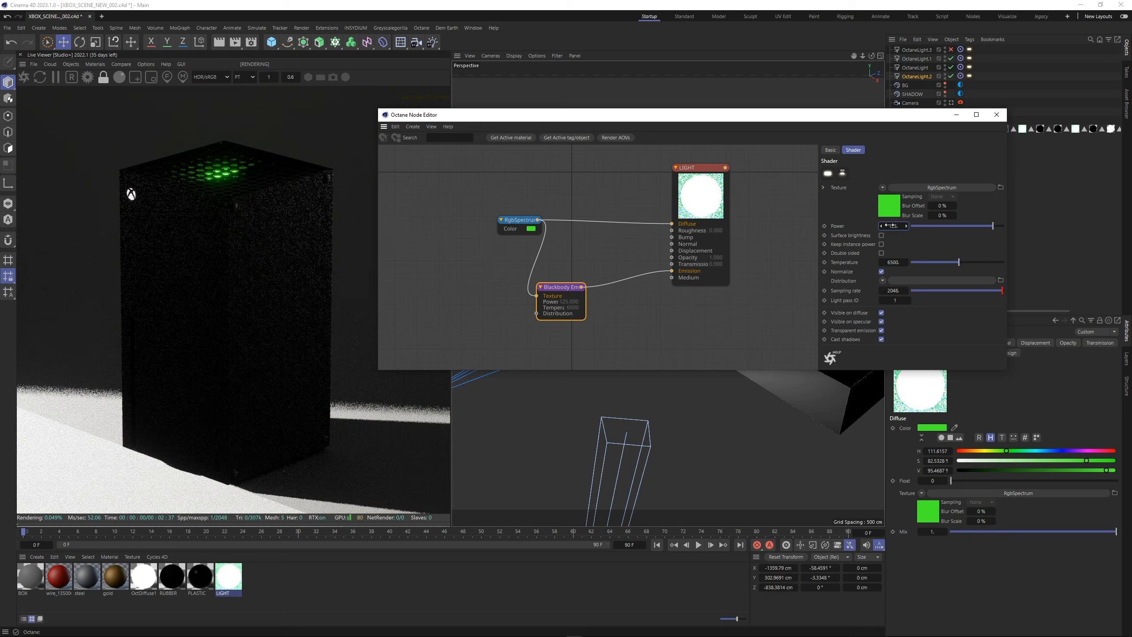
click(997, 115)
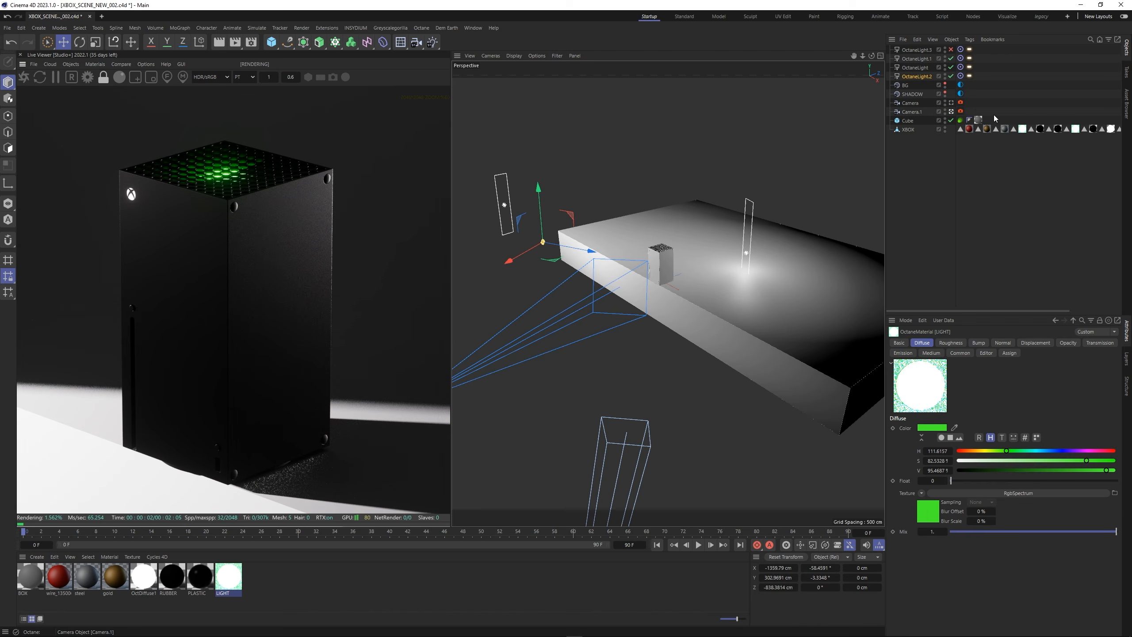
In Camera.1's Octane post processing, reduce the glare power to 0.001 and raise the bloom power to about 8.1.
click(961, 111)
click(1038, 343)
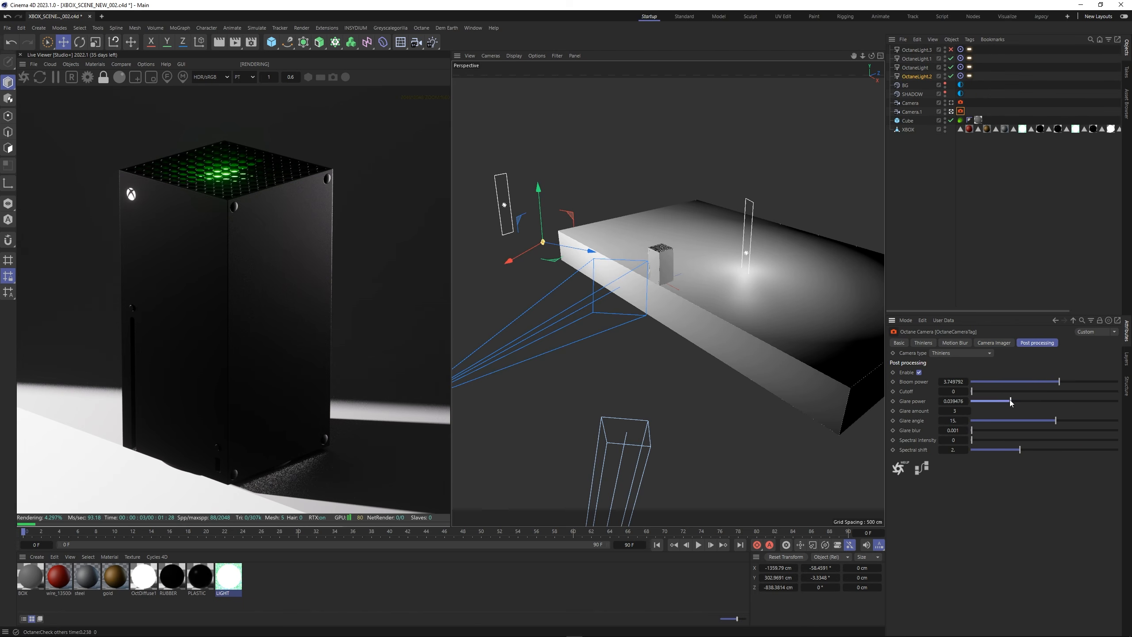
drag(1060, 384, 1068, 384)
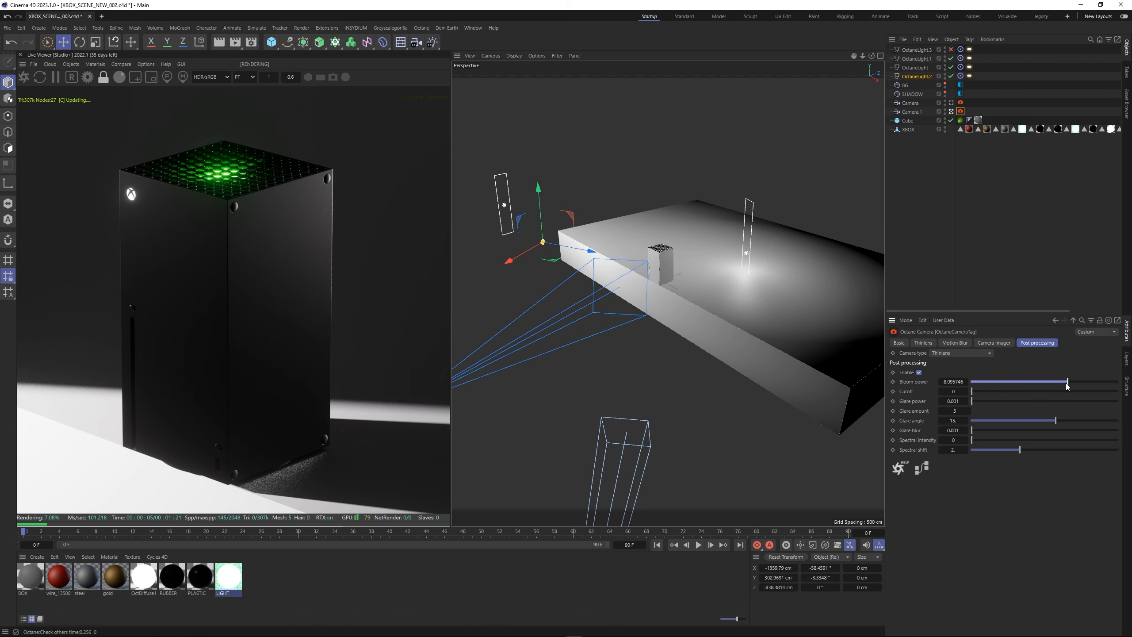
Duplicate Camera.1 as Camera.2, look through the copy and show its coordinates.
click(981, 162)
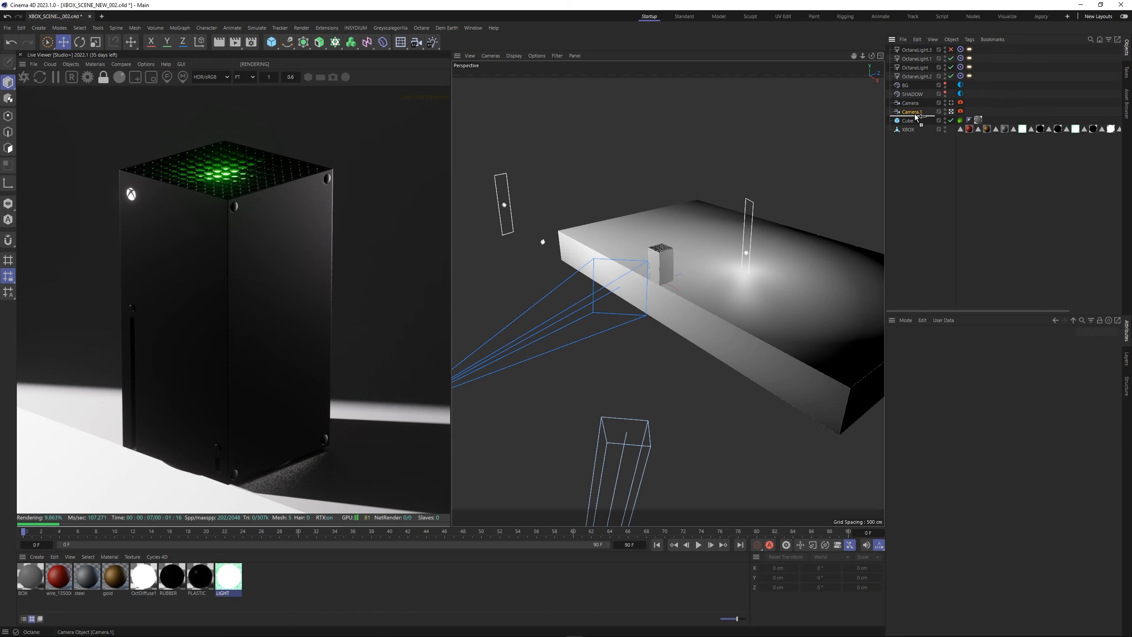
ctrl+drag(916, 117, 917, 118)
click(951, 120)
click(927, 342)
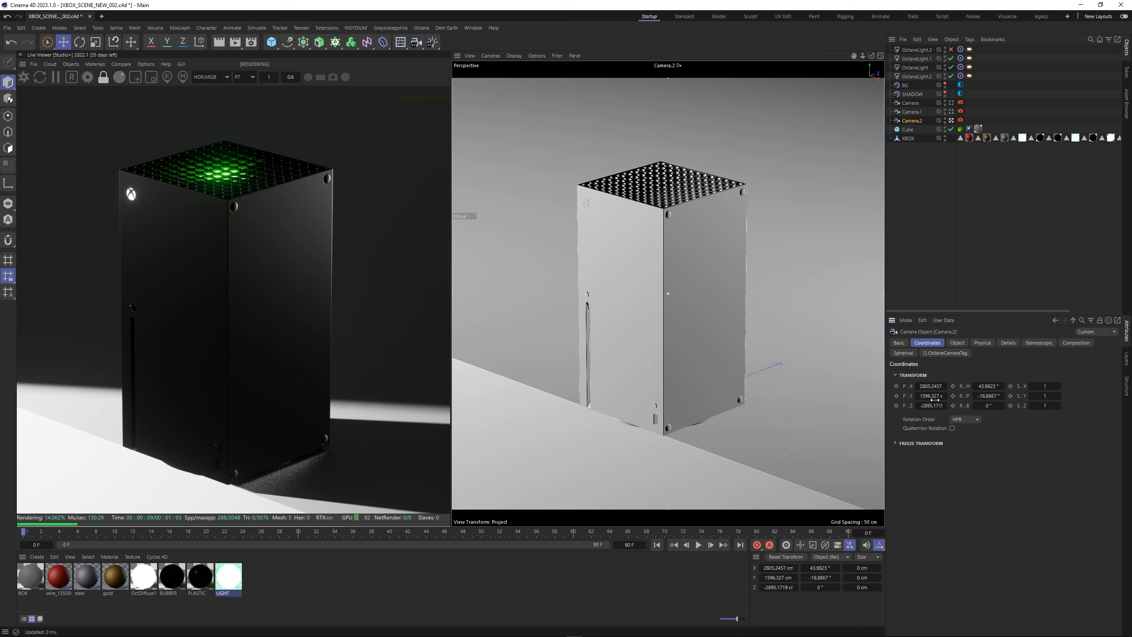
Position Camera.2 at about X 2793 and Y 2074 cm and pitch it to -24.8867° for a higher view of the console.
drag(935, 400, 990, 394)
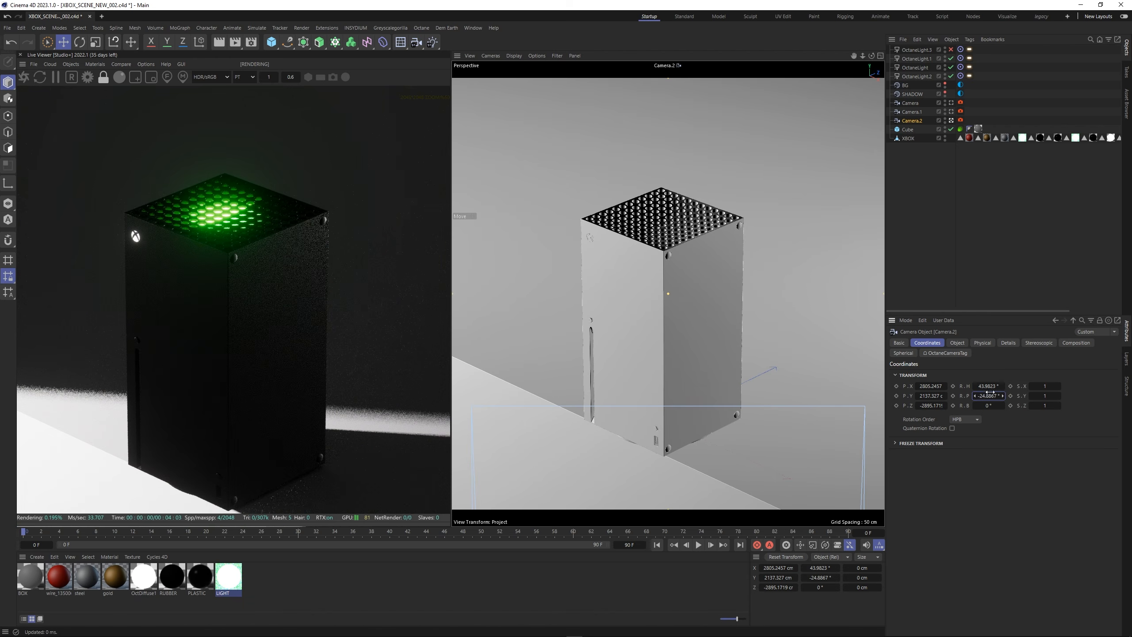
scroll(290, 339, down, 3)
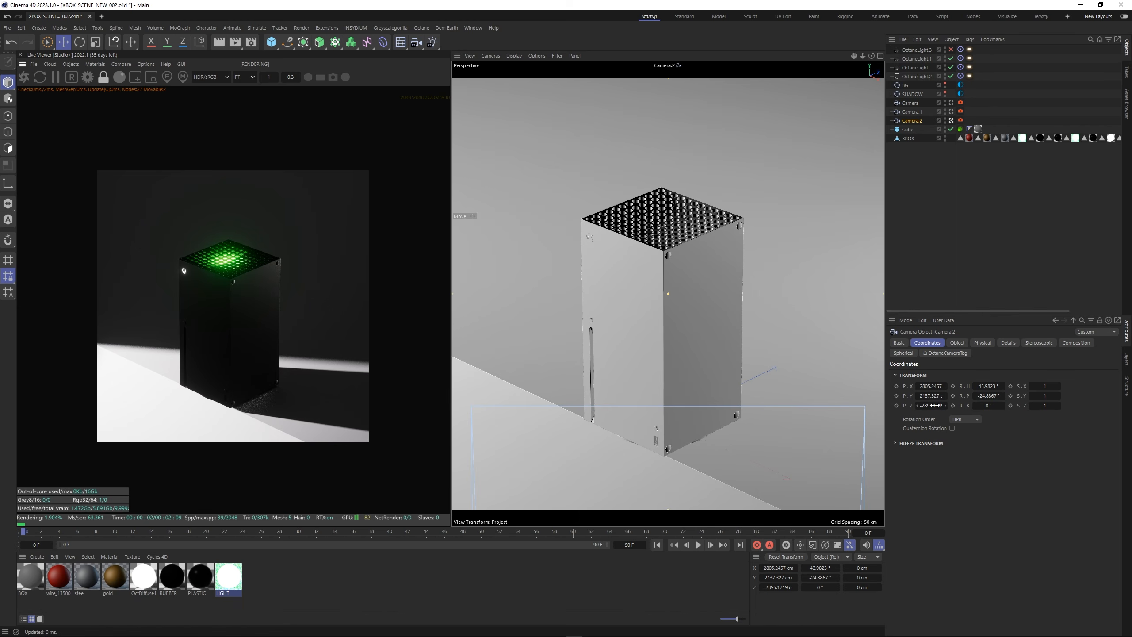
mouse_move(931, 396)
mouse_down()
mouse_move(918, 395)
mouse_move(930, 388)
mouse_up()
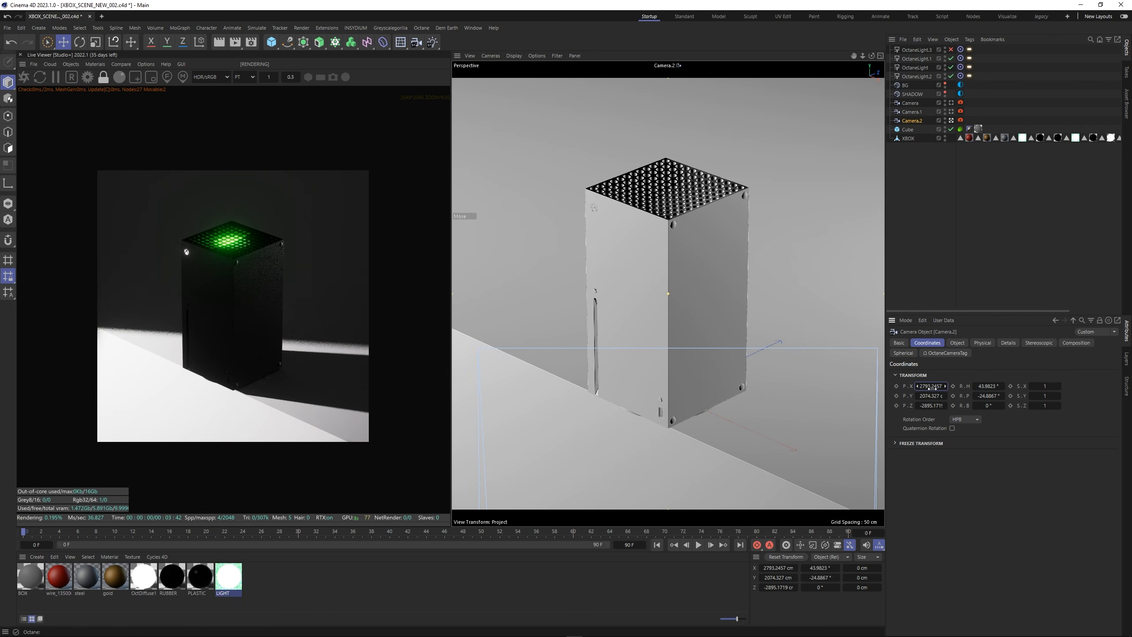
scroll(253, 367, up, 5)
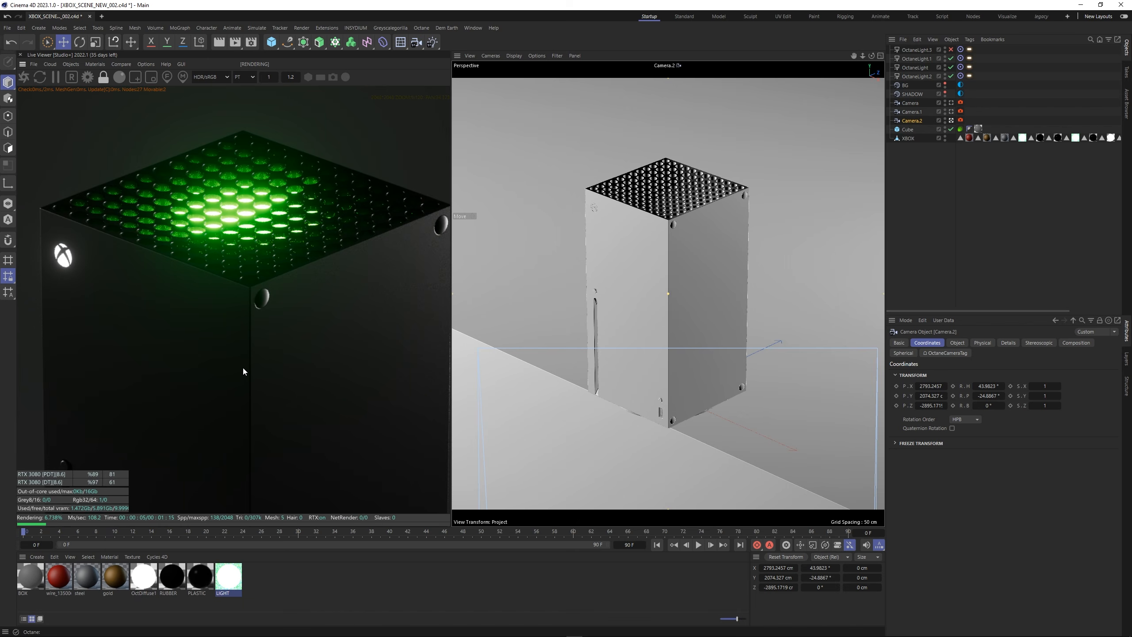
scroll(243, 366, down, 2)
middle_drag(269, 421, 270, 292)
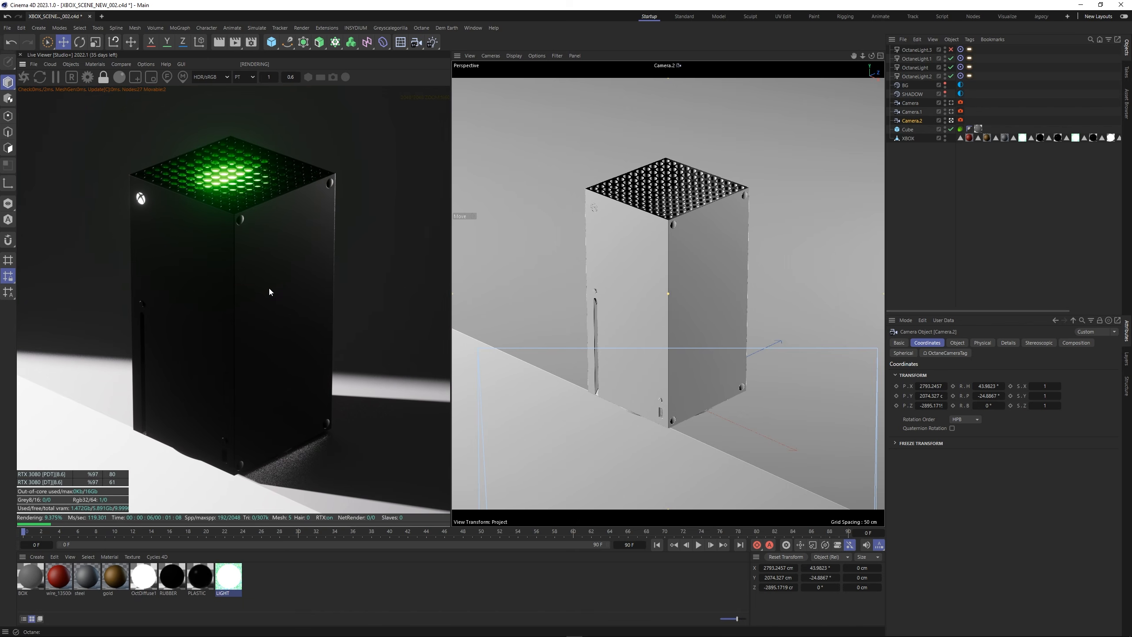
Select the Xbox polygons stored in the Green selection tag and raise them inside the vent holes to about Y 29.46 cm.
click(972, 219)
scroll(690, 214, up, 5)
alt+drag(771, 182, 702, 310)
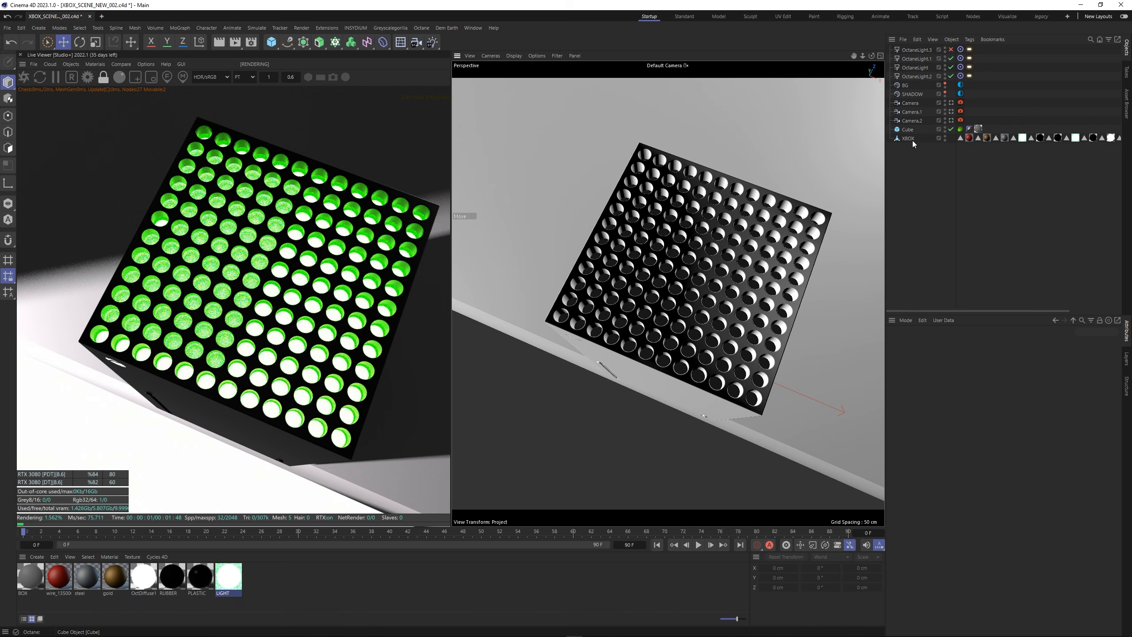
alt+drag(713, 232, 753, 315)
scroll(160, 348, up, 5)
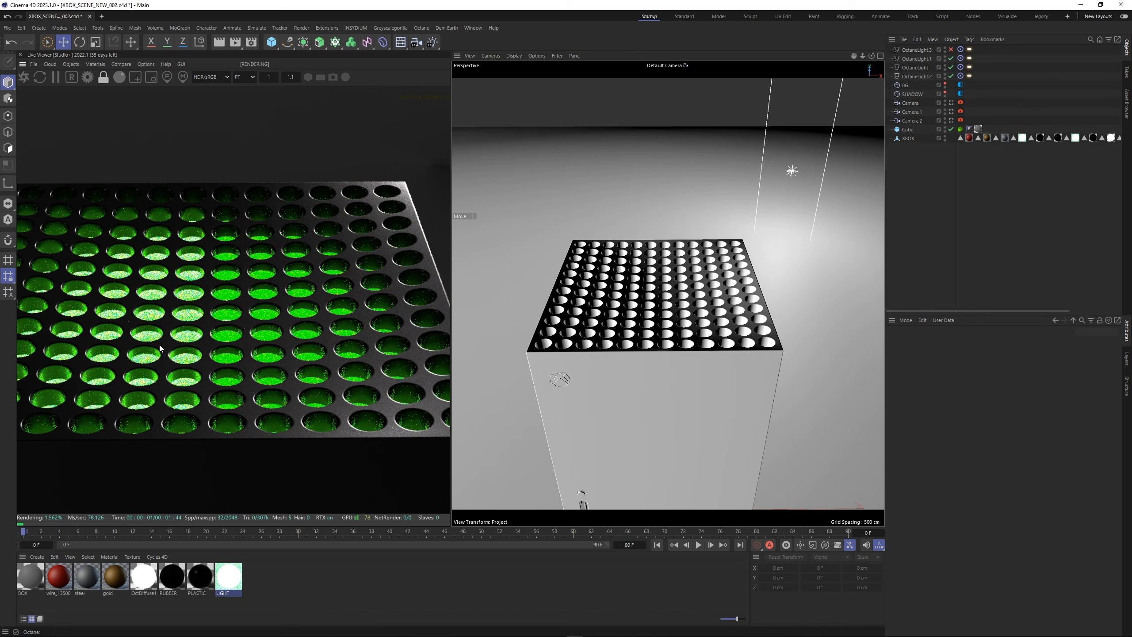
scroll(159, 346, down, 2)
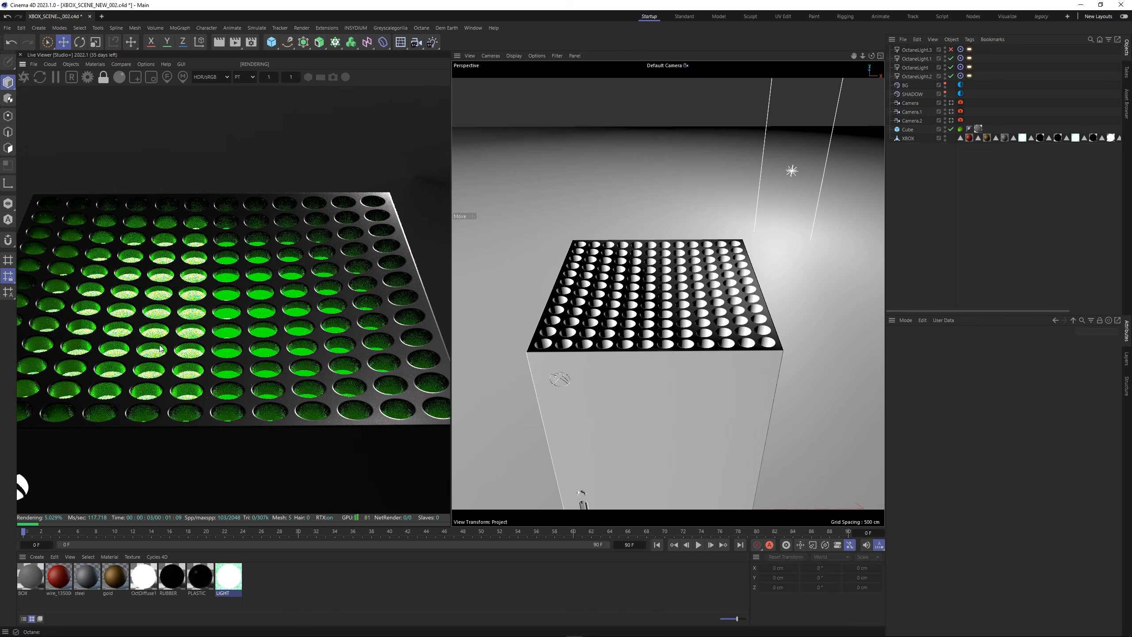
click(1001, 138)
alt+drag(669, 312, 674, 385)
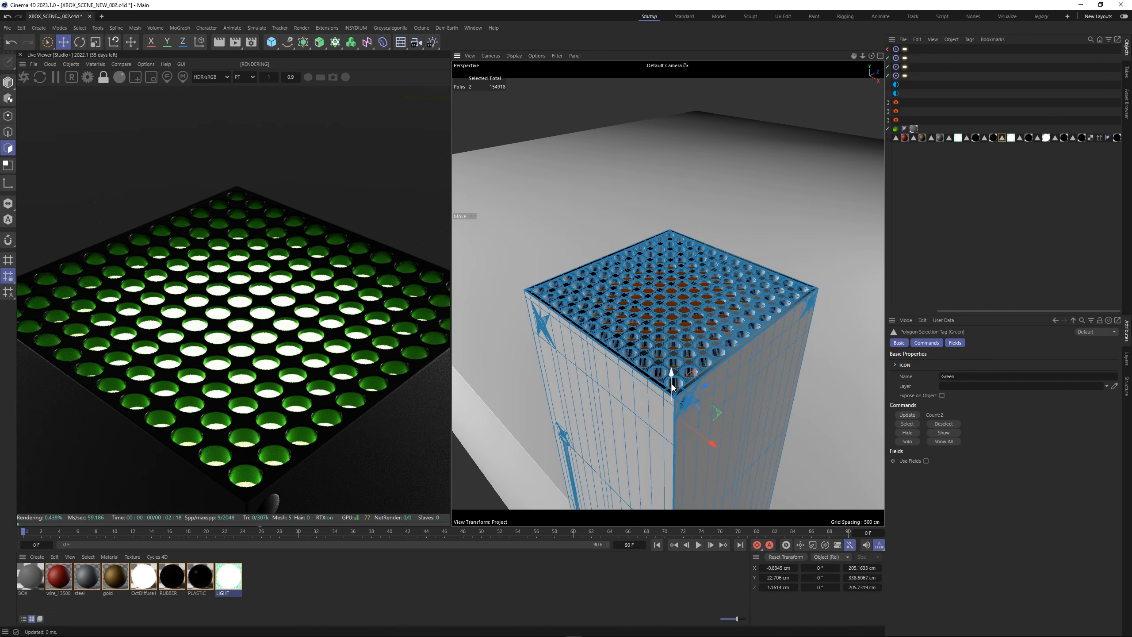
drag(989, 312, 943, 238)
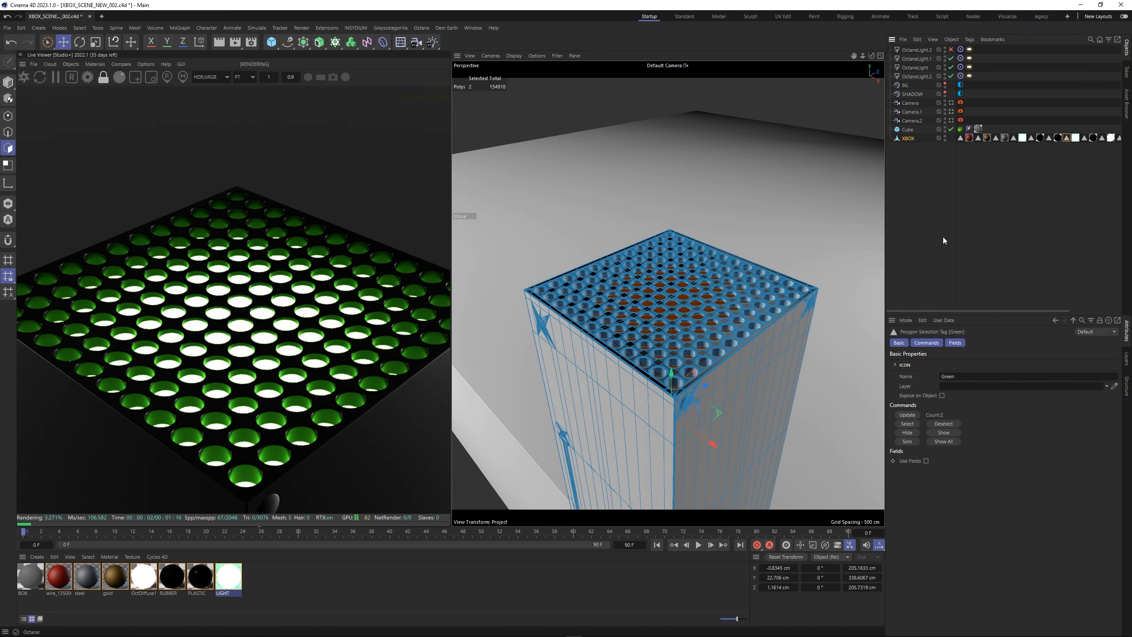
Compare the vent glow in the render through Camera.2 and Camera.1, ending on Camera.1 with nothing selected.
click(952, 121)
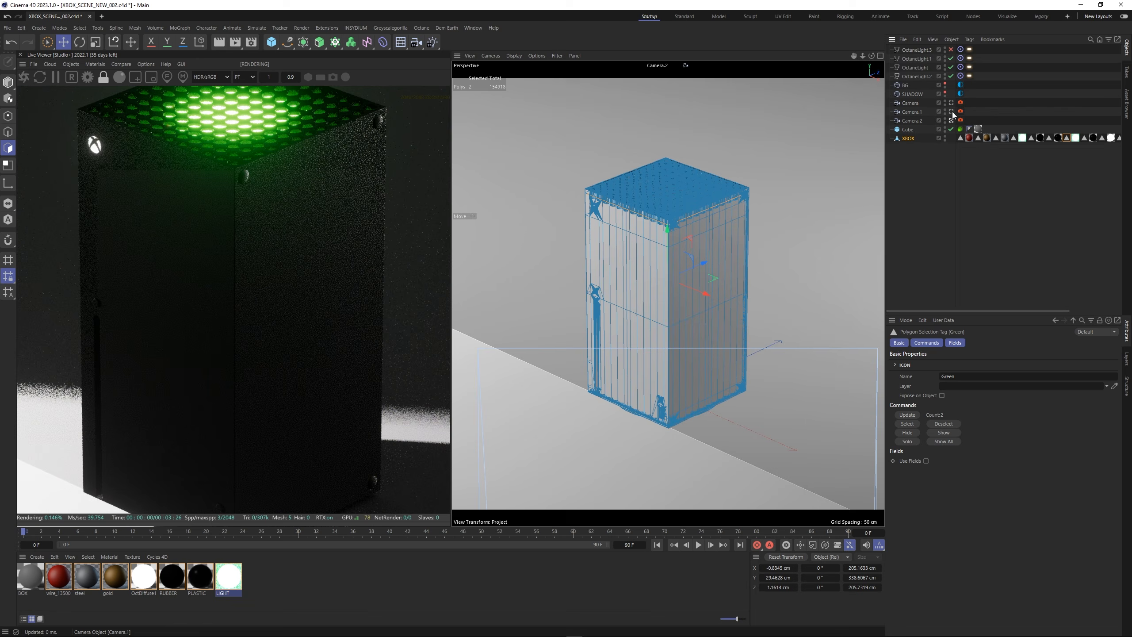
scroll(241, 304, down, 5)
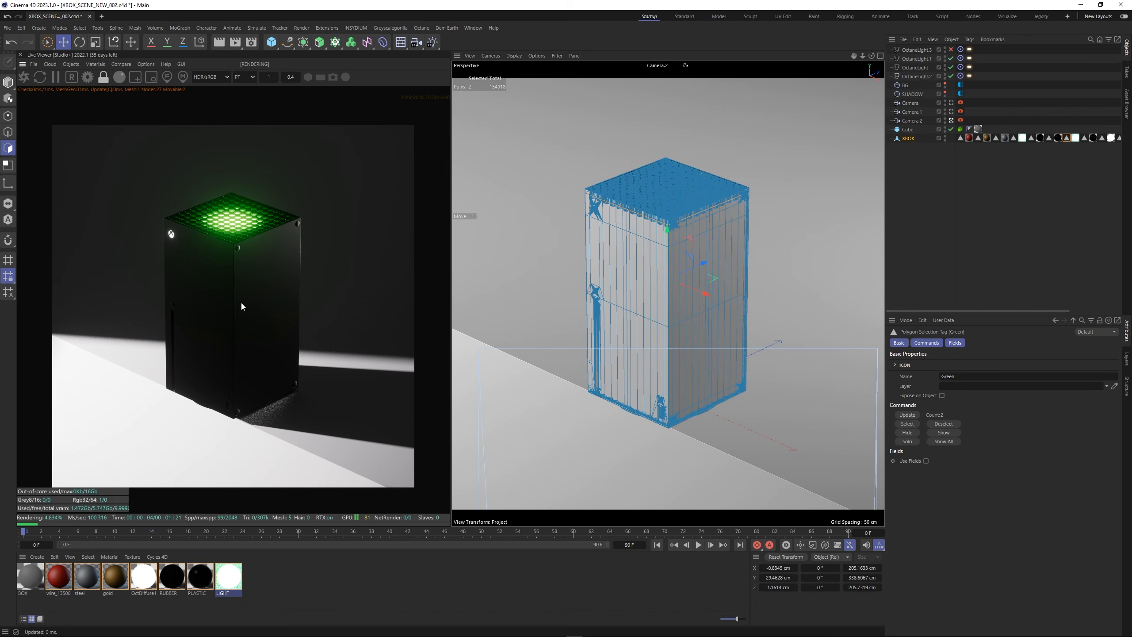
click(952, 113)
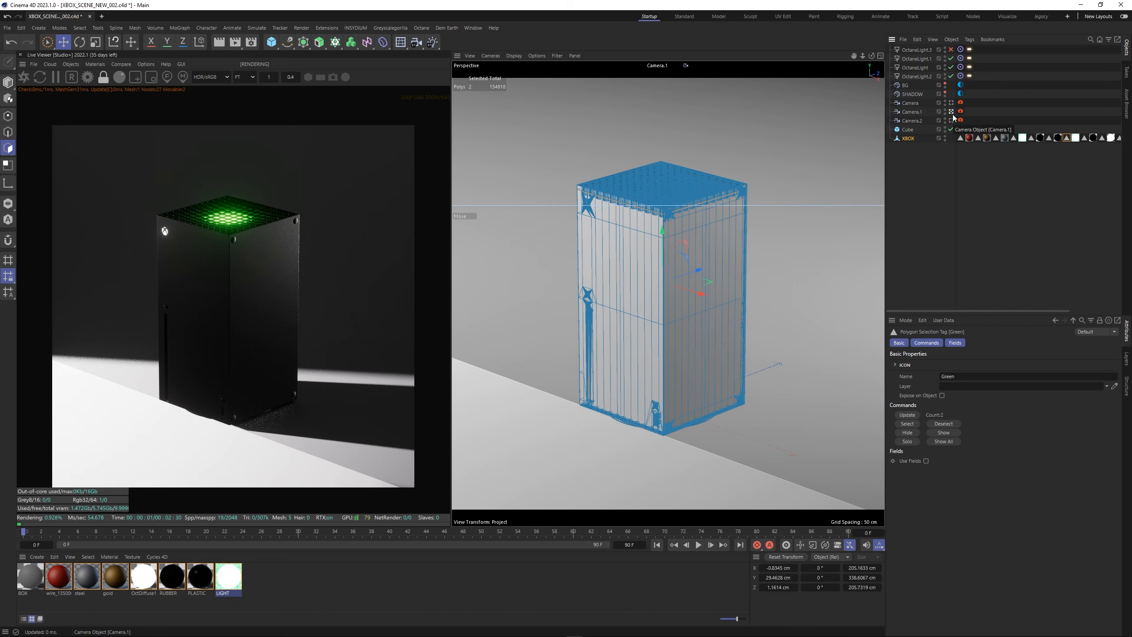
click(1018, 236)
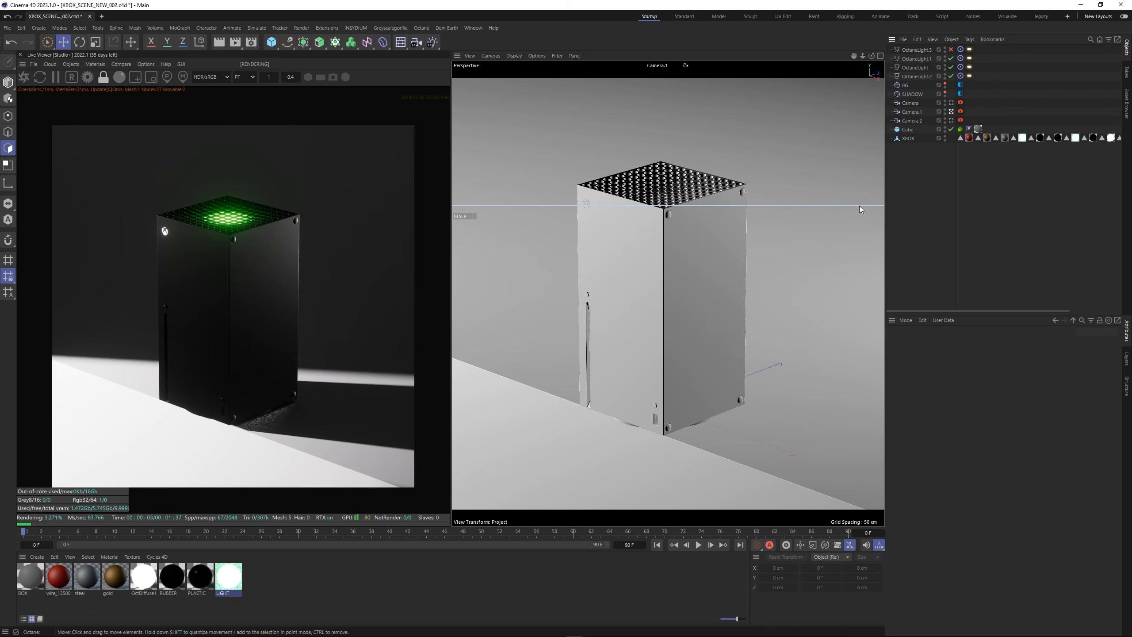
scroll(132, 375, up, 2)
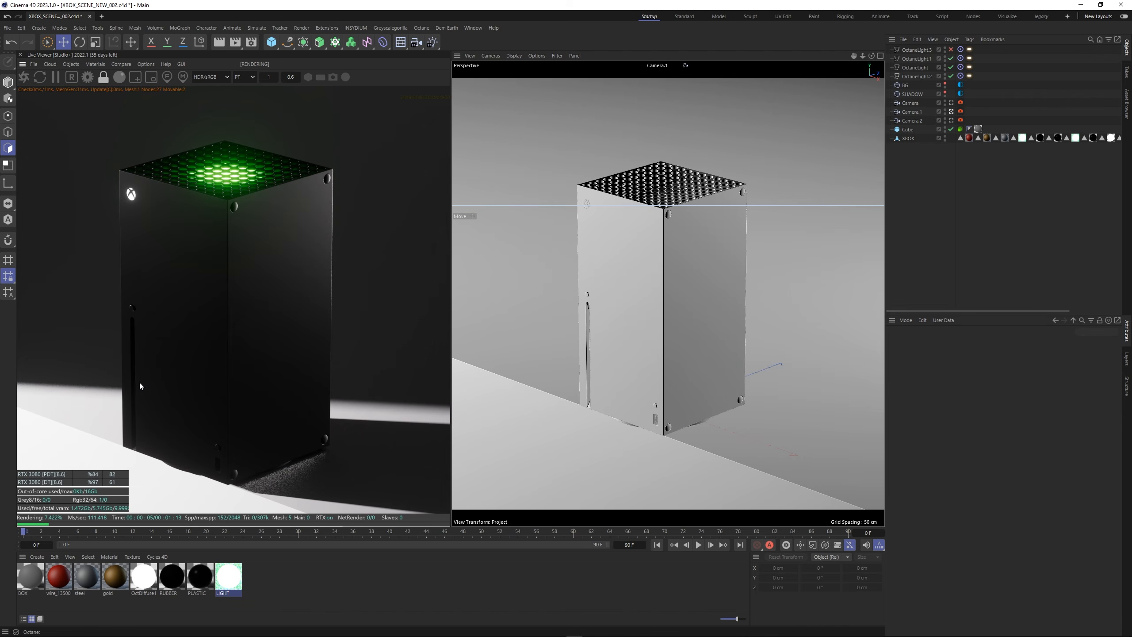
scroll(137, 385, down, 2)
Check OctaneLight's contribution by toggling it, and move it closer to the console at about X -1601, Y 344, Z -869 cm.
click(951, 67)
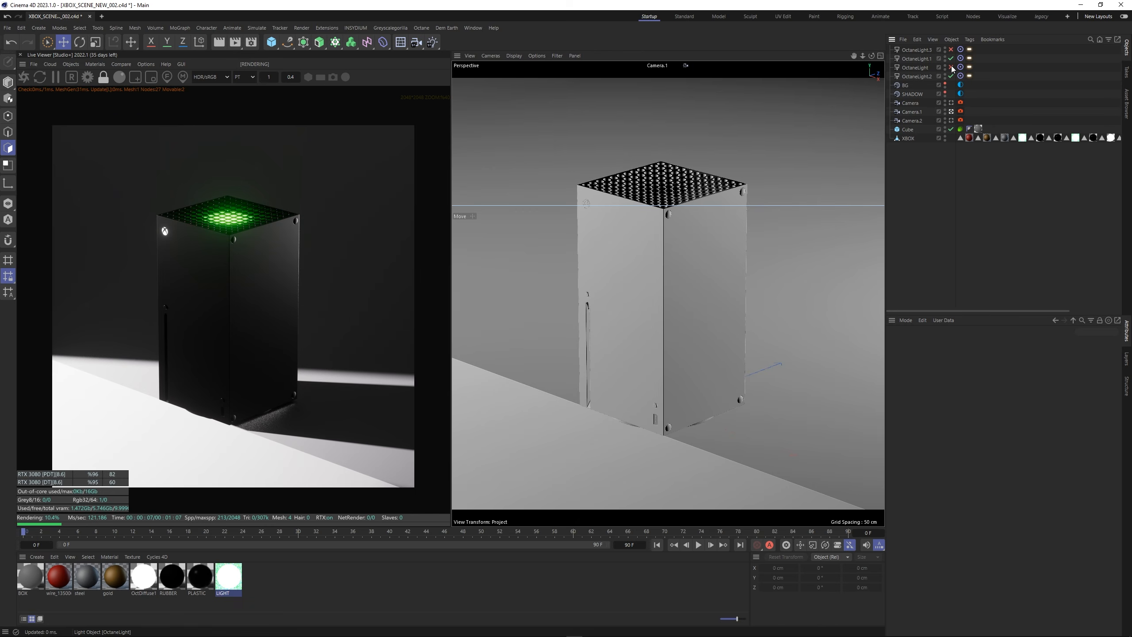
click(951, 68)
click(920, 69)
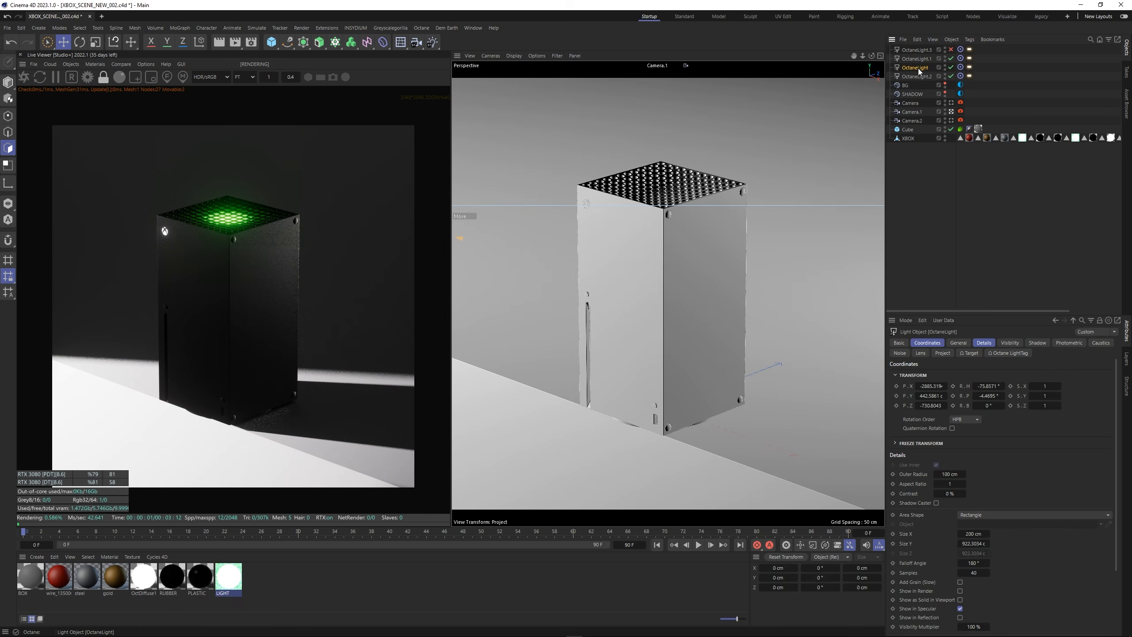
key(F1)
drag(484, 210, 625, 248)
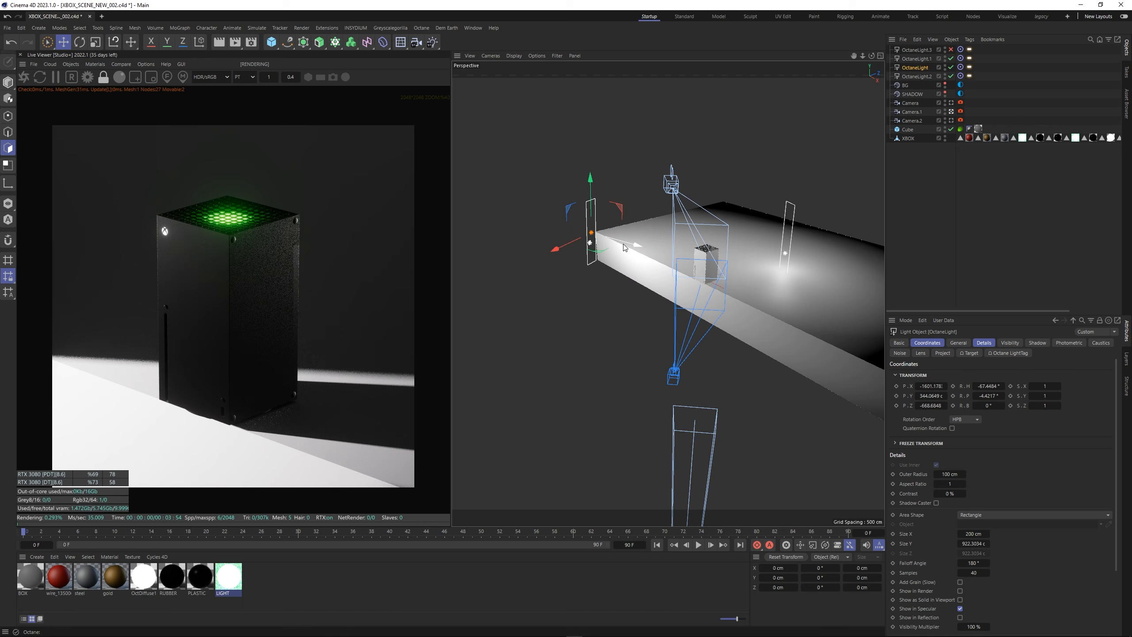
Add an RgbSpectrum texture to OctaneLight.1's light tag and tint it pale green with hue 107° and saturation 9%.
click(970, 58)
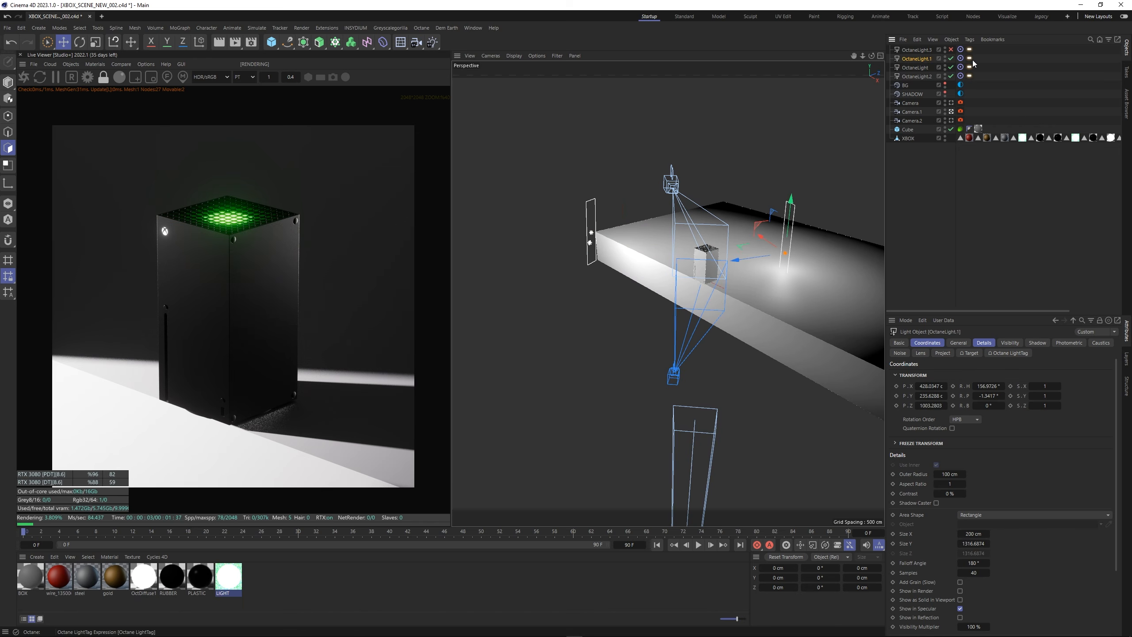
click(951, 383)
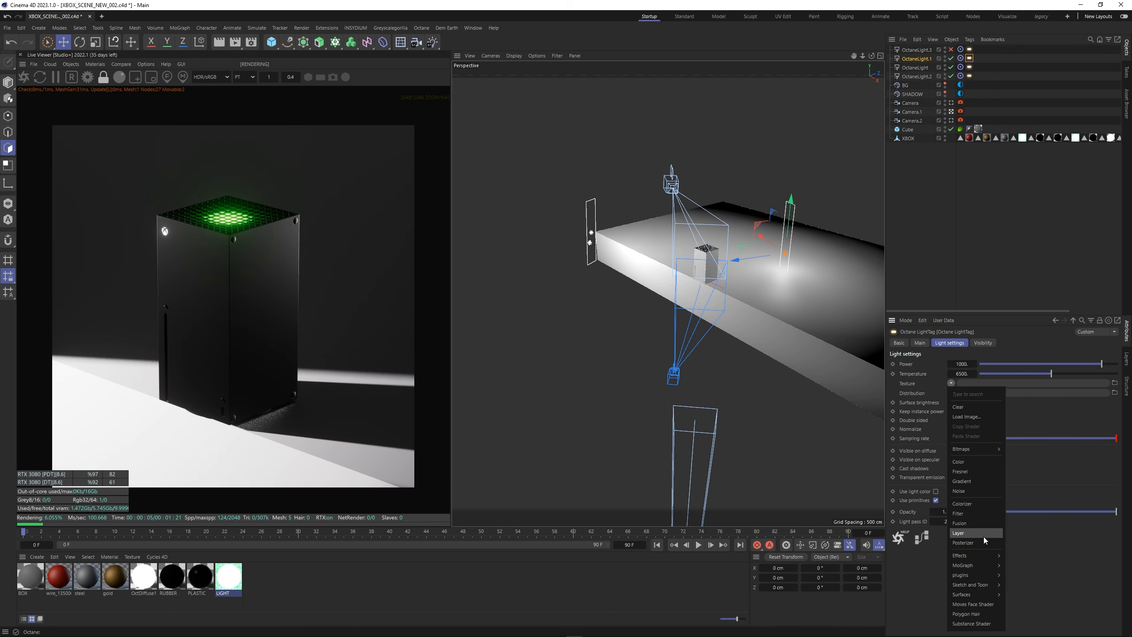
mouse_move(965, 575)
mouse_move(1025, 577)
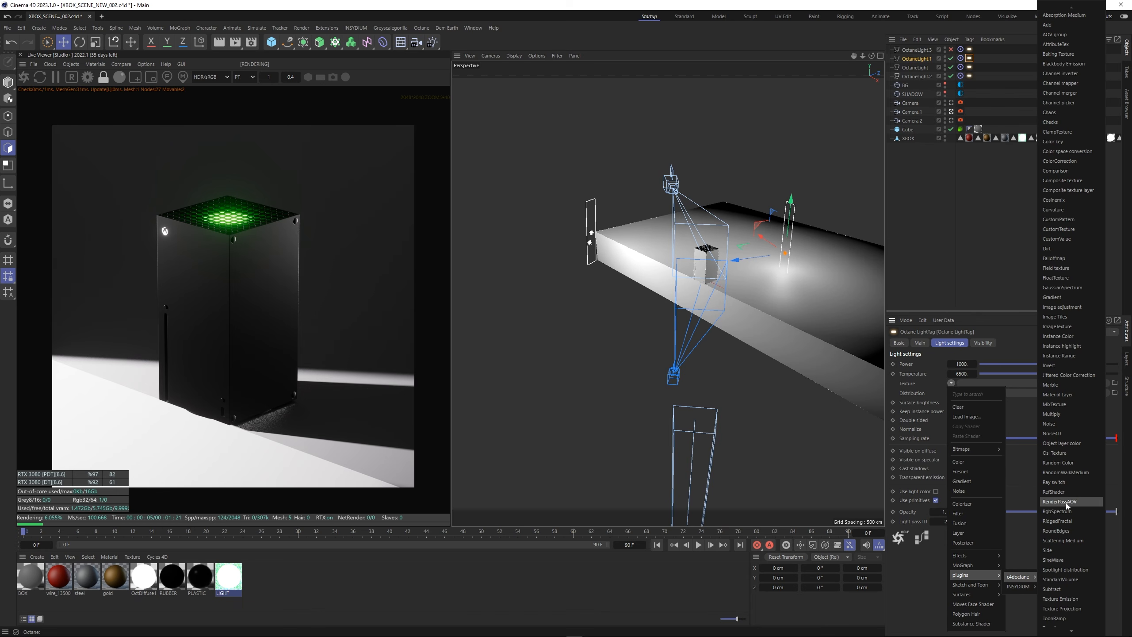
click(1057, 512)
click(960, 405)
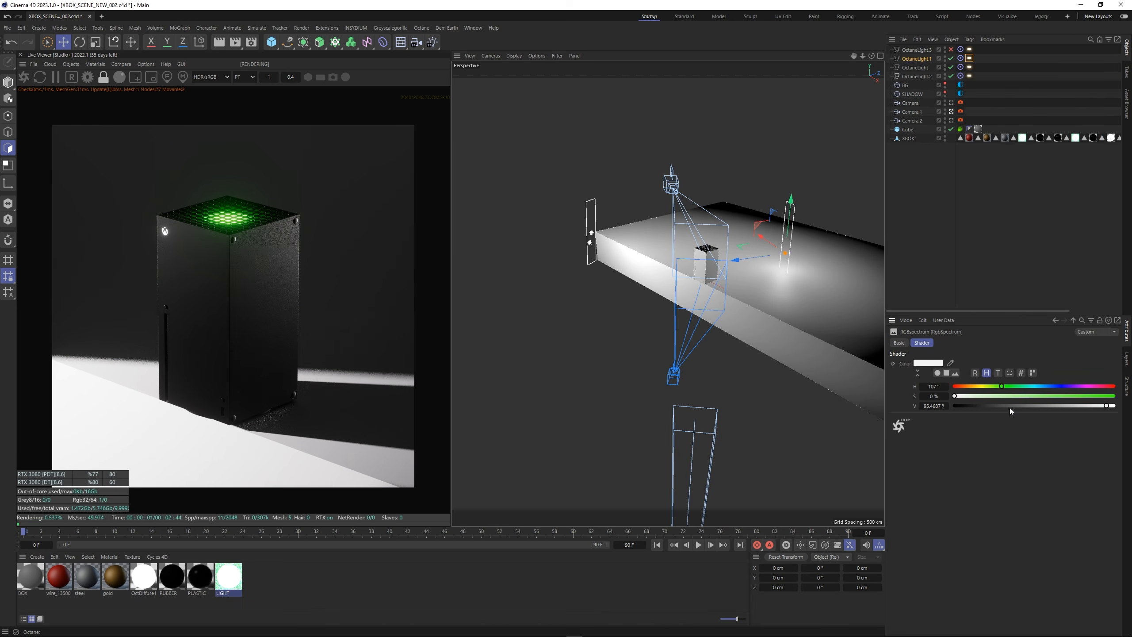
click(1012, 396)
drag(1011, 396, 983, 393)
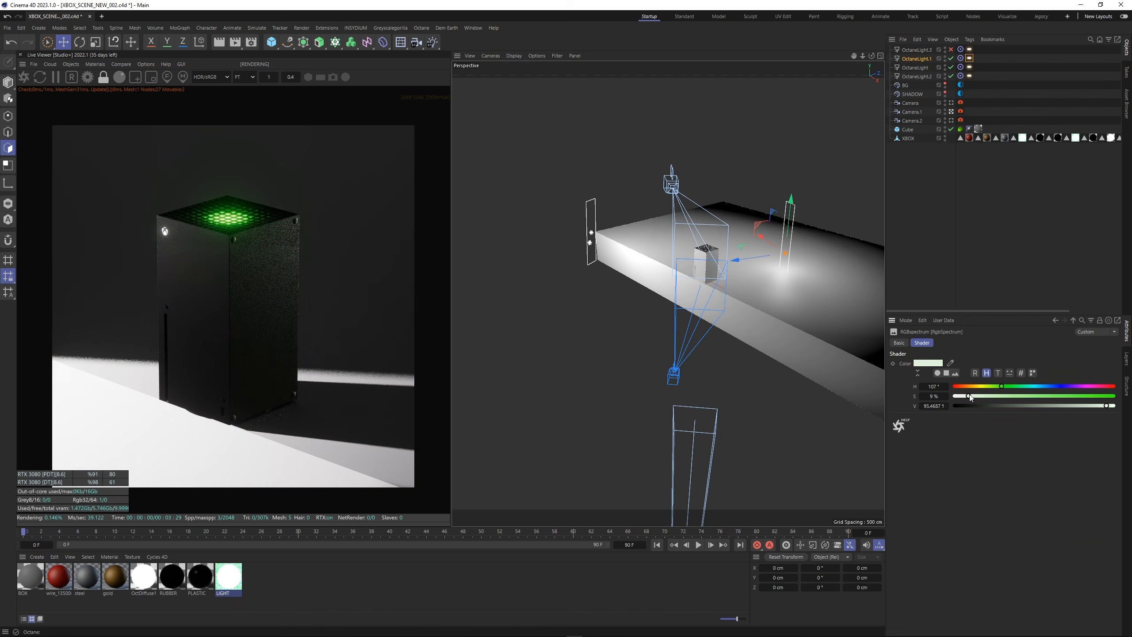
Make Camera.1 the render camera and set the WIDE render setting's output size to 2560 × 1440 pixels.
click(952, 120)
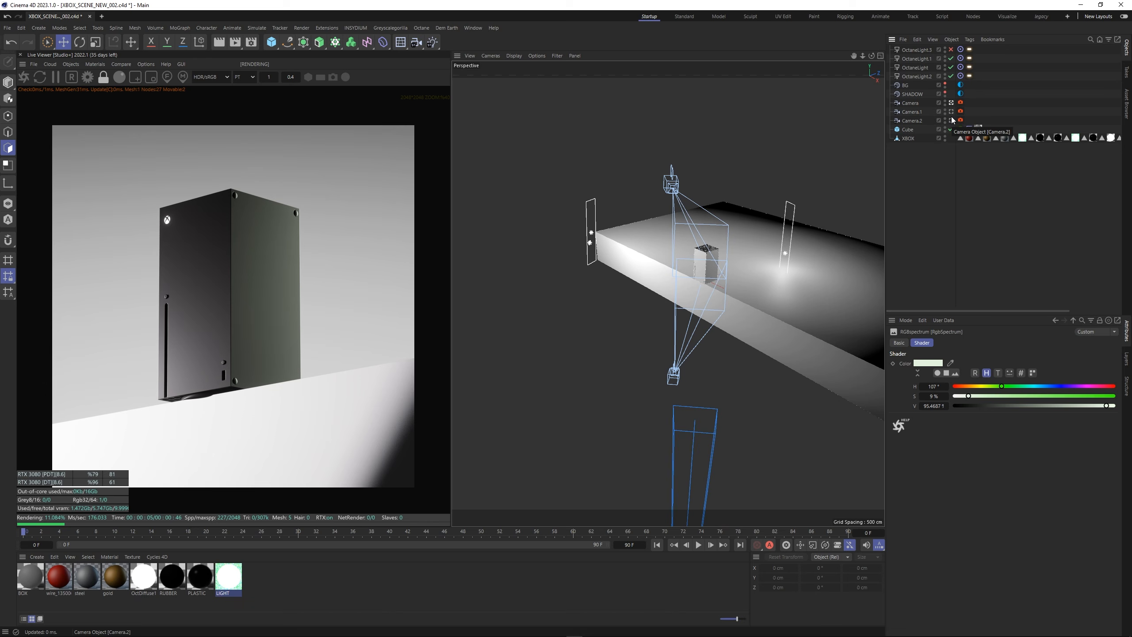
click(952, 111)
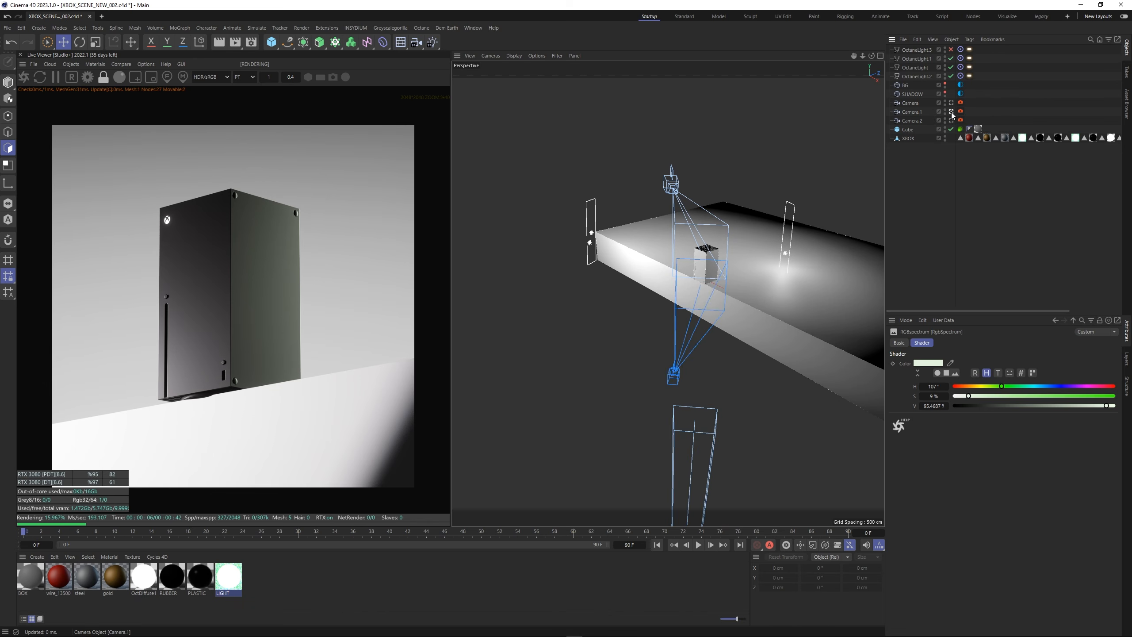
key(ctrl+b)
text(560)
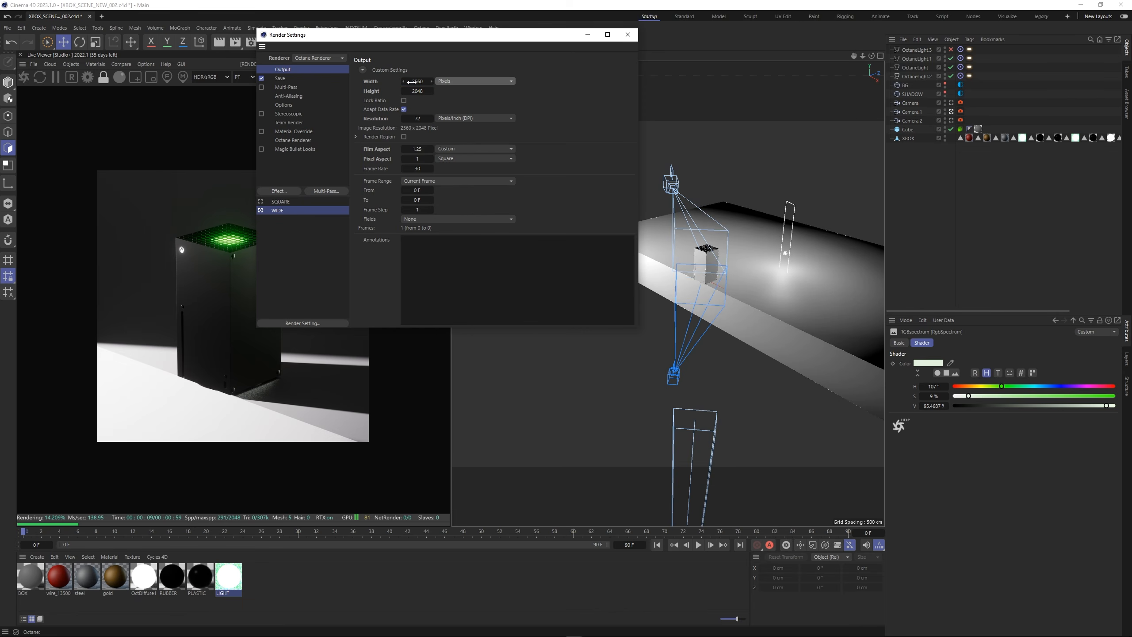
key(Tab)
text(1440)
key(Return)
click(630, 35)
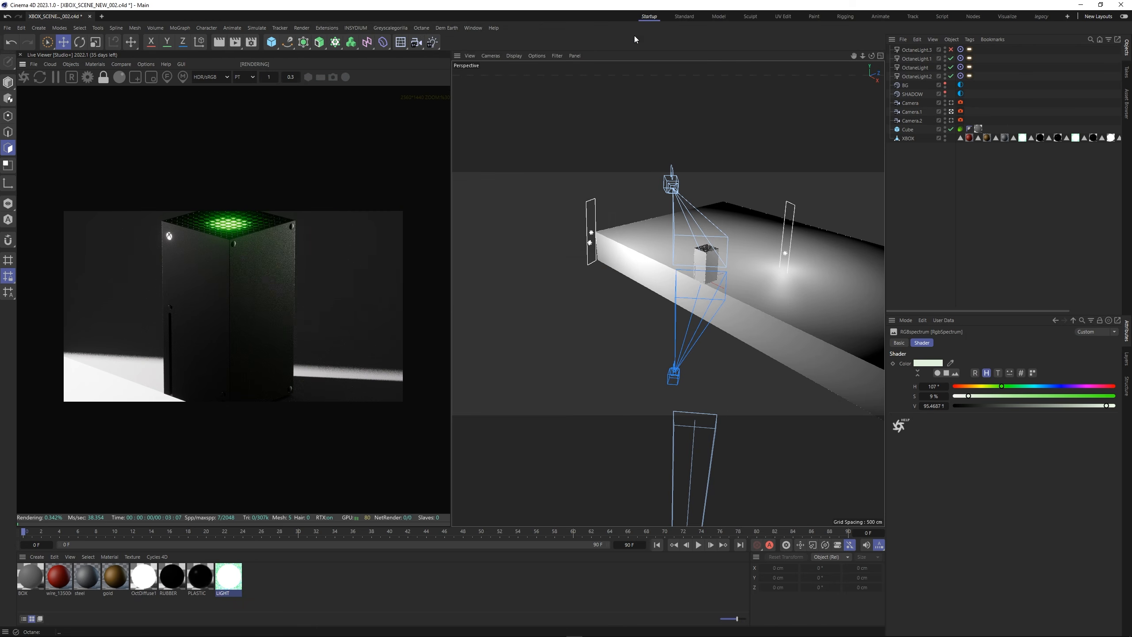
Rename Camera.1 MAIN_TOP.
double_click(912, 111)
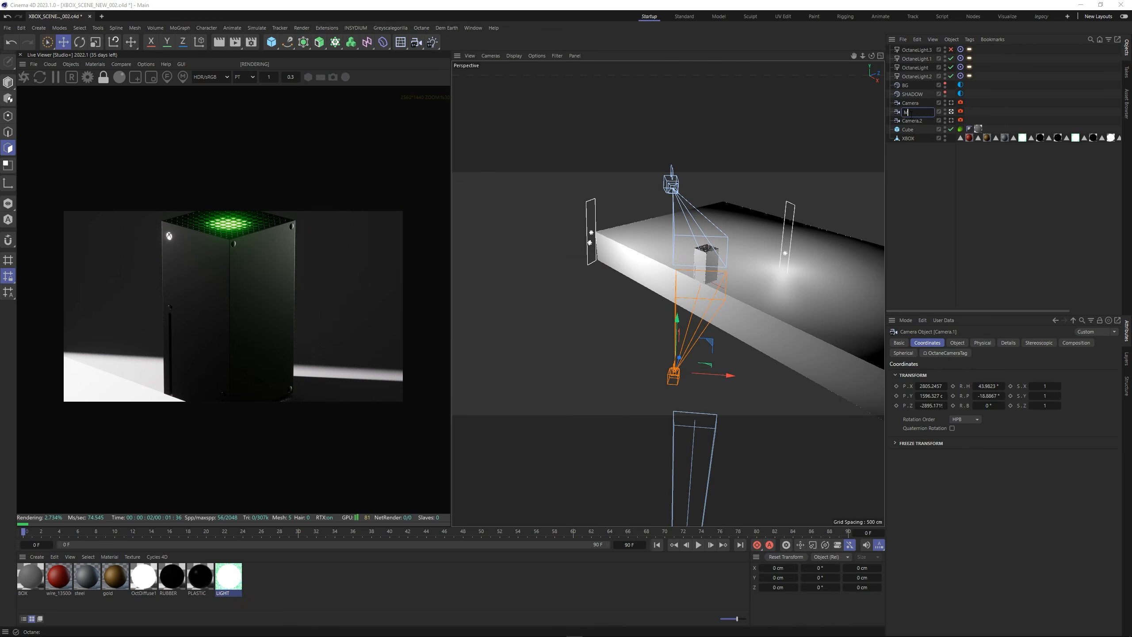
text(MAIN_TOP)
key(Return)
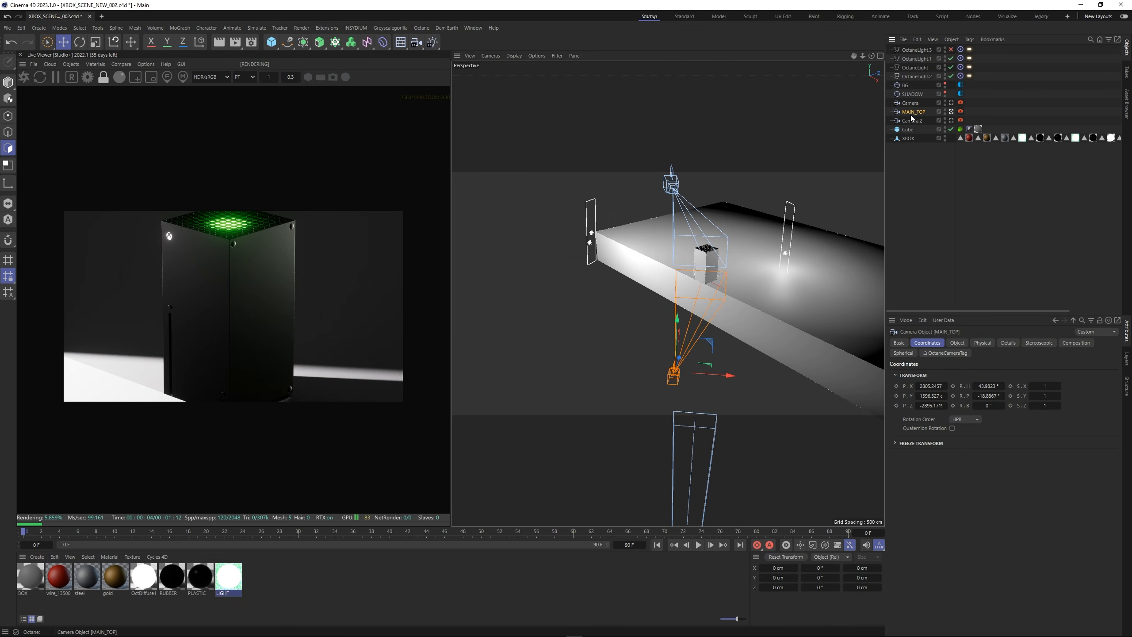
Duplicate MAIN_TOP as MAIN_TOP_WIDE and pull the new camera's view back until the whole console fits the wide frame.
ctrl+drag(911, 116, 912, 120)
double_click(916, 121)
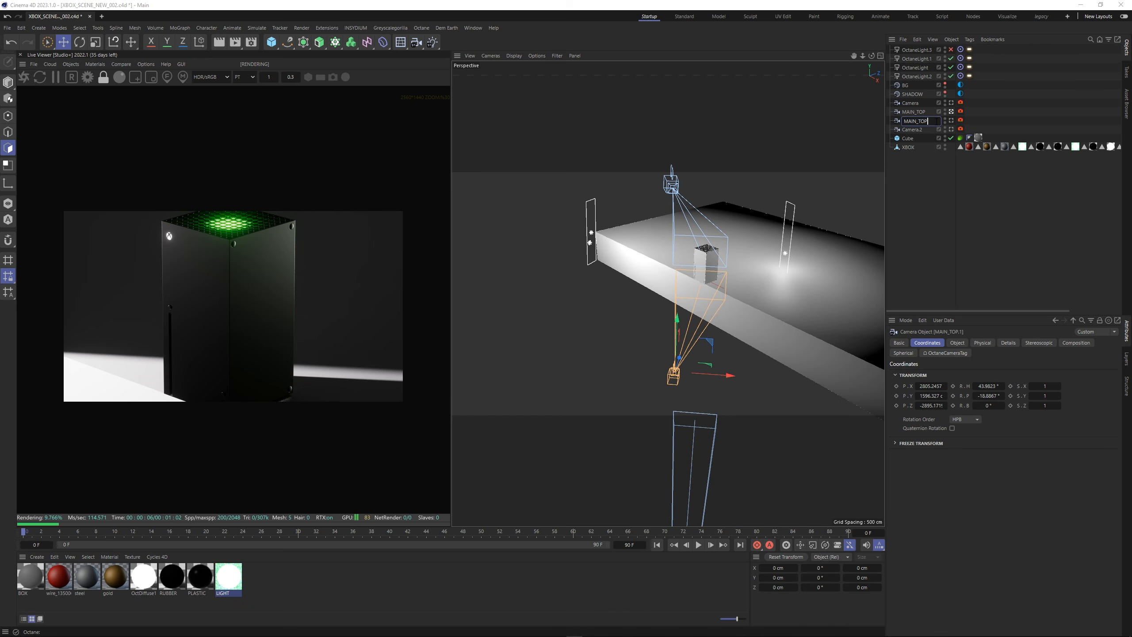
key(Return)
click(959, 112)
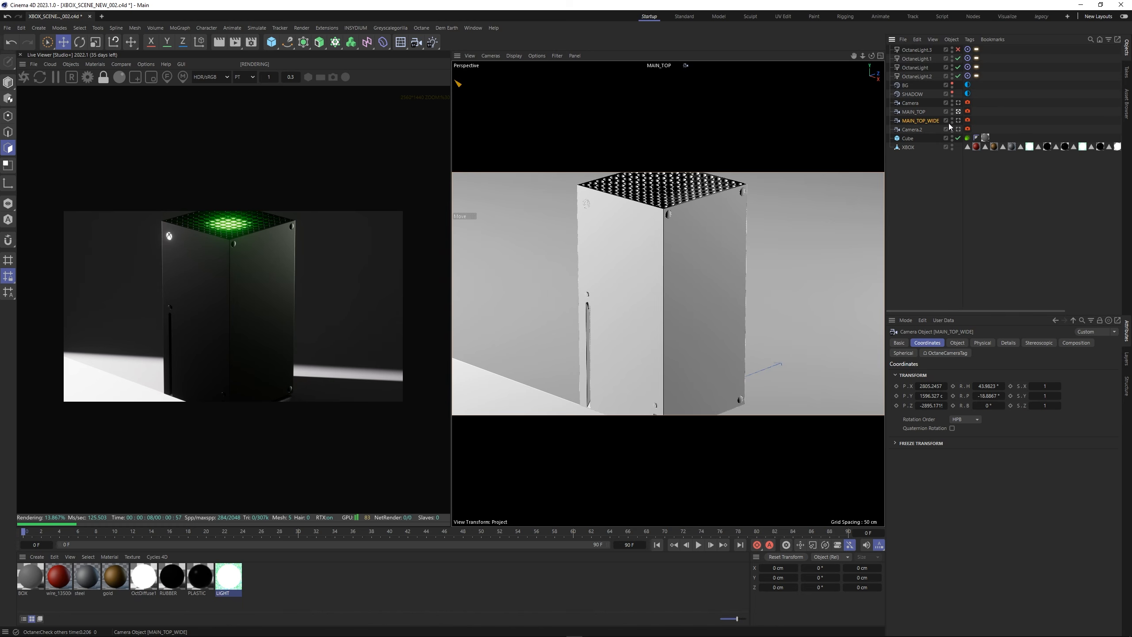
mouse_move(863, 55)
mouse_down()
mouse_move(847, 56)
mouse_move(864, 62)
mouse_up()
Move OctaneLight.2 farther from the console to about X -2209, Y 361, Z -1360 cm.
click(916, 76)
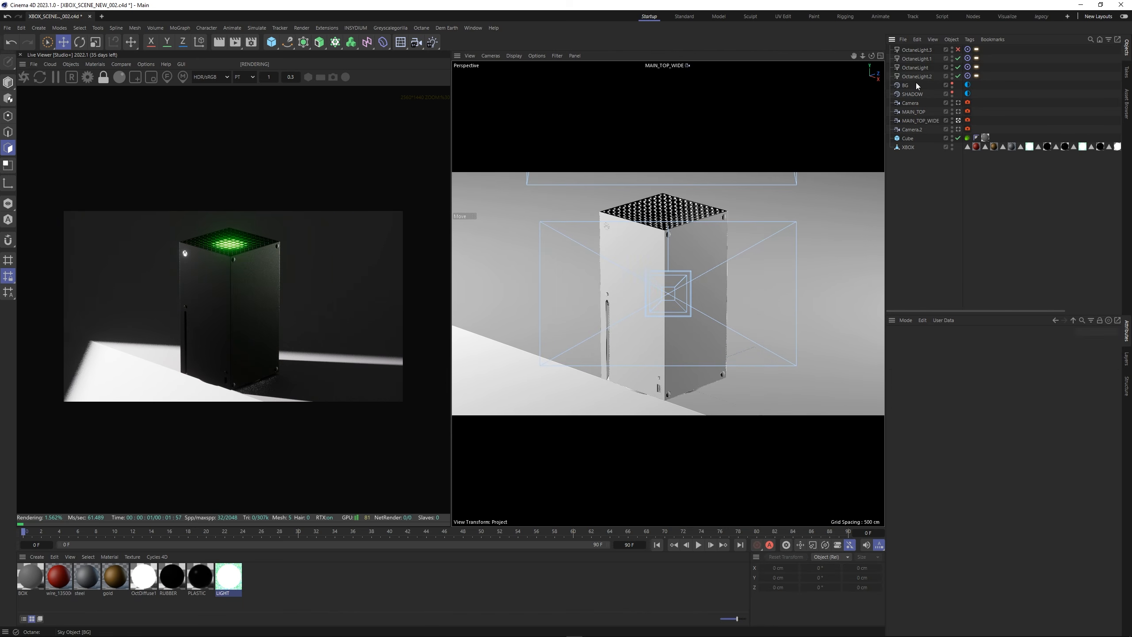
drag(605, 247, 548, 235)
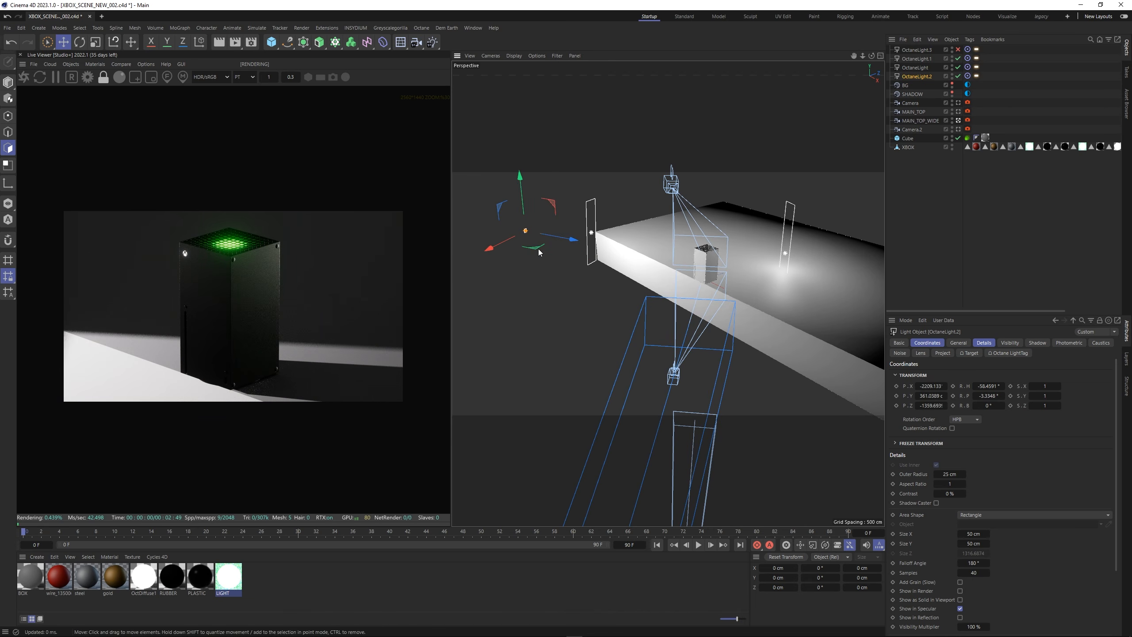
Set the light power of OctaneLight.2 to 50000.
click(976, 76)
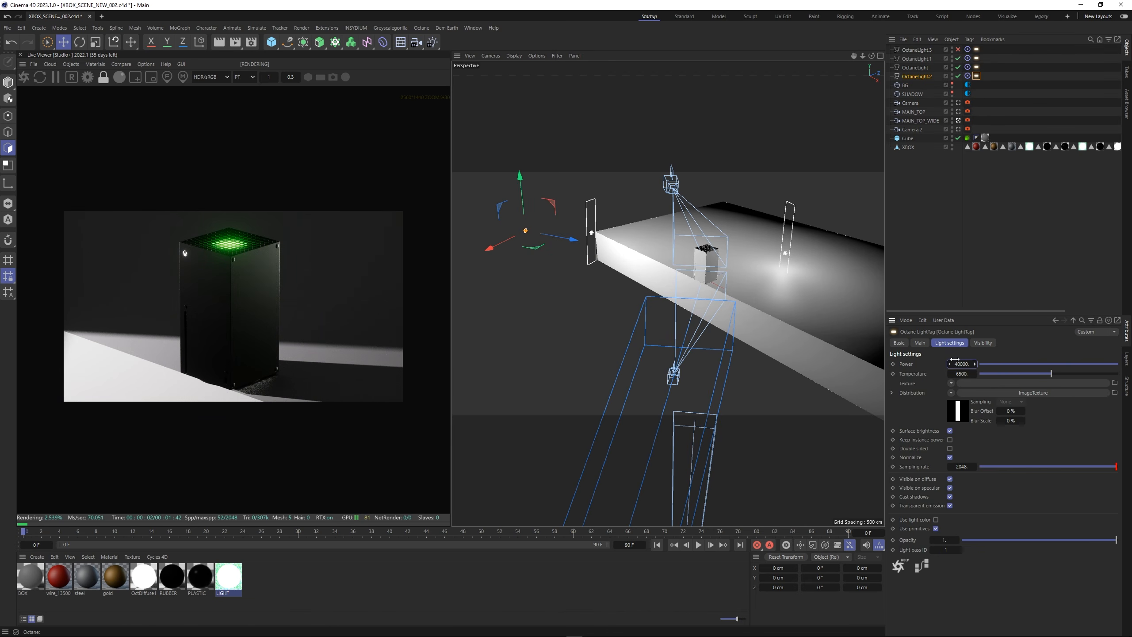
key(BackSpace)
text(5)
key(Return)
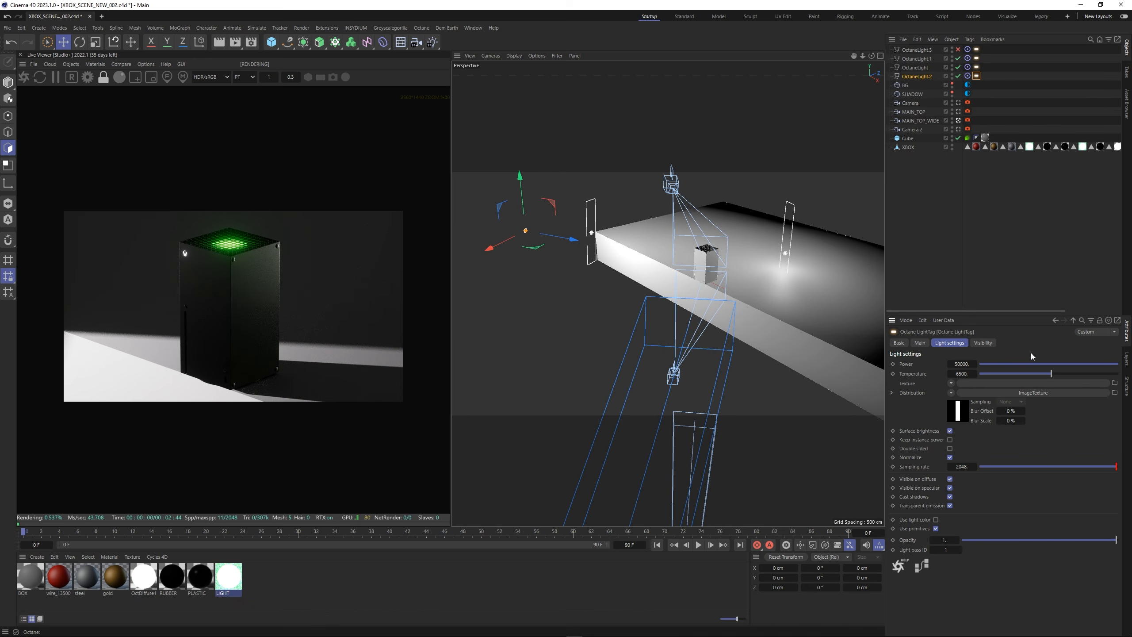
Look through the MAIN_TOP_WIDE camera again and slightly adjust its framing of the console.
click(1064, 182)
click(910, 121)
key(F1)
drag(863, 55, 861, 55)
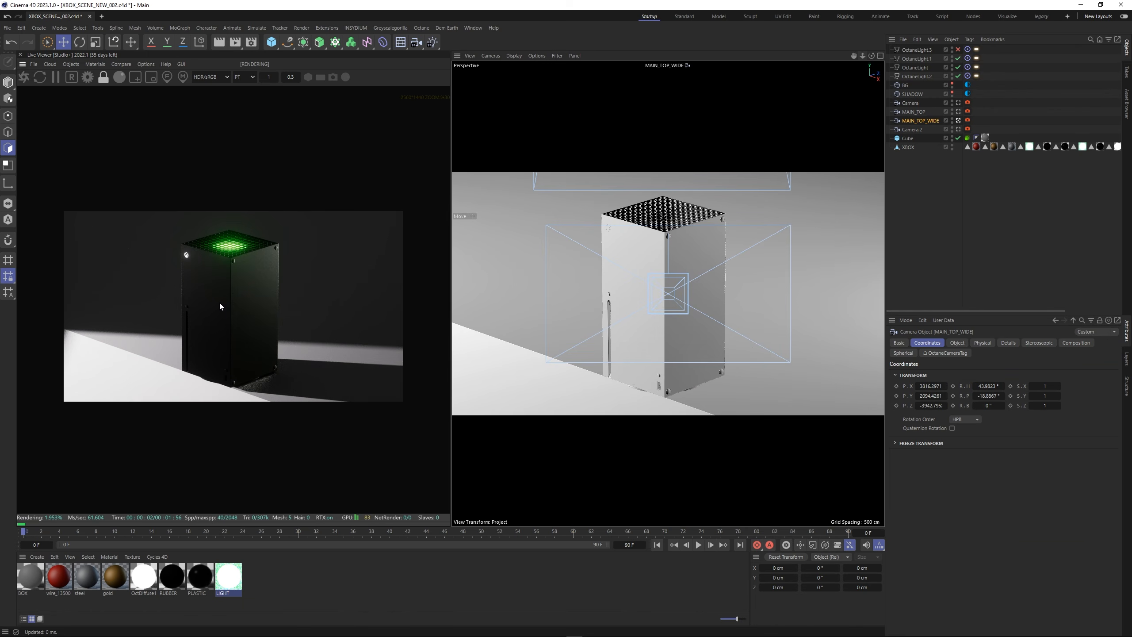
Examine the wide composition and the console's edge lighting in the Live Viewer at different zoom levels.
scroll(219, 295, up, 1)
scroll(246, 283, down, 1)
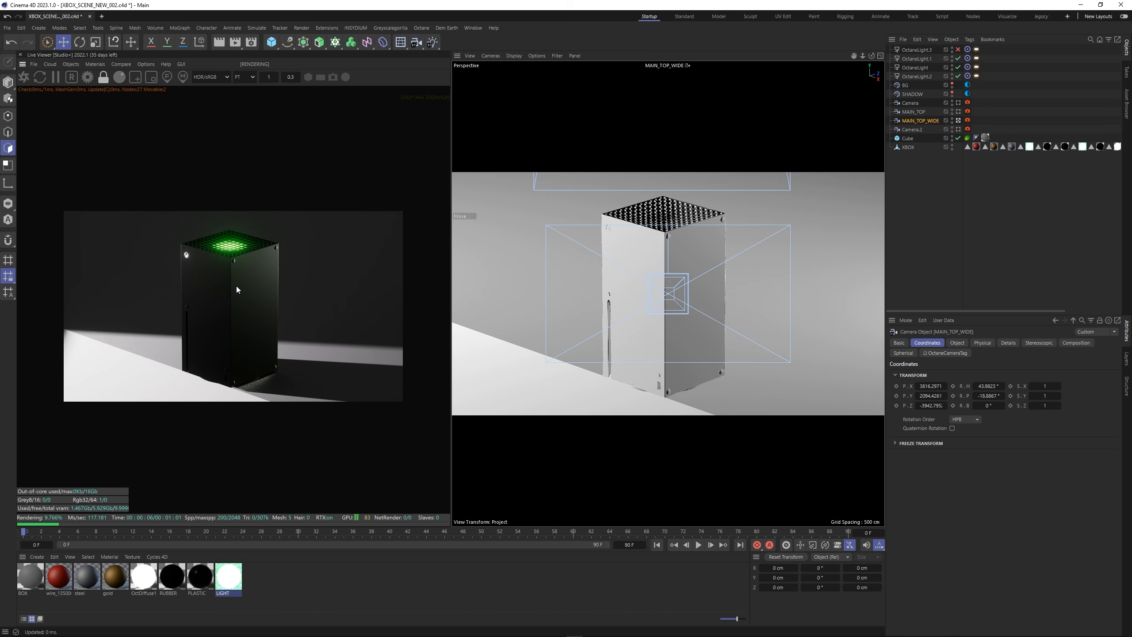
scroll(237, 287, up, 1)
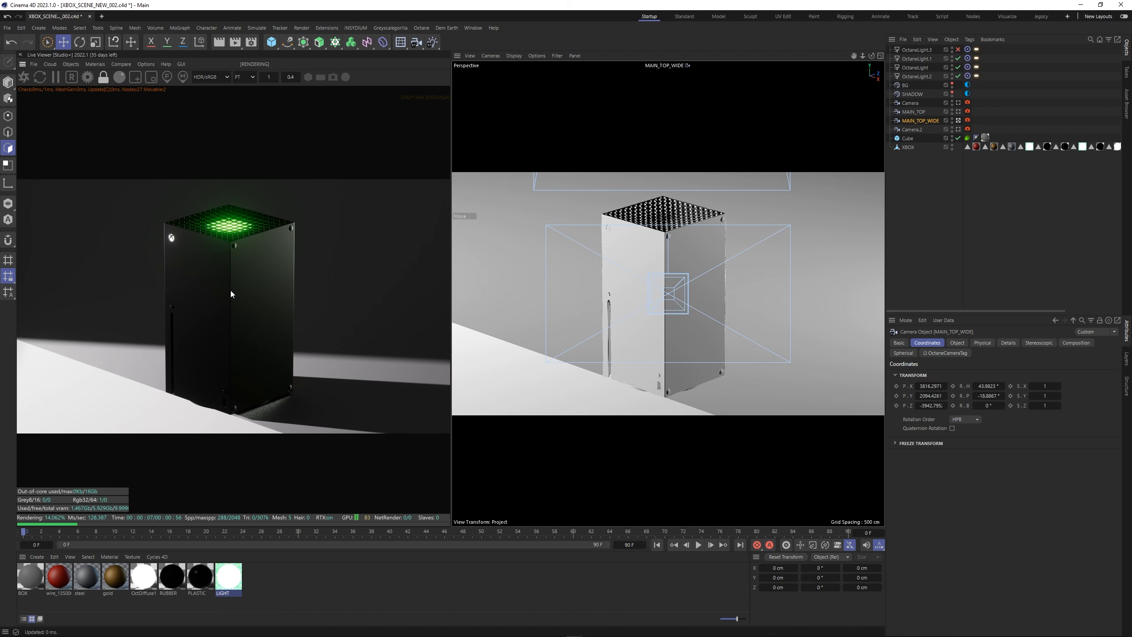
scroll(228, 296, down, 1)
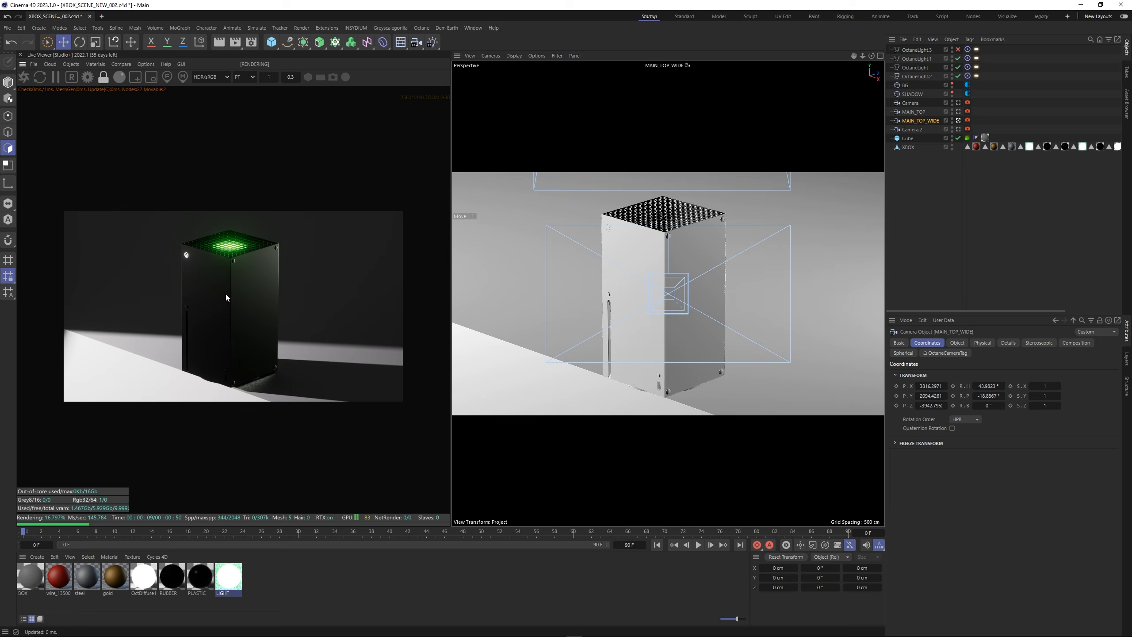
scroll(224, 293, up, 2)
scroll(225, 294, down, 3)
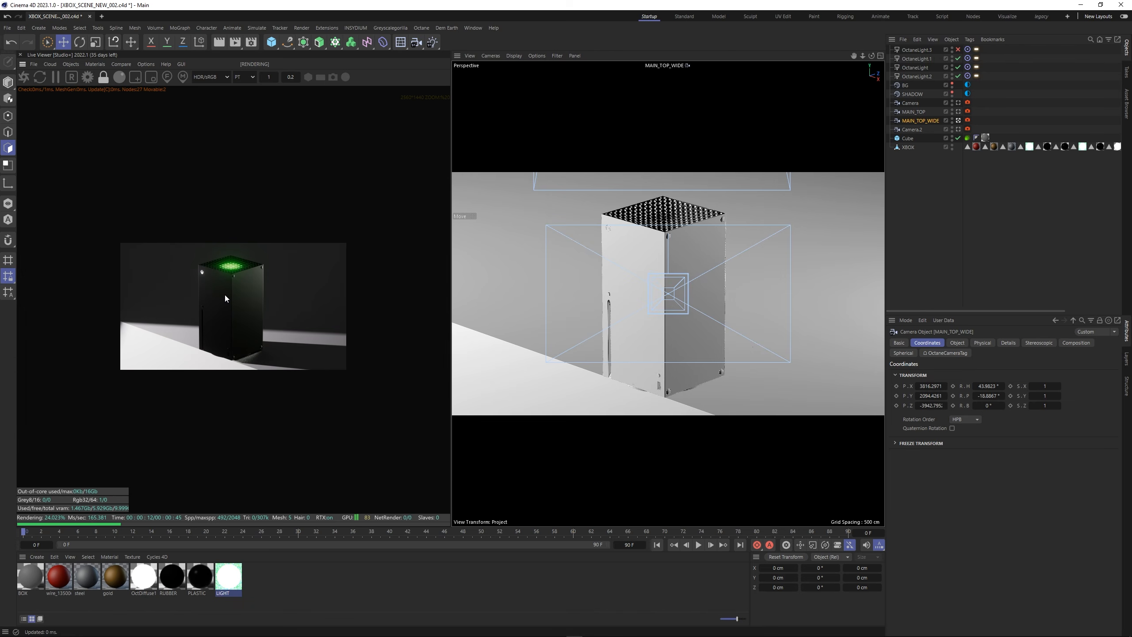
scroll(224, 295, up, 3)
click(1016, 150)
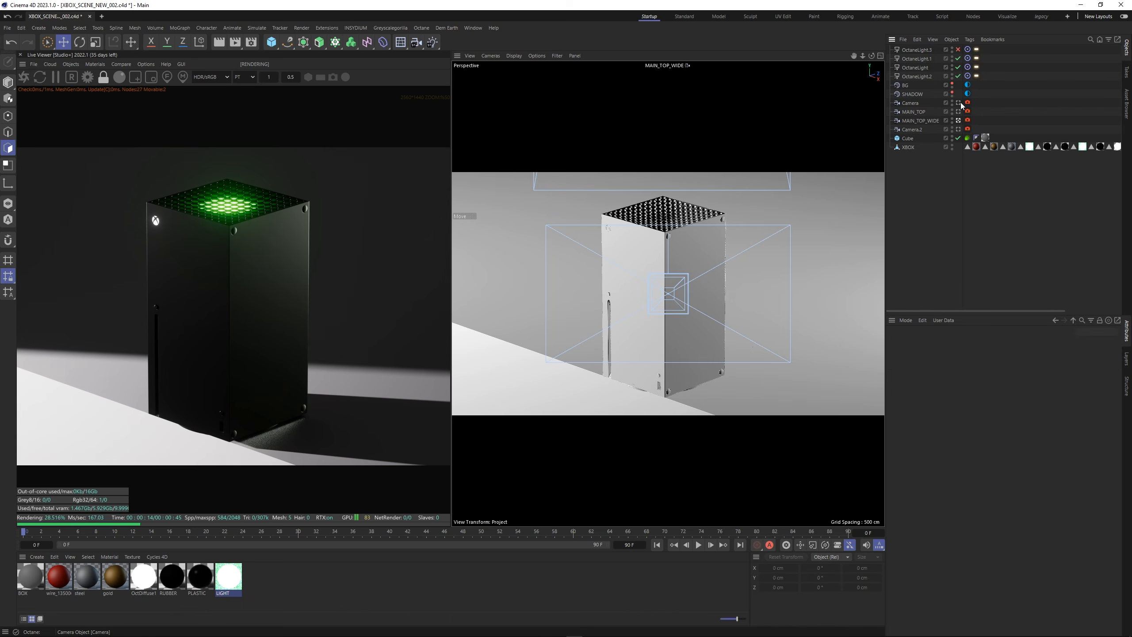
Make Camera the render camera and activate the square-format render setting.
click(959, 103)
click(912, 103)
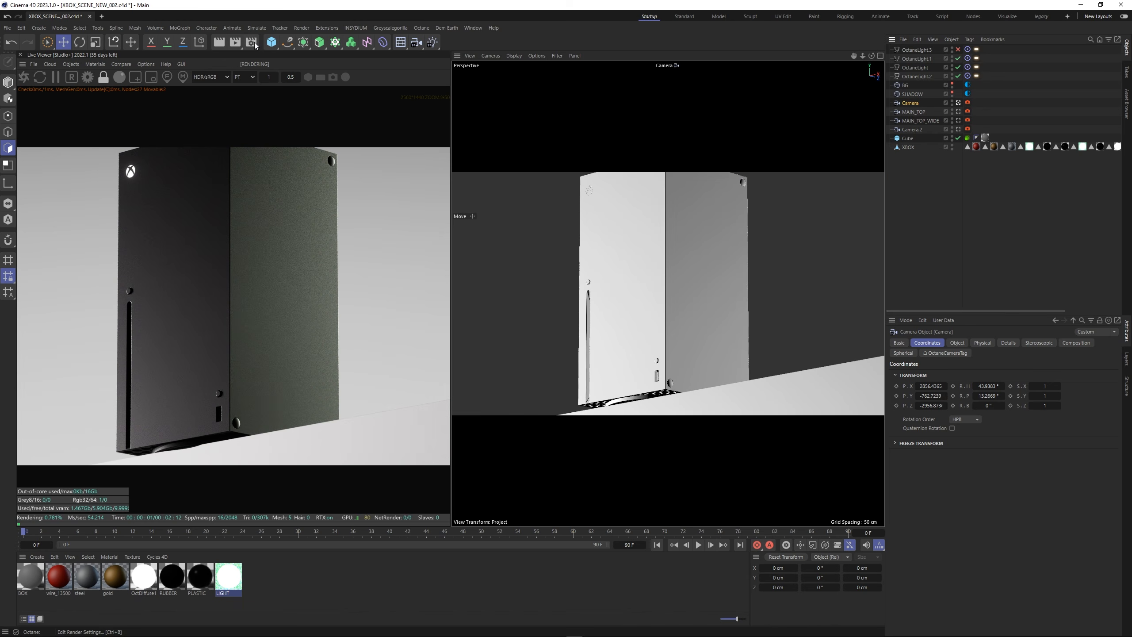
click(256, 46)
click(311, 210)
click(627, 33)
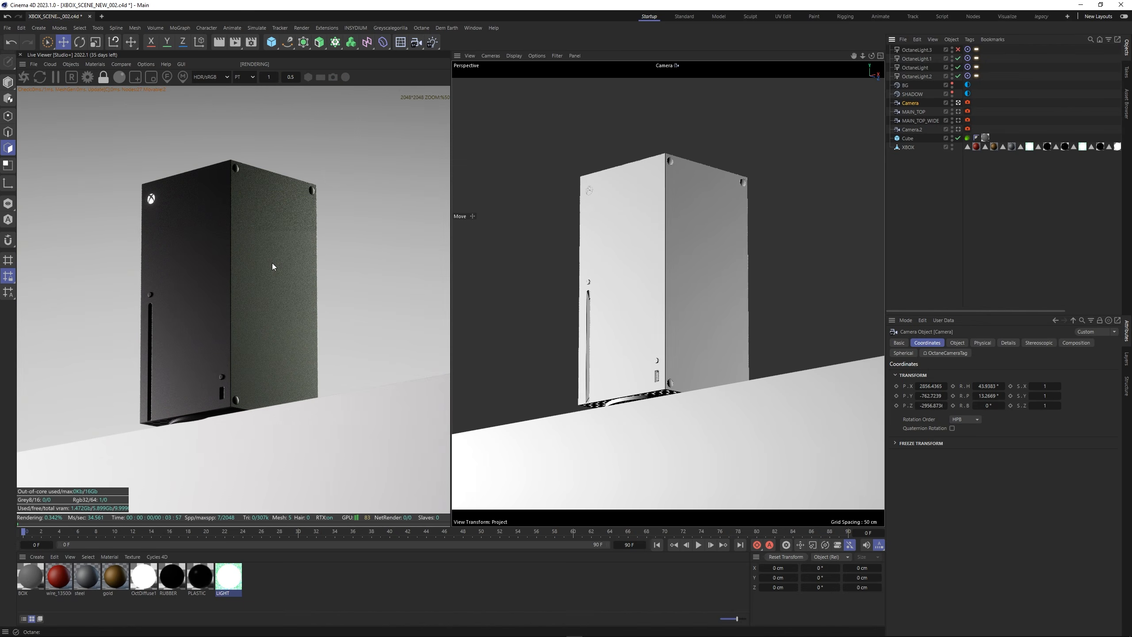
scroll(273, 266, down, 1)
Set the saturation of OctaneLight.1's RgbSpectrum texture colour to 0% so the light turns neutral white.
click(977, 58)
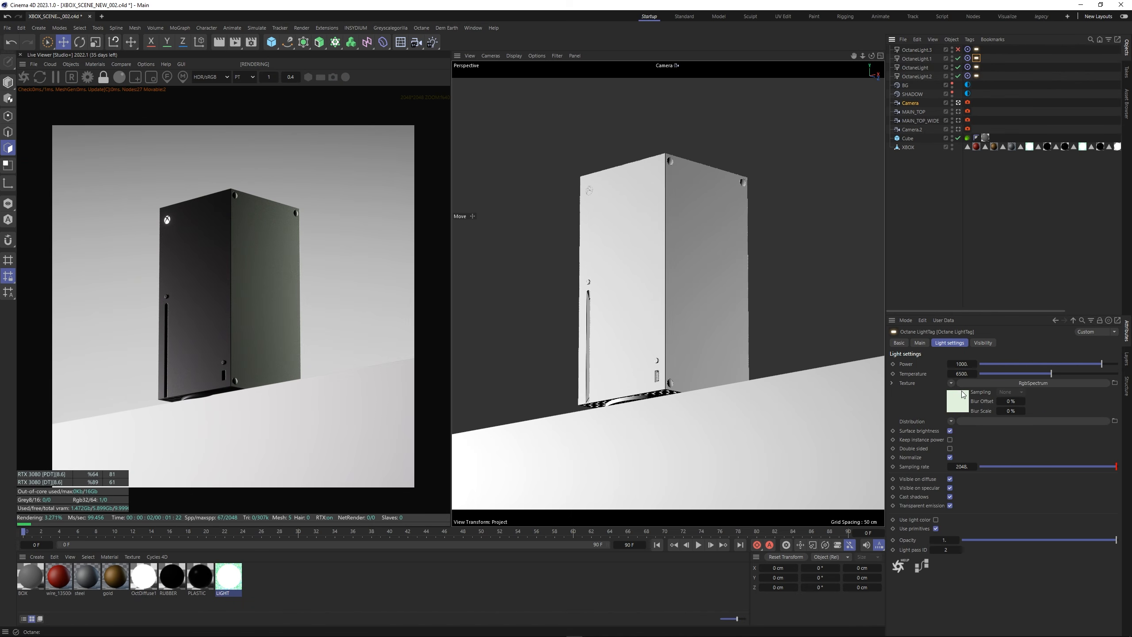
click(951, 383)
click(958, 404)
drag(972, 396, 938, 409)
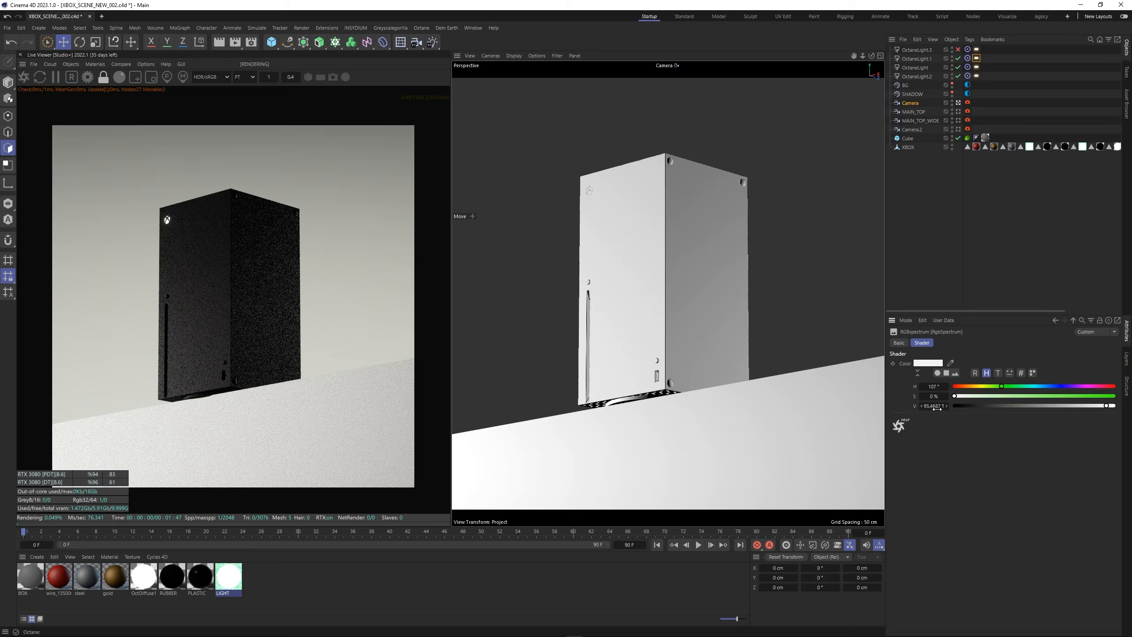
click(986, 215)
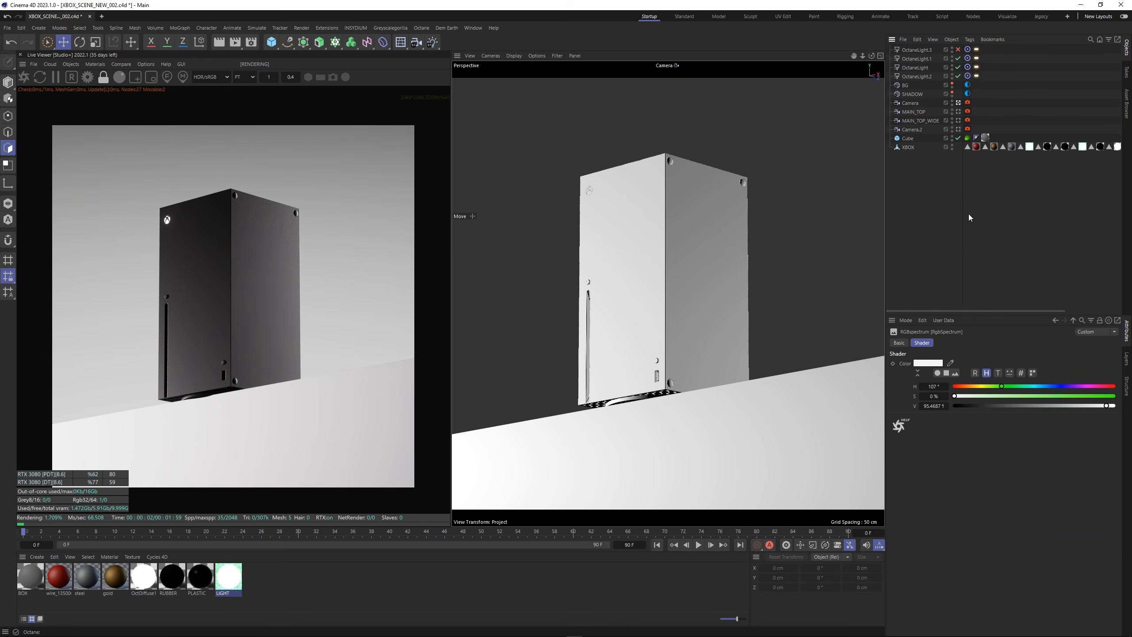
Check the light from MAIN_TOP_WIDE, make MAIN_TOP the render camera and save the scene.
click(959, 120)
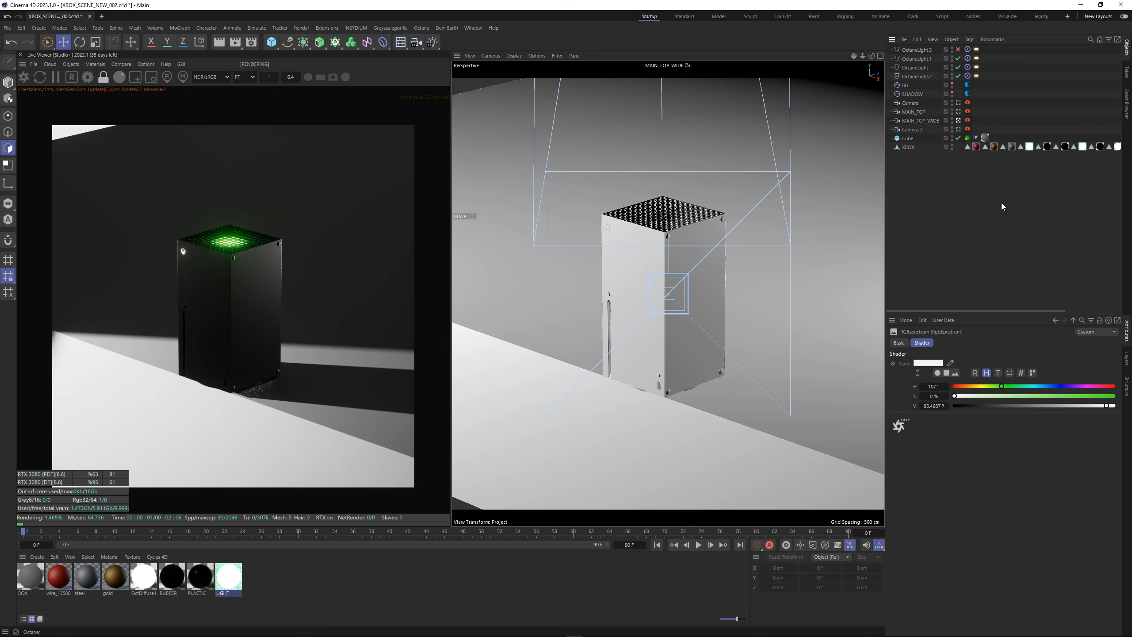
click(959, 111)
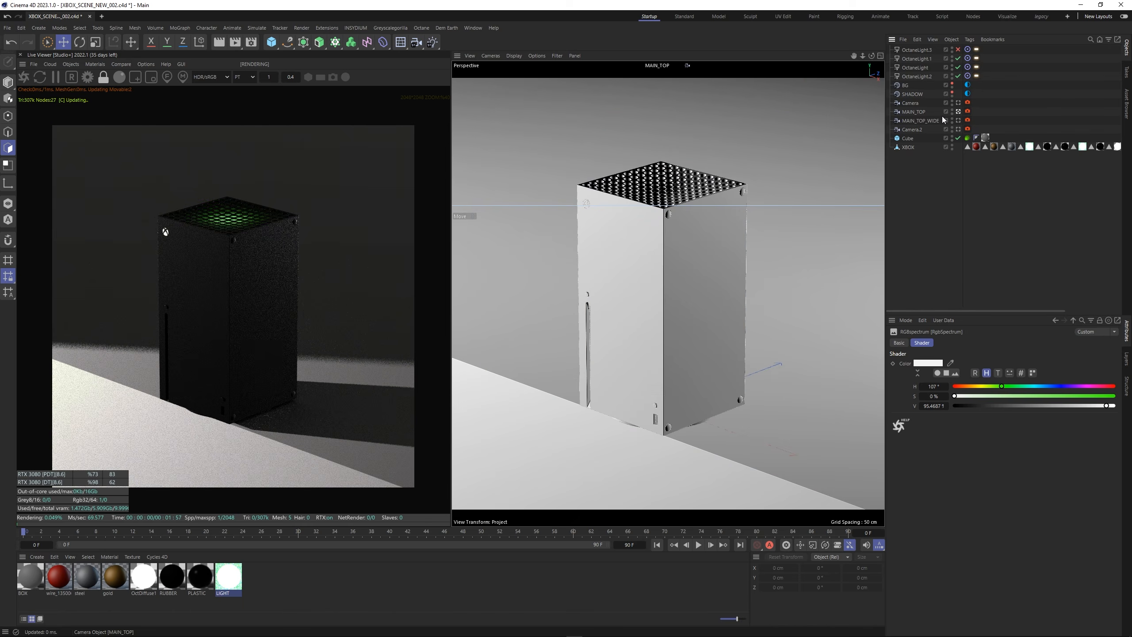
key(ctrl+s)
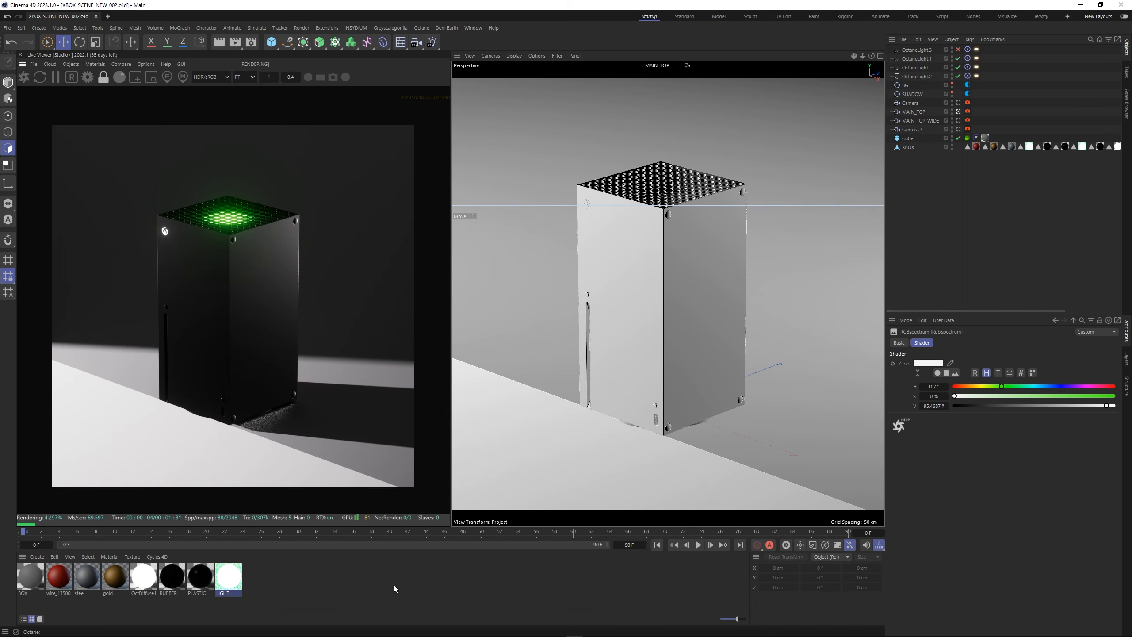
Switch to Quixel Bridge and download the Chip Seal Pavement surface from the Asphalt category at 4K resolution.
click(624, 629)
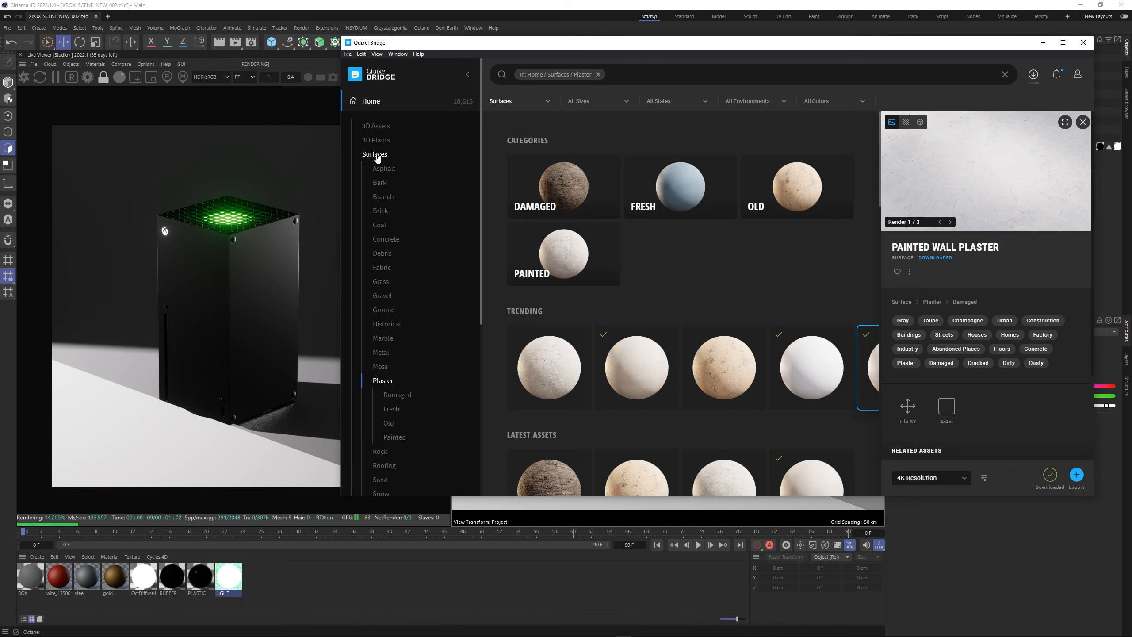
click(378, 170)
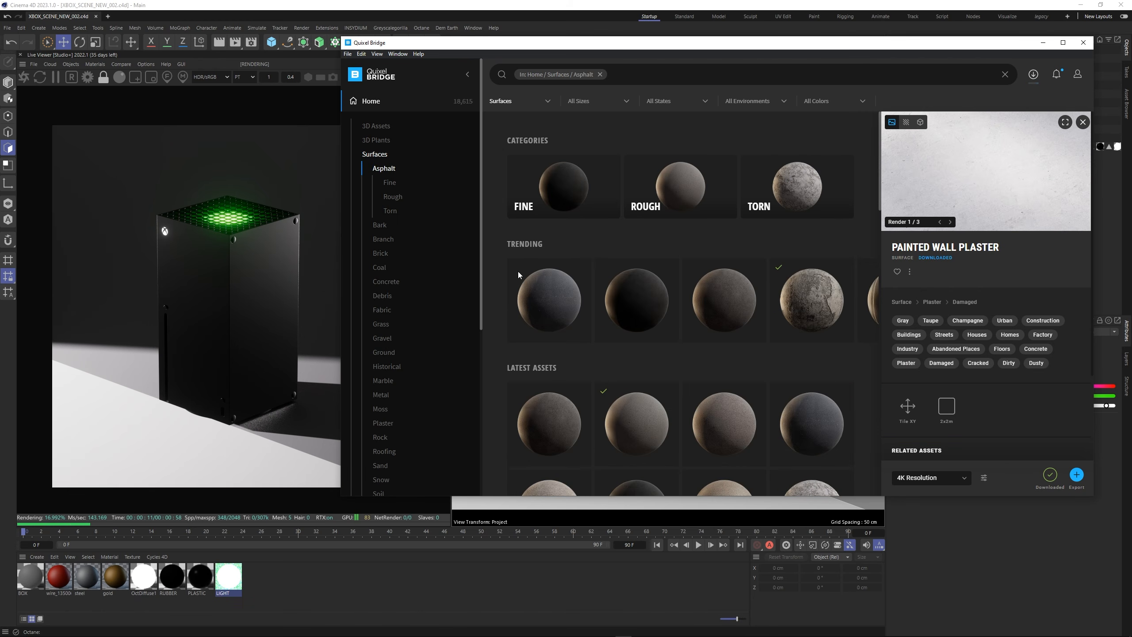
click(630, 303)
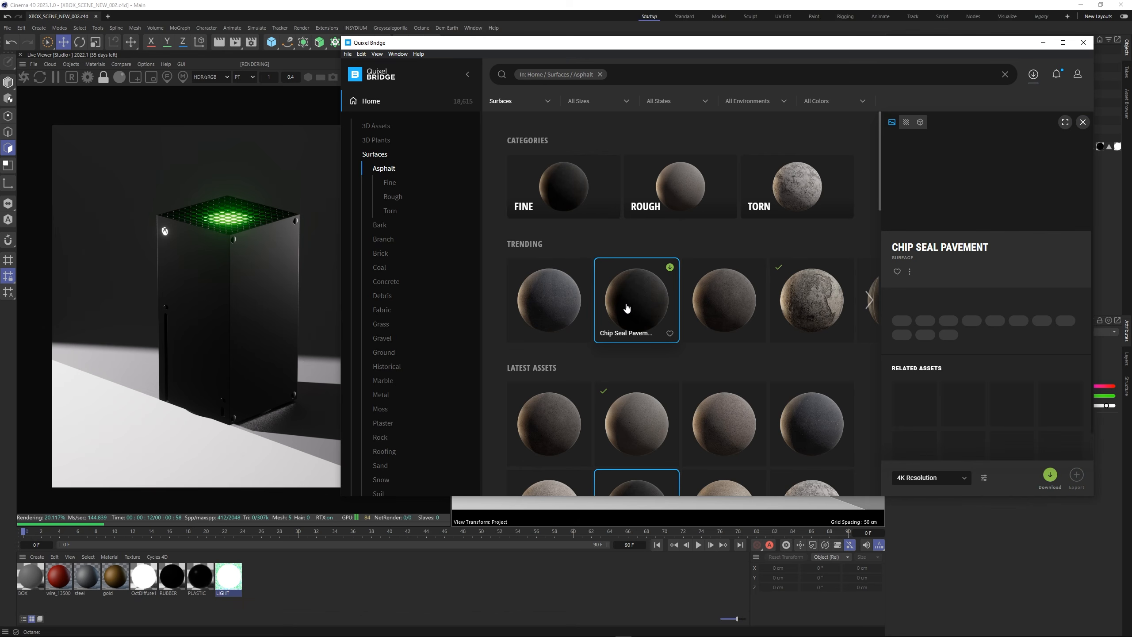
scroll(669, 349, down, 3)
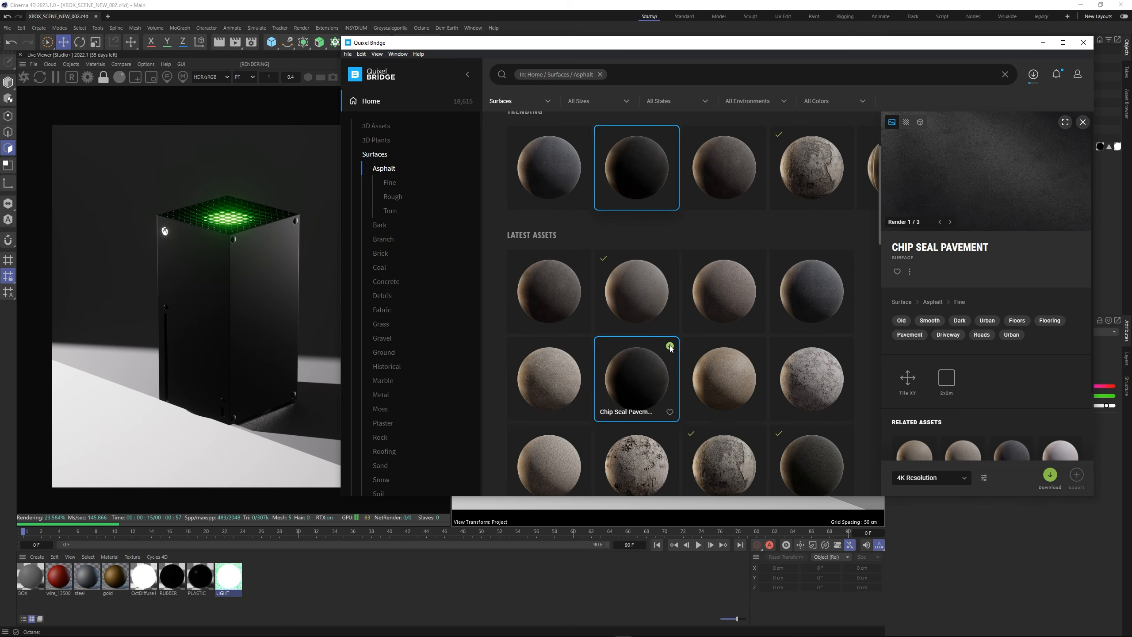
scroll(640, 356, down, 1)
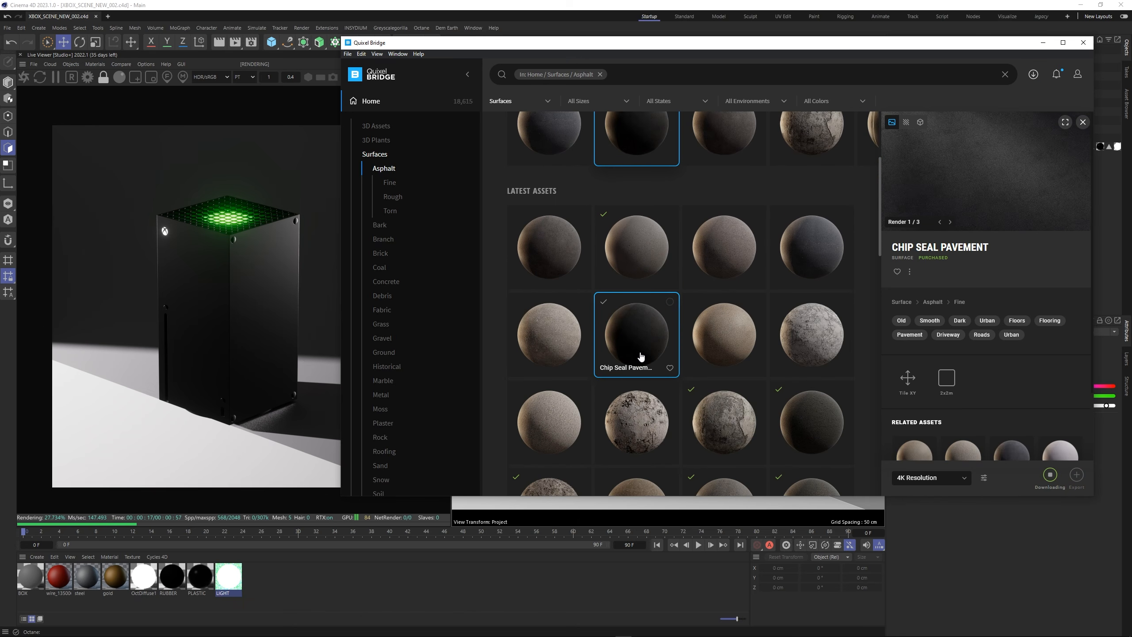
scroll(641, 356, down, 1)
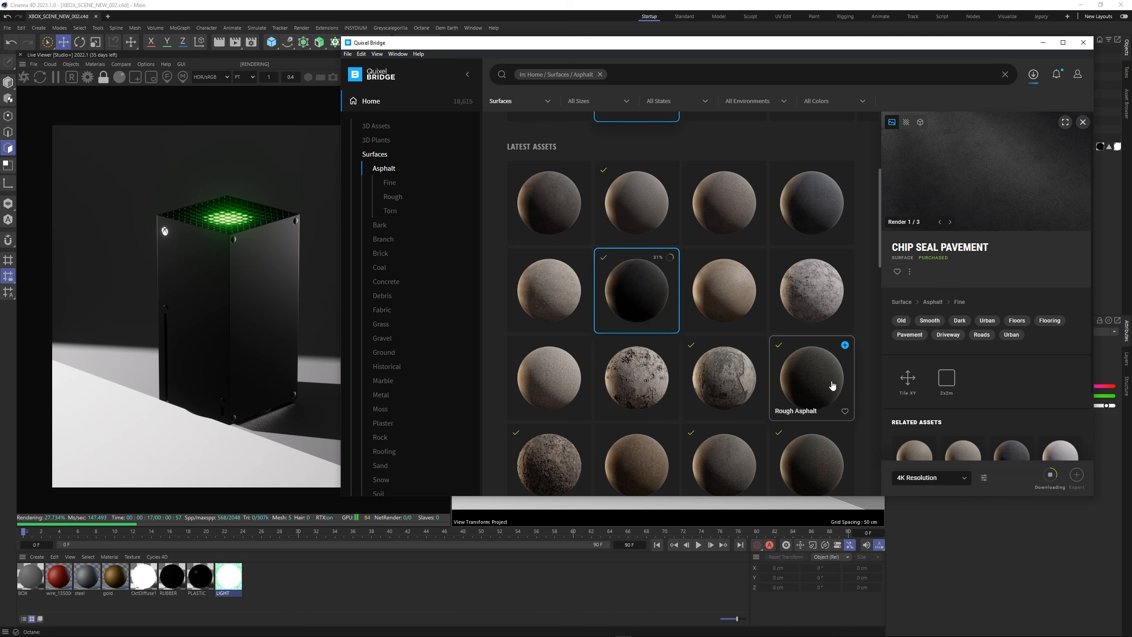
Compare the downloaded Rough Asphalt surfaces, export the lighter gray one to Cinema 4D and return to the scene.
click(832, 385)
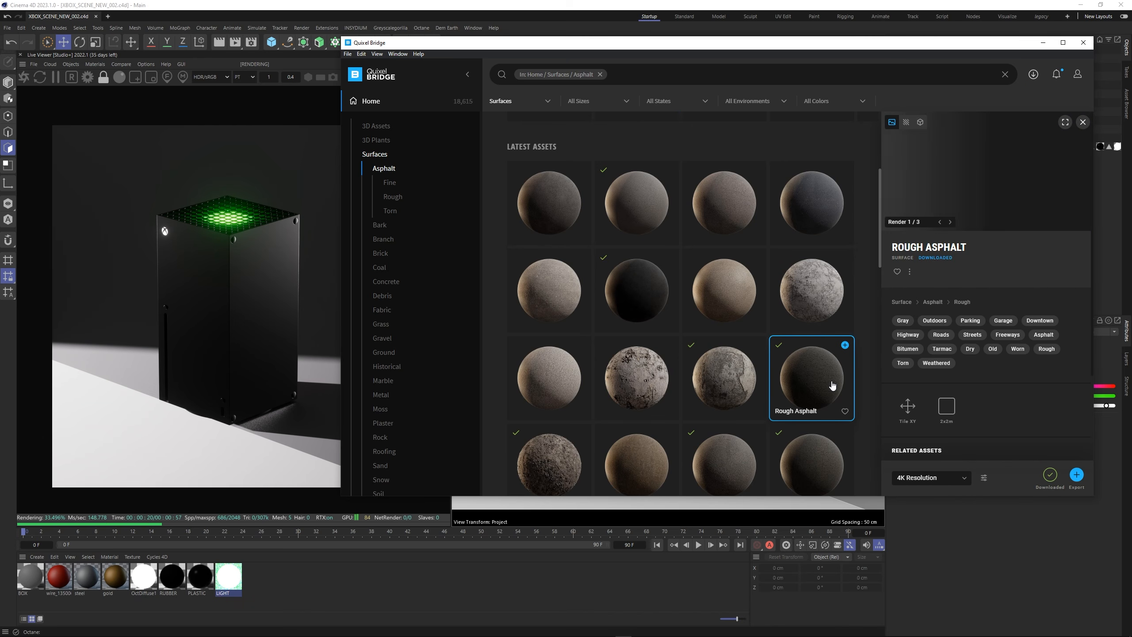
scroll(832, 385, down, 1)
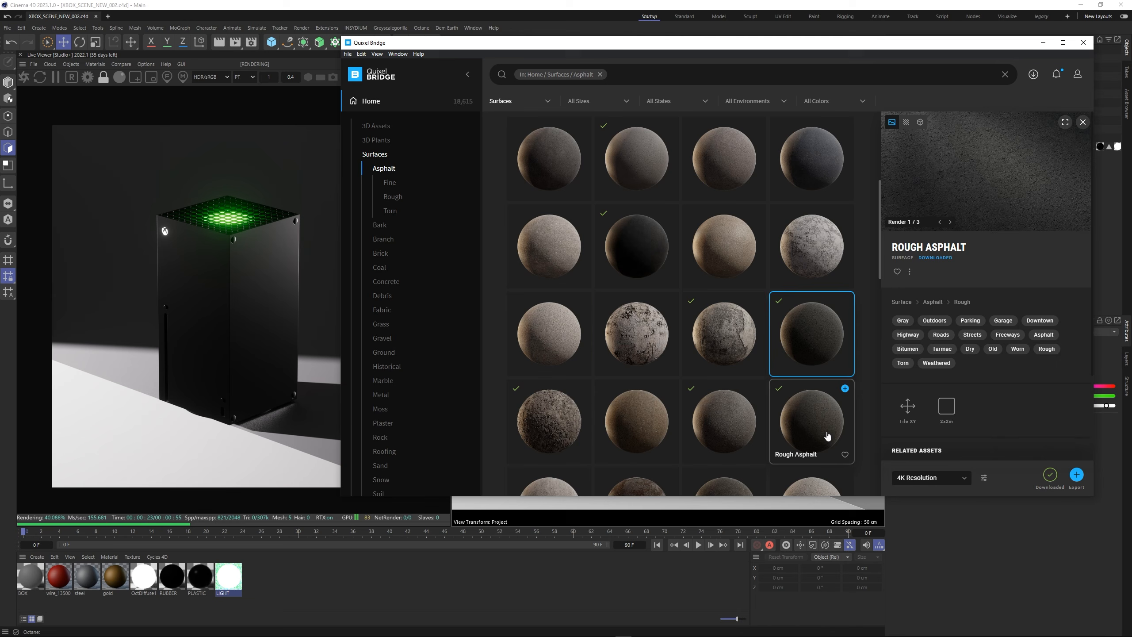
click(723, 426)
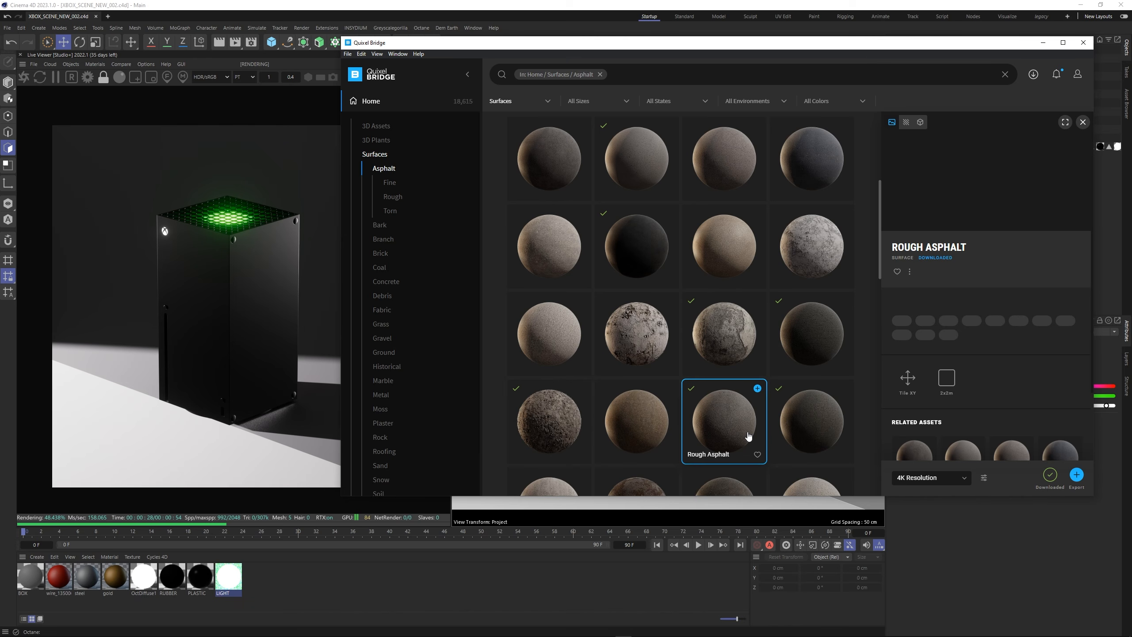
scroll(699, 395, down, 2)
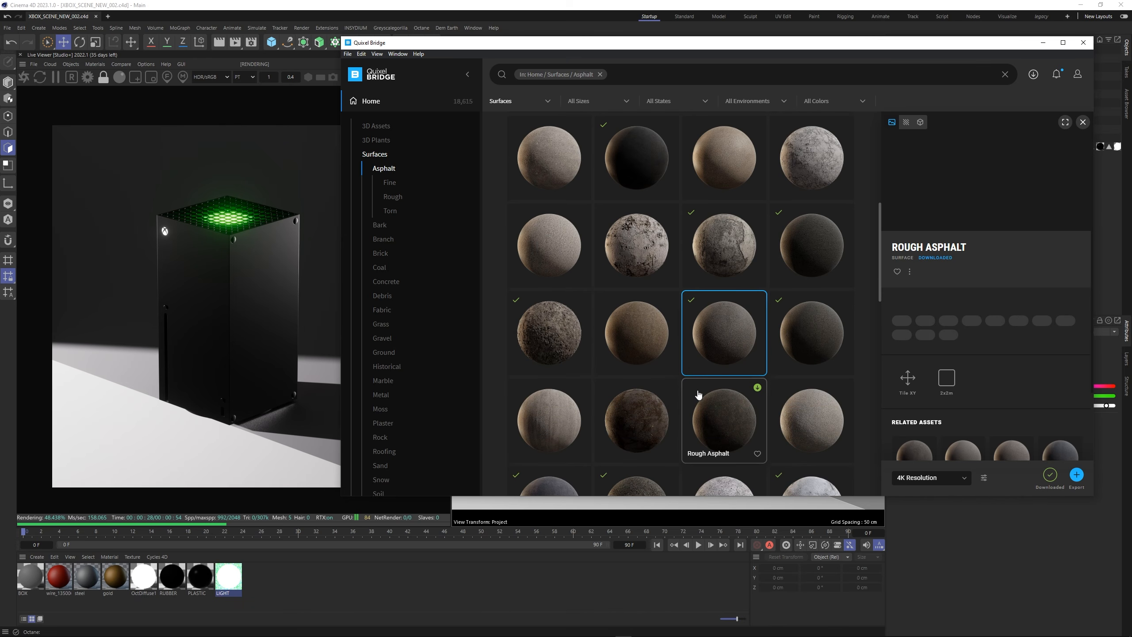
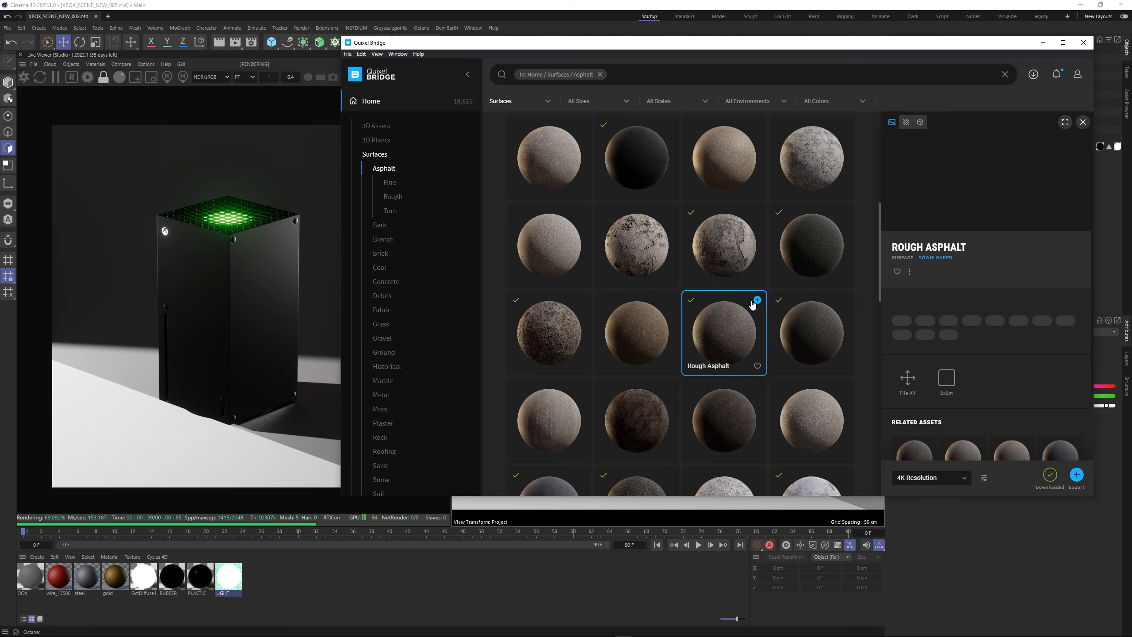
click(1043, 43)
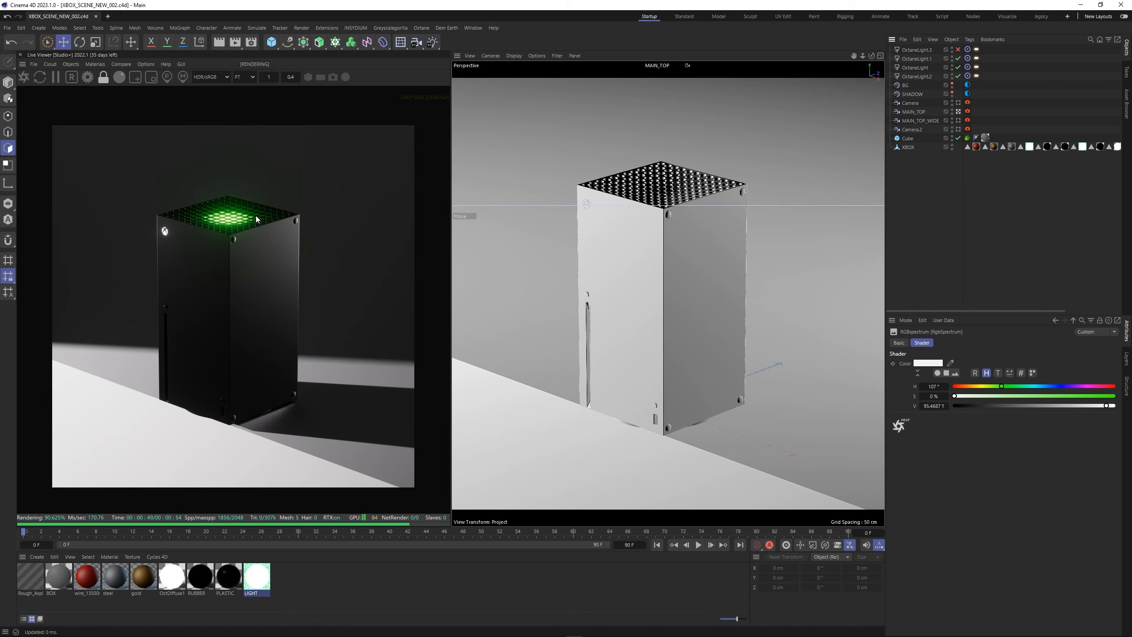
Replace the Cube's BOX material with the imported Rough_Asphalt material and open it in the Octane Node Editor.
click(32, 580)
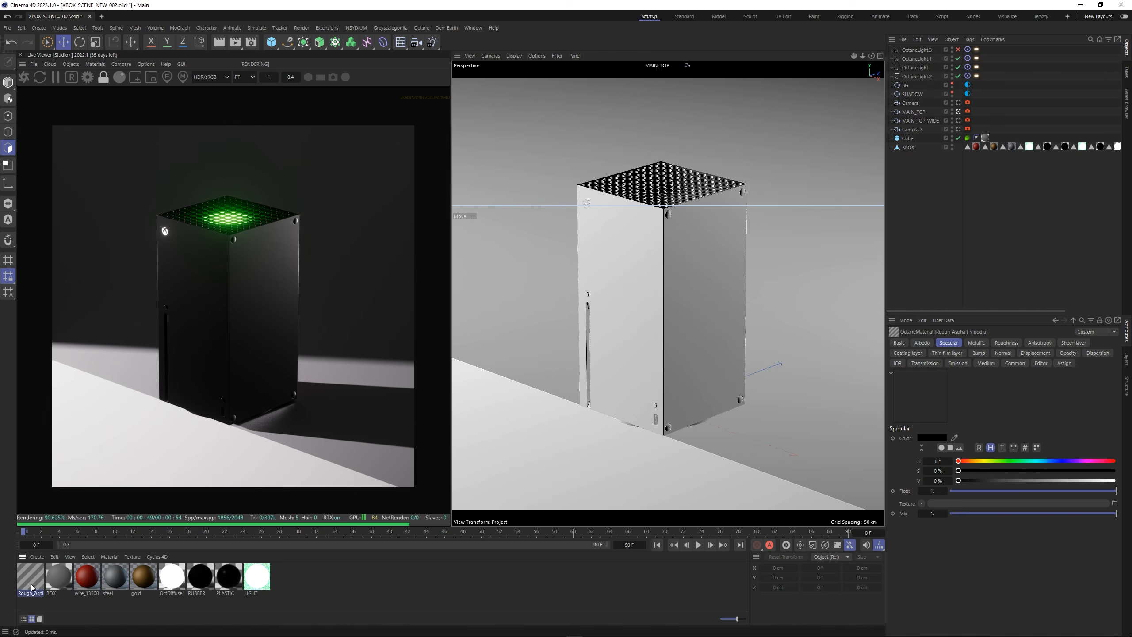
drag(988, 140, 987, 138)
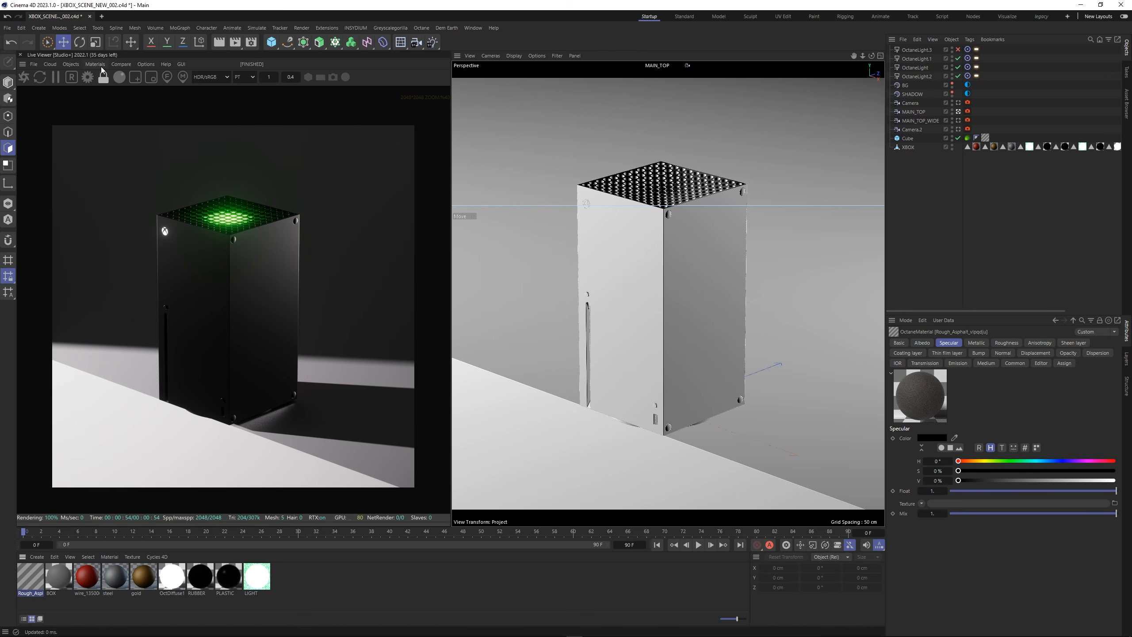
click(101, 67)
click(113, 87)
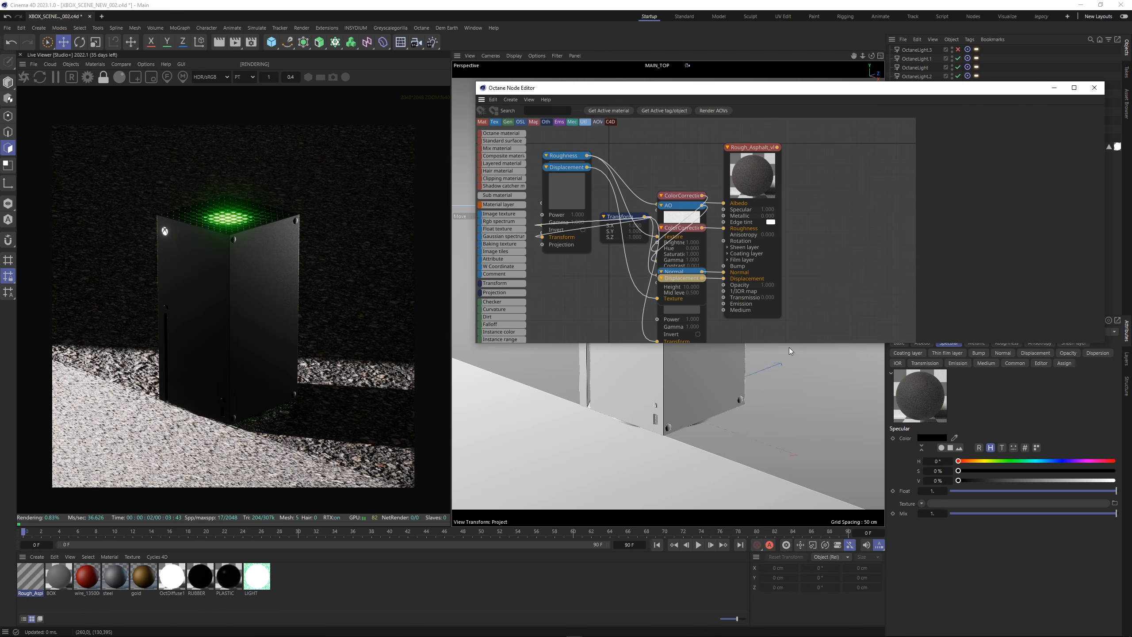
Enlarge the node editor and spread out the overlapping texture, color correction, displacement and Transform nodes into a readable layout.
drag(790, 343, 790, 568)
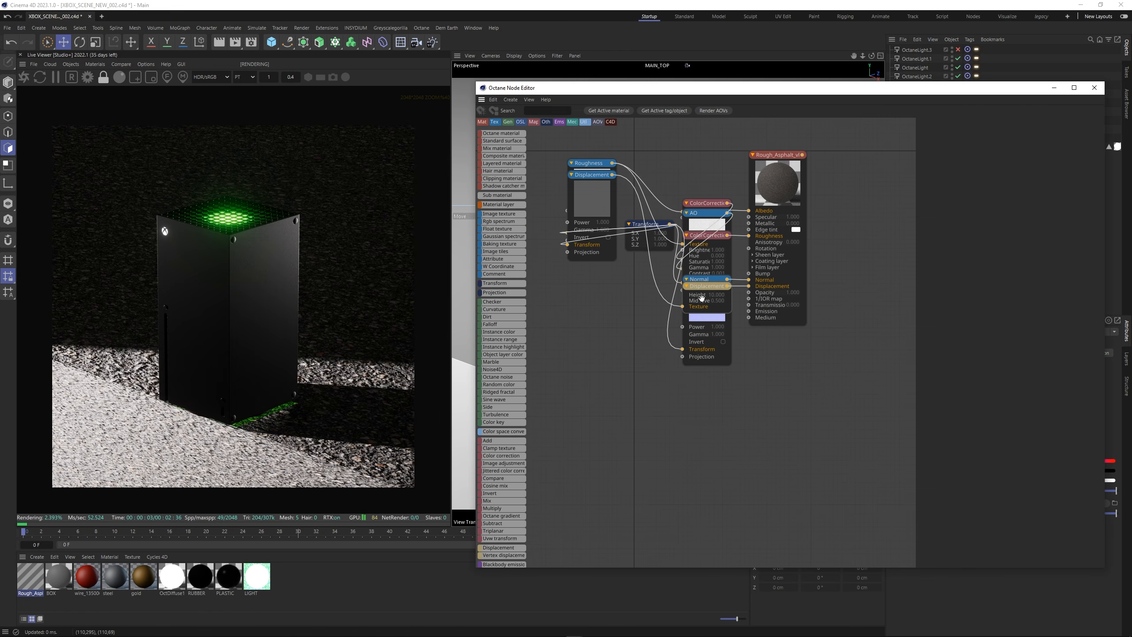
drag(701, 297, 746, 514)
drag(646, 224, 468, 364)
middle_drag(578, 298, 665, 296)
drag(677, 209, 675, 516)
drag(680, 185, 675, 119)
drag(671, 353, 674, 213)
drag(787, 211, 660, 290)
drag(798, 201, 782, 147)
drag(785, 233, 734, 202)
drag(770, 313, 644, 418)
click(546, 371)
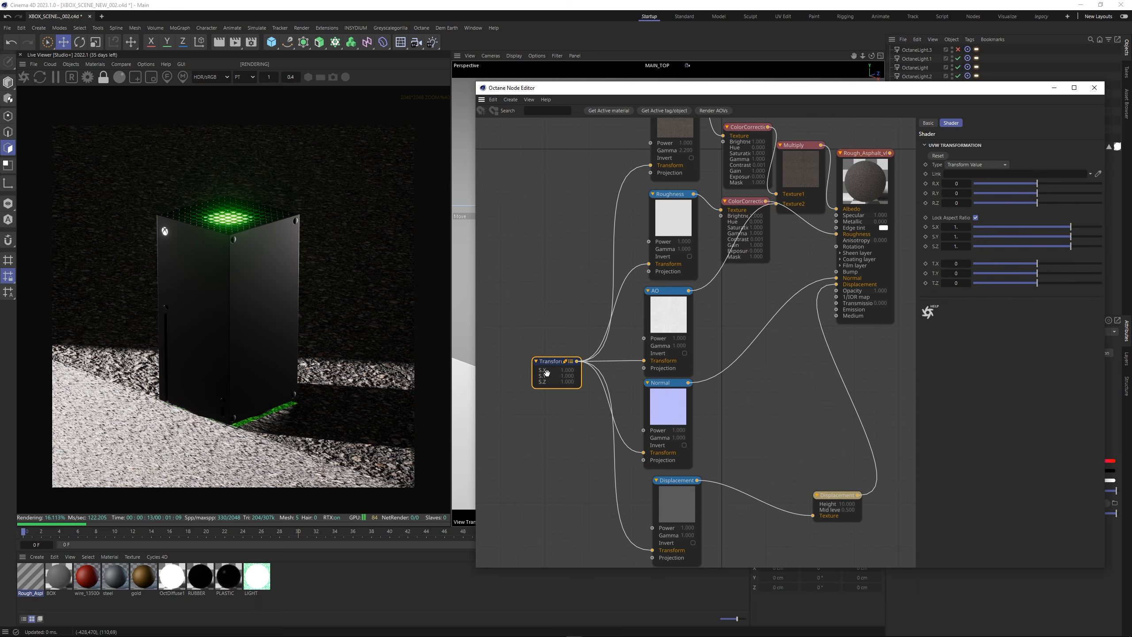
Add a Texture Projection node shared by the albedo, roughness, AO, normal and displacement textures, and set its projection to Box.
click(688, 150)
click(938, 293)
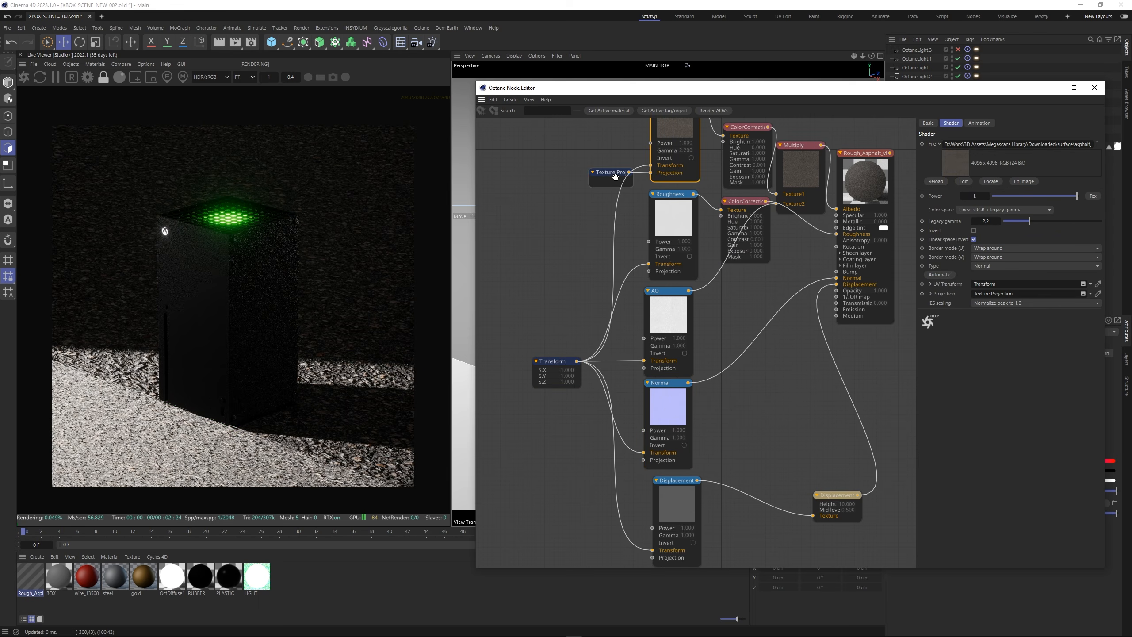
click(553, 334)
drag(572, 331, 650, 273)
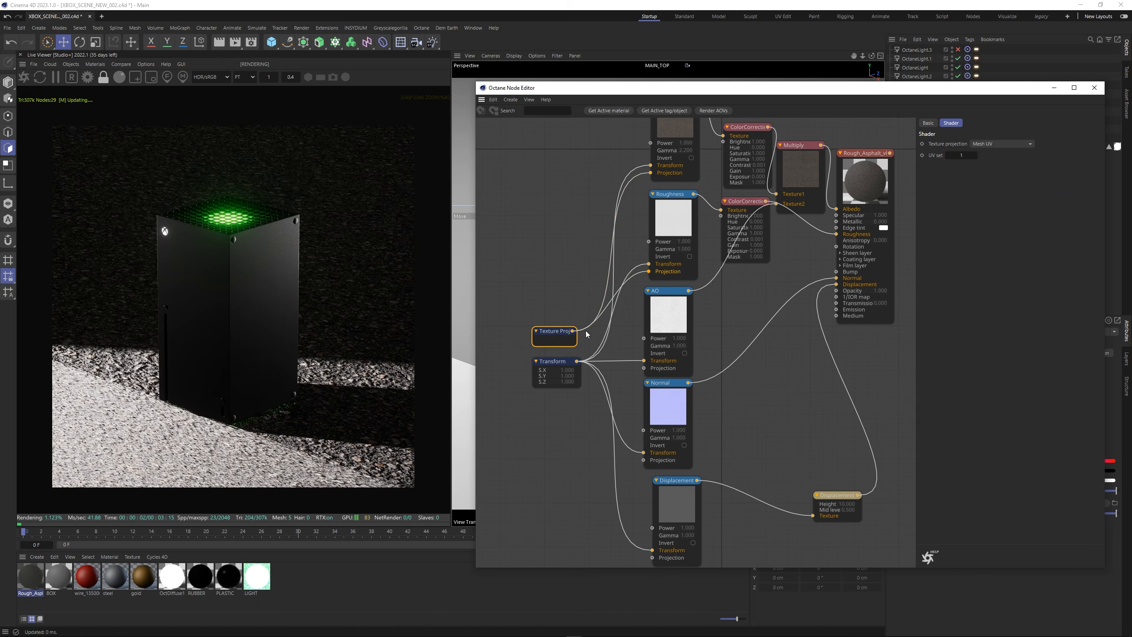
drag(572, 331, 638, 368)
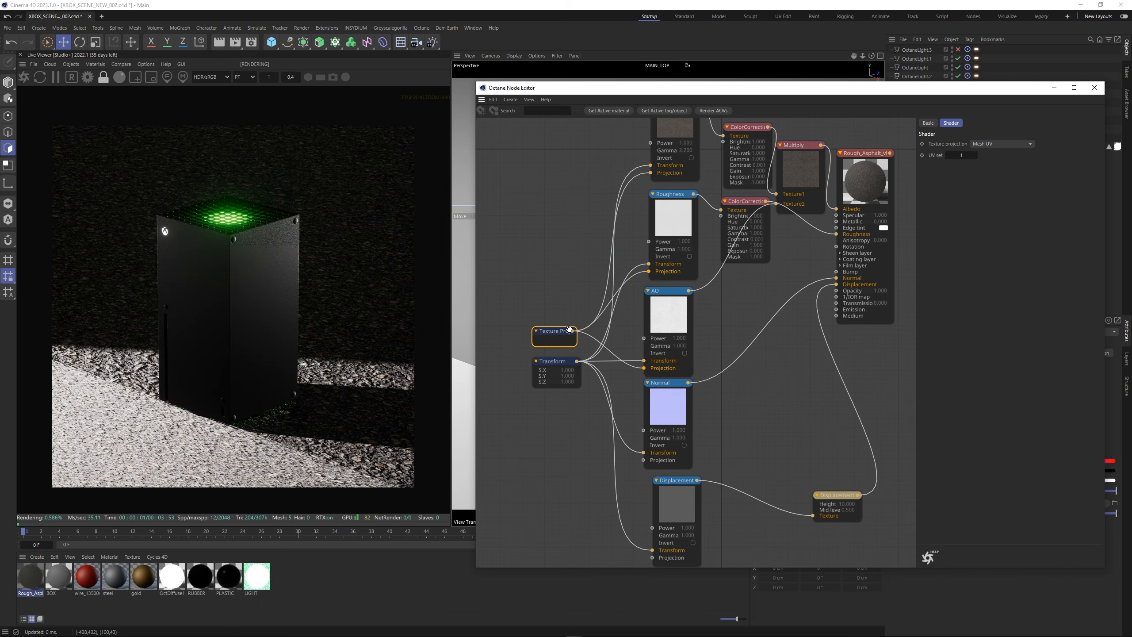
drag(572, 331, 643, 460)
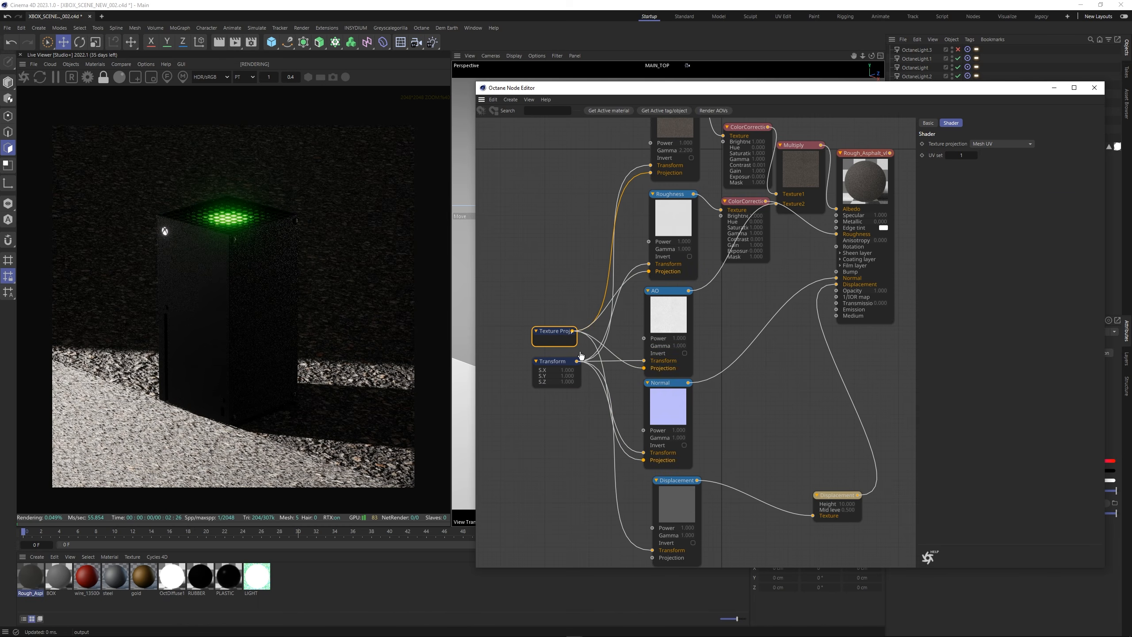
drag(577, 331, 653, 558)
click(981, 144)
click(986, 155)
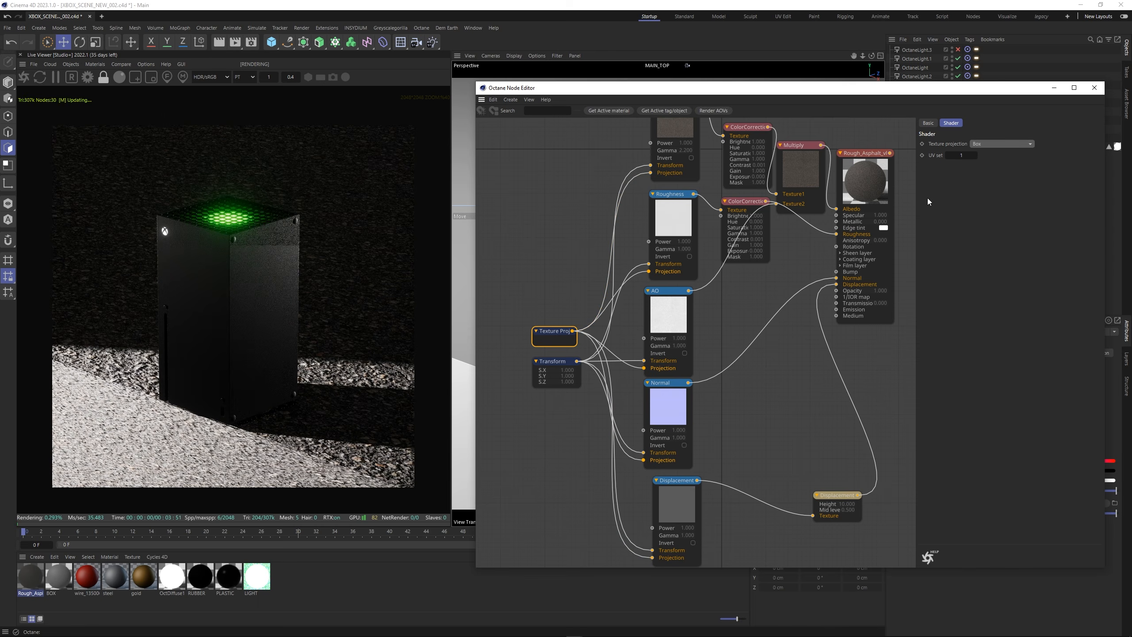
Set the asphalt Displacement node's level of detail to 4096x4096 and its mid level to about 0.096.
click(553, 361)
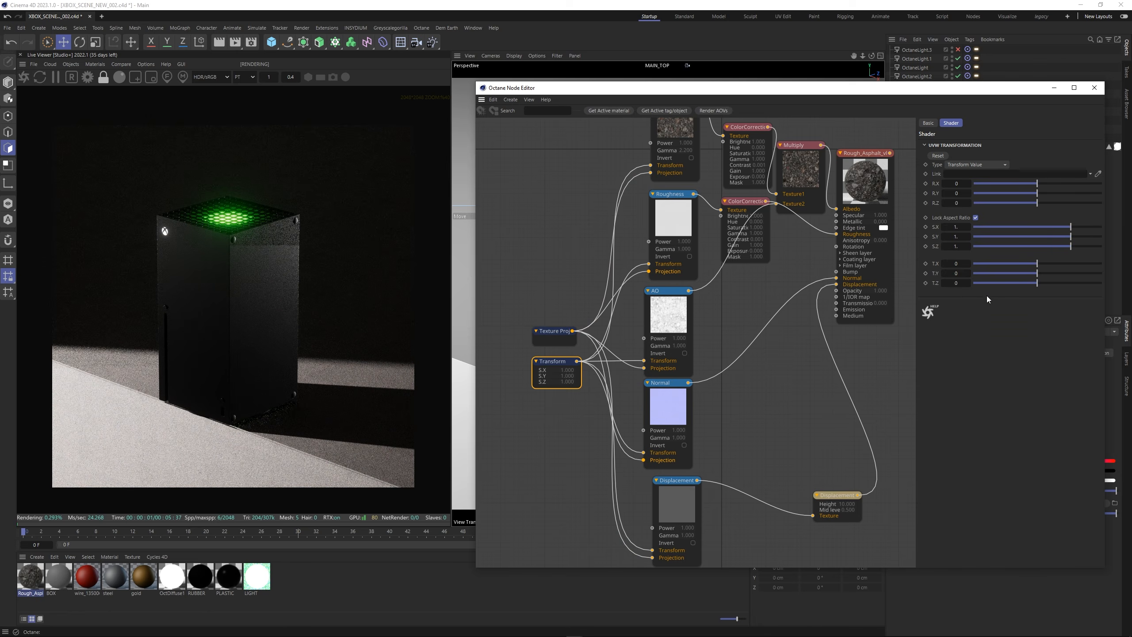
click(838, 495)
click(979, 213)
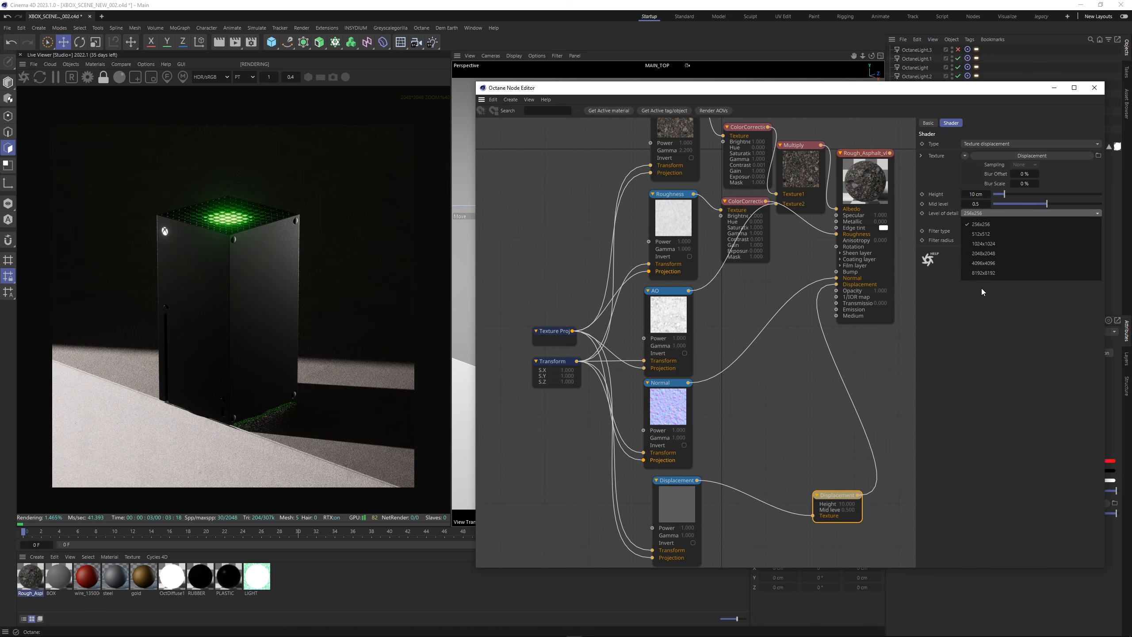
click(979, 266)
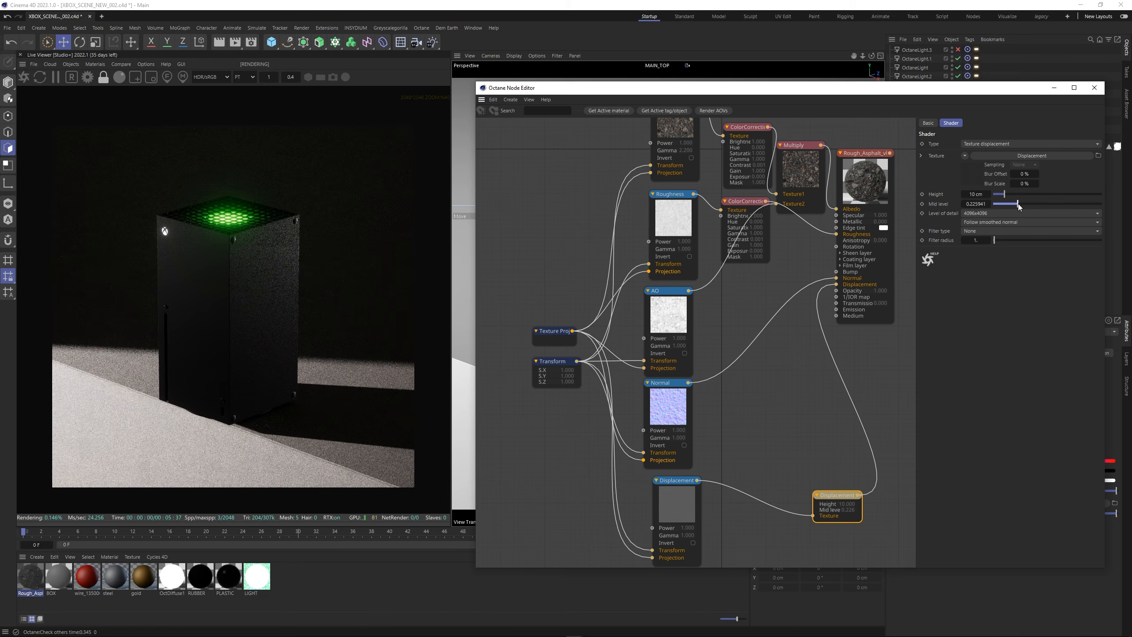
drag(1020, 205, 1005, 204)
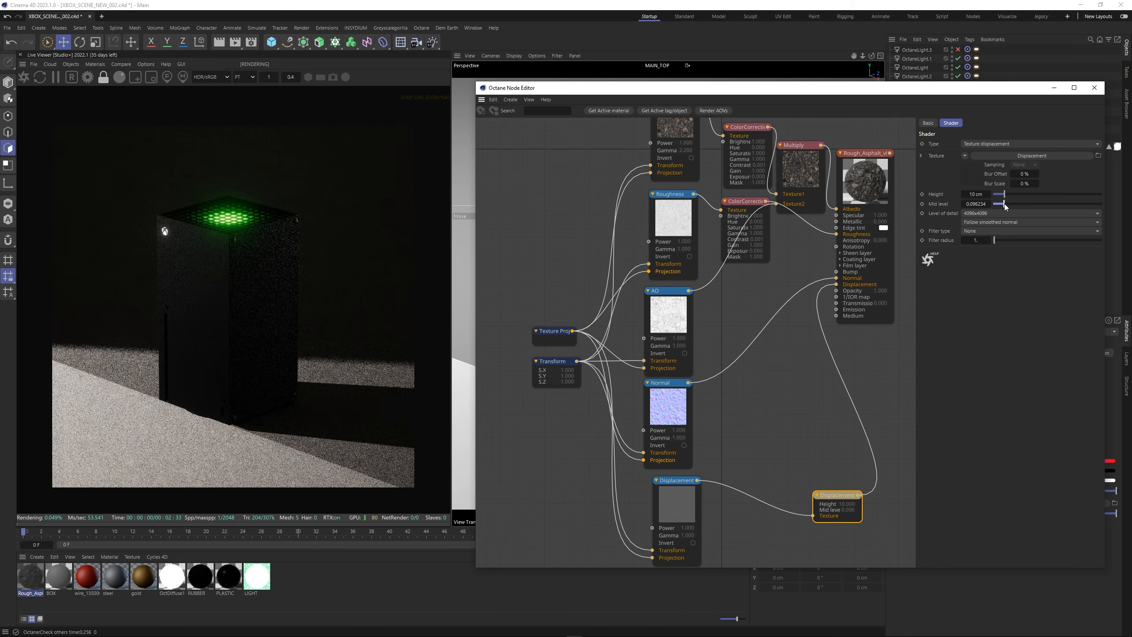
Scale the asphalt textures uniformly to about 2.18 in the Transform node and check the floor around the console's base.
click(555, 366)
drag(1038, 227, 1083, 229)
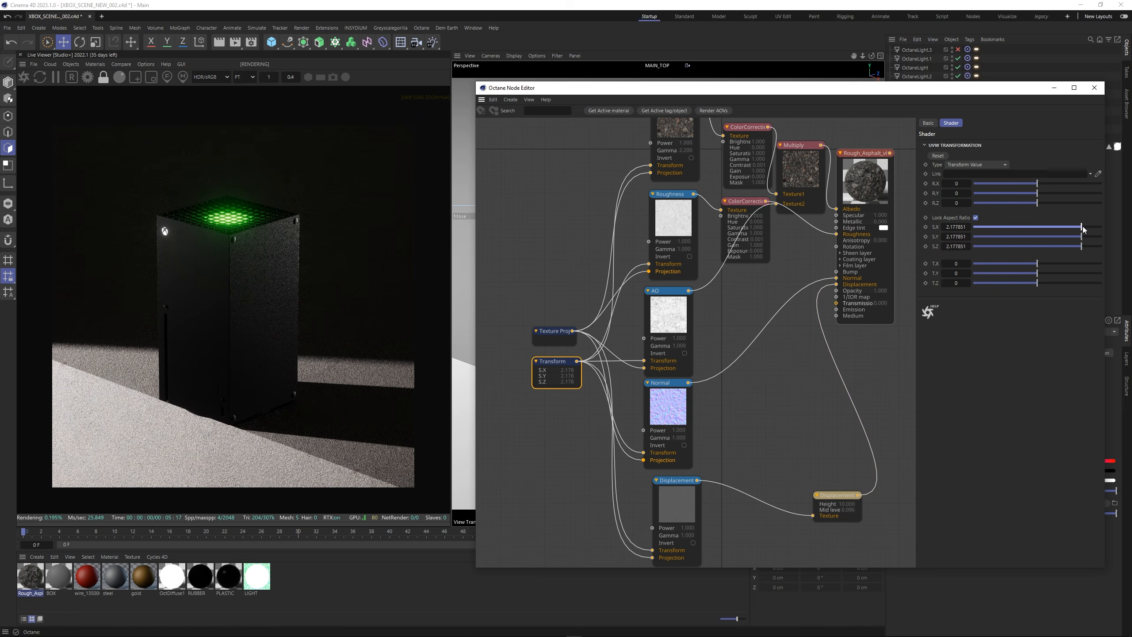
scroll(310, 341, up, 2)
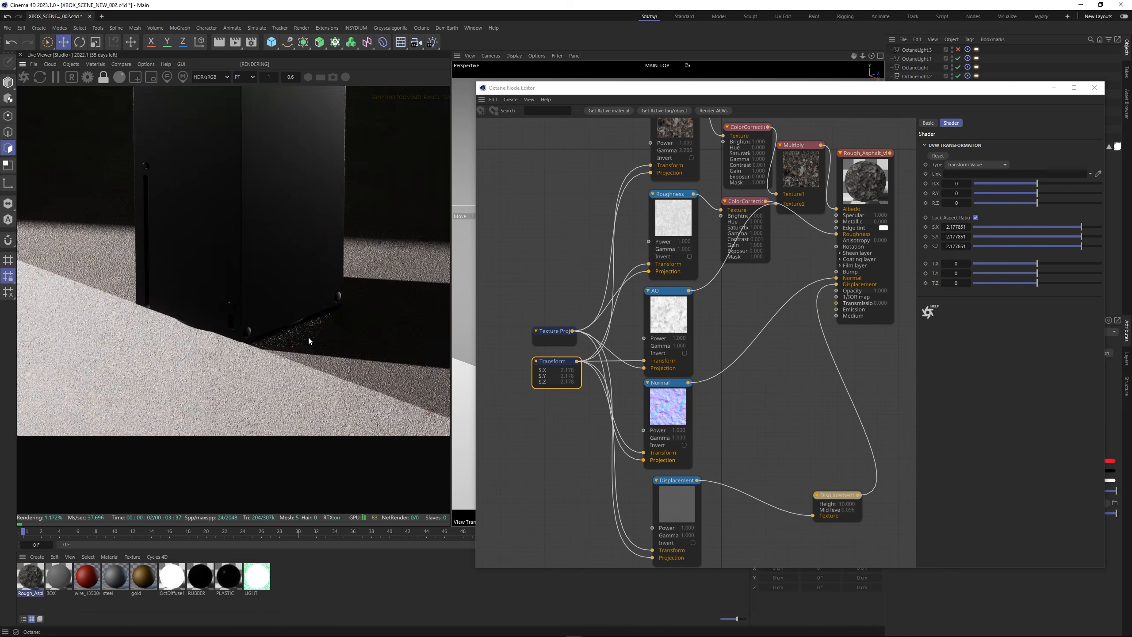
scroll(250, 289, up, 2)
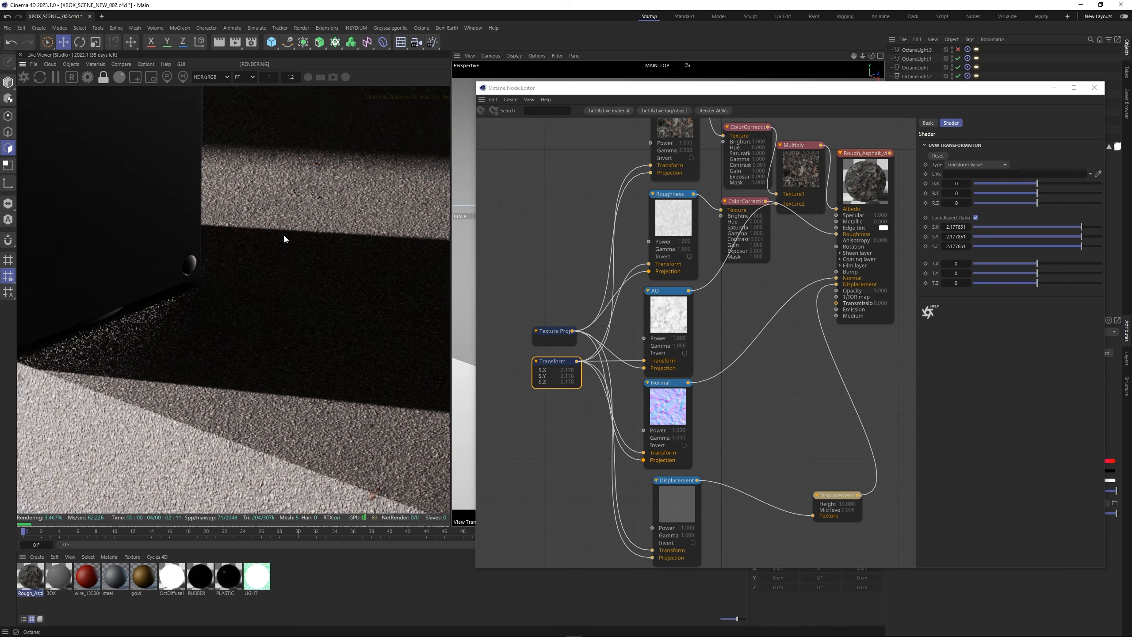
drag(284, 239, 267, 186)
Set the albedo ColorCorrection node's saturation to about 0.22 and gamma to about 1.62.
middle_drag(735, 214, 756, 246)
click(766, 166)
drag(1023, 213, 1050, 227)
middle_drag(811, 428, 786, 410)
Examine the asphalt around the console's base up close and in full frame in the live render, and close the node editor.
drag(89, 276, 321, 351)
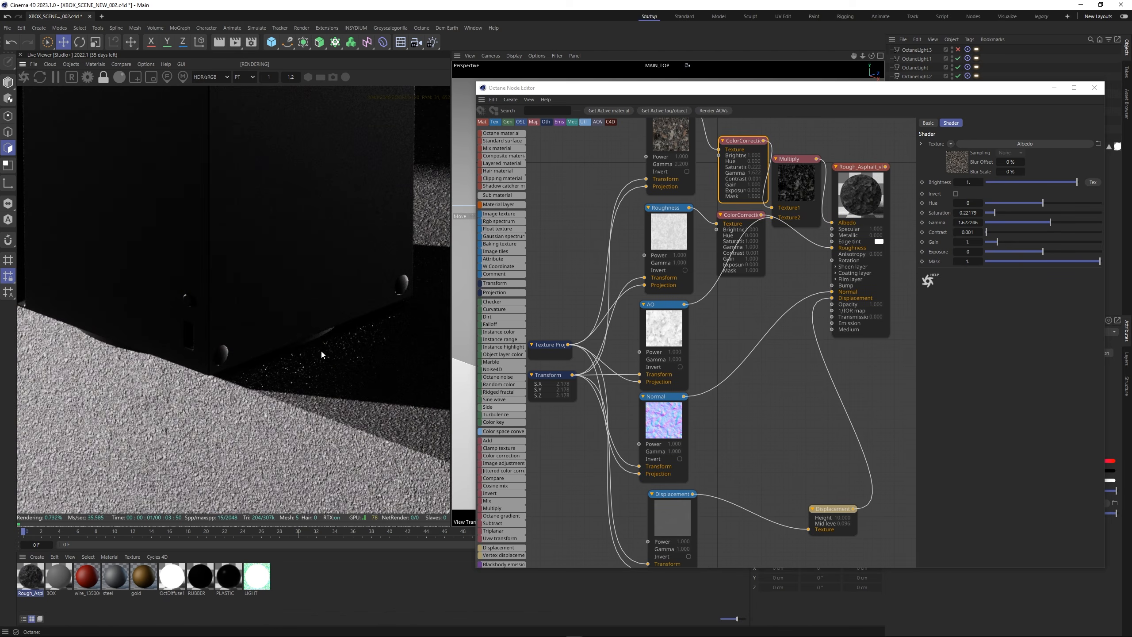
scroll(322, 350, down, 7)
drag(237, 244, 266, 449)
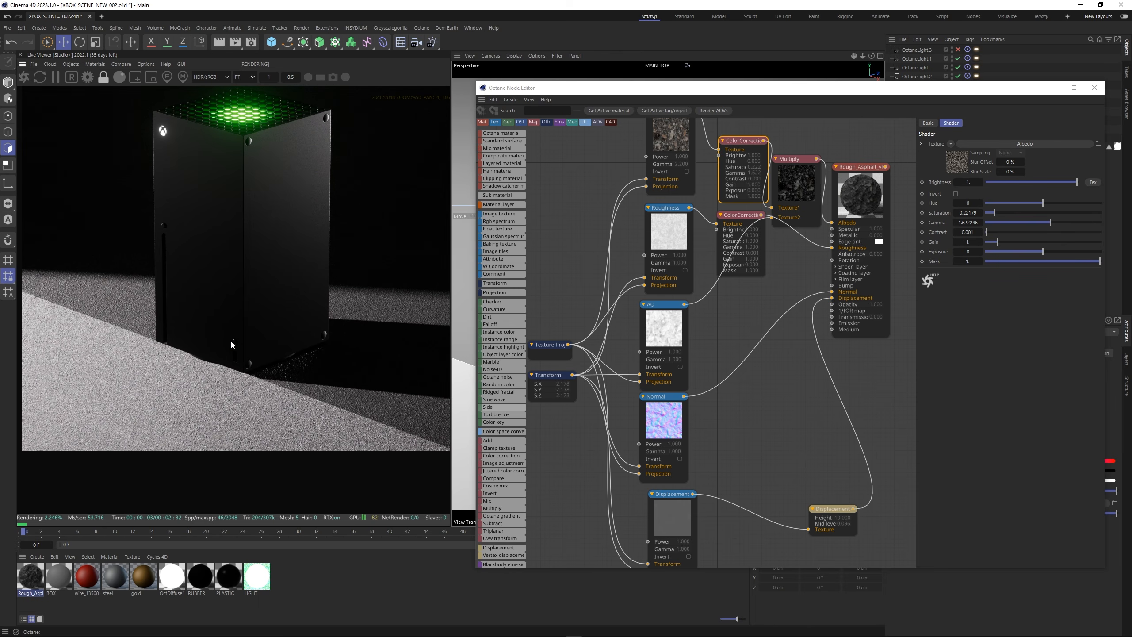
scroll(231, 344, up, 8)
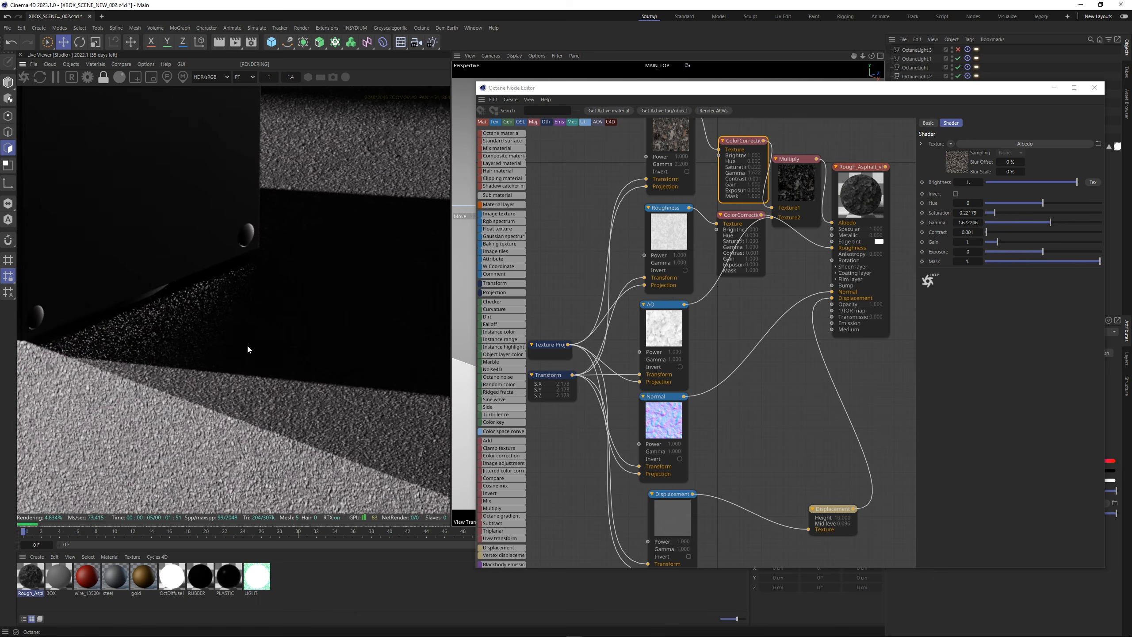
scroll(252, 355, up, 1)
scroll(292, 320, down, 10)
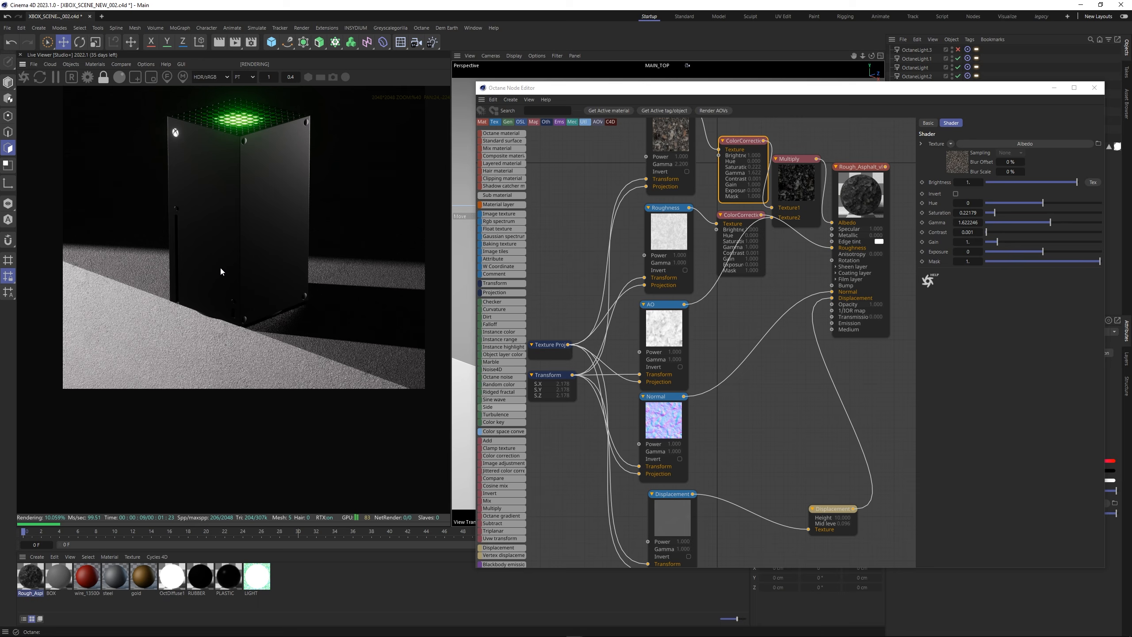
middle_drag(220, 265, 209, 366)
click(1094, 87)
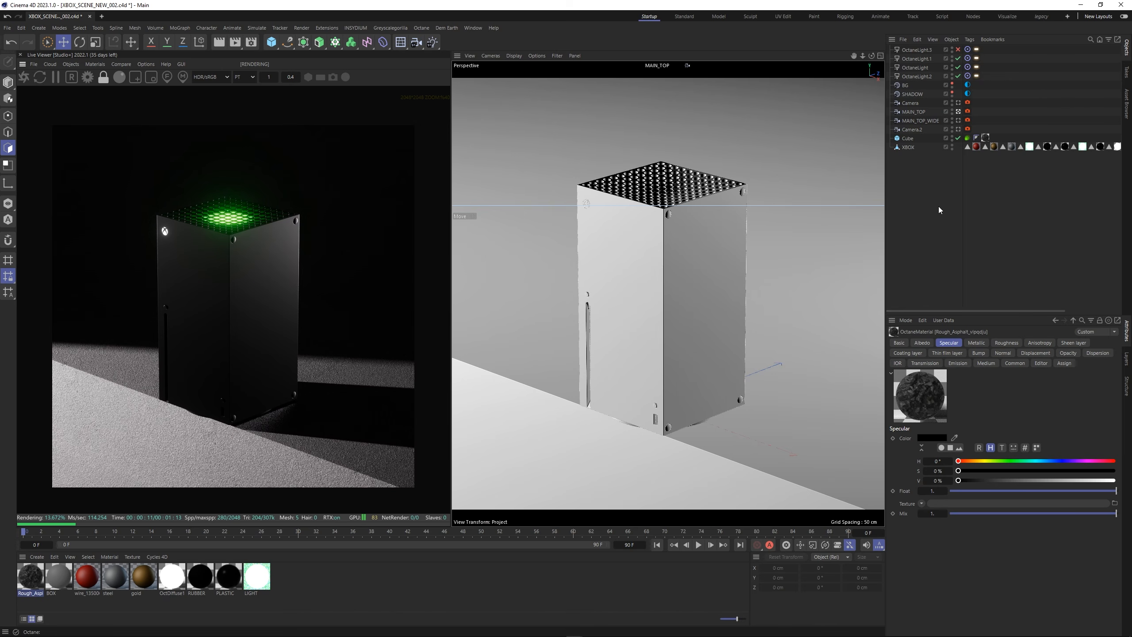
Duplicate the Cube and disable both the original and the copy.
ctrl+drag(910, 143, 910, 143)
click(959, 138)
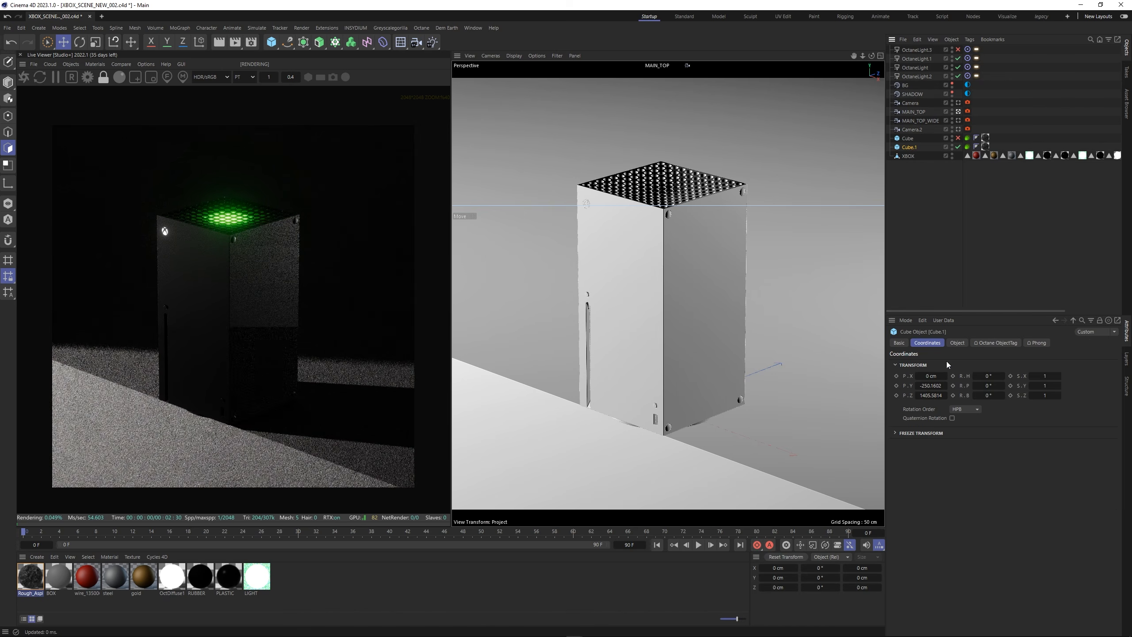
click(958, 147)
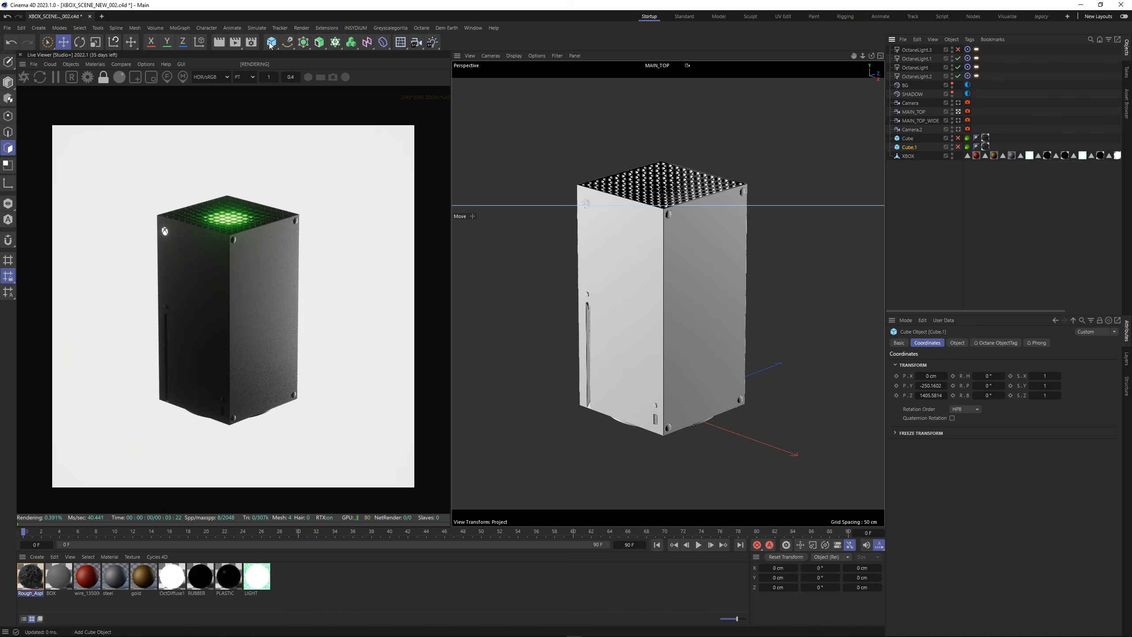
Add a Plane as the new floor and set its width and height to 6000 cm.
click(271, 42)
click(350, 73)
click(957, 343)
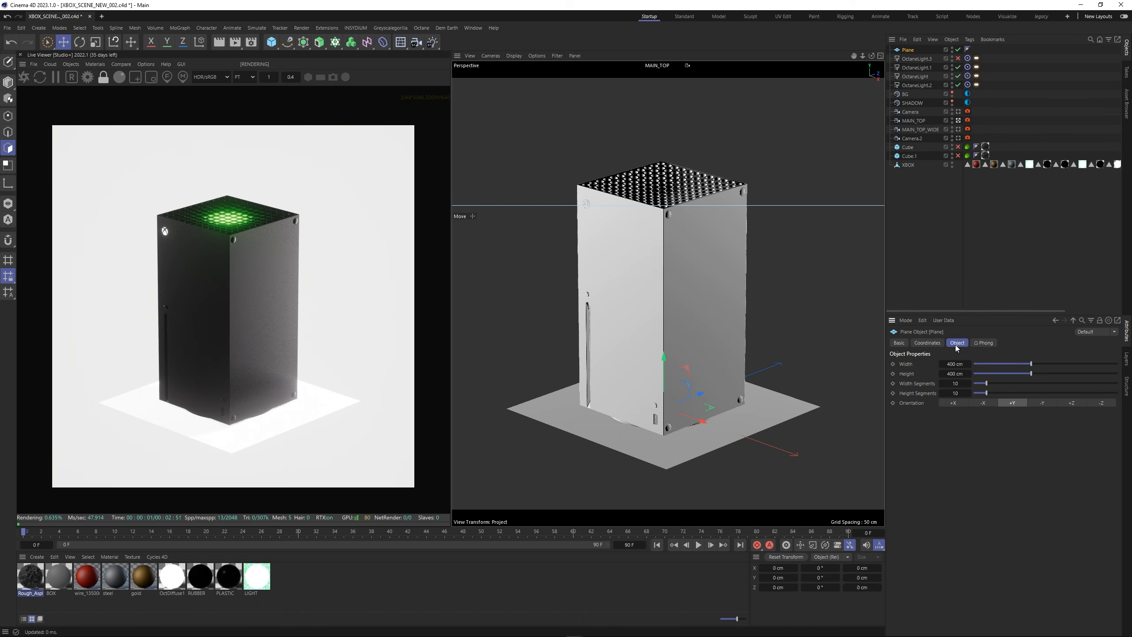
click(954, 374)
text(4000)
key(Return)
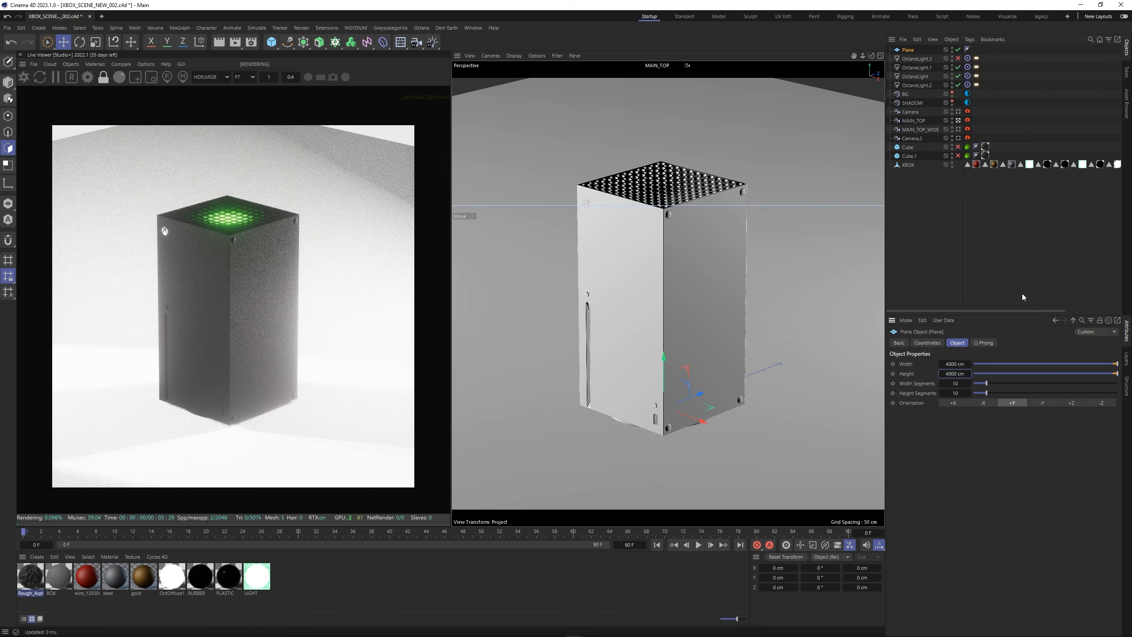
click(954, 374)
text(6000)
key(Return)
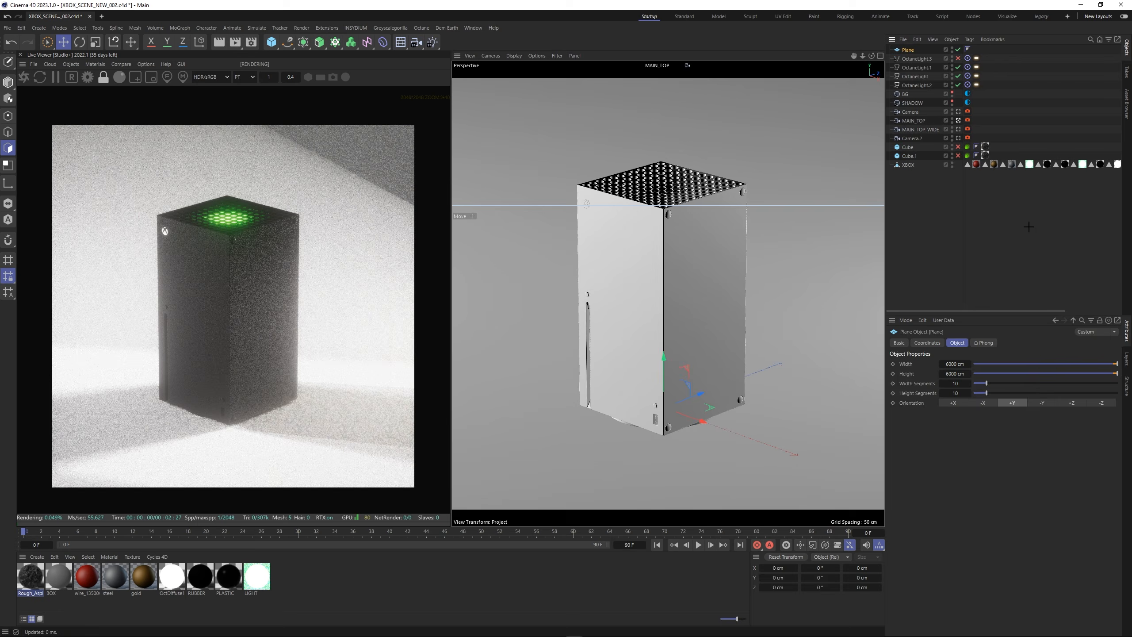
Apply the Rough_Asphalt material to the Plane and move the Plane below Cube.1 in the object hierarchy.
click(1029, 227)
drag(901, 53, 908, 52)
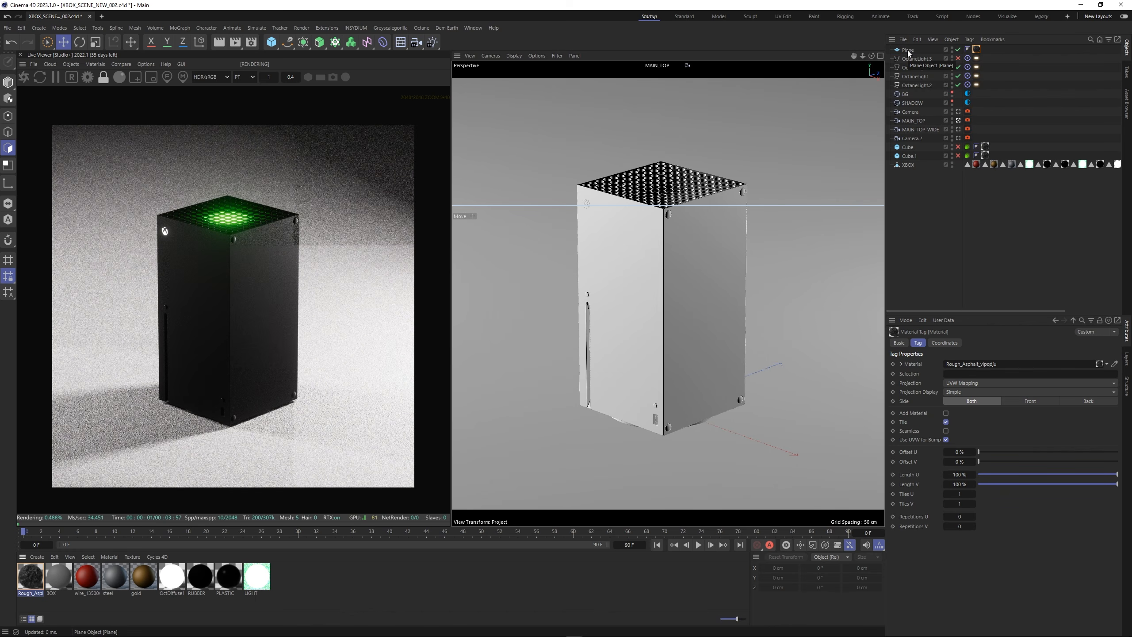
drag(911, 159, 910, 160)
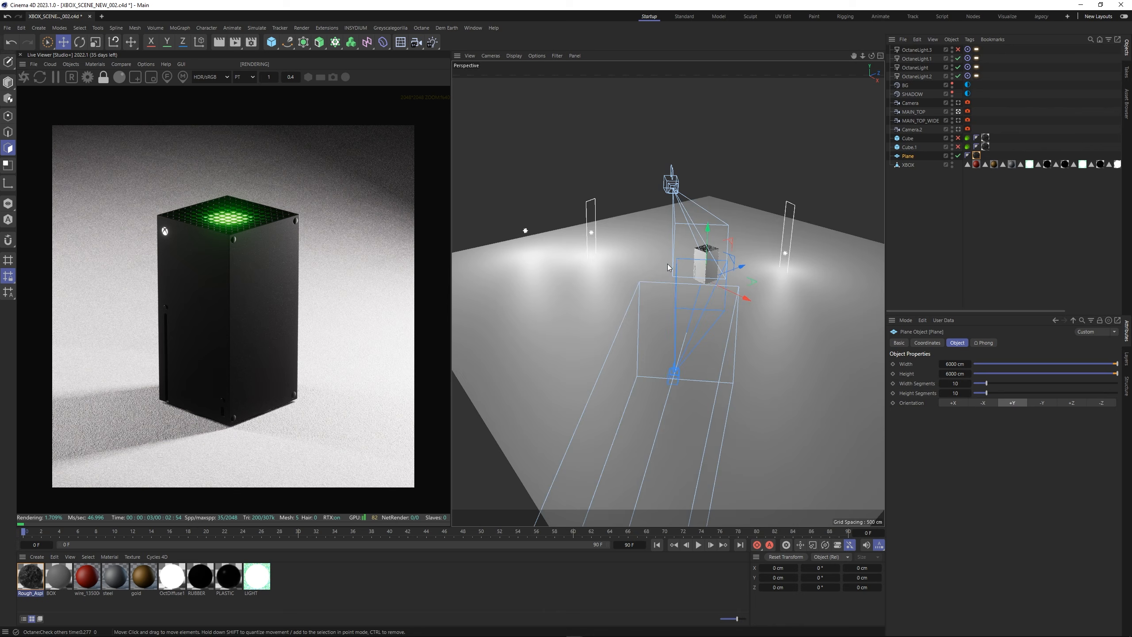
Copy the cube's Octane ObjectTag to the Plane so it uses the same light pass mask.
mouse_move(667, 264)
alt+mouse_down()
mouse_move(637, 237)
mouse_move(660, 278)
alt+mouse_up()
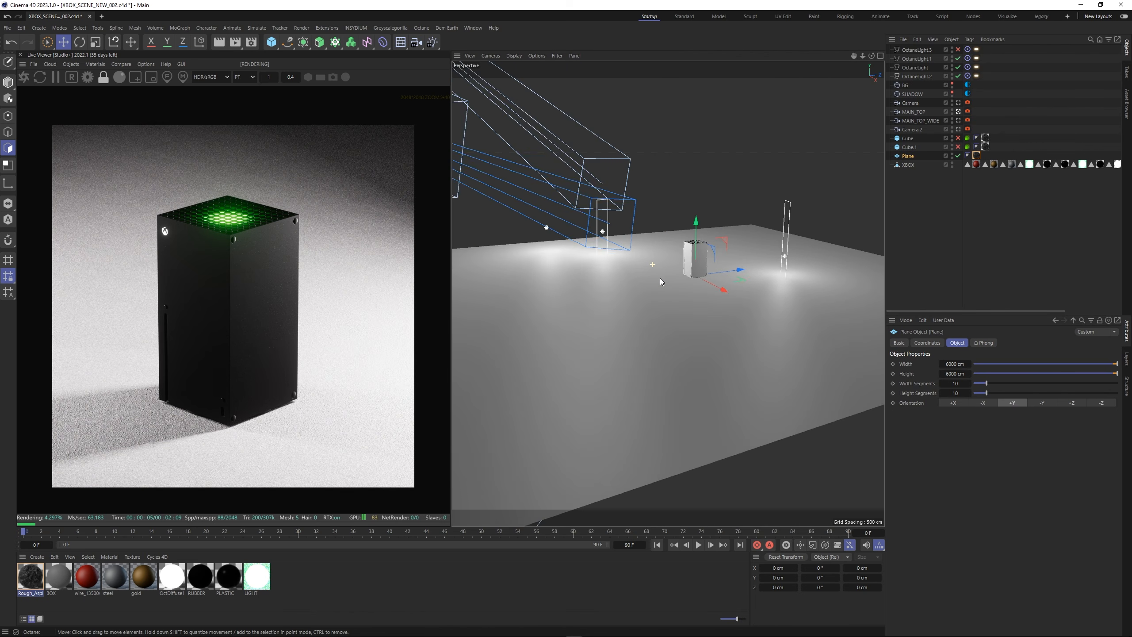
click(1021, 135)
drag(971, 157, 973, 156)
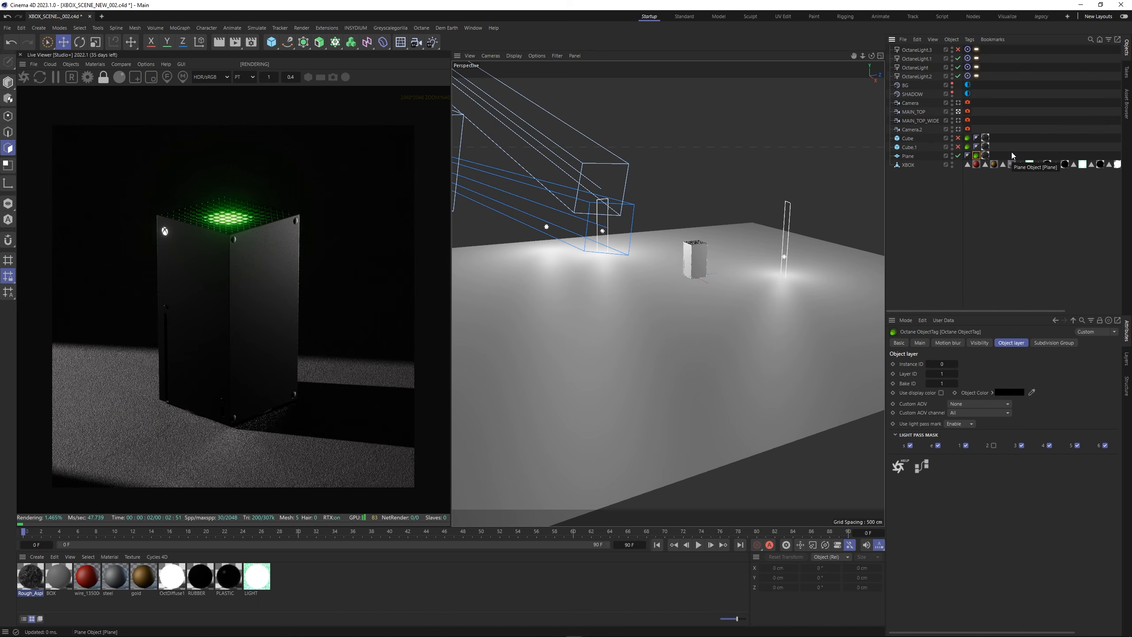
click(989, 76)
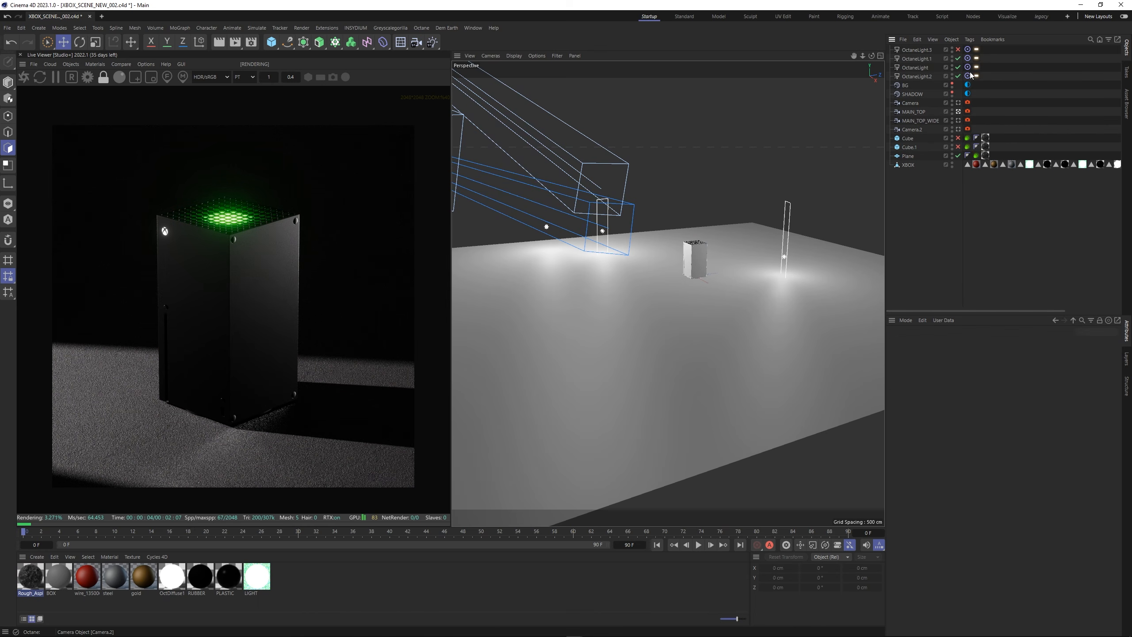
click(976, 76)
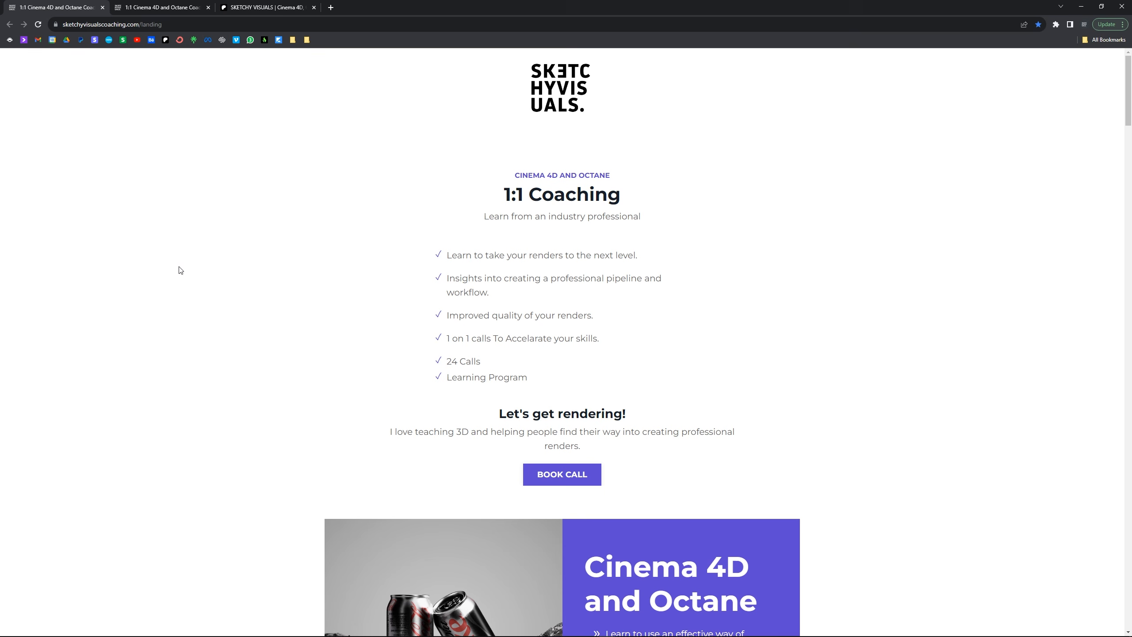
Read through the 1:1 Coaching landing page in the browser, from the introduction and module descriptions to the weekly calls section.
scroll(177, 254, down, 2)
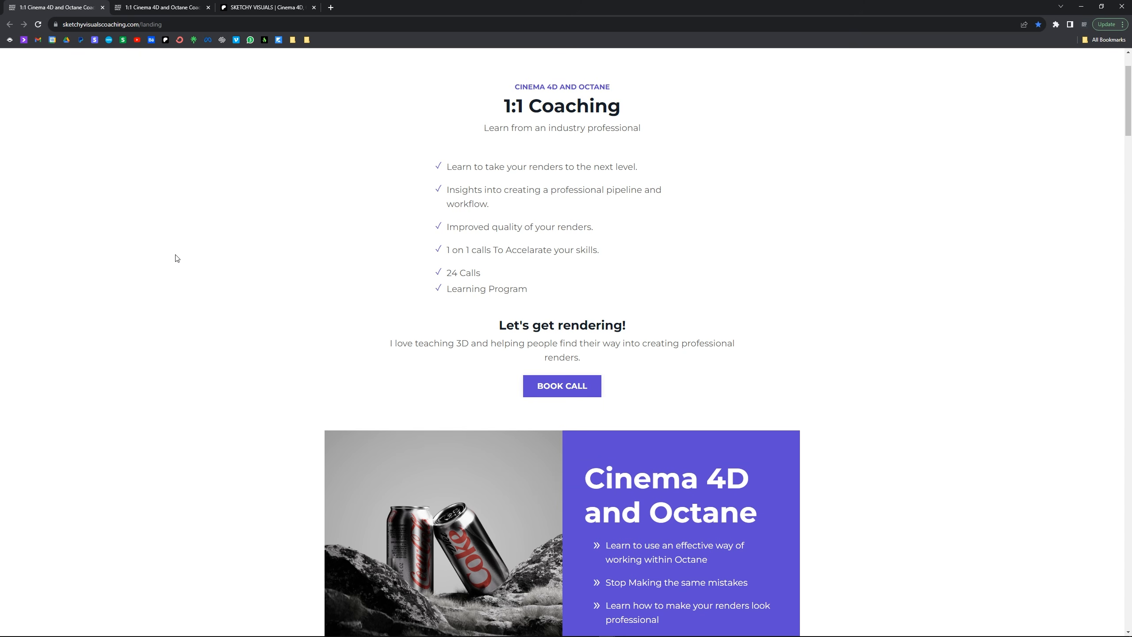
scroll(219, 295, down, 20)
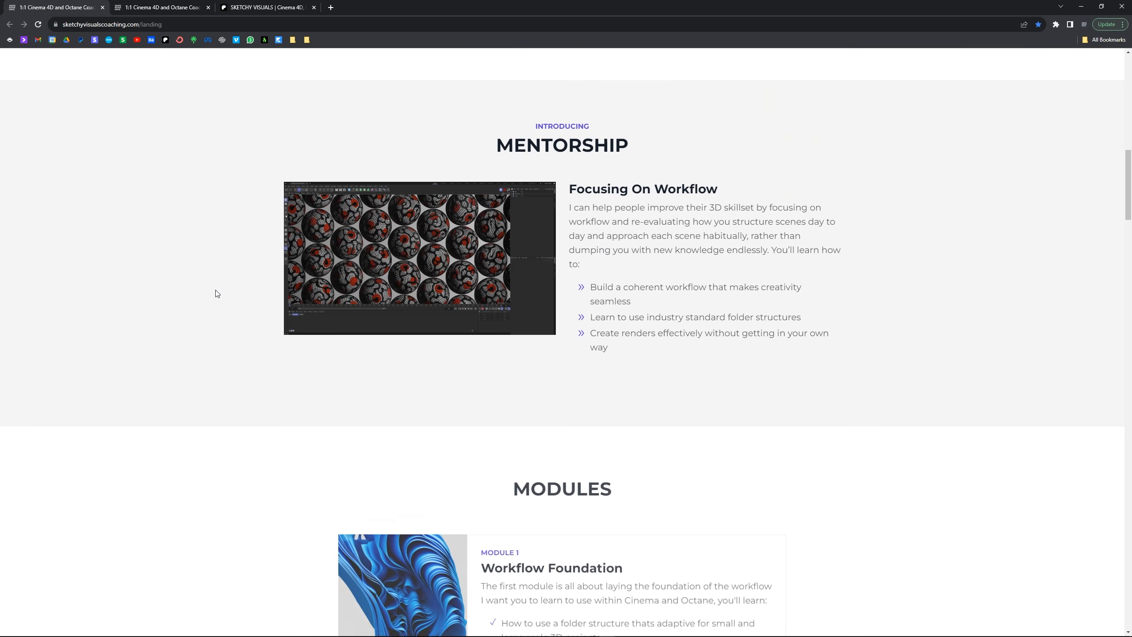
scroll(215, 291, down, 5)
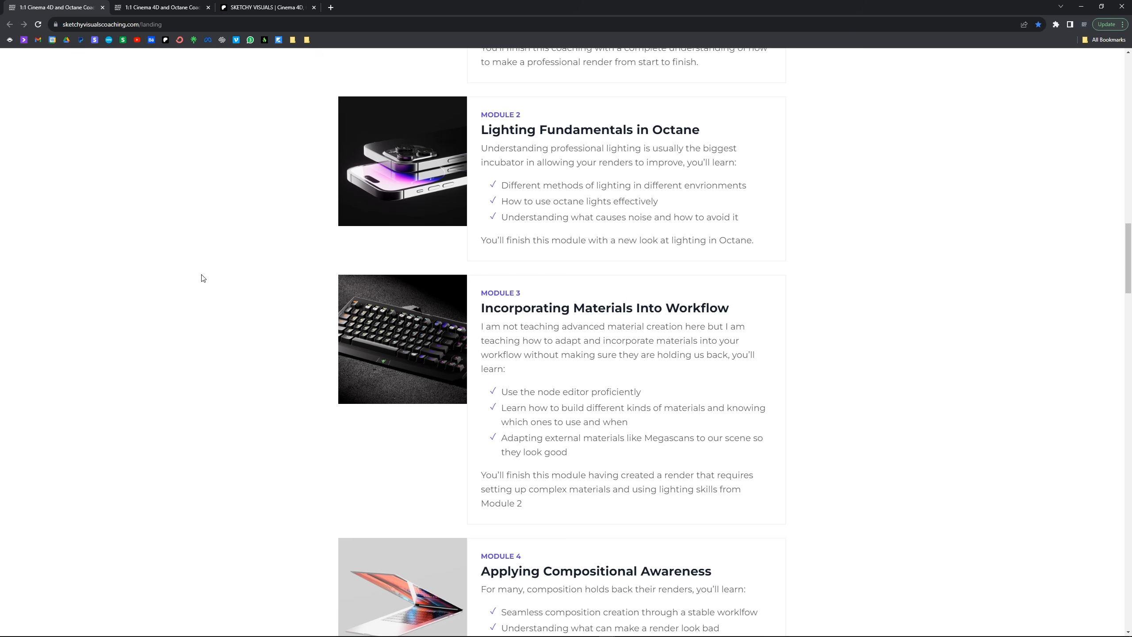
scroll(202, 276, down, 2)
scroll(203, 275, up, 7)
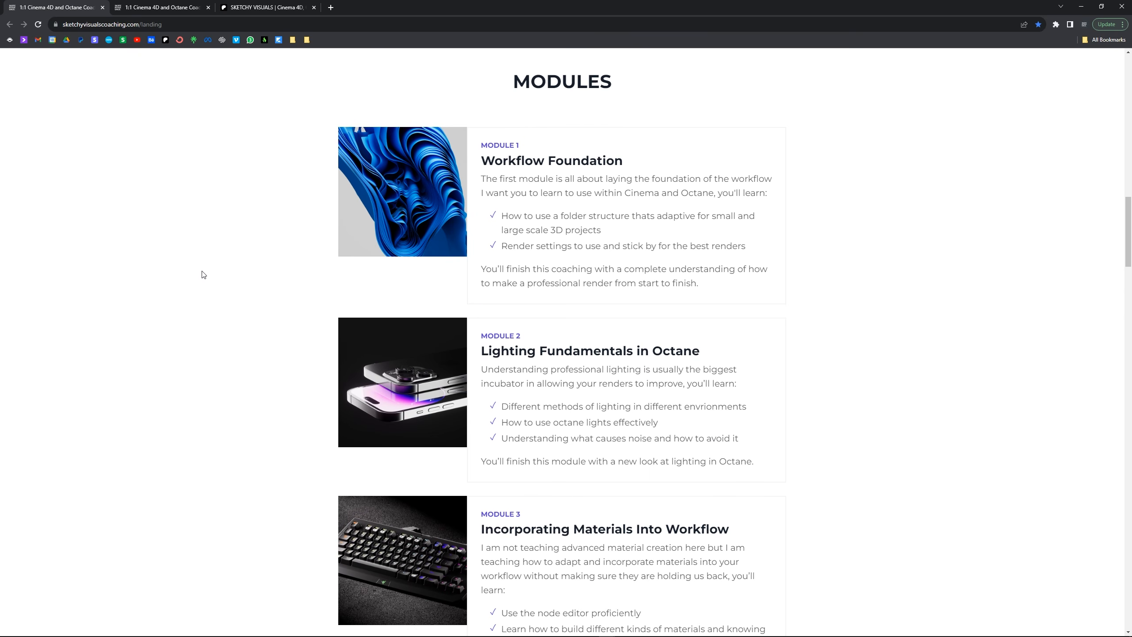
scroll(203, 275, down, 1)
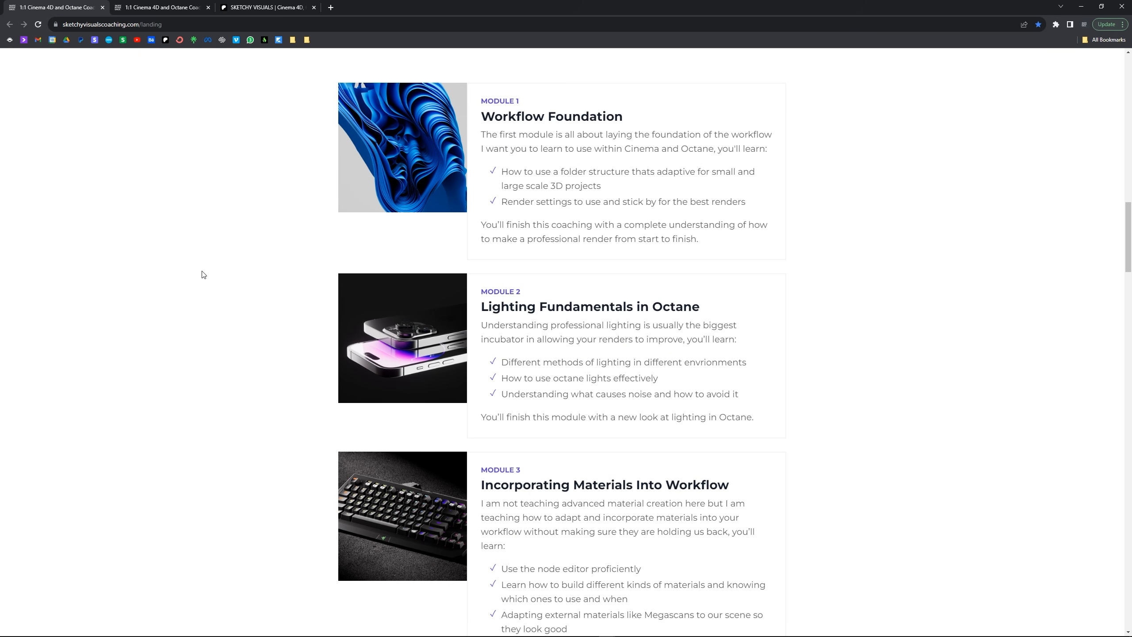
scroll(203, 275, down, 14)
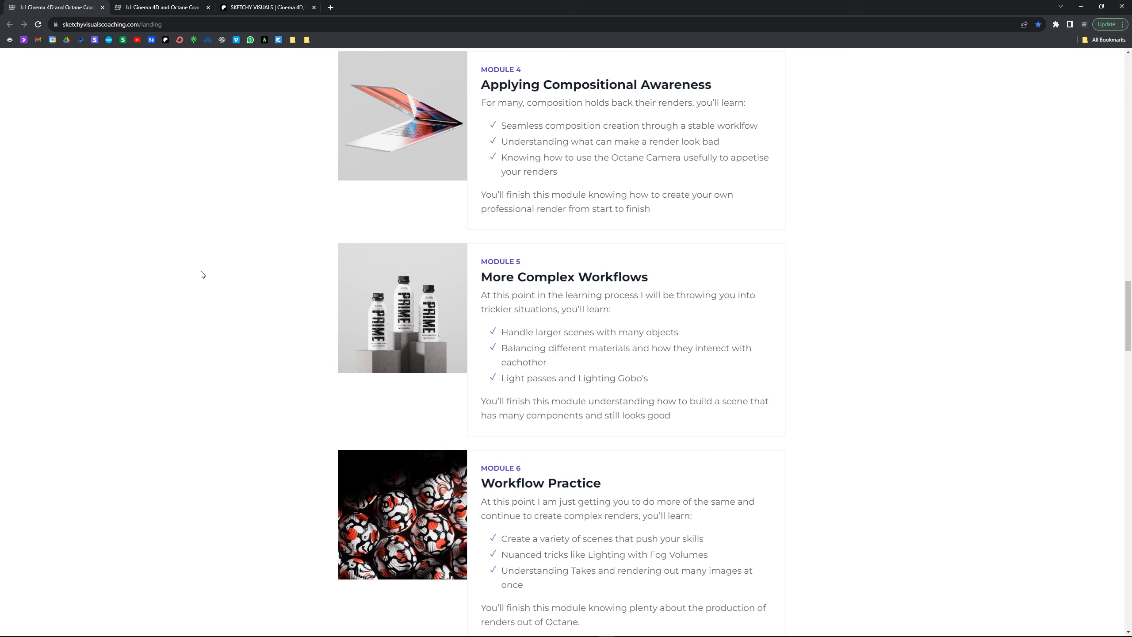
scroll(203, 274, down, 8)
scroll(200, 271, down, 5)
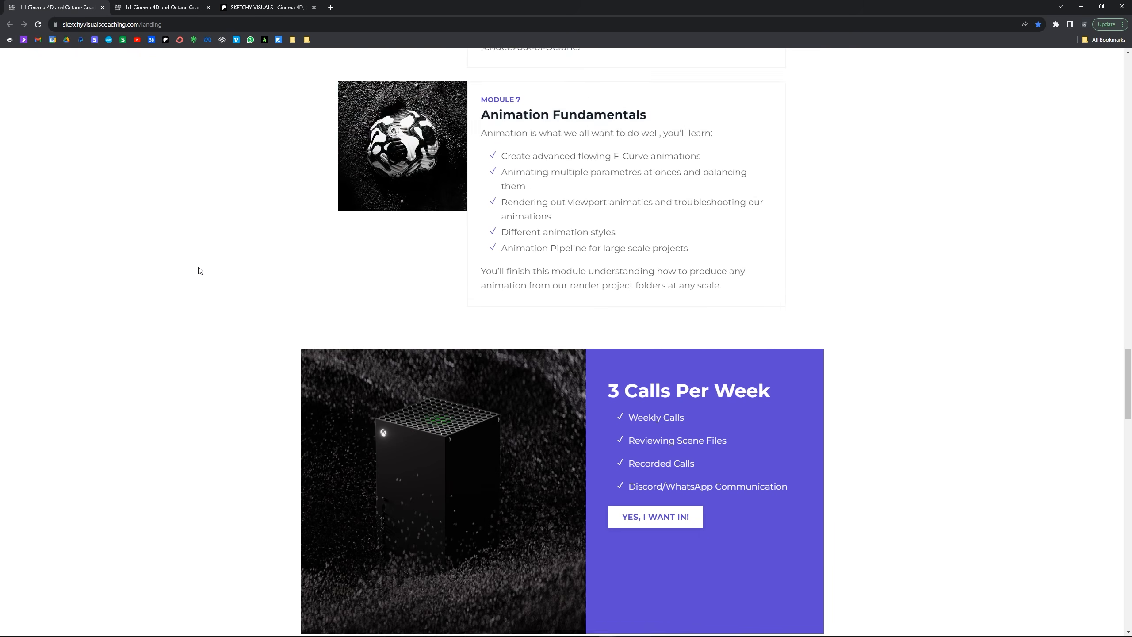
Read the rest of the 1:1 Coaching landing page, from the testimonials to the discovery call and experienced-user sections.
scroll(201, 271, down, 20)
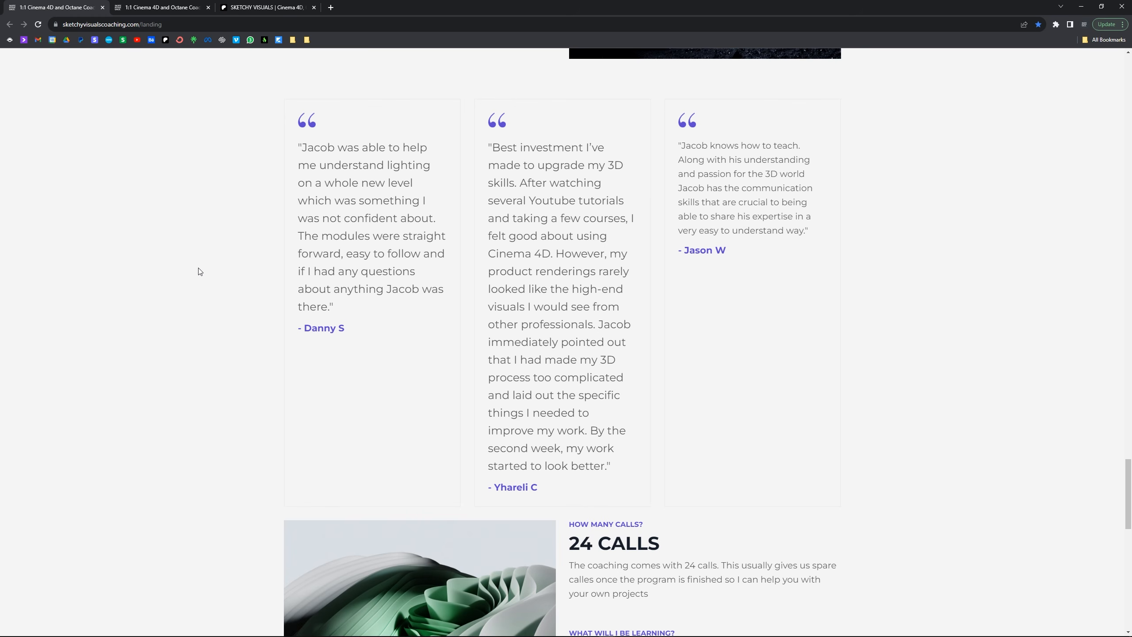
scroll(200, 272, down, 7)
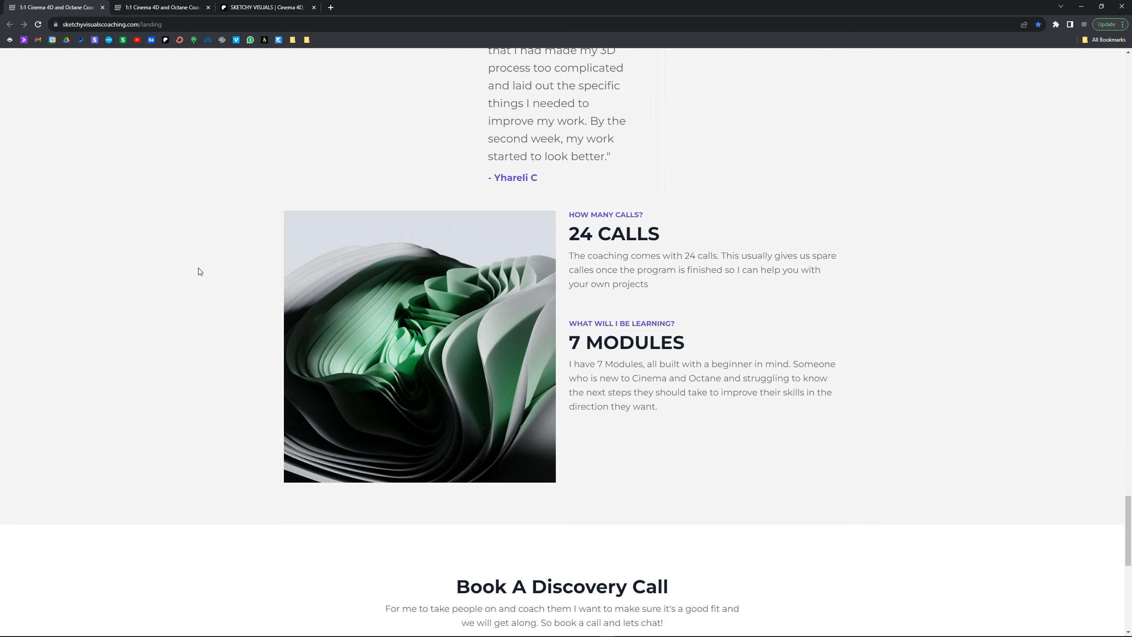
scroll(200, 271, down, 10)
scroll(202, 274, up, 1)
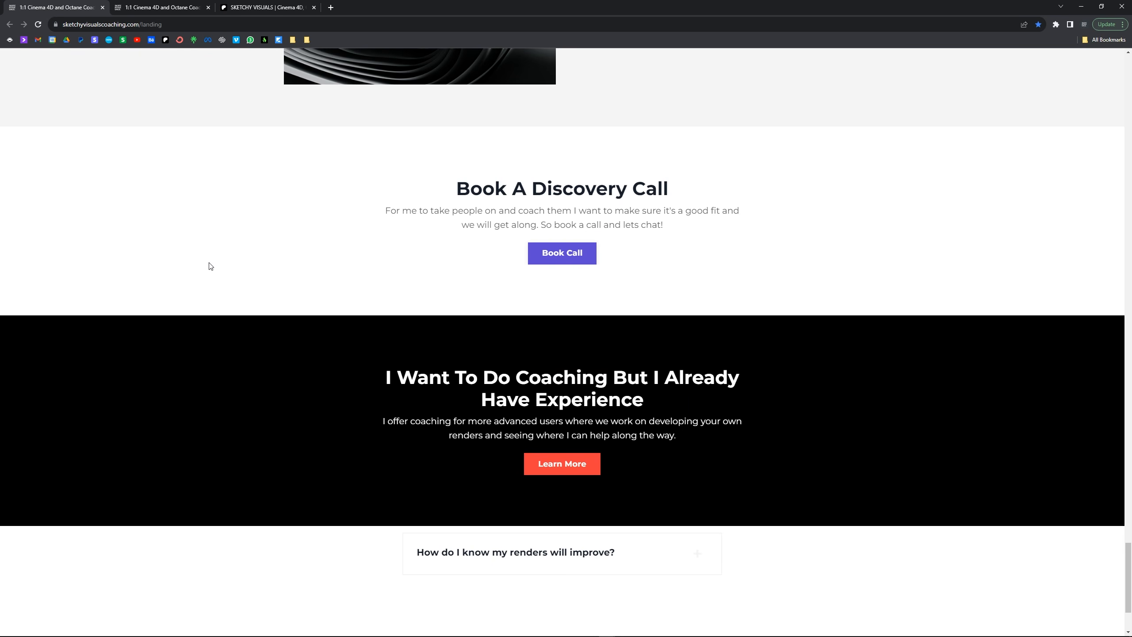
scroll(210, 266, up, 9)
scroll(396, 270, down, 8)
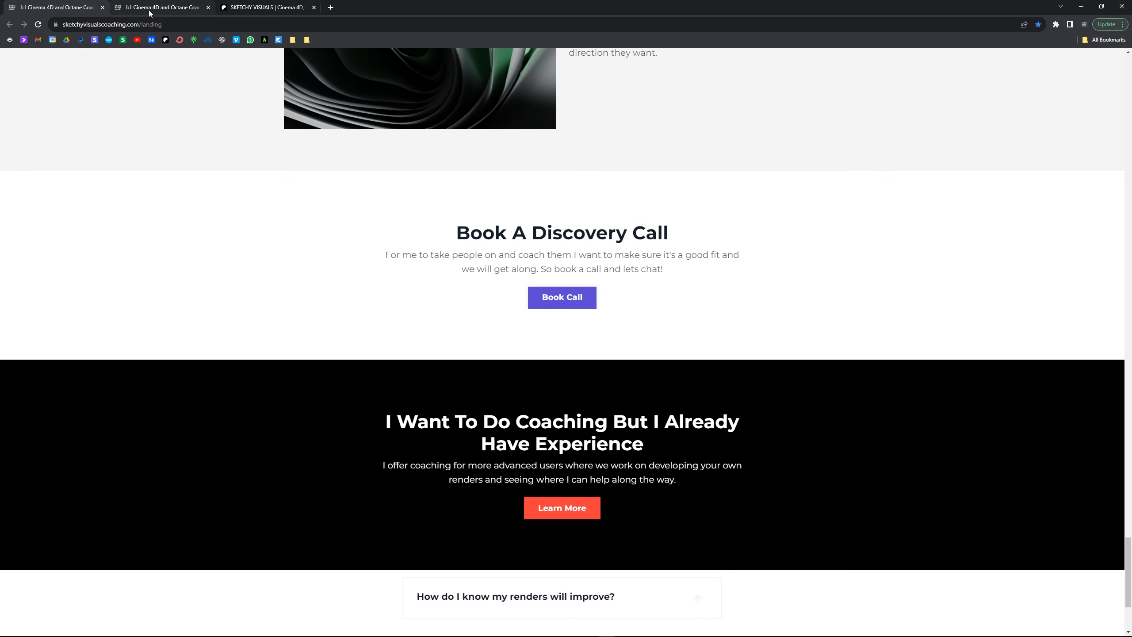
Switch to the 1:1 Advanced Coaching page and read it from the introduction down to the discovery call section.
click(149, 10)
scroll(265, 300, up, 8)
click(55, 7)
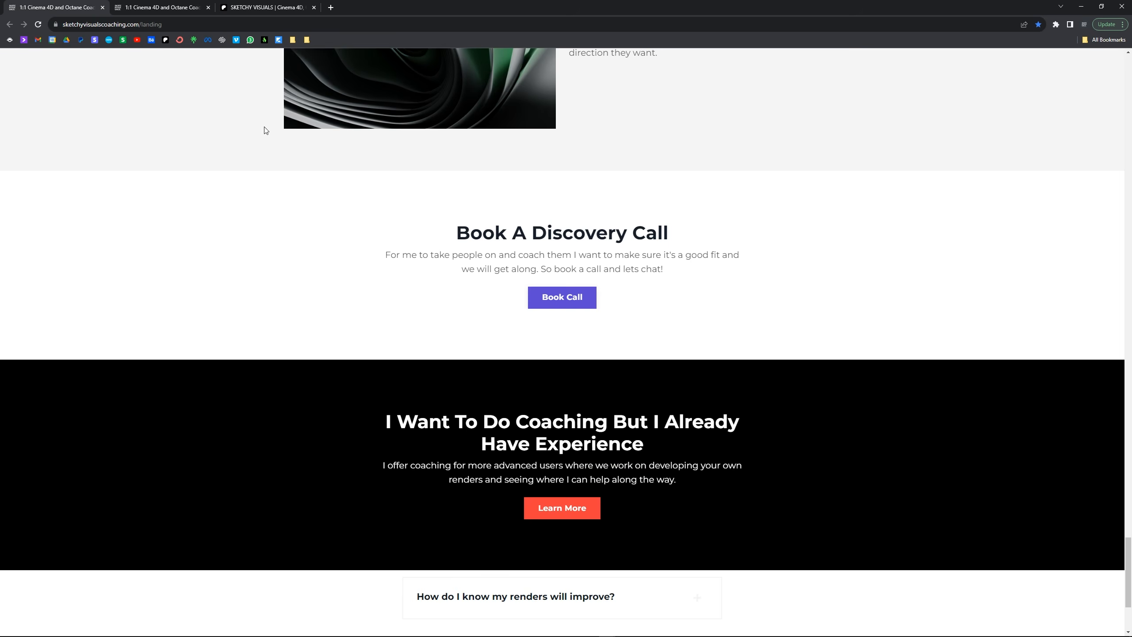
click(148, 8)
scroll(271, 296, up, 15)
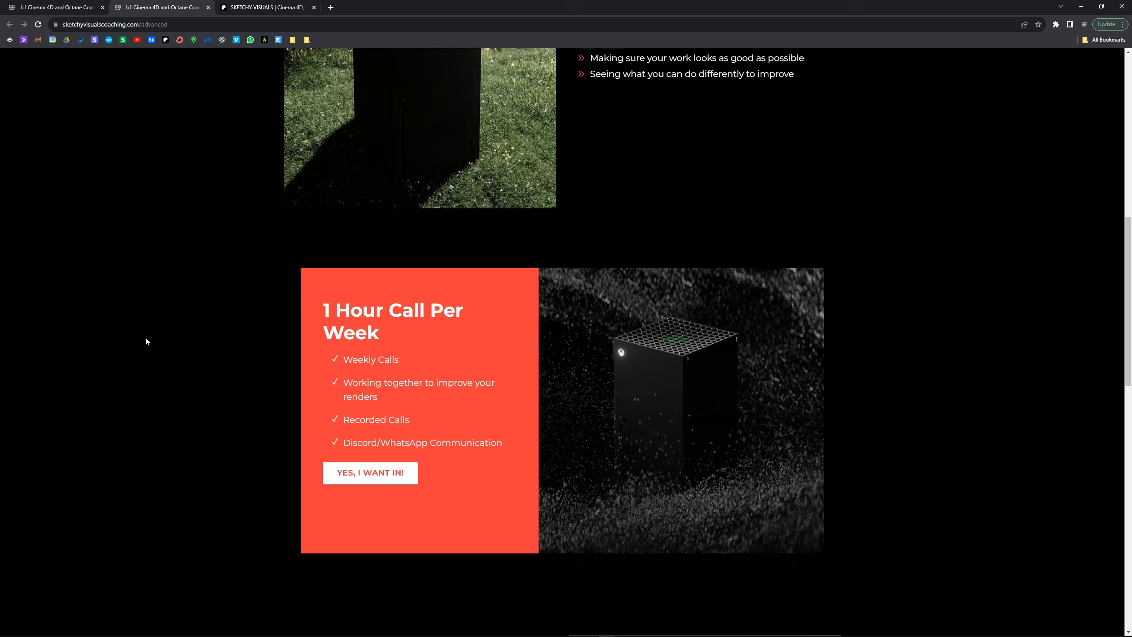
scroll(141, 343, up, 8)
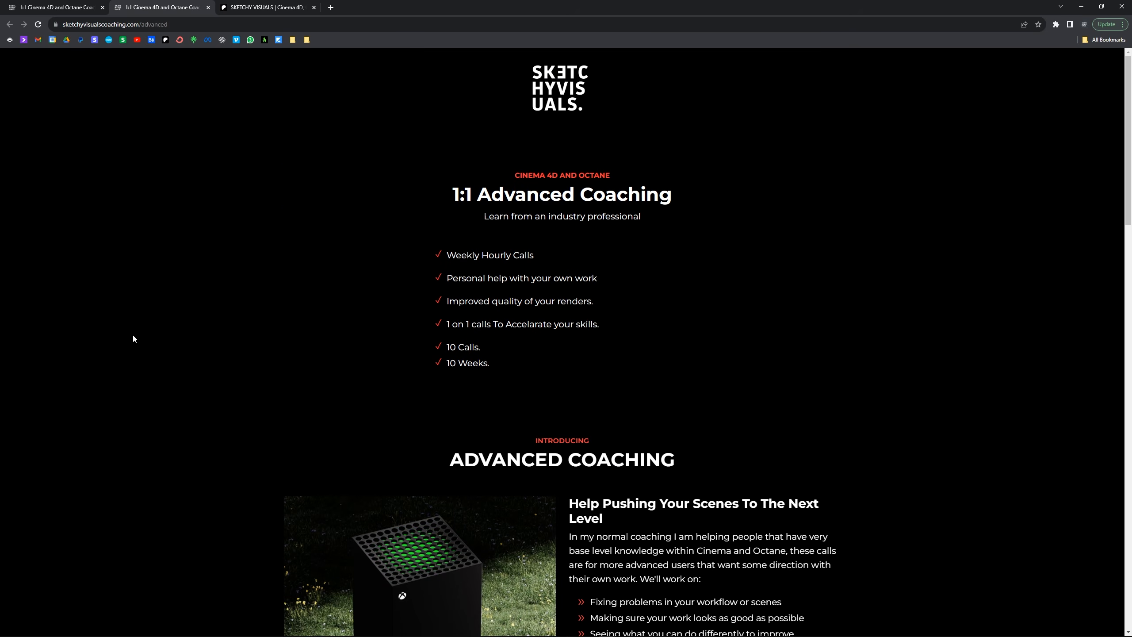
scroll(134, 338, down, 2)
scroll(134, 337, up, 2)
scroll(133, 339, down, 7)
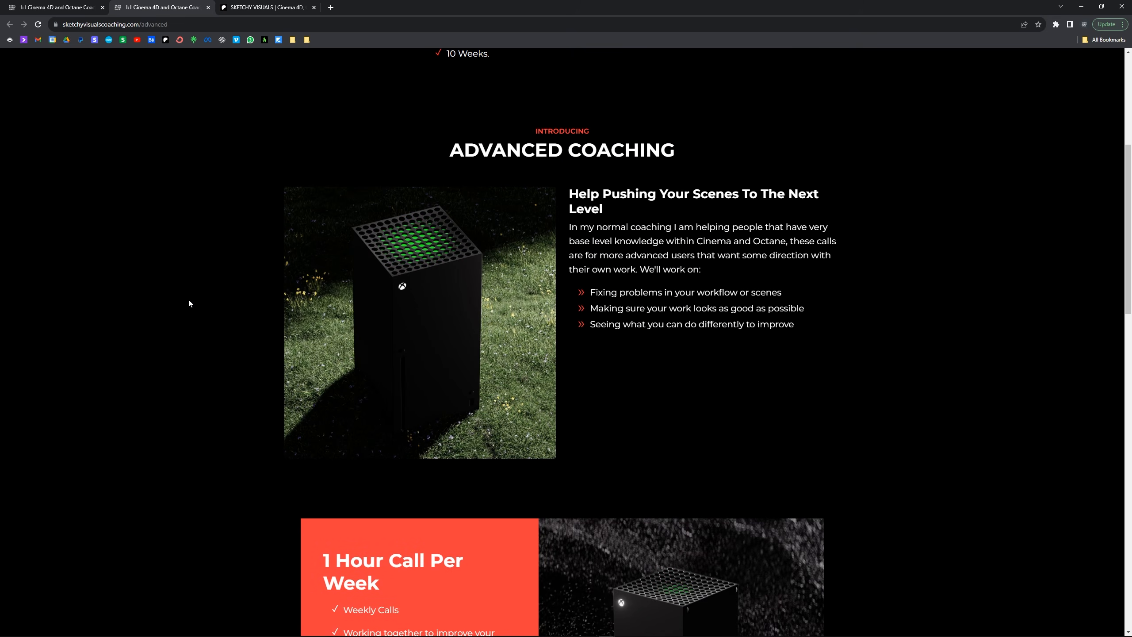
scroll(187, 303, down, 15)
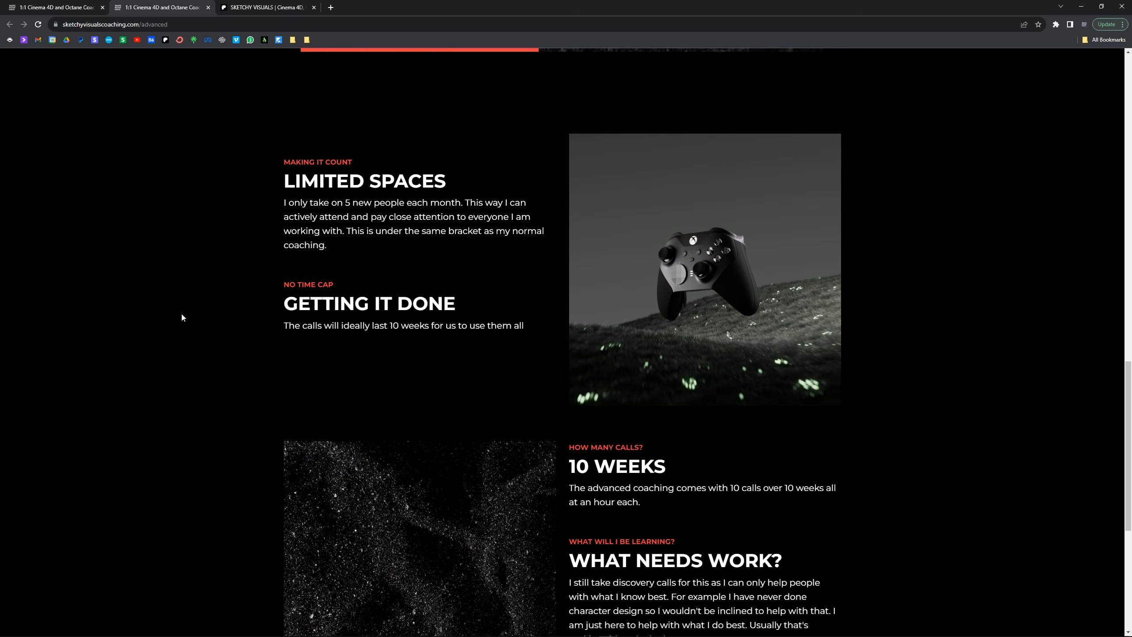
scroll(180, 316, down, 8)
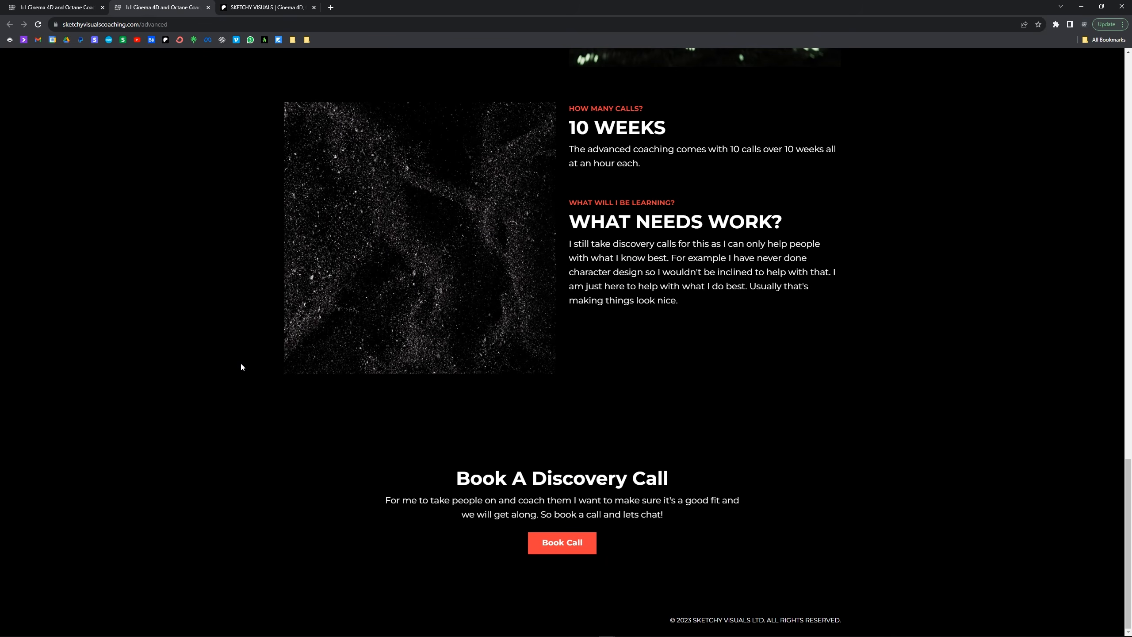
Open the SKETCHY VISUALS Patreon page and look through its tutorial and project file posts.
click(250, 7)
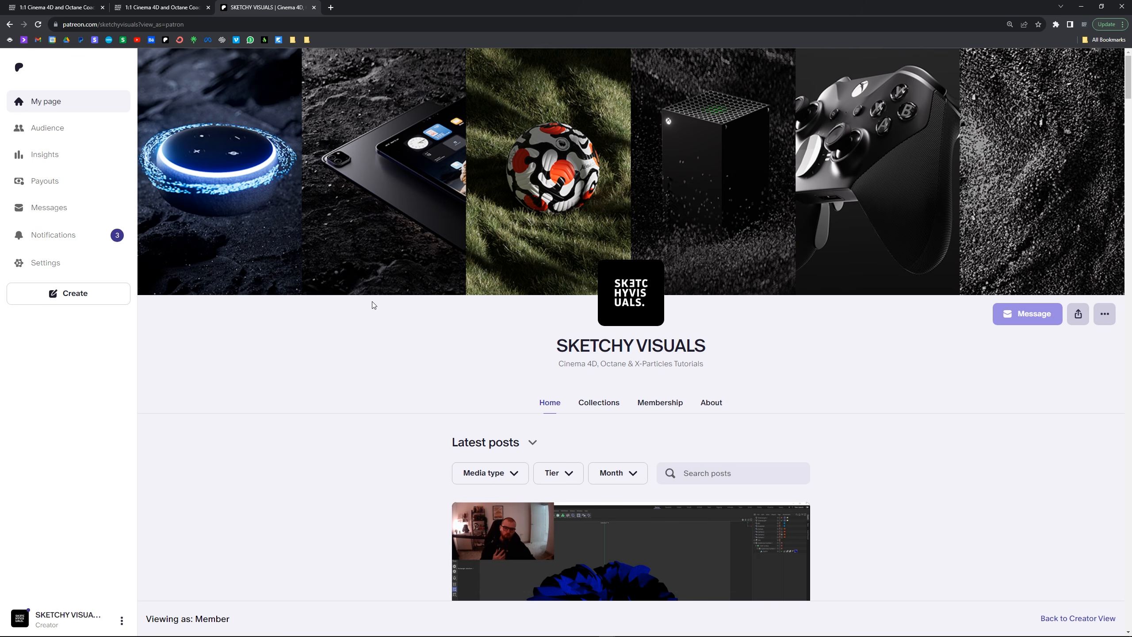
scroll(441, 364, down, 6)
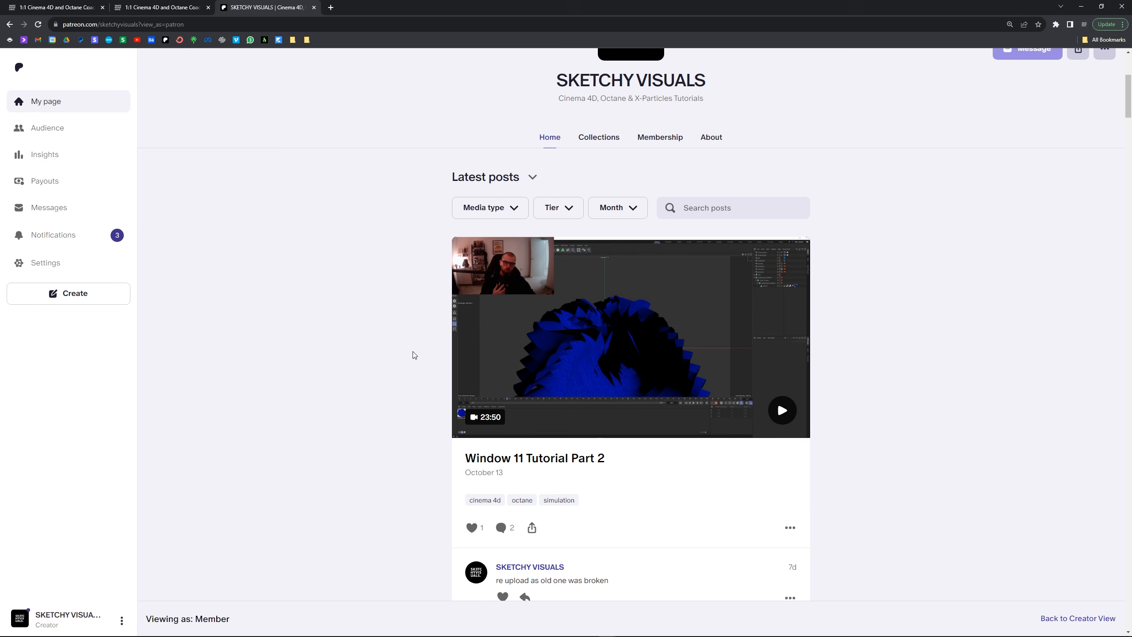
scroll(392, 362, down, 8)
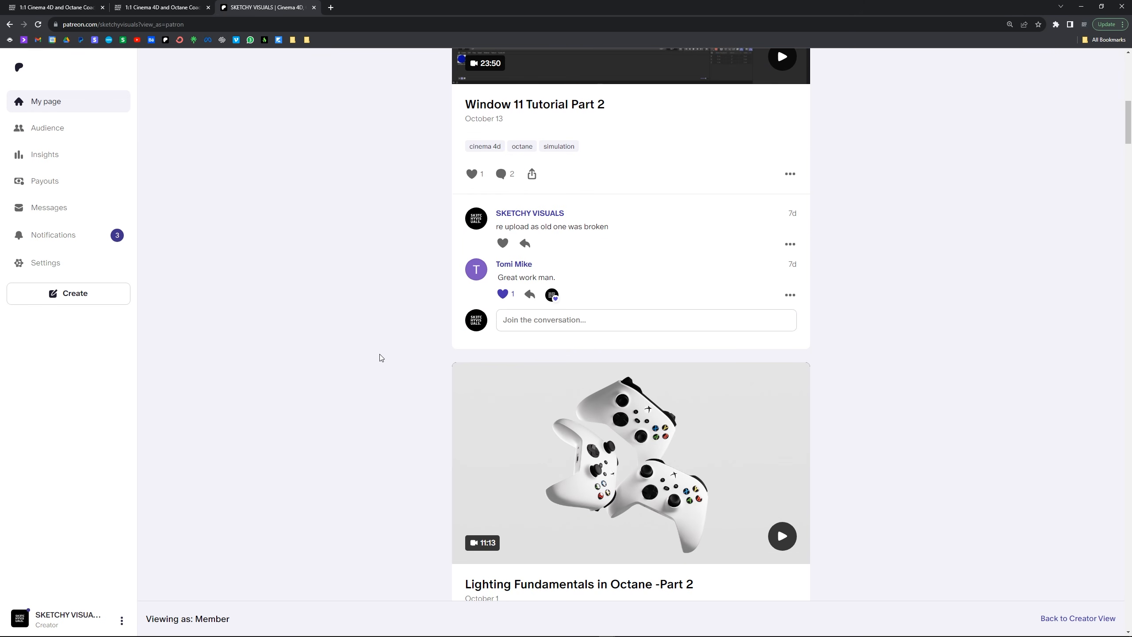
scroll(378, 356, down, 20)
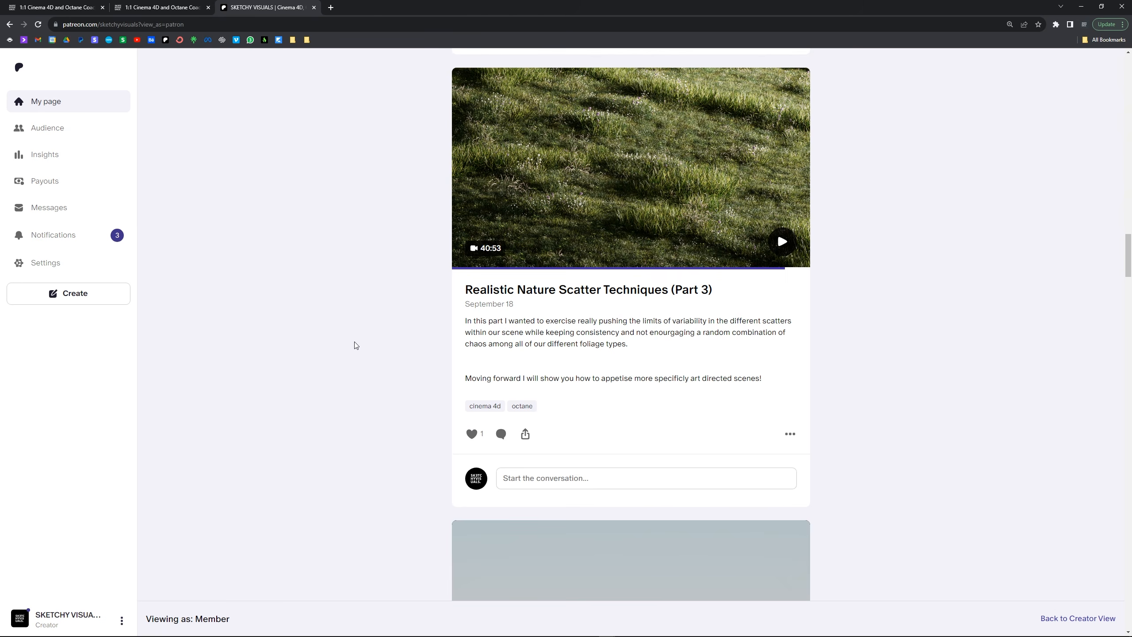
scroll(355, 346, down, 20)
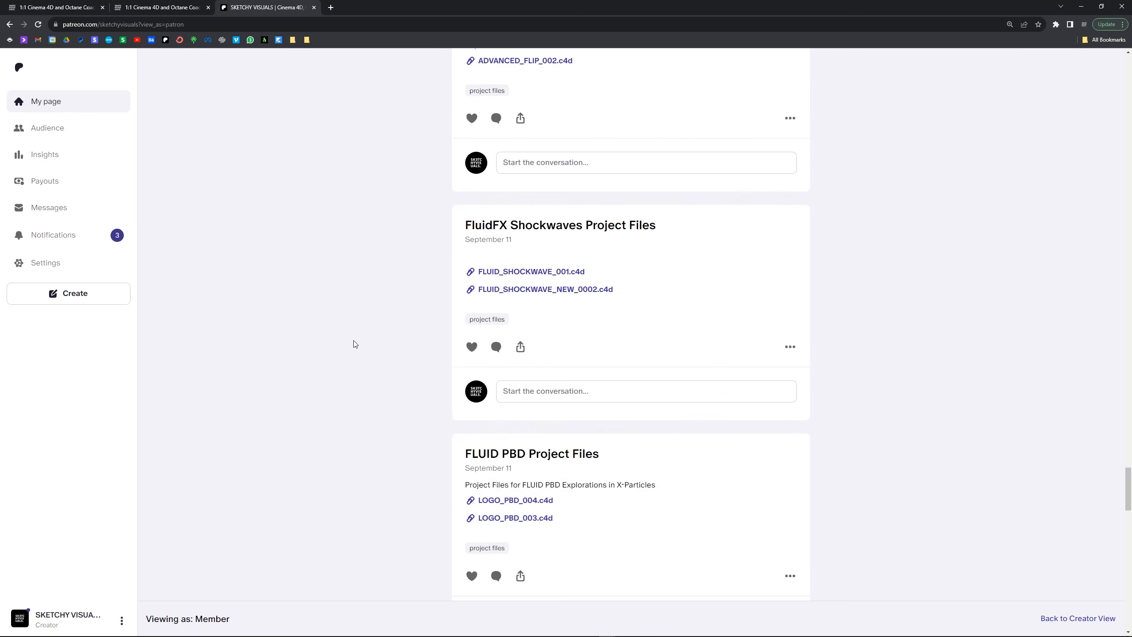
scroll(352, 339, down, 20)
scroll(352, 338, up, 6)
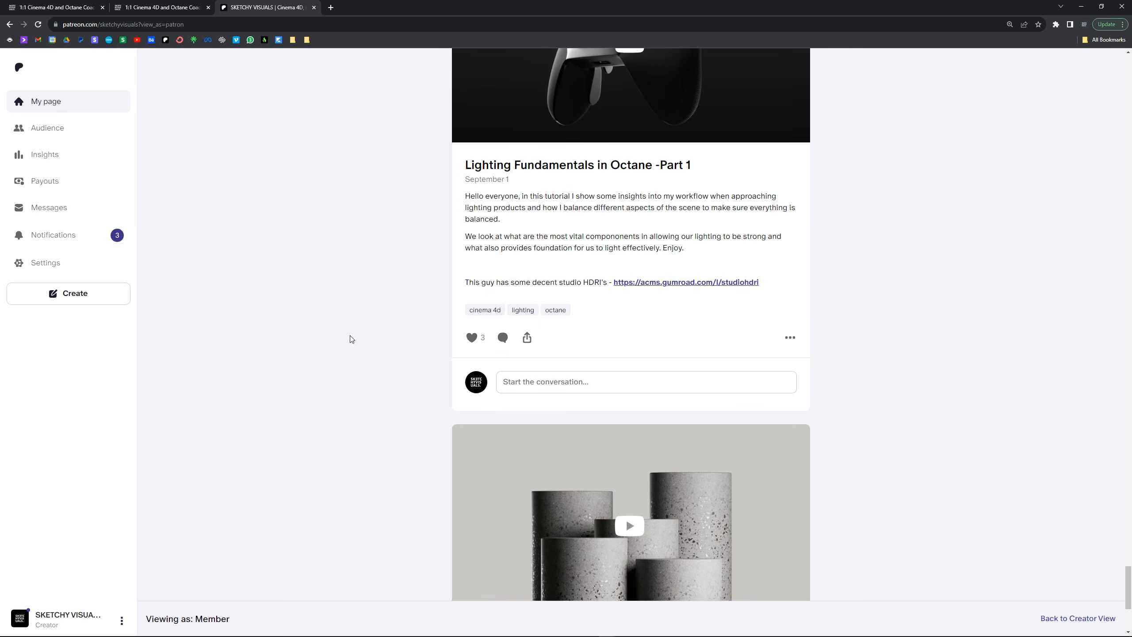
scroll(351, 339, up, 20)
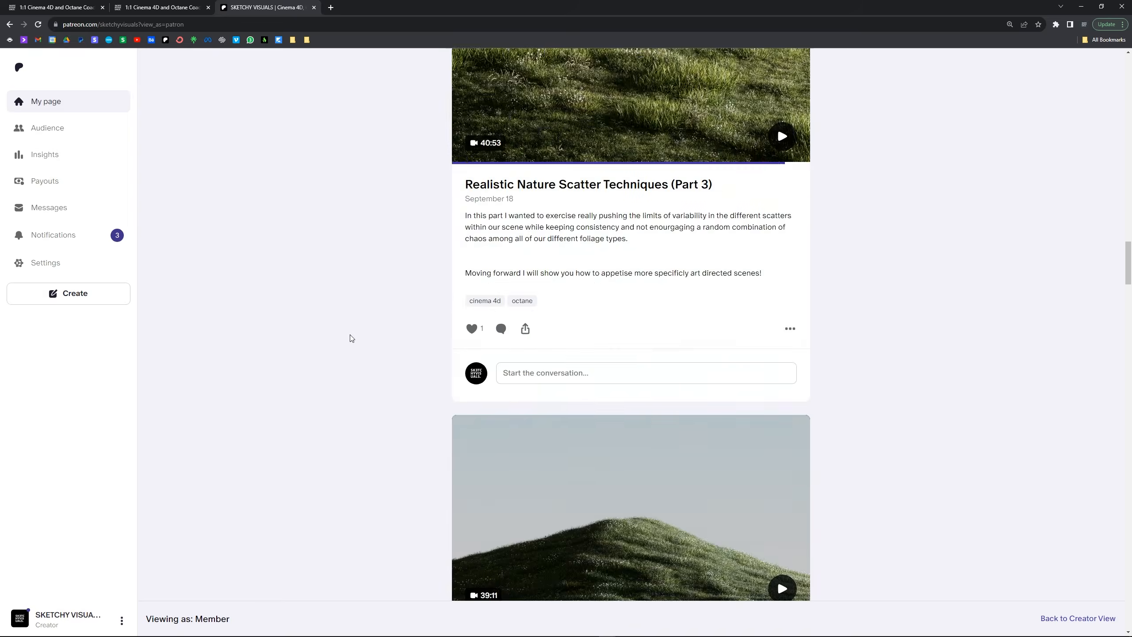
scroll(352, 338, up, 15)
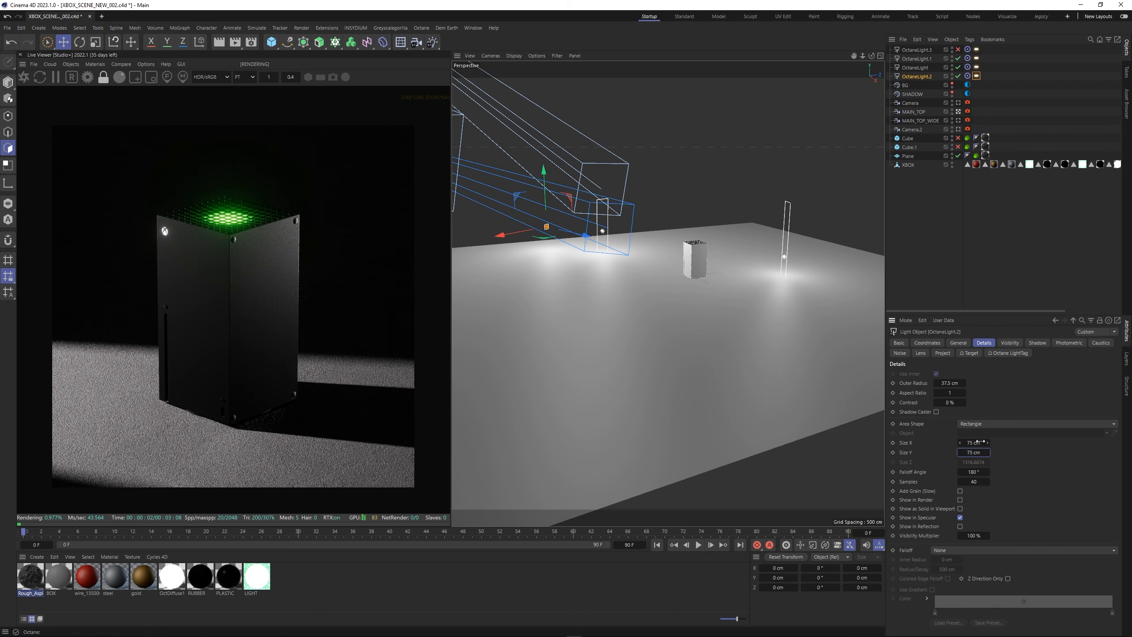
Switch back to Cinema 4D and set OctaneLight.2's Size X and Size Y to 100 cm.
drag(979, 442, 979, 441)
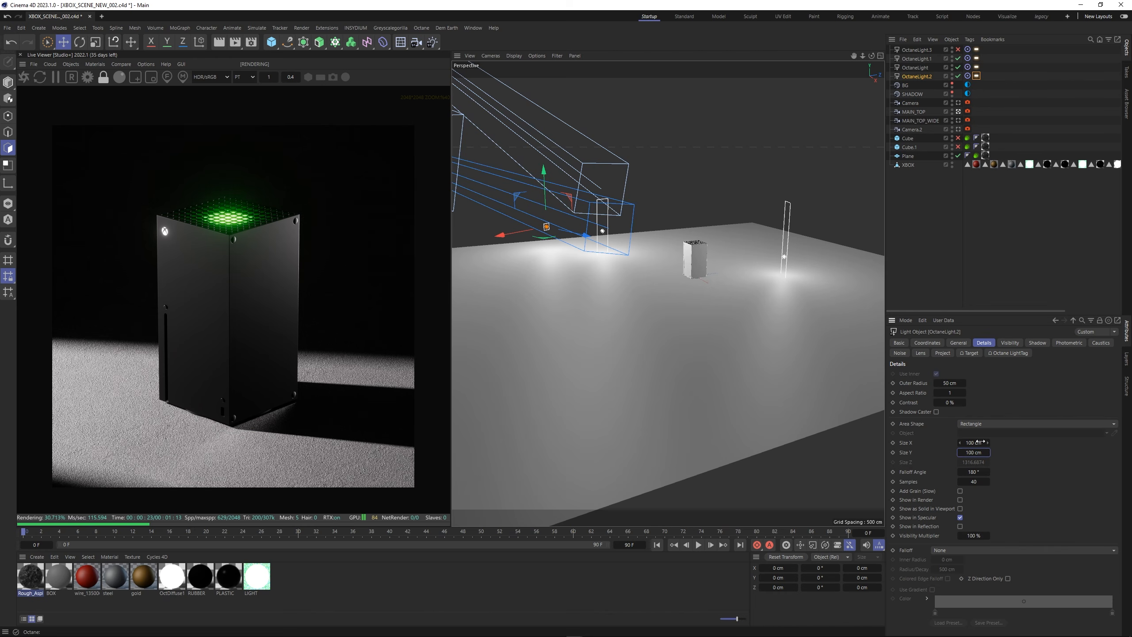
Increase the uniform scale of the Rough_Asphalt material's Transform node to about 3.32 in the Octane Node Editor.
scroll(227, 458, up, 6)
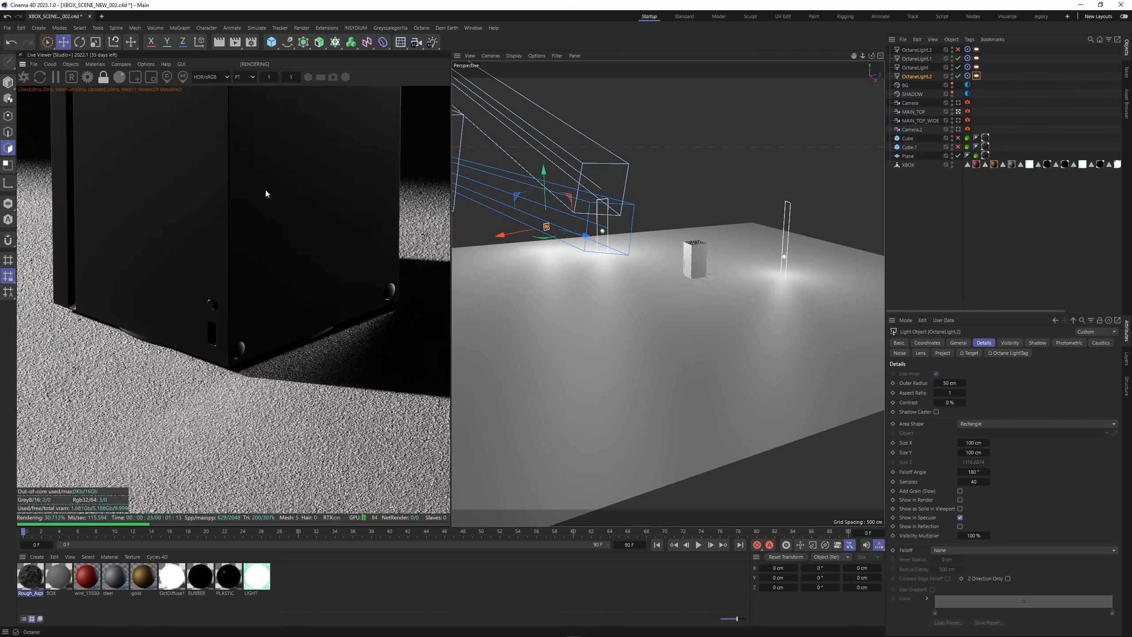
click(107, 64)
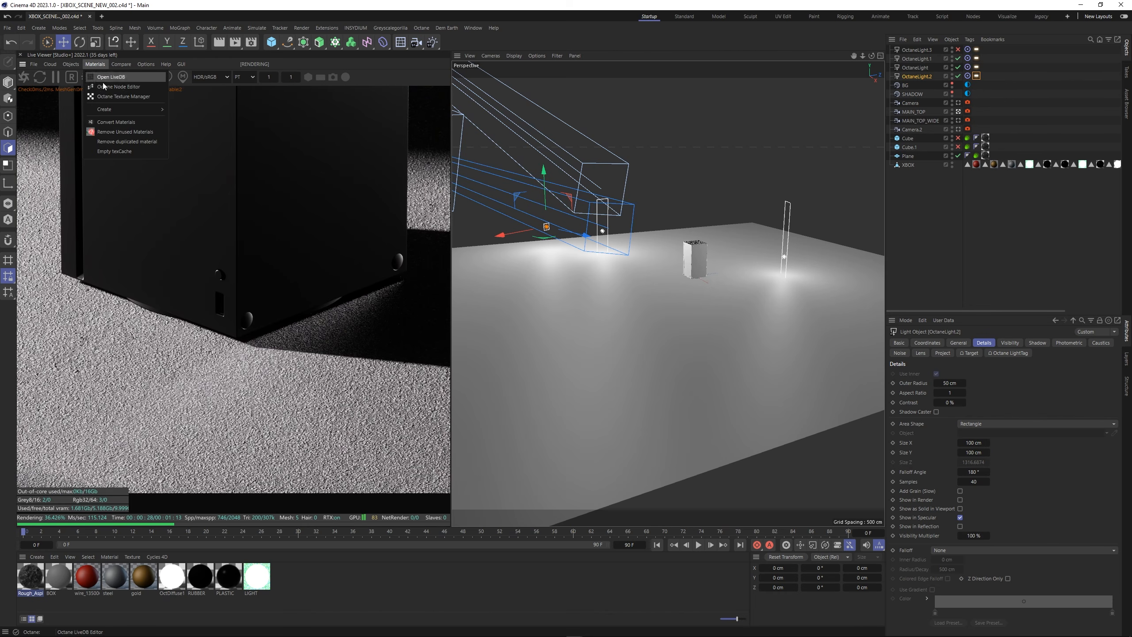
click(146, 113)
click(551, 374)
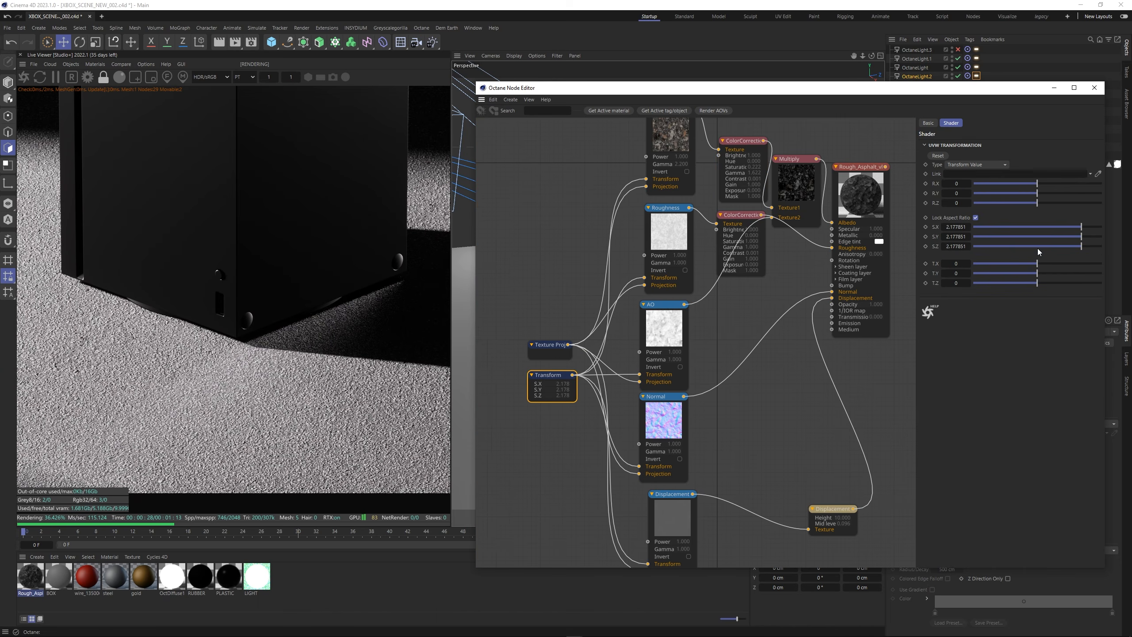
click(1083, 227)
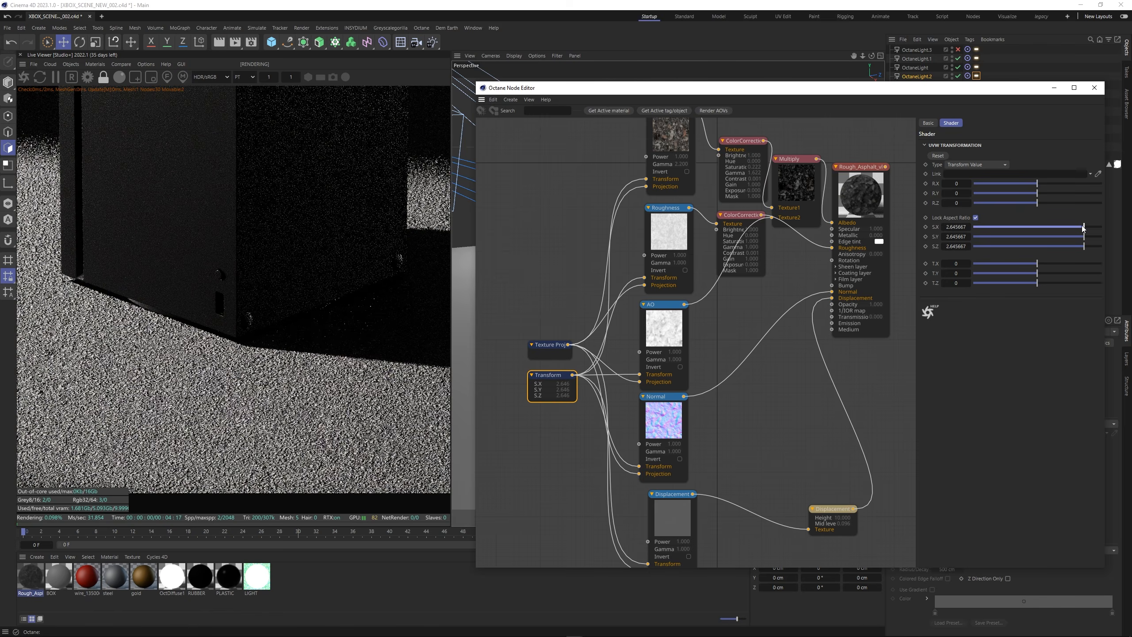
drag(1083, 226, 1087, 227)
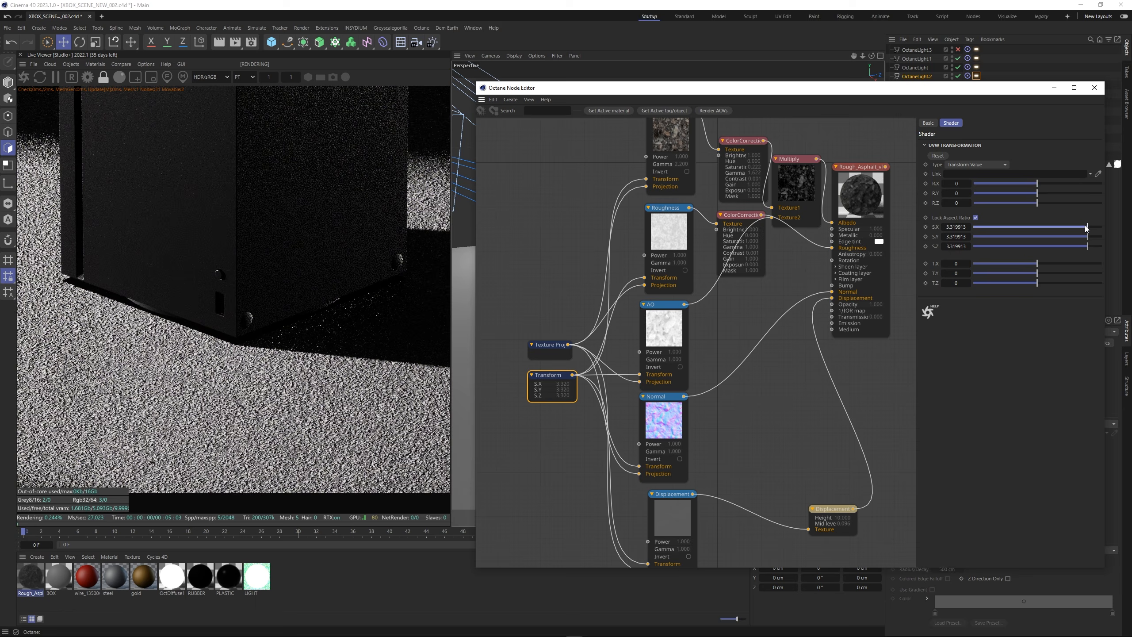
Raise the Rough_Asphalt displacement height to about 63 cm, check the floor in the render and close the node editor.
click(832, 509)
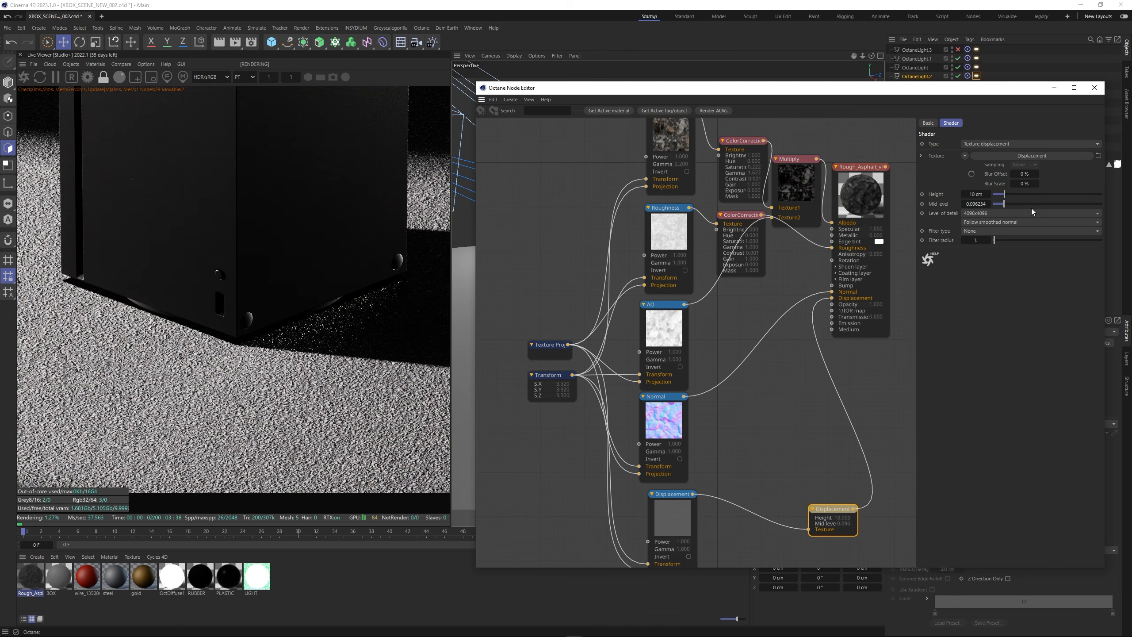
click(1026, 196)
click(1061, 194)
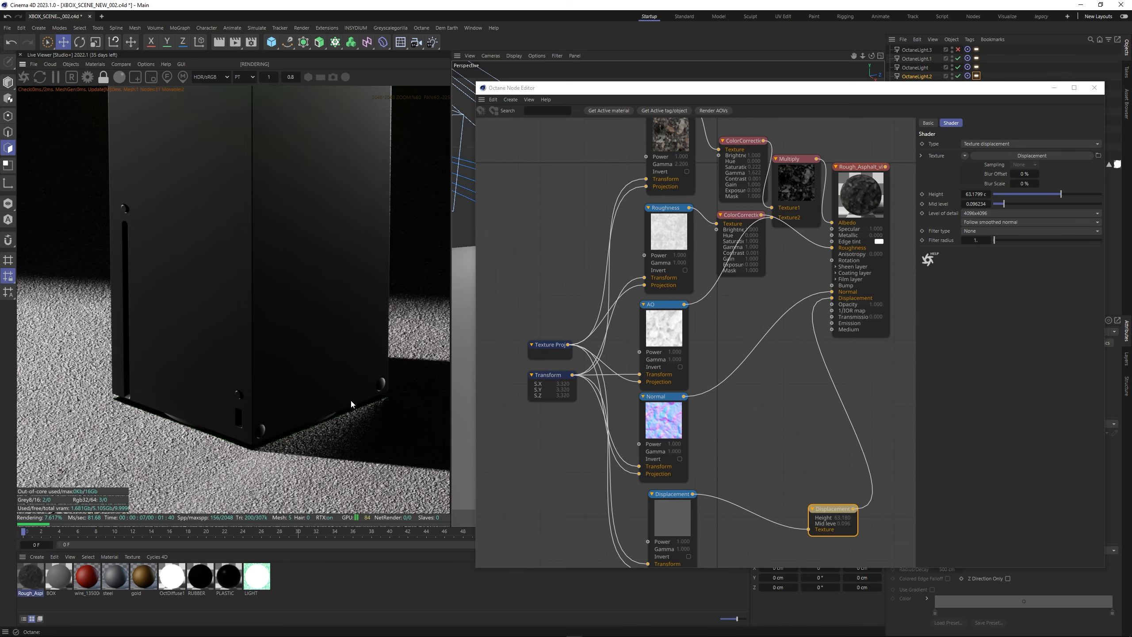
scroll(350, 400, down, 2)
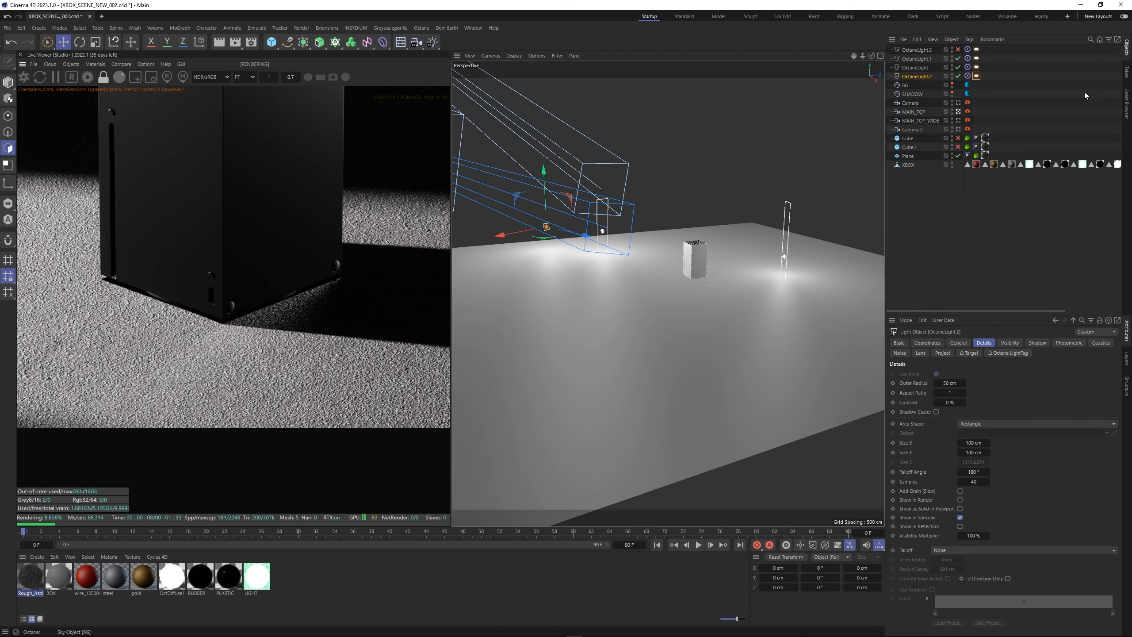
click(1095, 88)
Toggle OctaneLight and OctaneLight.1 off and on in turn to compare their effect on the render.
click(988, 84)
click(959, 67)
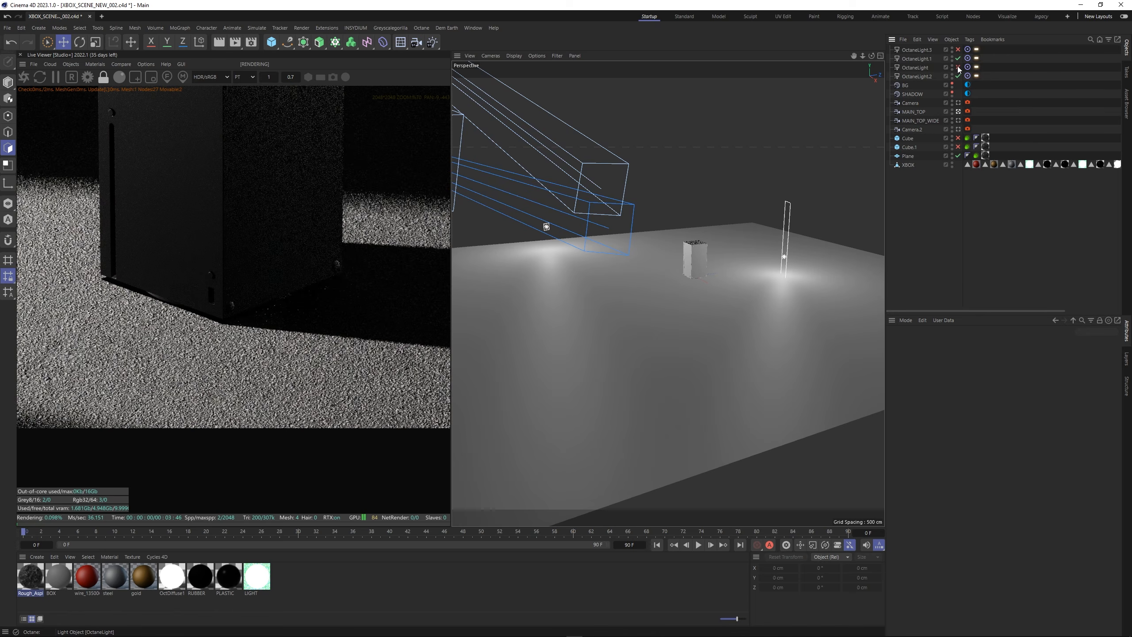
click(958, 67)
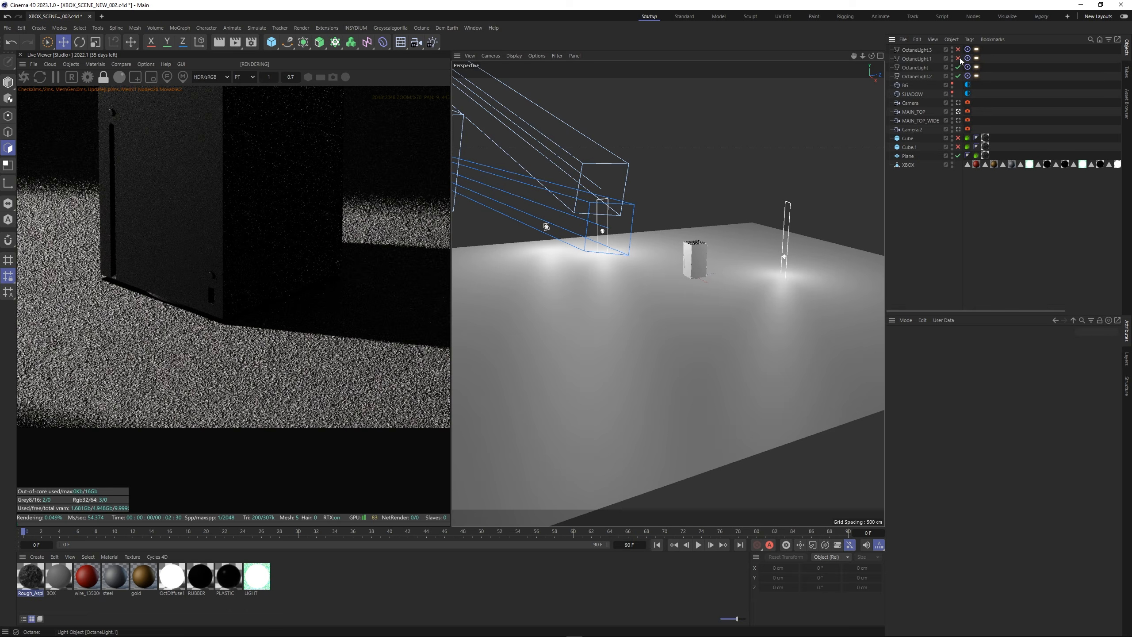
click(958, 59)
middle_drag(348, 267, 336, 356)
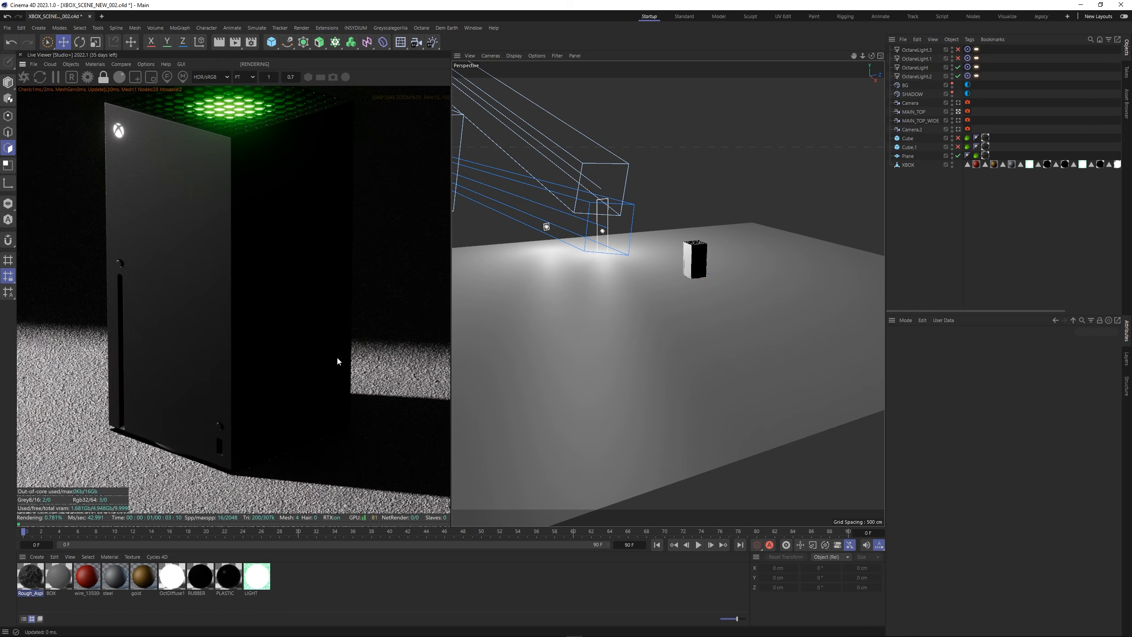
scroll(336, 356, down, 2)
click(958, 58)
Test the shadow and transparent emission options on OctaneLight.1's light tag and turn off Visible on diffuse.
click(977, 58)
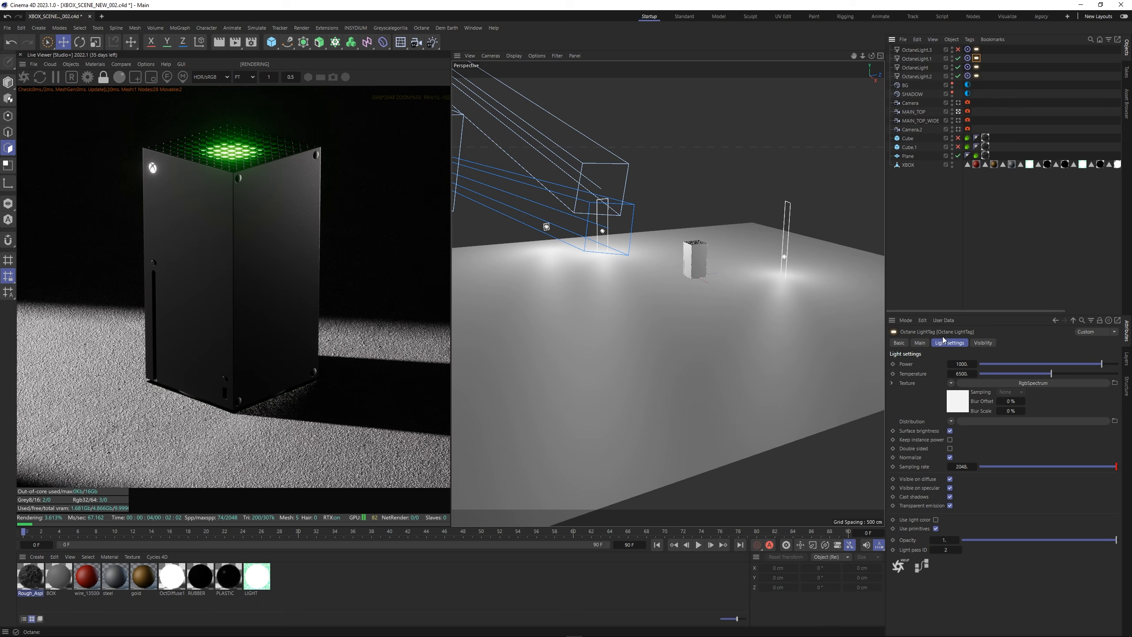
click(951, 497)
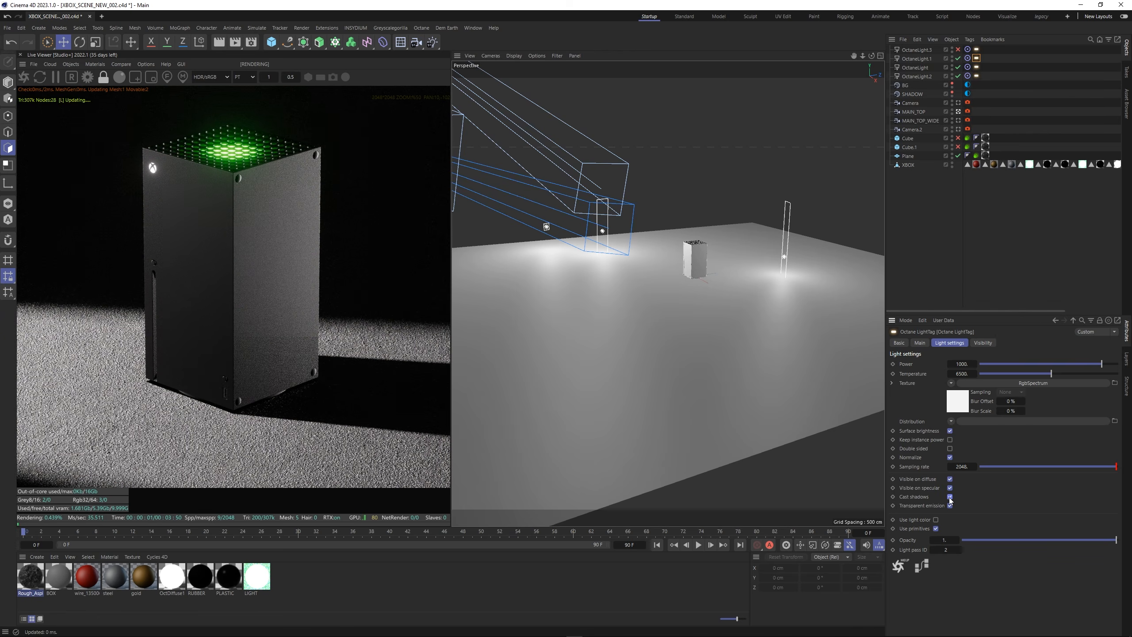
click(950, 506)
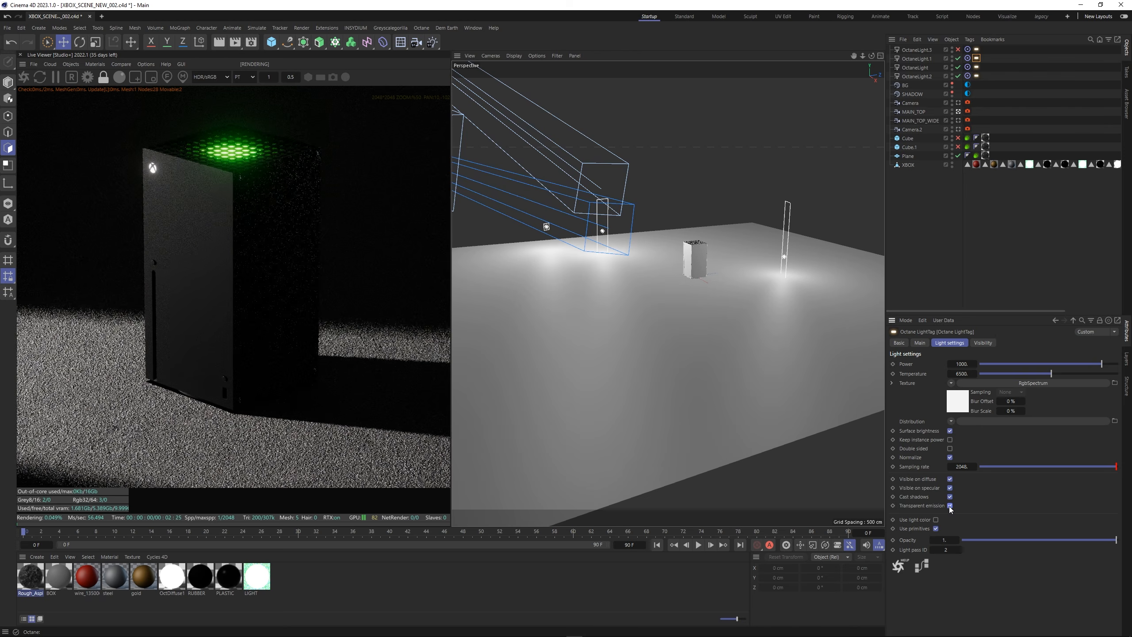
click(950, 479)
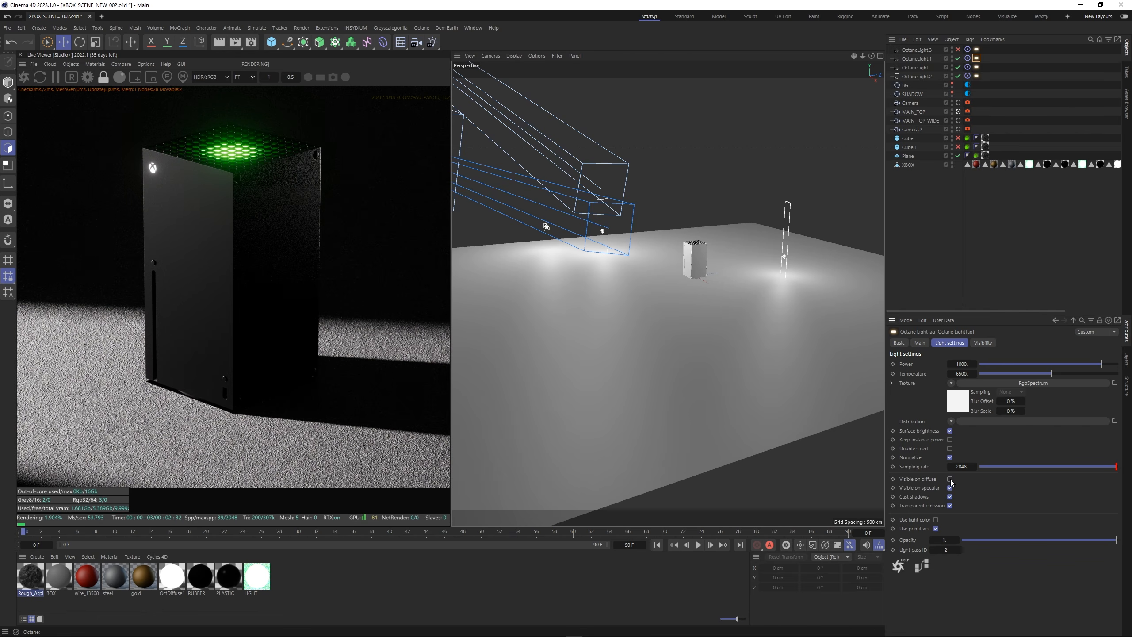
scroll(282, 372, down, 3)
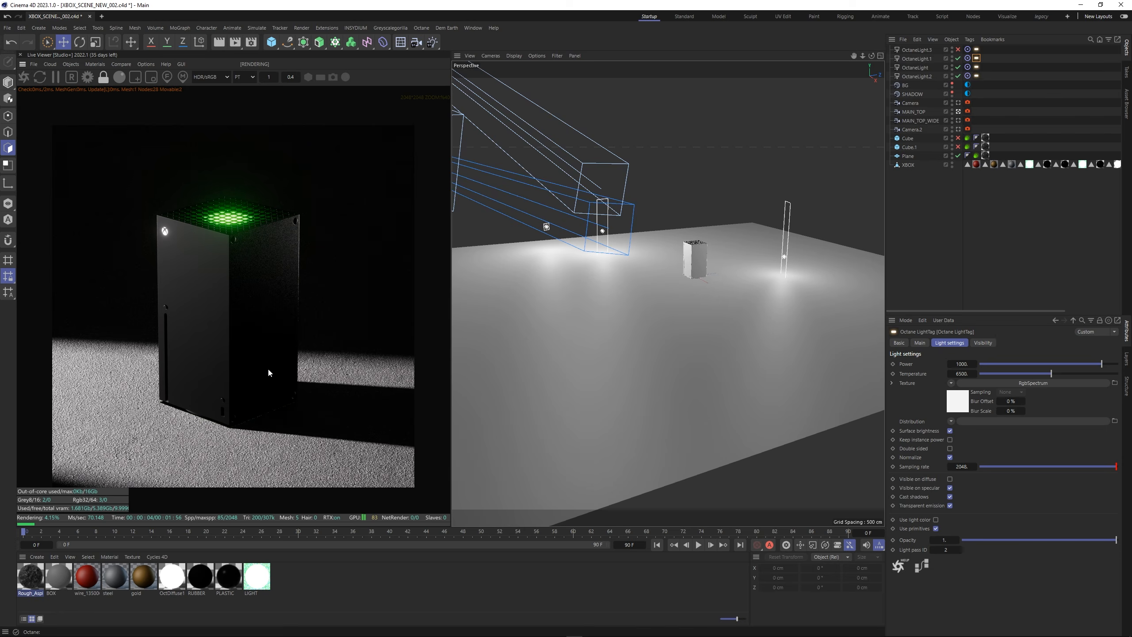
Select OctaneLight.1 and save the scene incrementally as XBOX_SCENE_NEW_003.c4d.
scroll(270, 371, up, 2)
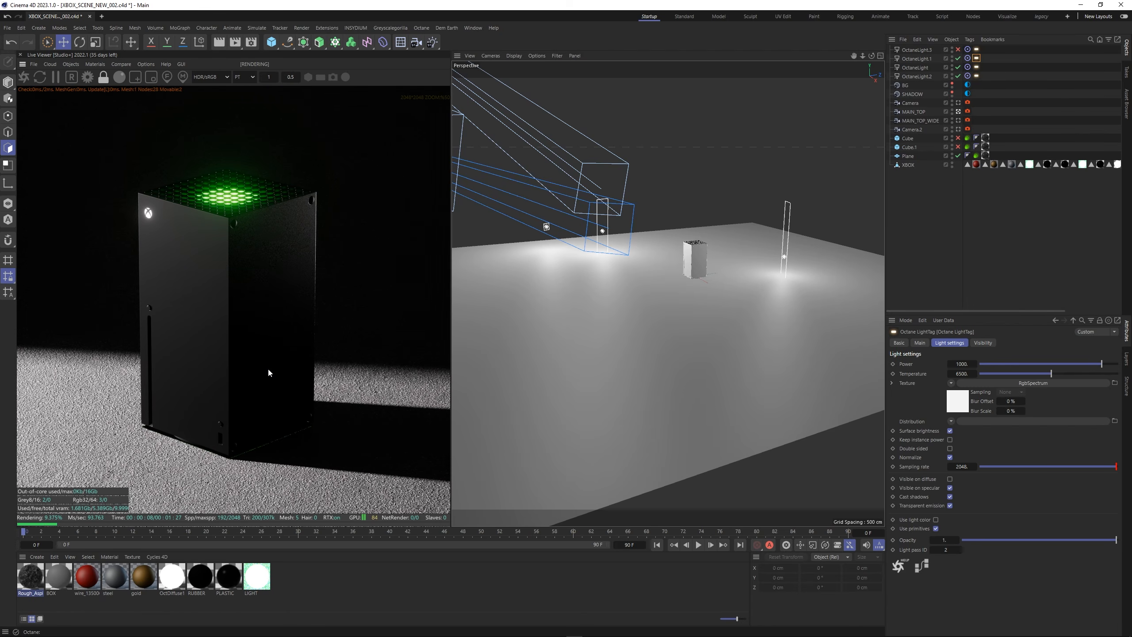
scroll(269, 372, up, 1)
click(786, 241)
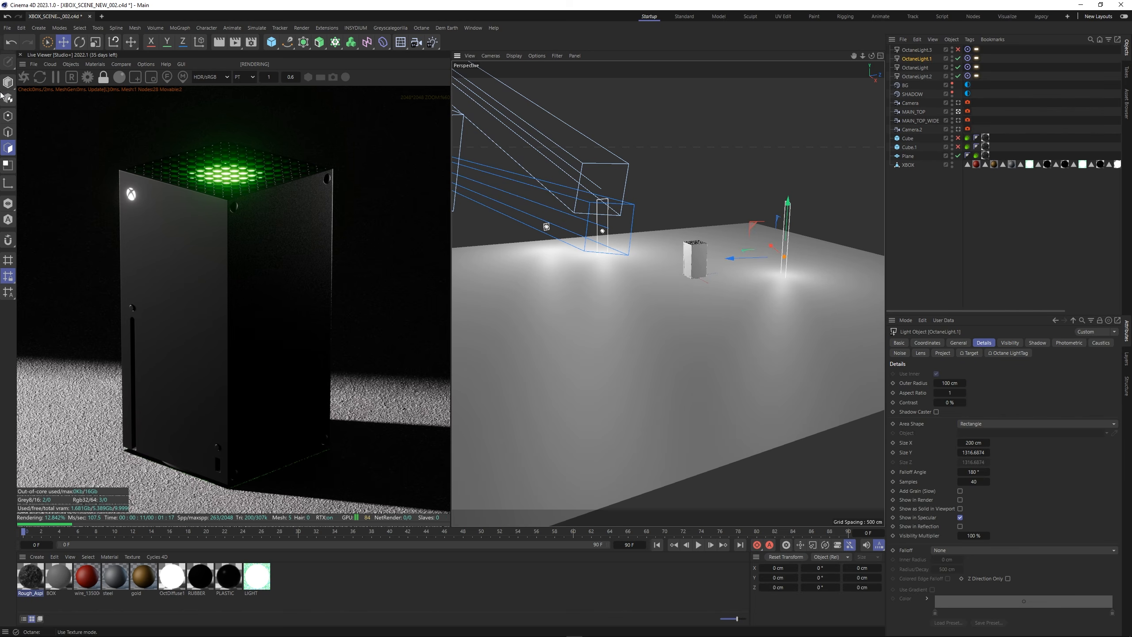
key(ctrl+alt+s)
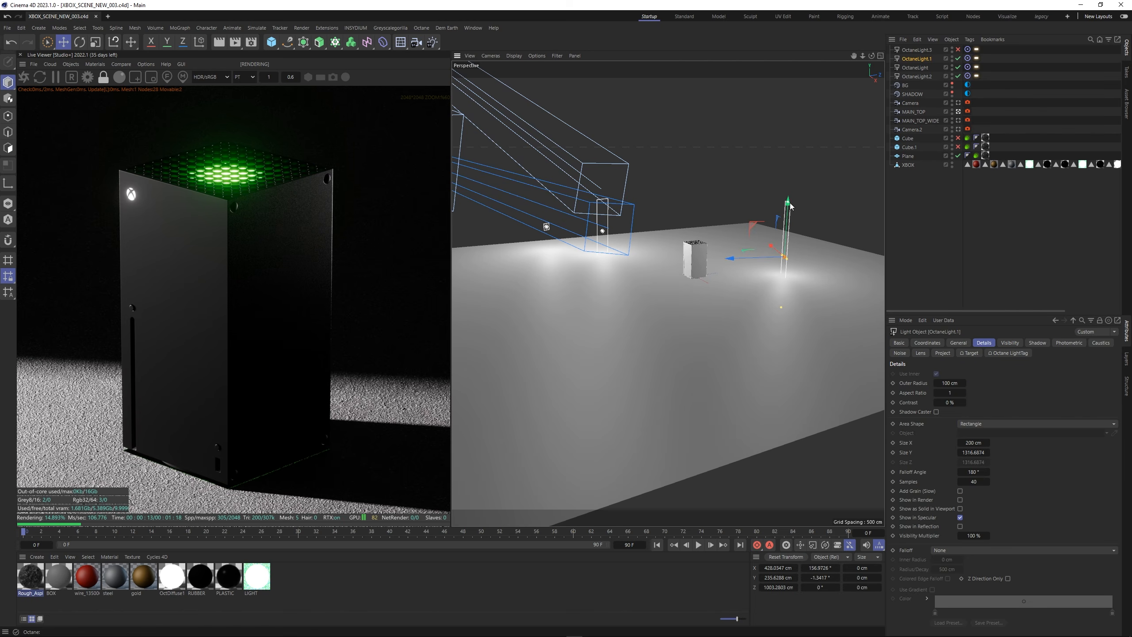
Shorten OctaneLight.1 to about 512 cm in Size Y, move it closer to the console and check the render.
drag(788, 203, 786, 214)
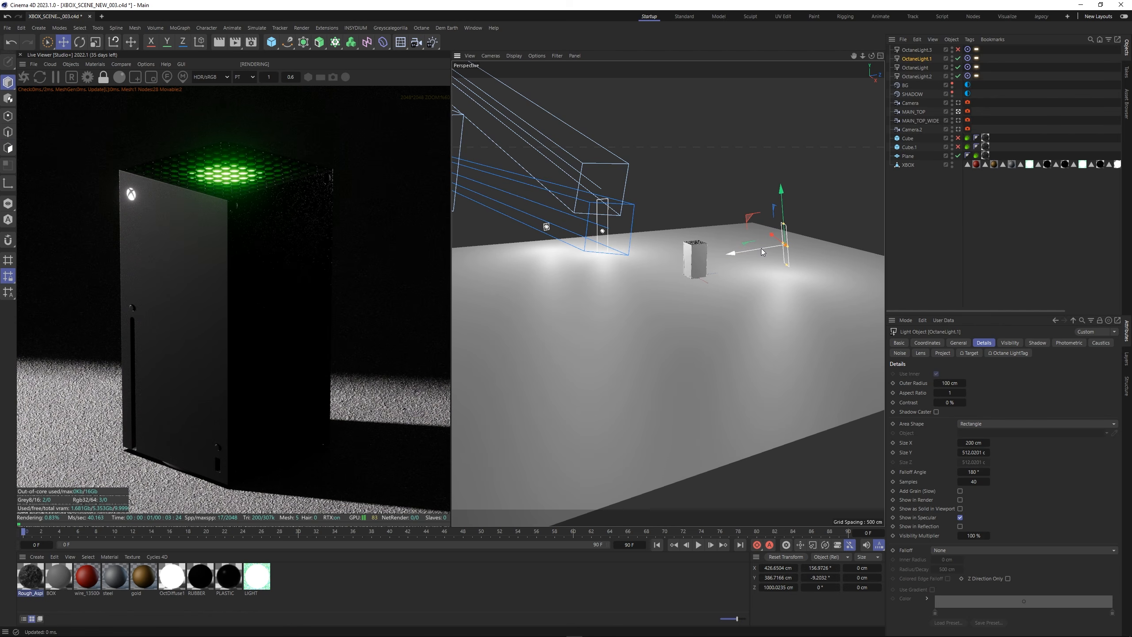
drag(763, 253, 734, 254)
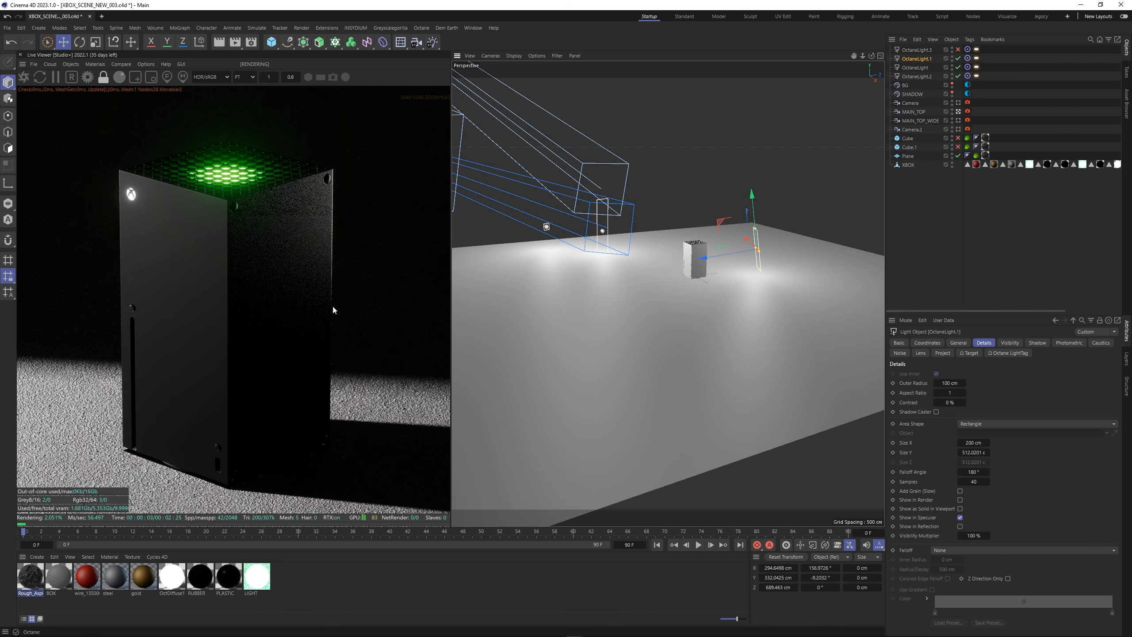
scroll(207, 307, down, 2)
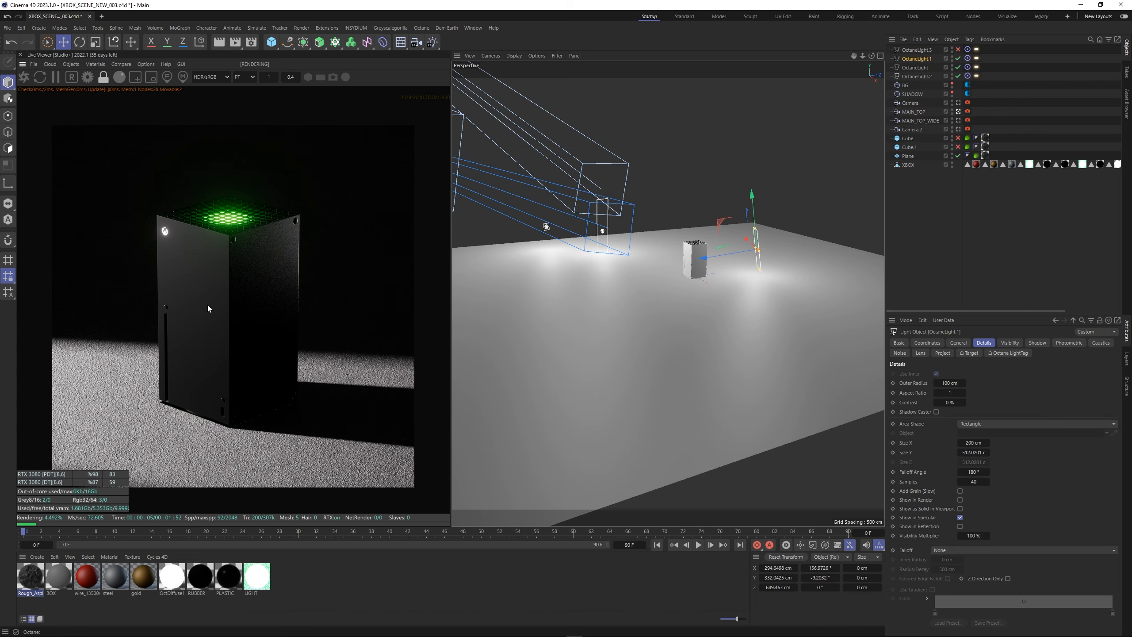
scroll(208, 306, up, 4)
drag(296, 432, 303, 267)
scroll(334, 399, up, 1)
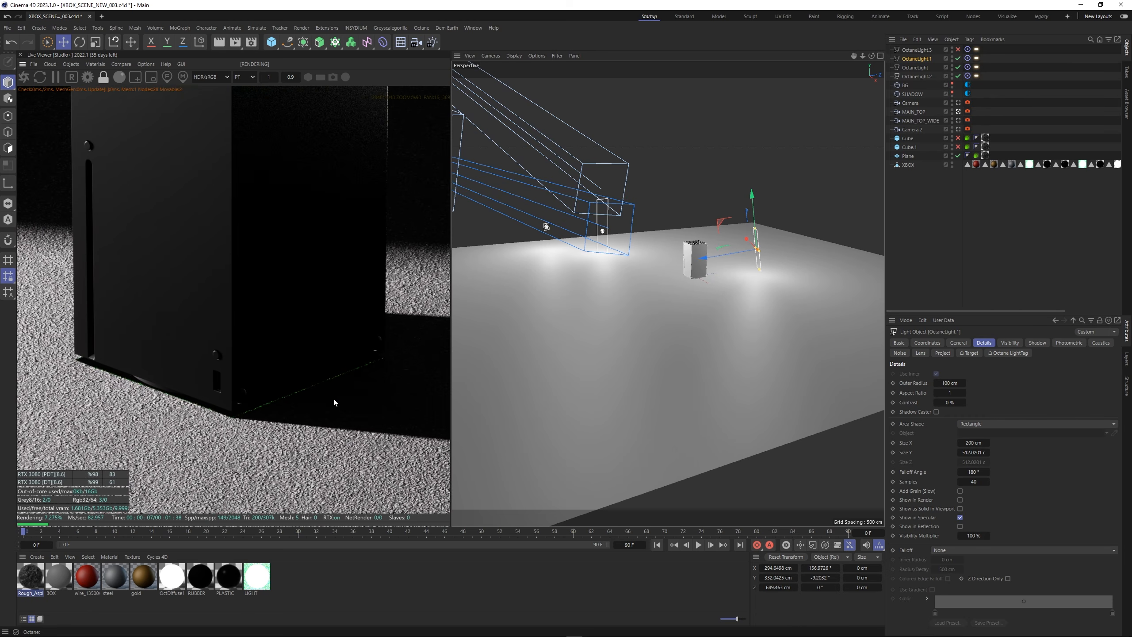
Turn off the floor Plane to expose the underside of the XBOX model.
click(699, 261)
drag(698, 261, 698, 257)
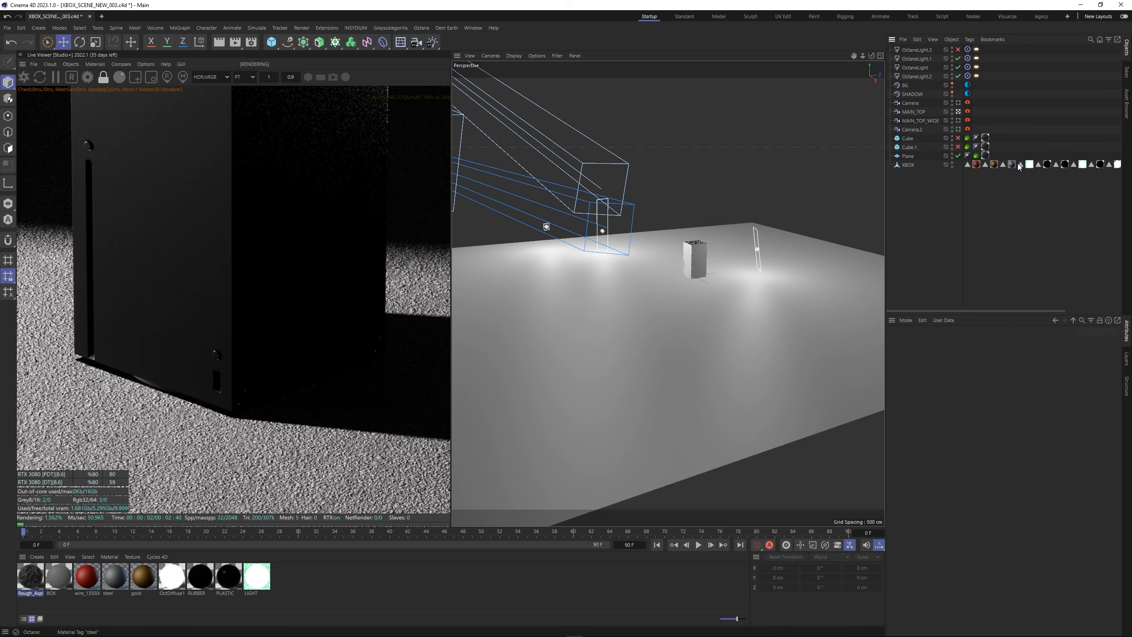
click(692, 237)
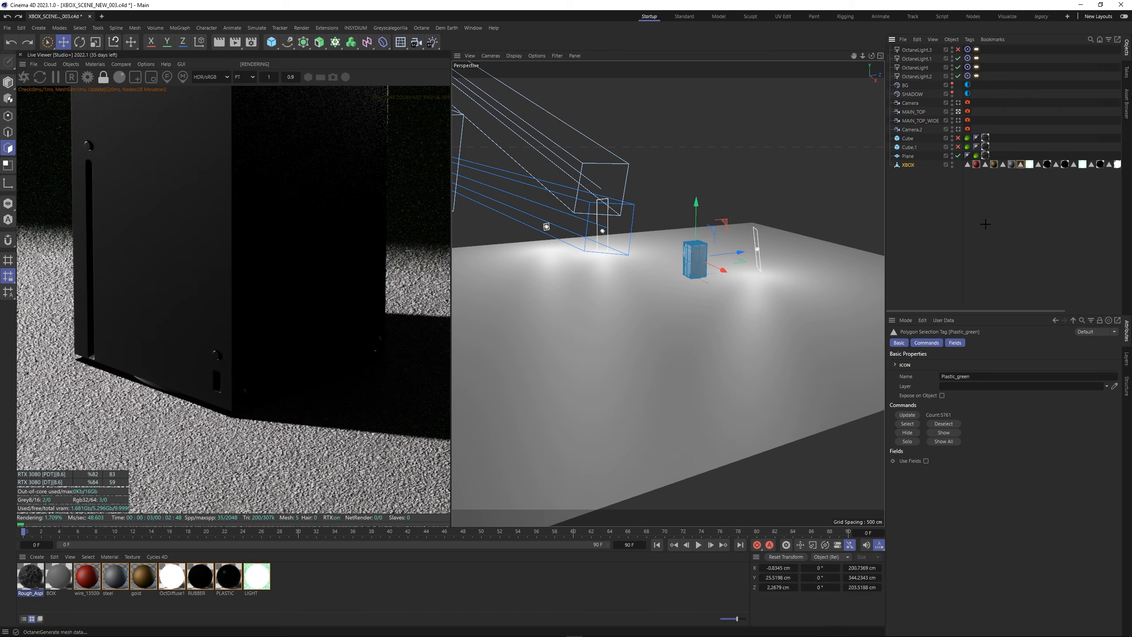
click(825, 187)
click(958, 121)
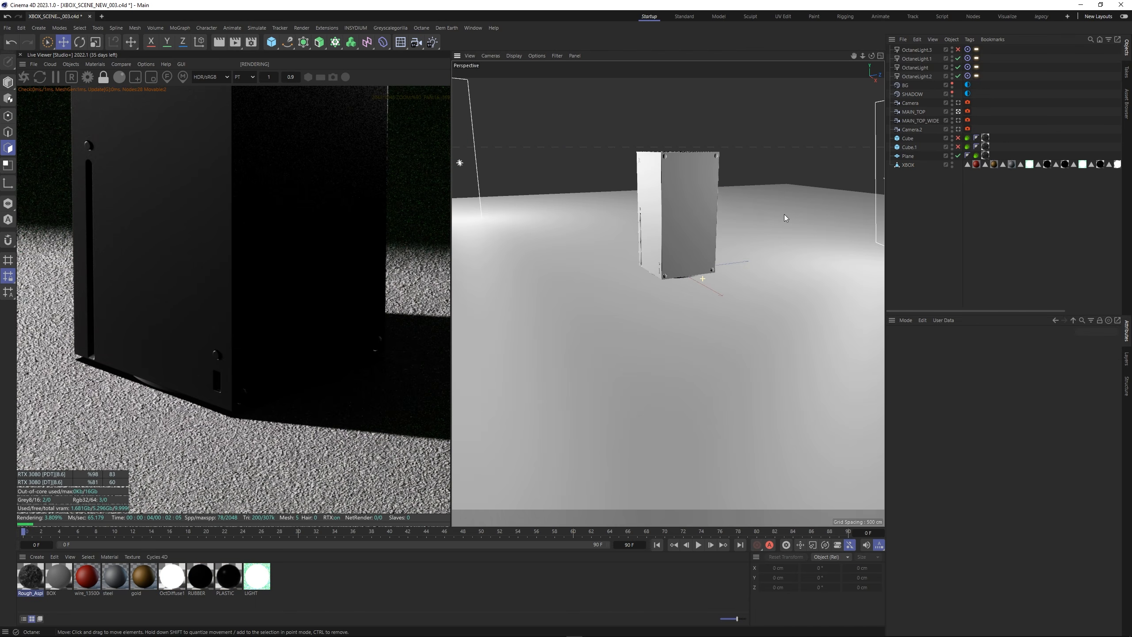
click(963, 157)
click(958, 156)
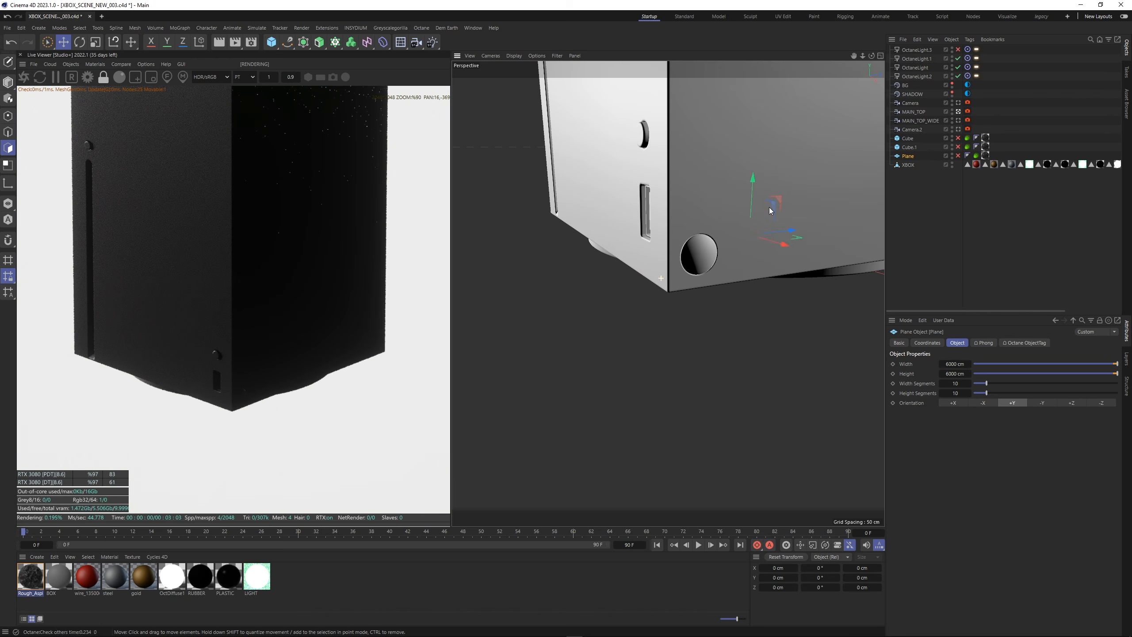
Inspect the underside of the XBOX model and its Plastic_green polygon selection.
click(712, 169)
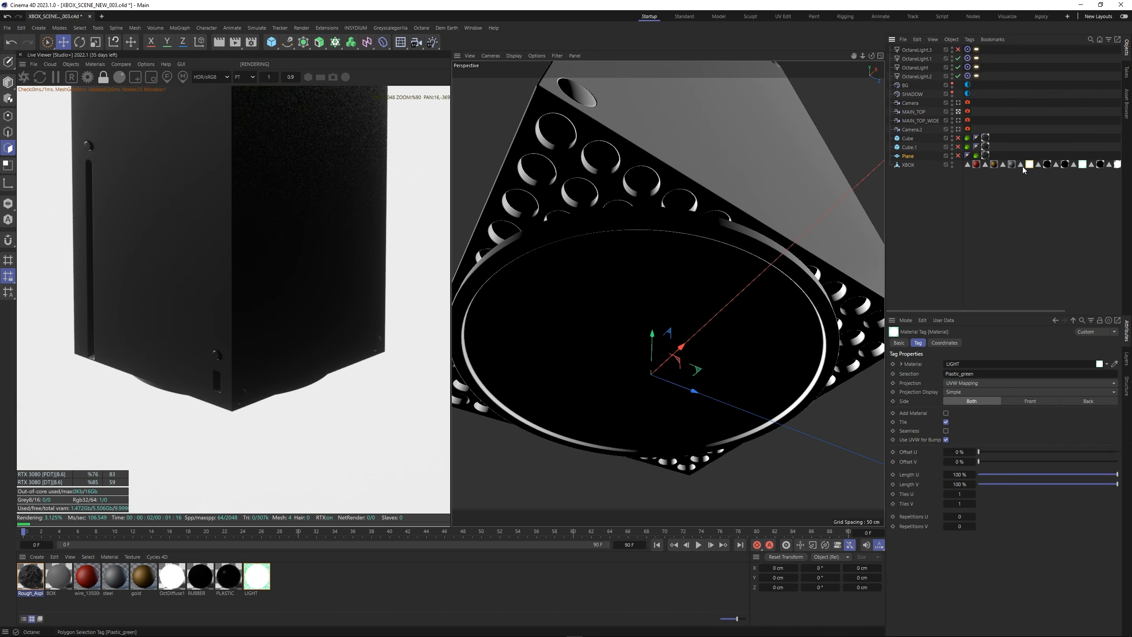
alt+drag(713, 170, 725, 206)
key(ctrl+z)
scroll(725, 205, up, 6)
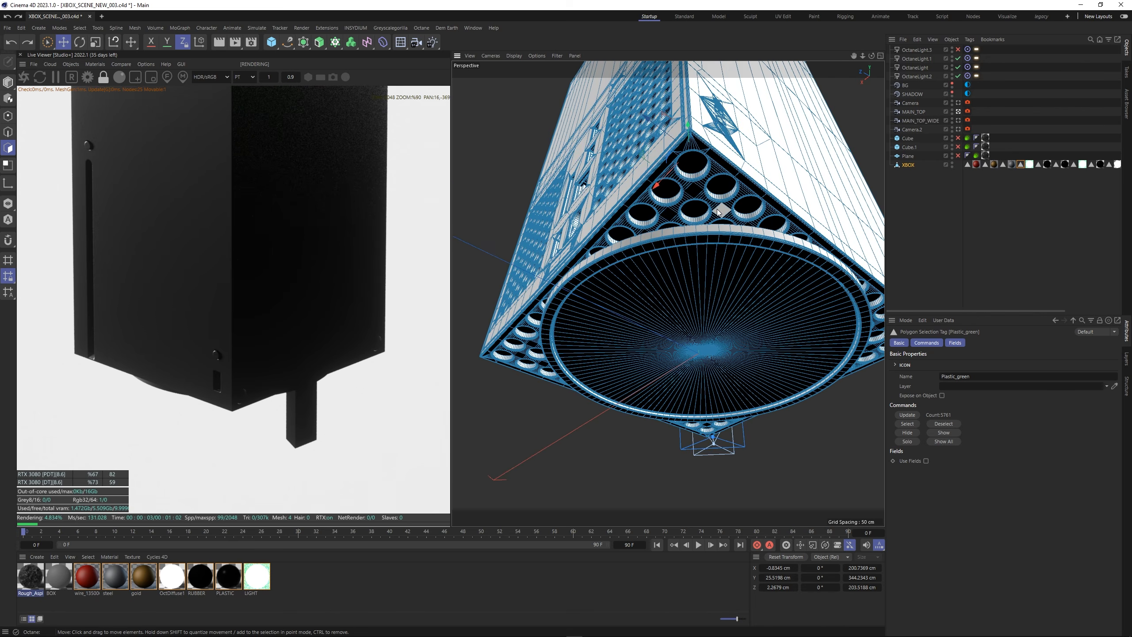
key(Delete)
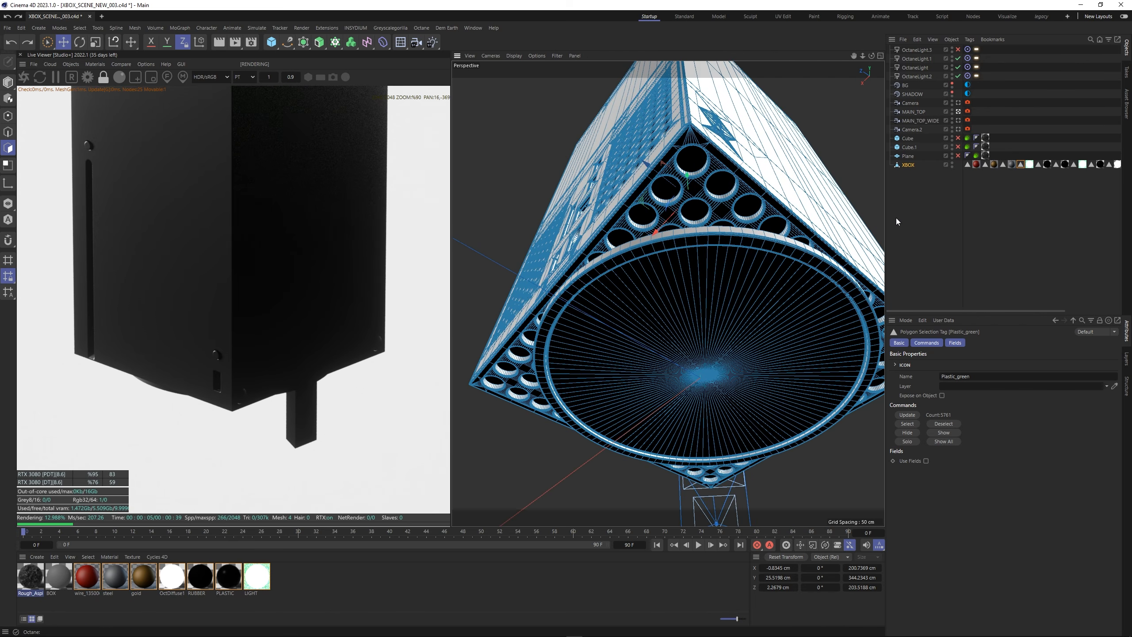
click(934, 222)
Check the console's underside in the live render, reactivate the MAIN_TOP camera and turn the floor Plane back on.
click(924, 113)
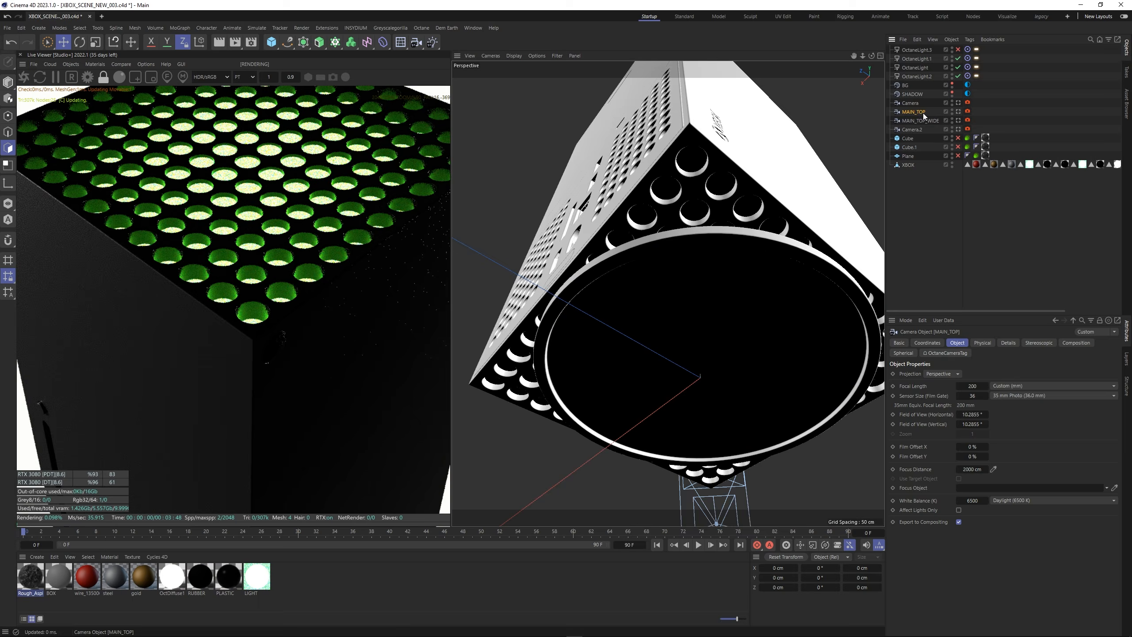
alt+drag(664, 272, 618, 303)
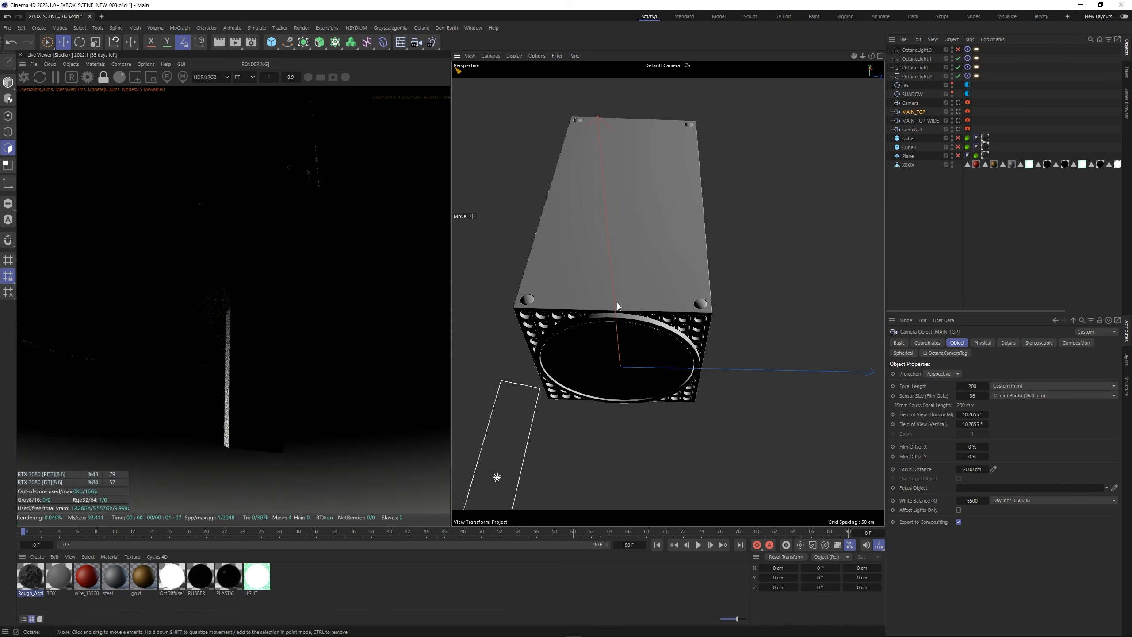
click(23, 78)
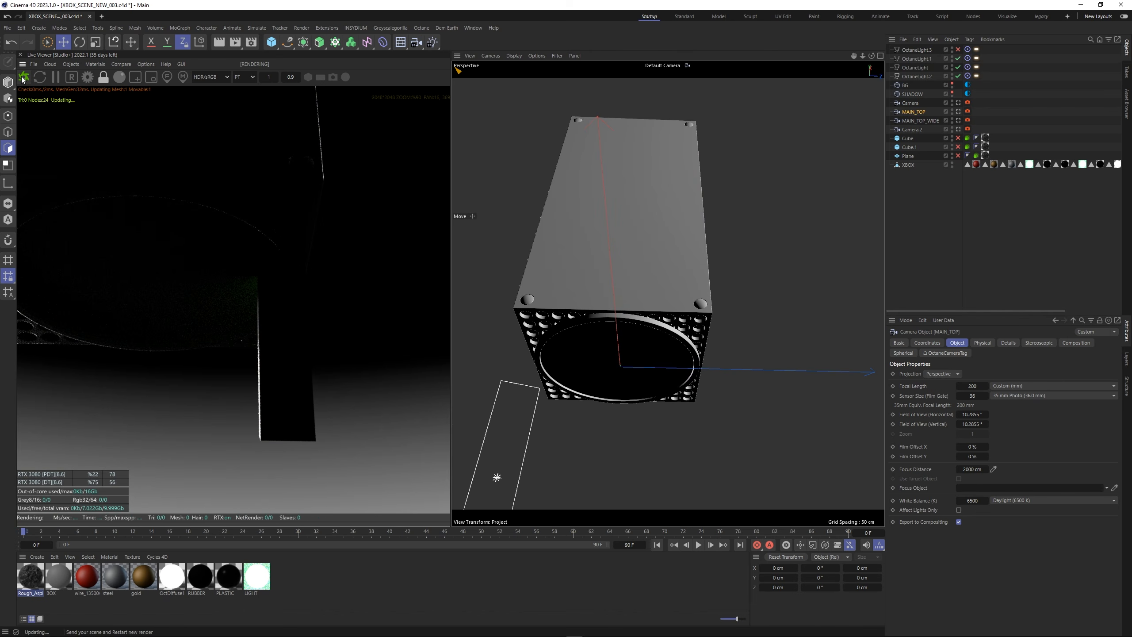
alt+drag(641, 288, 598, 248)
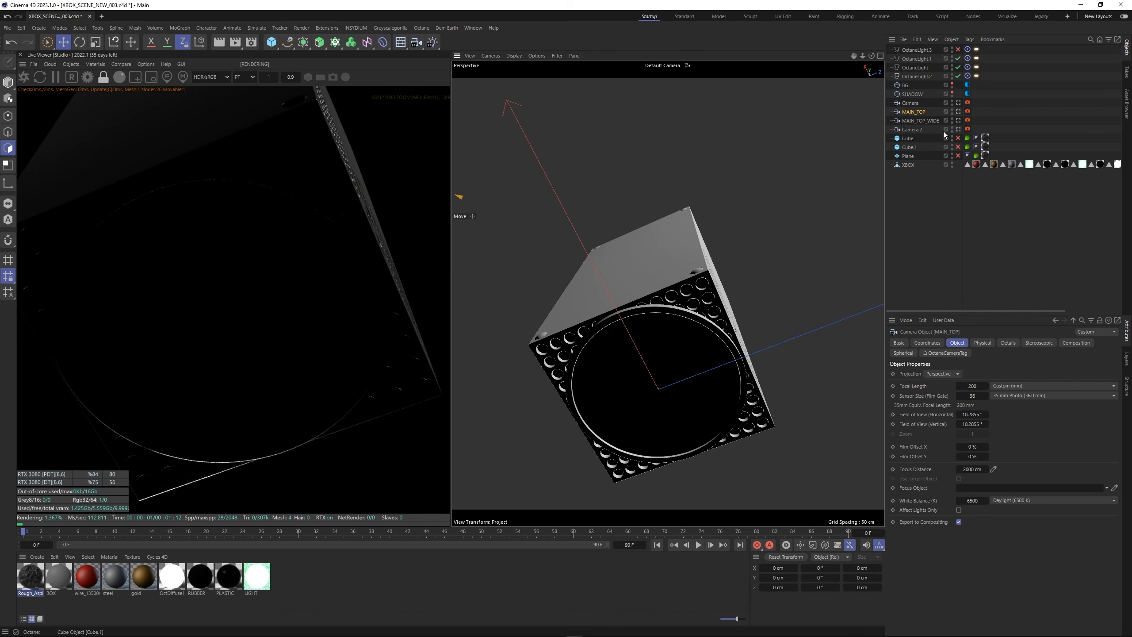
click(959, 111)
click(958, 156)
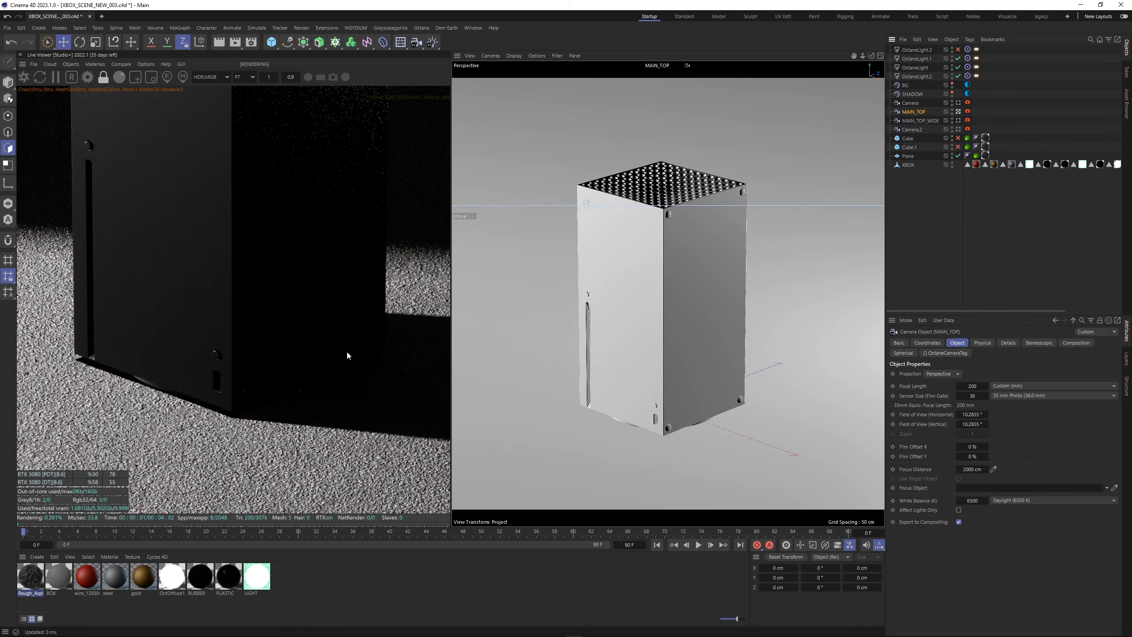
Turn Visible on diffuse back on in OctaneLight.1's light tag and compare the render with that light off and on.
scroll(307, 336, up, 3)
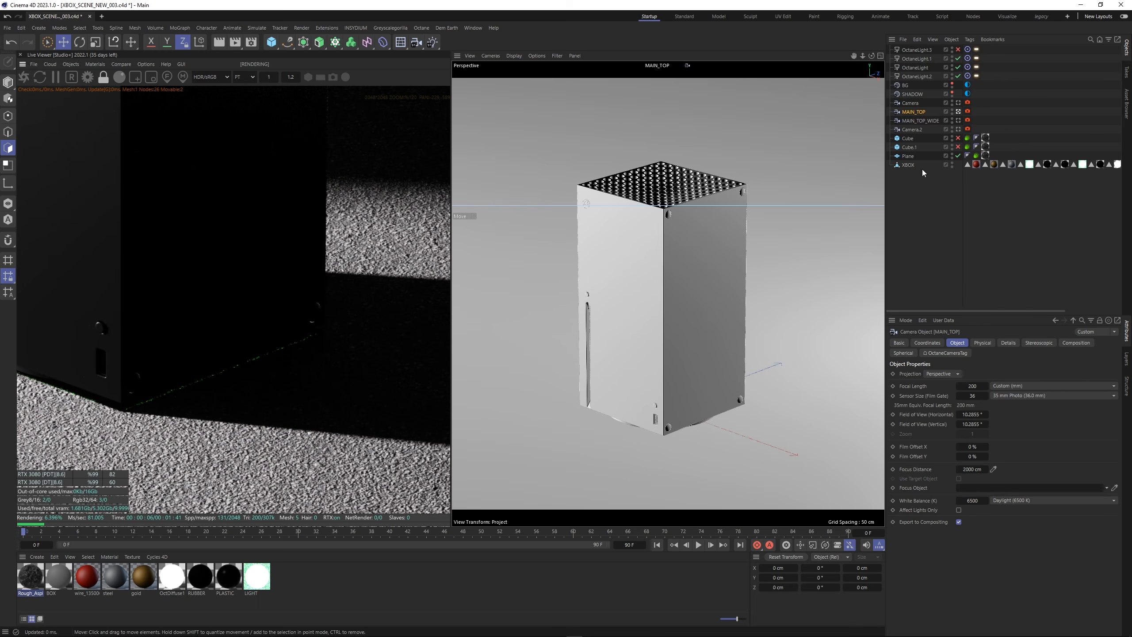
click(976, 58)
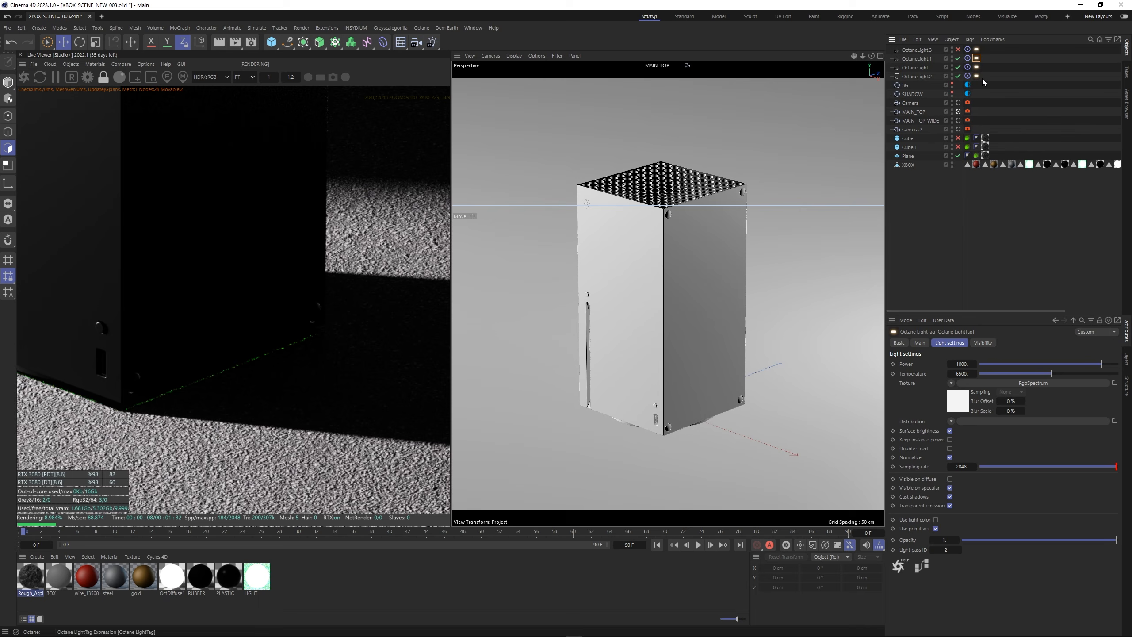
click(950, 479)
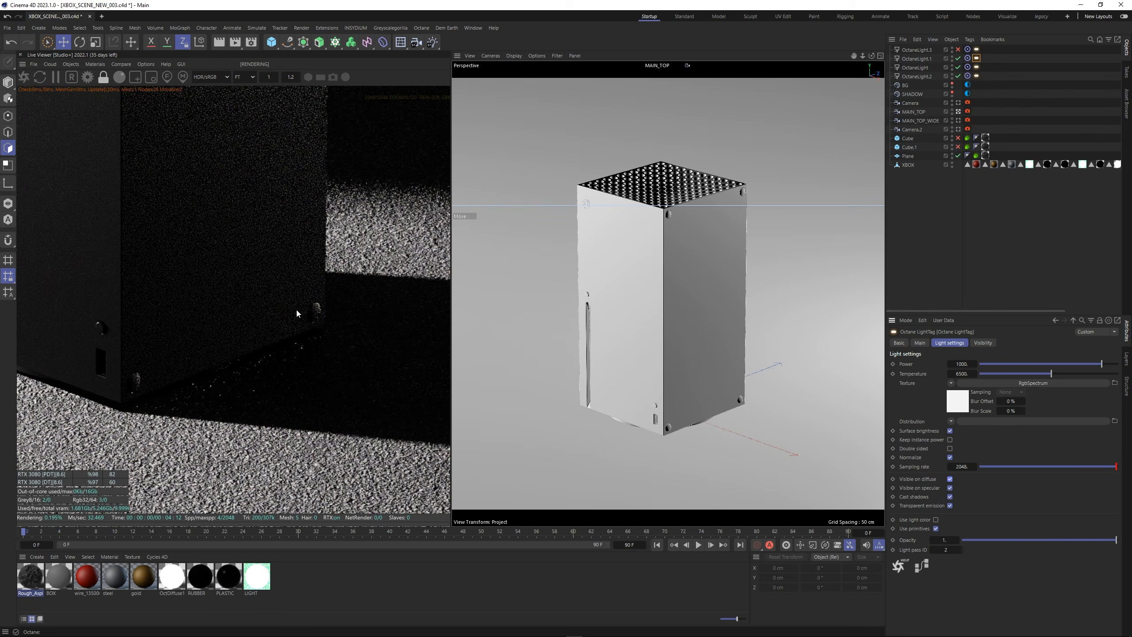
middle_drag(255, 279, 281, 344)
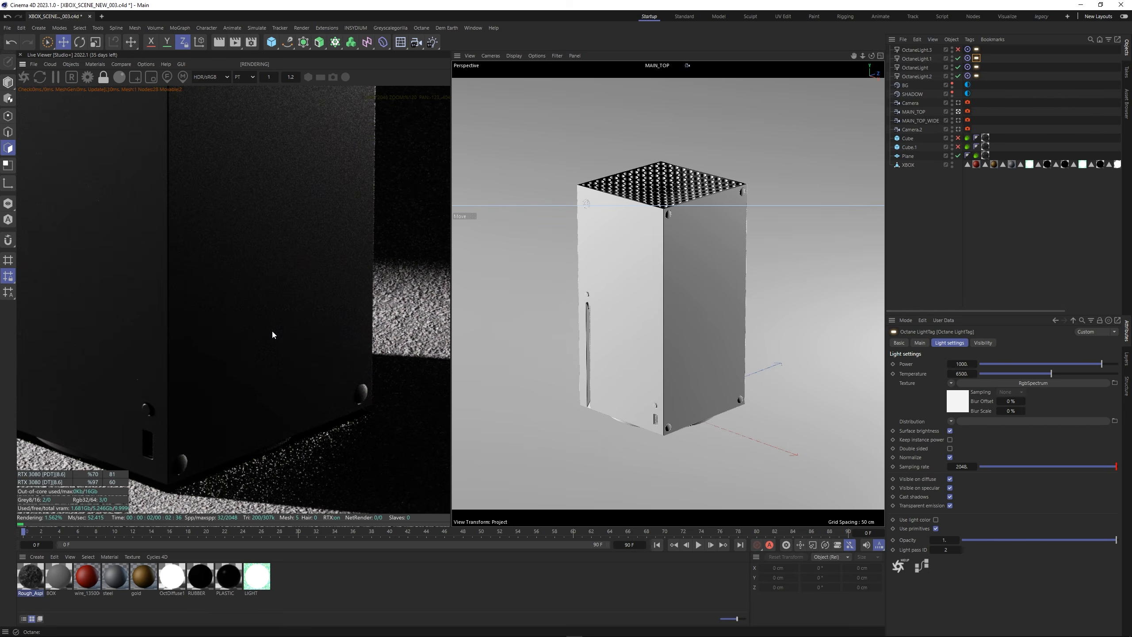
scroll(272, 329, down, 5)
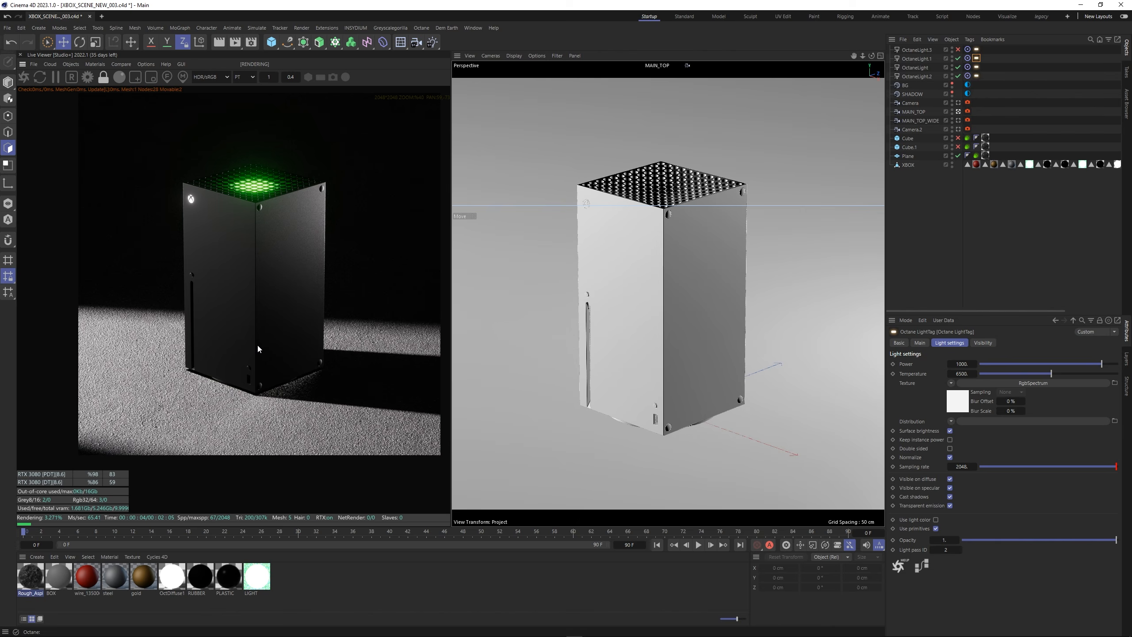
scroll(256, 343, down, 1)
click(958, 58)
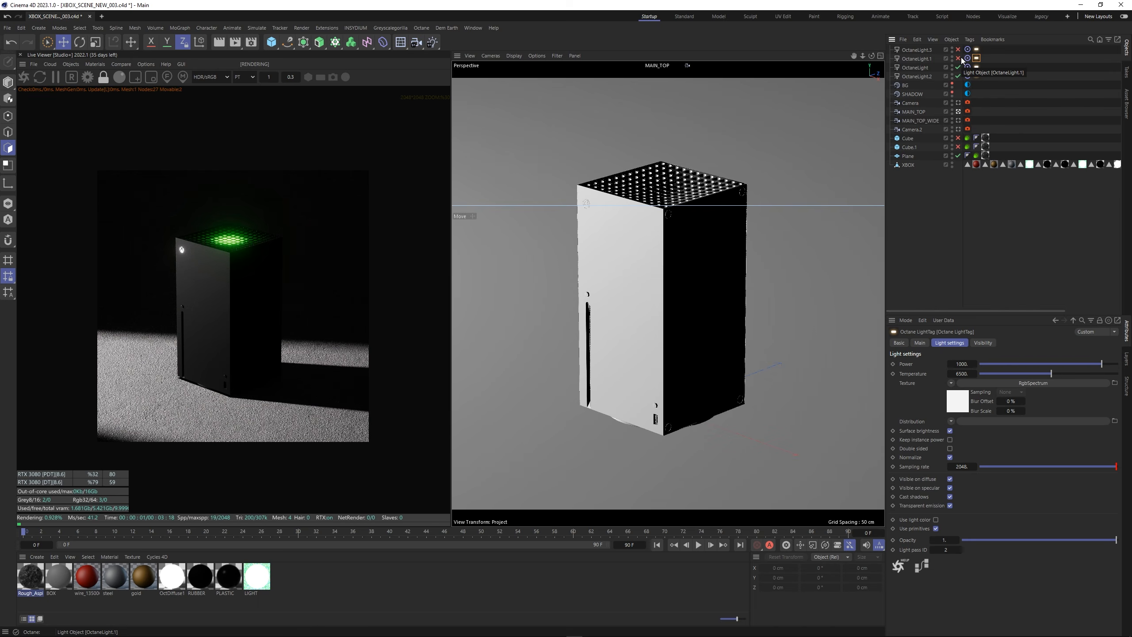
click(959, 59)
Leave the camera view, shift OctaneLight.1 along its red axis and check the console's base in the render.
click(915, 58)
key(F1)
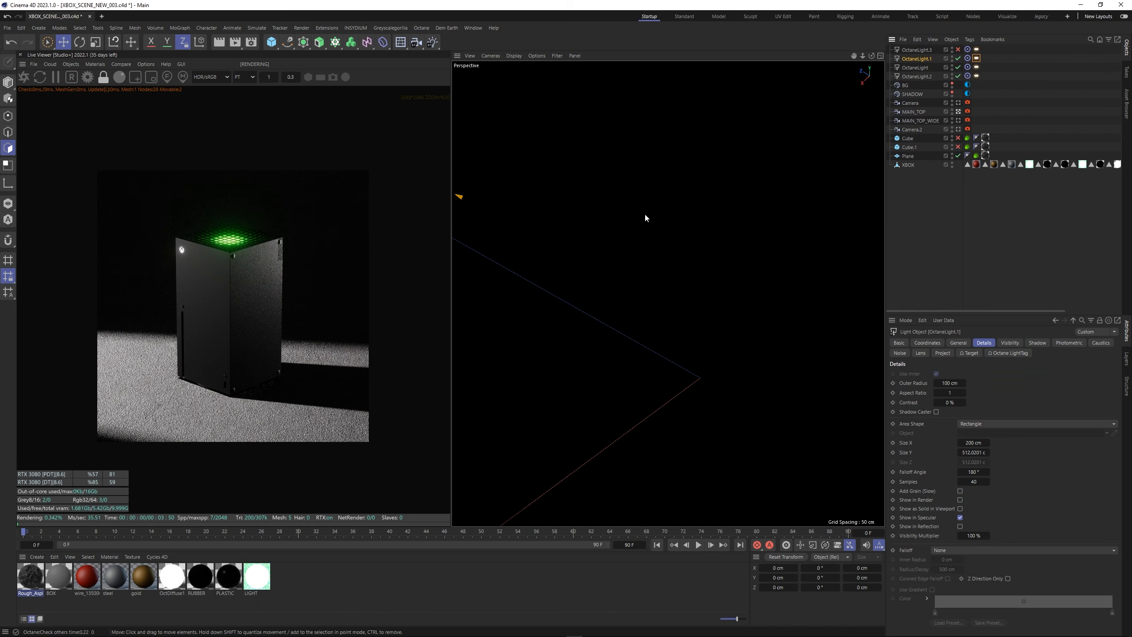
alt+drag(644, 204, 745, 264)
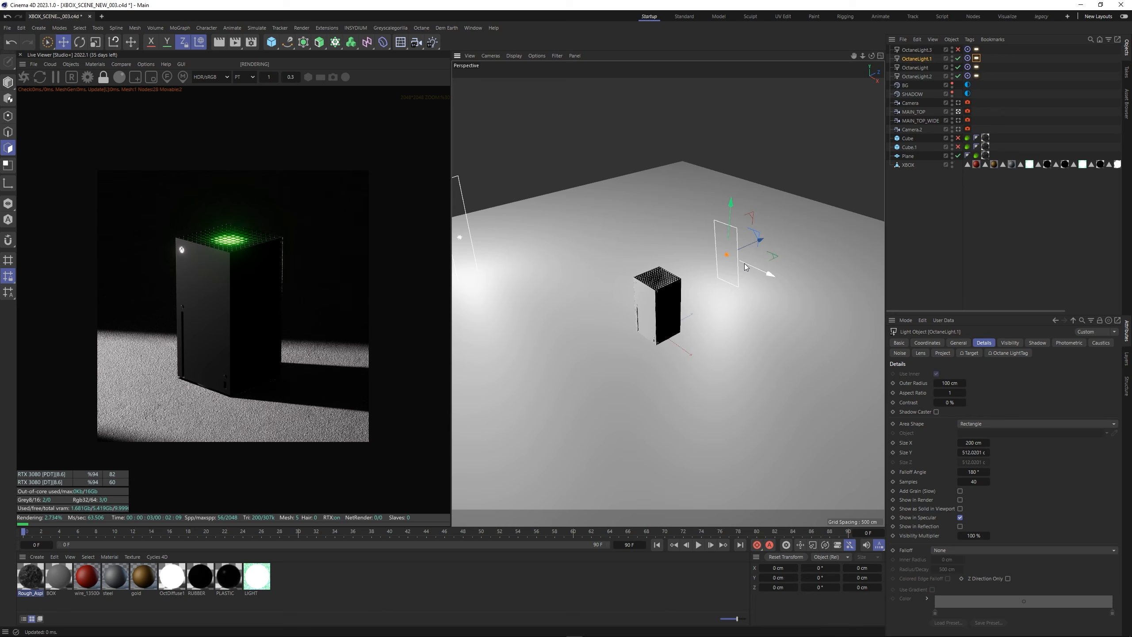
drag(745, 264, 763, 271)
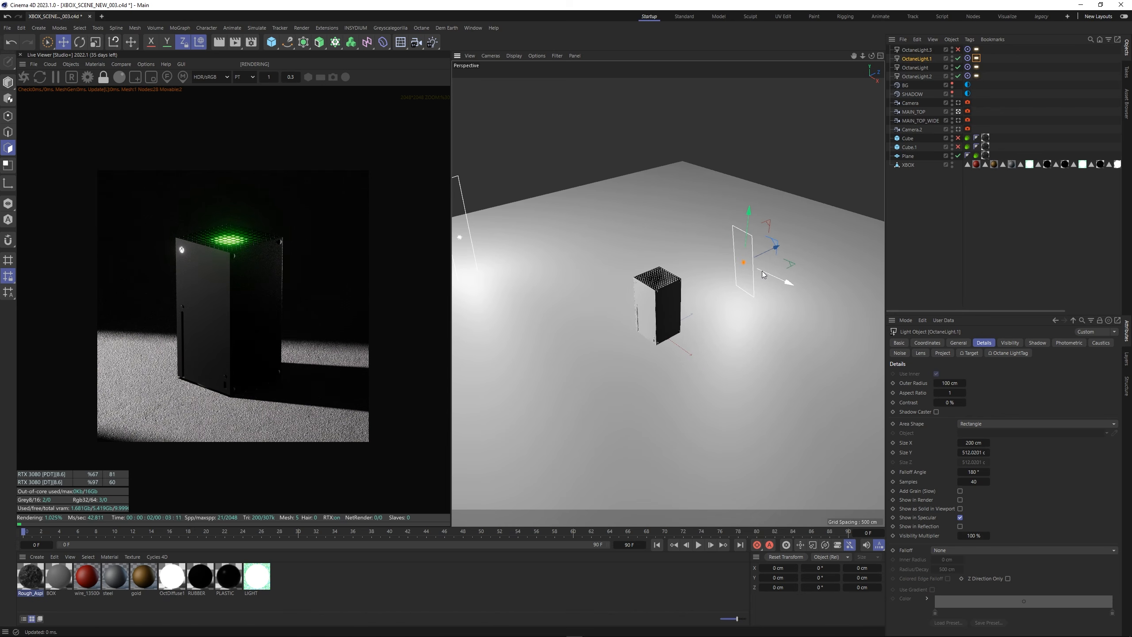
scroll(236, 365, up, 5)
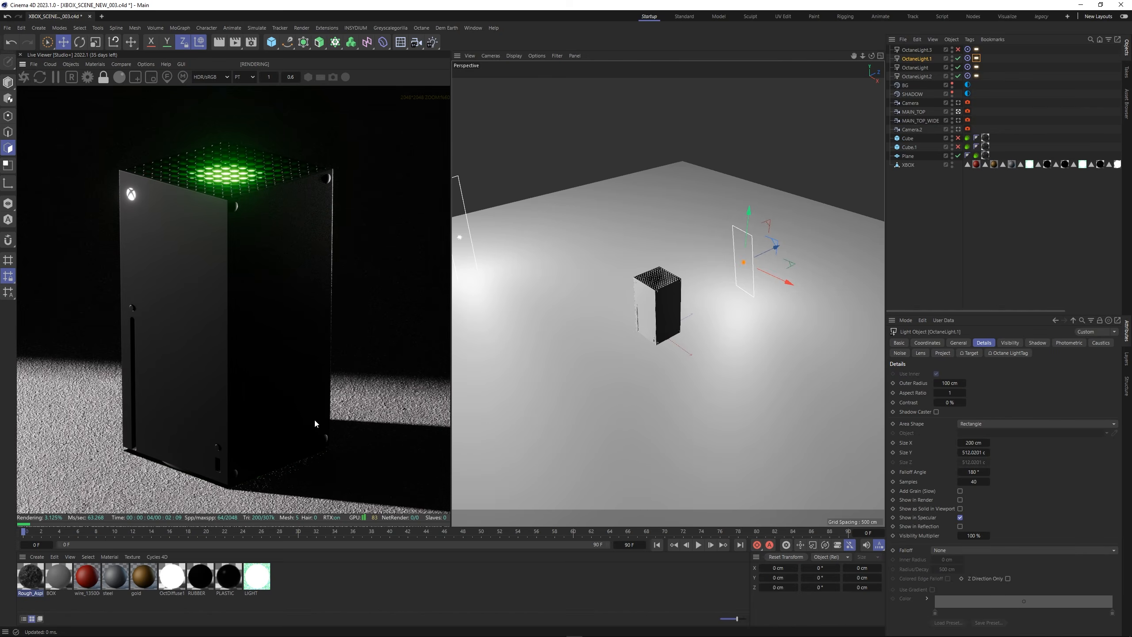
scroll(279, 314, up, 2)
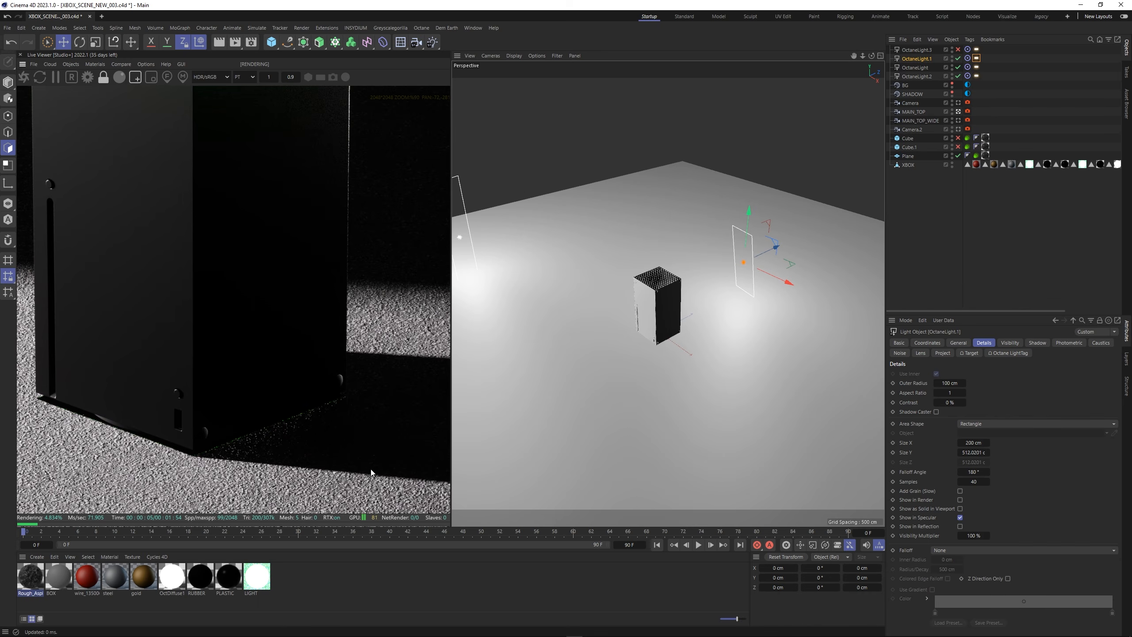
Render a region around the console's base and test disconnecting and reconnecting the LIGHT material's Blackbody Emission in the Octane Node Editor.
drag(384, 478, 150, 329)
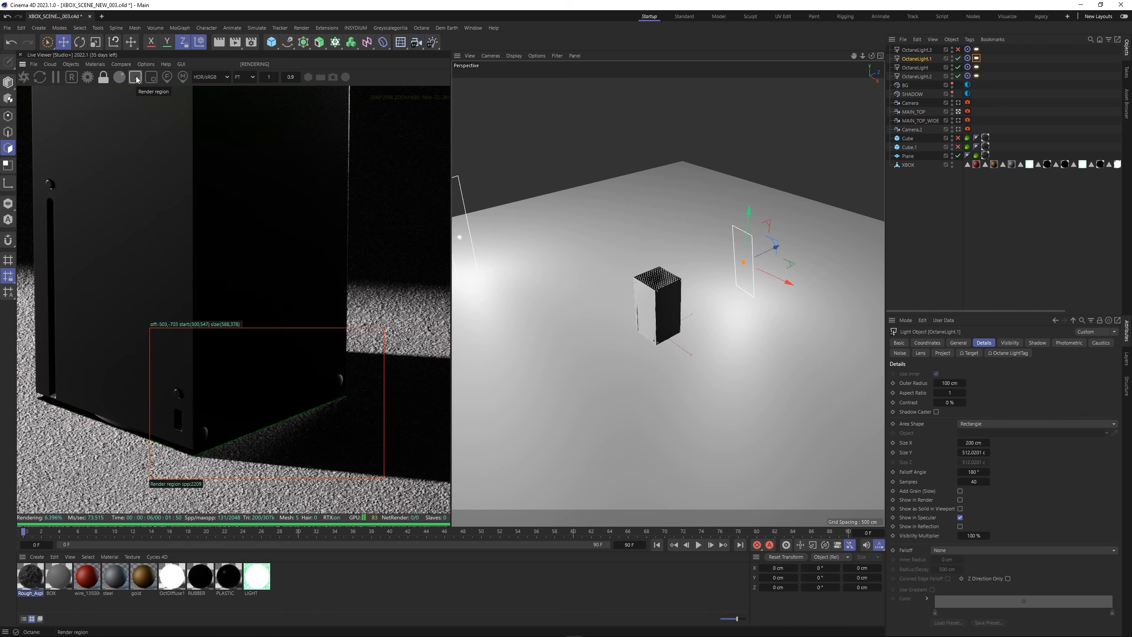
click(94, 65)
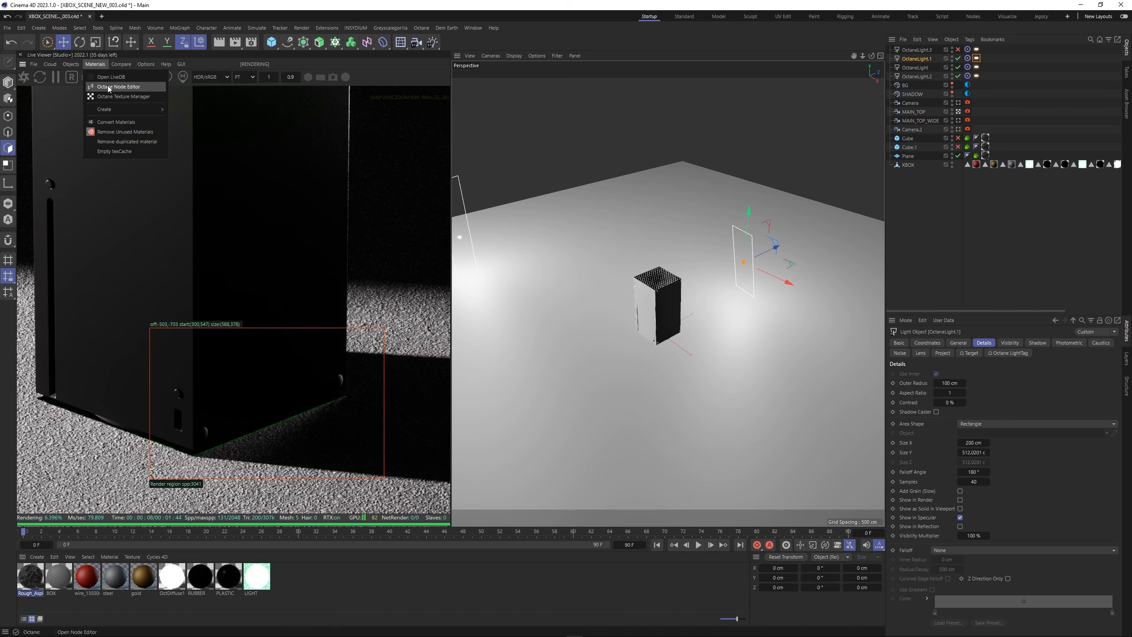
click(111, 88)
click(259, 580)
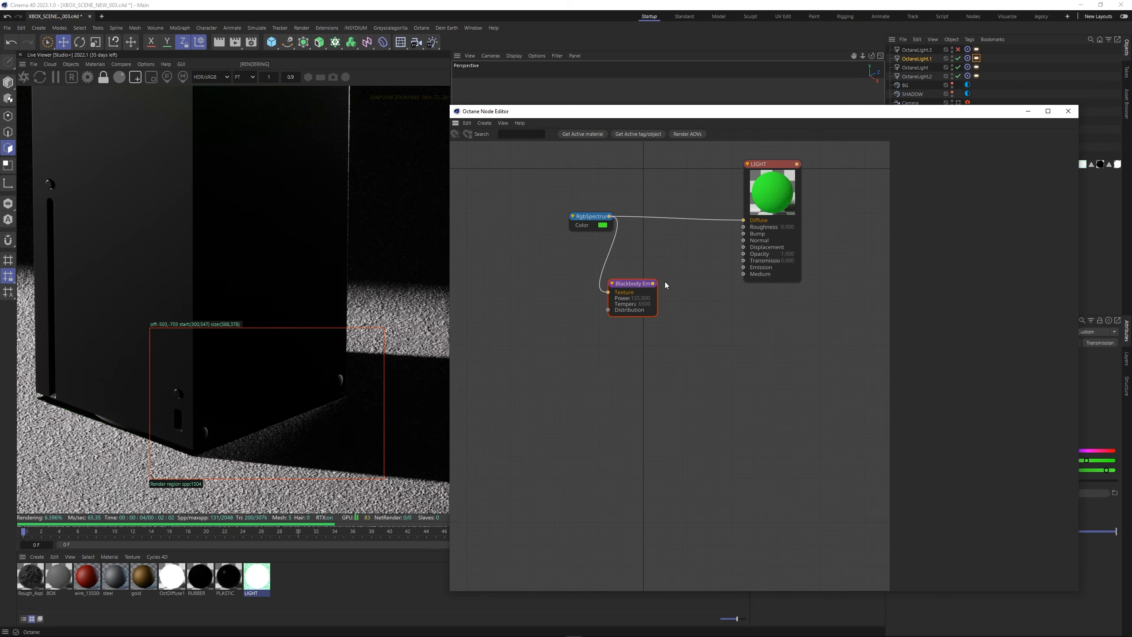
drag(653, 283, 743, 267)
click(1069, 112)
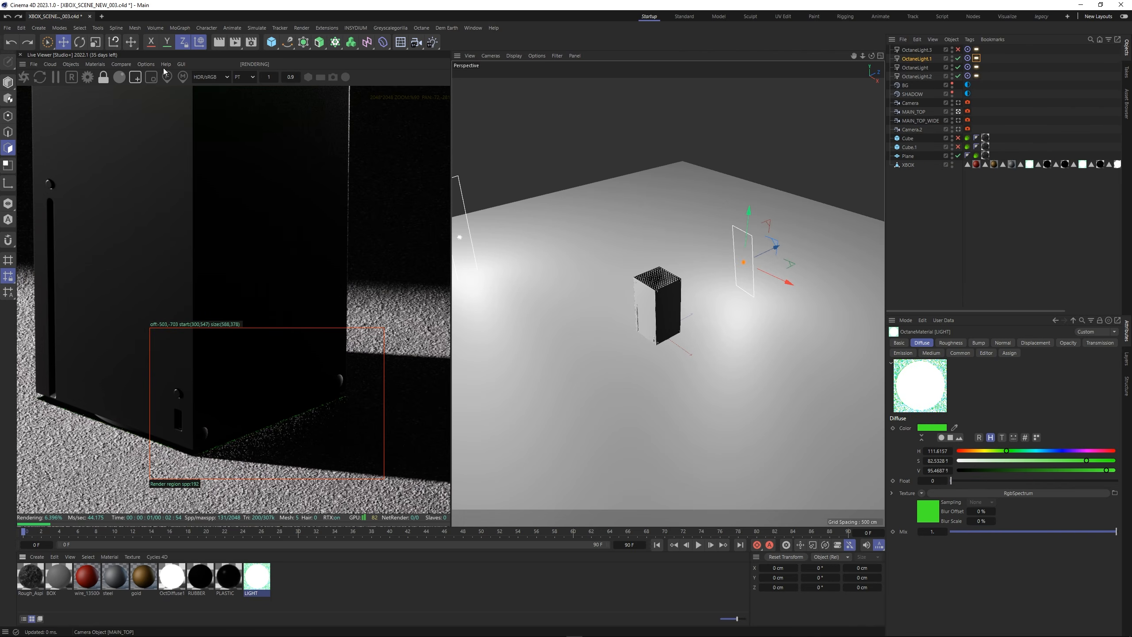
scroll(264, 340, down, 5)
scroll(249, 261, down, 2)
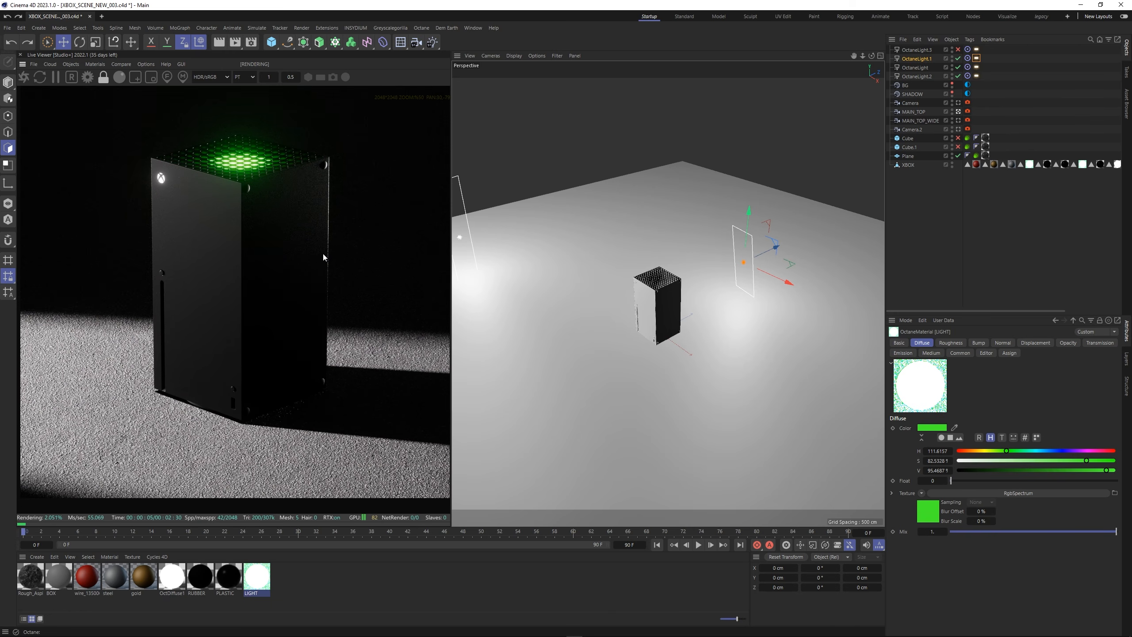
Switch off OctaneLight.1 and add an Octane HDRI environment, placing OctaneSky between BG and SHADOW in the object list.
click(940, 197)
scroll(261, 273, down, 2)
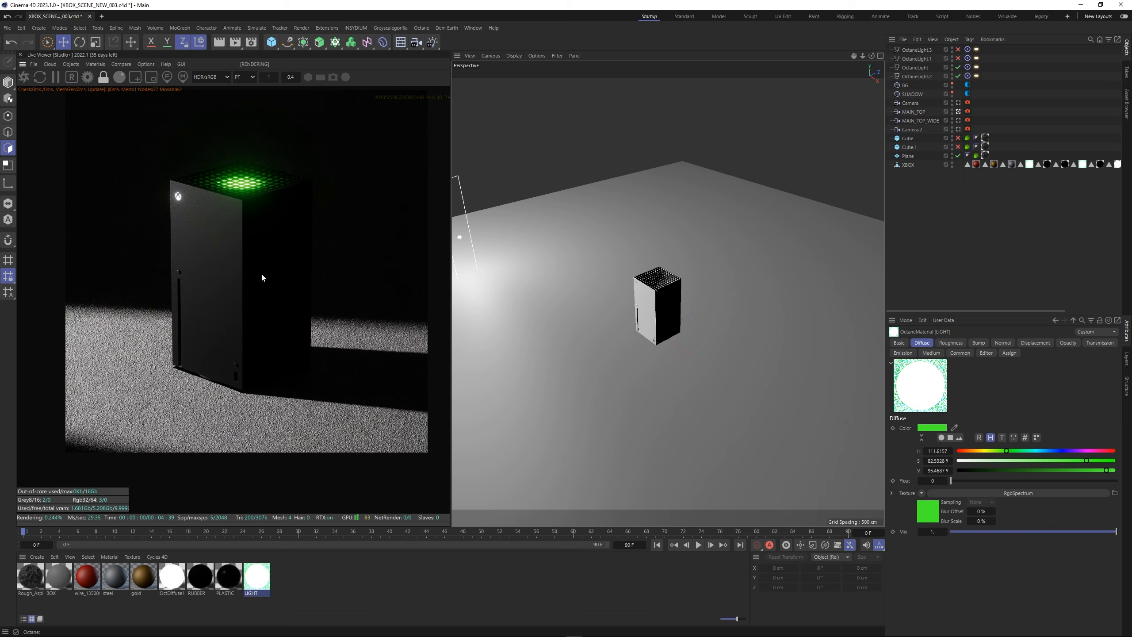
scroll(262, 286, up, 1)
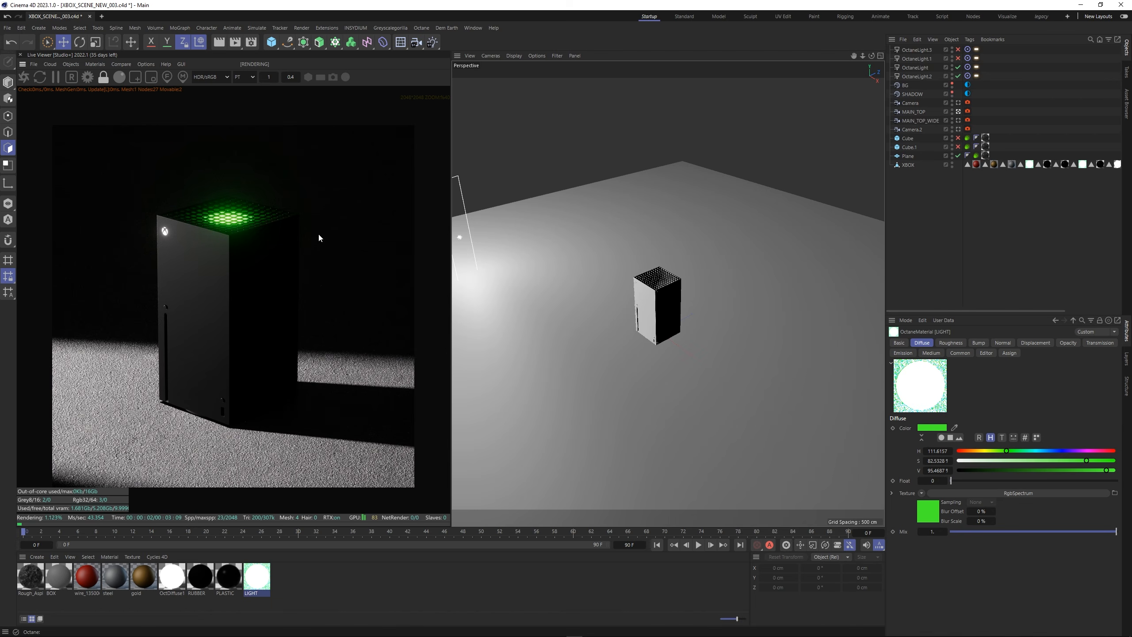
click(70, 64)
mouse_move(99, 105)
click(165, 105)
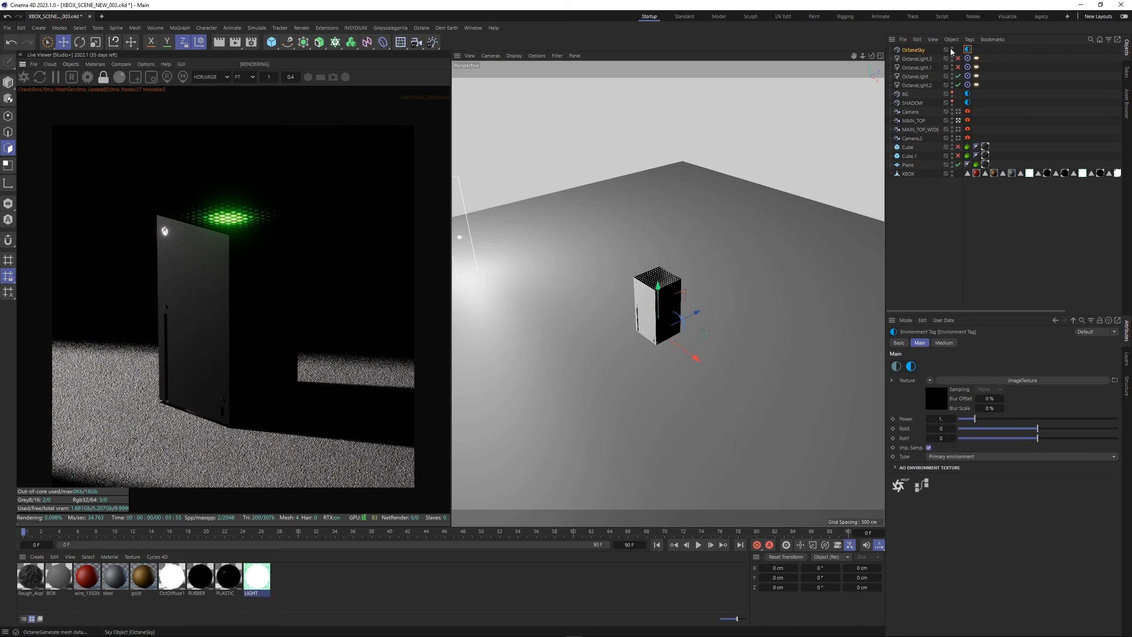
drag(913, 98, 913, 99)
Load heavy_rim_hr_a.exr as OctaneSky's texture and exclude the environment from the floor Plane's light pass mask.
click(968, 94)
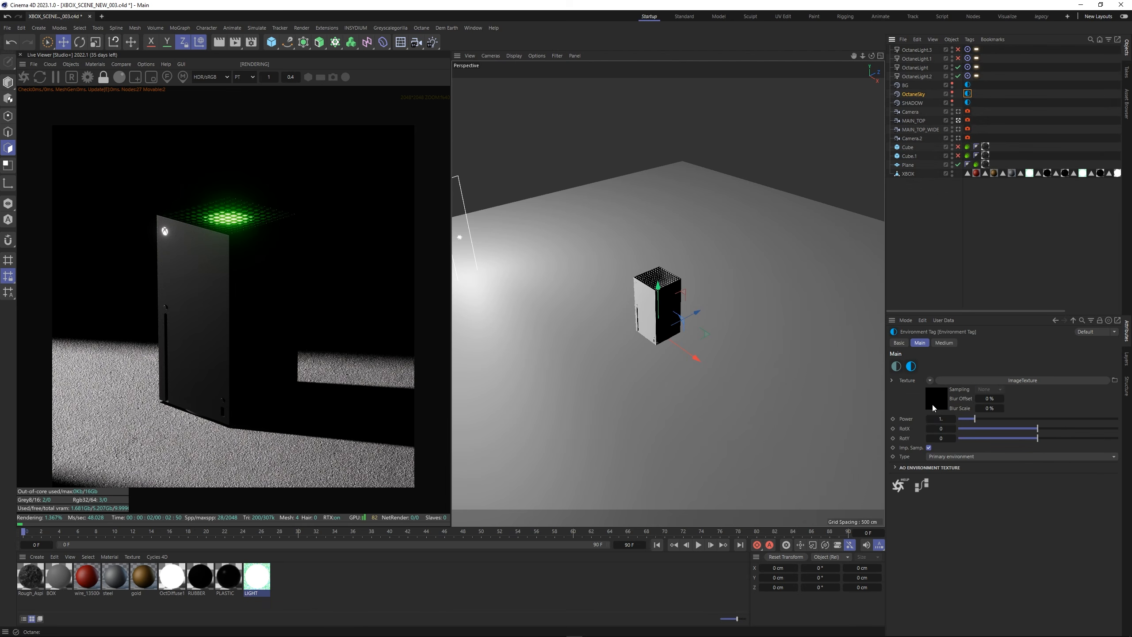
click(935, 402)
click(1115, 364)
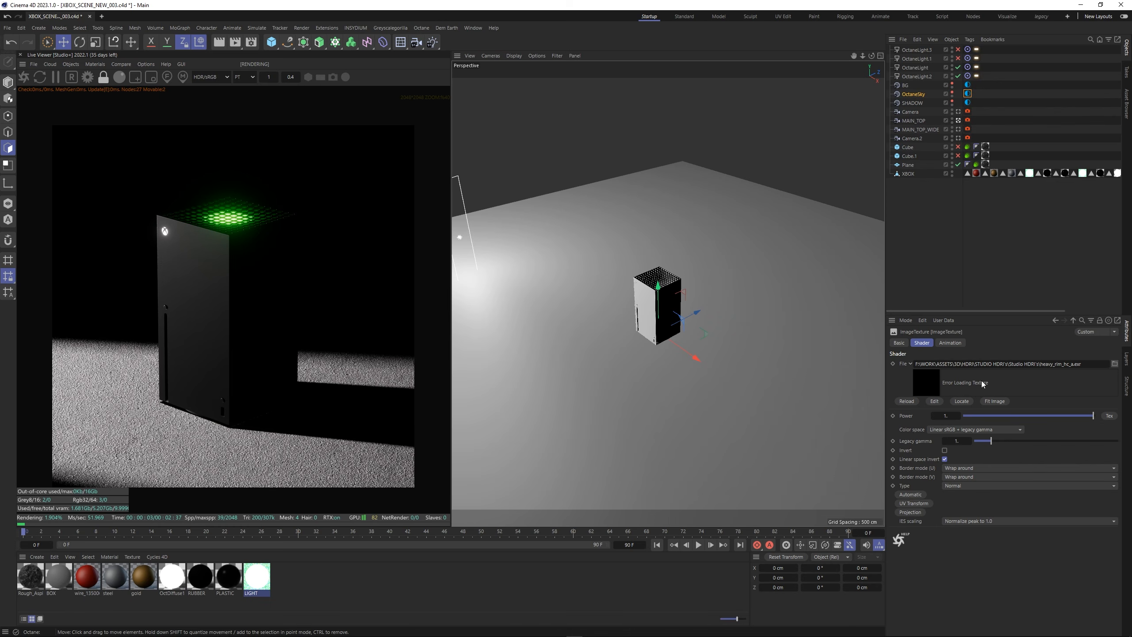
click(1074, 321)
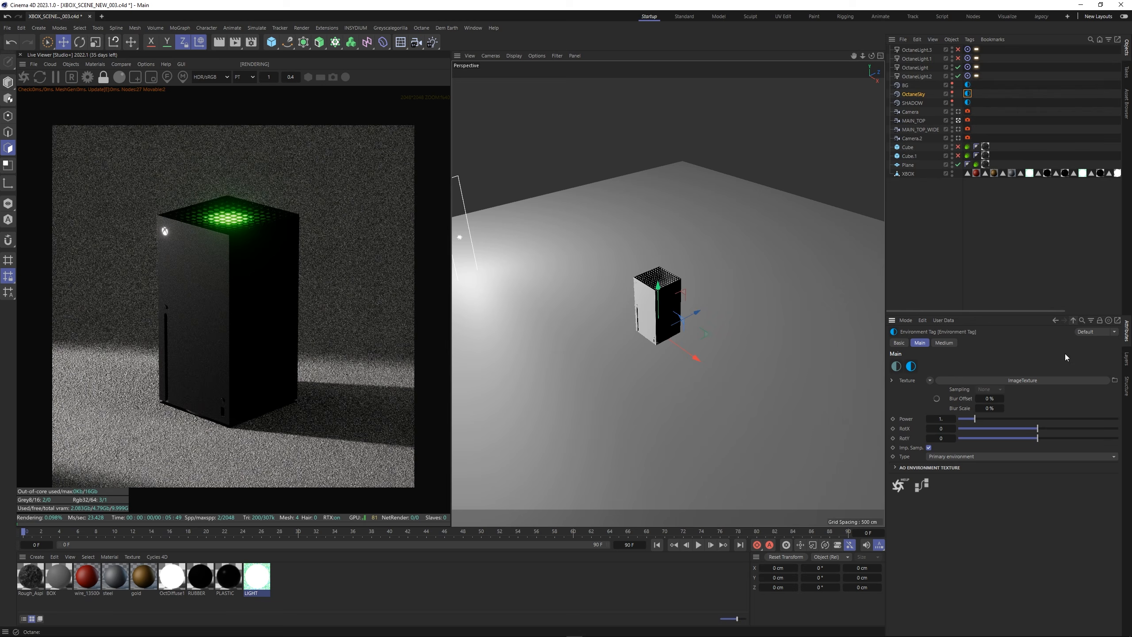
click(977, 165)
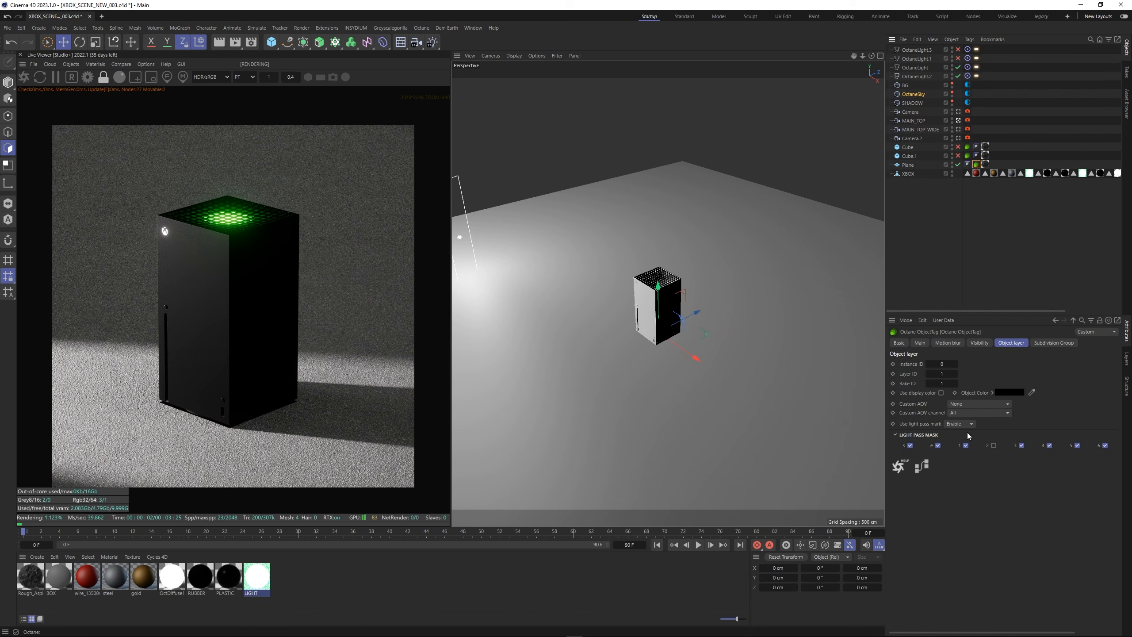
Rotate OctaneSky's HDRI in its environment tag to RotX about 0.21 and RotY about 0.025.
click(968, 94)
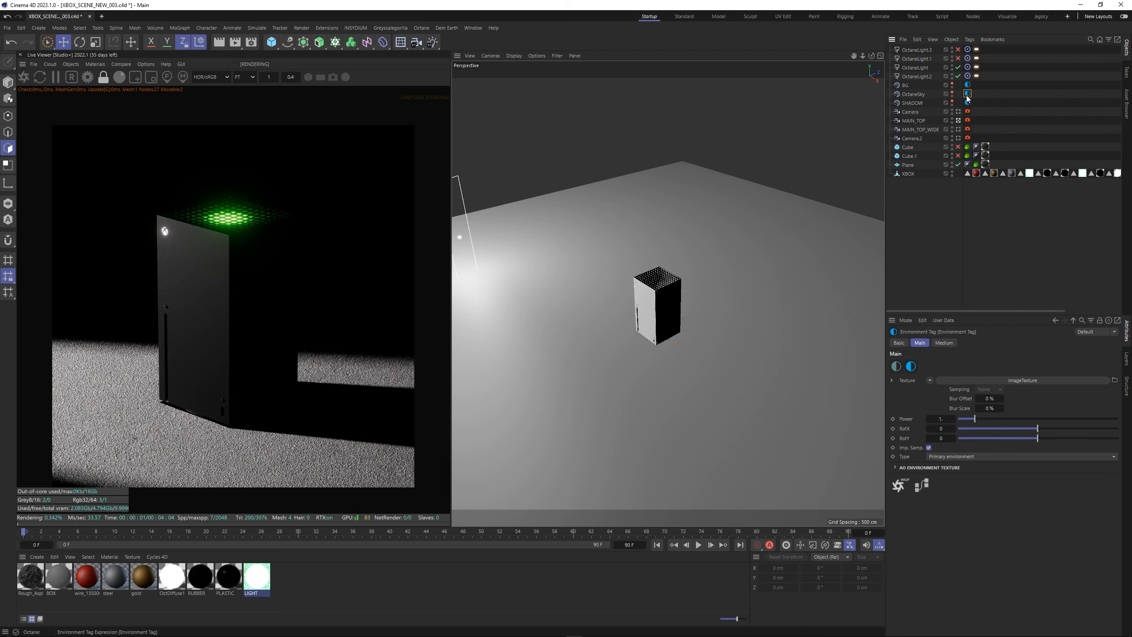
drag(1043, 429, 1014, 439)
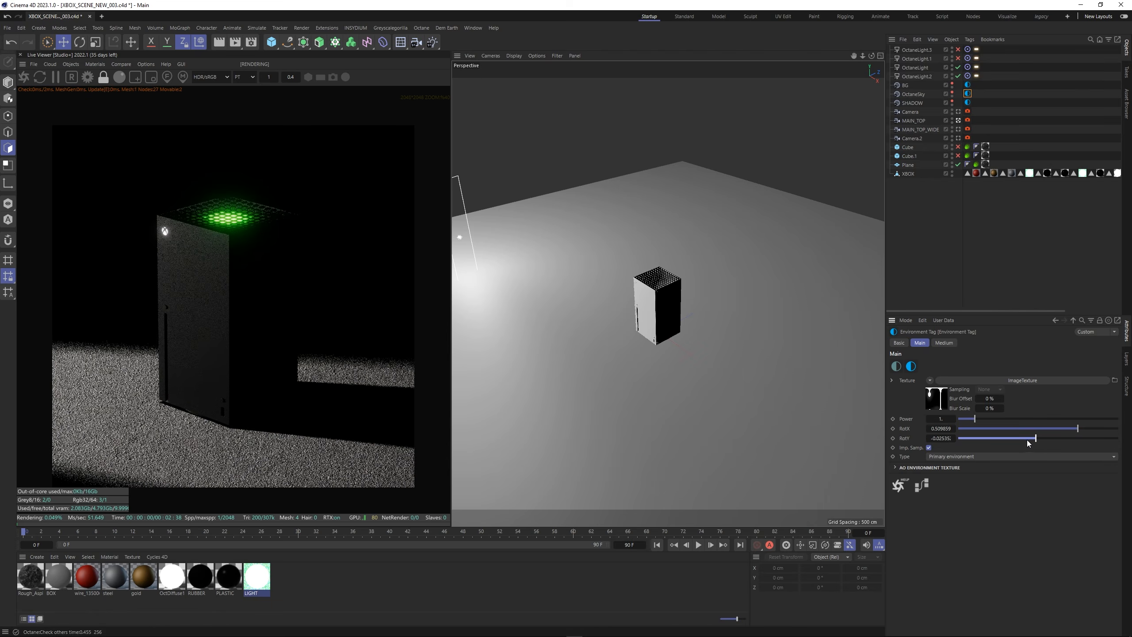
click(1055, 429)
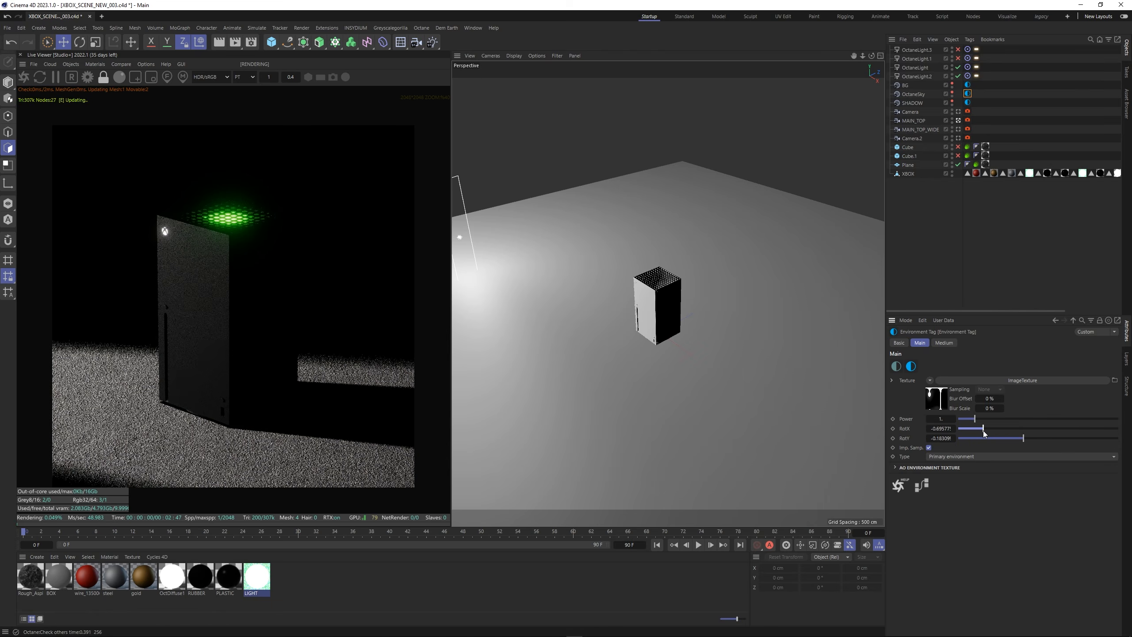
mouse_move(1079, 434)
mouse_down()
mouse_move(1055, 434)
mouse_move(1079, 437)
mouse_up()
click(1062, 438)
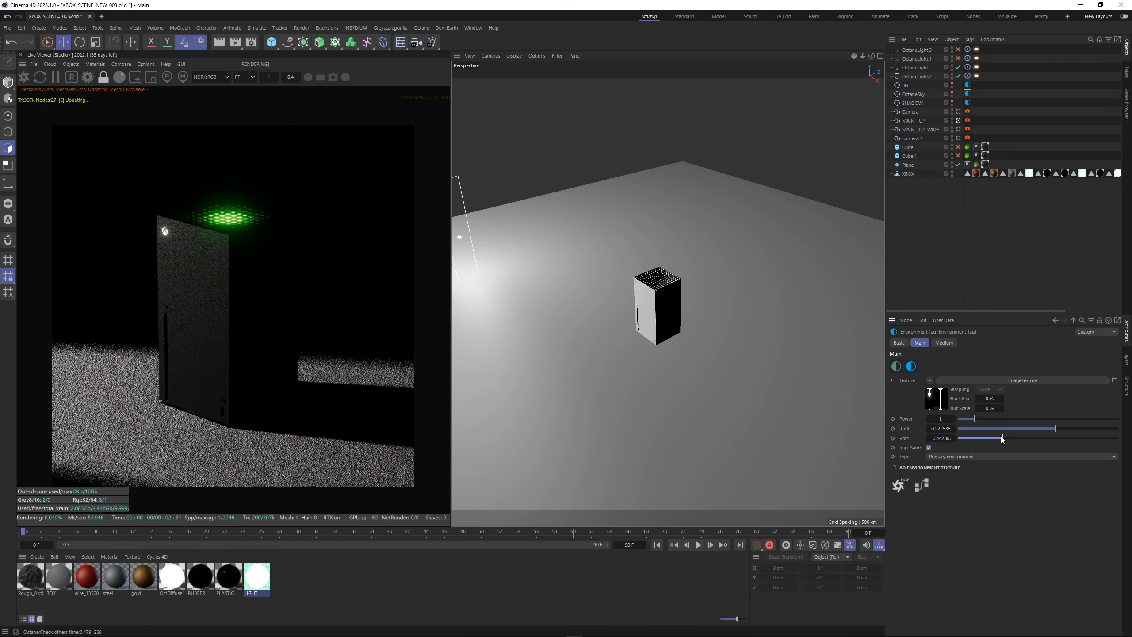
mouse_move(1006, 440)
mouse_down()
mouse_move(1105, 434)
mouse_move(967, 437)
mouse_move(1021, 441)
mouse_up()
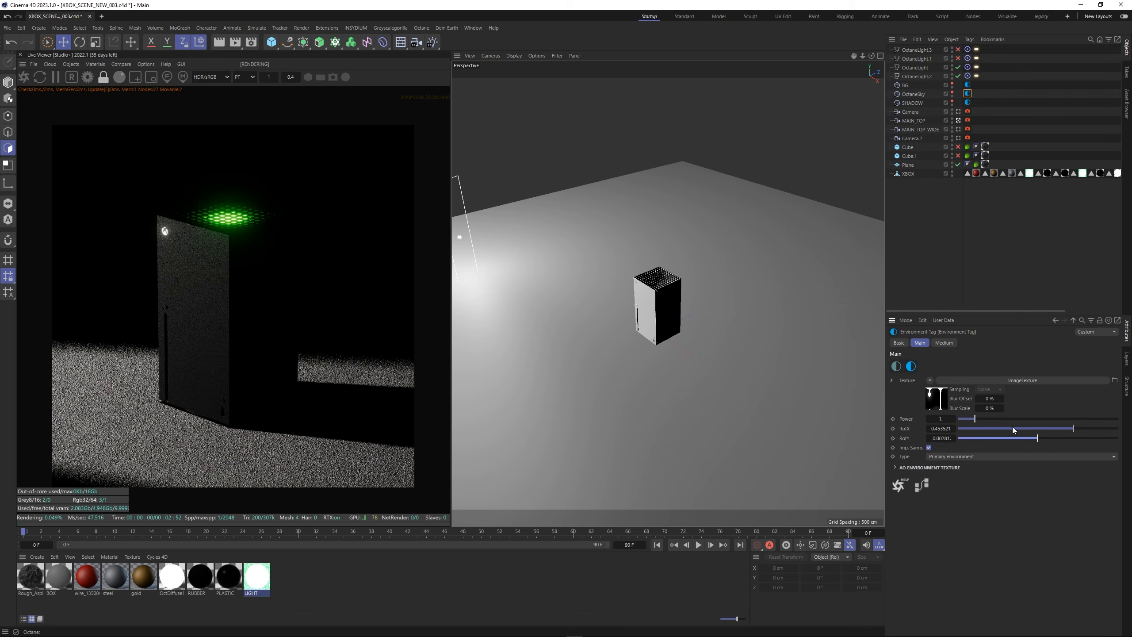
click(1030, 428)
click(1039, 438)
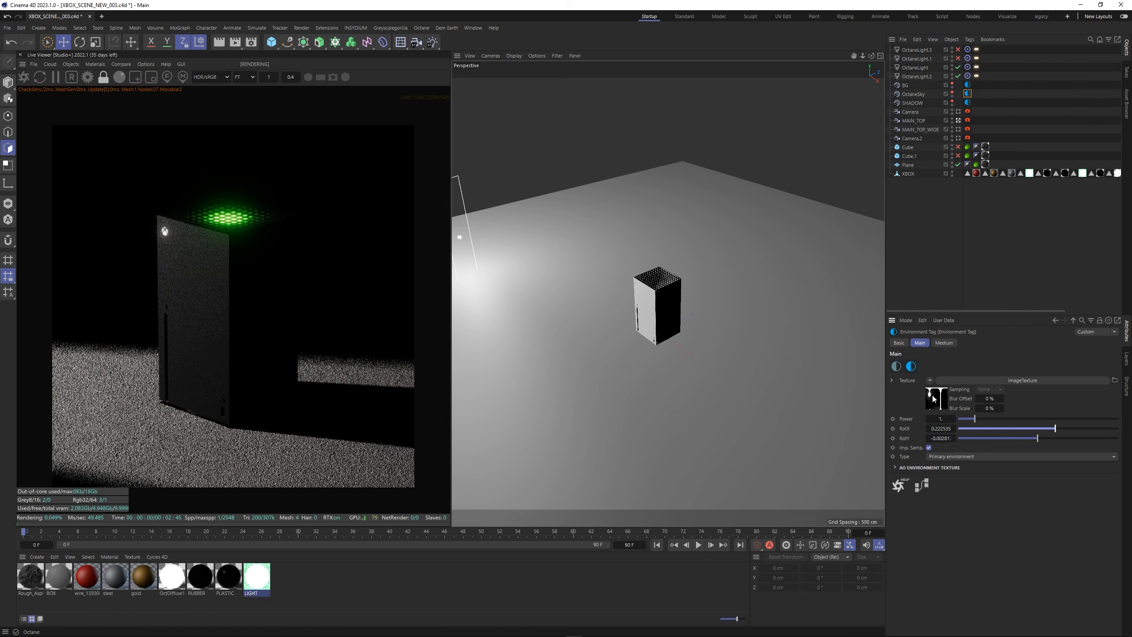
Test OctaneSky's environment Power at about 6.4 on the console, then reduce it to about 0.62.
click(933, 395)
click(908, 164)
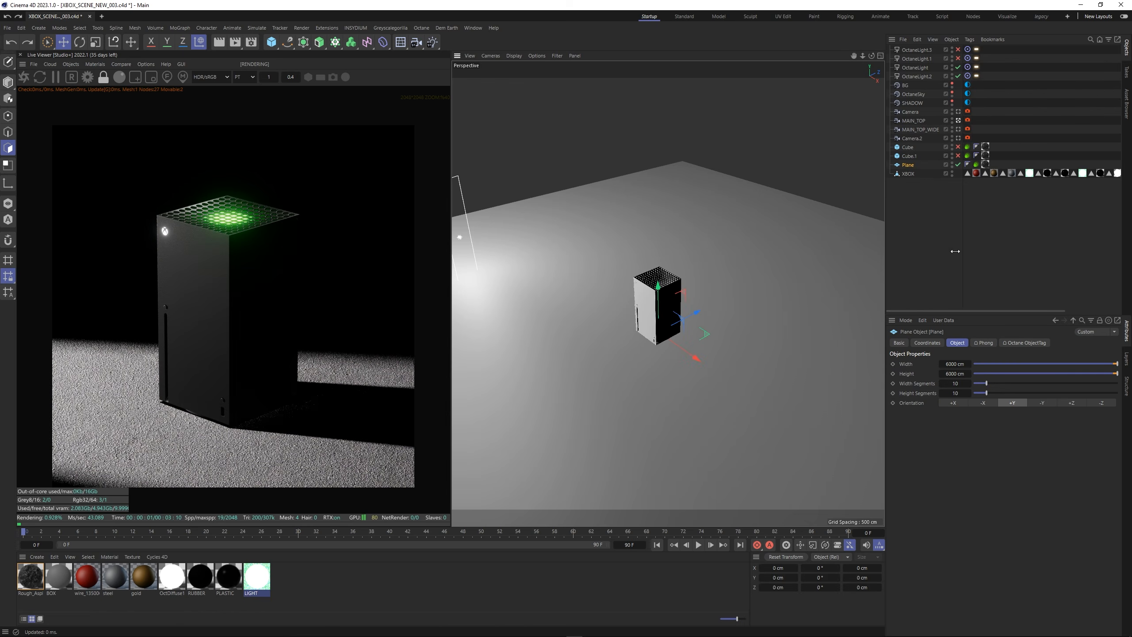
scroll(263, 247, up, 2)
click(968, 93)
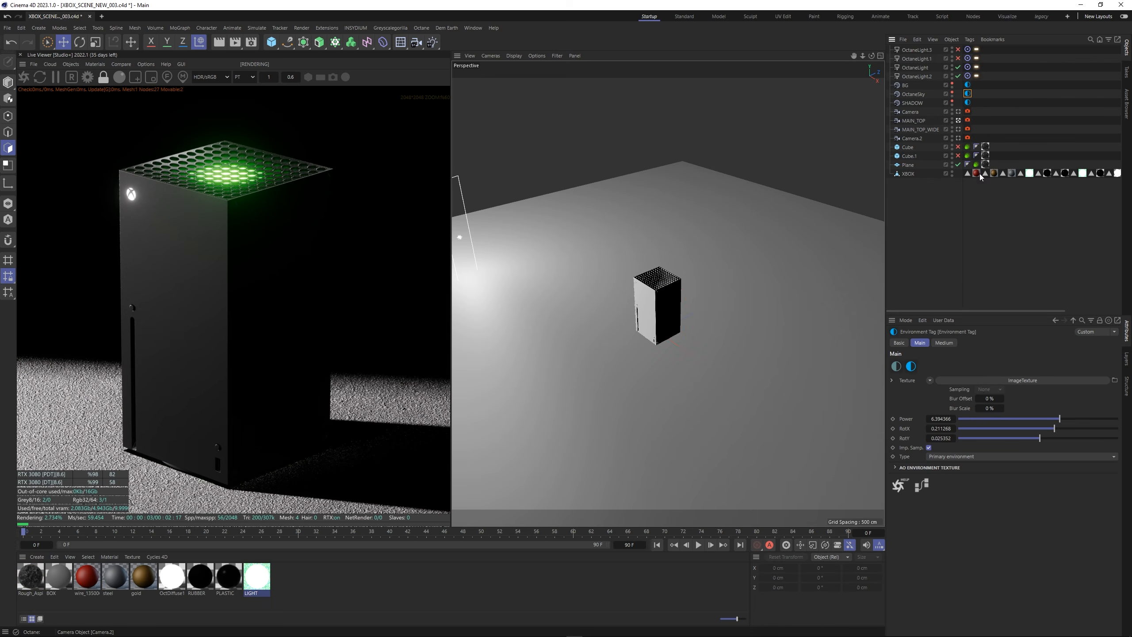
drag(979, 421, 976, 420)
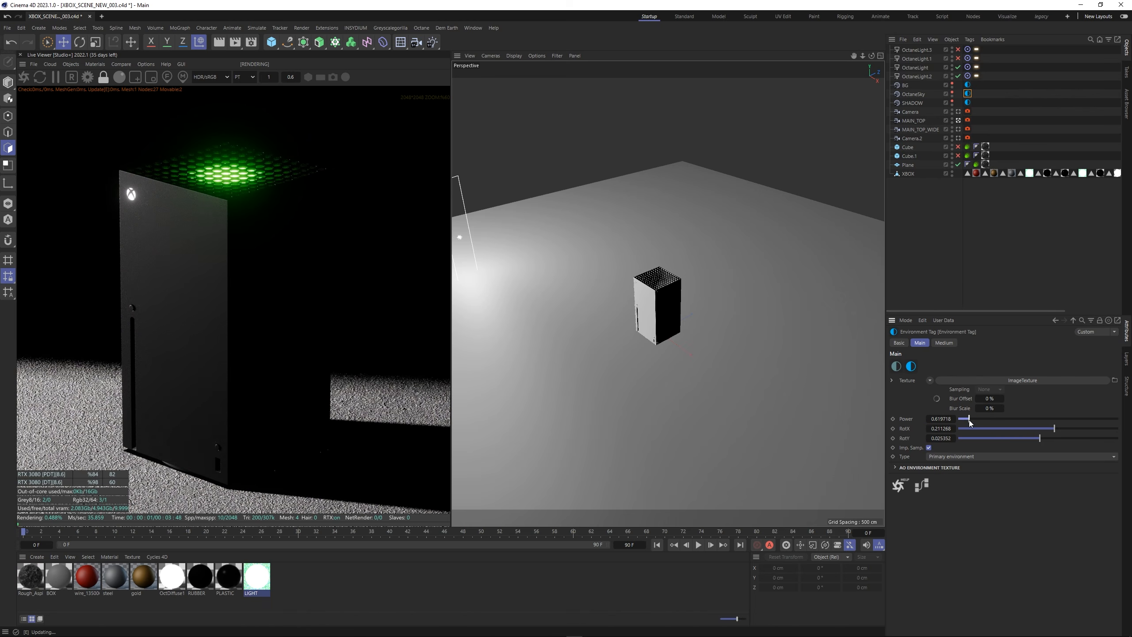
scroll(270, 301, down, 1)
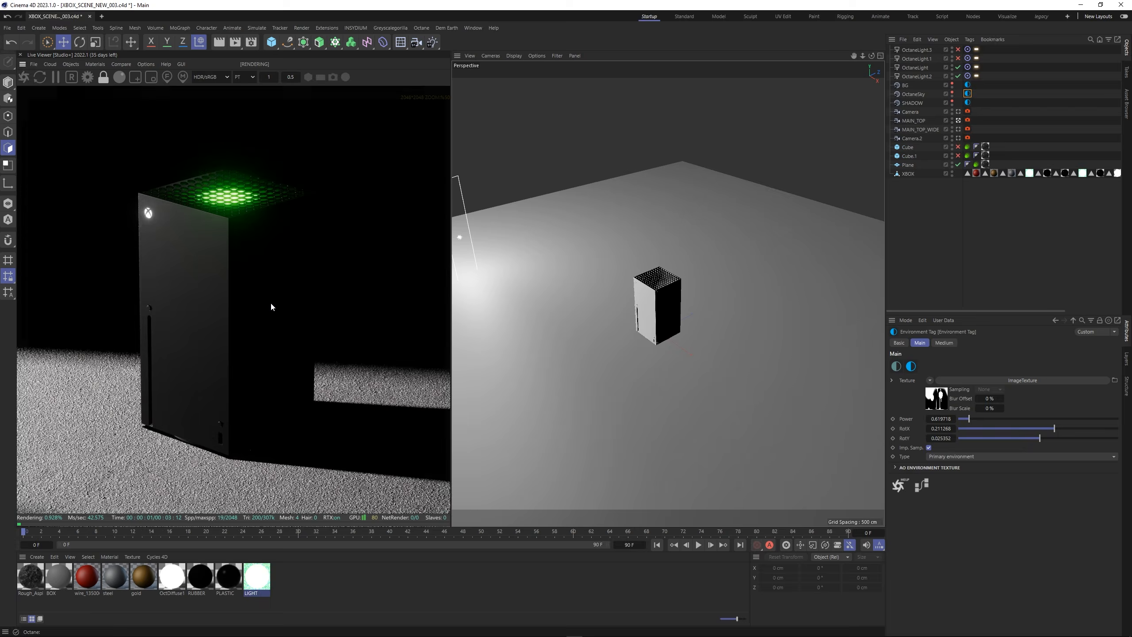
scroll(271, 307, down, 1)
Turn OctaneLight.1 back on and shift it along its blue axis to light the console's dark side.
click(967, 155)
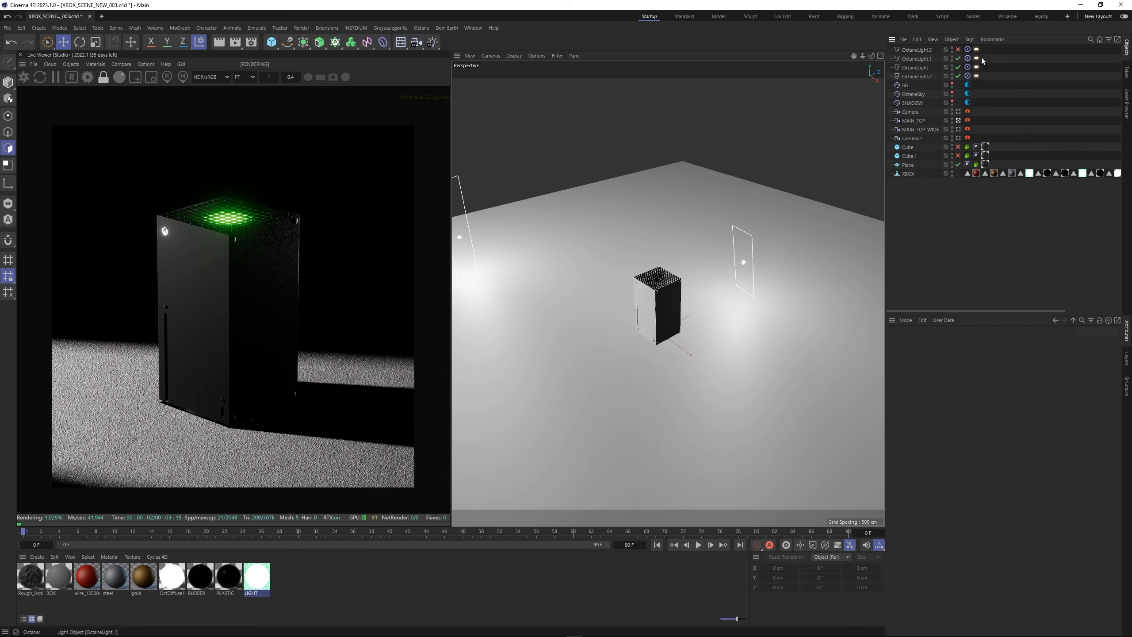
click(978, 58)
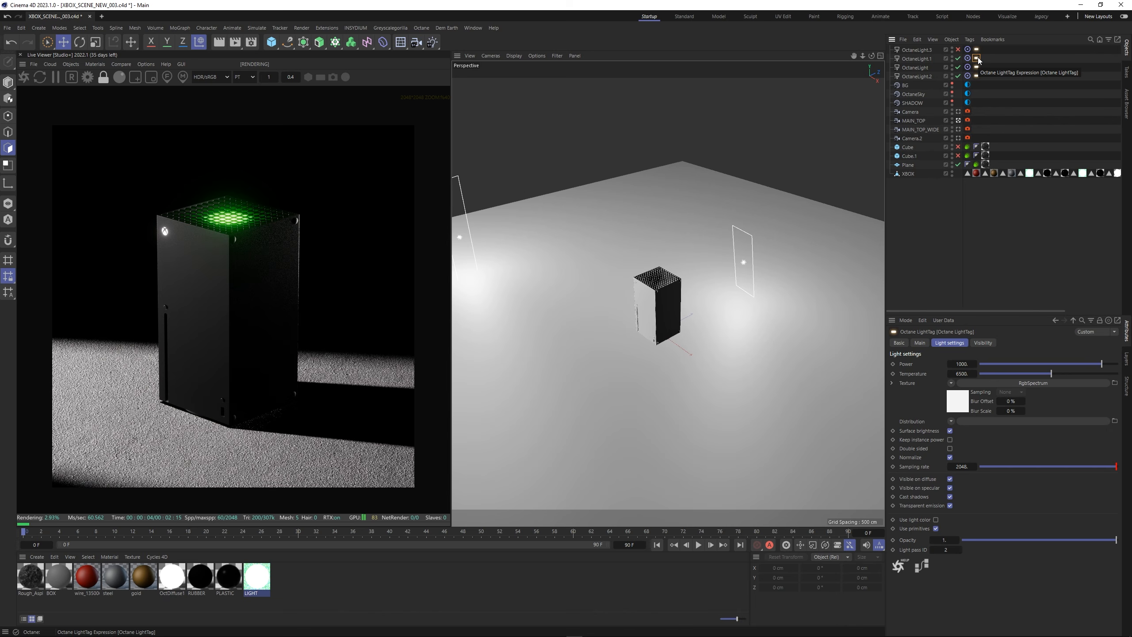
click(916, 58)
mouse_move(762, 275)
mouse_down()
mouse_move(812, 301)
mouse_move(778, 270)
mouse_up()
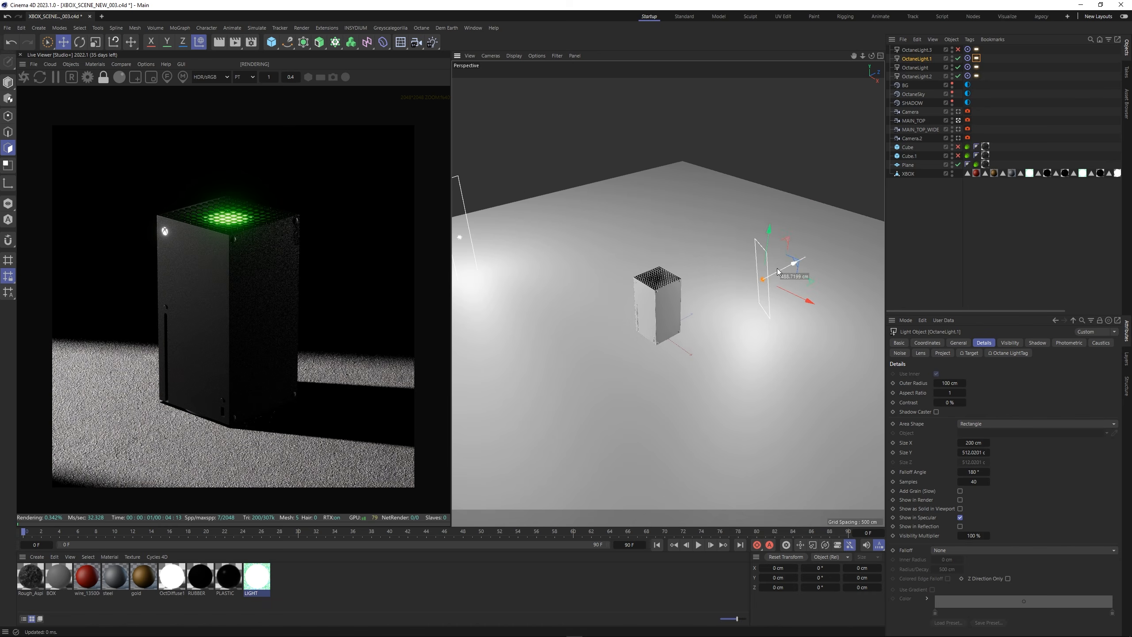
Assign a Falloffmap to the Distribution of OctaneLight.1's light tag and clear the tag's RgbSpectrum texture.
click(976, 59)
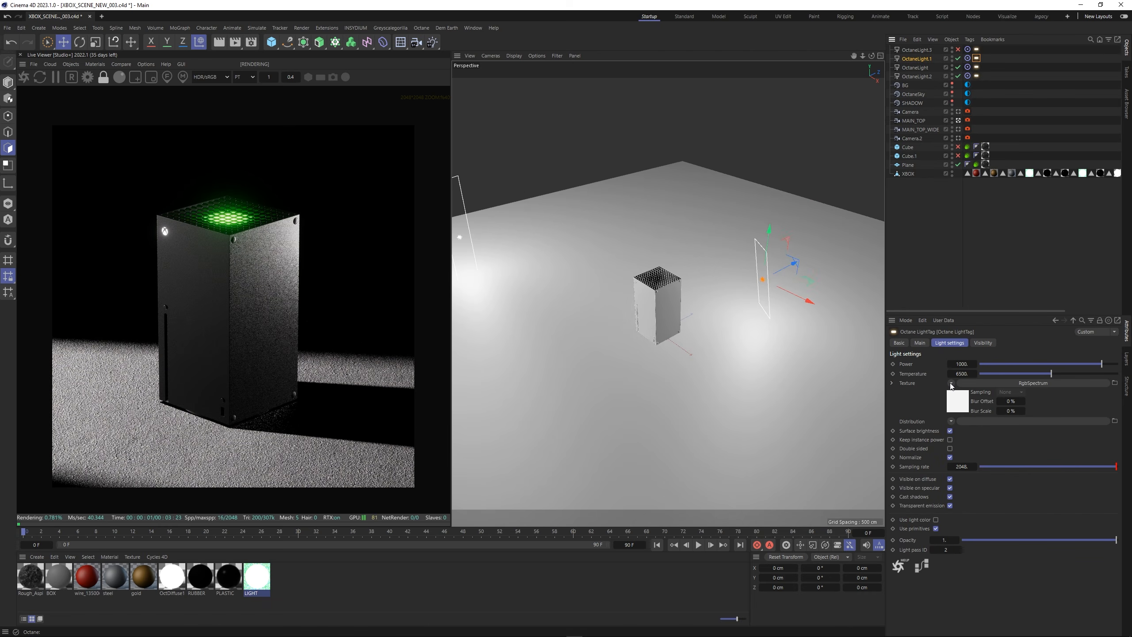
click(952, 422)
mouse_move(963, 361)
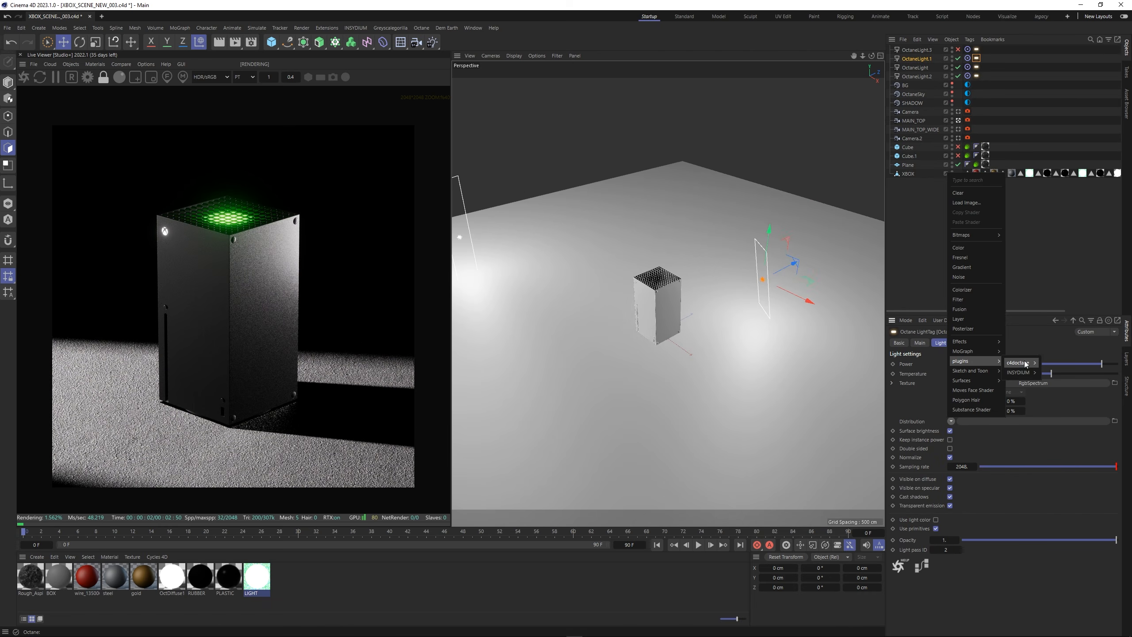
mouse_move(1019, 363)
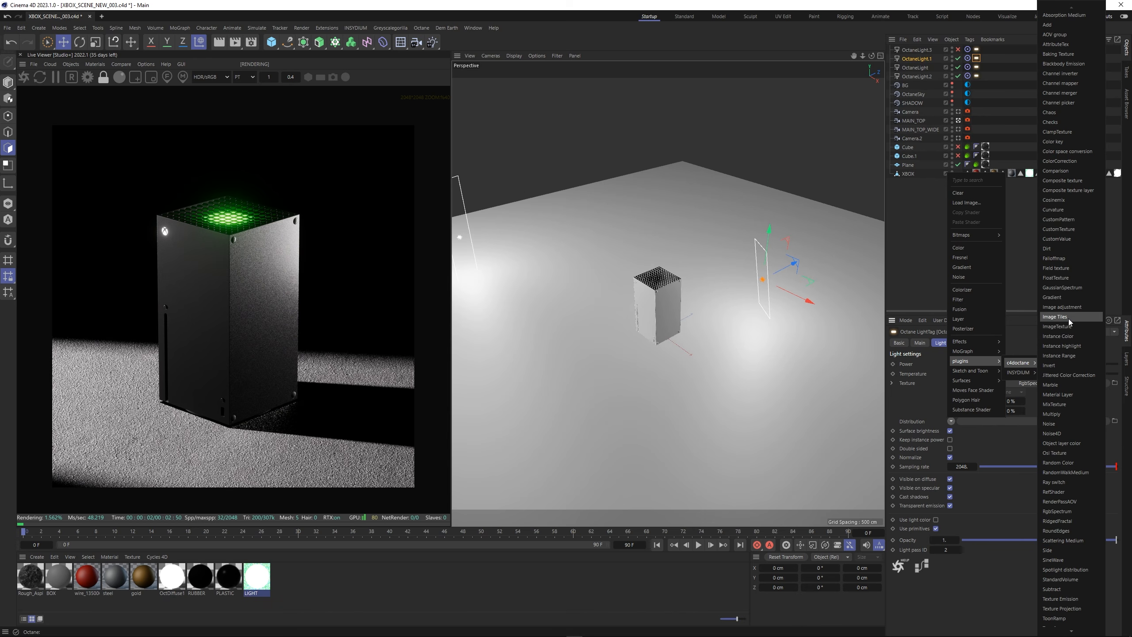
click(1056, 259)
click(951, 383)
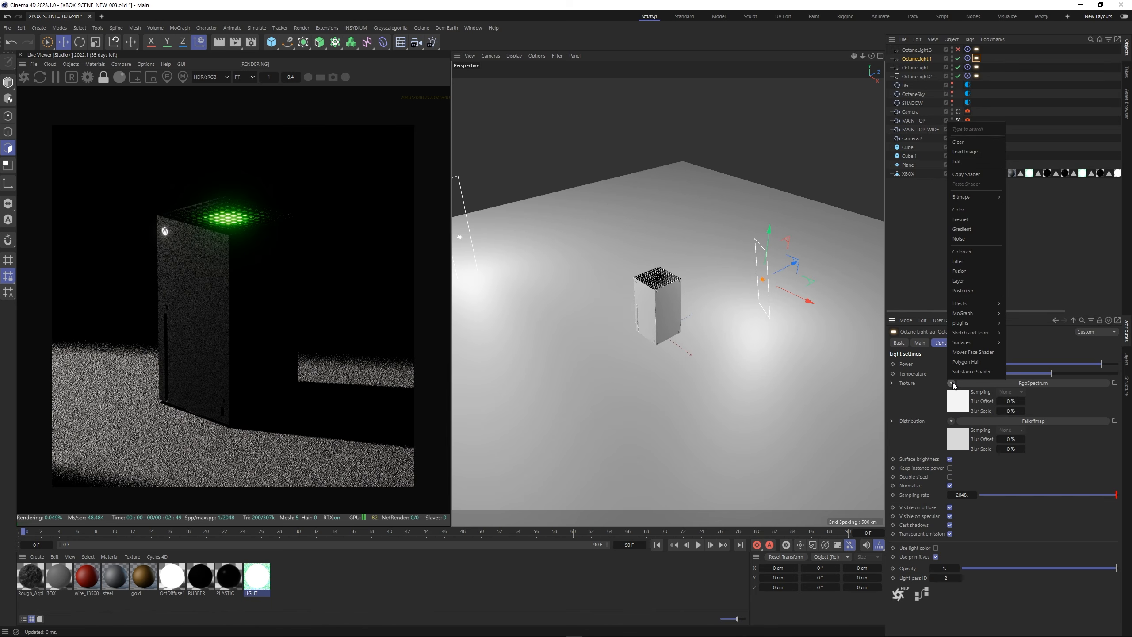
click(964, 142)
click(980, 394)
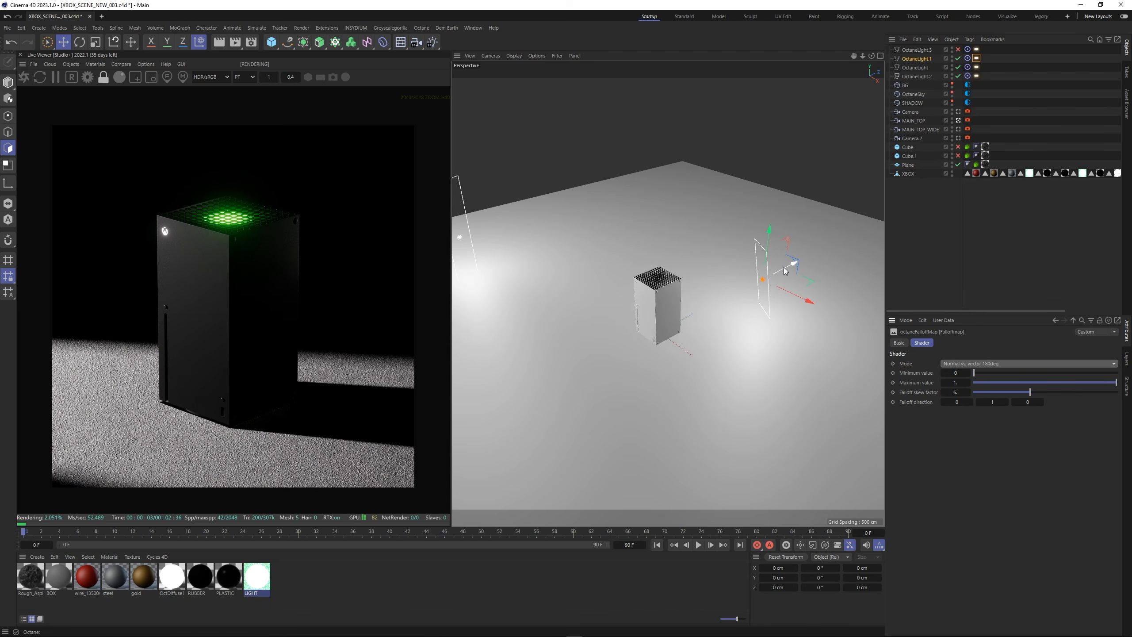
Examine the console's dark side and base up close in the live render.
scroll(285, 393, up, 3)
drag(367, 419, 303, 369)
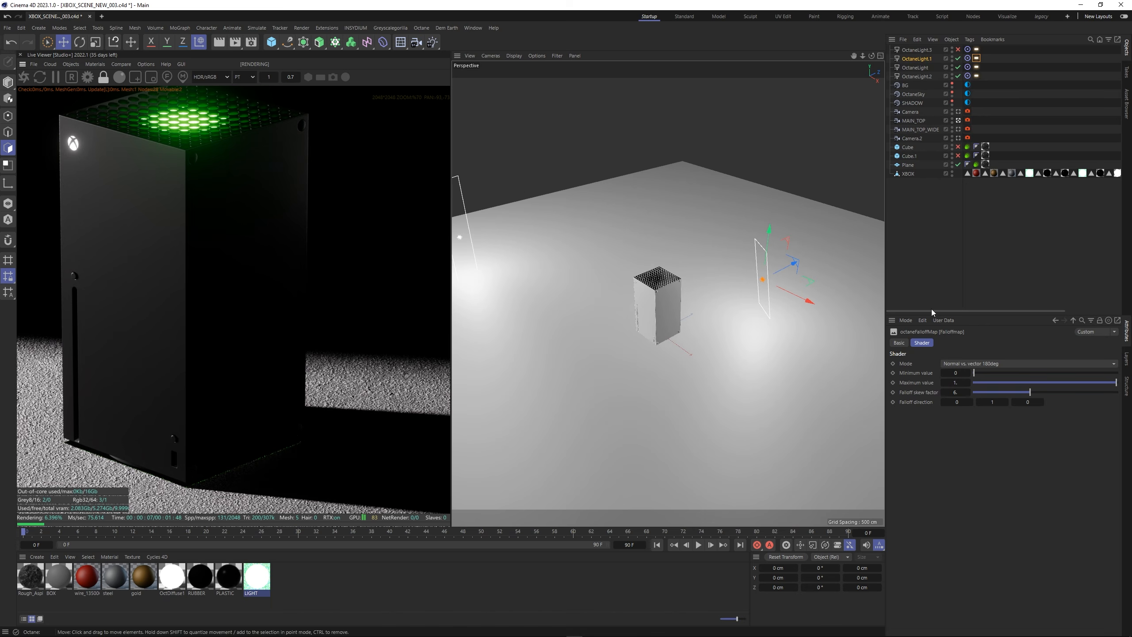
click(1103, 243)
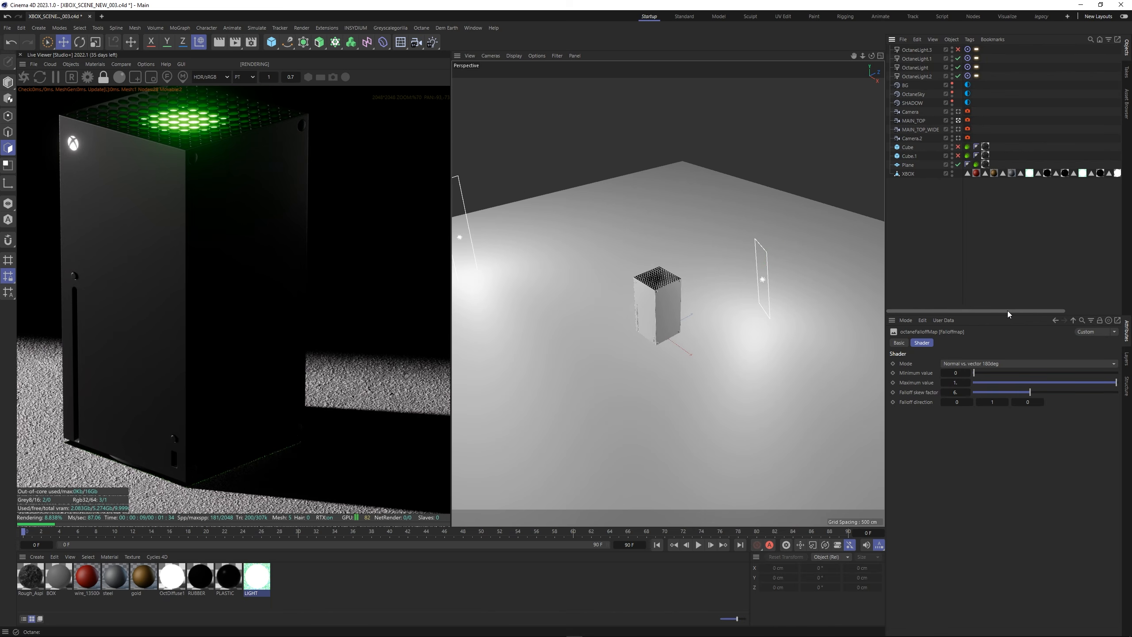
Select the XBOX mesh's Plastic_green polygon selection tag and inspect the console's round base from below the floor.
drag(1007, 311, 1046, 313)
click(970, 173)
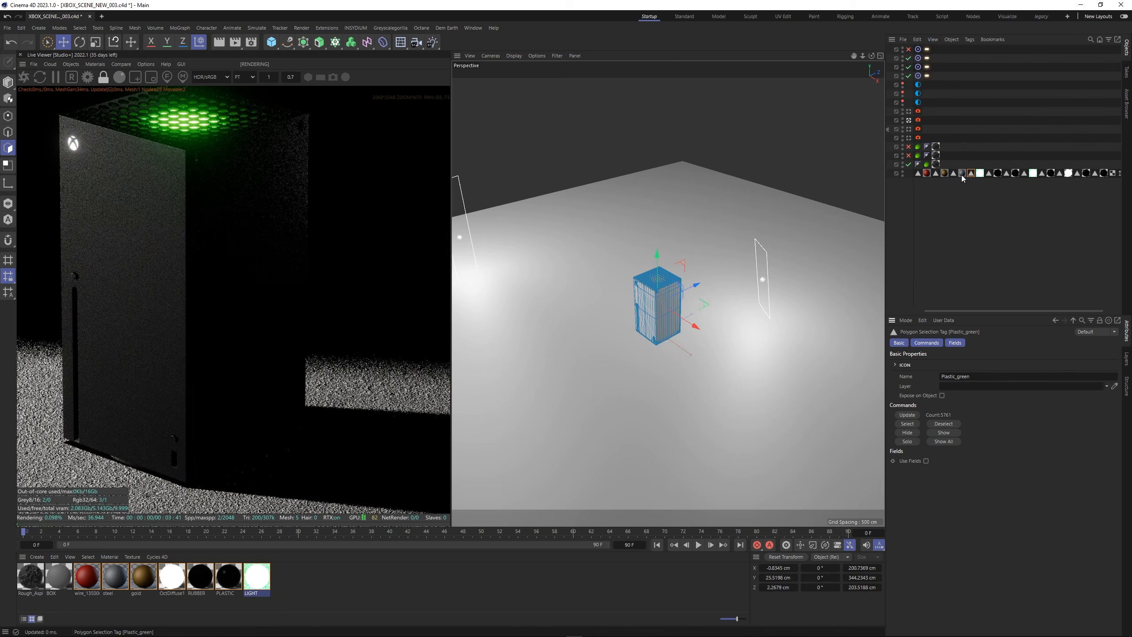
alt+right_drag(658, 334, 723, 236)
alt+drag(723, 236, 680, 269)
click(825, 318)
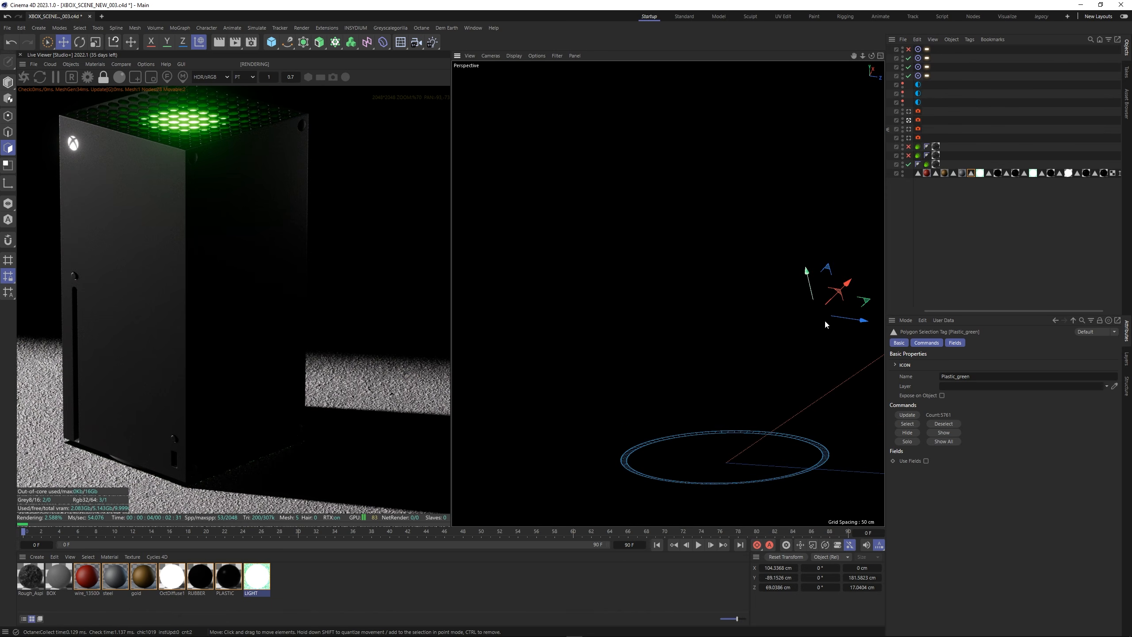
drag(809, 276, 810, 279)
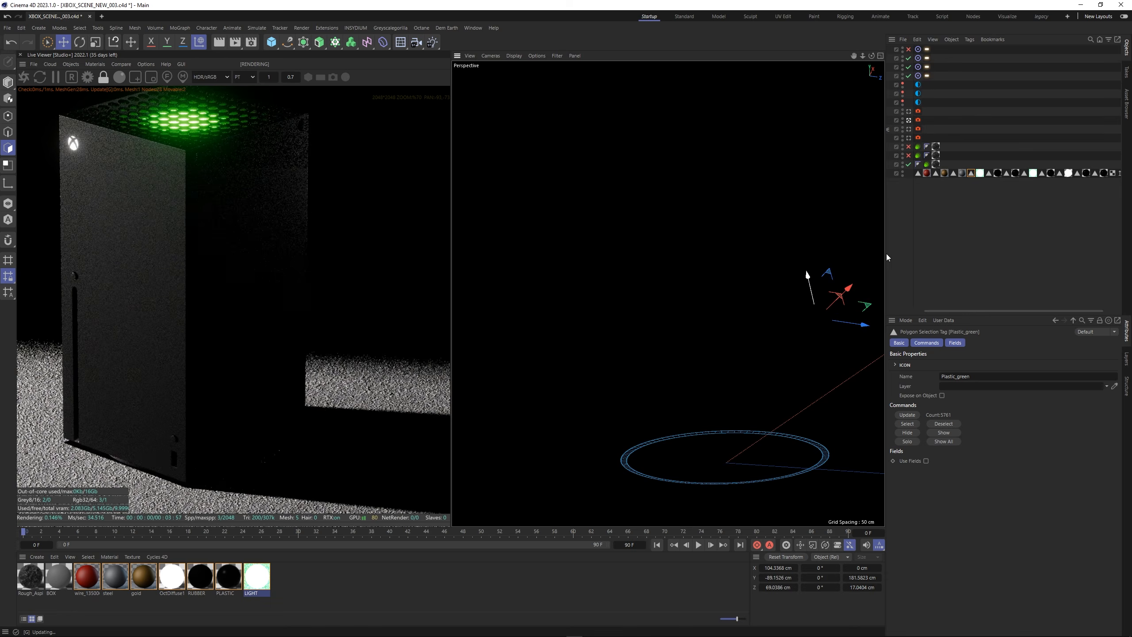
click(903, 165)
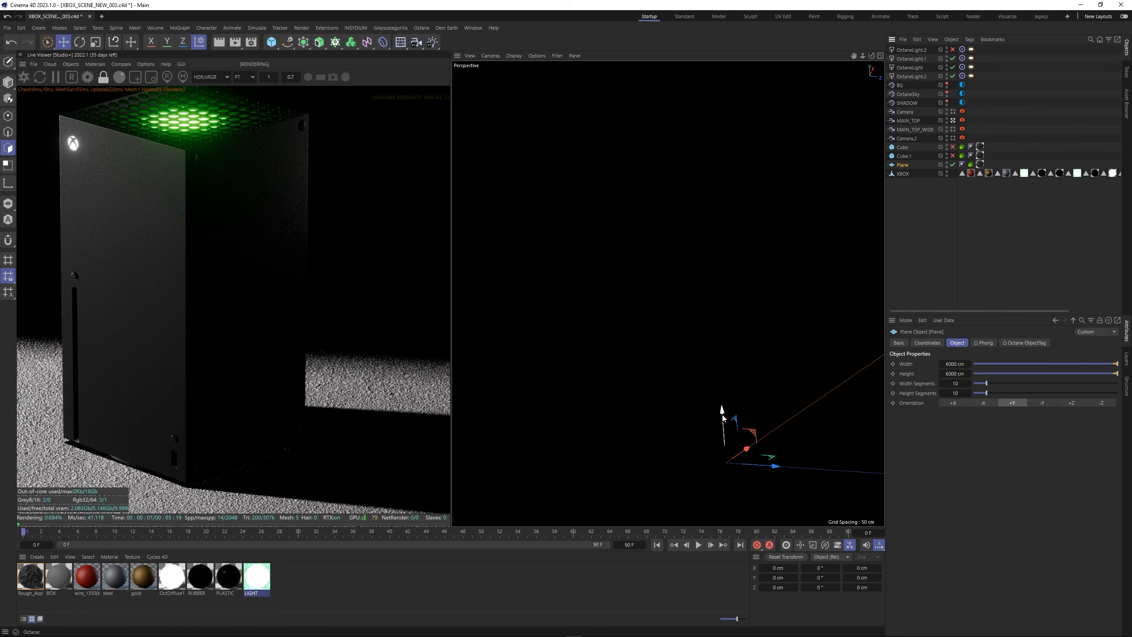
drag(723, 414, 723, 417)
key(ctrl+z)
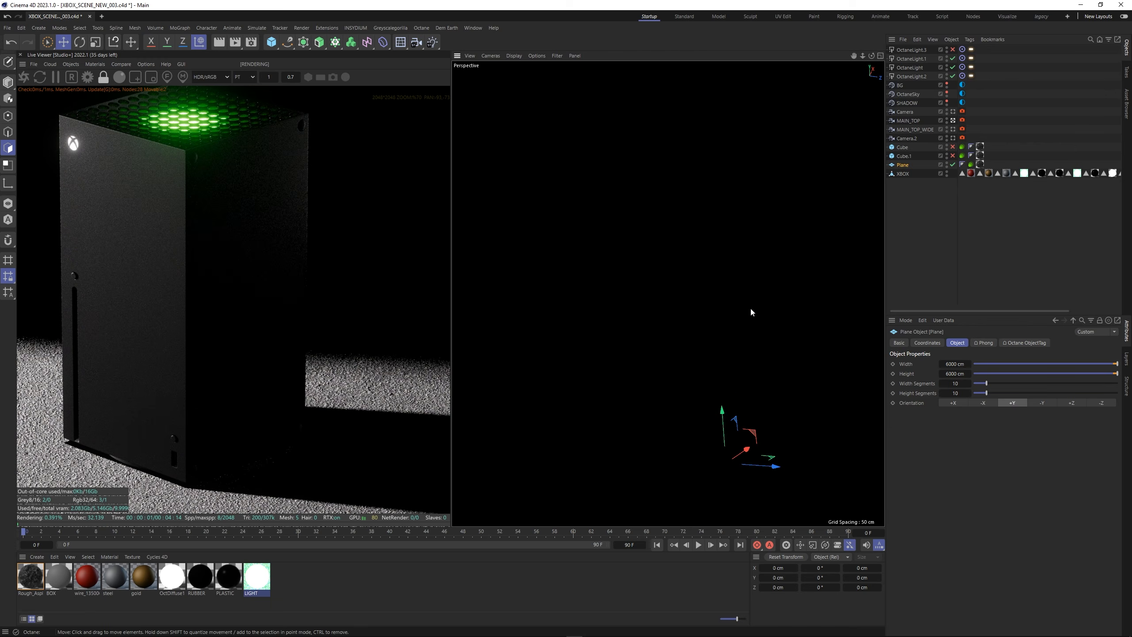
Hide the floor Plane in the viewport and frame the console's underside.
alt+drag(751, 307, 751, 329)
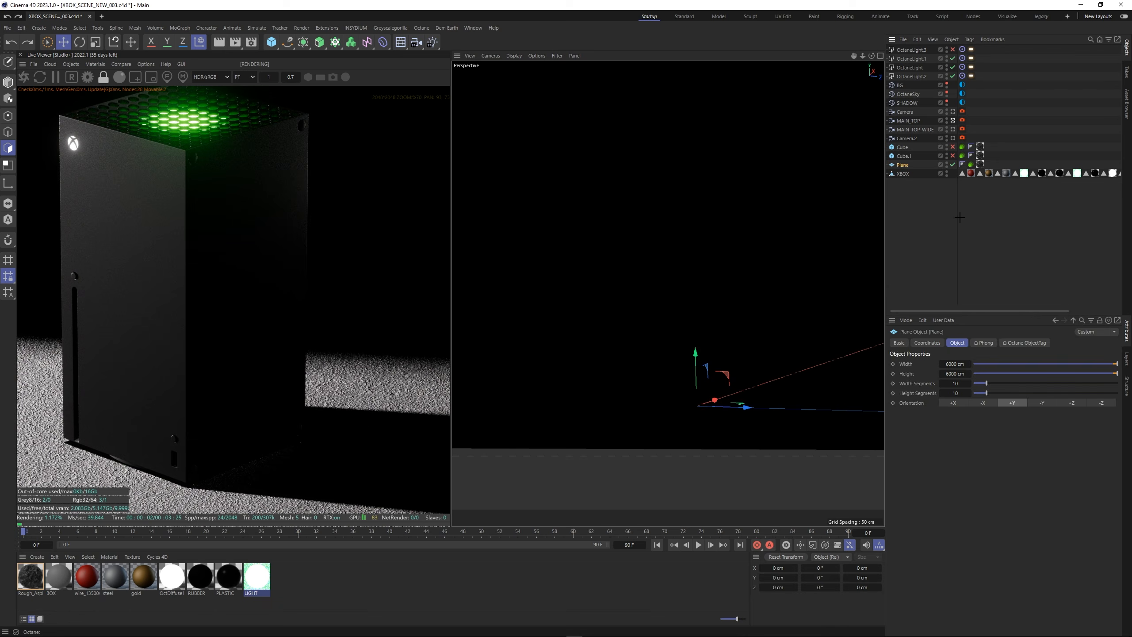
click(957, 164)
scroll(777, 216, down, 10)
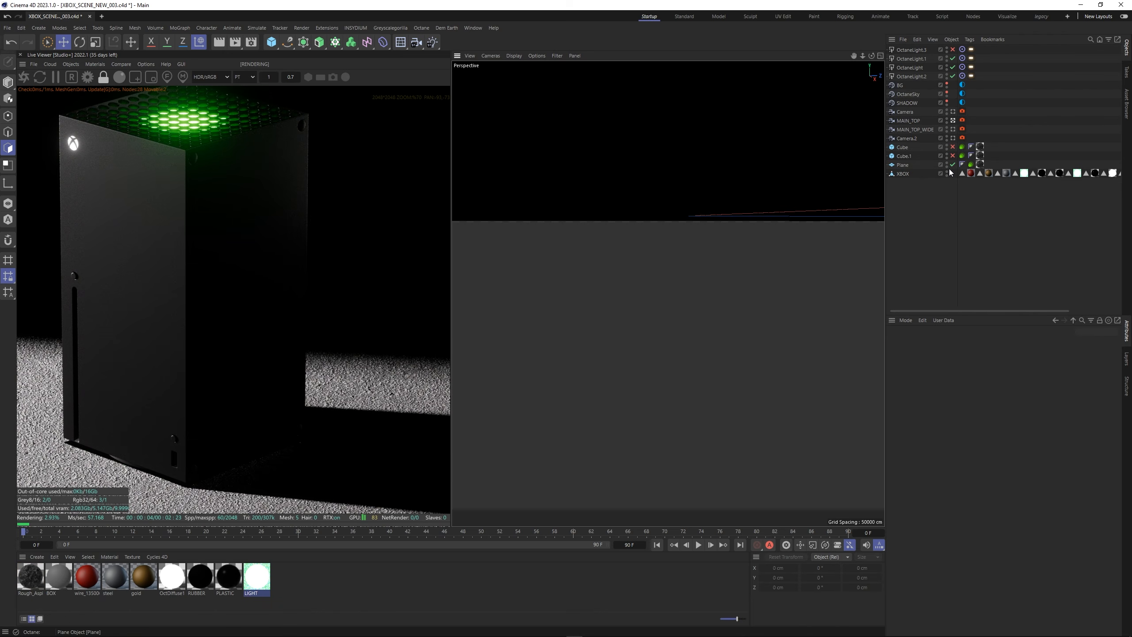
key(h)
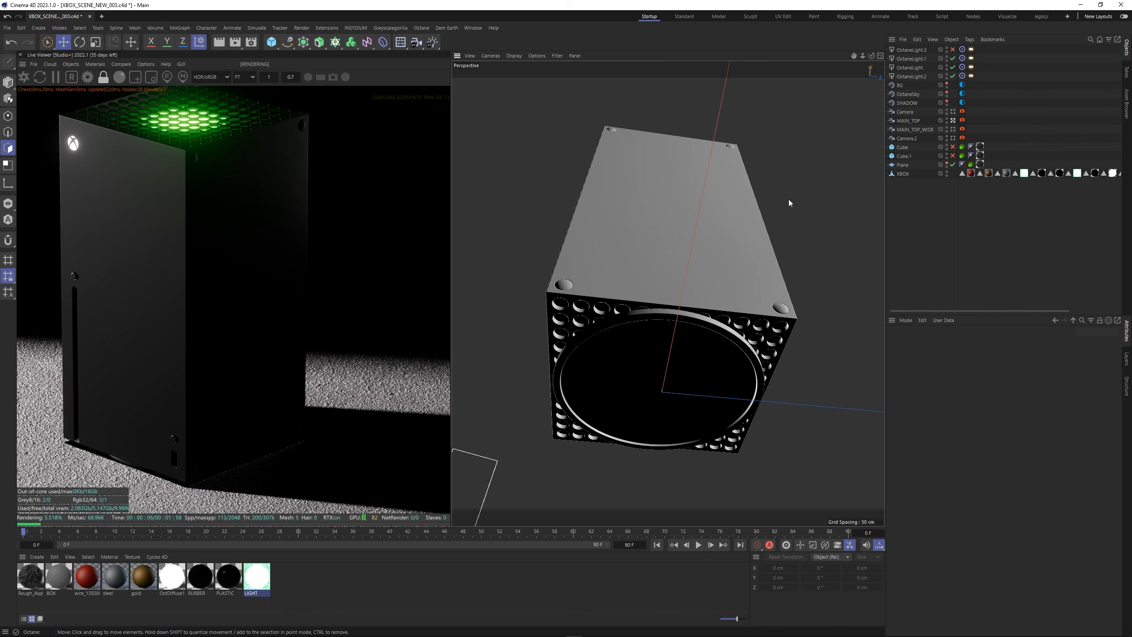
Apply the RUBBER material to the XBOX mesh's Plastic_green polygons, with the round base in view.
click(1018, 174)
alt+drag(758, 366, 646, 312)
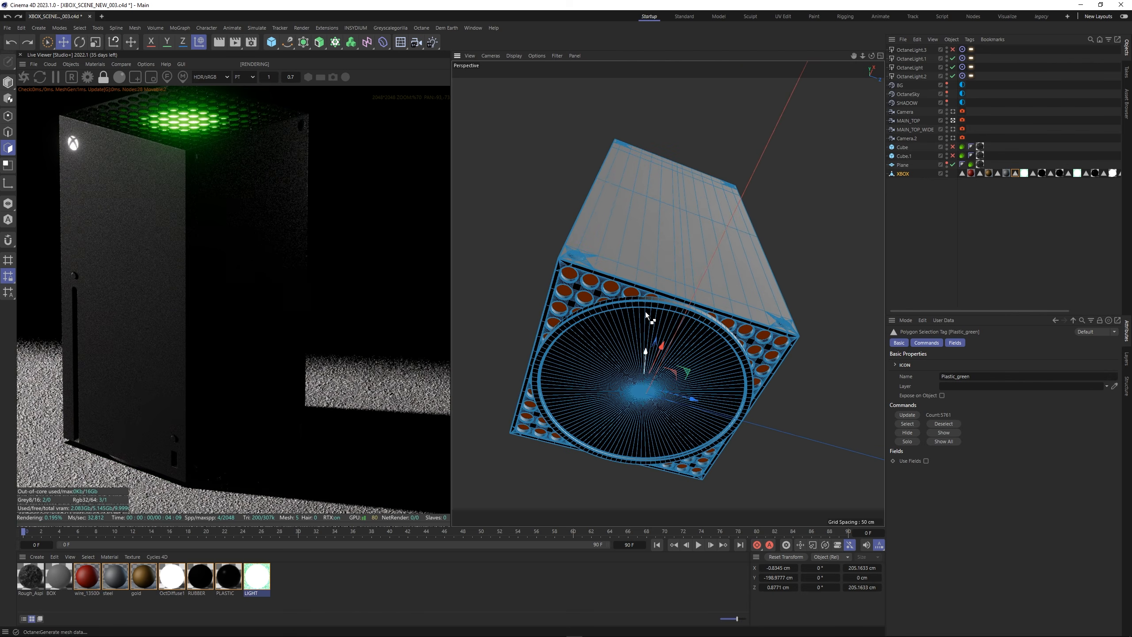
key(ctrl+shift+a)
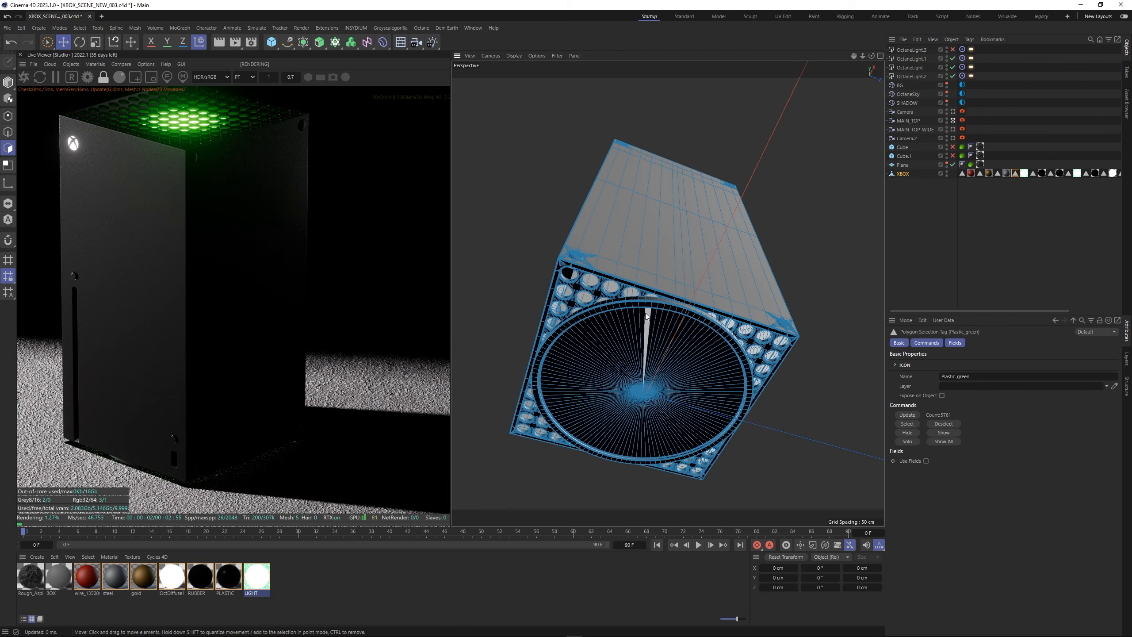
key(ctrl+z)
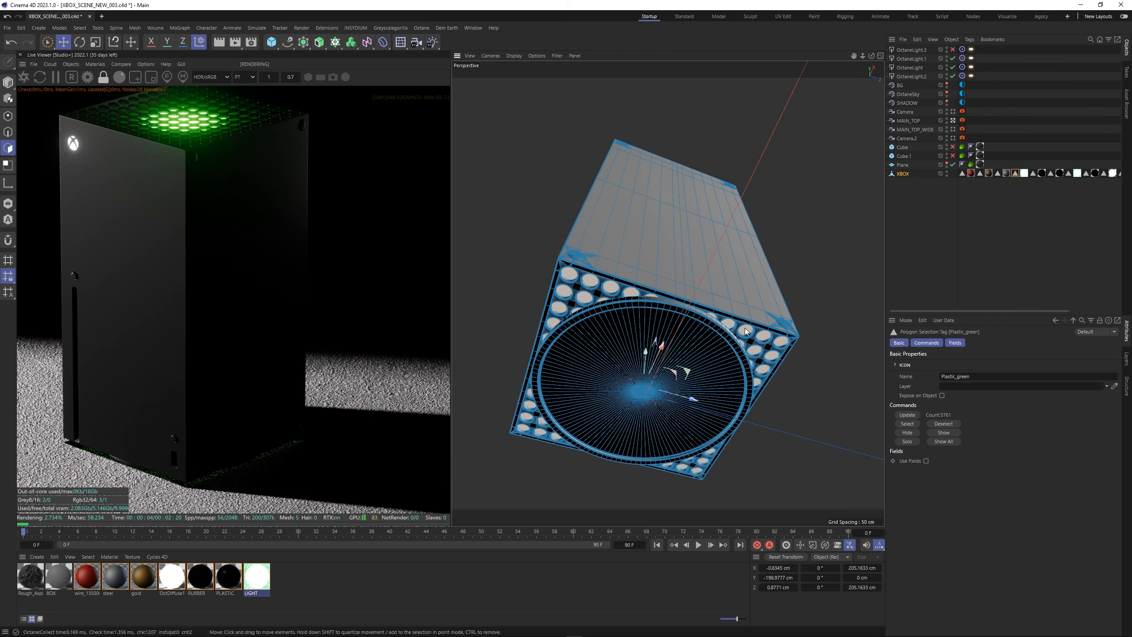
drag(201, 576, 642, 361)
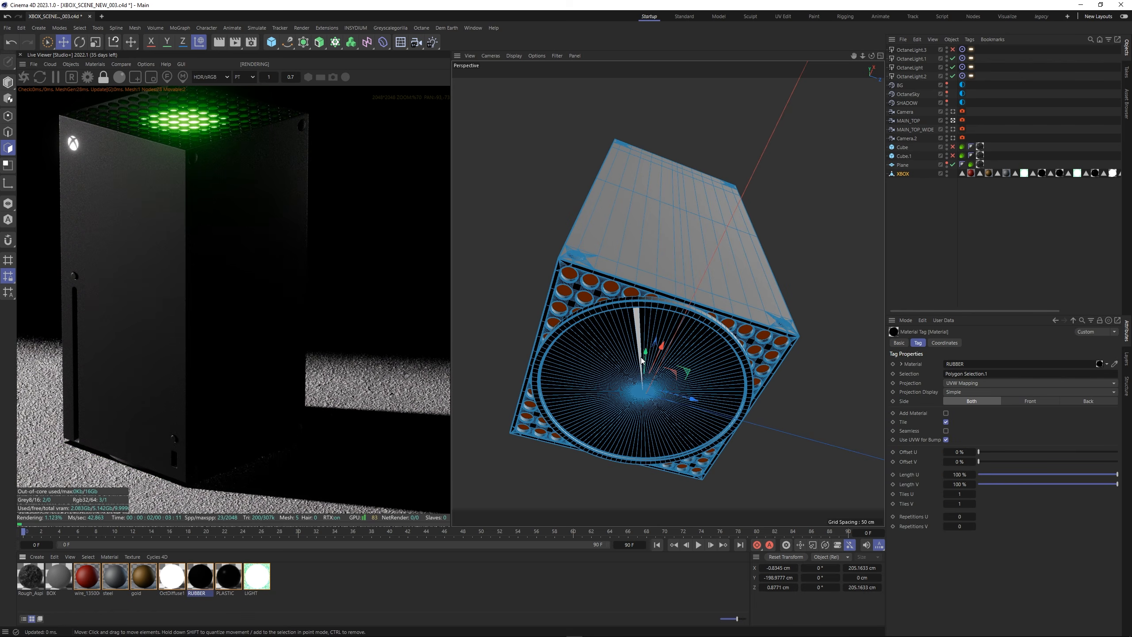
Go through XBOX's polygon selection tags to the one named black and lower its polygons slightly to Y -6.4167 cm.
click(963, 173)
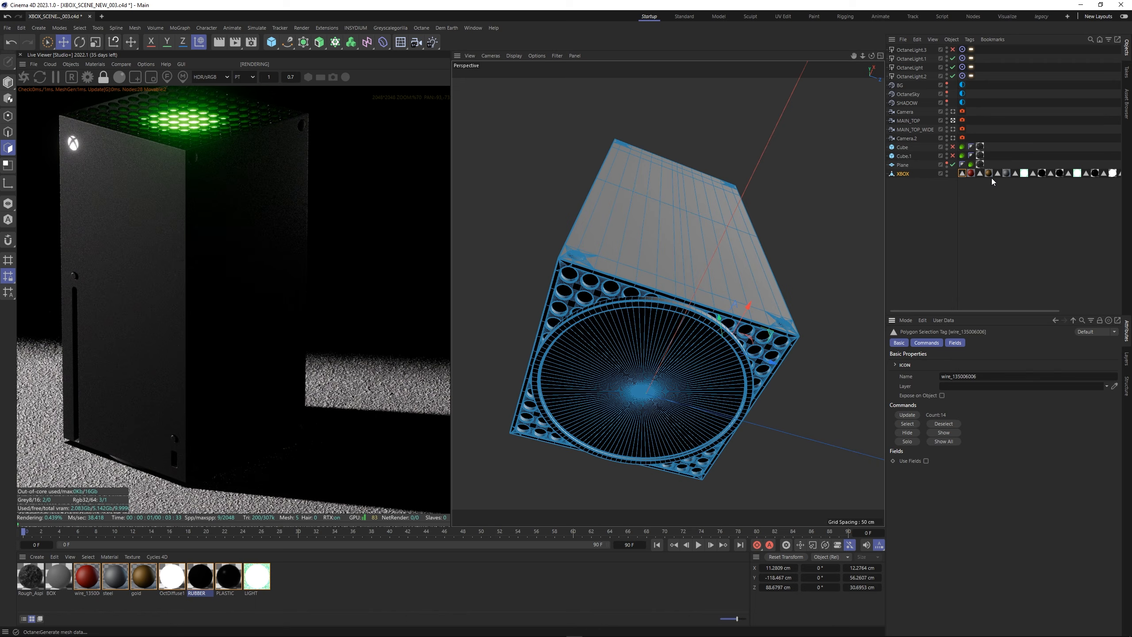
click(1051, 174)
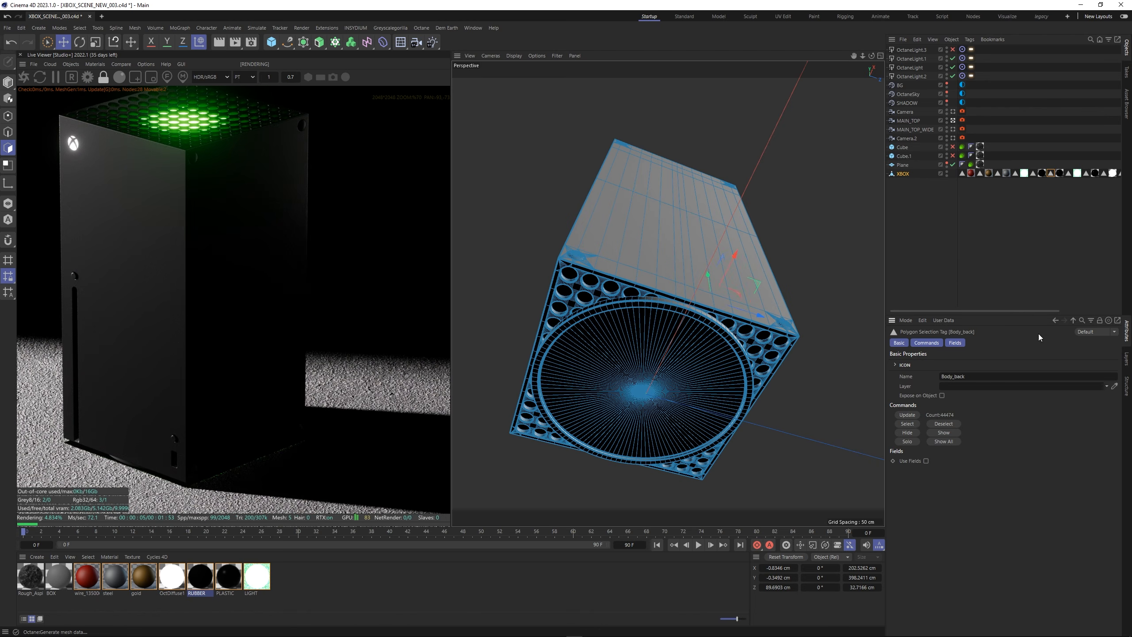
drag(1016, 310, 1072, 311)
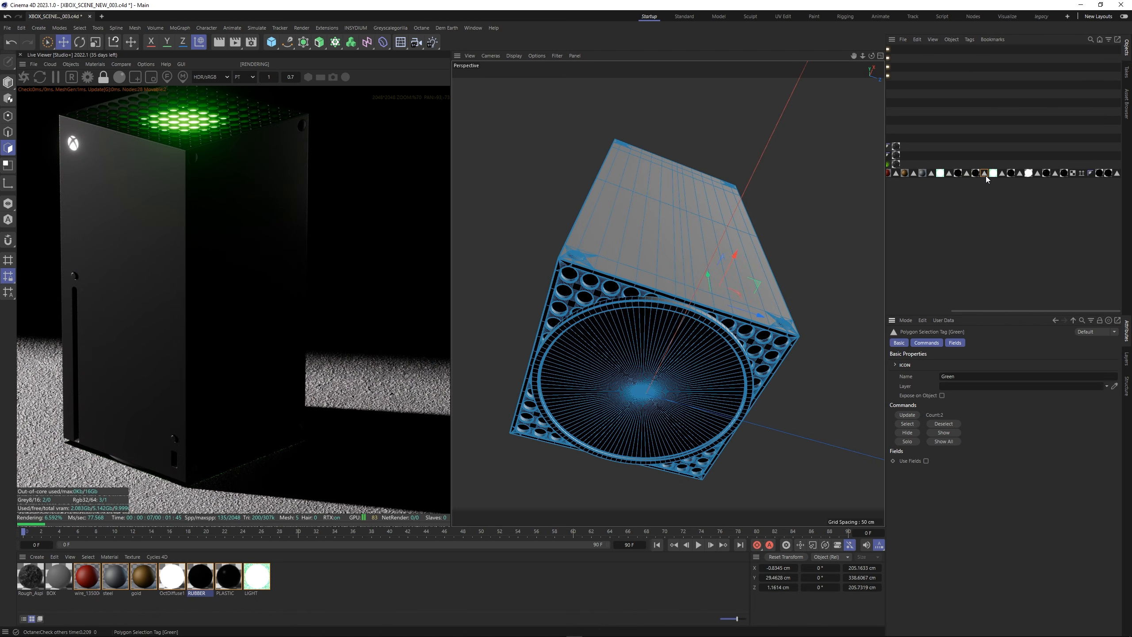
click(1001, 173)
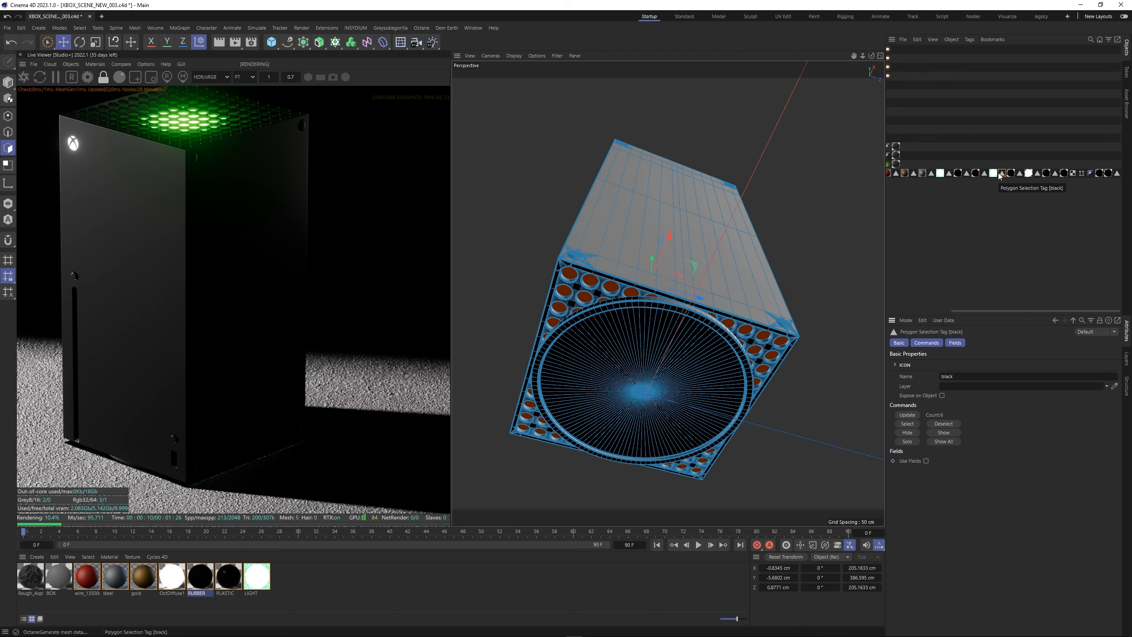
click(1010, 174)
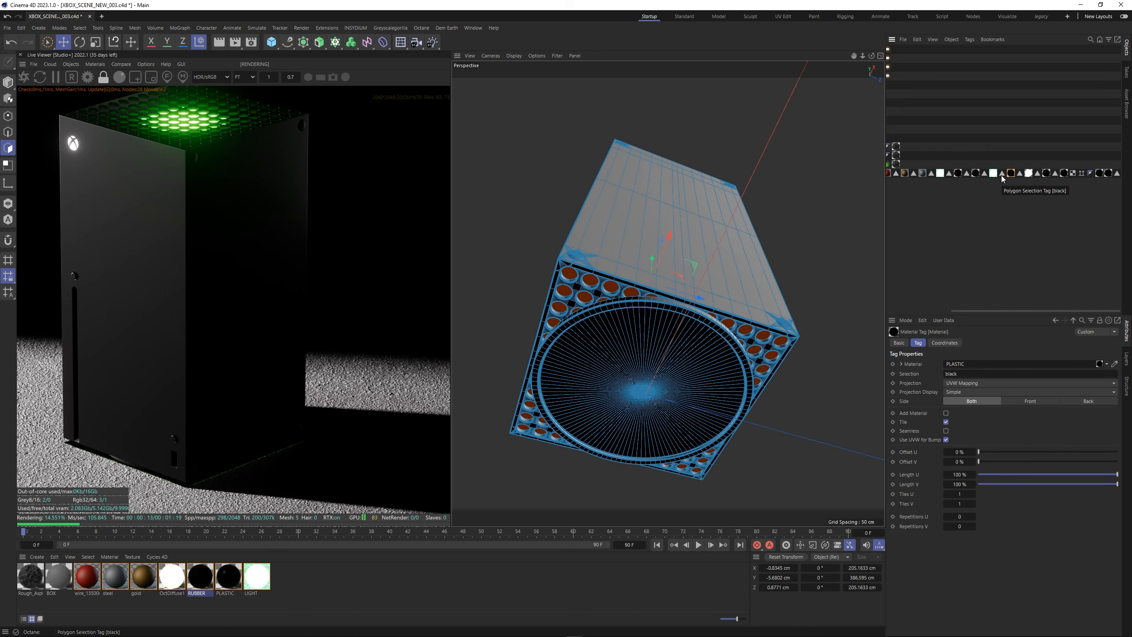
click(1002, 175)
mouse_move(653, 257)
mouse_down()
mouse_move(653, 248)
mouse_move(652, 260)
mouse_up()
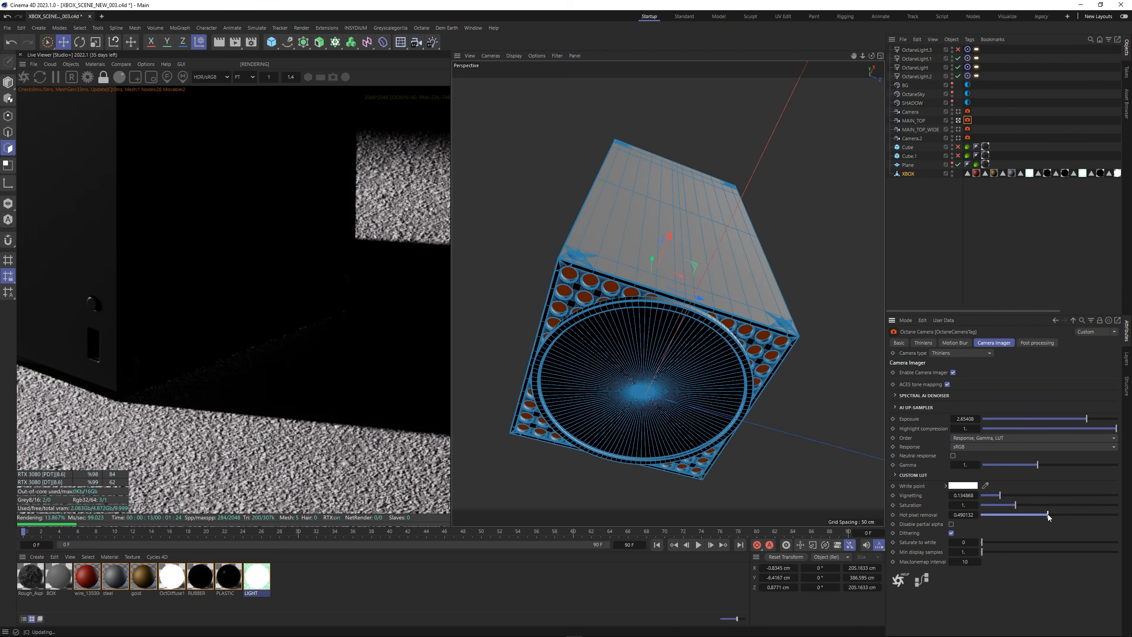
Inspect the console's base up close in the live render and disable OctaneLight.1.
scroll(359, 437, down, 2)
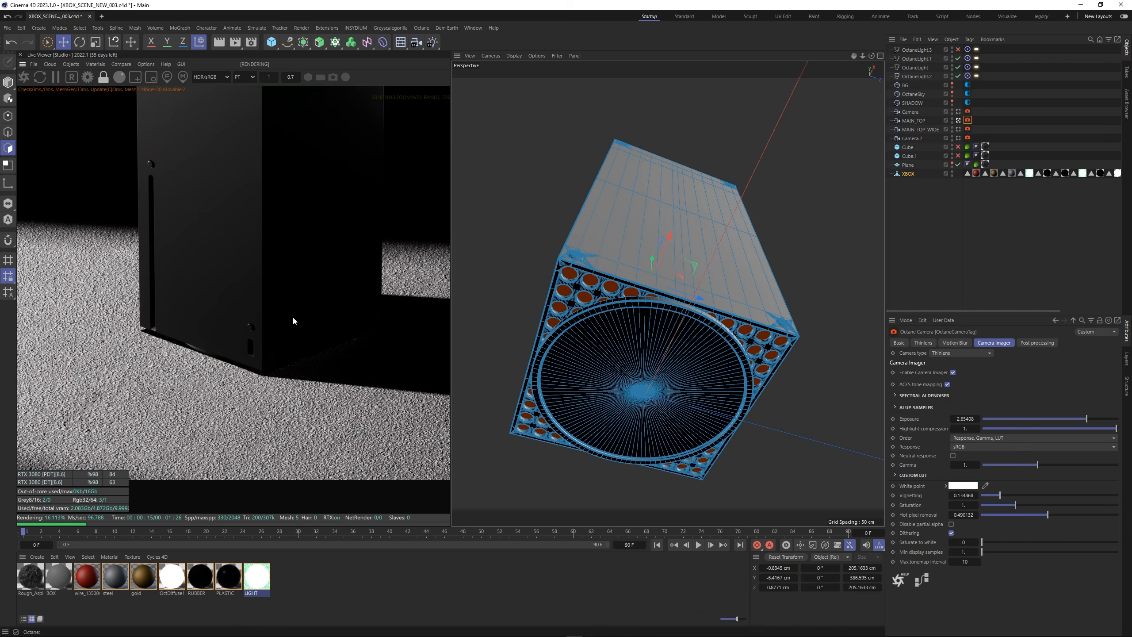
drag(292, 318, 256, 463)
scroll(256, 332, down, 1)
scroll(334, 422, up, 2)
drag(320, 405, 256, 188)
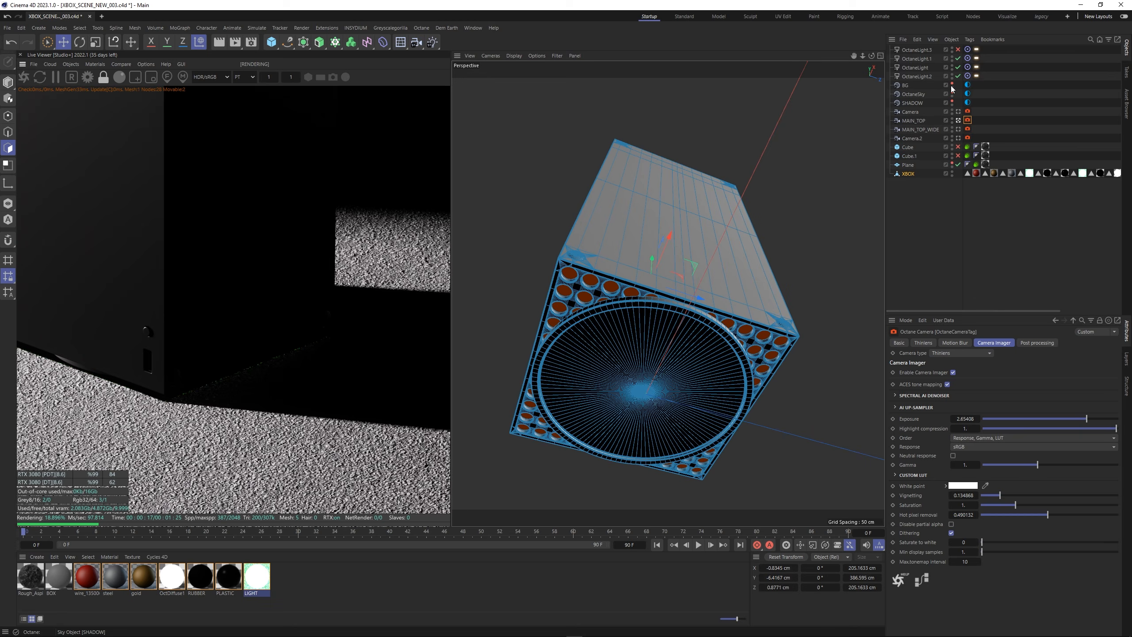
click(958, 59)
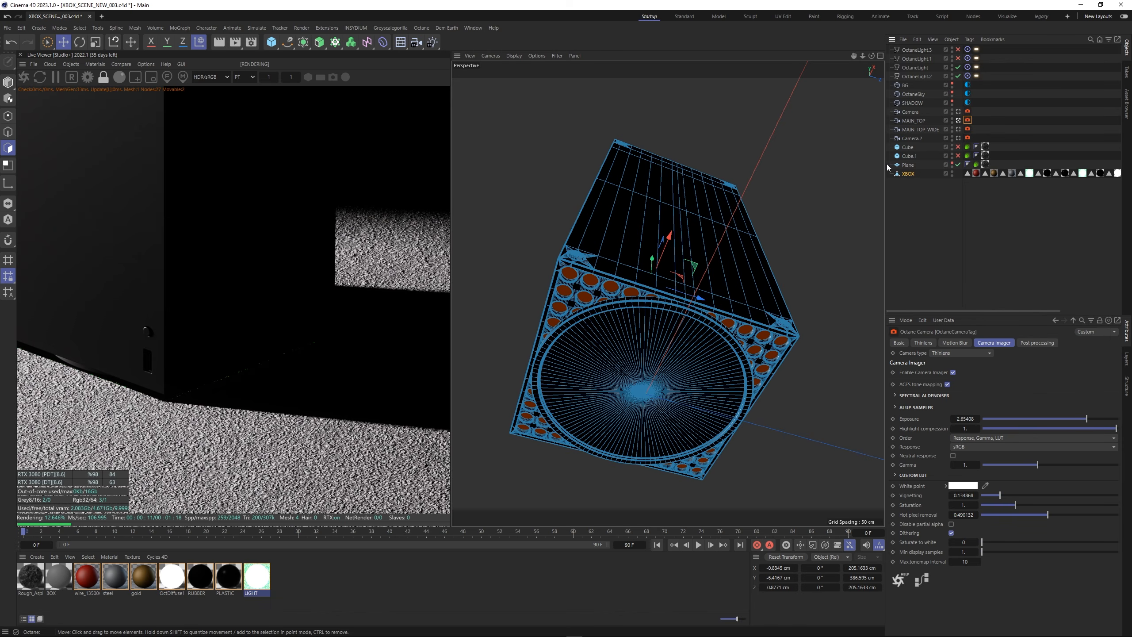
Try excluding light pass 1 from the floor Plane's light pass mask and switch it back on.
click(953, 171)
click(978, 165)
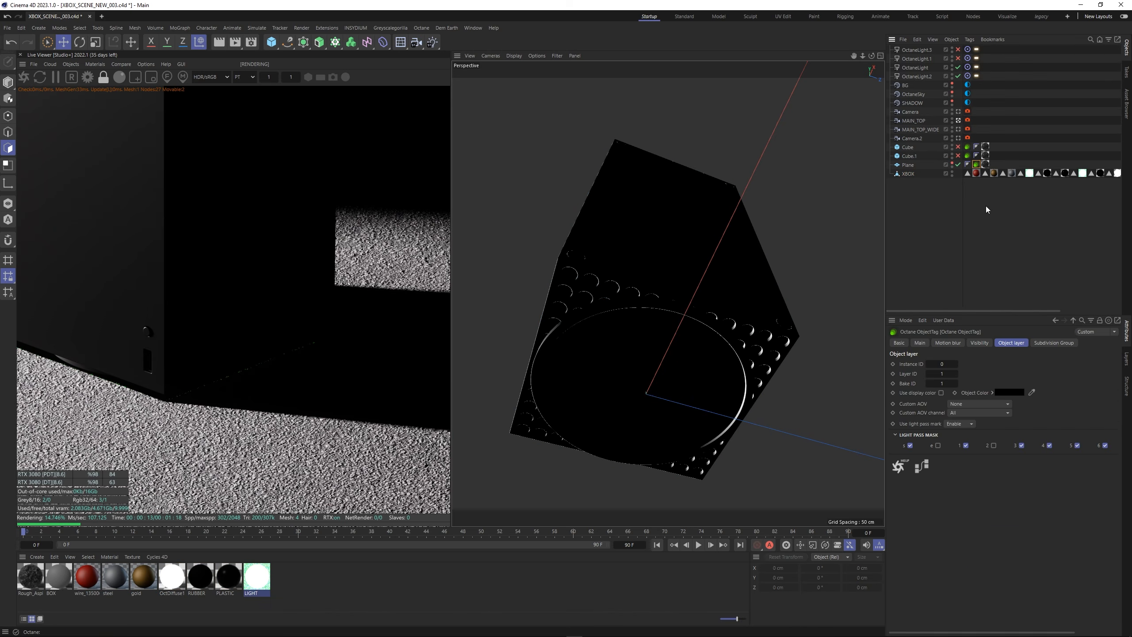
click(994, 446)
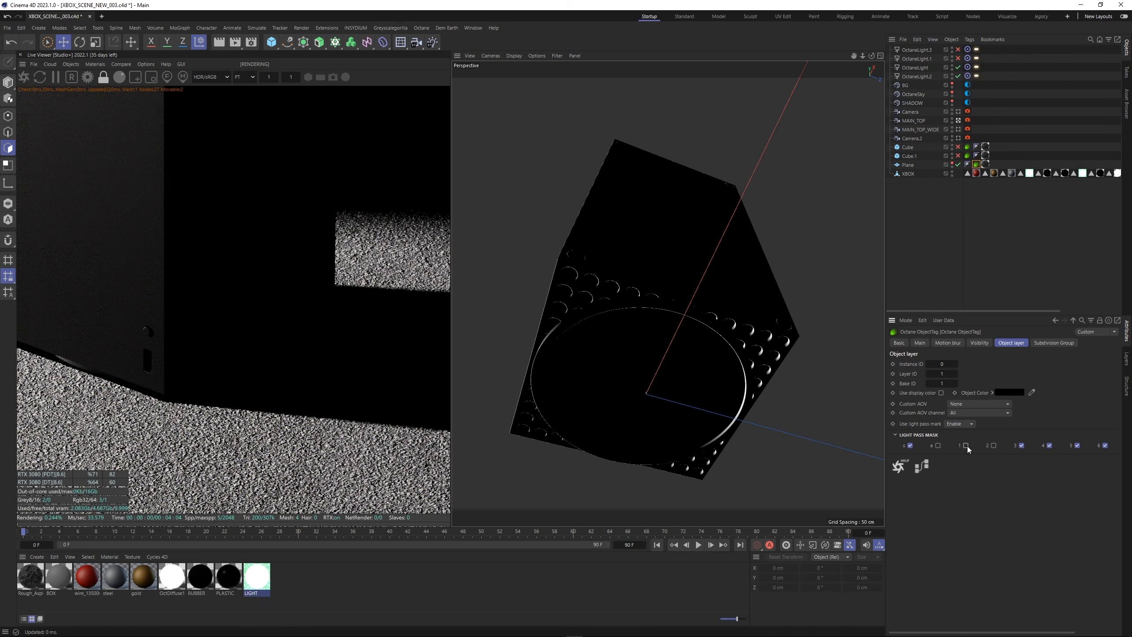
click(966, 445)
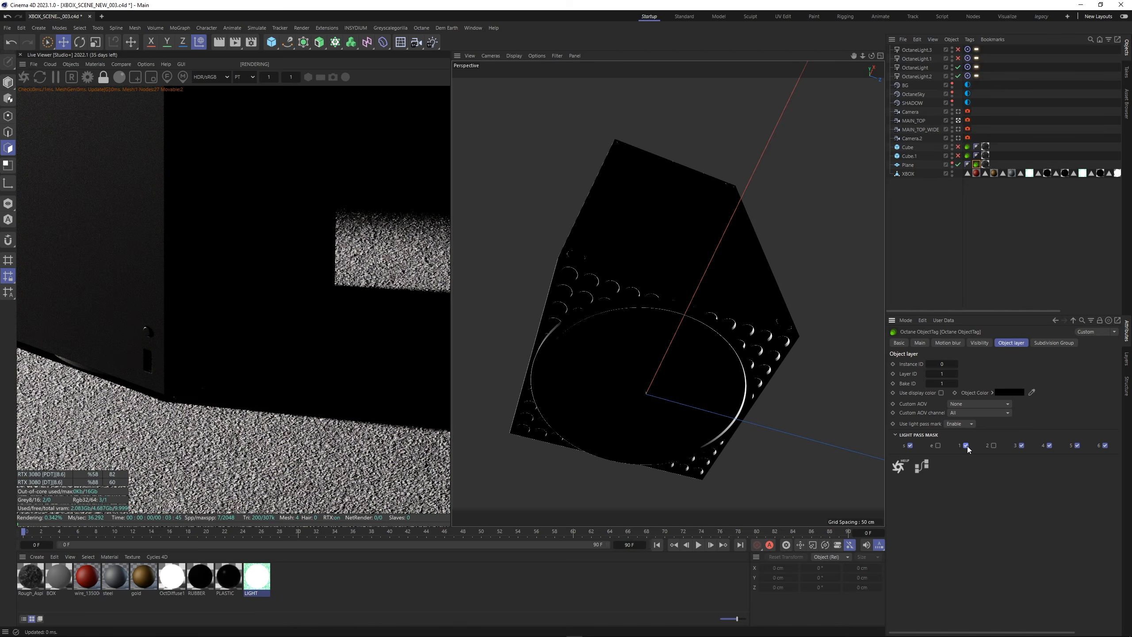
click(976, 194)
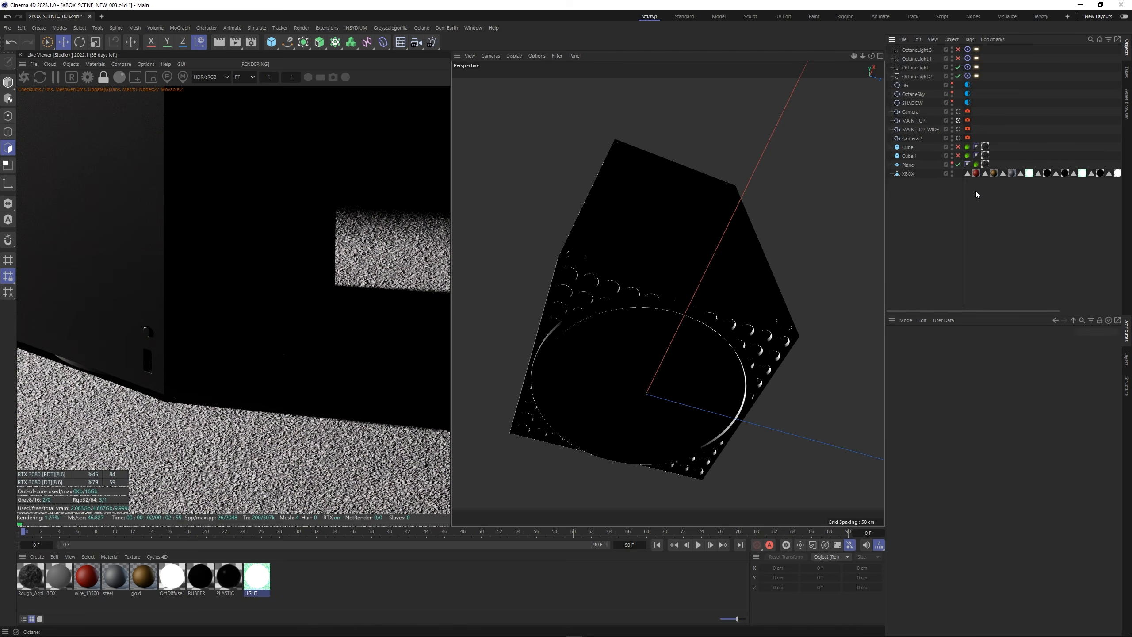
Show the floor Plane in the viewport, move OctaneLight.2 along its X axis, and check the whole console in the live render.
click(918, 76)
scroll(608, 312, down, 8)
alt+drag(679, 236, 596, 349)
alt+drag(665, 313, 705, 335)
click(952, 163)
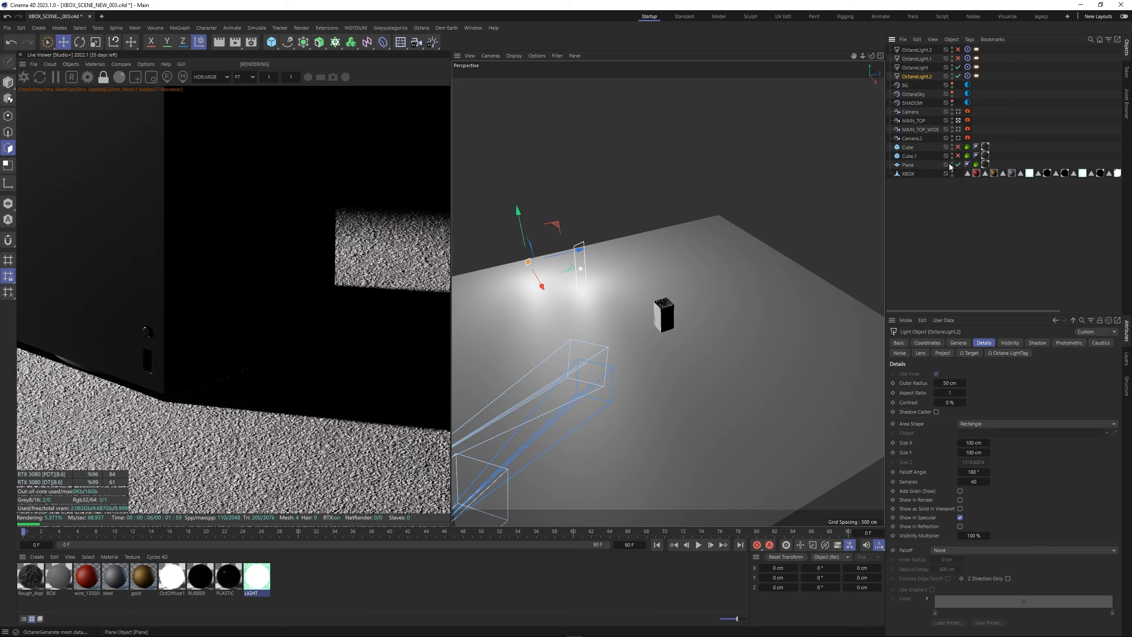
drag(537, 279, 558, 310)
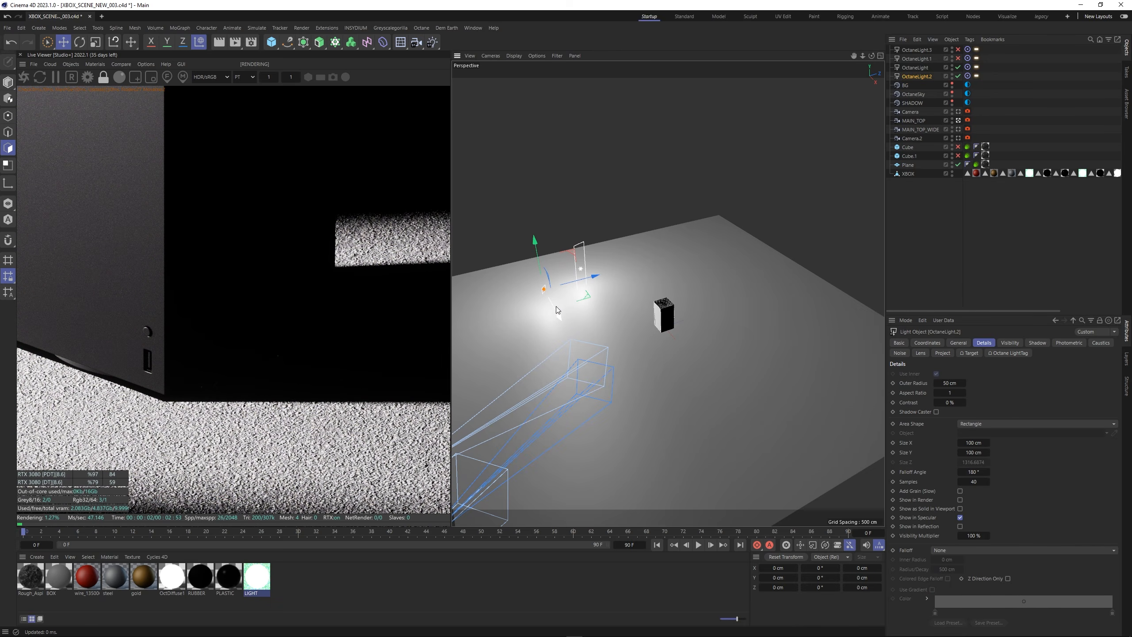
scroll(253, 327, down, 6)
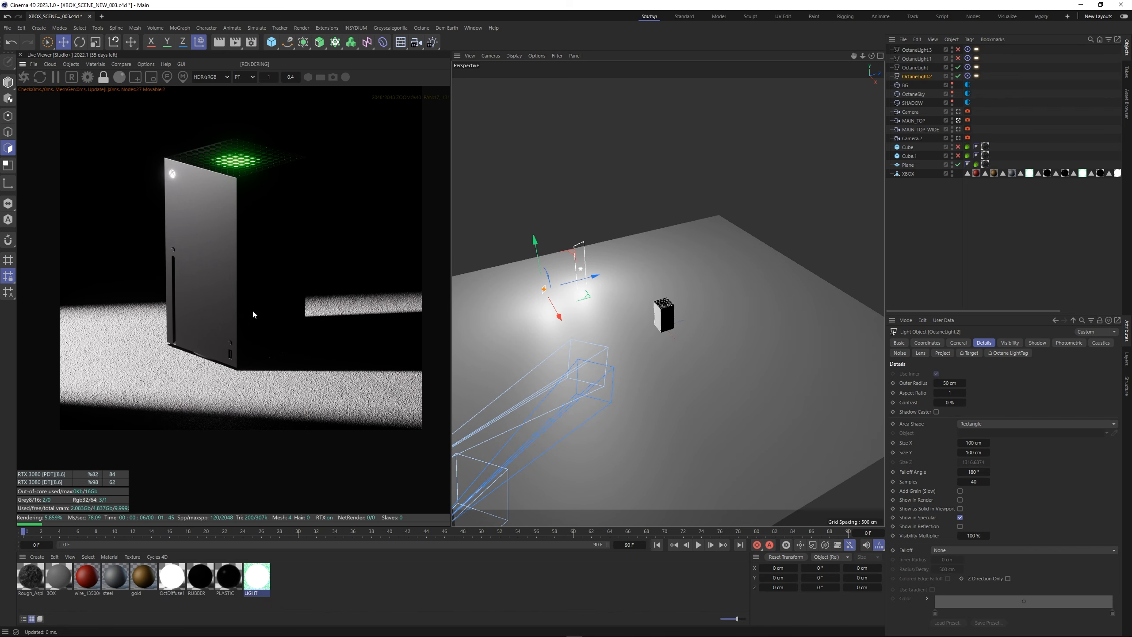
scroll(252, 309, down, 1)
scroll(264, 339, up, 1)
Swap the floor Plane for Cube.1 and apply the BOX material to the cube.
click(960, 190)
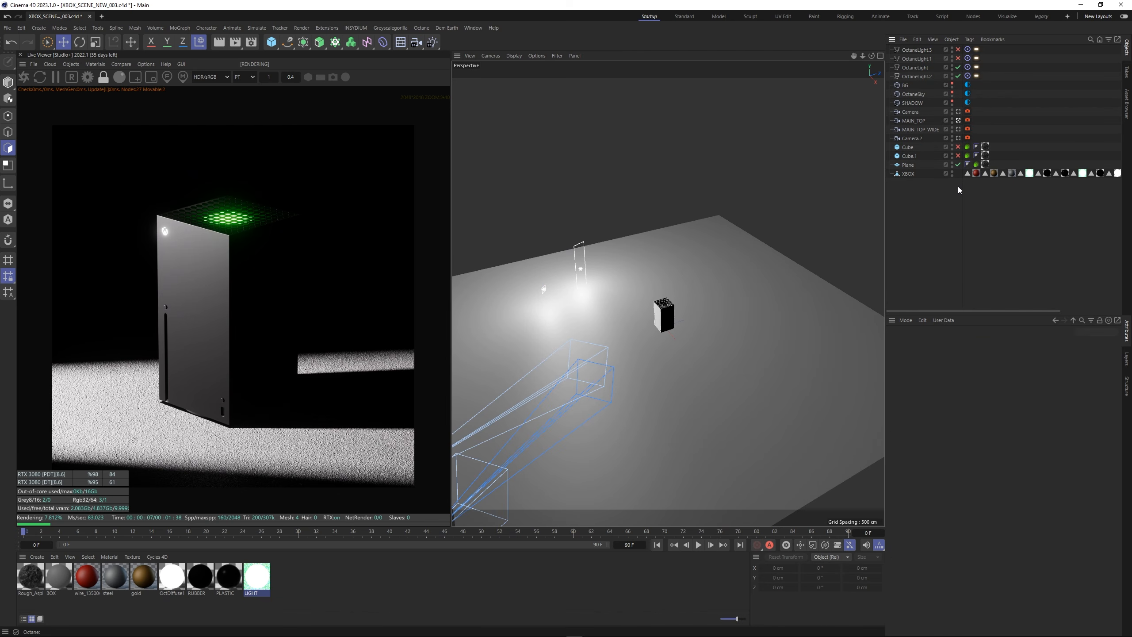
click(959, 165)
click(959, 156)
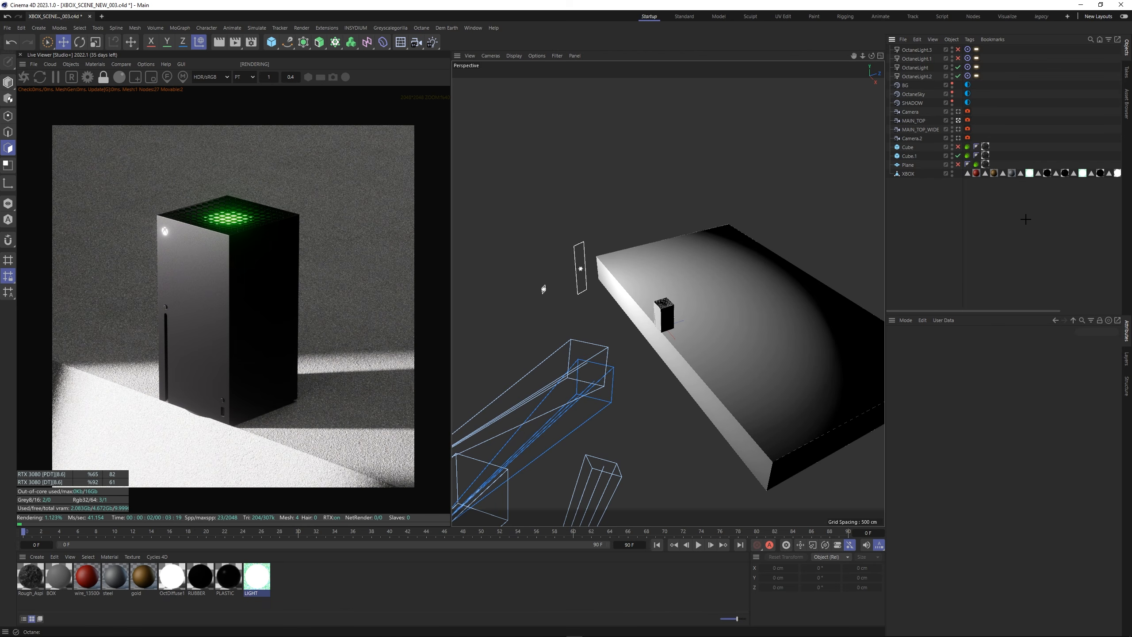
click(67, 584)
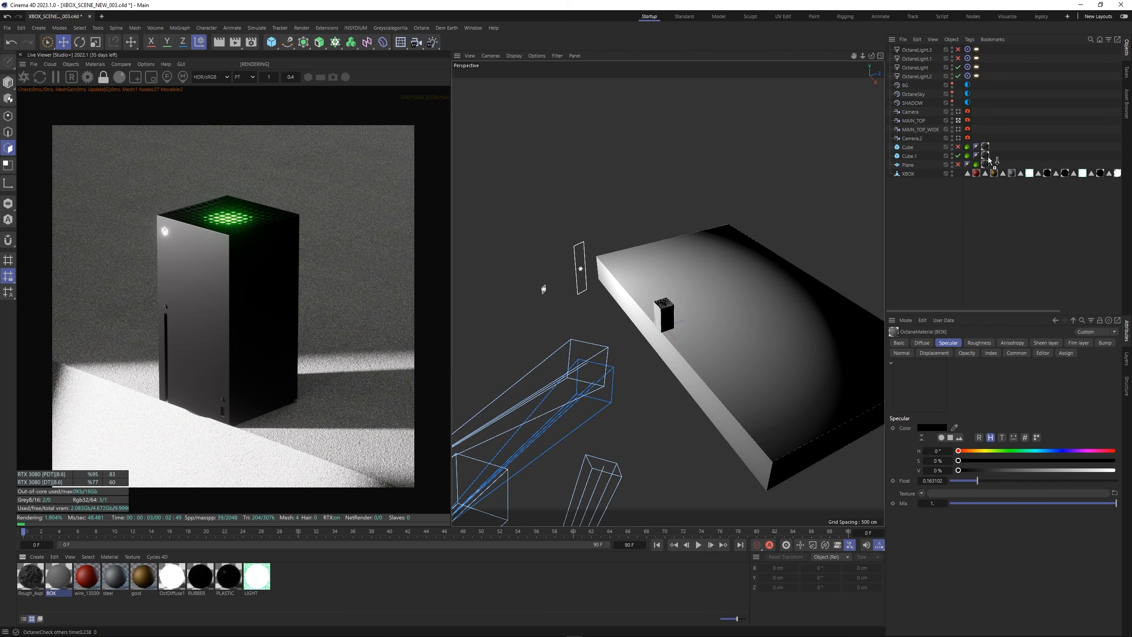
drag(989, 157, 986, 156)
Set OctaneSky's environment power to about 0.056 and the MAIN_TOP camera's bloom power to about 1.77.
click(967, 94)
drag(966, 419, 961, 419)
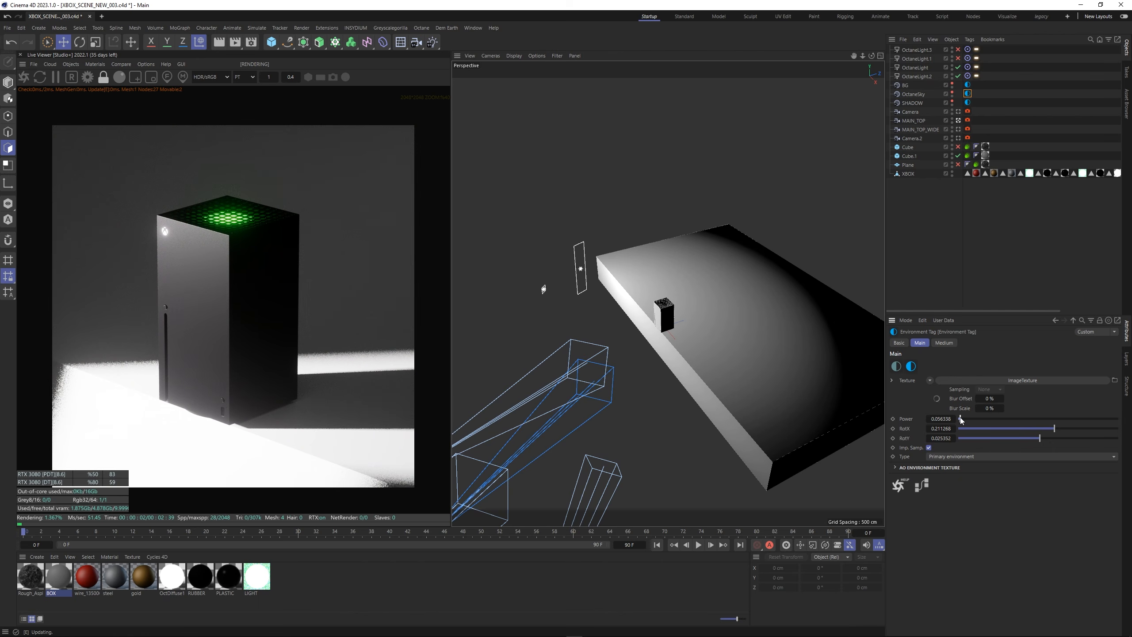
click(968, 120)
click(1043, 343)
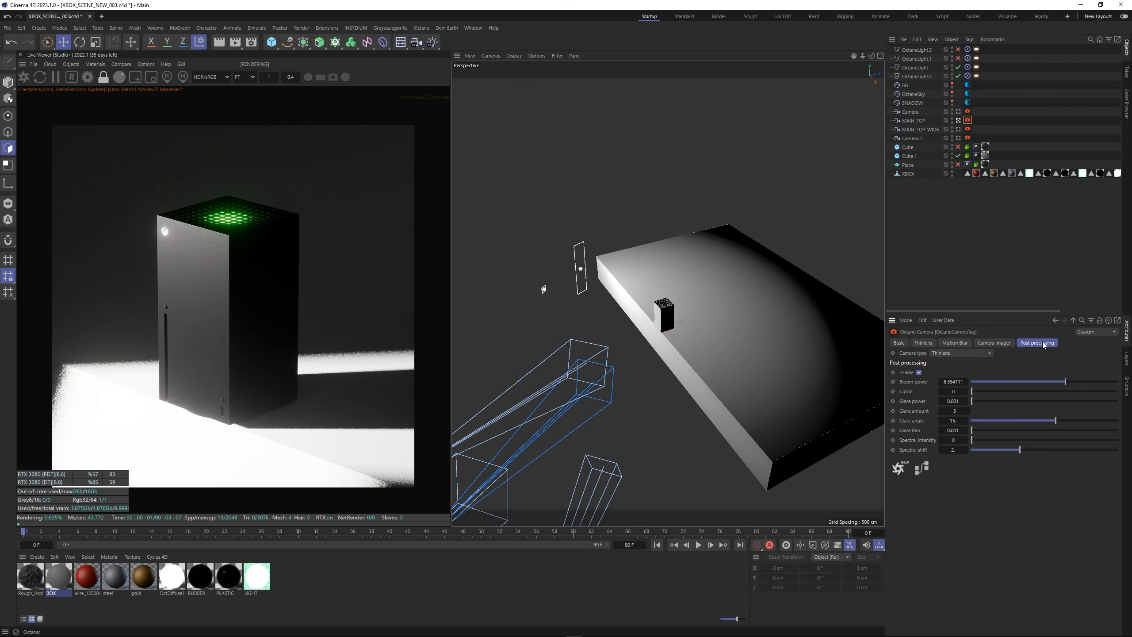
drag(1056, 385, 1046, 384)
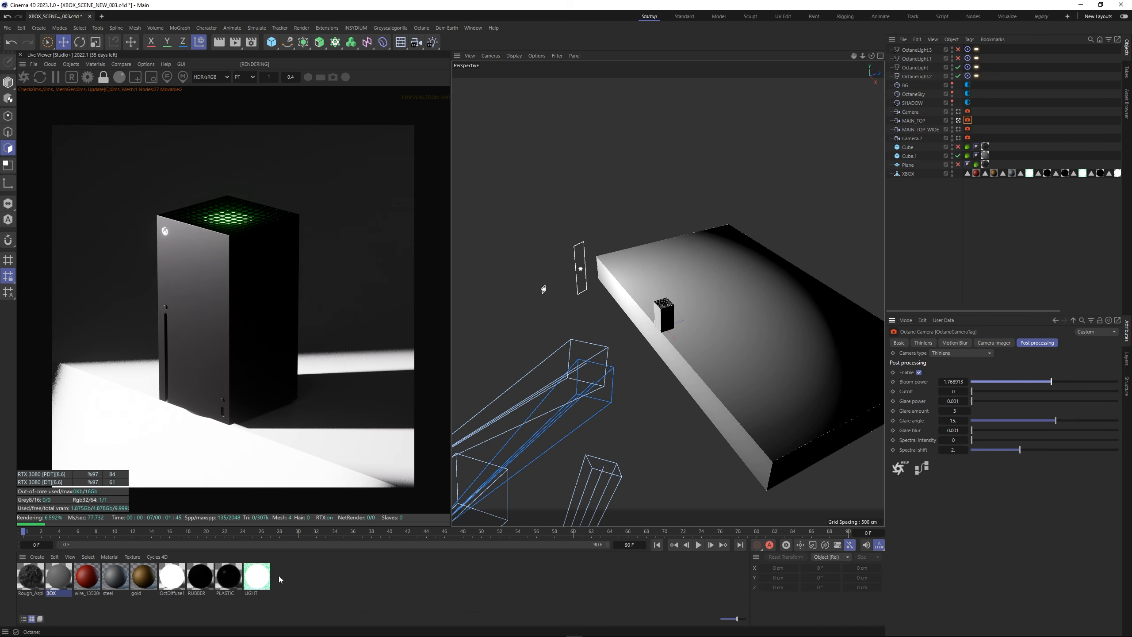
Disable Cube.1 and enable the Rough_Asphalt floor Plane again.
click(30, 591)
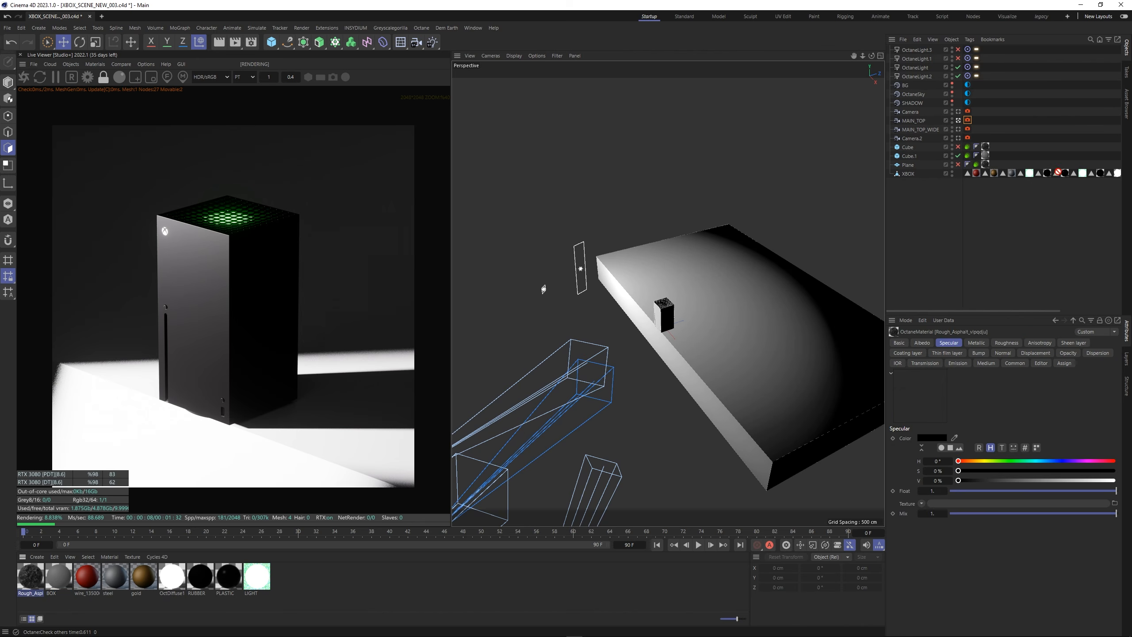
click(958, 155)
click(958, 164)
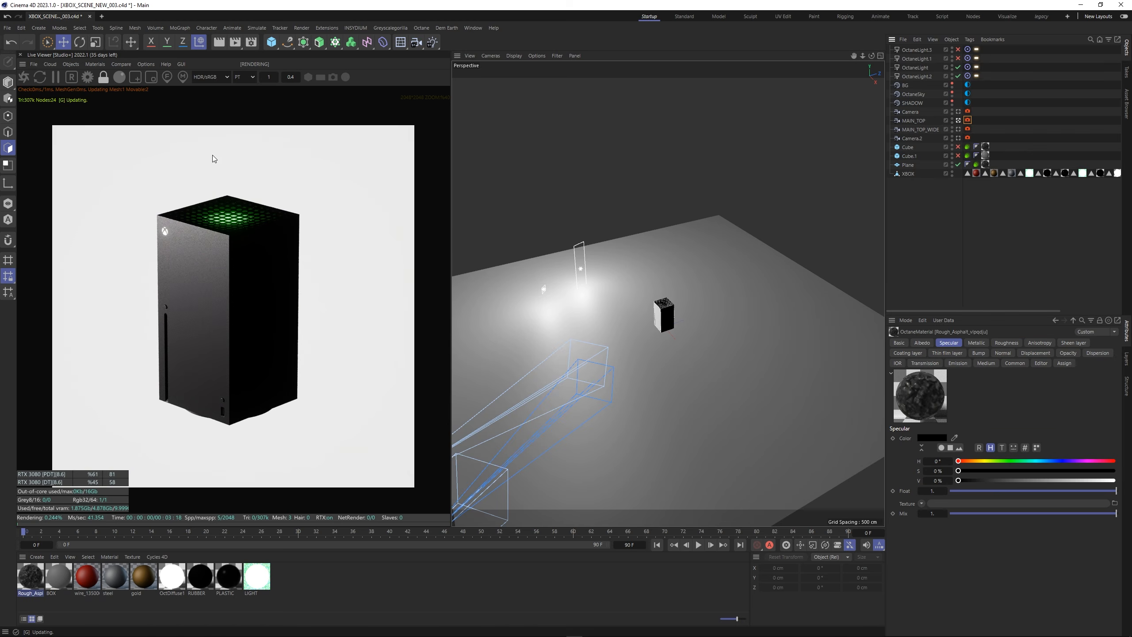
In the Rough_Asphalt material's node graph, set Gamma to about 0.147 on the ColorCorrection node fed by the Roughness texture.
click(95, 65)
click(112, 82)
drag(401, 156, 677, 81)
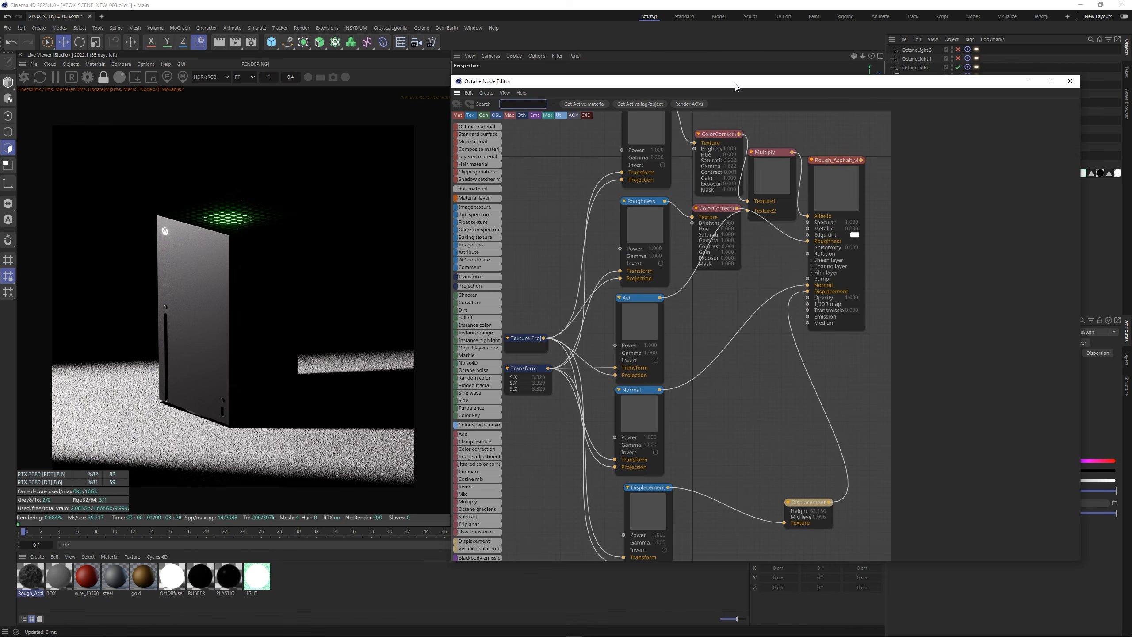
click(713, 208)
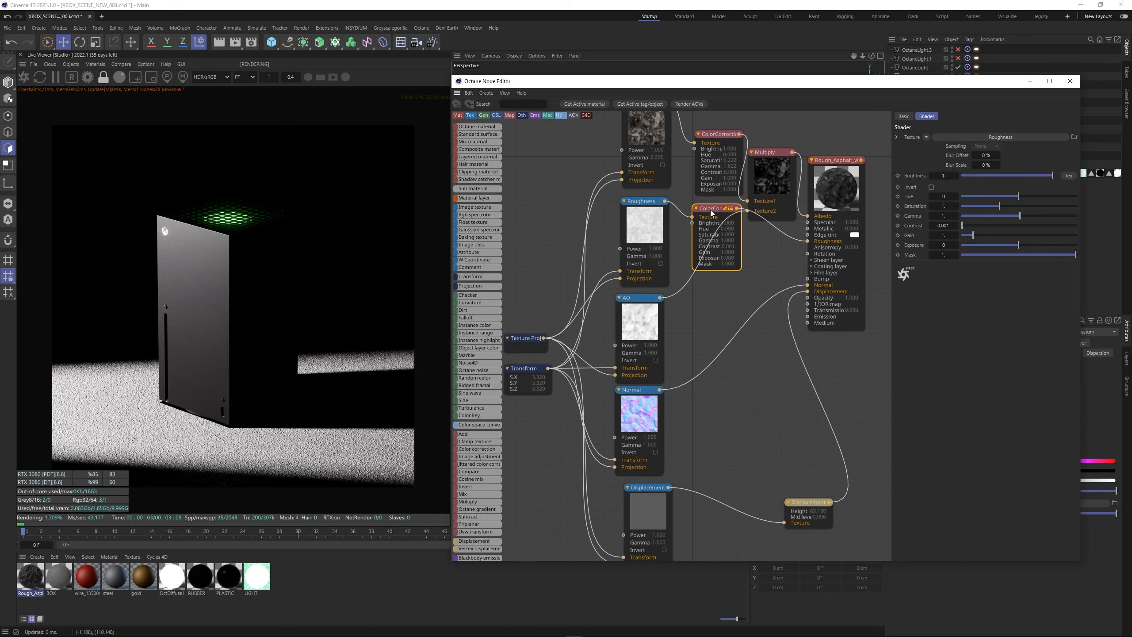
scroll(351, 471, up, 5)
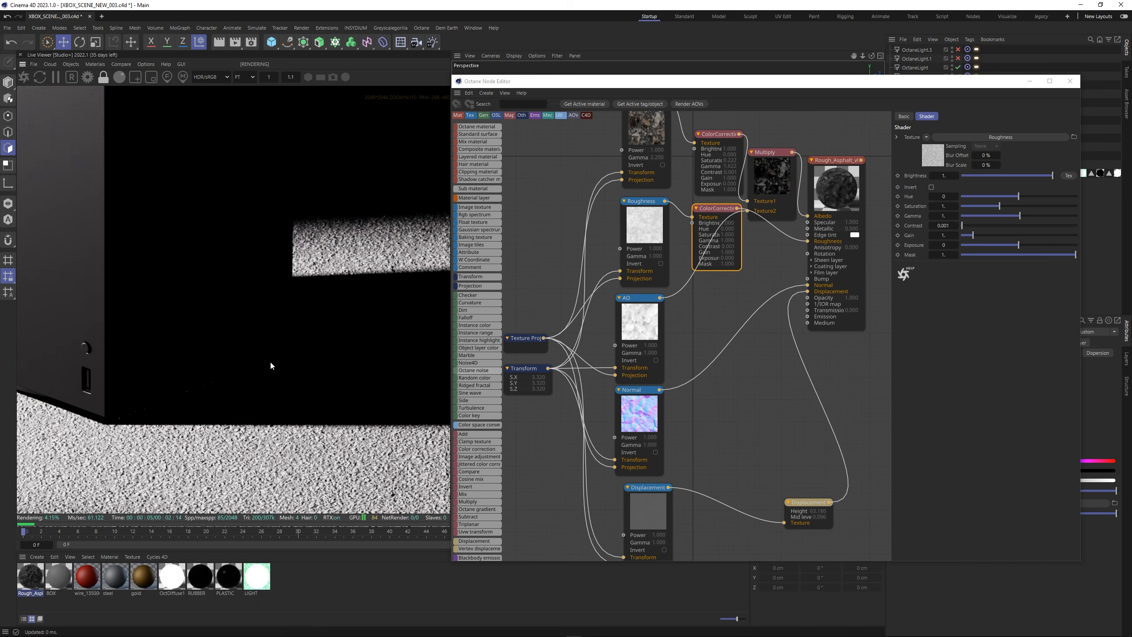
drag(1019, 216, 996, 216)
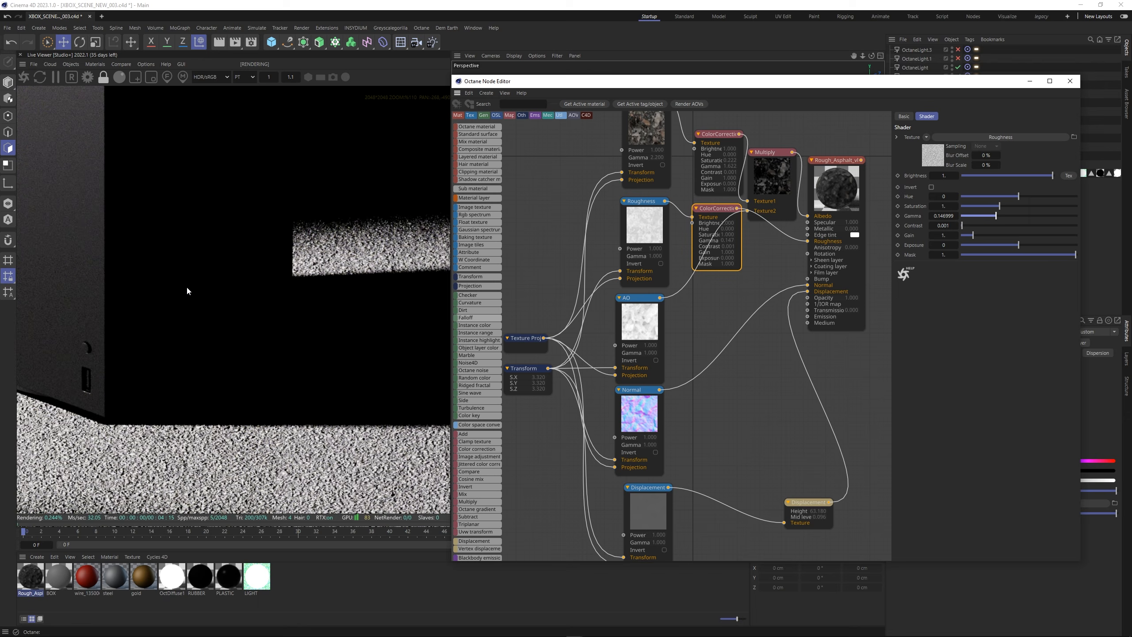
scroll(182, 279, down, 5)
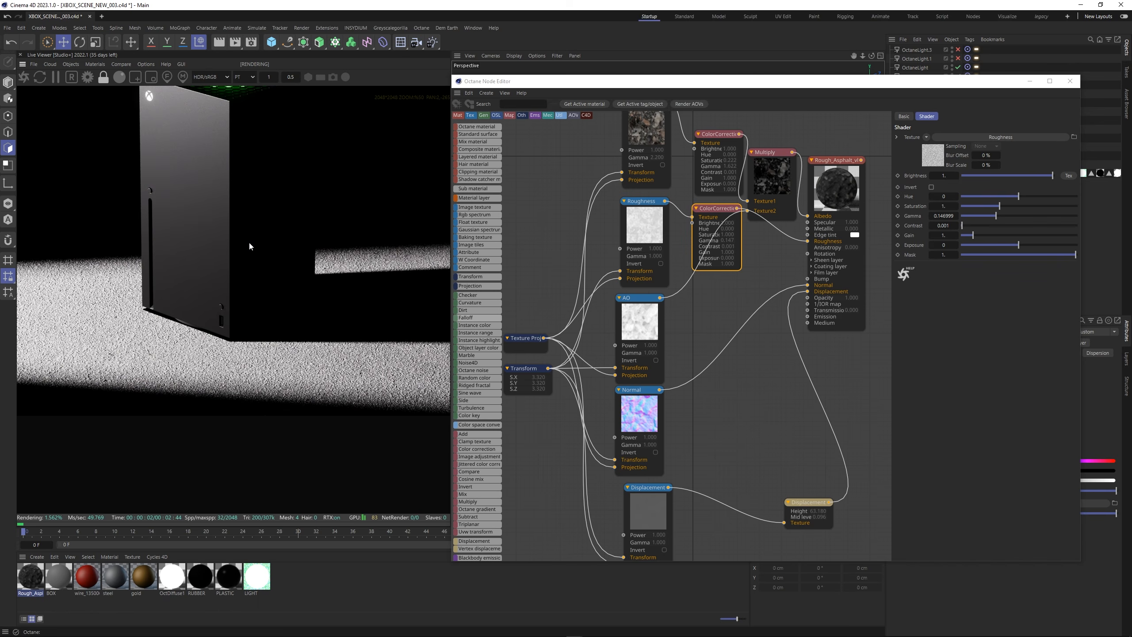
alt+drag(249, 241, 237, 372)
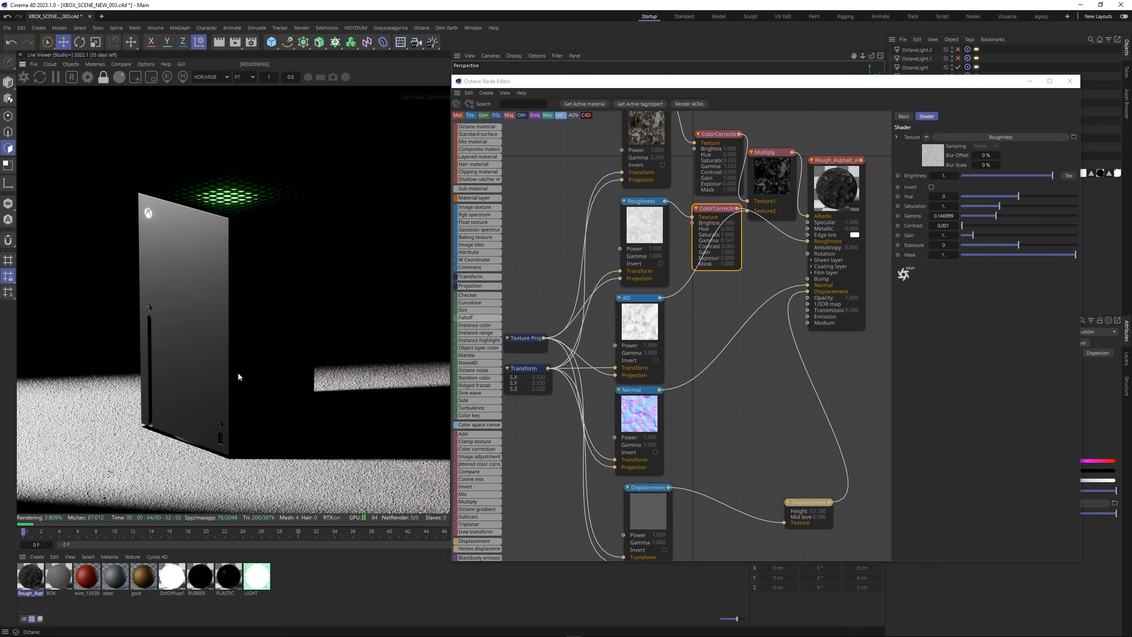
scroll(237, 372, down, 1)
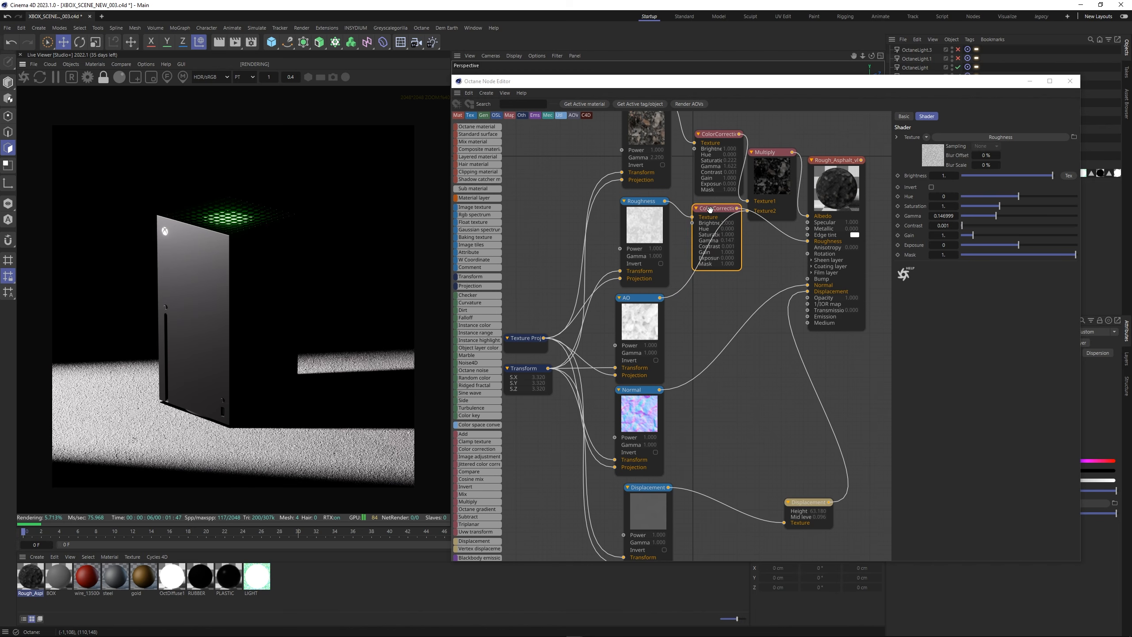
Set Gamma to about 2.494 on the ColorCorrection node feeding Multiply, and Rough_Asphalt's specular float to about 0.262.
click(723, 133)
mouse_move(1023, 216)
mouse_down()
mouse_move(1057, 216)
mouse_move(1034, 216)
mouse_up()
click(839, 183)
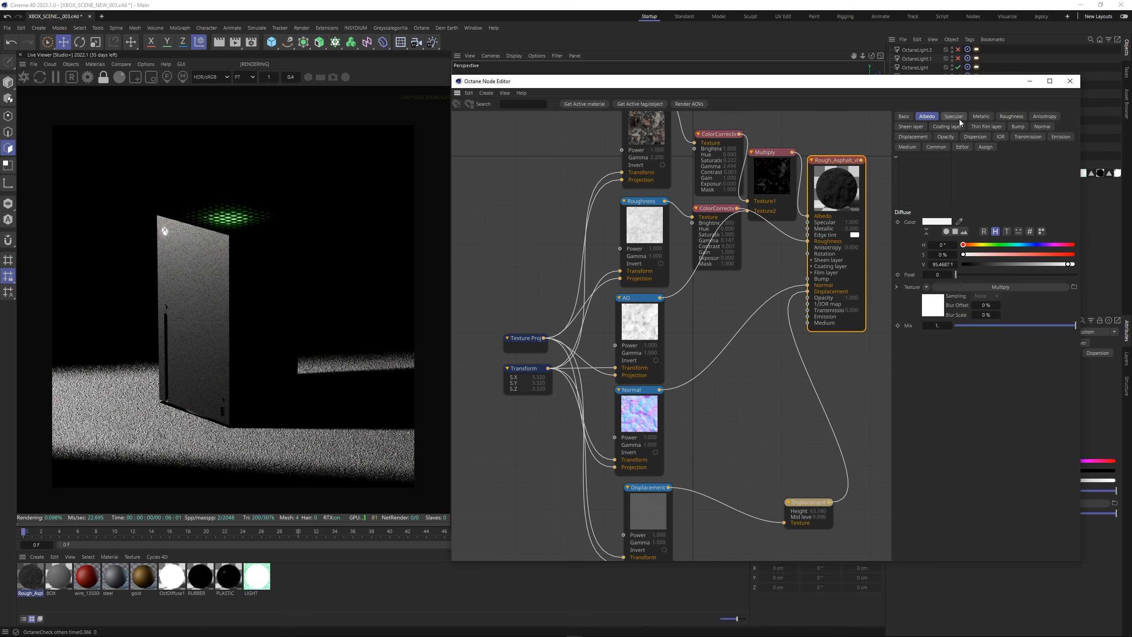
drag(1074, 274, 987, 275)
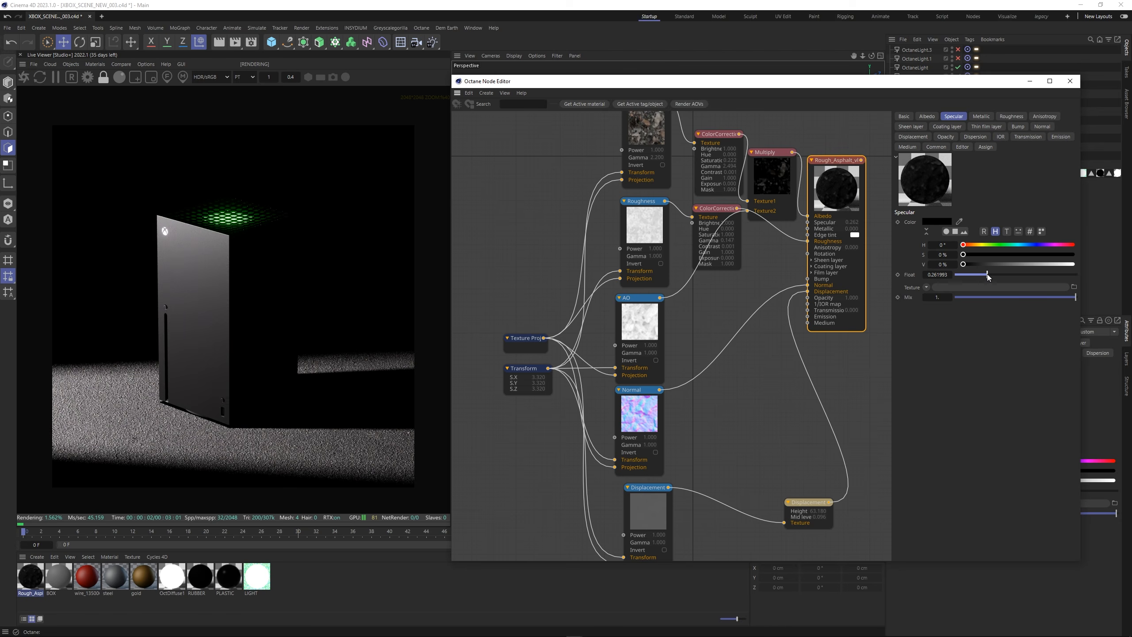
click(1070, 82)
Clear the distribution texture on OctaneLight.1 and move the light farther away from the console.
click(959, 58)
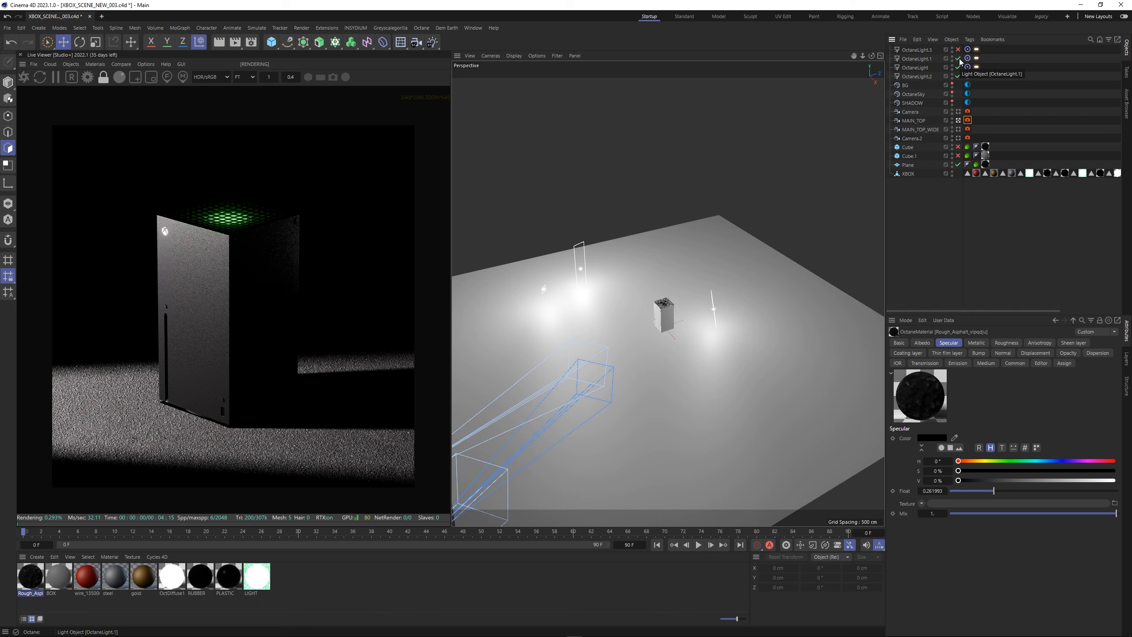
click(917, 58)
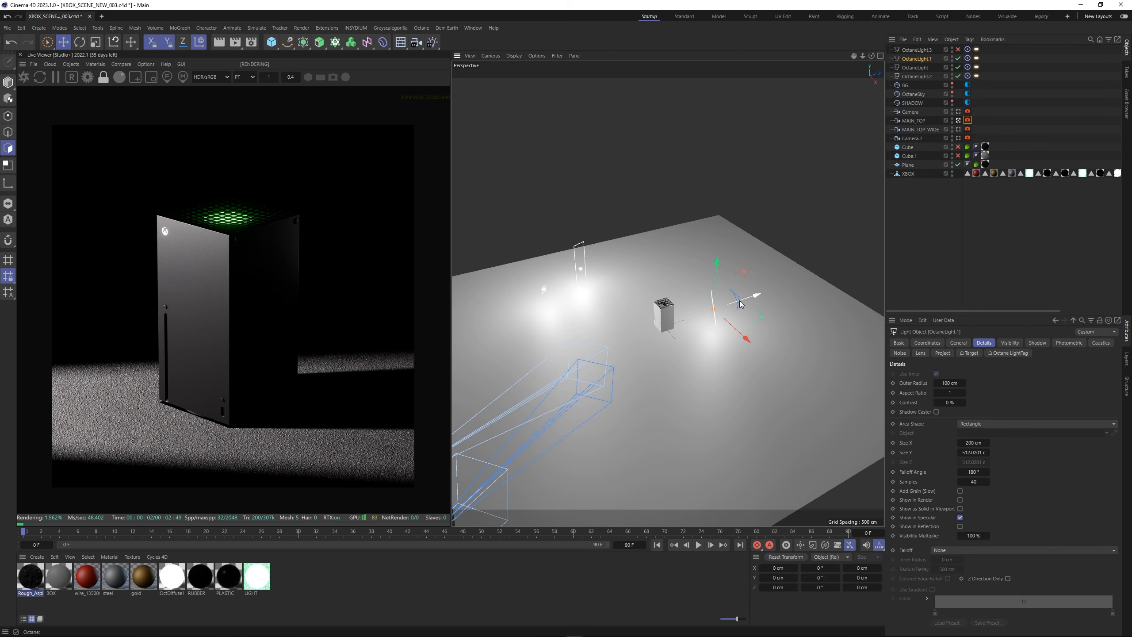
drag(747, 339, 746, 302)
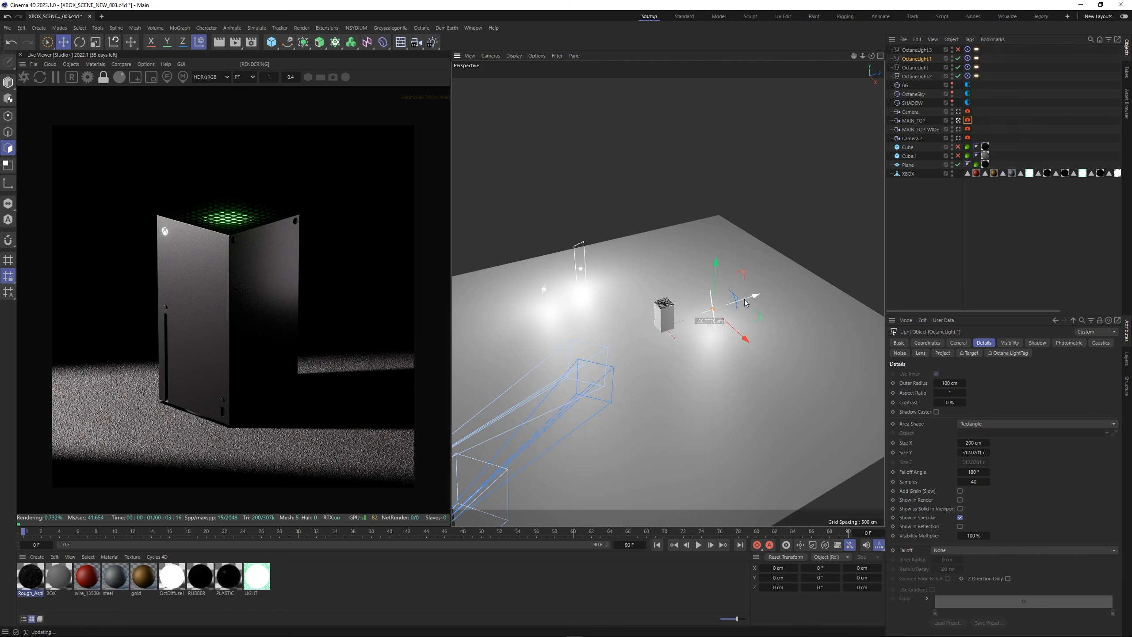
click(977, 57)
click(951, 394)
click(976, 162)
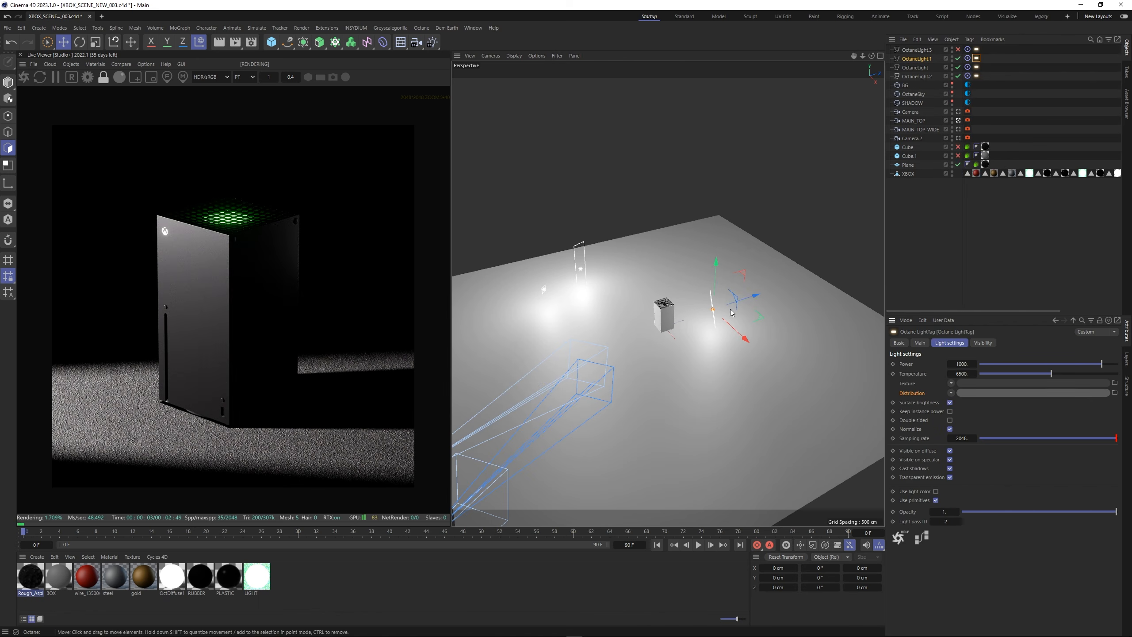
drag(747, 303, 761, 328)
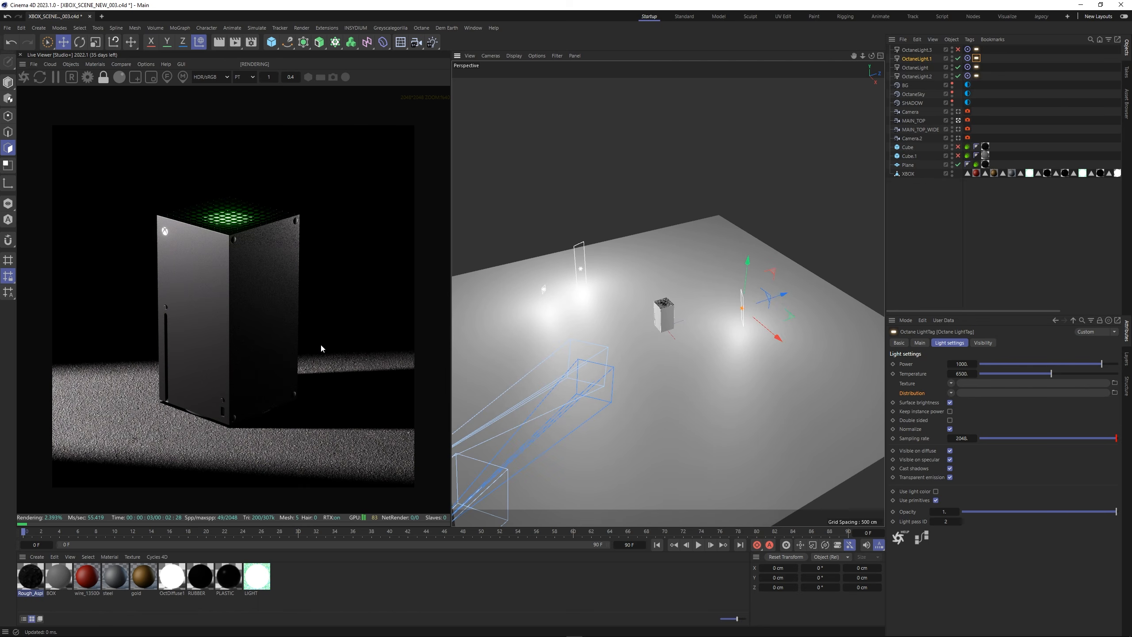
scroll(294, 340, down, 1)
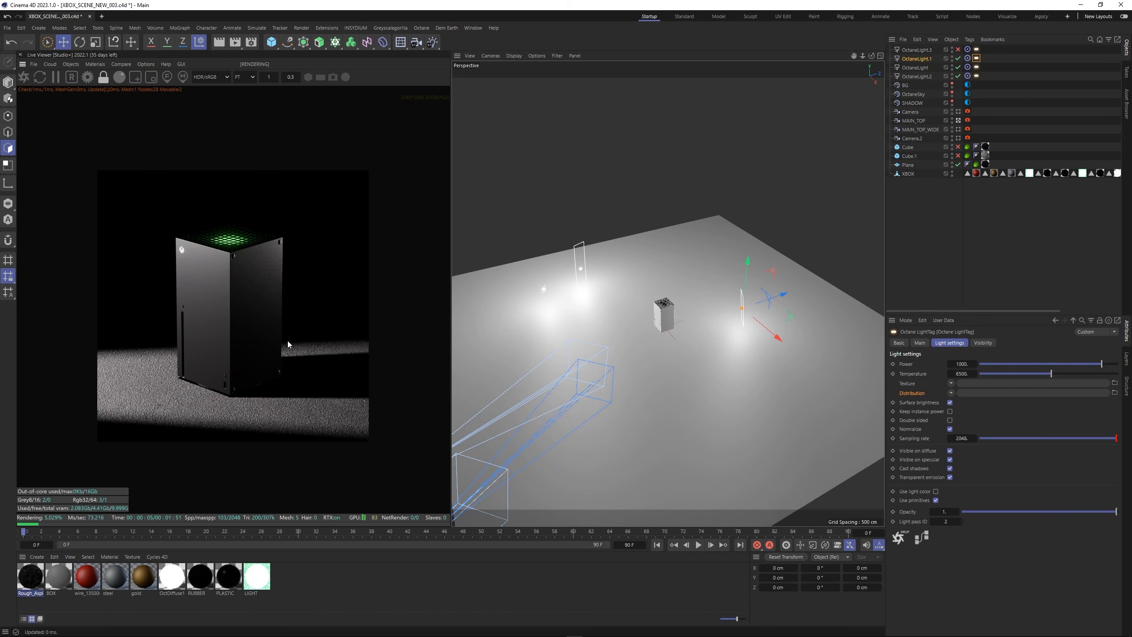
Look through the MAIN_TOP camera and nudge its coordinates to reframe the console slightly.
click(914, 121)
click(958, 121)
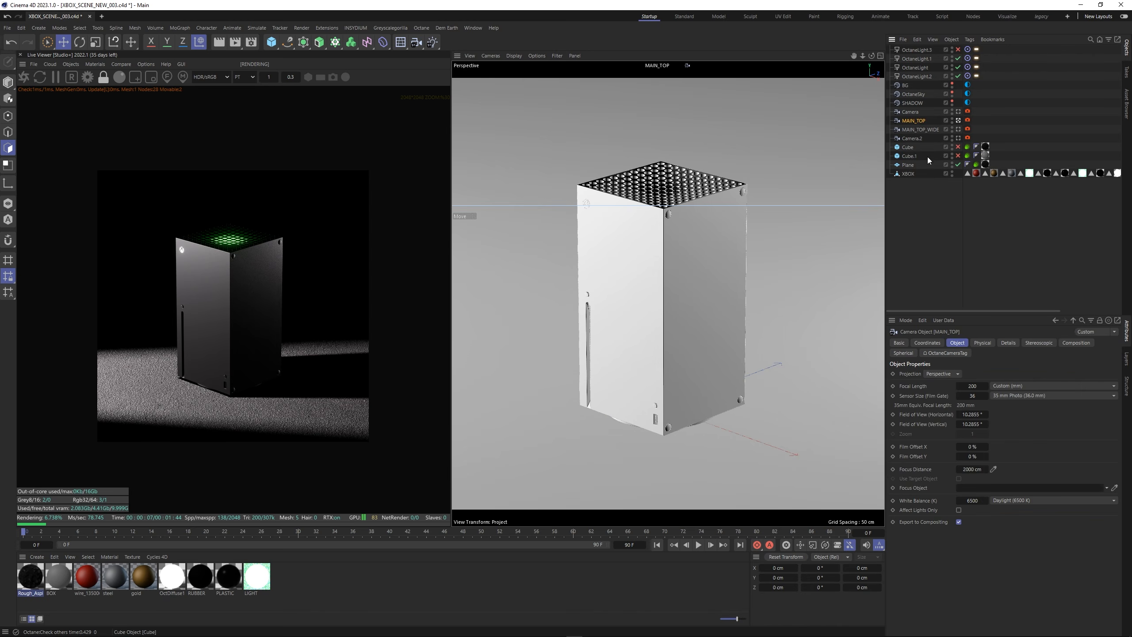
click(928, 342)
drag(931, 396, 928, 396)
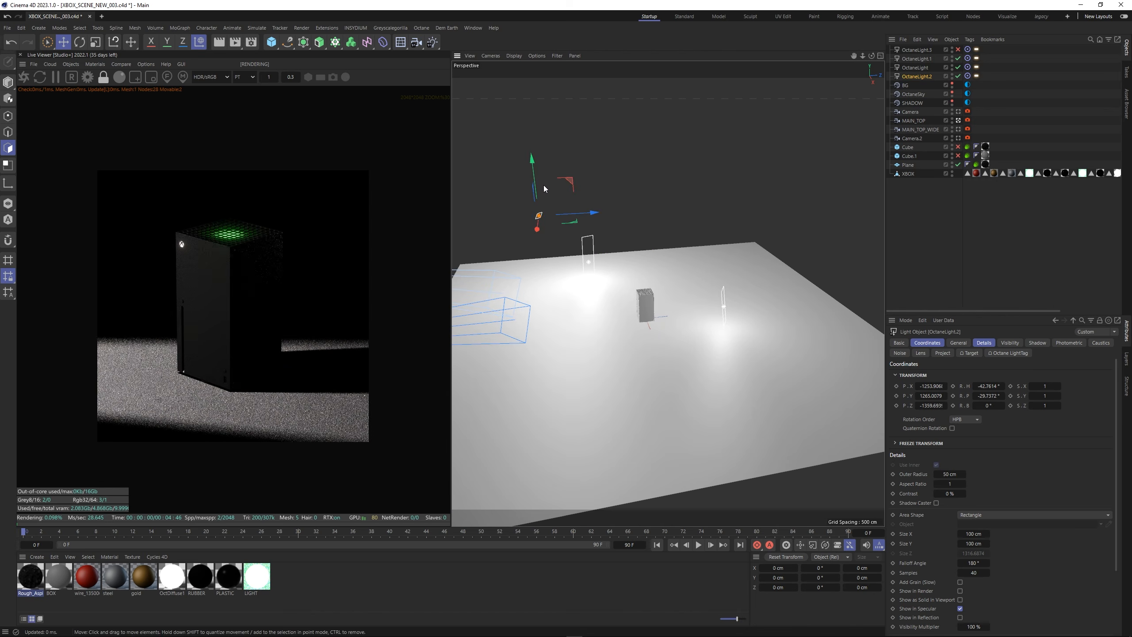
Reposition OctaneLight.2 above the floor and set the scale of its gobo distribution texture to about 0.688.
scroll(258, 413, up, 6)
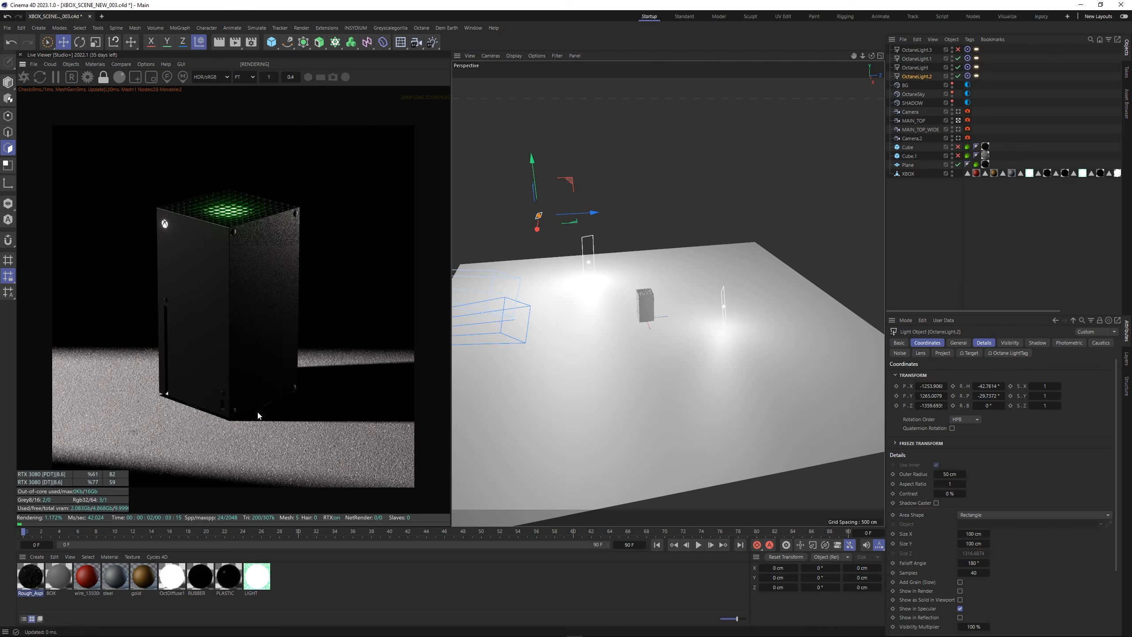
scroll(285, 313, down, 3)
scroll(280, 391, down, 4)
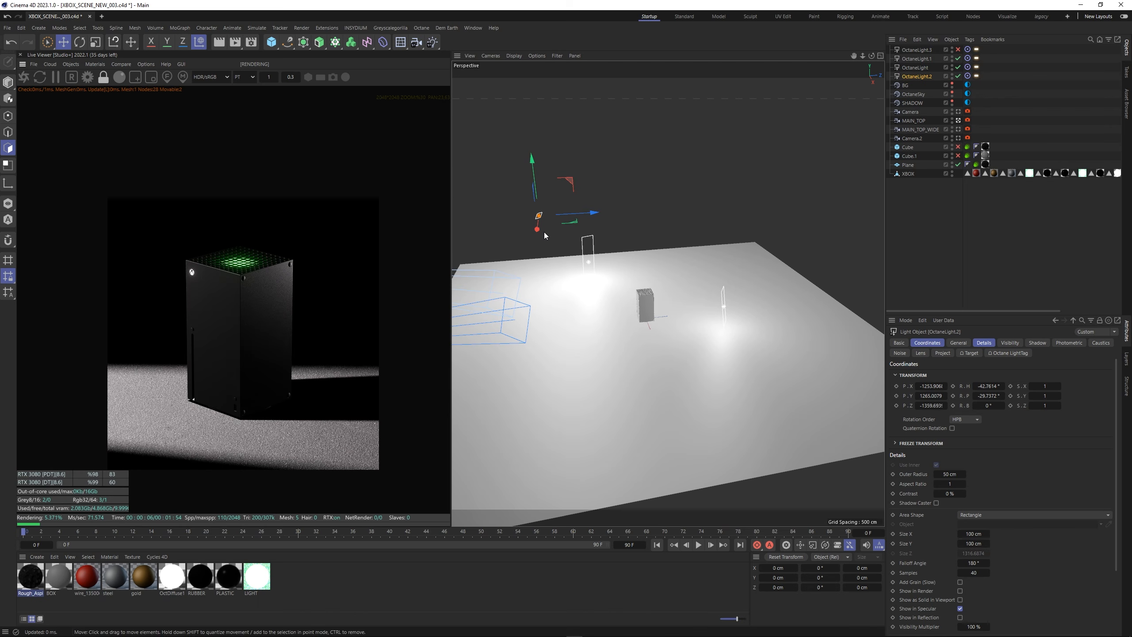
drag(538, 230, 587, 263)
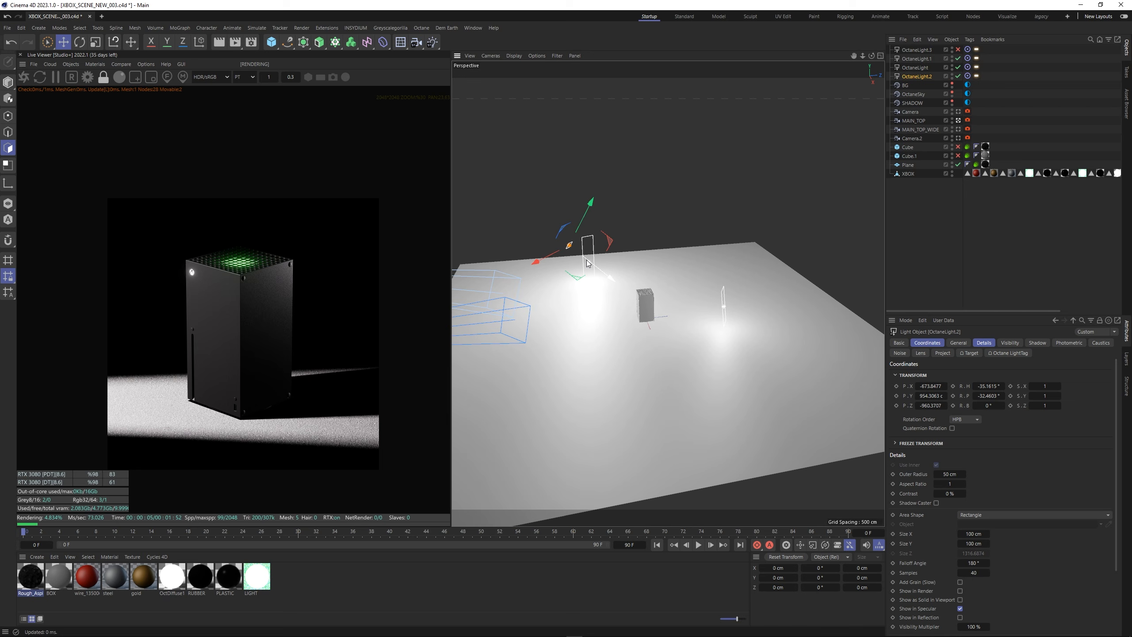
click(976, 76)
drag(1077, 618, 1088, 617)
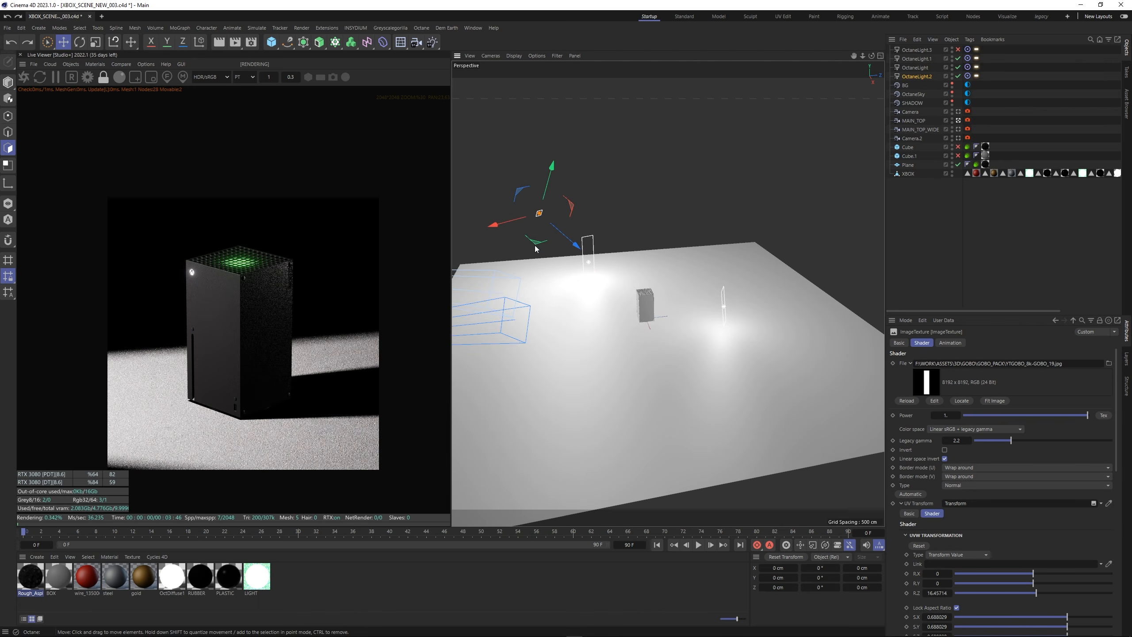
drag(556, 230, 561, 235)
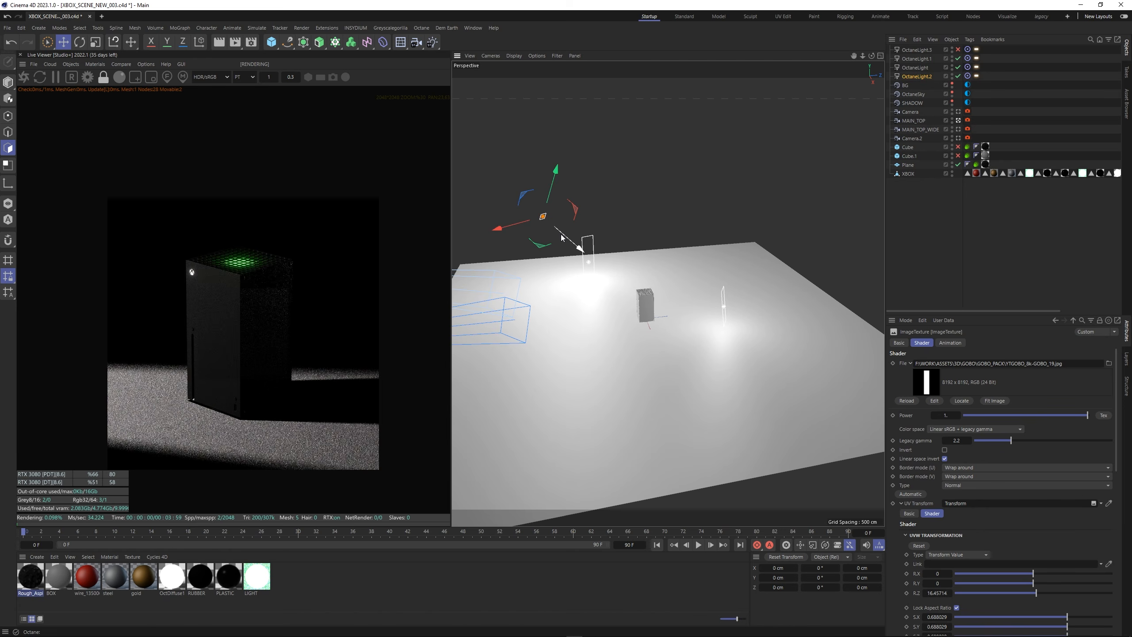
click(973, 139)
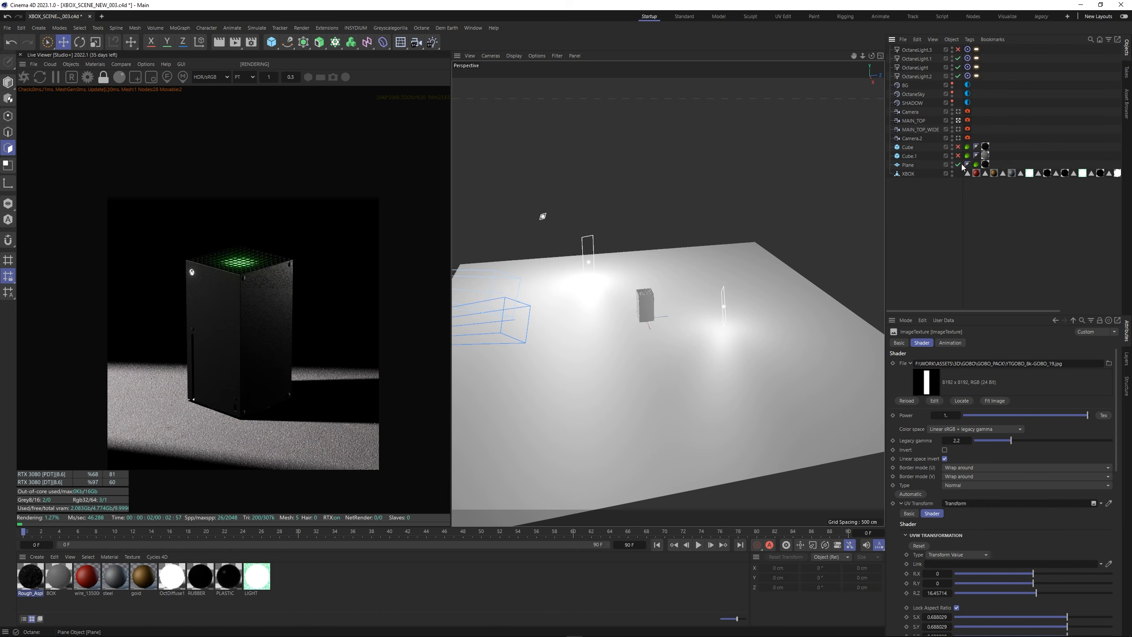
Swap the floor Plane for Cube.1 and set the MAIN_TOP camera's bloom power to about 0.223.
click(959, 165)
click(958, 146)
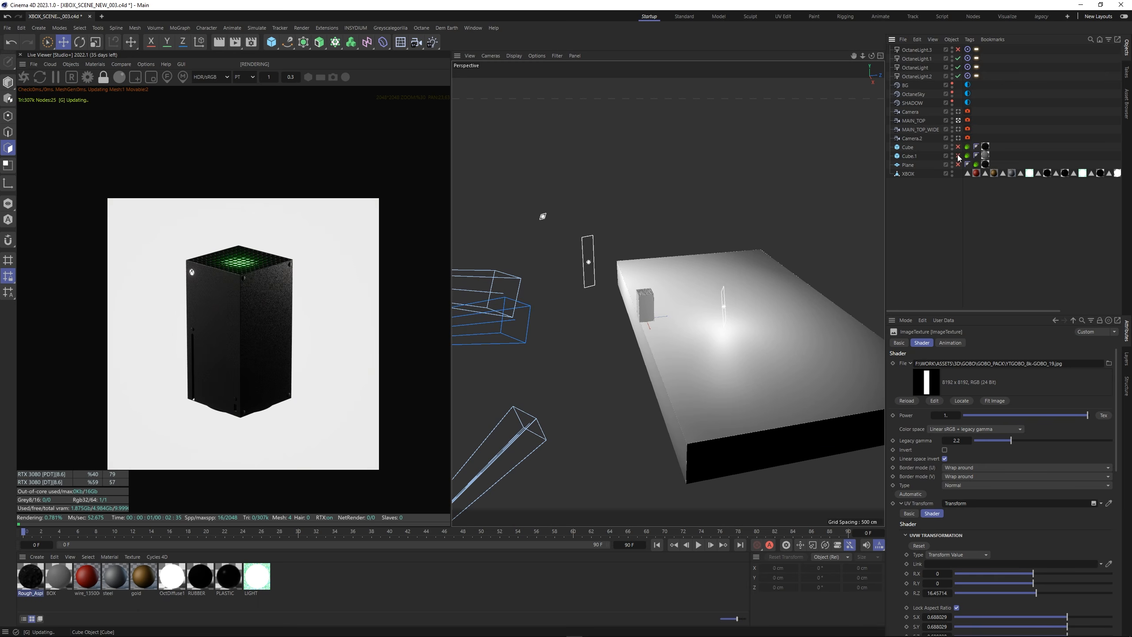
click(958, 156)
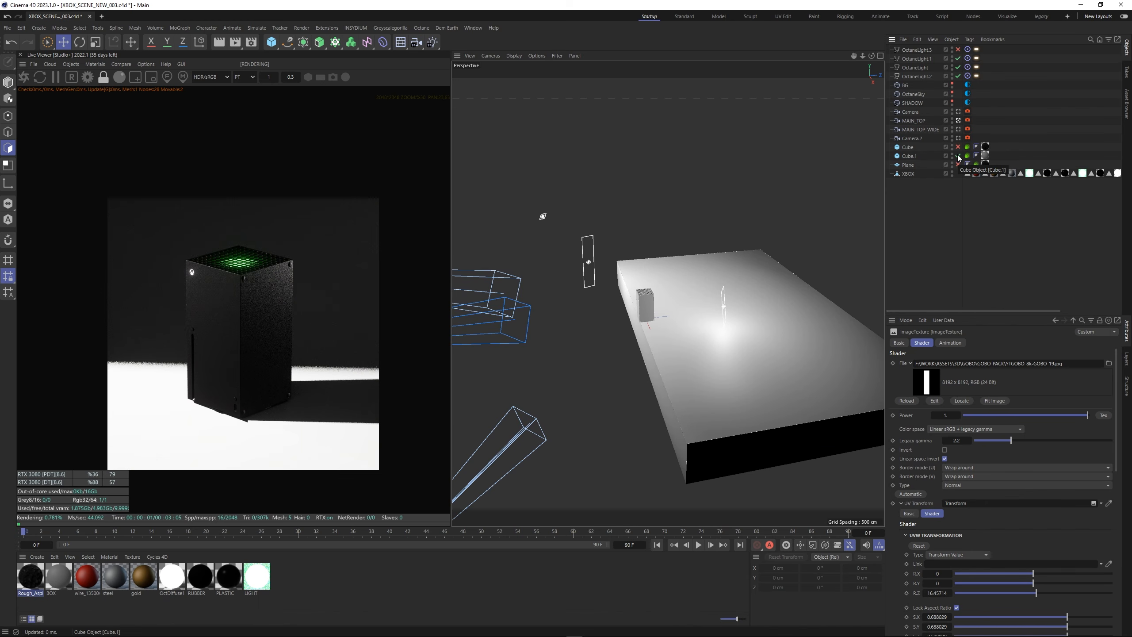
click(968, 120)
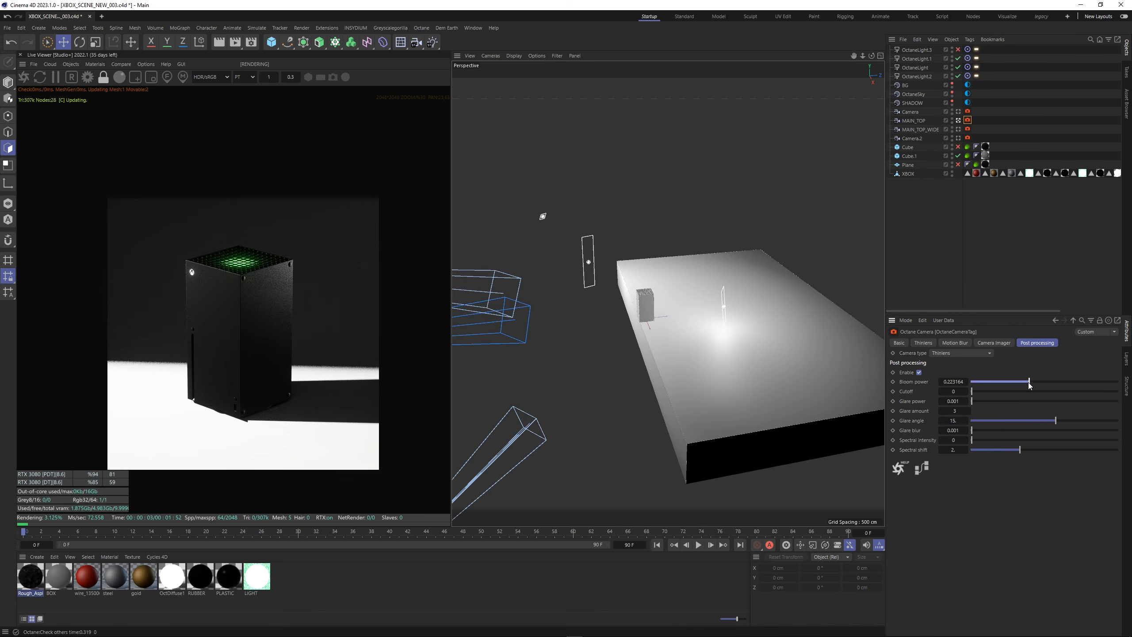
click(1018, 195)
Make Camera the active camera and move OctaneLight.2 back to about X -1862, Y 1608, Z -1800 cm.
click(959, 111)
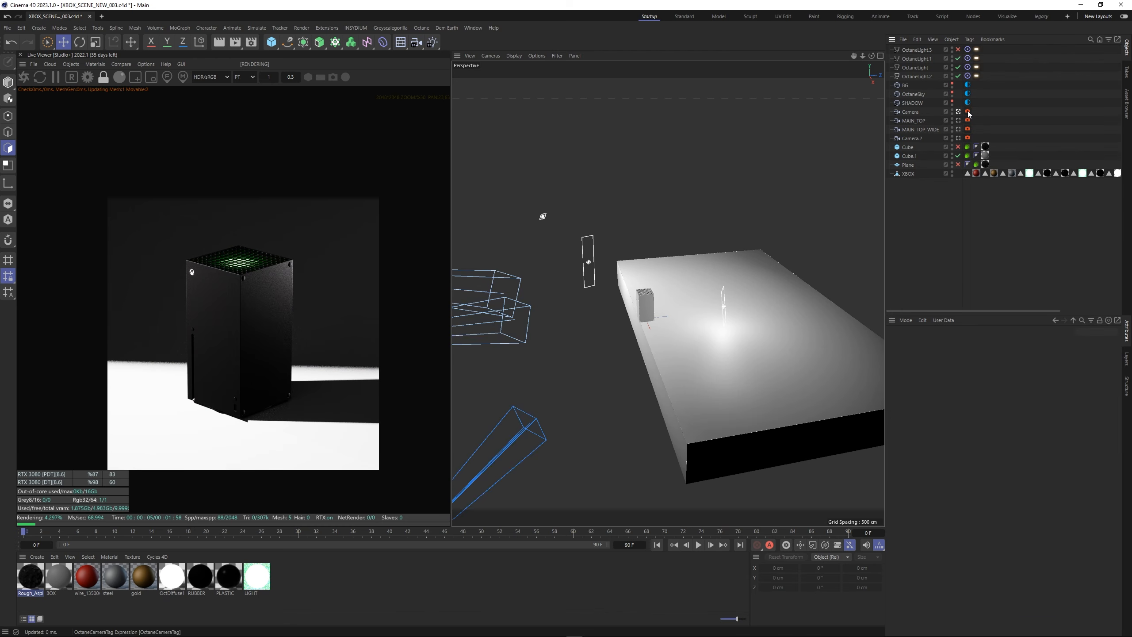
click(968, 111)
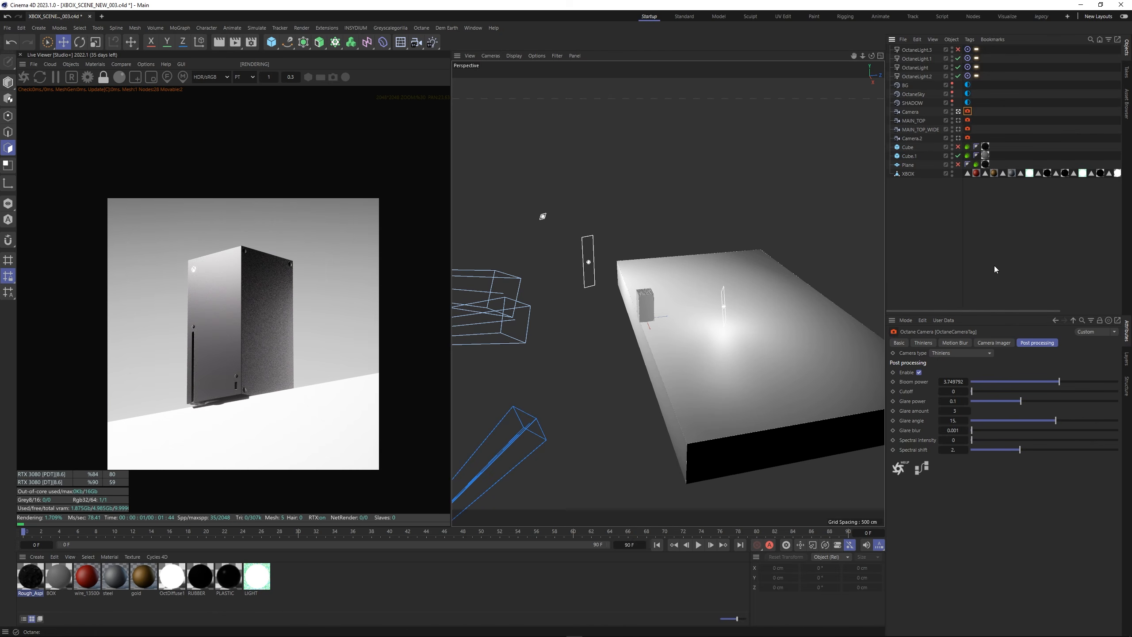
click(917, 76)
drag(562, 231, 527, 202)
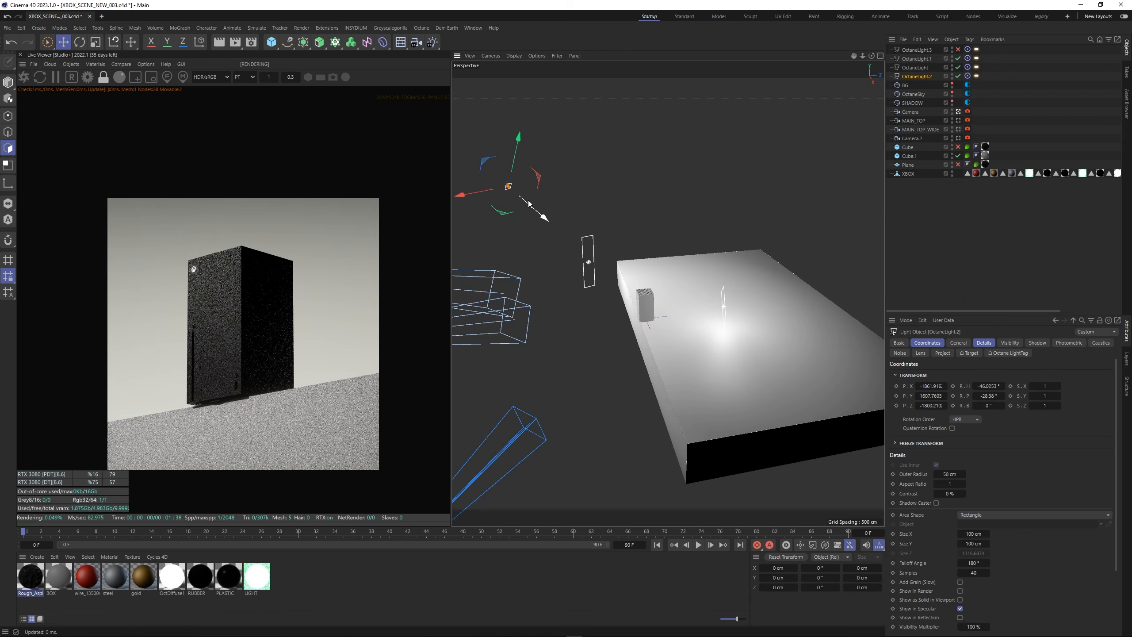
Set the scale of the gobo distribution texture on OctaneLight.2 to about 0.313.
click(969, 75)
click(977, 75)
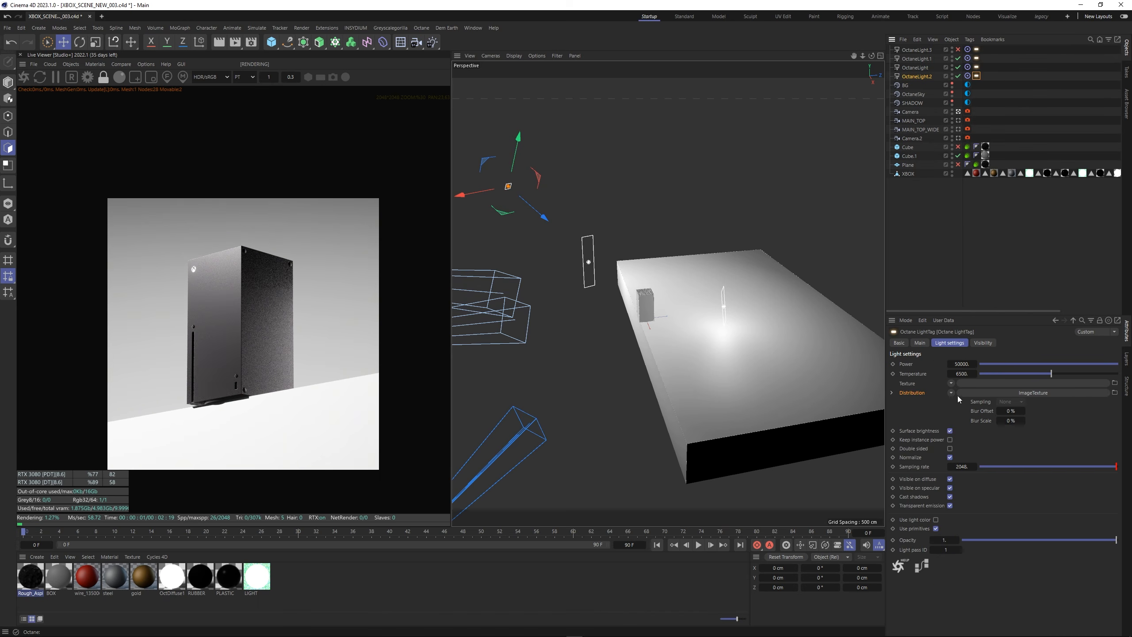
drag(1061, 618, 1054, 618)
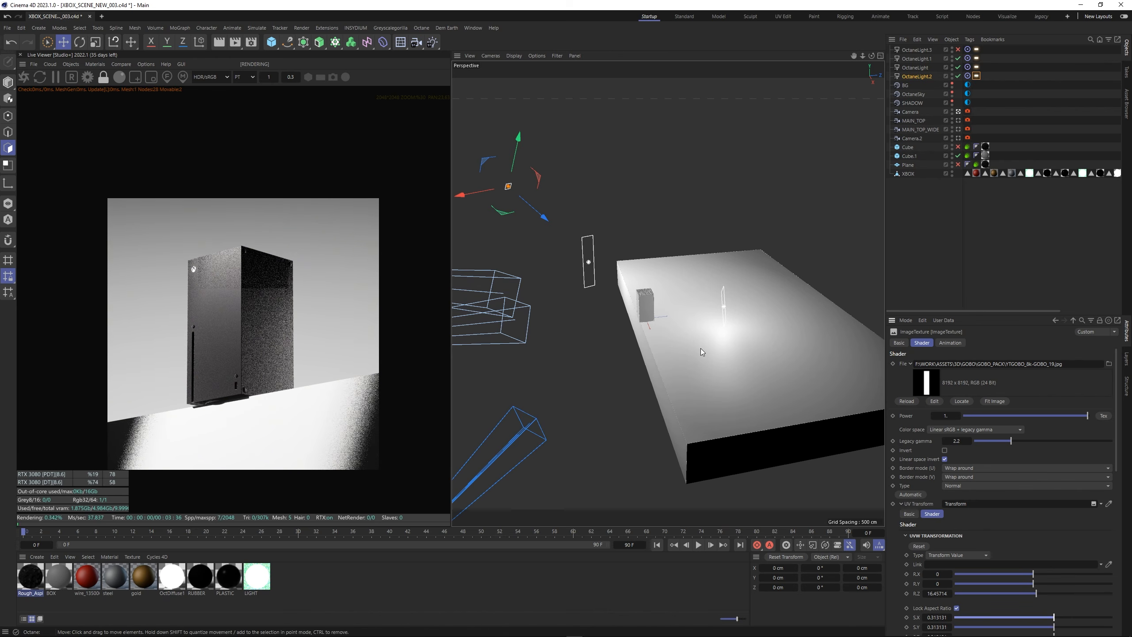
Switch to world axes and move OctaneLight.2 to about X -1949, Z -1587 cm.
key(w)
drag(504, 199, 509, 192)
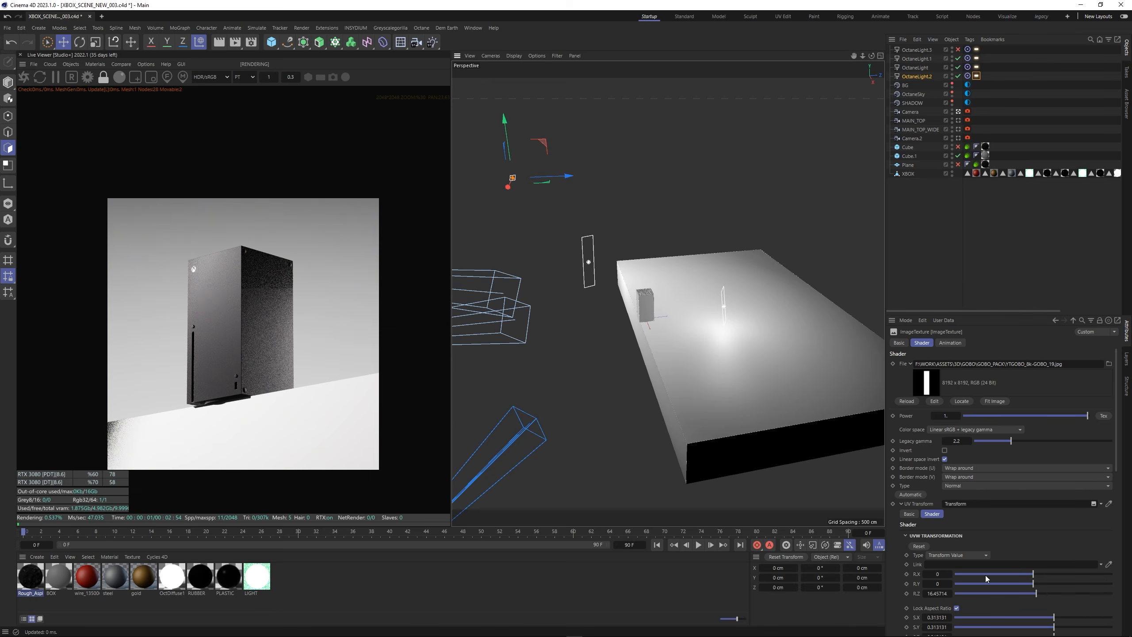
drag(509, 188, 506, 195)
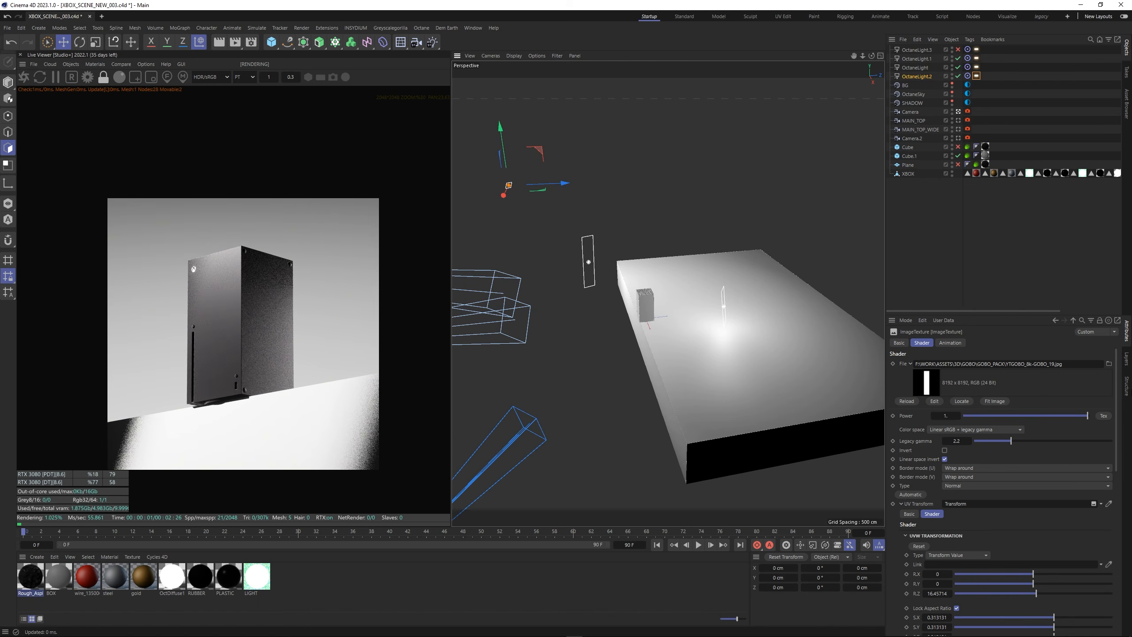
scroll(1040, 471, down, 6)
drag(1030, 504, 1034, 509)
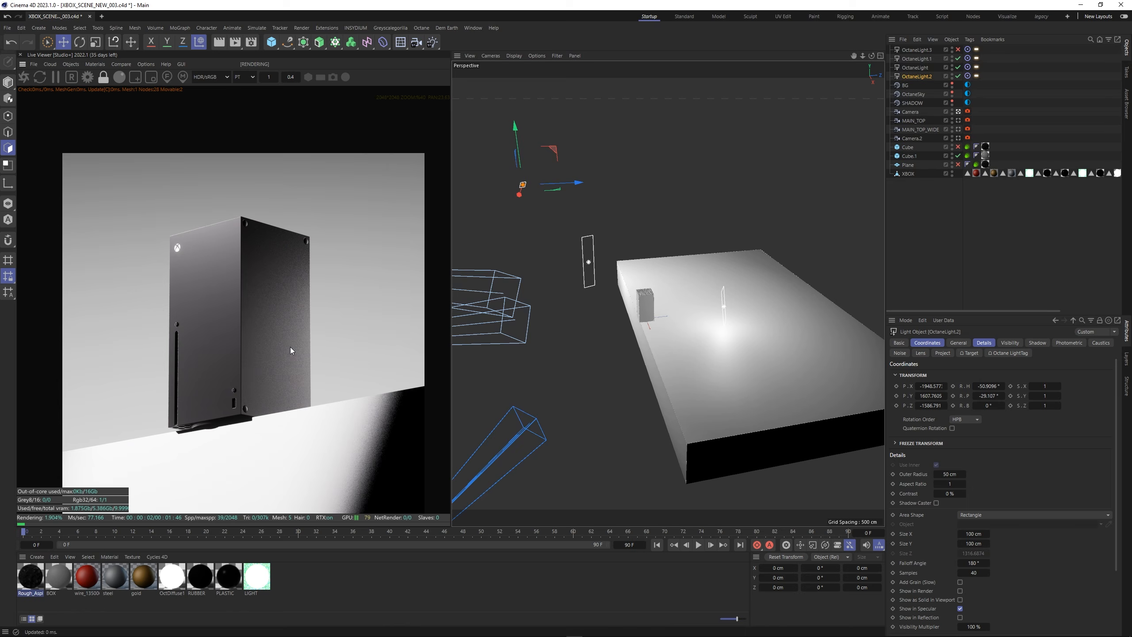
click(290, 348)
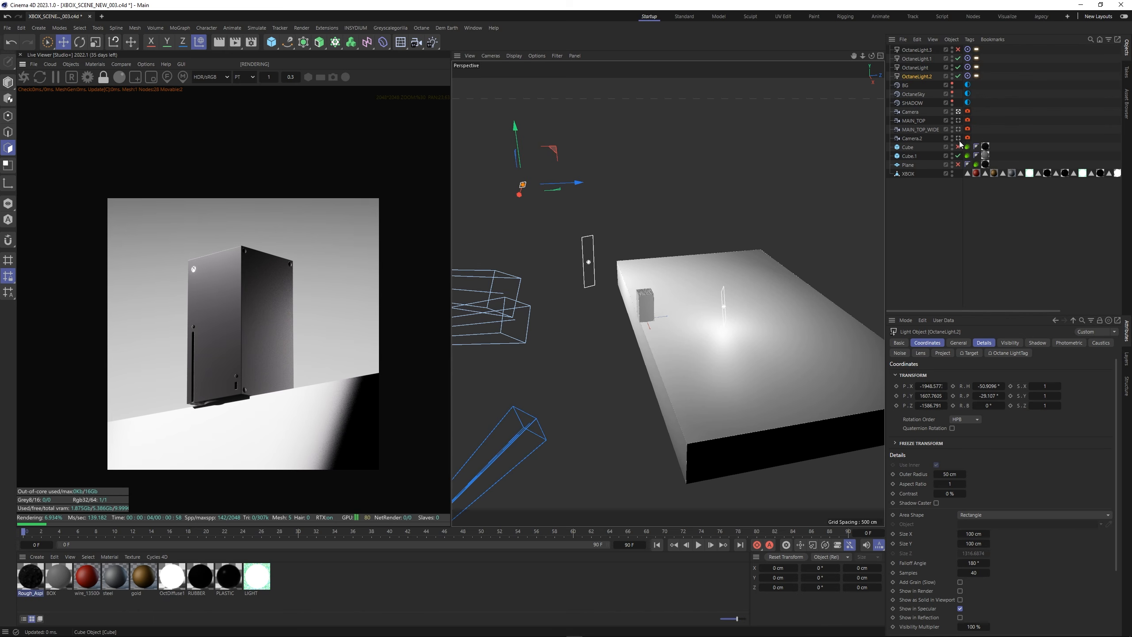
Make Camera.2 the active camera and set its bloom power to about 3.63.
click(919, 139)
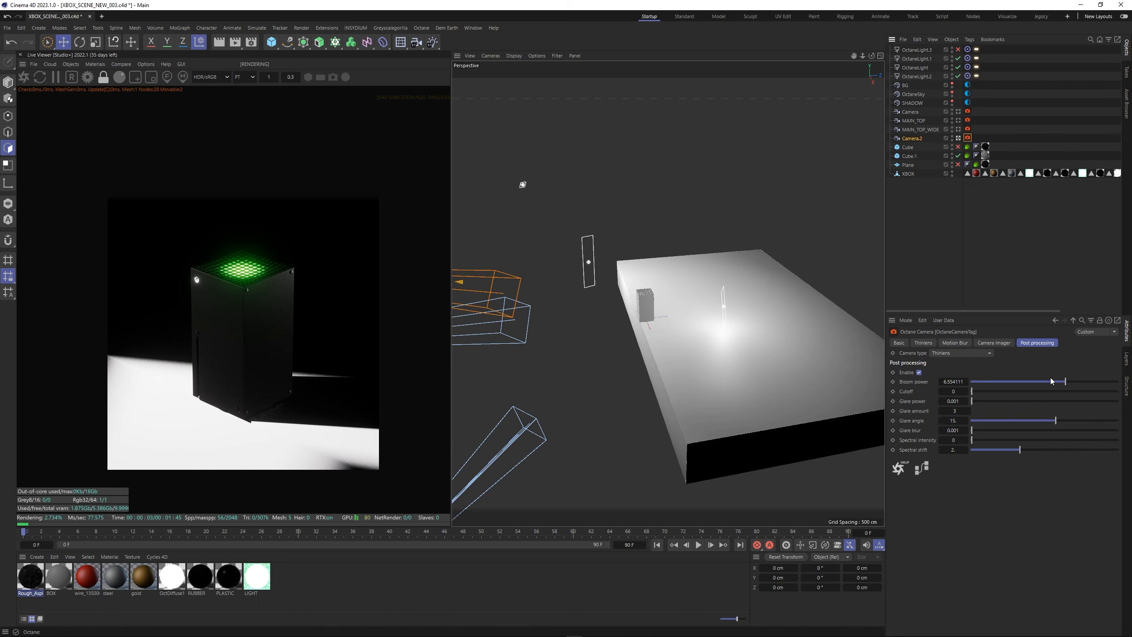
click(1052, 381)
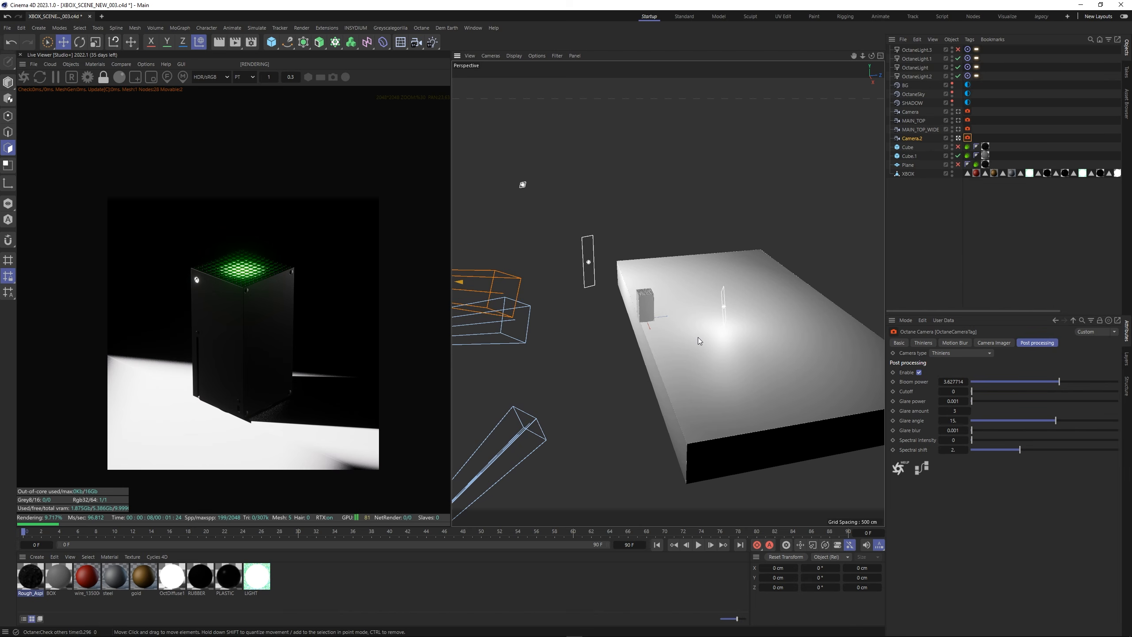
Move the Cube.1 floor block along its Z axis to about 1155 cm.
click(910, 159)
drag(764, 329, 736, 333)
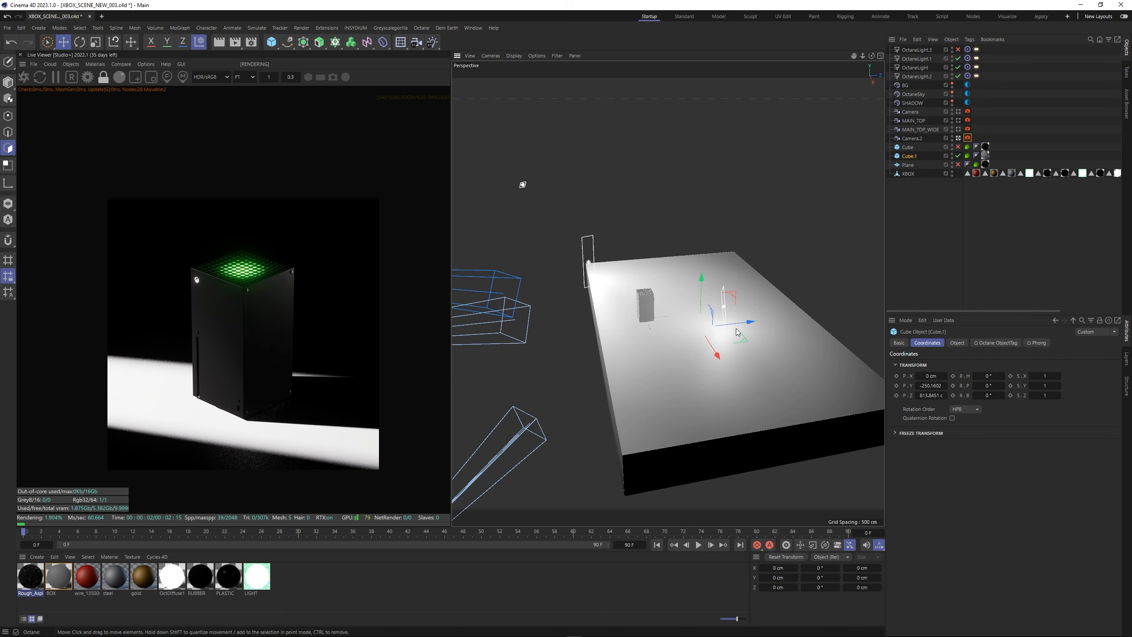
drag(736, 332, 747, 326)
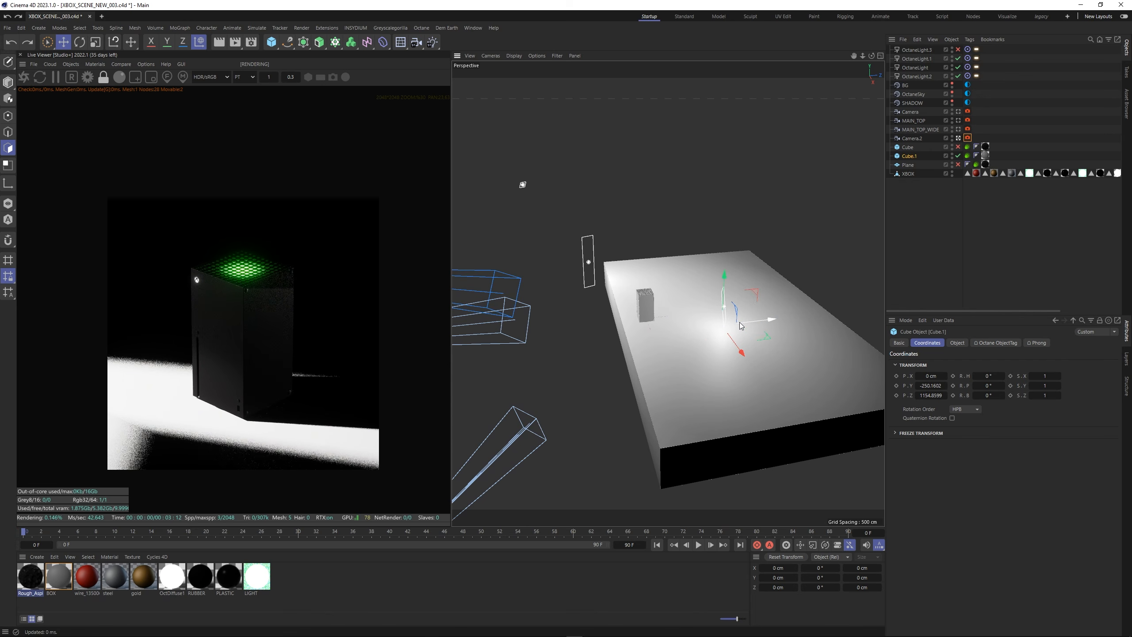
click(993, 227)
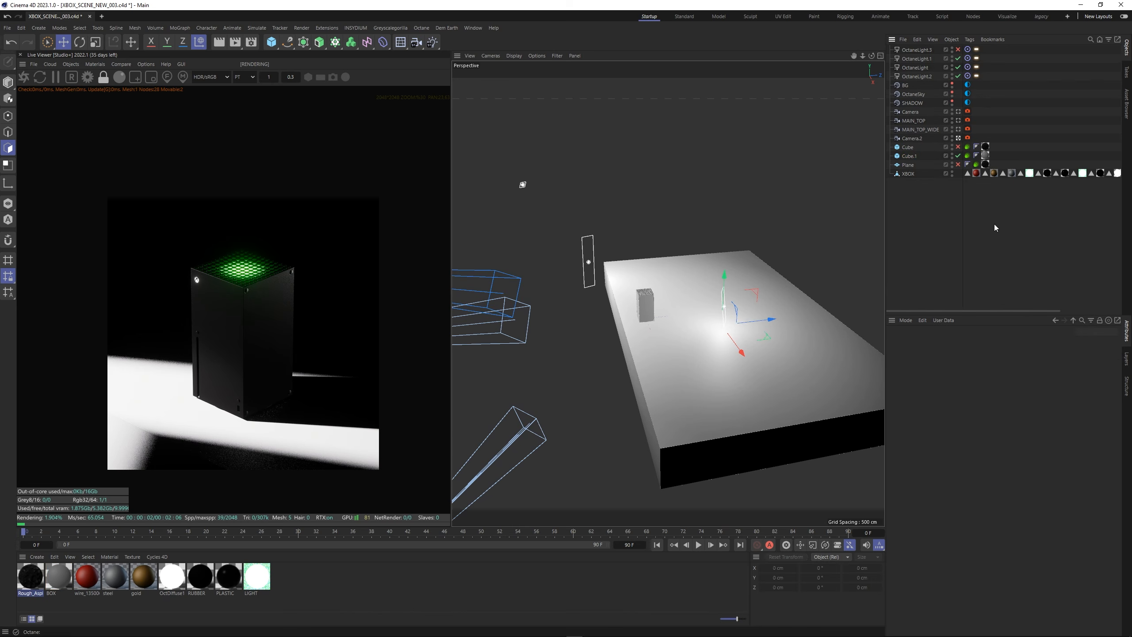
scroll(257, 324, up, 2)
scroll(256, 320, down, 2)
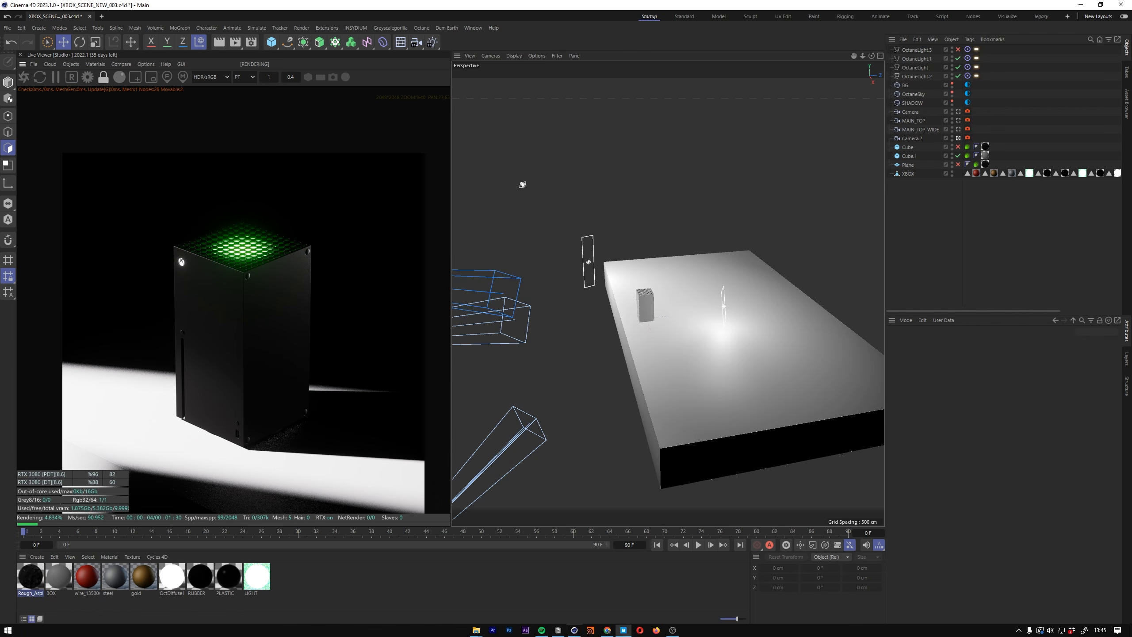
Switch to Quixel Bridge and browse the trending and latest models in the 3D Assets category.
click(623, 629)
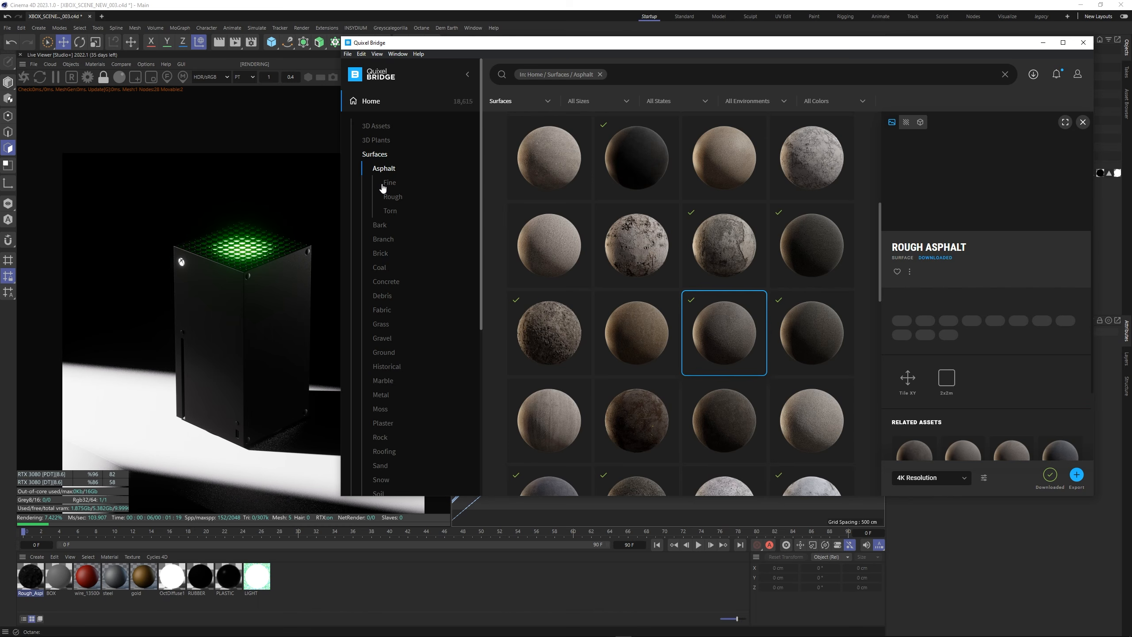
click(380, 127)
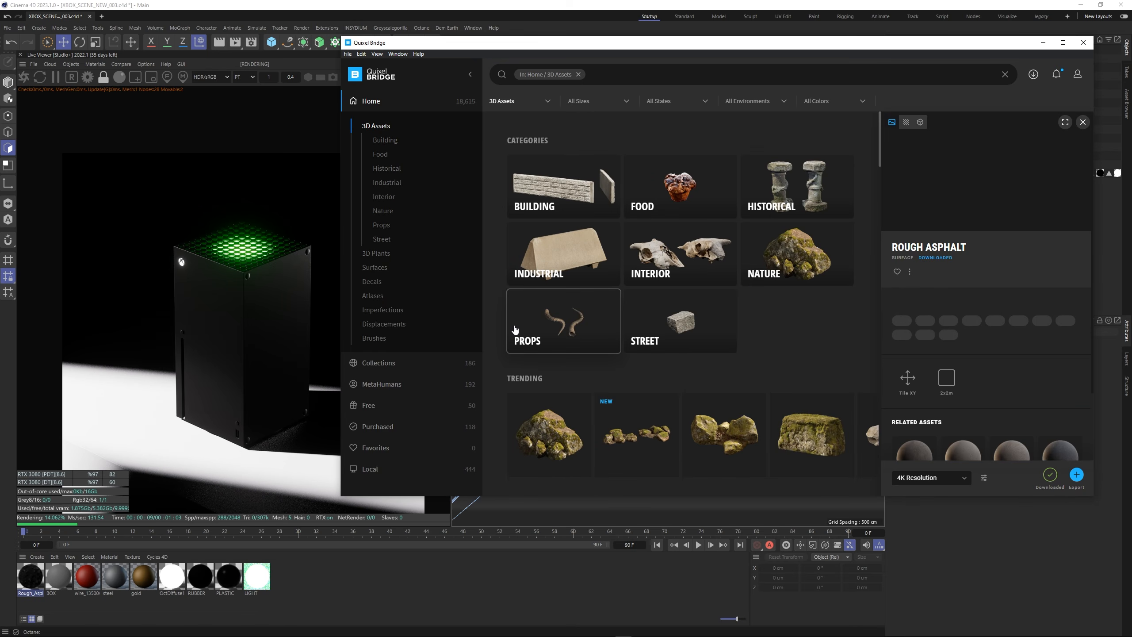
scroll(669, 312, down, 3)
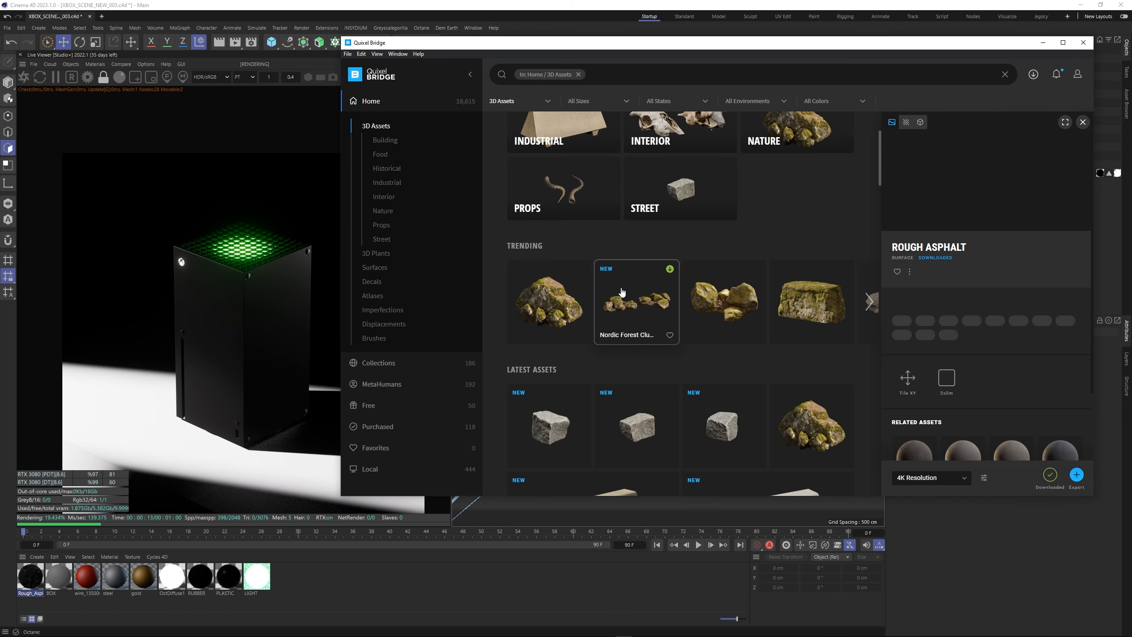
scroll(623, 292, down, 3)
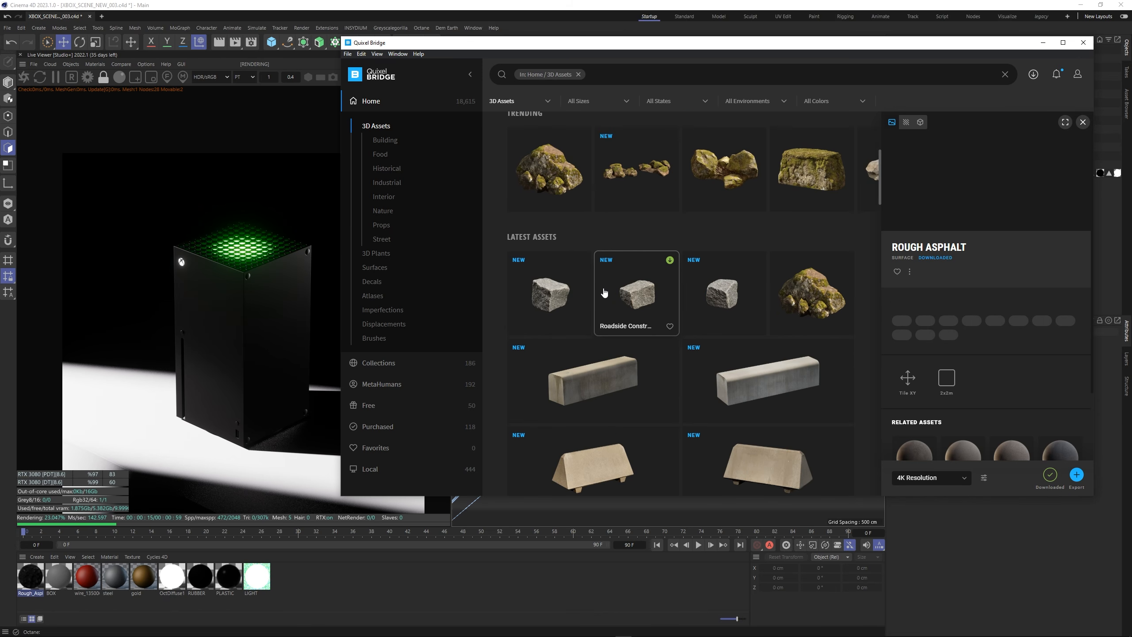
scroll(603, 294, down, 1)
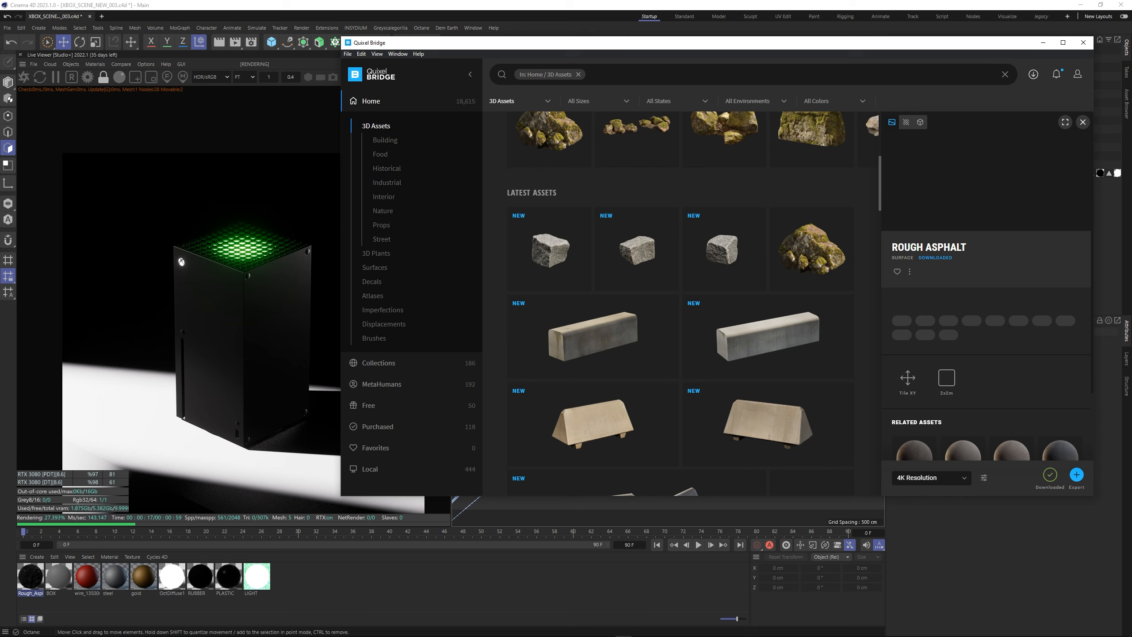
Back in Cinema 4D, disable Cube.1, enable the Plane as the floor, and transfer Cube.1's material tag to the Plane.
click(219, 324)
drag(245, 396, 251, 318)
scroll(241, 378, up, 2)
scroll(255, 314, down, 2)
click(925, 156)
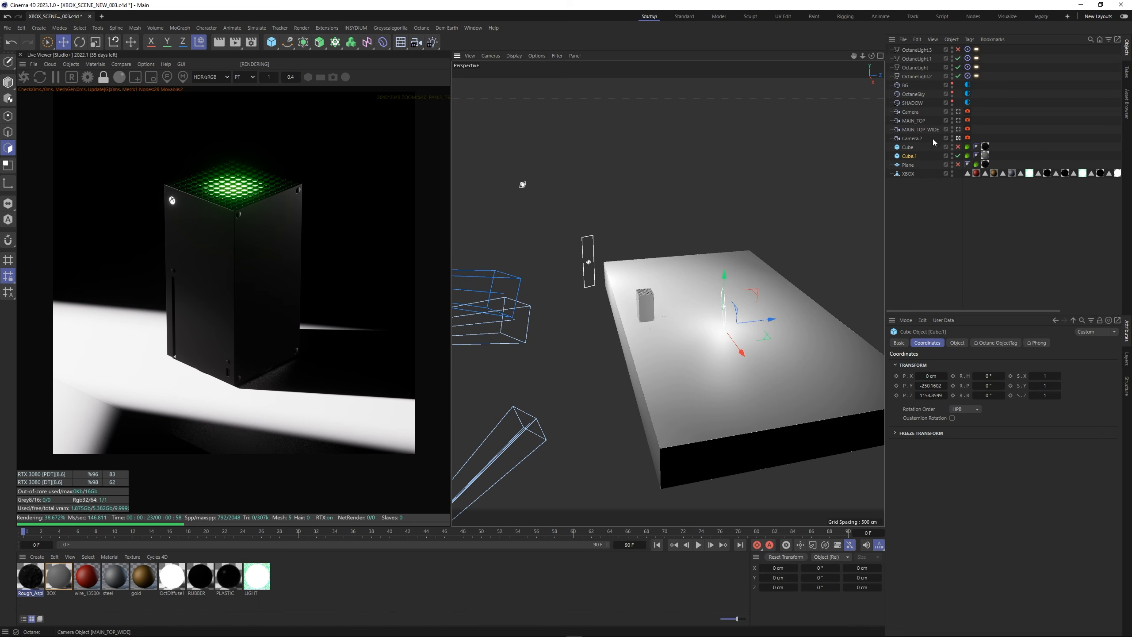
click(958, 156)
click(958, 164)
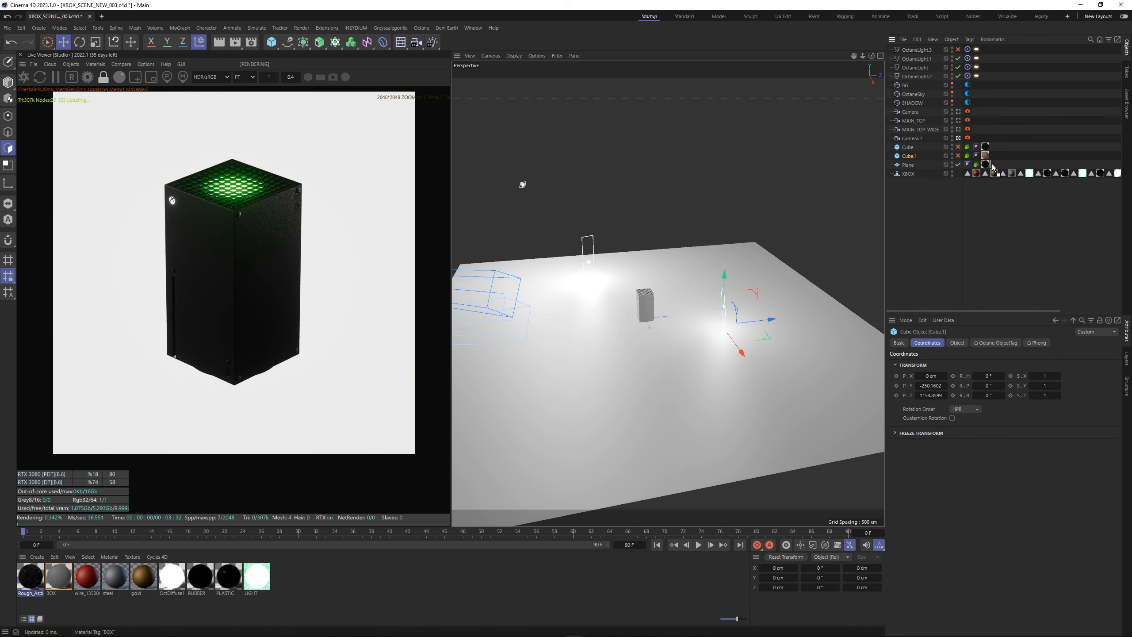
drag(992, 168, 986, 164)
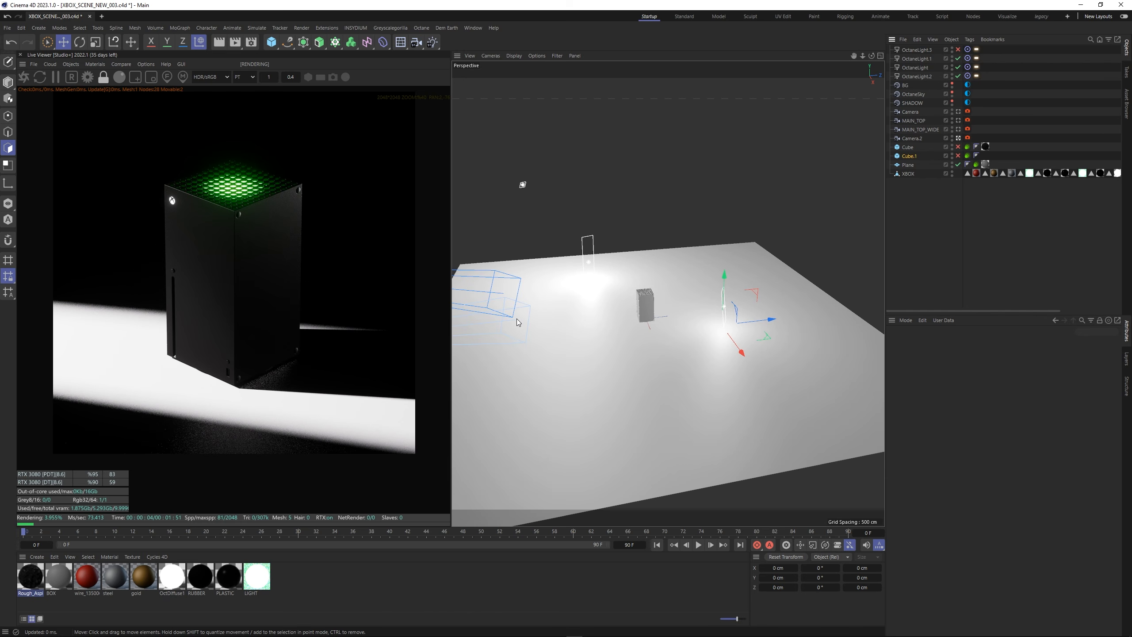
Move OctaneLight.2 along its Z axis to about -1913 cm to shift the light streak on the floor.
scroll(194, 318, down, 2)
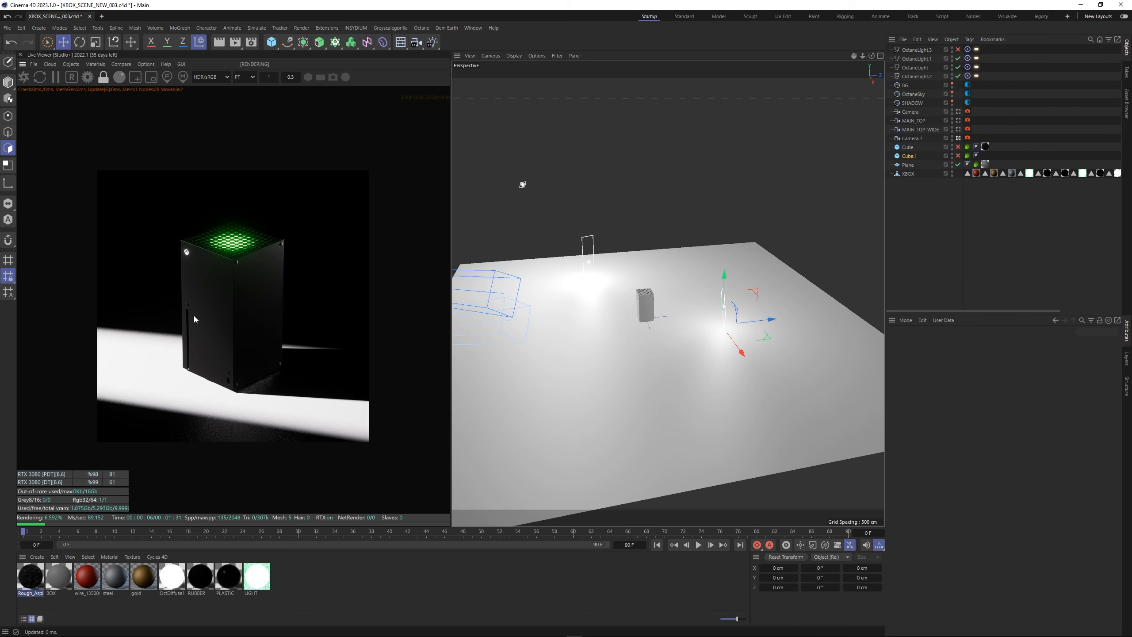
scroll(194, 314, up, 1)
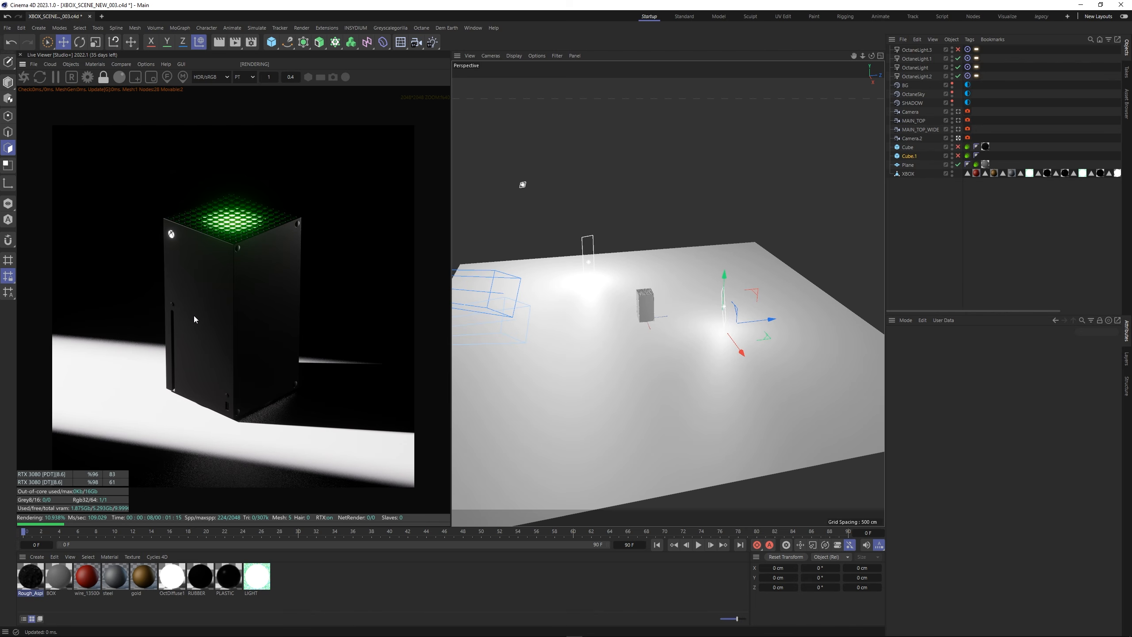
click(523, 184)
drag(561, 183, 540, 185)
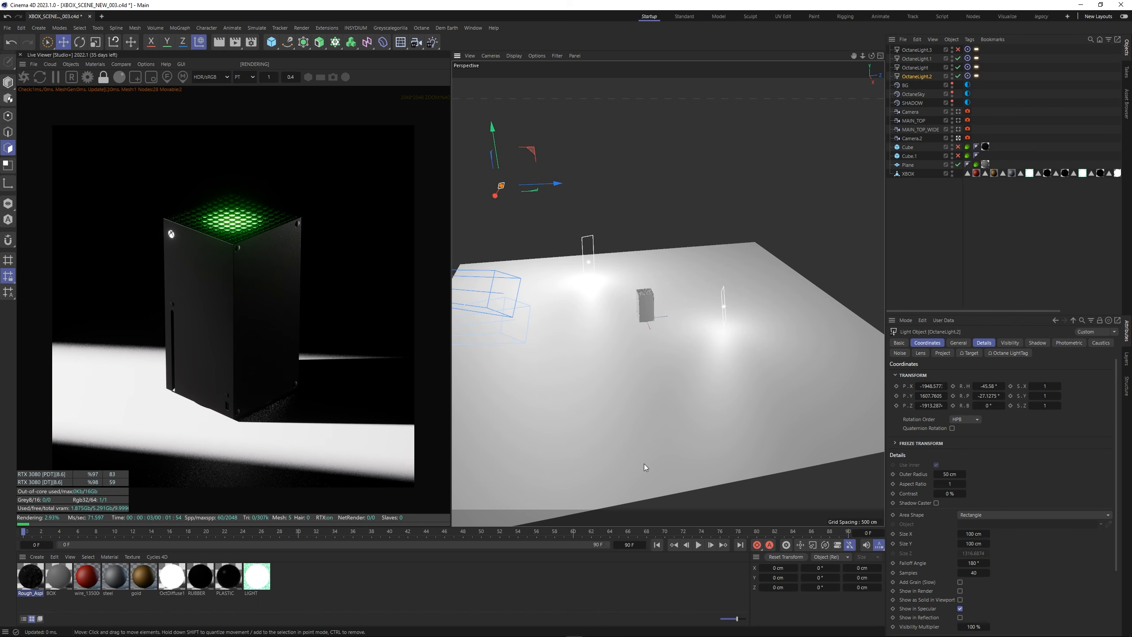
Switch to Quixel Bridge, browse the Nature category of 3D Assets, and download Nordic Forest Cluster Rock Large 01.
click(623, 631)
scroll(711, 437, up, 5)
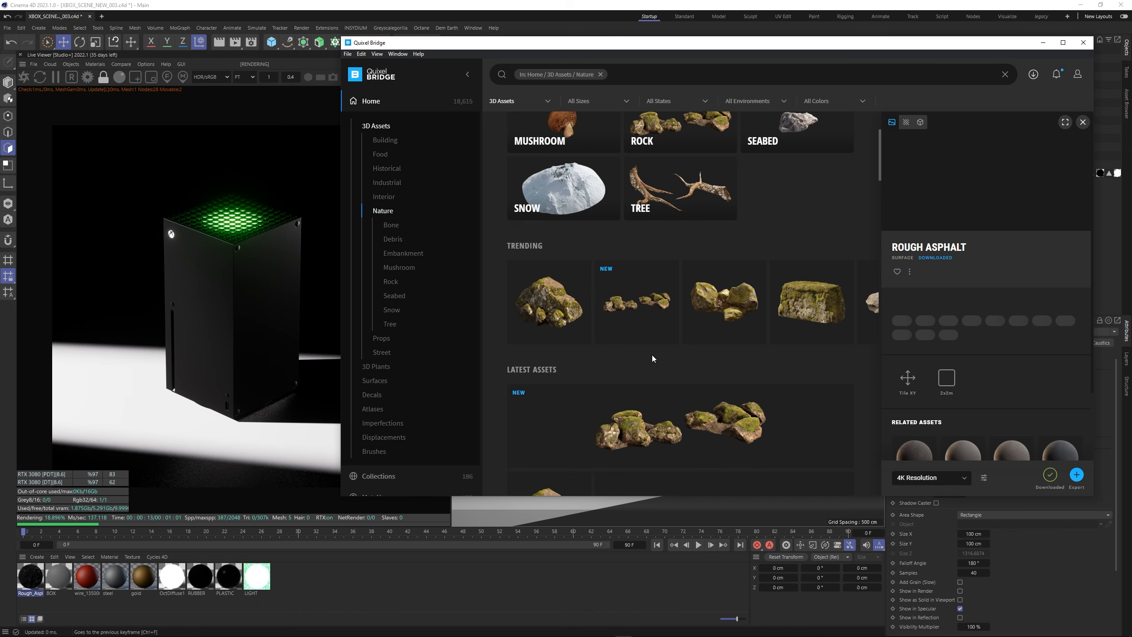
scroll(639, 346, down, 10)
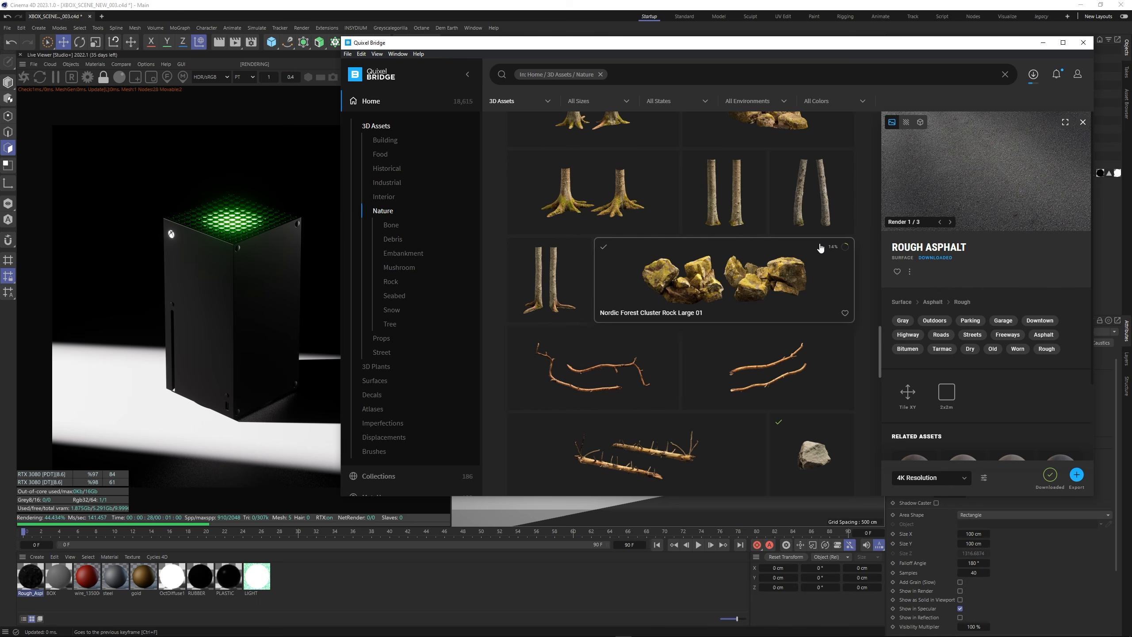
scroll(758, 273, down, 4)
scroll(733, 308, up, 5)
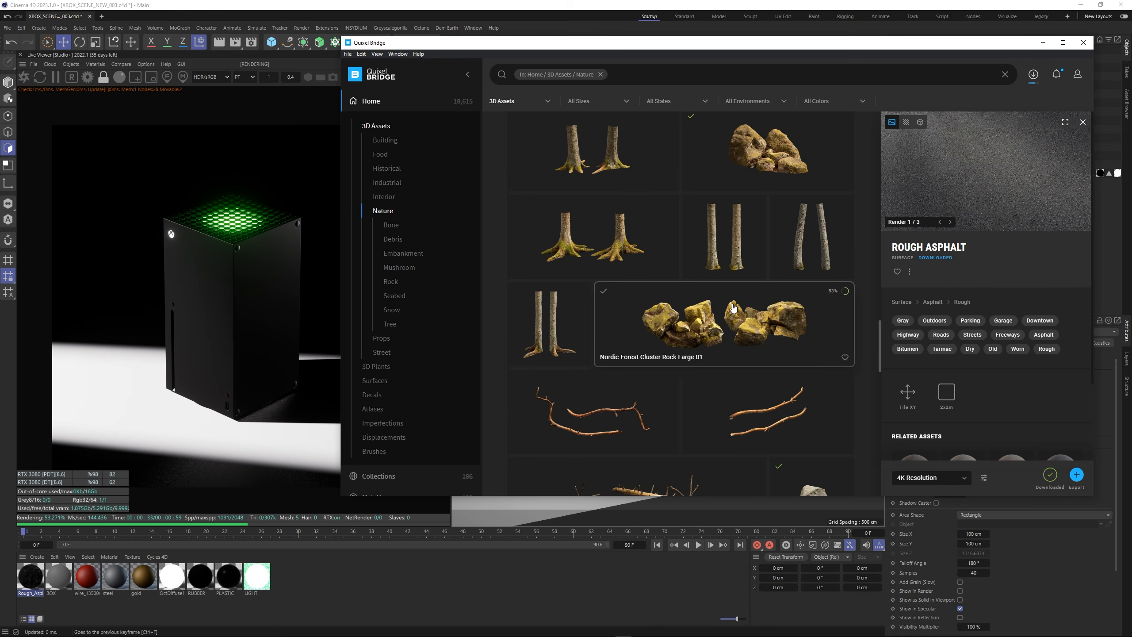
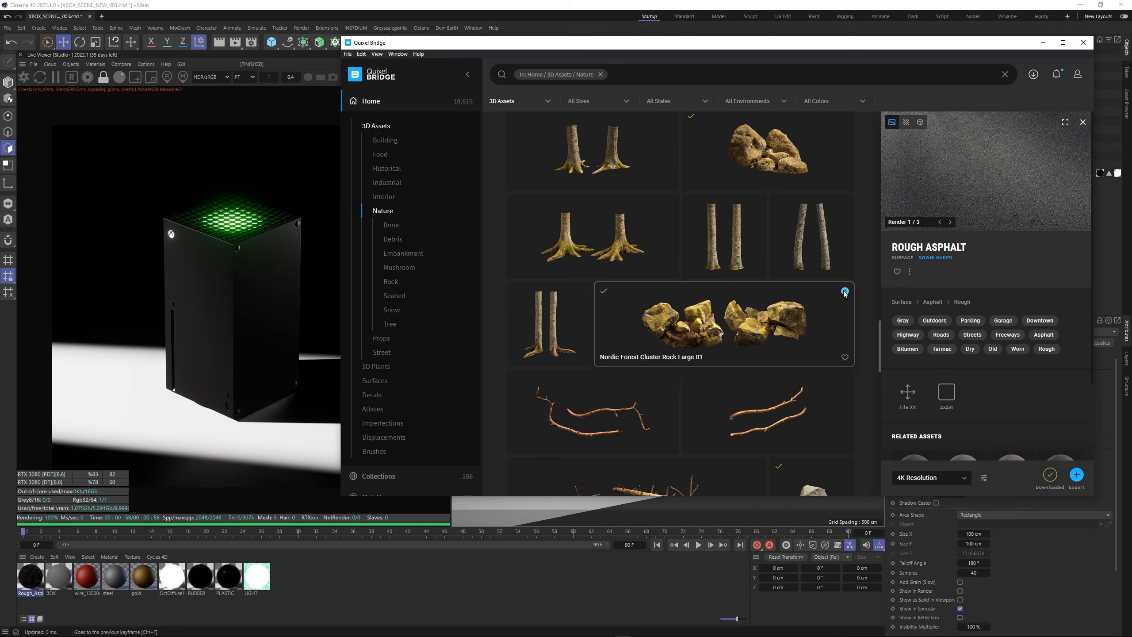
Export the Nordic Forest Cluster Rock Large 01 asset to Cinema 4D and return to the scene there.
click(845, 291)
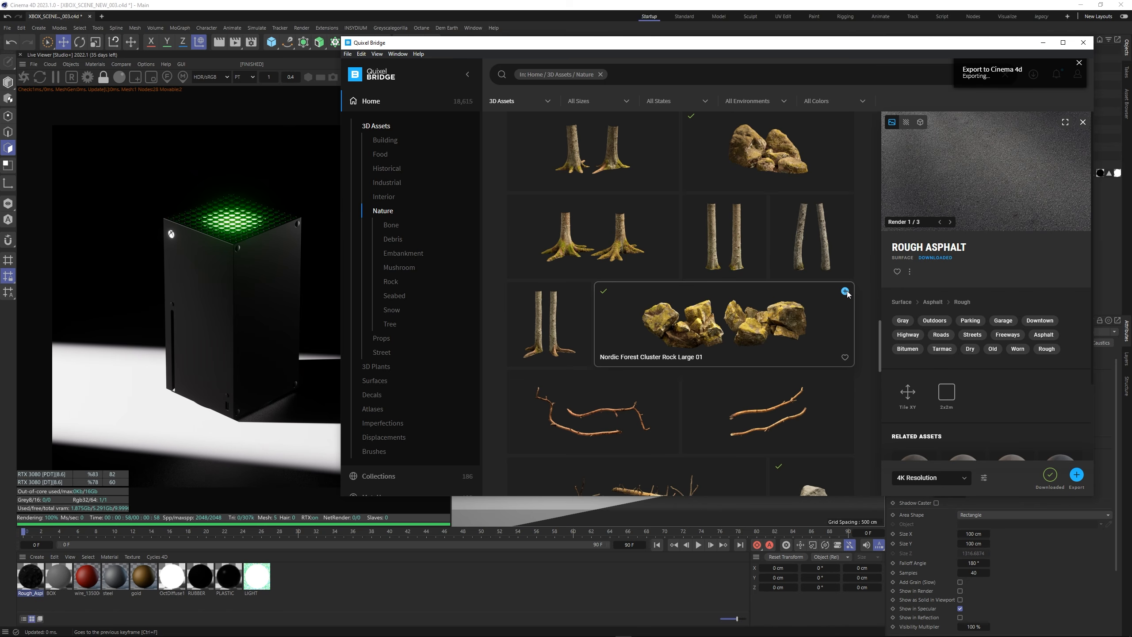
click(1045, 43)
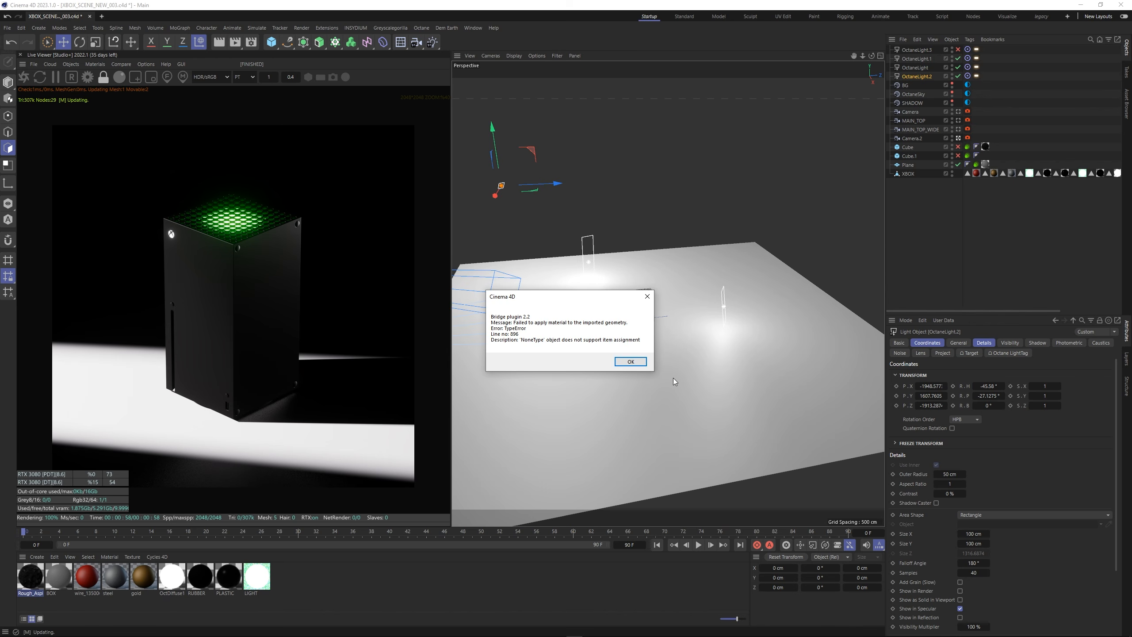
click(638, 364)
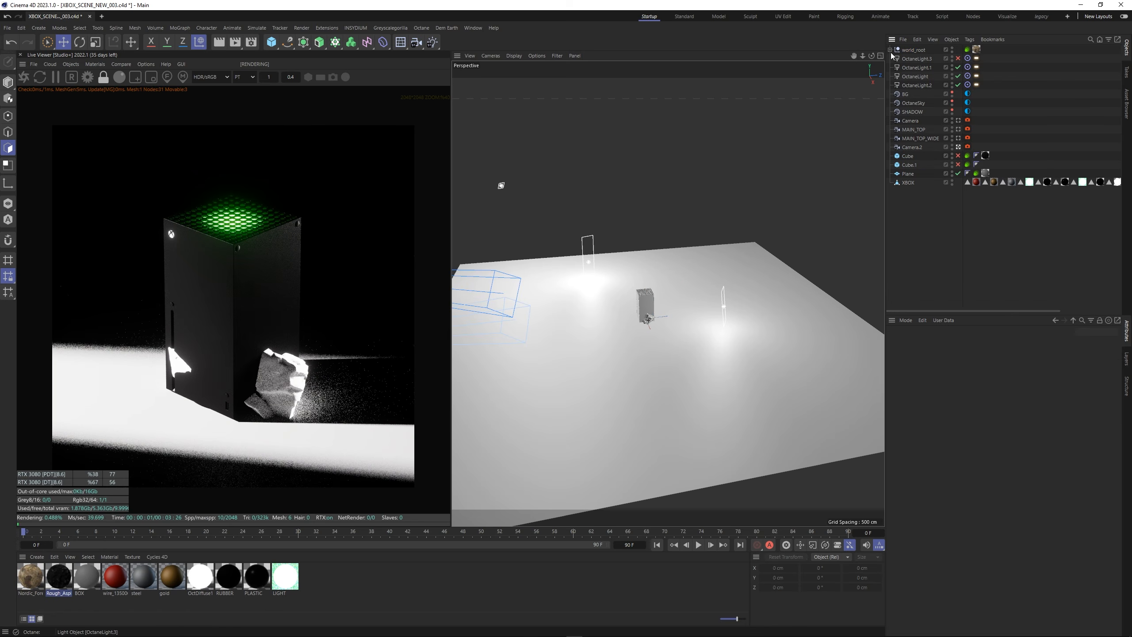
Take the rock mesh out of the world_root object, give it the imported rock material, and remove world_root.
drag(932, 59, 945, 223)
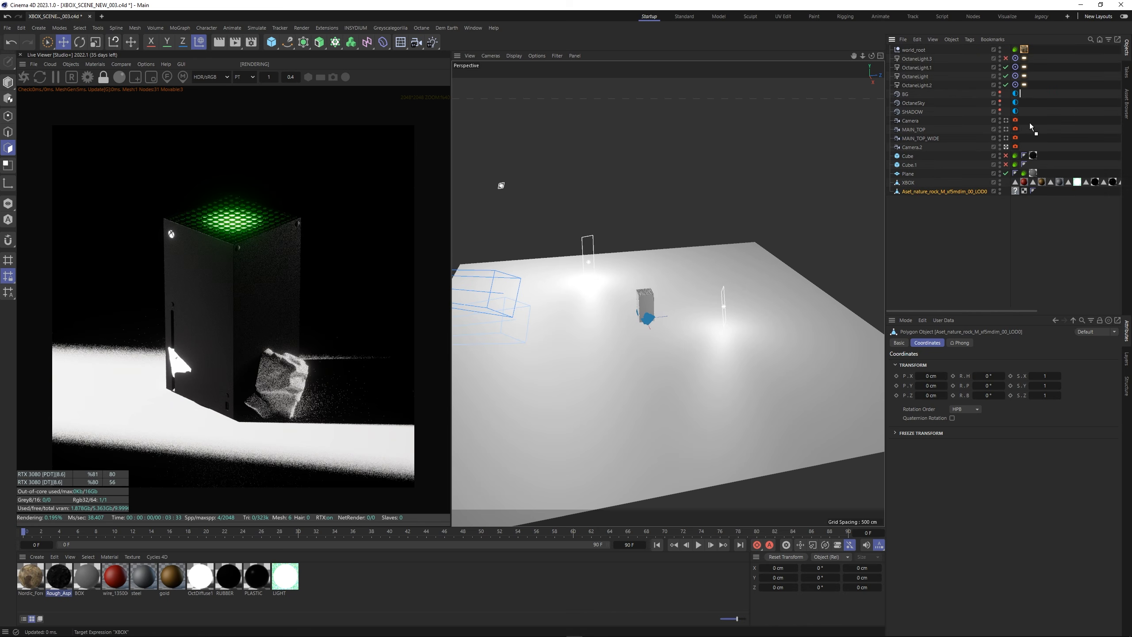
drag(1017, 192, 1018, 192)
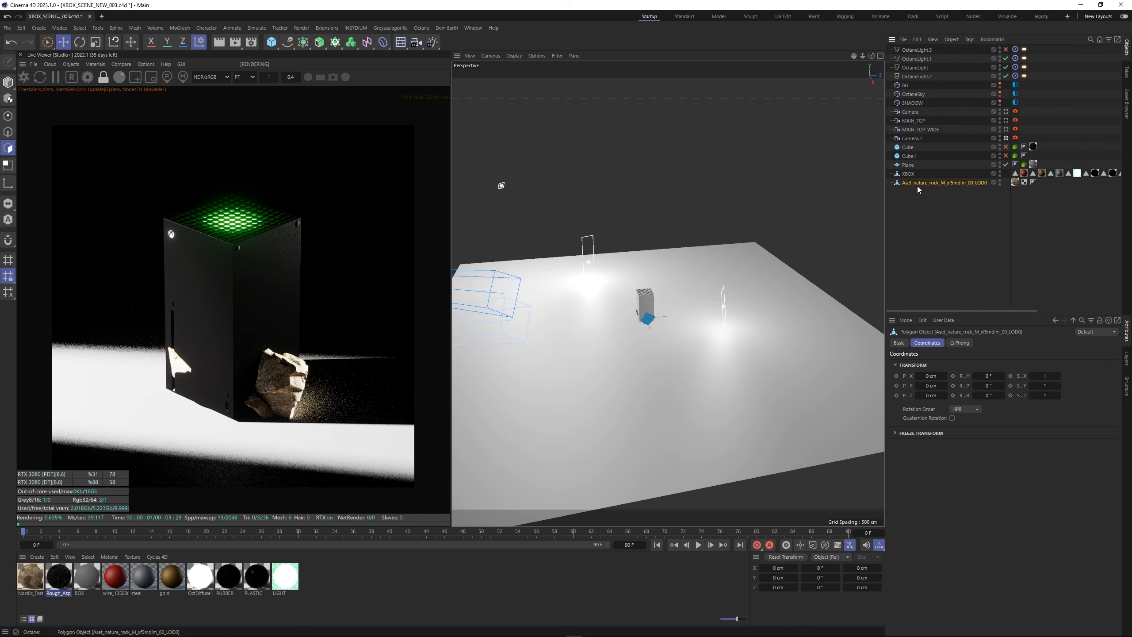
key(Return)
Scale the rock cluster up to about 617 cm in X and place it at about X 66, Y -14, Z -341 cm.
key(t)
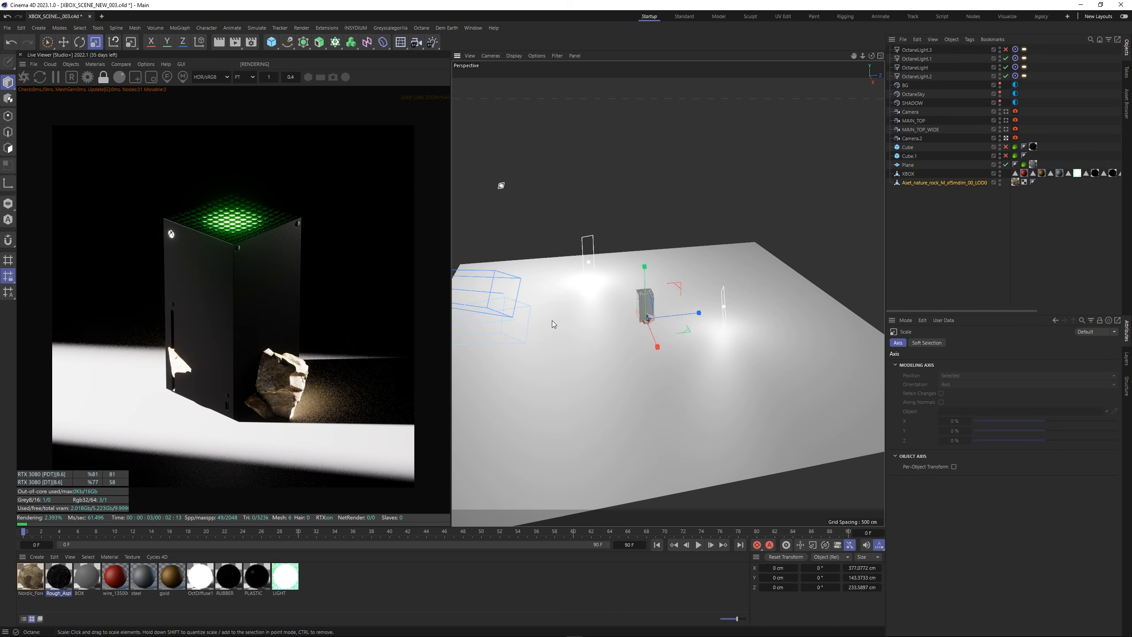
drag(552, 321, 822, 272)
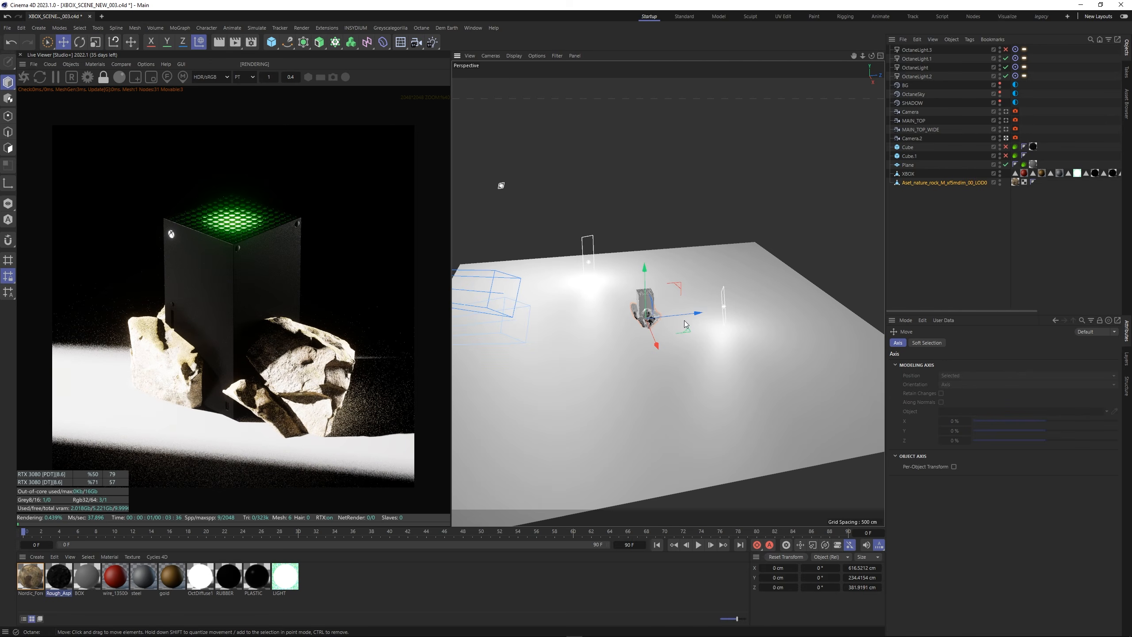
key(e)
drag(661, 325, 591, 317)
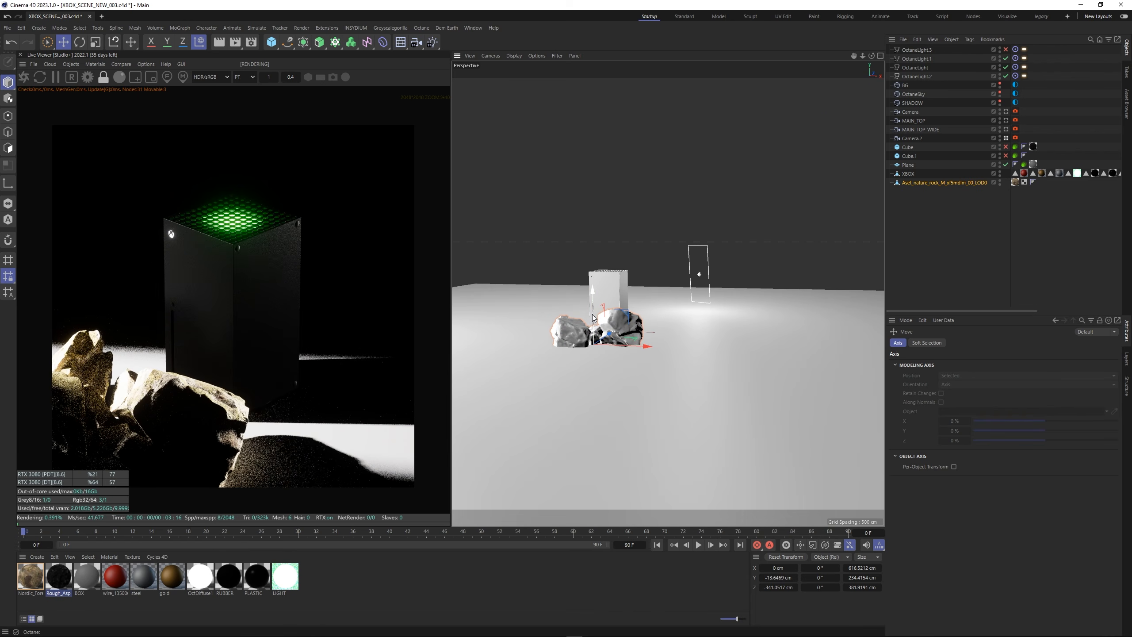
drag(616, 348, 628, 351)
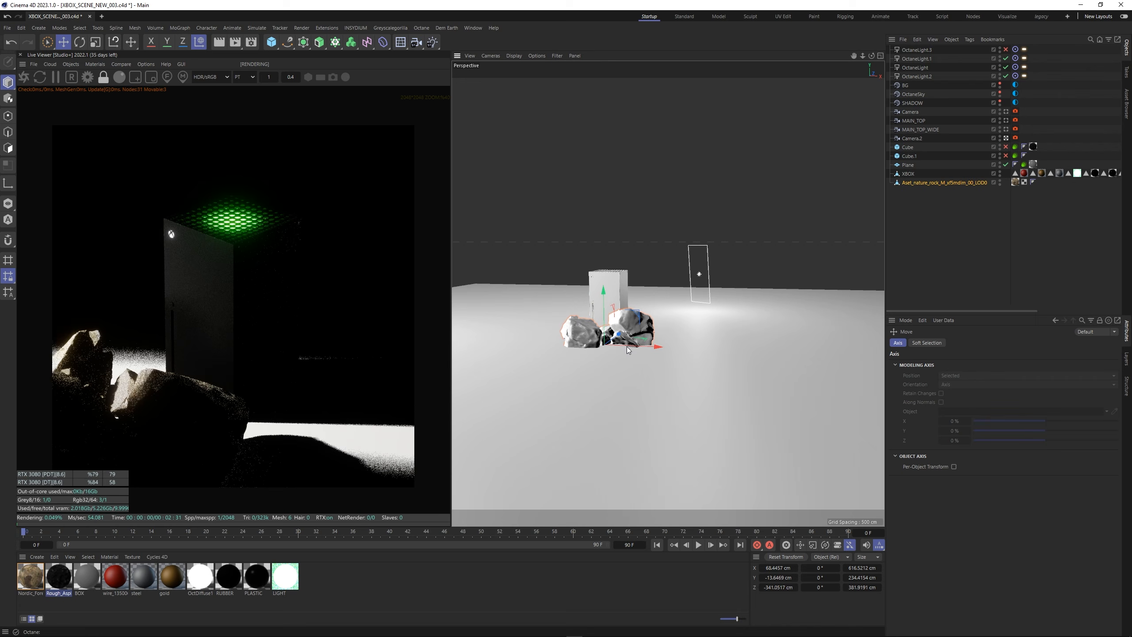
Open the rock material in the Octane Node Editor and spread out its overlapping Normal and Displacement nodes.
click(31, 576)
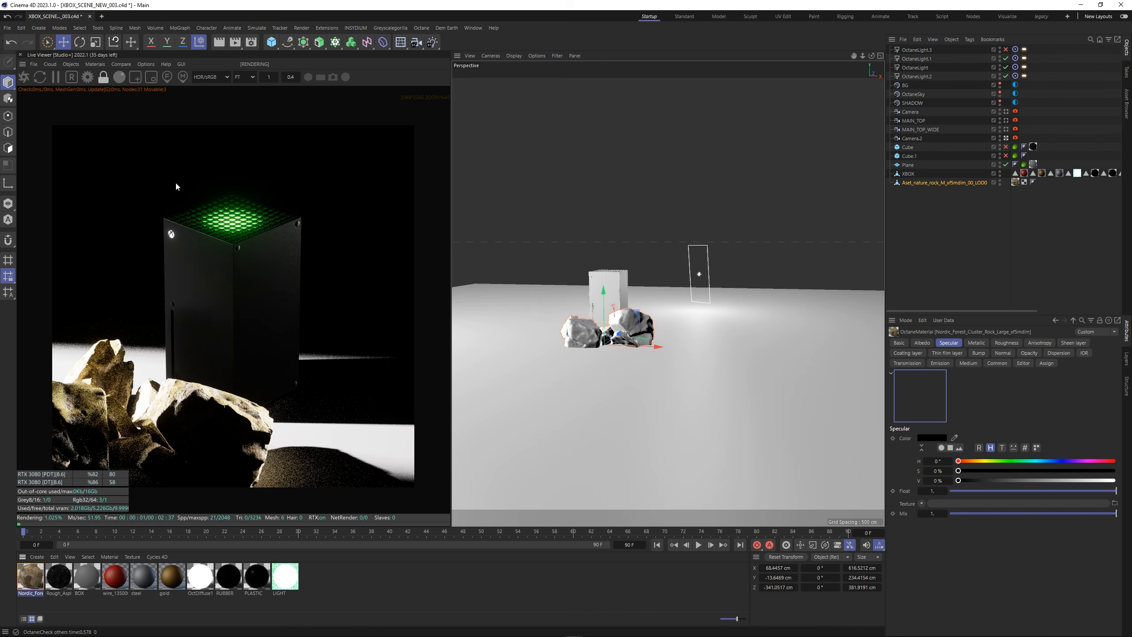
click(95, 64)
click(108, 87)
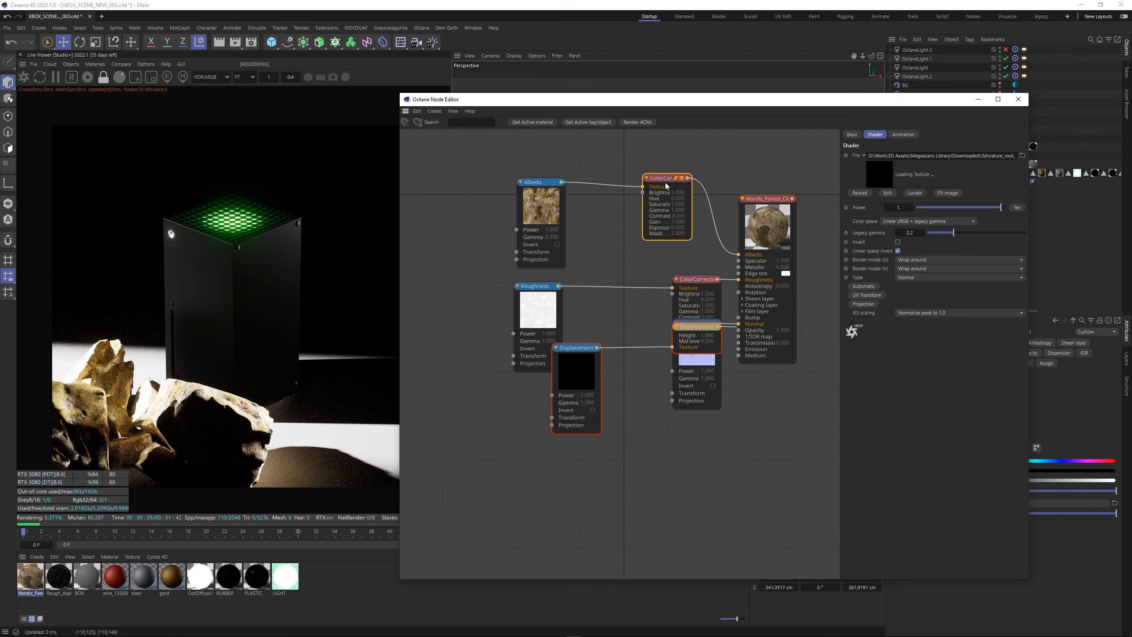
drag(691, 327, 728, 468)
drag(697, 357, 597, 293)
drag(577, 370, 593, 494)
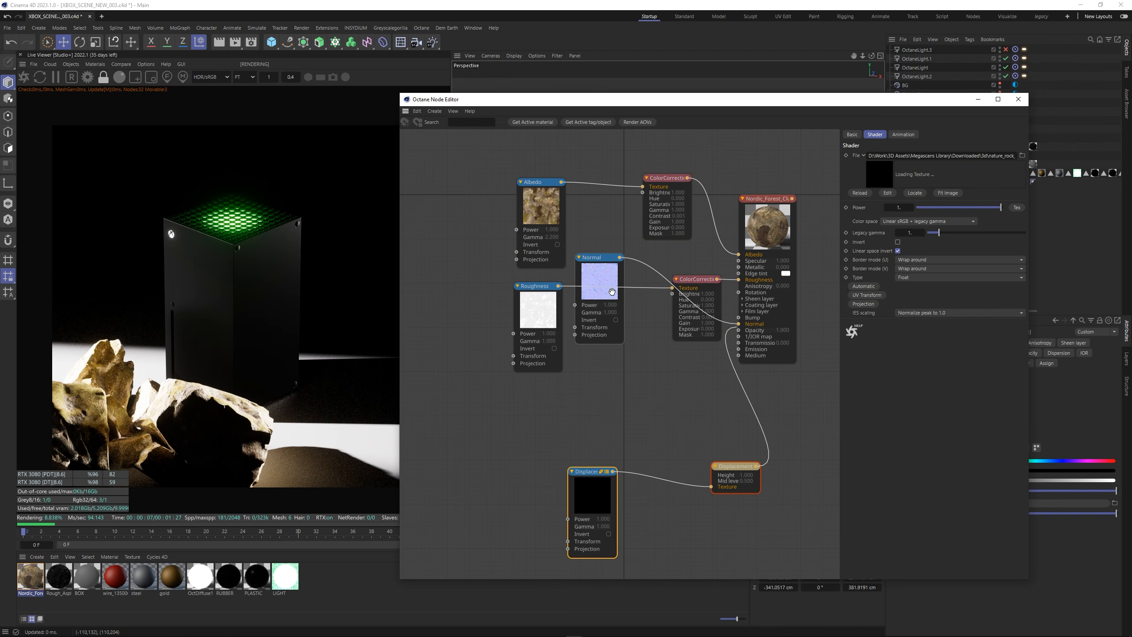
drag(596, 286, 541, 407)
drag(593, 495, 534, 501)
Enable the rock material's displacement with a 5 cm height, 4096x4096 level of detail and a mid level of about 0.18.
click(767, 223)
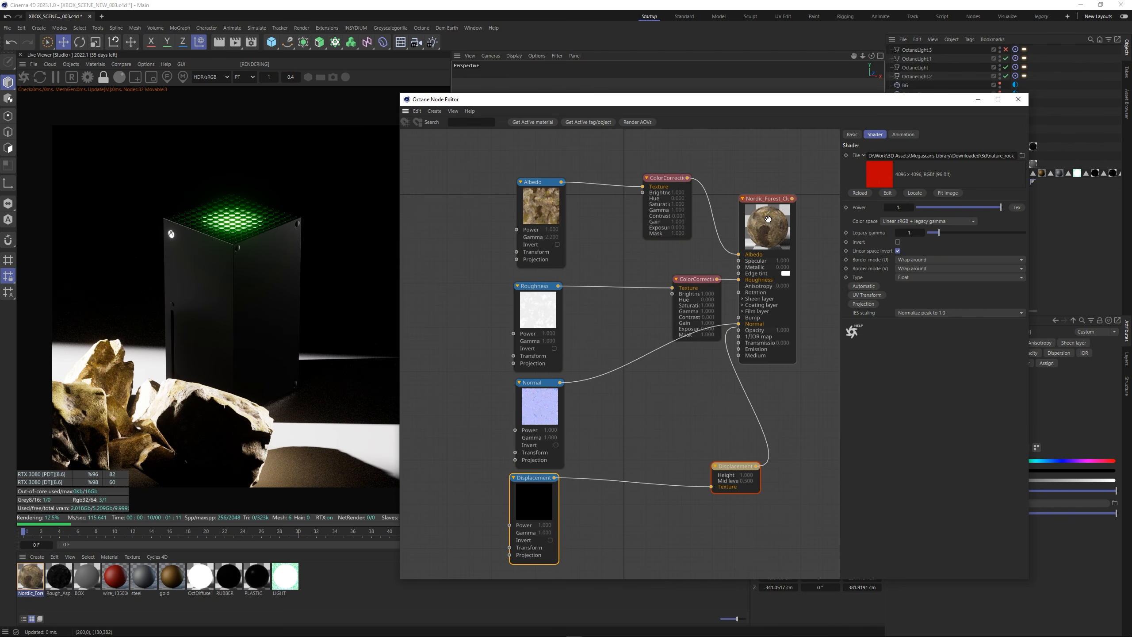
click(736, 466)
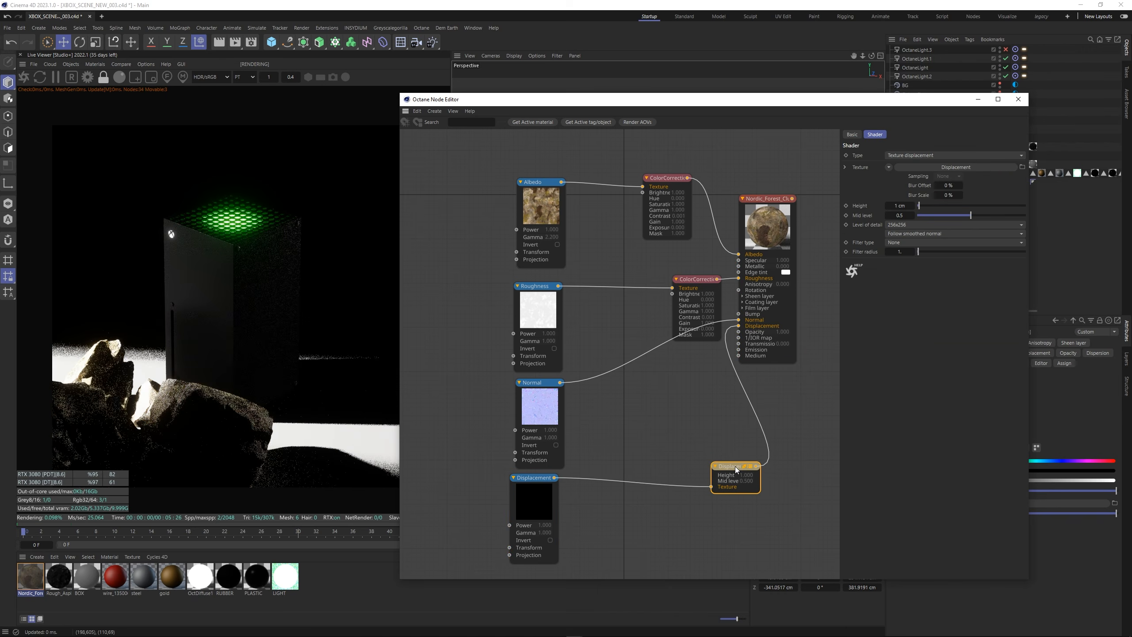
double_click(900, 205)
text(5)
key(Return)
click(954, 225)
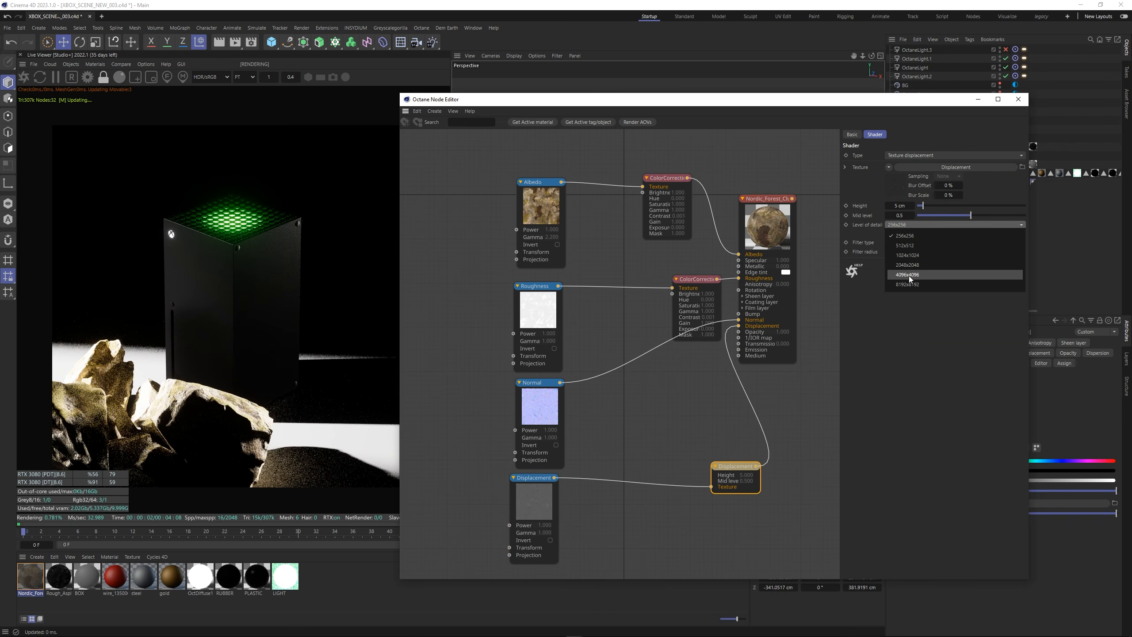
click(914, 277)
click(943, 218)
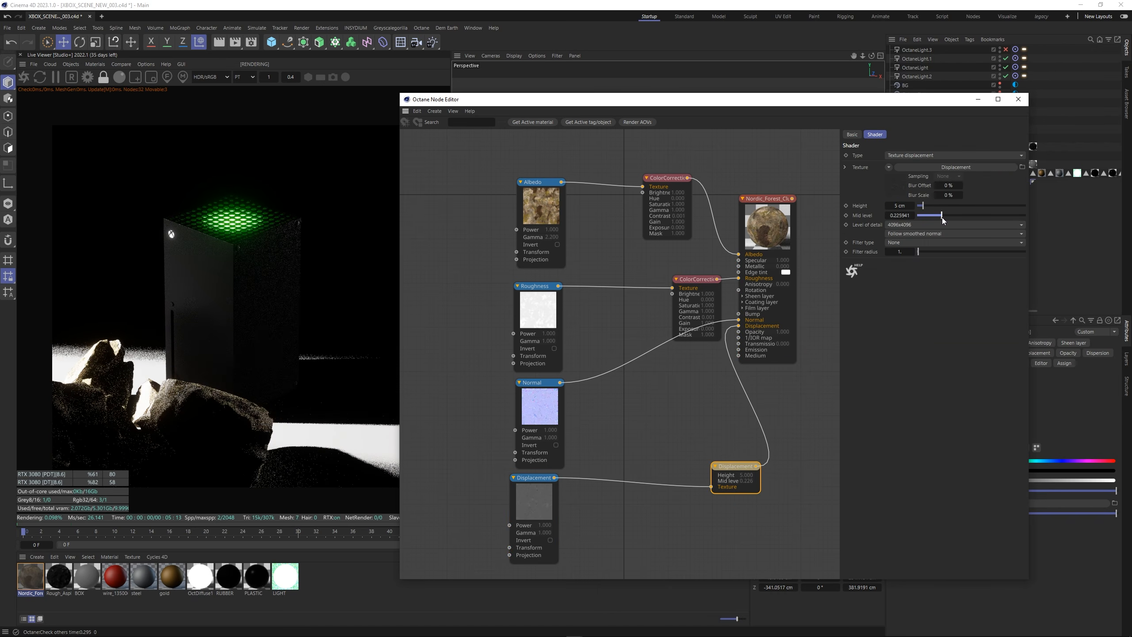
drag(942, 218, 937, 218)
Set the saturation of the albedo's color correction to about 0.23, inspect the rocks in the render, and close the node editor.
click(669, 178)
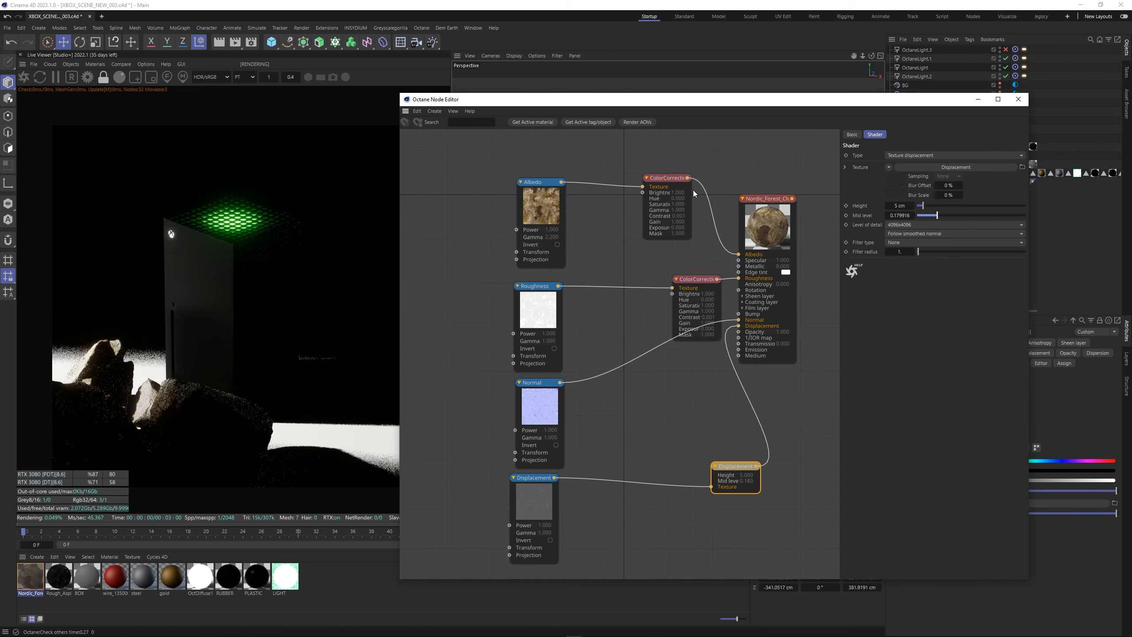
click(920, 225)
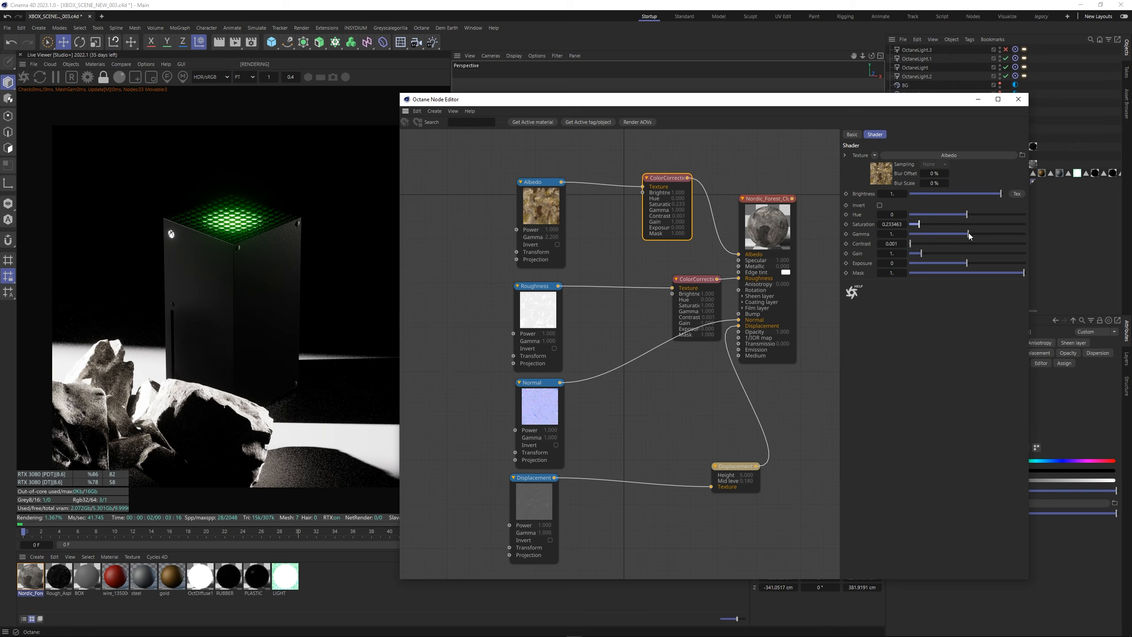
scroll(222, 399, up, 4)
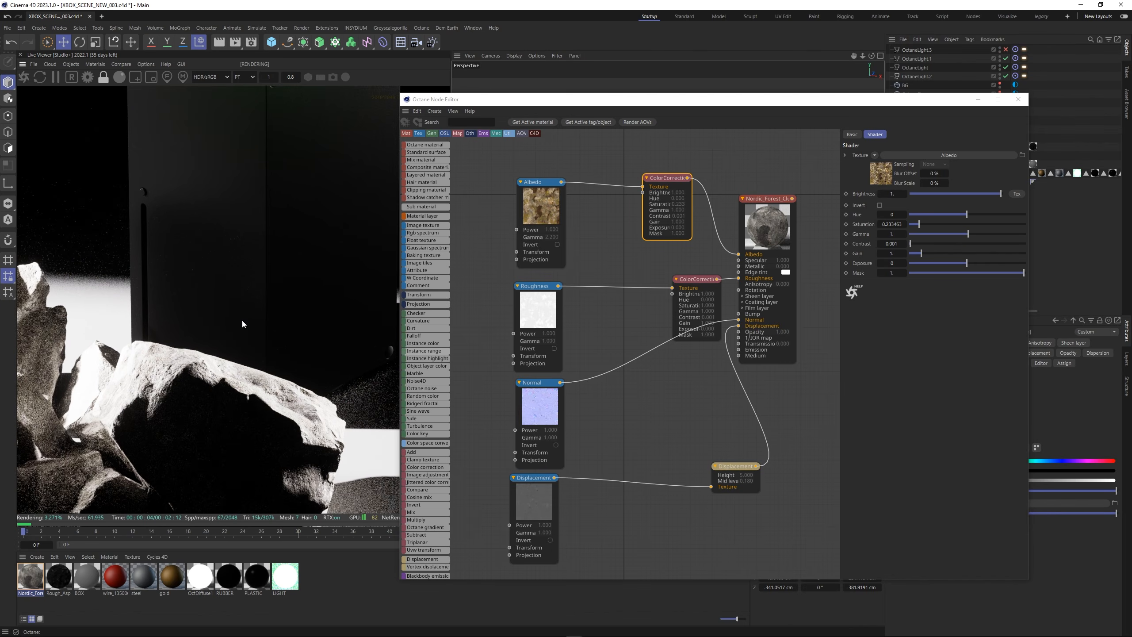
scroll(237, 321, down, 3)
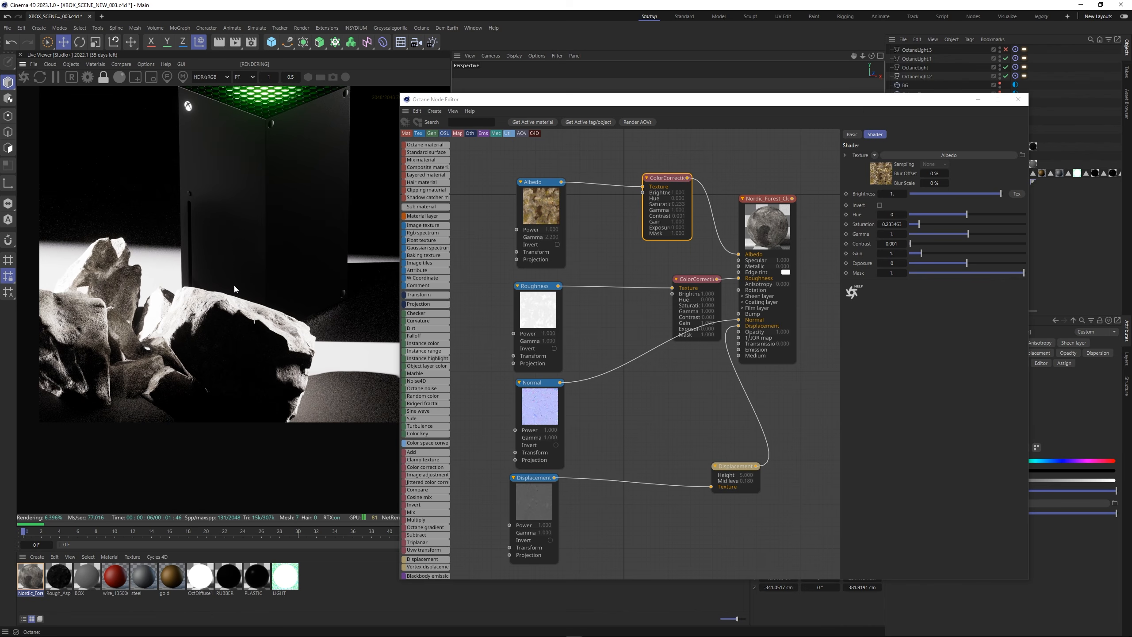
click(1018, 99)
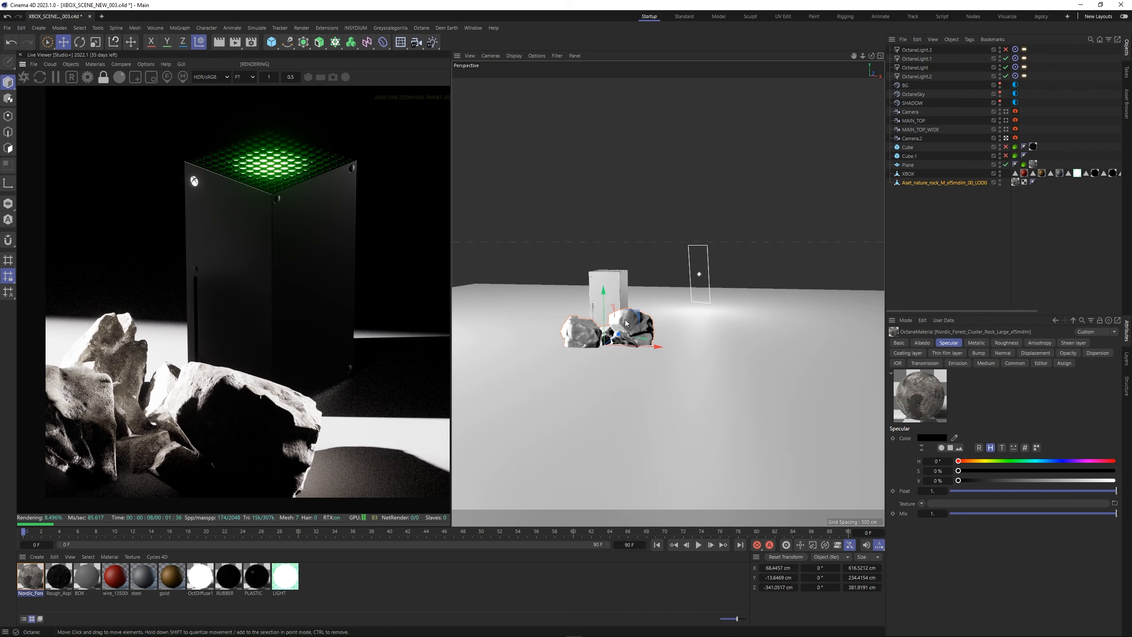
Move the rock cluster along Z to the other side of the console, at about Z 255 cm.
alt+drag(628, 320, 544, 359)
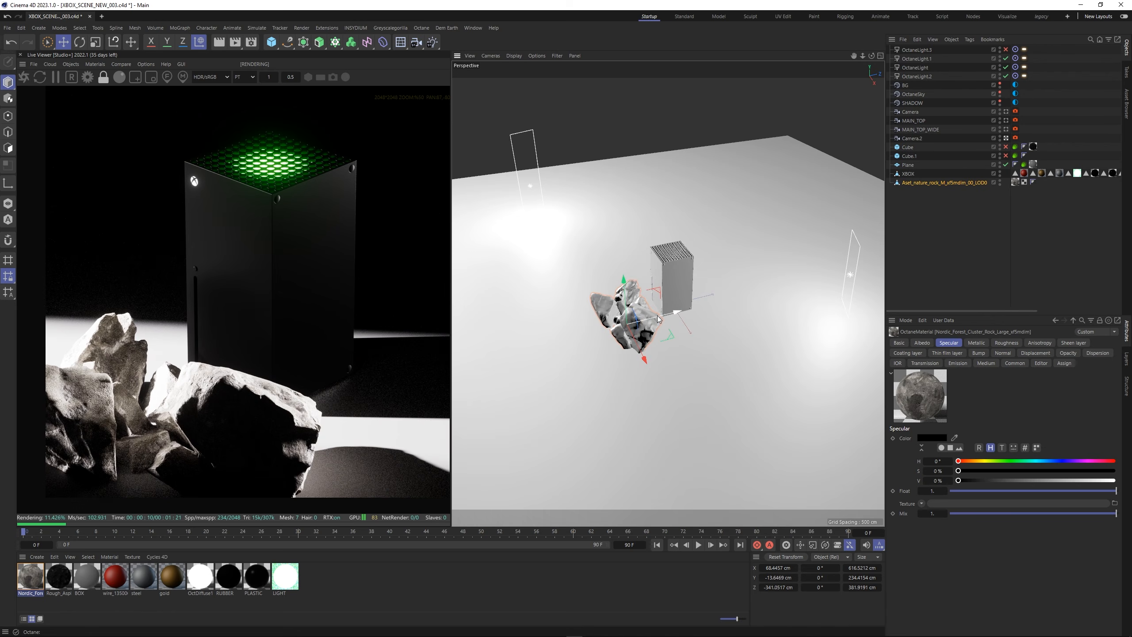
drag(641, 326, 739, 302)
alt+drag(327, 289, 237, 315)
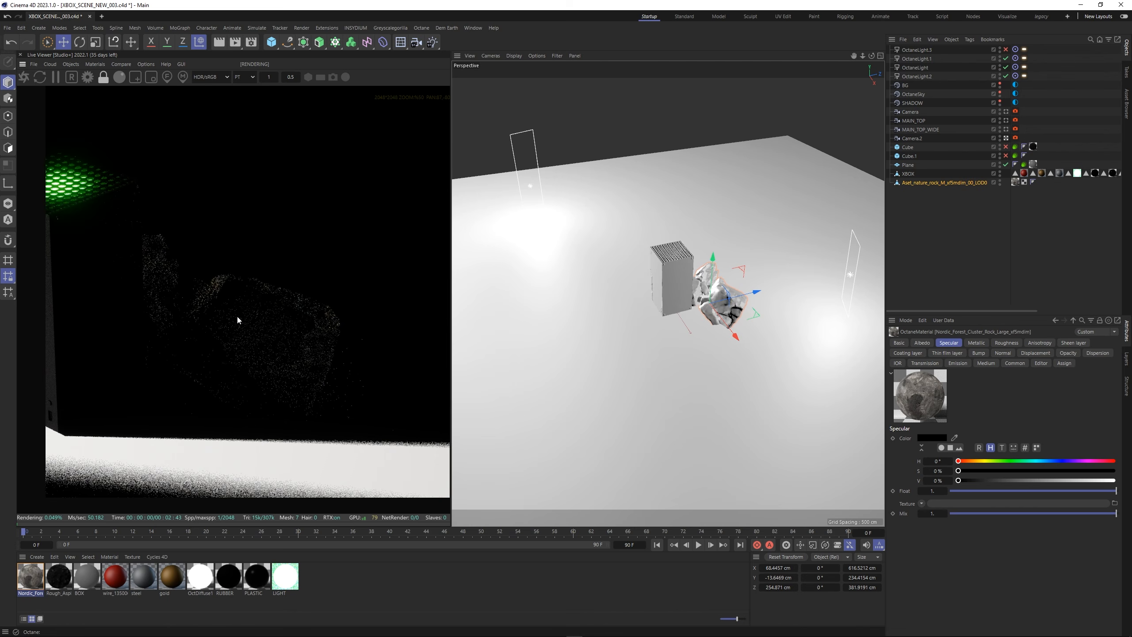
scroll(222, 316, down, 3)
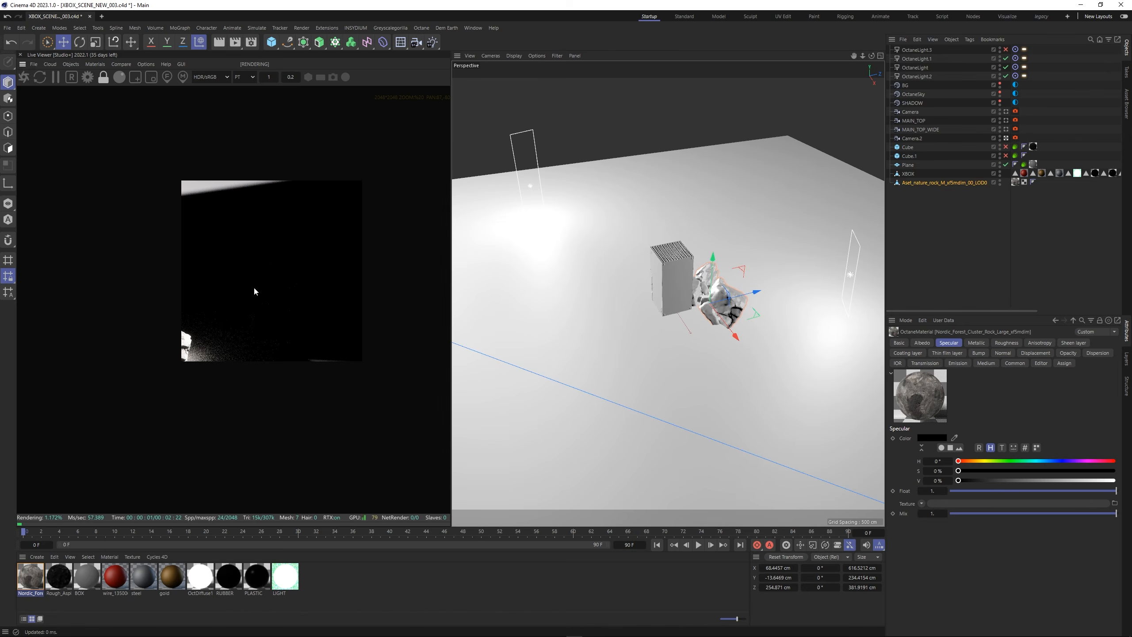
Look through Camera.2 and restore its framing on the console.
click(938, 258)
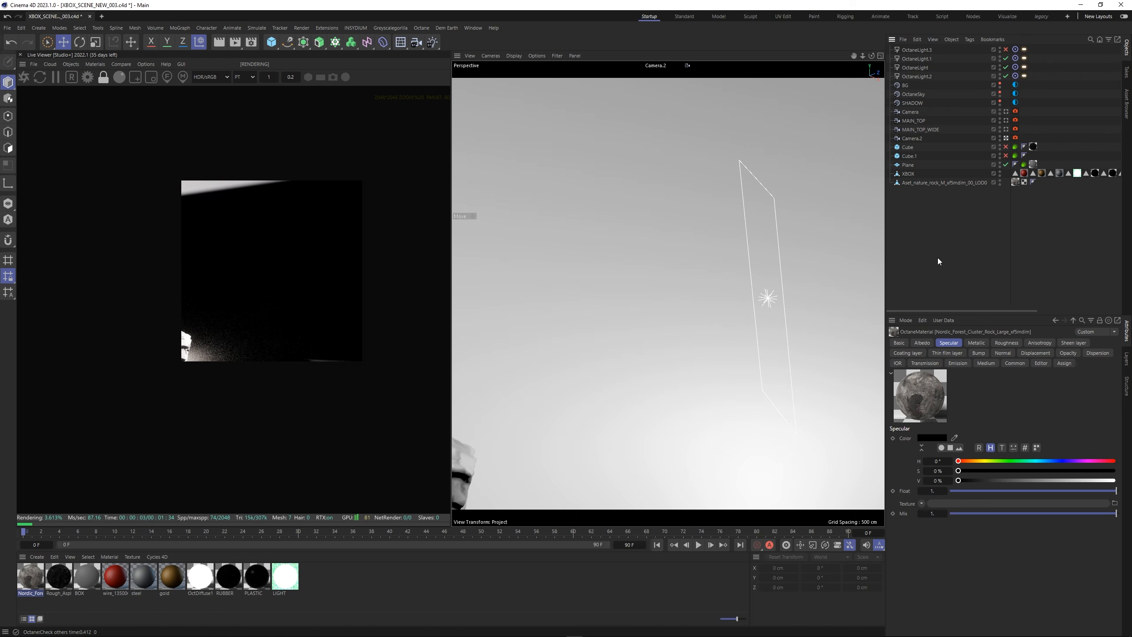
key(ctrl+shift+z)
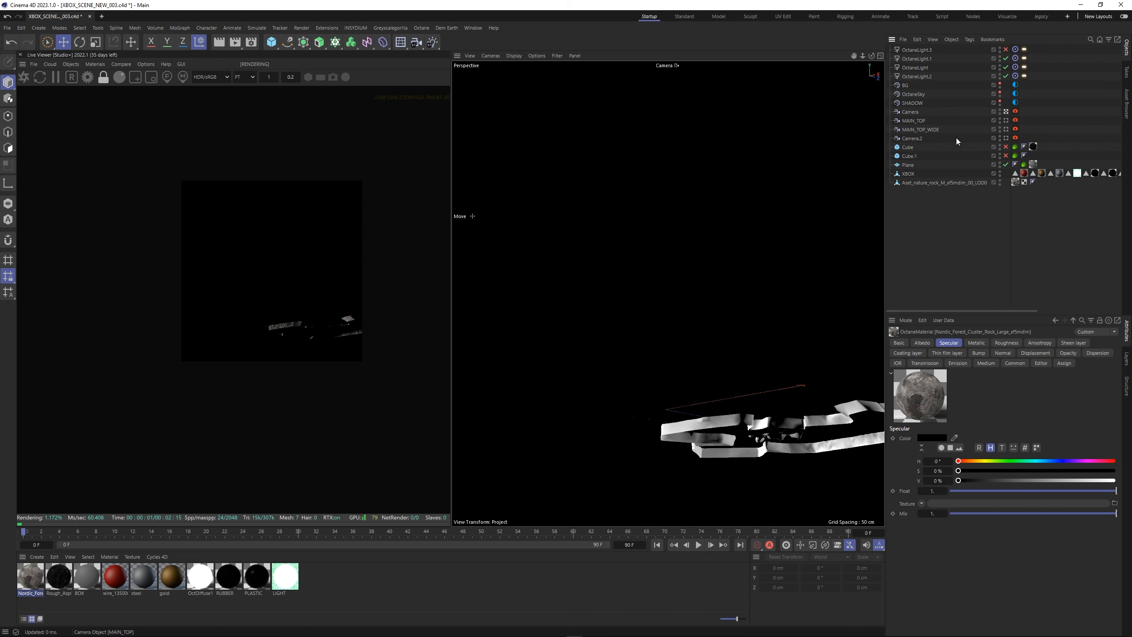
click(1006, 138)
click(919, 139)
alt+middle_drag(601, 359, 1007, 237)
alt+middle_drag(698, 324, 705, 341)
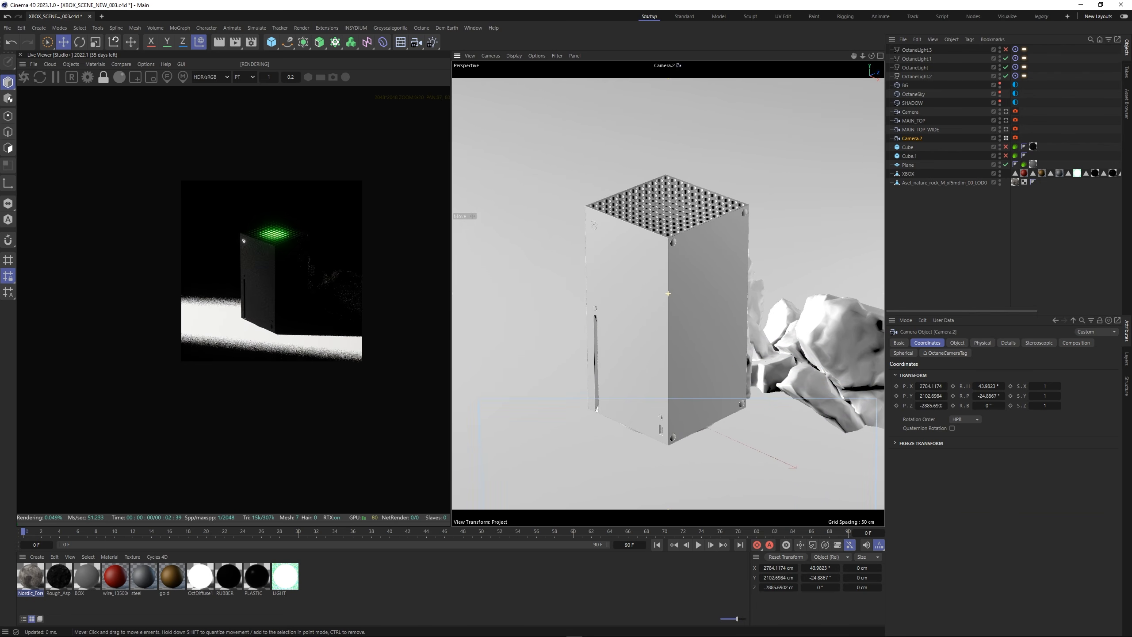
Copy an existing Octane object tag with its light pass mask onto the rock cluster.
click(951, 235)
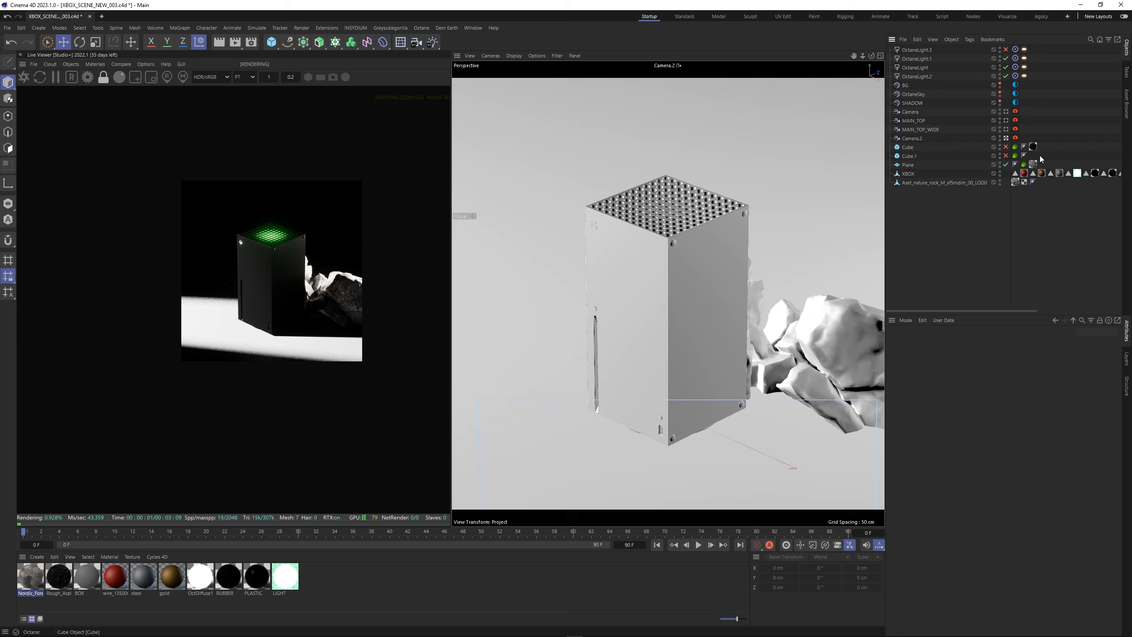
ctrl+drag(1010, 187, 1011, 184)
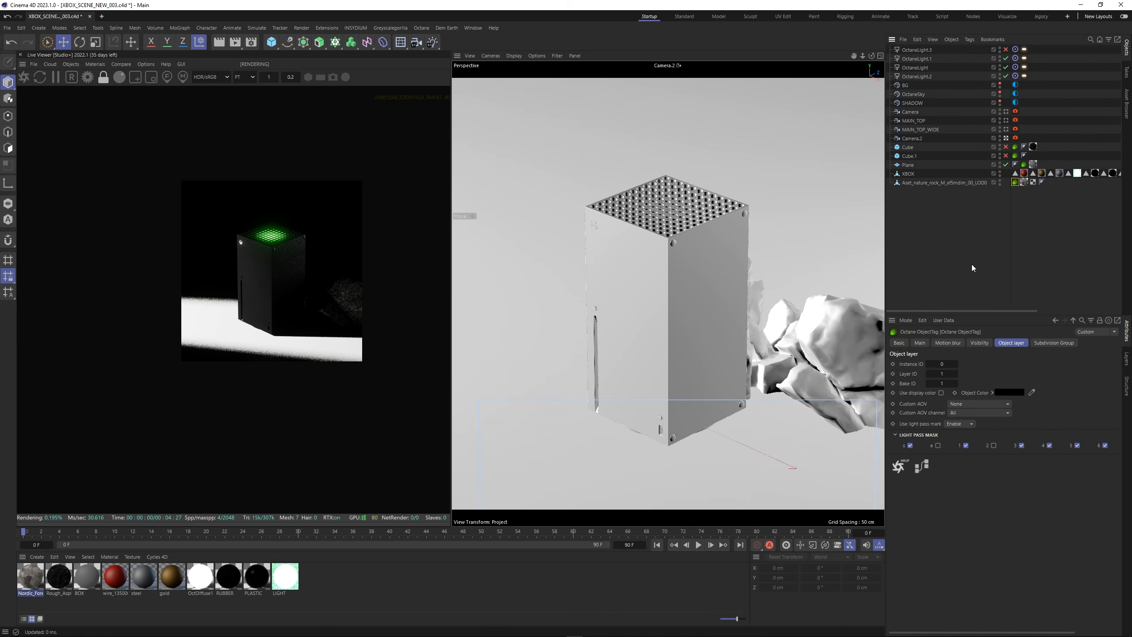
Move and rotate the rock cluster beside the console to about X 275, Z 135 cm with a heading of about -238°.
click(938, 183)
alt+drag(631, 288, 549, 286)
drag(713, 294, 682, 335)
scroll(356, 312, up, 2)
key(r)
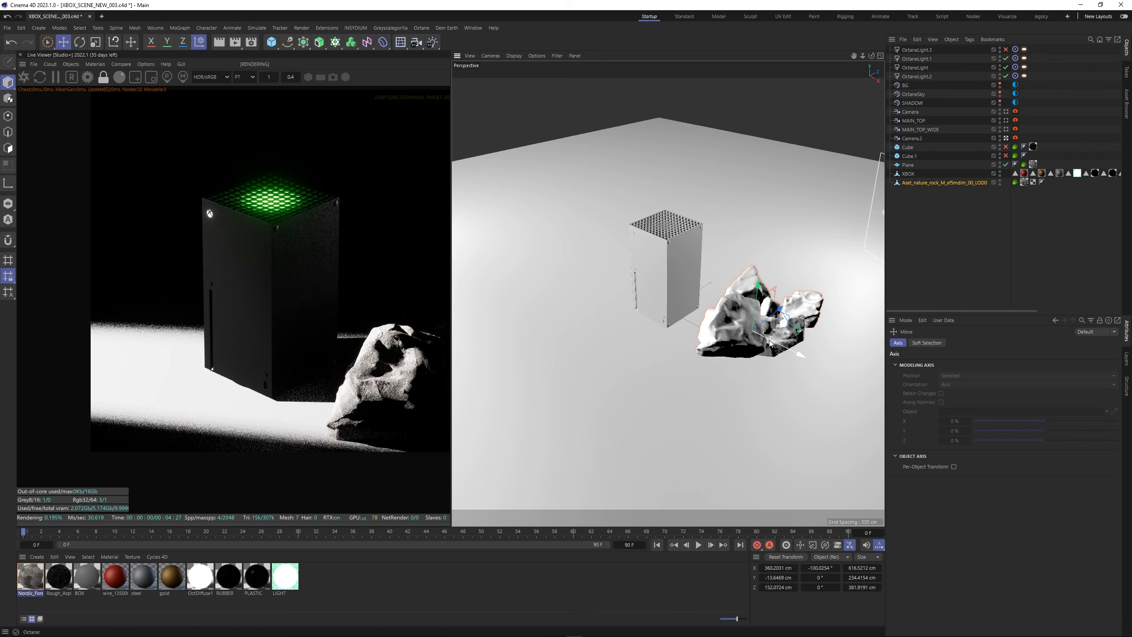
key(e)
drag(774, 336, 633, 329)
key(r)
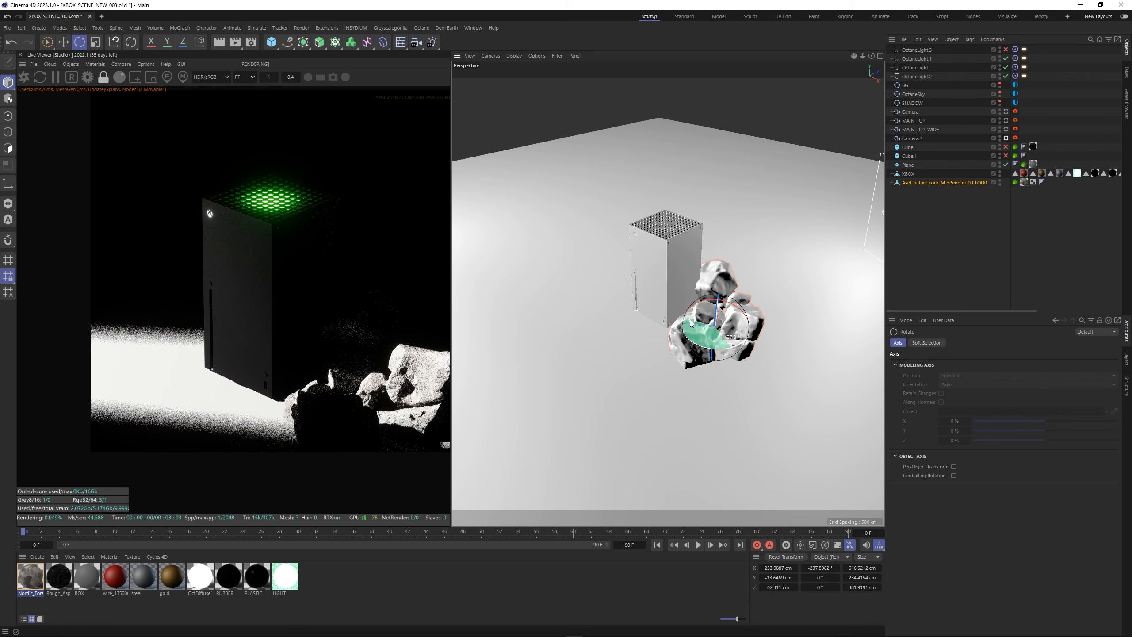
key(e)
drag(726, 341, 751, 316)
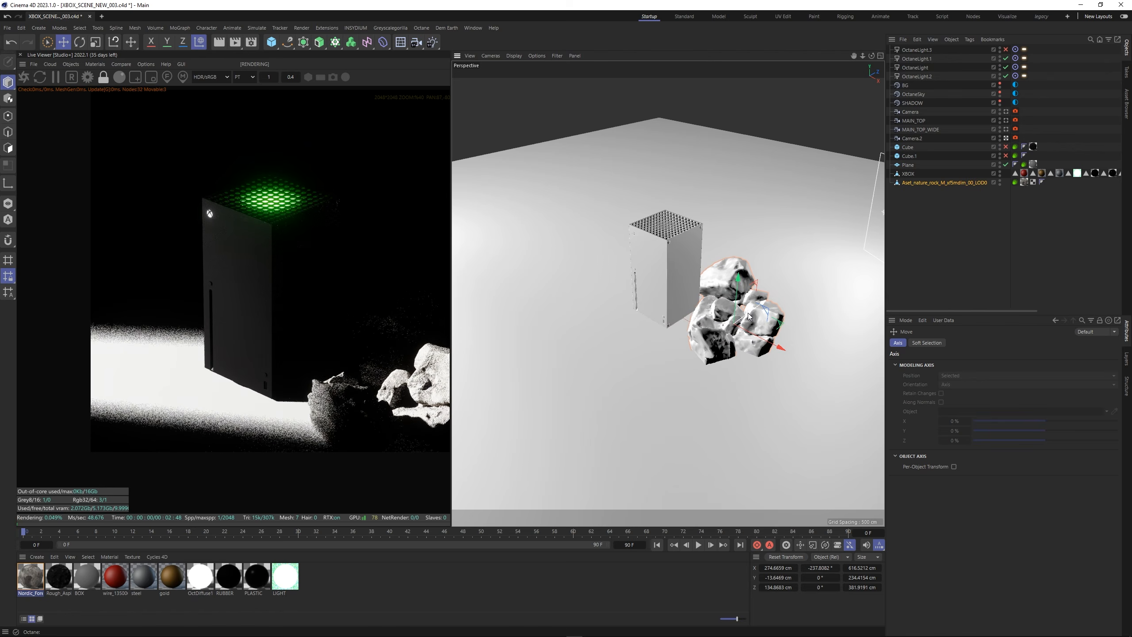
Duplicate the rock cluster and place the copy on the console's opposite side at about X -273, Z -196 cm.
scroll(271, 352, down, 1)
drag(338, 337, 336, 367)
ctrl+drag(763, 338, 621, 297)
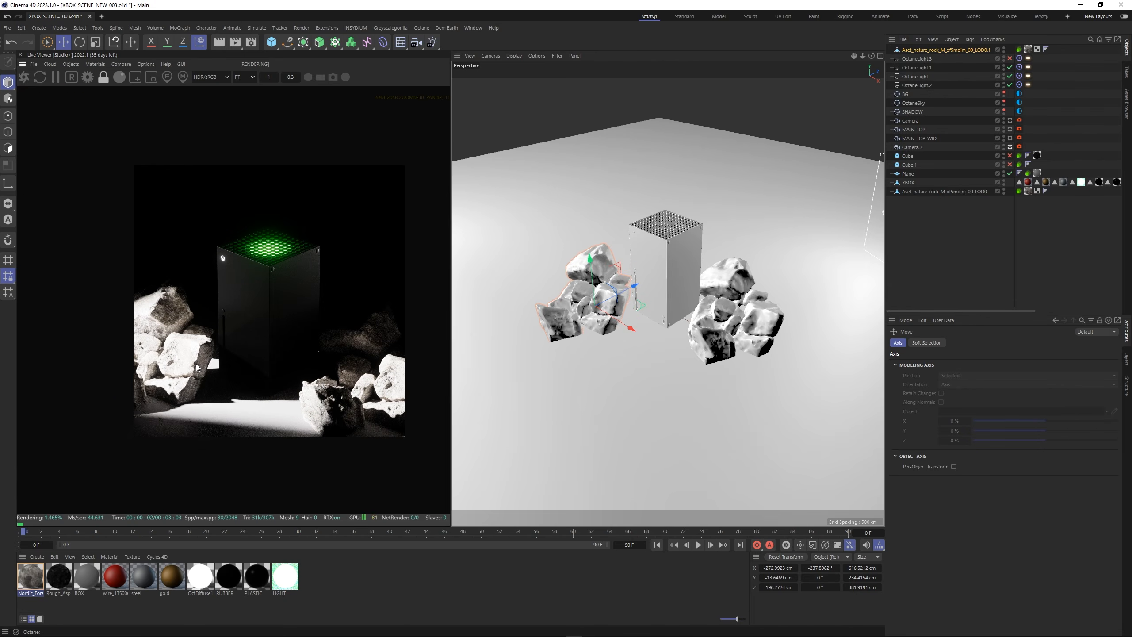
Duplicate the rock cluster, placing the copy behind the console at about X -417, Z 502 cm and enlarging it to about 1047 cm wide.
scroll(196, 362, up, 3)
scroll(195, 362, down, 1)
ctrl+drag(631, 294, 722, 244)
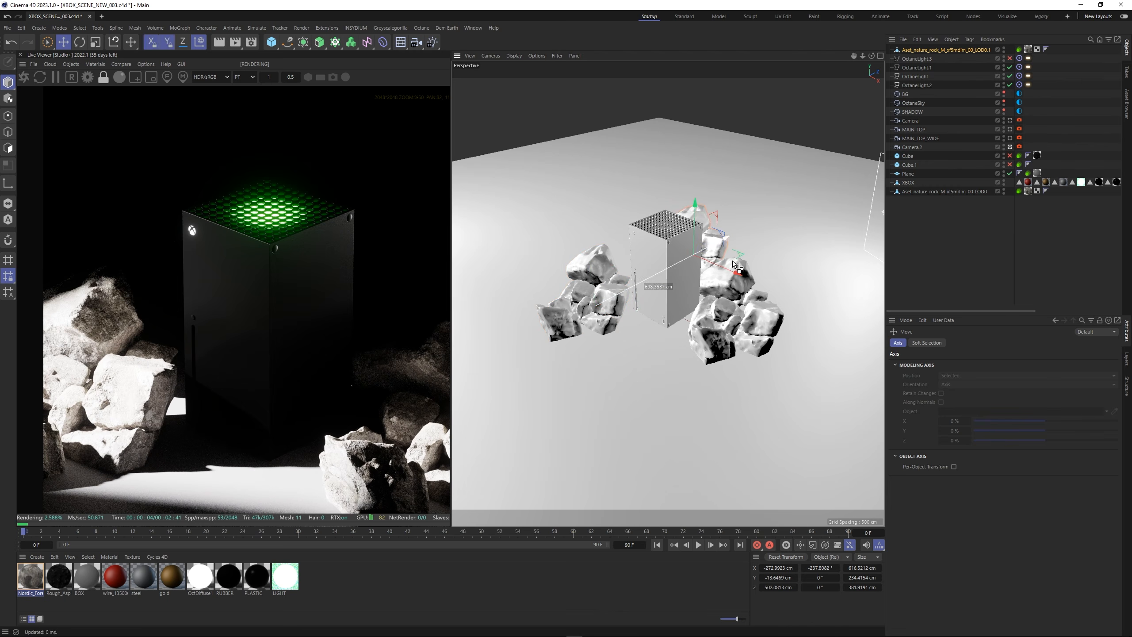
key(t)
drag(637, 250, 717, 265)
scroll(269, 267, down, 1)
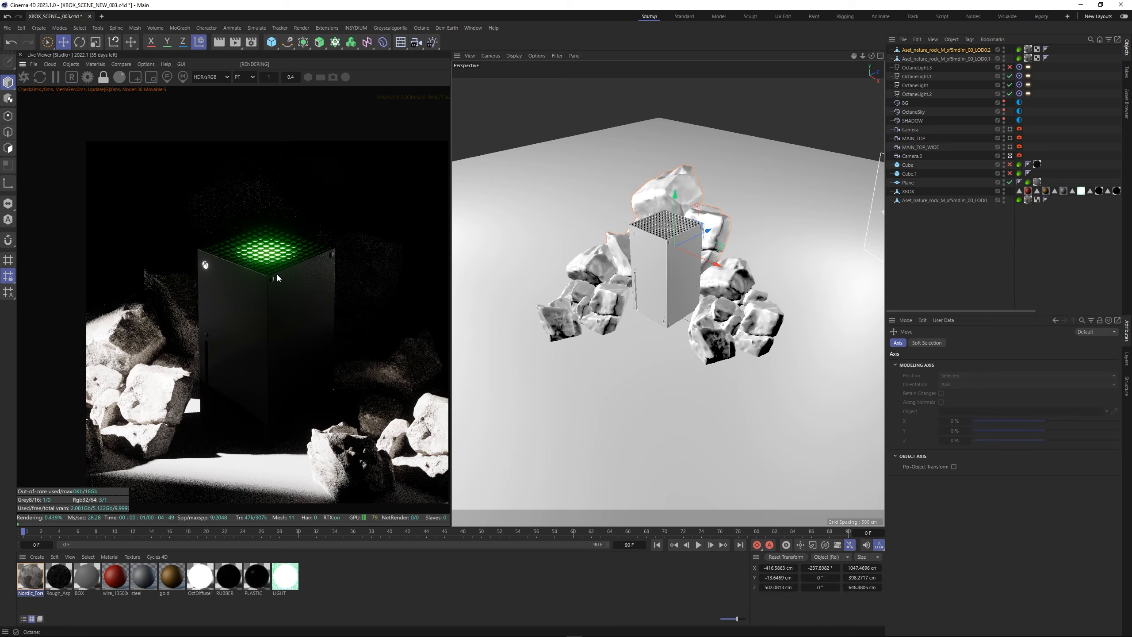
scroll(277, 274, down, 2)
scroll(302, 314, up, 1)
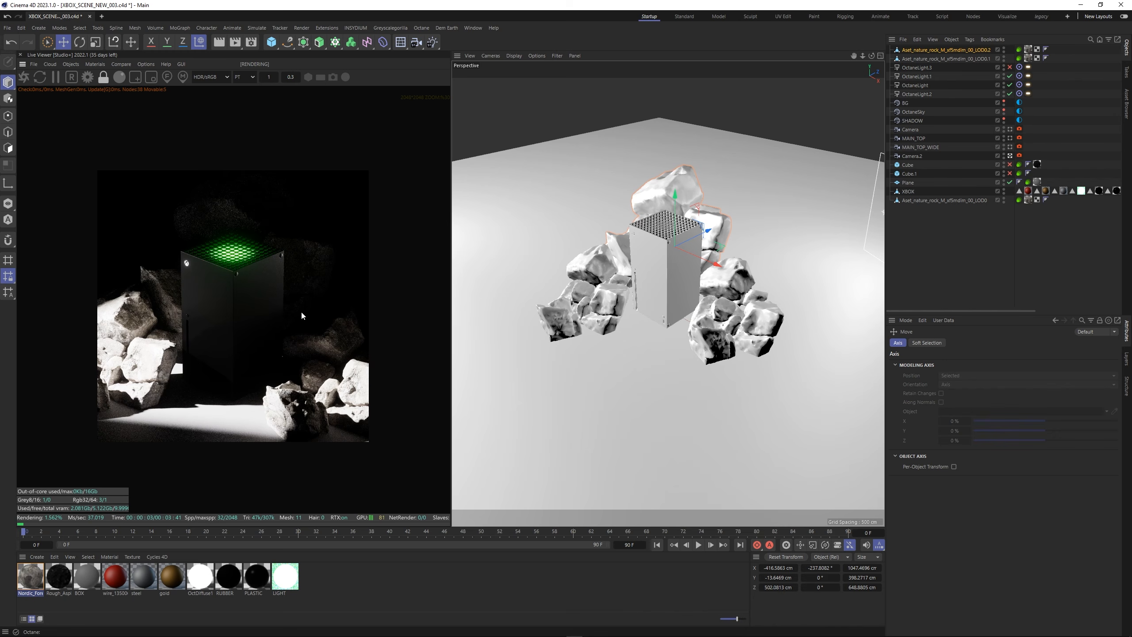
scroll(235, 334, up, 1)
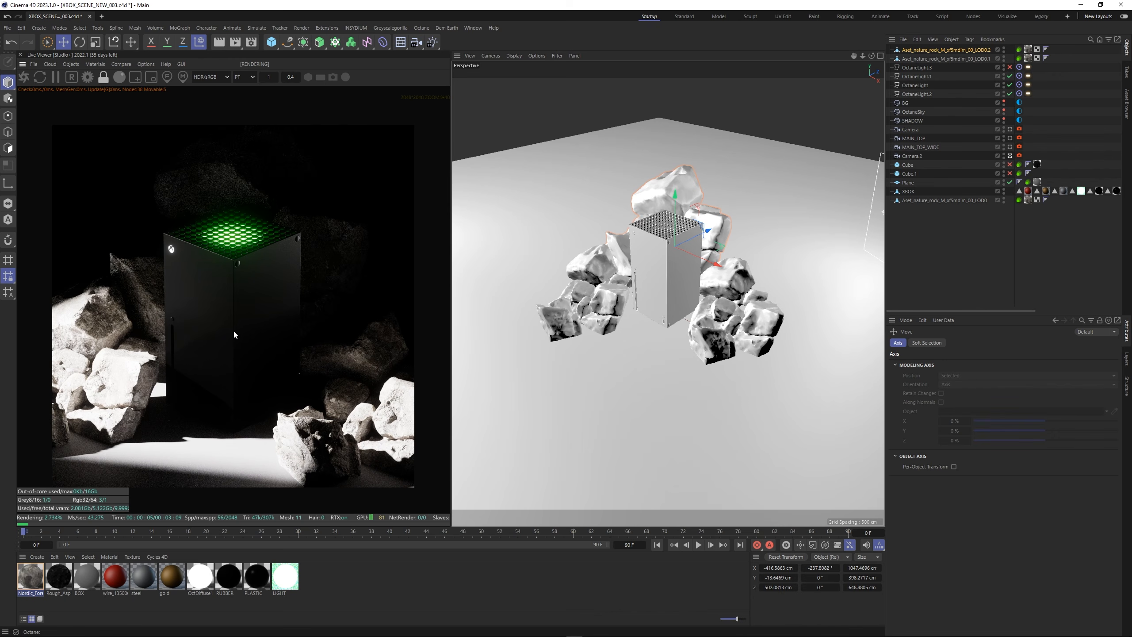
scroll(235, 333, down, 1)
scroll(235, 335, up, 1)
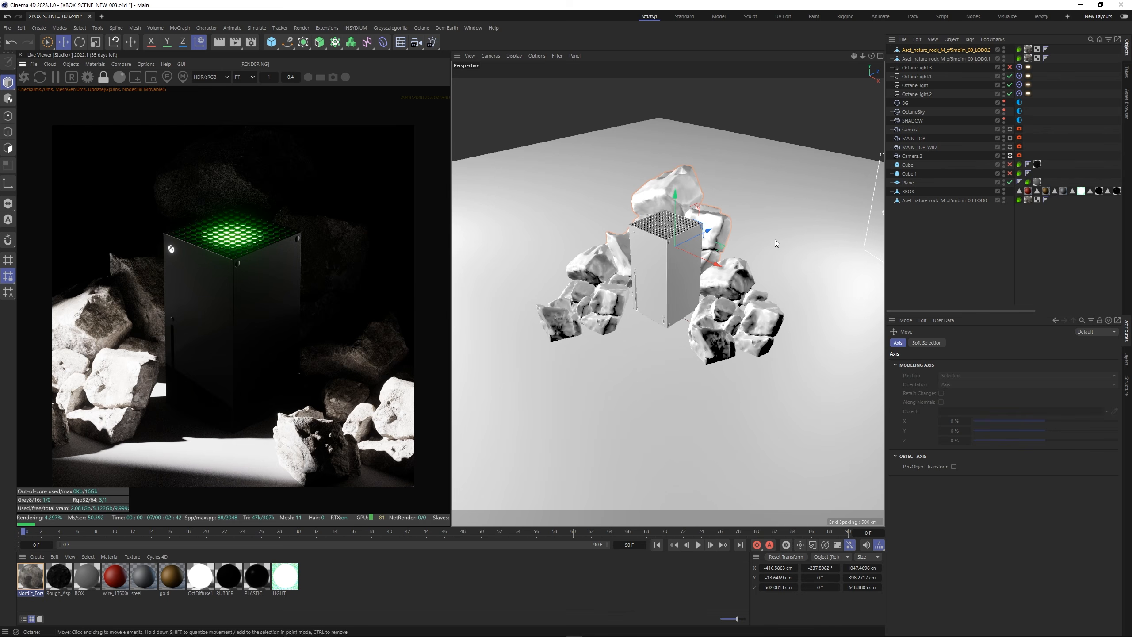
Adjust the bloom power in Camera.2's Octane post processing to about 7.4 and inspect the glow and rocks in the render.
click(1020, 156)
drag(1064, 383, 1070, 384)
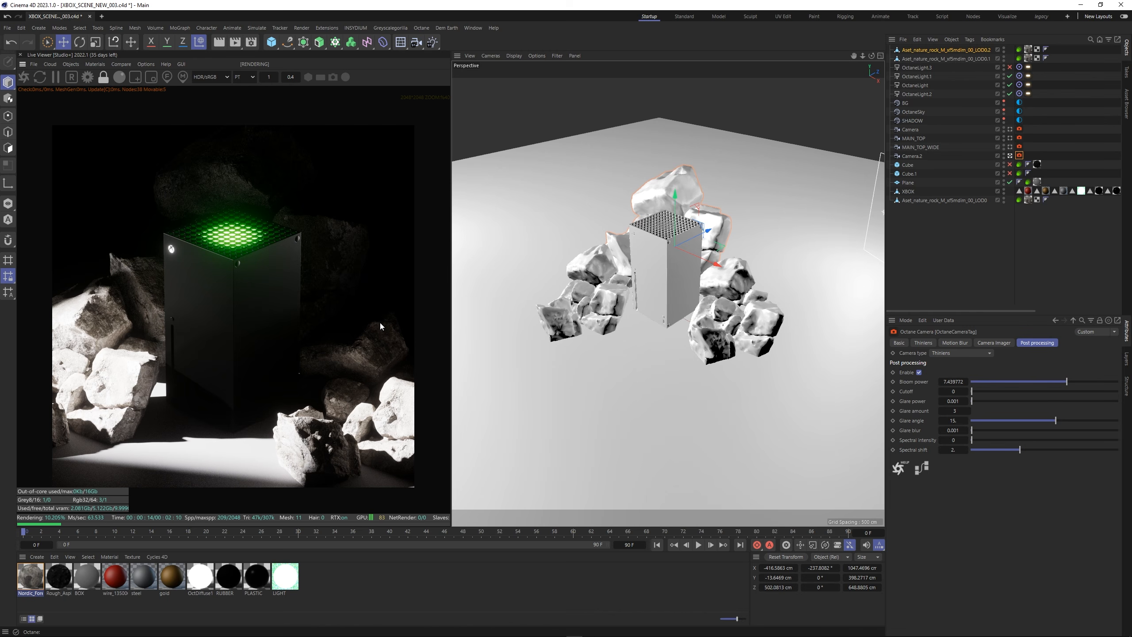
scroll(294, 357, up, 3)
scroll(371, 407, down, 2)
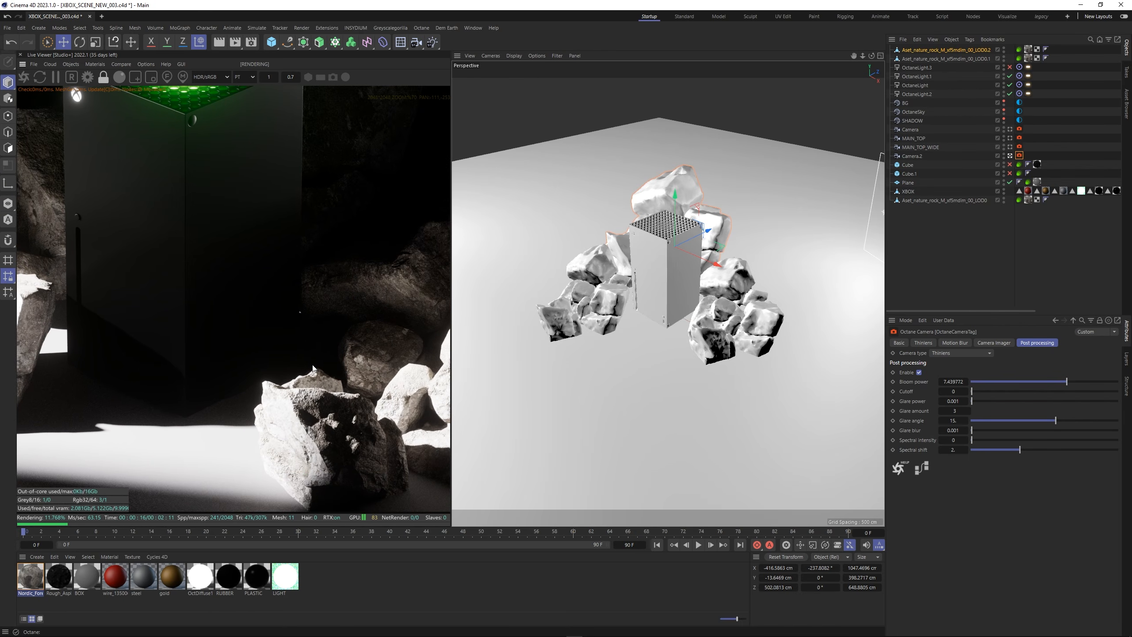
middle_drag(308, 310, 268, 361)
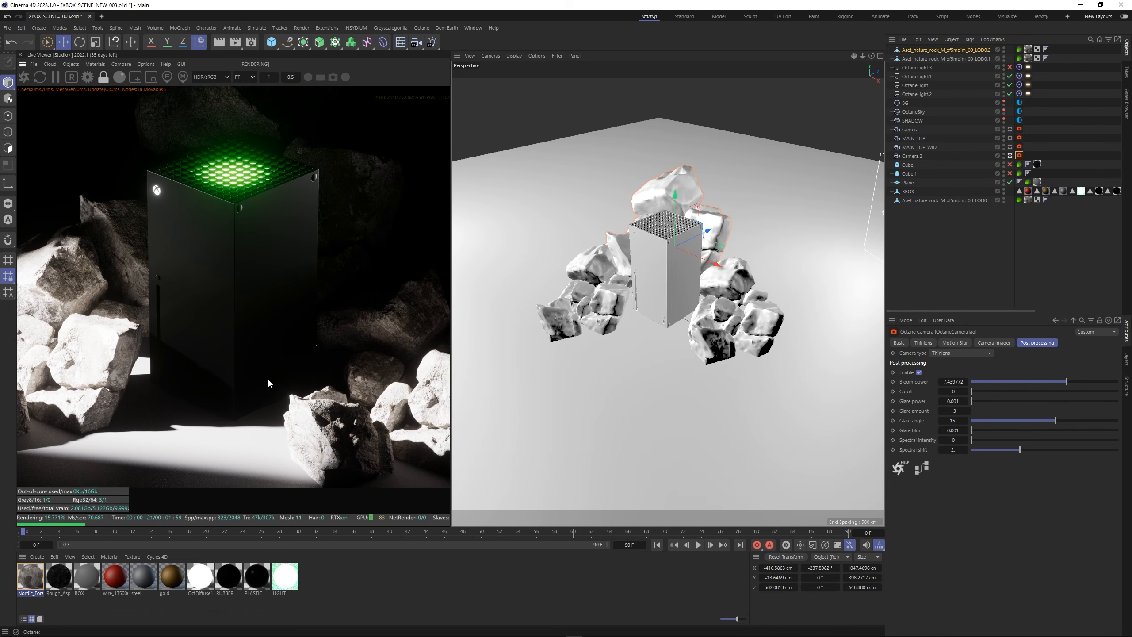
scroll(242, 370, down, 1)
scroll(243, 374, down, 2)
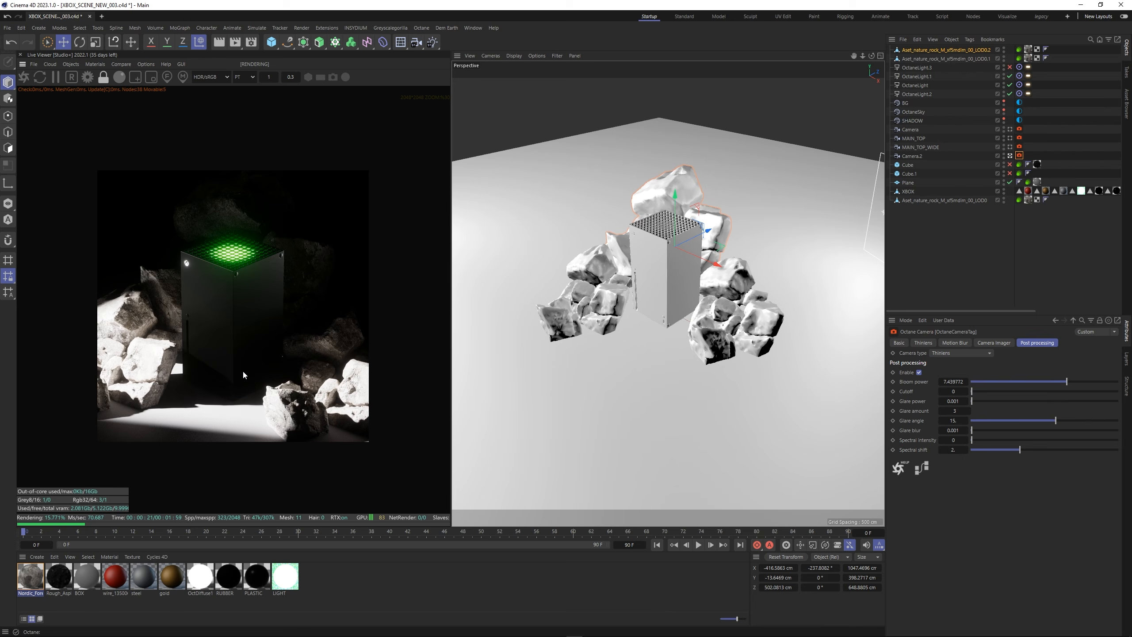
scroll(243, 370, up, 3)
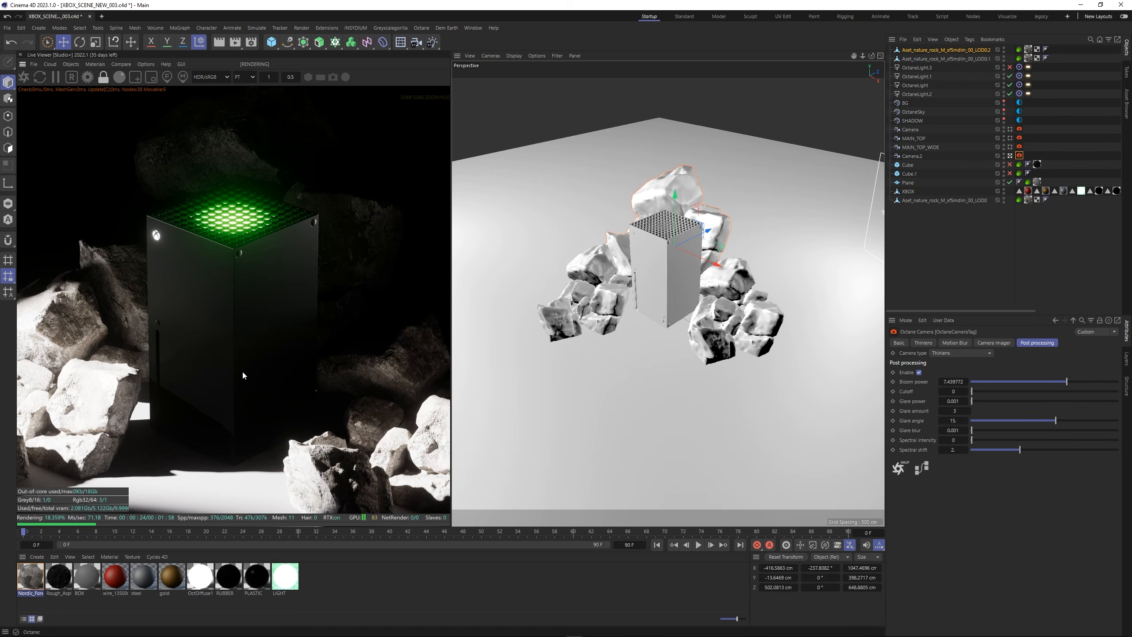
scroll(243, 369, down, 1)
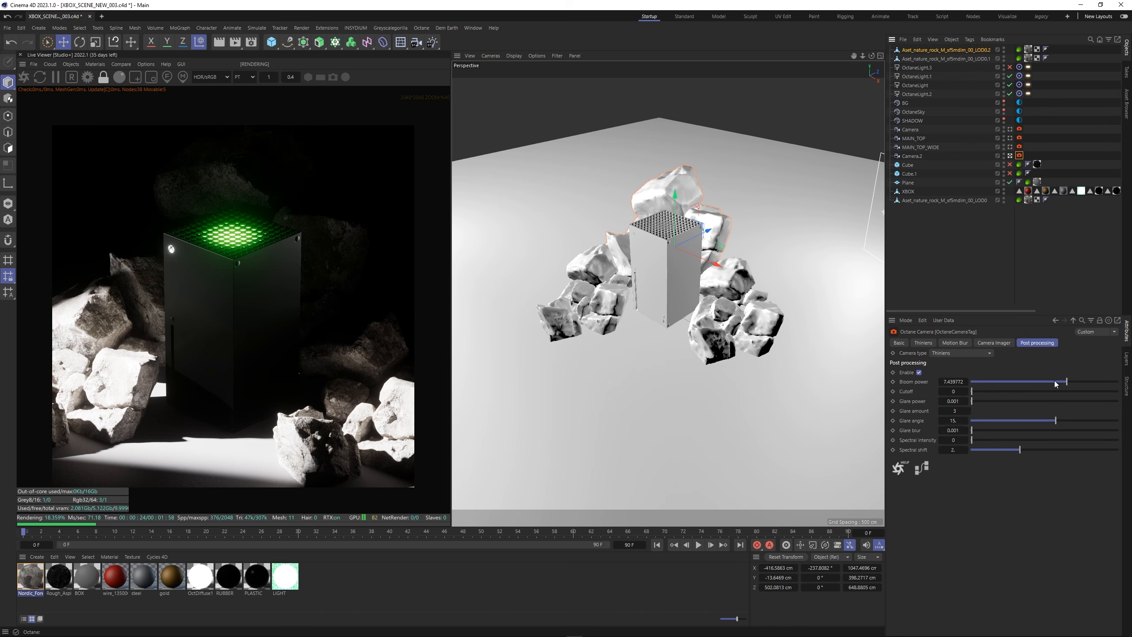
drag(1059, 382, 1057, 381)
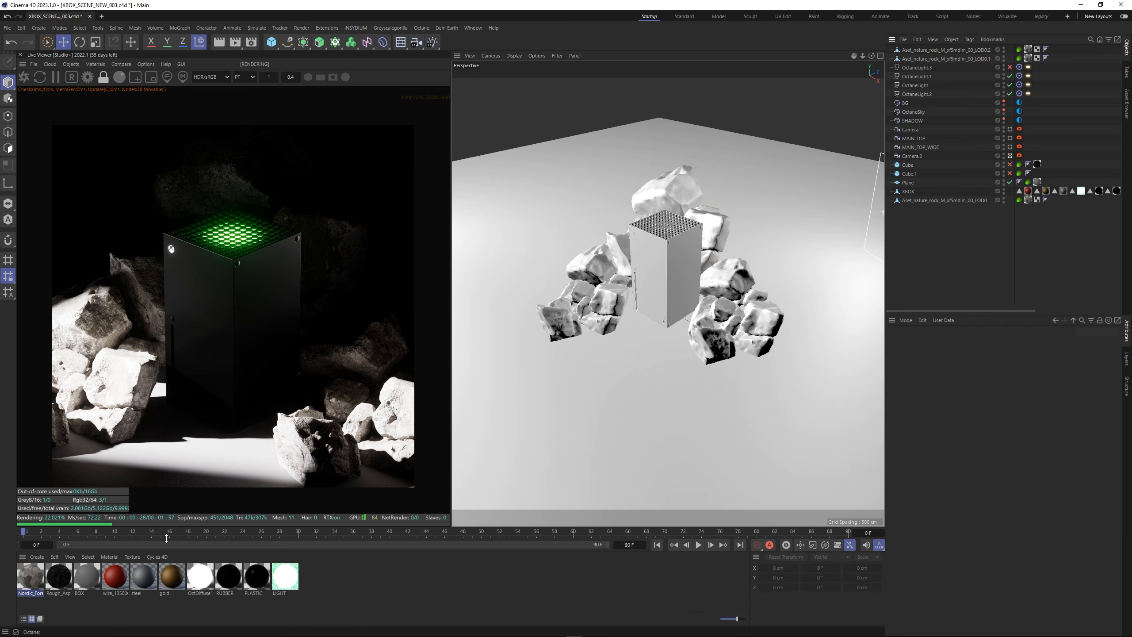
Assign the Rough_Asphalt material to the Plane and set the gamma of its albedo color correction to about 0.55.
click(46, 585)
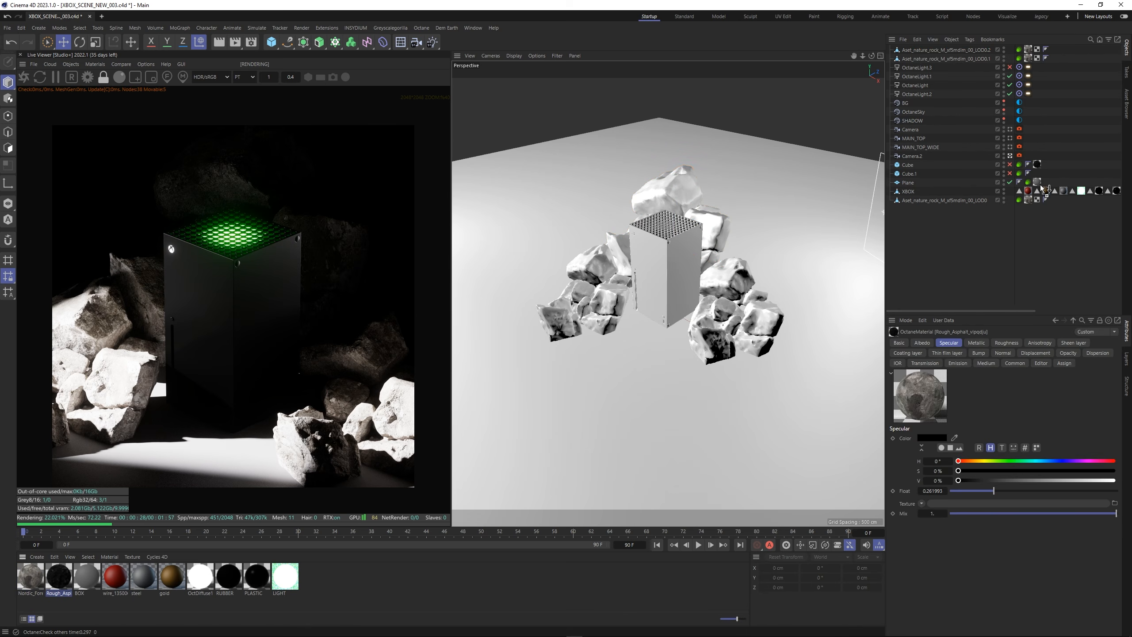
drag(1041, 188, 1042, 189)
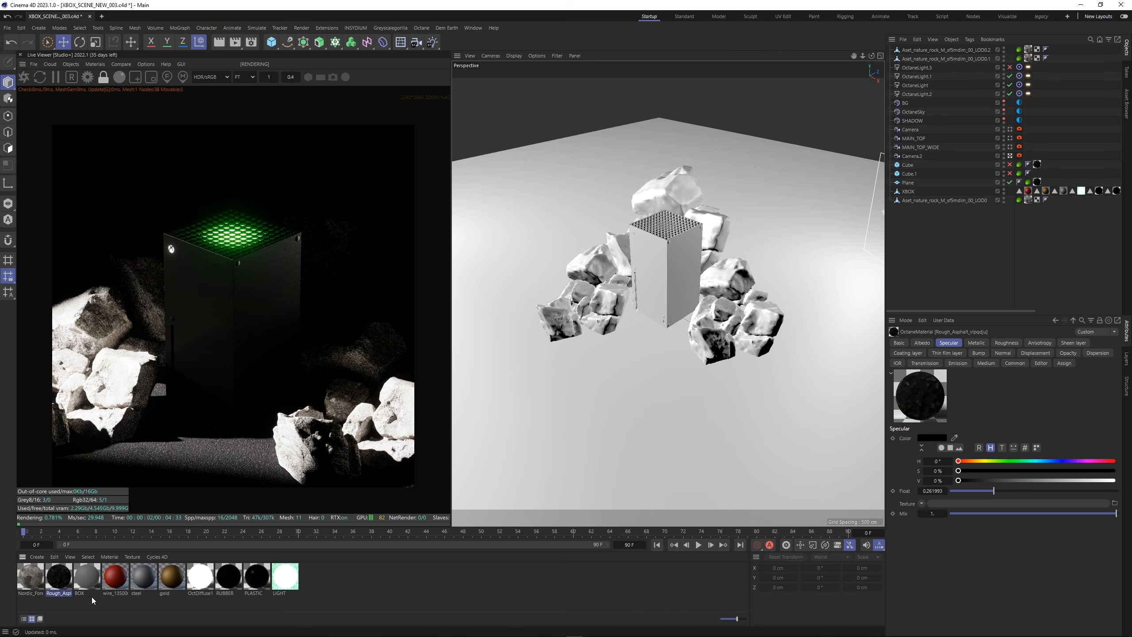
click(95, 63)
click(101, 88)
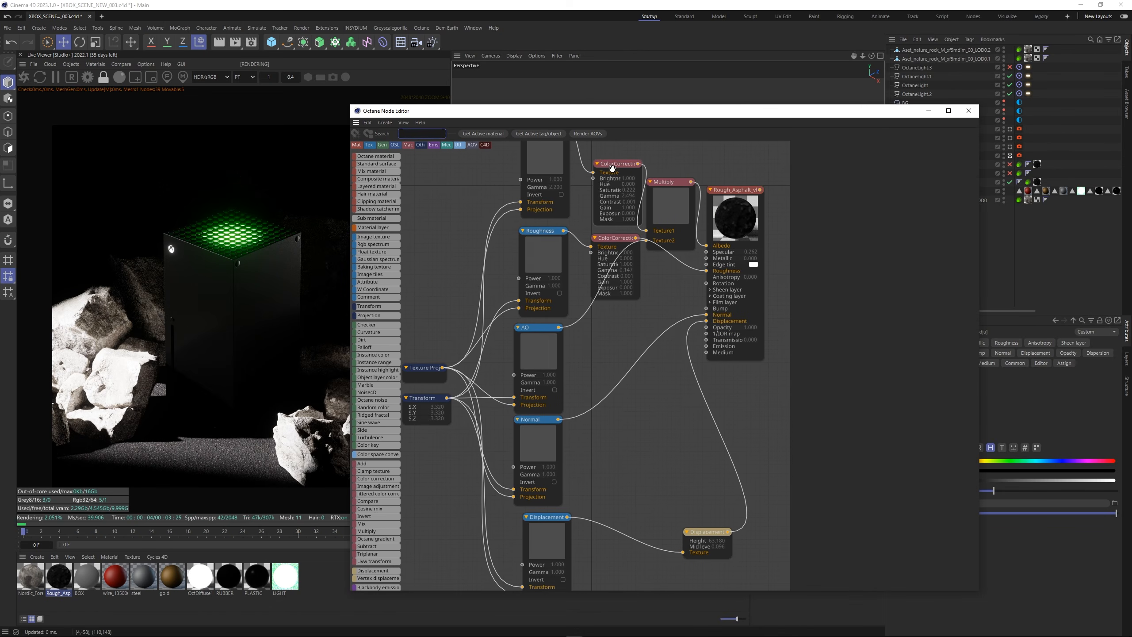
click(612, 164)
click(910, 246)
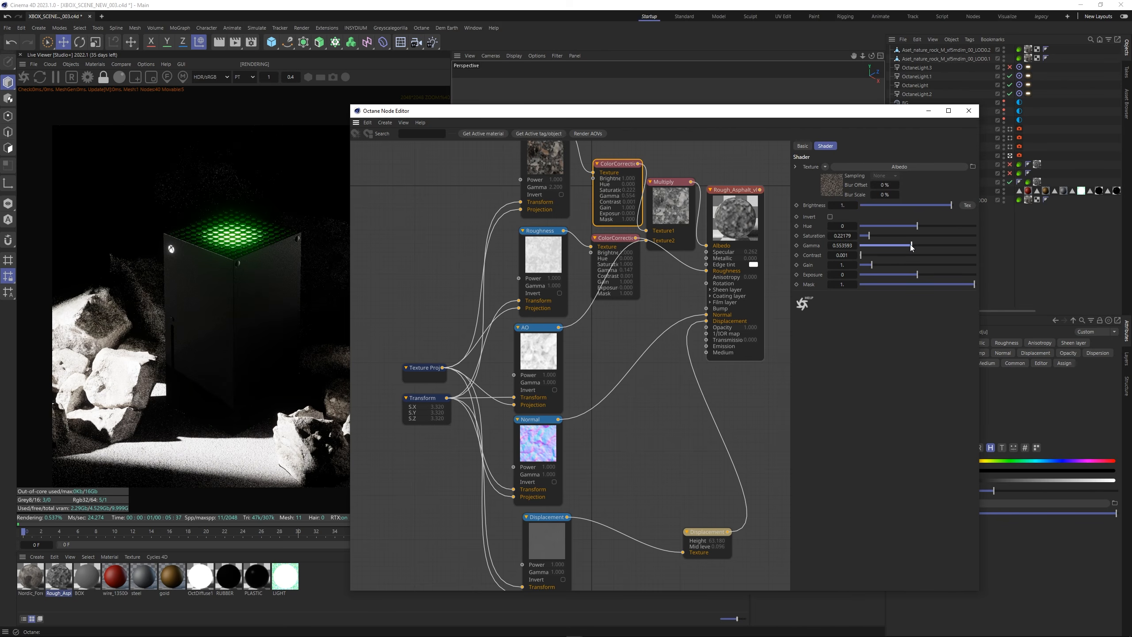
drag(655, 111, 747, 84)
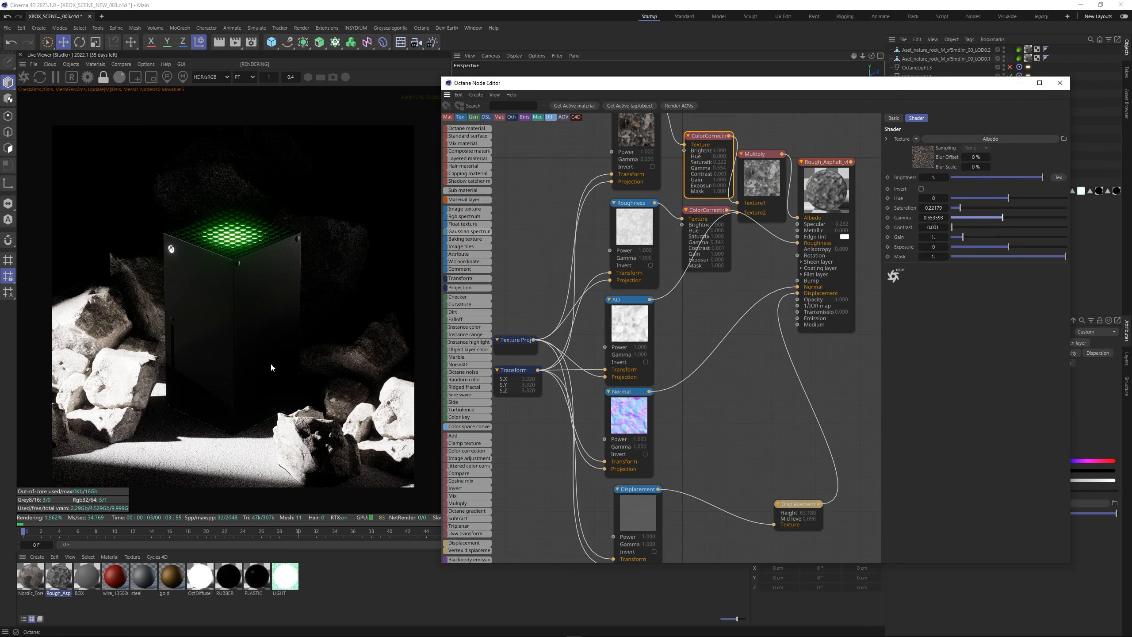
Disconnect the asphalt material's roughness texture and displacement, setting roughness to 1 and specular to about 0.033.
click(706, 212)
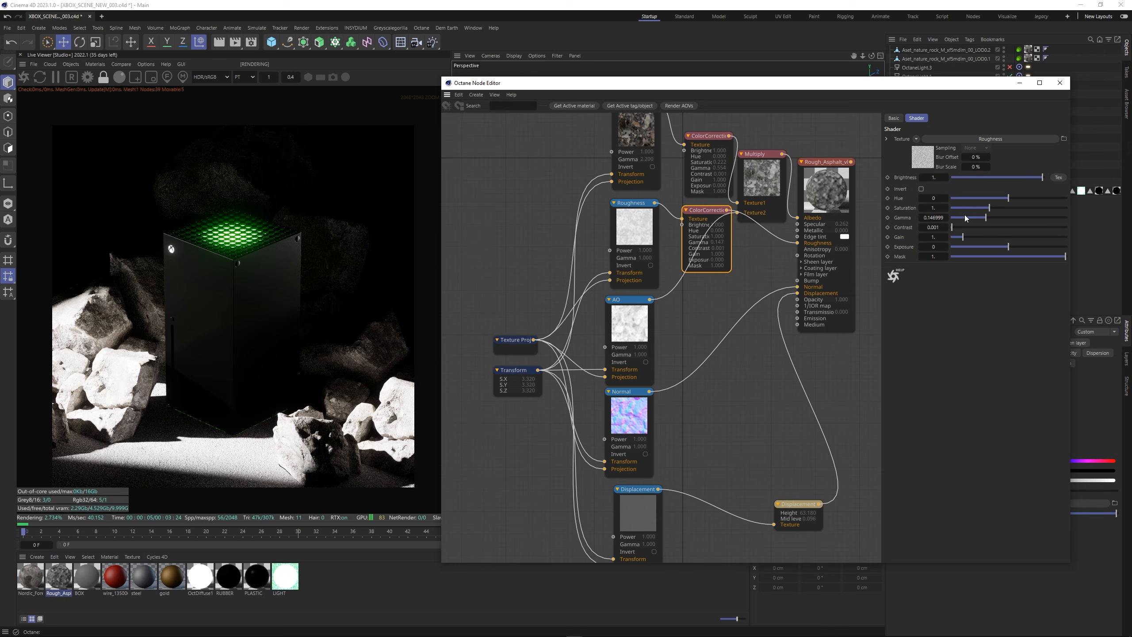
click(825, 191)
click(1001, 118)
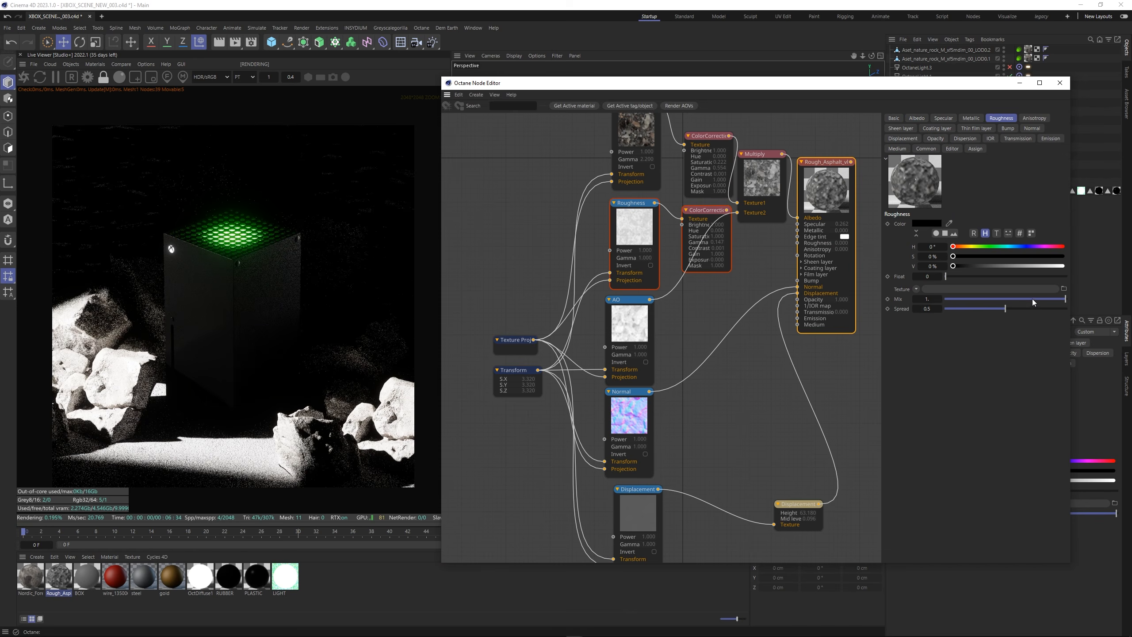
drag(1025, 276, 1070, 274)
click(943, 118)
drag(977, 276, 950, 279)
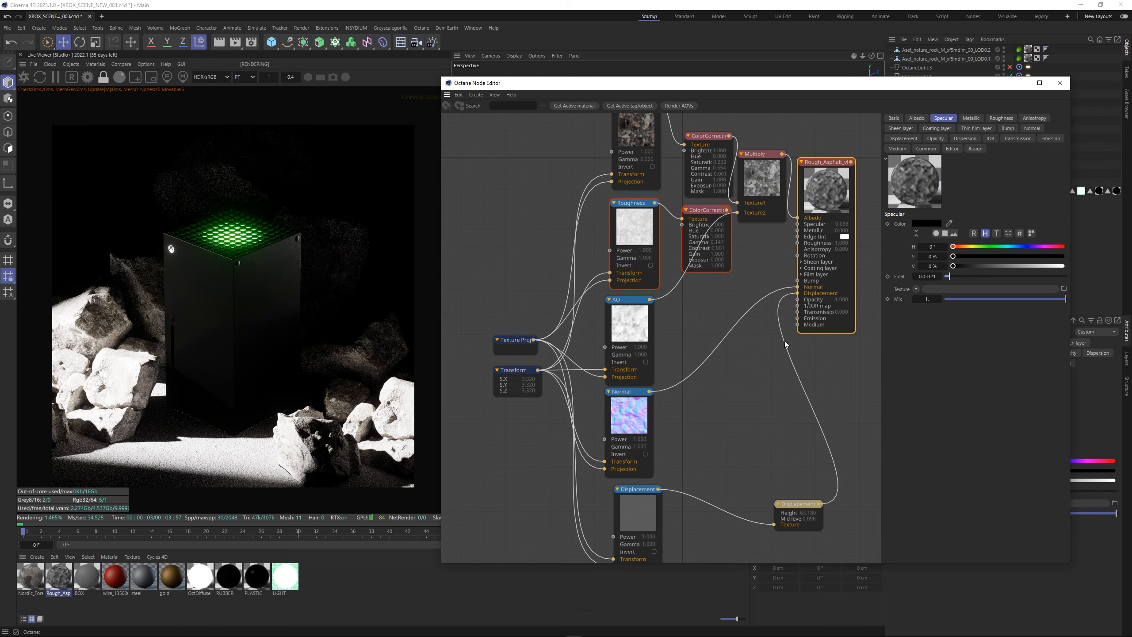
double_click(809, 405)
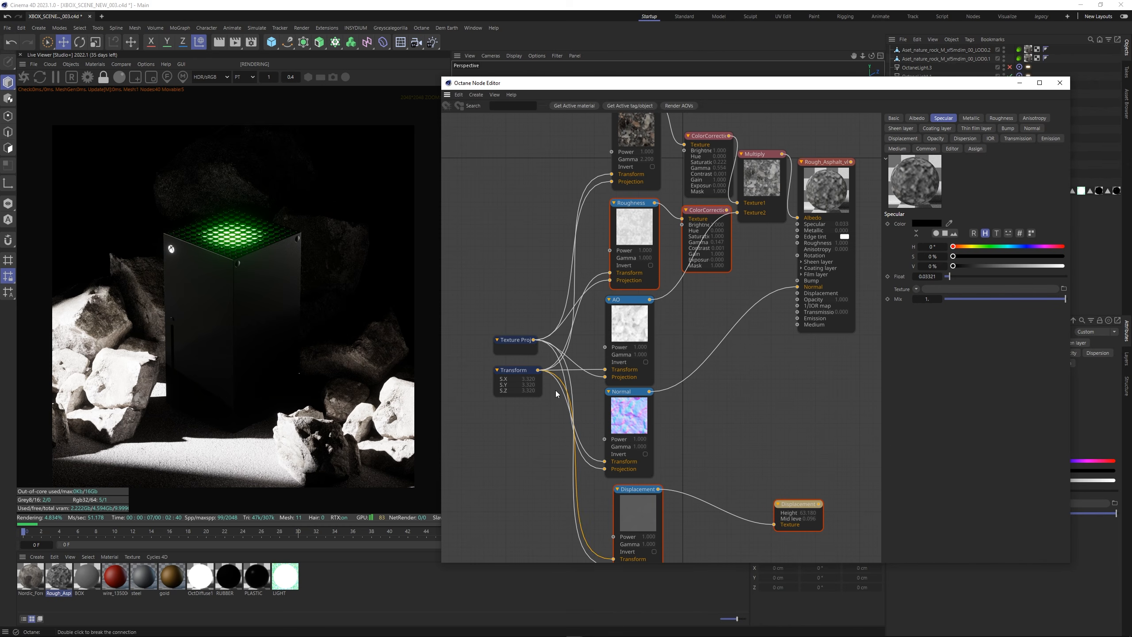
Set the Rock_Cliff material's texture transform scale to about 0.107 on all axes, moving its displacement node clear of the texture nodes.
mouse_move(468, 295)
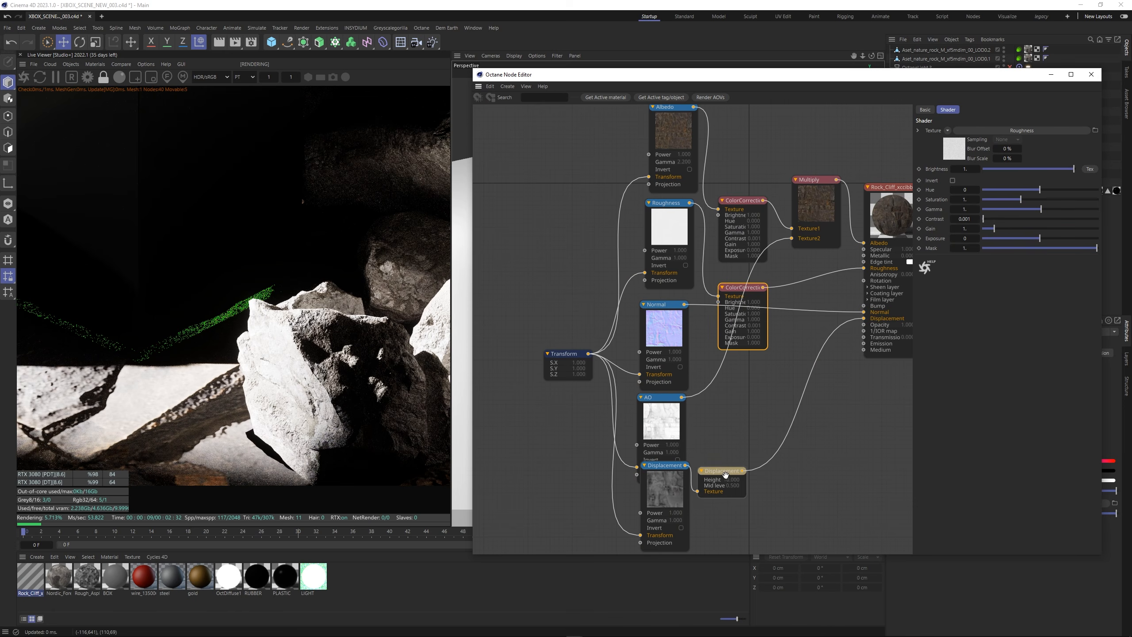
click(763, 435)
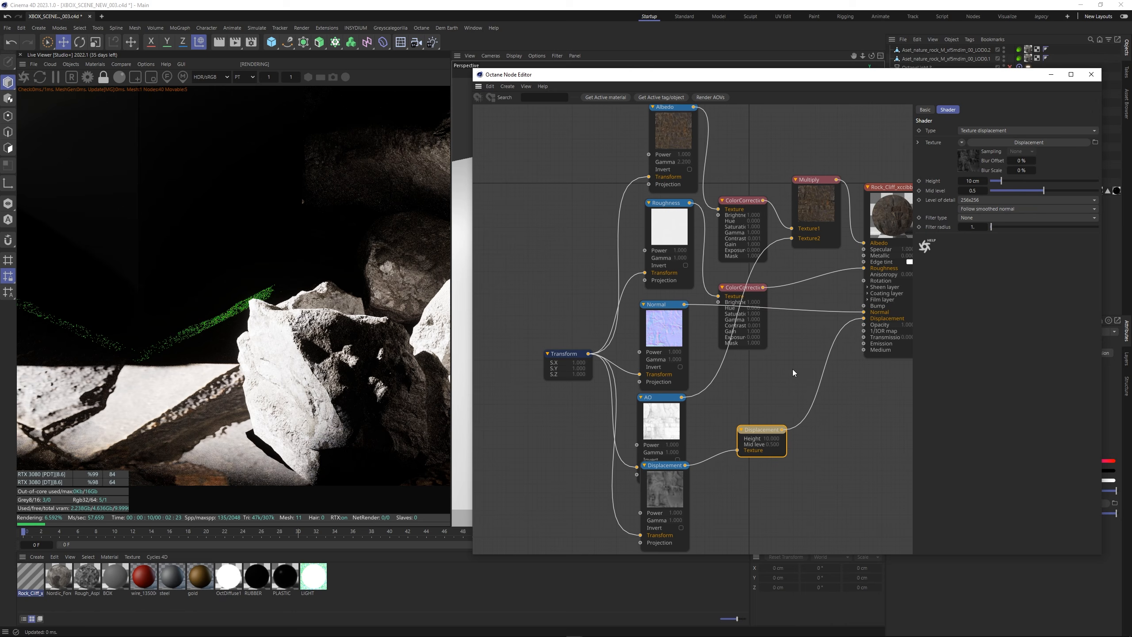
middle_drag(765, 400, 808, 403)
click(611, 356)
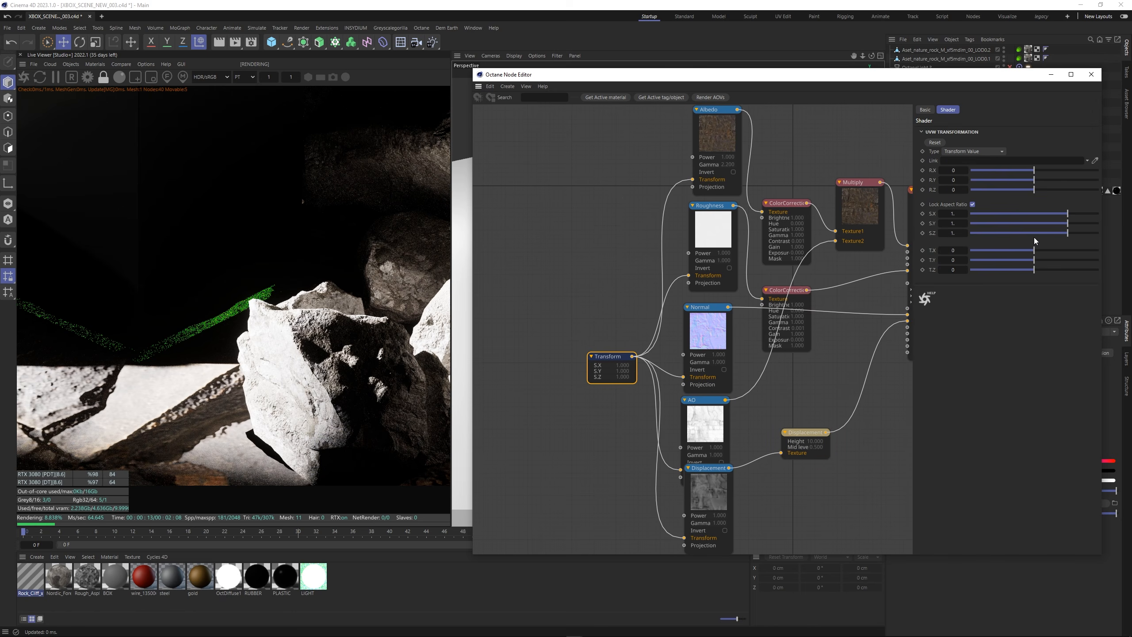
drag(1038, 214, 1017, 190)
Set the Rock_Cliff displacement to 250 cm height, about 0.168 mid level and 4096x4096 level of detail.
click(806, 432)
click(1000, 199)
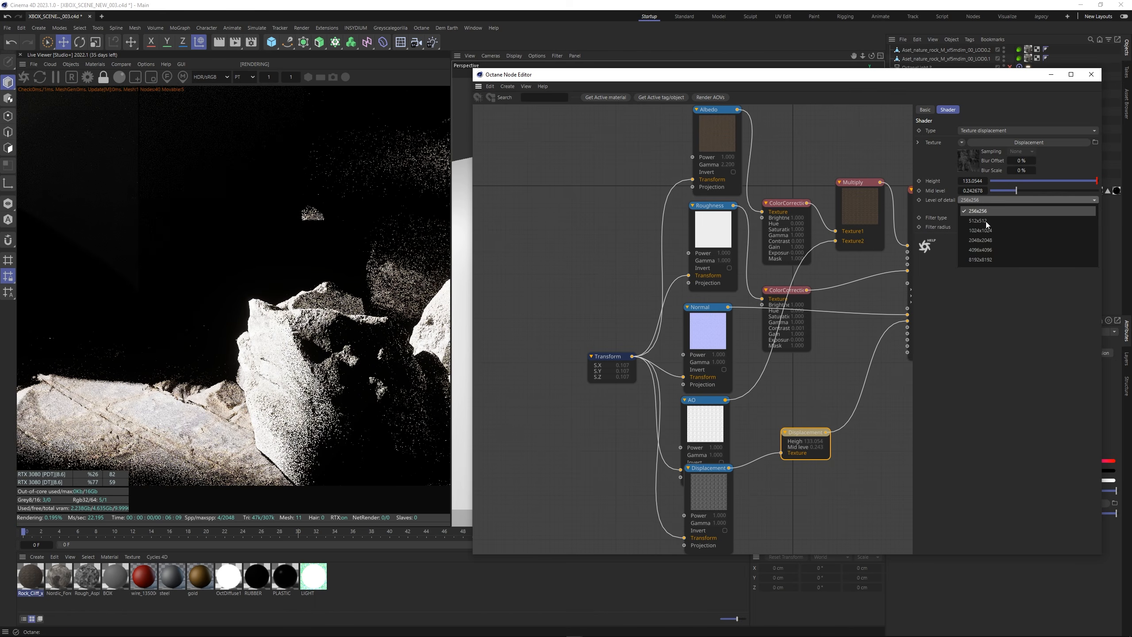
click(978, 252)
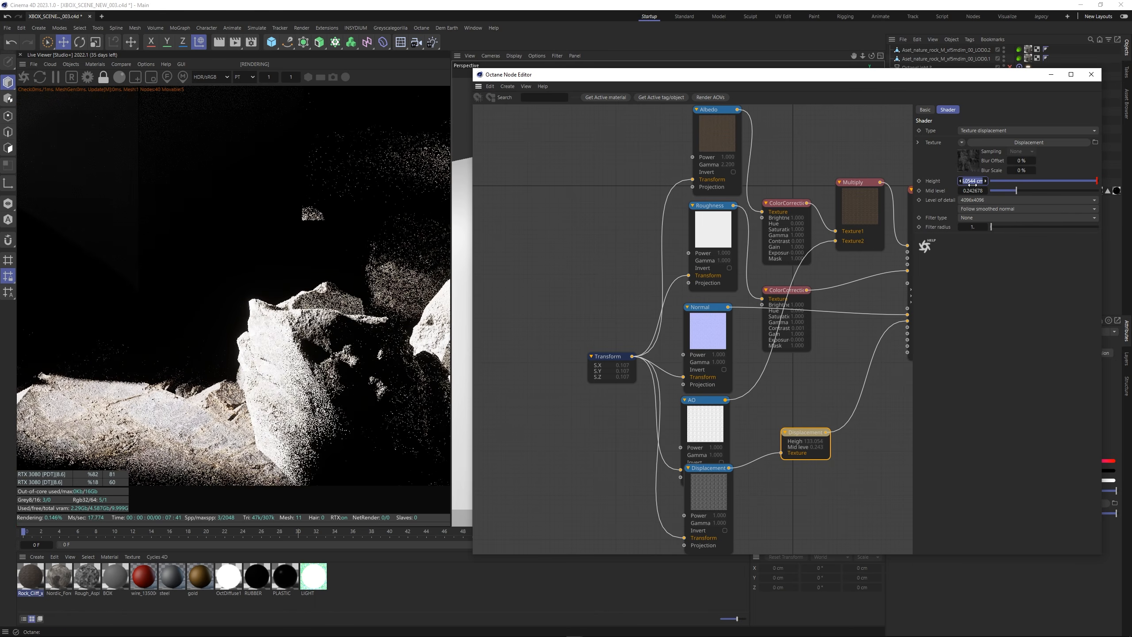
drag(973, 184, 973, 184)
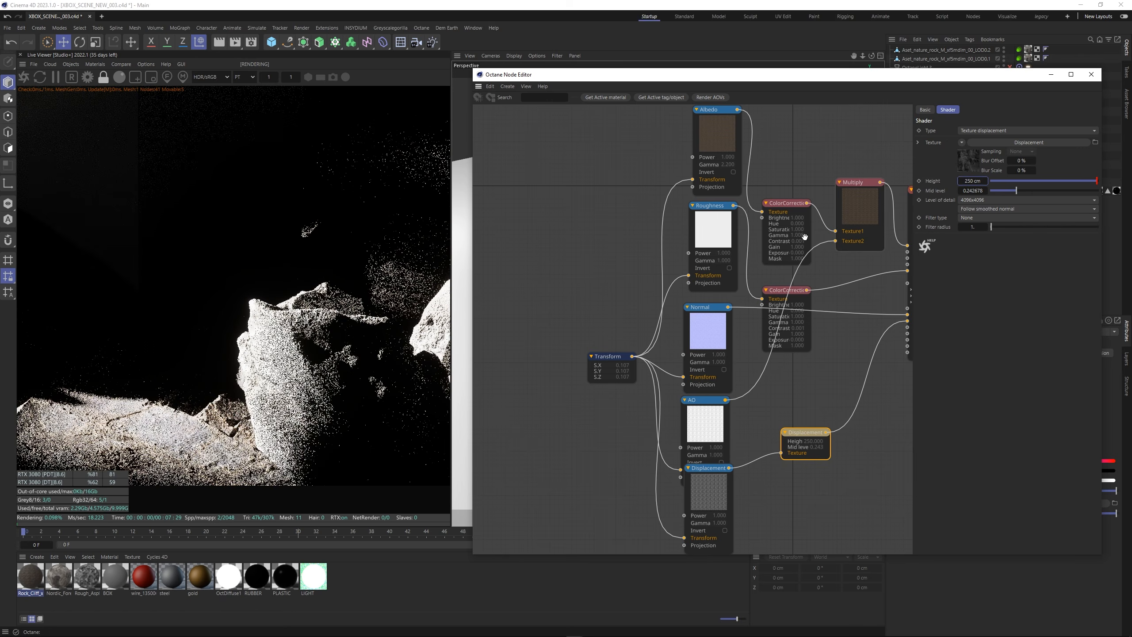
scroll(308, 369, down, 5)
scroll(259, 344, up, 1)
scroll(315, 391, up, 5)
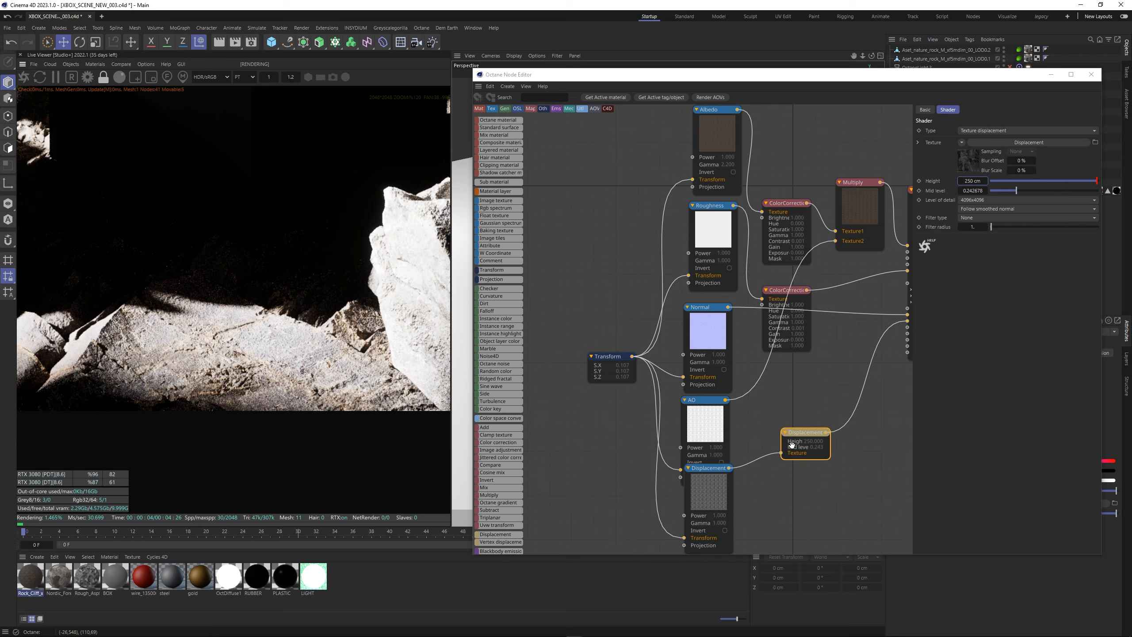
mouse_move(1010, 192)
mouse_down()
mouse_move(1028, 190)
mouse_move(1002, 188)
mouse_move(1017, 191)
mouse_move(993, 202)
mouse_up()
Set the Rock_Cliff albedo color correction to about 0.08 saturation and 0.59 gamma, and check the ground in the render.
click(787, 205)
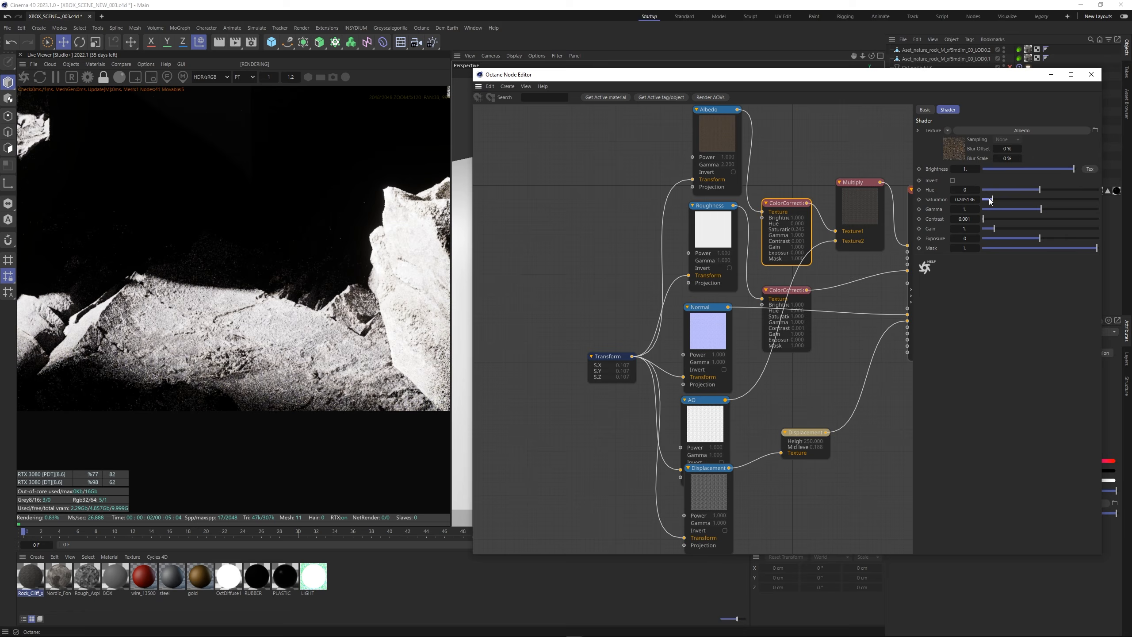
drag(987, 201, 986, 201)
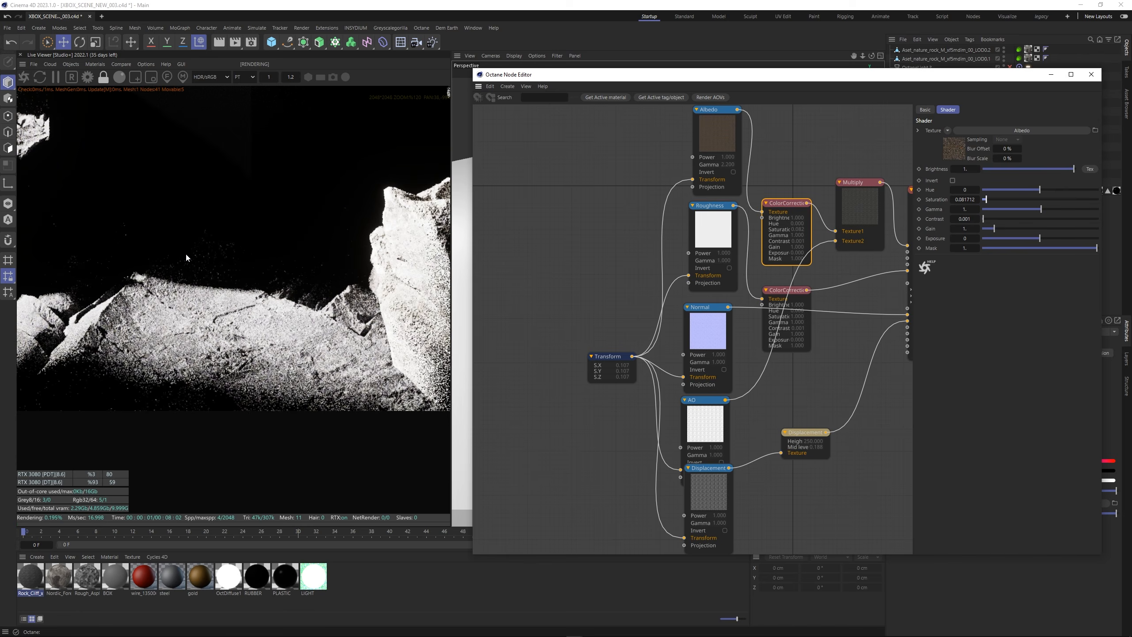
drag(1041, 209, 1034, 209)
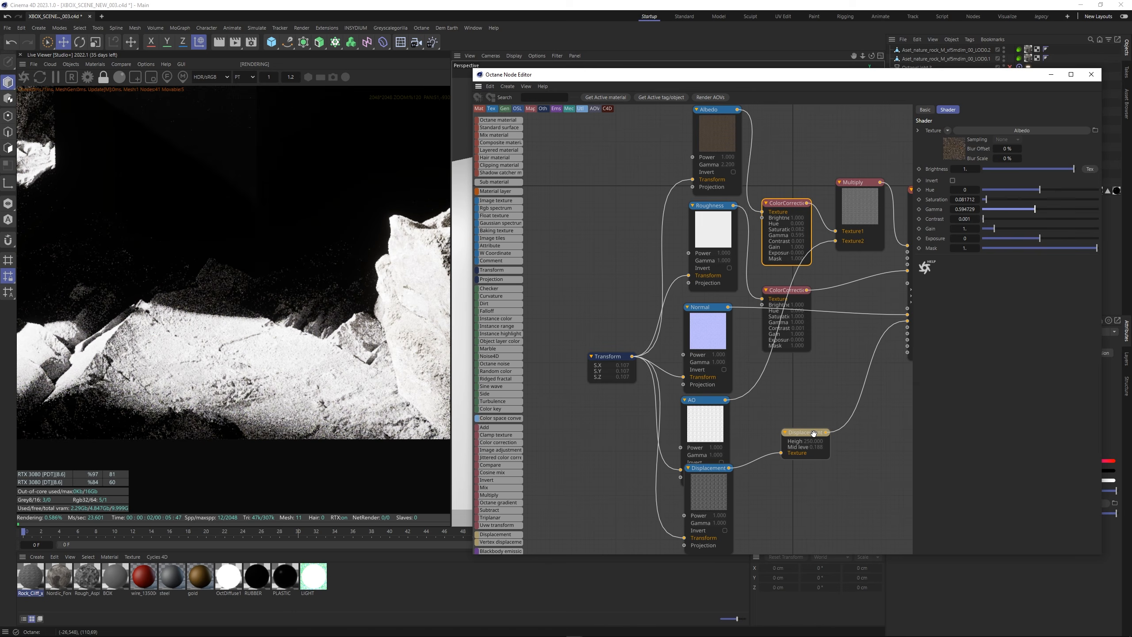
click(805, 441)
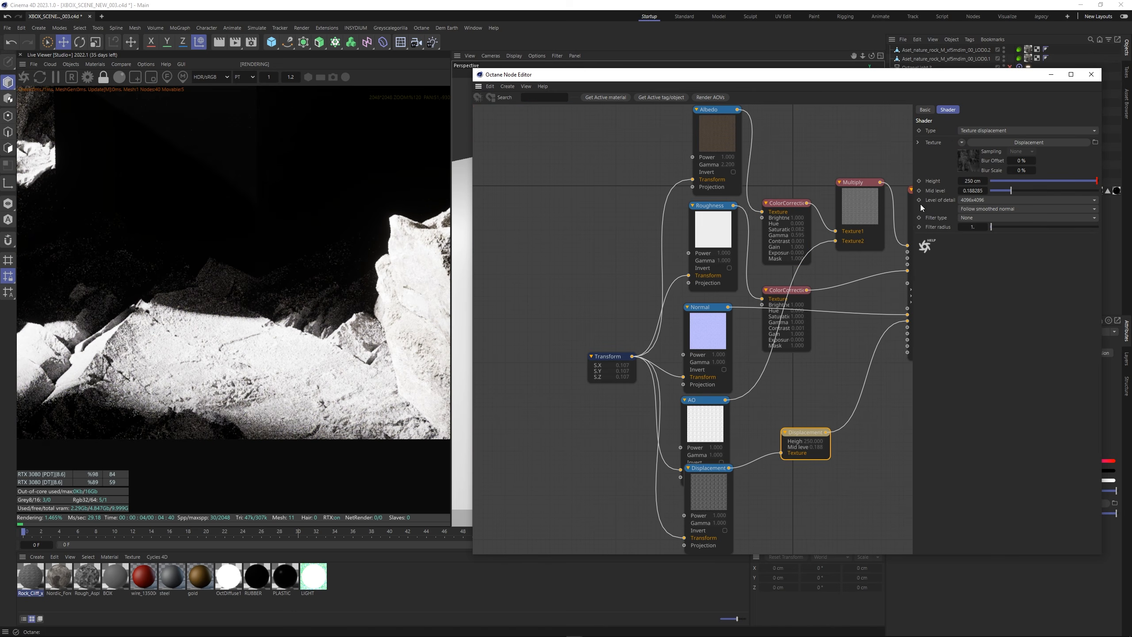
scroll(275, 379, down, 5)
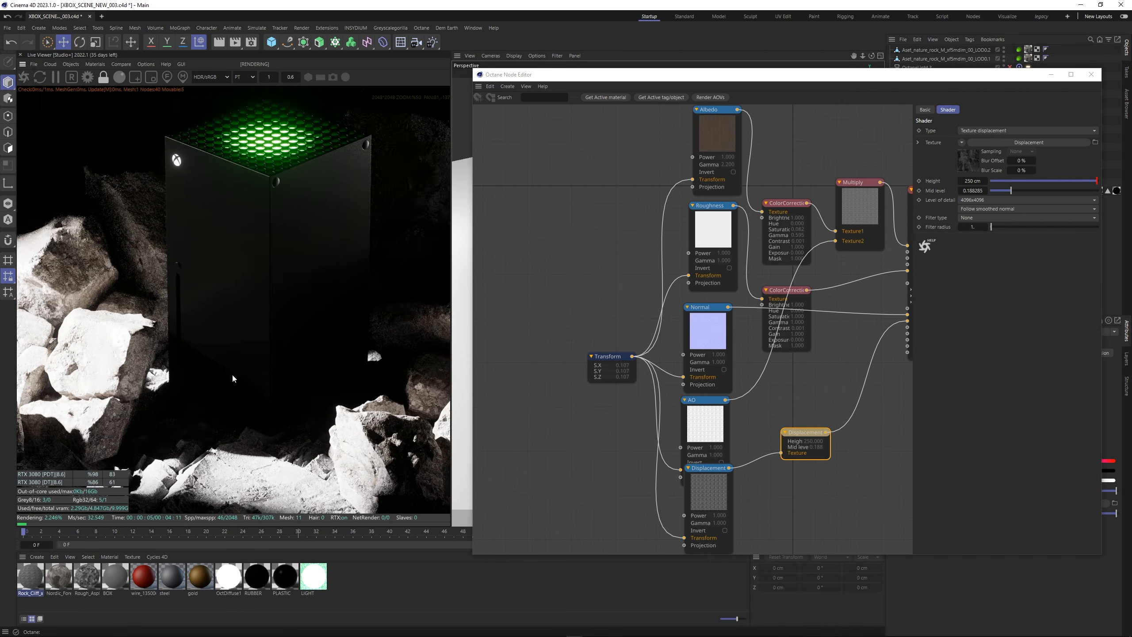
scroll(231, 375, up, 1)
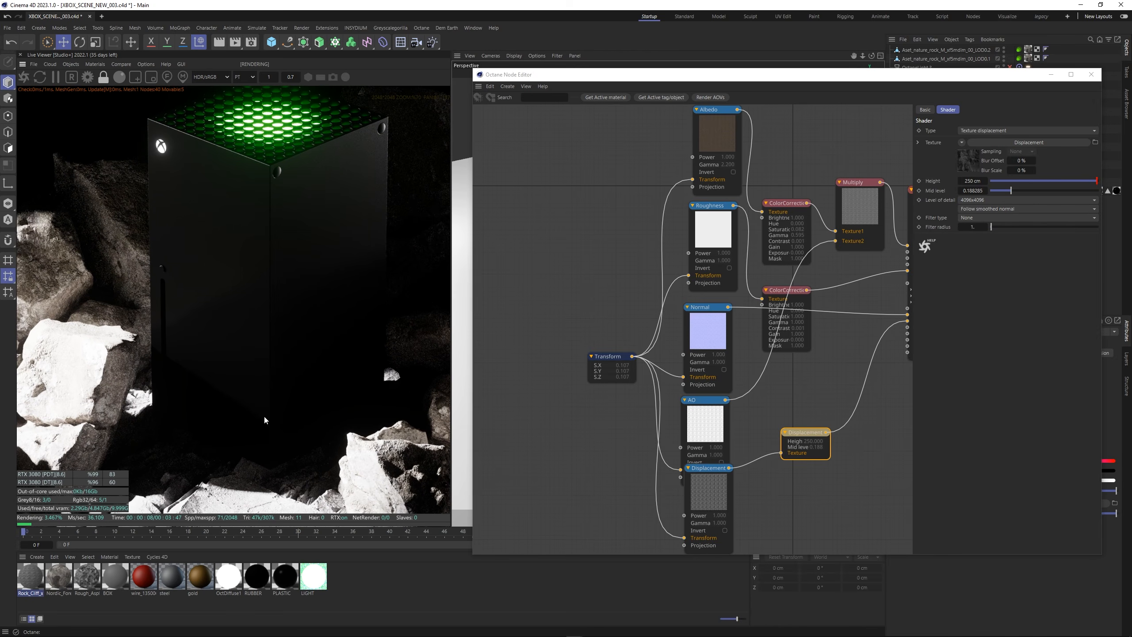
scroll(280, 313, down, 4)
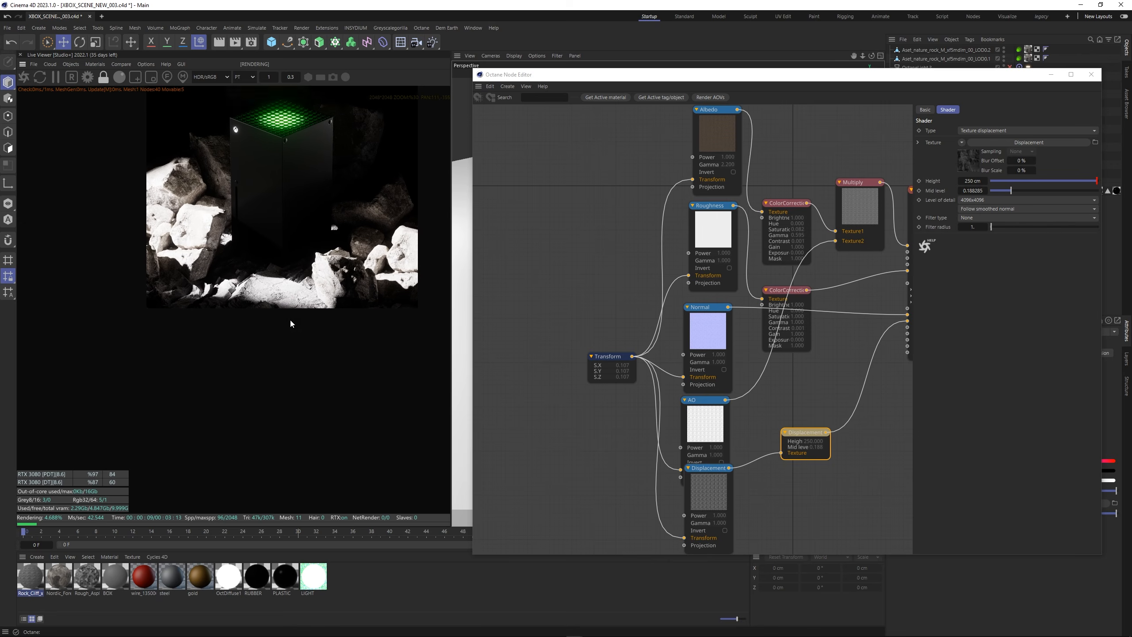
Set the Rock_Cliff texture transform scale to about 0.152 on all axes and check the ground closely in the render.
scroll(291, 323, up, 2)
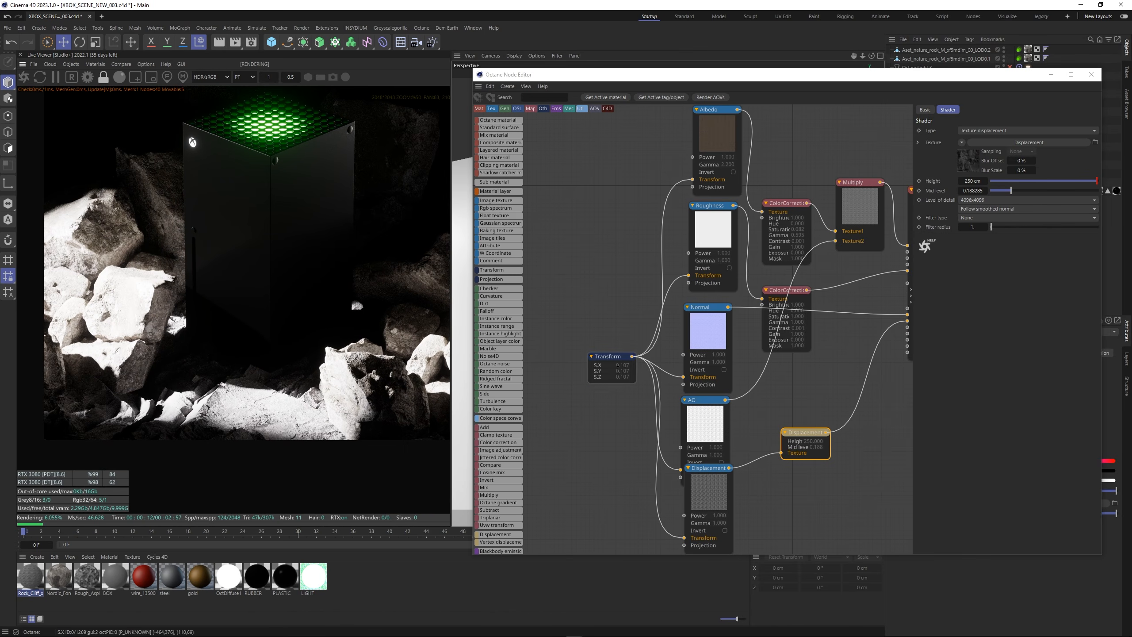
click(617, 360)
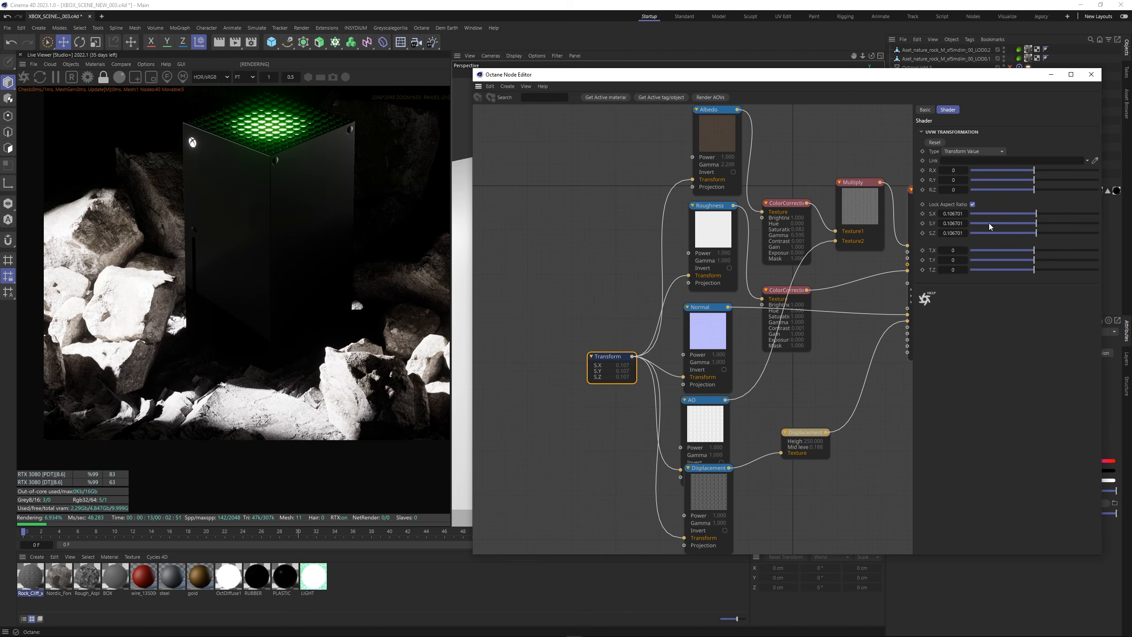
click(1041, 215)
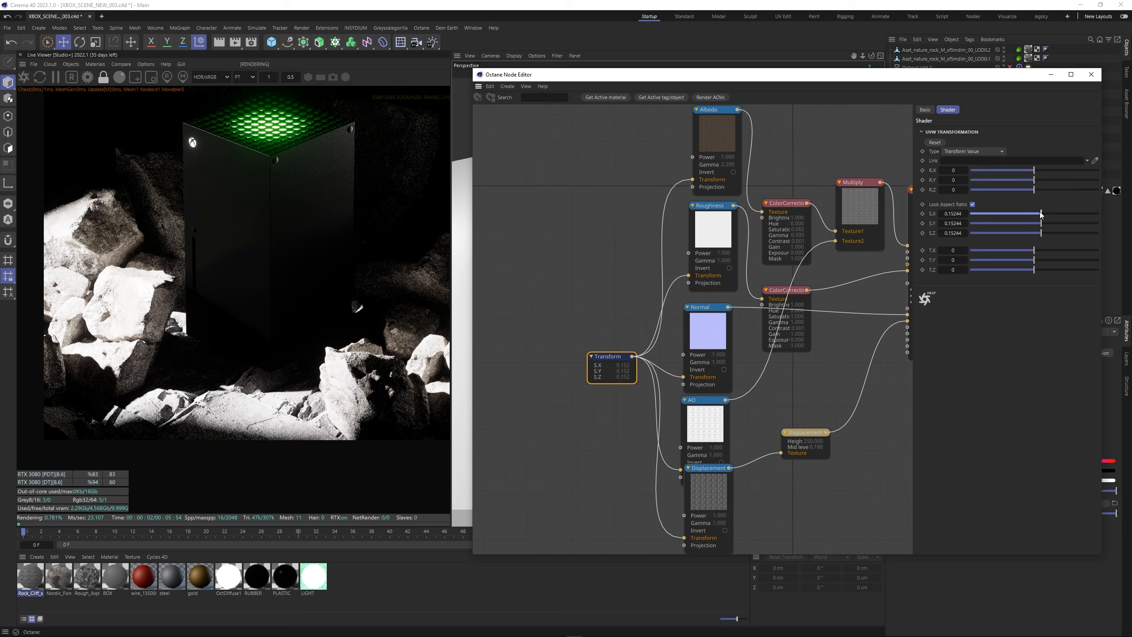
drag(345, 365, 353, 297)
scroll(353, 297, up, 9)
drag(365, 449, 350, 321)
Set the Rock_Cliff displacement mid level to about 0.205 and check the ground around the console's base.
click(813, 429)
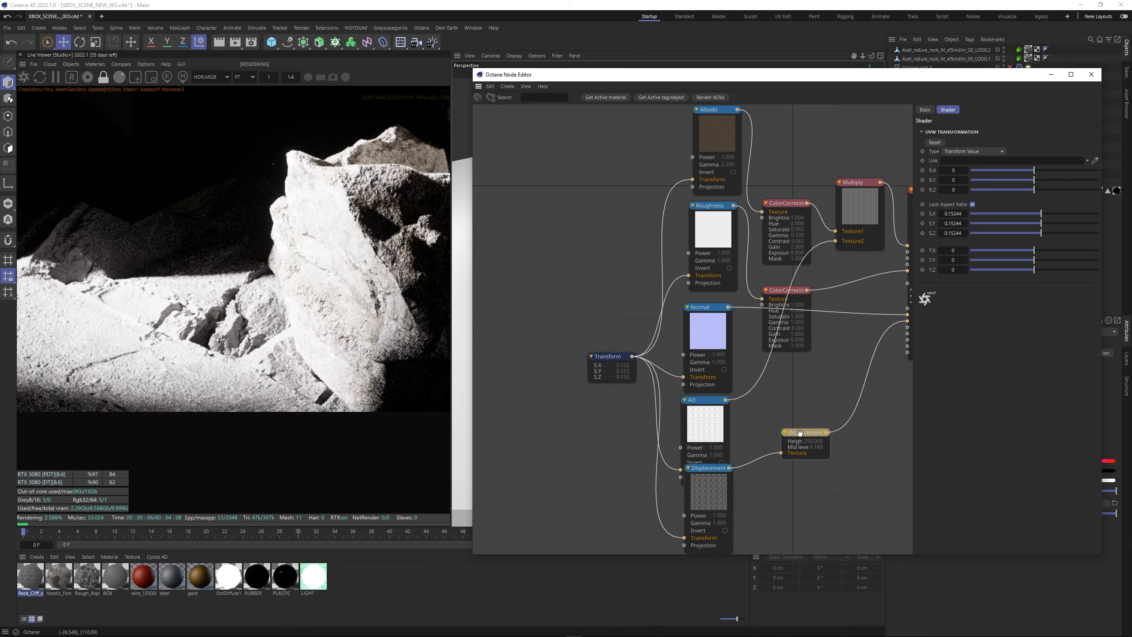
click(1023, 193)
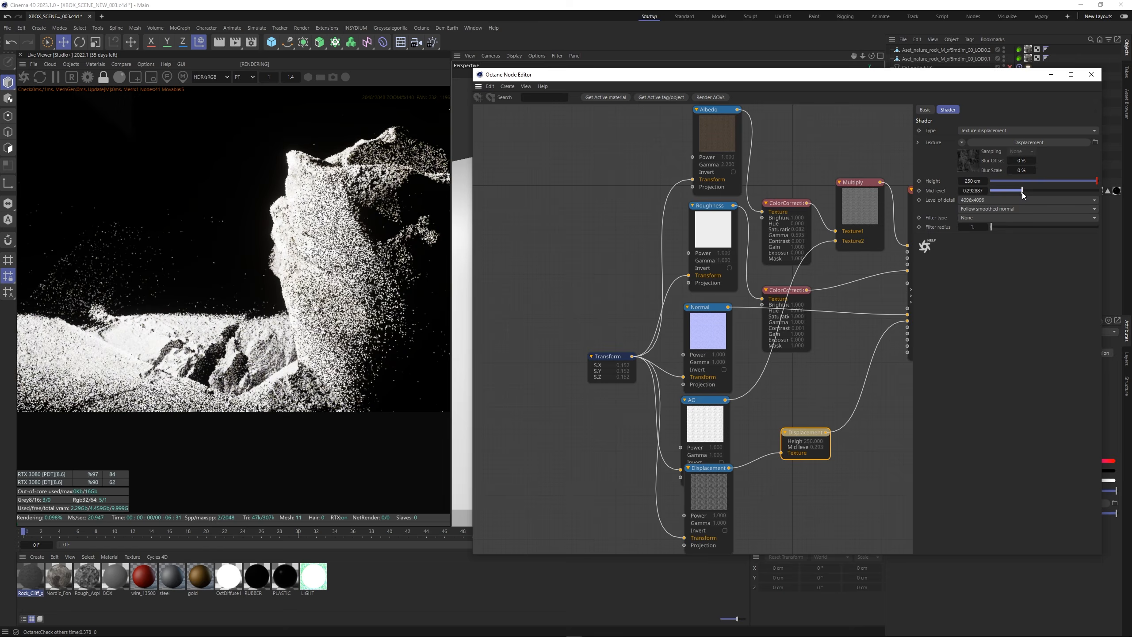
drag(1023, 193, 997, 195)
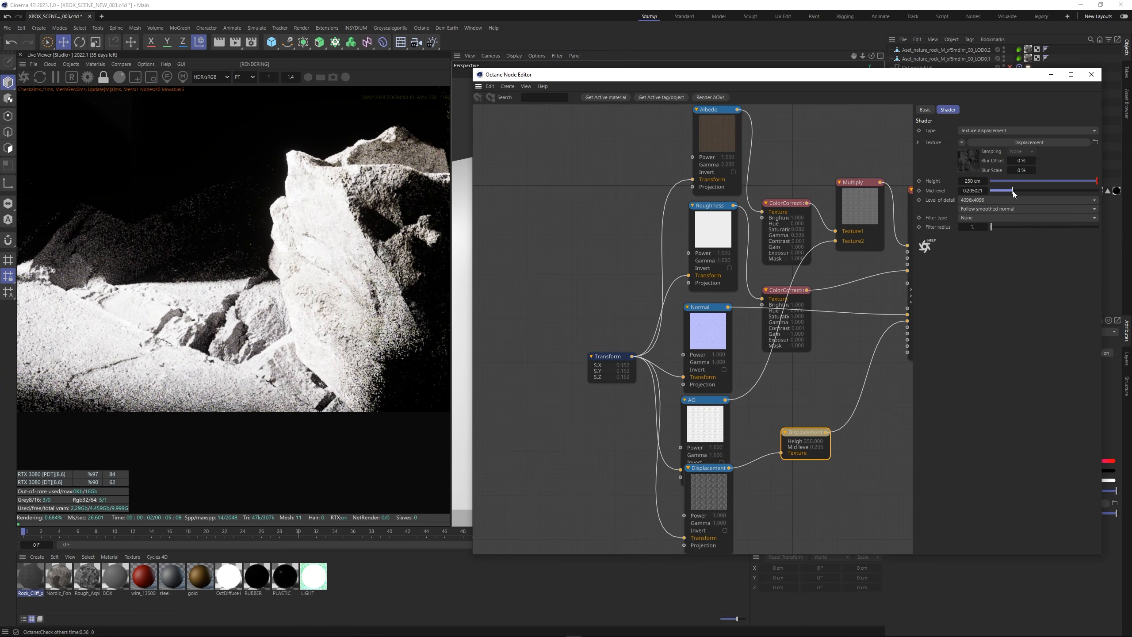
drag(172, 195, 324, 415)
scroll(249, 370, down, 3)
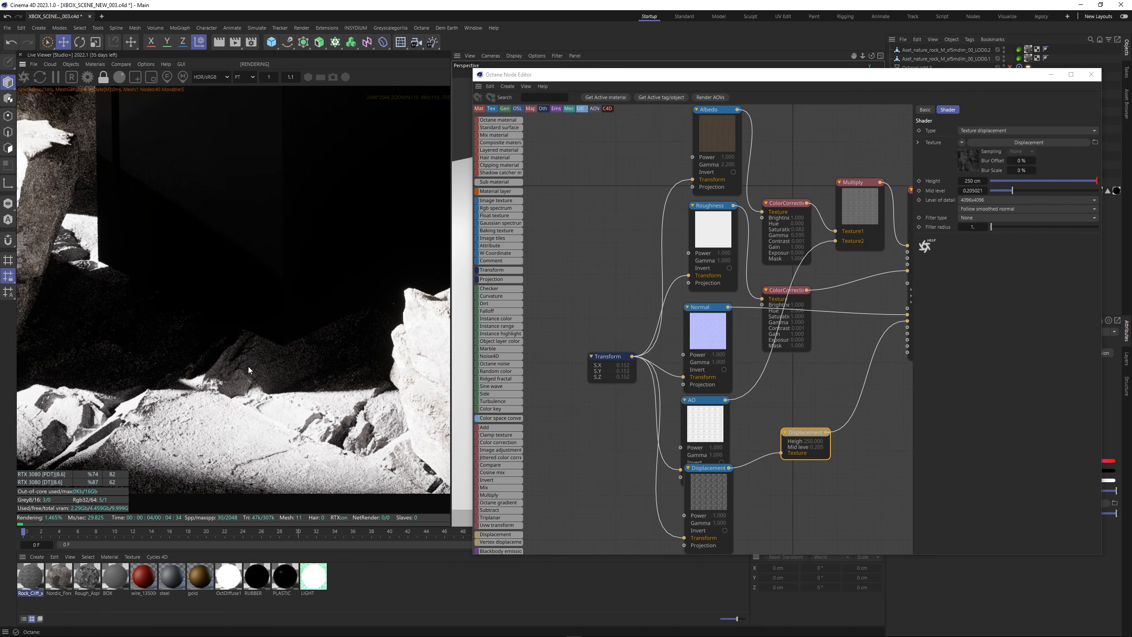
drag(263, 230, 280, 346)
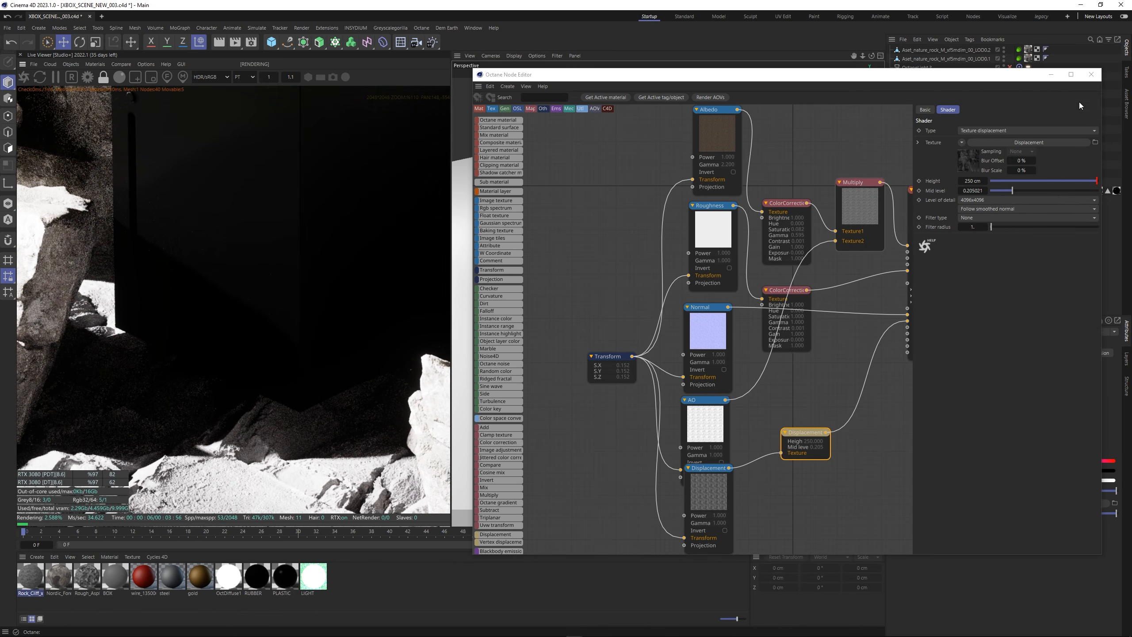
Duplicate the ground plane without its rock material and resize the copy to about 277 by 282 cm under the console.
click(1050, 75)
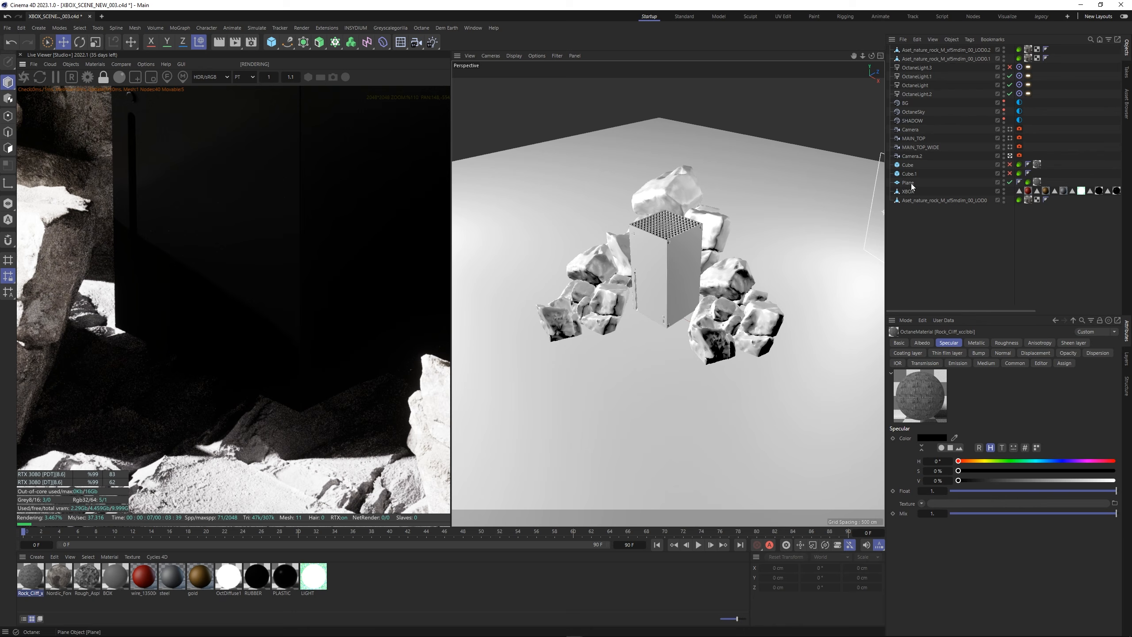
ctrl+drag(911, 189, 912, 189)
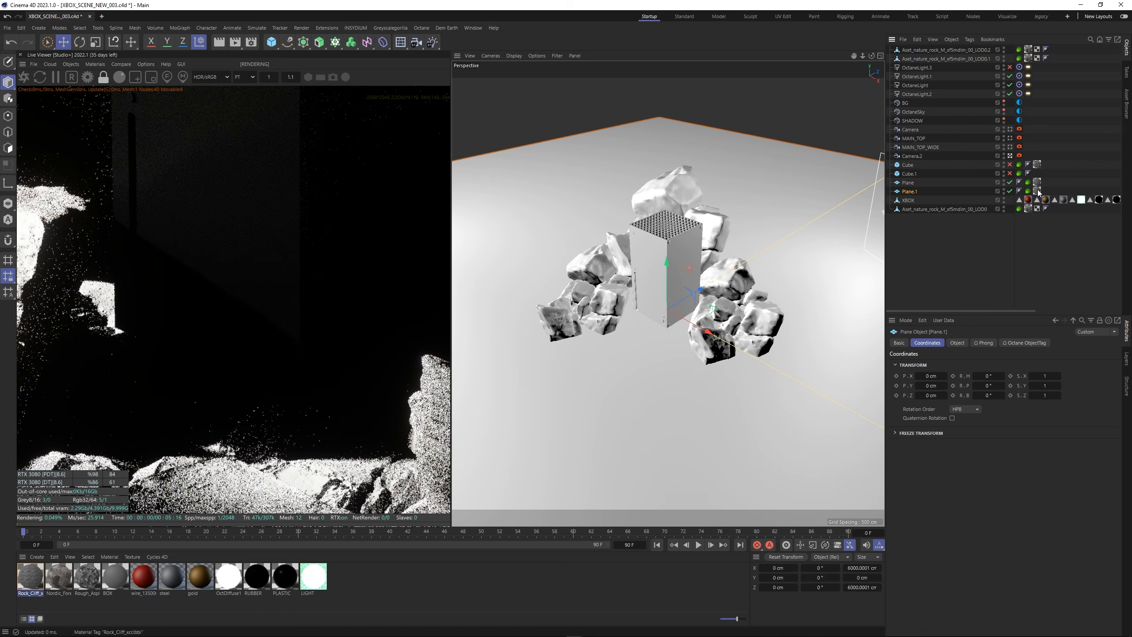
click(959, 343)
double_click(955, 363)
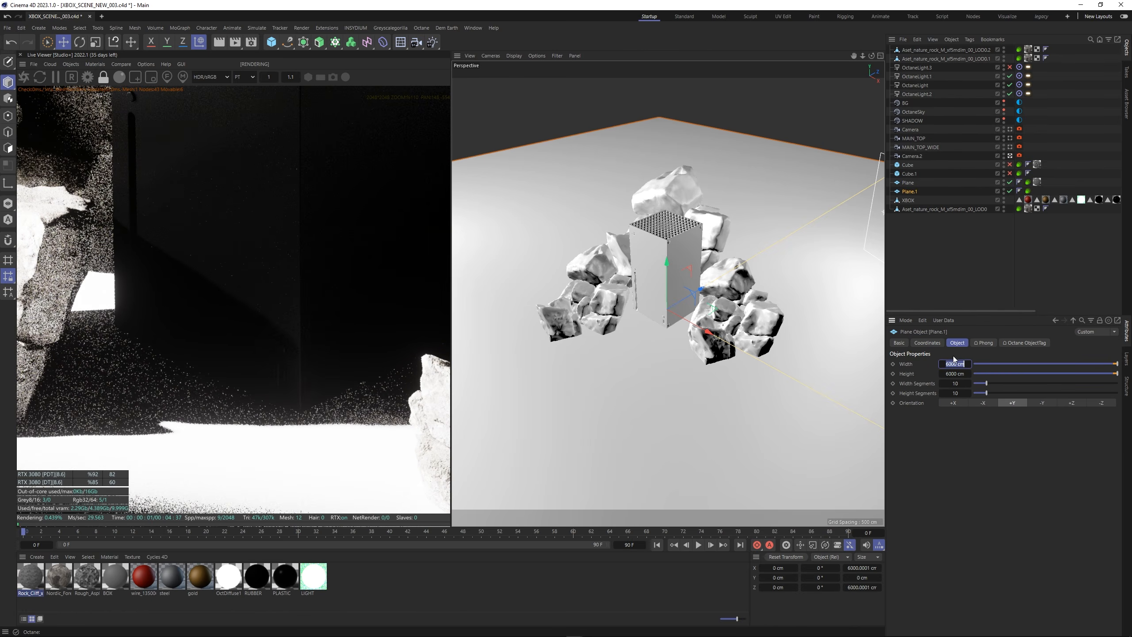
text(50)
key(Tab)
text(50)
key(Return)
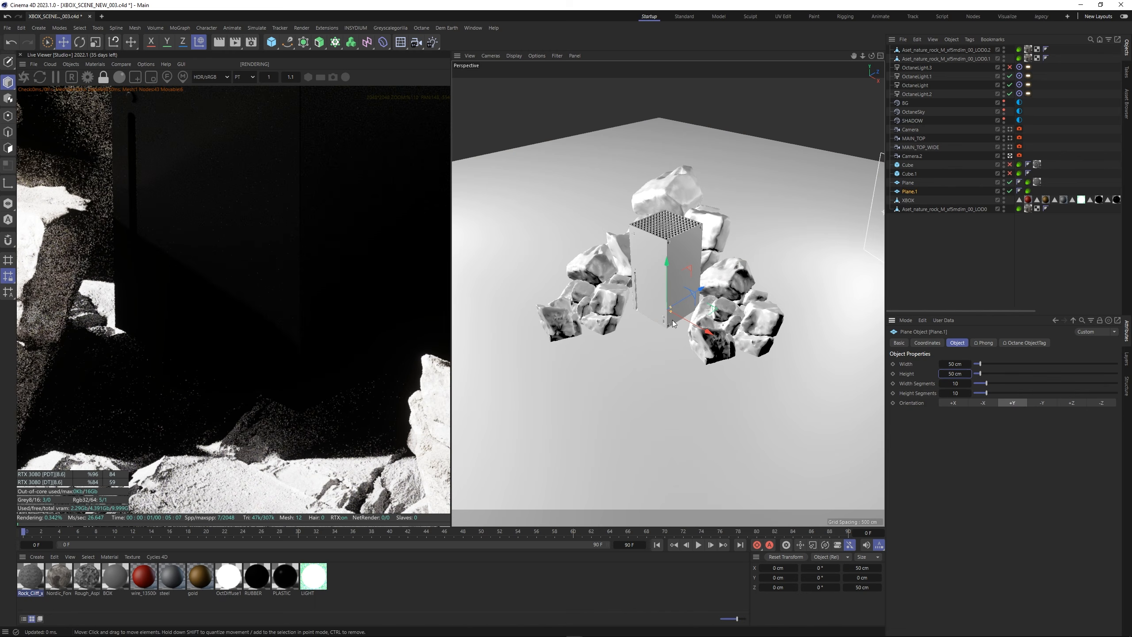
drag(689, 322, 691, 324)
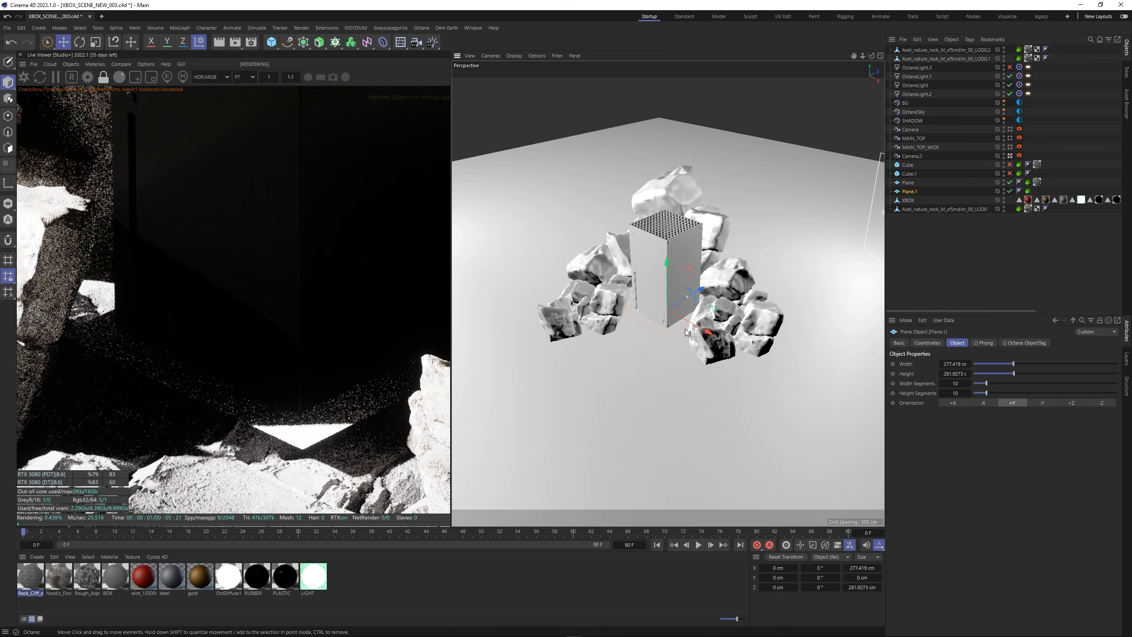
Set the Rock_Cliff displacement mid level to about 0.075.
click(94, 64)
click(101, 85)
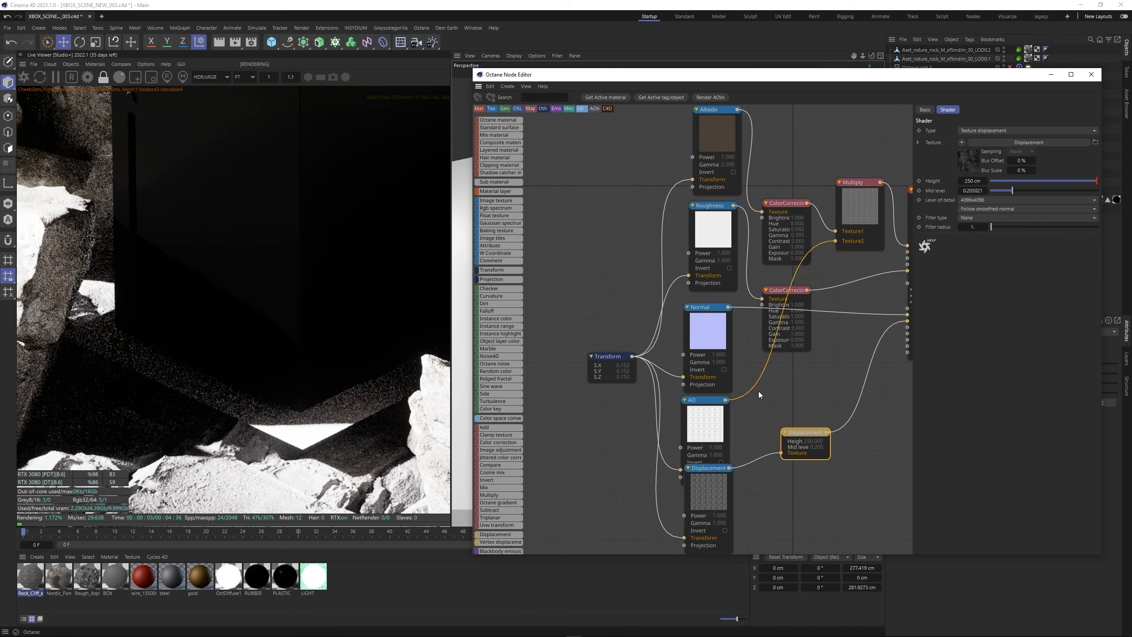
drag(1022, 192, 1000, 195)
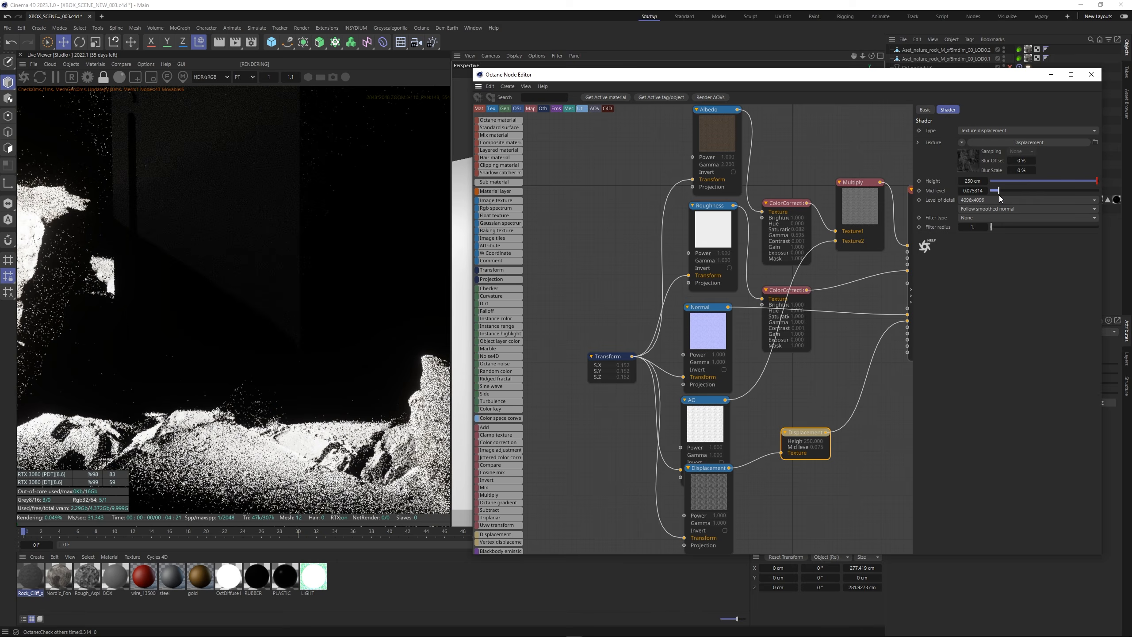
Set the Rock_Cliff transform's X translation to about -0.021, readjust the displacement mid level to about 0.075, and check the render.
click(610, 357)
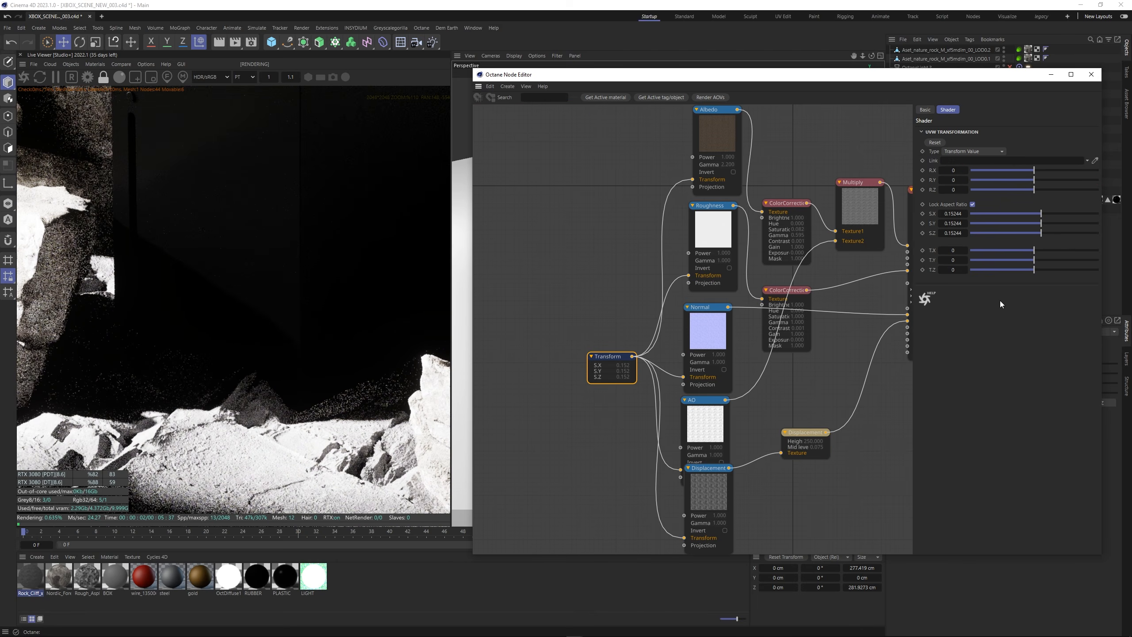
drag(1037, 251, 1023, 248)
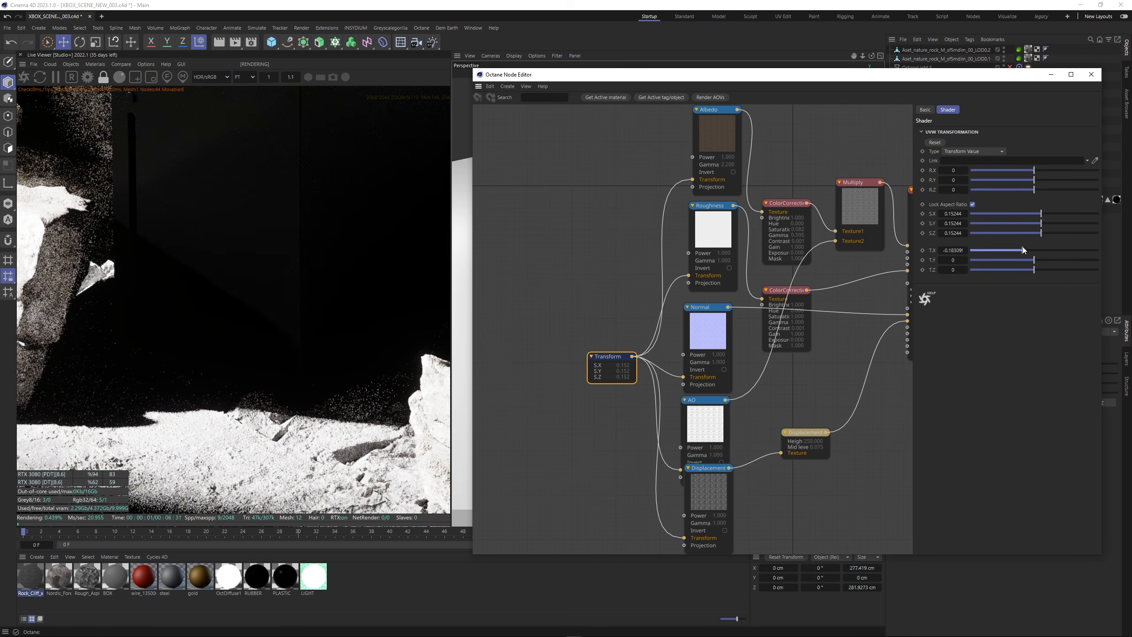
click(810, 432)
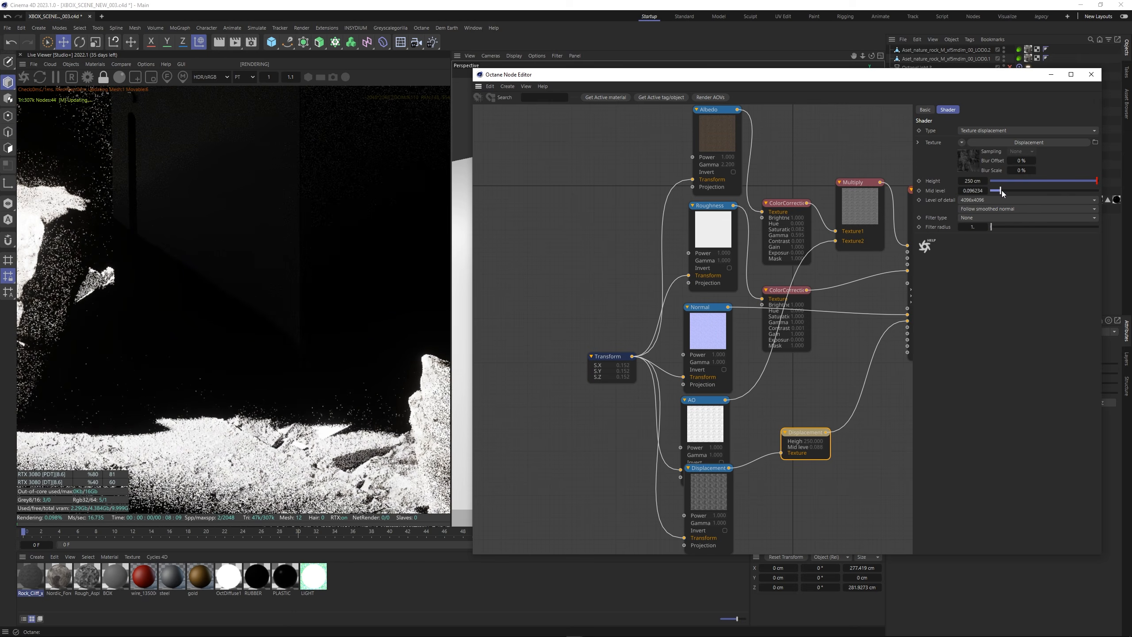
drag(1002, 193, 1000, 191)
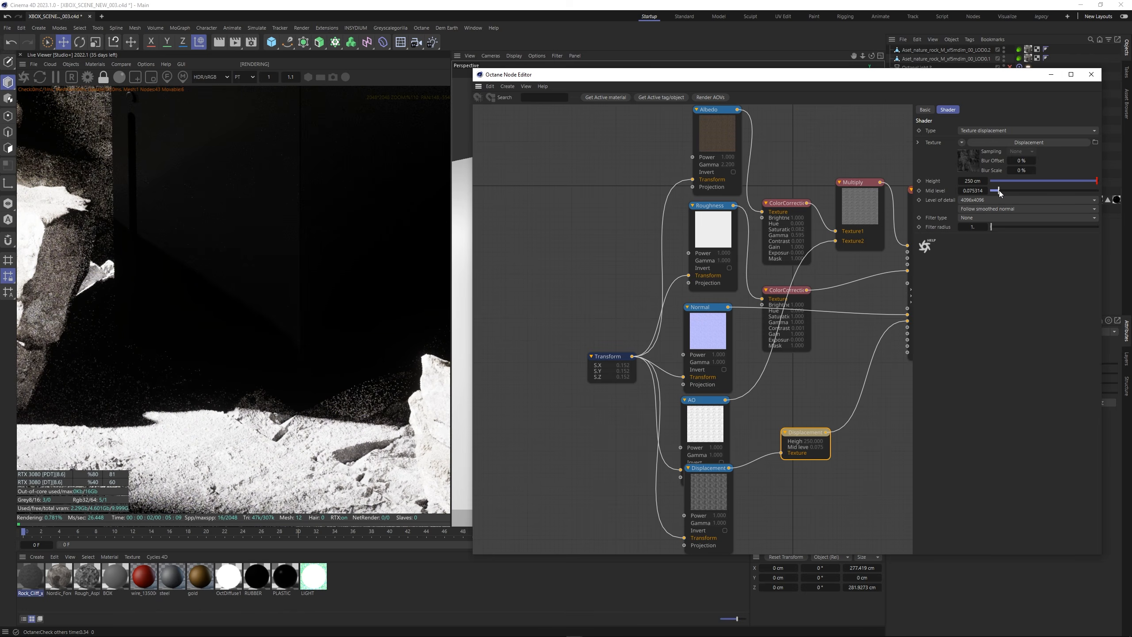
click(610, 362)
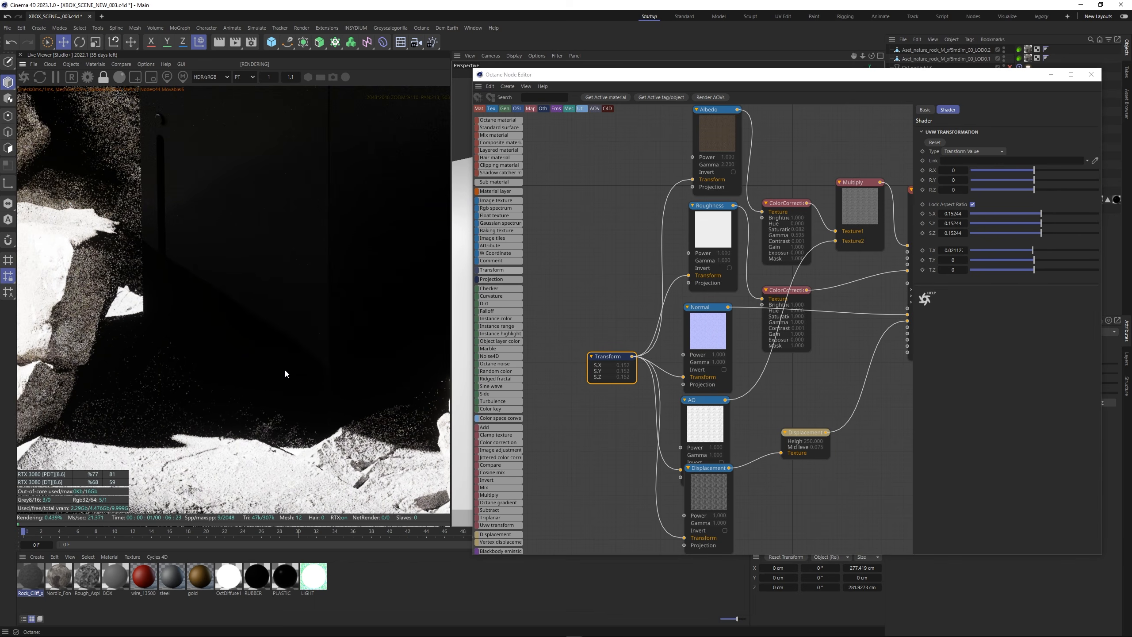
scroll(286, 374, down, 5)
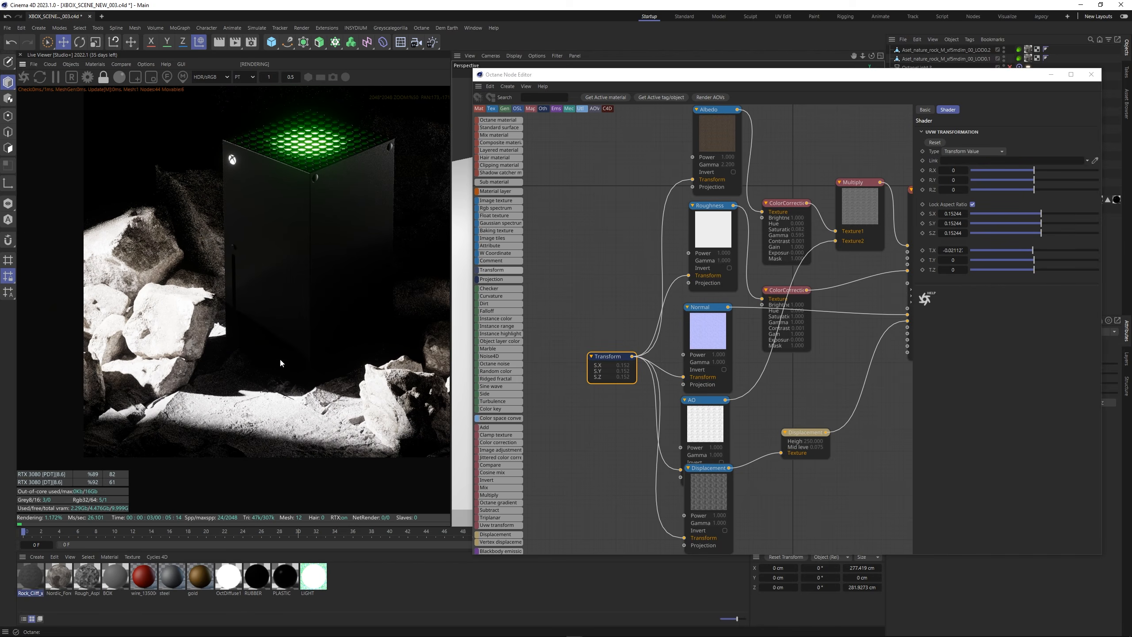
scroll(313, 394, down, 1)
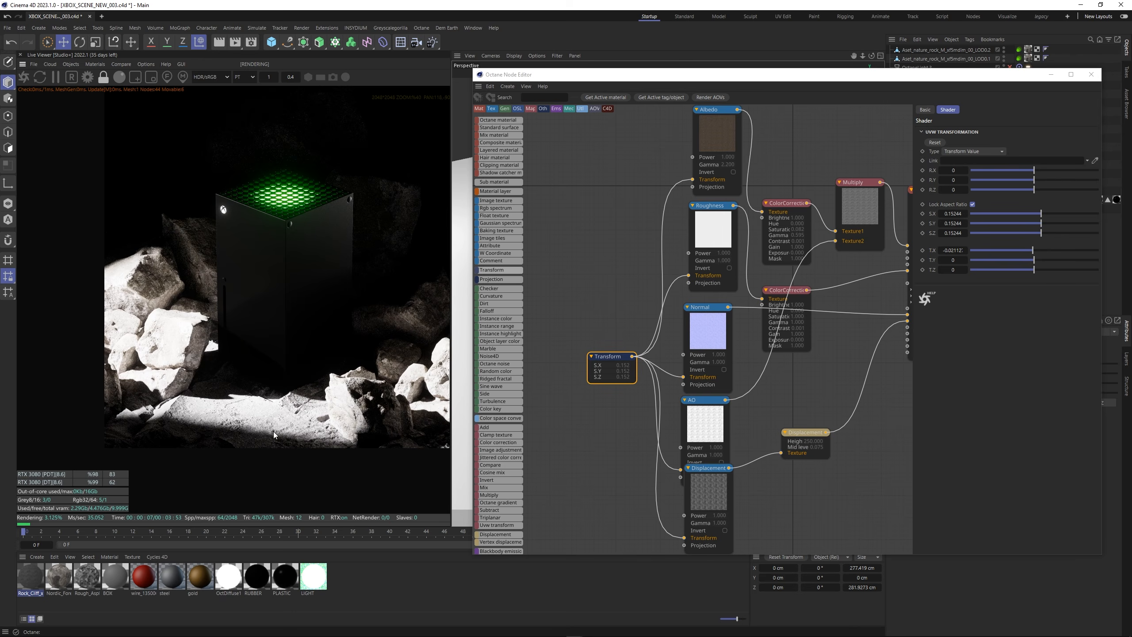
Set the Nordic_Forest rock material's albedo color correction gamma to about 0.851 and close the node editor.
click(68, 580)
click(734, 153)
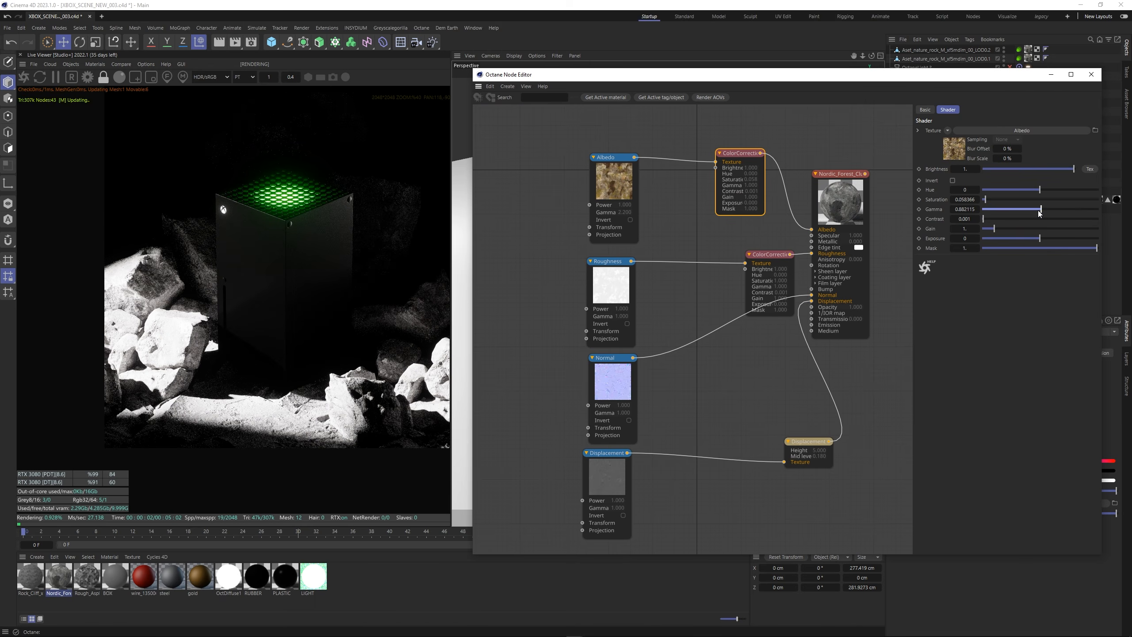
drag(1039, 212, 1038, 213)
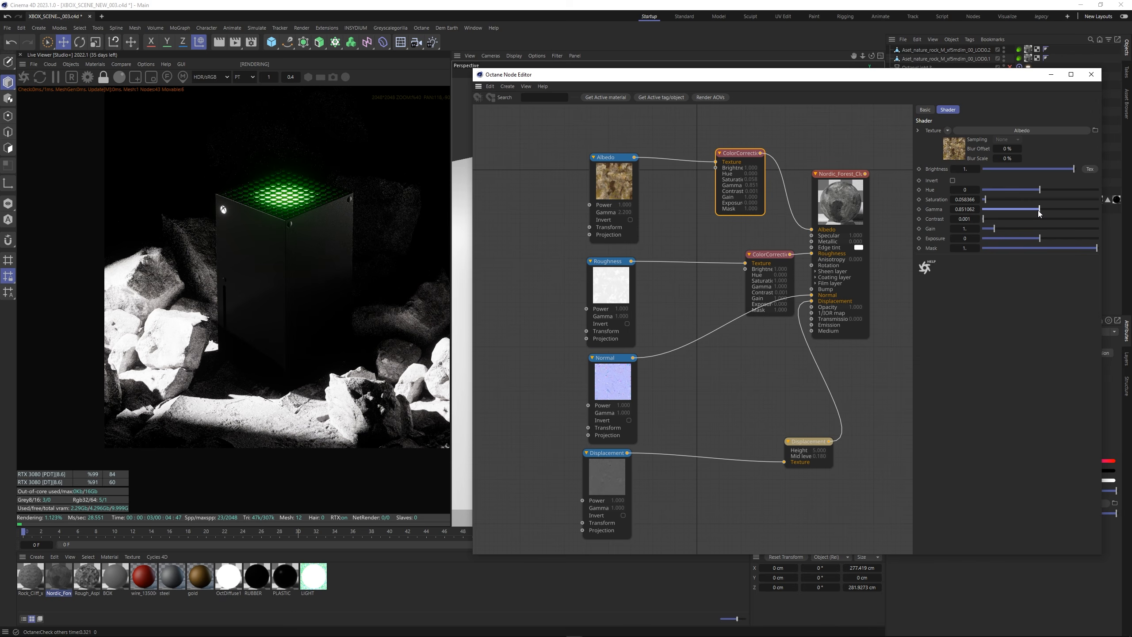
click(1091, 75)
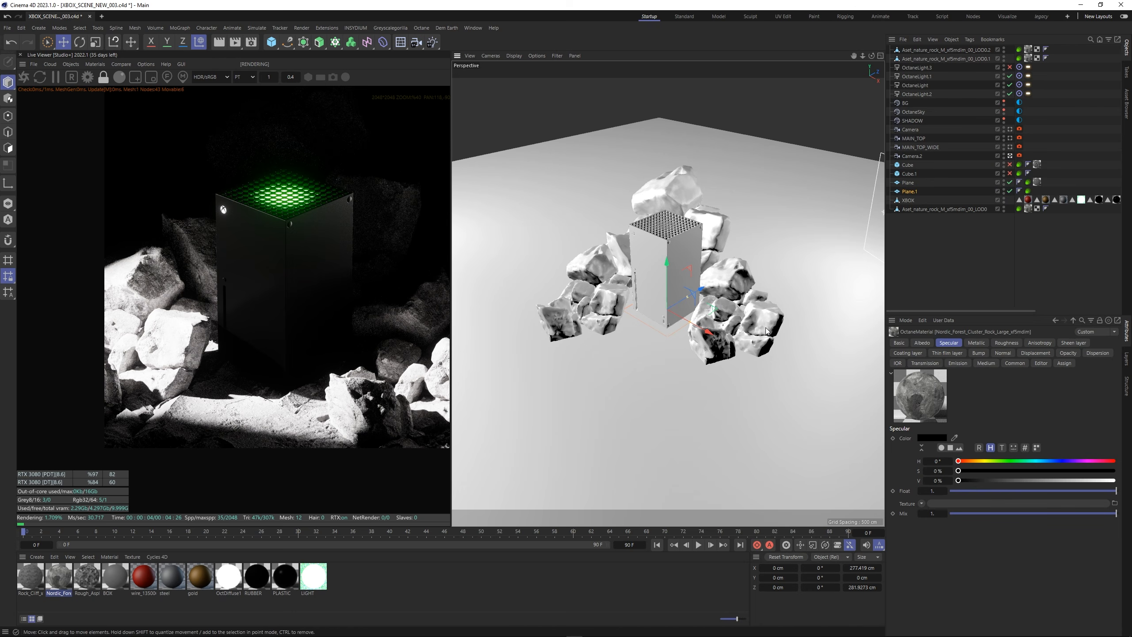
Try to rotate the rock cluster in front of the console's right side about its vertical axis, and undo the rotation.
click(728, 353)
key(r)
drag(741, 349, 734, 350)
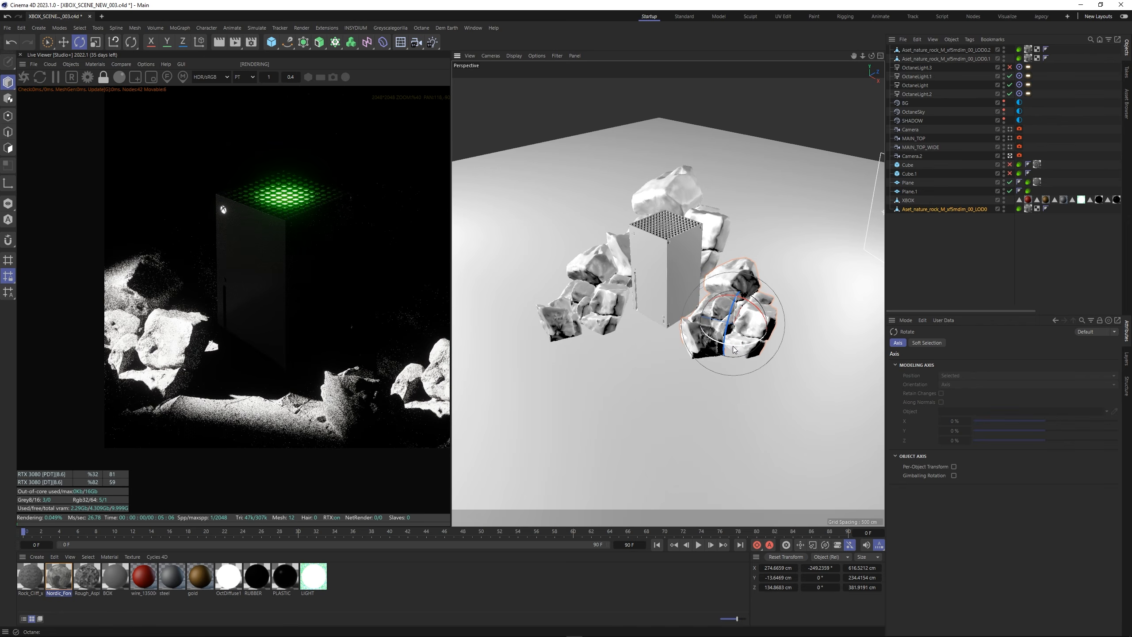
key(ctrl+z)
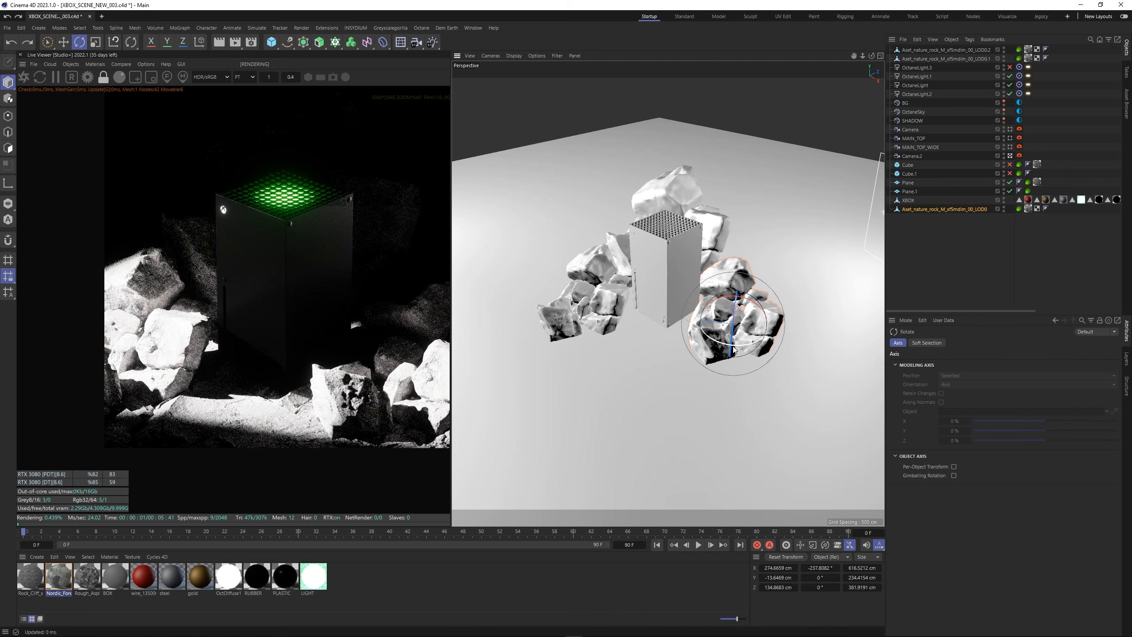
Move the selected rock cluster along Z to about 103.7 cm and check its placement in the render.
key(e)
drag(737, 333, 740, 326)
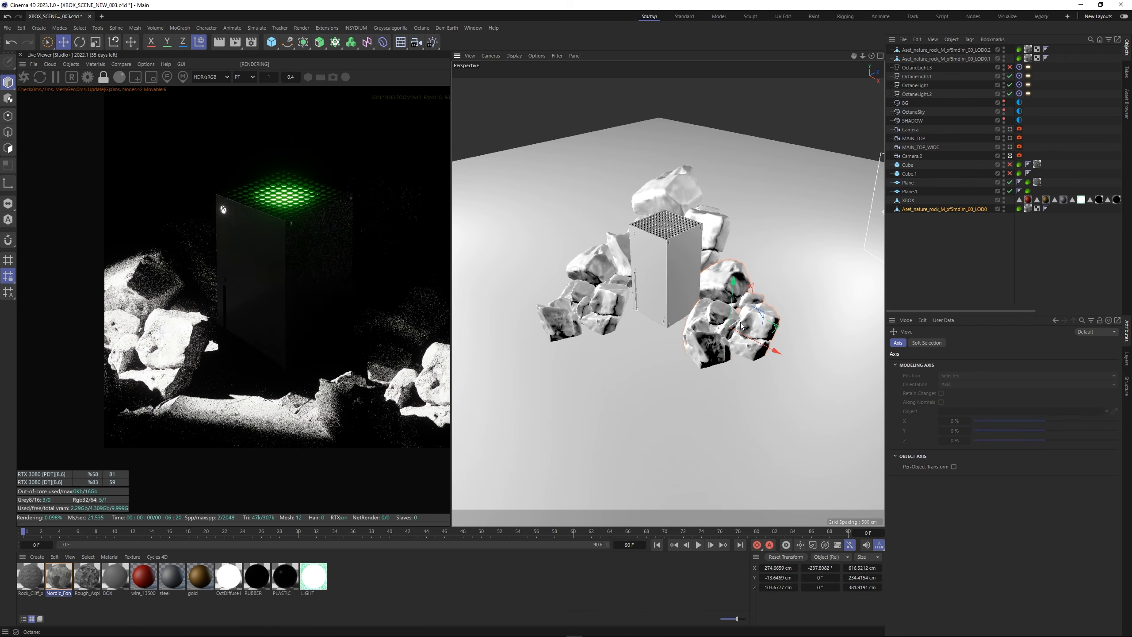
scroll(292, 393, down, 3)
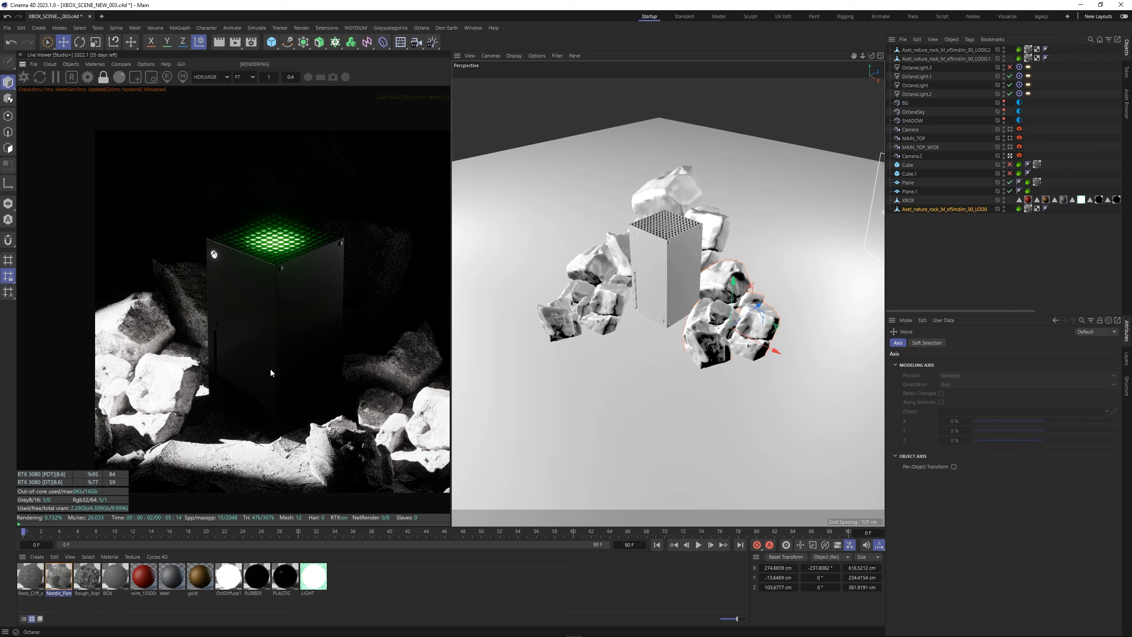
scroll(285, 348, up, 1)
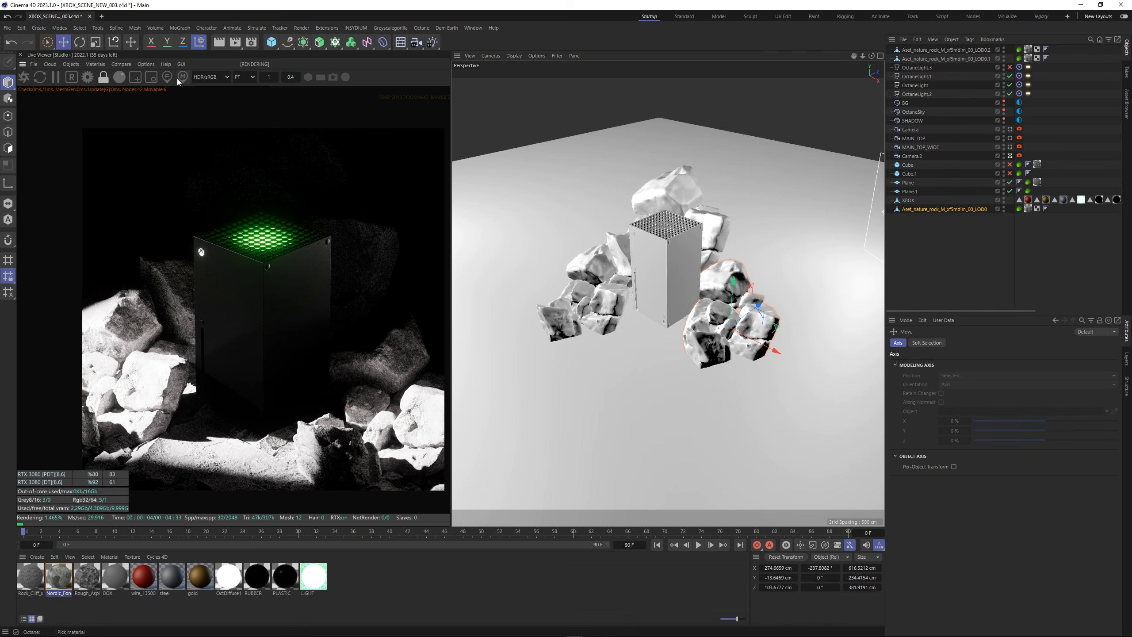
Set Camera.2's depth of field aperture to about 3.2 cm and its aperture aspect ratio to 2.
click(1020, 155)
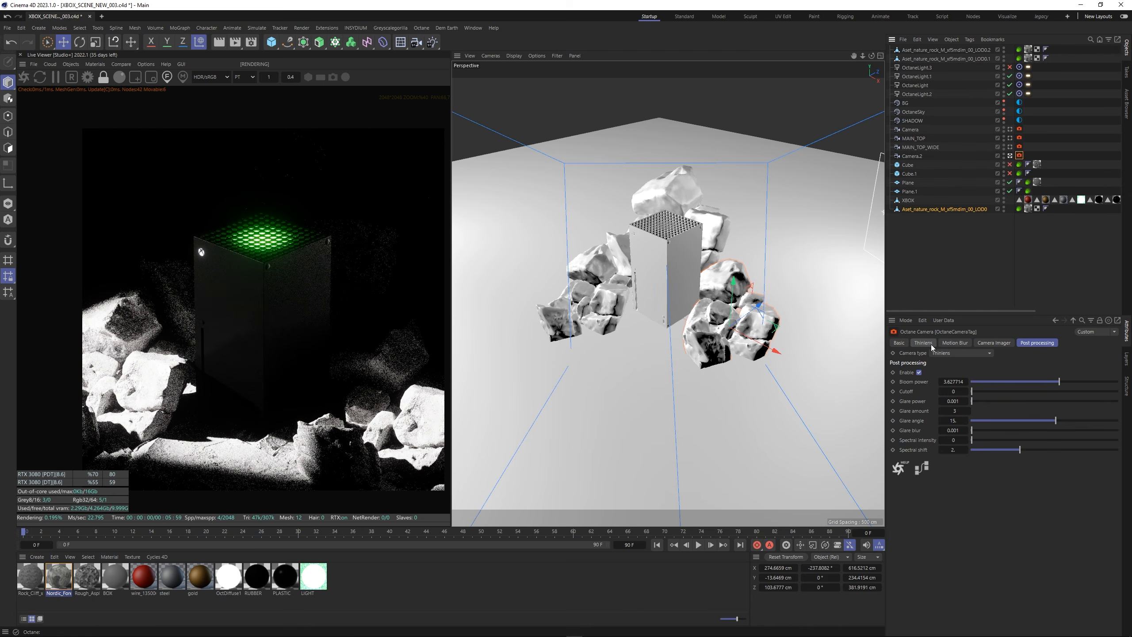
click(909, 422)
drag(1018, 453, 1091, 452)
click(970, 461)
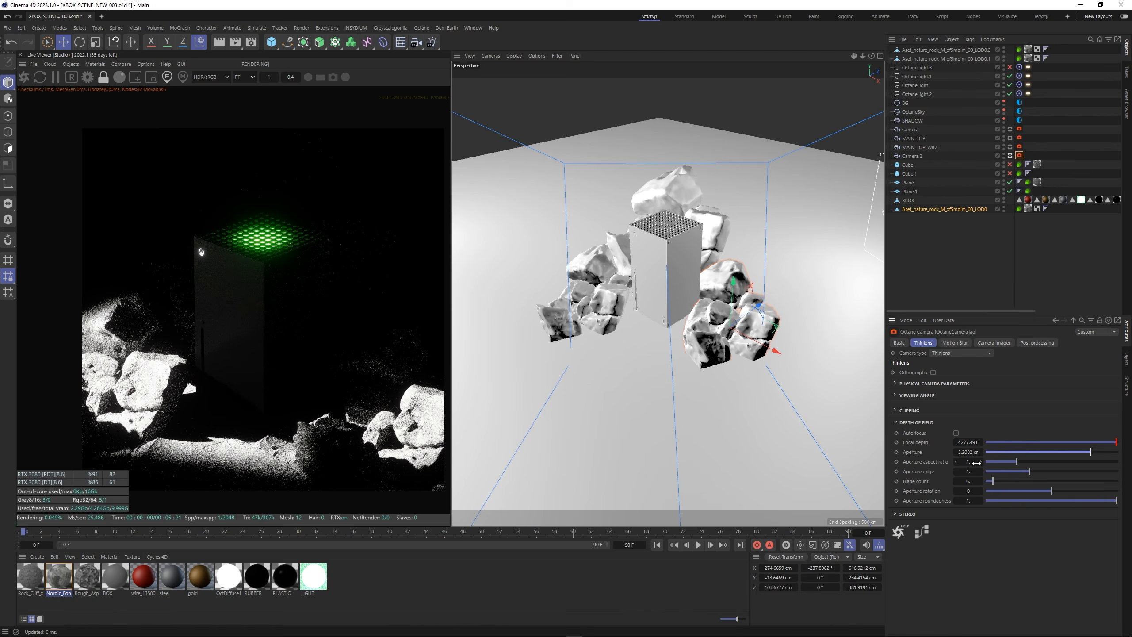
text(2)
Set the camera's aperture edge to 3 and aperture roundness to 0.008, and save the scene.
click(970, 471)
text(3)
click(970, 500)
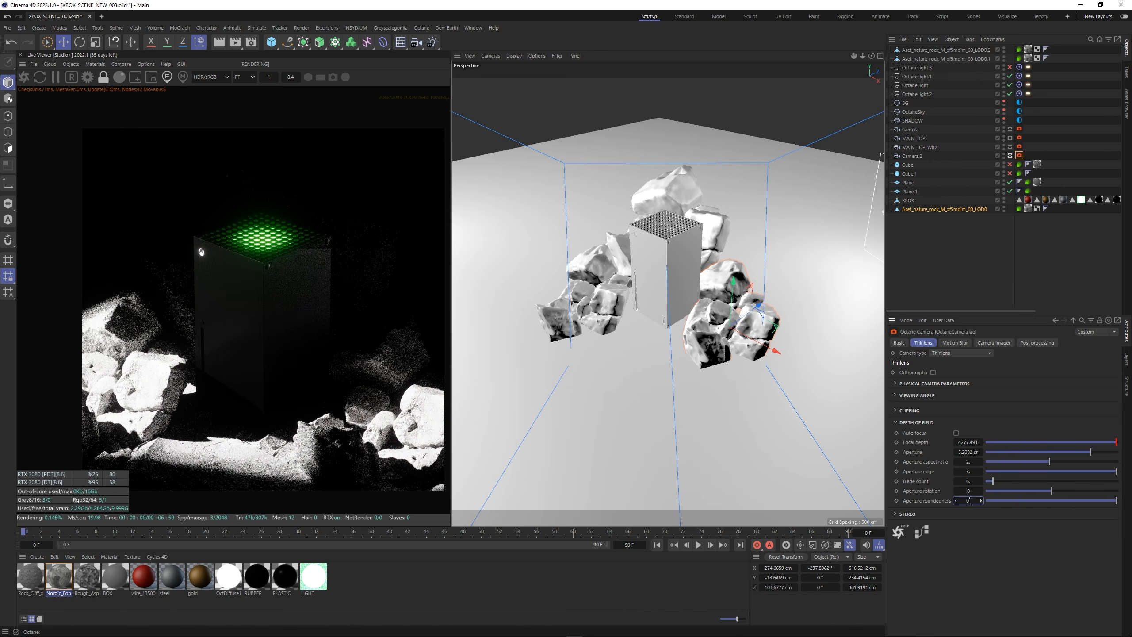
text(0.098)
key(Return)
key(ctrl+s)
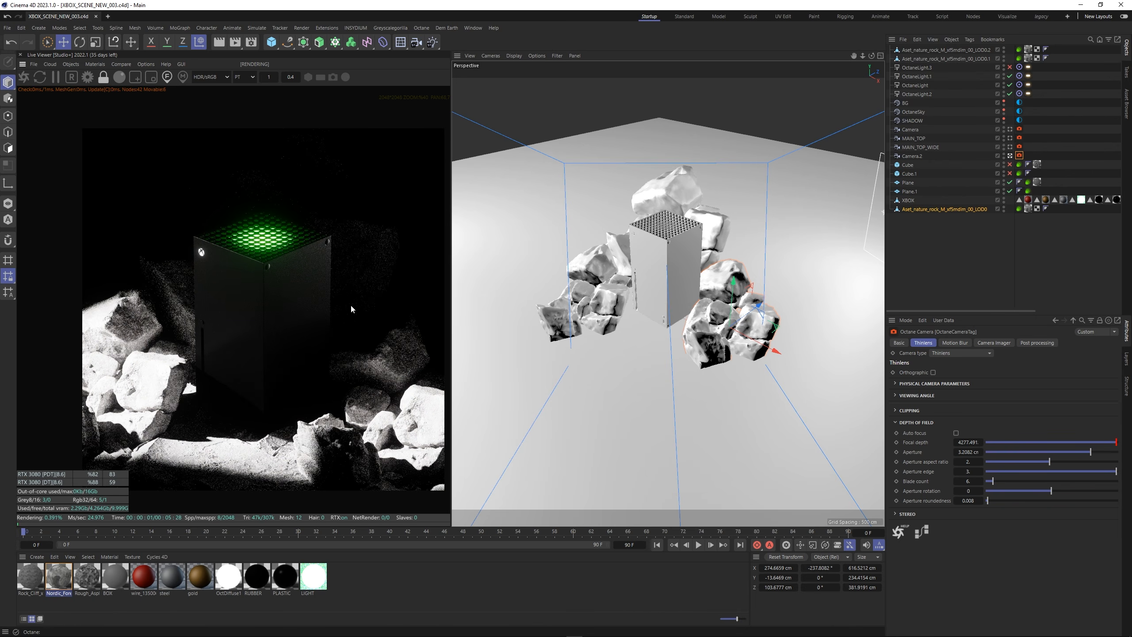
scroll(228, 304, down, 1)
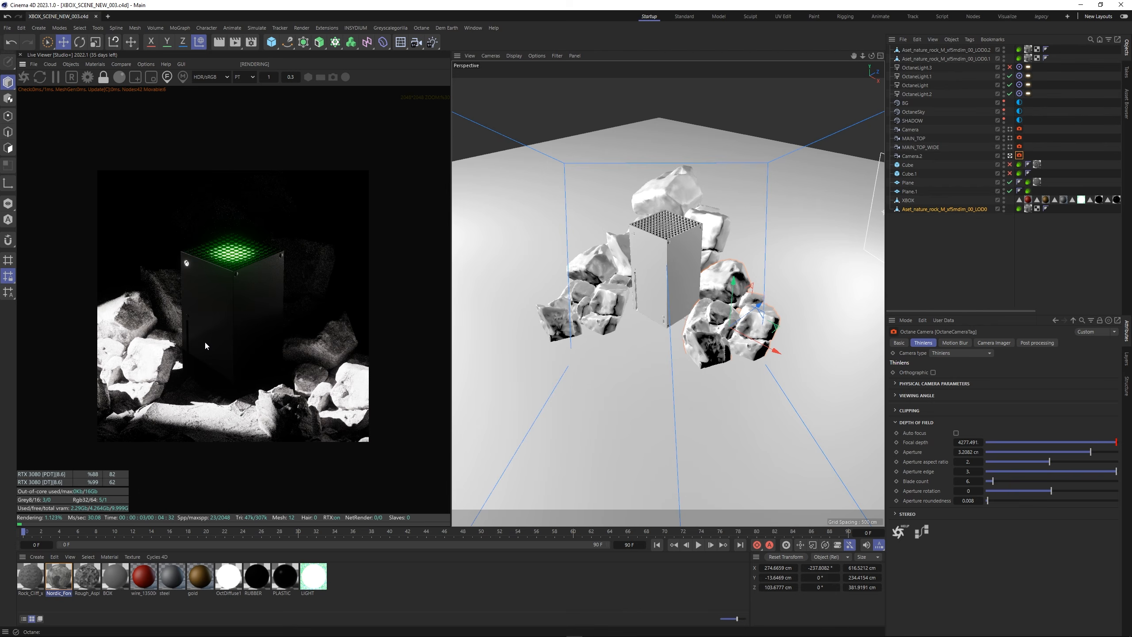
Create an instance of the rock cluster behind the console, then move and rotate it into place behind the console's right side.
scroll(205, 346, up, 1)
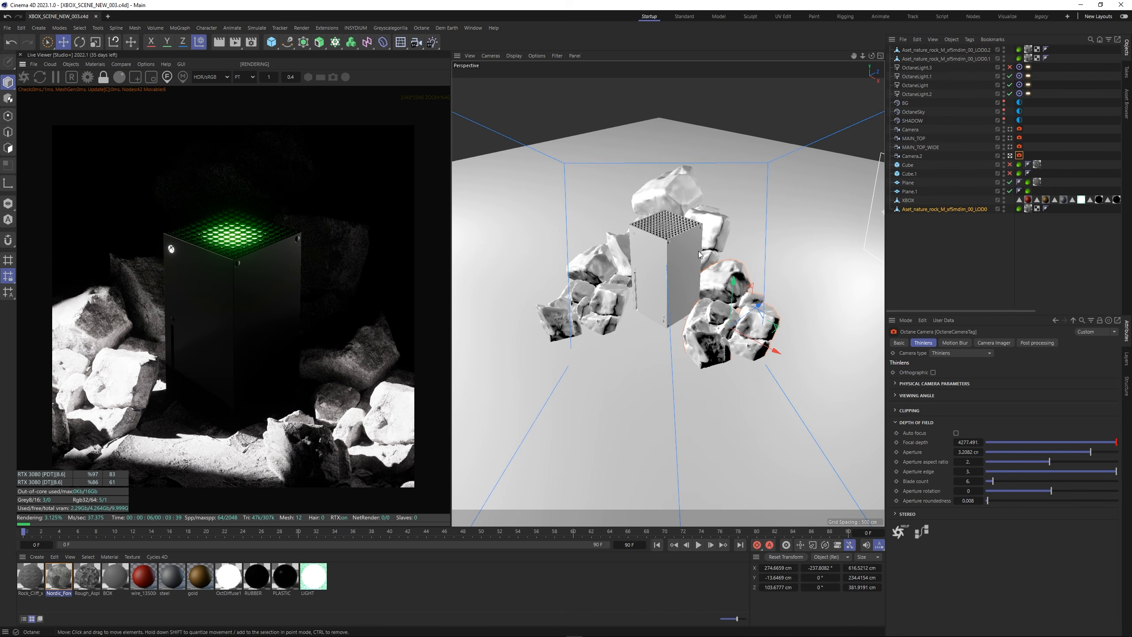
click(717, 223)
click(303, 42)
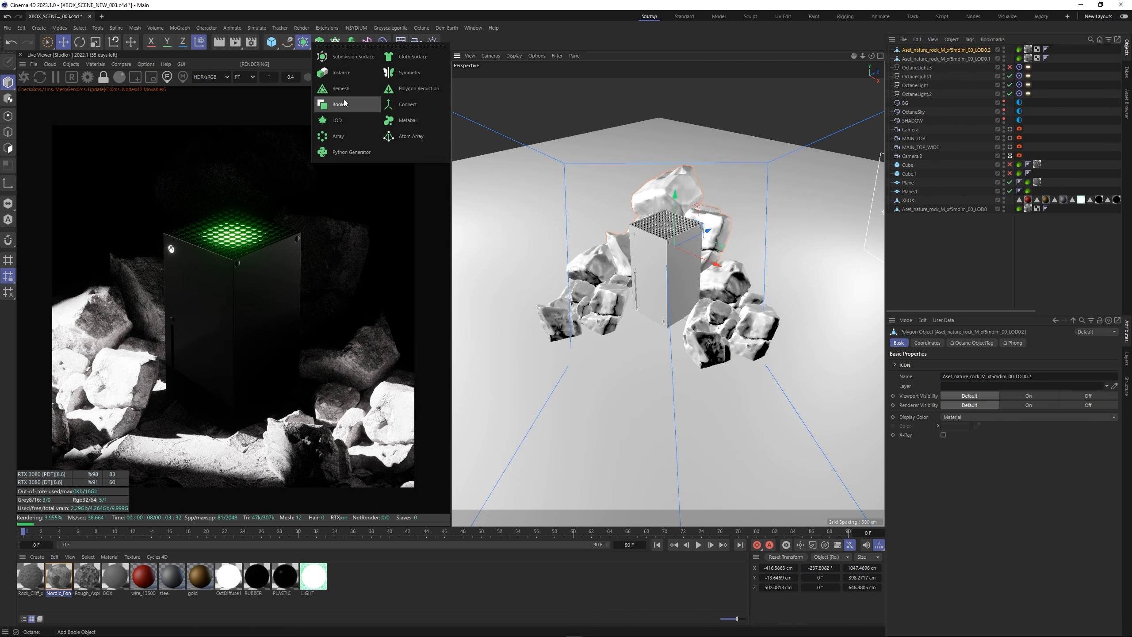
click(357, 78)
drag(738, 241, 779, 258)
key(r)
key(e)
drag(760, 214, 711, 243)
key(r)
key(e)
Duplicate the rock instance to the console's left rear, rotate it to a heading of about 305°, and lower it to Y about -53 cm.
drag(778, 214, 631, 211)
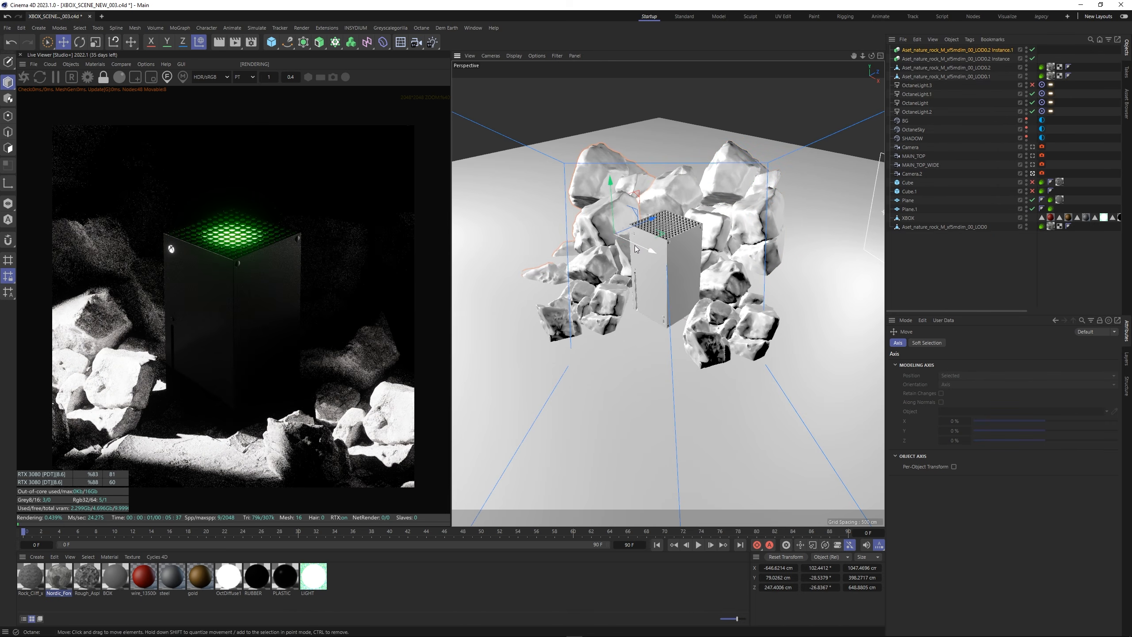
key(r)
drag(636, 249, 643, 277)
key(e)
drag(596, 179, 598, 199)
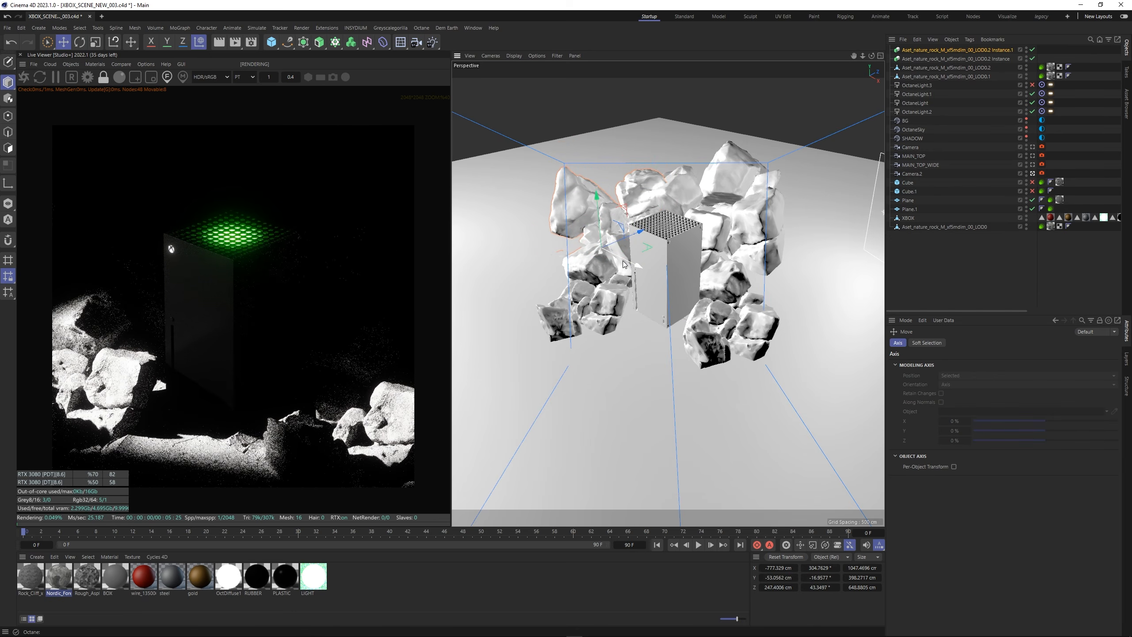
Shift the left rock instance to X about -914 cm and Z about 178 cm, rotate its heading to about 313°, and check the render.
drag(624, 264, 610, 259)
middle_drag(201, 263, 207, 309)
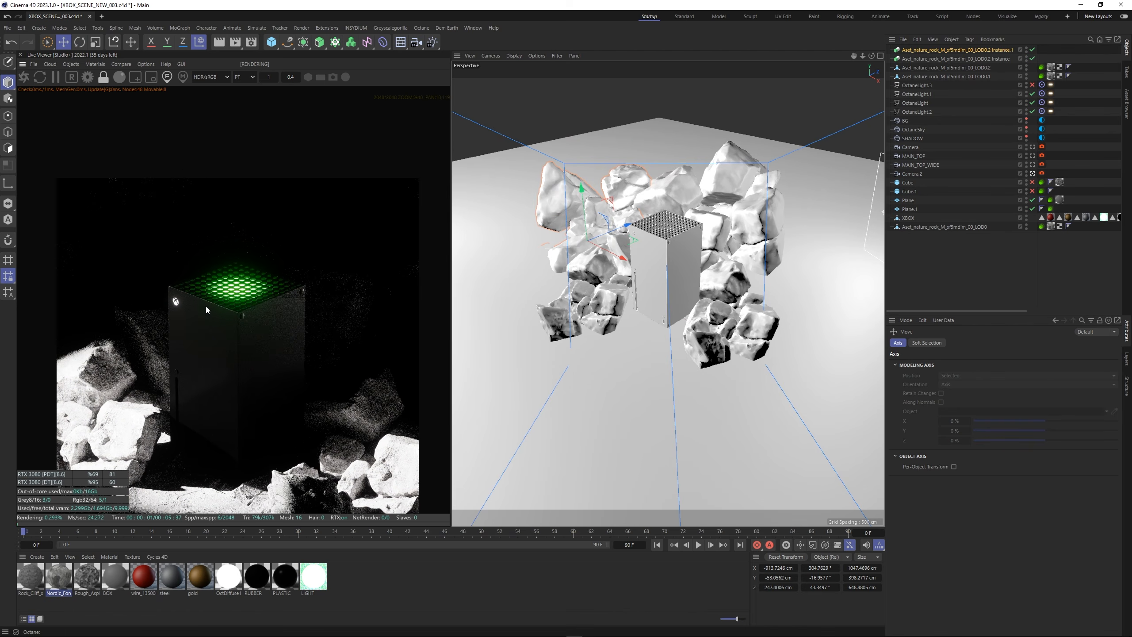
drag(625, 225, 582, 241)
key(r)
middle_drag(182, 409, 192, 363)
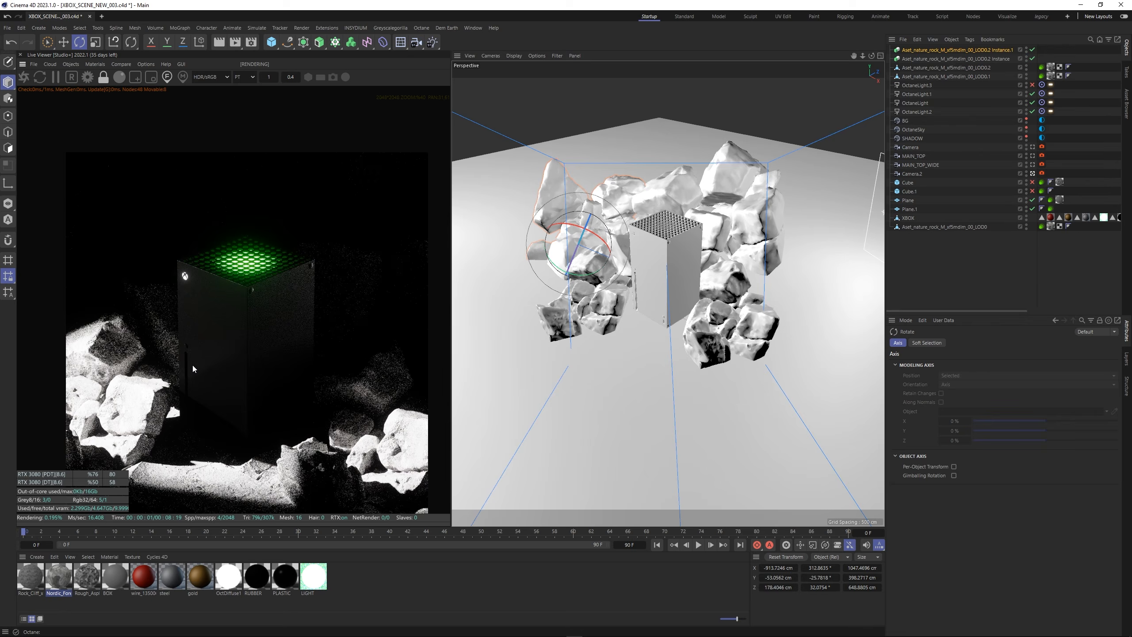
scroll(212, 343, down, 2)
scroll(241, 324, down, 1)
scroll(240, 324, up, 2)
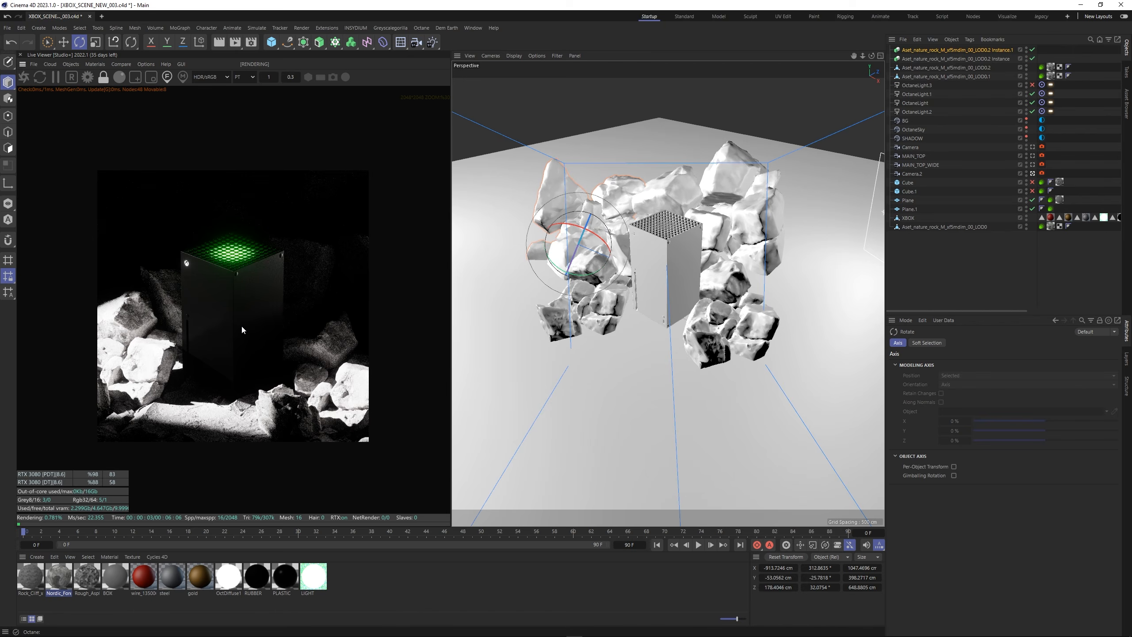
scroll(237, 348, up, 4)
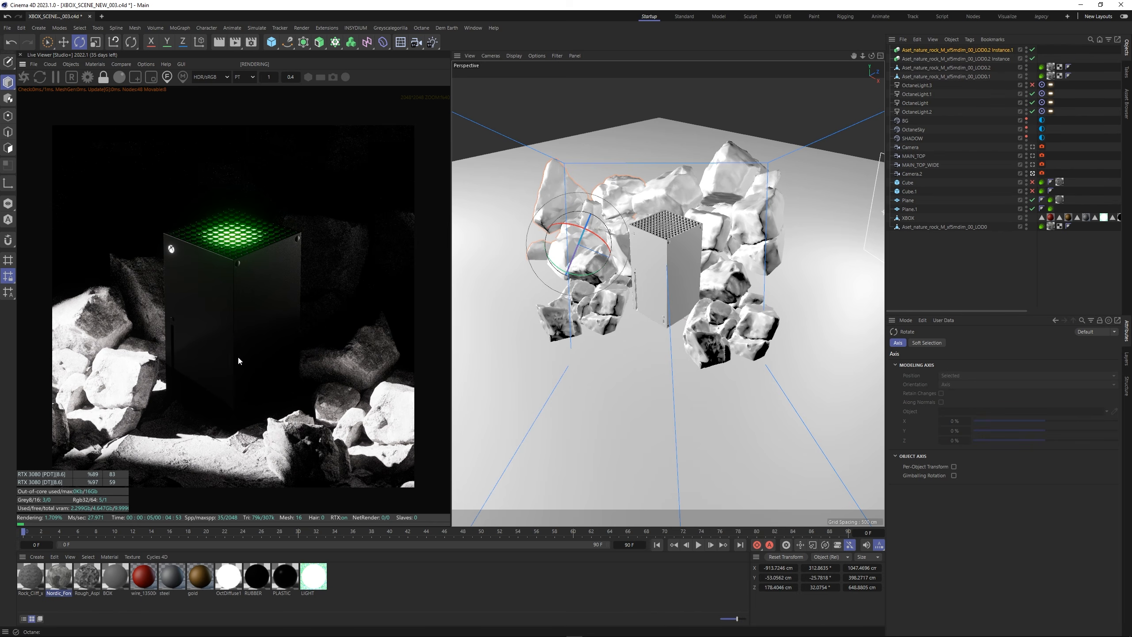
Move the rock cluster in front of the console's right side to Y about -2.8 cm and Z about 94.6 cm.
click(734, 330)
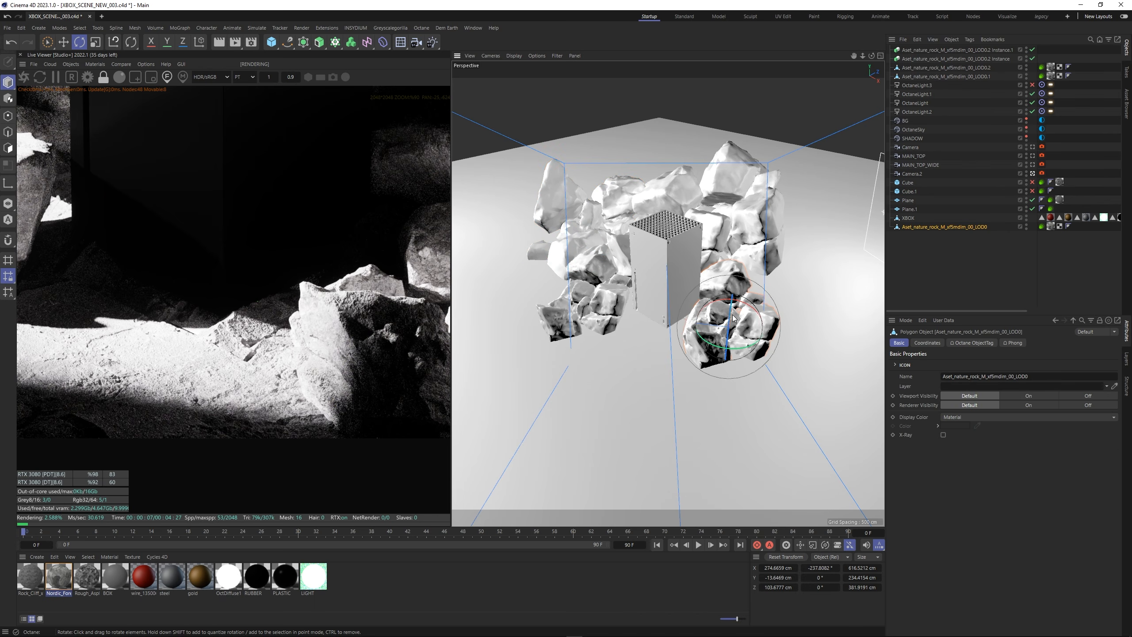
key(e)
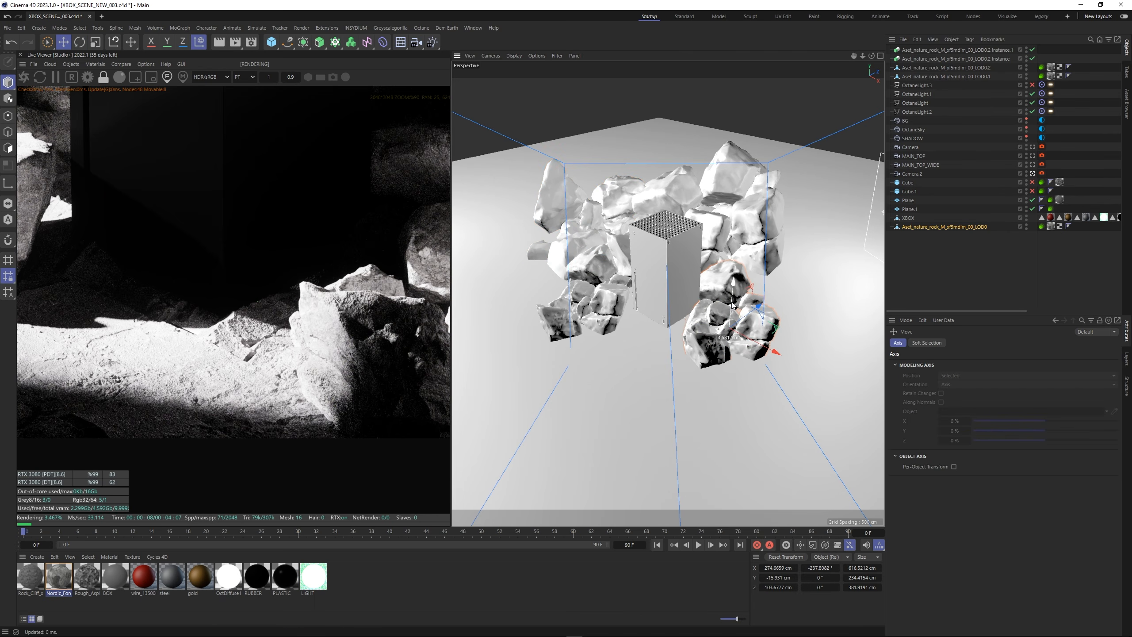
drag(733, 304, 733, 303)
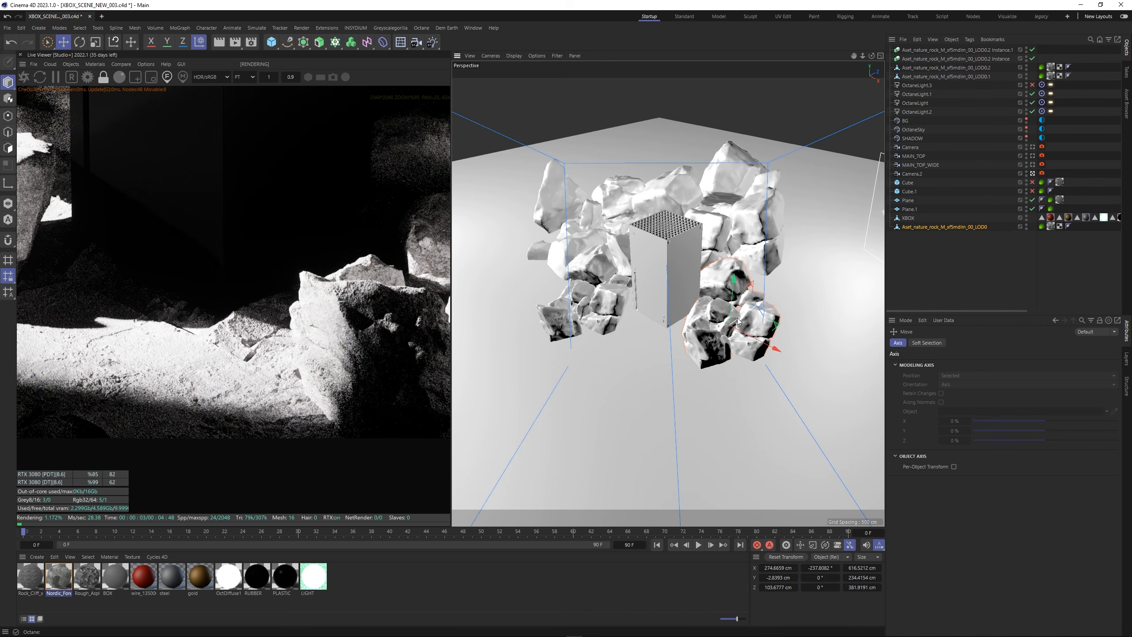
drag(736, 315, 741, 315)
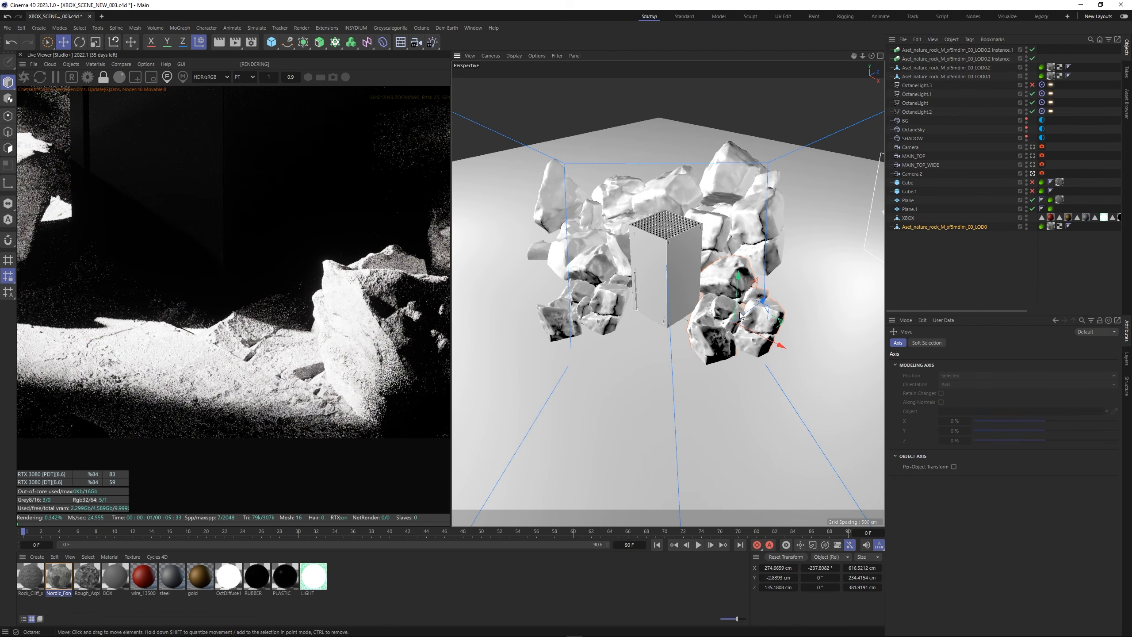
drag(747, 312, 740, 313)
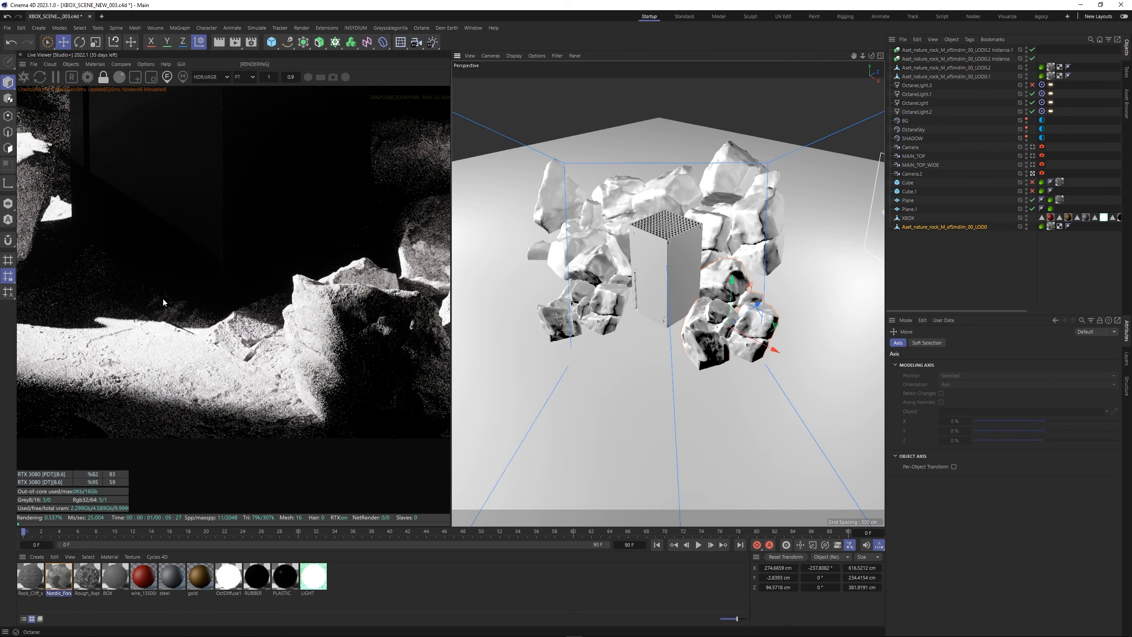
Open the Rock_Cliff material in the Octane Node Editor and set the albedo color correction's gamma to about 0.189.
click(92, 65)
click(102, 88)
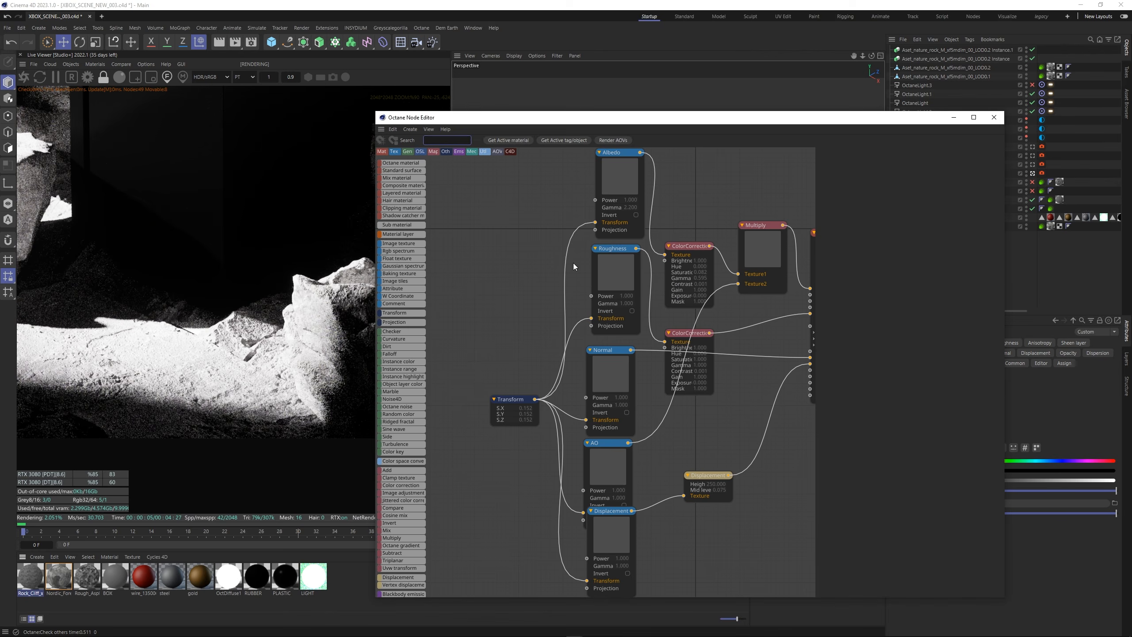
click(689, 250)
drag(933, 252, 922, 250)
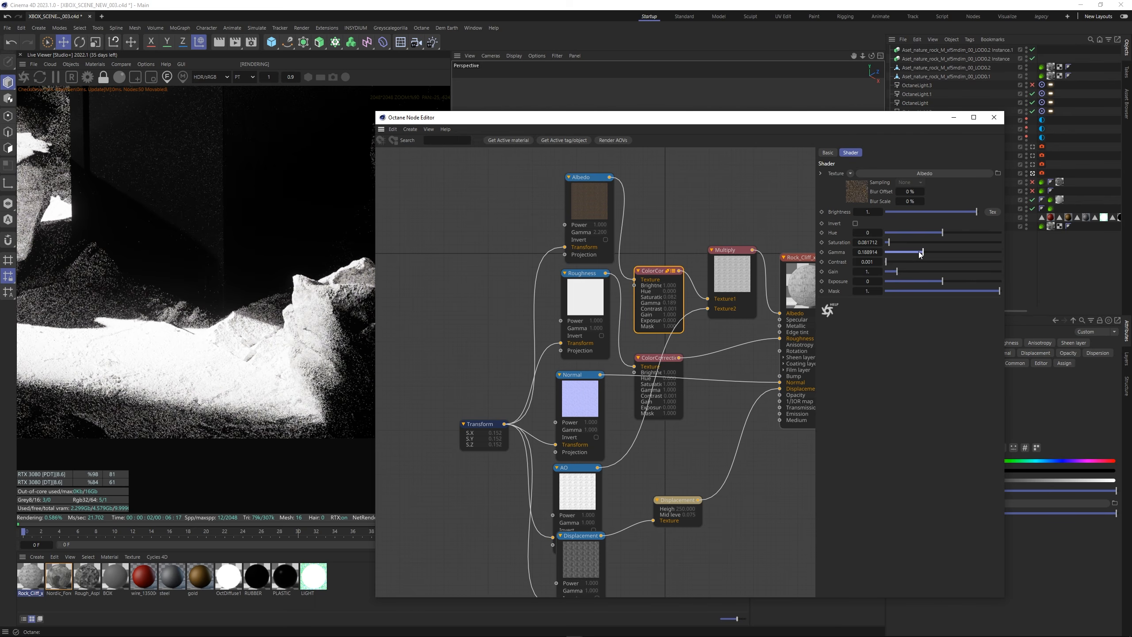
scroll(164, 302, down, 4)
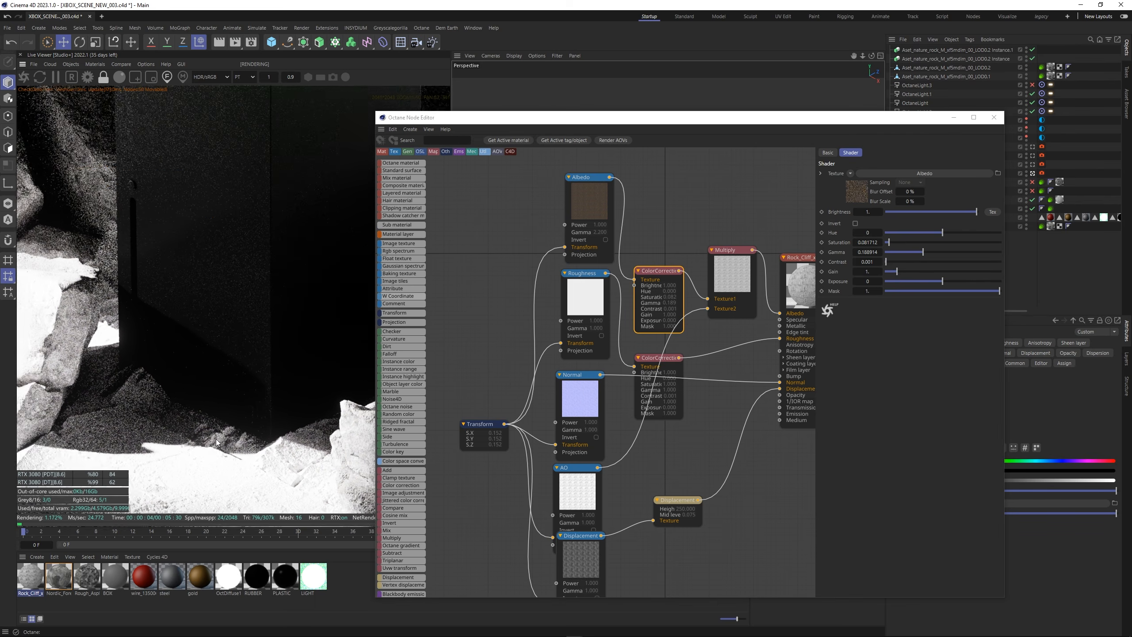
scroll(237, 350, up, 5)
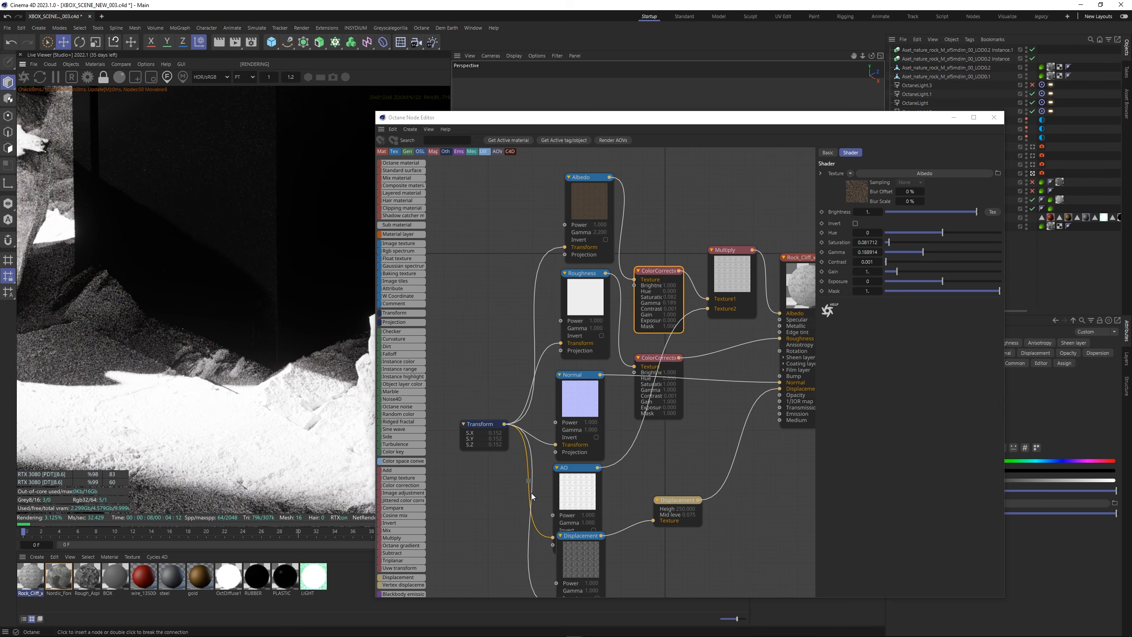
Set the Rock_Cliff material's texture transform translation T.X to about 0.239 to shift the ground's displacement pattern.
click(492, 424)
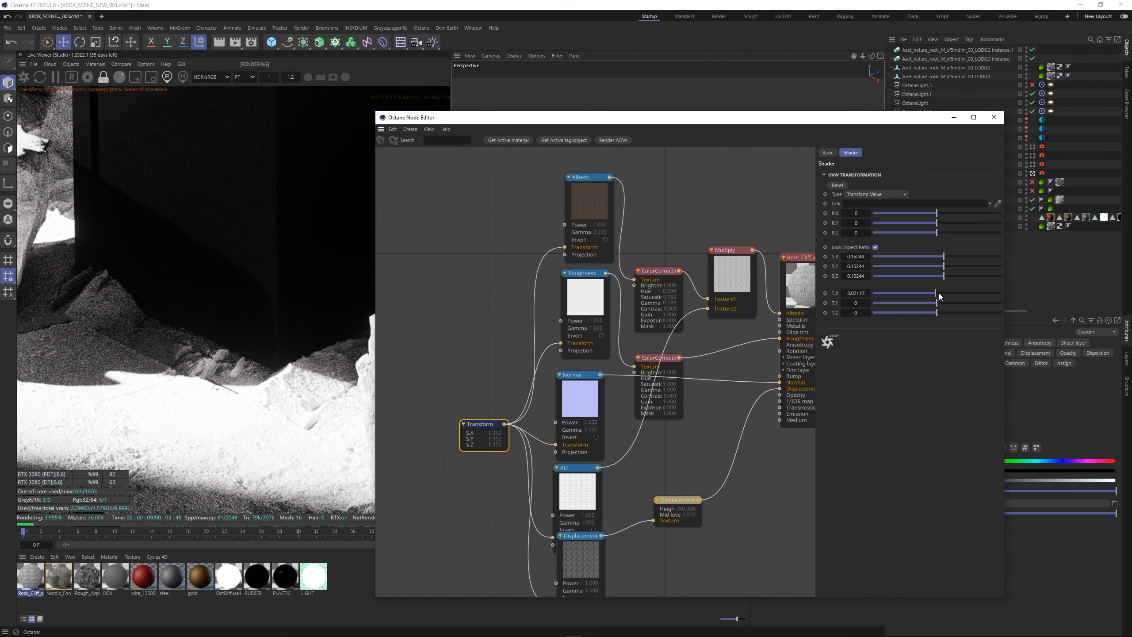
drag(940, 297, 946, 297)
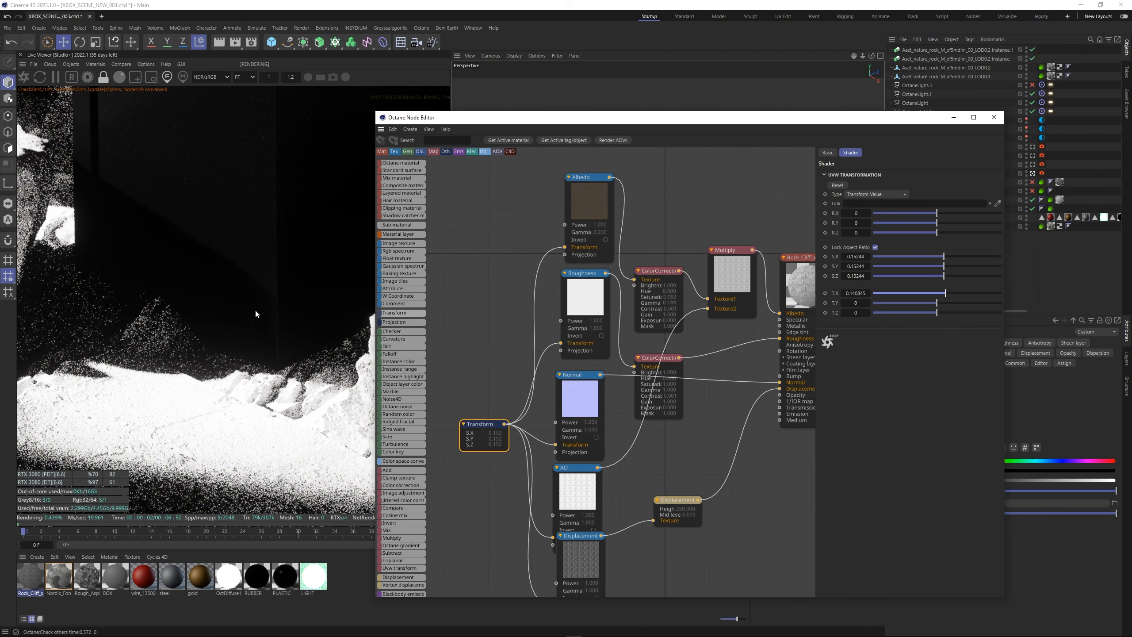
click(951, 294)
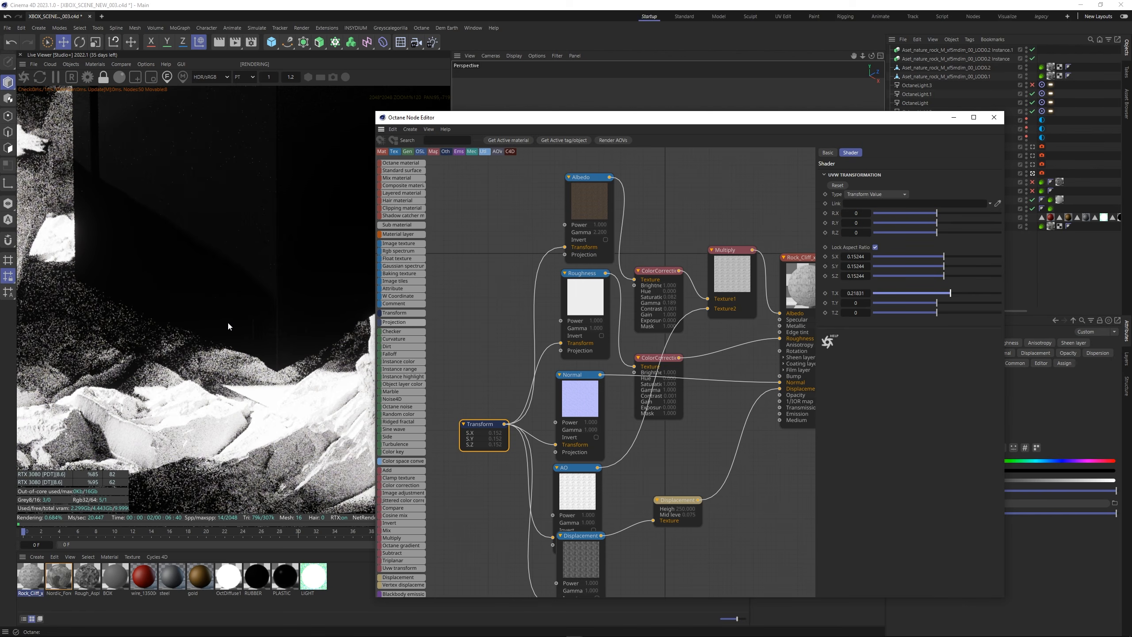
scroll(227, 320, down, 5)
middle_drag(283, 336, 210, 383)
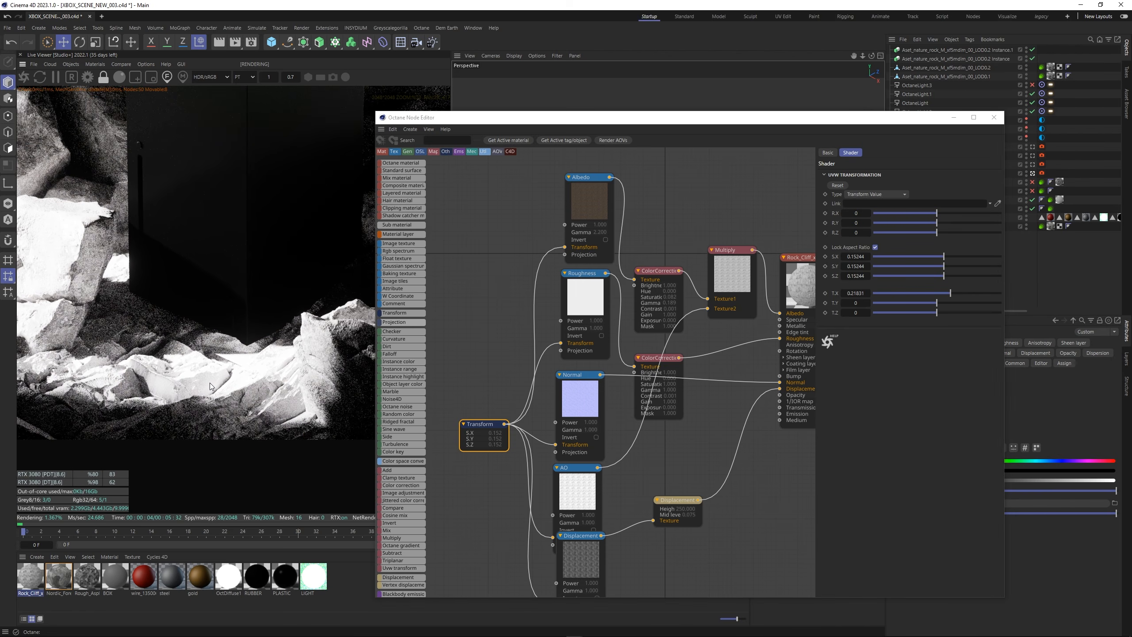
scroll(209, 382, down, 1)
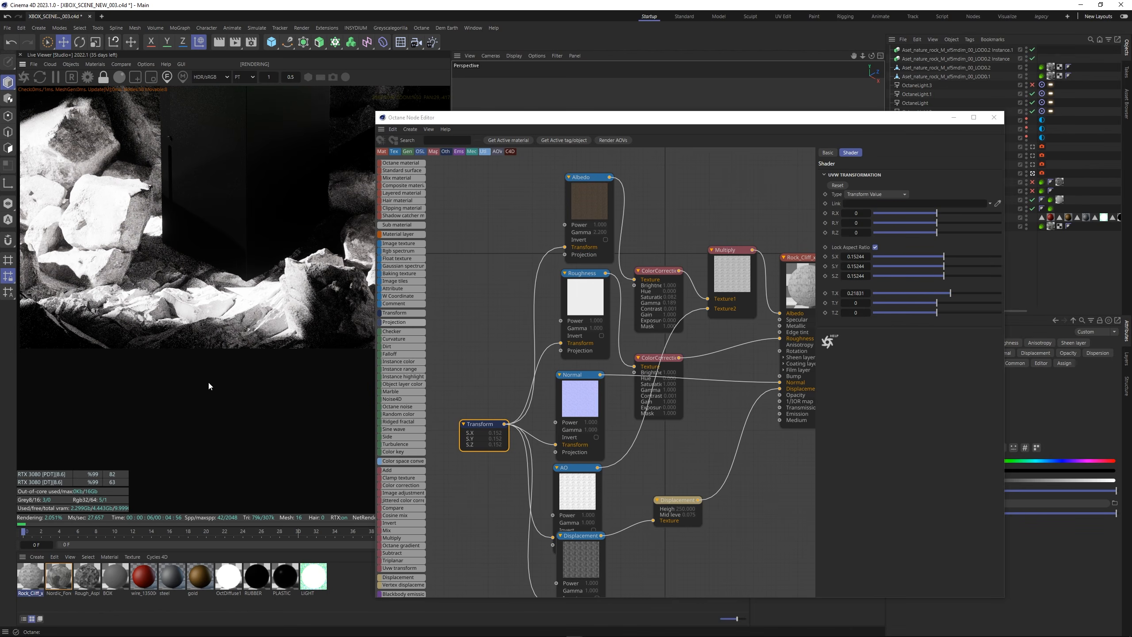
scroll(227, 385, down, 1)
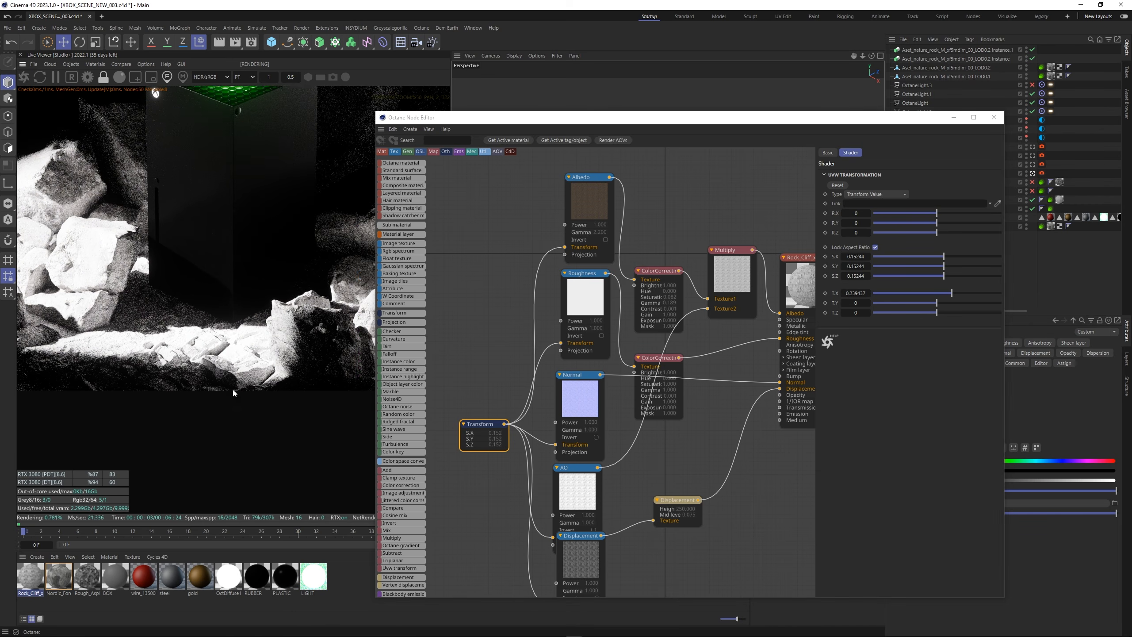
Examine the shifted rocky ground and the overall composition in the render, closing the node editor.
scroll(243, 402, up, 1)
scroll(253, 416, down, 1)
scroll(241, 424, down, 3)
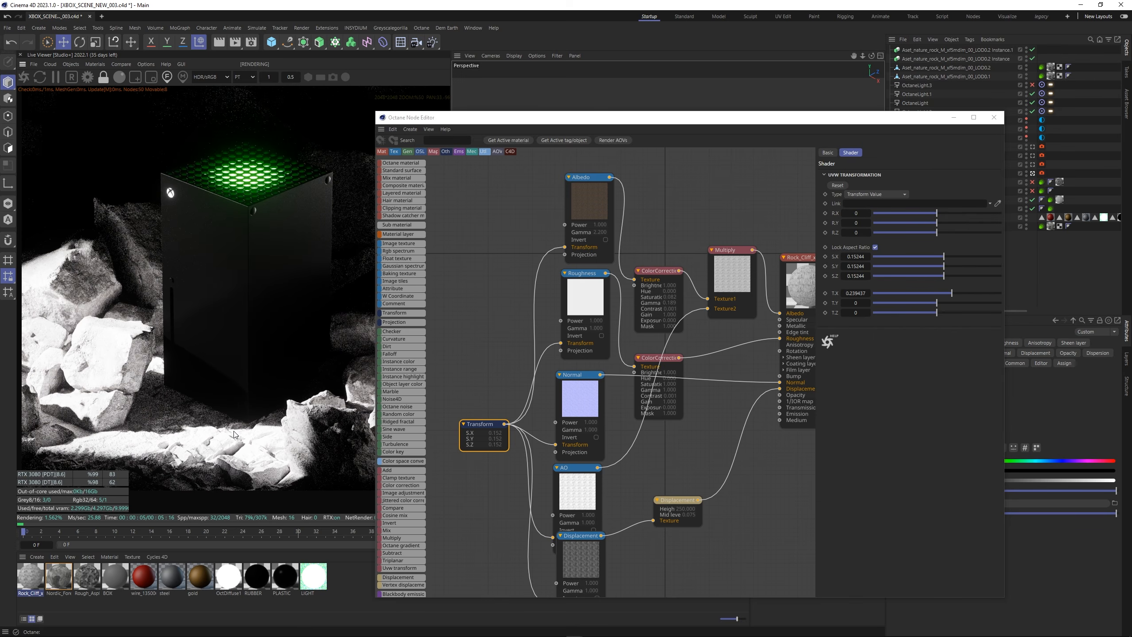
scroll(263, 410, up, 1)
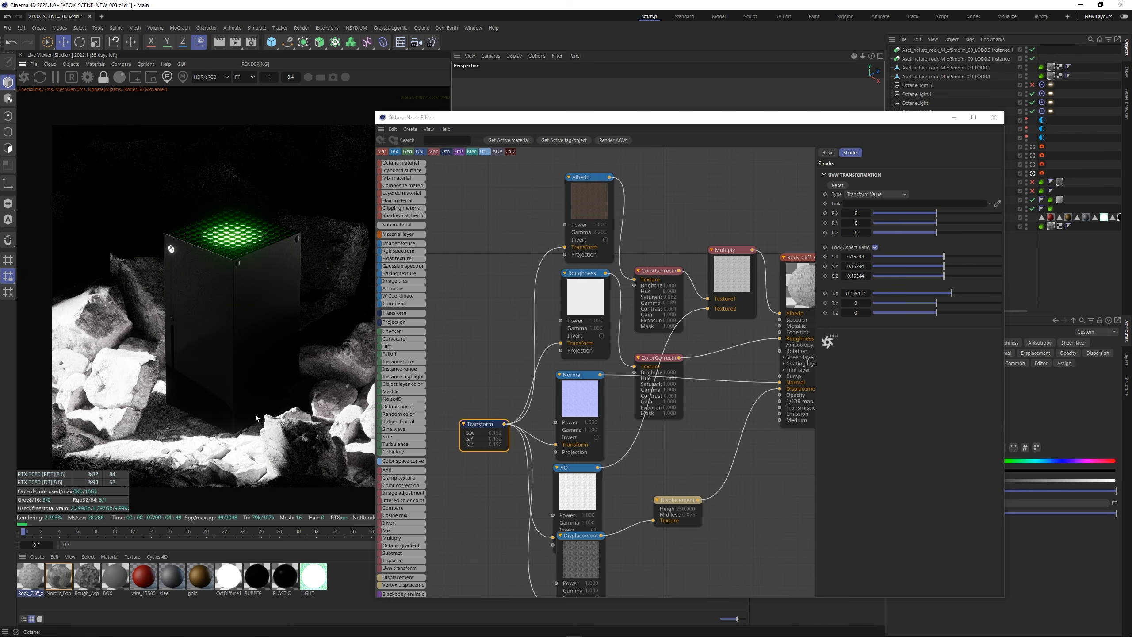
scroll(256, 418, down, 1)
middle_drag(259, 403, 234, 403)
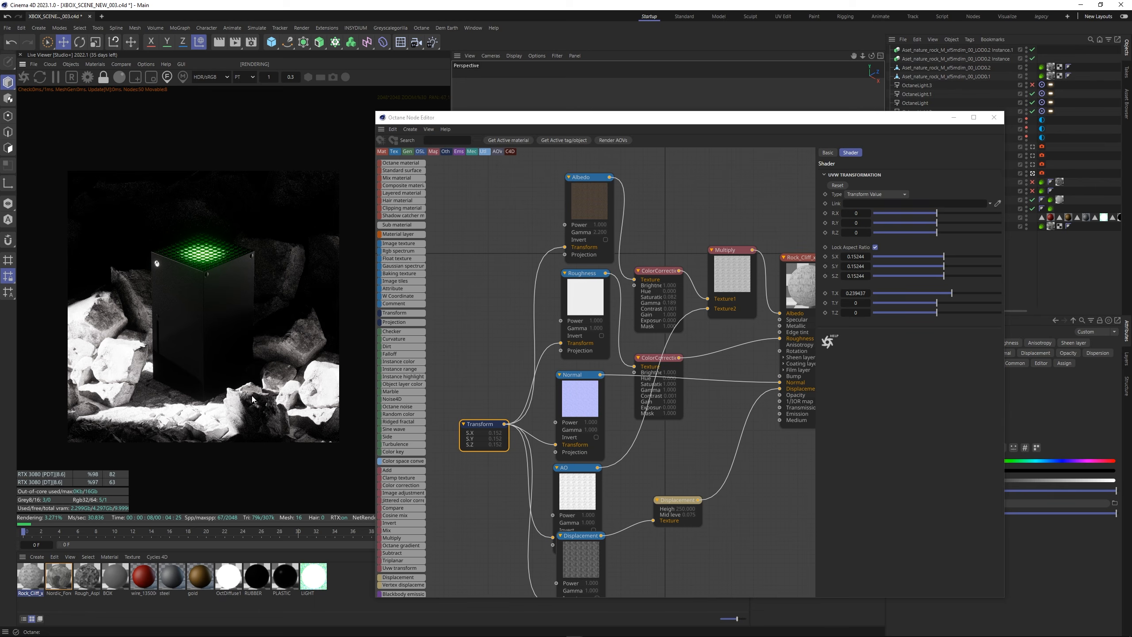
click(994, 118)
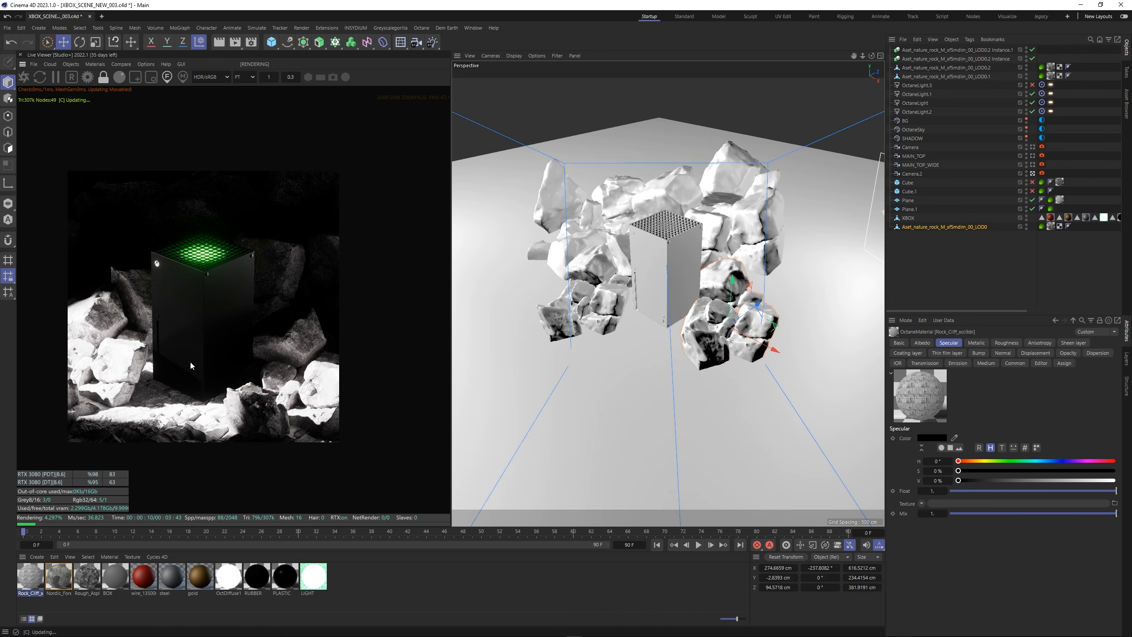
scroll(190, 361, up, 4)
scroll(190, 361, down, 2)
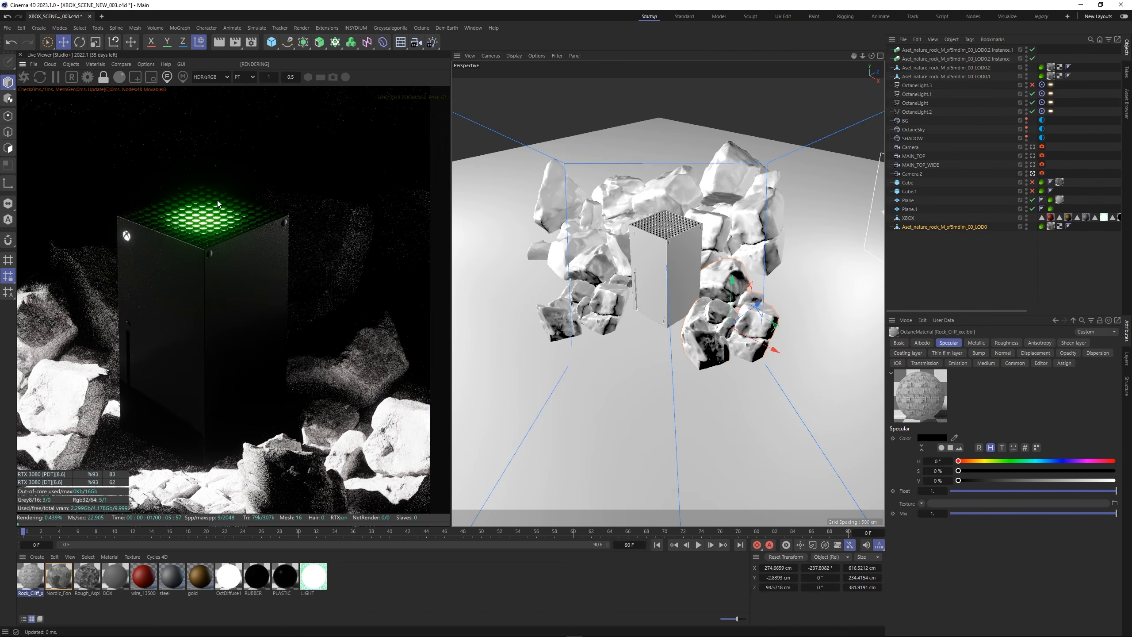
scroll(207, 322, down, 2)
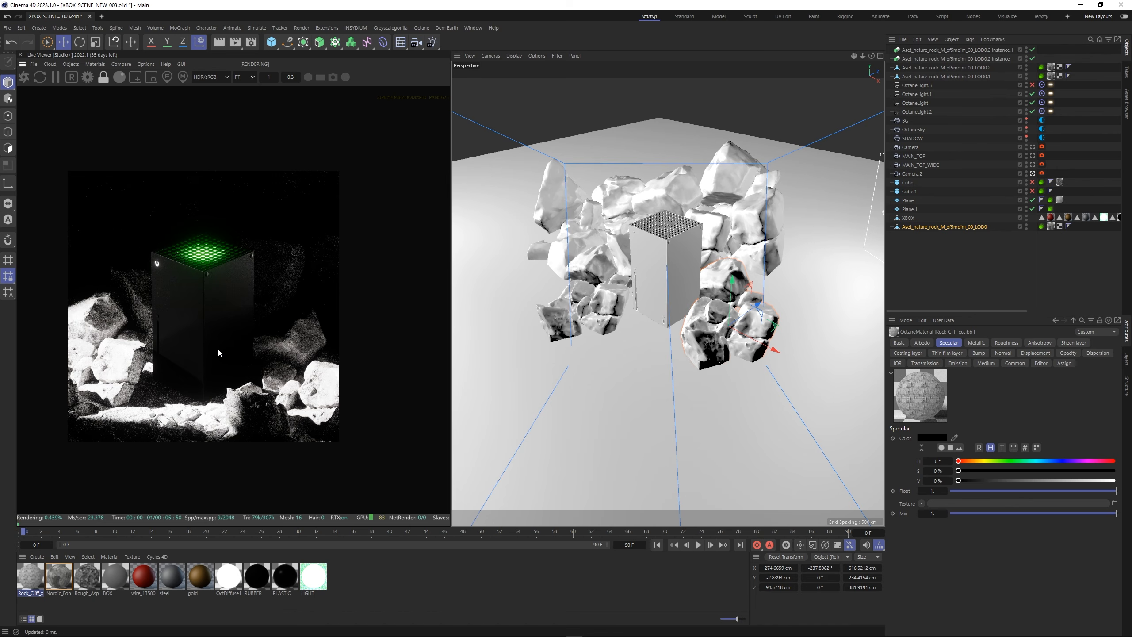
middle_drag(218, 350, 230, 344)
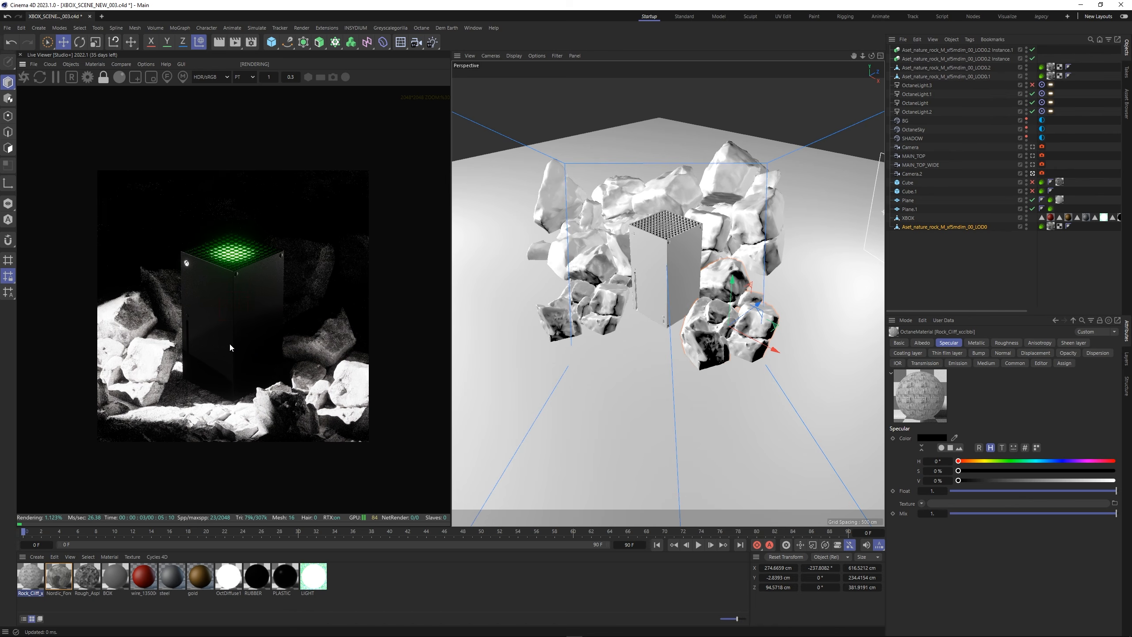
scroll(229, 341, up, 1)
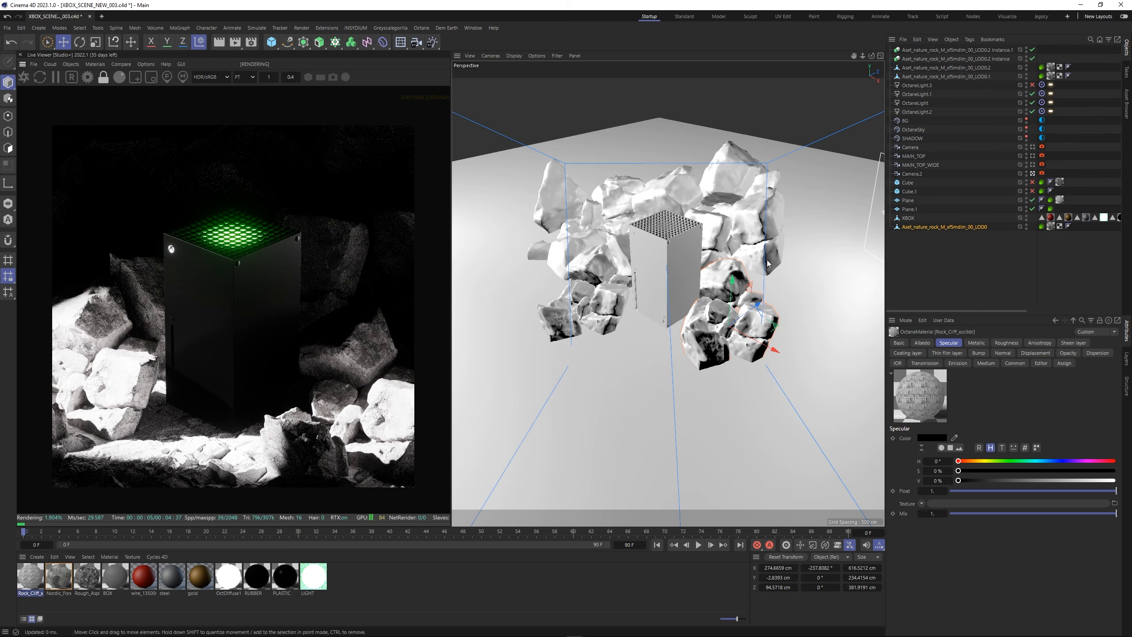
Increase the vignetting in Camera.2's Octane camera imager settings and fine-tune the exposure.
click(1042, 173)
click(998, 342)
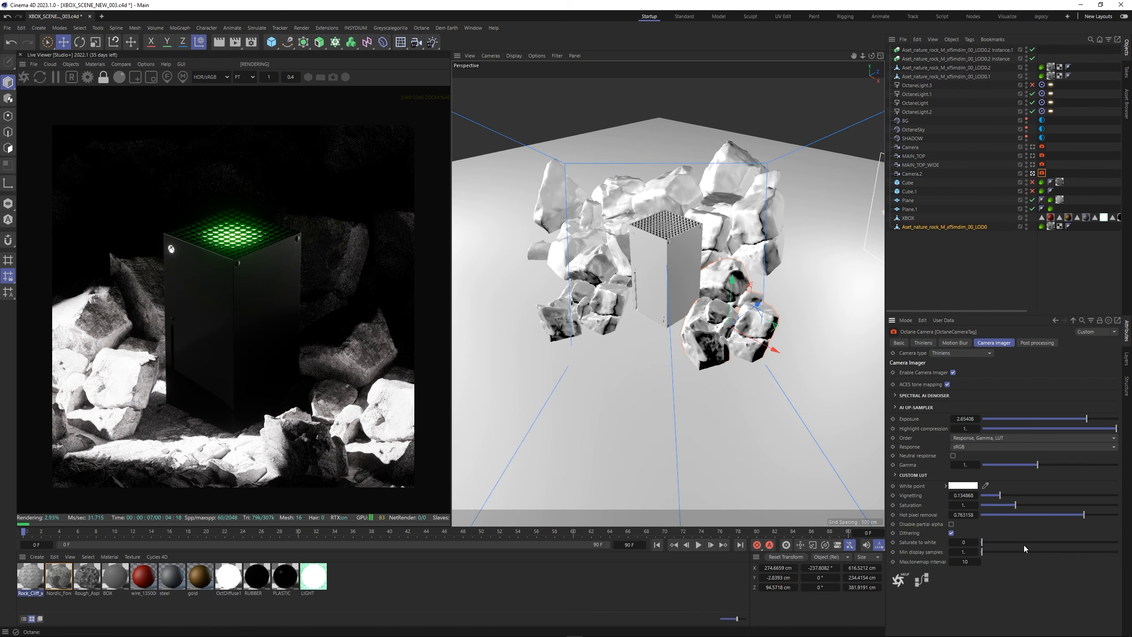
drag(1048, 494, 1073, 493)
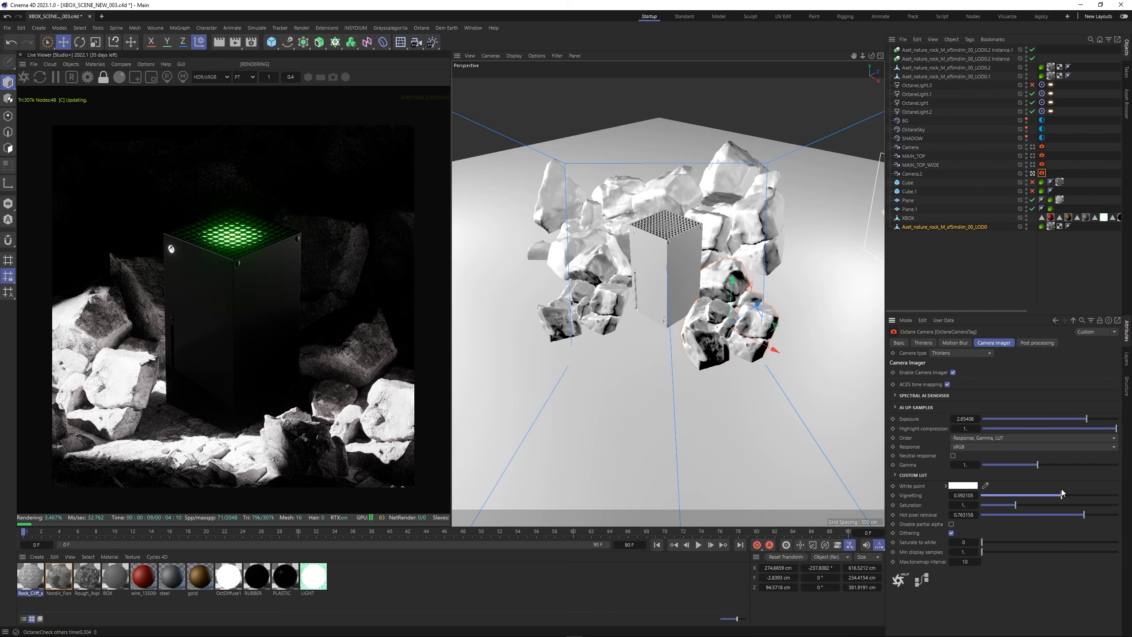
drag(1089, 423, 1089, 422)
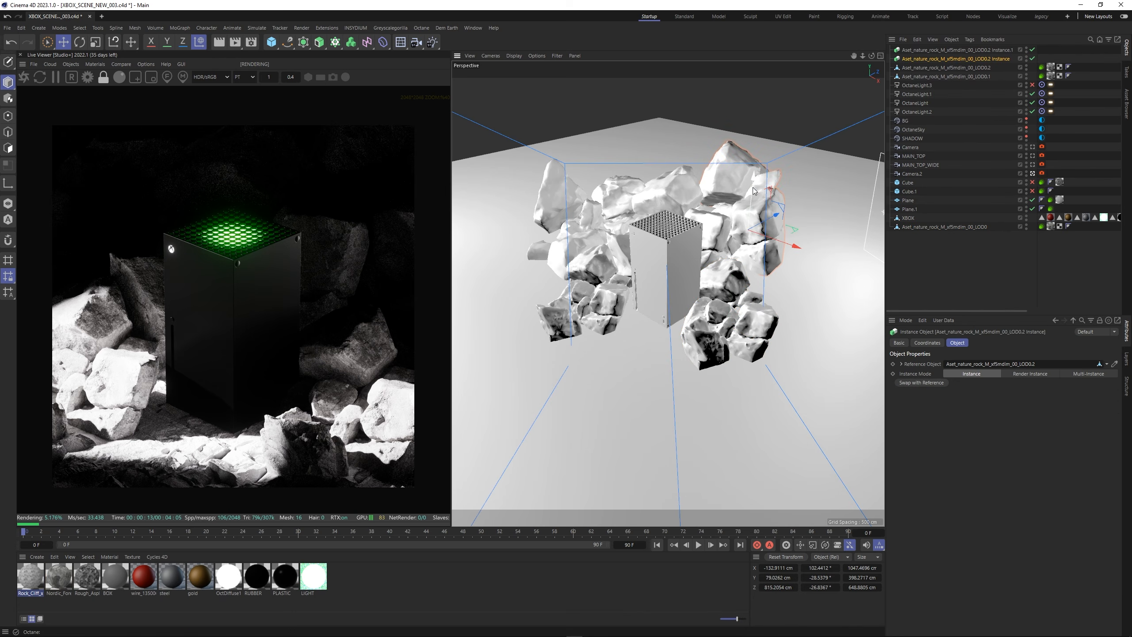
Nudge the rock instance behind the console's left side vertically to a Y position of about -83 cm.
click(580, 211)
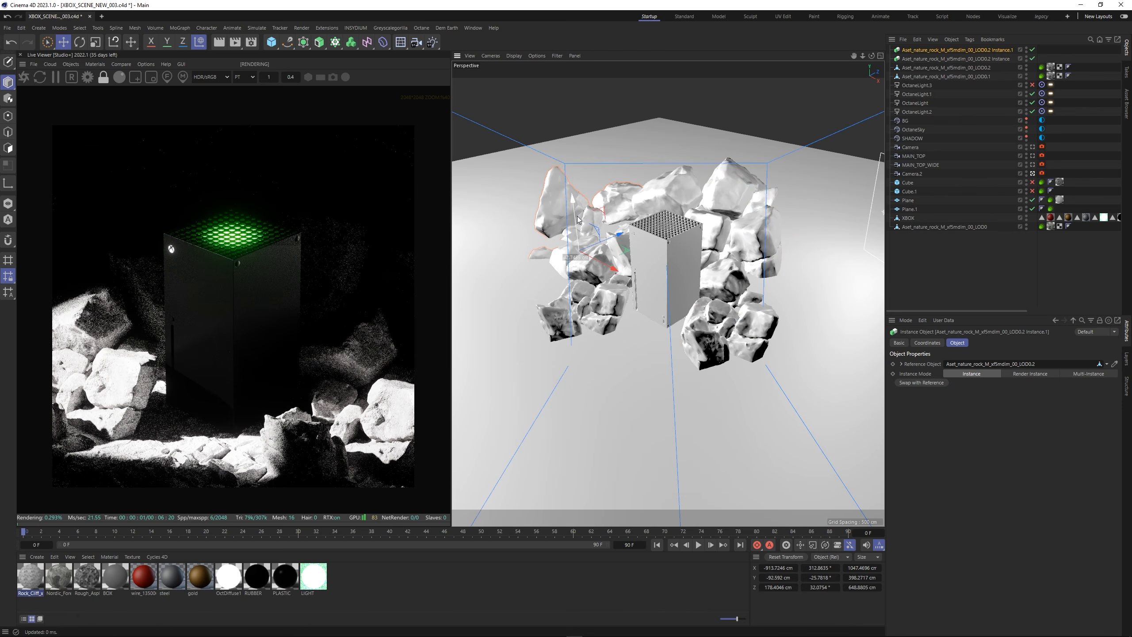
drag(580, 212, 560, 239)
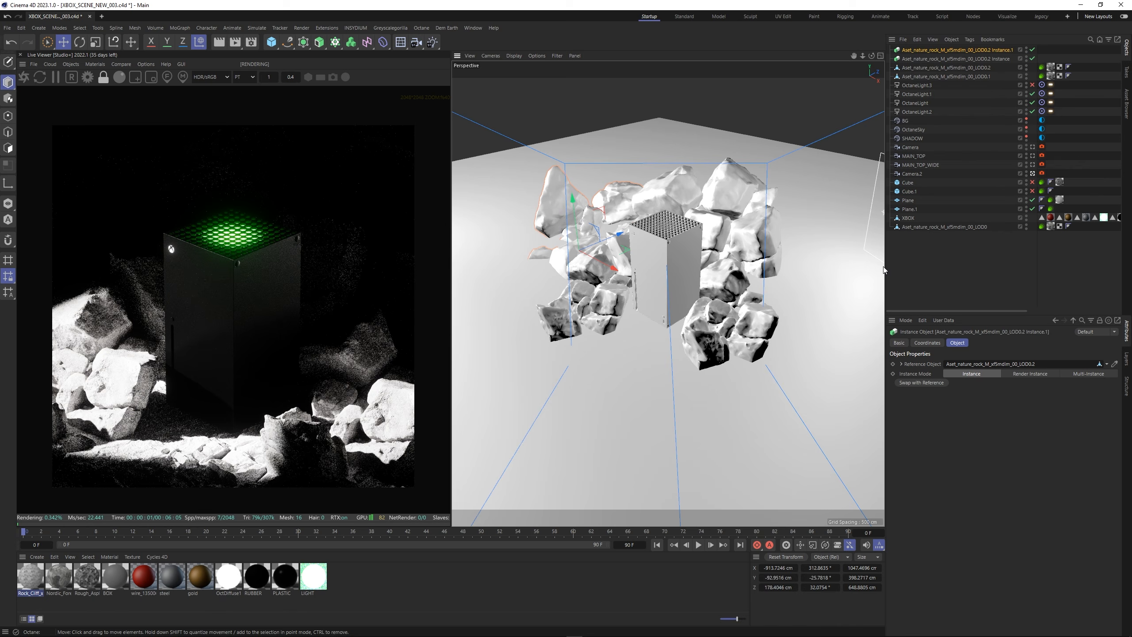
click(946, 243)
Make MAIN_TOP_WIDE the active camera and activate the WIDE render setting.
click(927, 165)
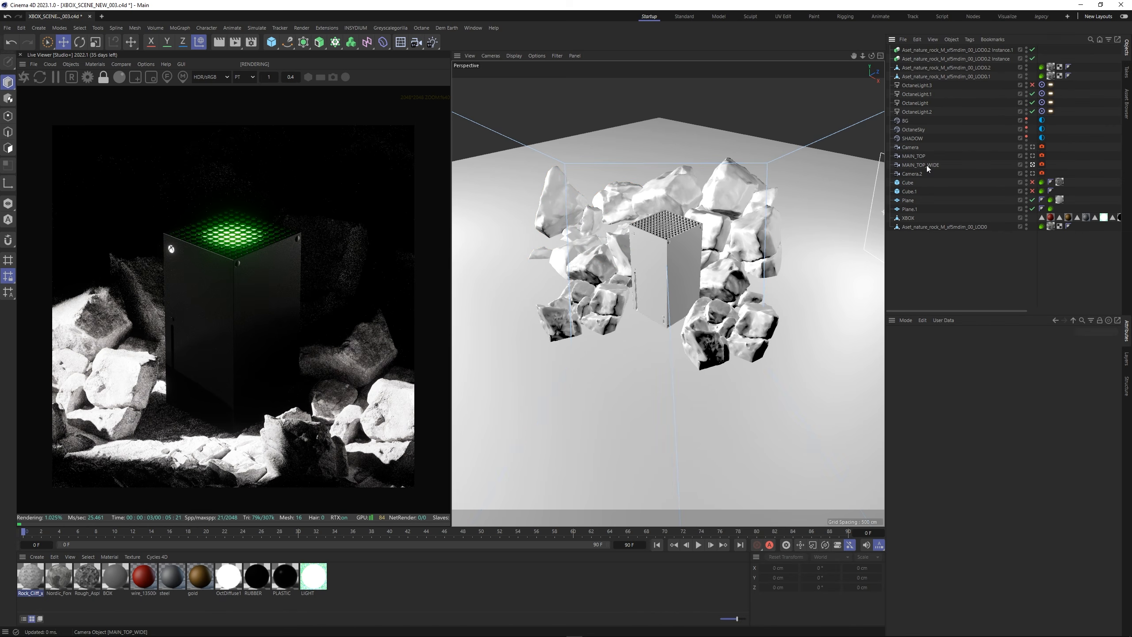
click(252, 42)
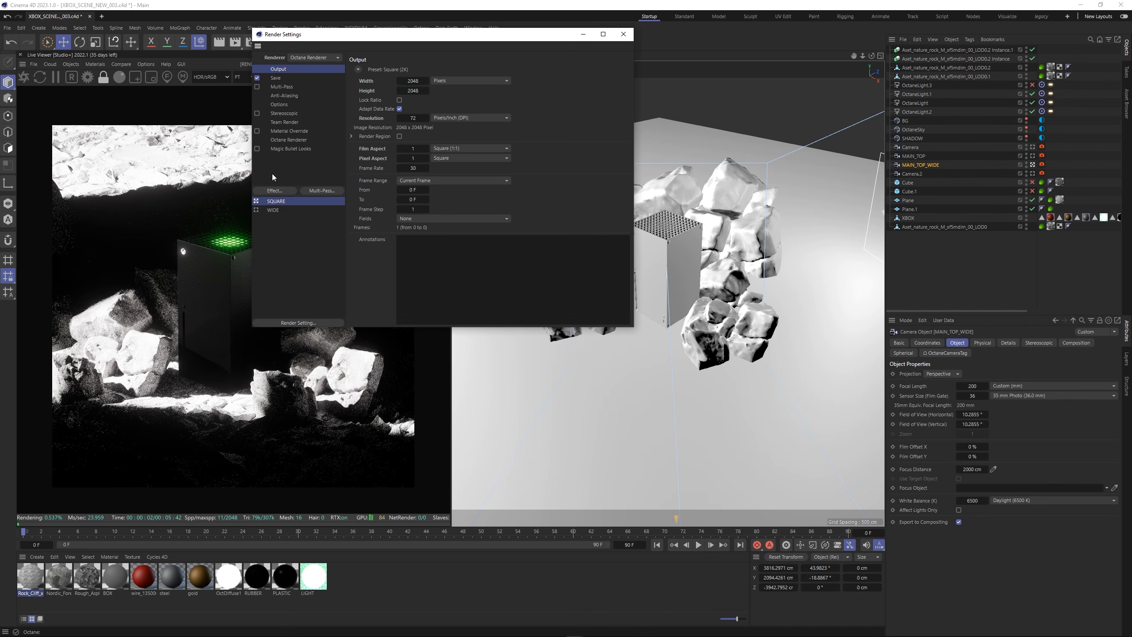
click(256, 210)
click(623, 34)
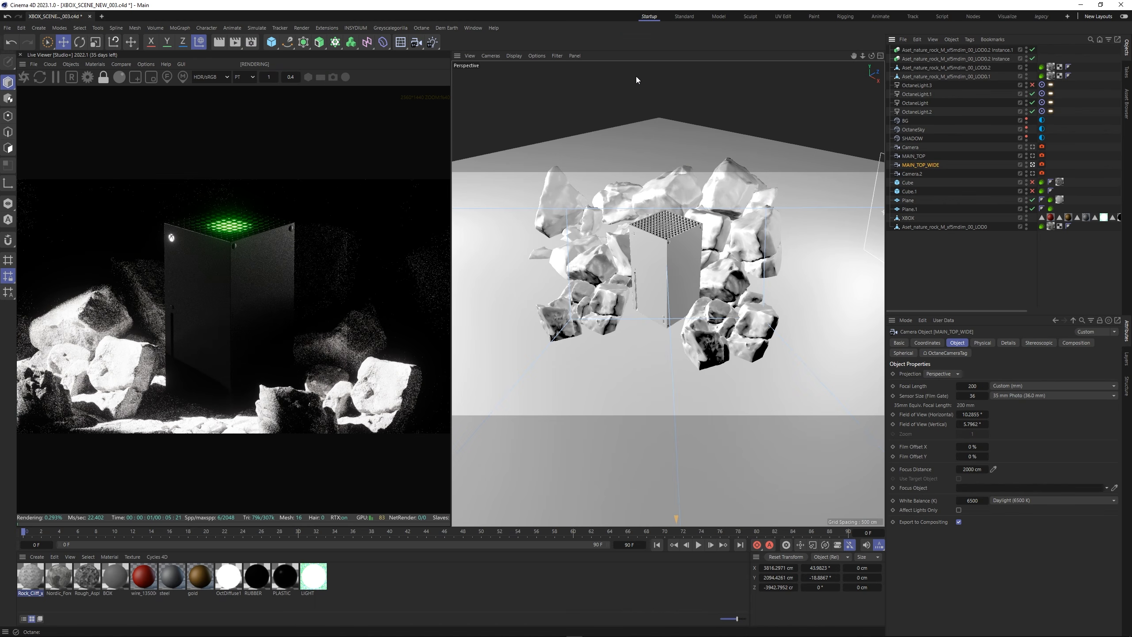
Pull the MAIN_TOP_WIDE camera back from the console and set its Octane camera imager vignetting to about 0.648.
mouse_move(864, 55)
mouse_down()
mouse_move(885, 55)
mouse_move(863, 54)
mouse_up()
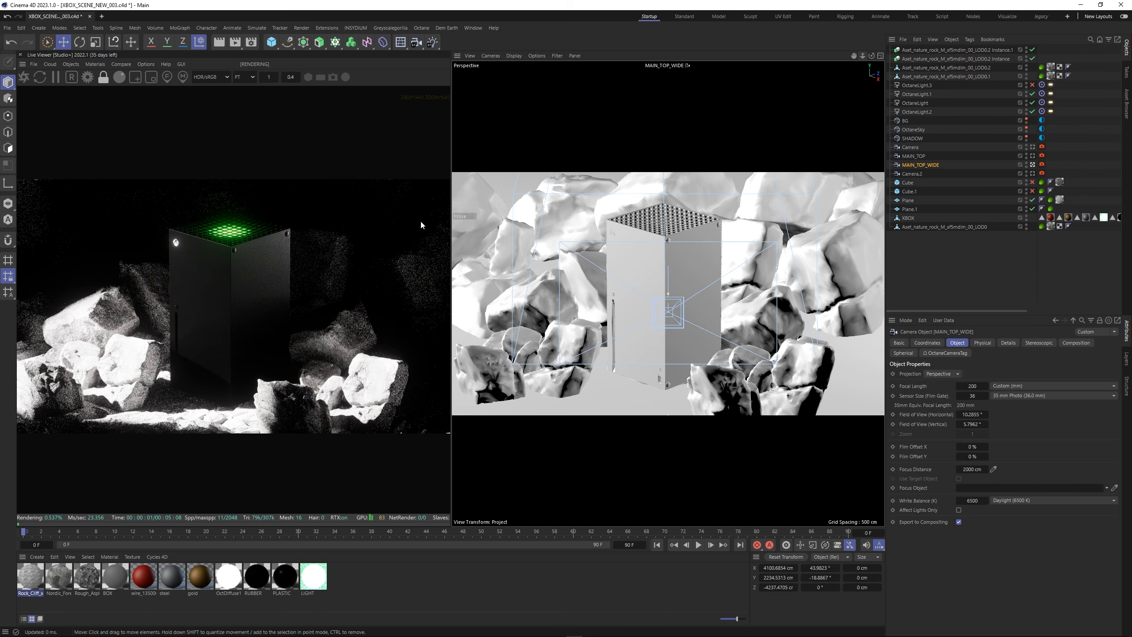
click(1042, 164)
drag(1062, 500, 1072, 499)
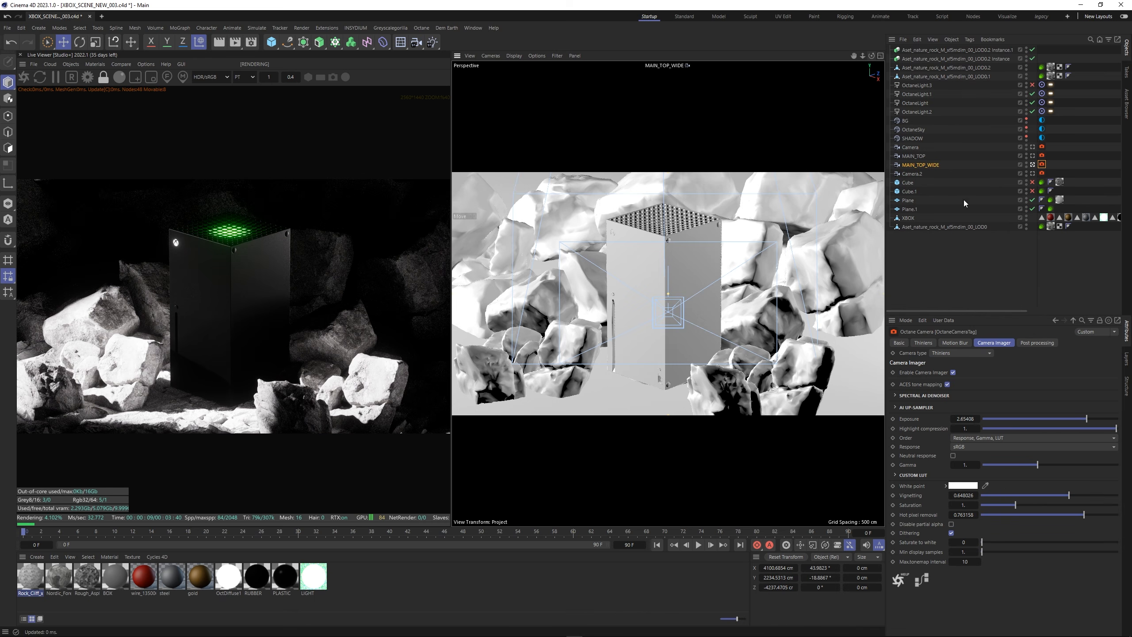
Lower the MAIN_TOP_WIDE camera to a P.Y of about 2216.5 cm and dolly it closer to the console.
click(929, 342)
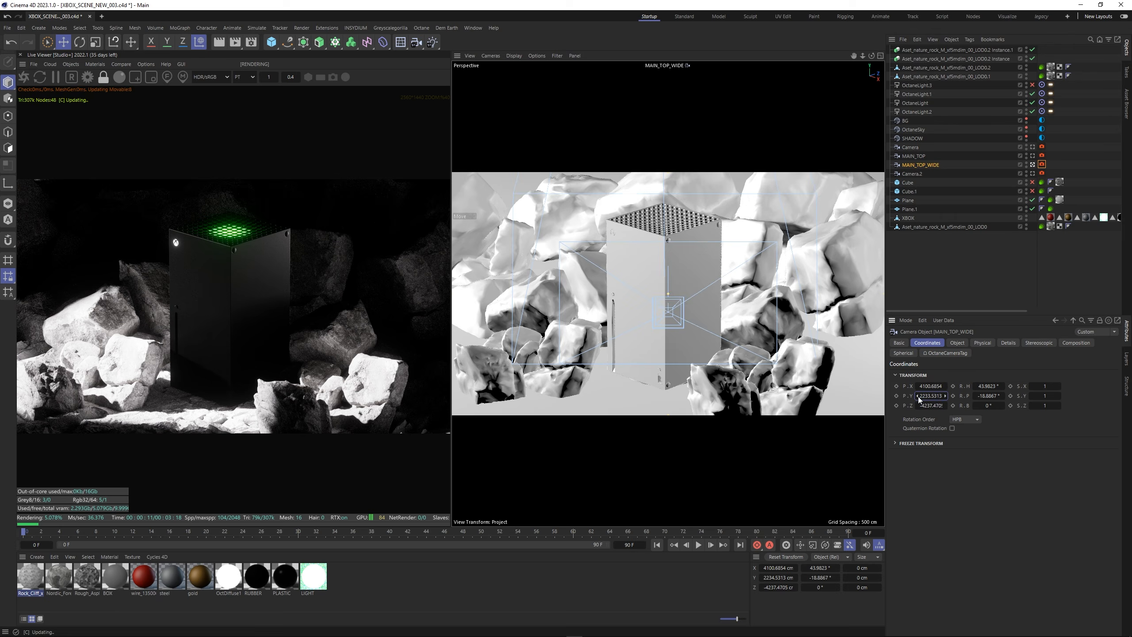
drag(919, 397, 912, 396)
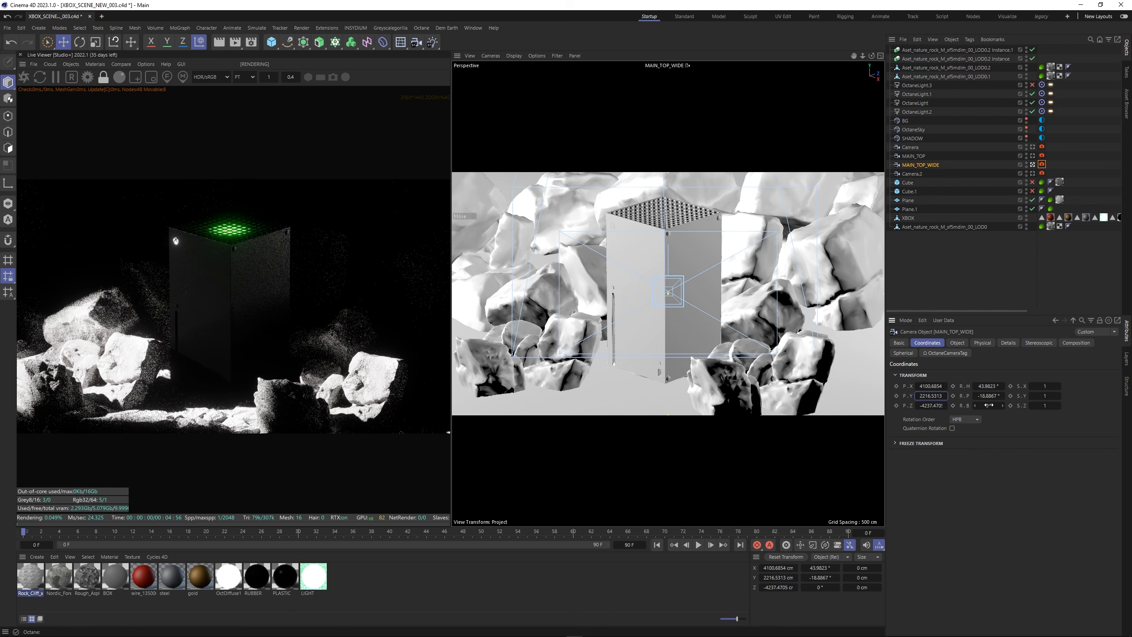
drag(1003, 397, 987, 392)
scroll(298, 319, down, 1)
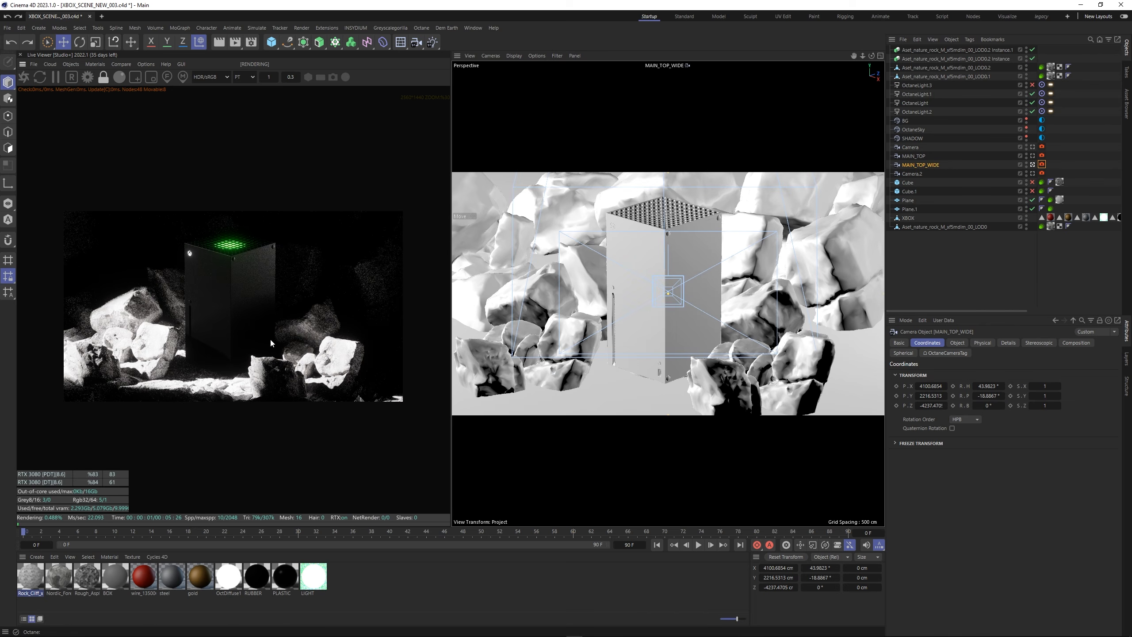
scroll(216, 364, up, 1)
scroll(216, 364, down, 1)
scroll(216, 366, up, 1)
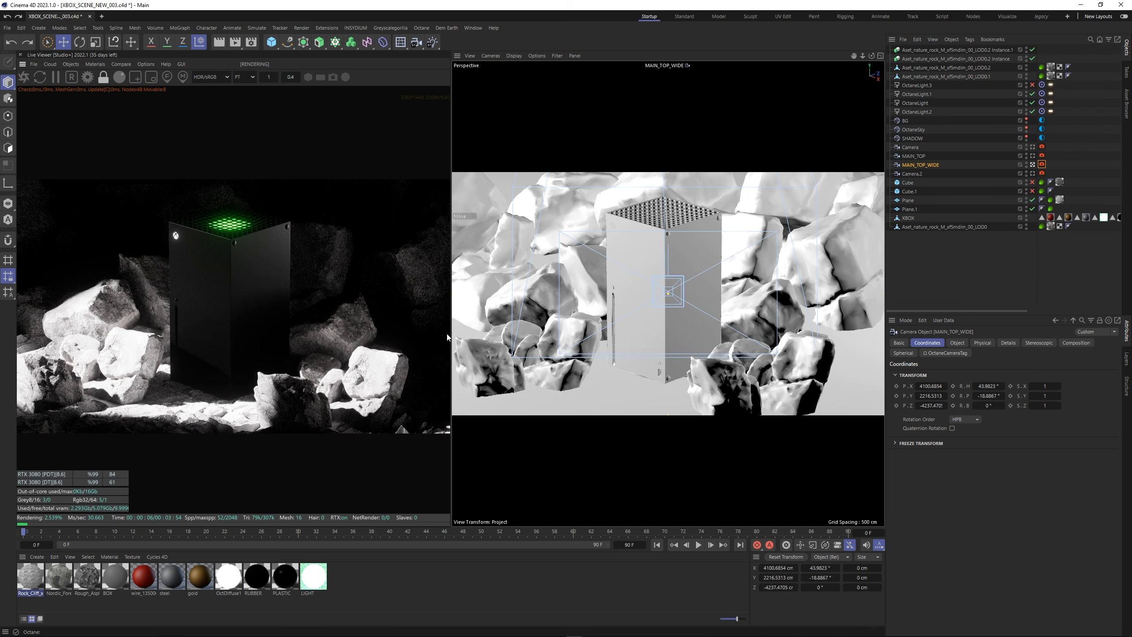
drag(863, 55, 864, 56)
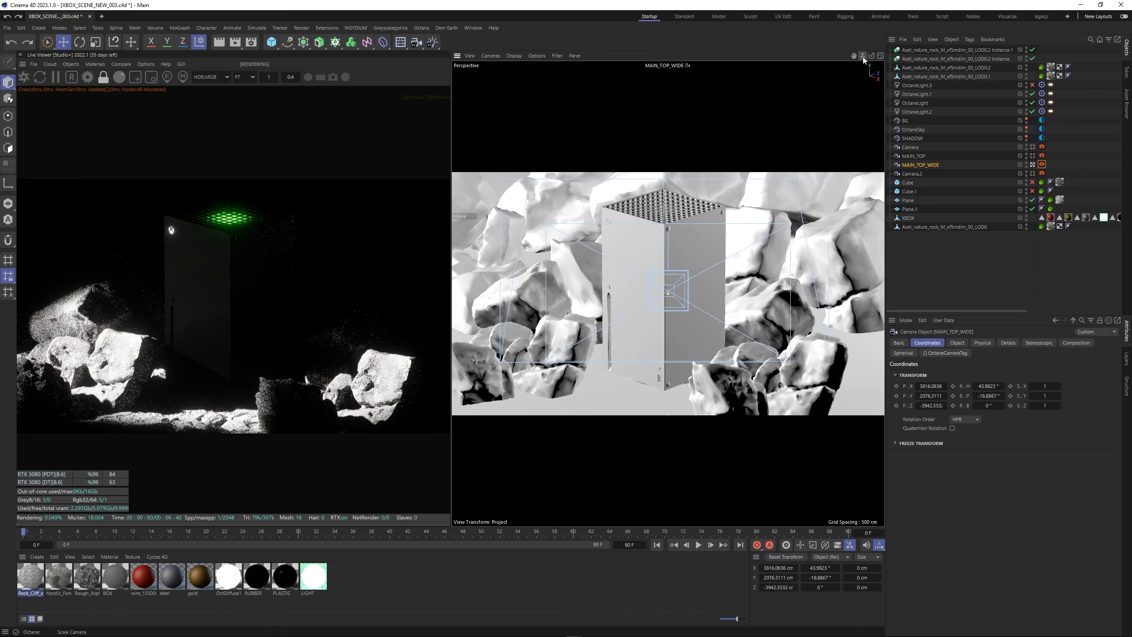
scroll(239, 360, down, 1)
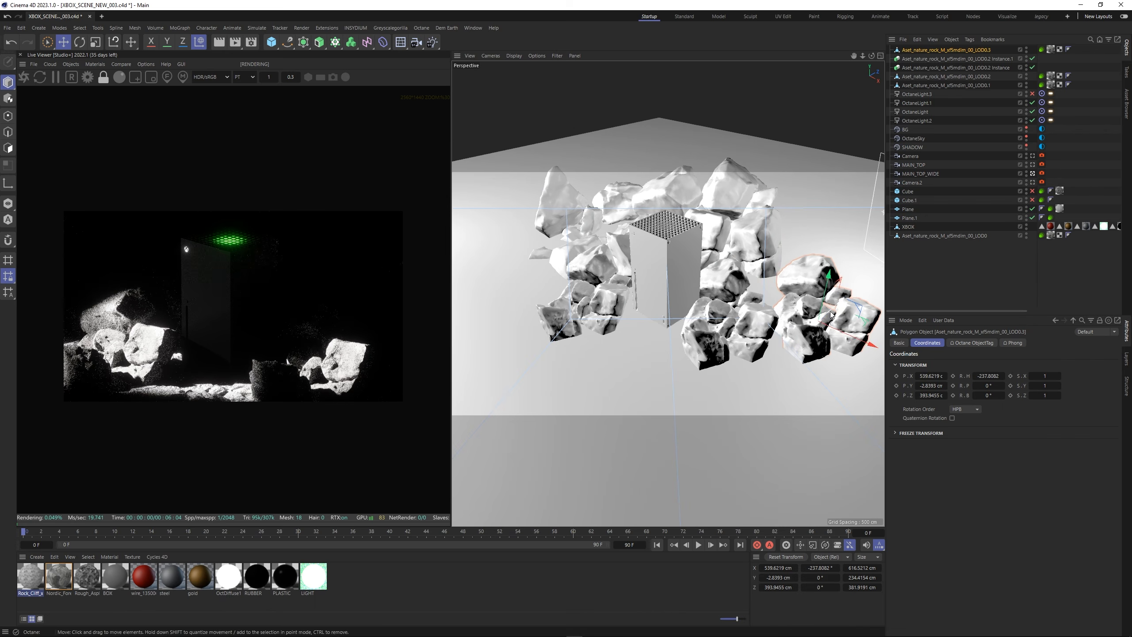
Move the duplicated rock cluster beside the right-hand rocks, to about X 461 and Z 271 cm, and rotate its heading to about -214.2°.
mouse_move(825, 338)
mouse_down()
mouse_move(805, 359)
mouse_move(830, 363)
mouse_move(814, 330)
mouse_move(821, 350)
mouse_move(808, 346)
mouse_up()
key(r)
key(e)
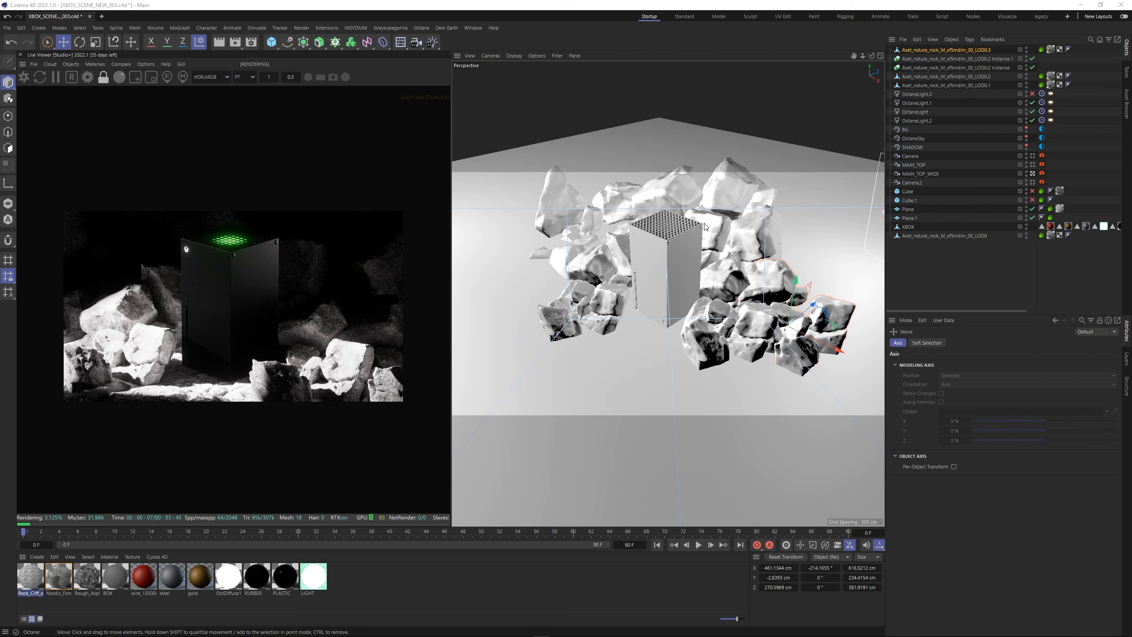
Switch the output back to the SQUARE render setting and make Camera.2 the active camera.
click(250, 43)
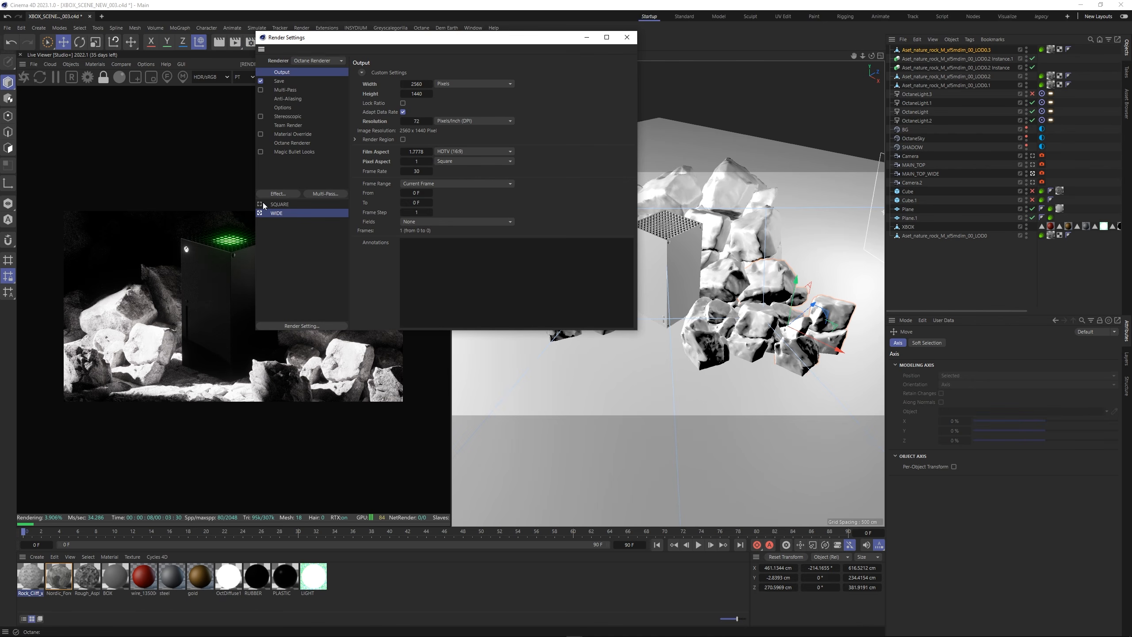
click(1034, 183)
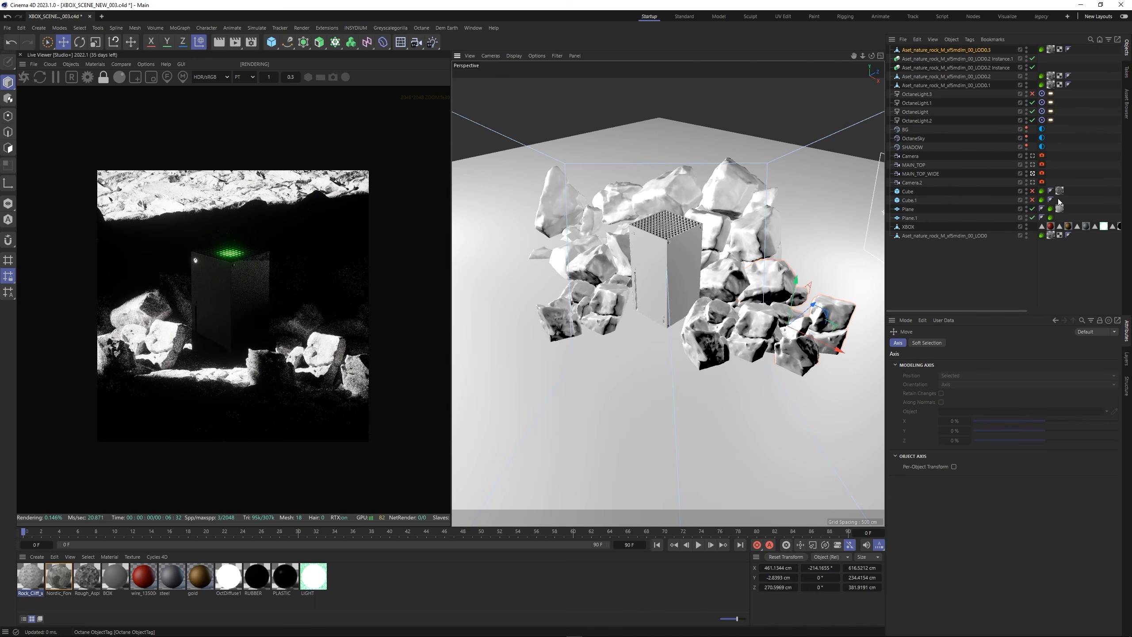
click(1032, 174)
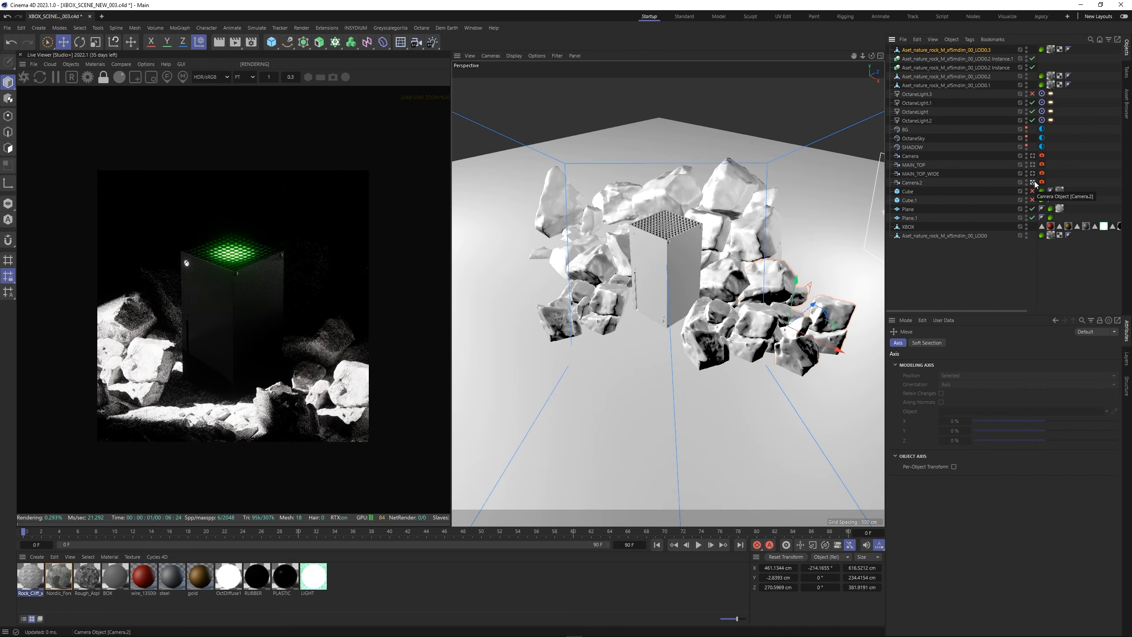
Duplicate Camera.2, look through the copy, and reframe the console from a lower angle with a pitch of about -19.1°.
ctrl+drag(917, 184, 918, 187)
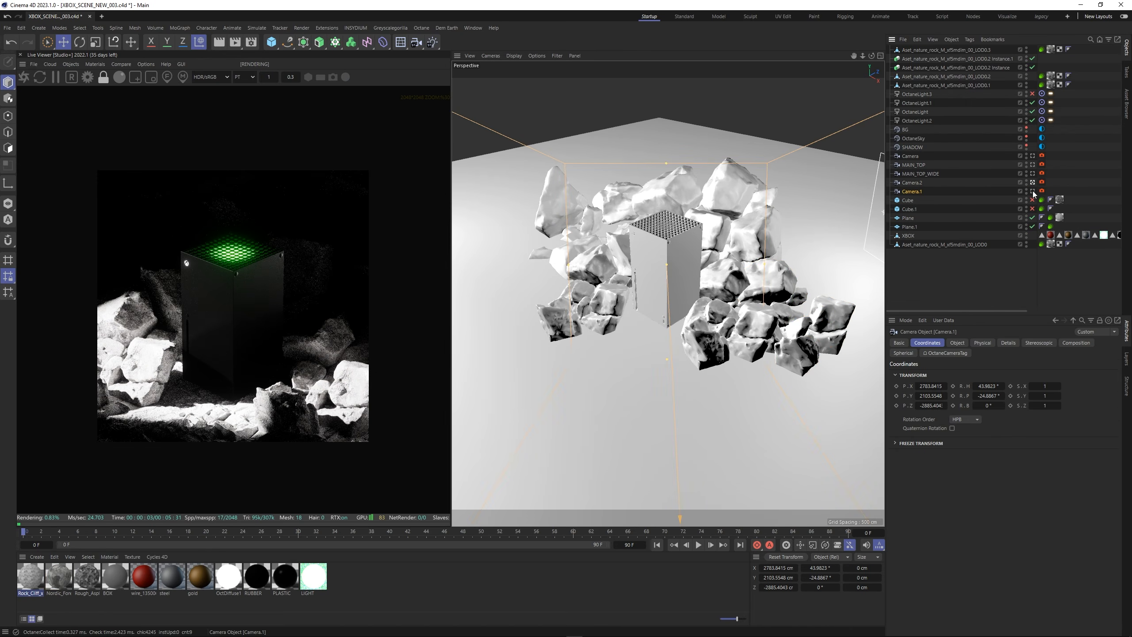
click(1033, 191)
mouse_move(670, 314)
alt+mouse_down()
mouse_move(669, 303)
mouse_move(669, 338)
mouse_move(667, 322)
alt+mouse_up()
alt+middle_drag(667, 322, 668, 311)
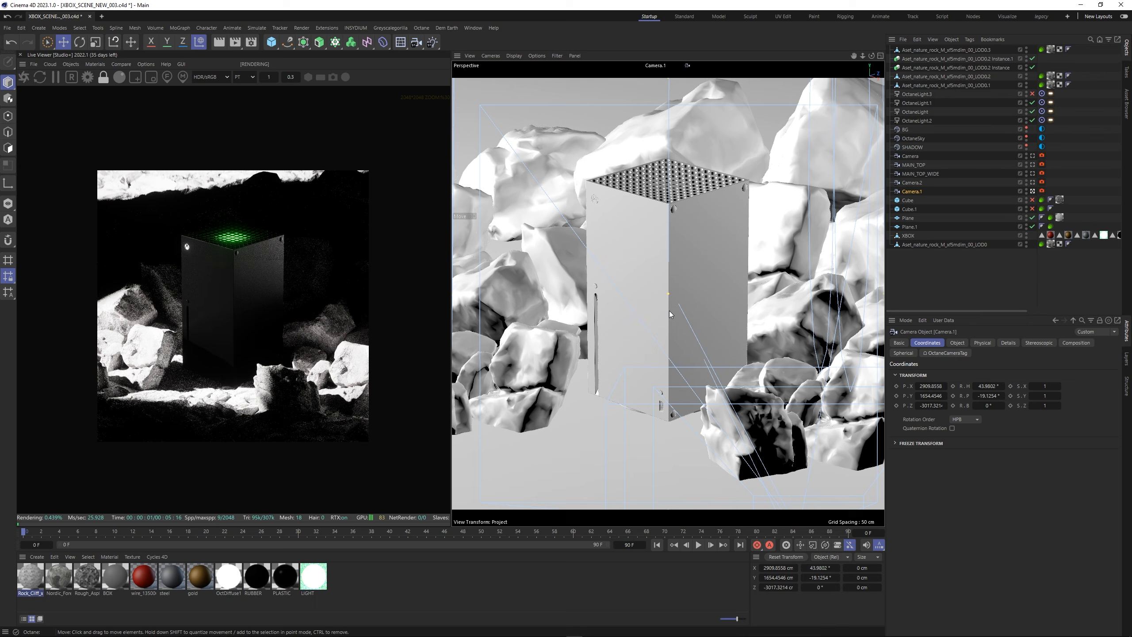
Duplicate OctaneLight.2, disable the original, and move the copy to about X -1452, Y 2161, Z -2670 cm.
click(1081, 87)
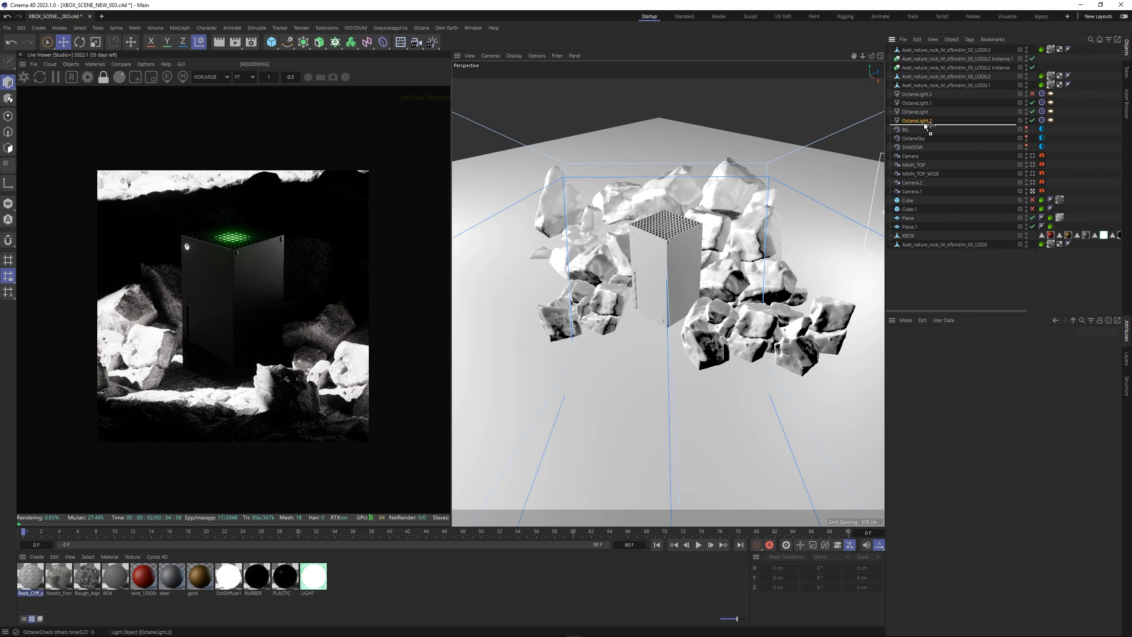
ctrl+drag(925, 126, 926, 127)
scroll(595, 278, down, 5)
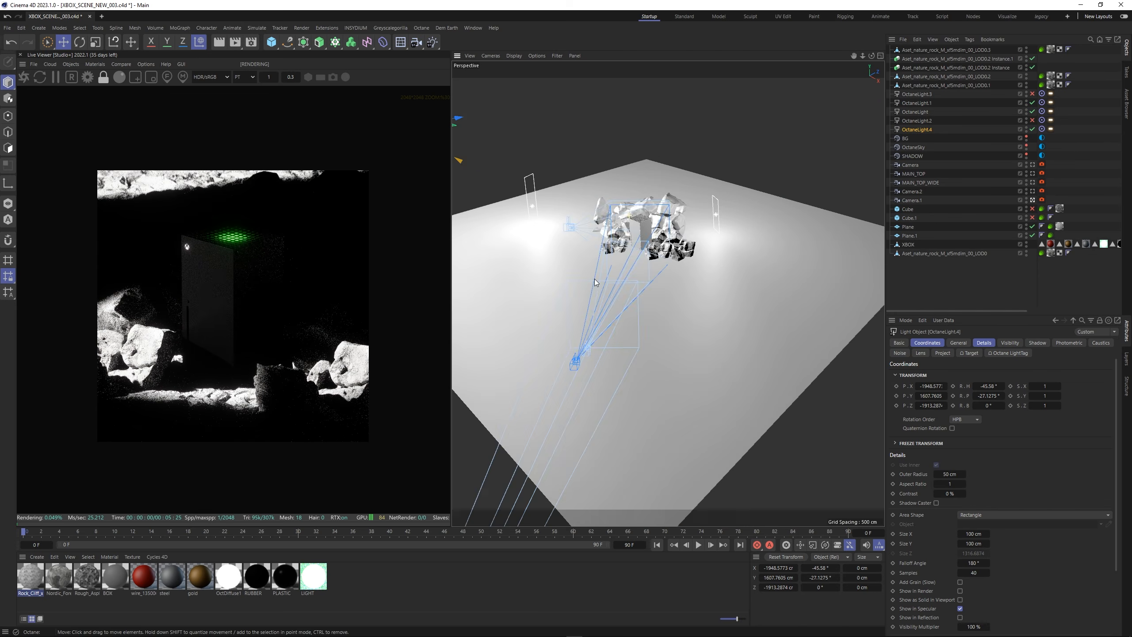
scroll(742, 279, down, 4)
alt+middle_drag(669, 223, 688, 251)
mouse_move(581, 220)
mouse_down()
mouse_move(606, 231)
mouse_move(575, 214)
mouse_up()
key(w)
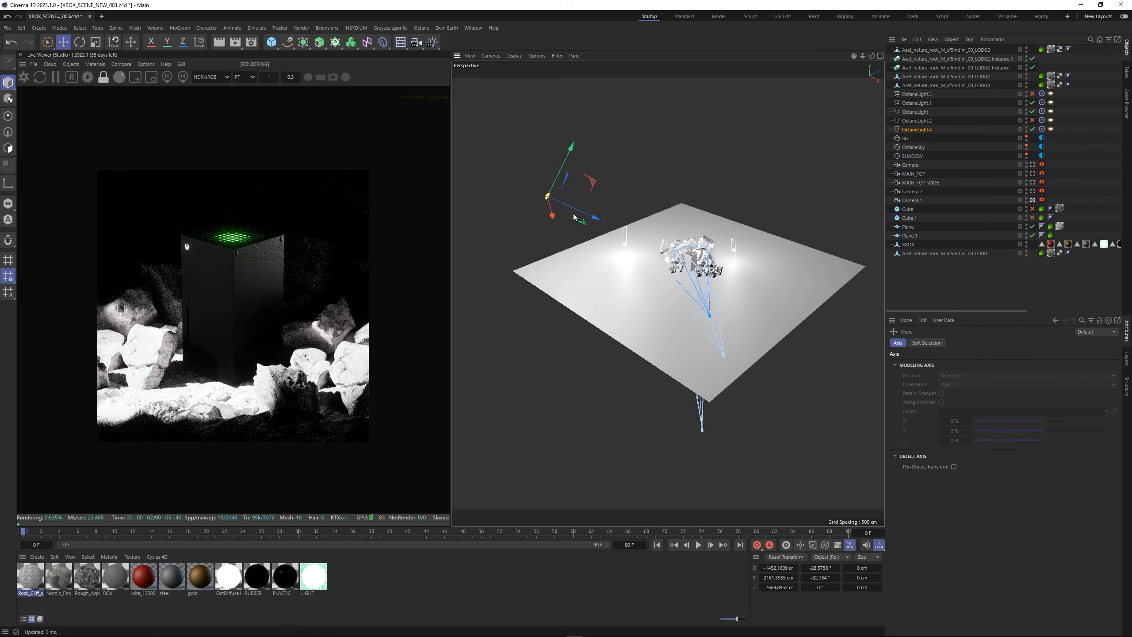
Reactivate Camera.2, lower its P.Y to about 2059.55 cm, and inspect the ground at the console's base in the render.
click(1033, 191)
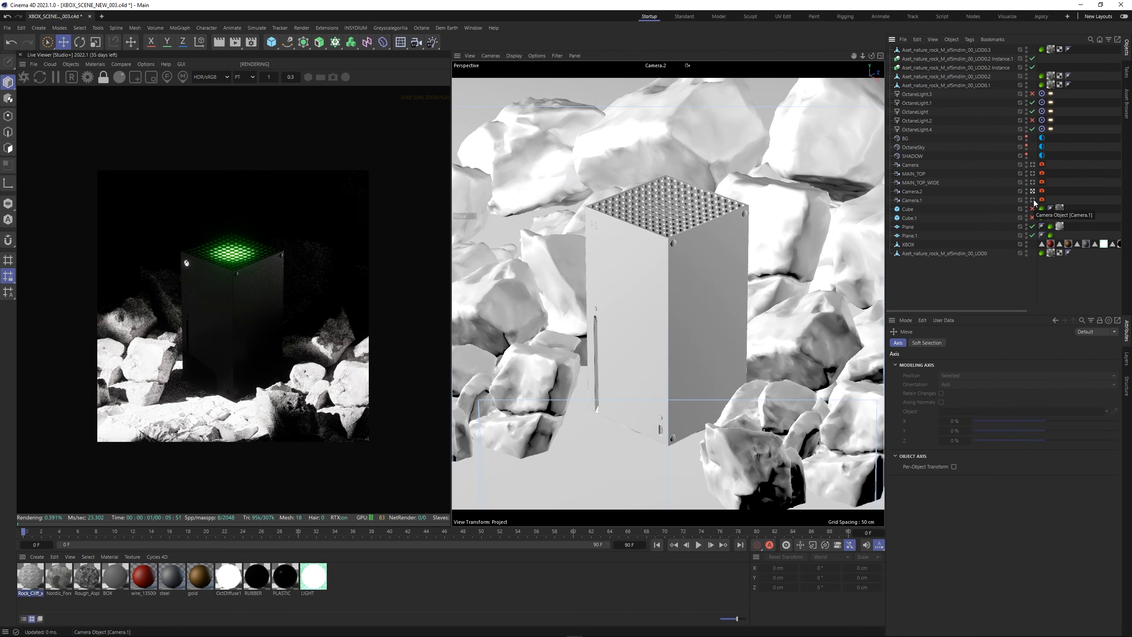
click(919, 194)
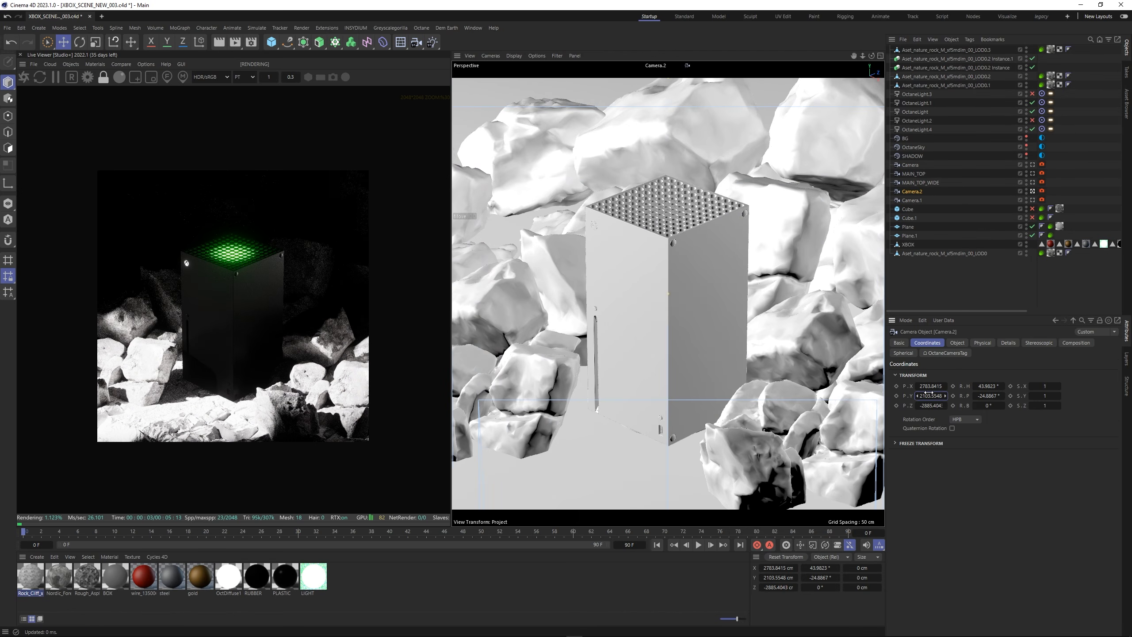
mouse_move(926, 393)
mouse_down()
mouse_move(914, 393)
mouse_move(925, 393)
mouse_up()
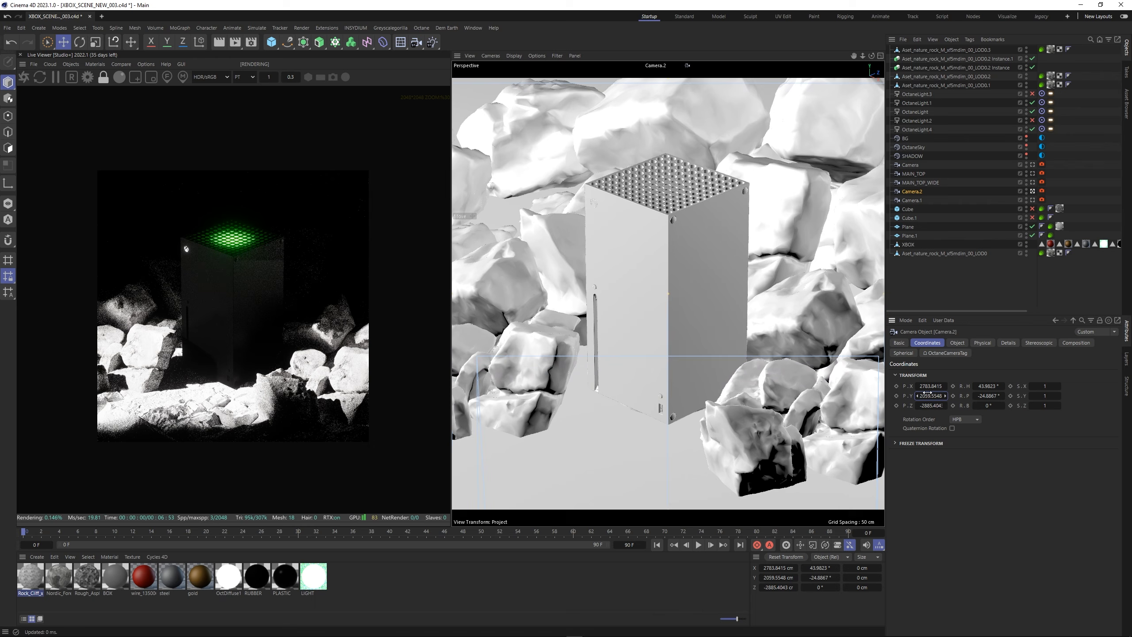
scroll(289, 409, up, 4)
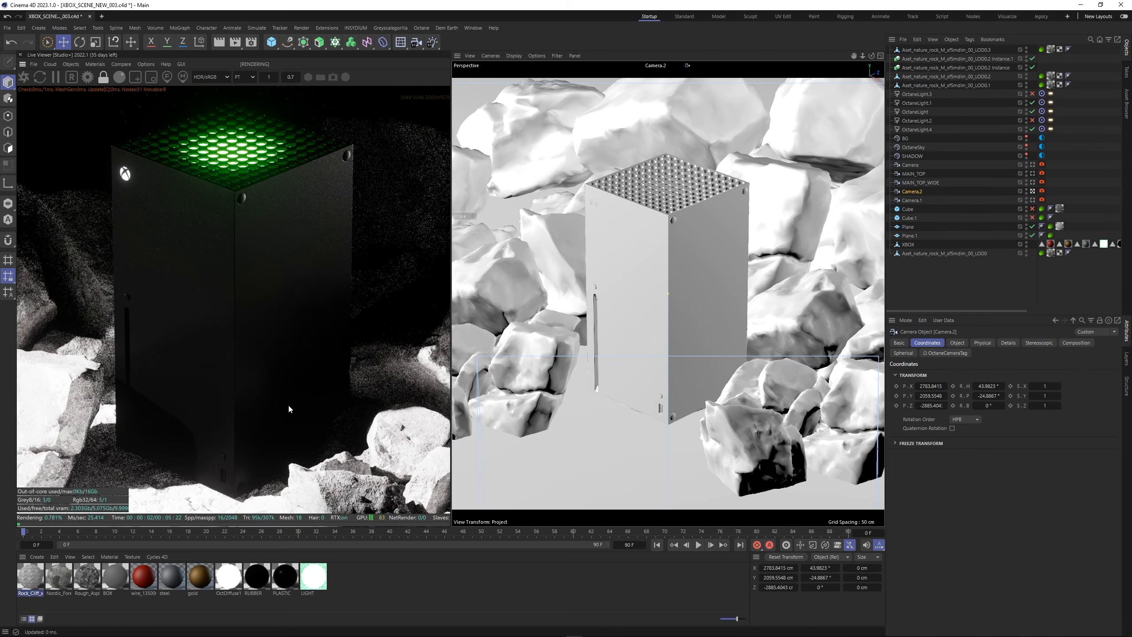
middle_drag(289, 409, 341, 266)
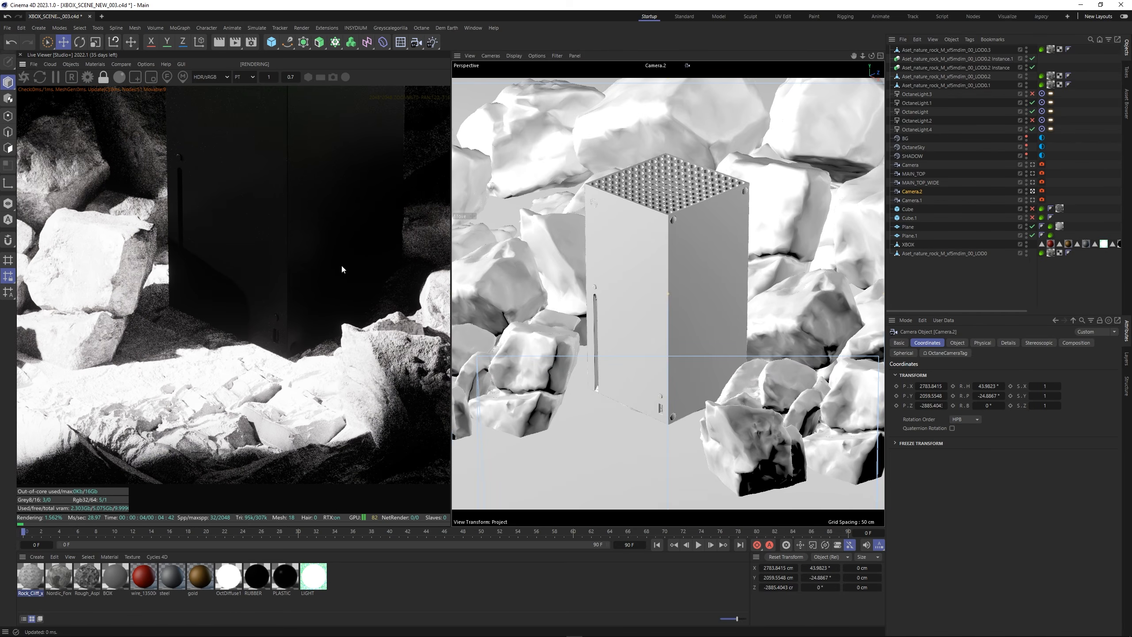
Duplicate the right-hand rock cluster into the foreground in front of the console and rotate its heading to about -180.2°.
click(648, 431)
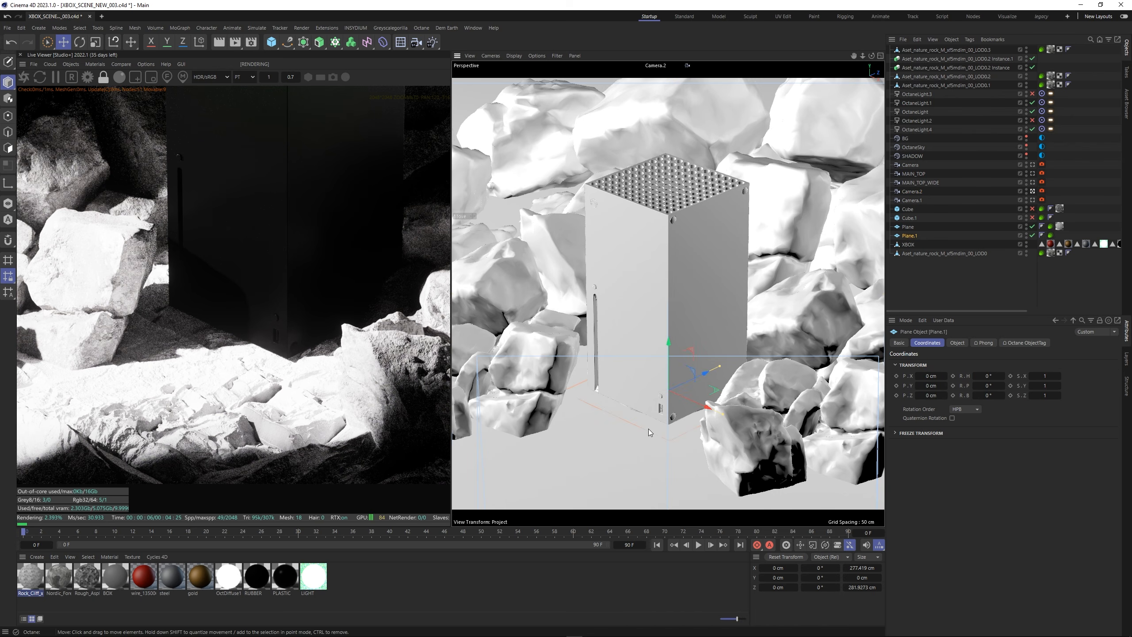
key(o)
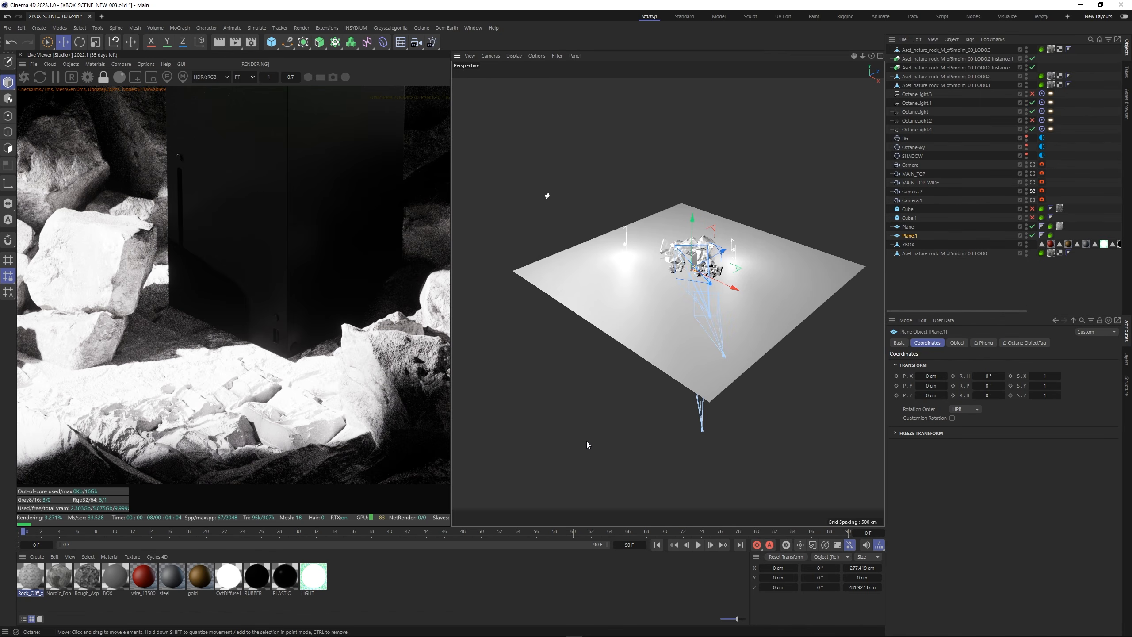
key(F1)
click(760, 448)
key(F2)
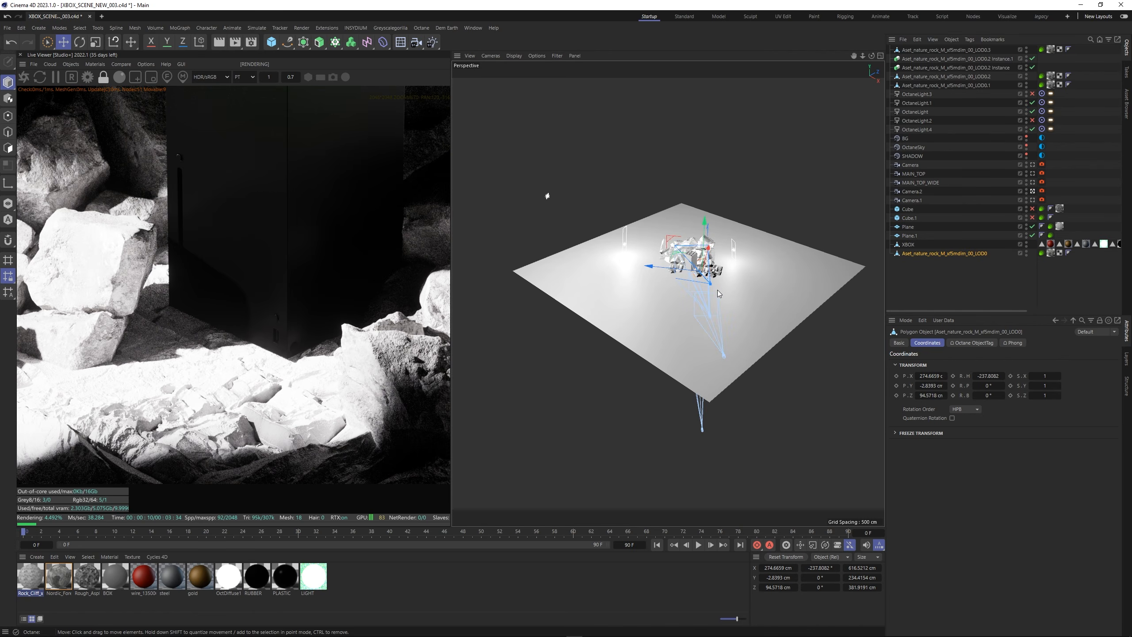
scroll(711, 266, up, 1)
scroll(714, 268, up, 3)
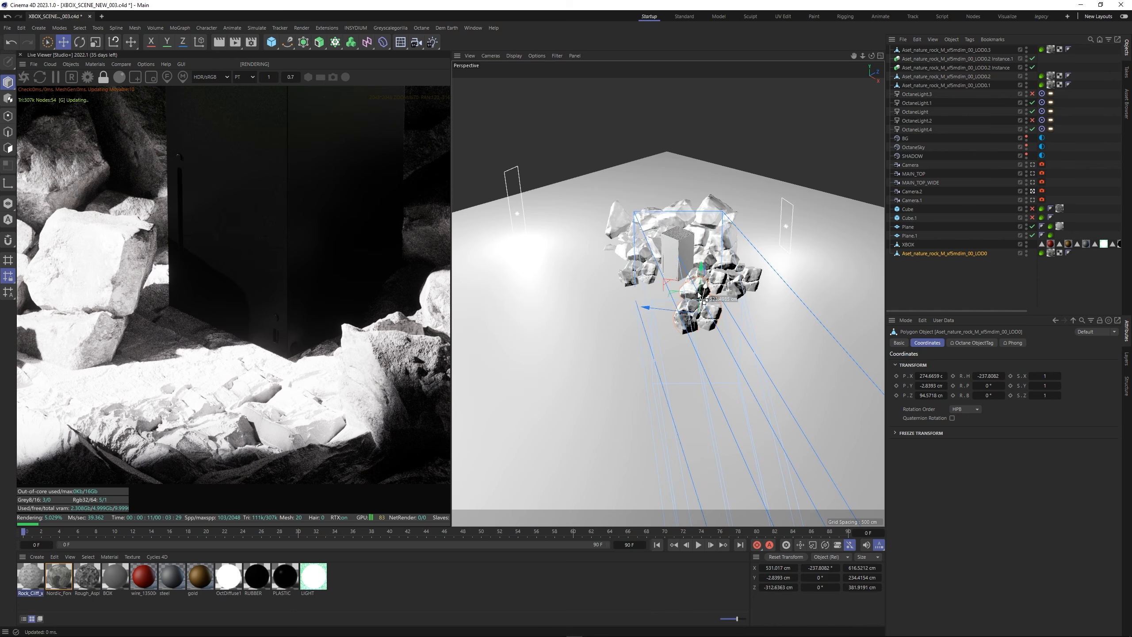
ctrl+drag(699, 296, 652, 315)
key(r)
key(e)
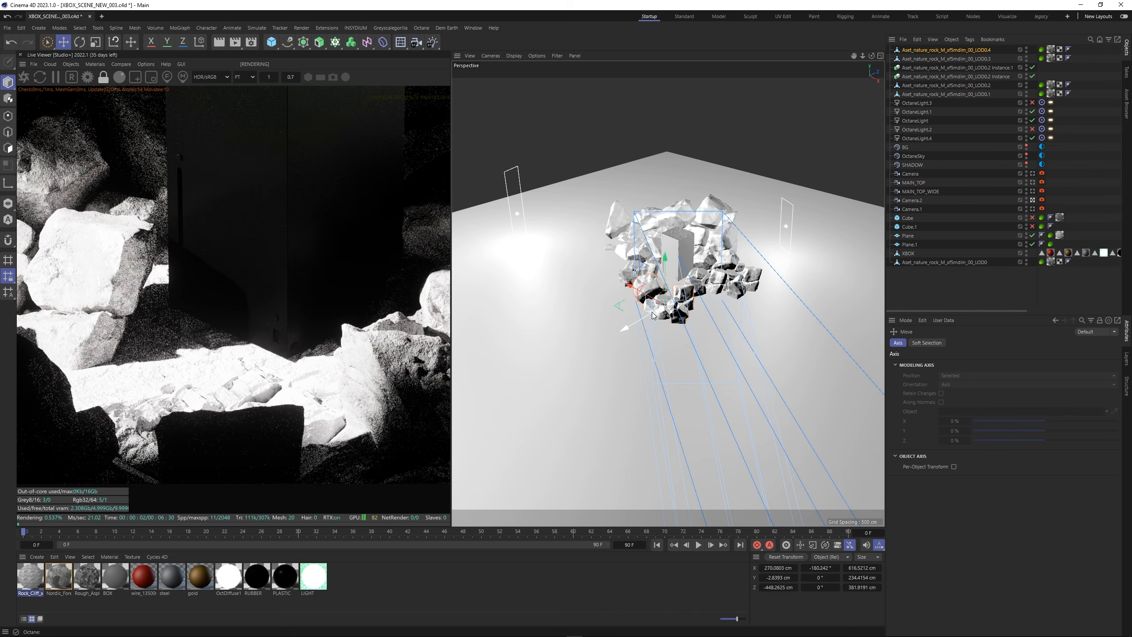
Scale the foreground rock cluster down to about 408 cm wide and move it left to about X 70, Z -447 cm.
scroll(285, 333, down, 2)
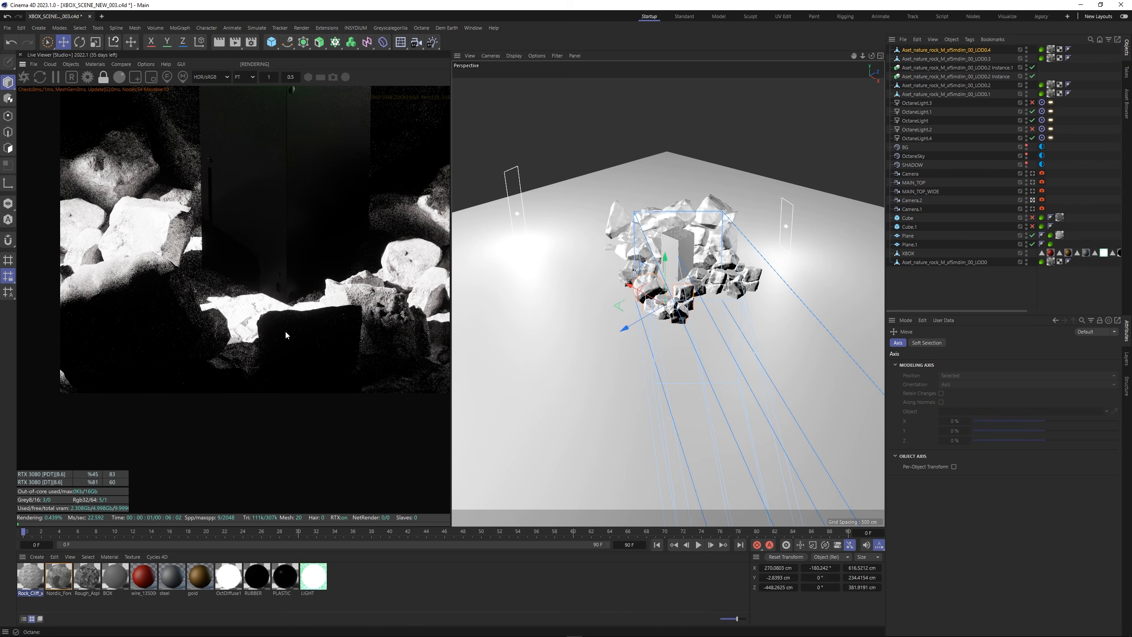
scroll(285, 335, down, 1)
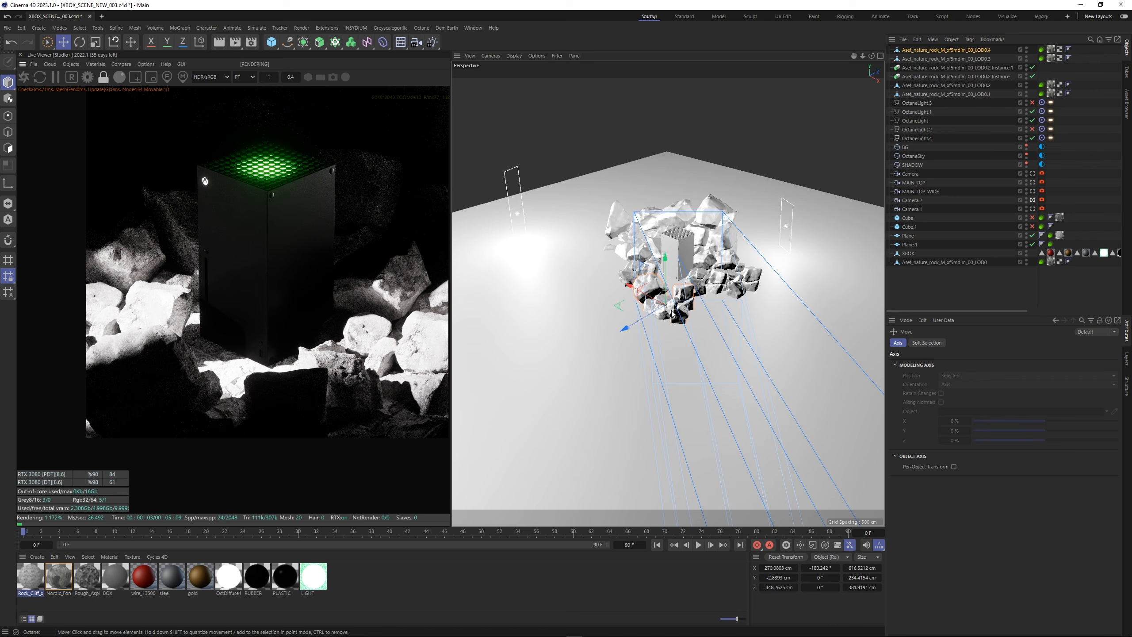
drag(743, 290, 633, 298)
key(e)
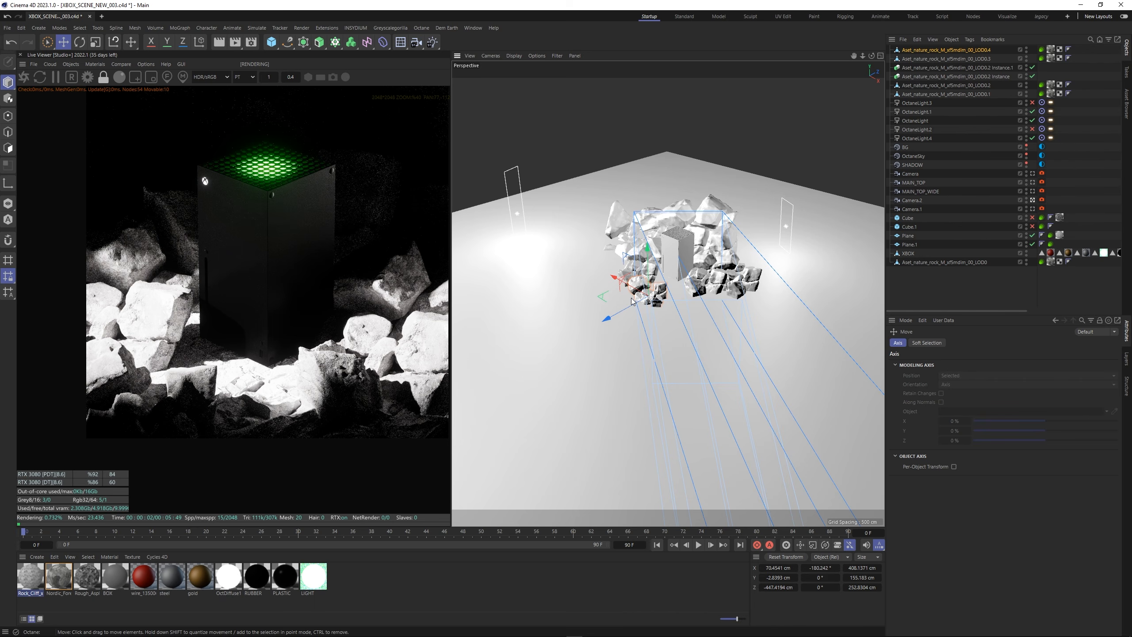
Move the foreground rock cluster to about X 85, Z -496 cm and check the rocks at the console's base in the render.
drag(639, 296, 635, 301)
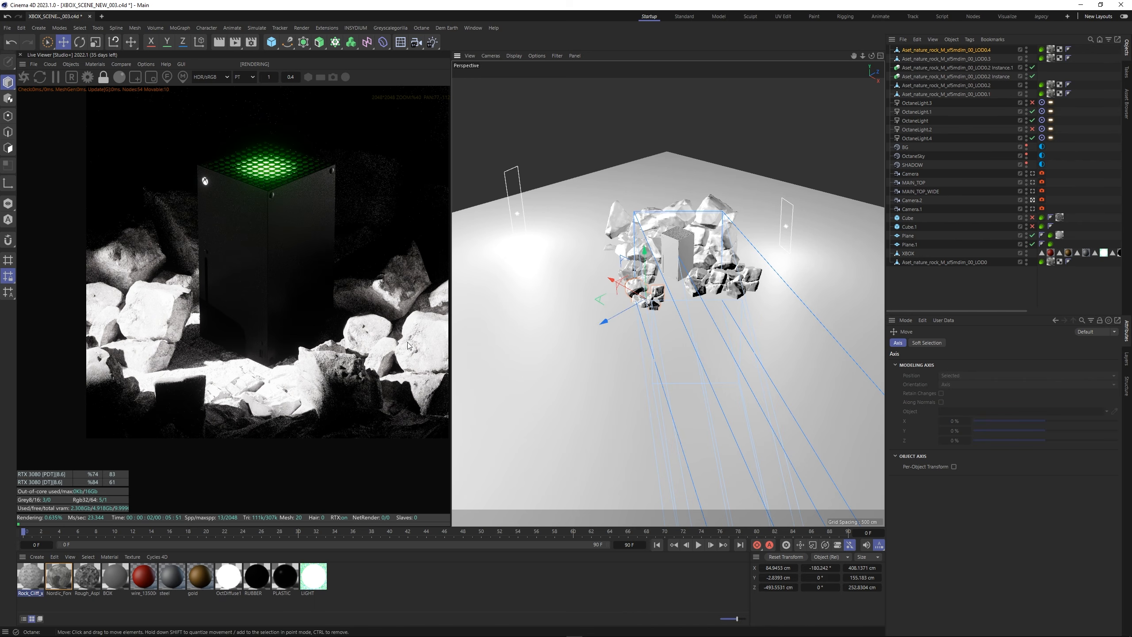
scroll(297, 386, up, 3)
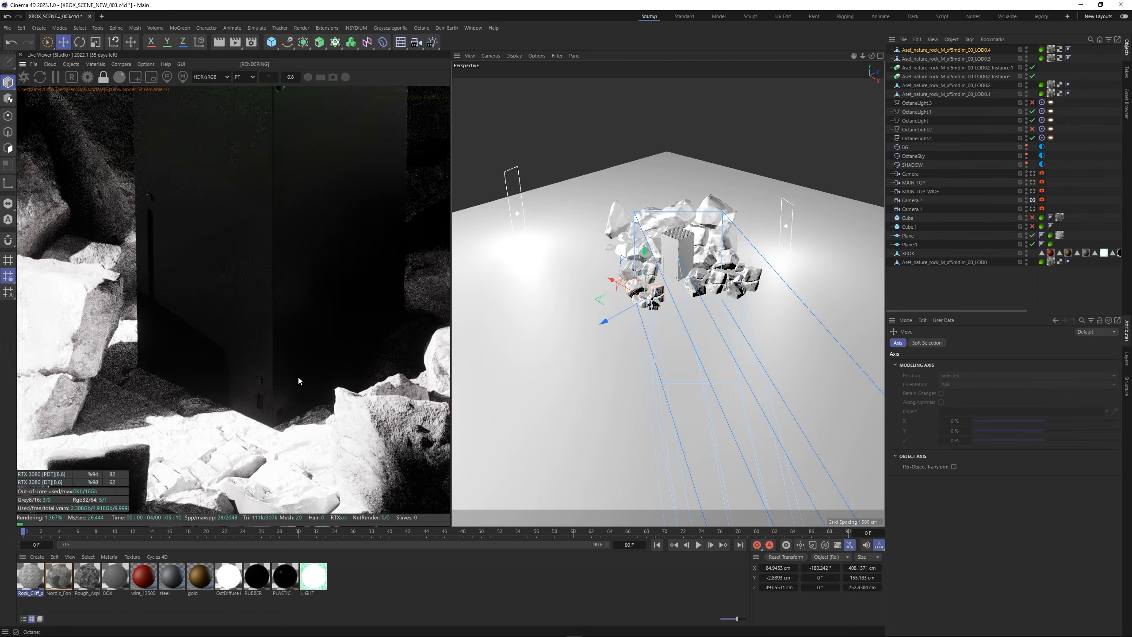
scroll(295, 372, down, 3)
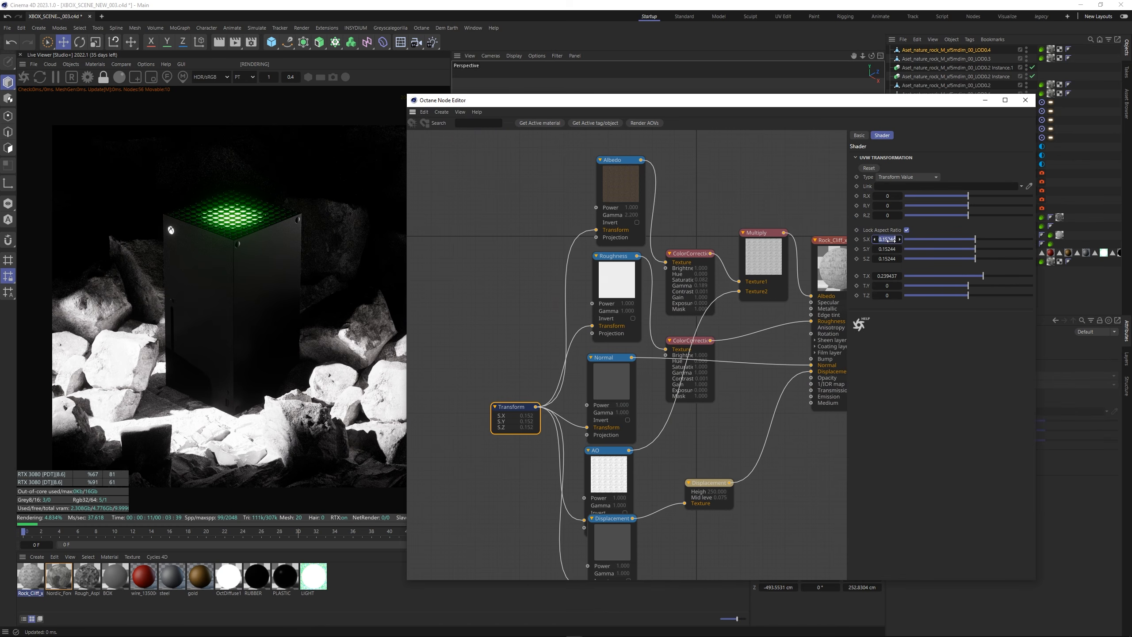
Try a texture scale of 0.15244 and an X translation of about 0.007 on the Rock_Cliff material's Transform node.
text(.15244)
key(Return)
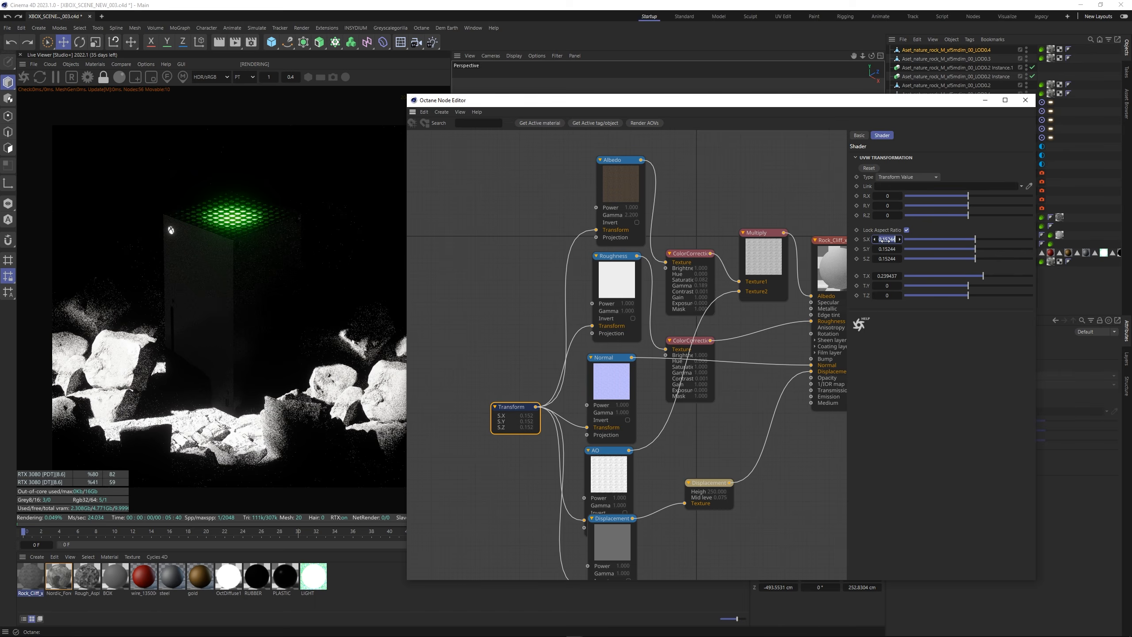
drag(971, 245, 985, 241)
key(ctrl+z)
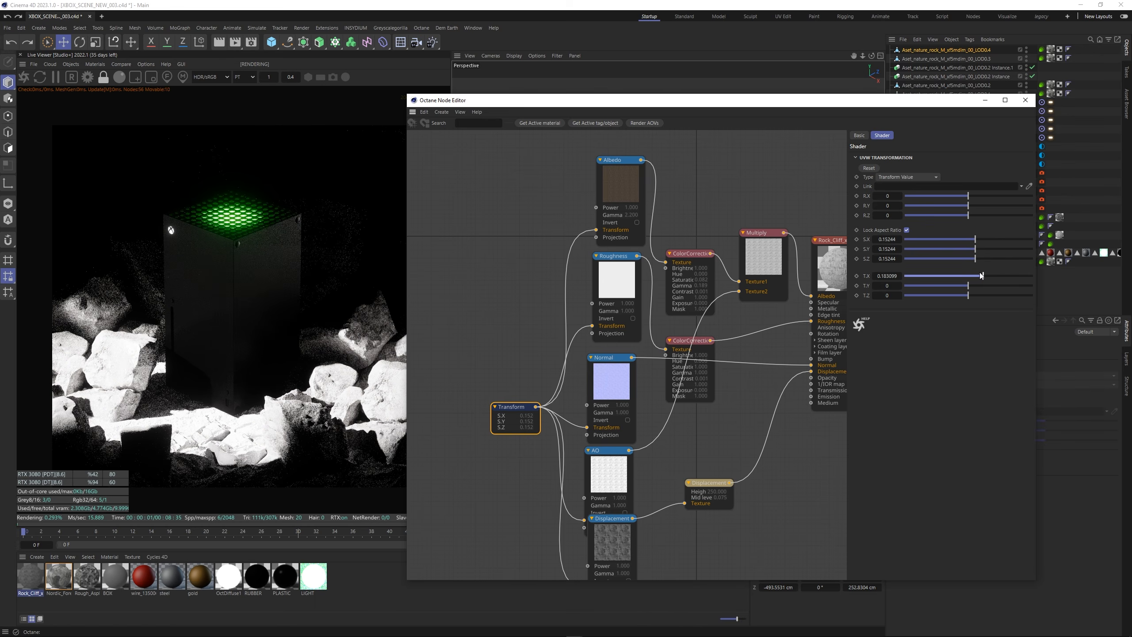
drag(980, 273, 970, 274)
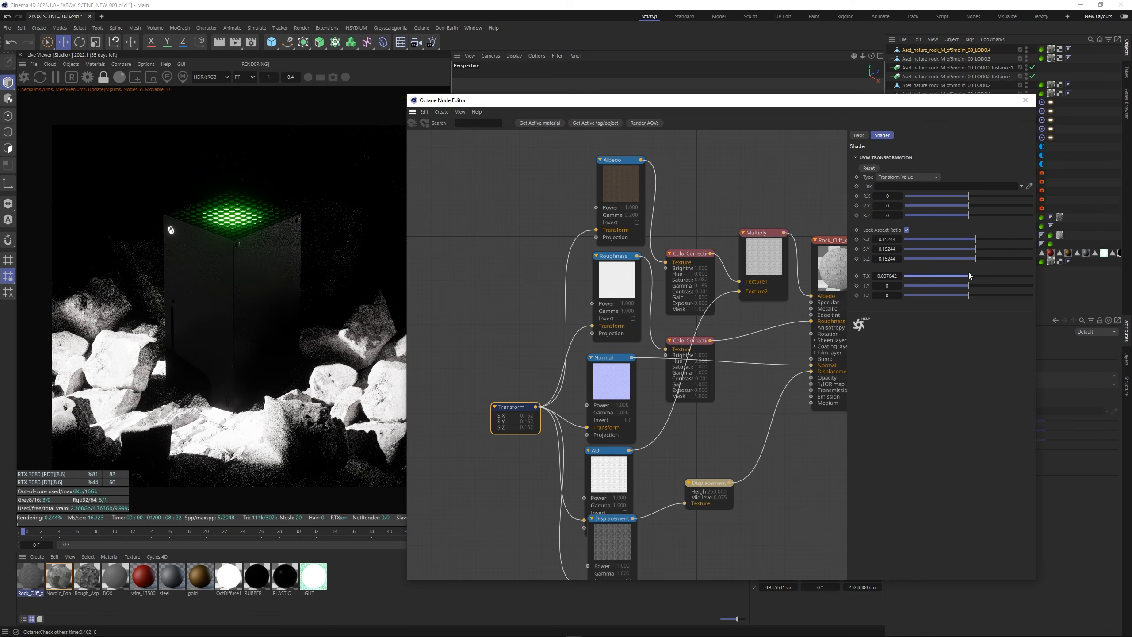
Raise the gamma of the Rock_Cliff material's albedo color correction to about 0.401 and close the node editor.
click(688, 254)
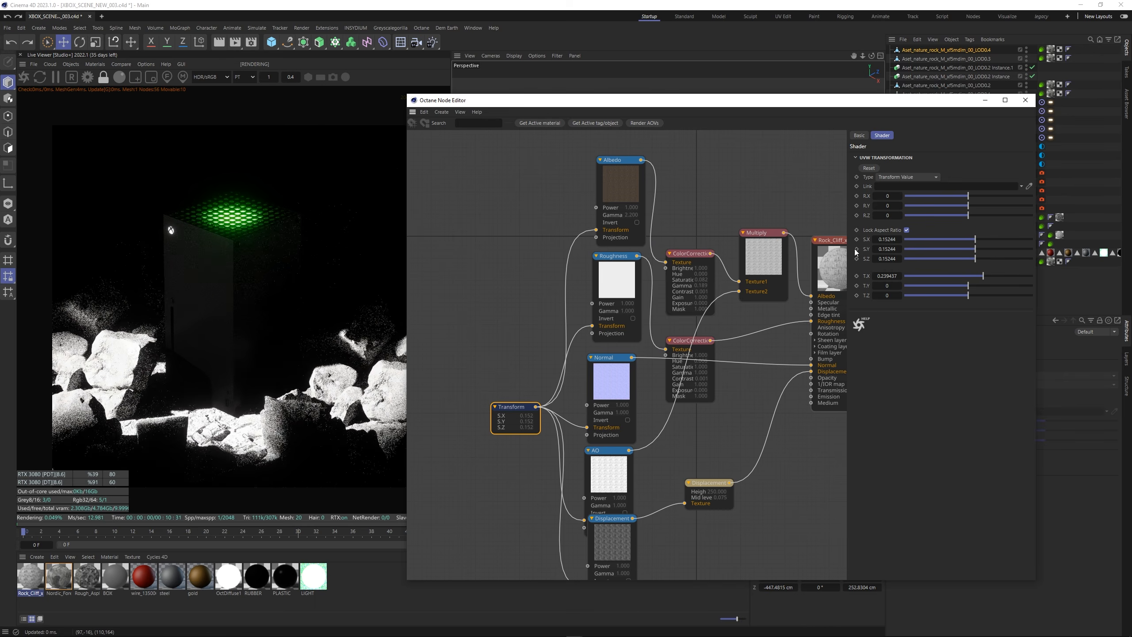
drag(939, 234, 964, 235)
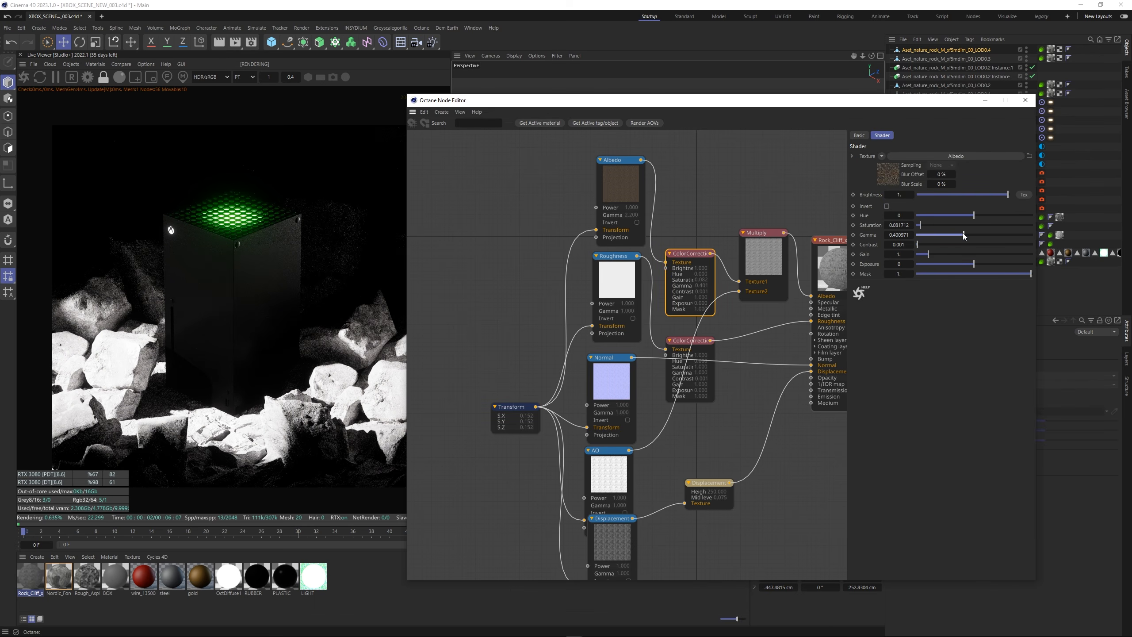
click(1026, 101)
Disable Plane.1 and move the Aset_nature_rock LOD0 object up beside the other rock objects in the object list.
click(1060, 200)
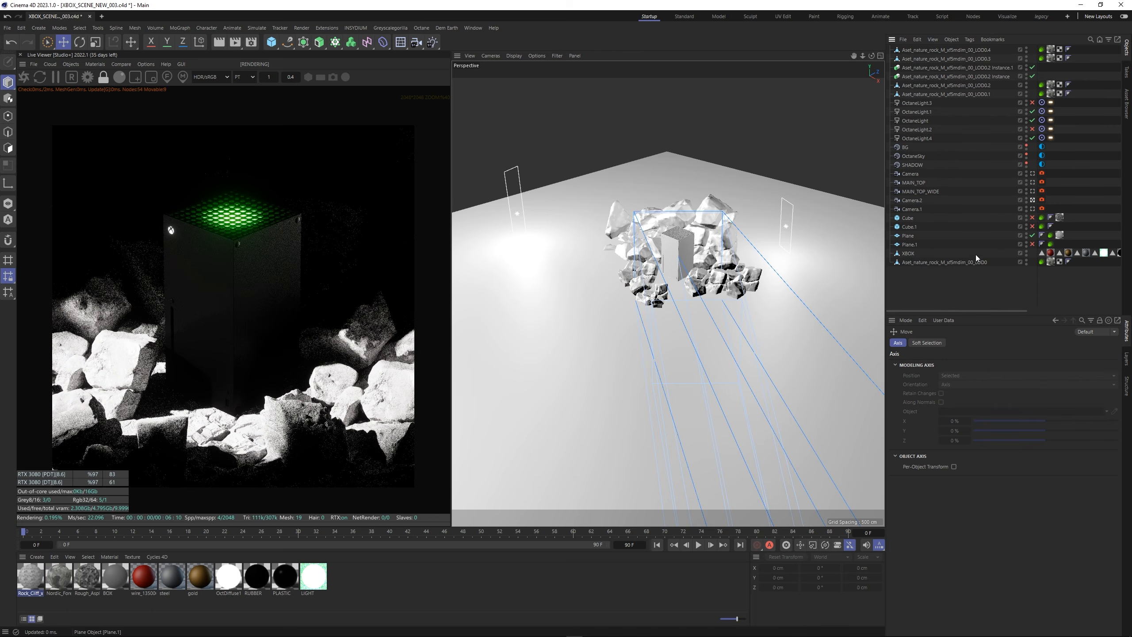
middle_drag(339, 369, 347, 337)
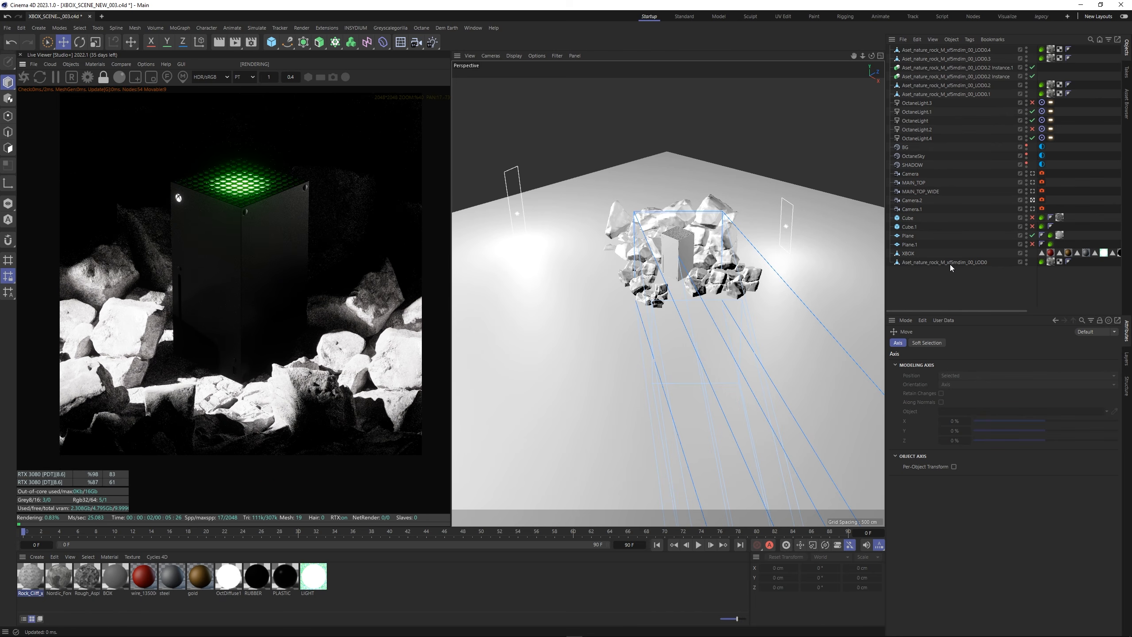
drag(948, 100, 949, 99)
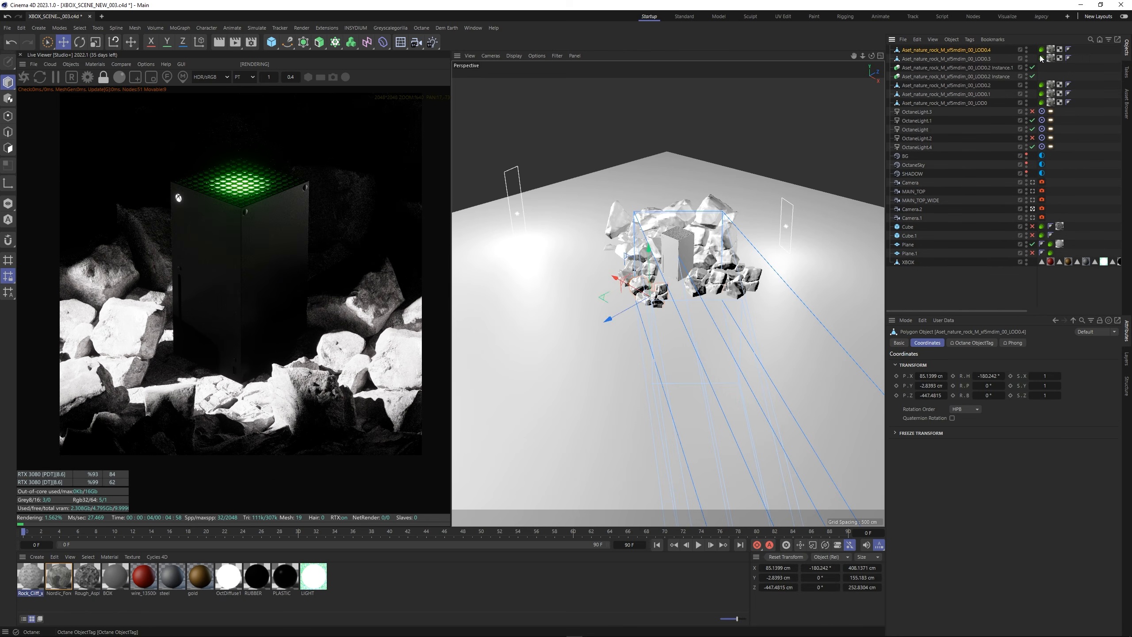
View the scene through Camera.2 and hide the foreground rock cluster LOD0.4 in both the viewport and the render.
click(1028, 51)
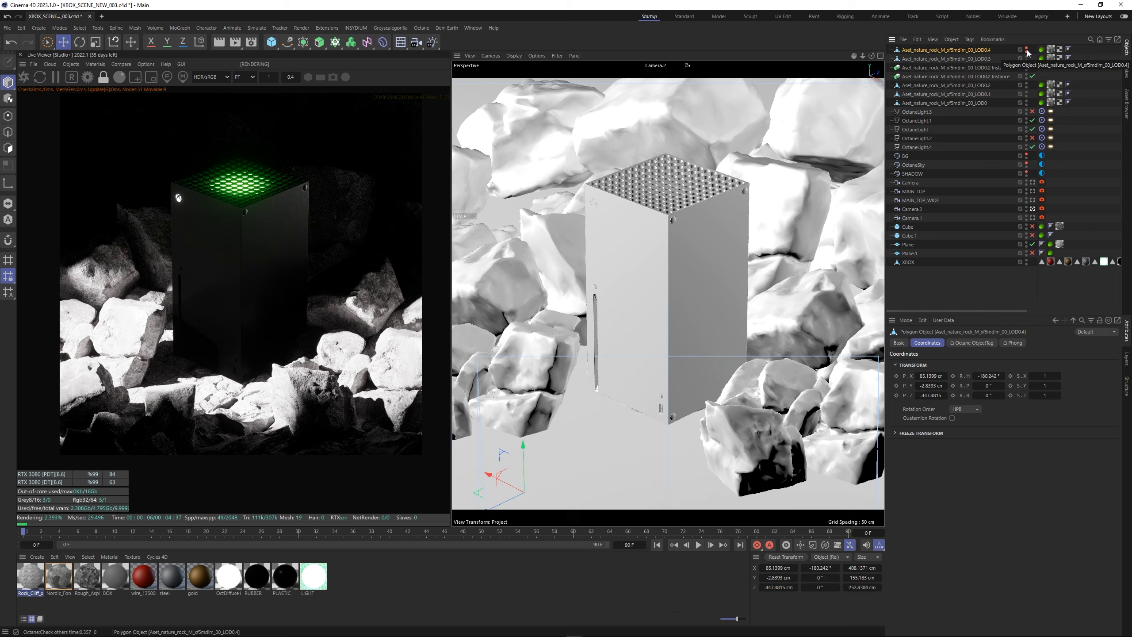
click(1095, 89)
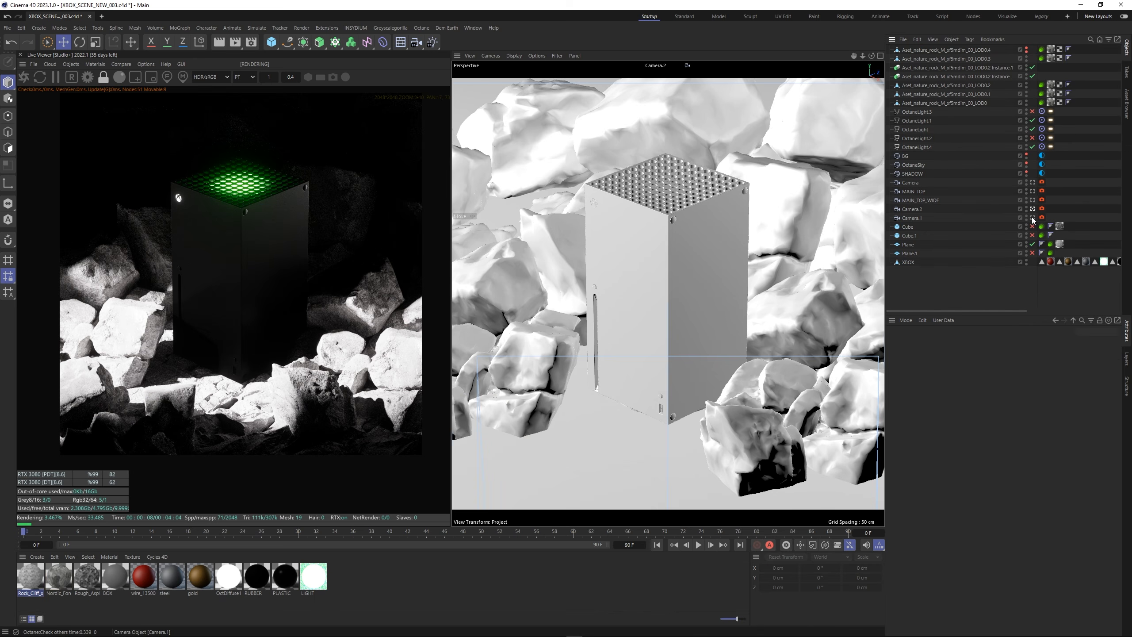
click(1033, 209)
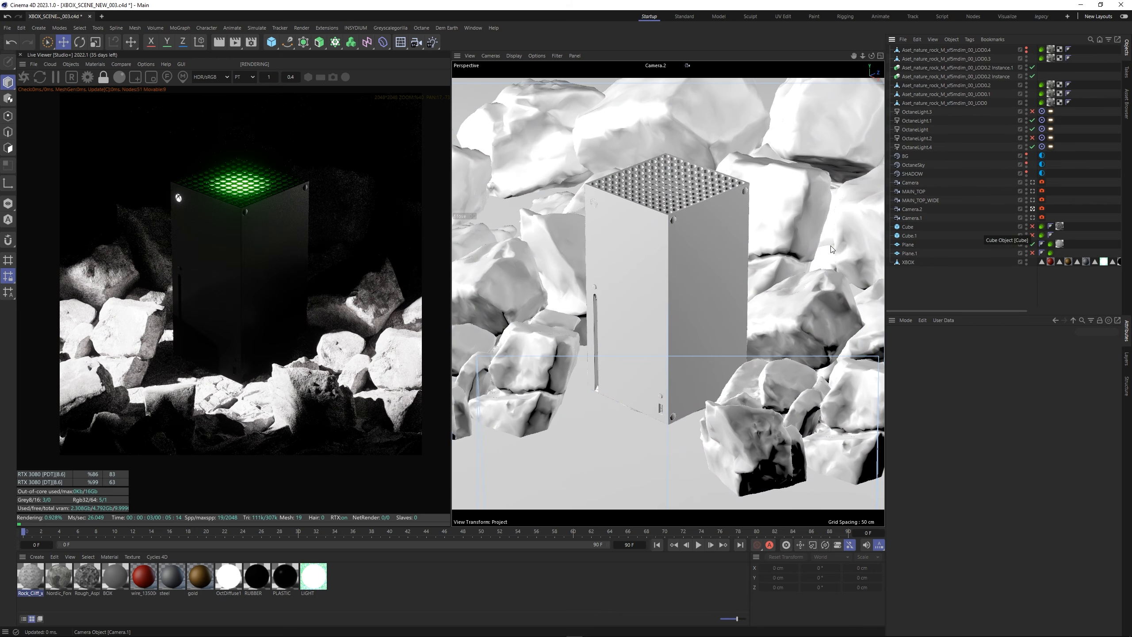
scroll(230, 329, up, 5)
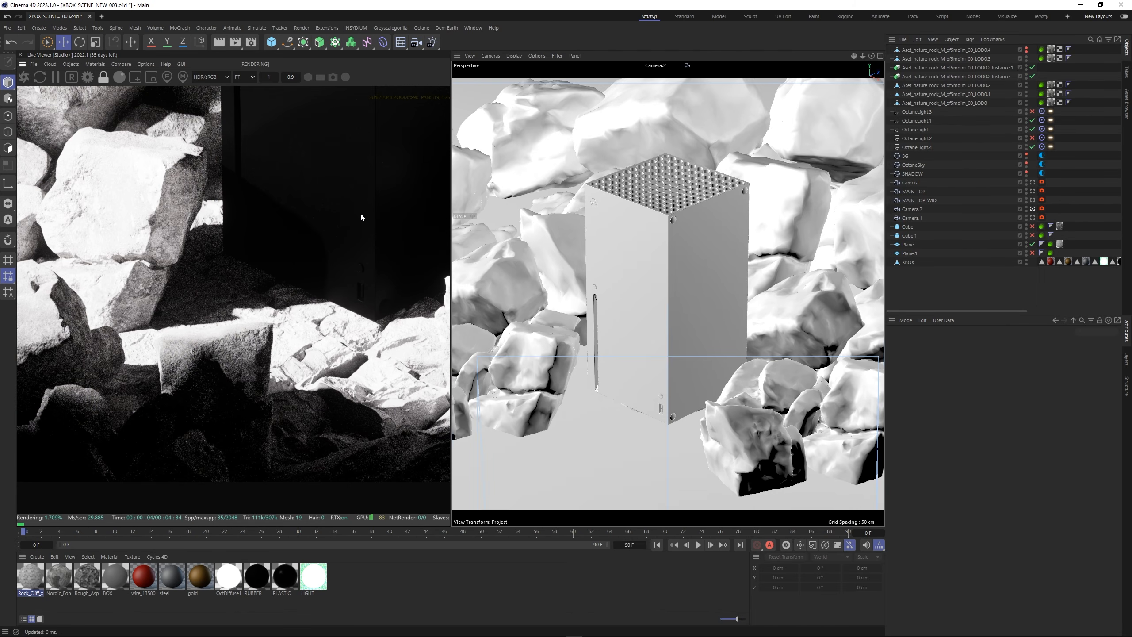
scroll(269, 350, down, 3)
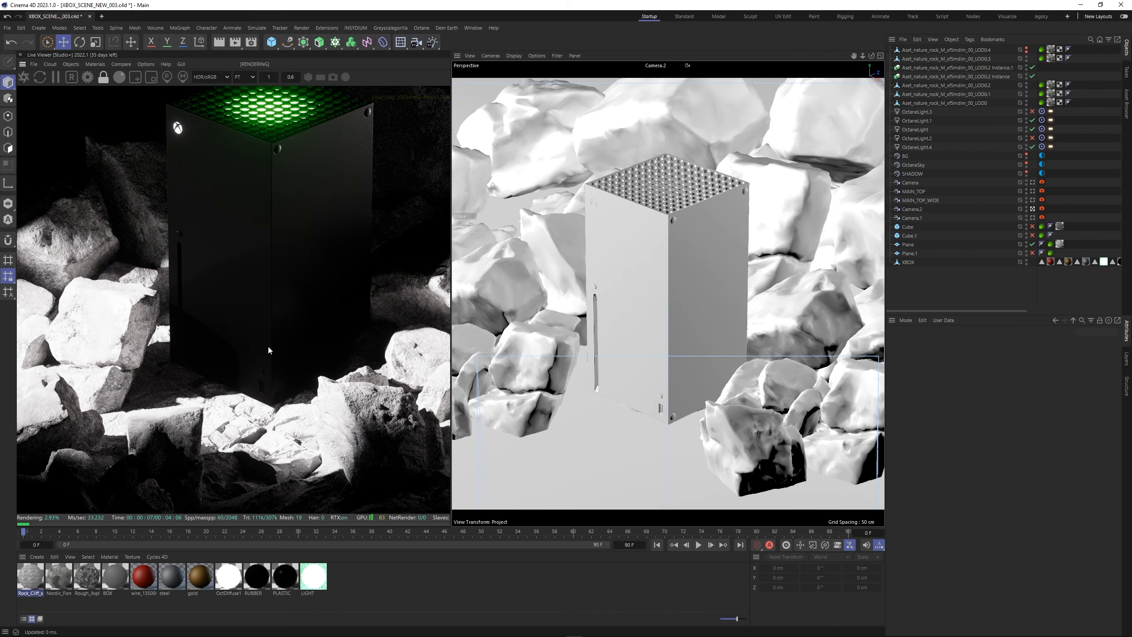
scroll(269, 350, down, 2)
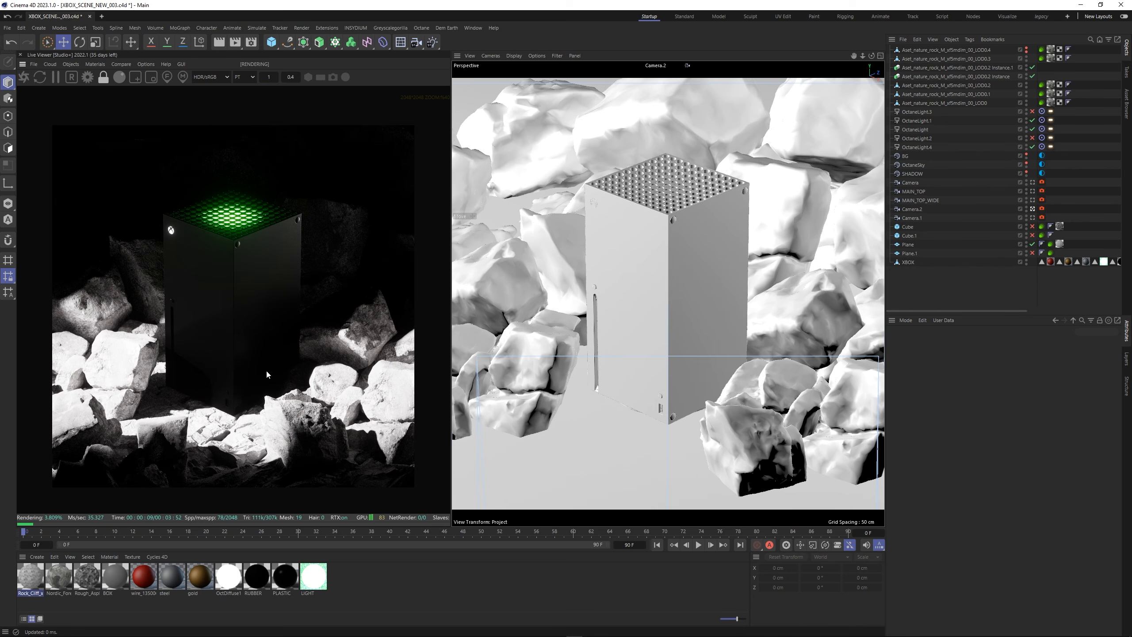
click(1026, 51)
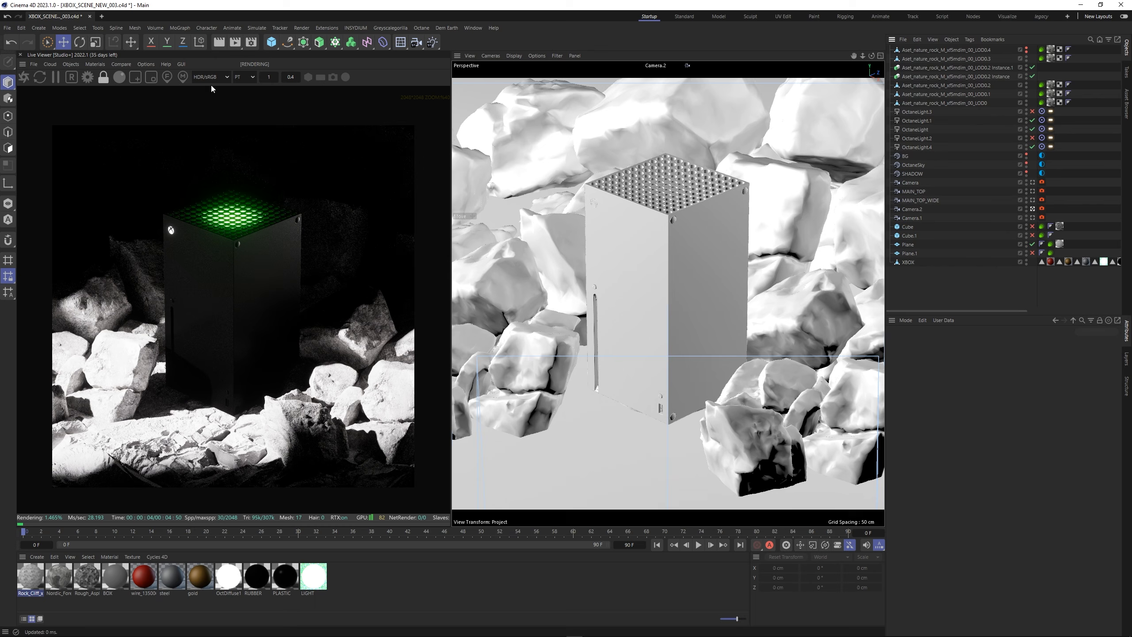
Reopen the Rock_Cliff node graph and try shifting the Transform node's X translation to about -0.141.
click(95, 64)
click(121, 89)
drag(517, 165, 778, 65)
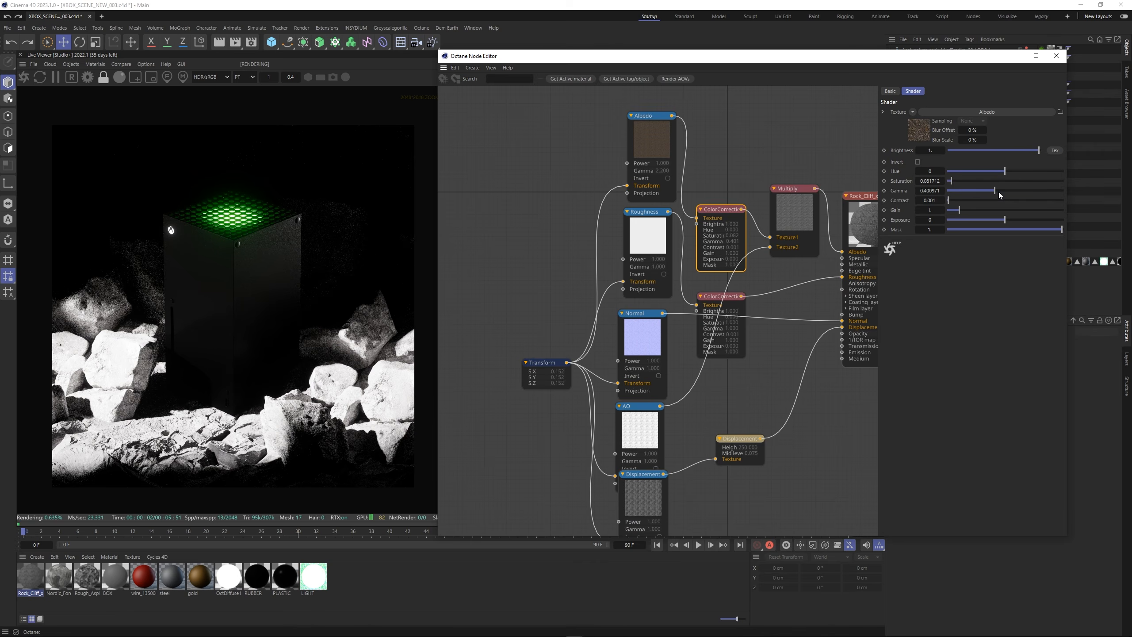
click(543, 363)
mouse_move(999, 231)
mouse_down()
mouse_move(1012, 232)
mouse_move(989, 237)
mouse_up()
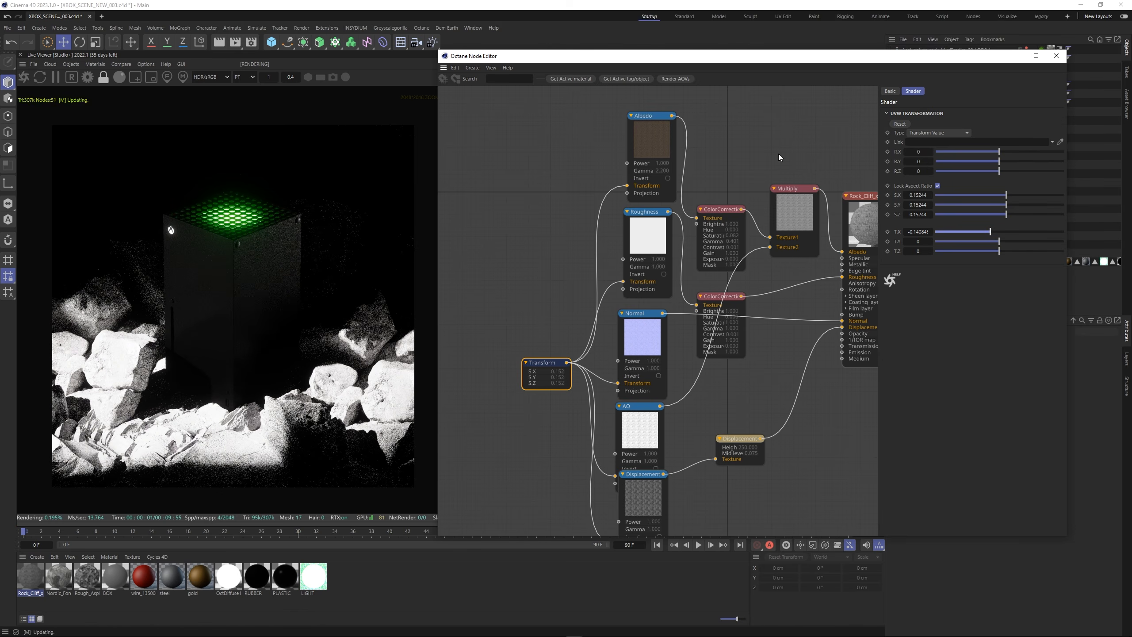
Increase the saturation of the Rock_Cliff albedo color correction to about 0.35 and close the node editor.
click(719, 209)
drag(951, 181, 962, 183)
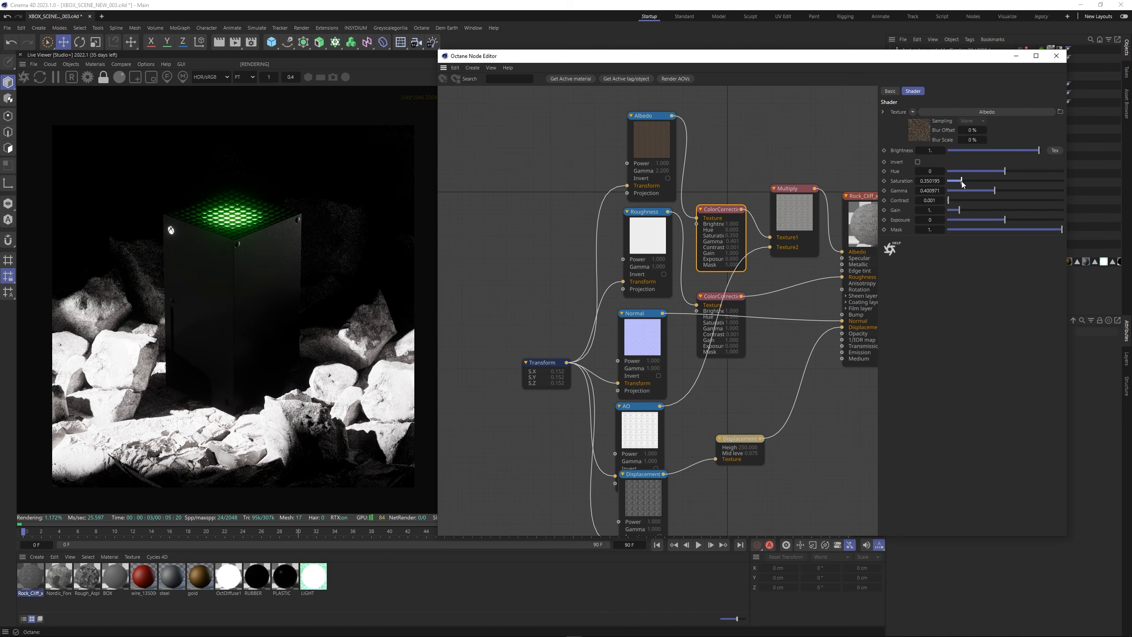
click(1064, 57)
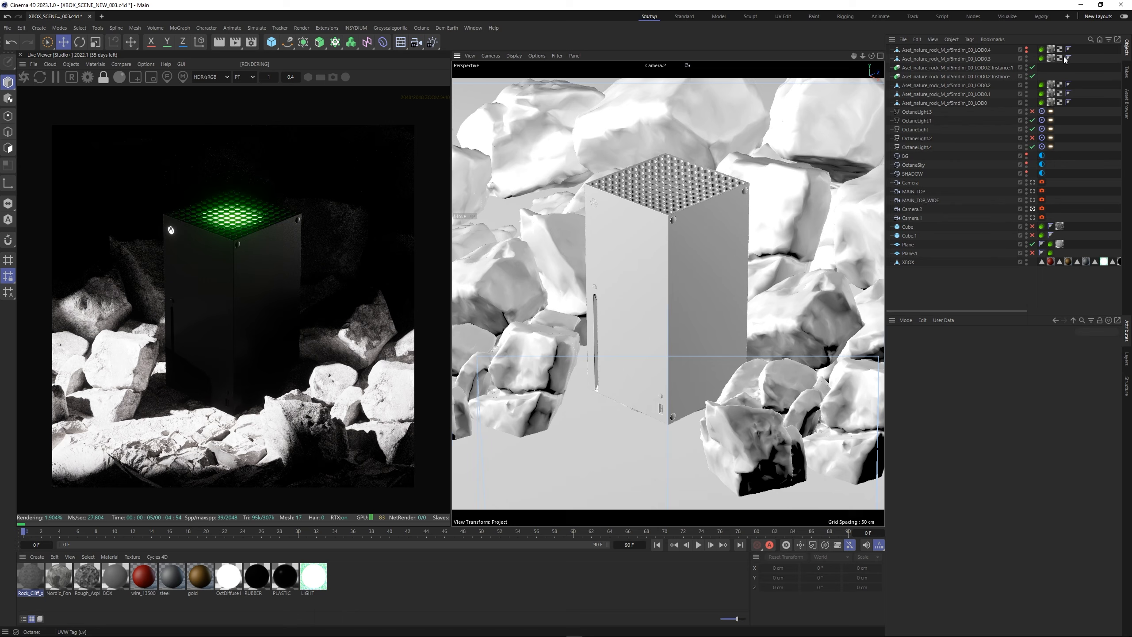
Make the foreground rock cluster LOD0.4 visible again and scale it up to about 466 cm wide.
click(1027, 49)
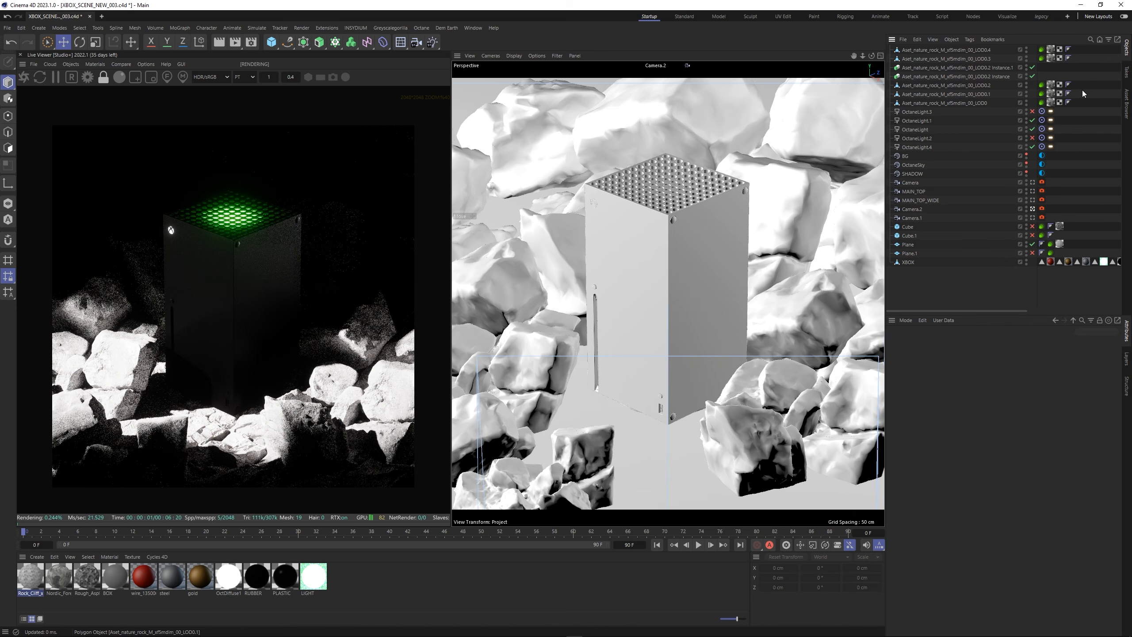
click(949, 49)
key(t)
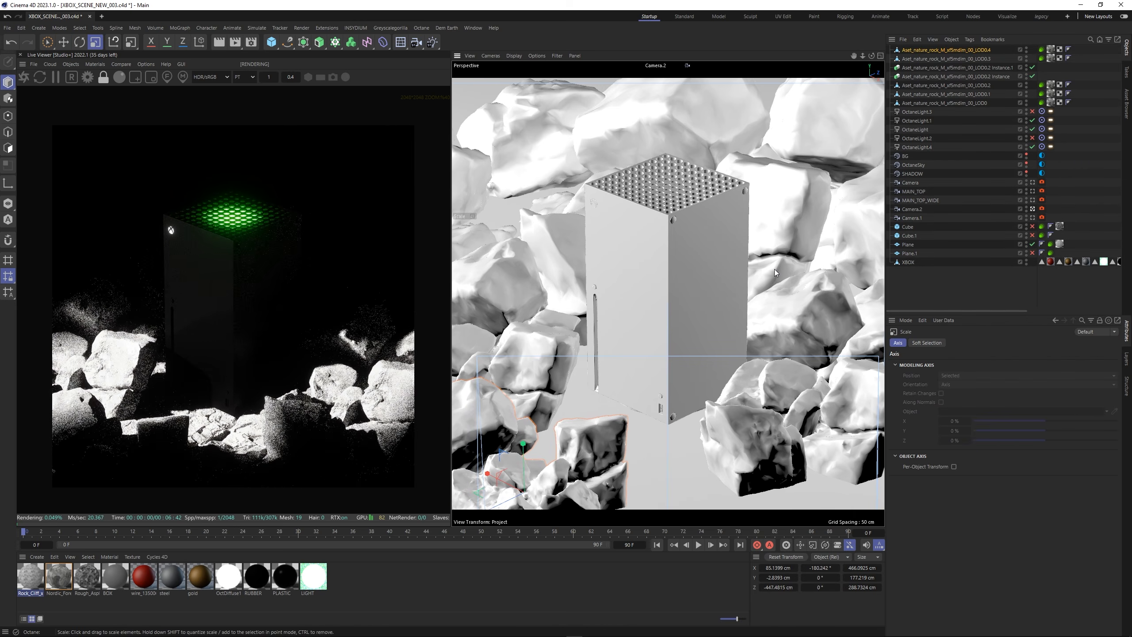
Rotate the foreground rock cluster to about H -214.6°, P -12.3°, B -17.7° and inspect the console's base in the render.
key(r)
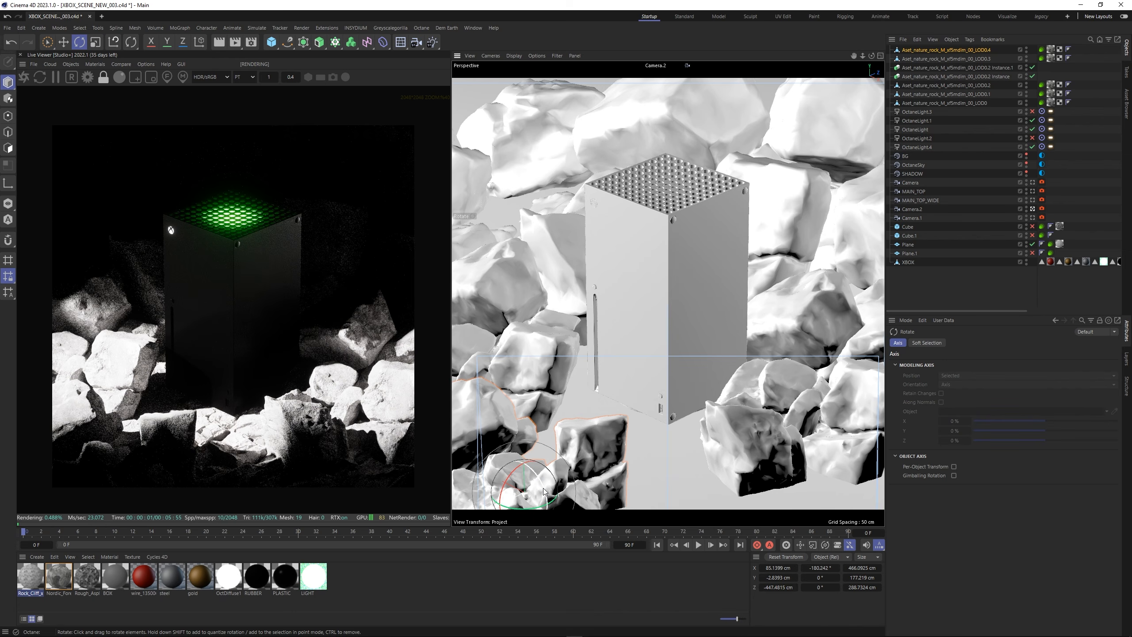
mouse_move(544, 491)
mouse_down()
mouse_move(536, 500)
mouse_move(541, 480)
mouse_move(547, 510)
mouse_move(548, 493)
mouse_up()
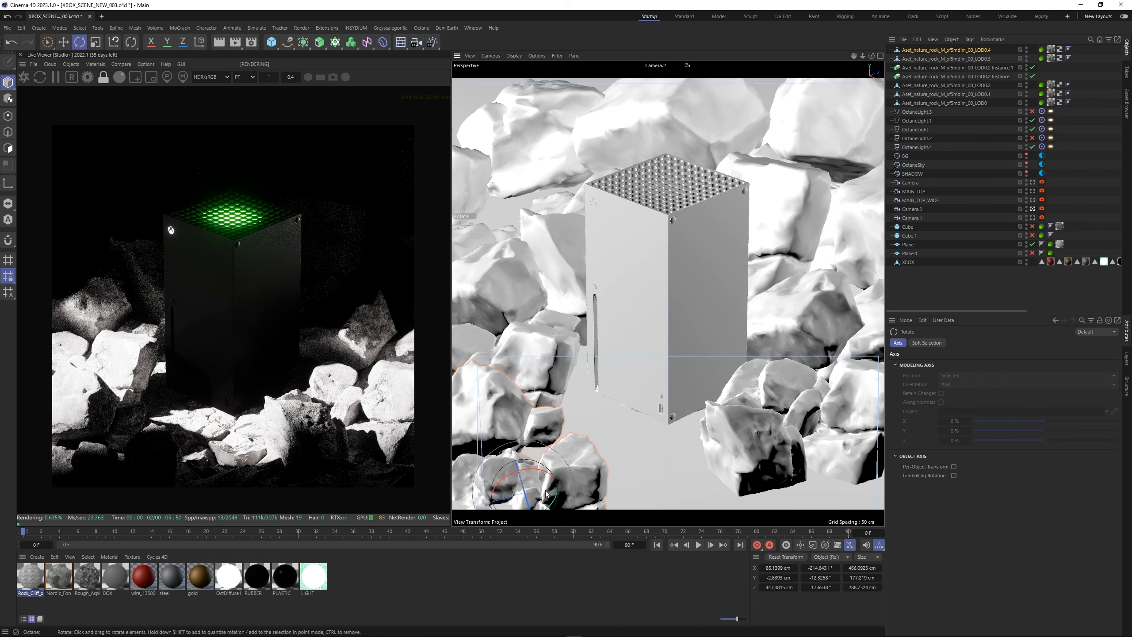
scroll(286, 255, up, 5)
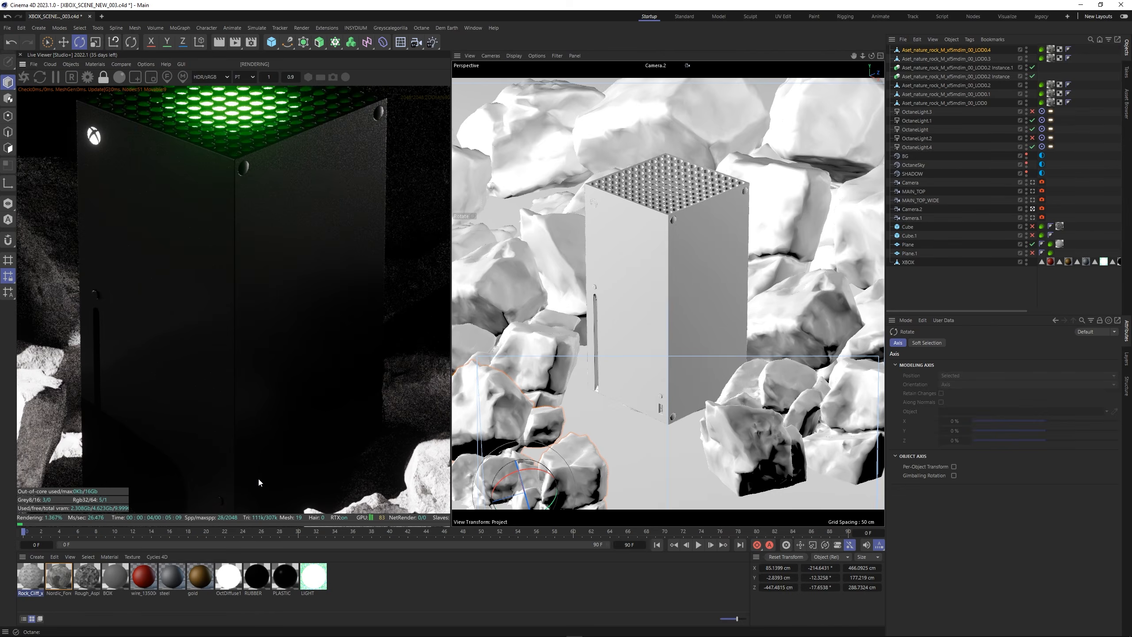
scroll(283, 265, up, 6)
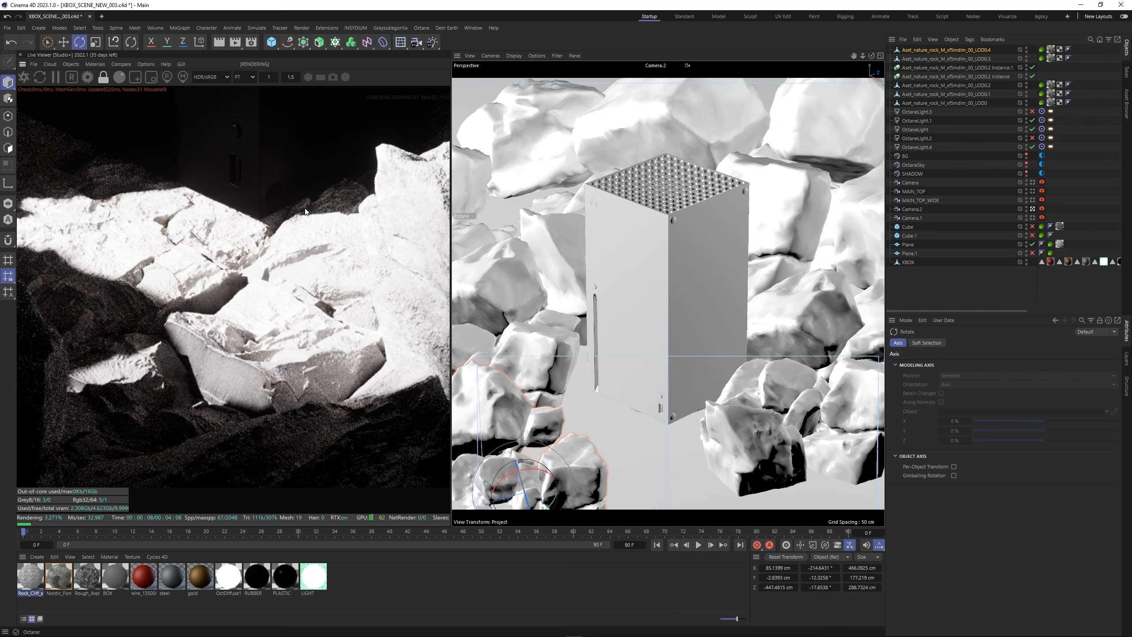
Set the Rock_Cliff Transform node's uniform texture scale to about 0.198 and frame the displaced ground in the render.
click(94, 64)
click(107, 87)
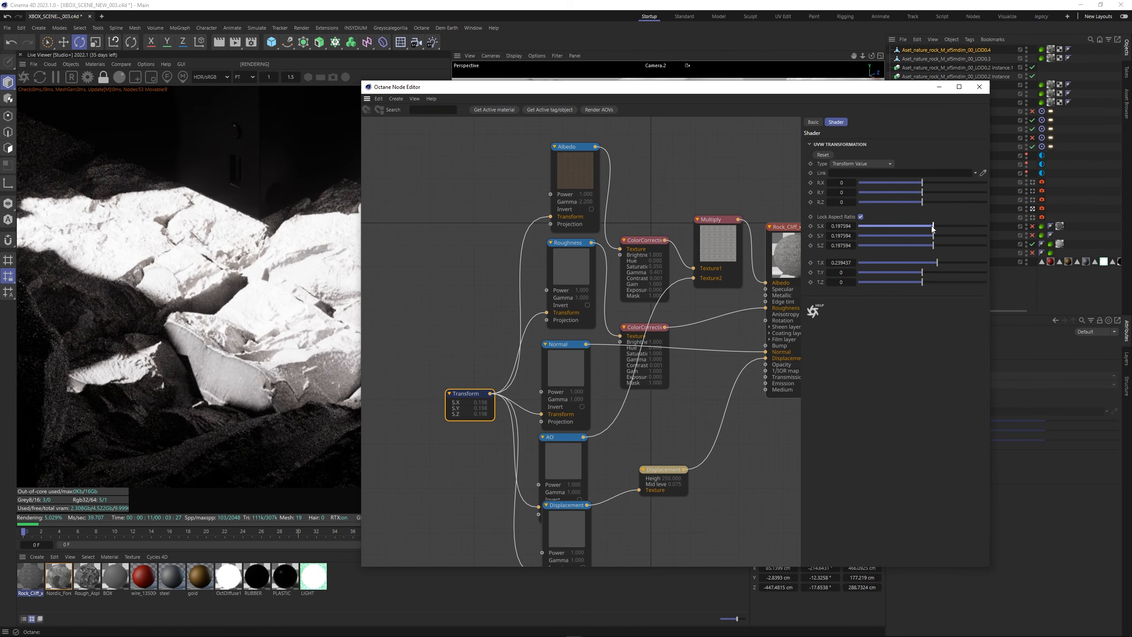
scroll(228, 310, down, 7)
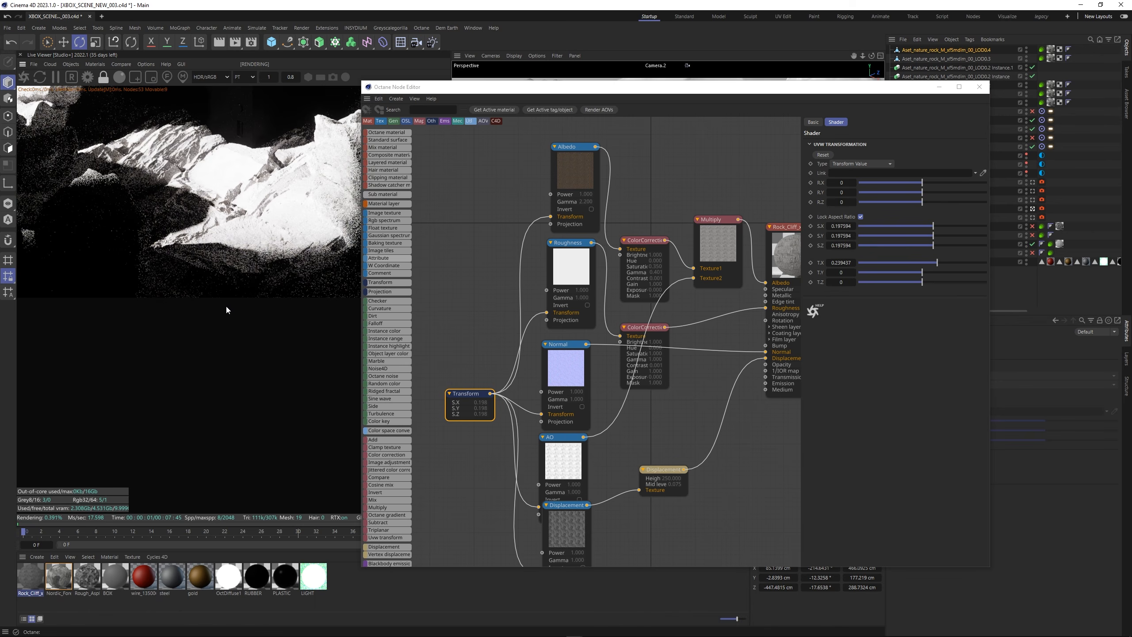
middle_drag(227, 311, 218, 398)
Set the Rock_Cliff displacement height to 200 cm and raise its mid level to about 0.134.
click(682, 481)
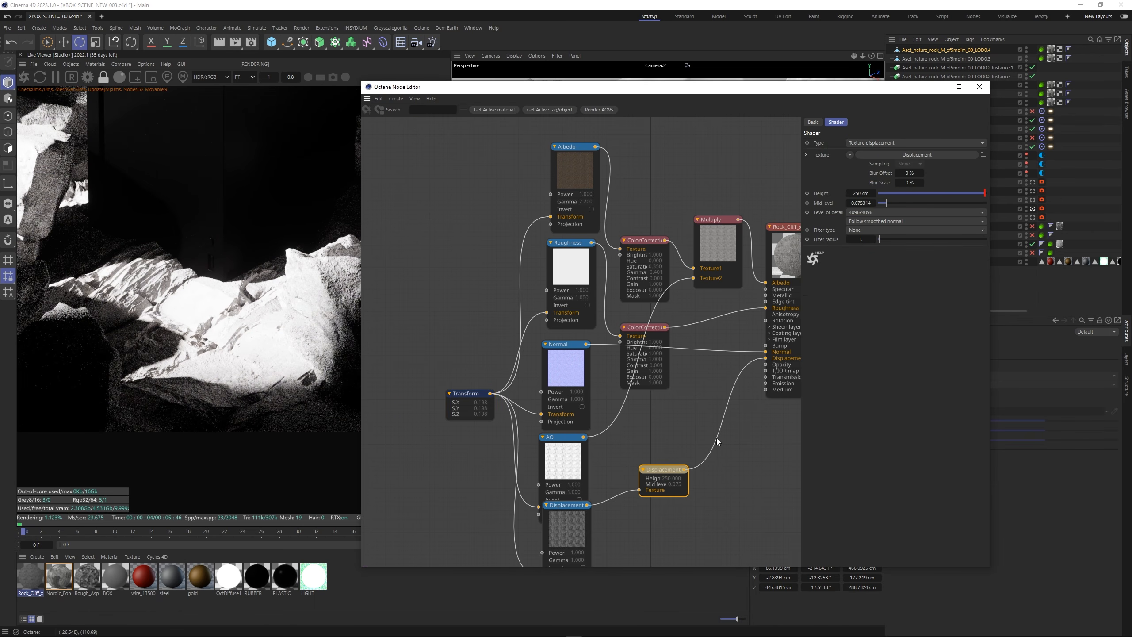
click(860, 193)
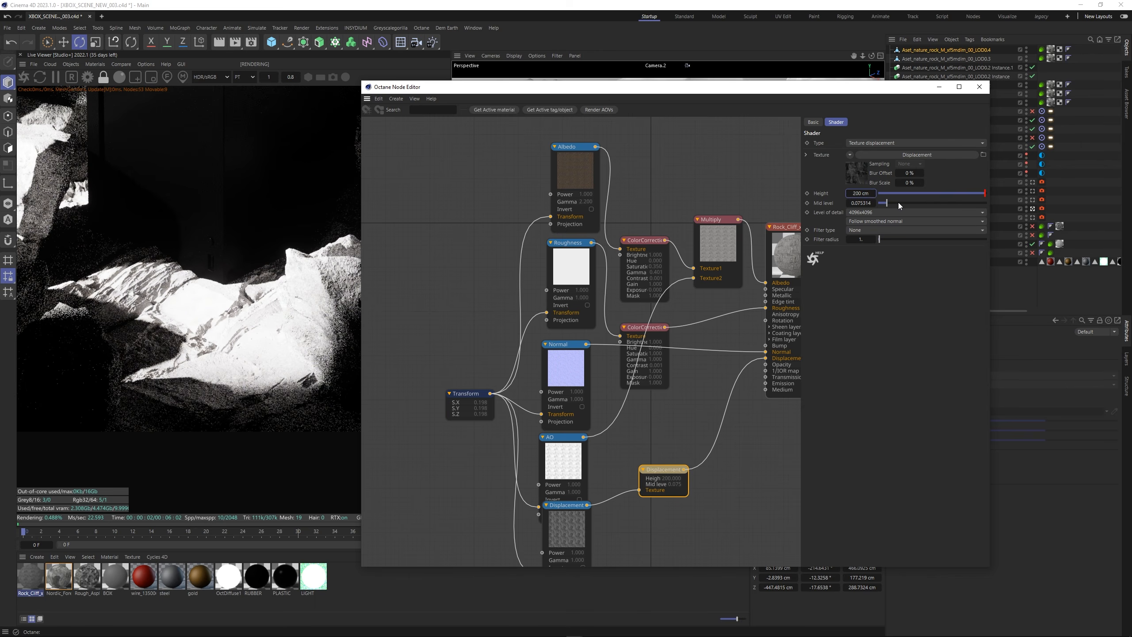
drag(888, 203, 893, 204)
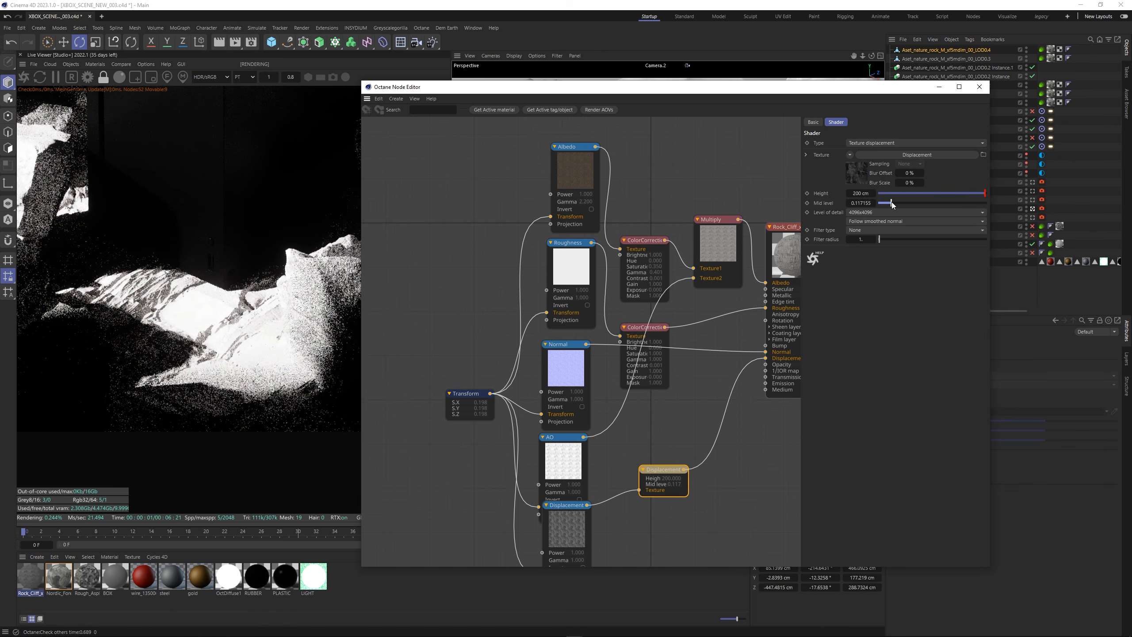
drag(892, 205, 894, 204)
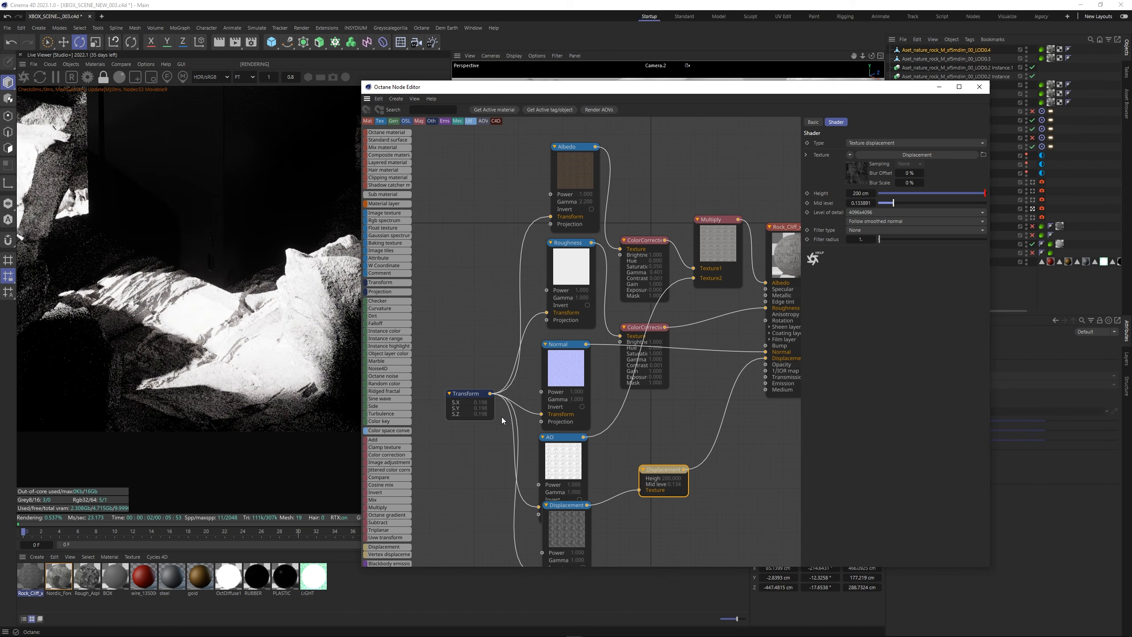
Set the Rock_Cliff Transform node's X translation to about -0.021 and inspect the ground around the console in the render.
click(472, 407)
drag(928, 262, 921, 263)
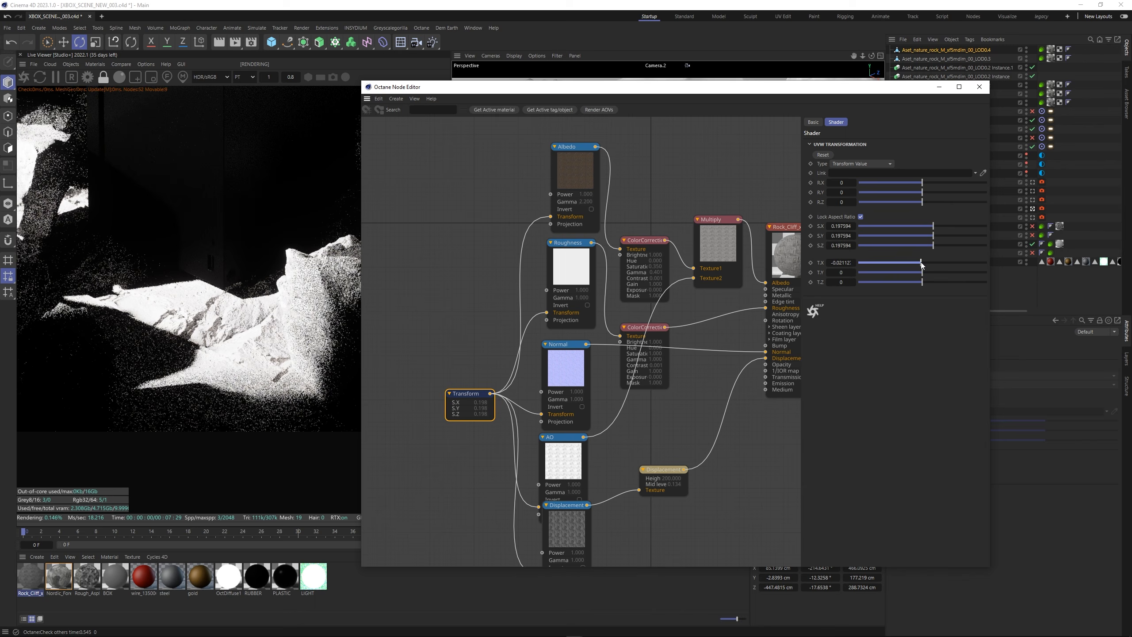
drag(187, 274, 194, 378)
scroll(192, 371, down, 2)
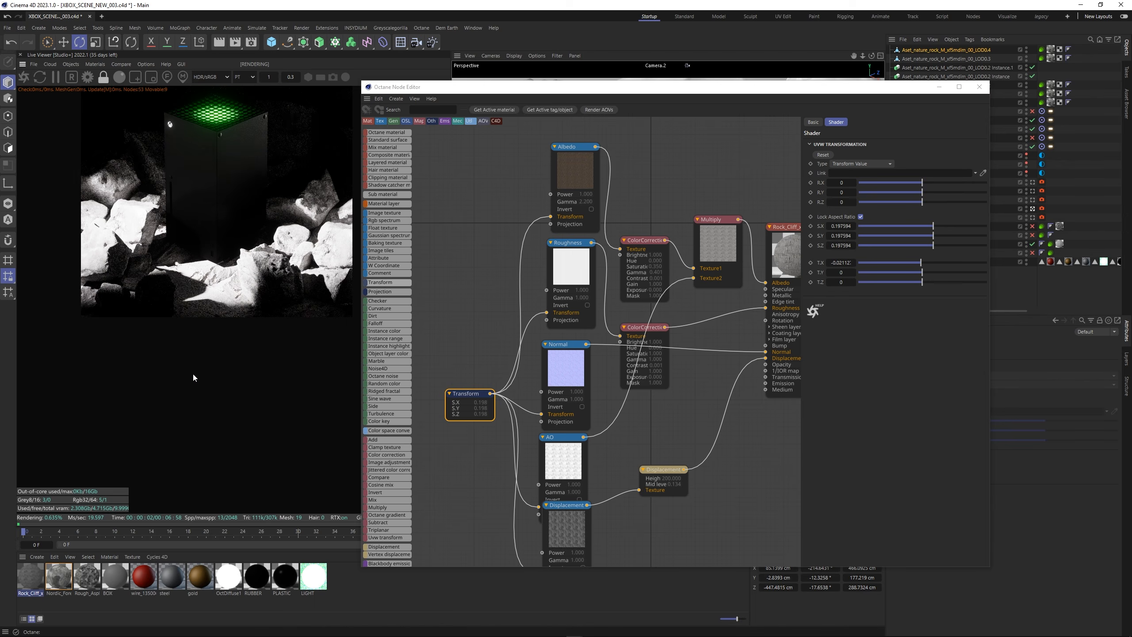
scroll(204, 397, up, 2)
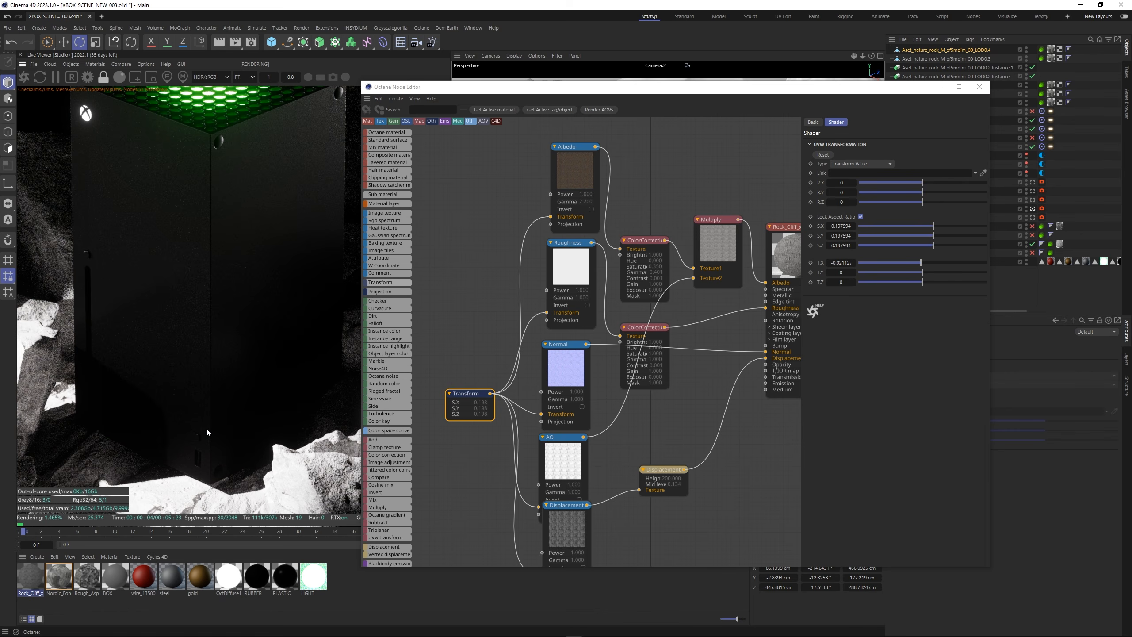
scroll(210, 431, down, 2)
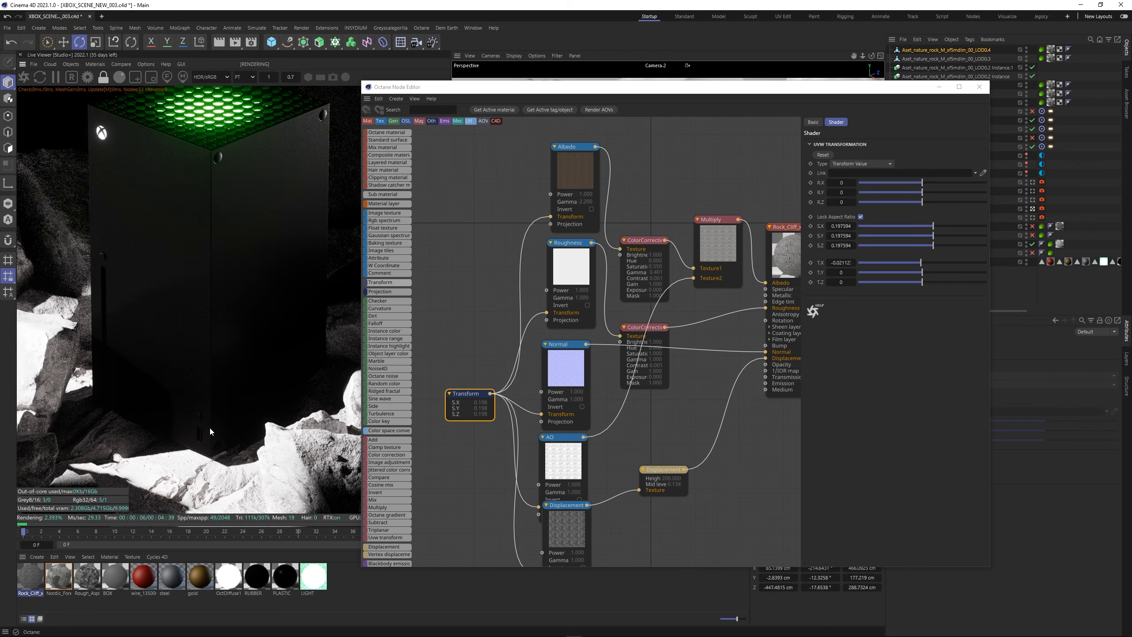
scroll(210, 431, down, 2)
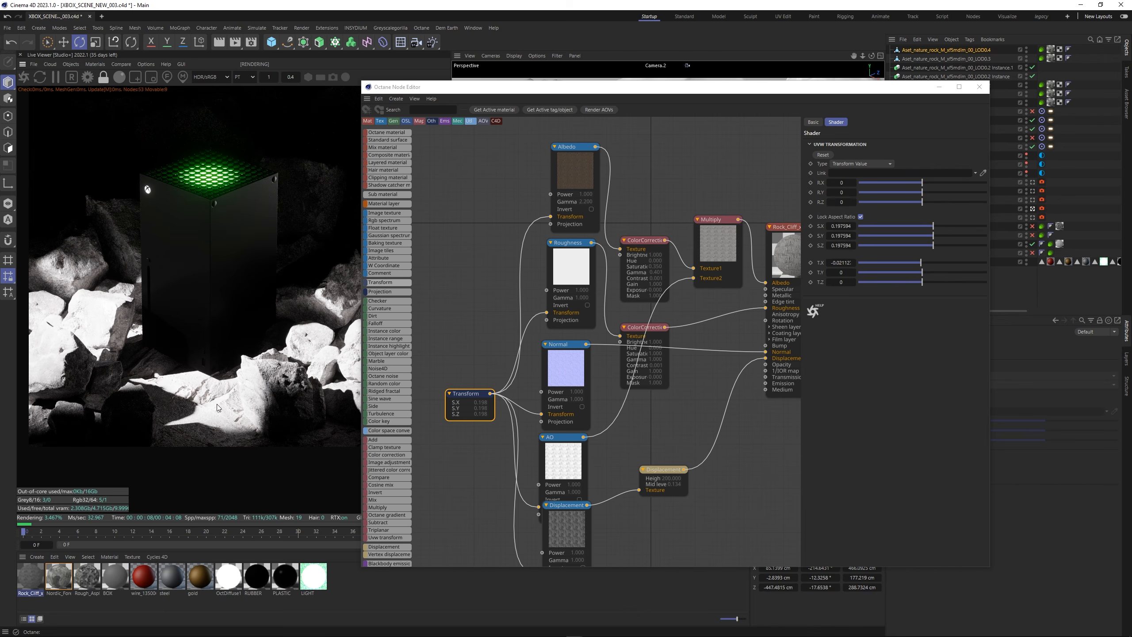
Set the Rock_Cliff displacement mid level to about 0.088 and the Transform node's X translation to about -0.0845, then close the node editor.
click(640, 491)
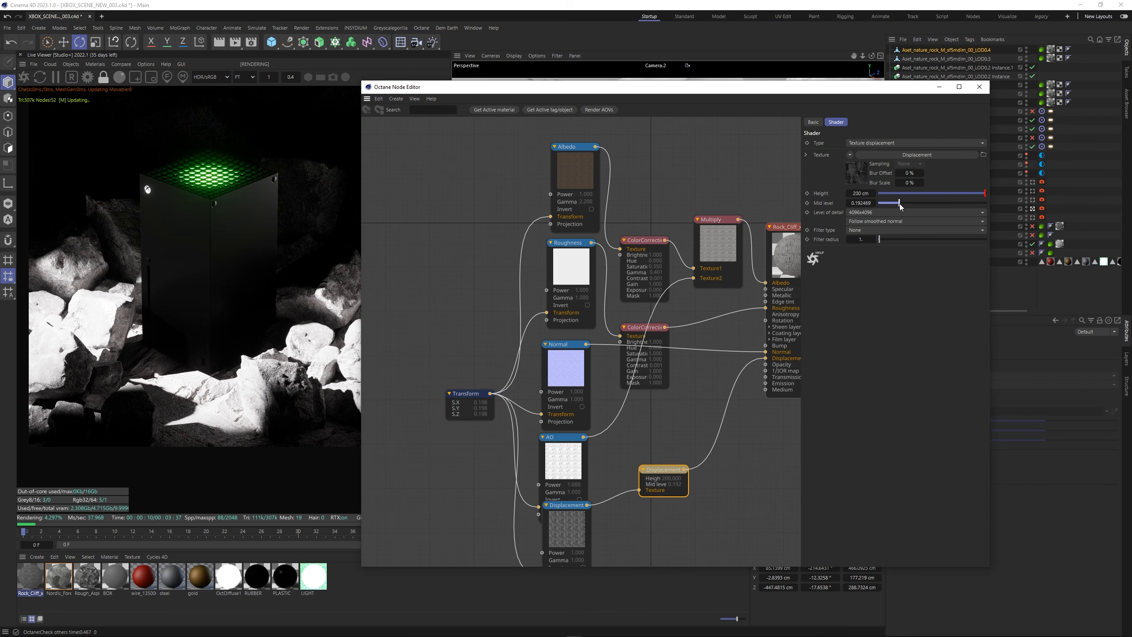
drag(900, 203, 890, 204)
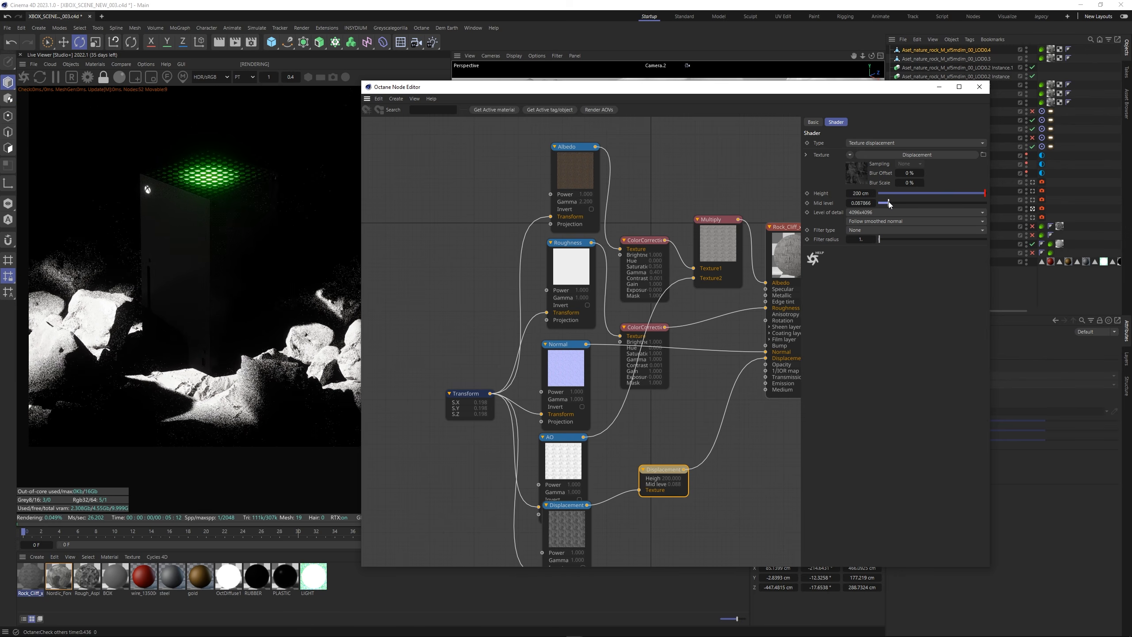
click(466, 393)
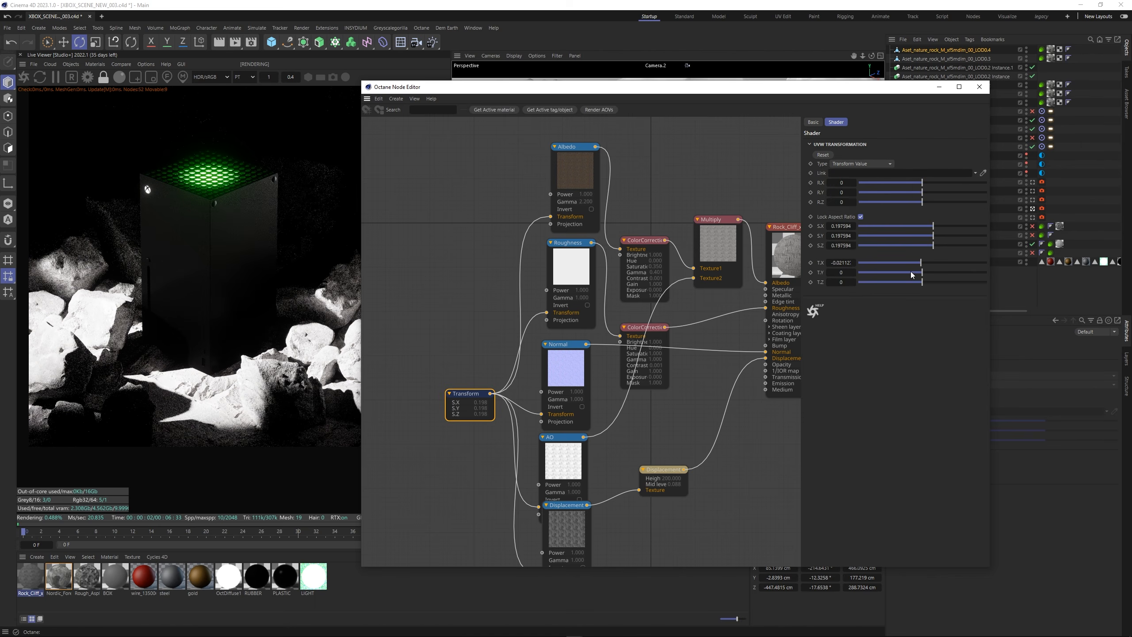
drag(920, 263, 917, 264)
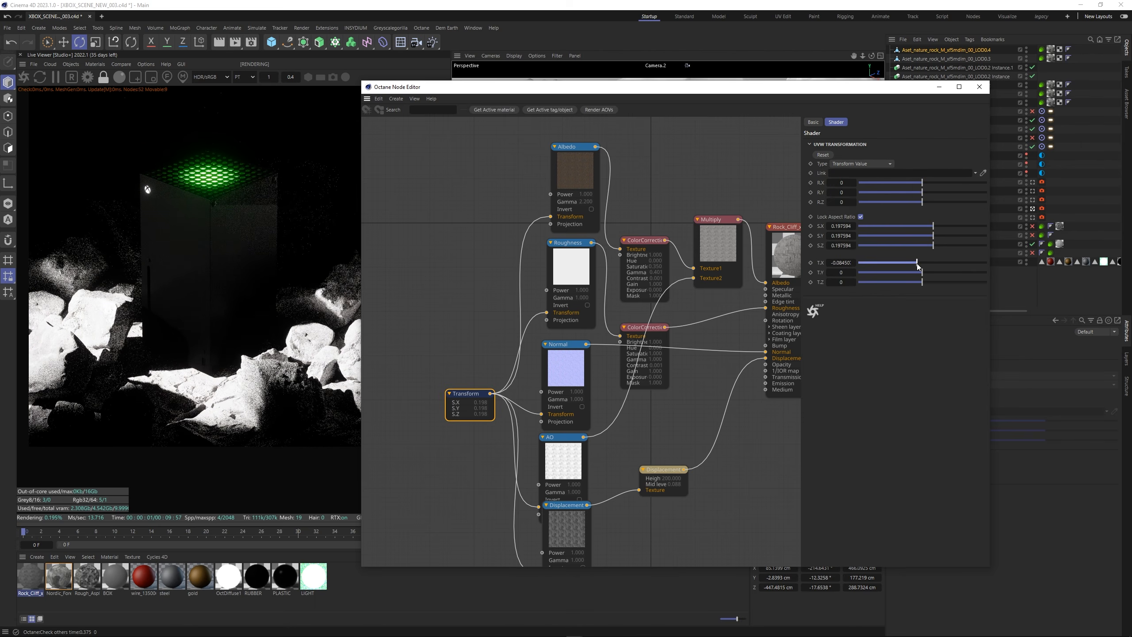
scroll(230, 487, up, 5)
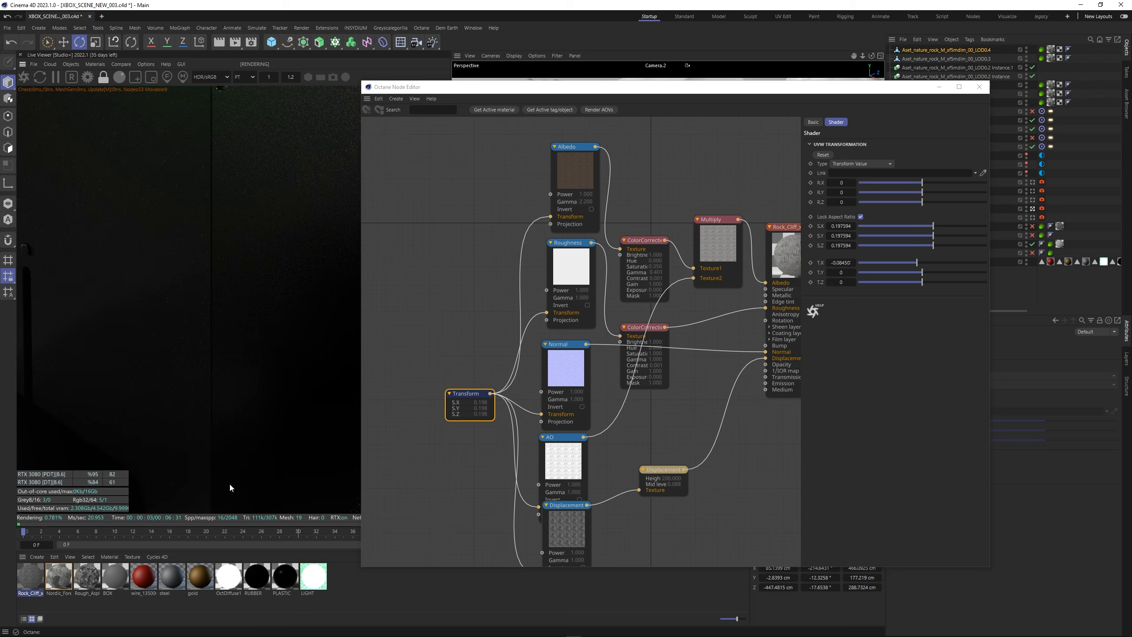
drag(230, 488, 284, 236)
drag(290, 353, 251, 217)
scroll(237, 342, down, 7)
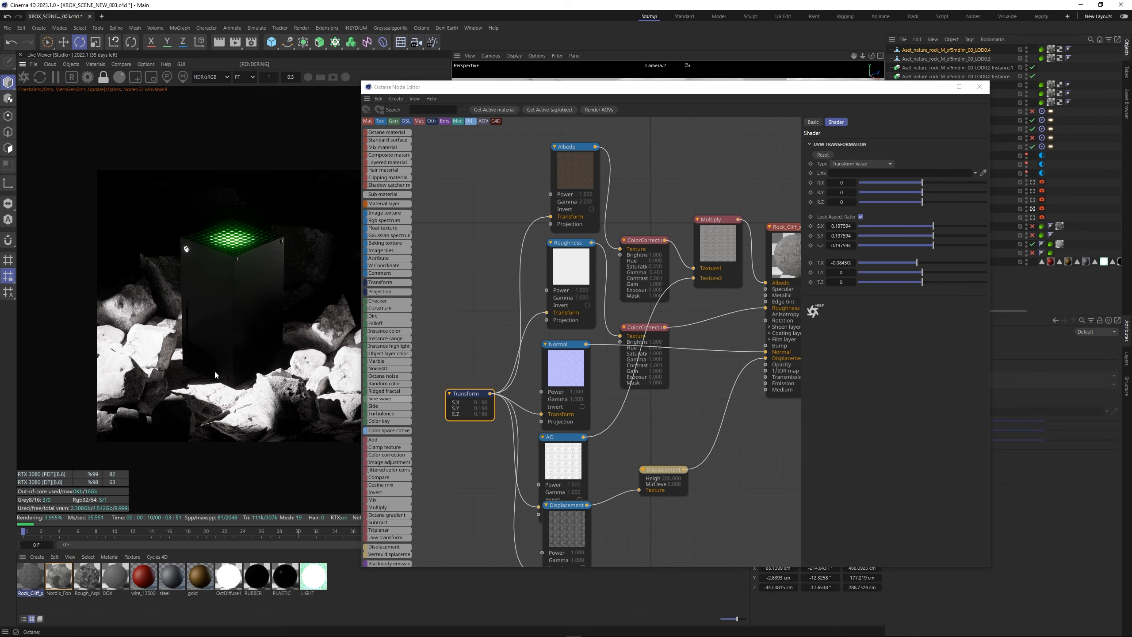
drag(257, 354, 216, 350)
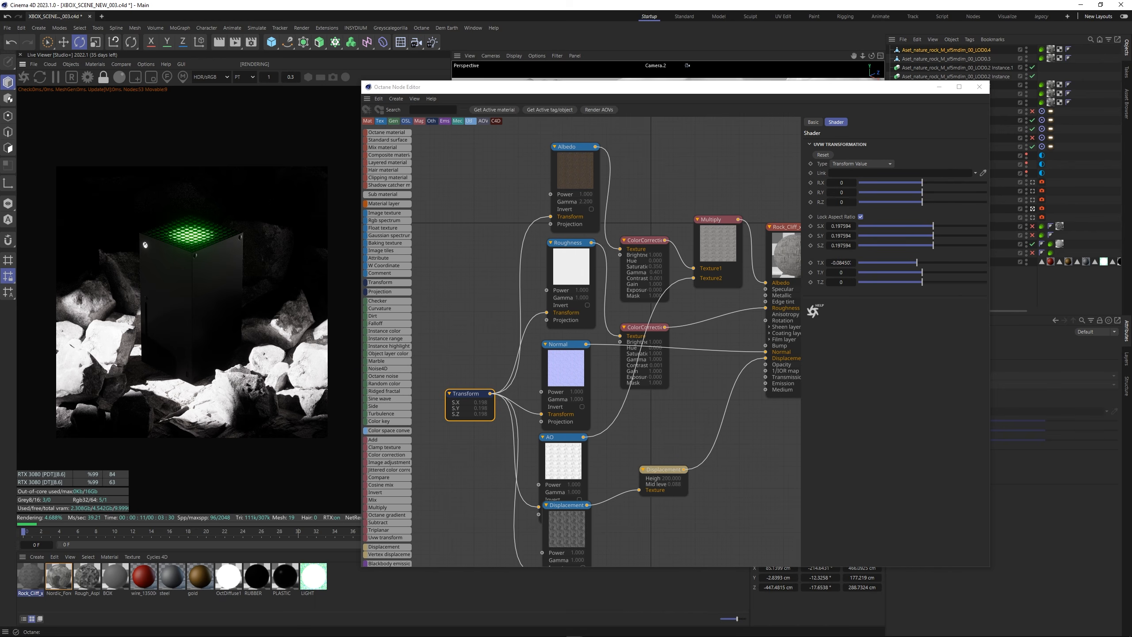
click(980, 86)
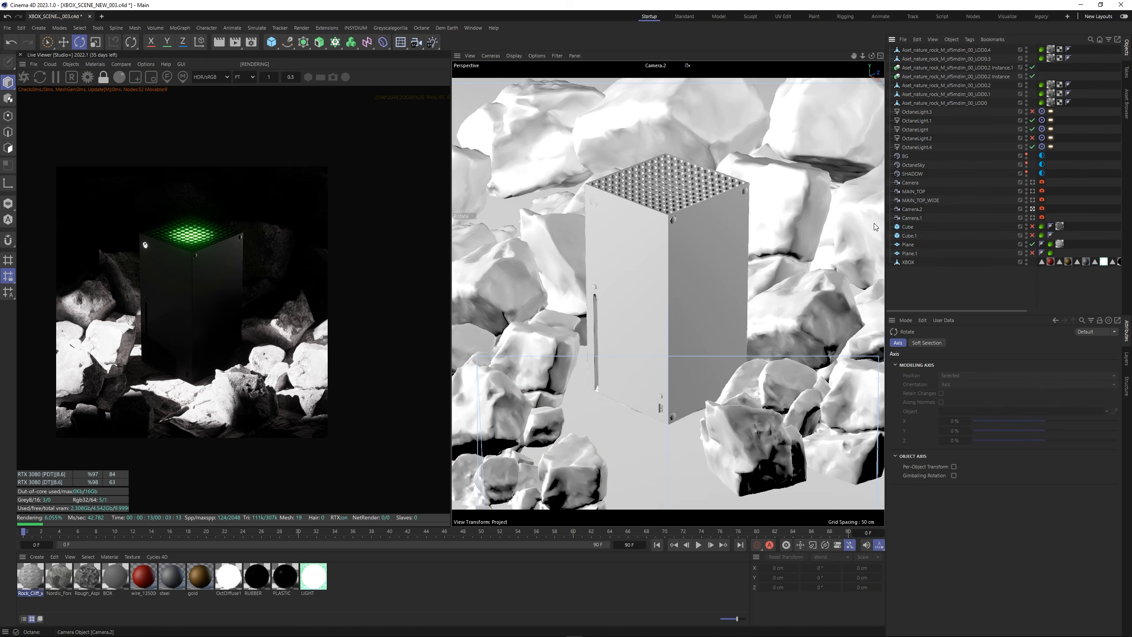
Lower Camera.2 to a Y position of about 2049.55 cm and check the console's framing in the render.
drag(203, 335, 228, 333)
scroll(228, 333, up, 1)
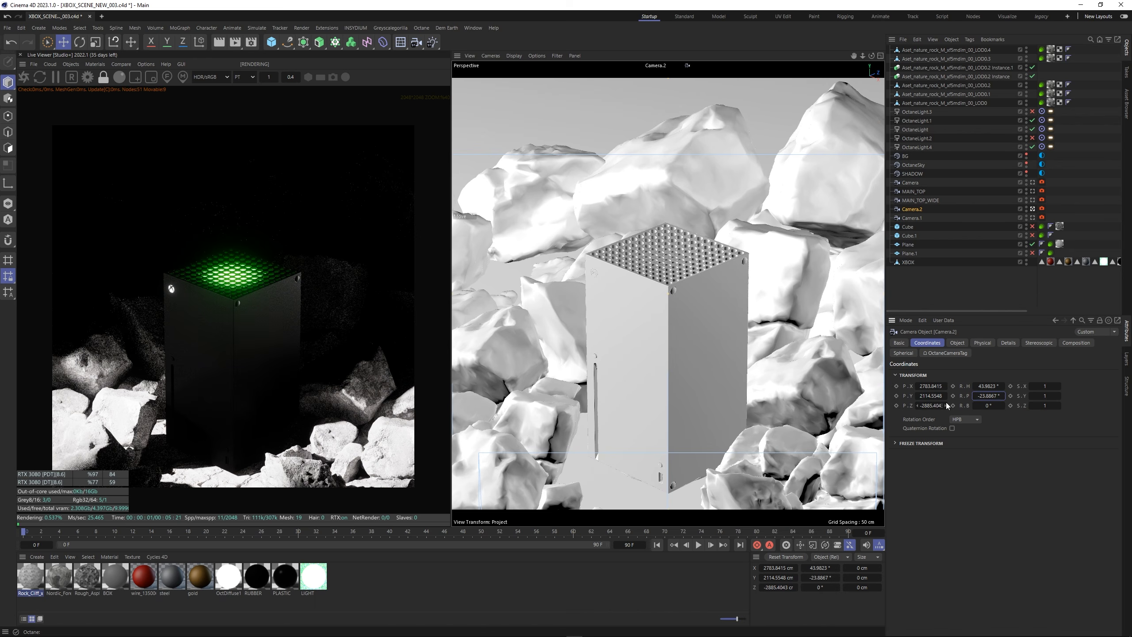
drag(946, 396, 928, 396)
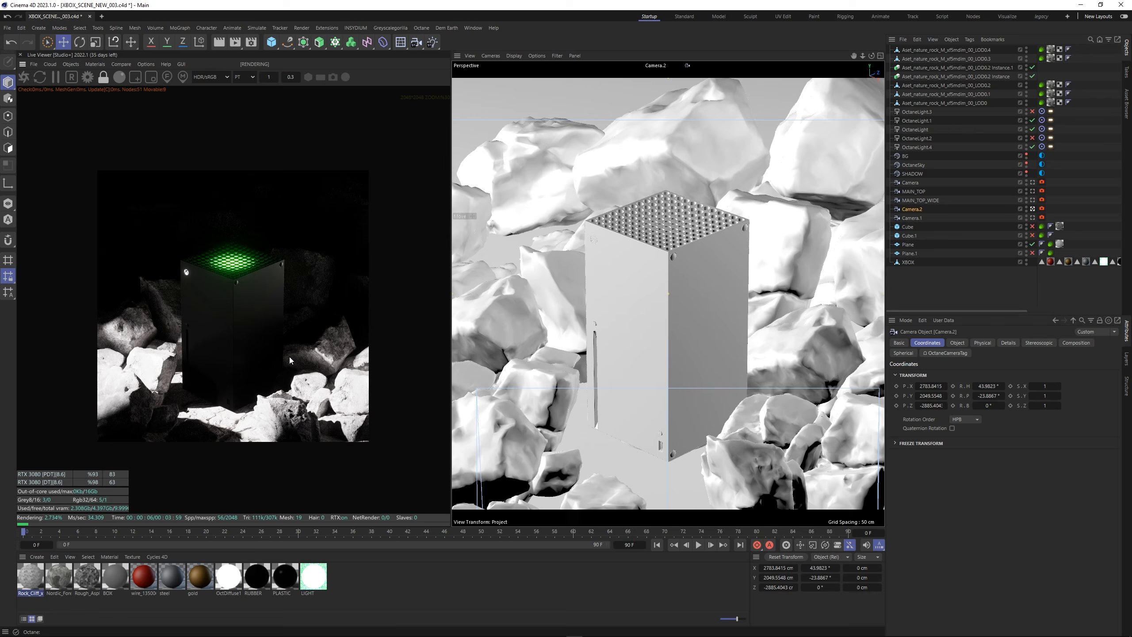
scroll(288, 357, up, 2)
scroll(285, 365, down, 3)
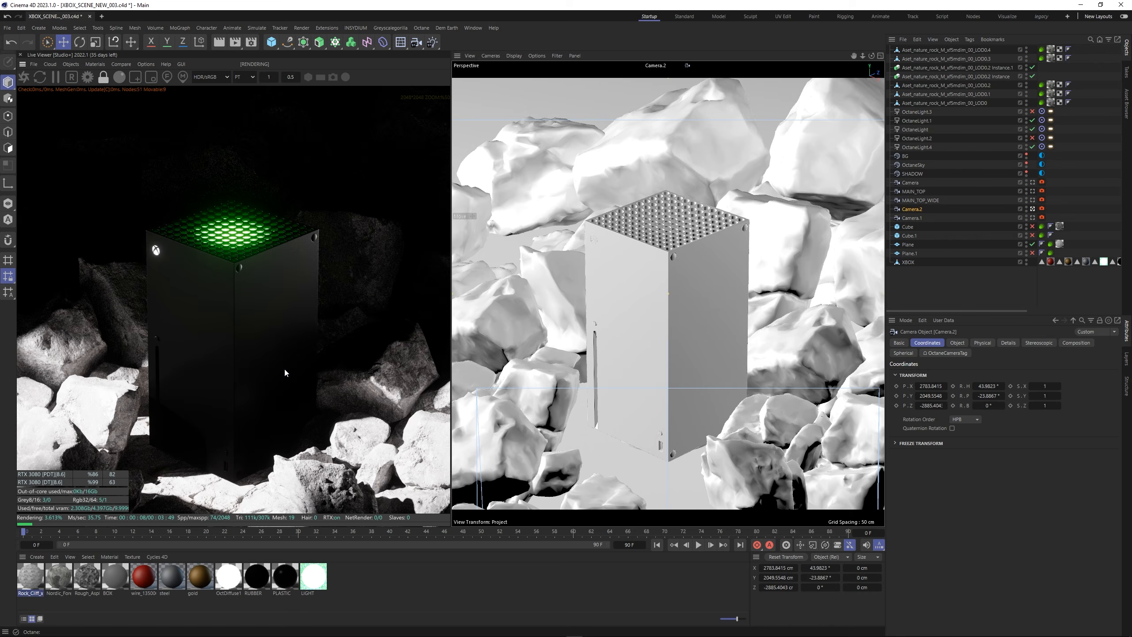
scroll(283, 371, up, 1)
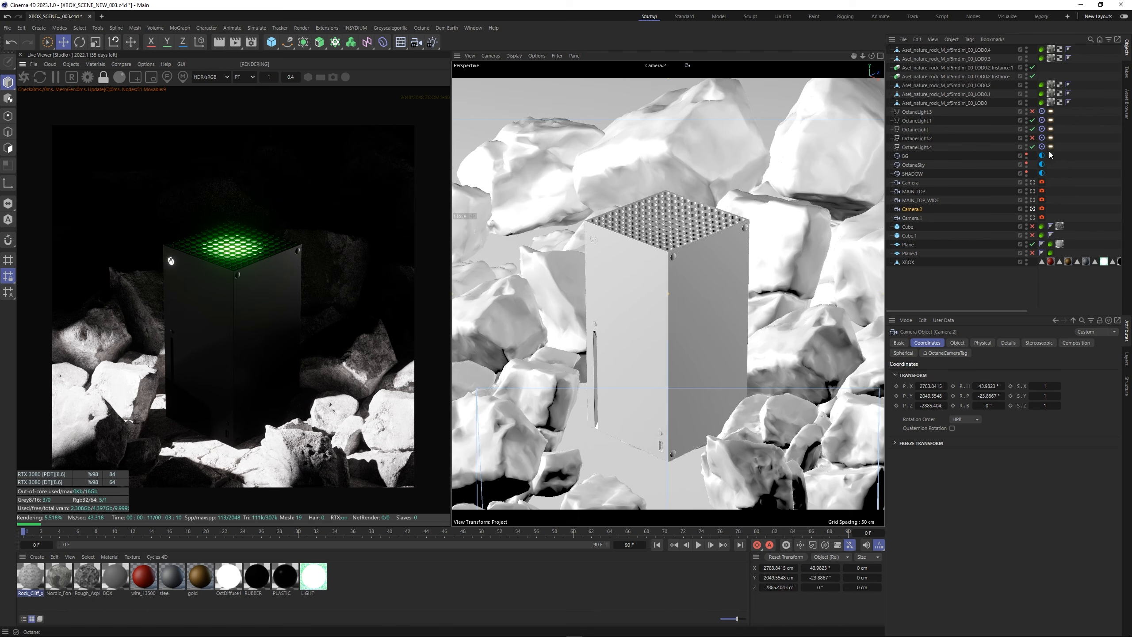
Move OctaneLight along its own axes to about X -659.2, Y 412.2, Z -245.1 cm and inspect the console's lit faces.
click(905, 138)
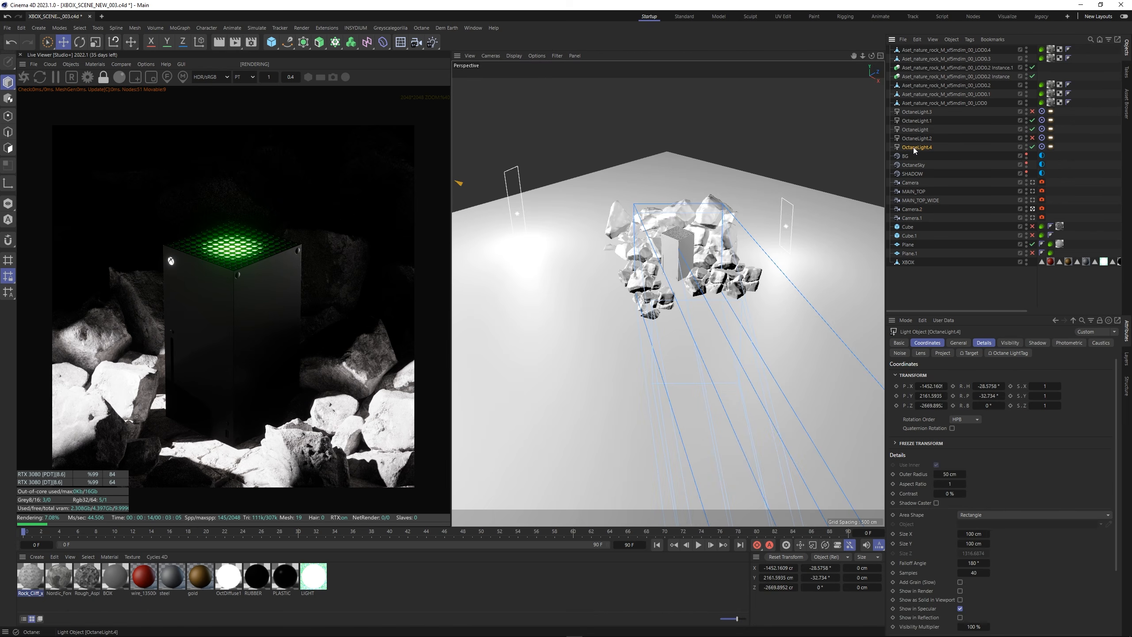
alt+drag(638, 256, 738, 255)
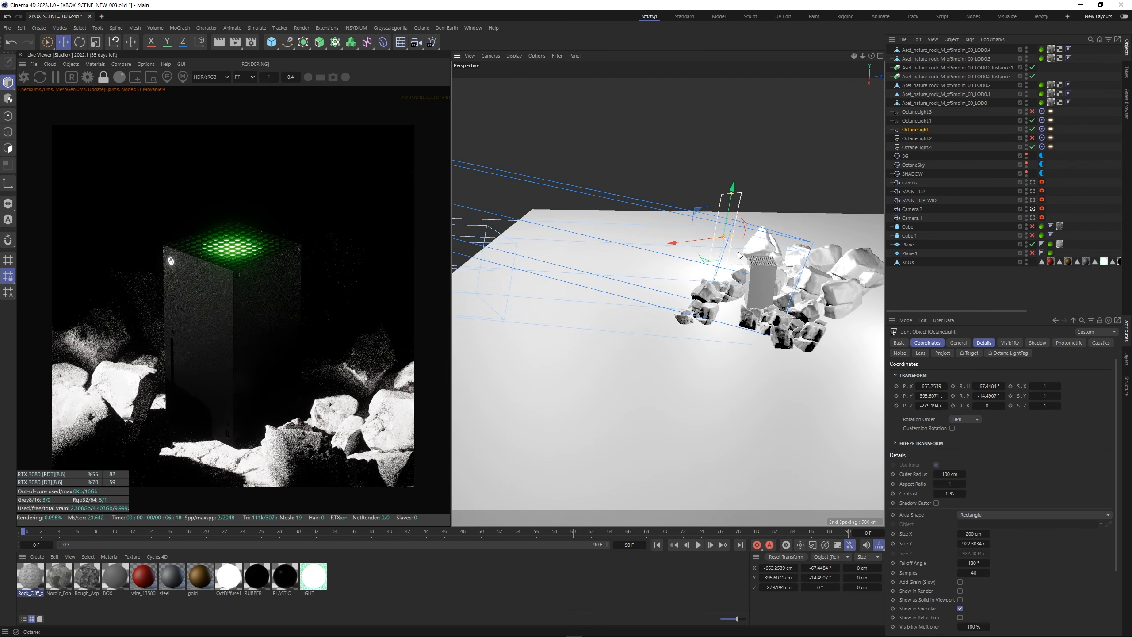
key(w)
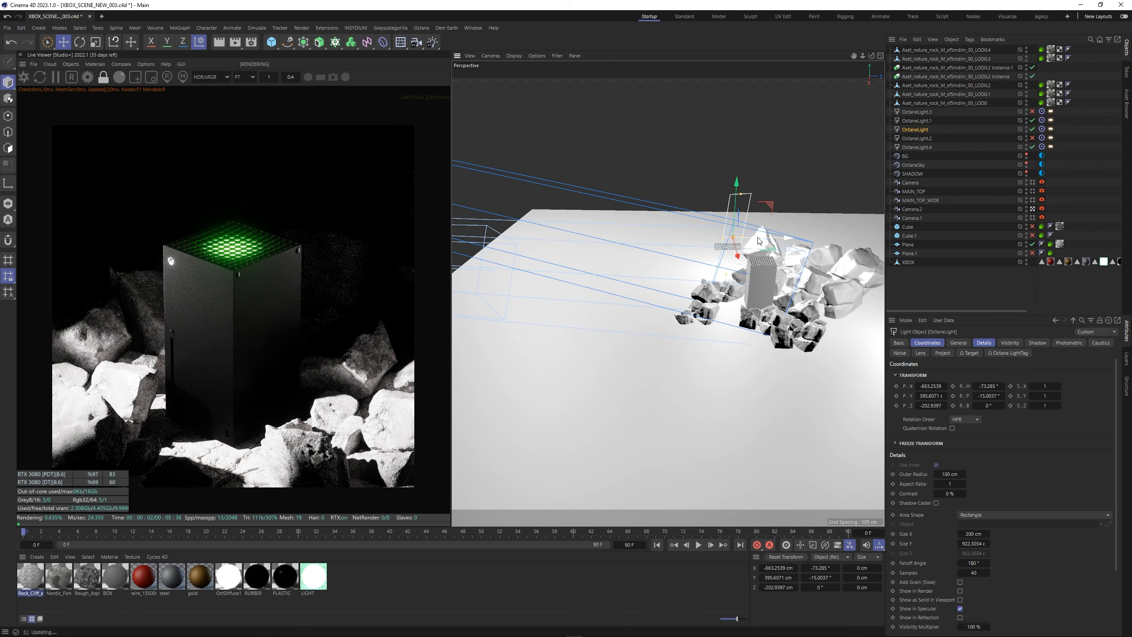
mouse_move(749, 239)
mouse_down()
mouse_move(759, 242)
mouse_move(729, 242)
mouse_move(716, 193)
mouse_move(735, 263)
mouse_move(733, 251)
mouse_up()
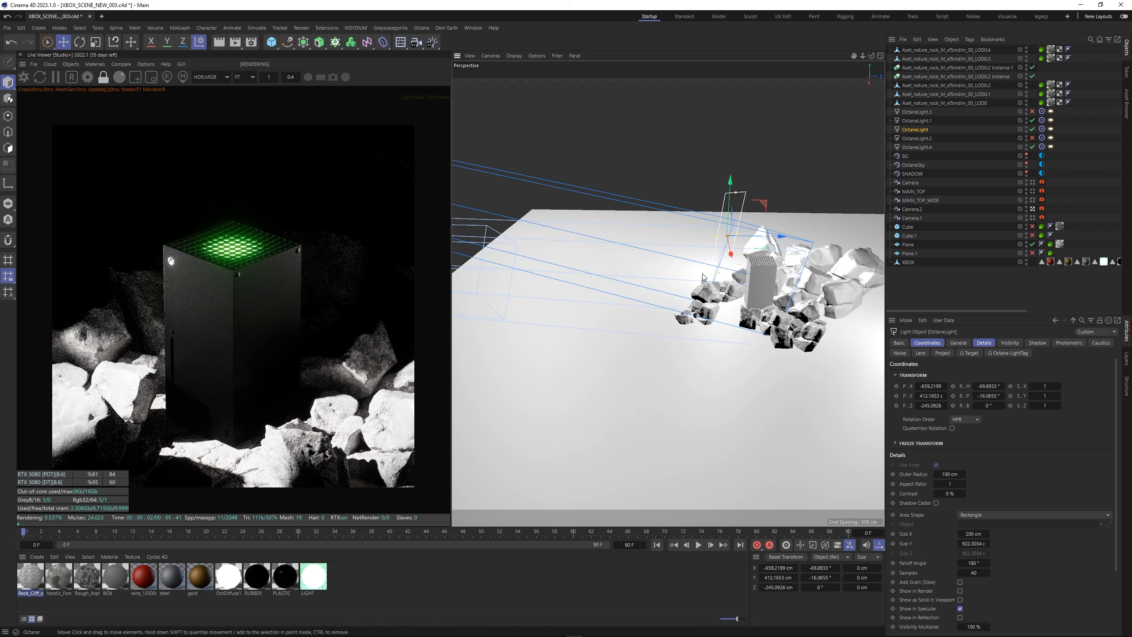
scroll(238, 337, up, 1)
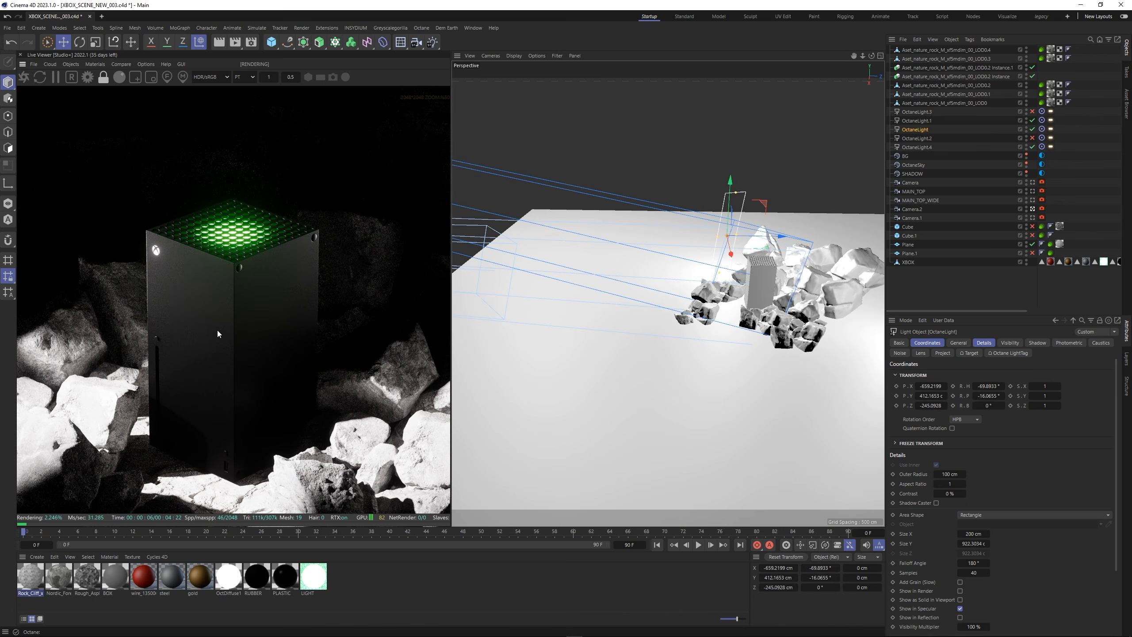
scroll(216, 332, down, 1)
scroll(192, 360, up, 2)
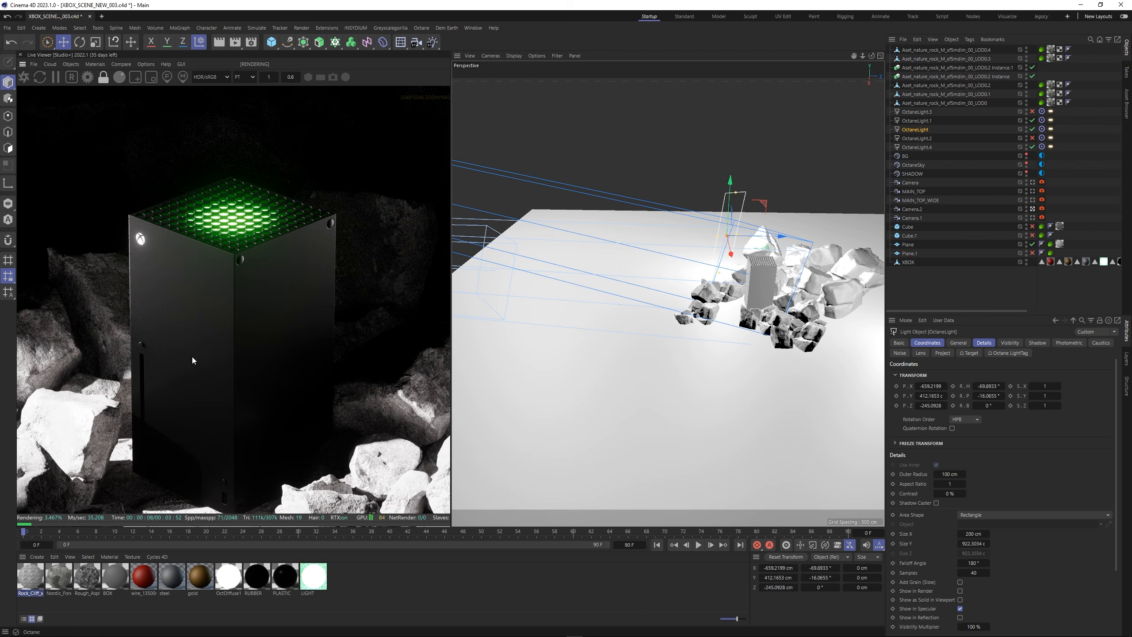
Set the OctaneSky environment's power to 2, RotX to about -0.2845 and RotY to about 0.594, and review the full render.
click(1074, 169)
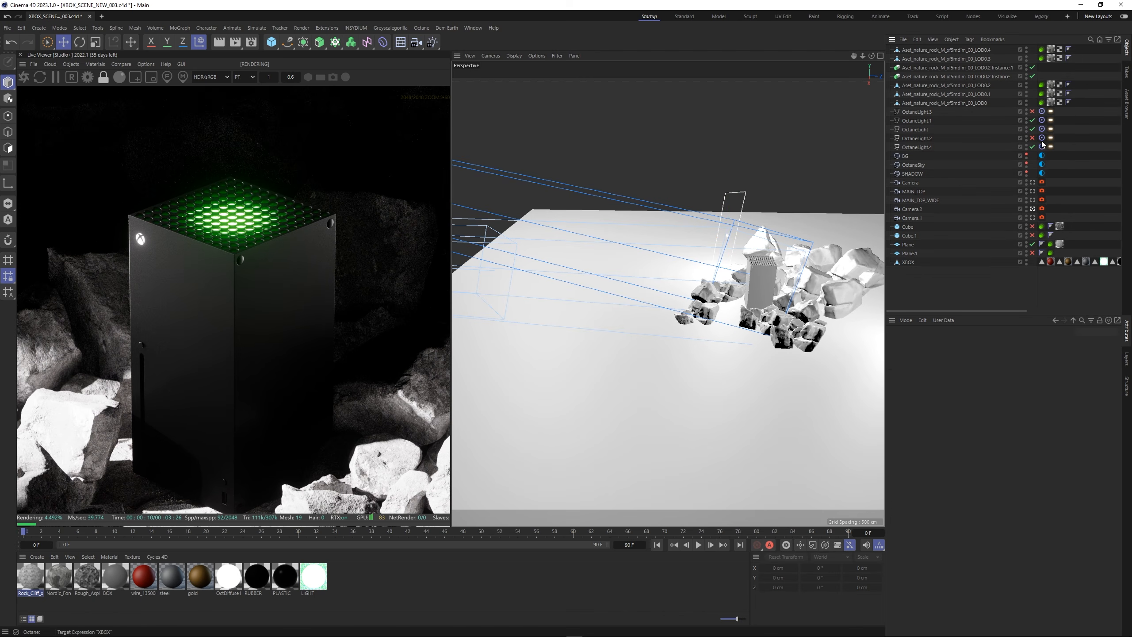
click(1042, 165)
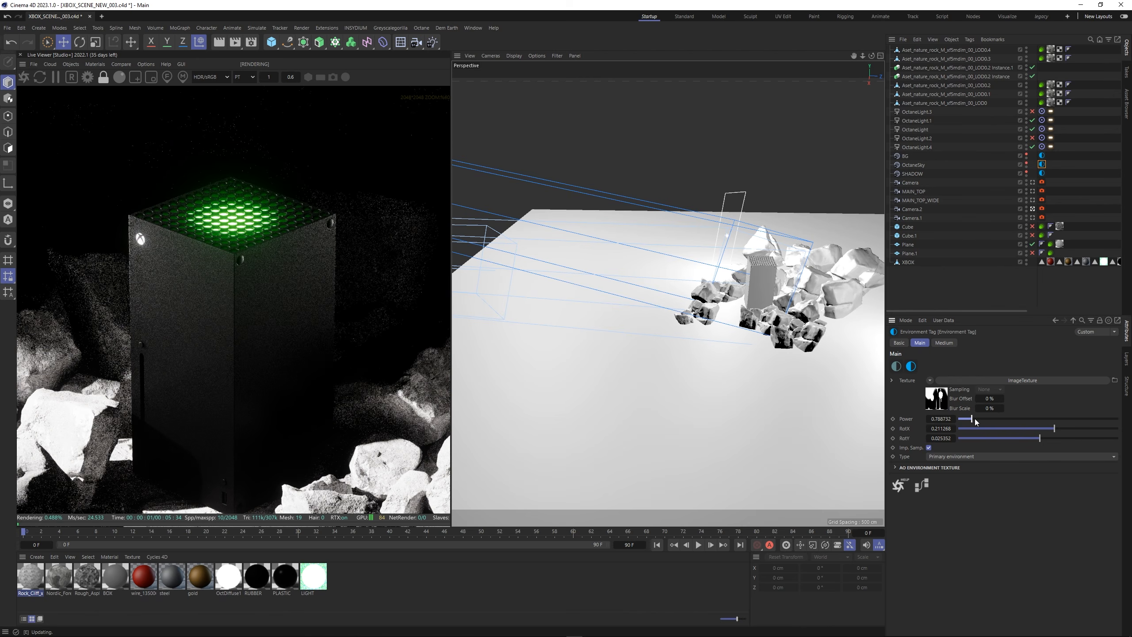
drag(975, 419, 975, 420)
drag(1054, 428, 1085, 437)
drag(966, 420, 992, 422)
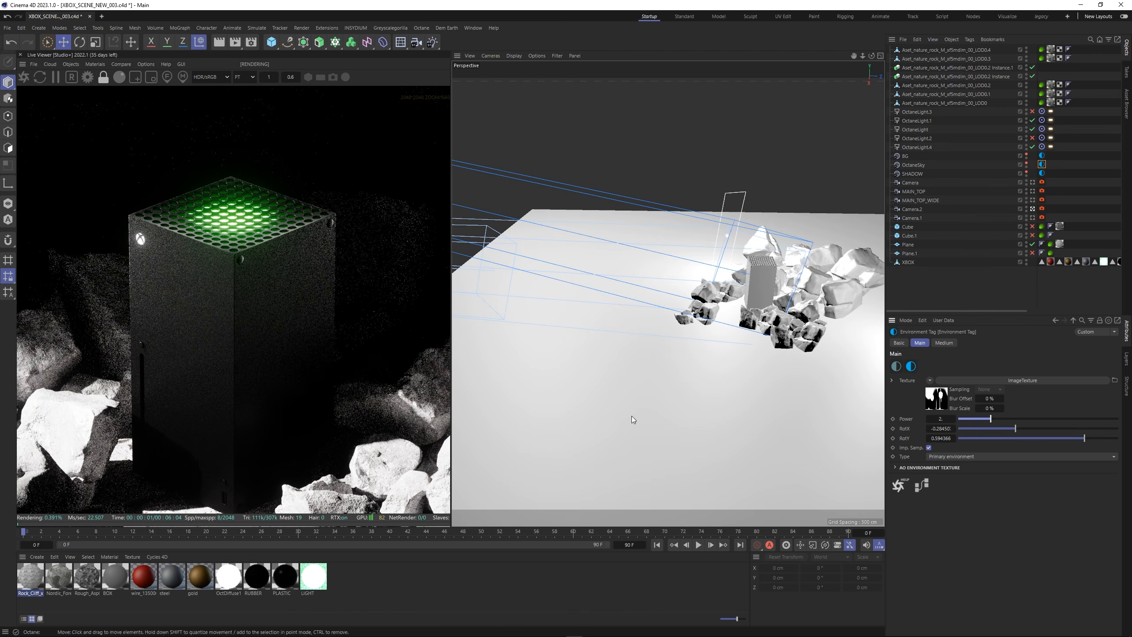
scroll(278, 354, down, 3)
middle_drag(277, 362, 295, 319)
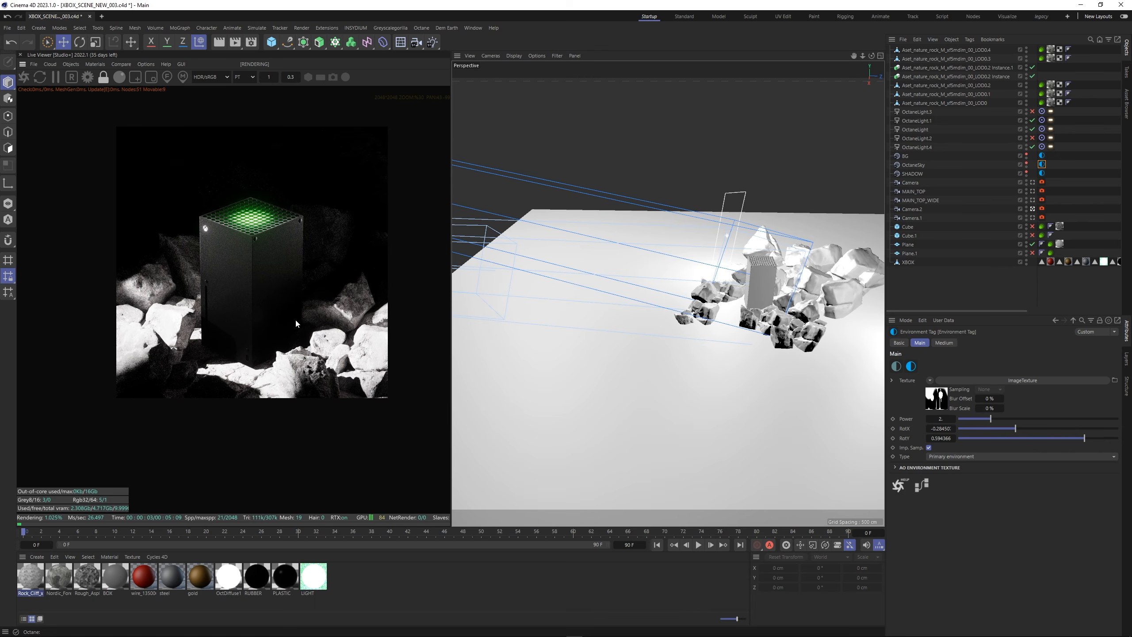
scroll(419, 353, up, 2)
Reduce the OctaneSky environment's power to about 1.014 and inspect the console, rocks and ground in the render.
click(974, 419)
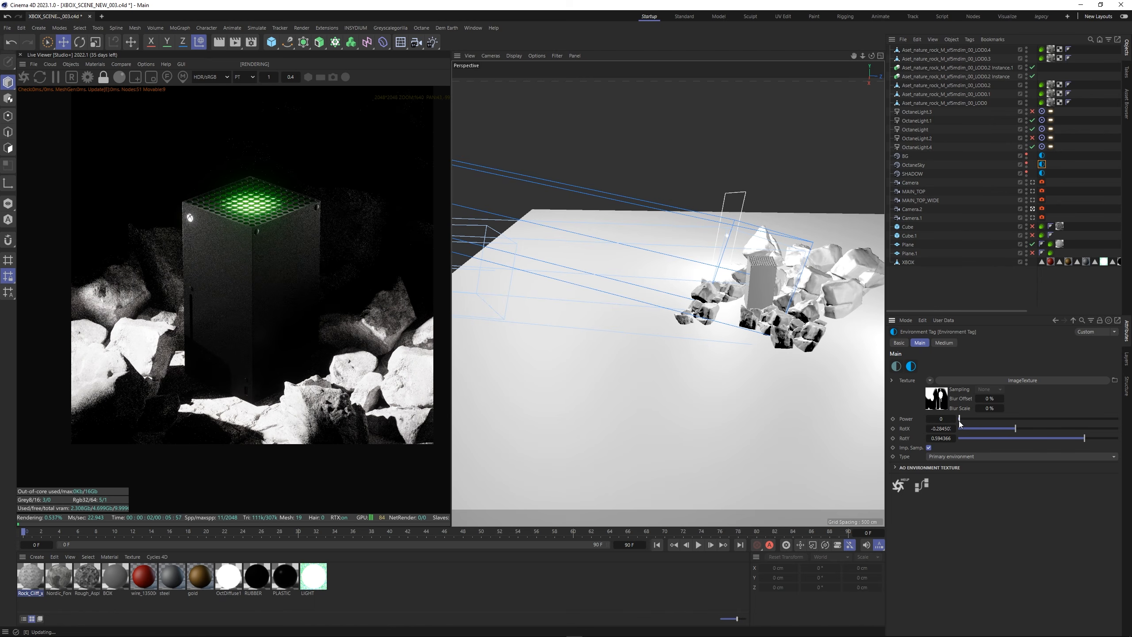
drag(959, 422, 975, 422)
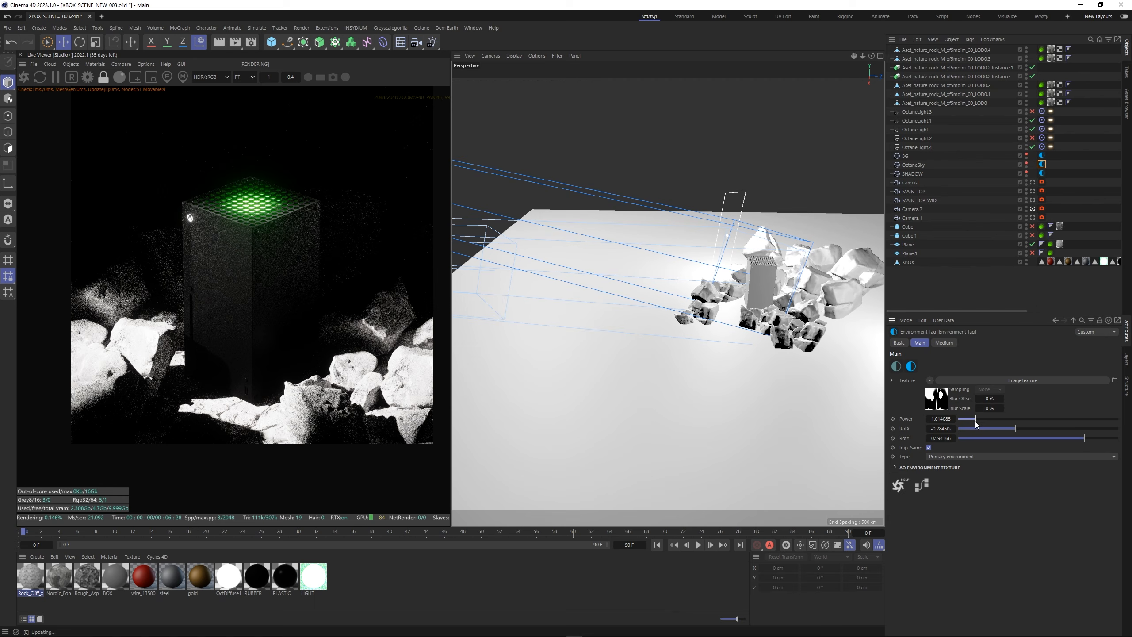
scroll(276, 318, down, 3)
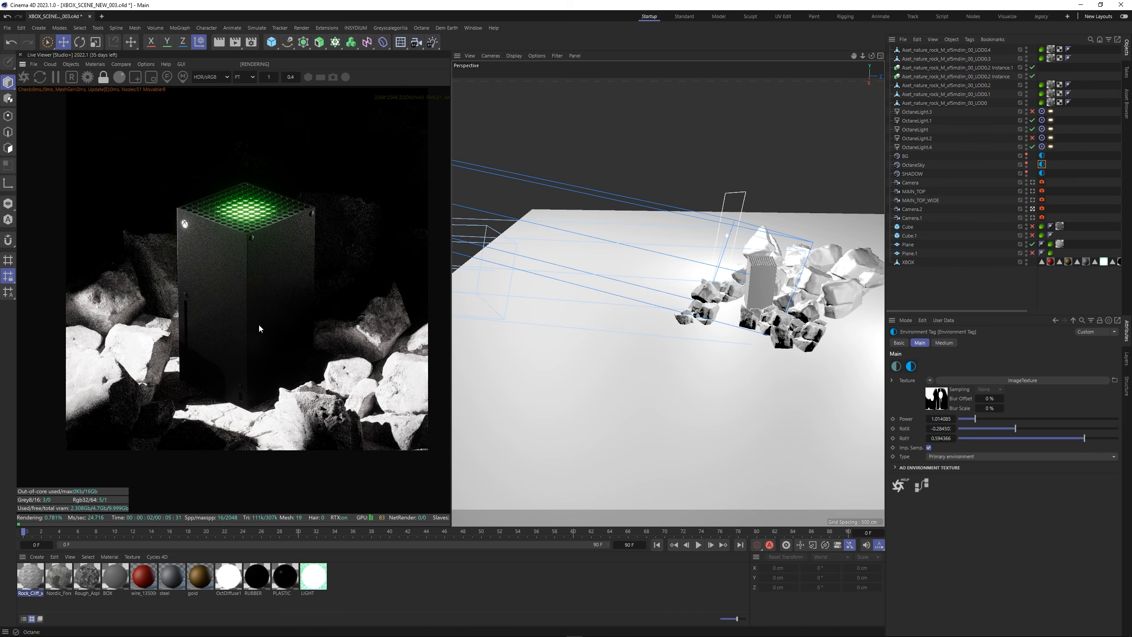
scroll(257, 341, up, 1)
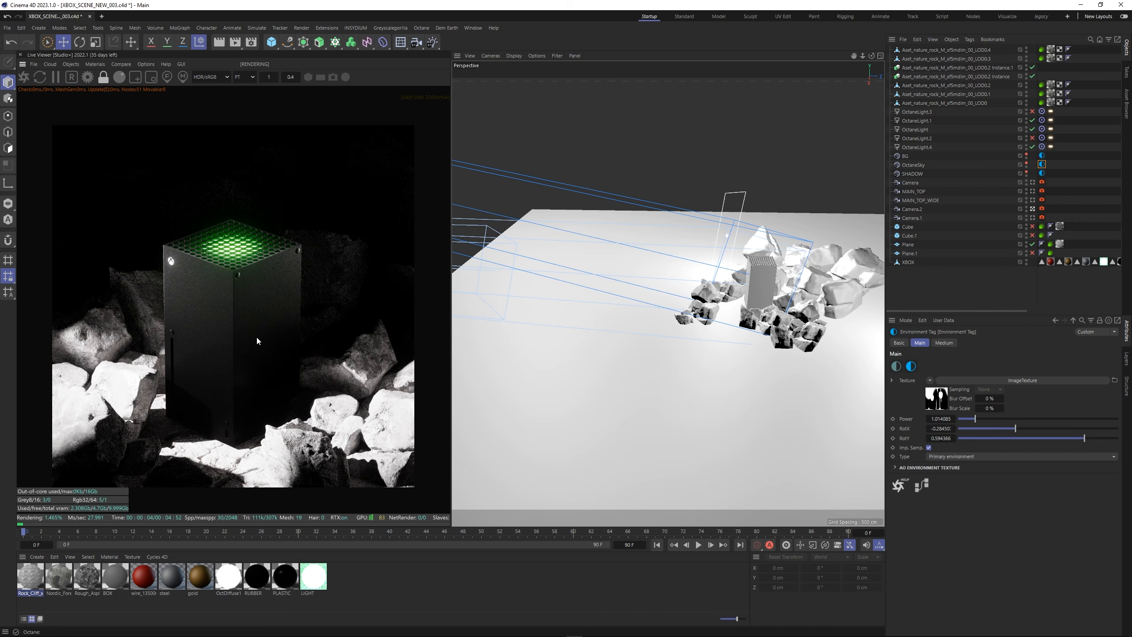
scroll(257, 324, up, 1)
scroll(257, 325, down, 3)
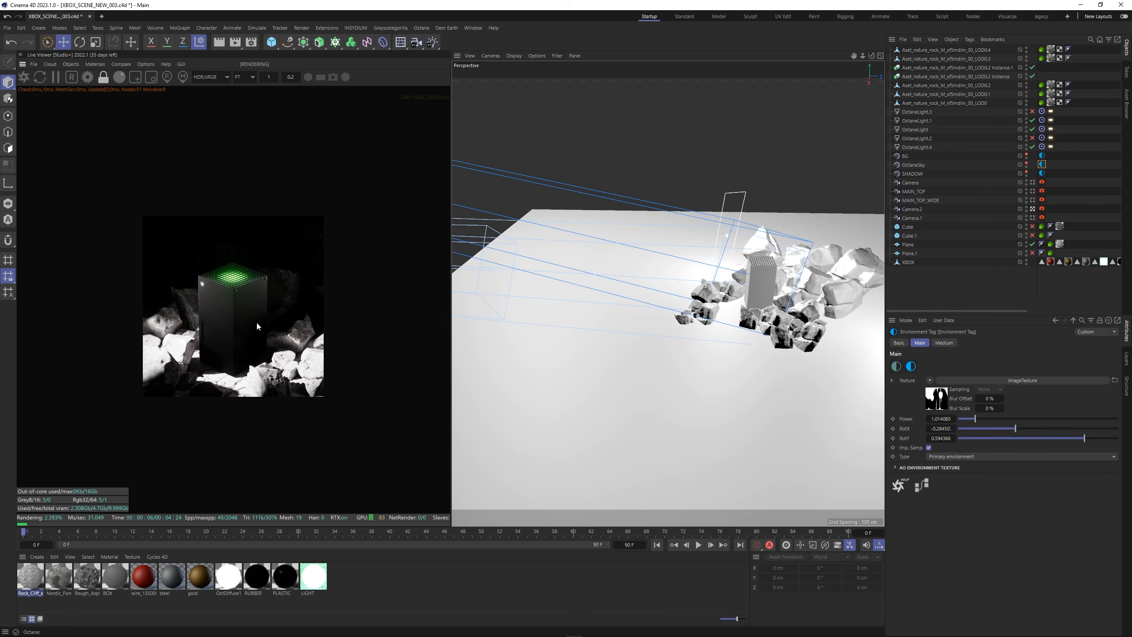
scroll(257, 326, up, 2)
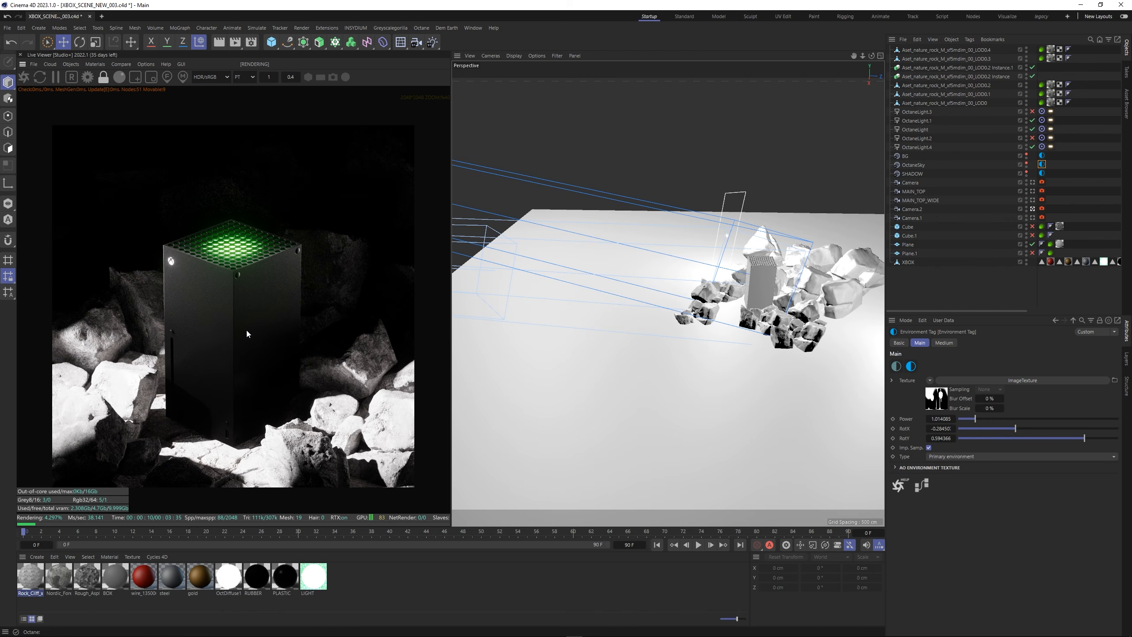
scroll(247, 332, down, 1)
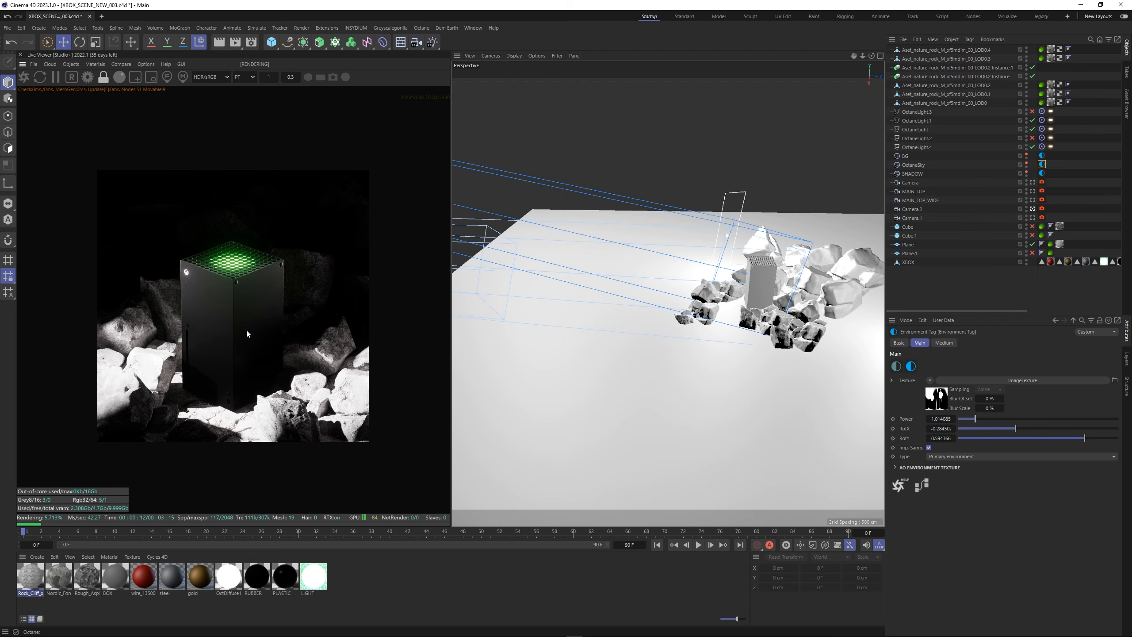
scroll(243, 334, up, 5)
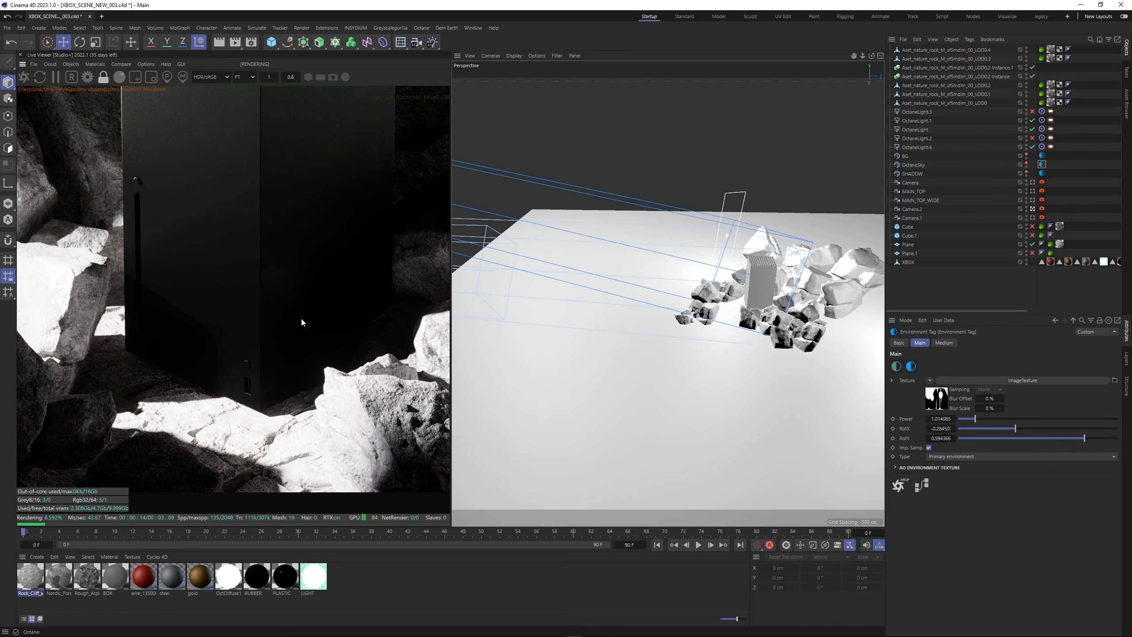
Enable the Octane render AOV group with Denoised beauty in the SQUARE render settings and turn on Use denoised beauty pass.
scroll(289, 292, down, 3)
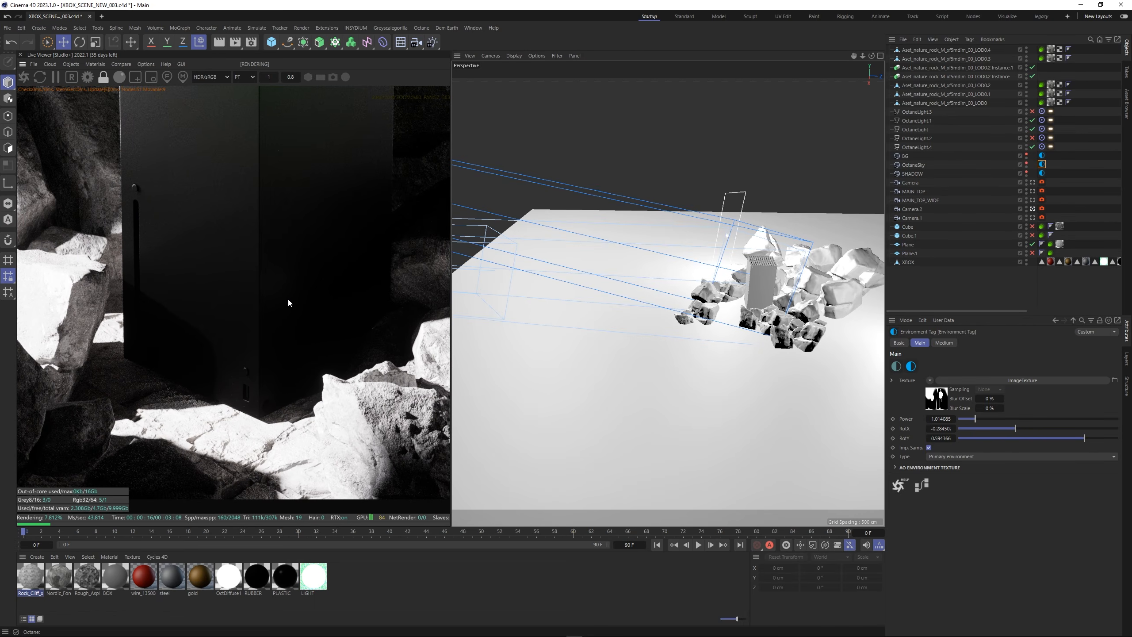
key(ctrl+b)
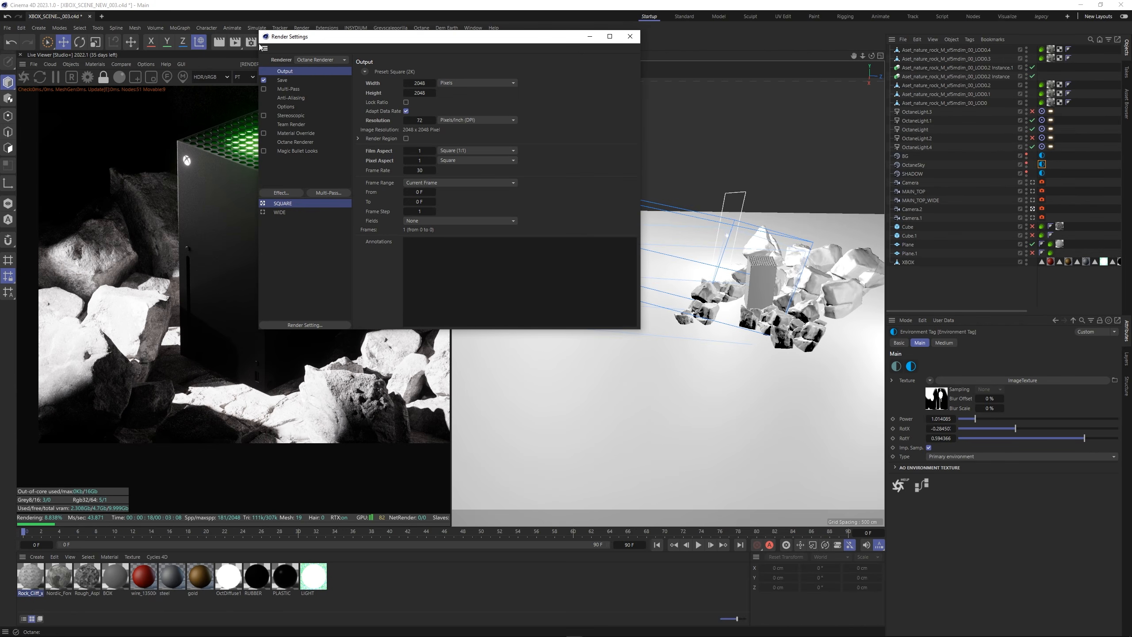
click(299, 143)
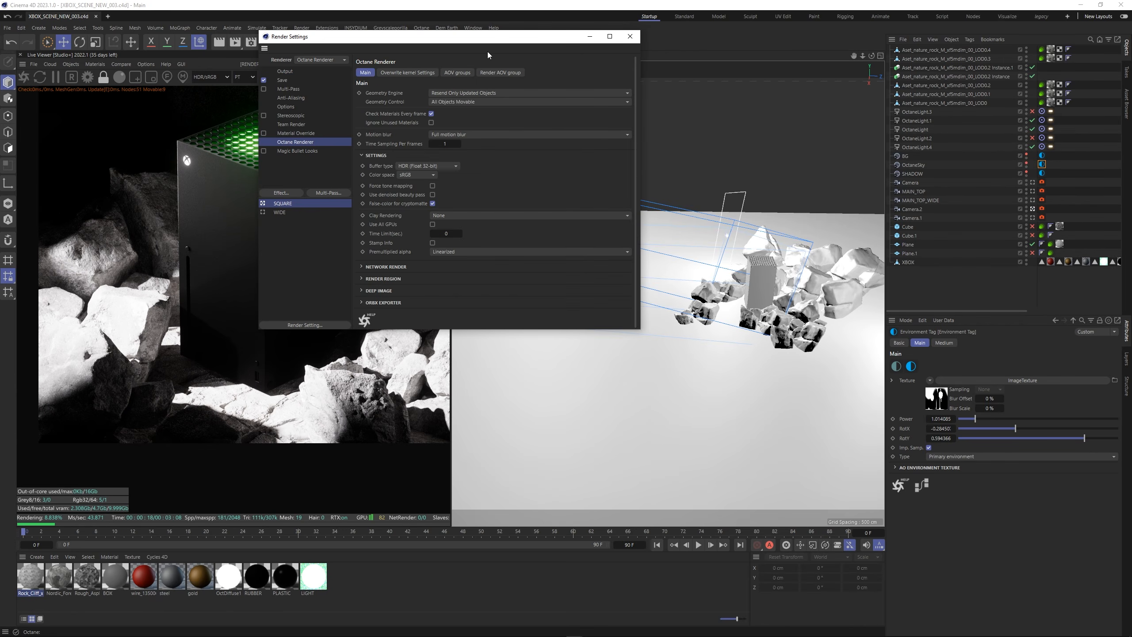
click(495, 73)
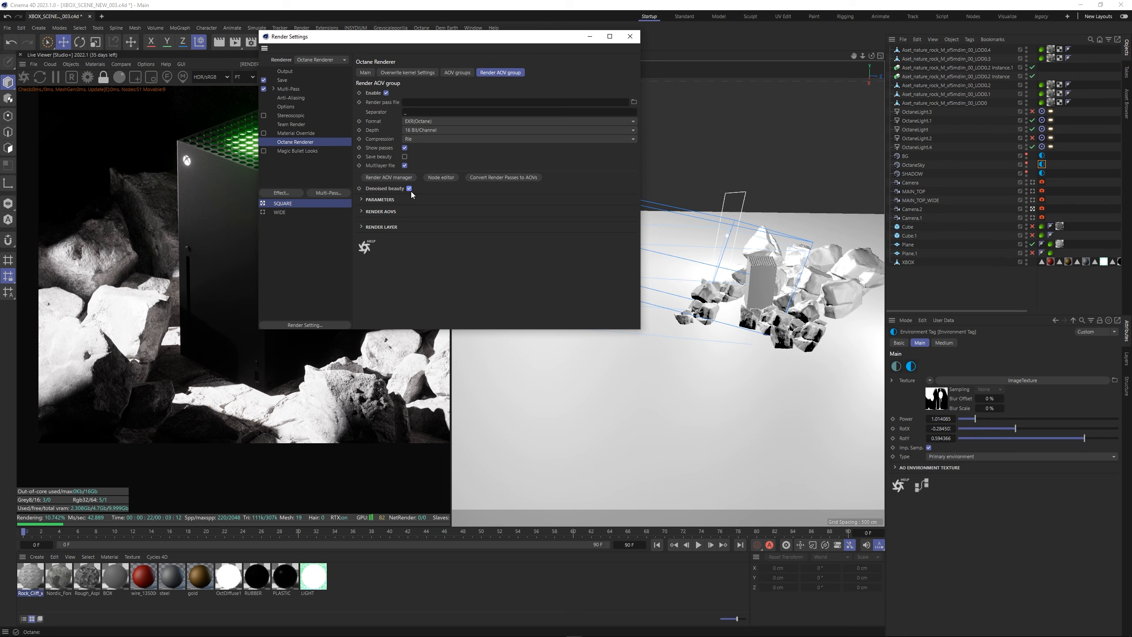
click(364, 72)
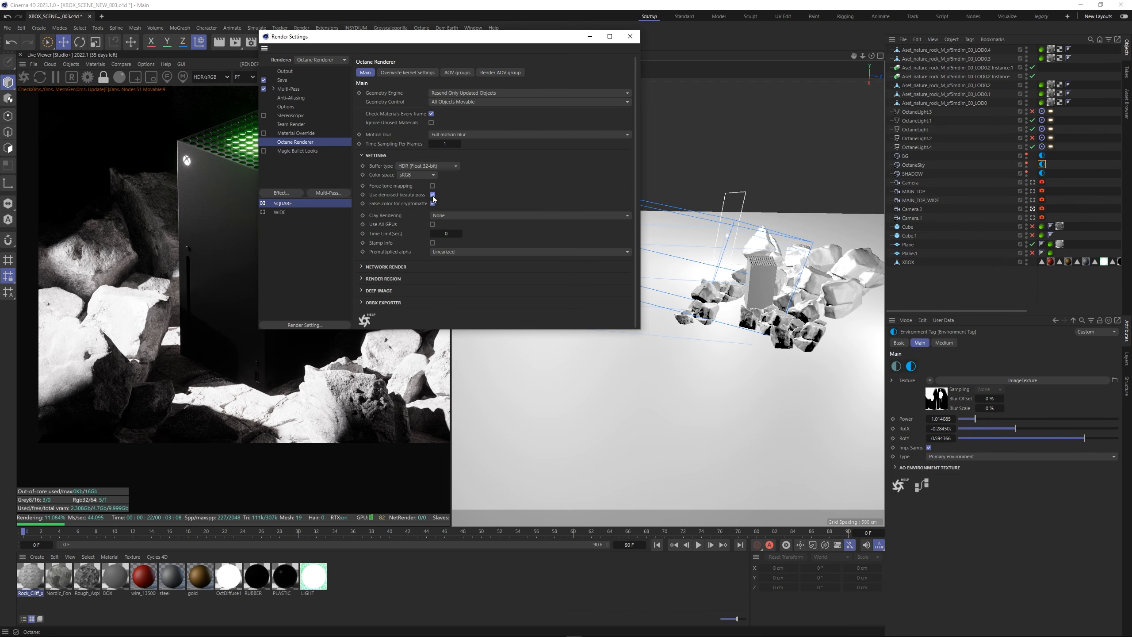
click(634, 38)
Enable Camera.2's spectral AI denoiser with a blend of 0.25 and rename the camera SQUARE_001.
click(1042, 209)
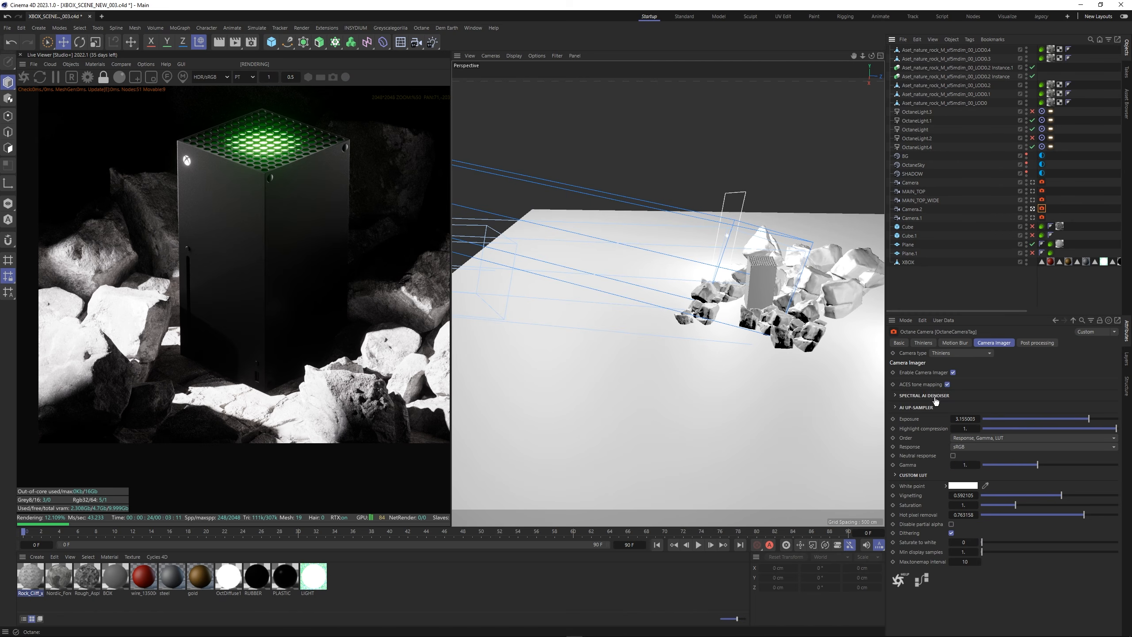
click(935, 395)
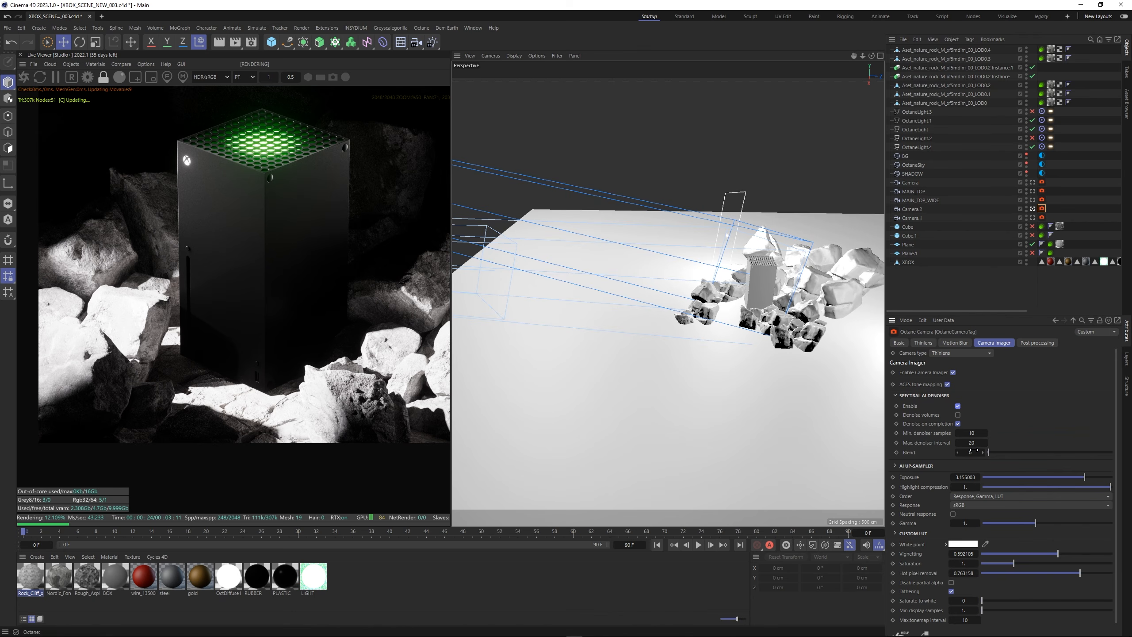
click(913, 210)
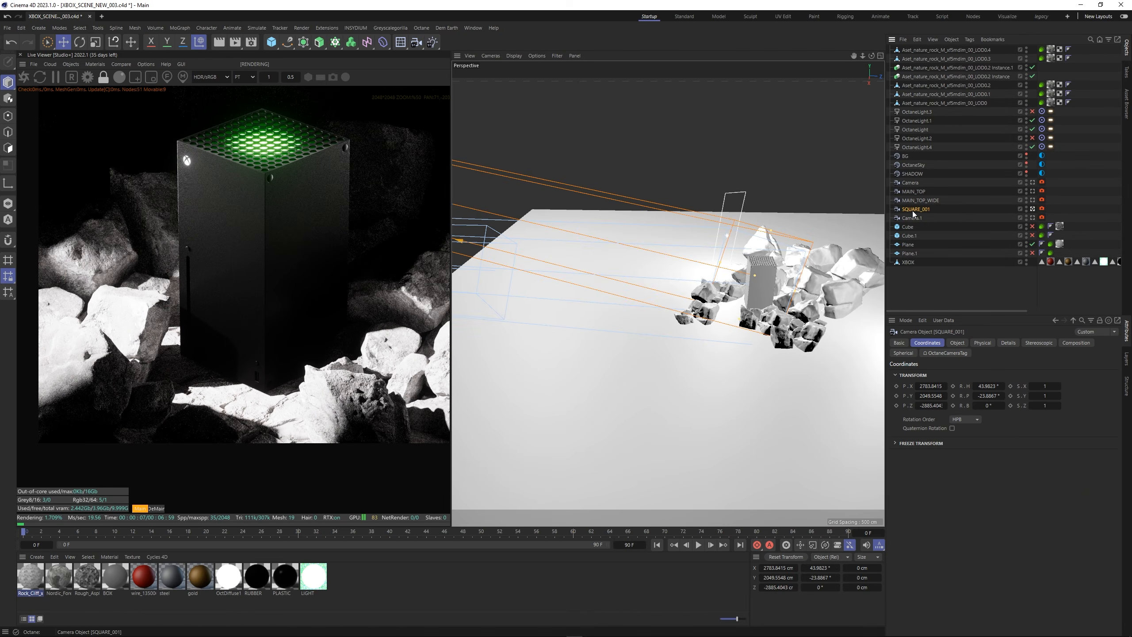
click(919, 299)
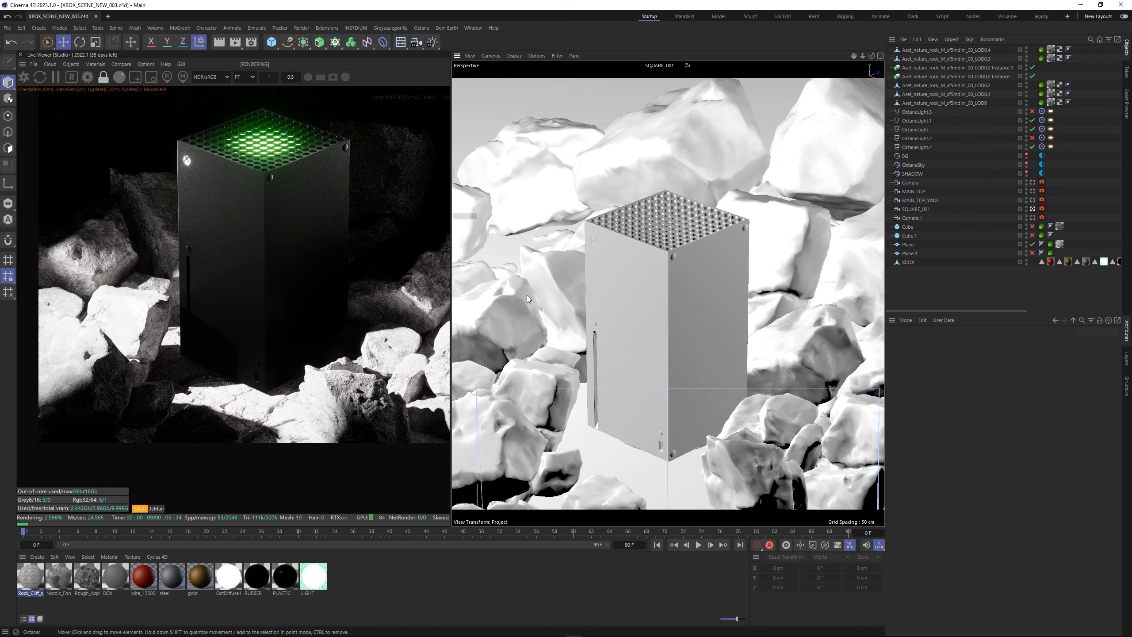
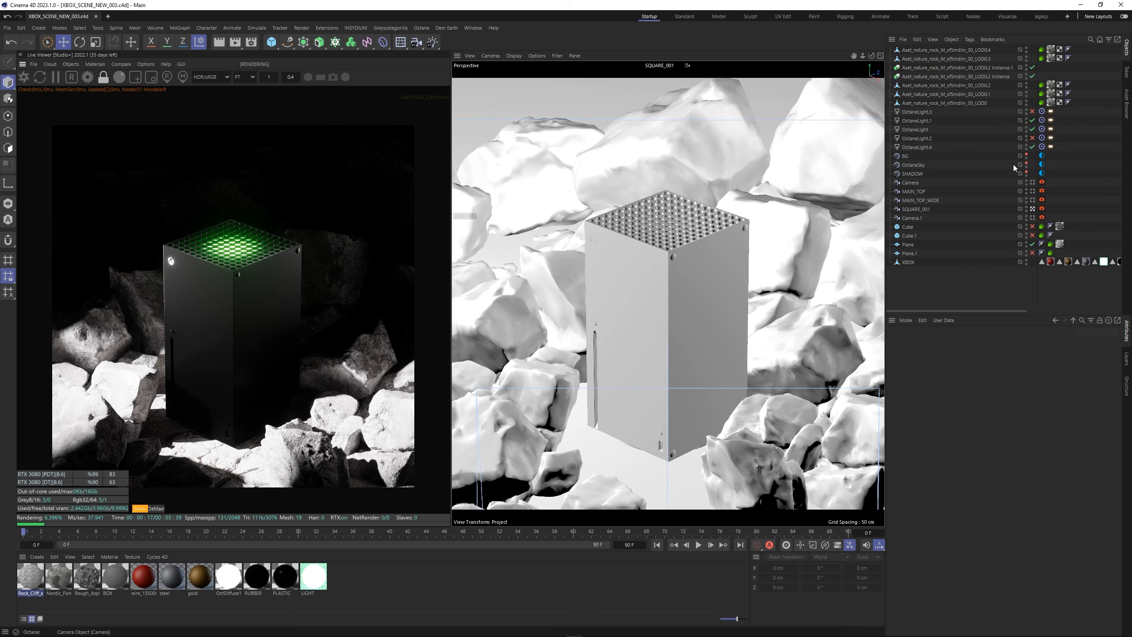
Disable OctaneLight.4 and enable OctaneLight.2, toggling it off and on to compare its effect in the render.
click(1033, 138)
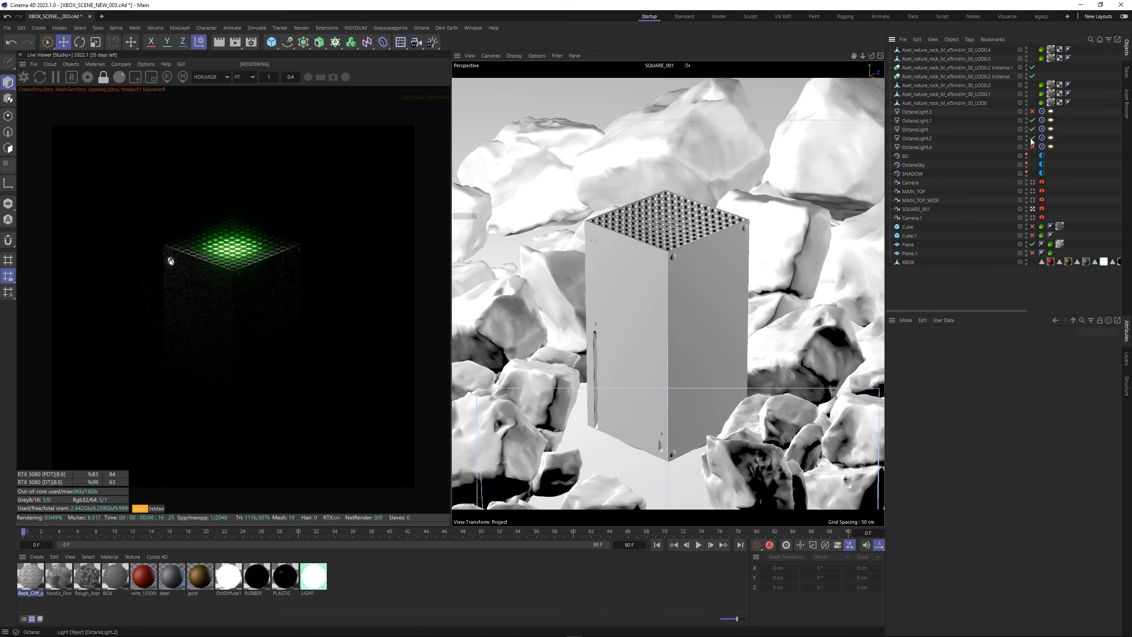
click(1033, 139)
click(1033, 138)
click(1032, 138)
click(1033, 139)
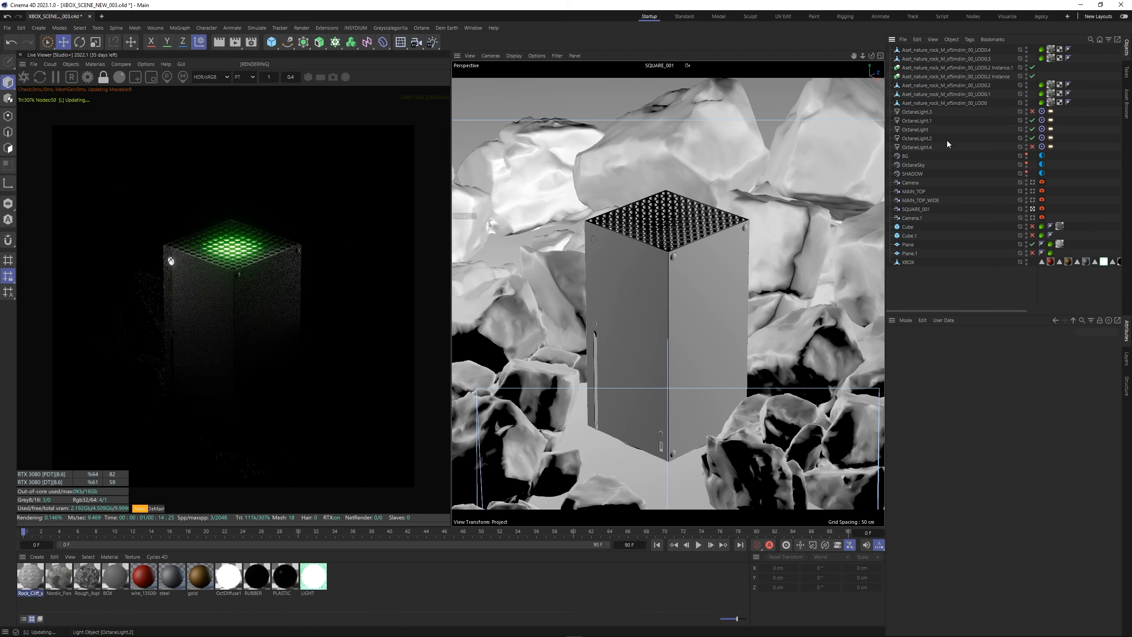
Duplicate OctaneLight.2 with the original disabled, and move the copy to about X -1872.8, Y 1863.2, Z -2240.8 cm.
click(928, 139)
key(F1)
ctrl+drag(927, 142, 928, 143)
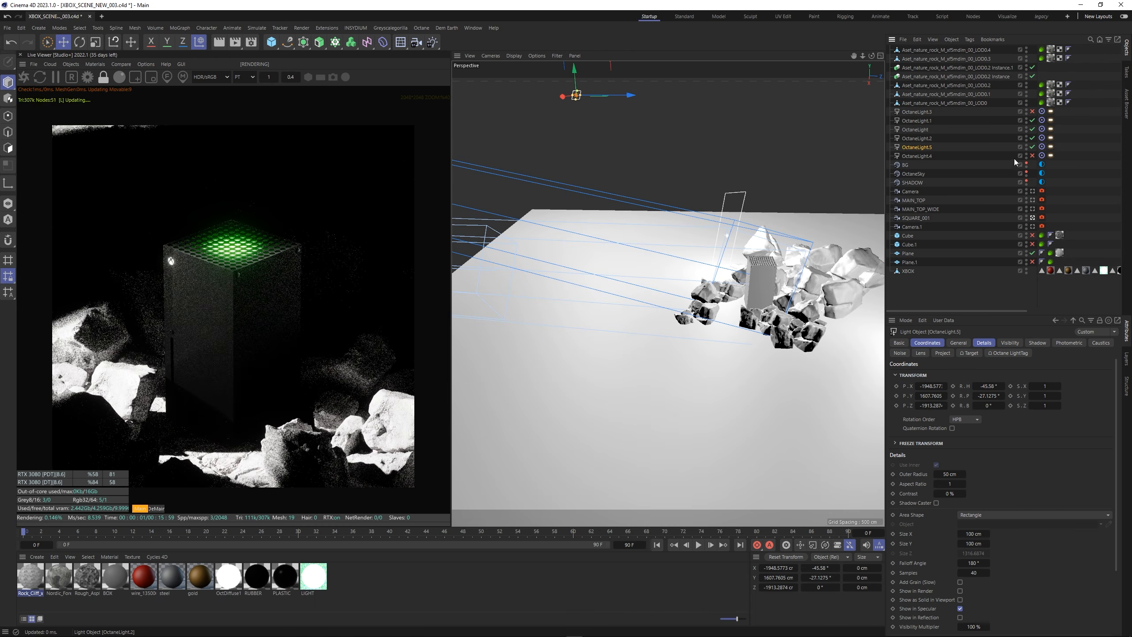
alt+middle_drag(735, 264, 675, 342)
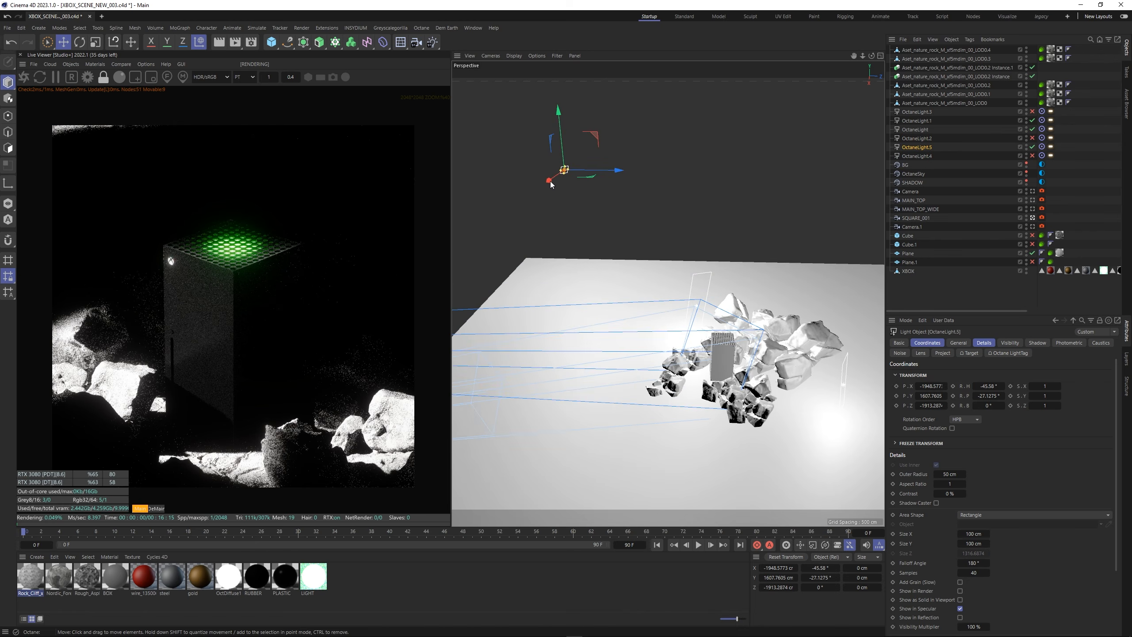
drag(554, 182, 519, 153)
key(w)
key(w)
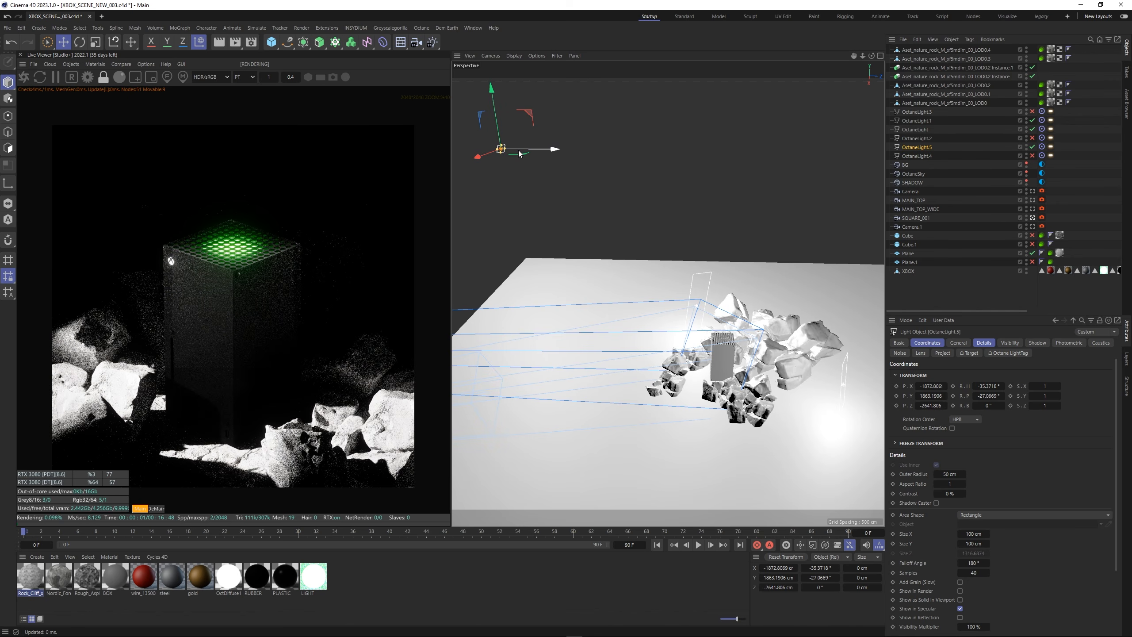
drag(521, 152, 553, 152)
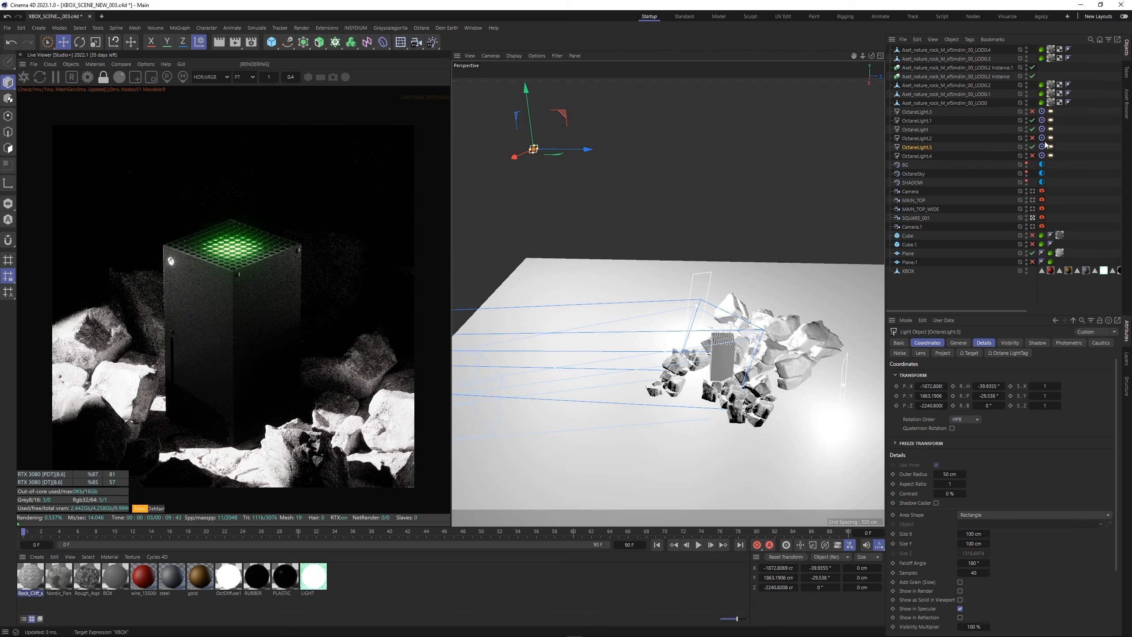
Switch from the duplicated light back to OctaneLight.2 and move it to about X -2253.4, Y 1828.5, Z -2212.0 cm.
click(1033, 147)
click(1032, 138)
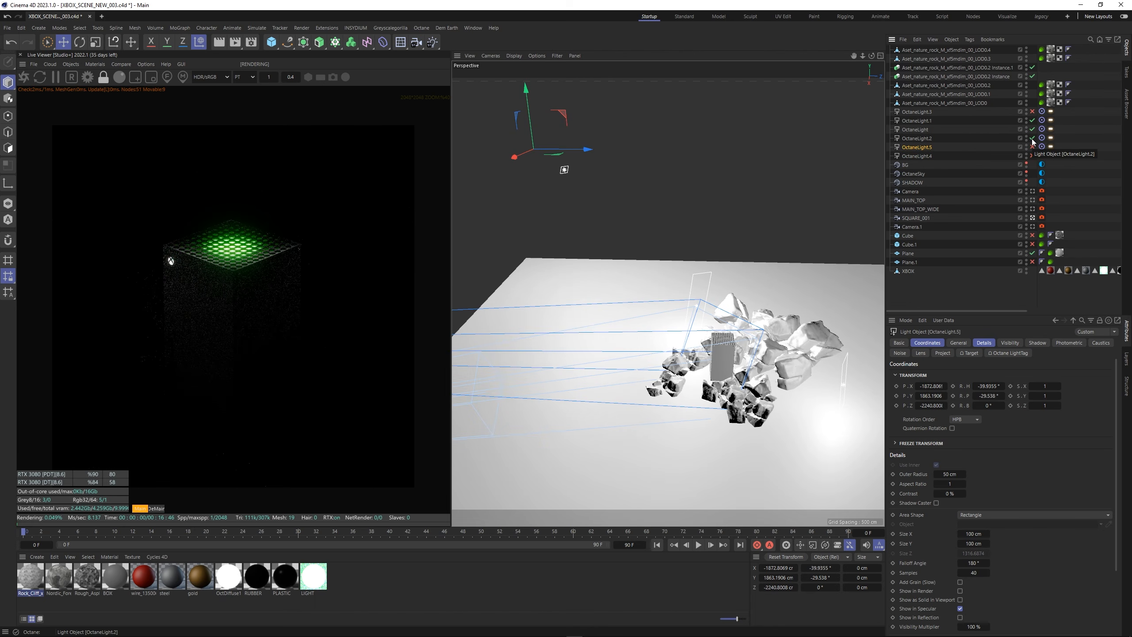
click(1033, 139)
click(1032, 139)
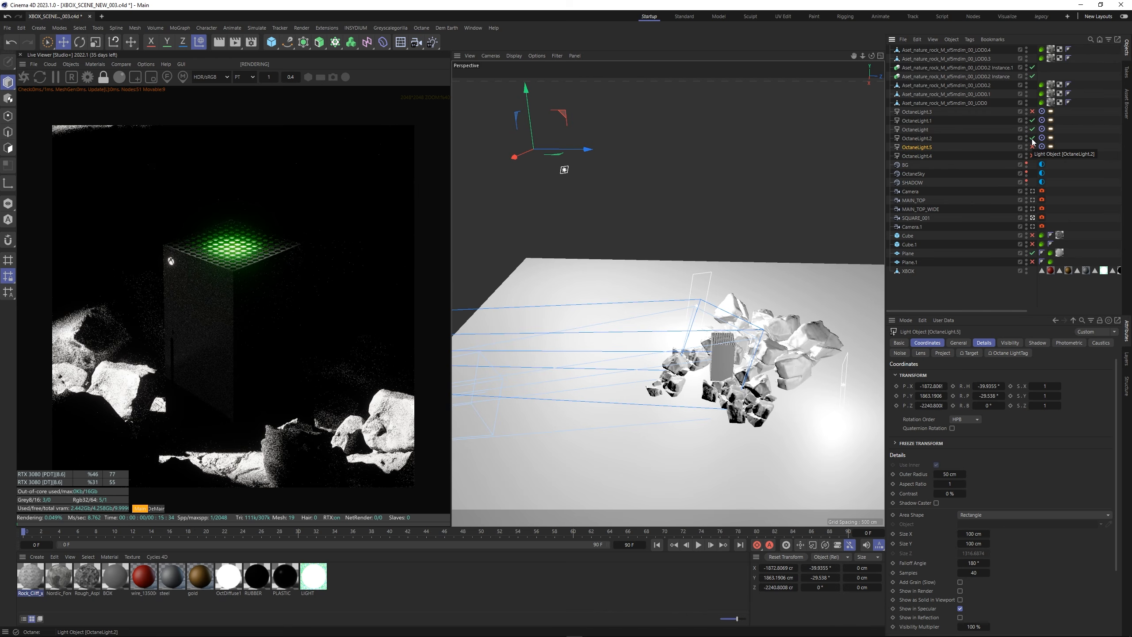
click(917, 139)
drag(560, 197, 555, 167)
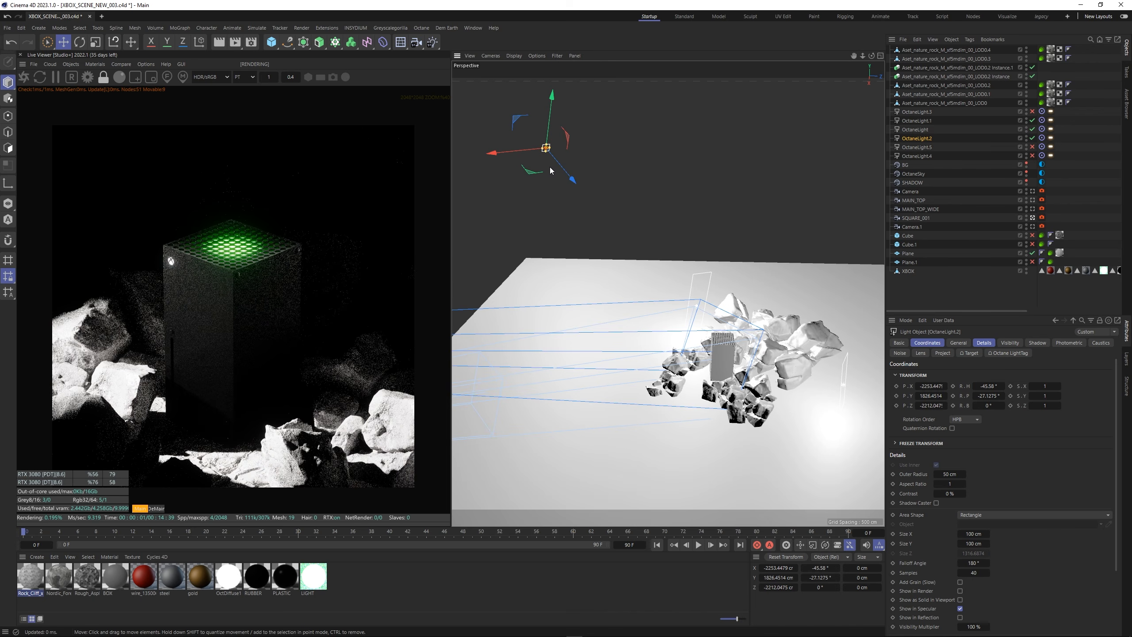
Move the LOD0 rock cluster beside the console's base to about X 264.4, Z 110.9 cm and check it through SQUARE_001.
click(753, 417)
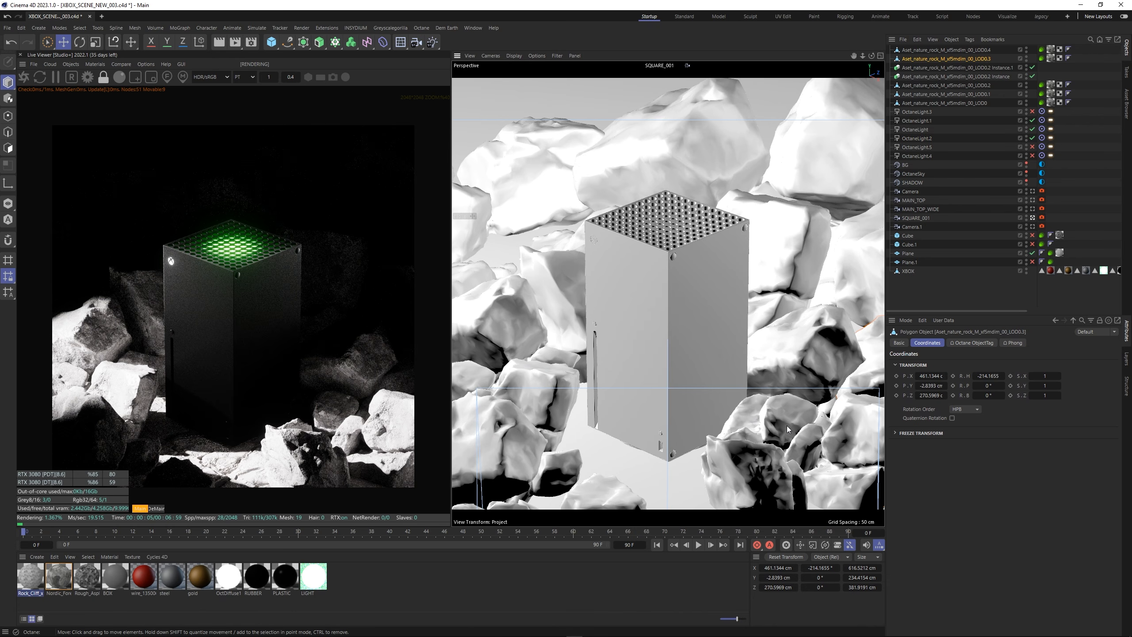
key(F1)
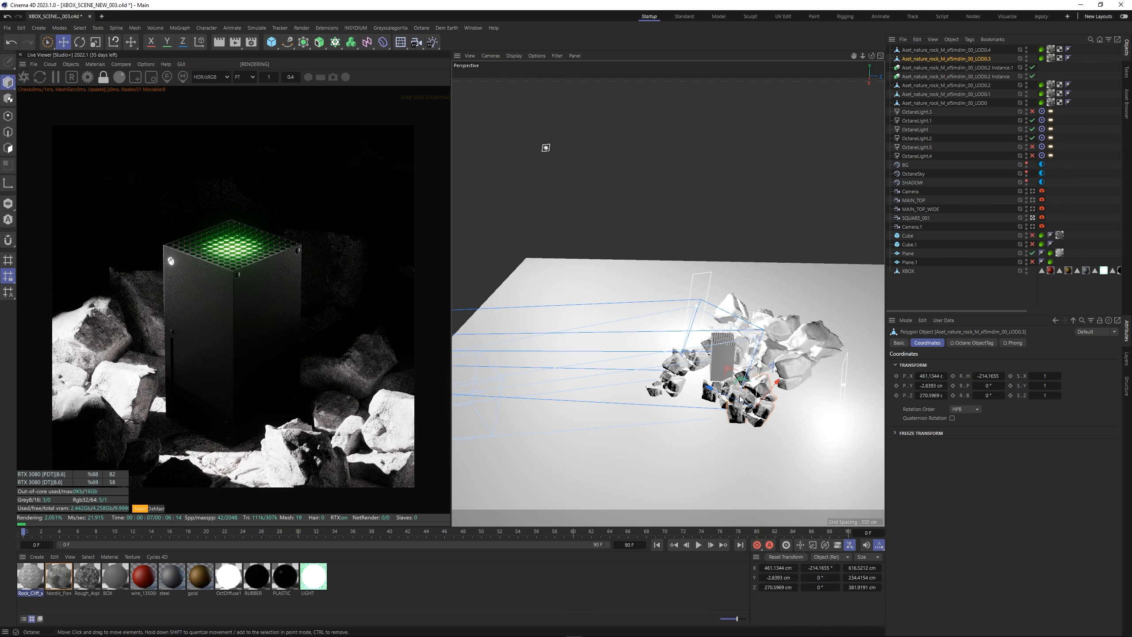
scroll(758, 397, up, 4)
drag(757, 410, 737, 390)
click(708, 390)
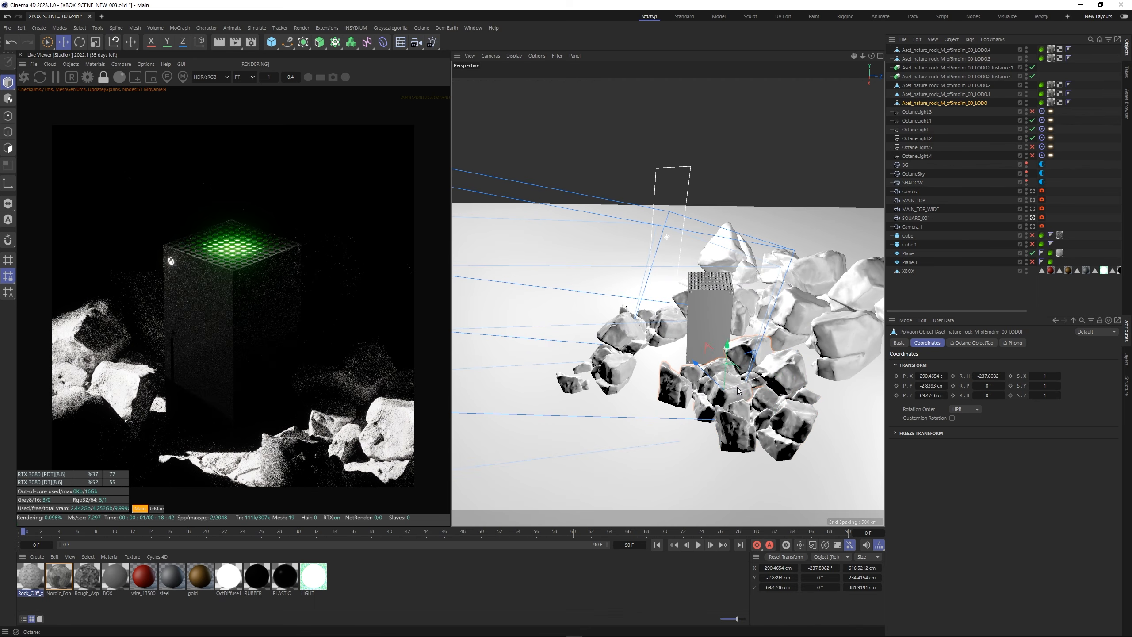
drag(738, 390, 743, 391)
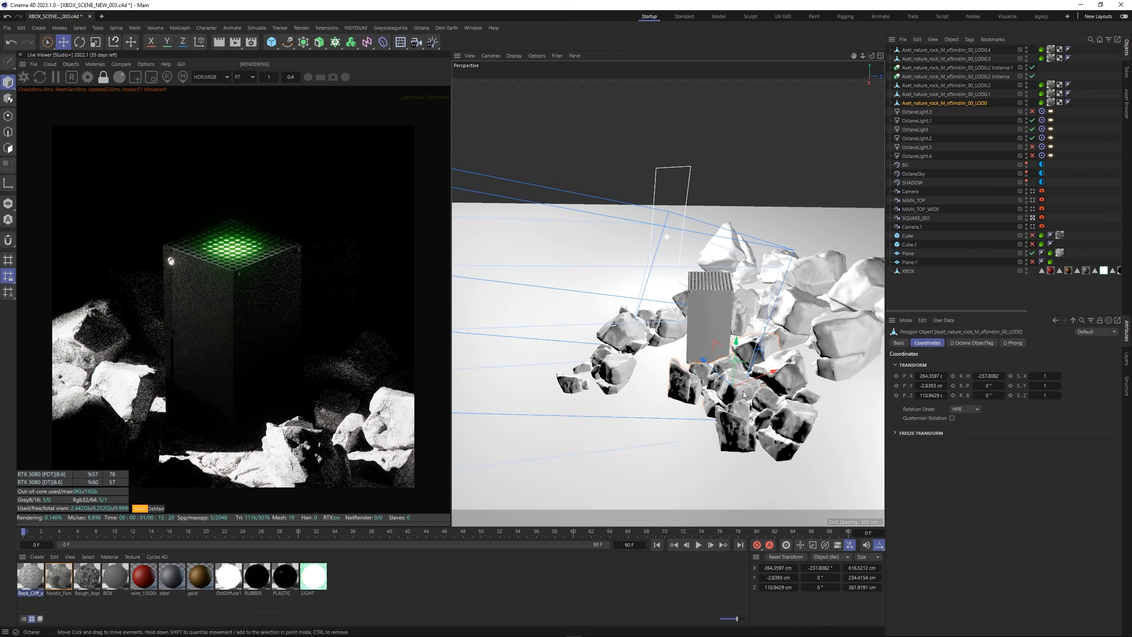
key(F1)
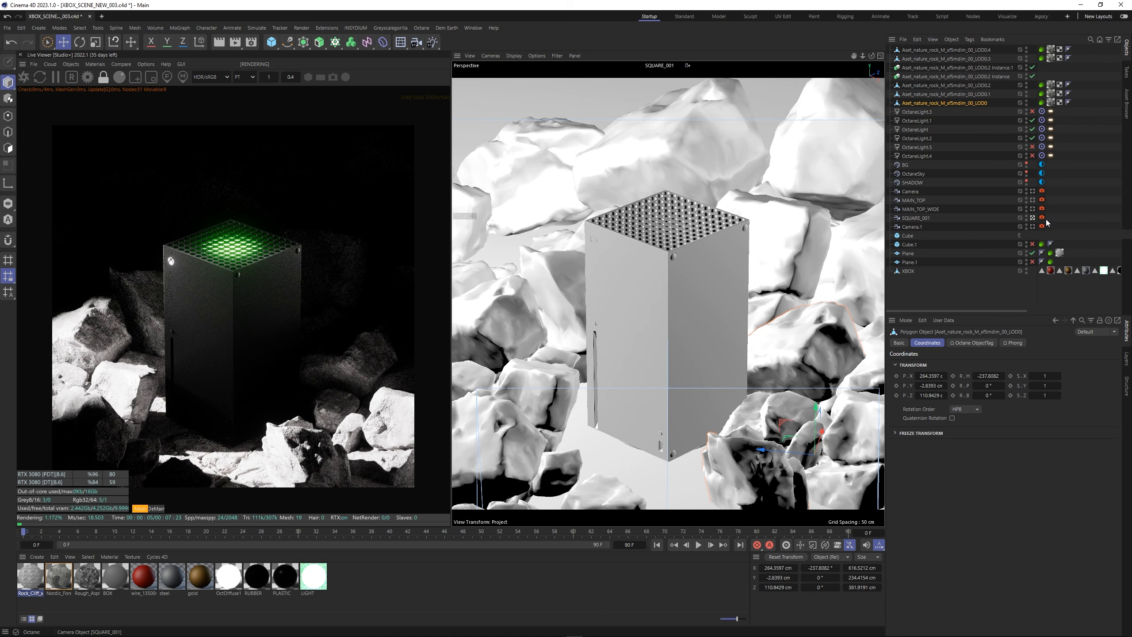
Set SQUARE_001's vignetting to 1 and its exposure to about 2.84 in the camera imager settings.
click(1042, 217)
drag(1058, 555, 1112, 556)
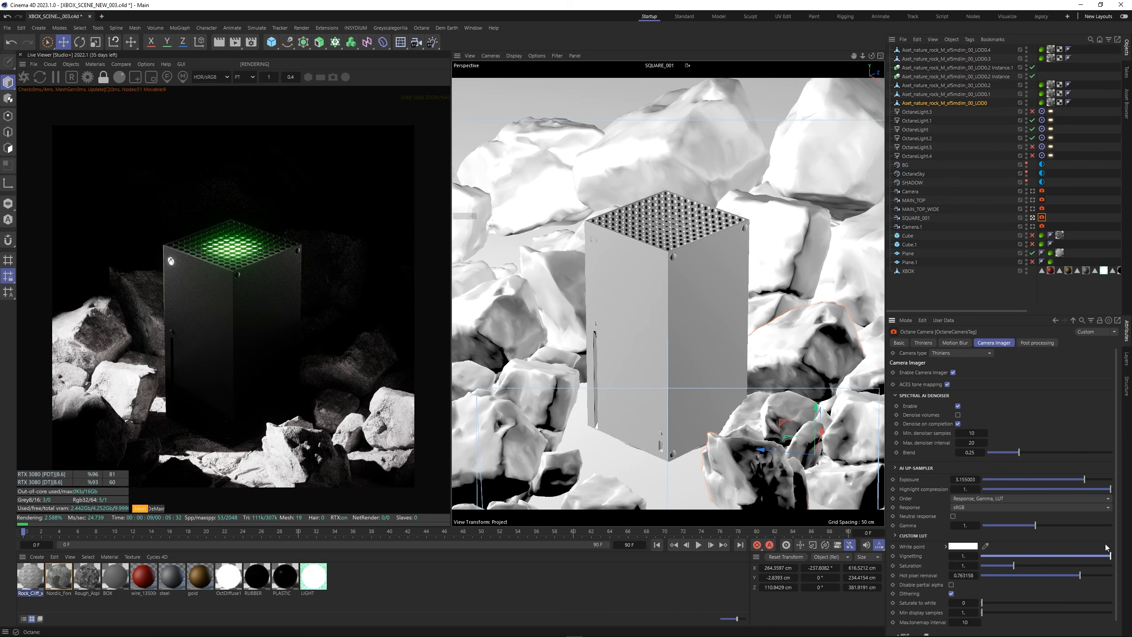
drag(1080, 481, 1087, 482)
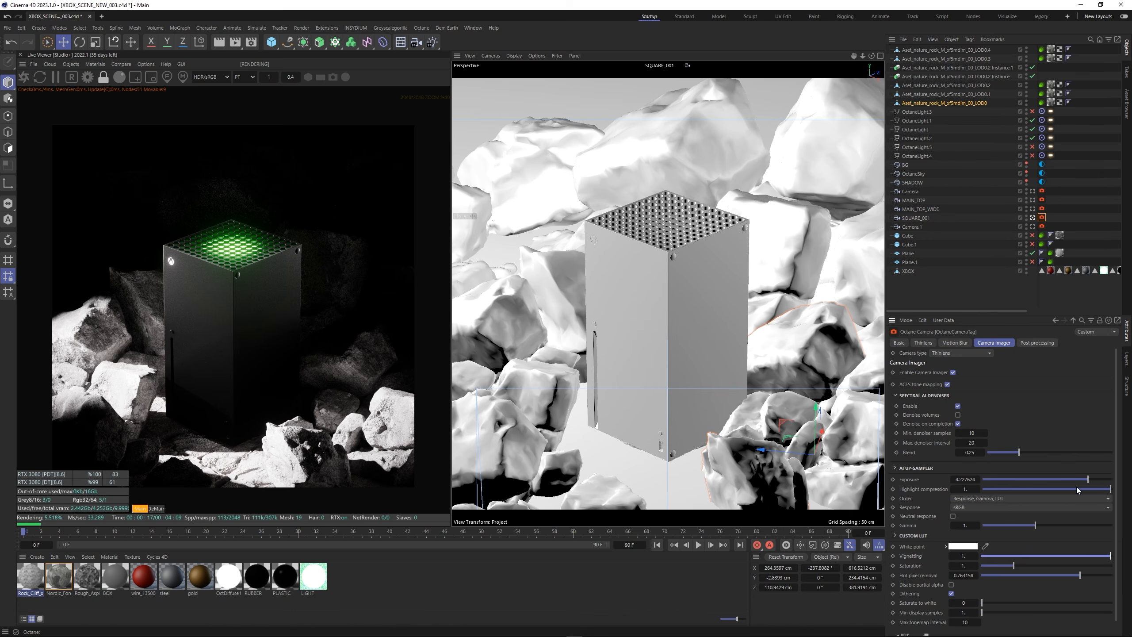
drag(1086, 483, 1083, 484)
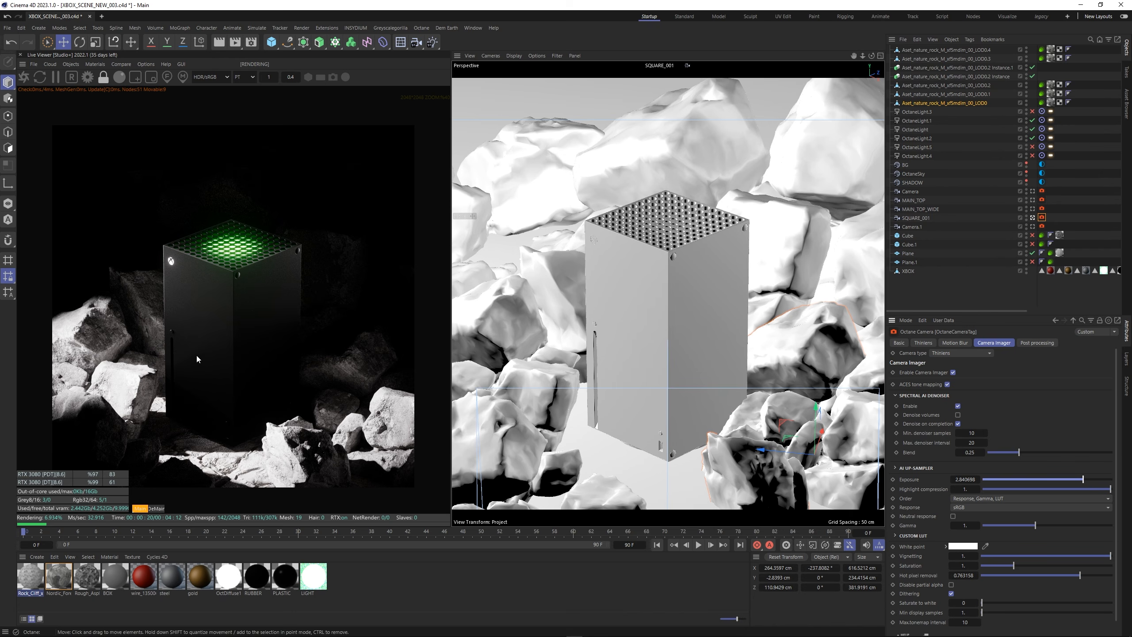
scroll(231, 376, down, 1)
scroll(232, 380, up, 1)
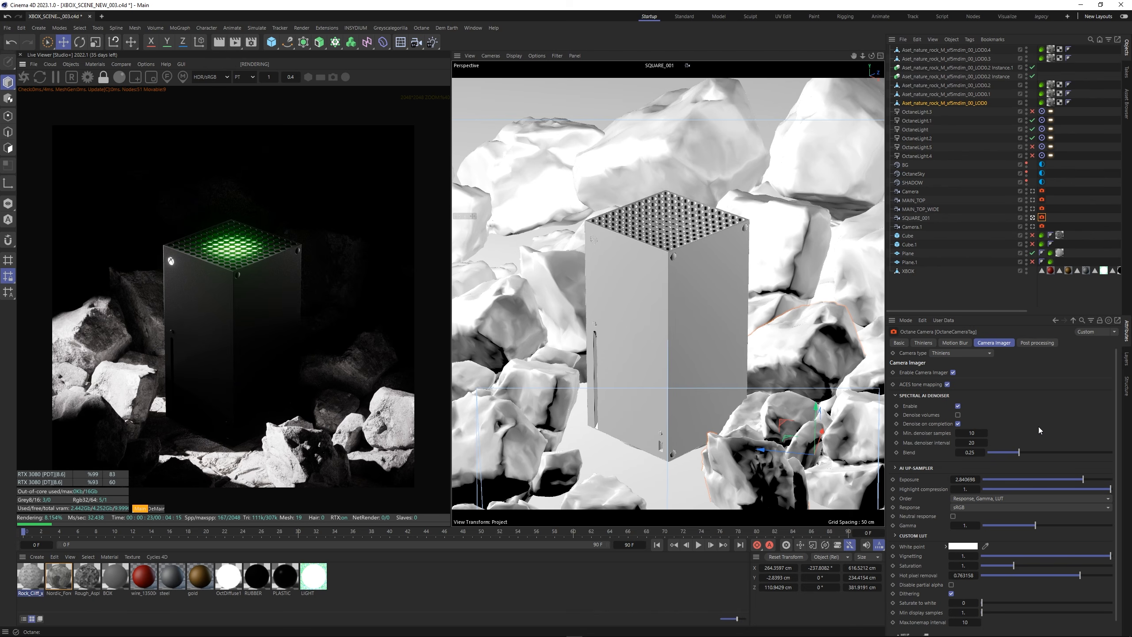
Raise SQUARE_001's post-processing bloom power to about 6.55 and inspect the green glow in the render.
click(1039, 342)
click(1065, 381)
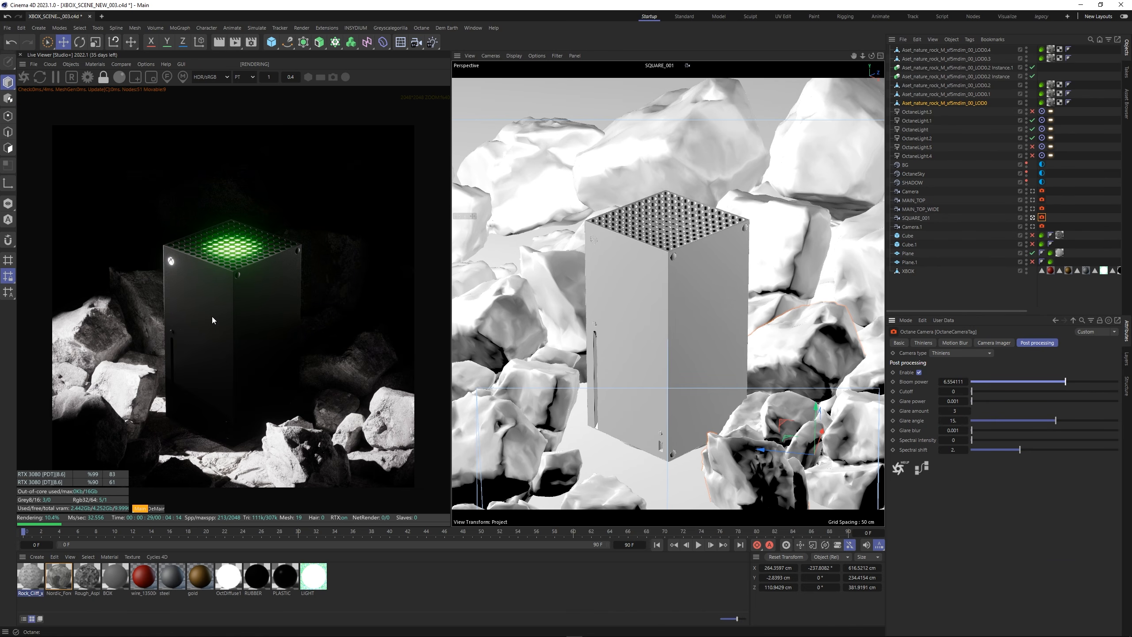
scroll(208, 336, down, 1)
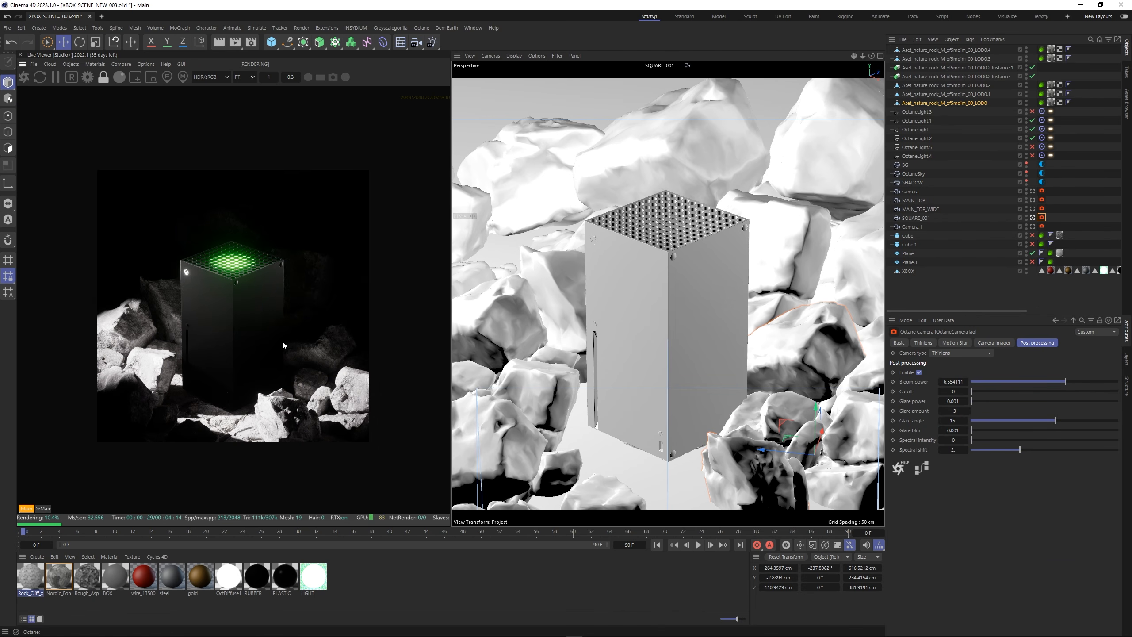
scroll(283, 345, up, 1)
Delete the unused Cube, Cube.1 and Plane.1 objects from the scene.
click(1095, 179)
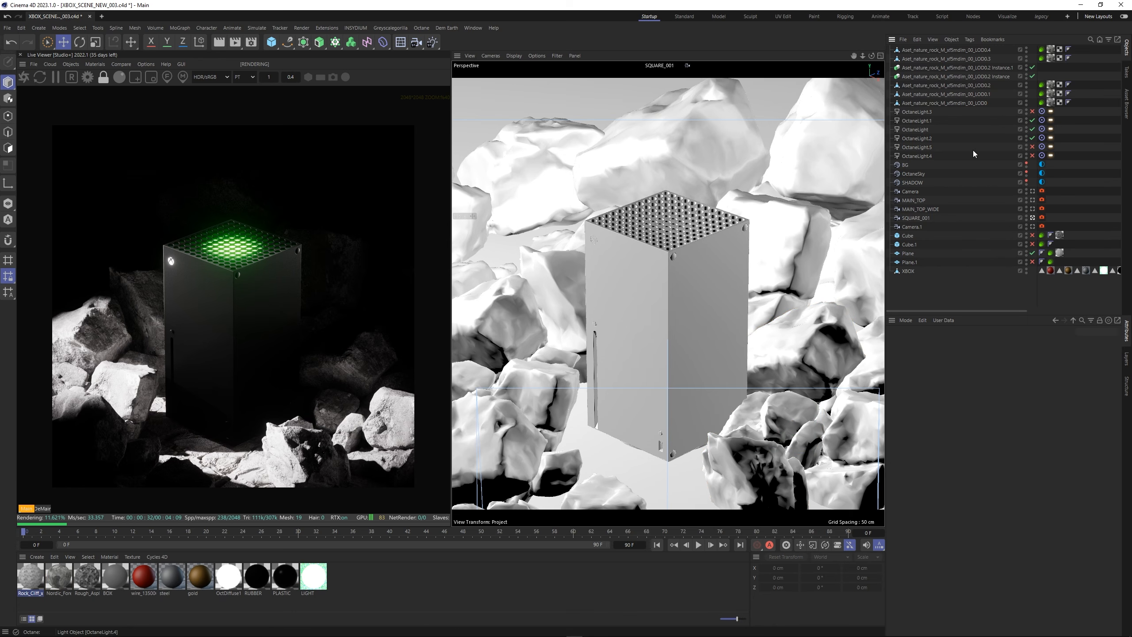
click(915, 237)
key(Delete)
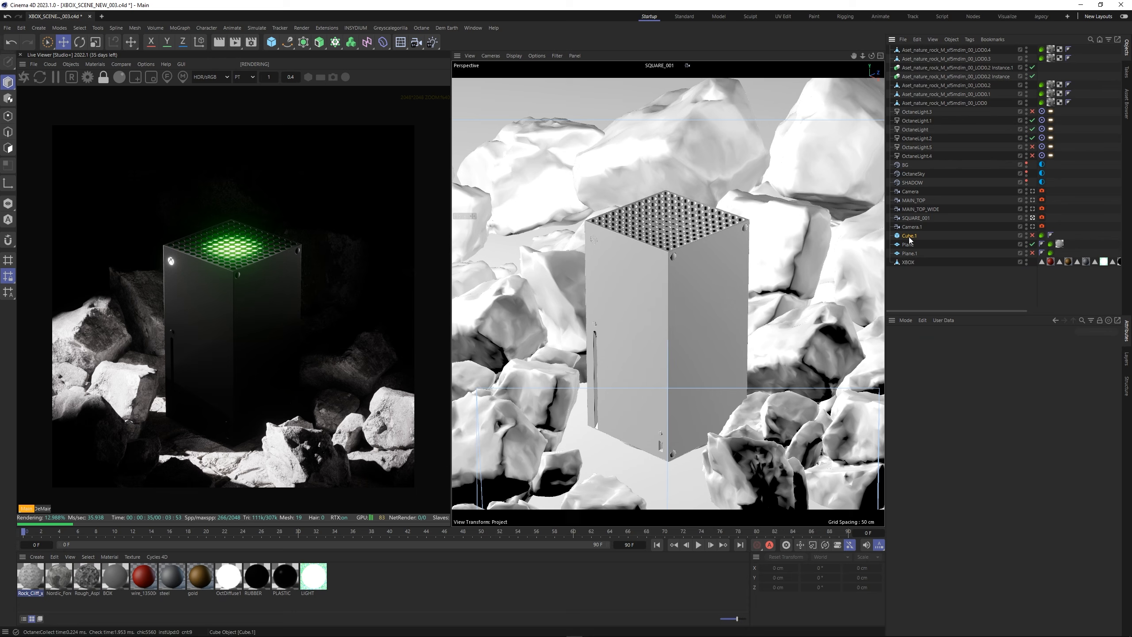
key(Delete)
click(910, 246)
key(Delete)
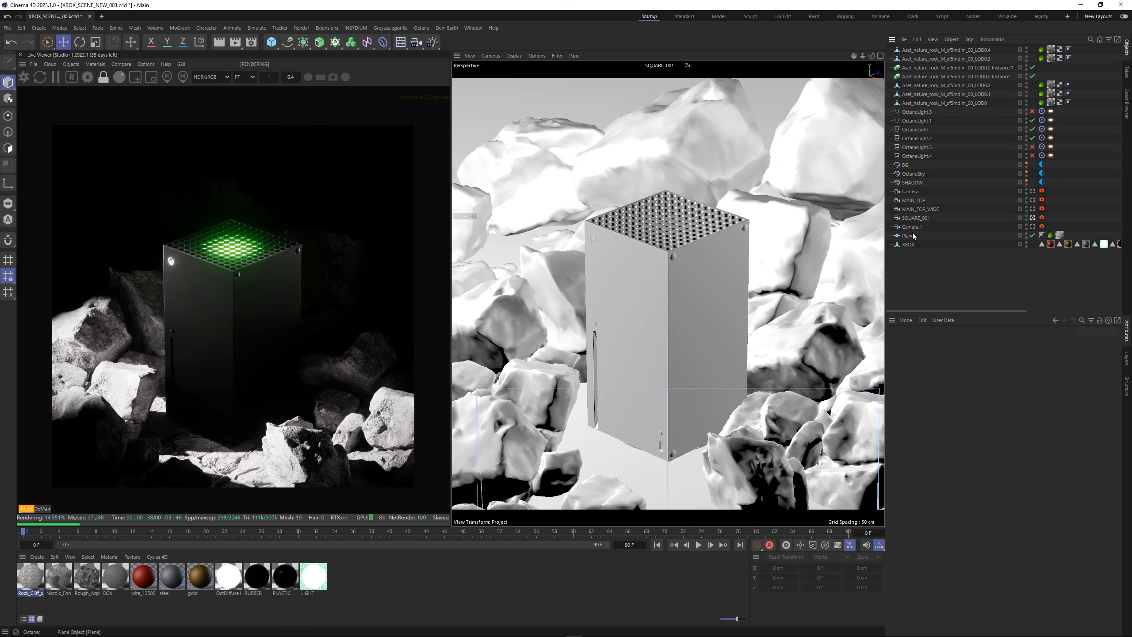
Group the five cameras from Camera through Camera.1 into a null named CAMS.
click(912, 234)
click(912, 227)
shift+click(912, 196)
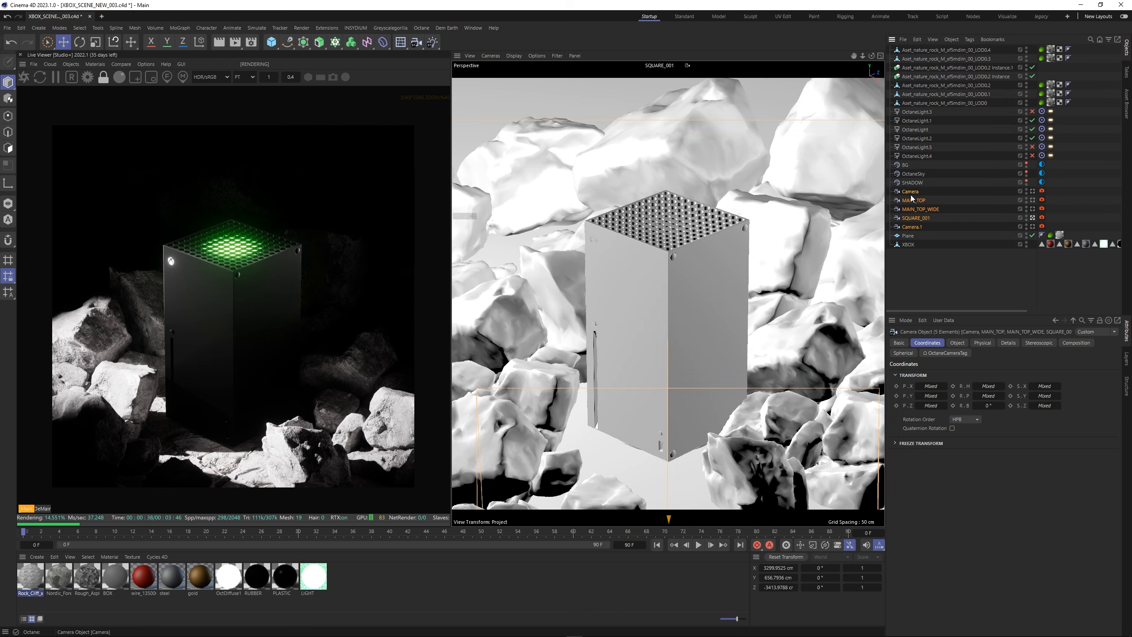
key(alt+g)
double_click(911, 193)
text(CAMS)
key(Return)
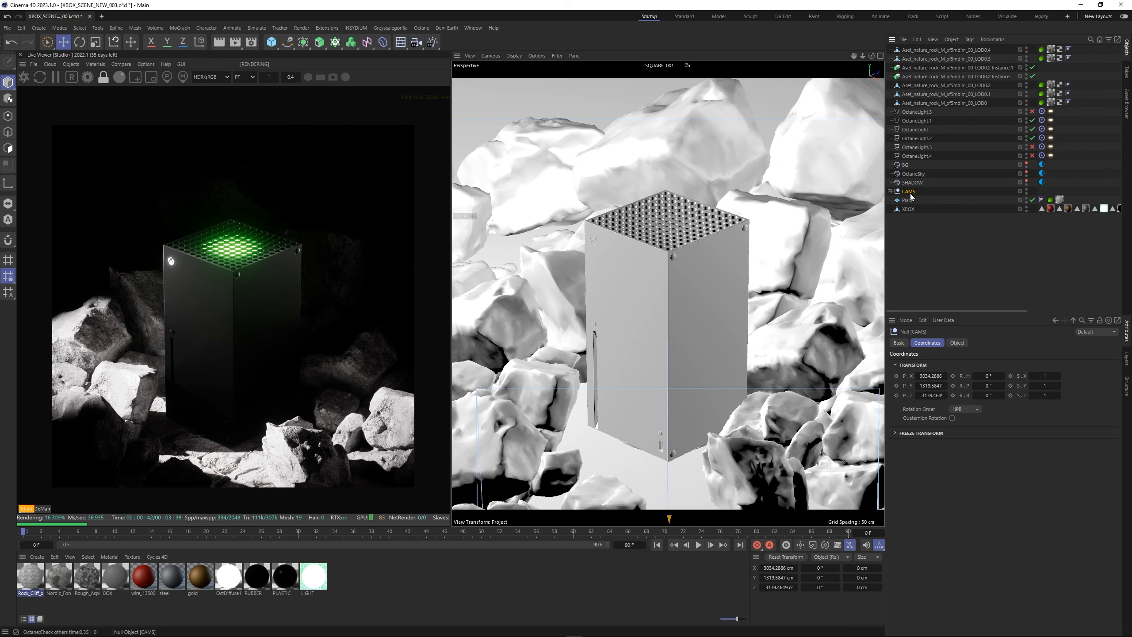
Delete the disabled OctaneLight.4 and OctaneLight.5 lights from the scene.
click(926, 156)
key(Delete)
click(920, 148)
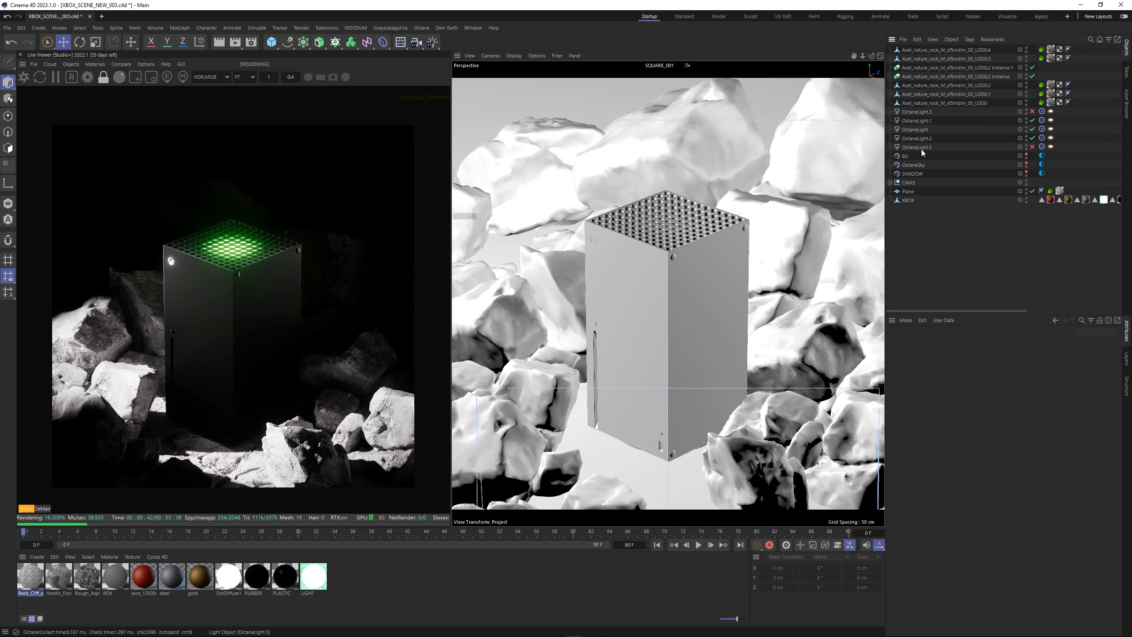
key(Delete)
Rename OctaneLight.2 to GOBO and OctaneLight to HIGHLIGHT_FRONT.
double_click(917, 139)
text(GOBO)
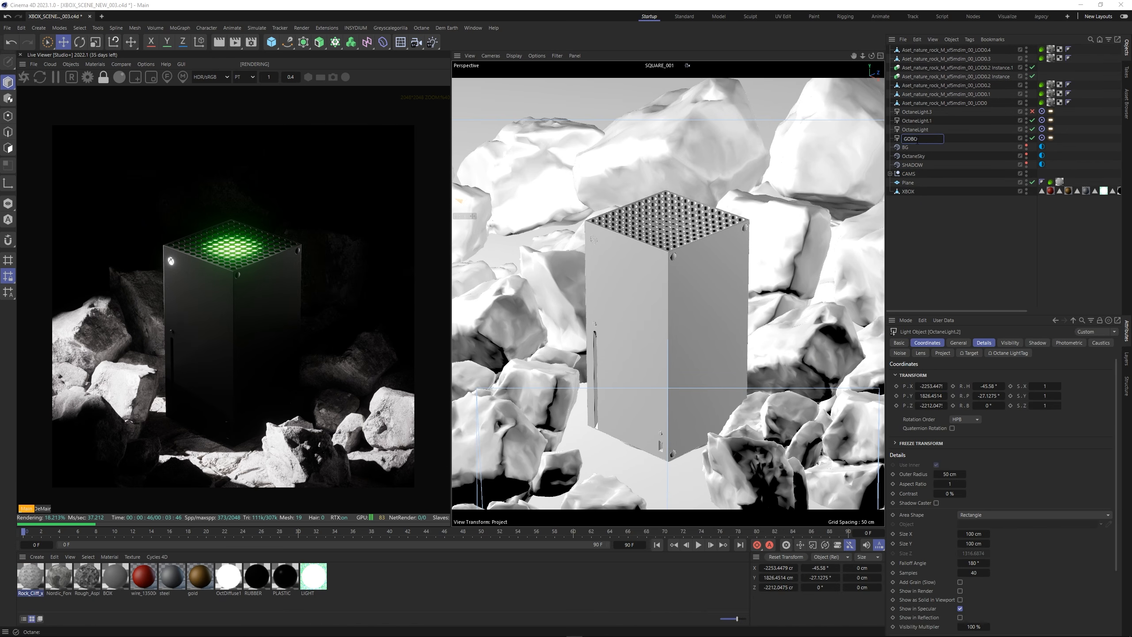
key(Return)
double_click(914, 130)
text(H)
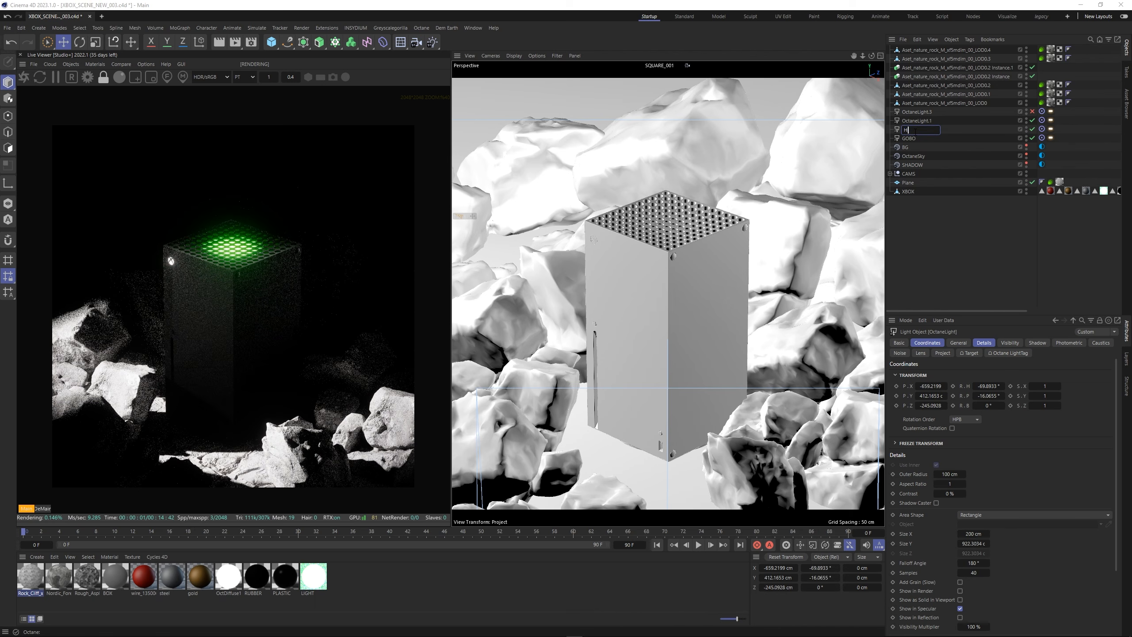
text(IGLIGHT)
key(BackSpace)
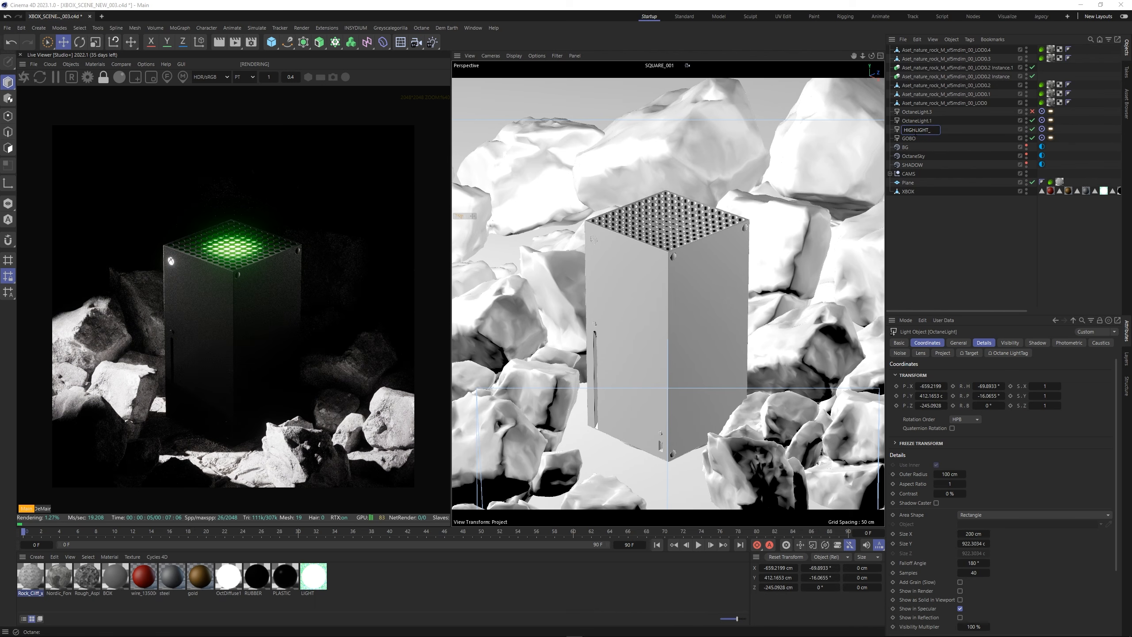
text(FRONT)
key(Return)
Rename OctaneLight.1 to HIGHLIGHT_BACK and delete the disabled OctaneLight.3.
double_click(918, 121)
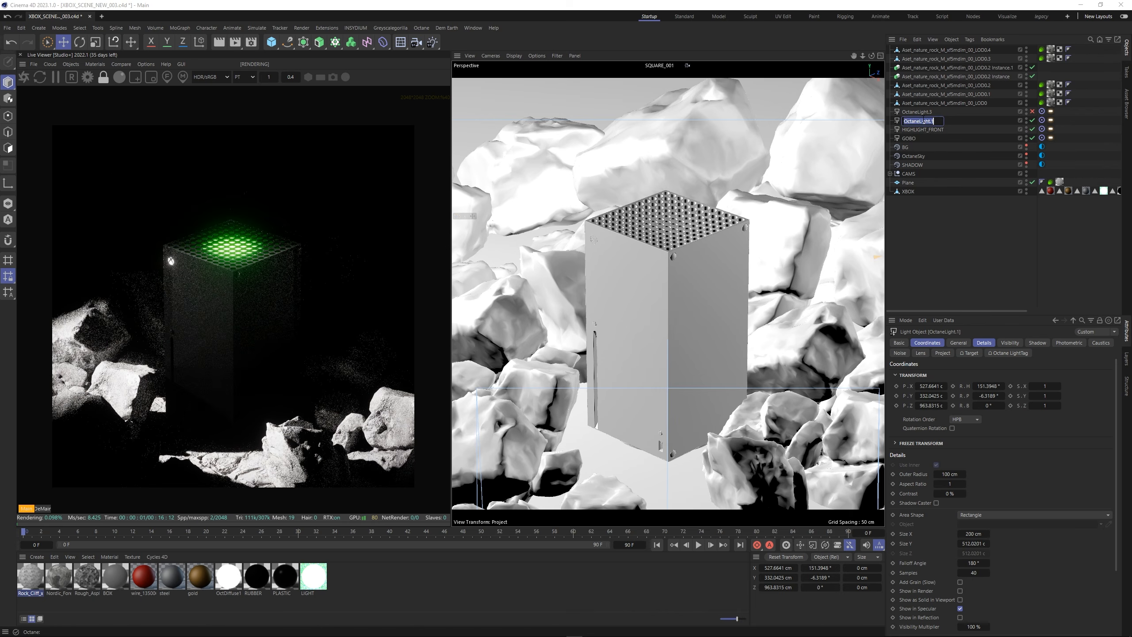
text(HIGHLIGHT)
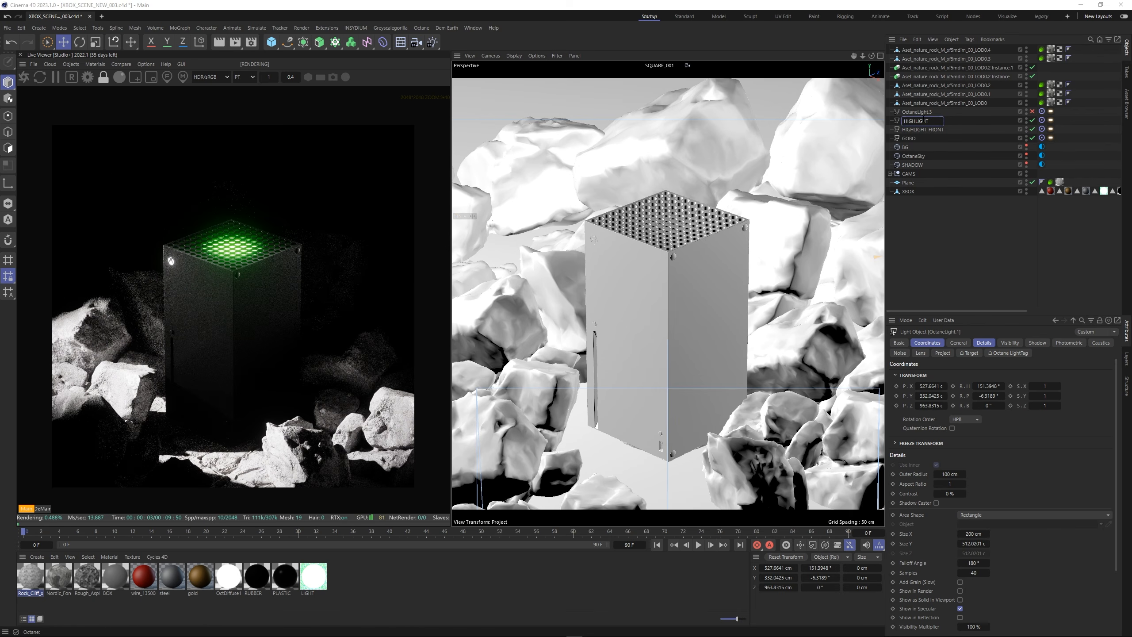
text(_BACK)
key(Return)
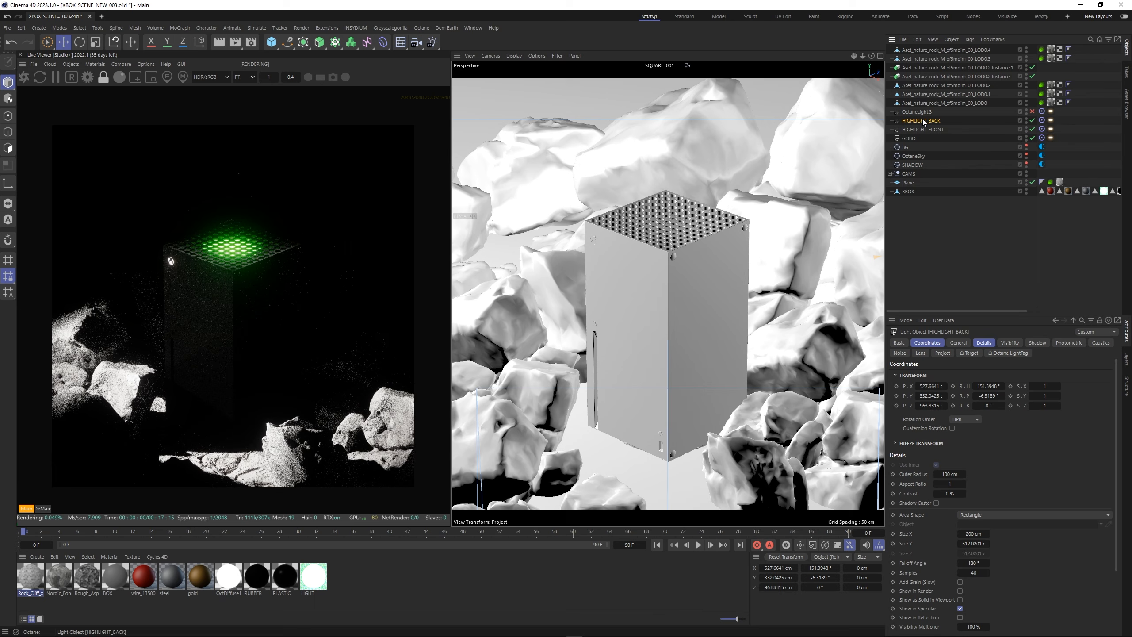
click(918, 112)
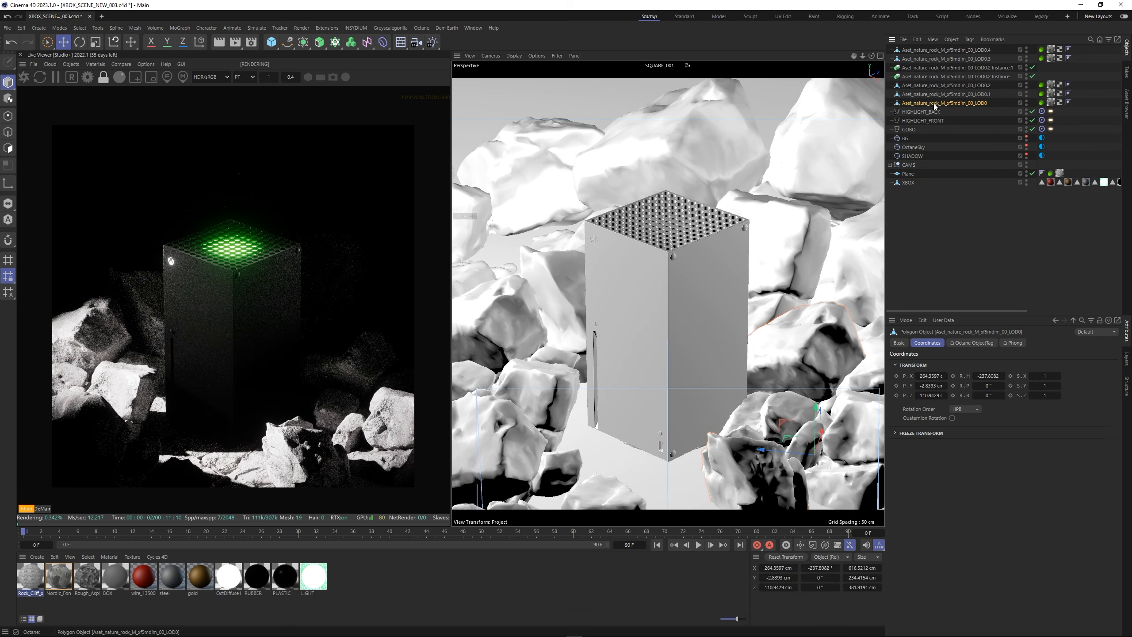
Group all seven rock objects and instances into a null named MEGASCANS.
shift+click(929, 49)
key(alt+g)
double_click(916, 51)
text(MEC)
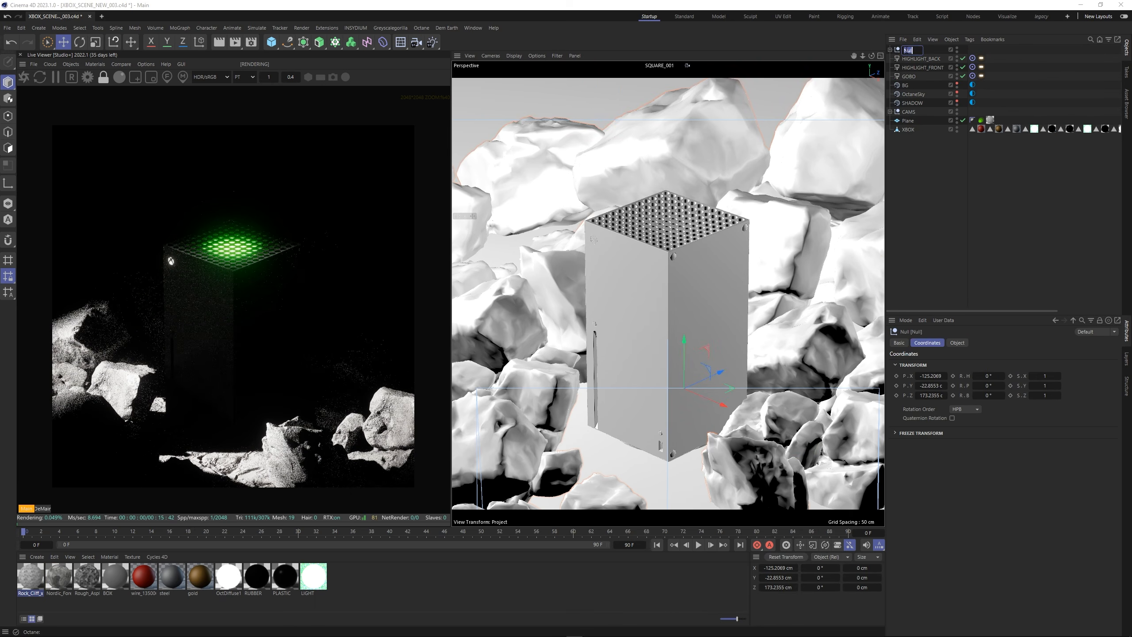
text(ASCANS)
key(Return)
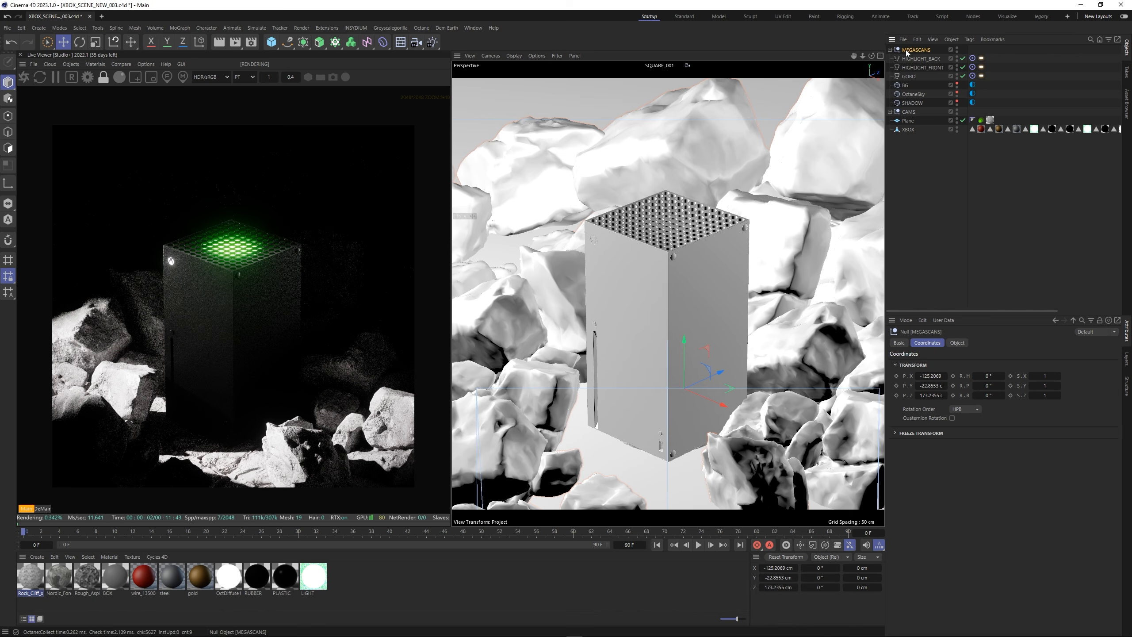
click(923, 187)
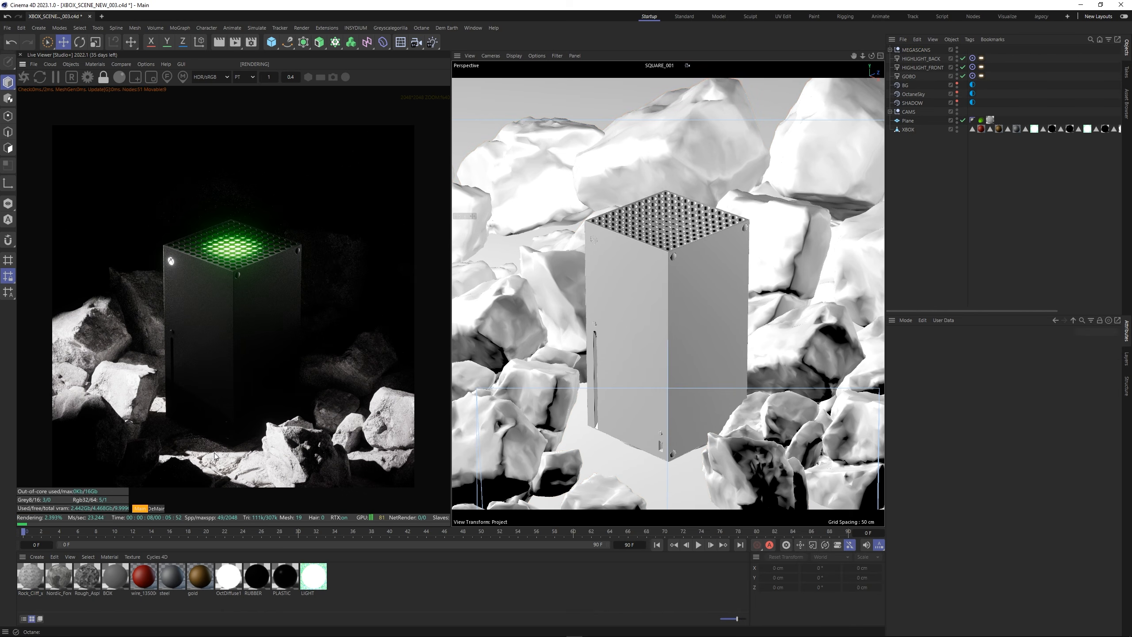
Set a render region around the console's base and raise the OctaneSky environment power to about 1.01.
scroll(215, 454, up, 2)
scroll(279, 339, up, 2)
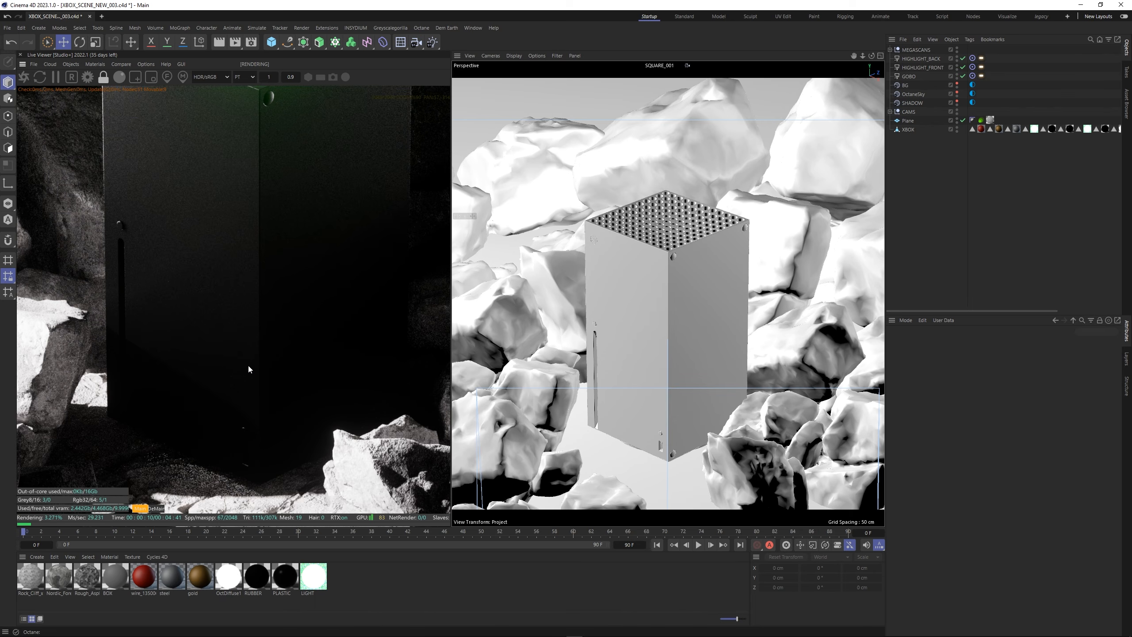
middle_drag(248, 369, 245, 429)
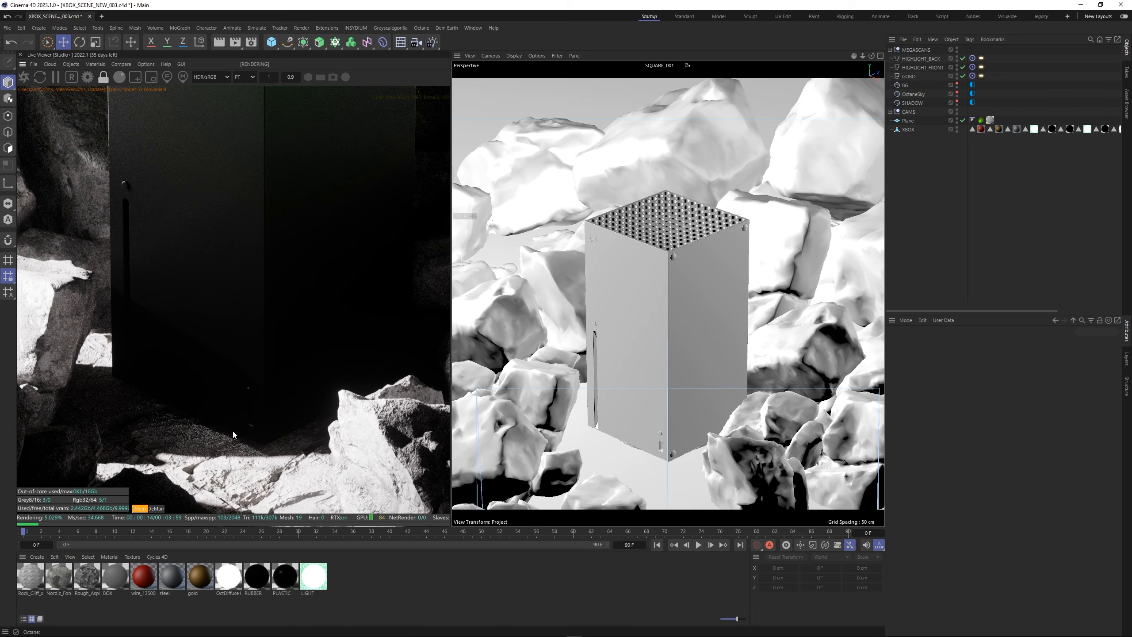
click(972, 94)
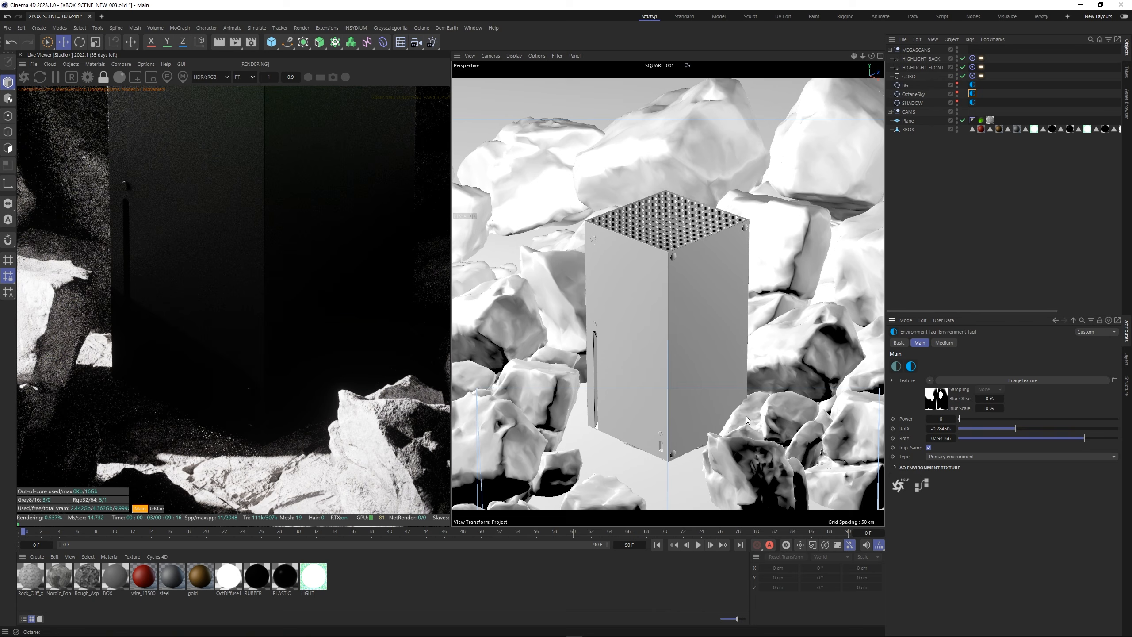
drag(211, 266, 447, 434)
drag(58, 317, 286, 485)
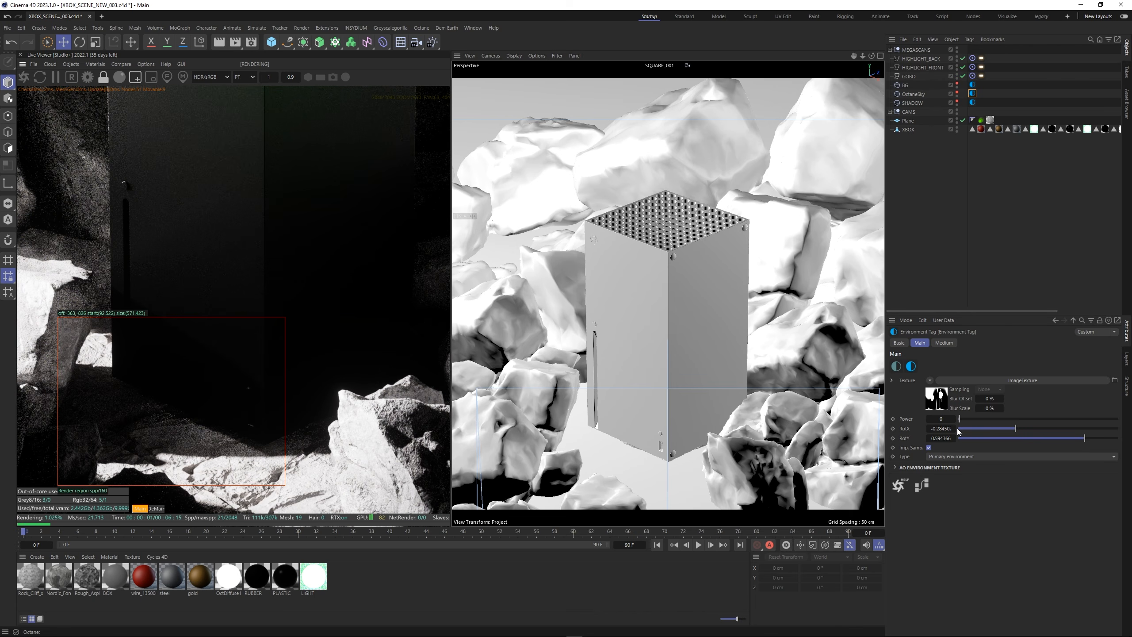
drag(960, 419, 975, 419)
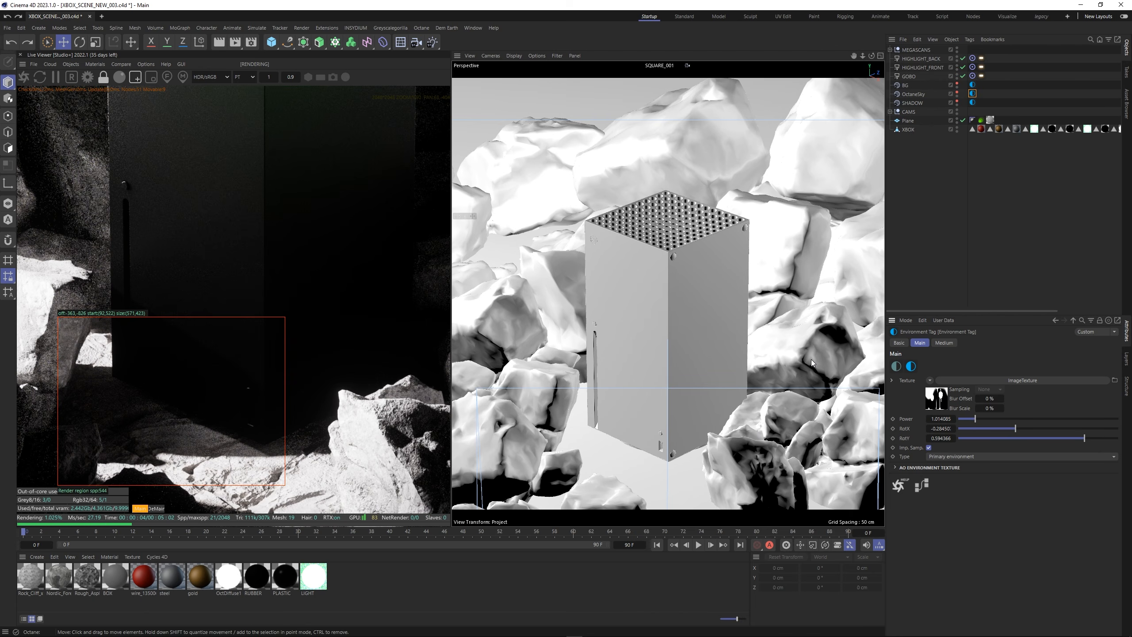
Compare the render with HIGHLIGHT_FRONT off and on, and check its light settings and the light pass masks of the ground plane and rocks.
click(963, 67)
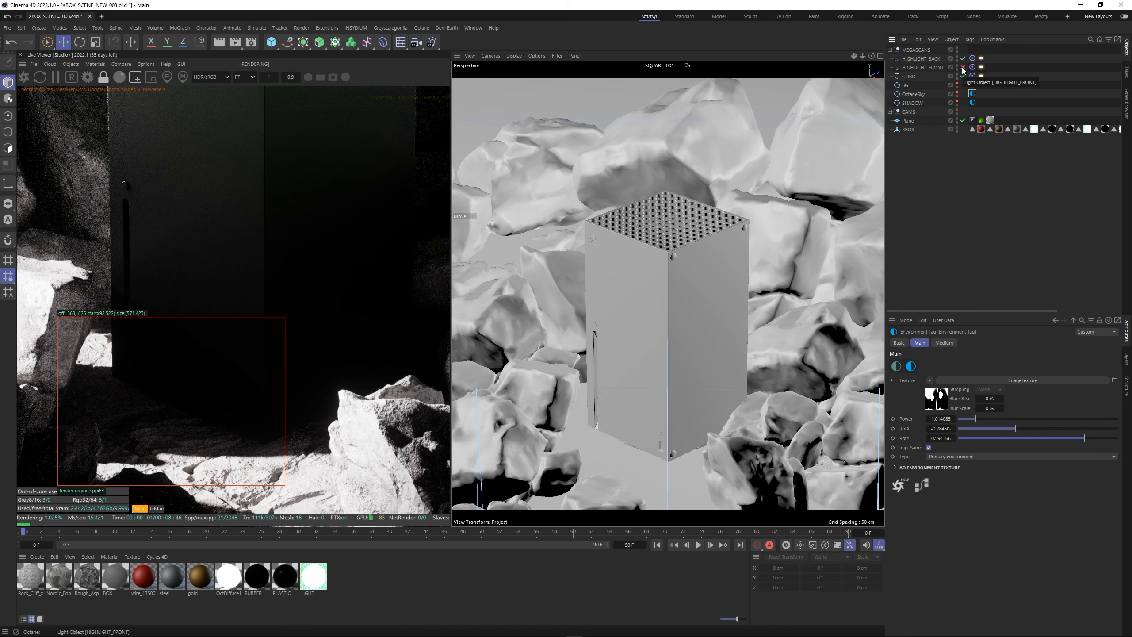
click(963, 68)
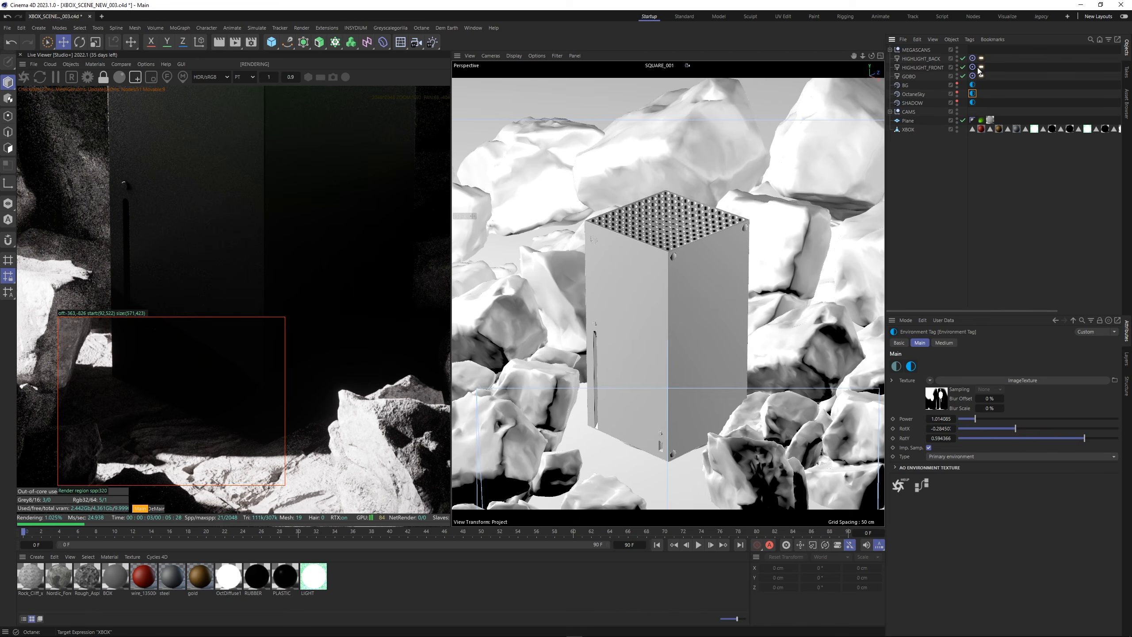
click(981, 67)
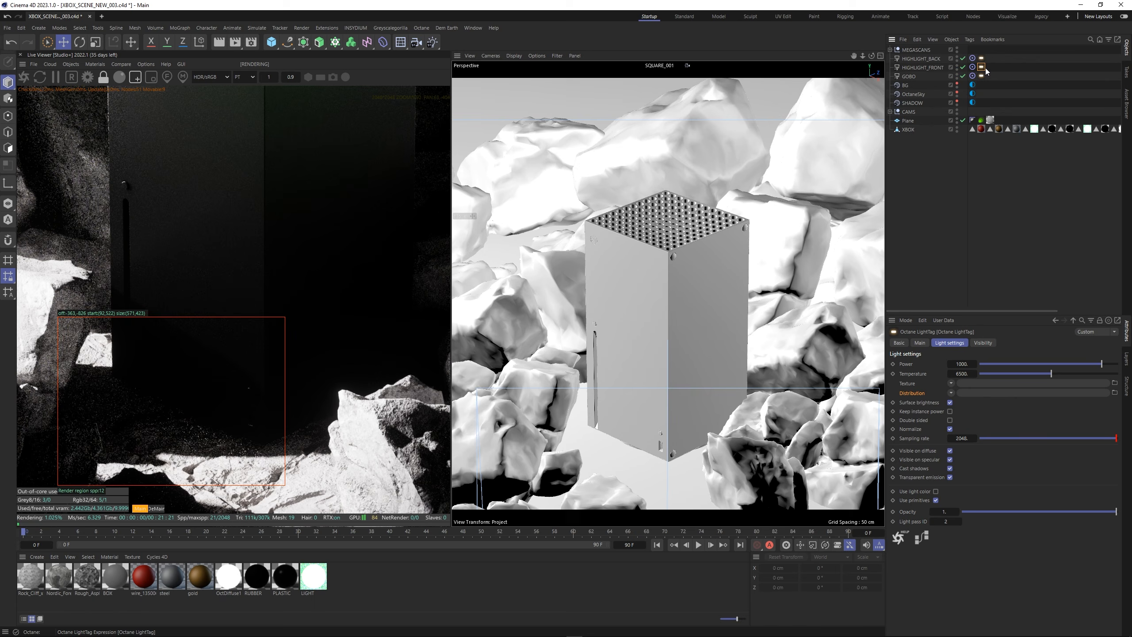
click(981, 120)
click(890, 49)
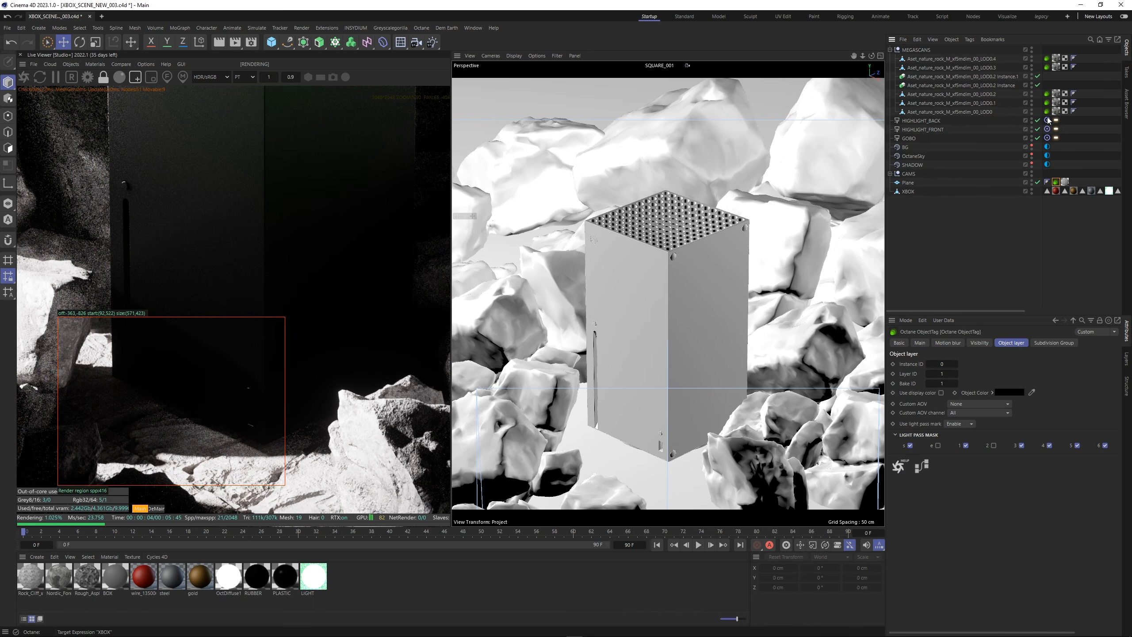
click(1046, 102)
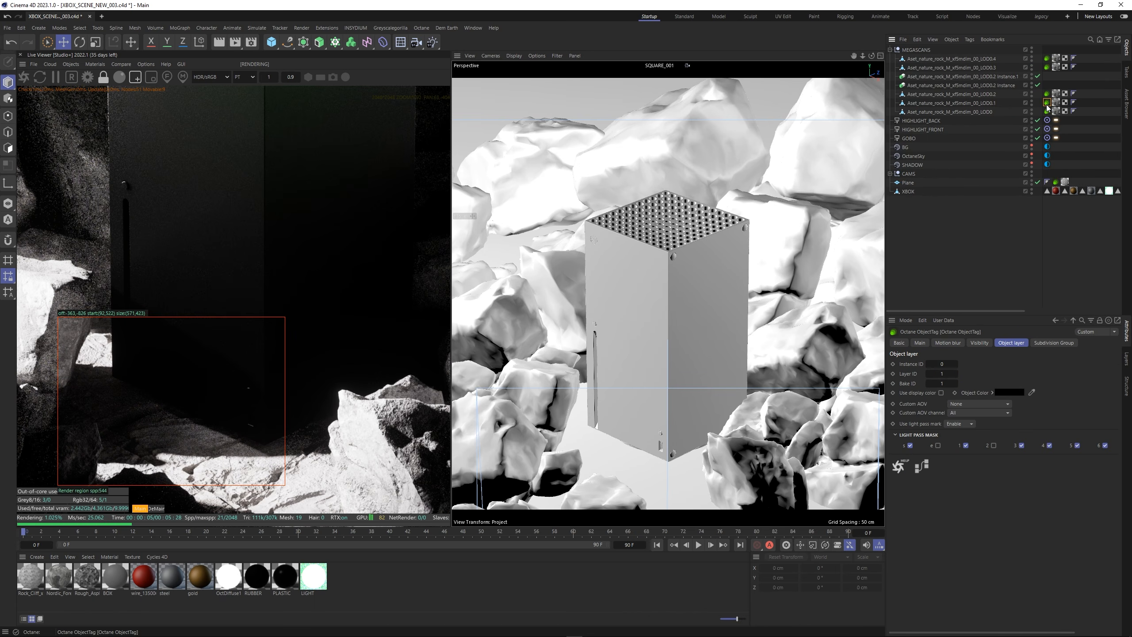
click(1047, 66)
click(1076, 168)
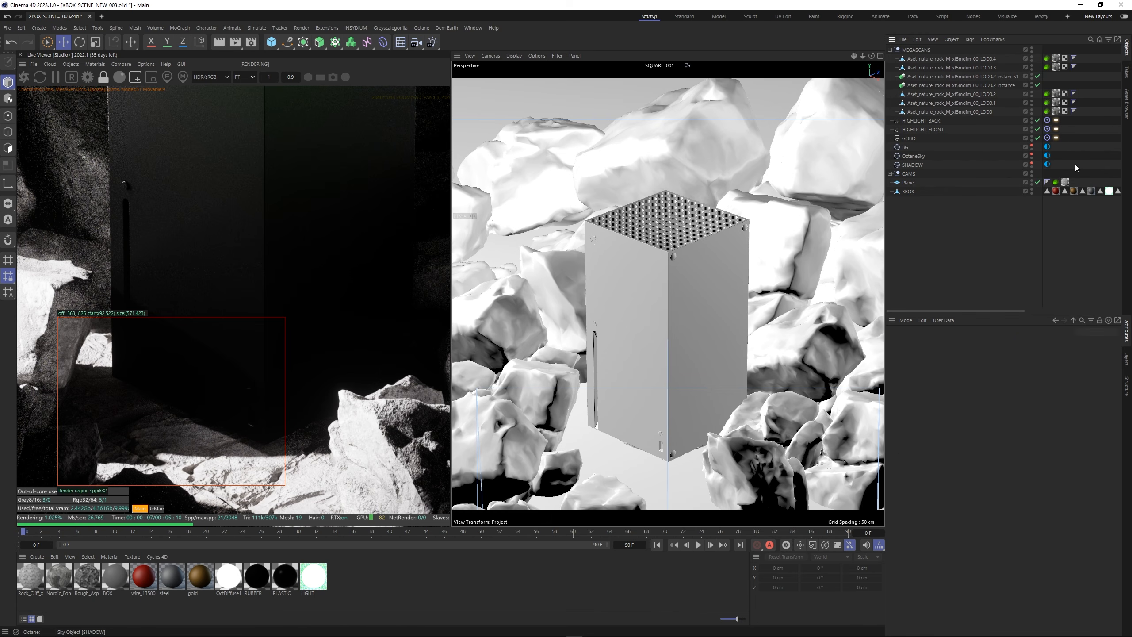
Reposition HIGHLIGHT_FRONT to about X -916, Y 482, Z -253 cm with Size Y about 394 cm, and turn off the render region.
click(918, 130)
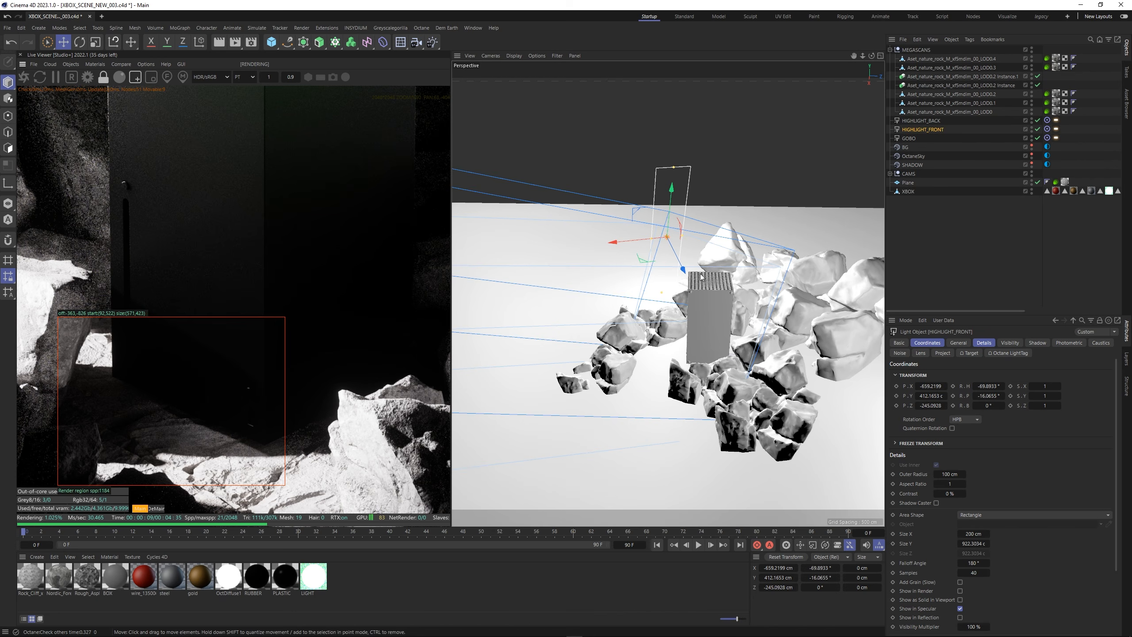
alt+drag(702, 277, 684, 253)
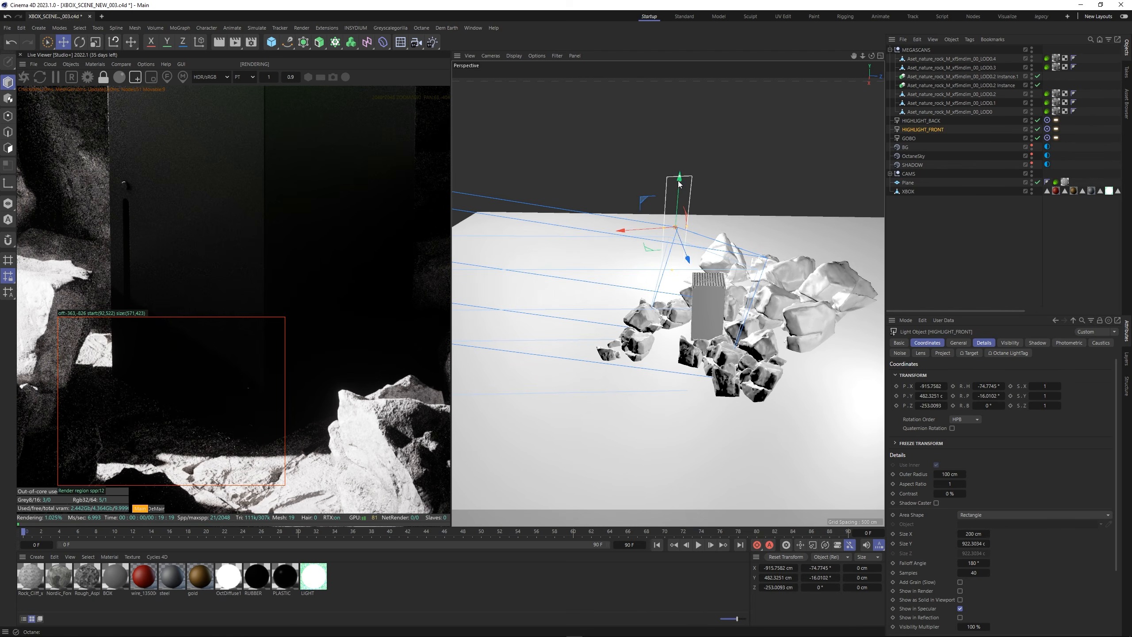
drag(681, 181, 679, 211)
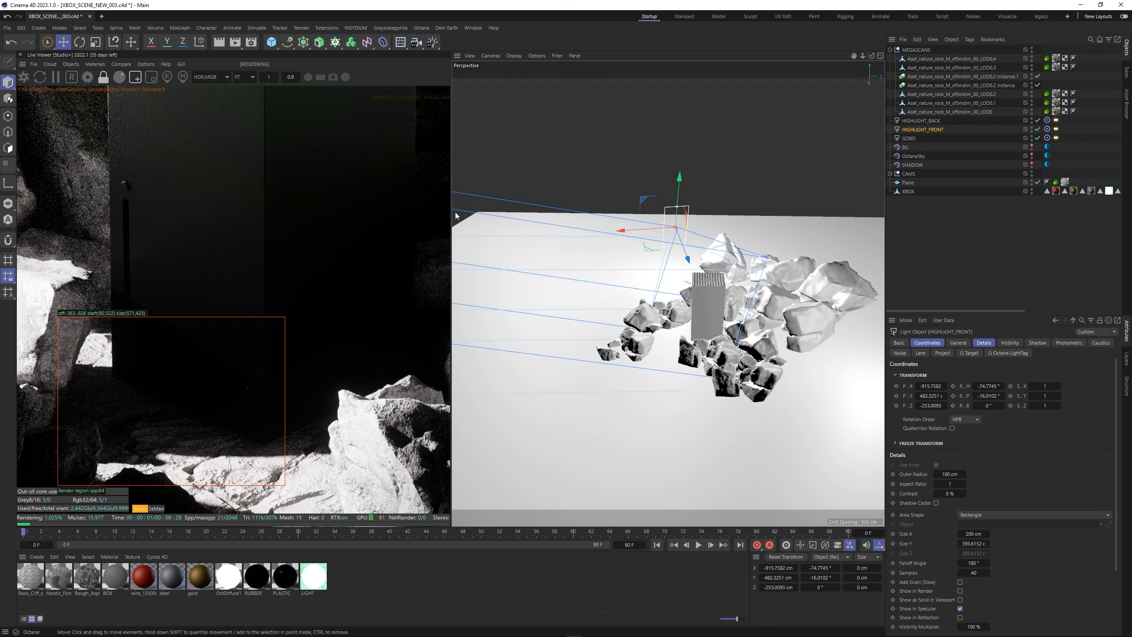
click(174, 178)
scroll(174, 177, down, 5)
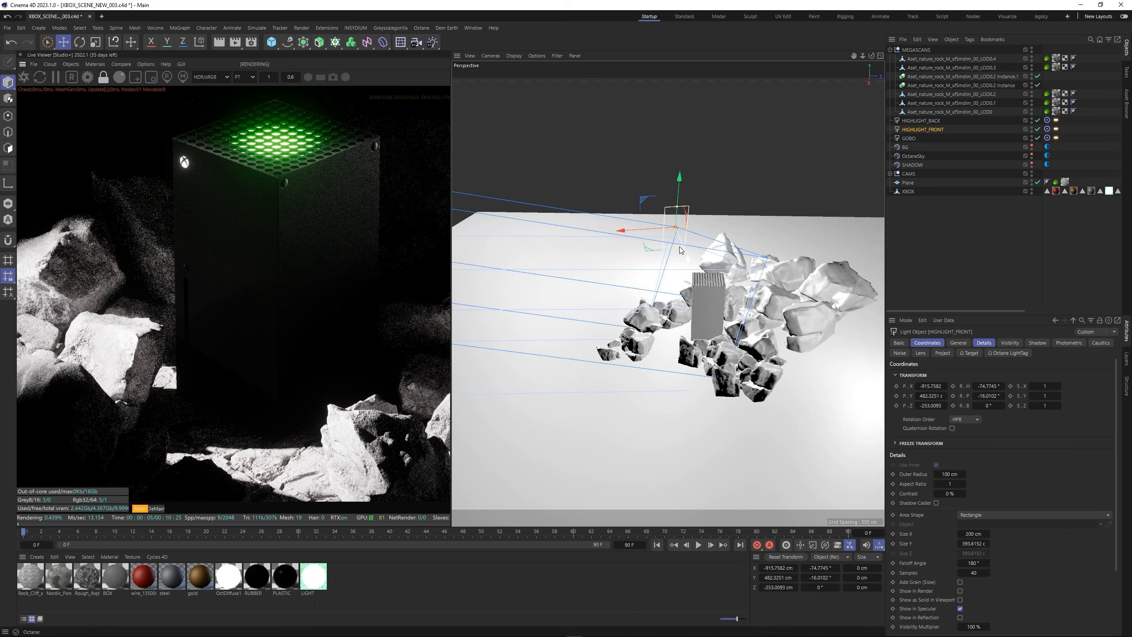
Move HIGHLIGHT_FRONT away from the console to about X -1157, Y 556, Z -444 cm and stretch its Size Y to about 1006 cm.
drag(659, 229, 654, 255)
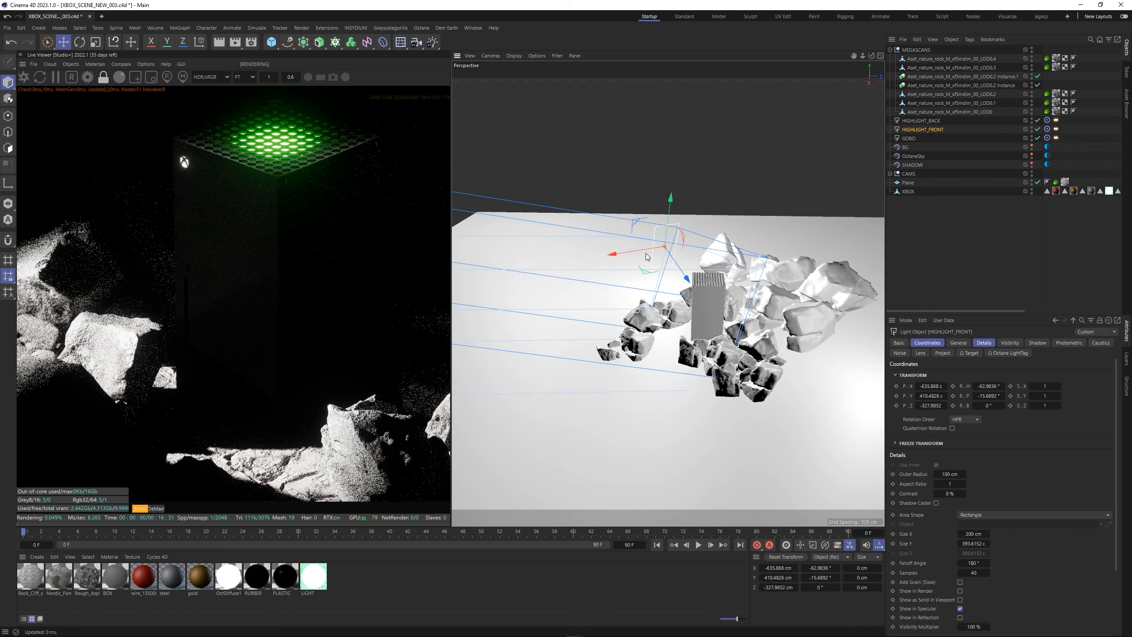
alt+drag(703, 310, 753, 306)
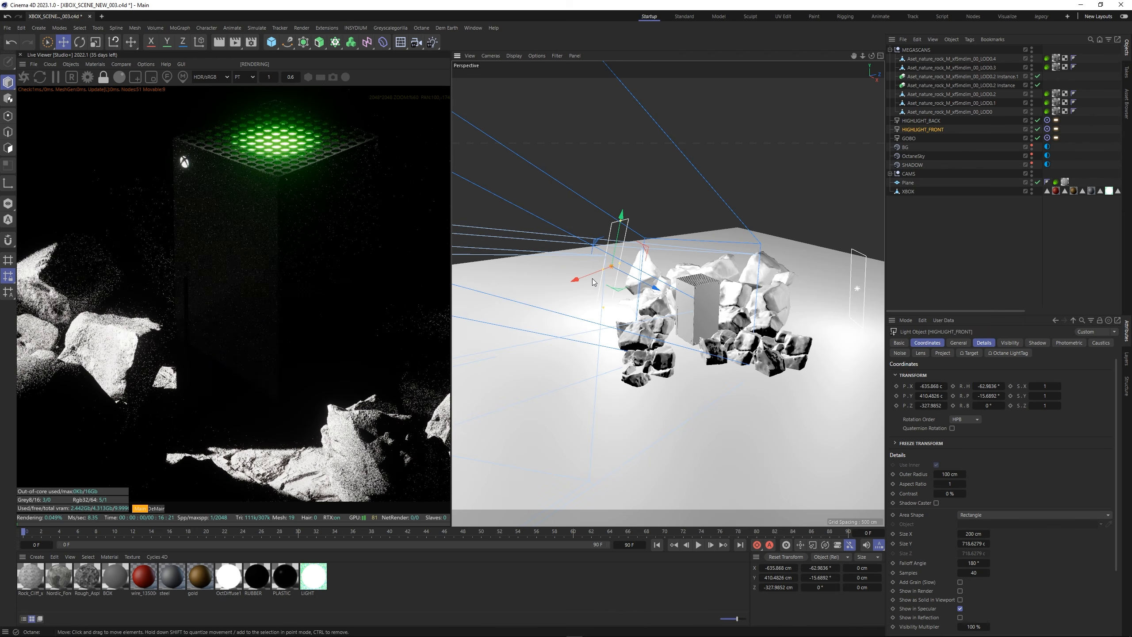
drag(597, 288, 541, 310)
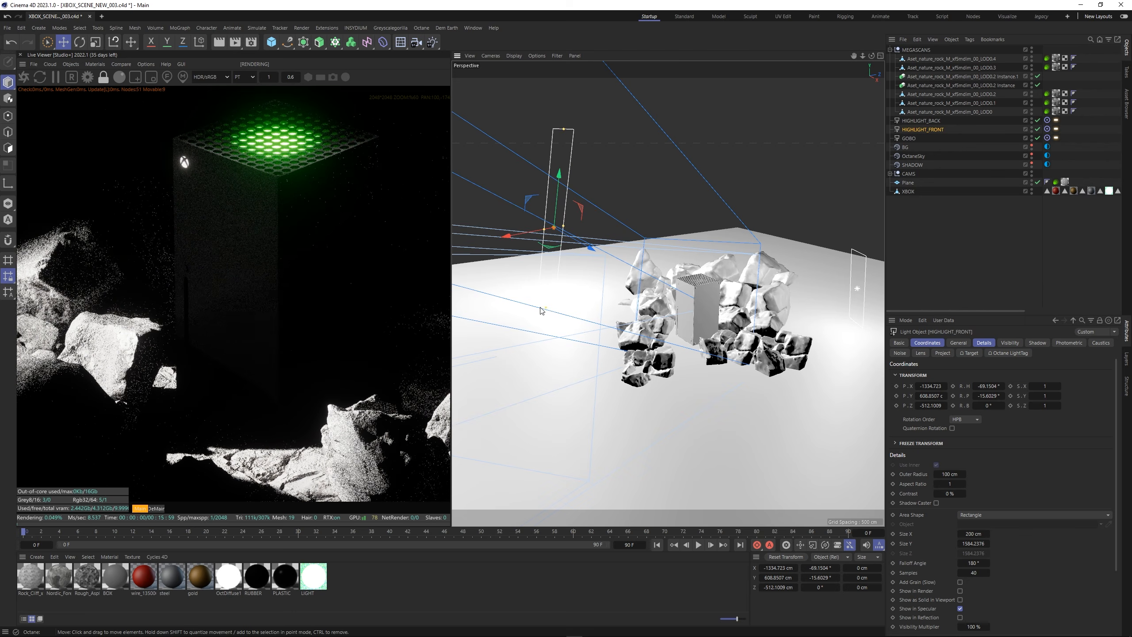
key(ctrl+z)
drag(572, 238, 585, 248)
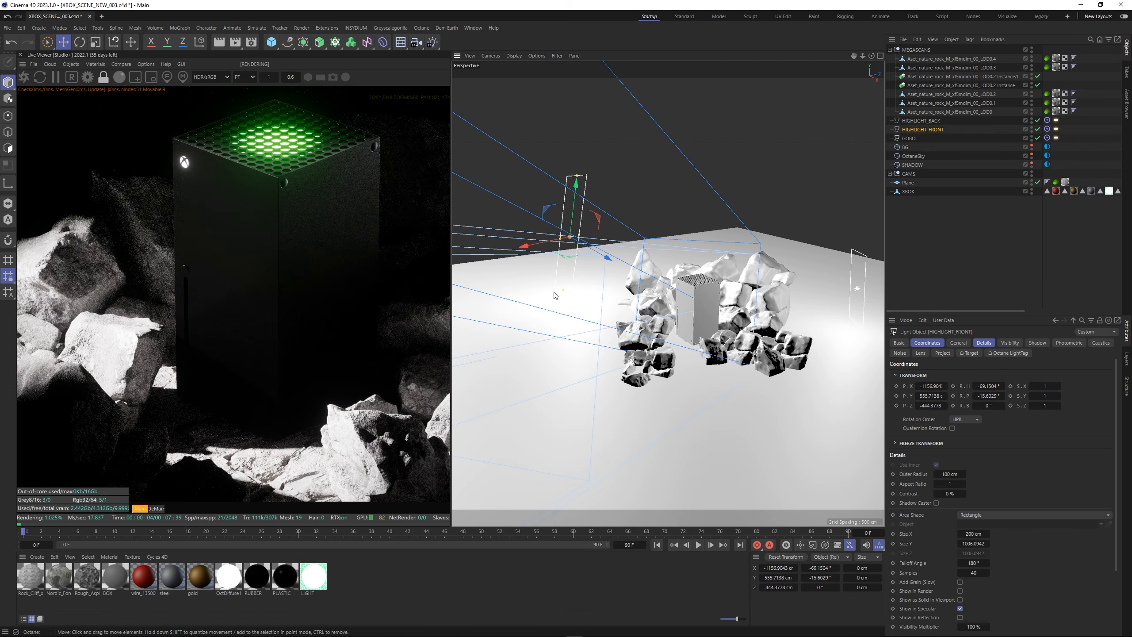
scroll(183, 352, down, 5)
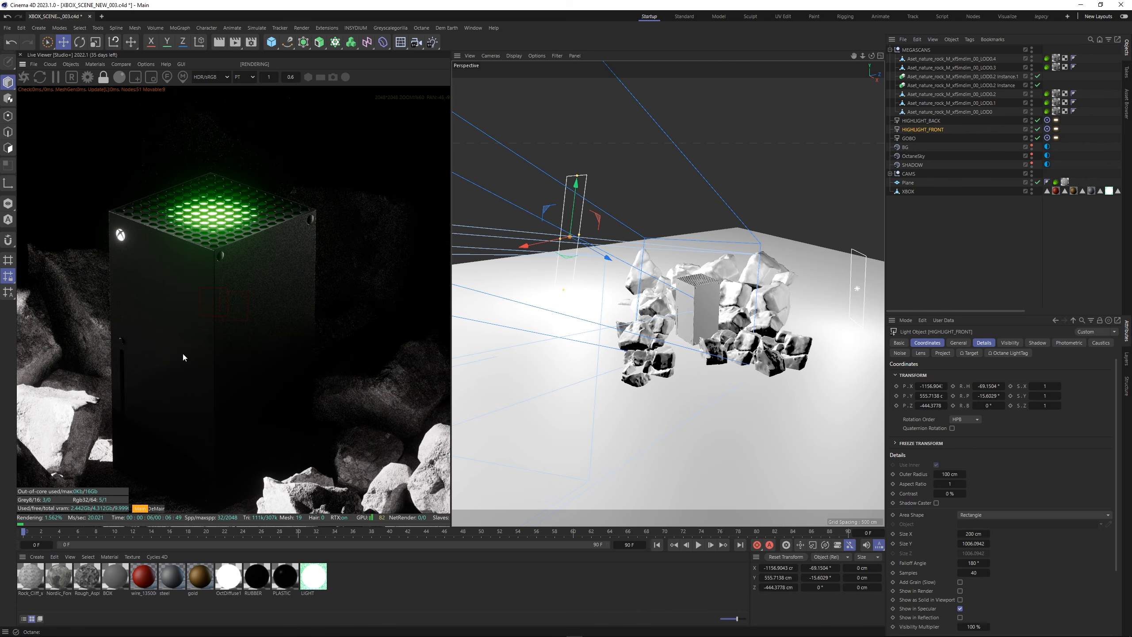
scroll(187, 352, up, 5)
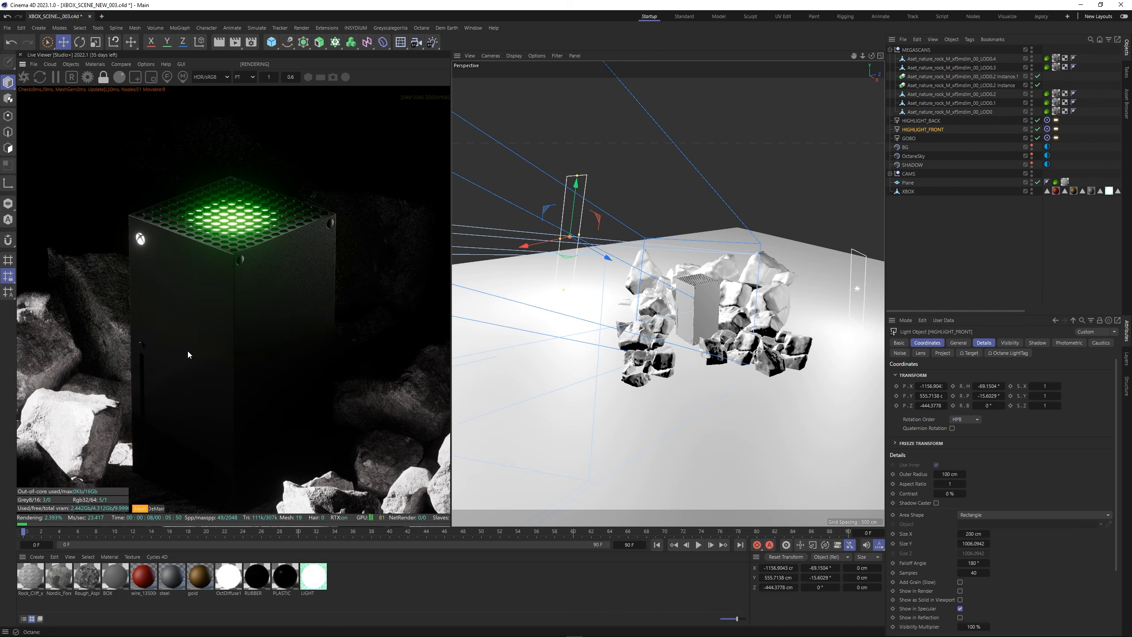
scroll(188, 350, down, 5)
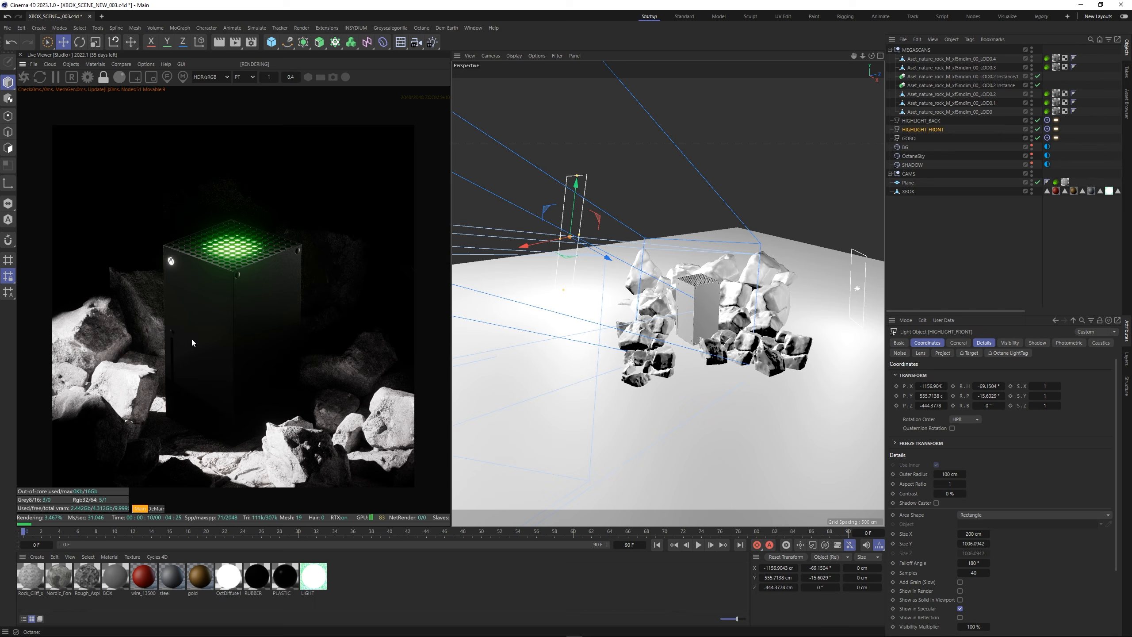
scroll(235, 406, up, 2)
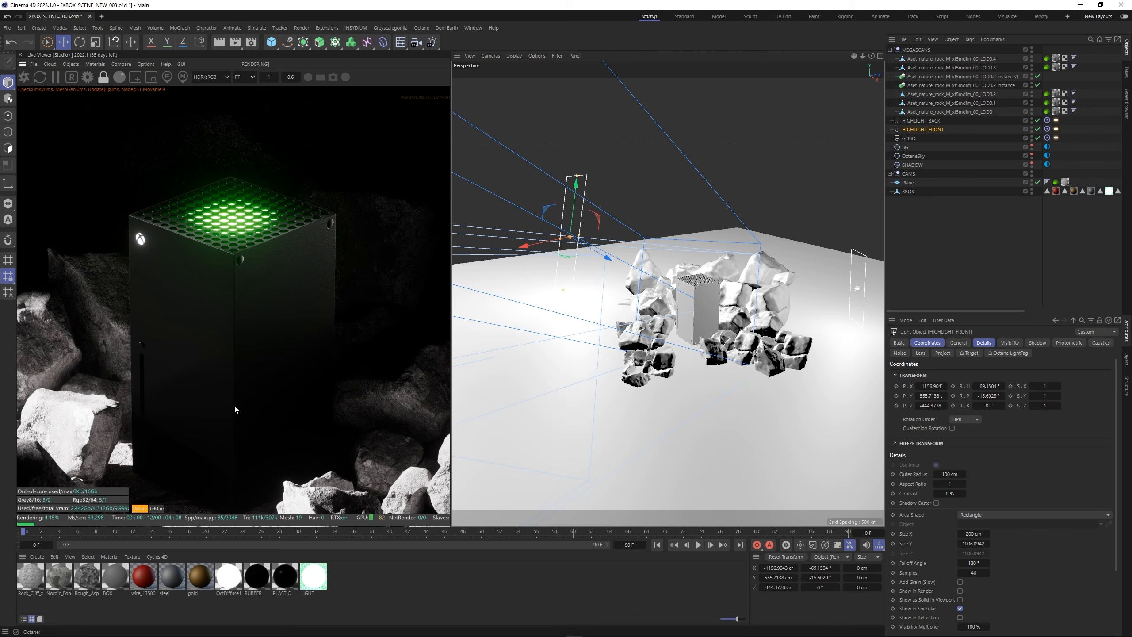
scroll(230, 405, down, 1)
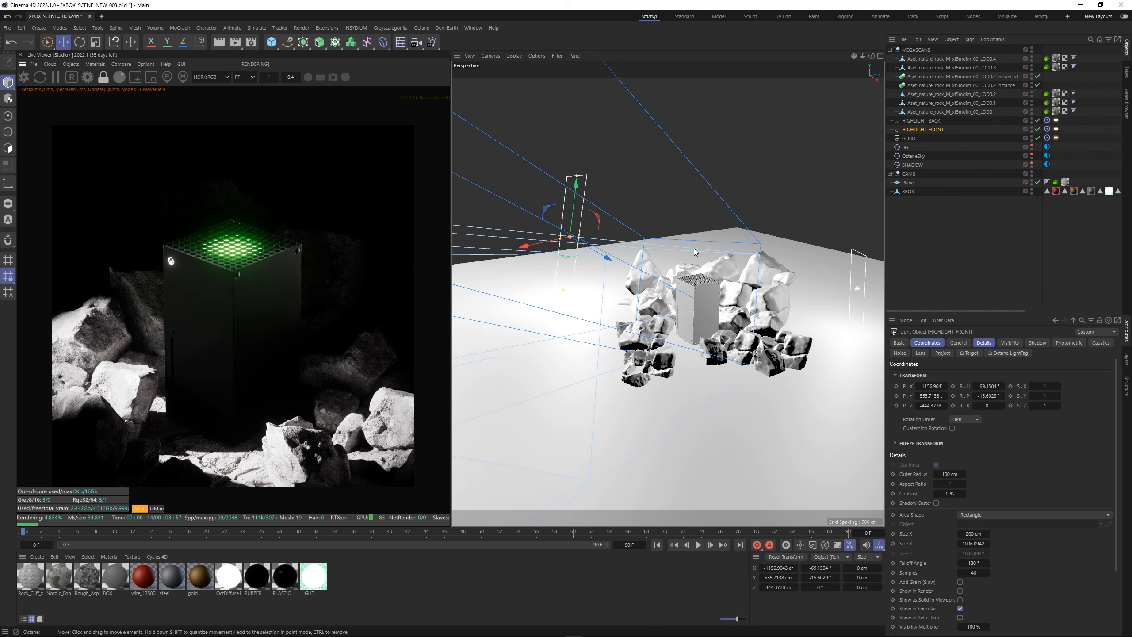
Move HIGHLIGHT_FRONT to about X -901, Y 479, Z -347 cm and add a Falloffmap as its light distribution.
drag(598, 270, 622, 268)
click(1057, 129)
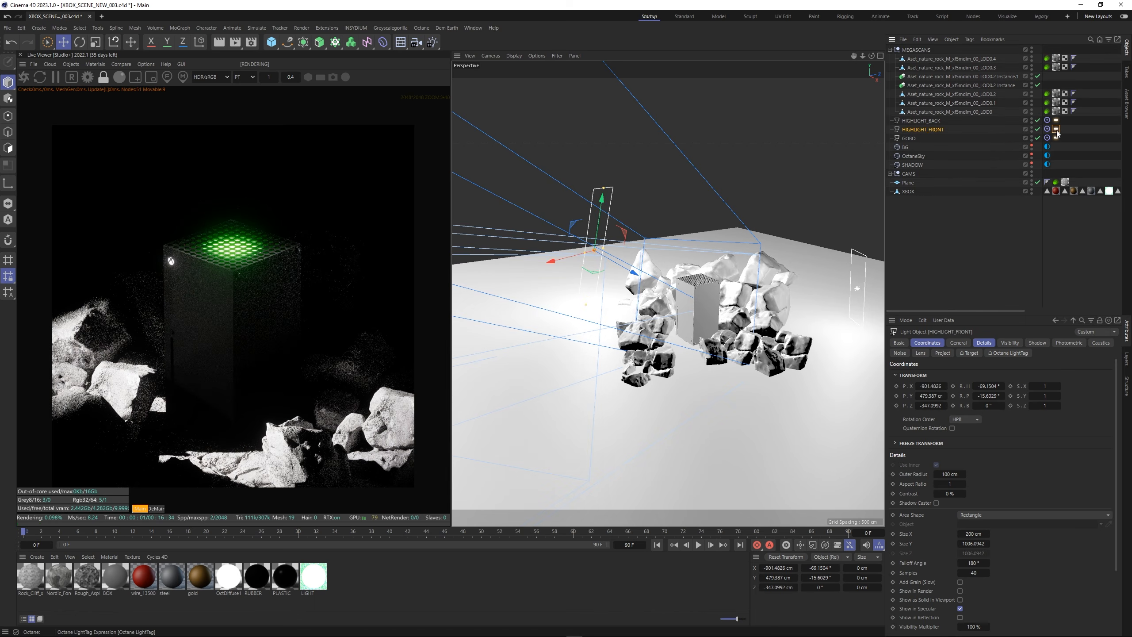
click(951, 393)
mouse_move(968, 333)
mouse_move(1033, 334)
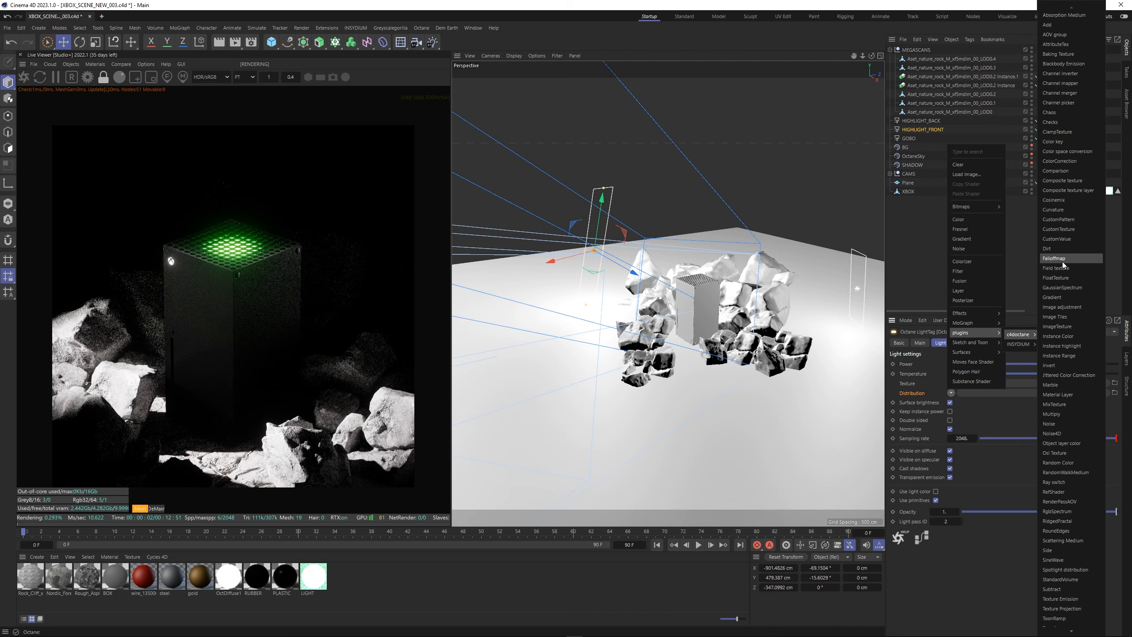
click(1054, 258)
click(987, 395)
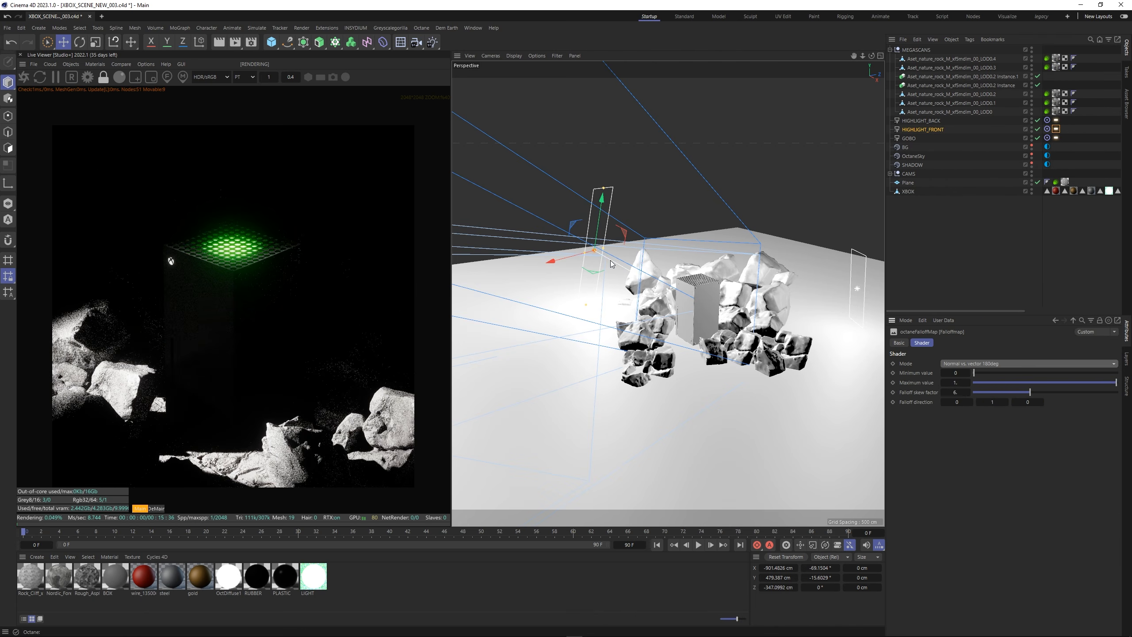
Bring HIGHLIGHT_FRONT closer to the console at about X -502, Y 360, Z -195 cm and inspect the console's faces in the render.
drag(613, 264, 655, 287)
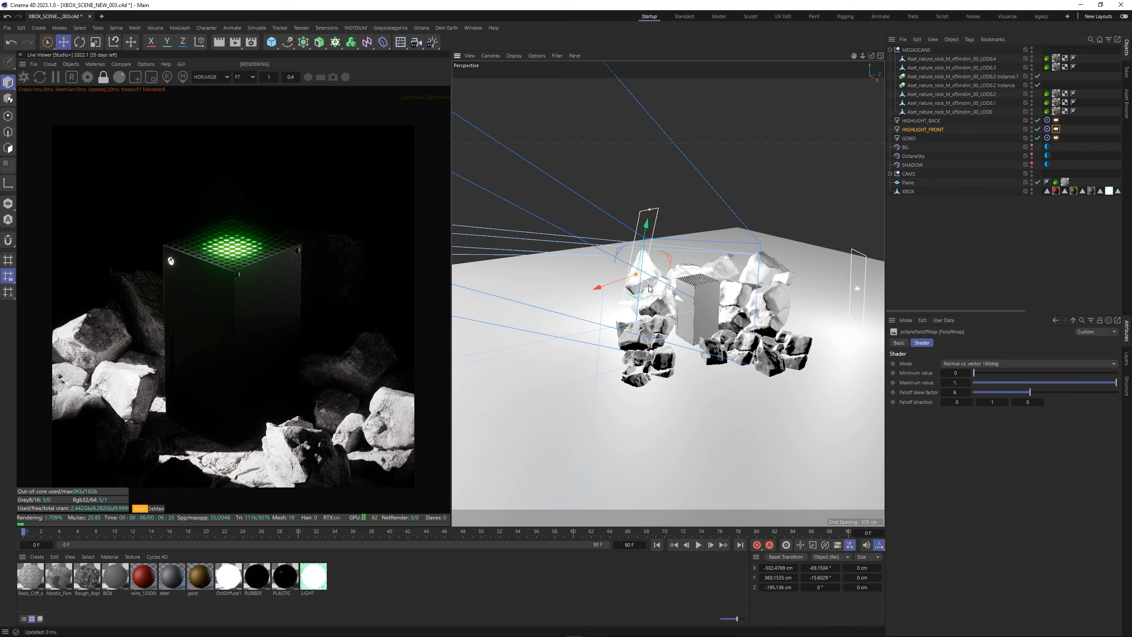
scroll(177, 403, up, 4)
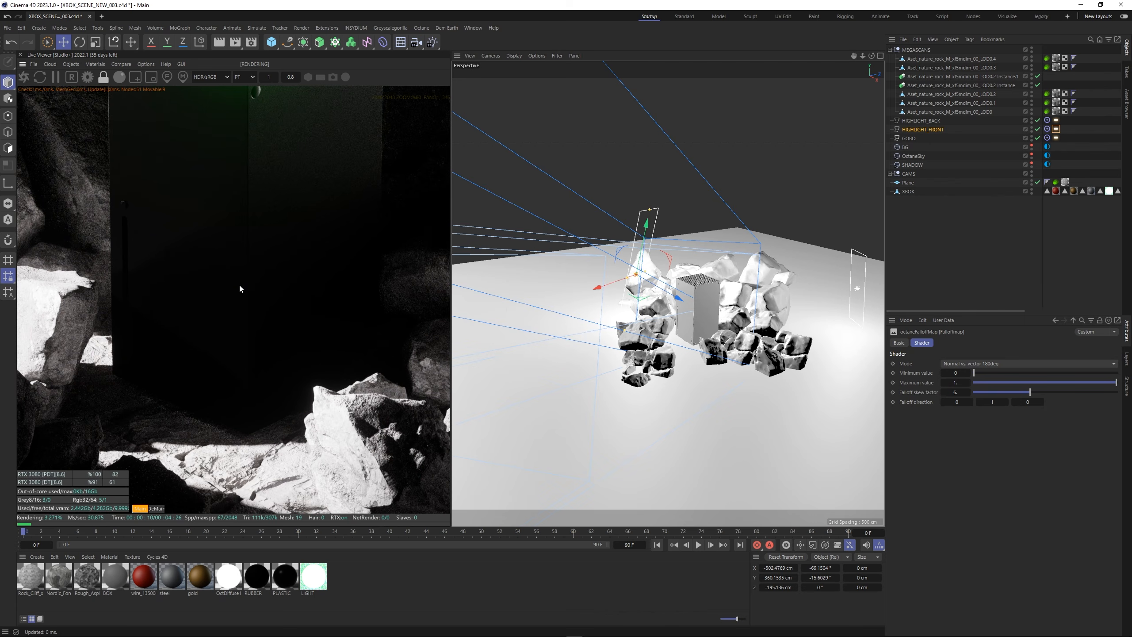
middle_drag(251, 313, 271, 402)
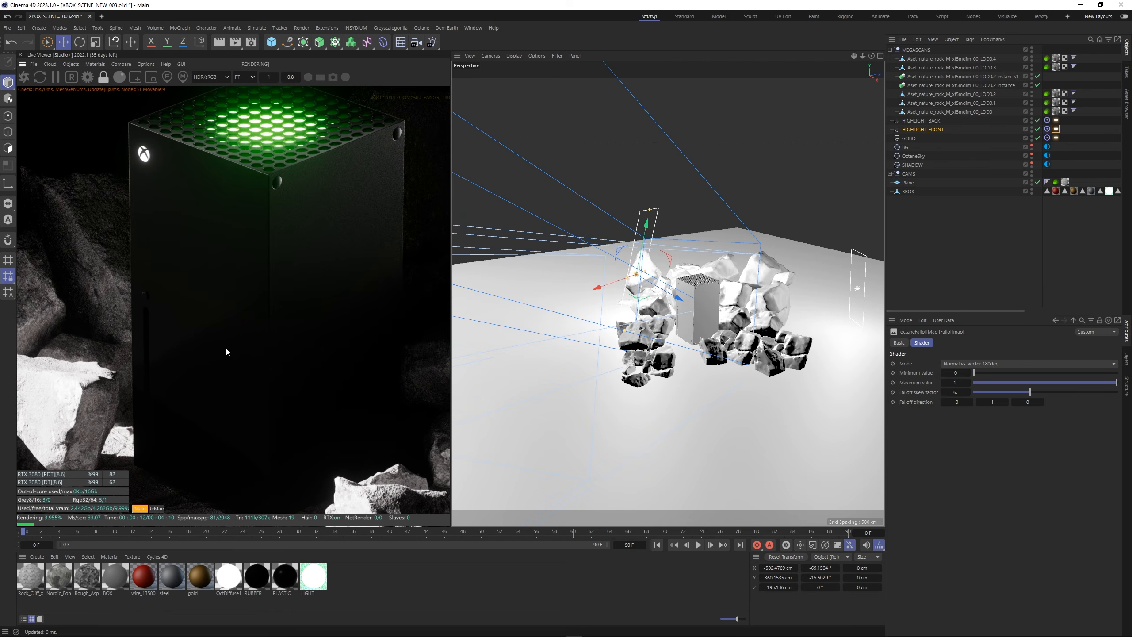
scroll(226, 352, down, 1)
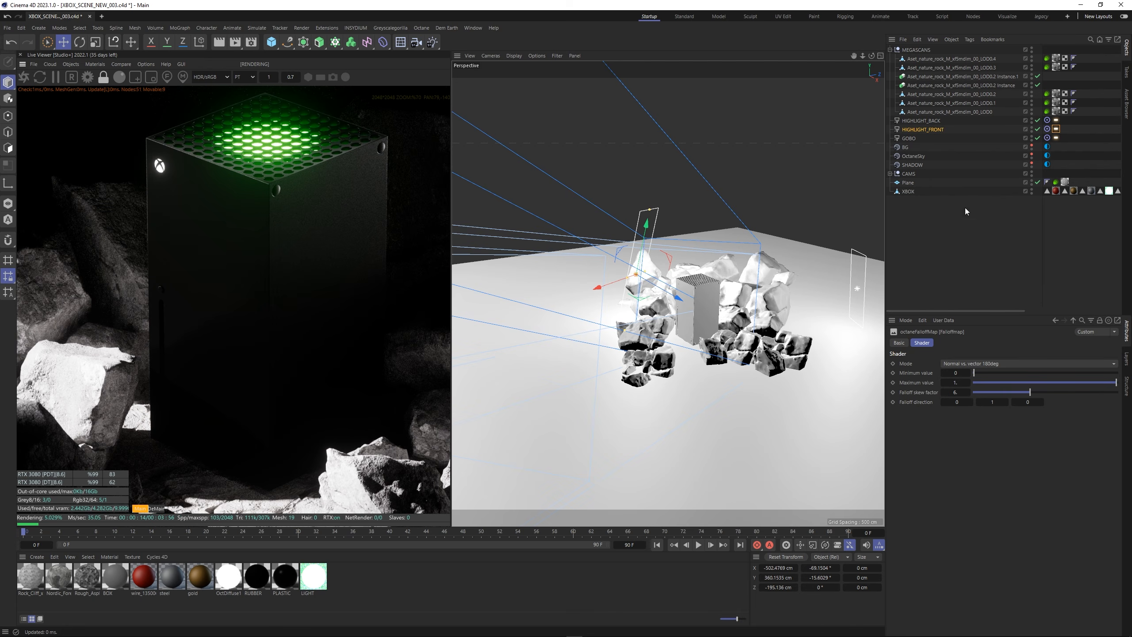
Turn off Visible on diffuse for HIGHLIGHT_FRONT and set its falloff map mode to Normal vs. vector 90deg.
click(1055, 321)
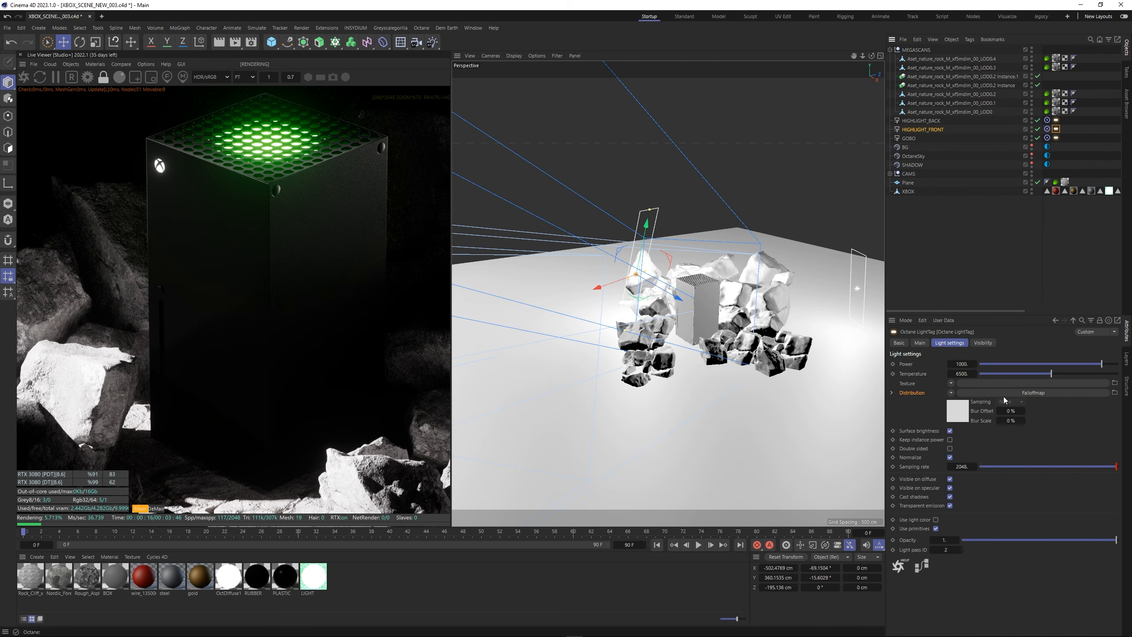
click(950, 479)
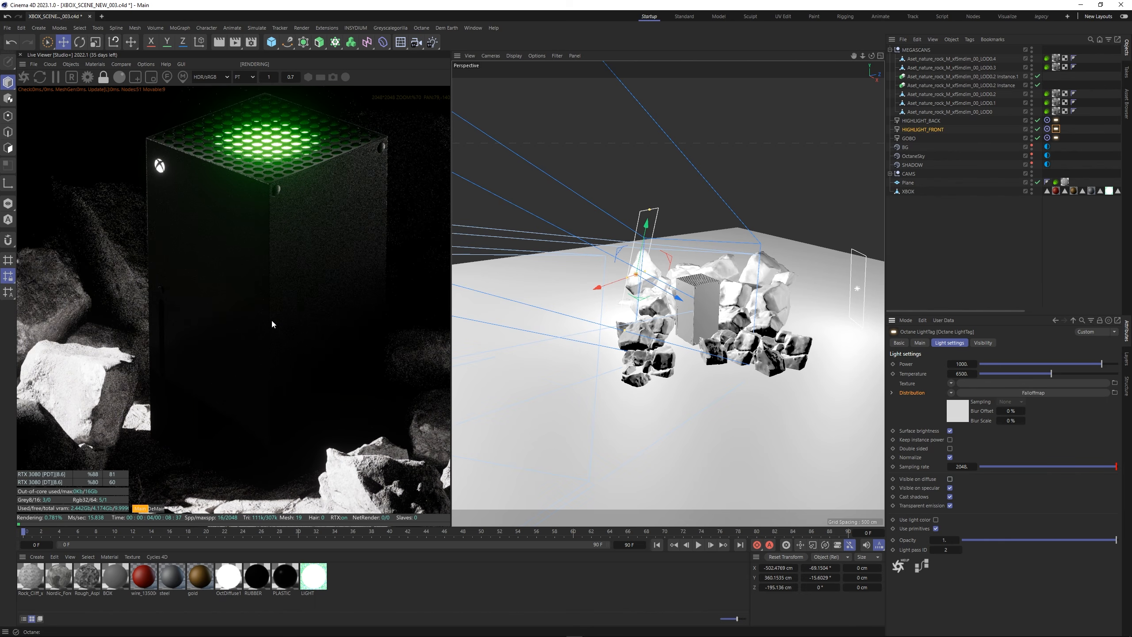
middle_drag(272, 323, 286, 346)
scroll(284, 340, down, 1)
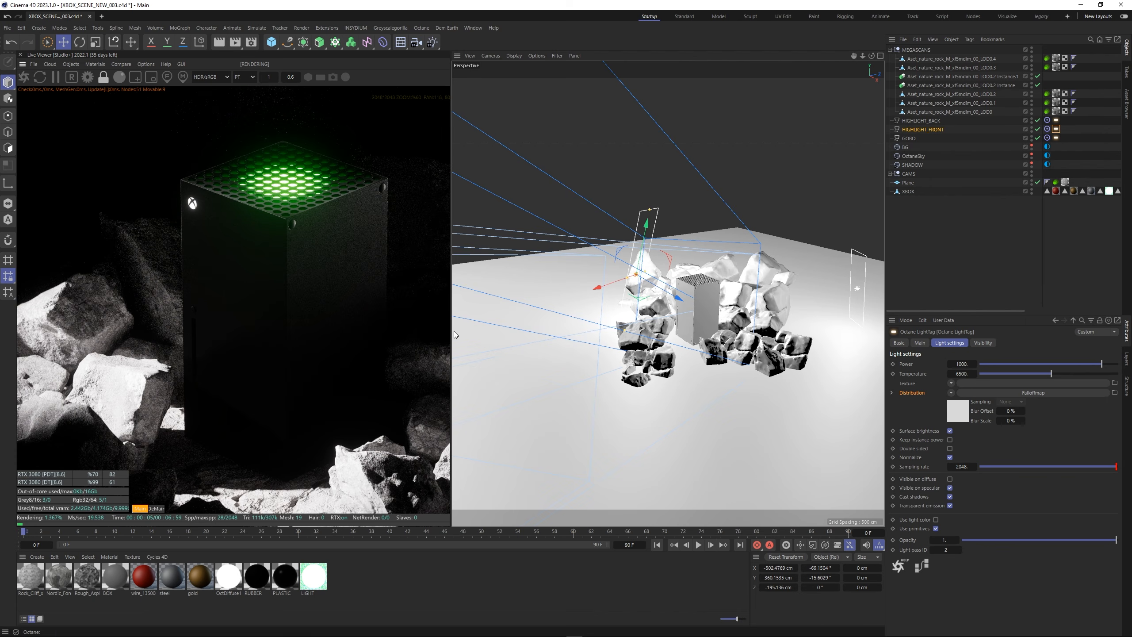
click(977, 364)
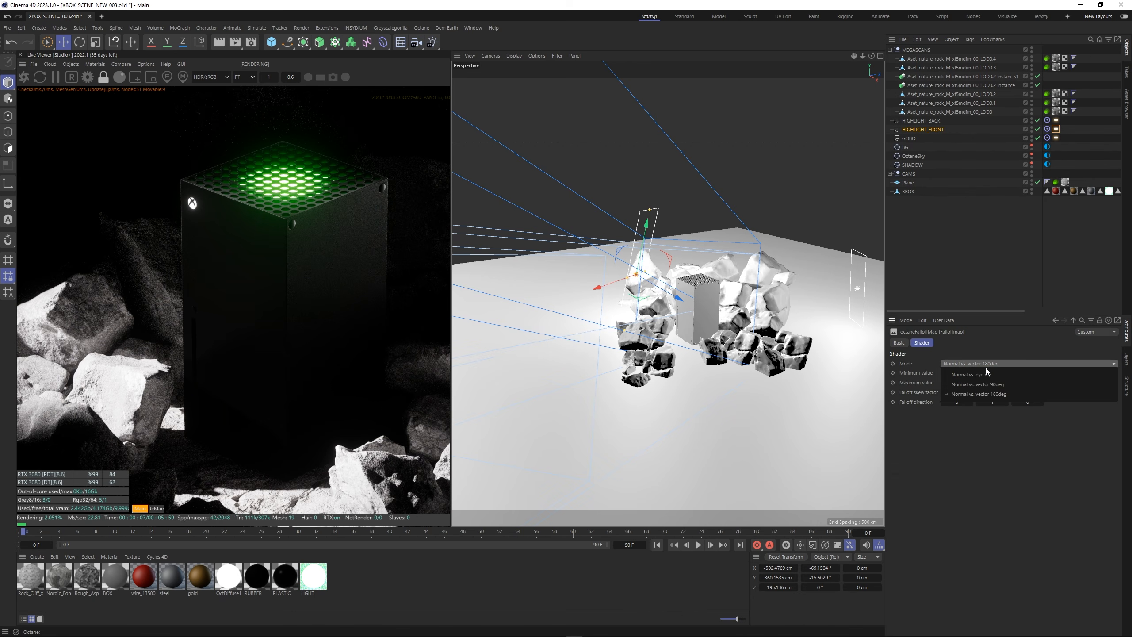
click(977, 390)
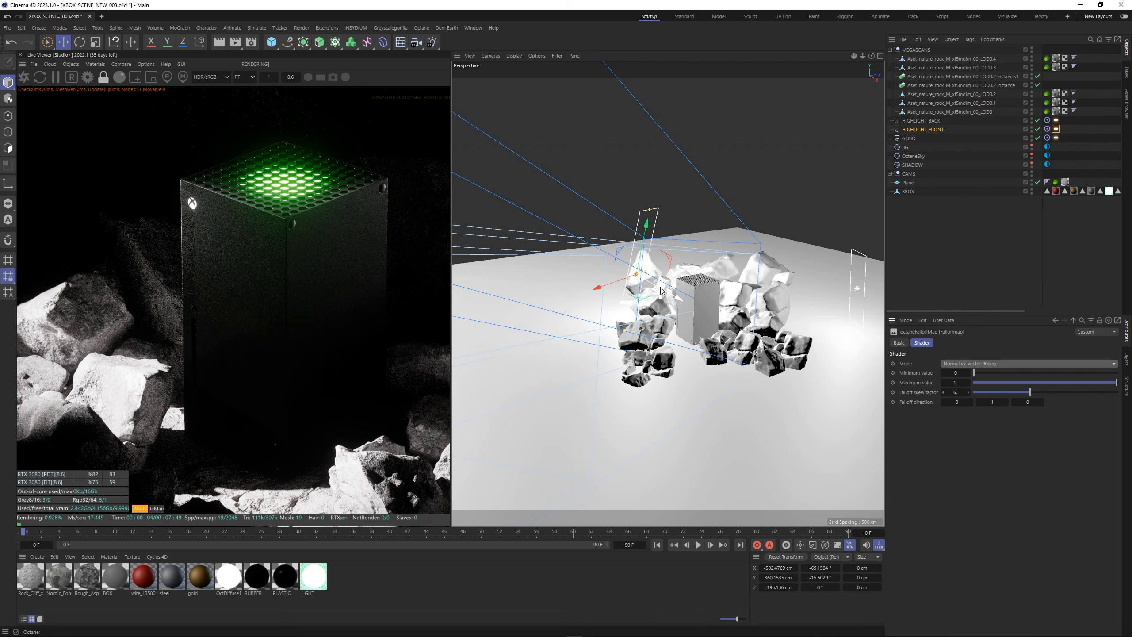
Reposition HIGHLIGHT_FRONT to about X -661, Y 407, Z -255 cm while checking the highlight on the console.
scroll(240, 285, down, 3)
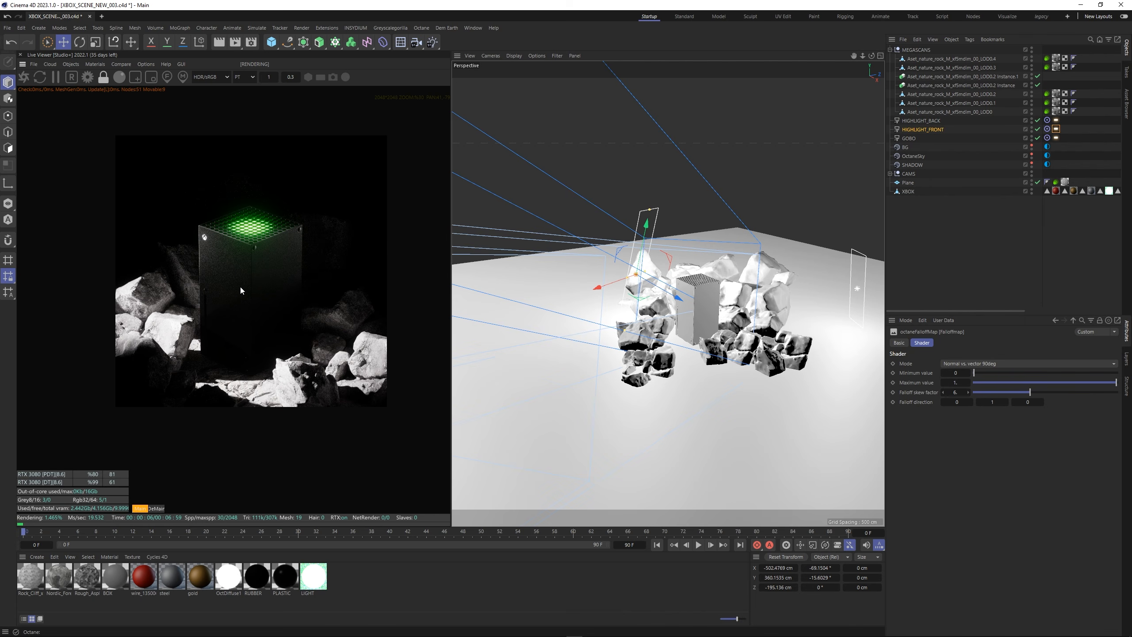
middle_drag(279, 285, 266, 289)
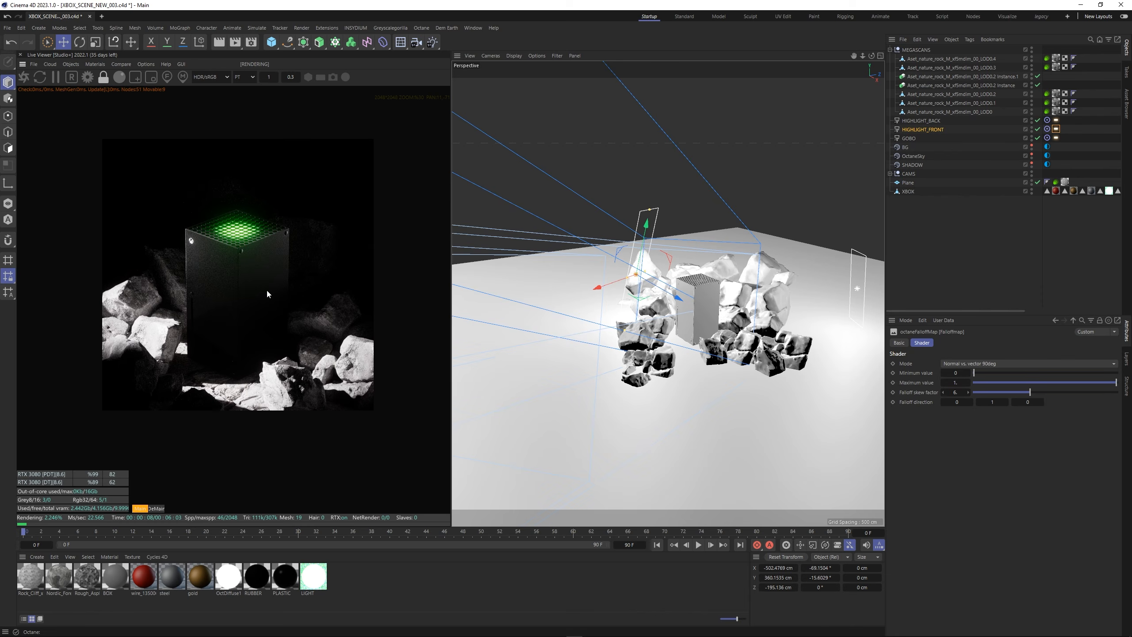
scroll(266, 288, up, 1)
drag(654, 293, 637, 282)
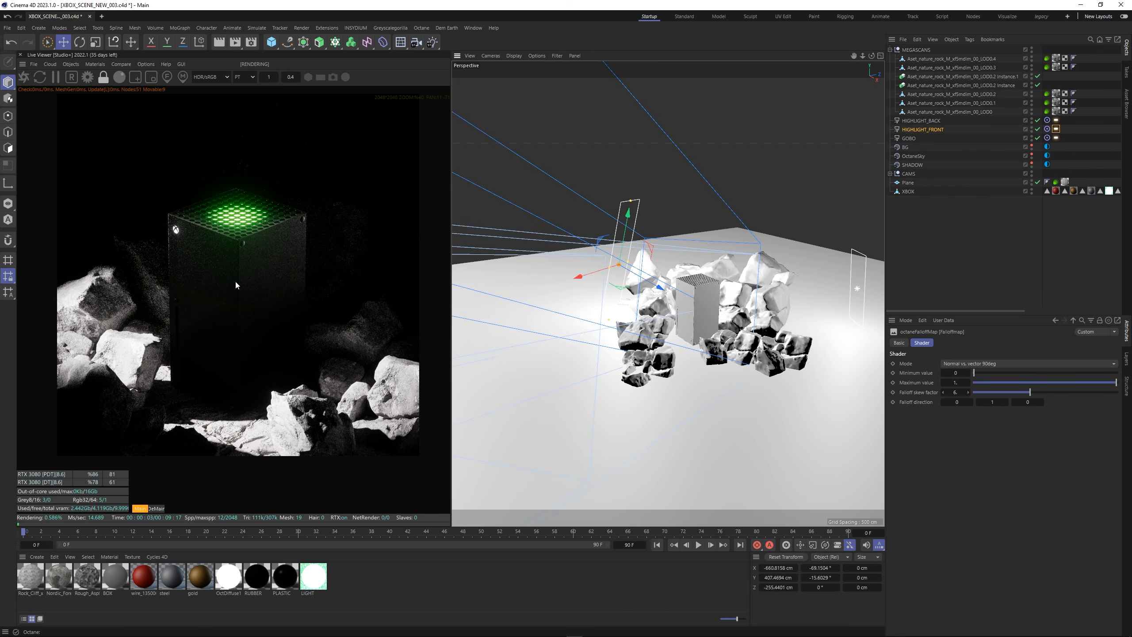
drag(235, 280, 230, 311)
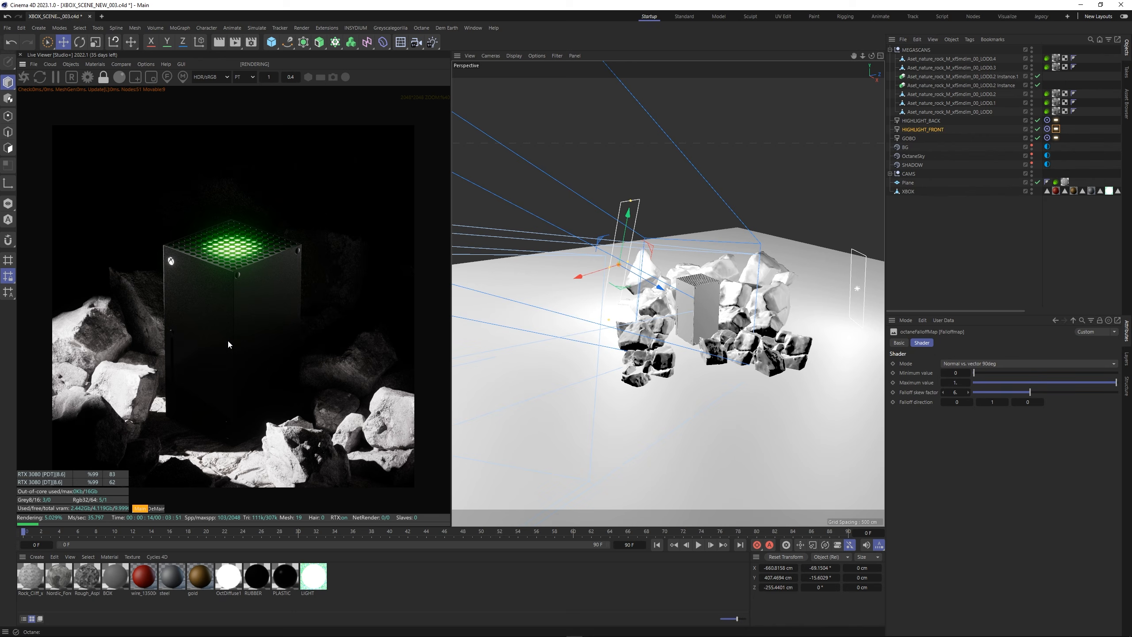
Move HIGHLIGHT_BACK to about X 246, Y 464, Z 700 cm with Size Y about 670 cm, undoing a further trial move.
click(921, 121)
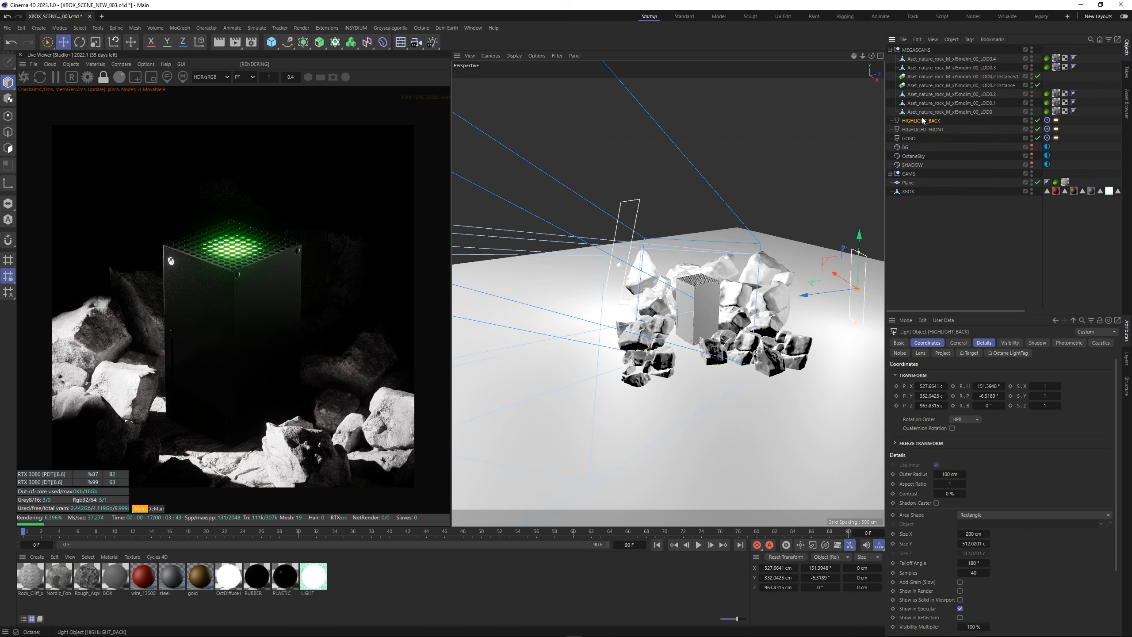
drag(822, 294, 805, 248)
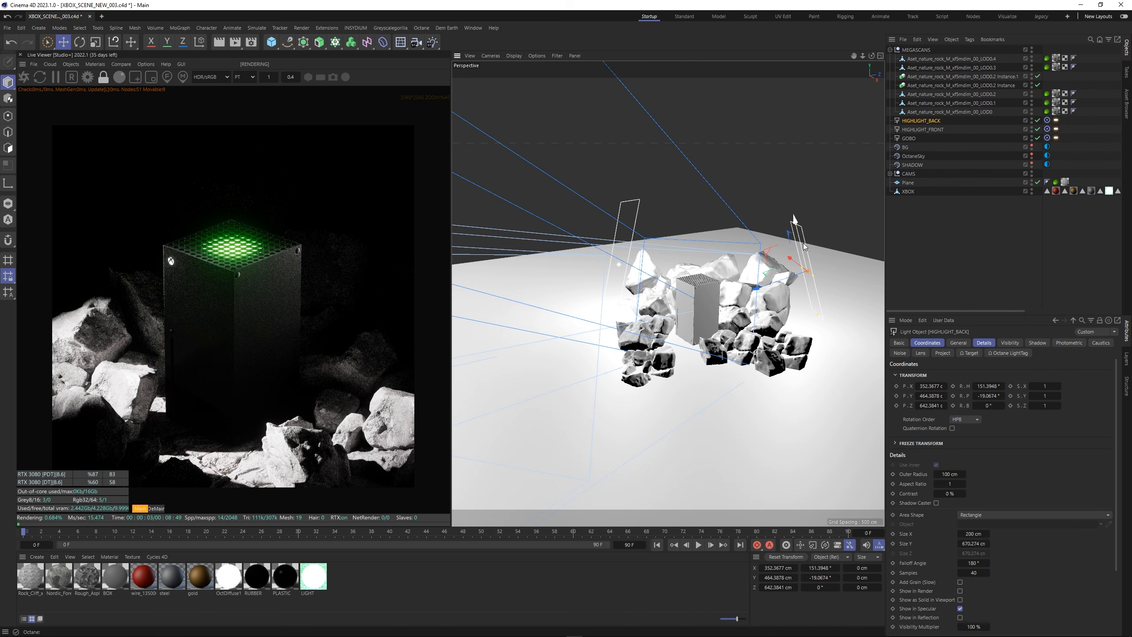
drag(805, 248, 789, 261)
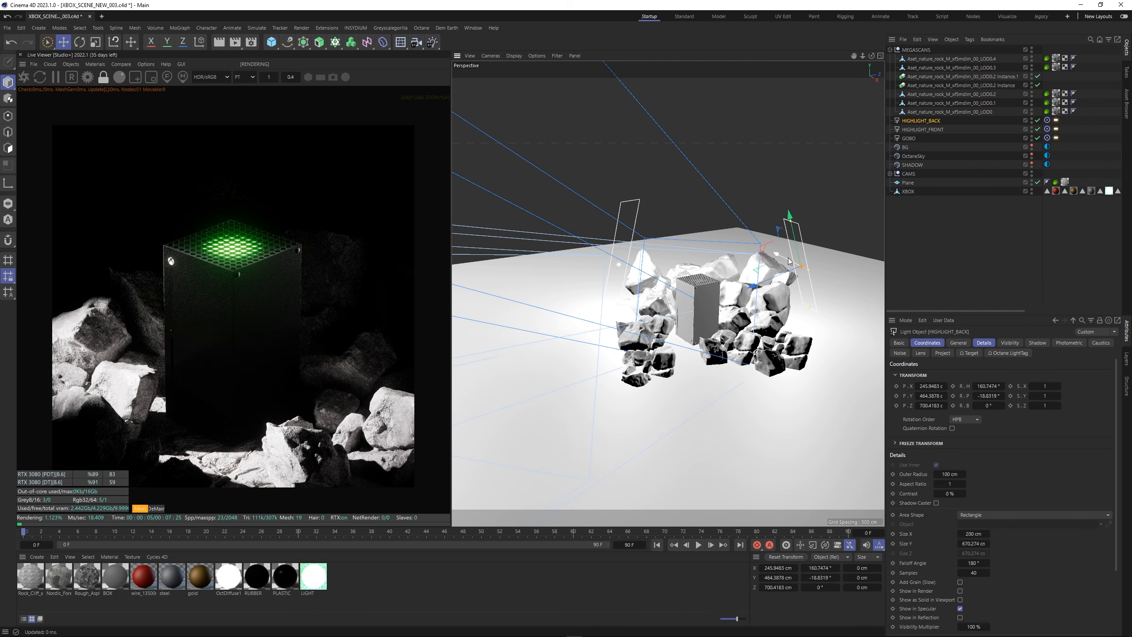
scroll(246, 323, up, 3)
scroll(247, 325, down, 3)
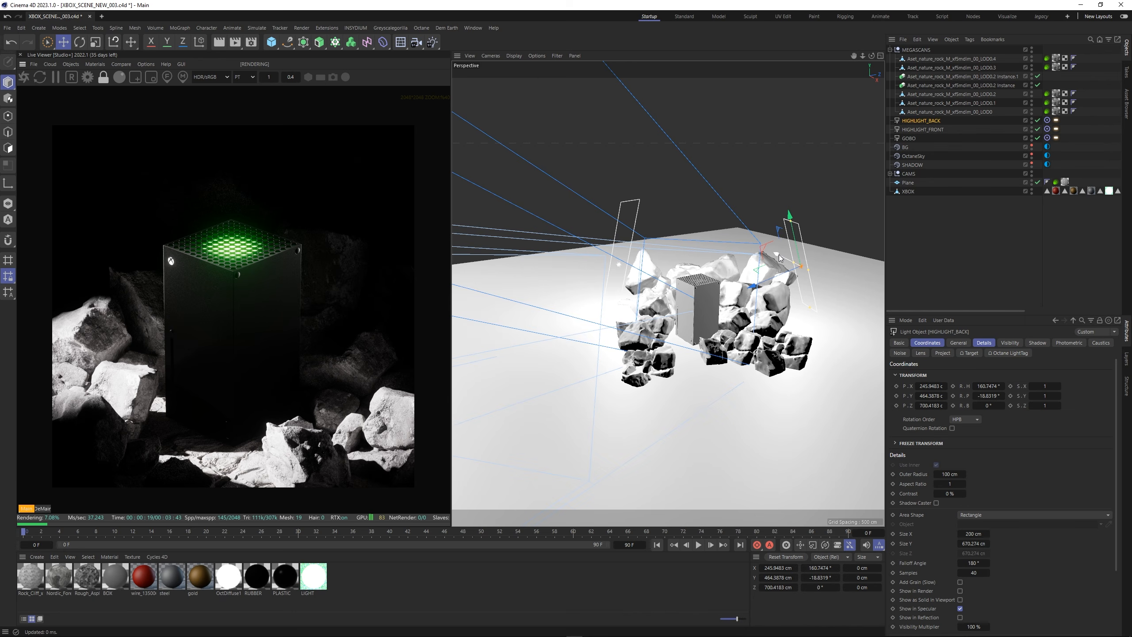
drag(779, 258, 808, 281)
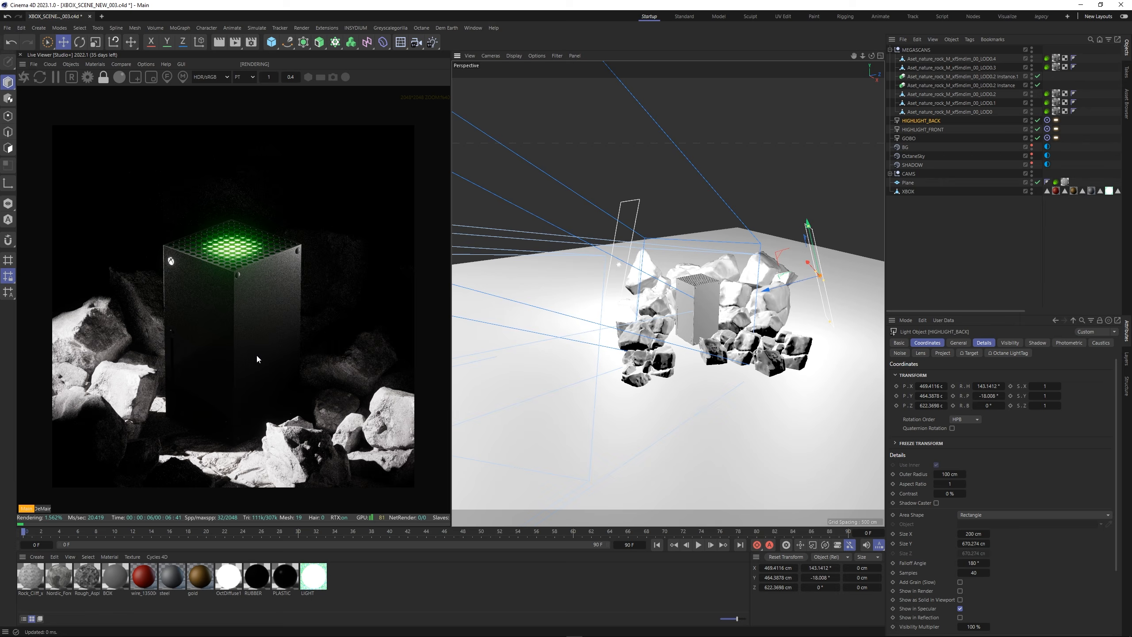
key(ctrl+z)
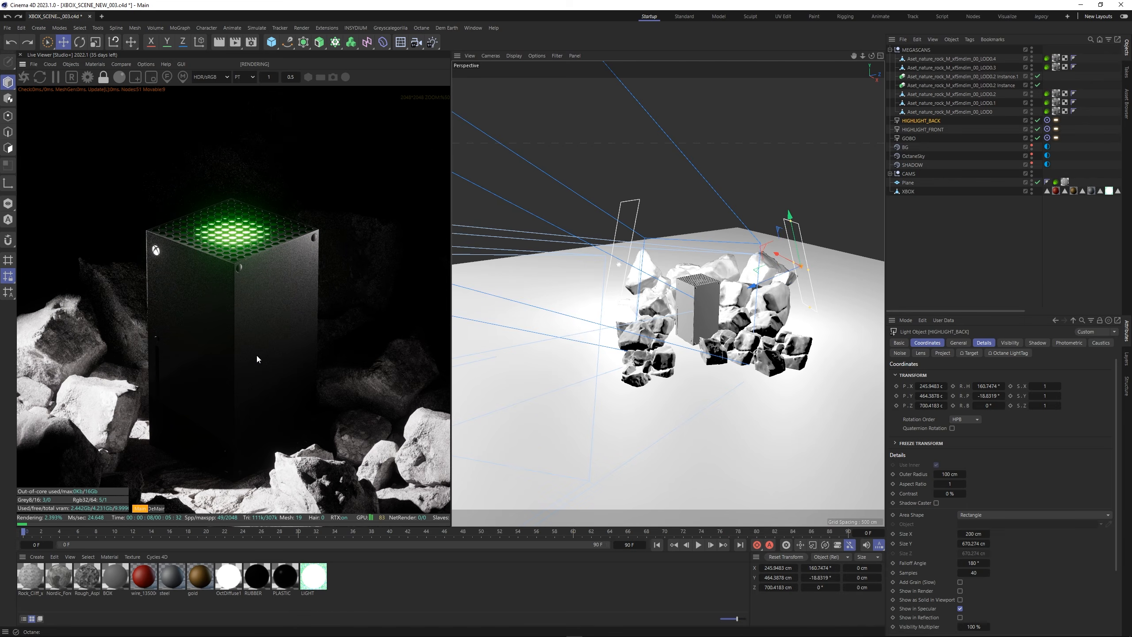
Duplicate HIGHLIGHT_FRONT, disable the original, and try the copy beside the console at about X -234, Y 240, Z -112 cm with Size Y about 736 cm.
ctrl+drag(923, 131, 928, 134)
click(1038, 129)
drag(619, 286, 567, 291)
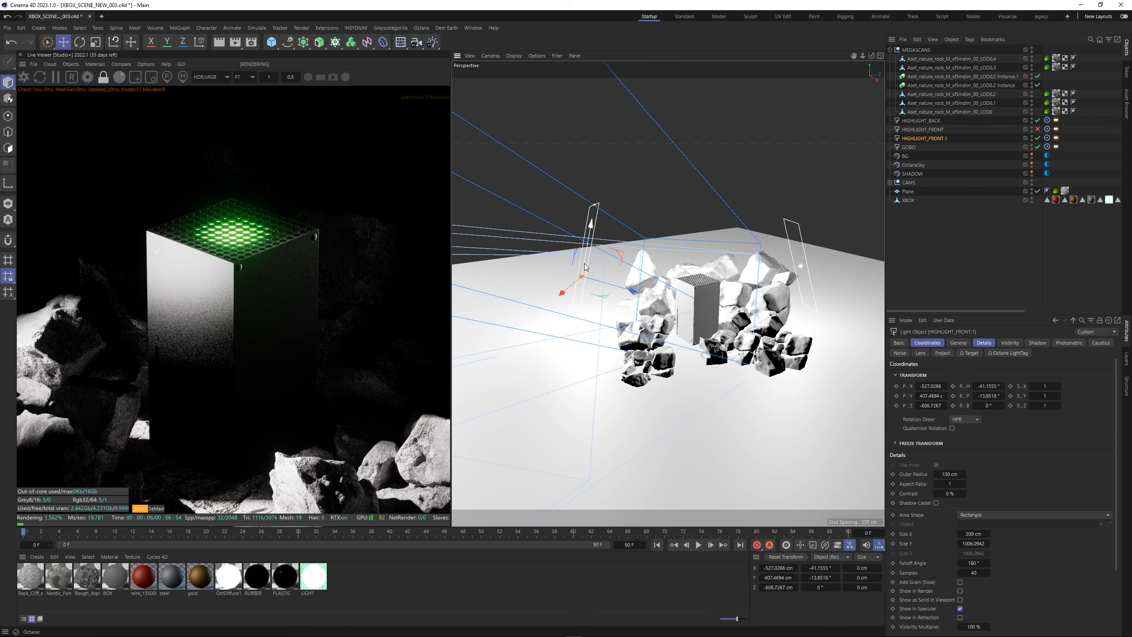
drag(585, 267, 674, 306)
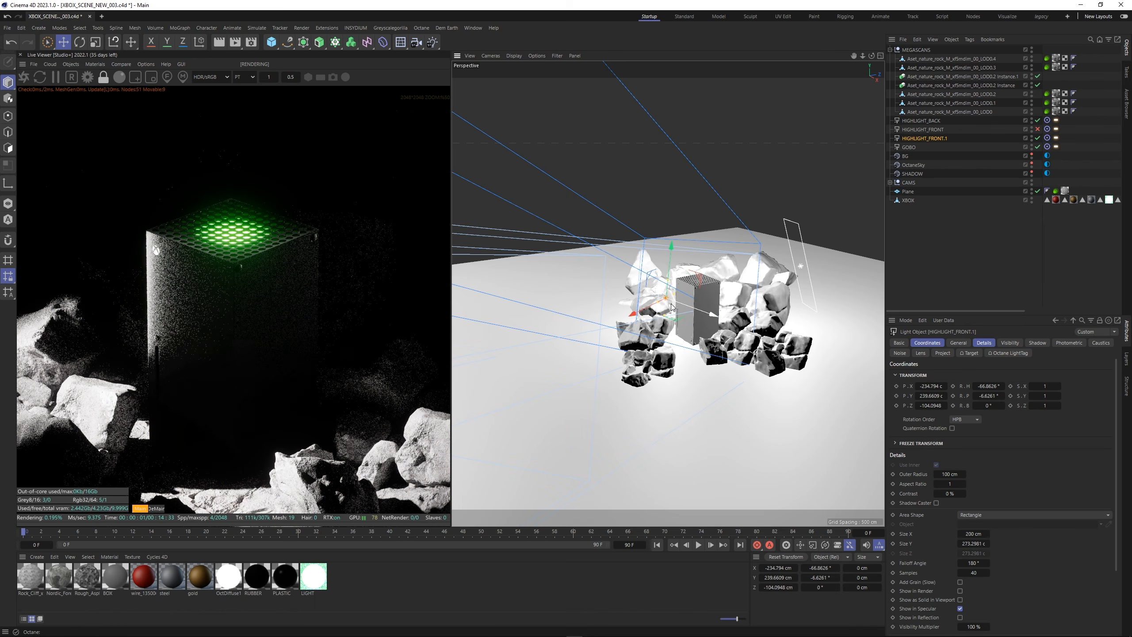
drag(665, 314, 671, 334)
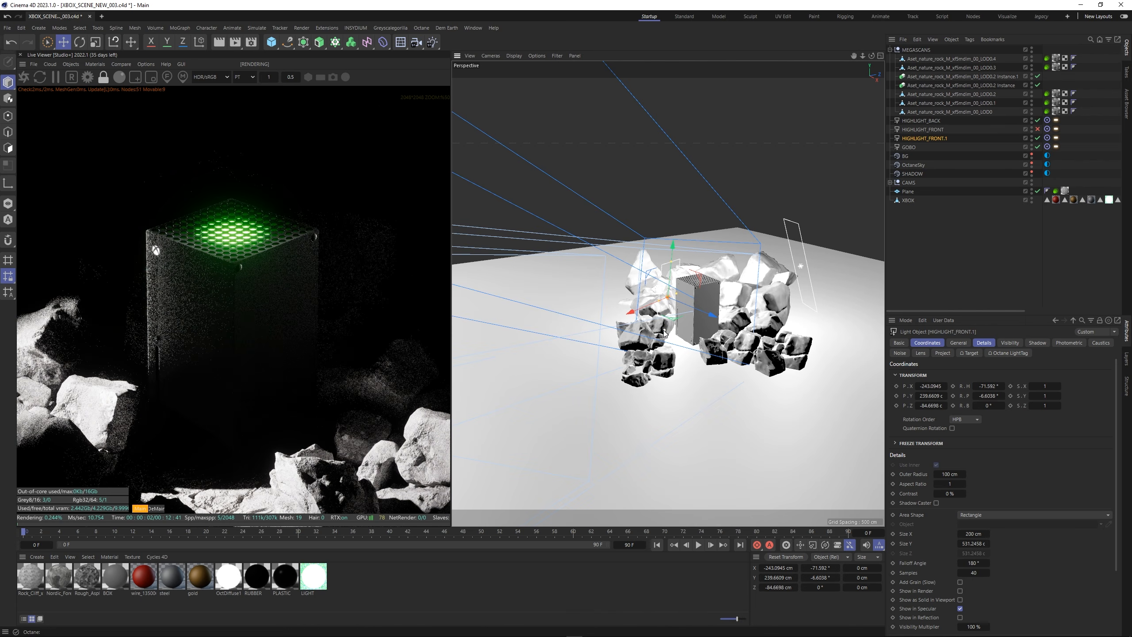
mouse_move(664, 339)
mouse_down()
mouse_move(640, 341)
mouse_move(660, 328)
mouse_up()
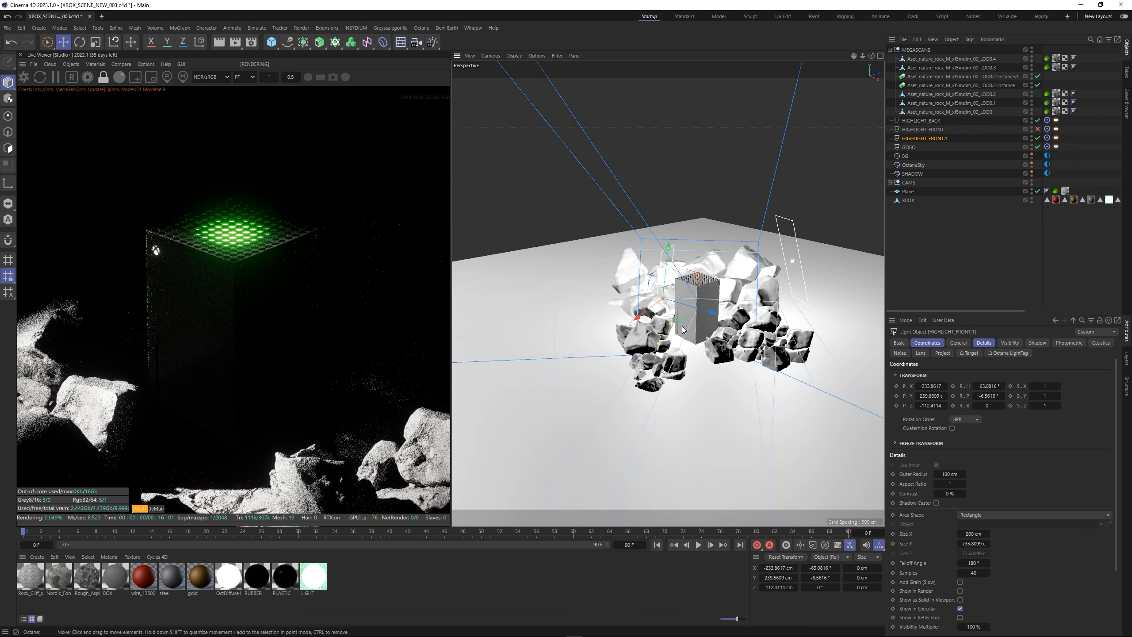
Create an Octane Portal material, try it on the rock ending in LOD0.1, and remove its material tag from the rock.
click(1047, 102)
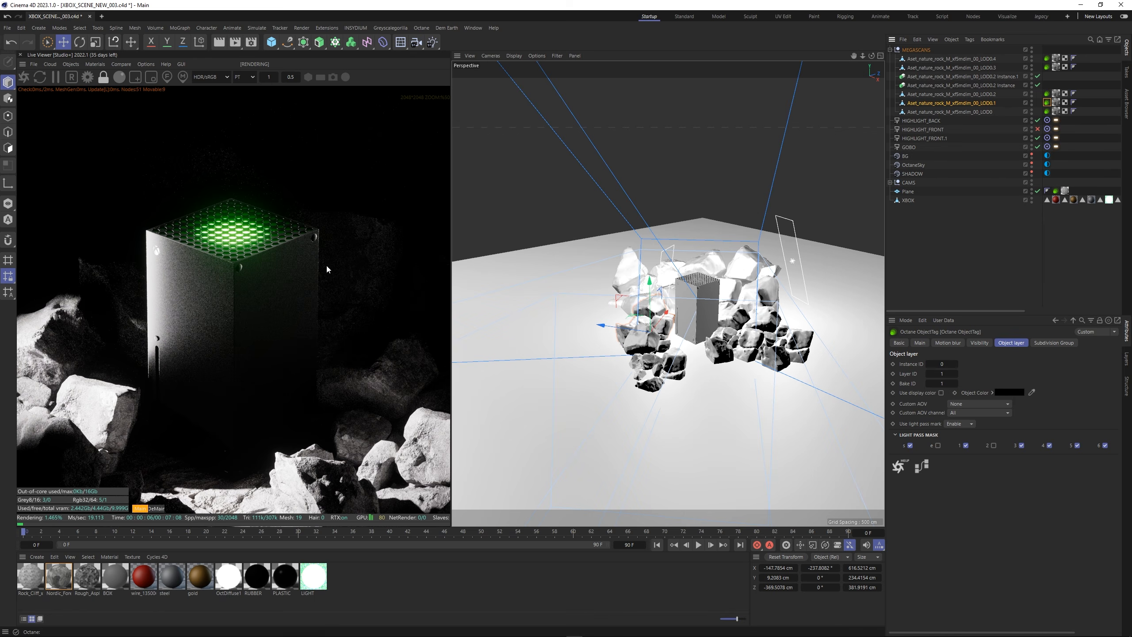
click(95, 64)
mouse_move(147, 110)
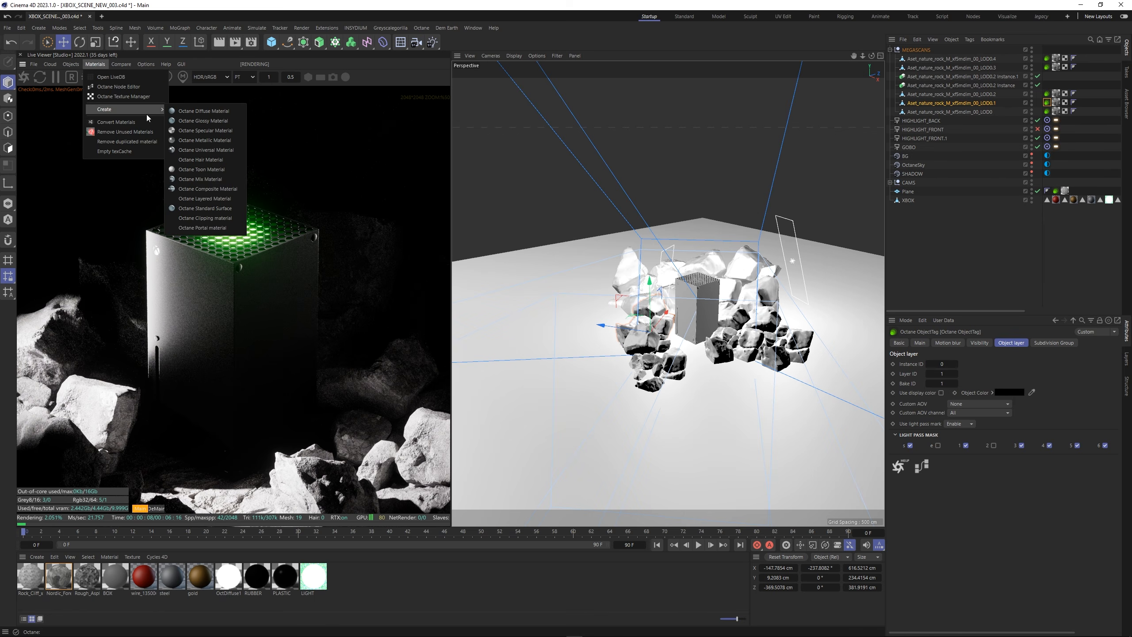
click(207, 228)
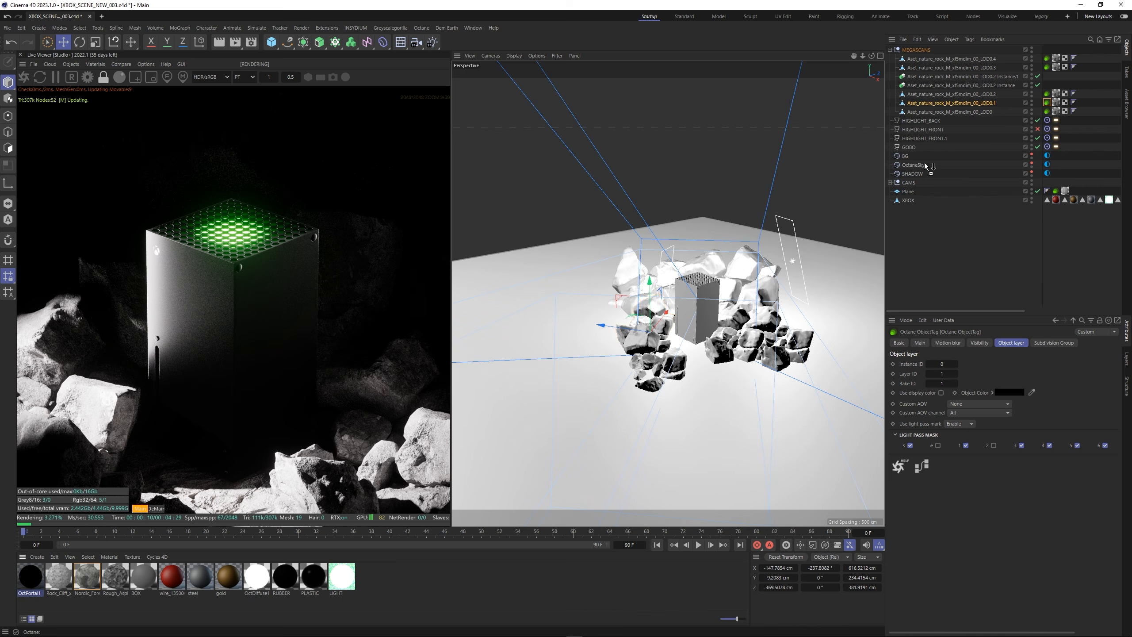
drag(977, 102, 976, 102)
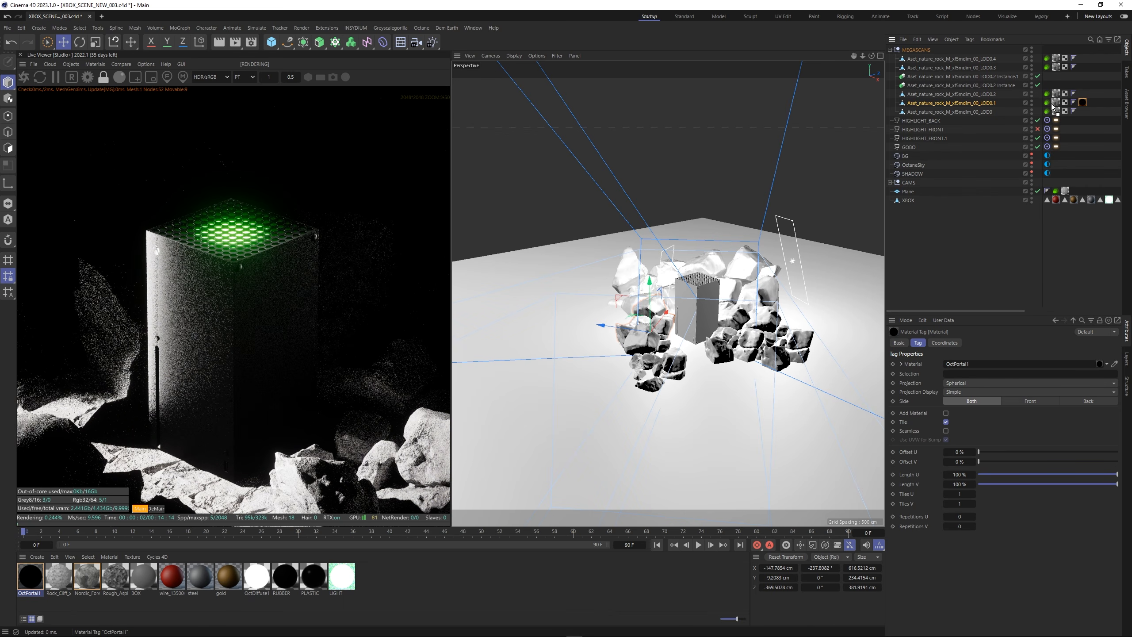
drag(1054, 106, 1057, 103)
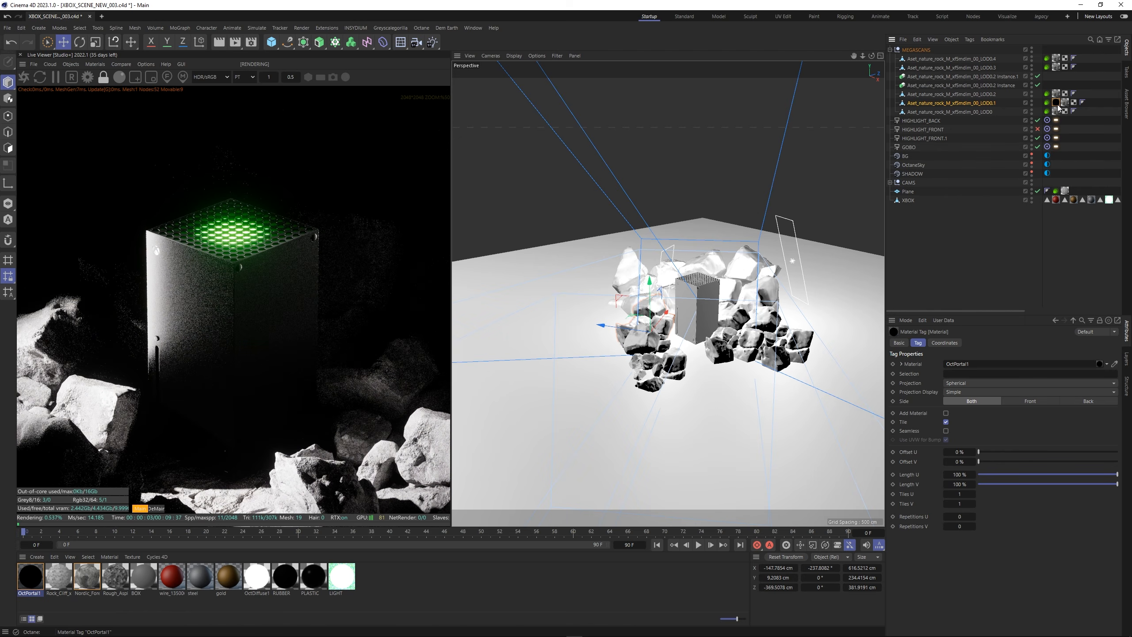
key(Delete)
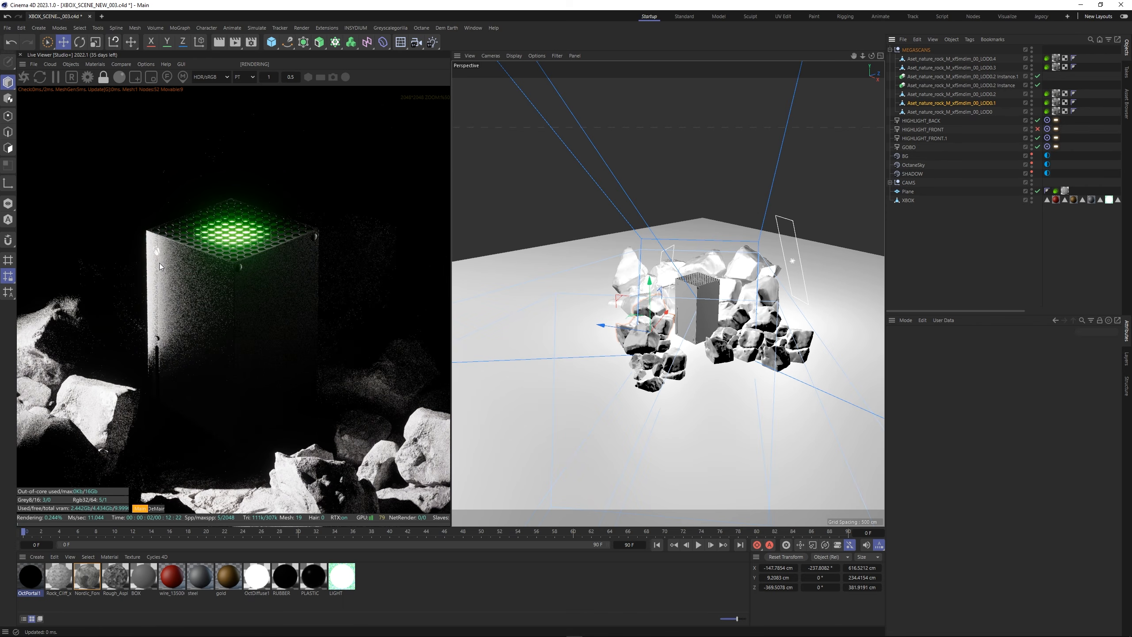
Delete the duplicate light HIGHLIGHT_FRONT.1 and enable the original HIGHLIGHT_FRONT again.
scroll(159, 264, down, 3)
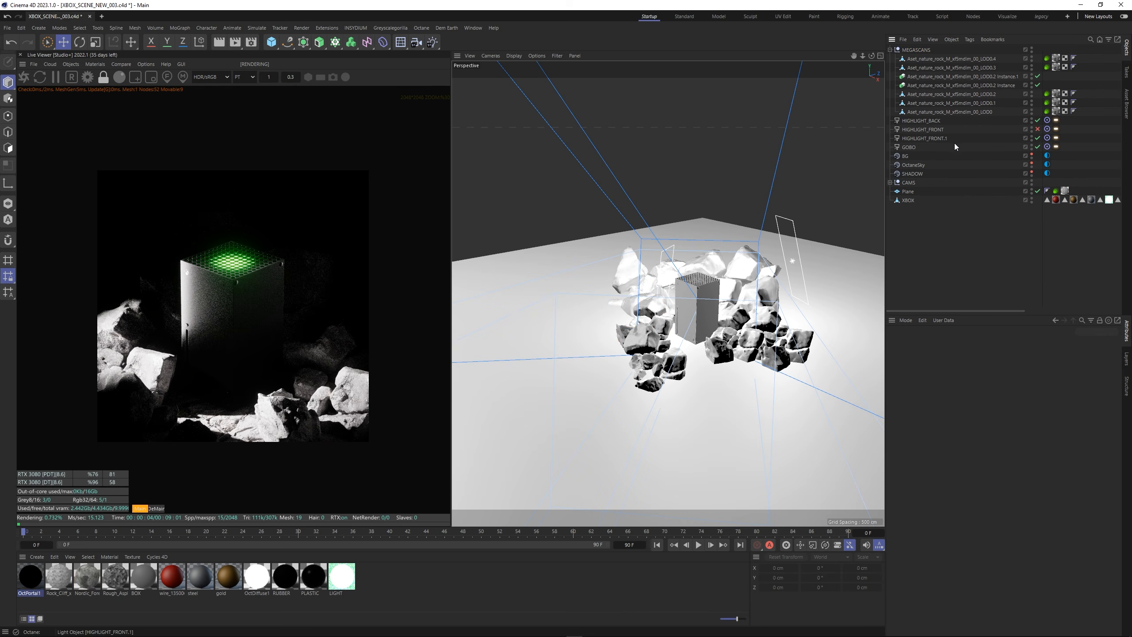
click(950, 138)
key(Delete)
click(1038, 130)
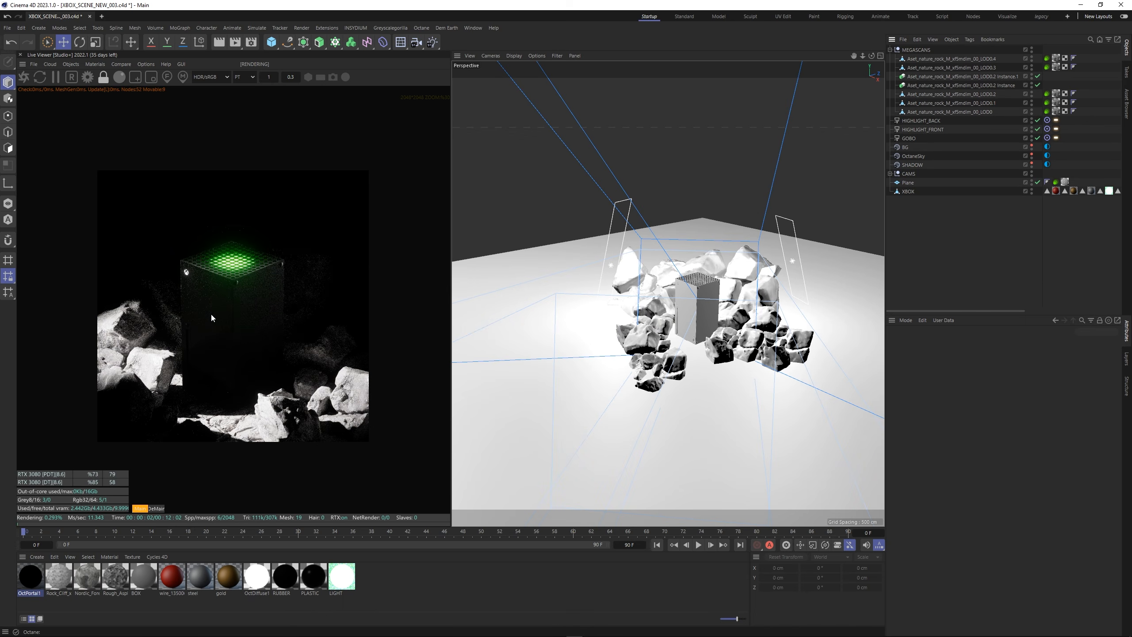
Move the HIGHLIGHT_FRONT light a short distance closer to the console and rocks.
click(924, 132)
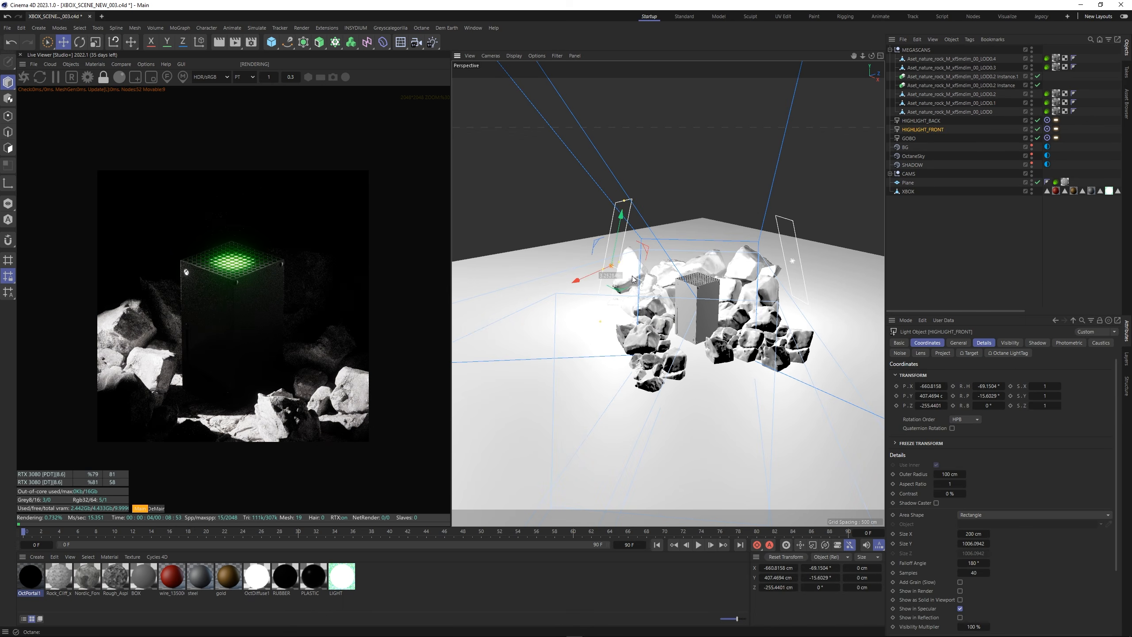
drag(629, 273, 644, 282)
Through the SQUARE_001 camera, hide the rock ending in LOD0.1 to compare the lighting, and show it again.
click(662, 322)
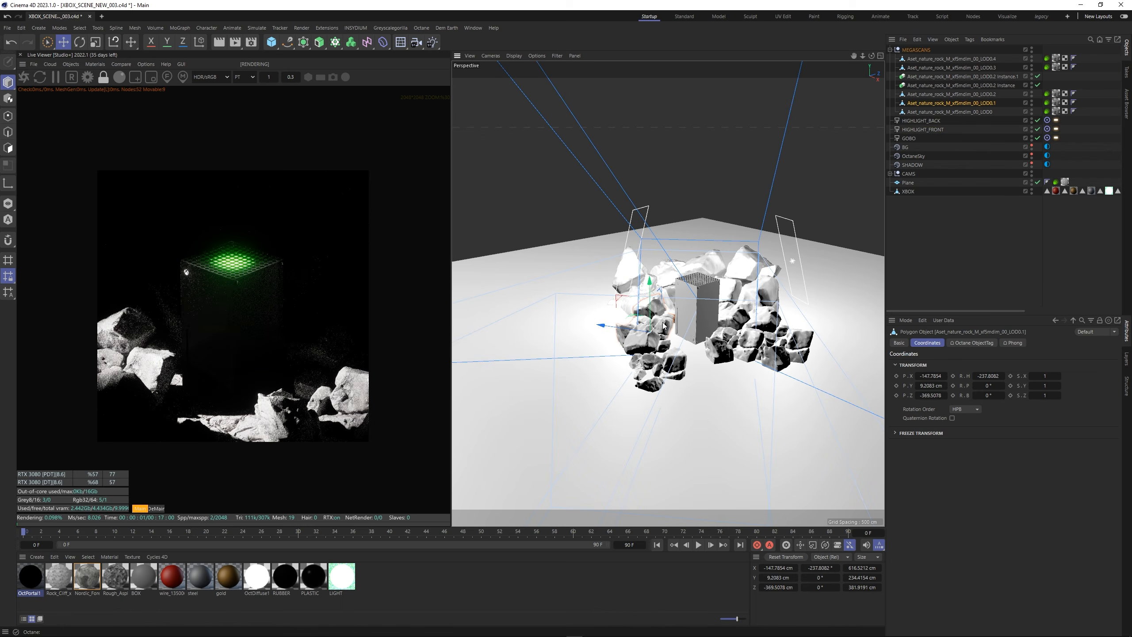
key(F1)
click(1032, 103)
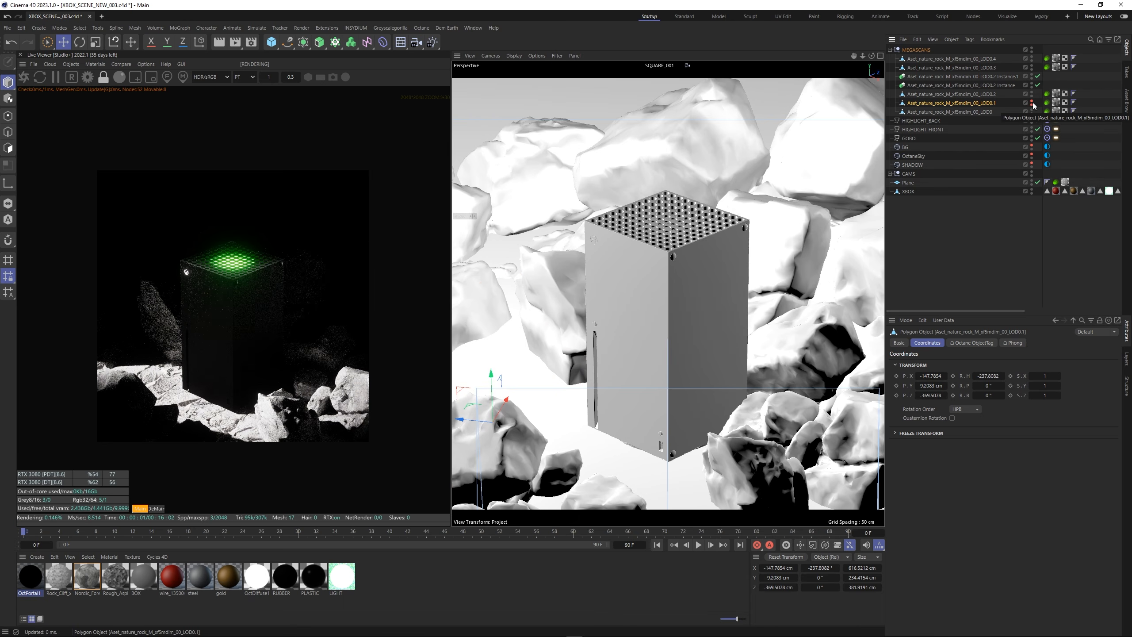
click(1033, 102)
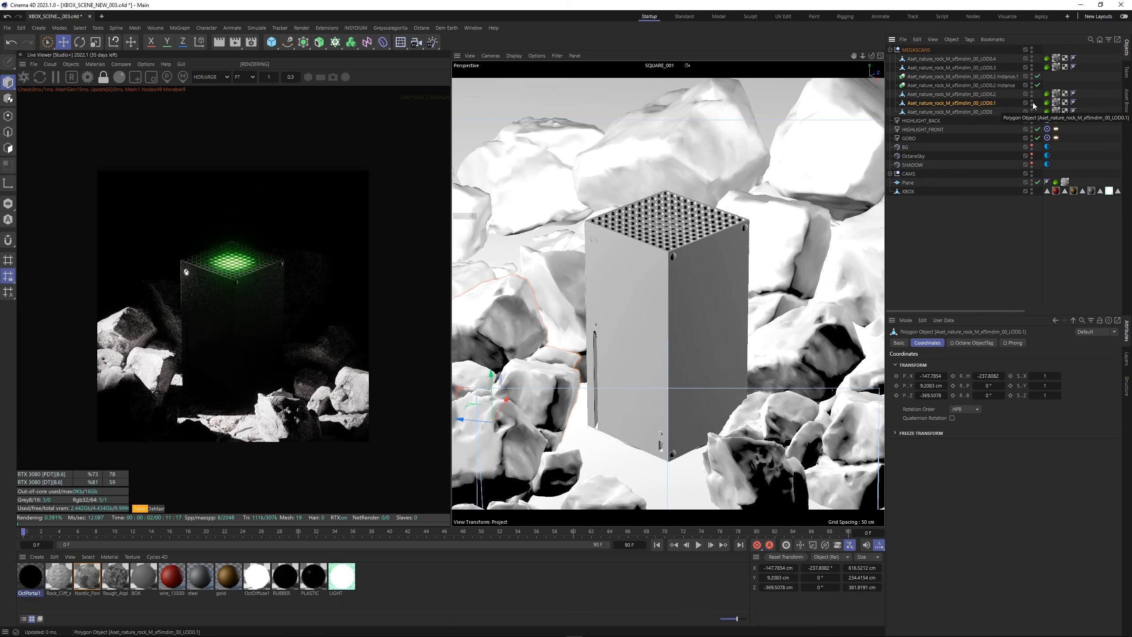
Try rotating the XBOX object about 12° around its vertical axis, and undo the rotation.
click(706, 316)
key(r)
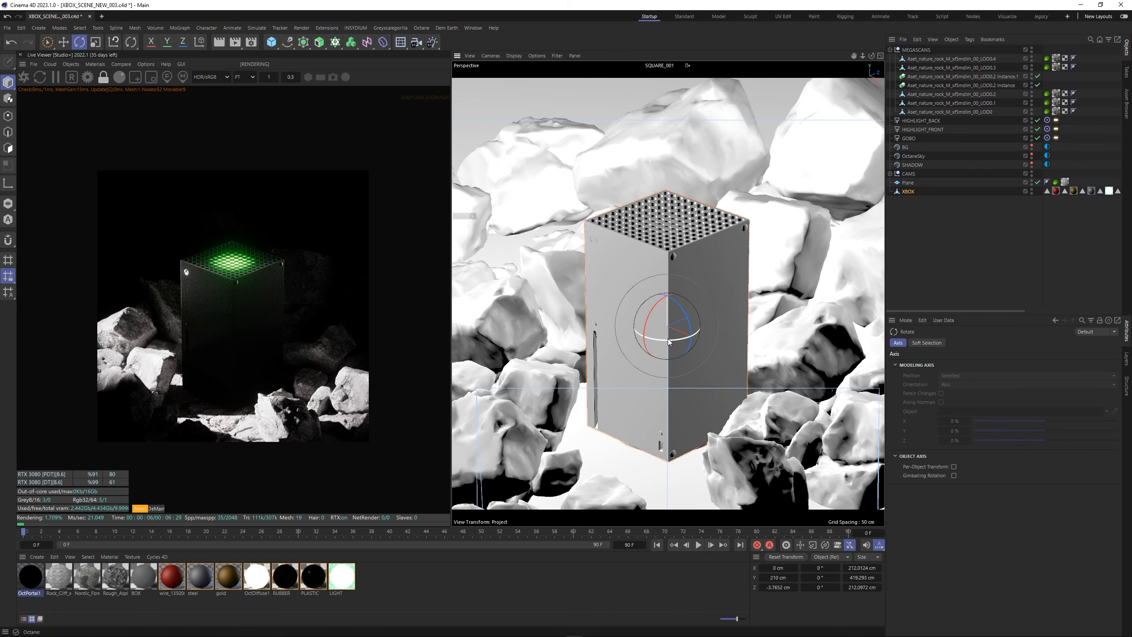
drag(671, 339, 679, 344)
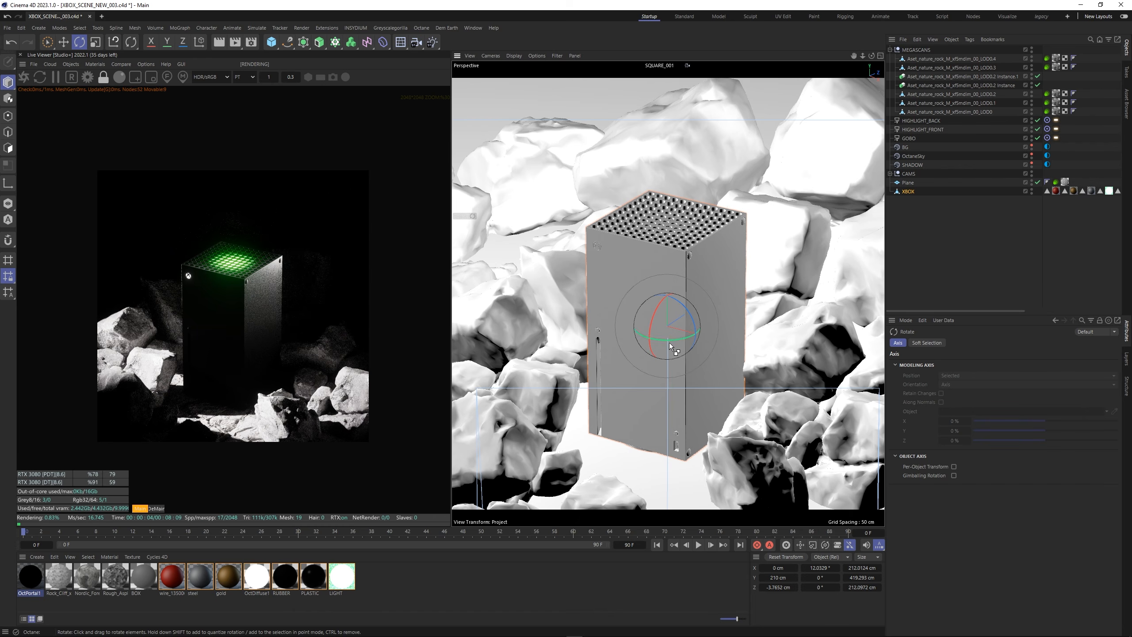
key(ctrl+z)
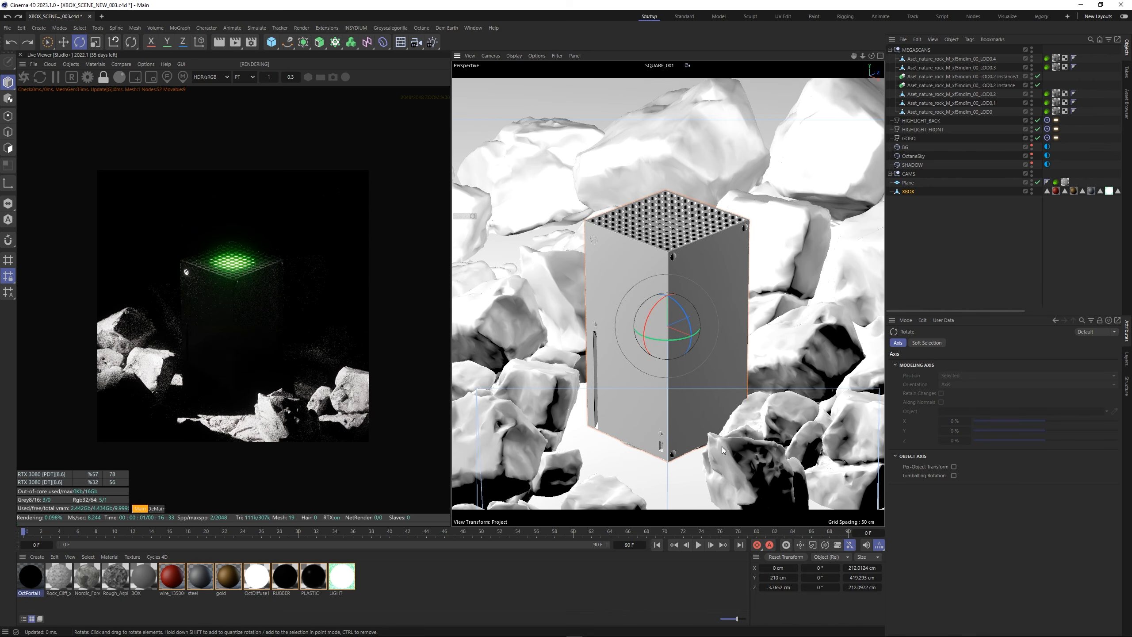
Examine the console's edges, glowing top grille and surrounding rocks in the live render, both close up and at full frame.
scroll(176, 374, up, 2)
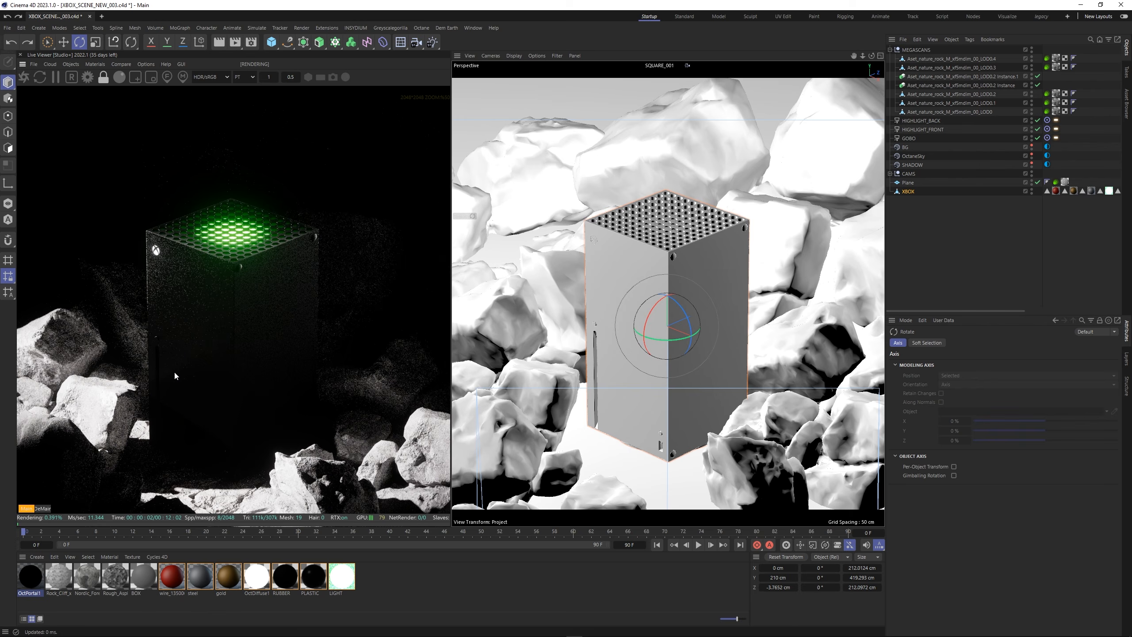
scroll(174, 376, down, 1)
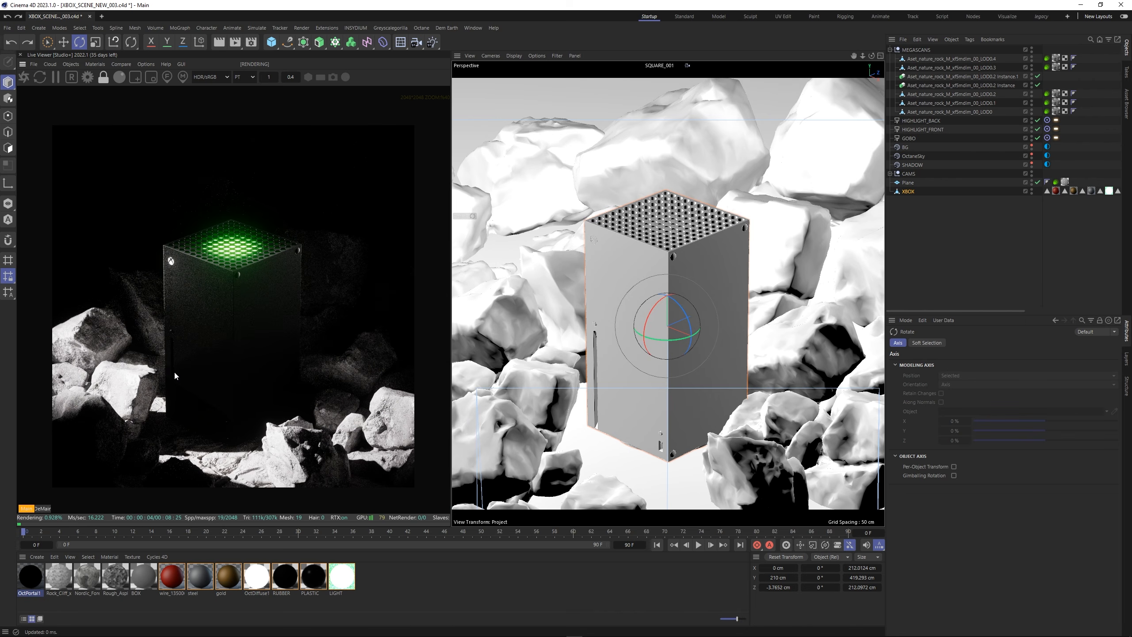
scroll(175, 375, down, 2)
scroll(175, 376, up, 3)
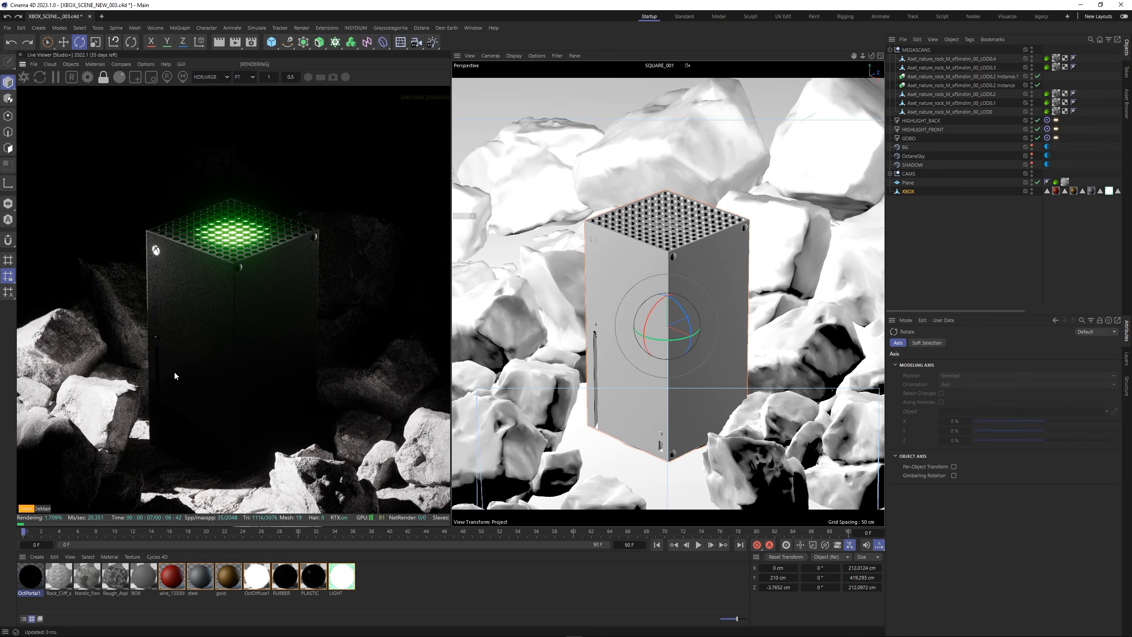
scroll(174, 375, down, 1)
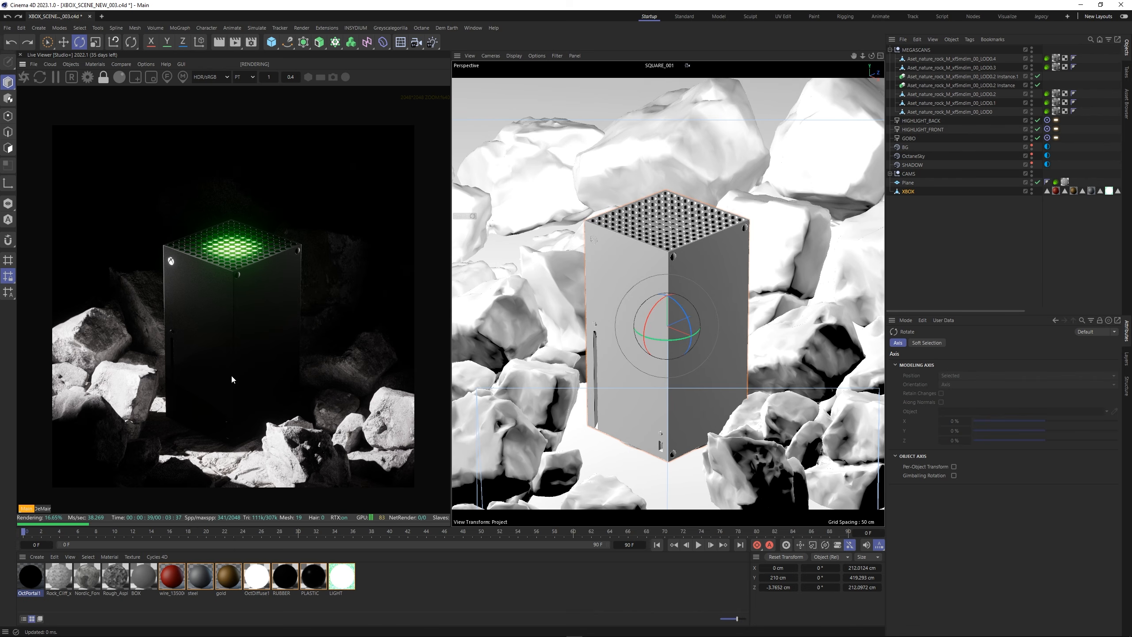
scroll(88, 191, up, 3)
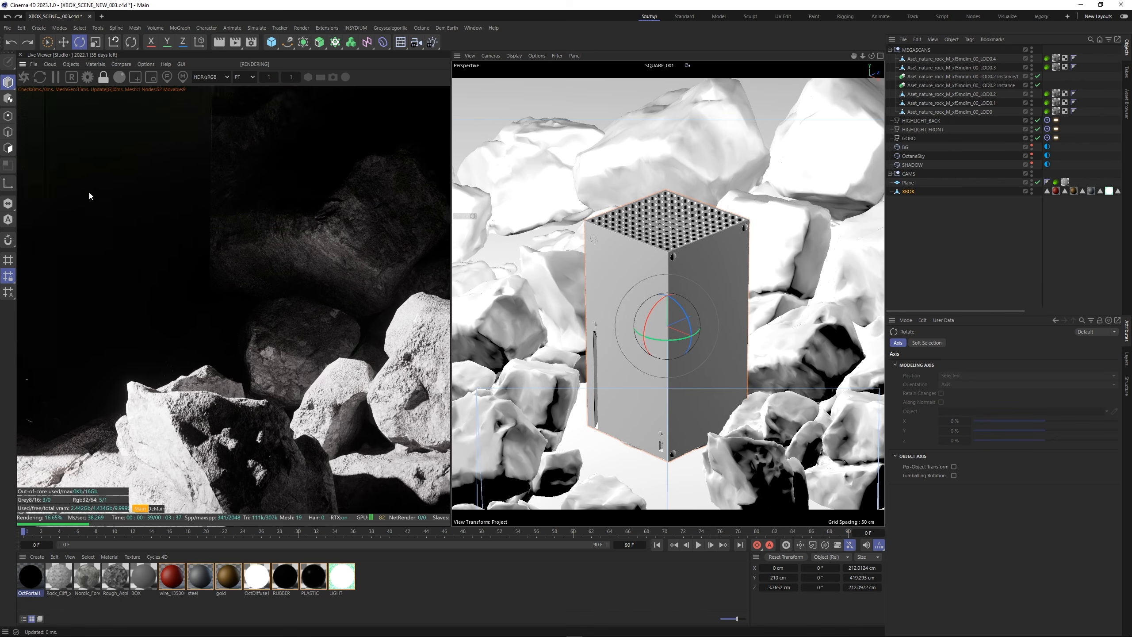
scroll(261, 367, down, 5)
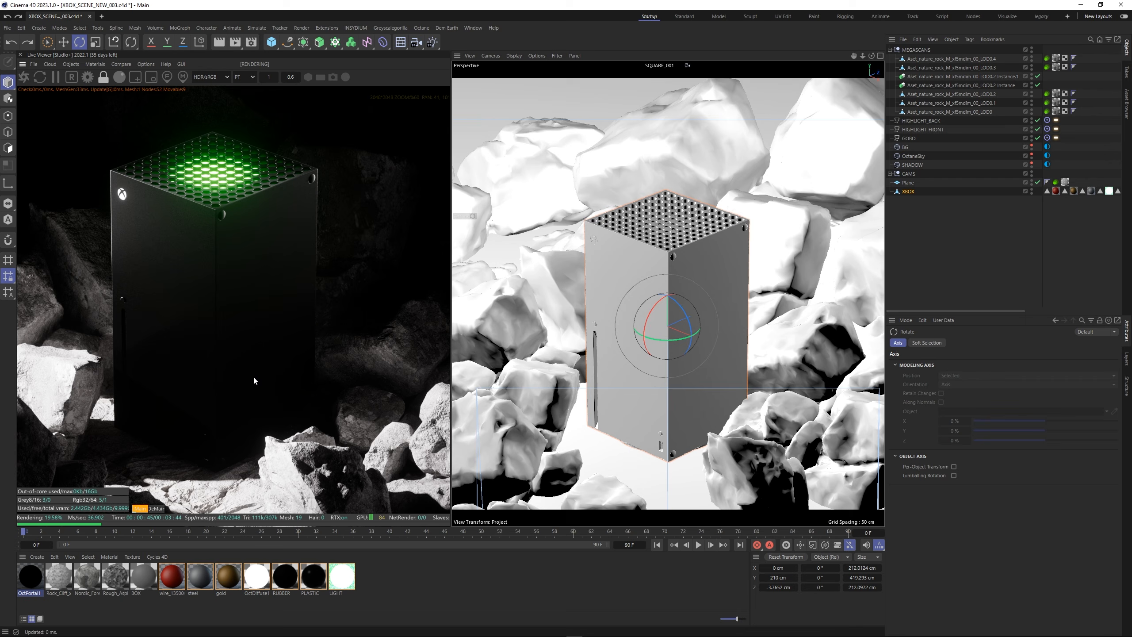
scroll(249, 385, down, 3)
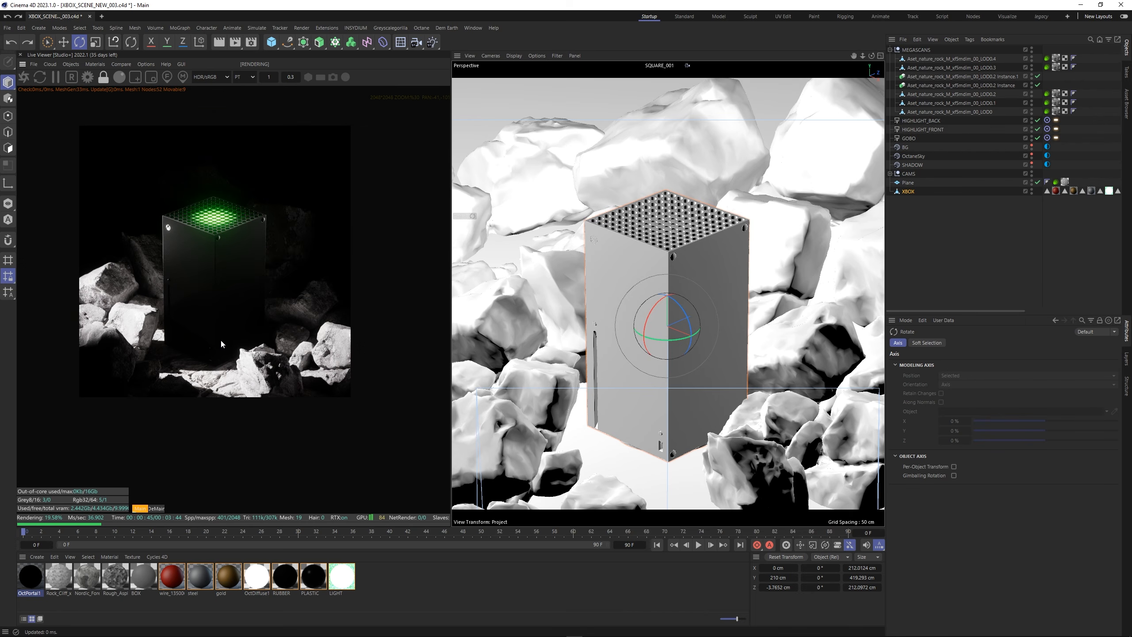
scroll(230, 400, up, 1)
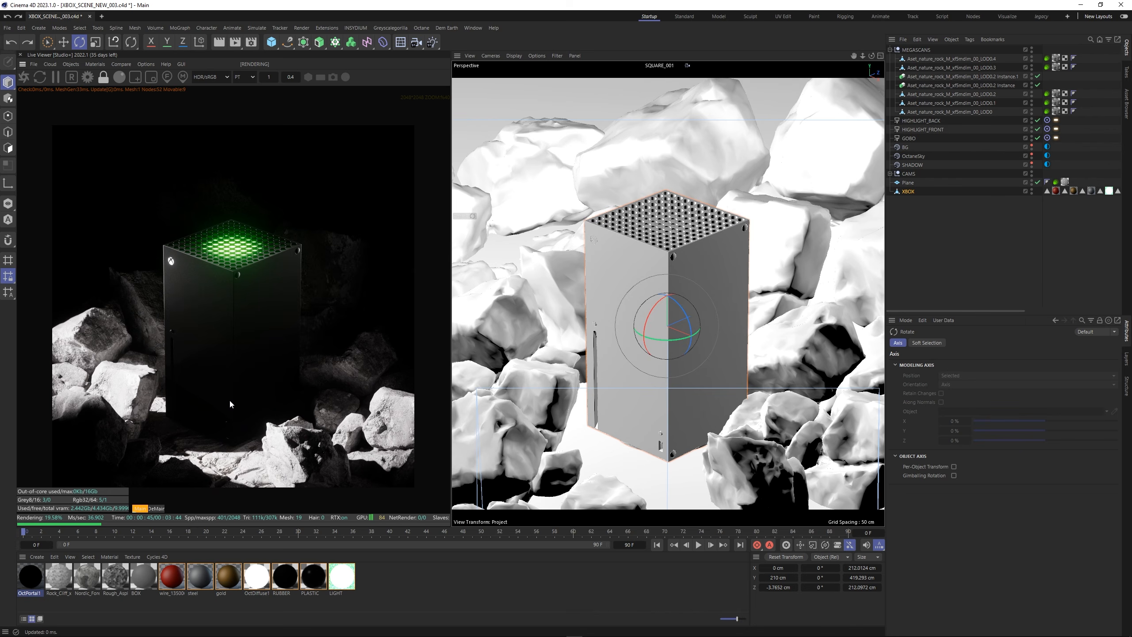